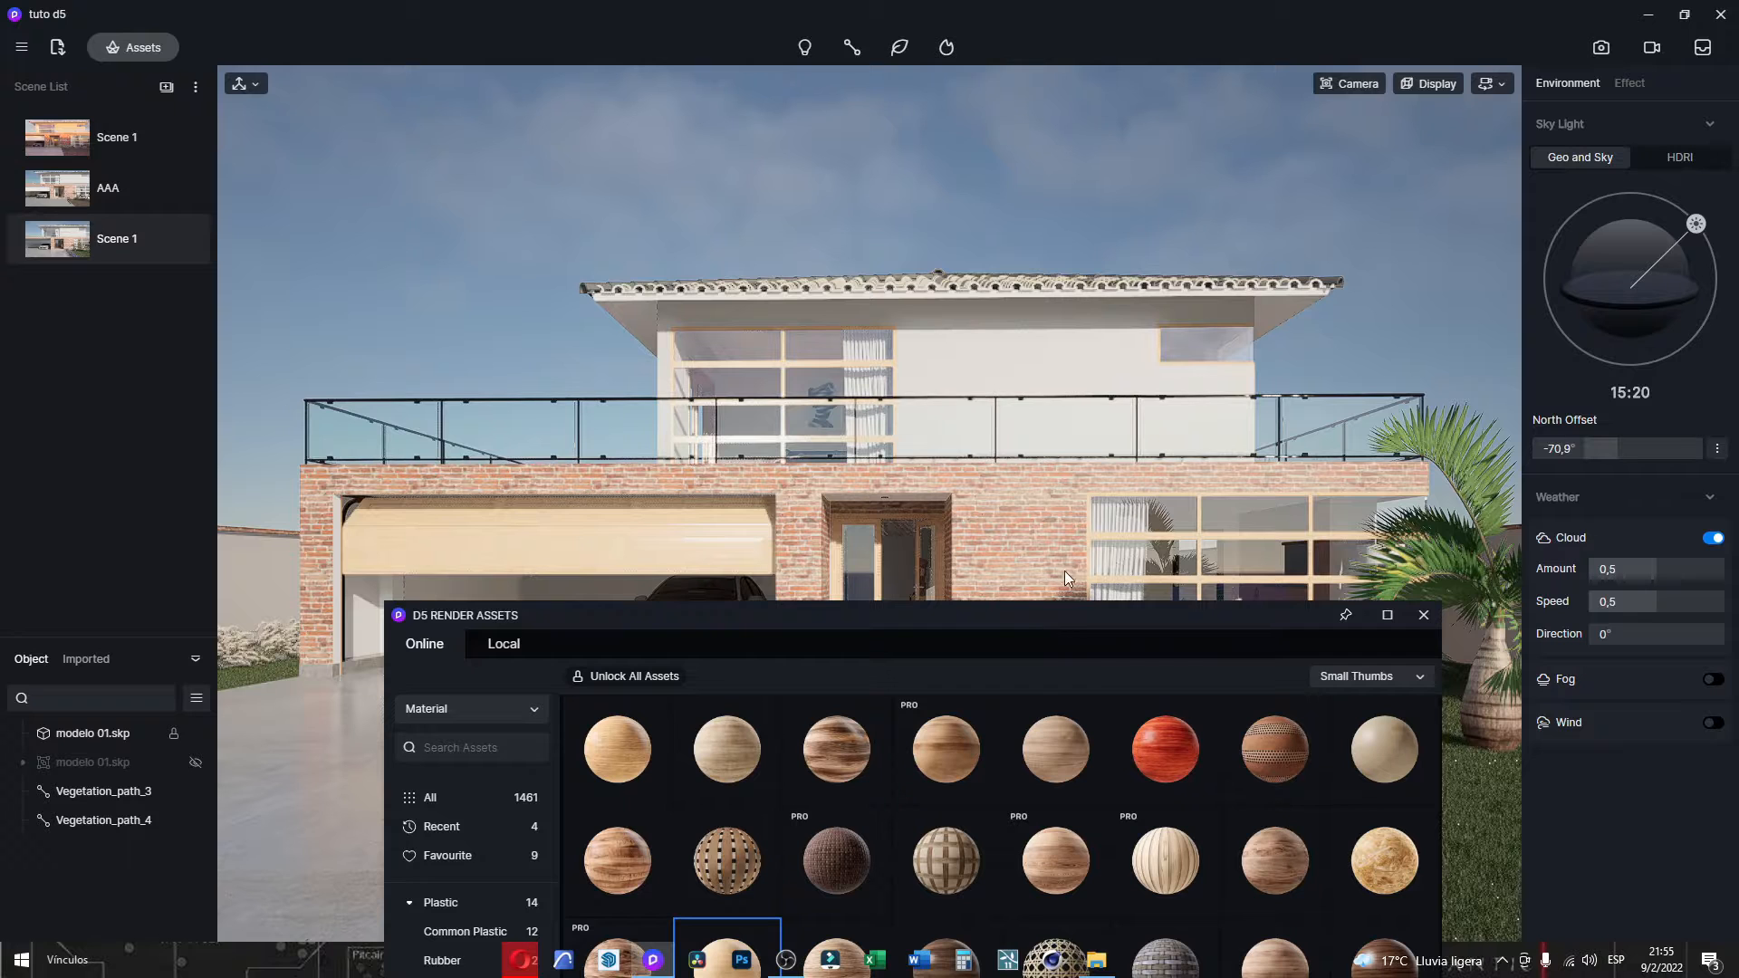
Move the asset library up to show its categories, list all materials, and close the library.
drag(1046, 623, 959, 503)
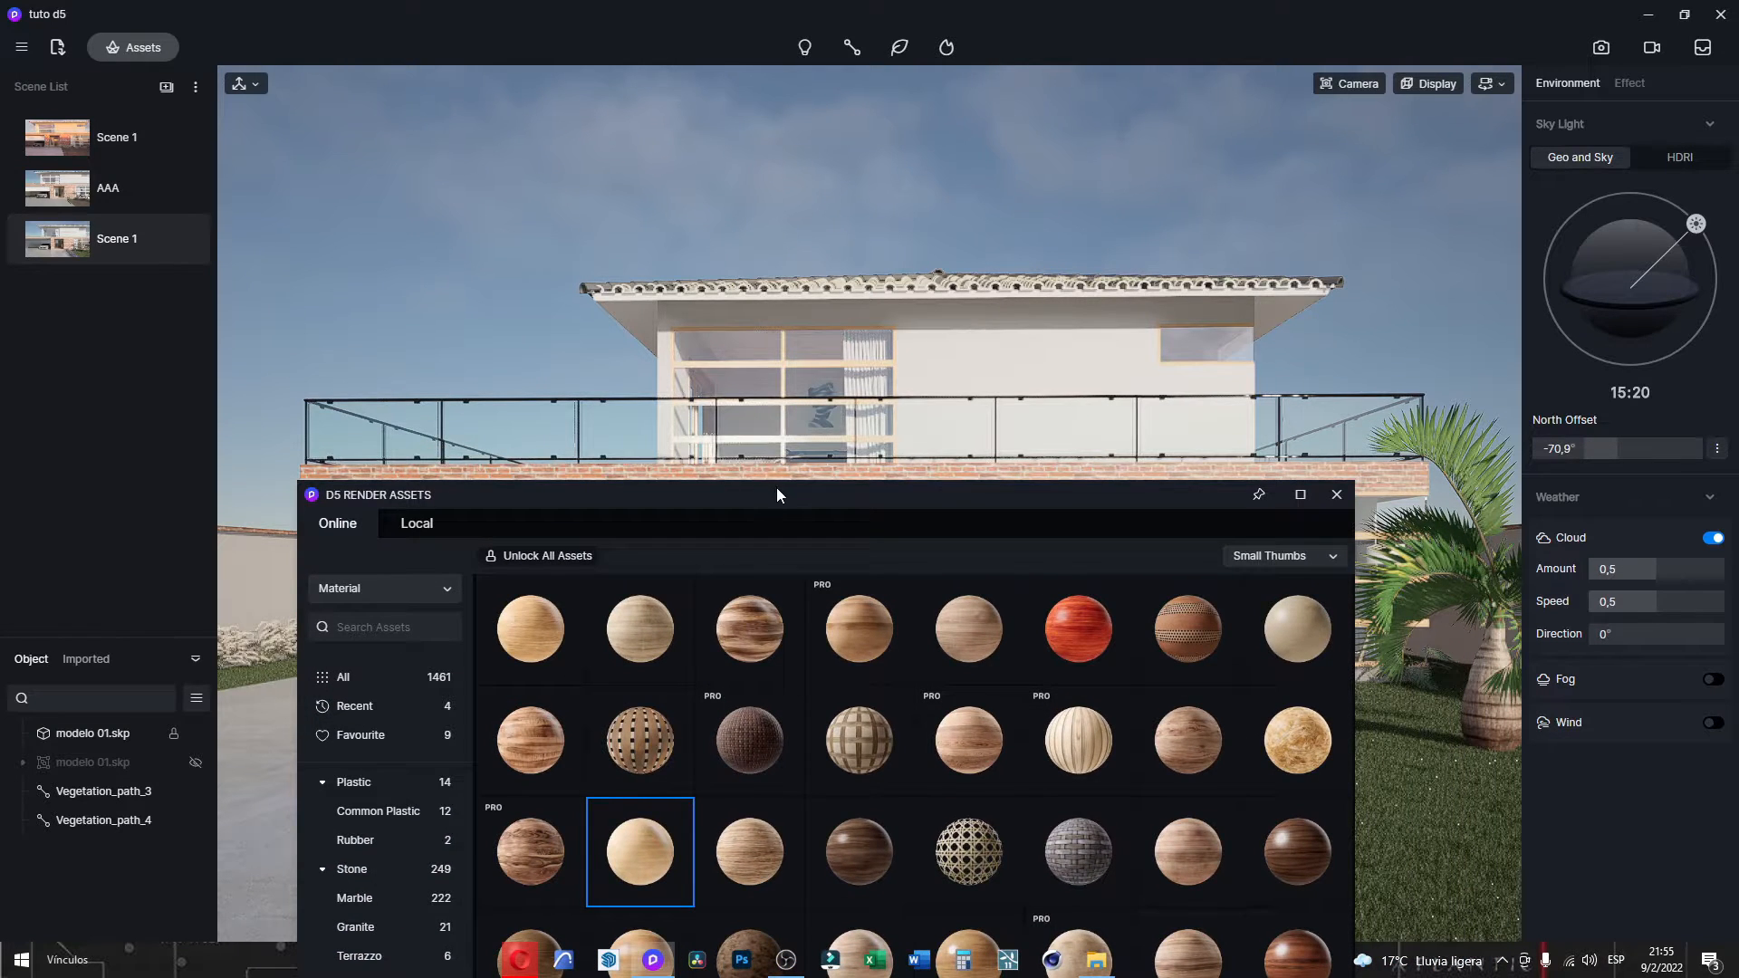
drag(775, 494, 869, 122)
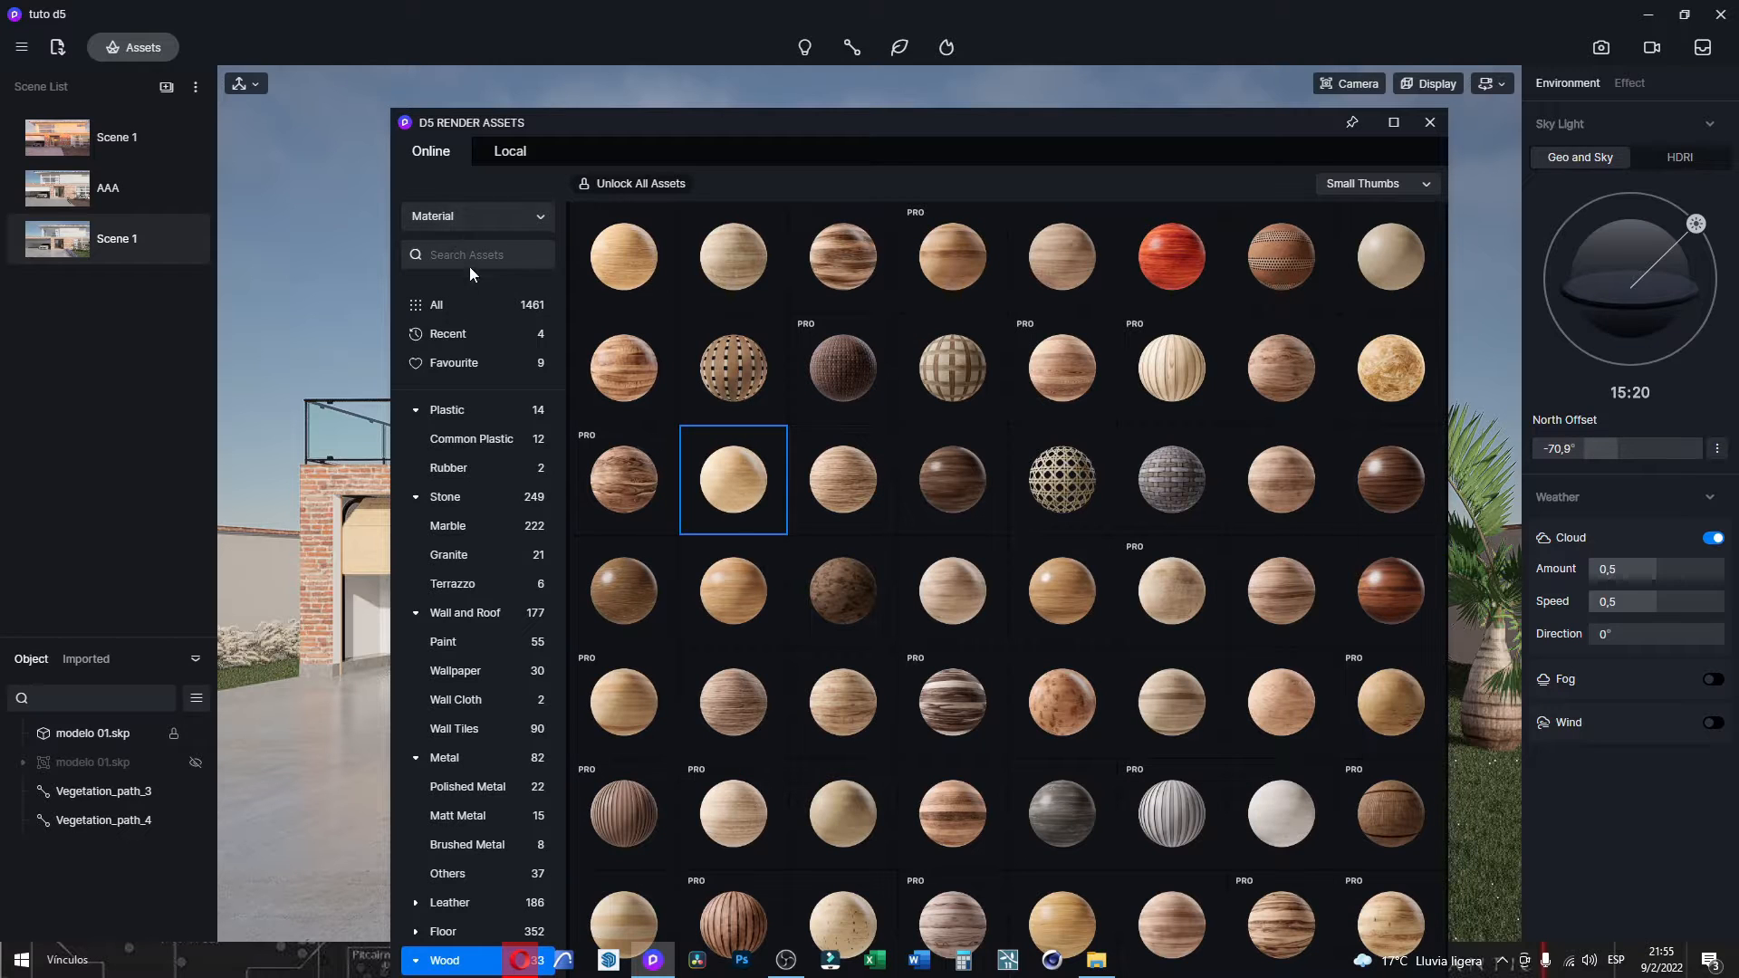
click(444, 307)
click(1430, 122)
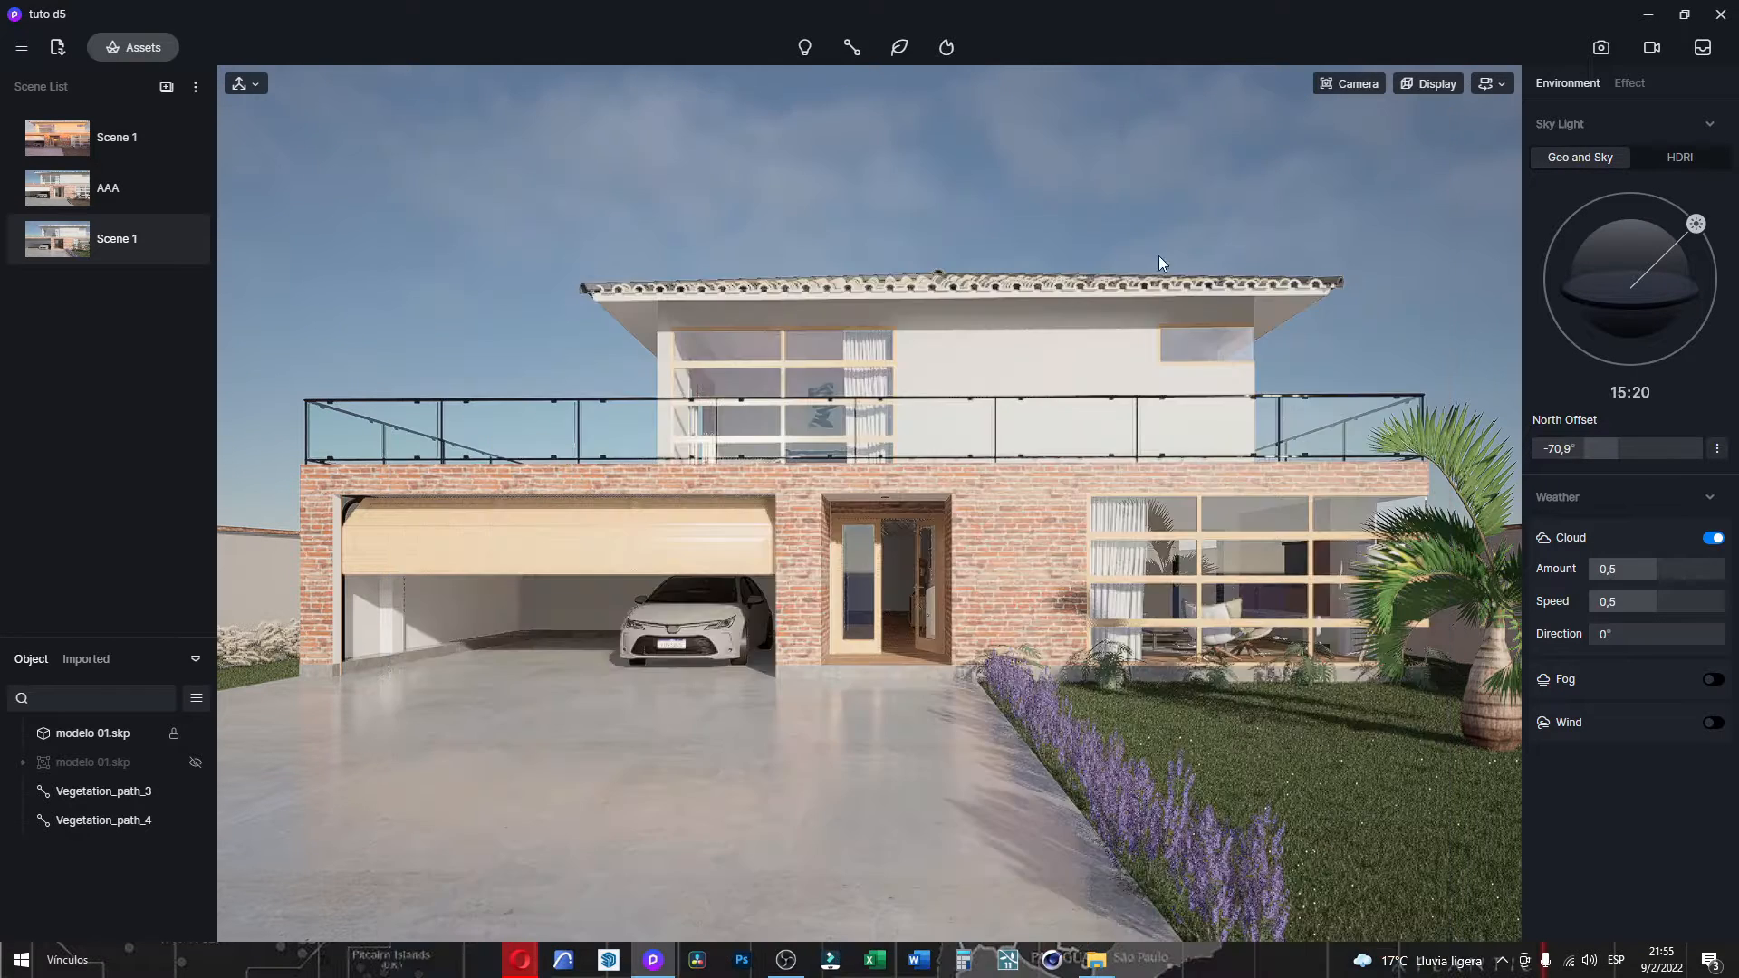
Examine the house's front facade up close, covering the driveway, garage, entrance door and ground-floor window.
right_drag(976, 683, 991, 806)
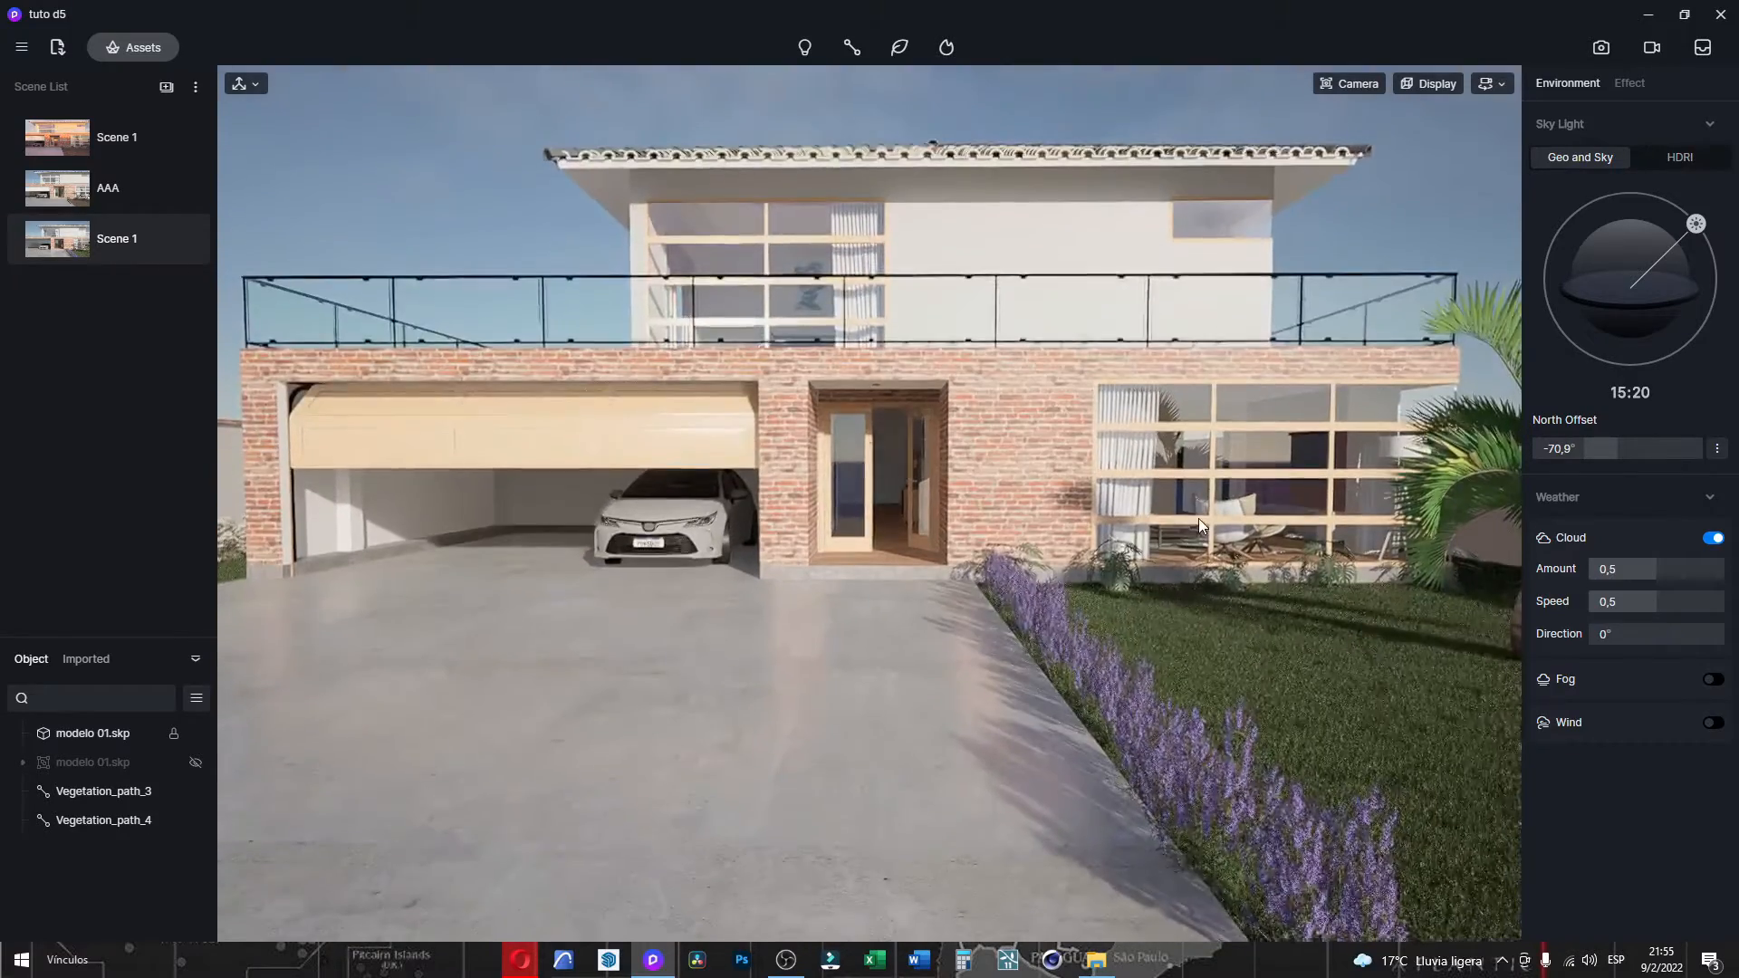
scroll(1198, 518, up, 1)
right_drag(1198, 518, 1046, 779)
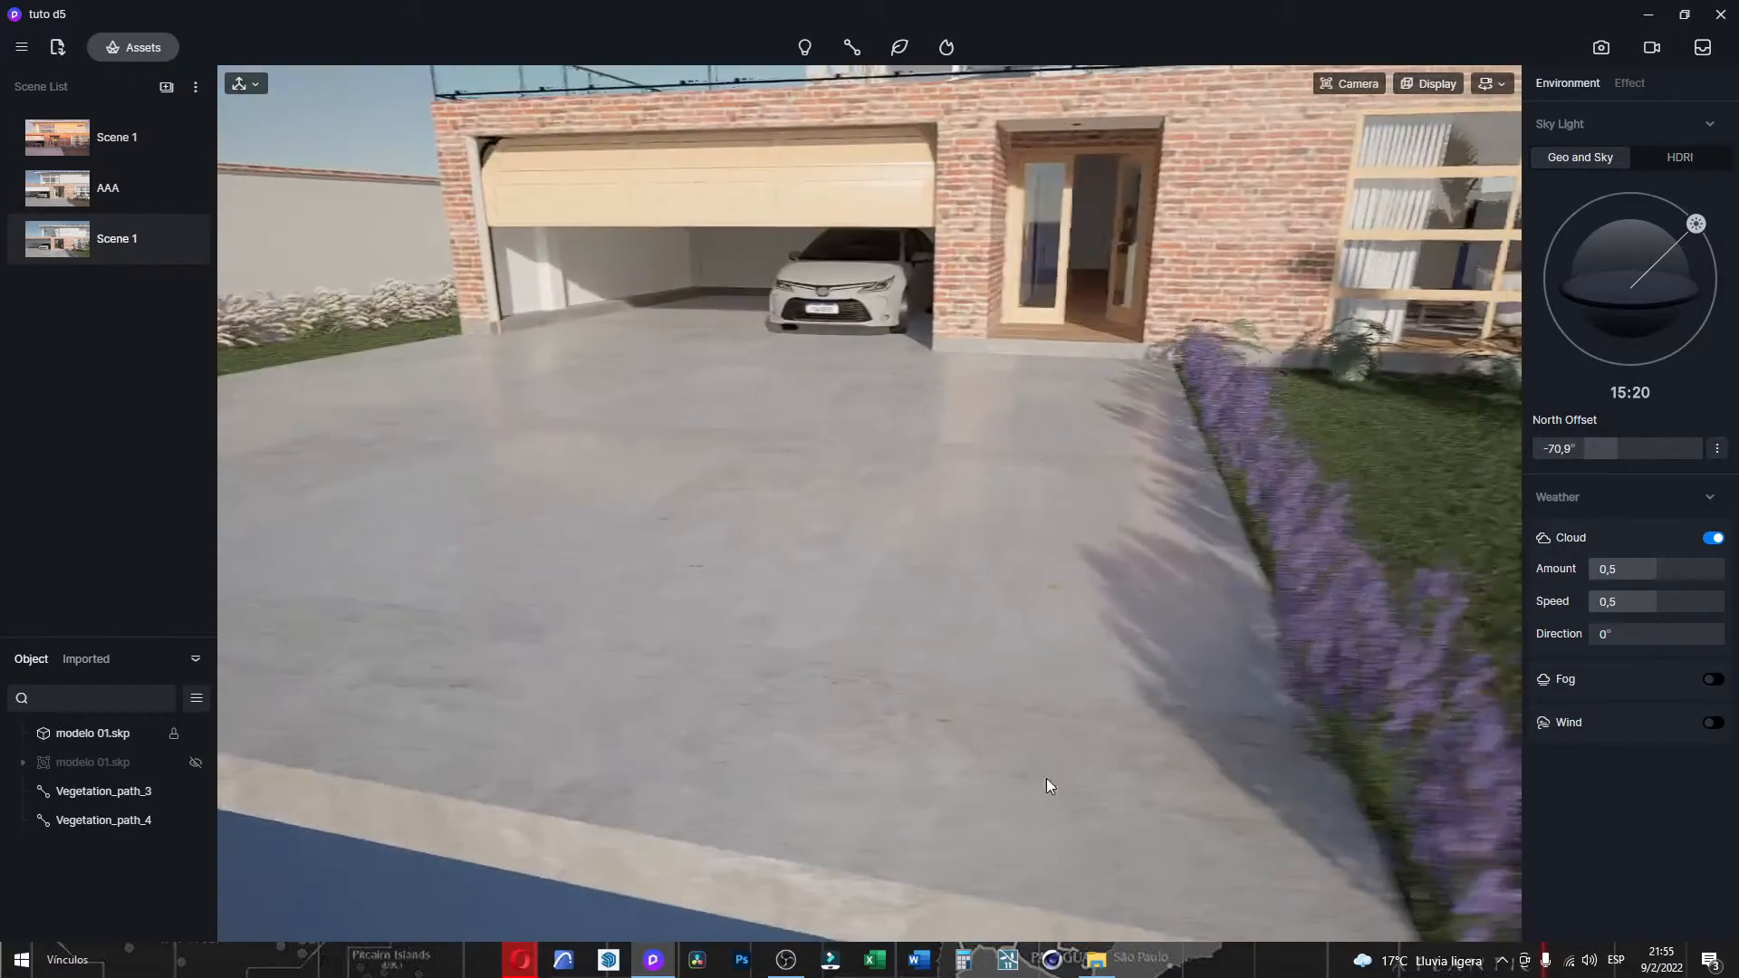
key(d)
right_drag(995, 610, 1199, 536)
key(a)
right_drag(982, 547, 817, 439)
key(w)
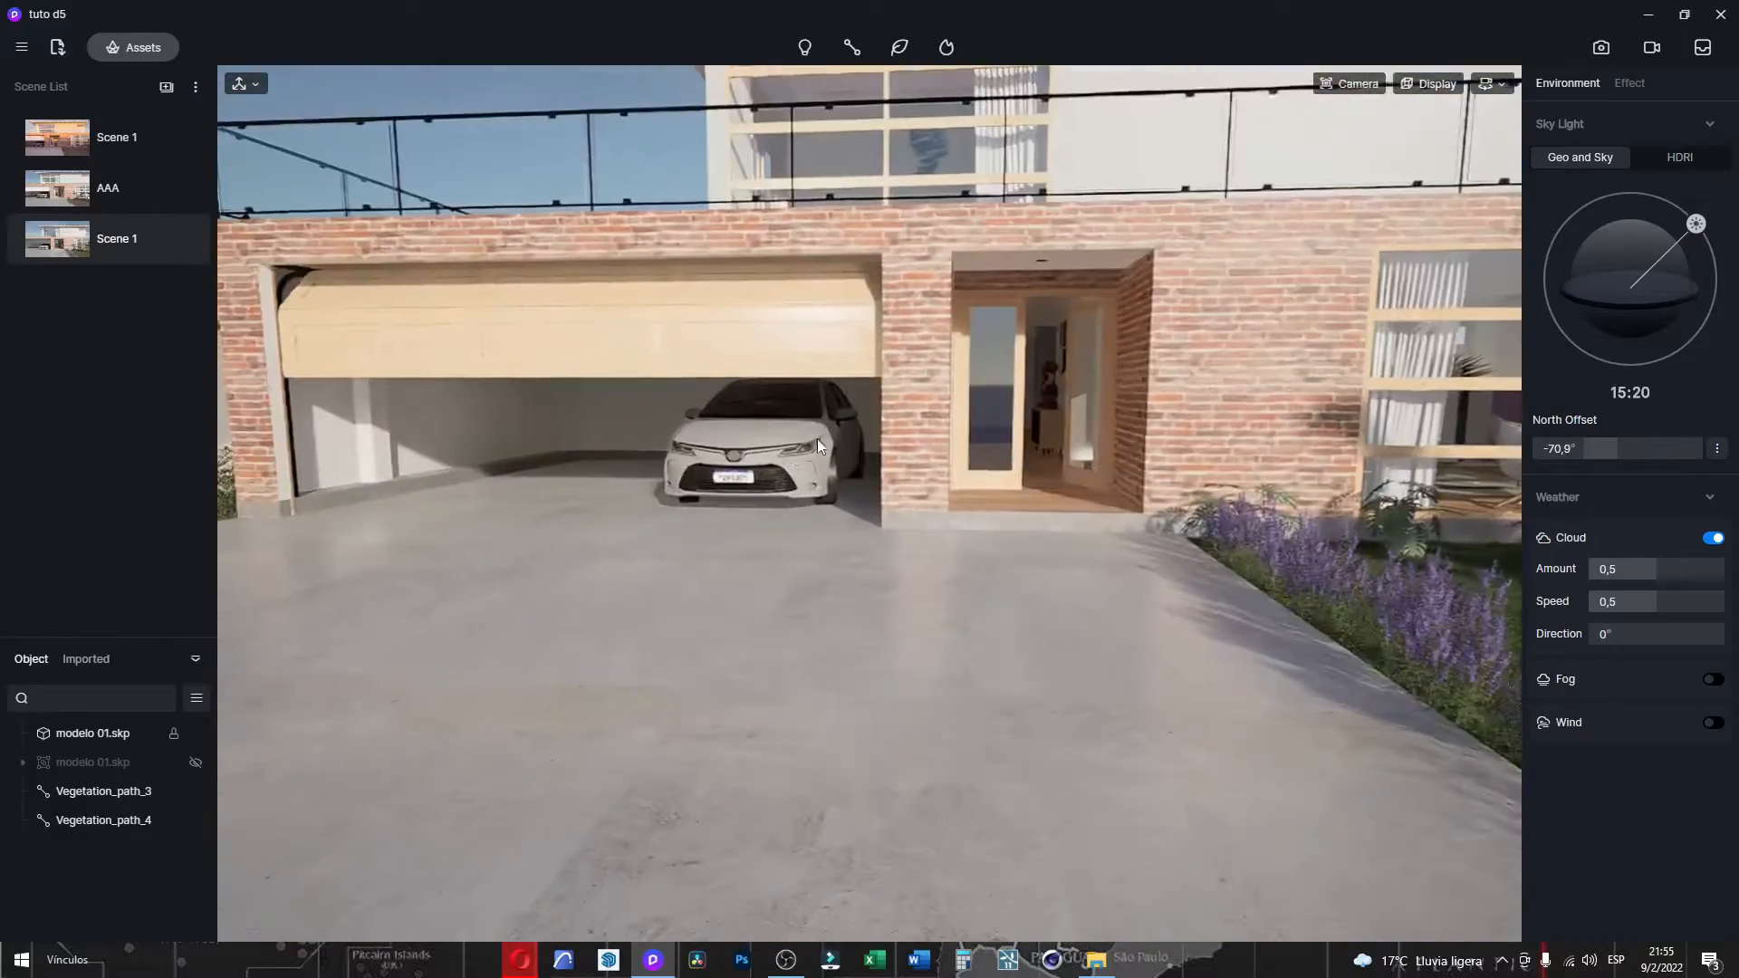
key(e)
key(w)
key(d)
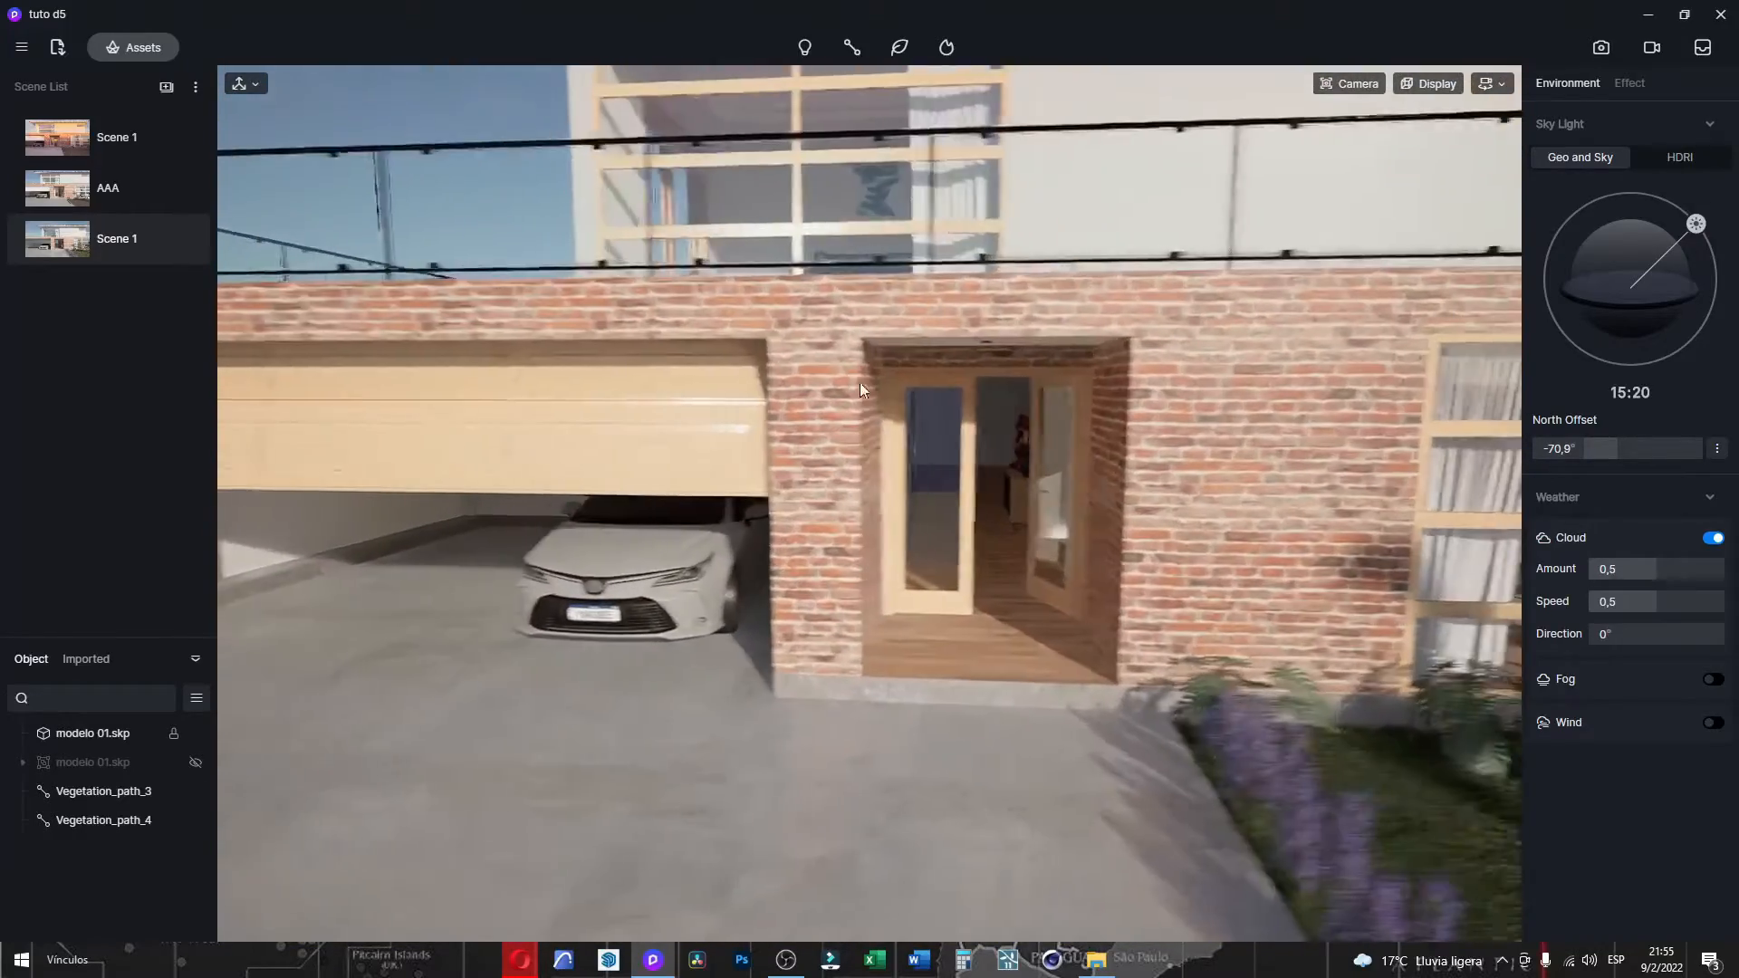
right_drag(939, 519, 978, 502)
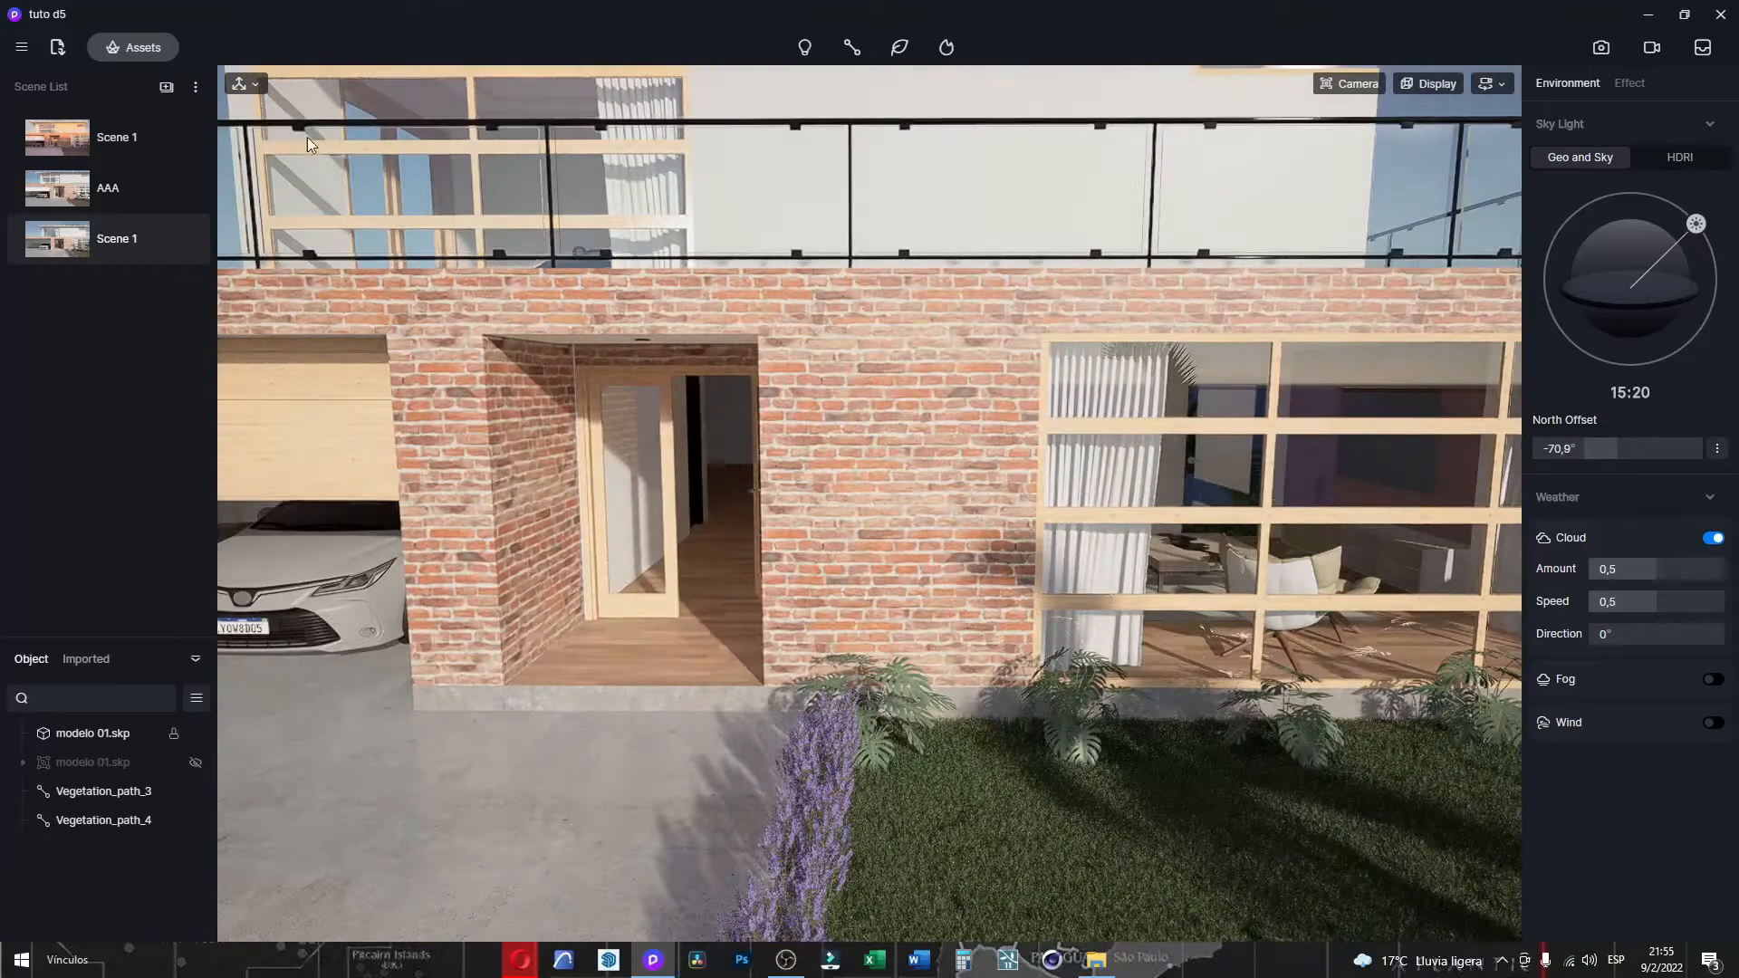
Reopen the asset library and browse the first page of the full material list.
click(140, 47)
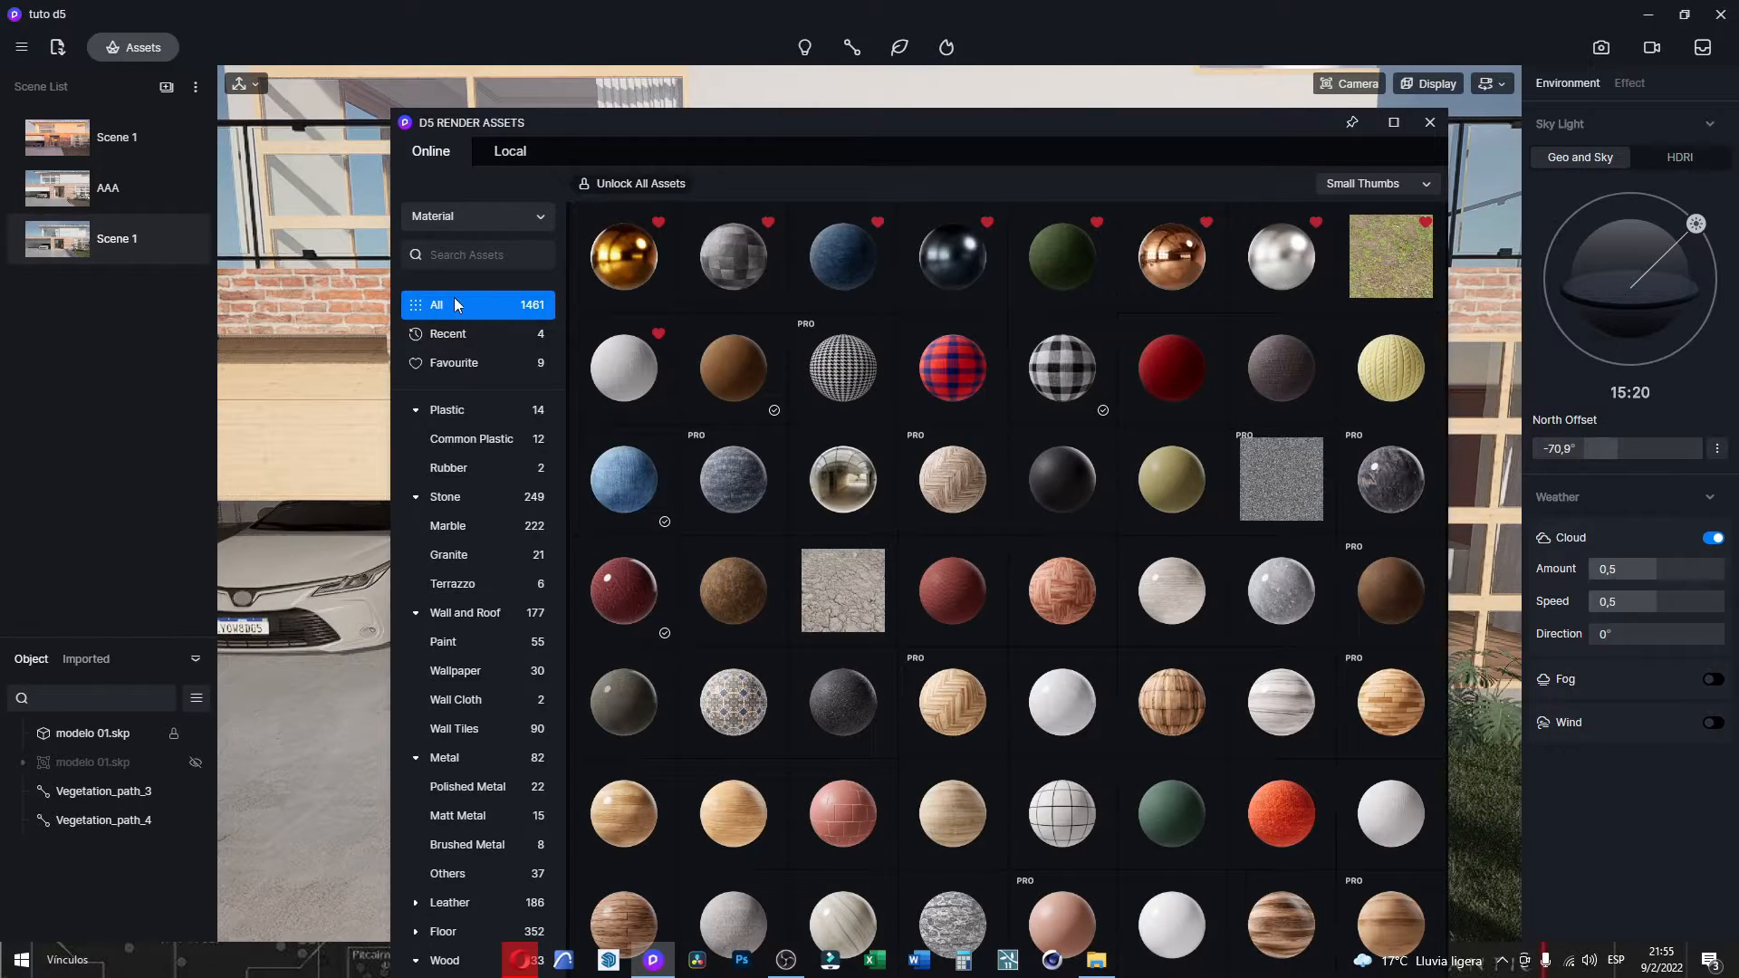
scroll(1018, 530, down, 5)
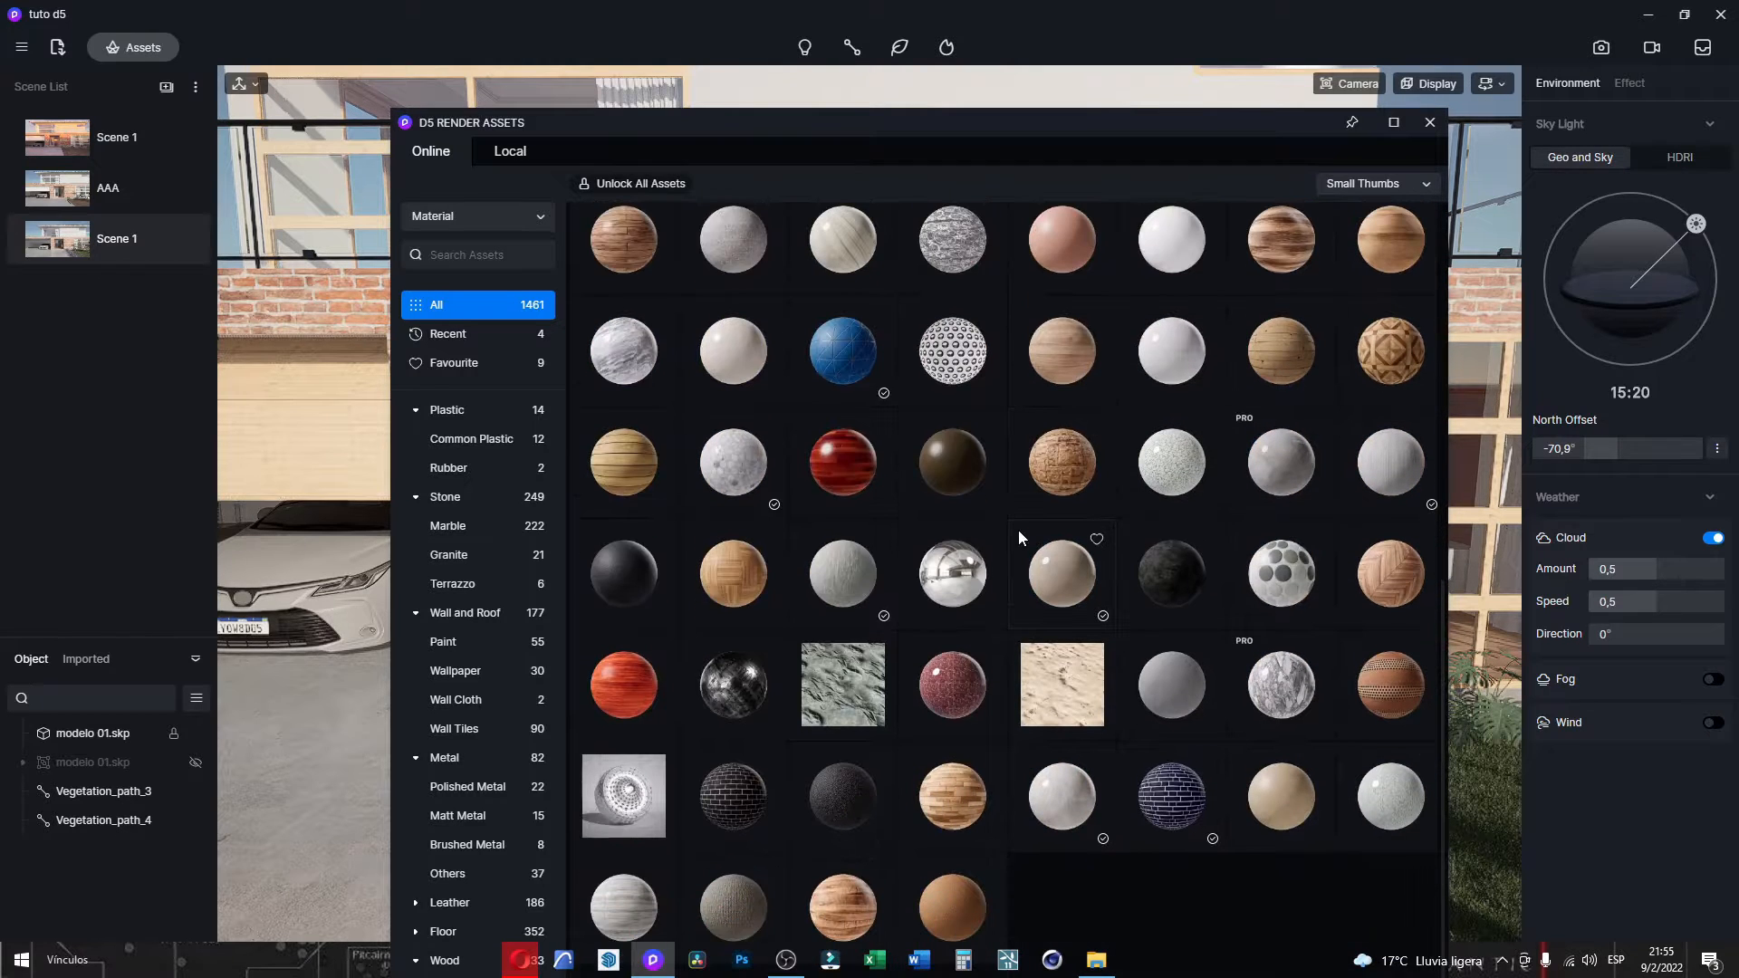
scroll(1018, 530, up, 5)
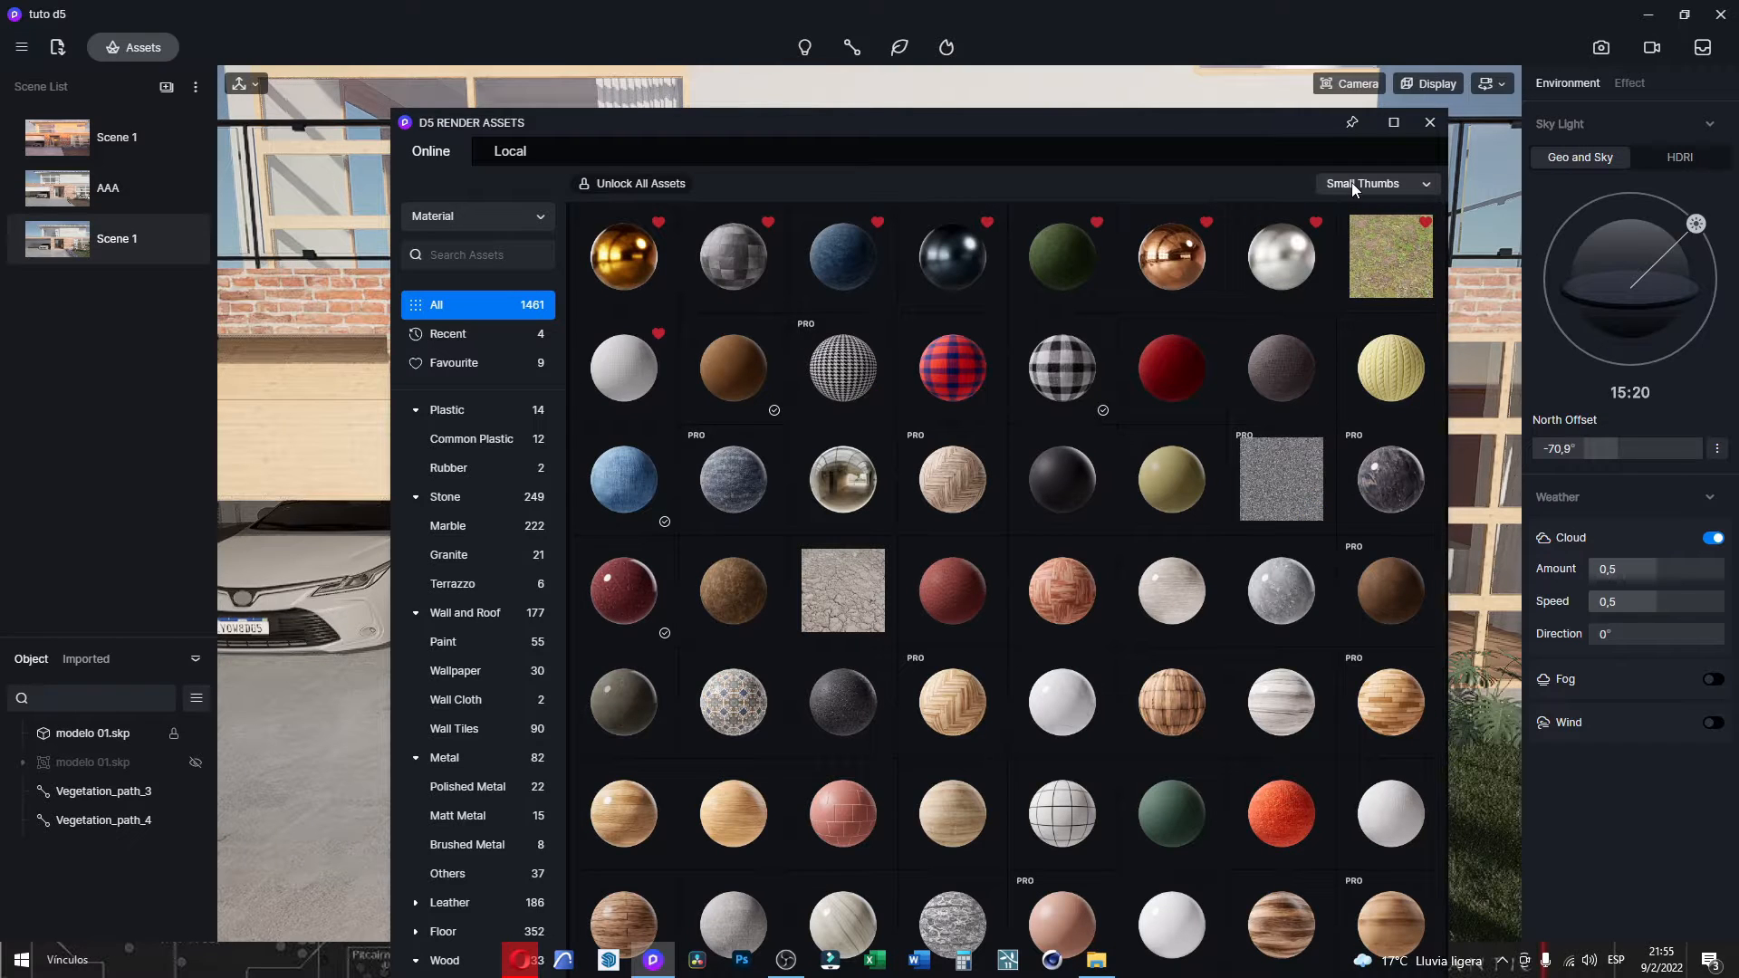
scroll(1007, 620, down, 6)
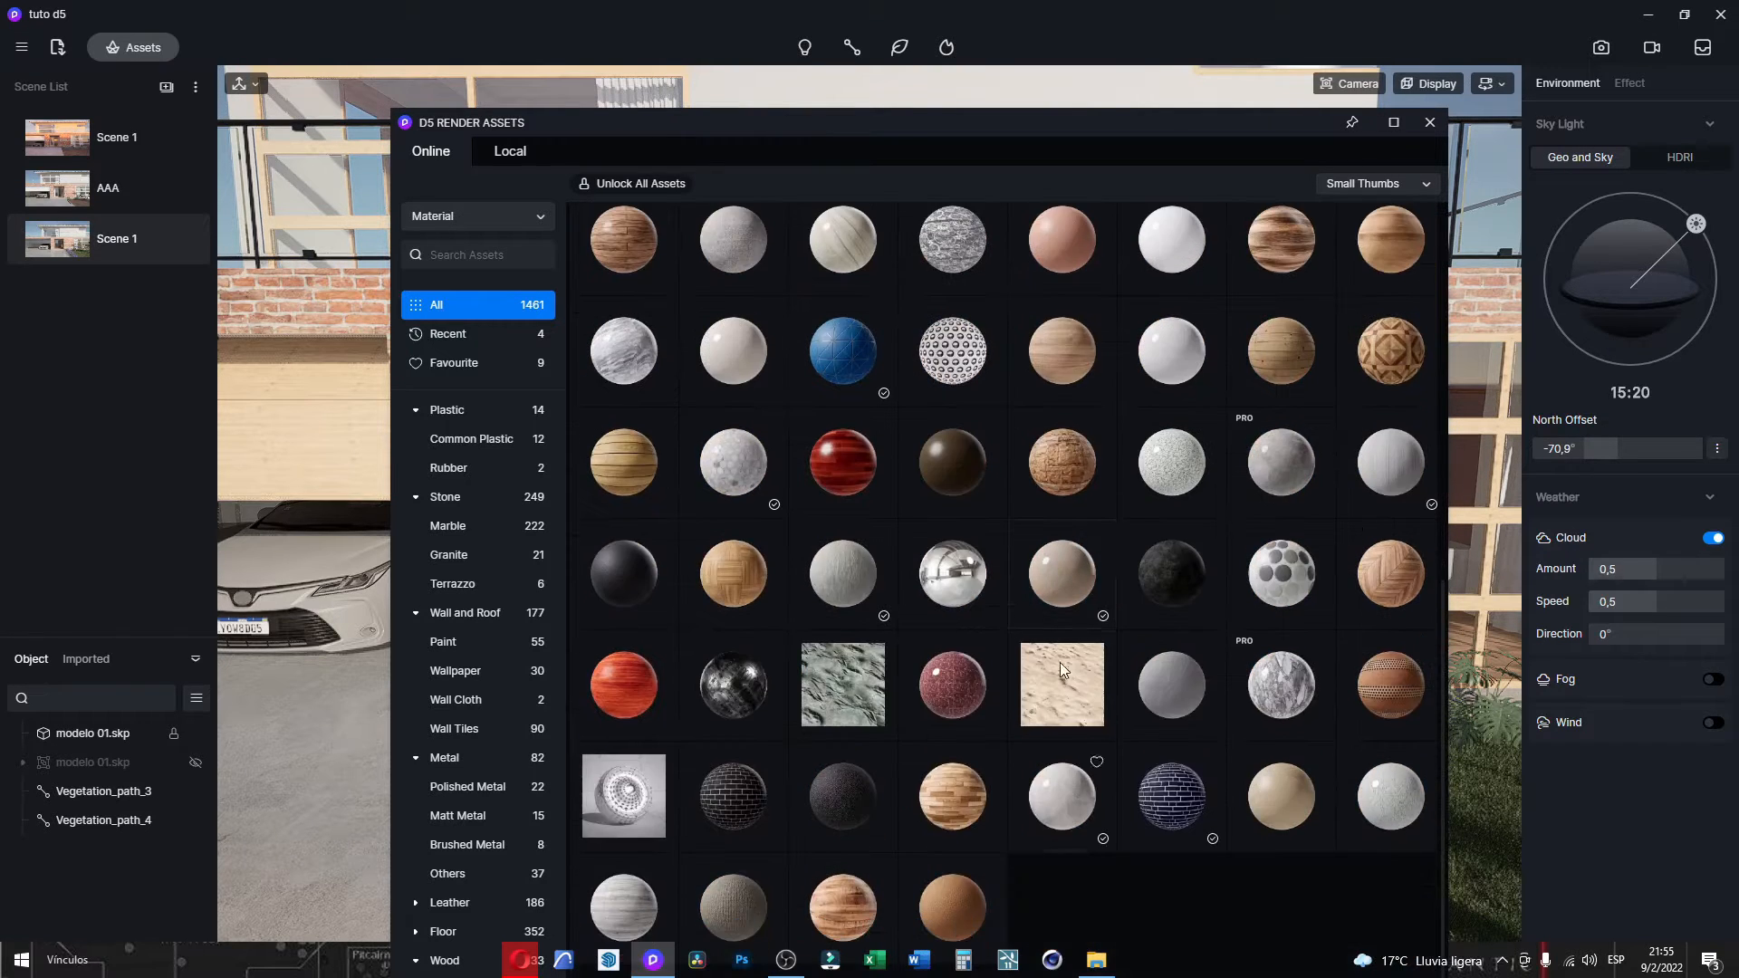
scroll(1059, 661, up, 5)
Try medium and large thumbnails for the material list.
click(1376, 187)
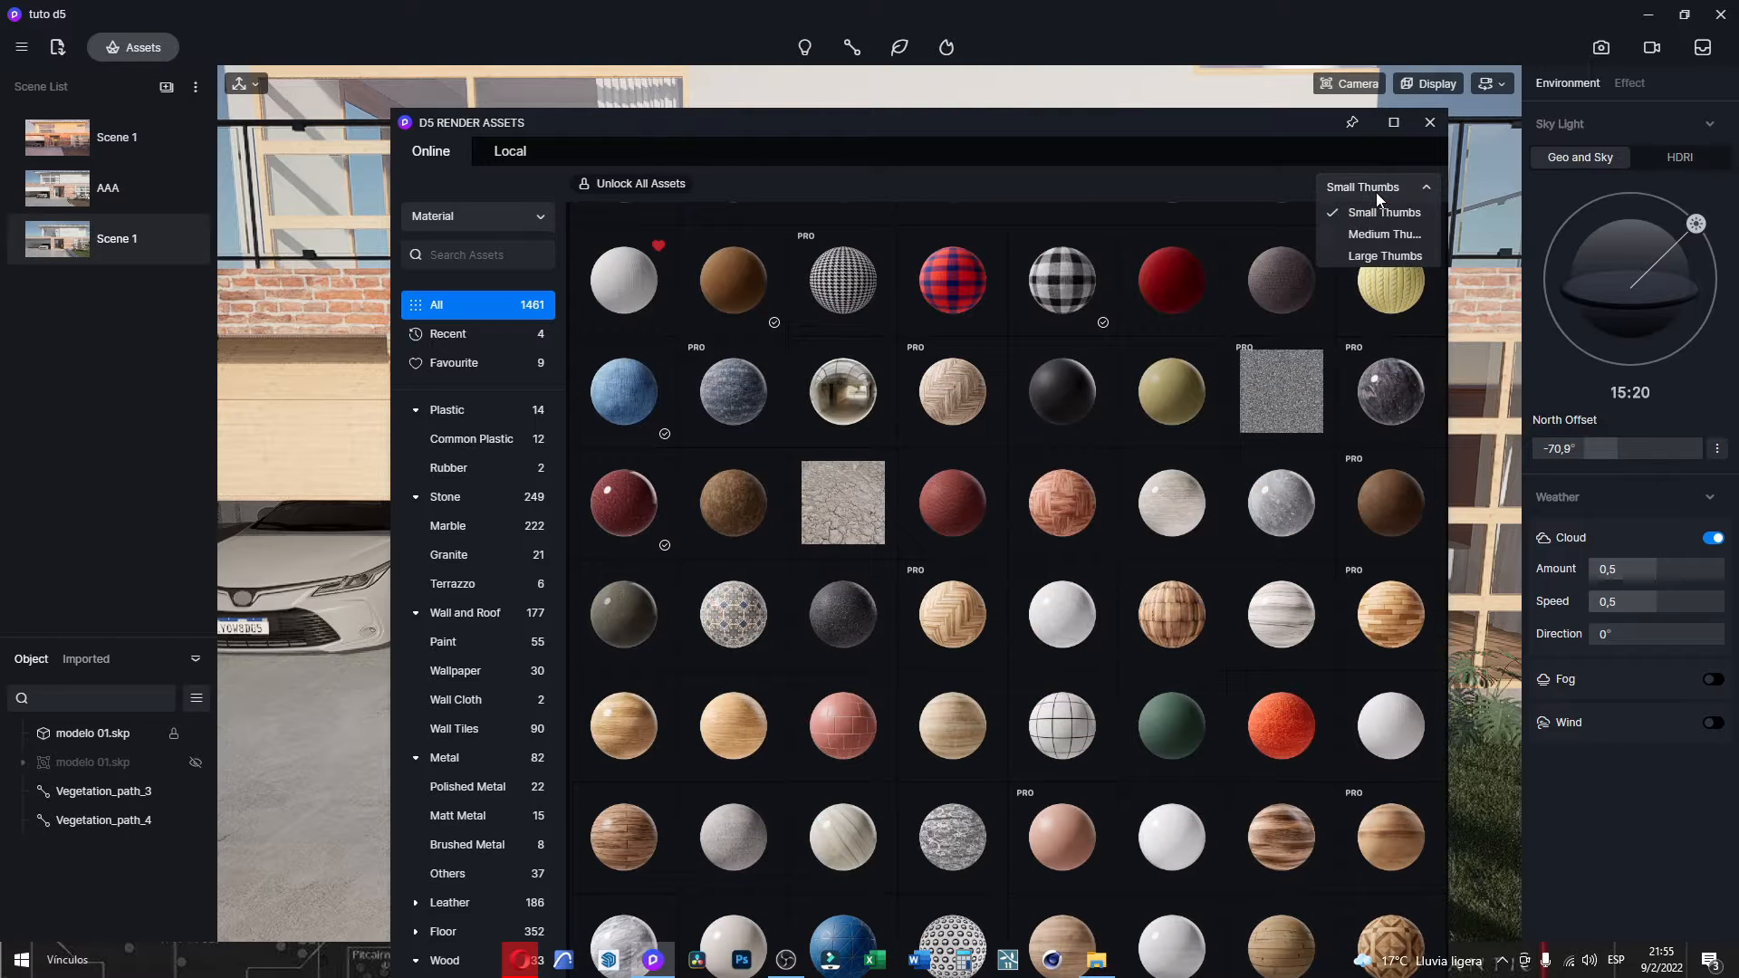
click(1373, 232)
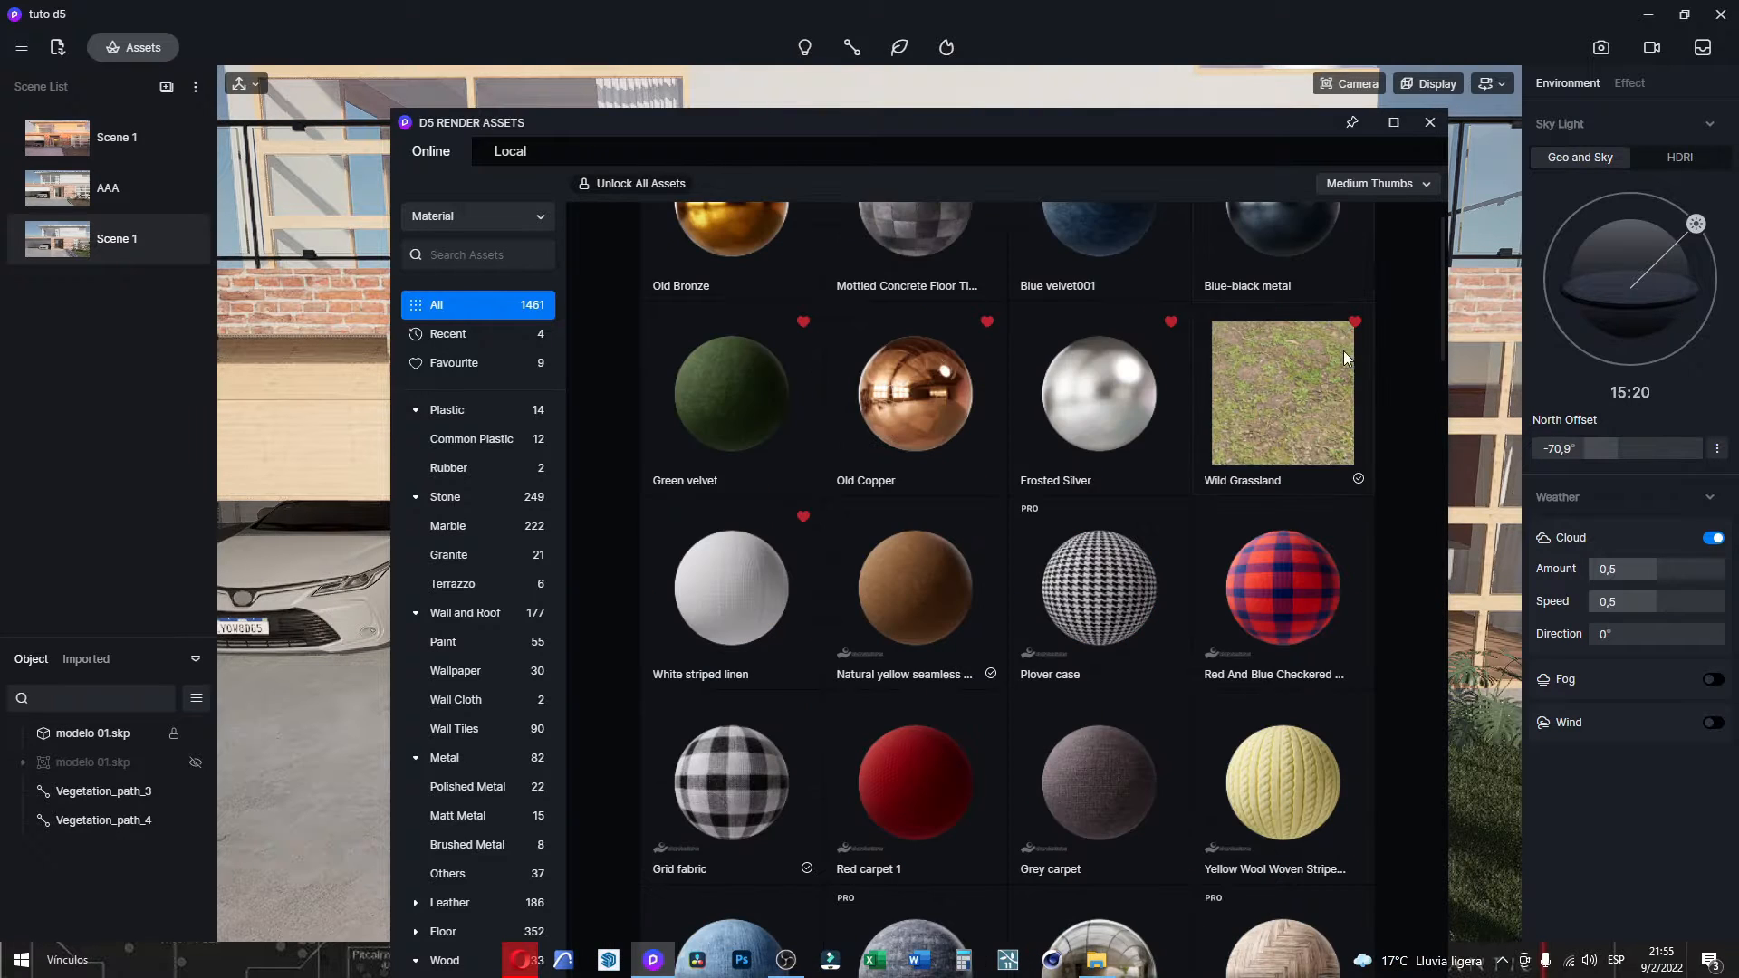
scroll(1195, 467, up, 1)
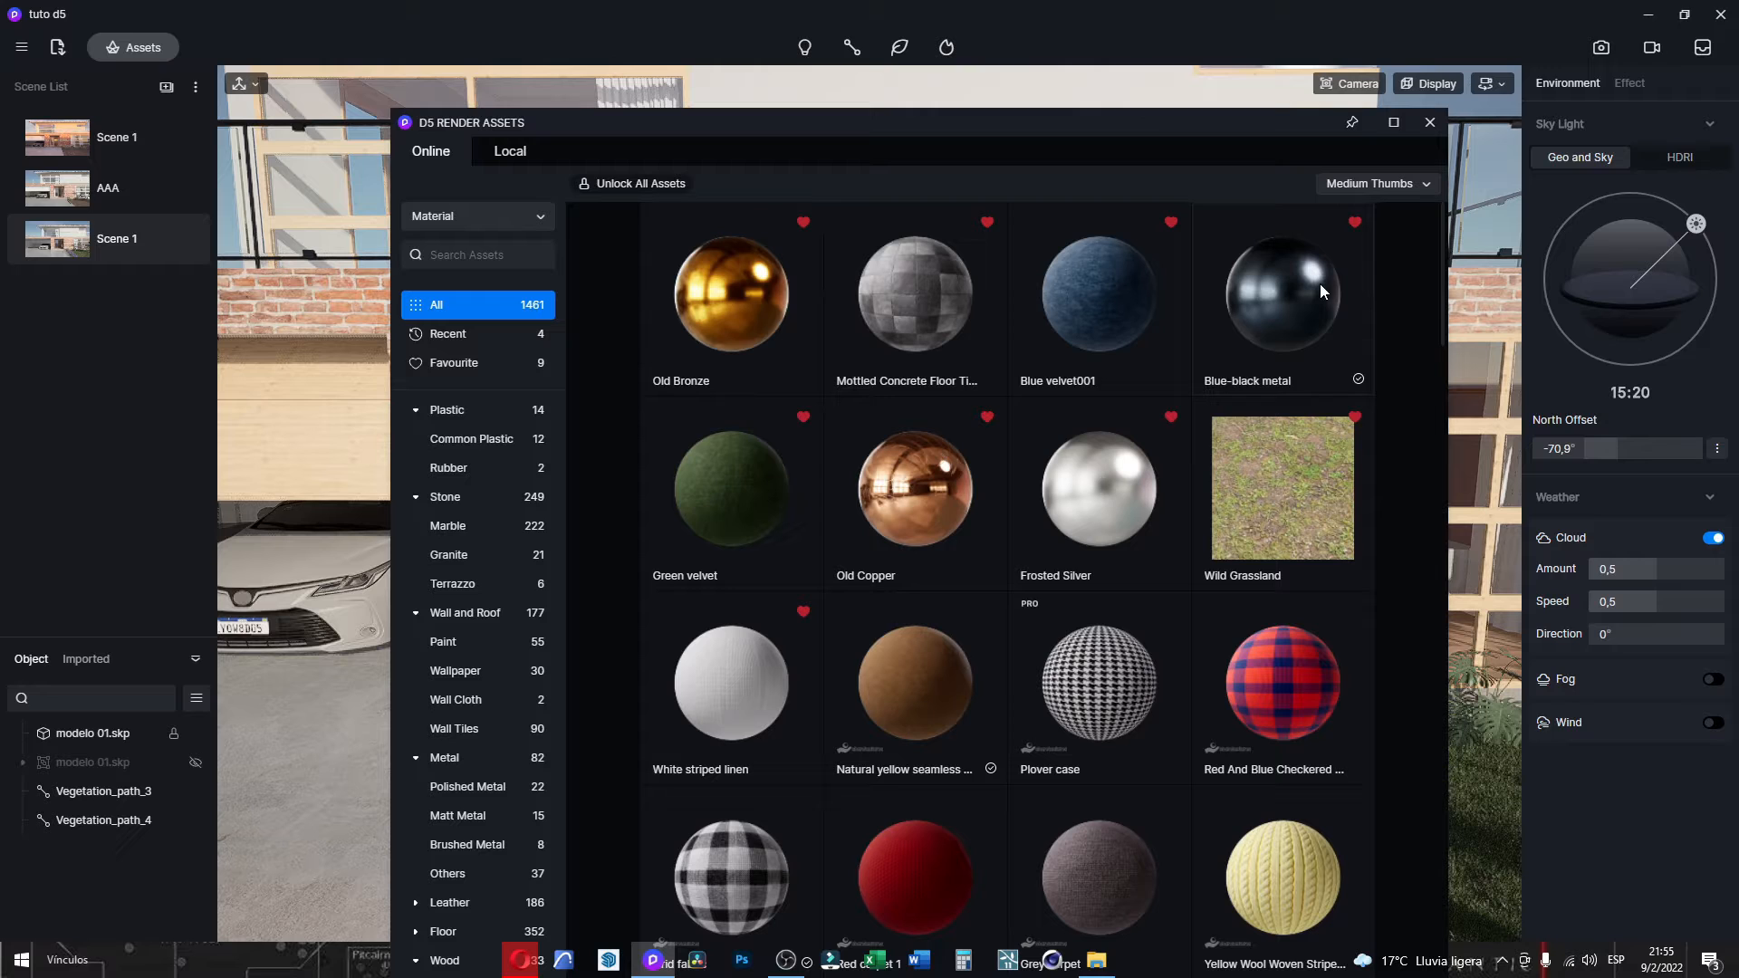
click(1371, 185)
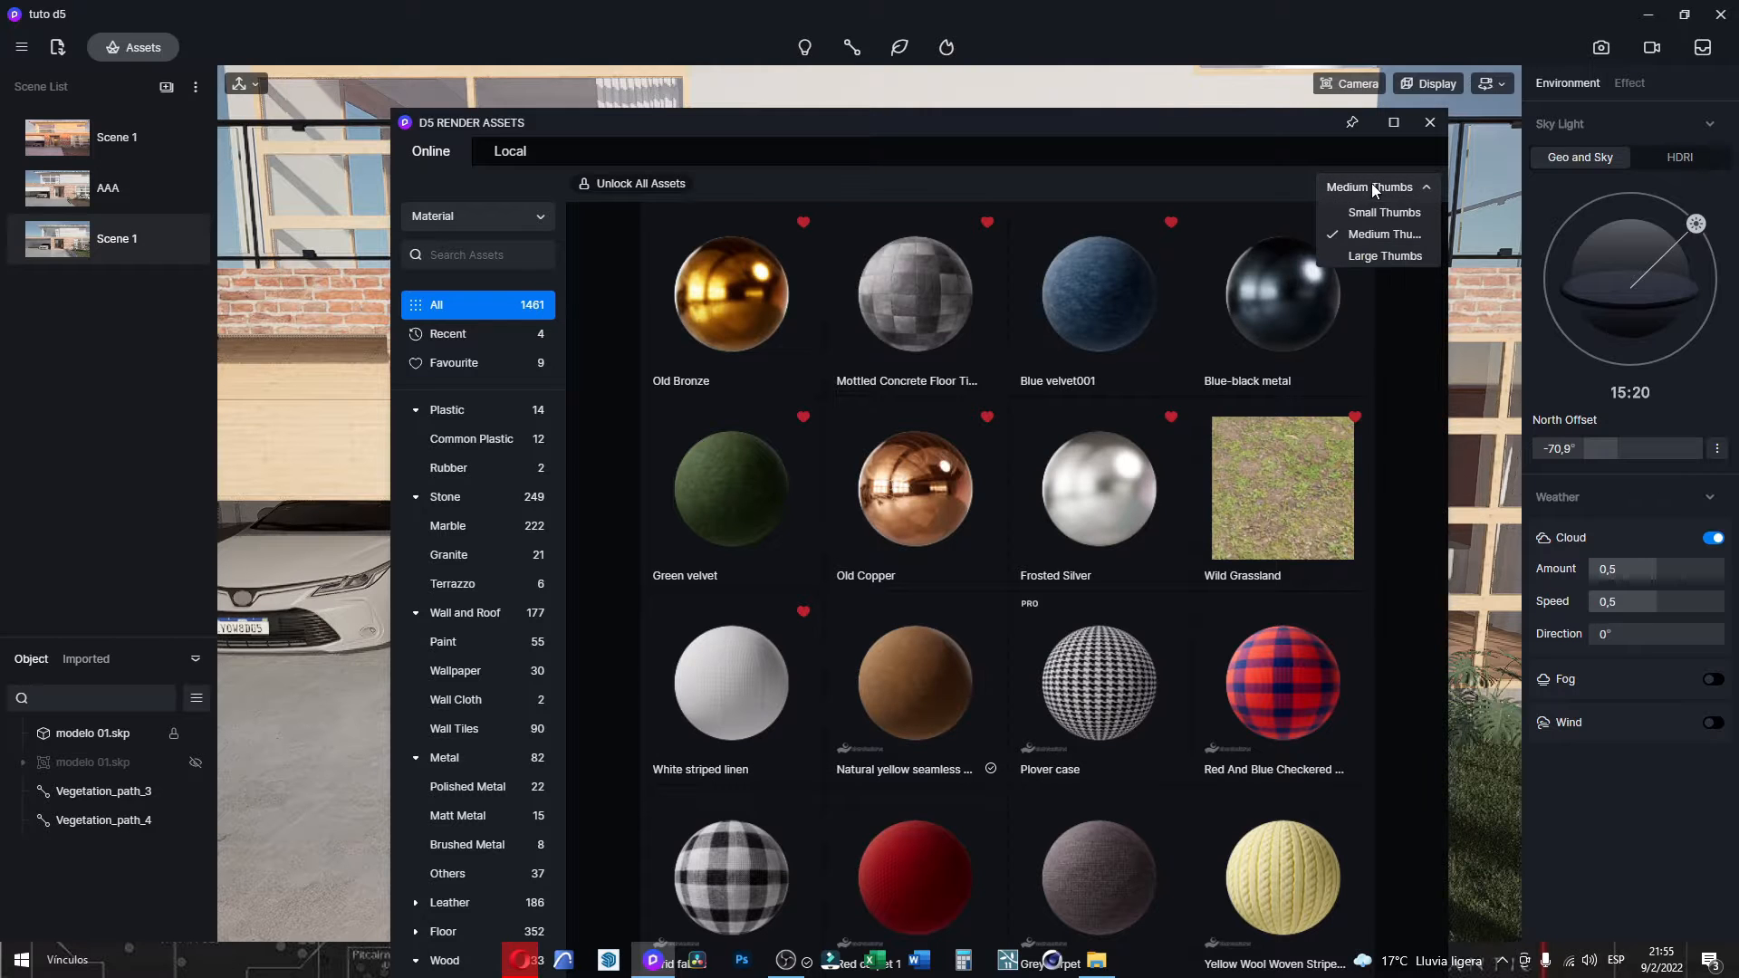
click(1382, 258)
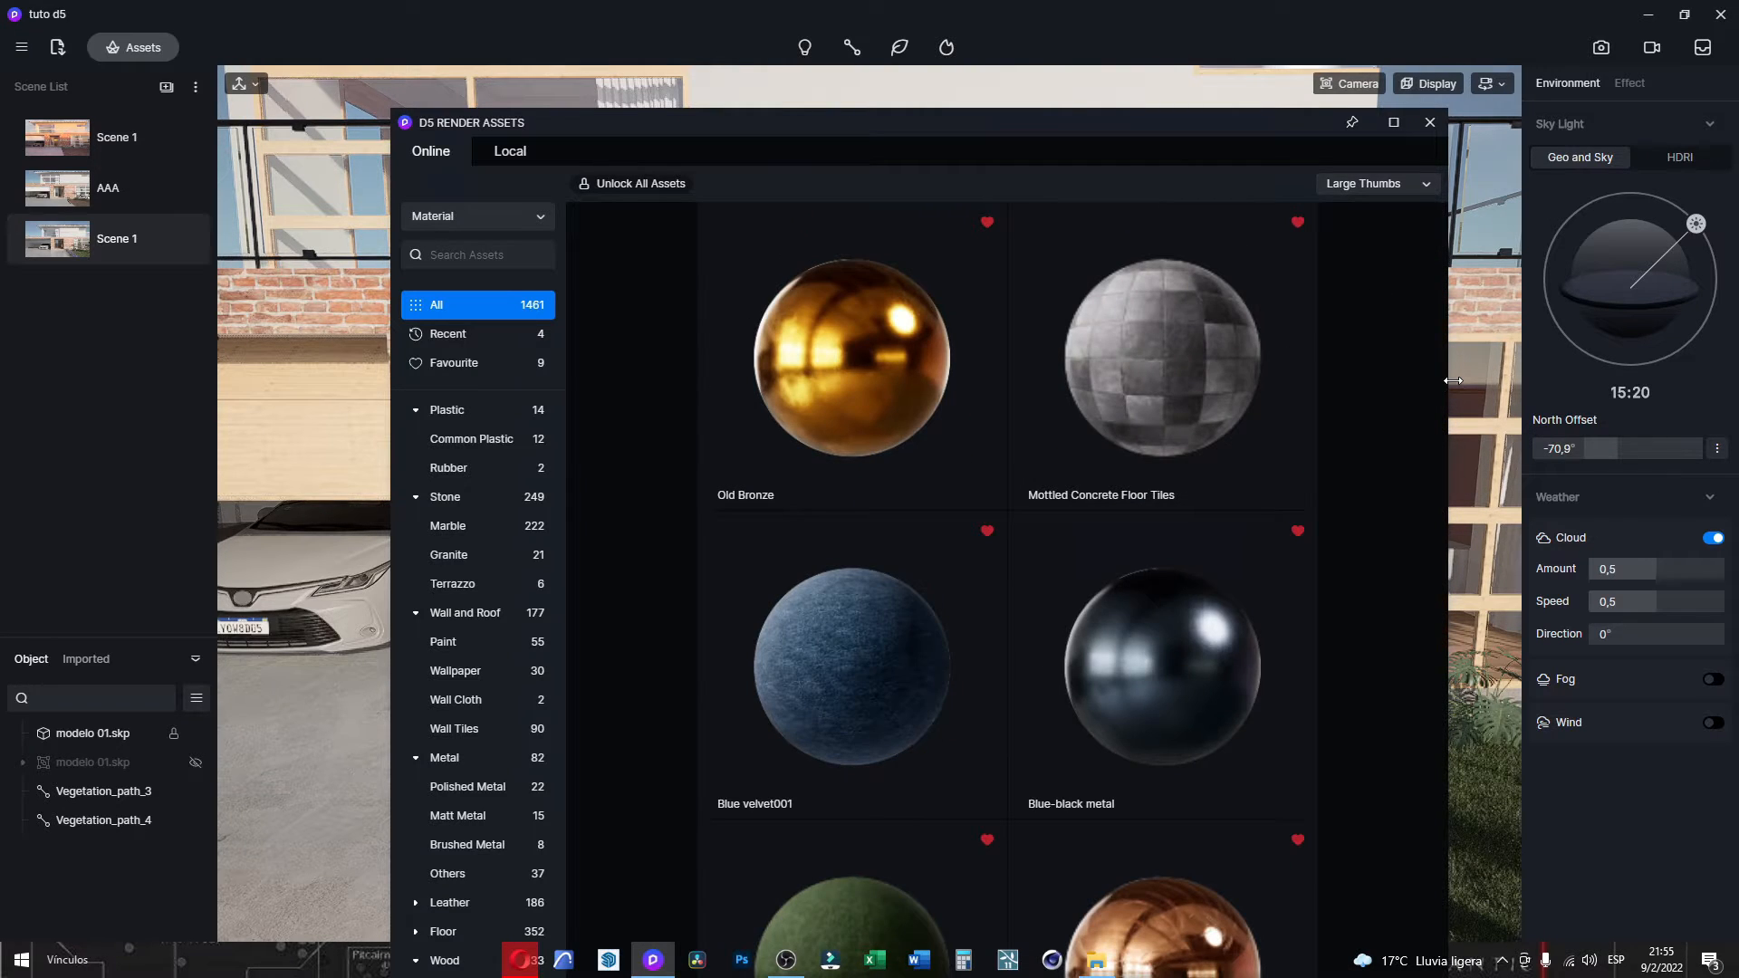
Widen and reposition the asset library window to fit four large thumbnails per row, and browse the materials.
drag(1453, 380, 1592, 381)
drag(818, 120, 622, 25)
drag(1388, 331, 1627, 330)
scroll(1057, 389, down, 3)
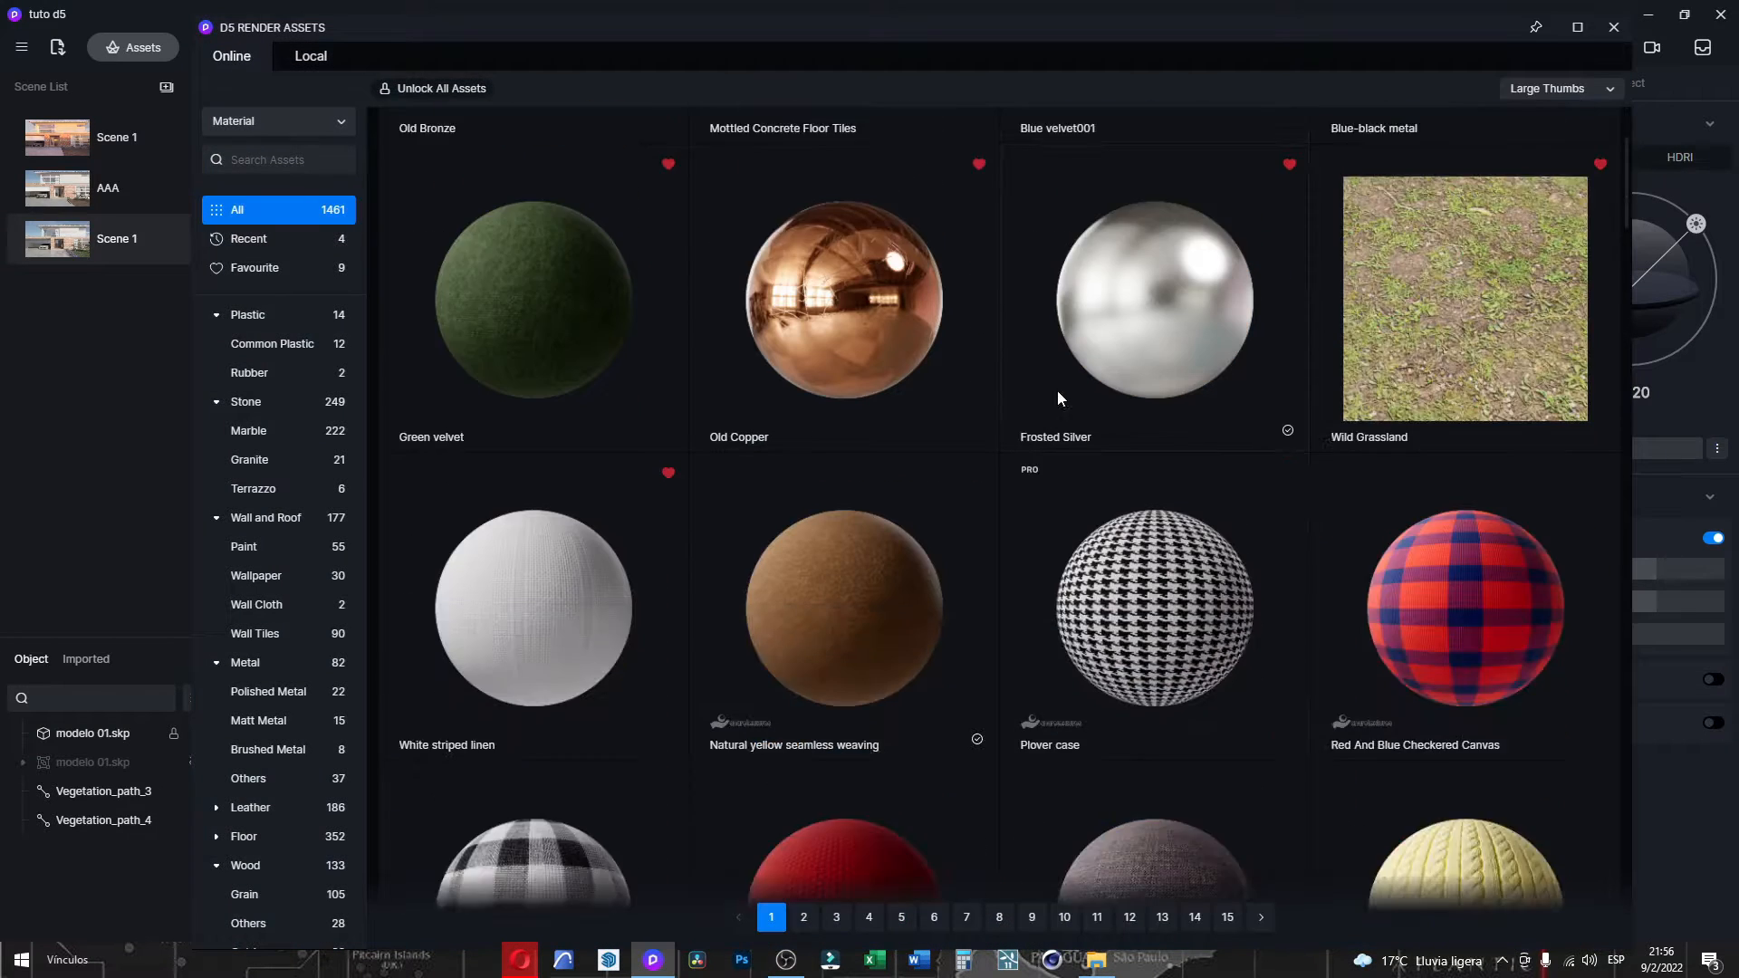
scroll(1041, 489, down, 15)
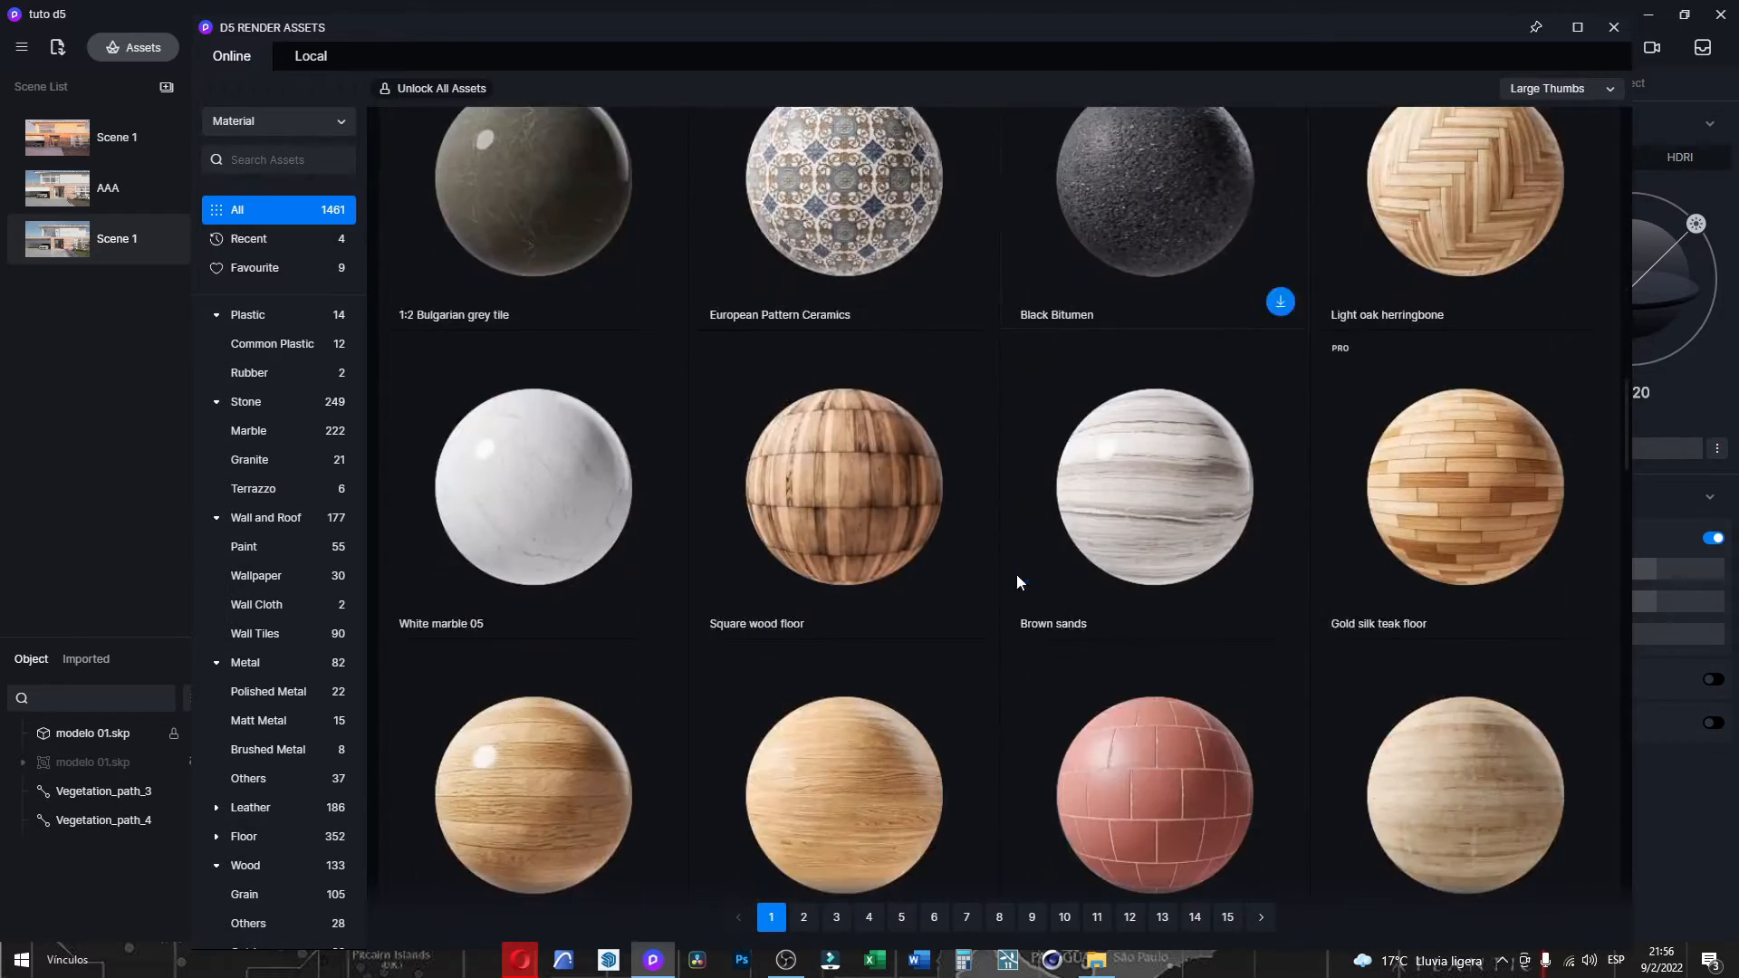
Set the material list to small thumbnails and narrow the asset library window to uncover the environment settings.
click(1569, 89)
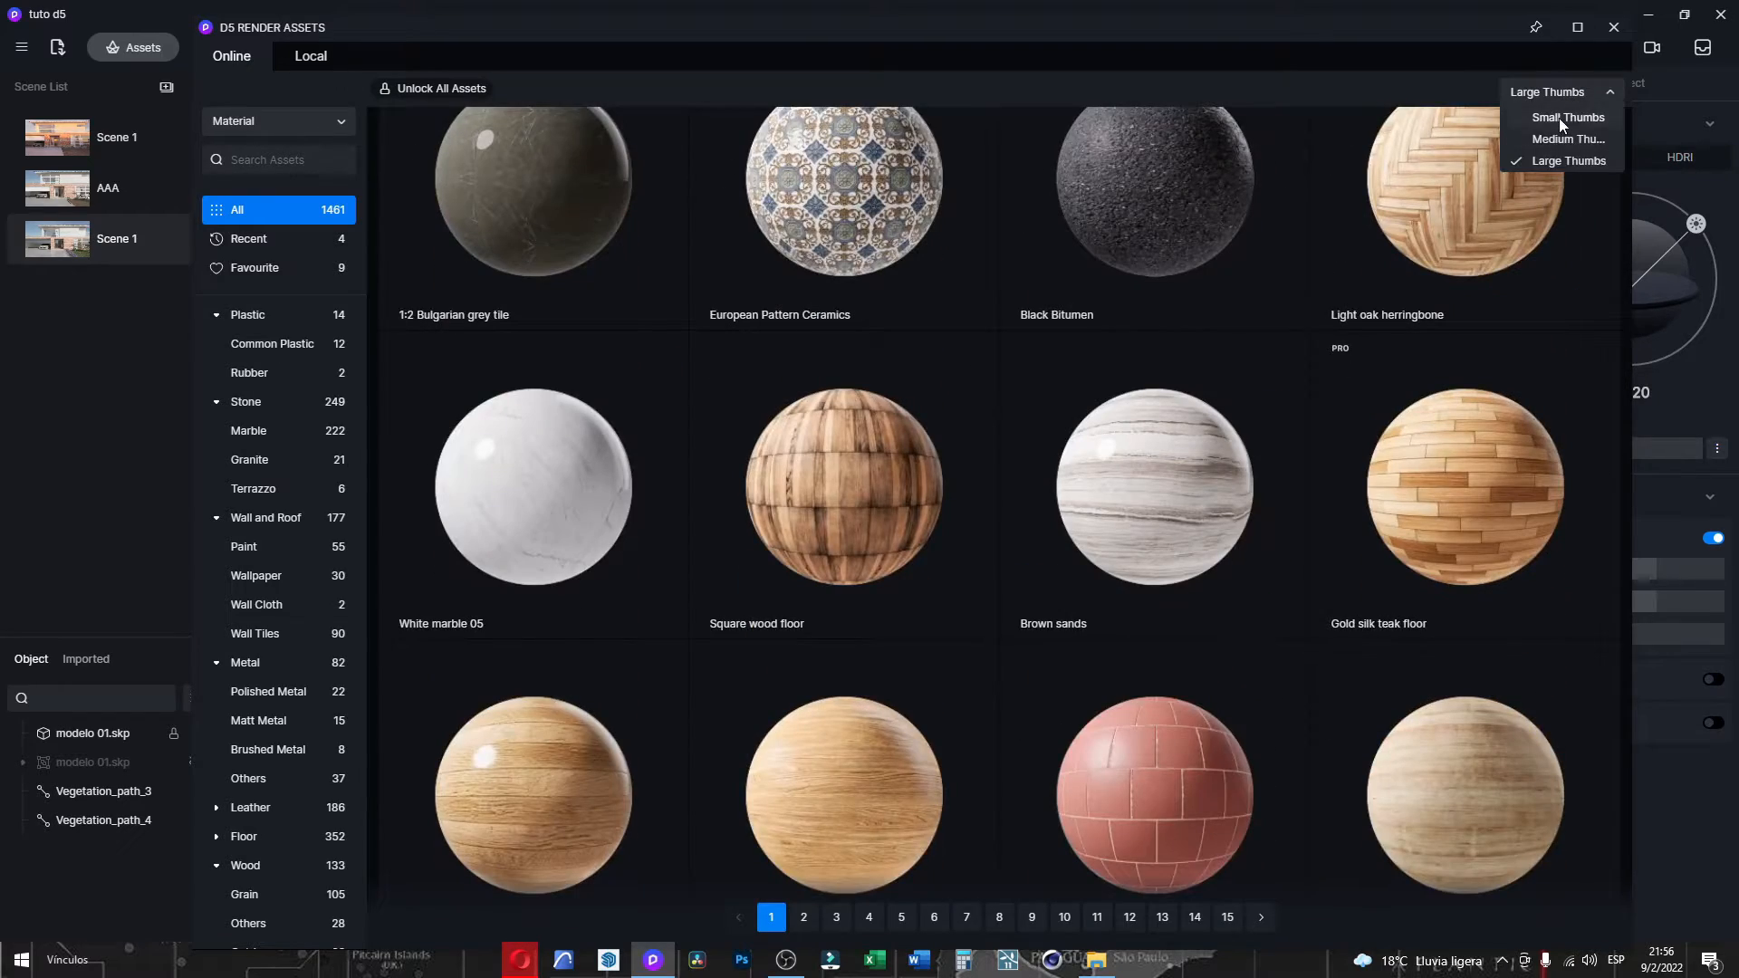
click(1558, 118)
scroll(893, 646, up, 3)
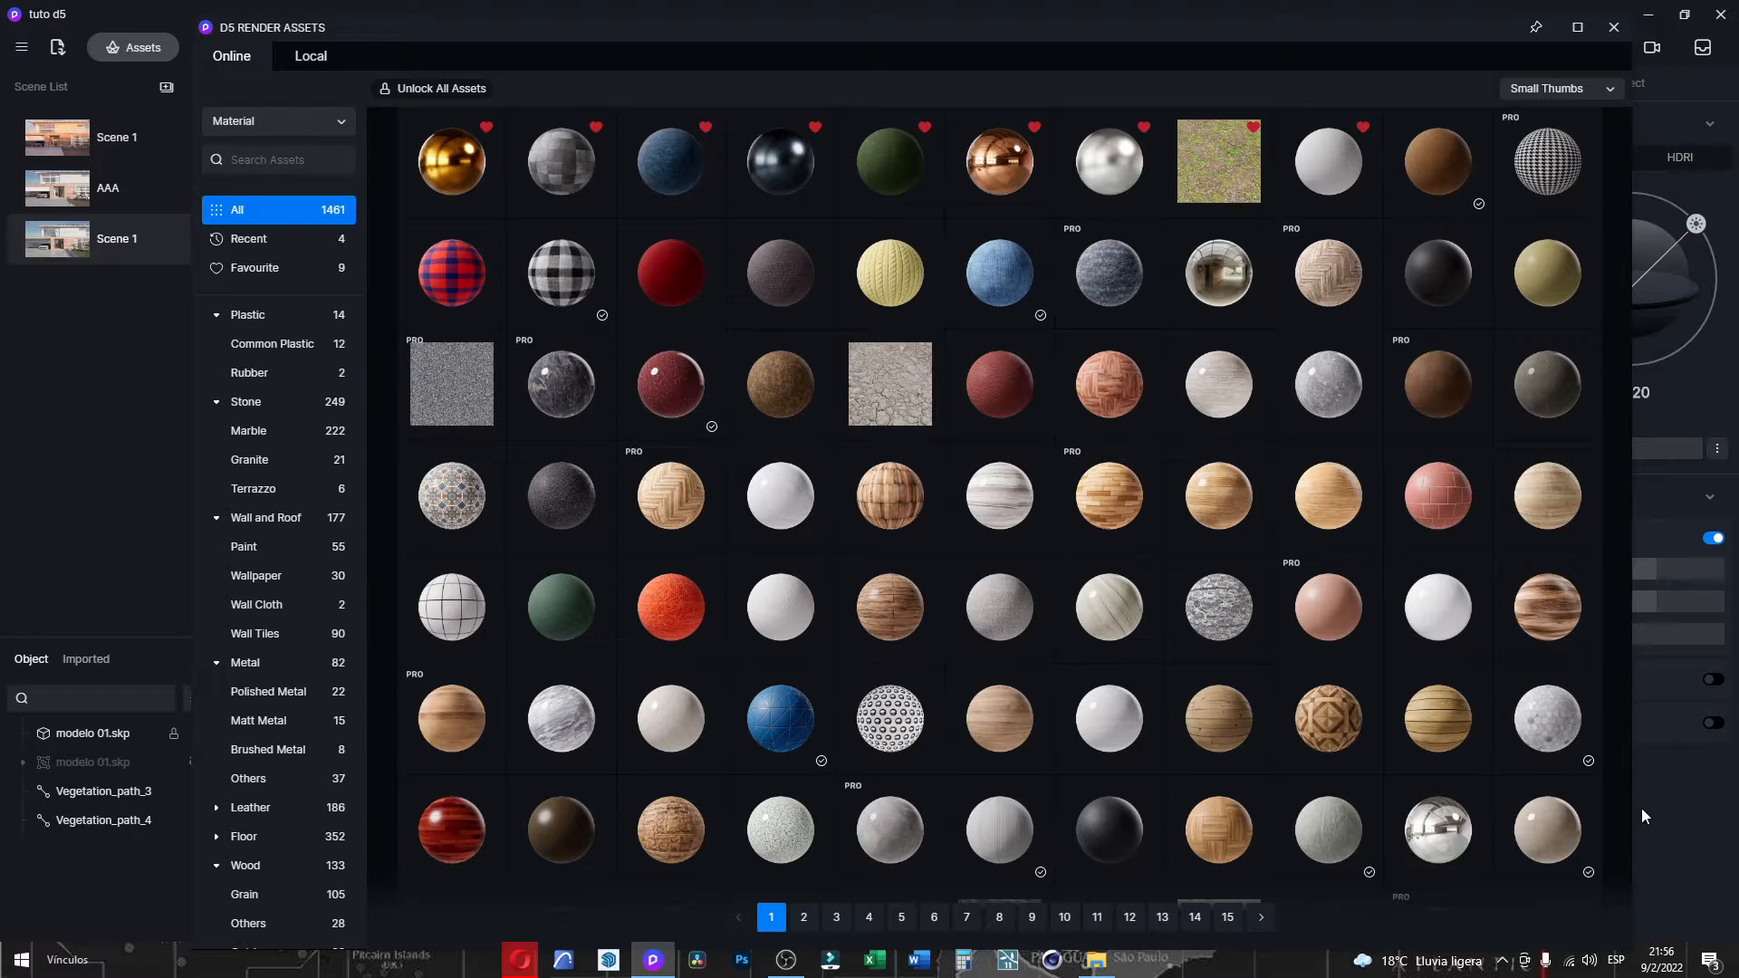
drag(1632, 812, 1511, 807)
scroll(1003, 631, down, 1)
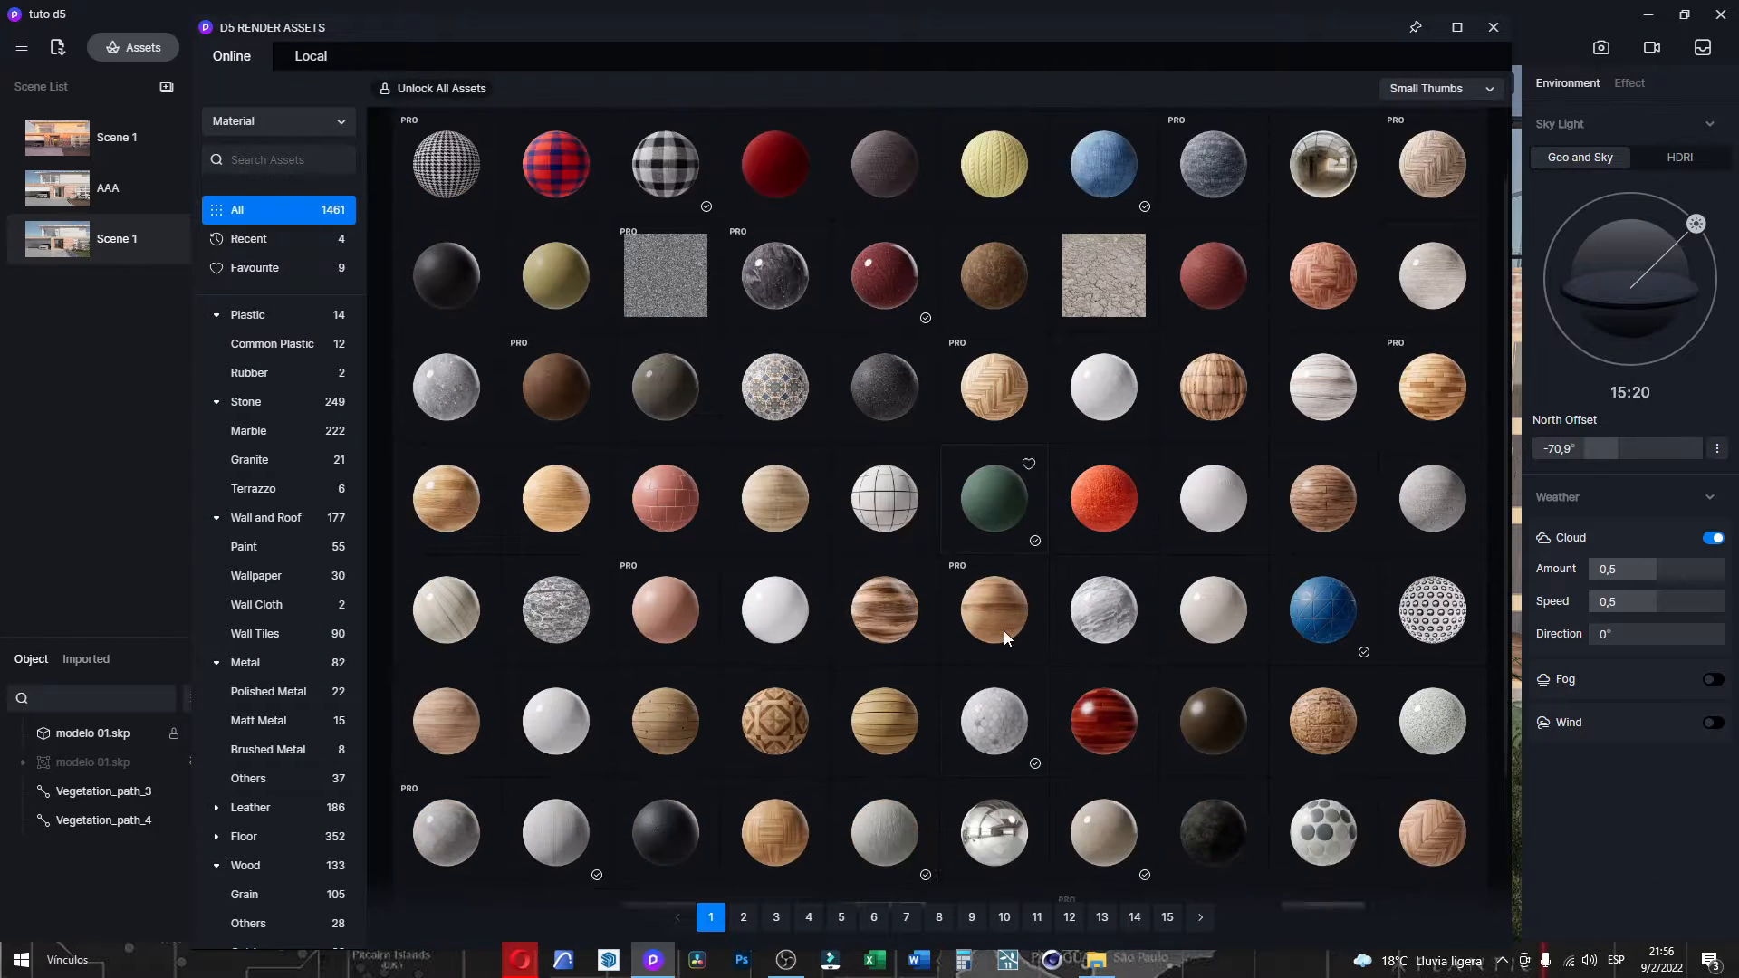
scroll(1004, 631, down, 2)
scroll(1001, 626, up, 3)
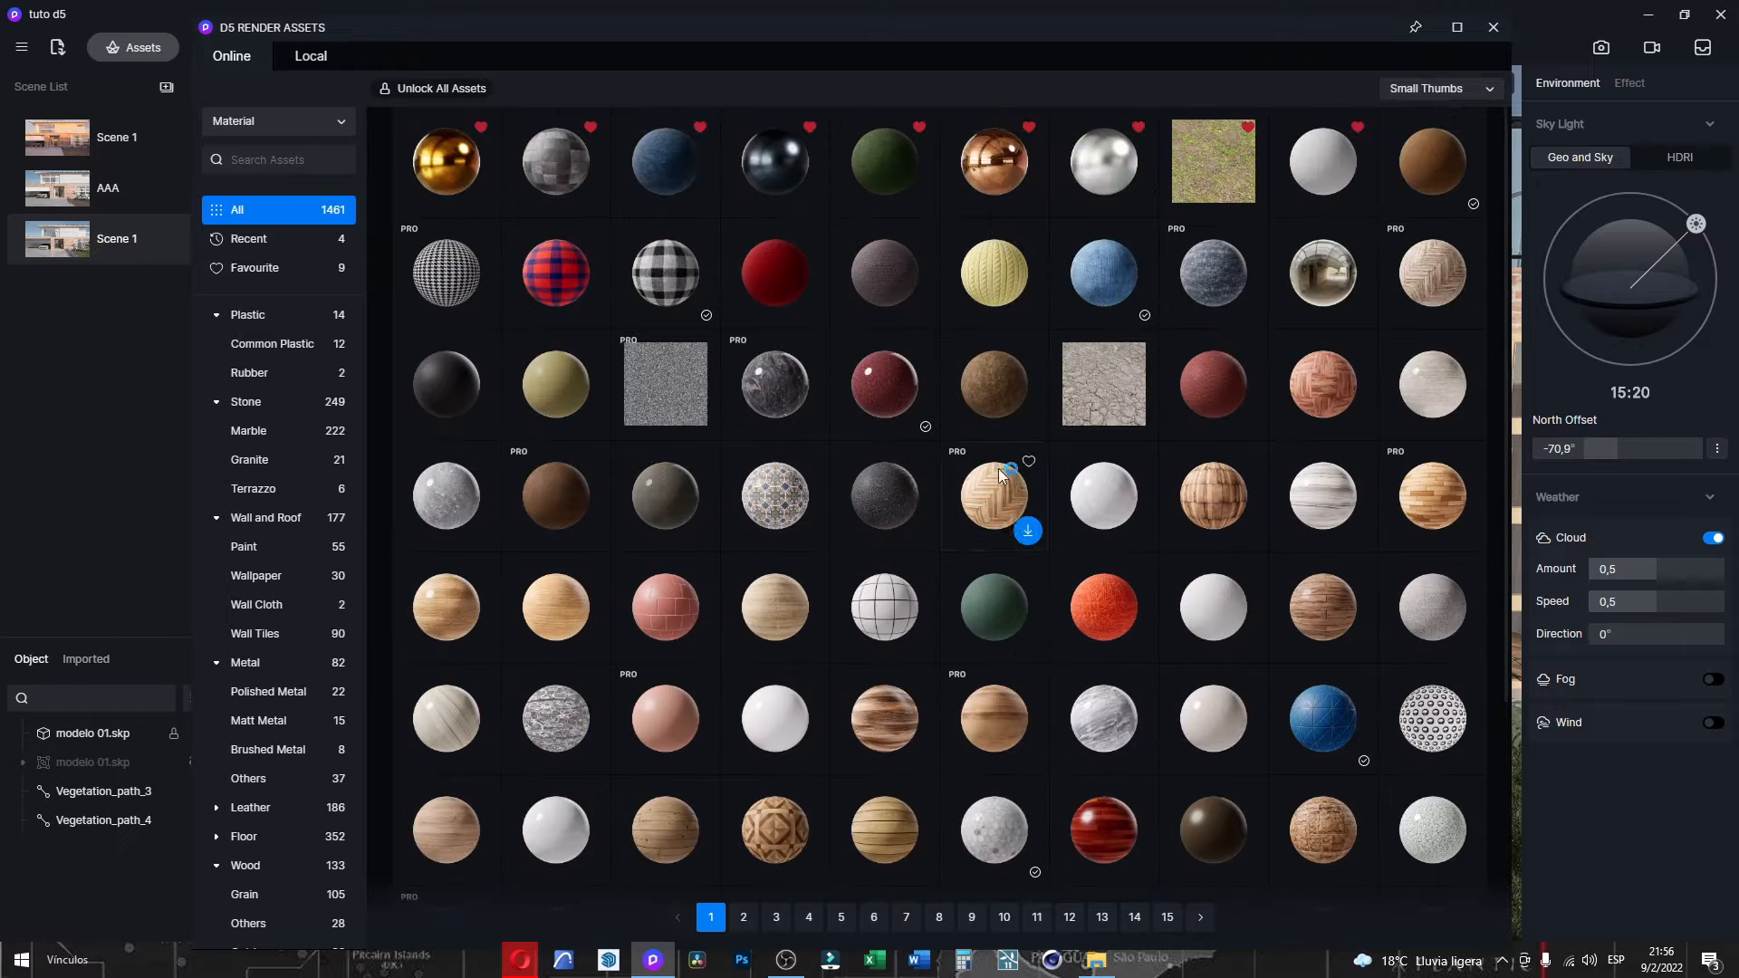
Preview the material names with medium thumbnails and return the list to small thumbnails.
click(1436, 88)
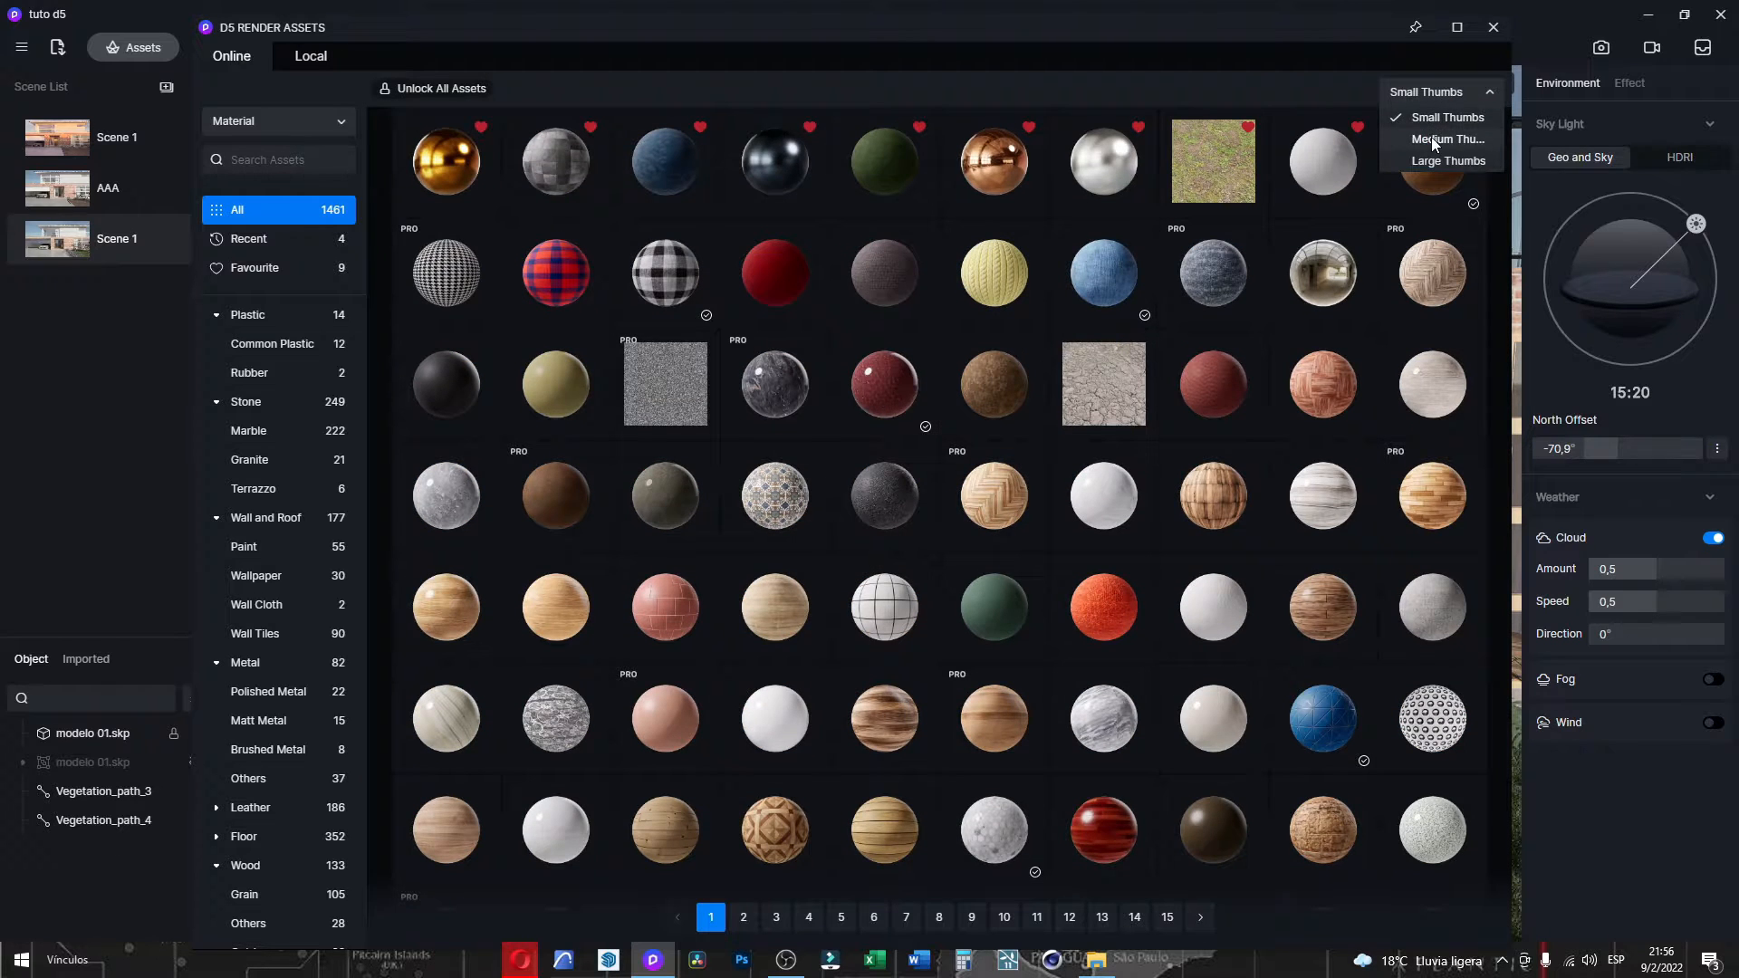
click(1431, 139)
scroll(981, 433, down, 6)
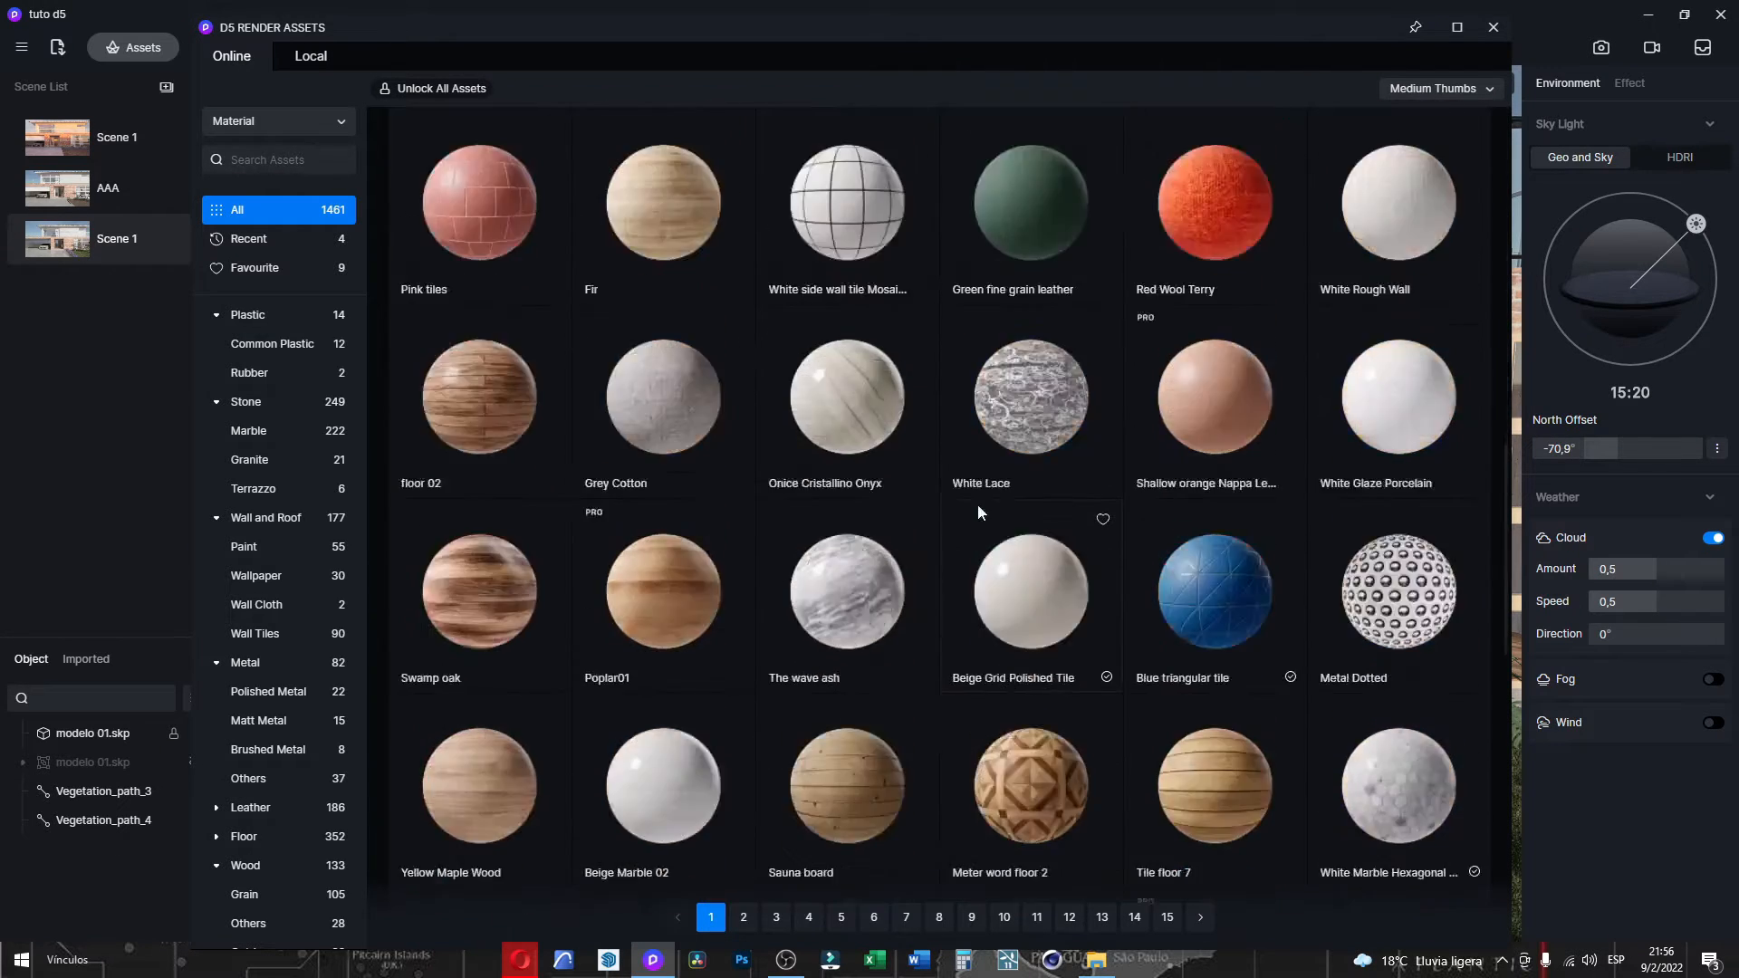
click(1467, 89)
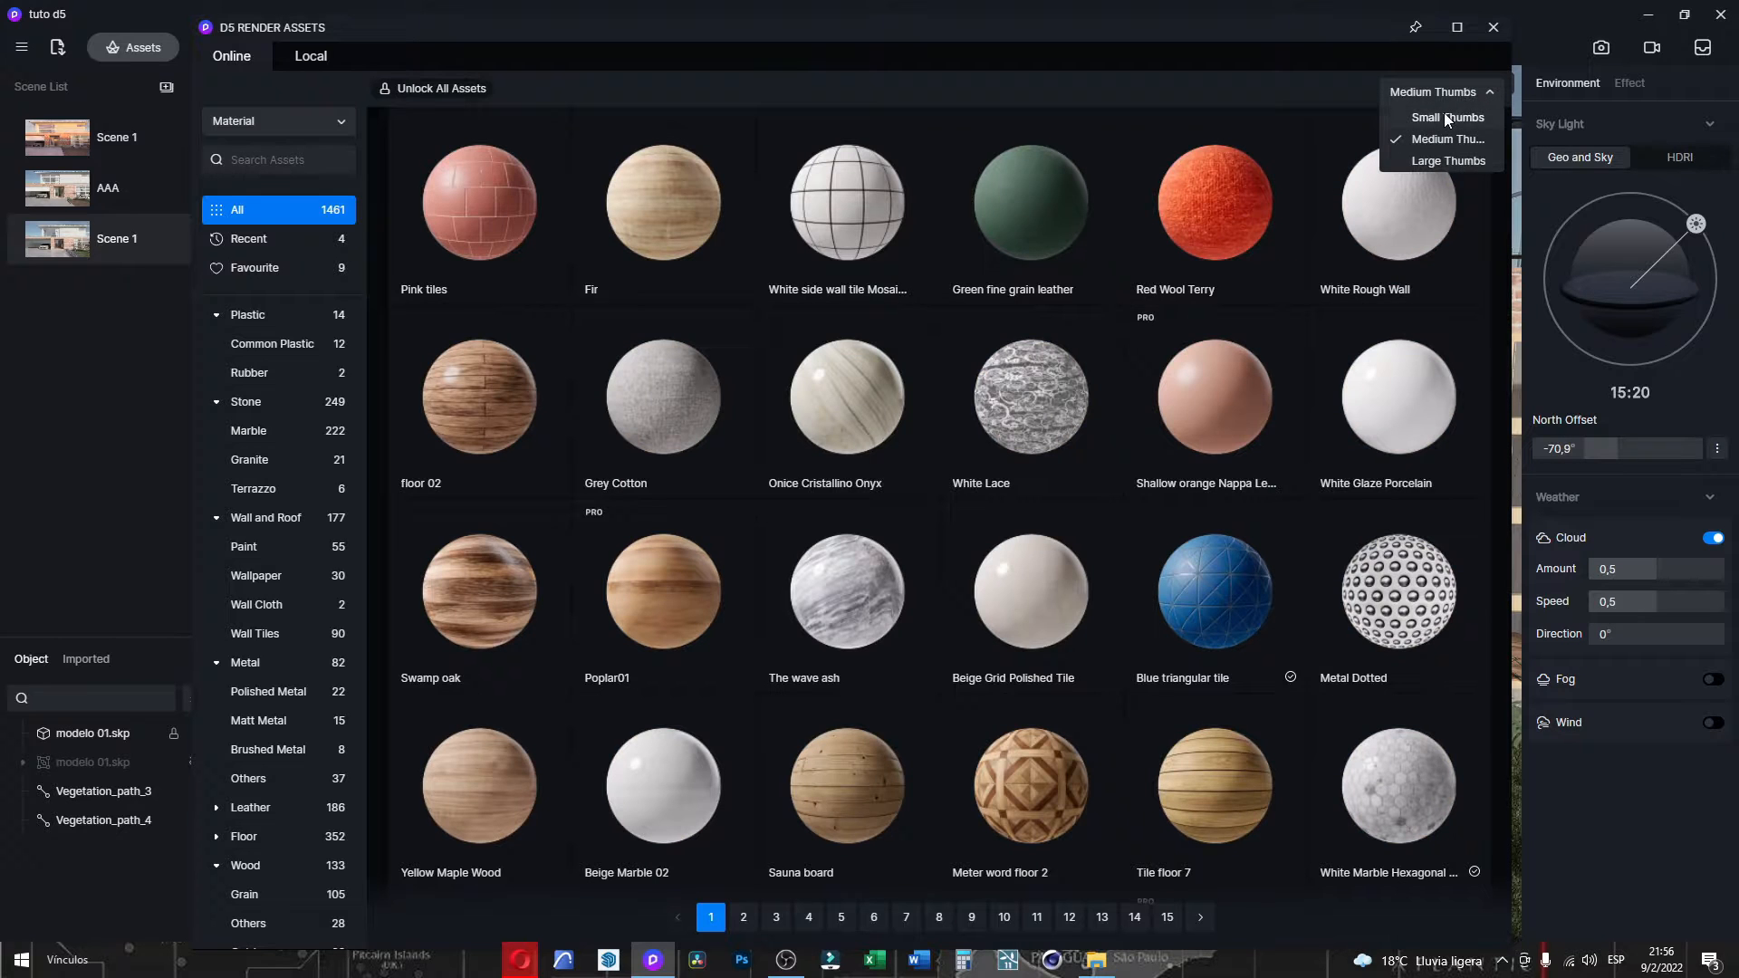
click(1443, 116)
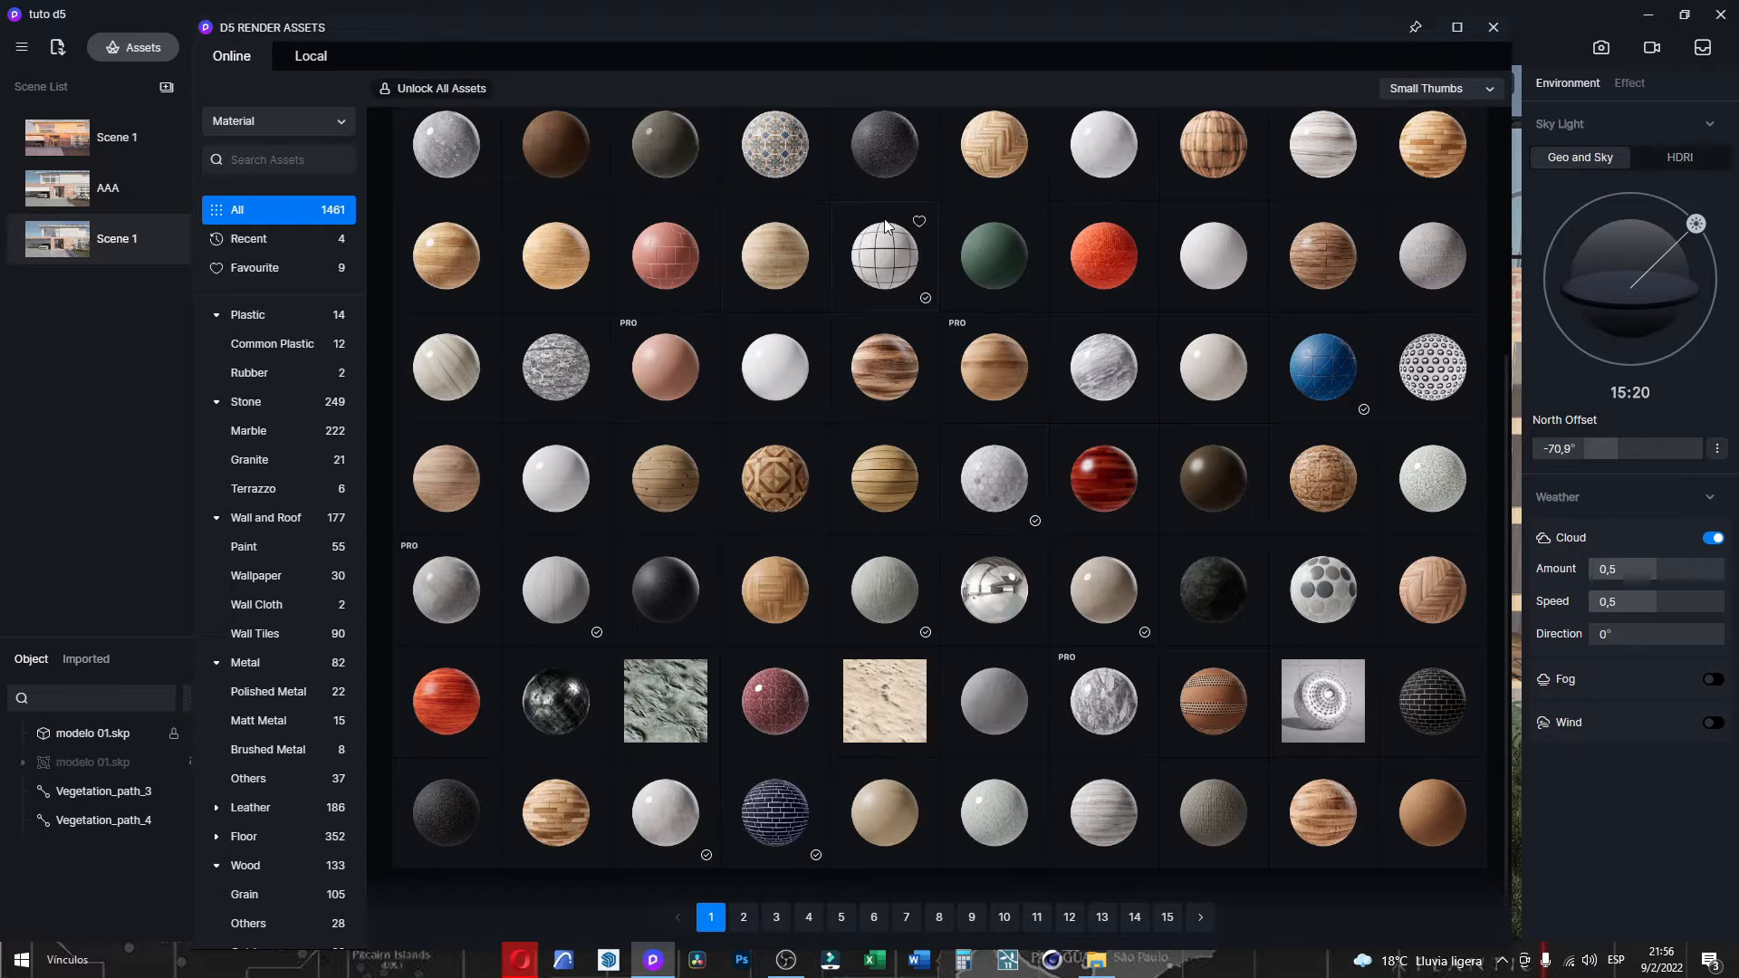
View the recent and favourite materials, and return to the list of all materials.
drag(404, 35, 584, 34)
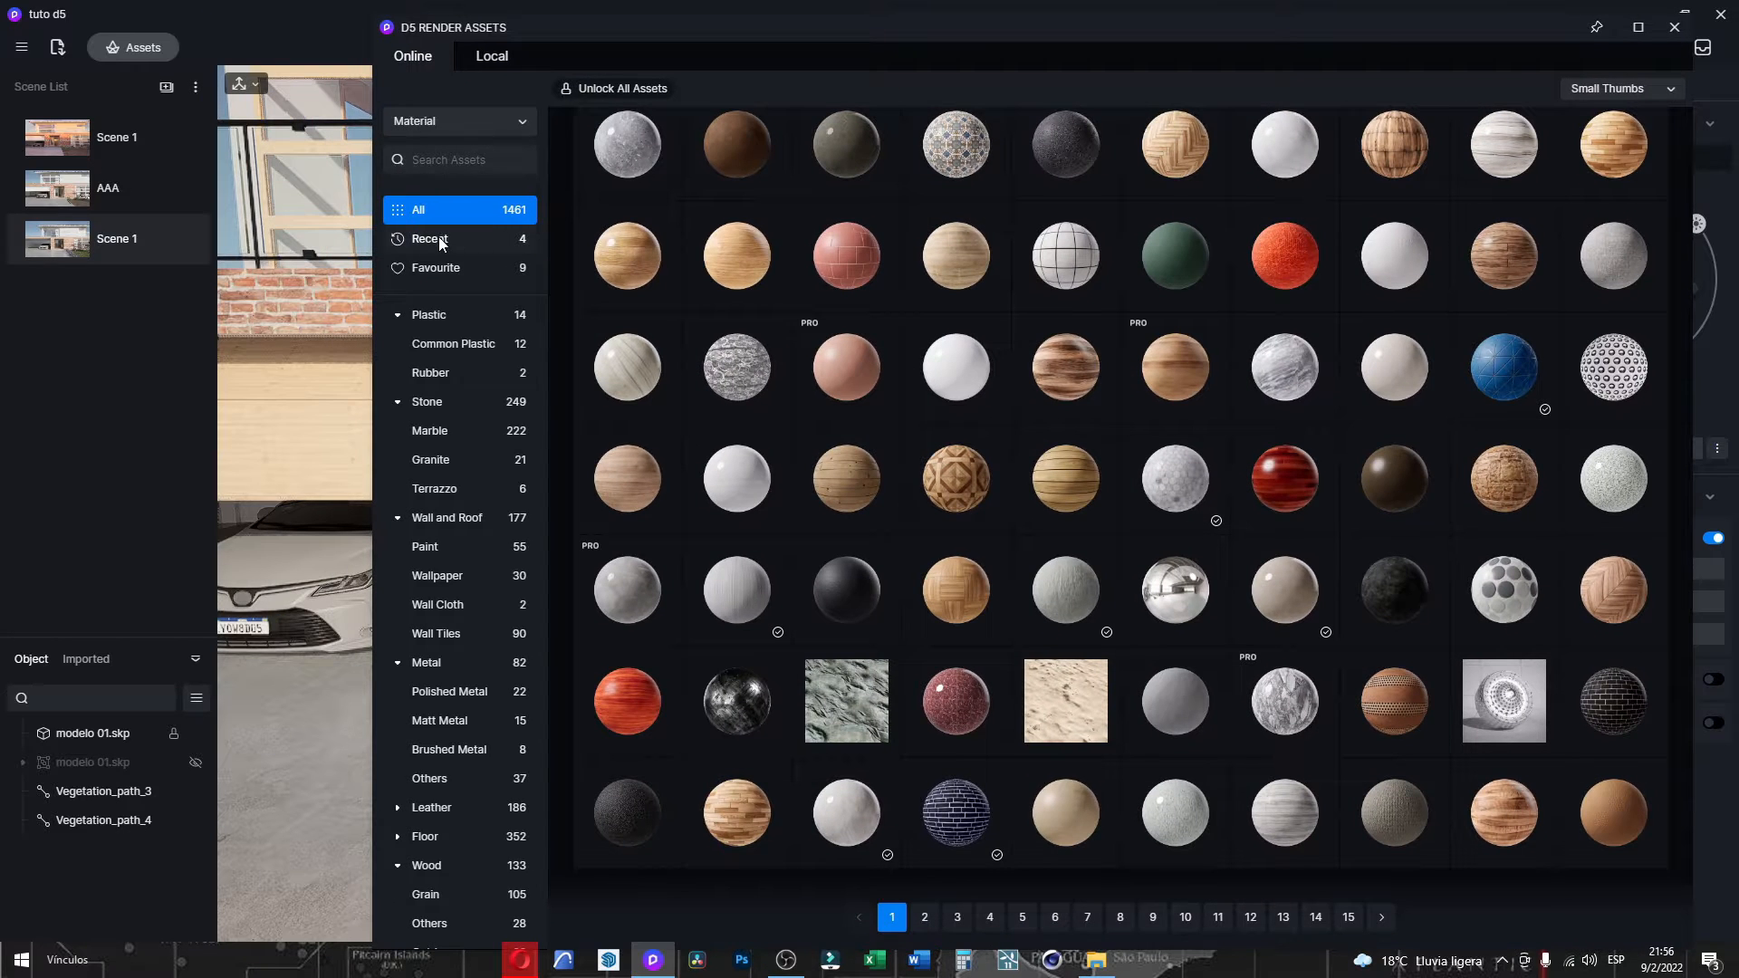
click(438, 236)
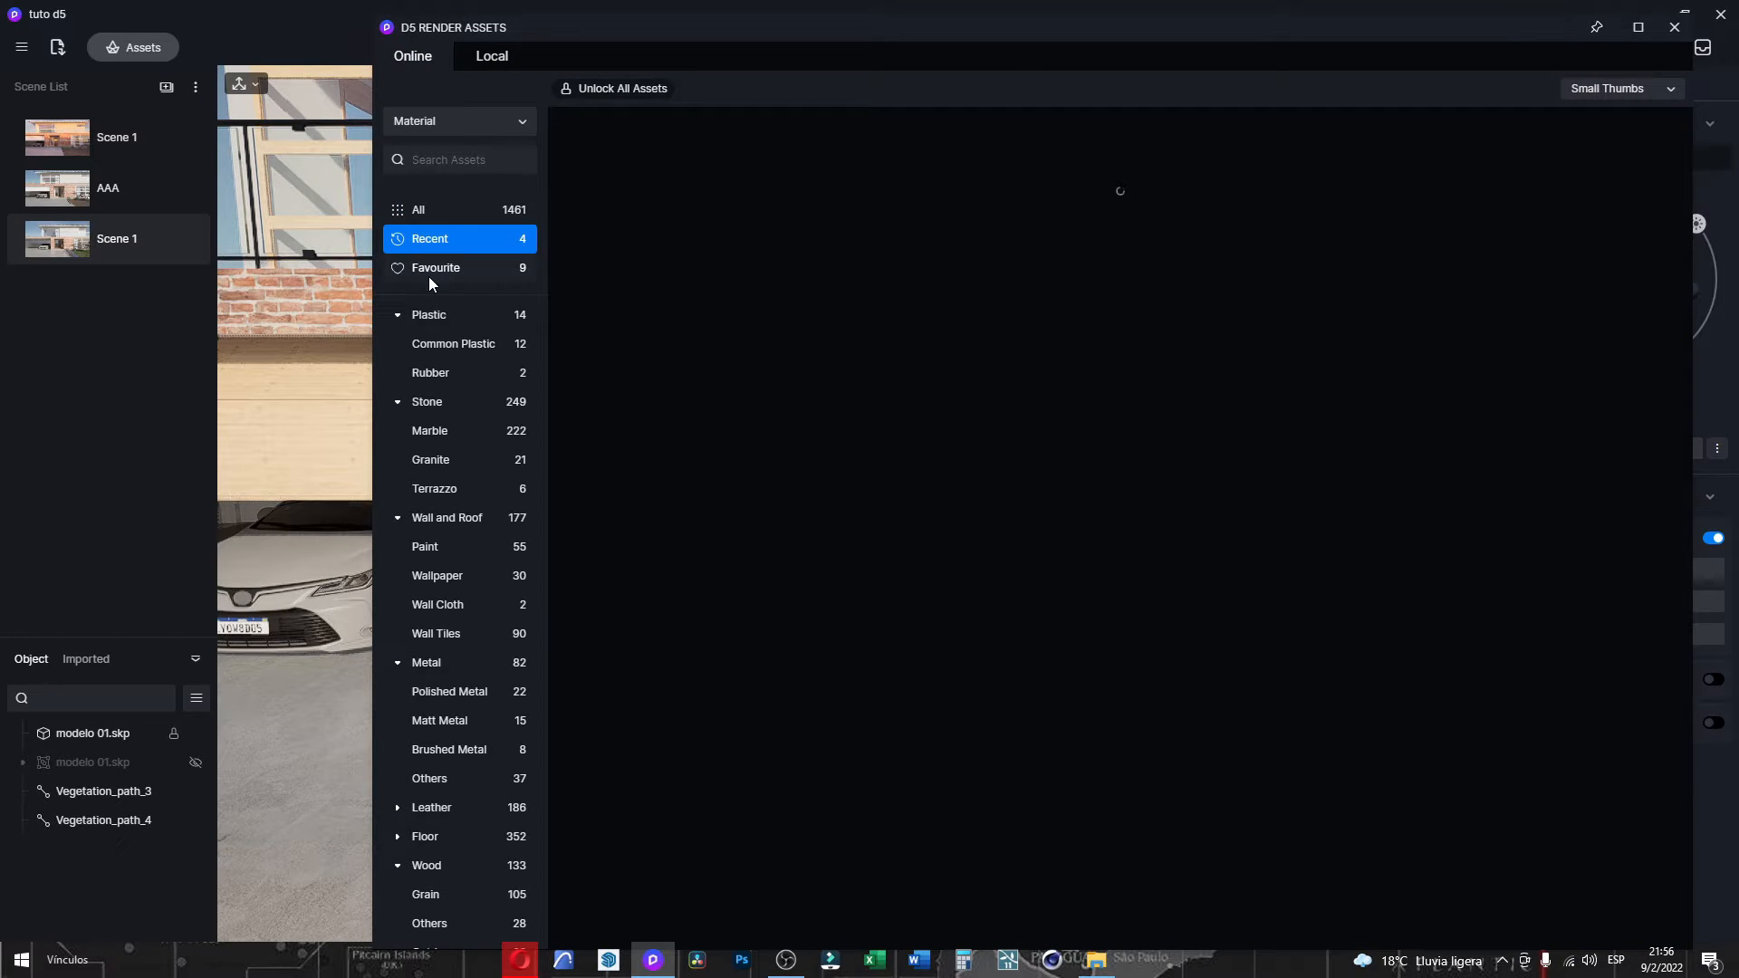
click(433, 272)
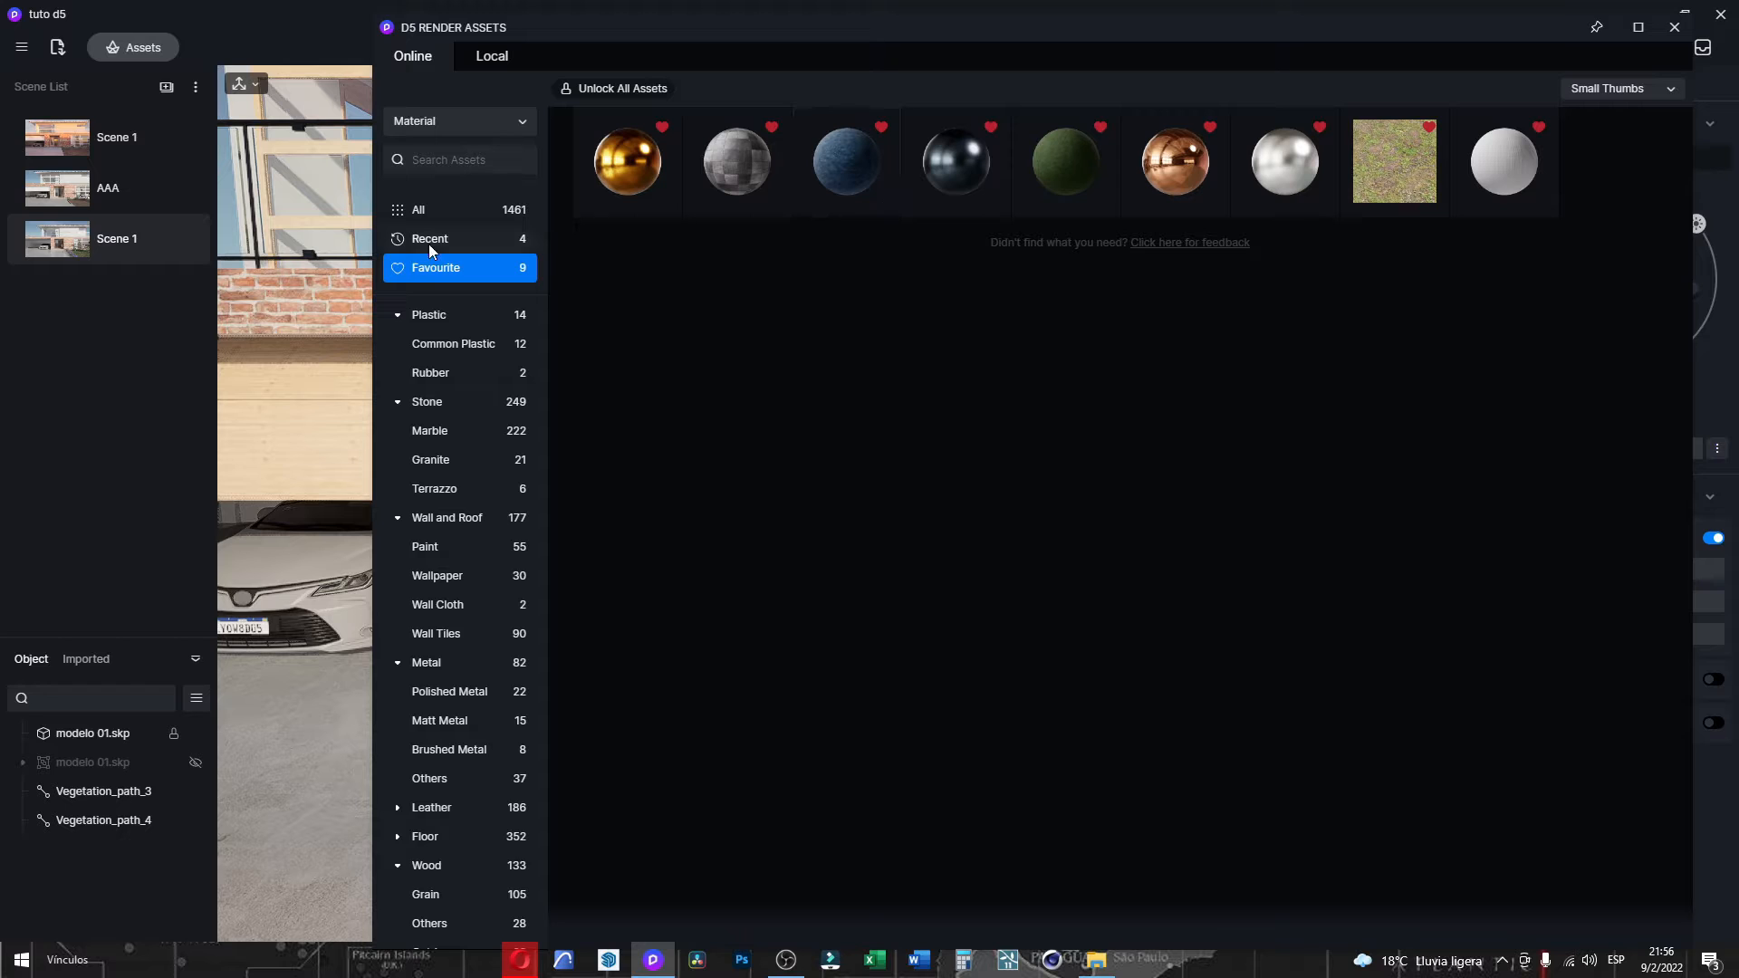
click(458, 214)
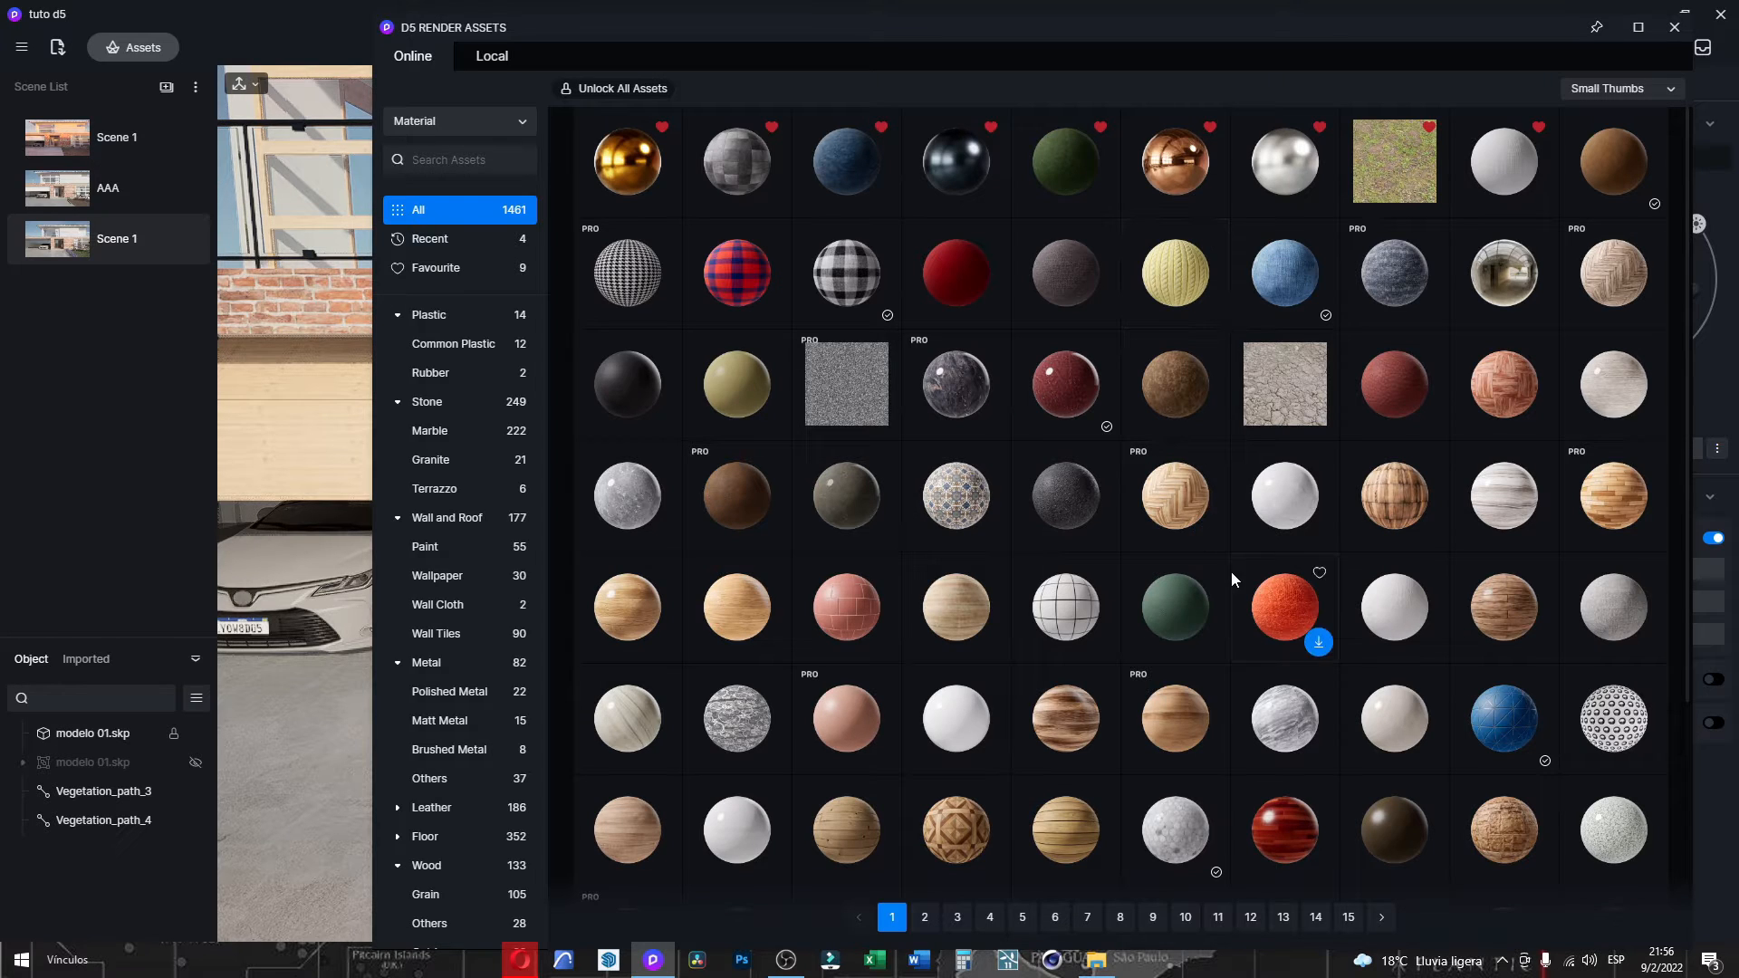
View the Plastic and Glass material categories, collapsing the Ceramic and Fabric groups in the category tree.
click(444, 315)
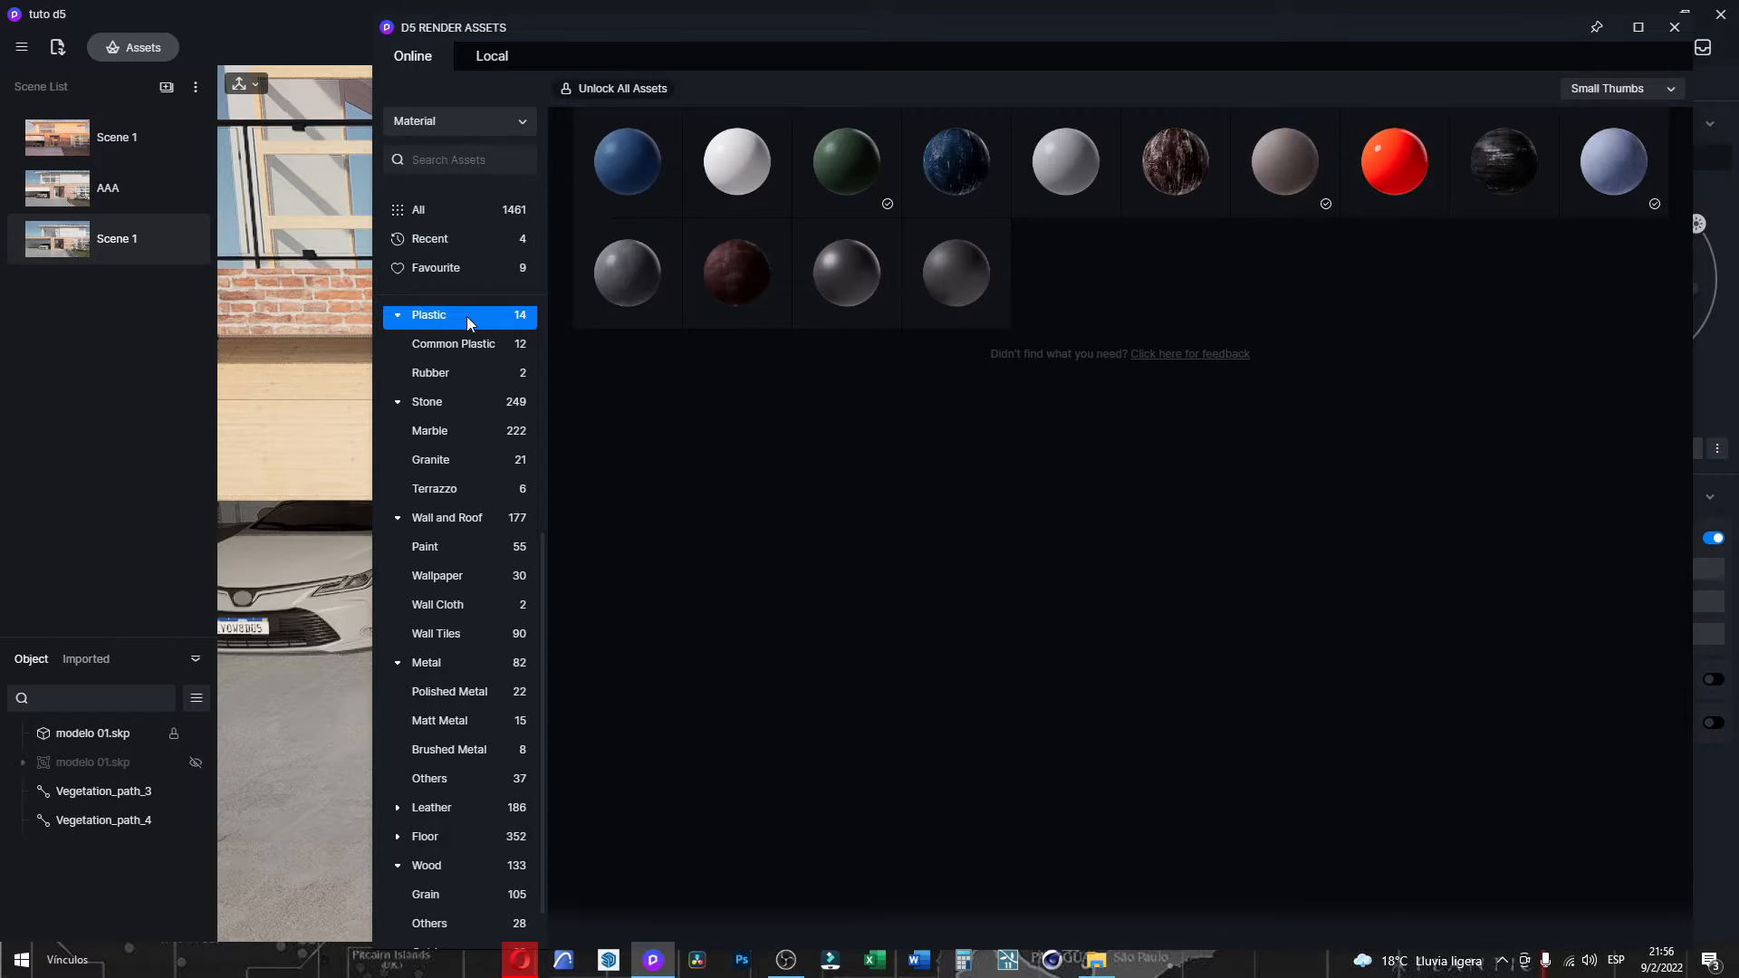
scroll(471, 326, up, 5)
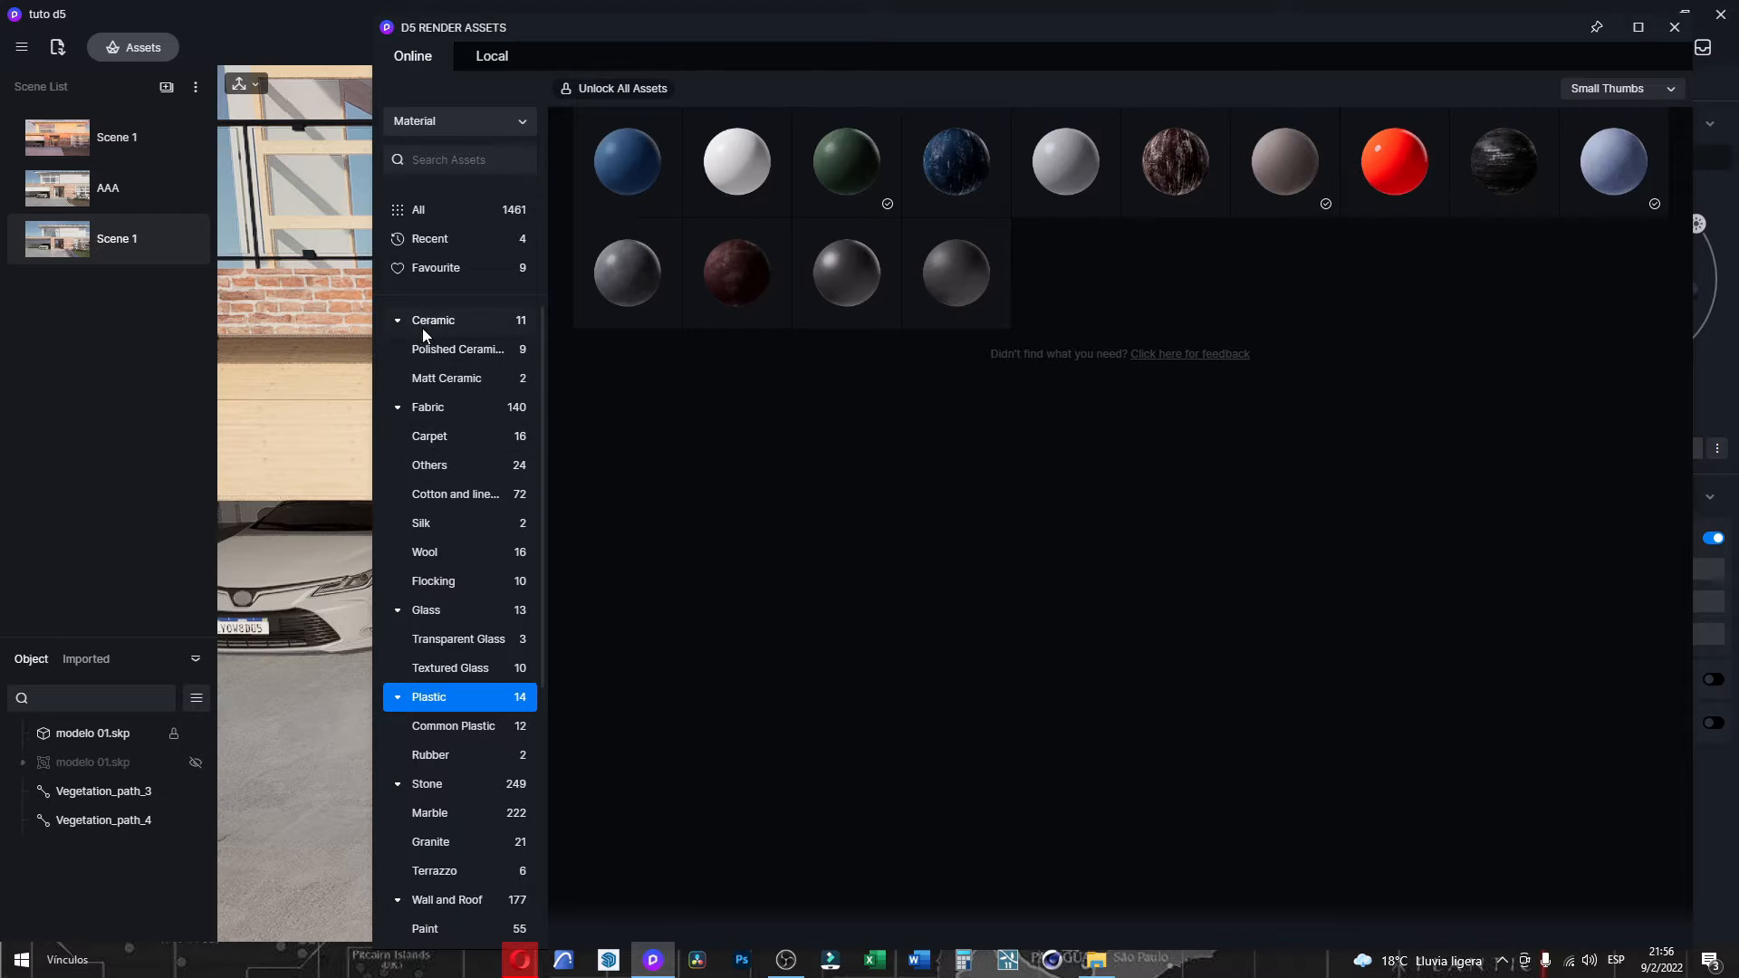
click(396, 319)
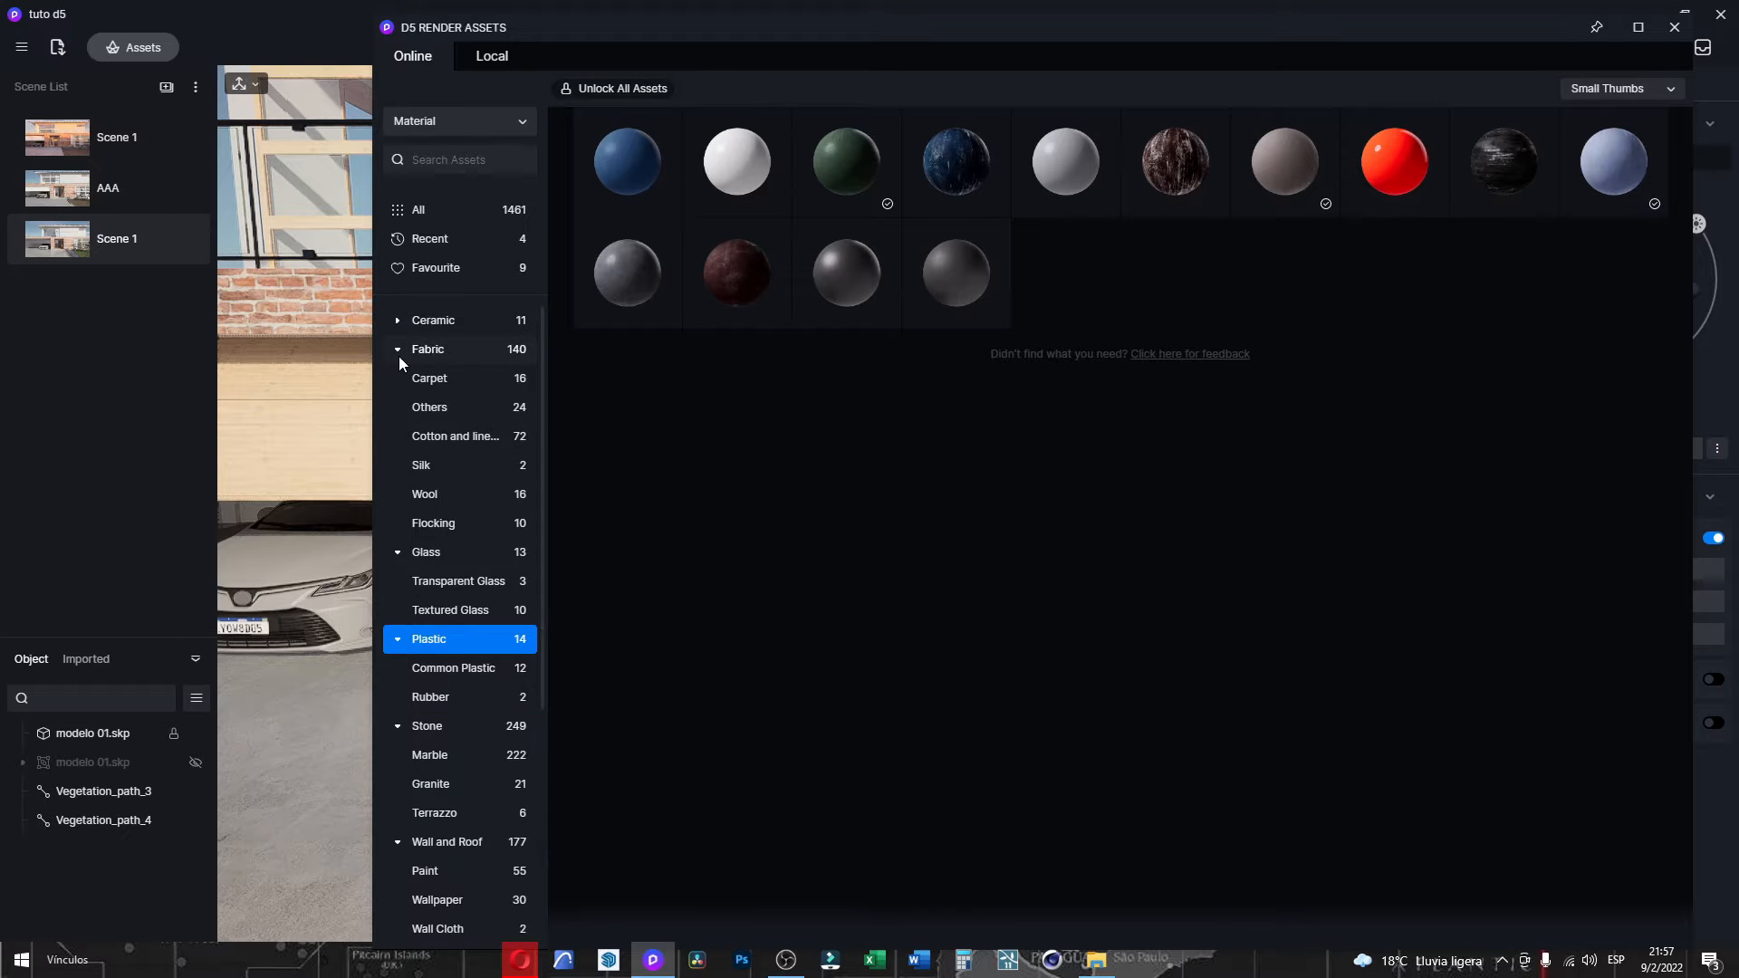
click(398, 355)
click(423, 377)
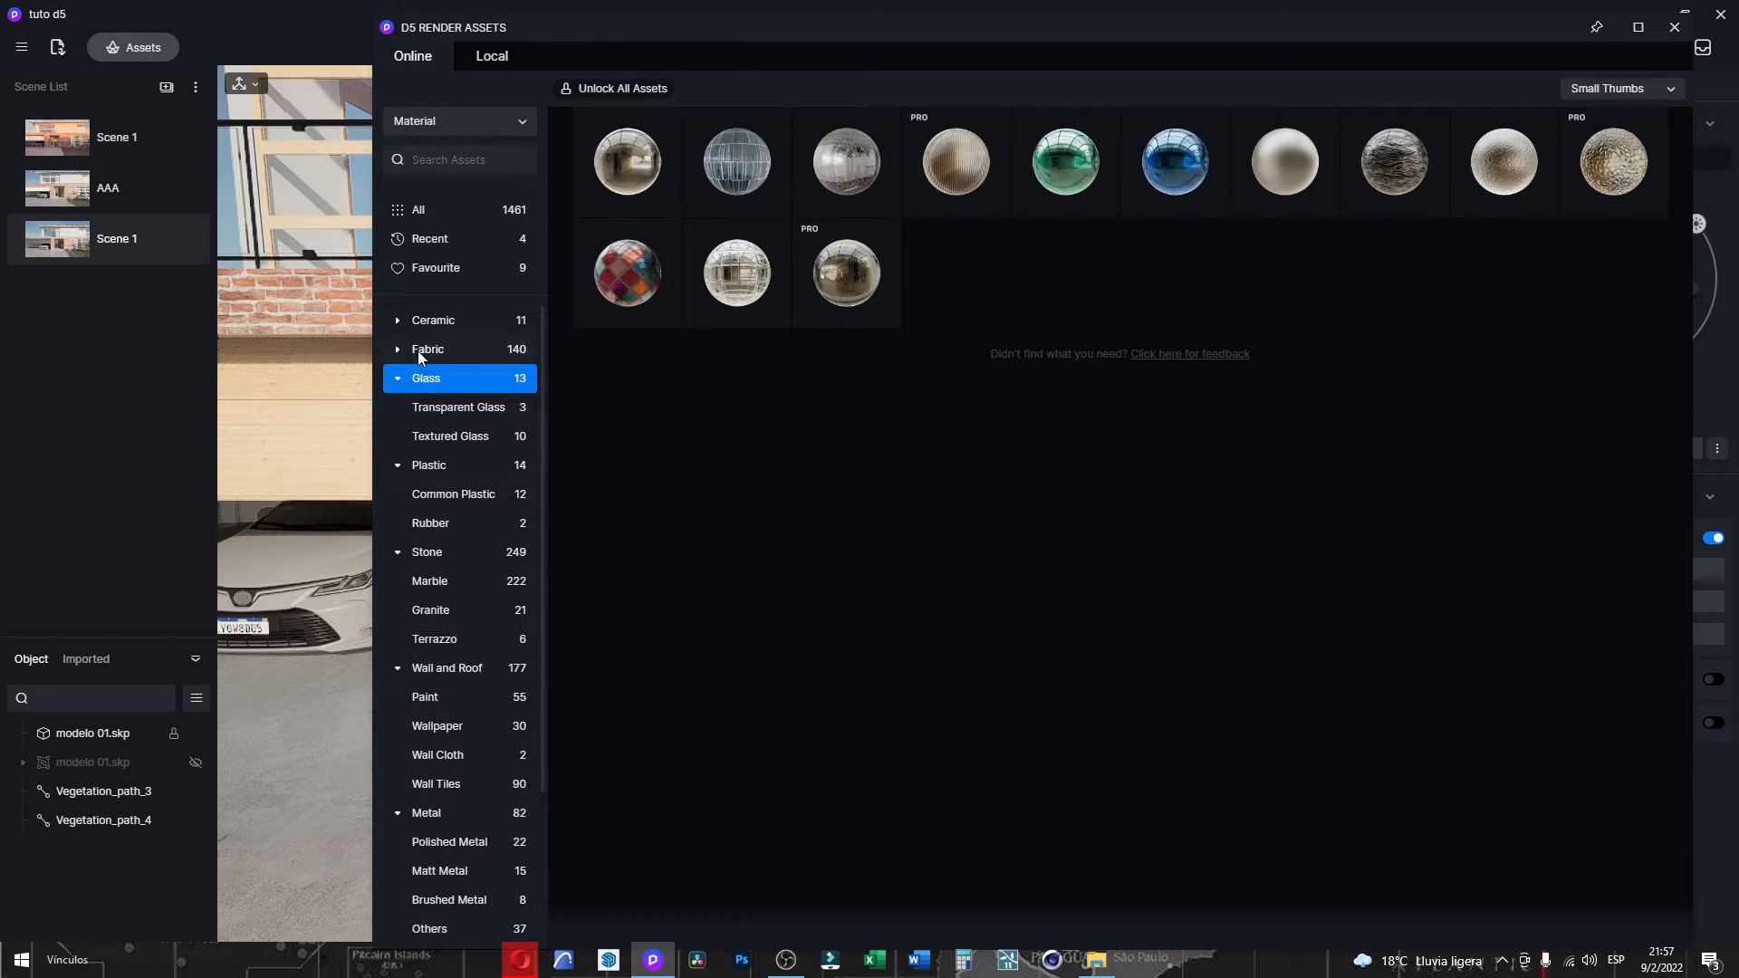
Collapse the Glass, Plastic, Stone, Wall and Roof, Metal and Wood groups in the material category tree.
click(399, 379)
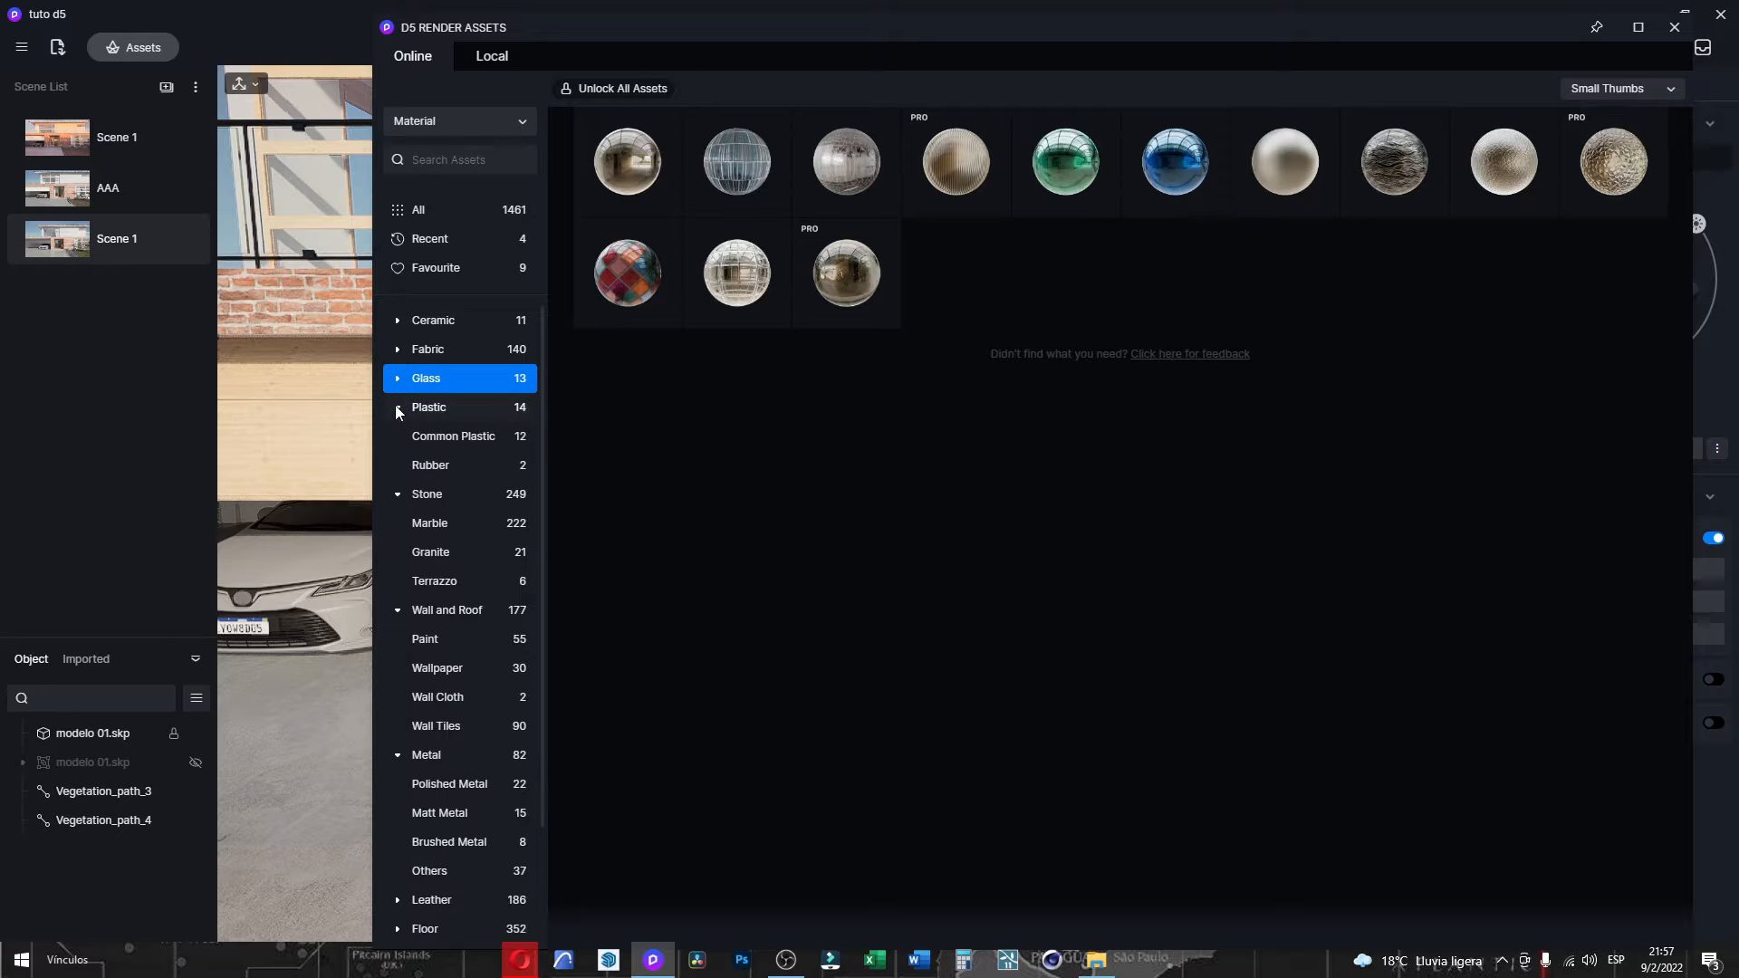
click(396, 407)
click(397, 435)
click(395, 462)
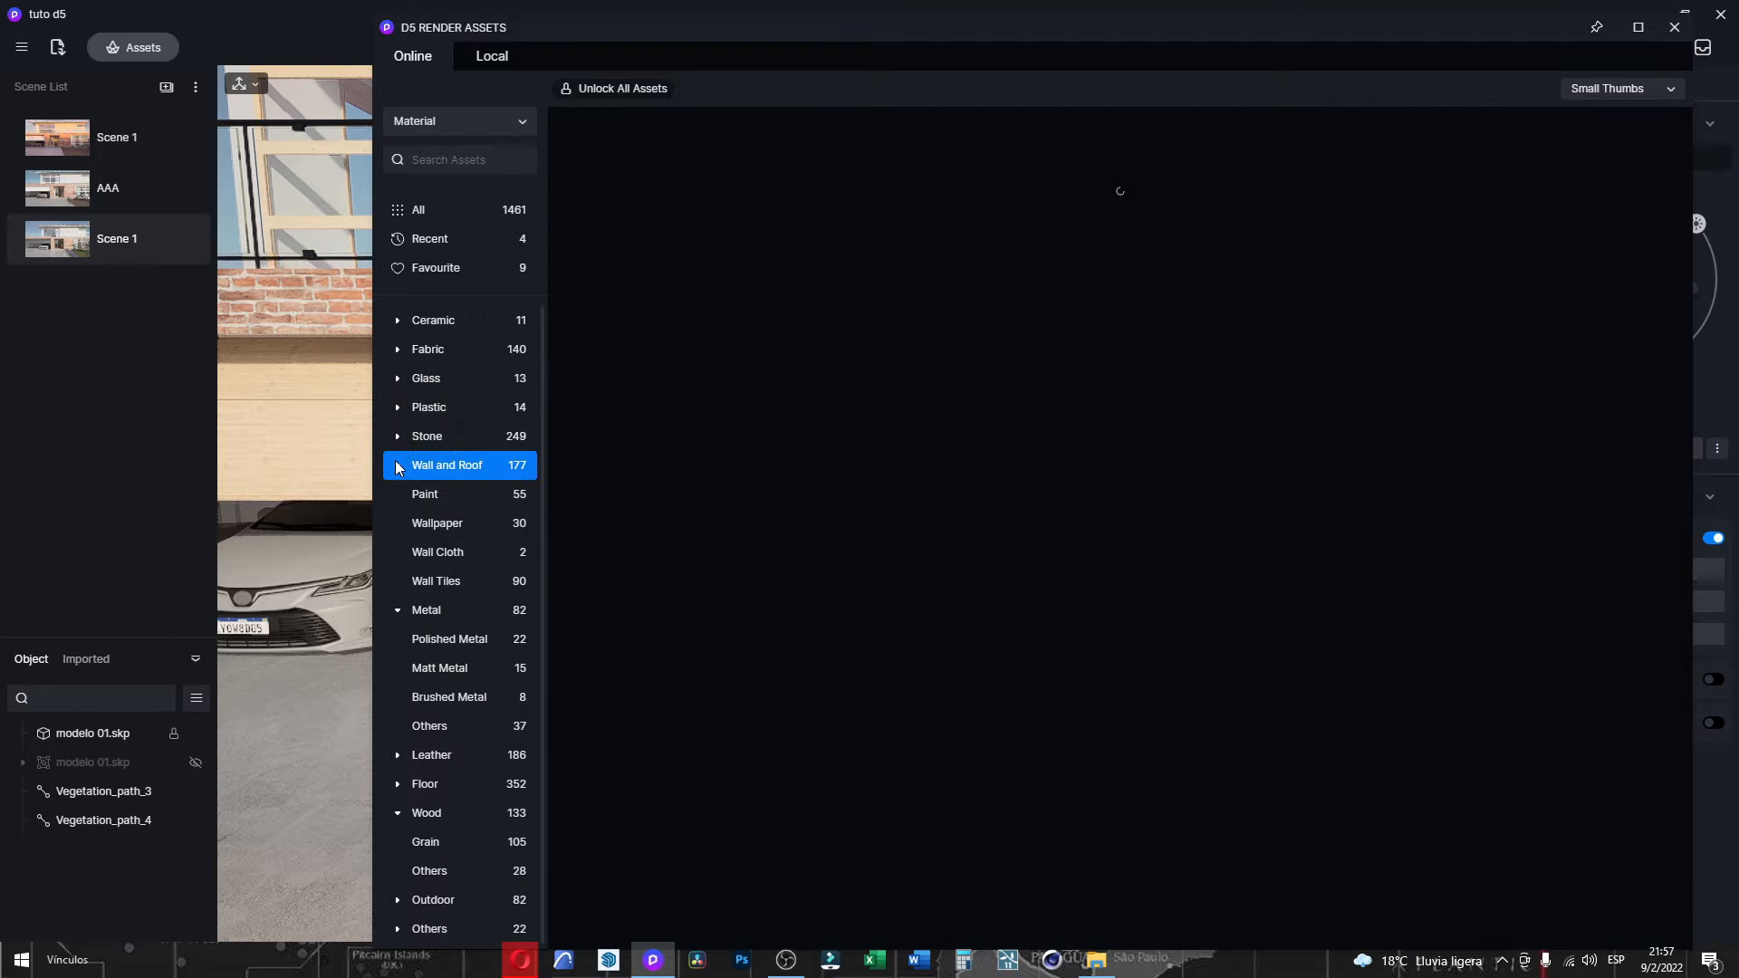
click(398, 465)
click(396, 494)
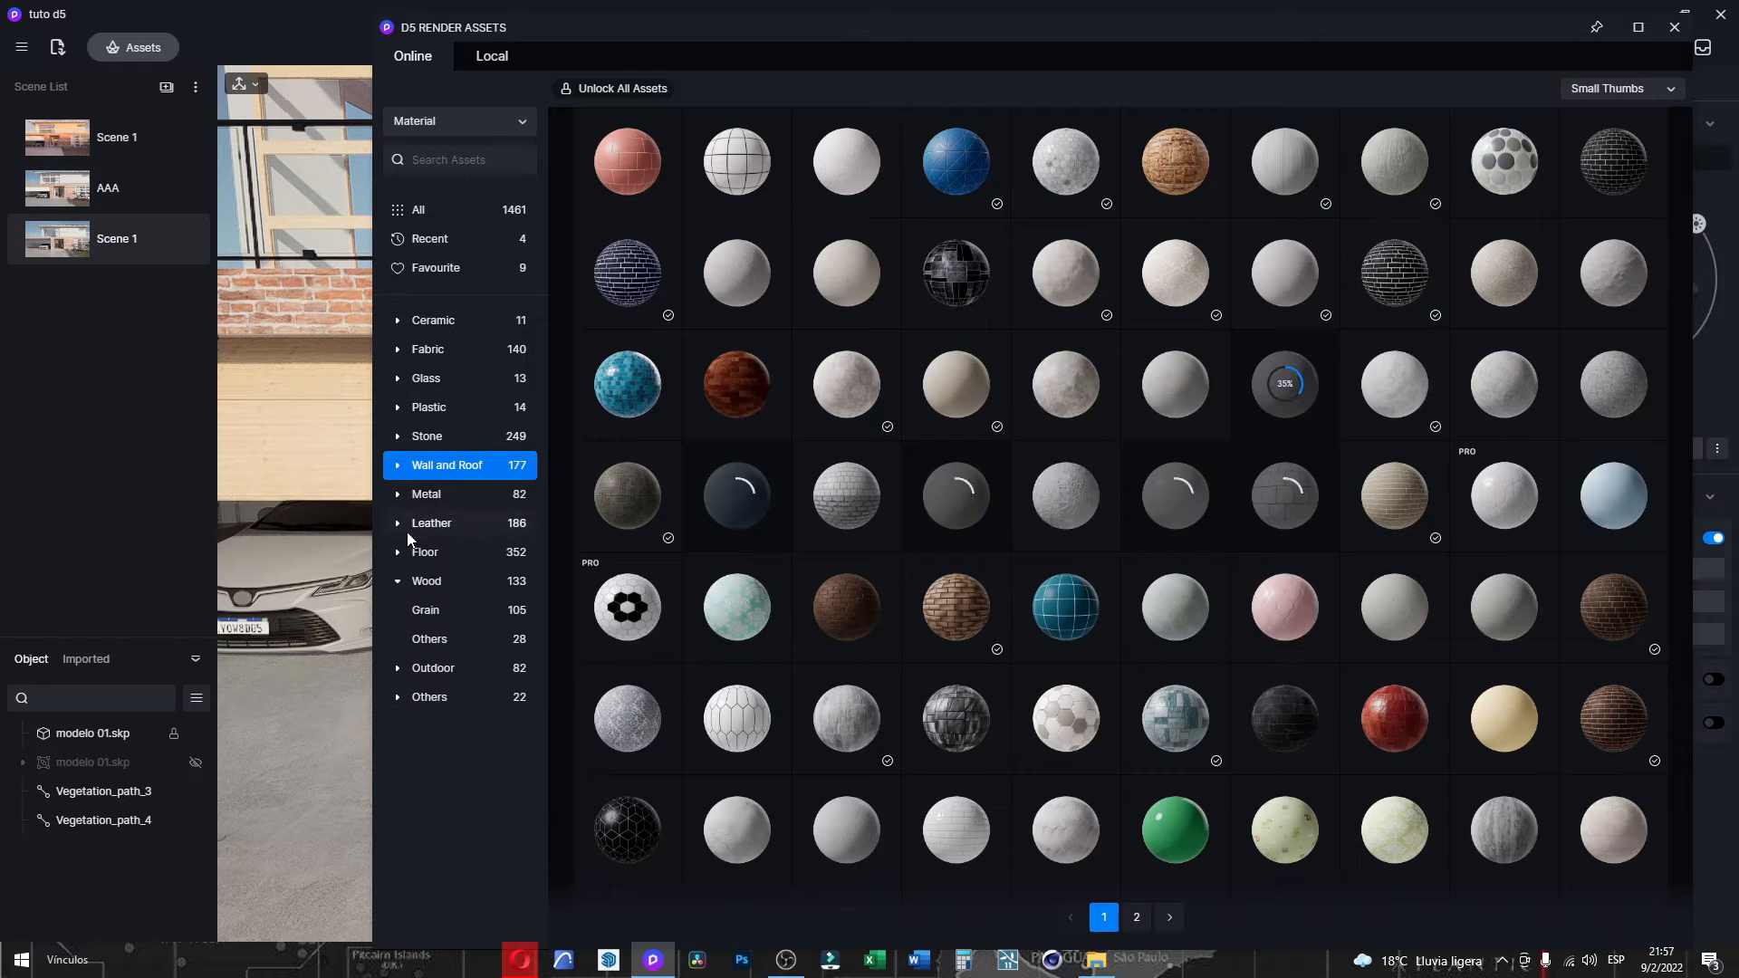
click(394, 584)
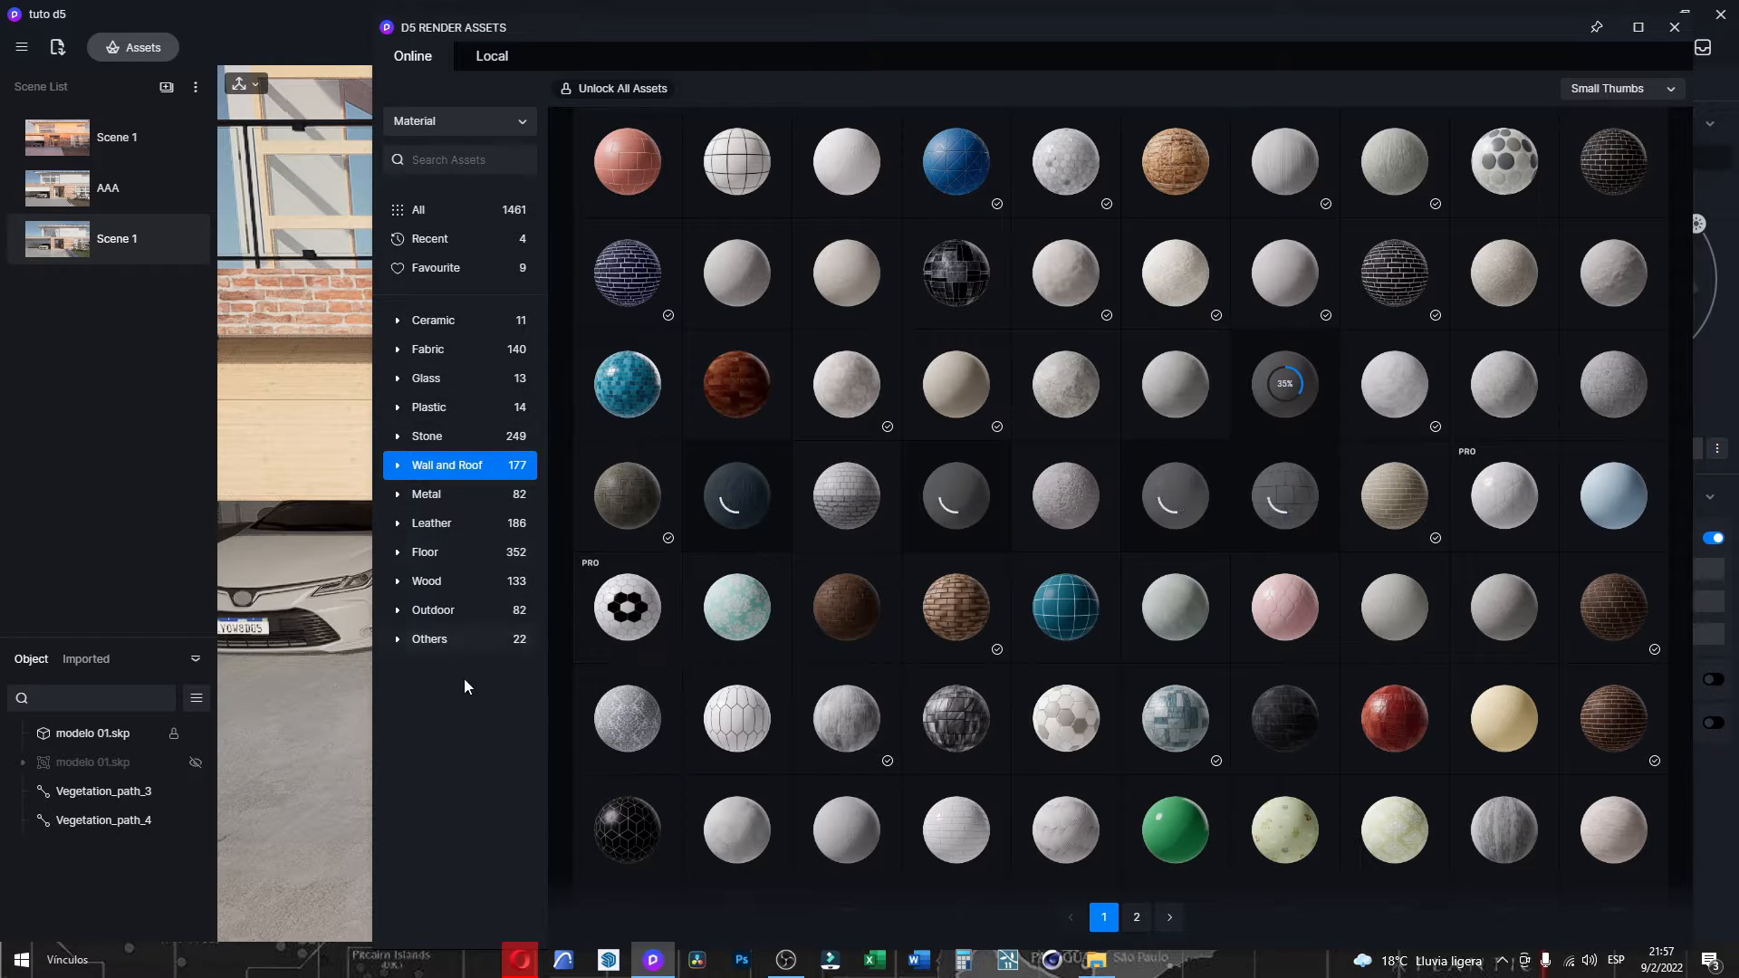
View the Ceramic category with its polished and matt subcategories, then the Fabric category, collapsing each group.
click(448, 320)
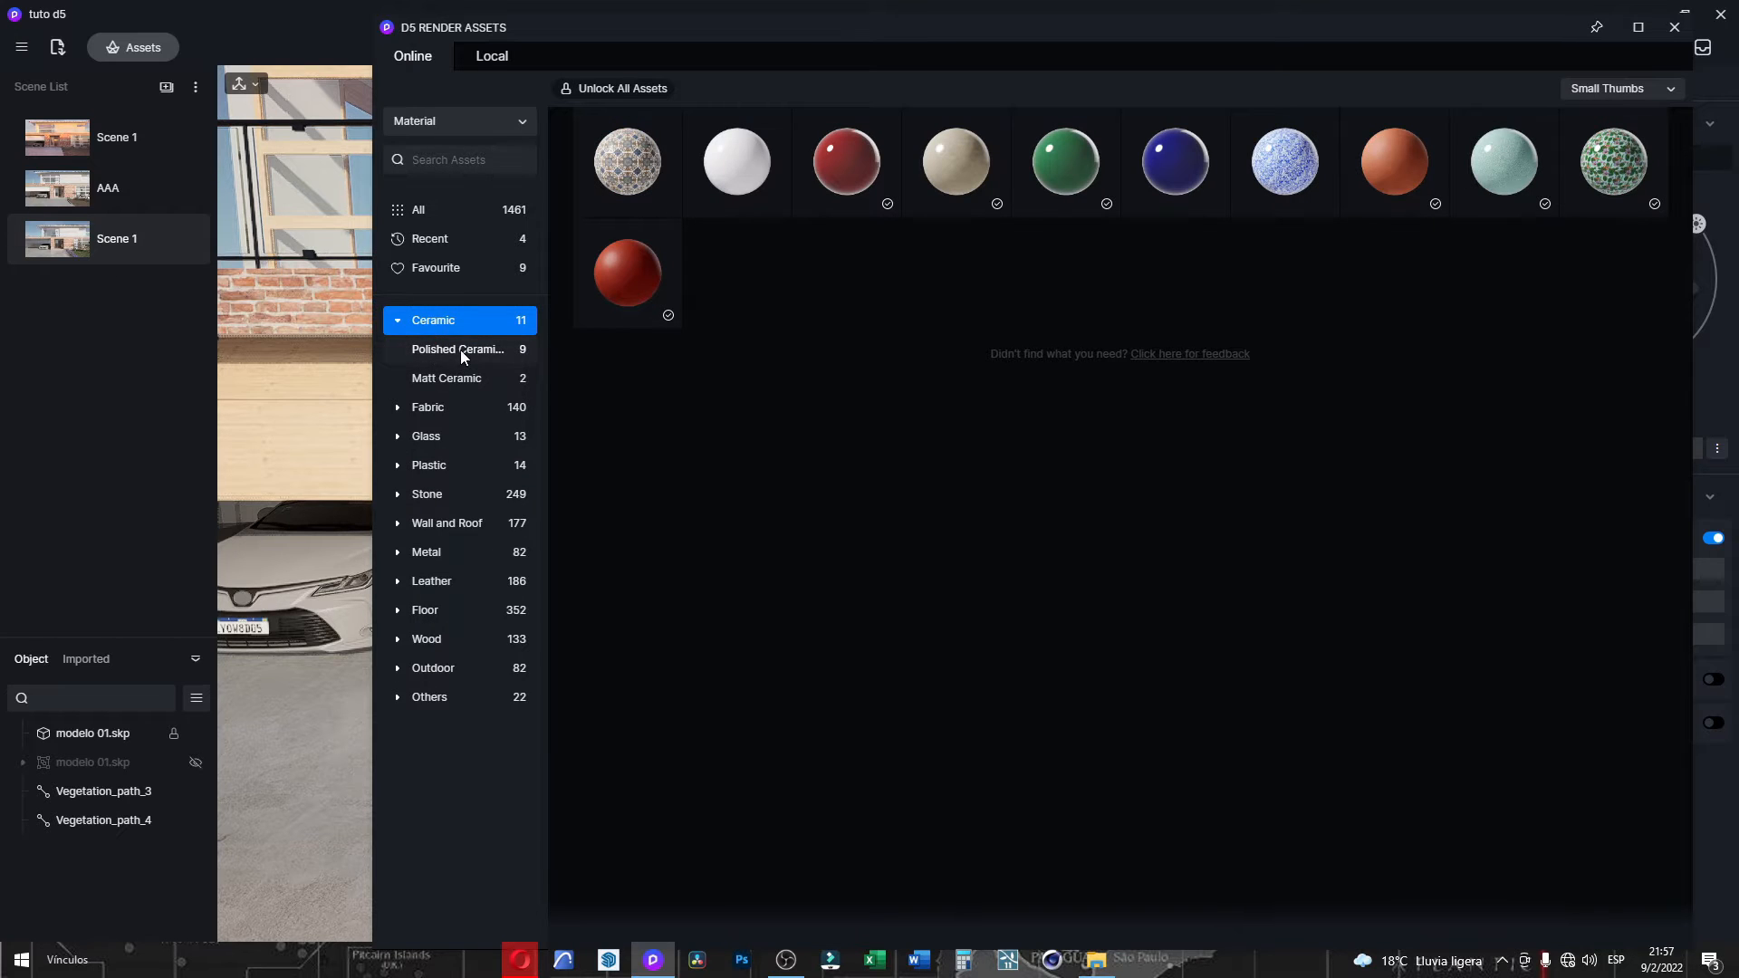
click(460, 350)
click(452, 372)
click(459, 330)
click(397, 321)
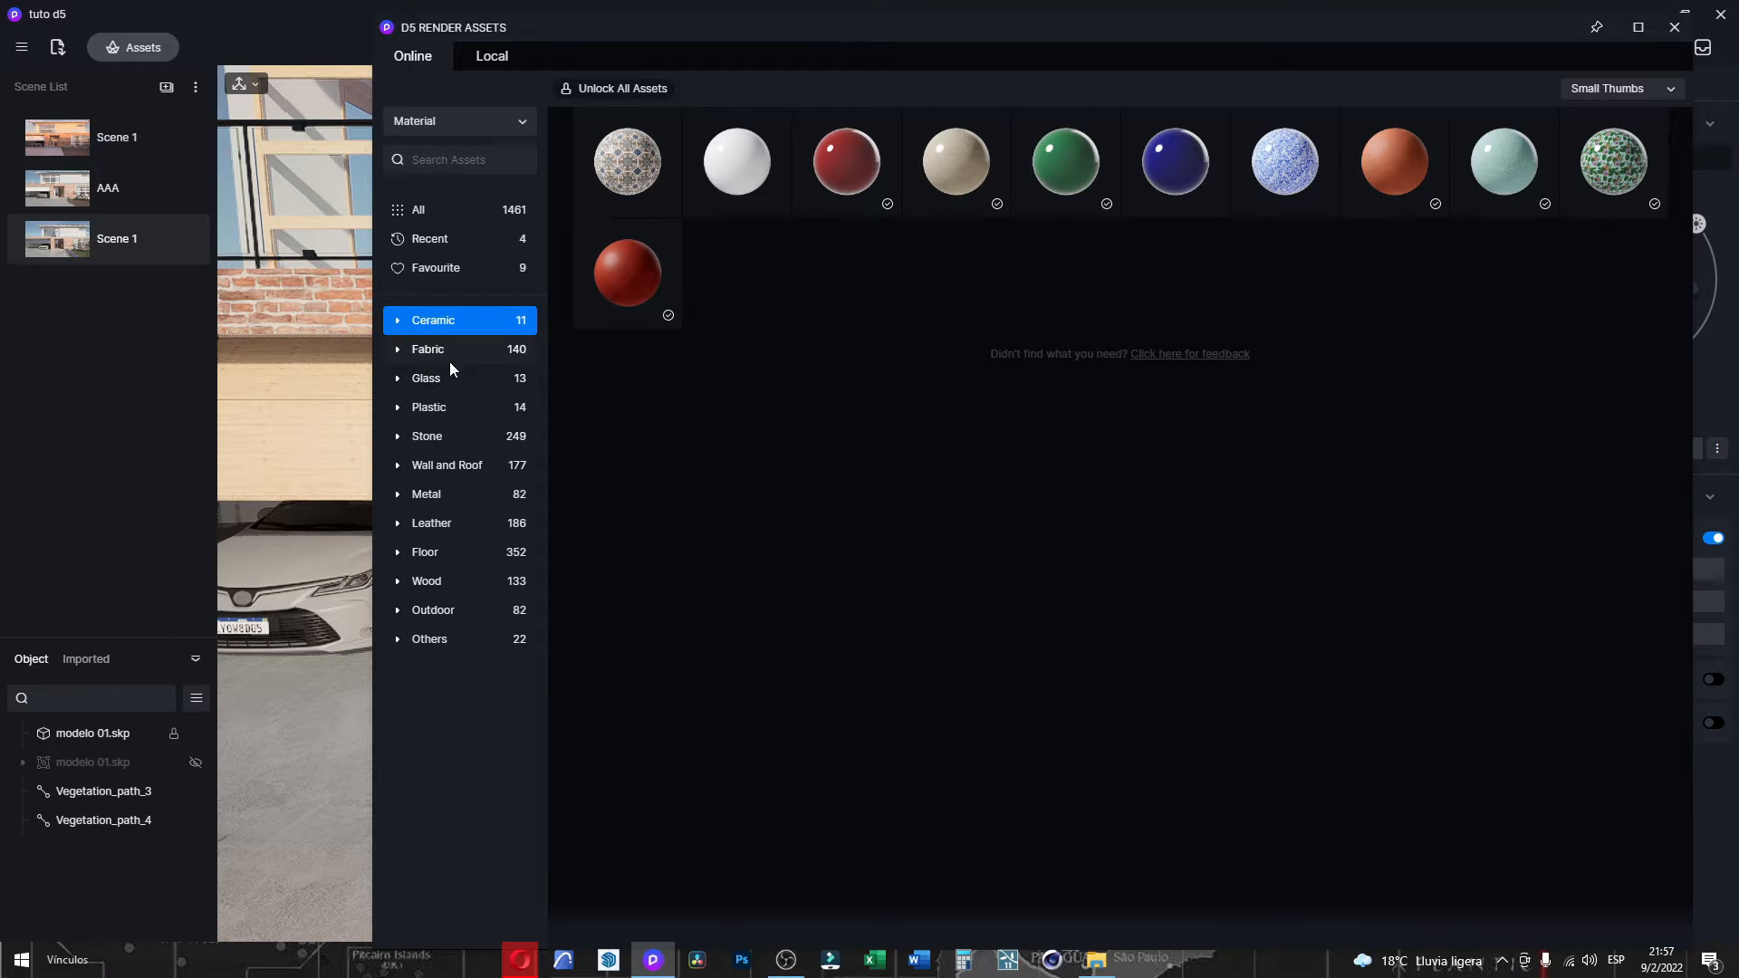
click(444, 355)
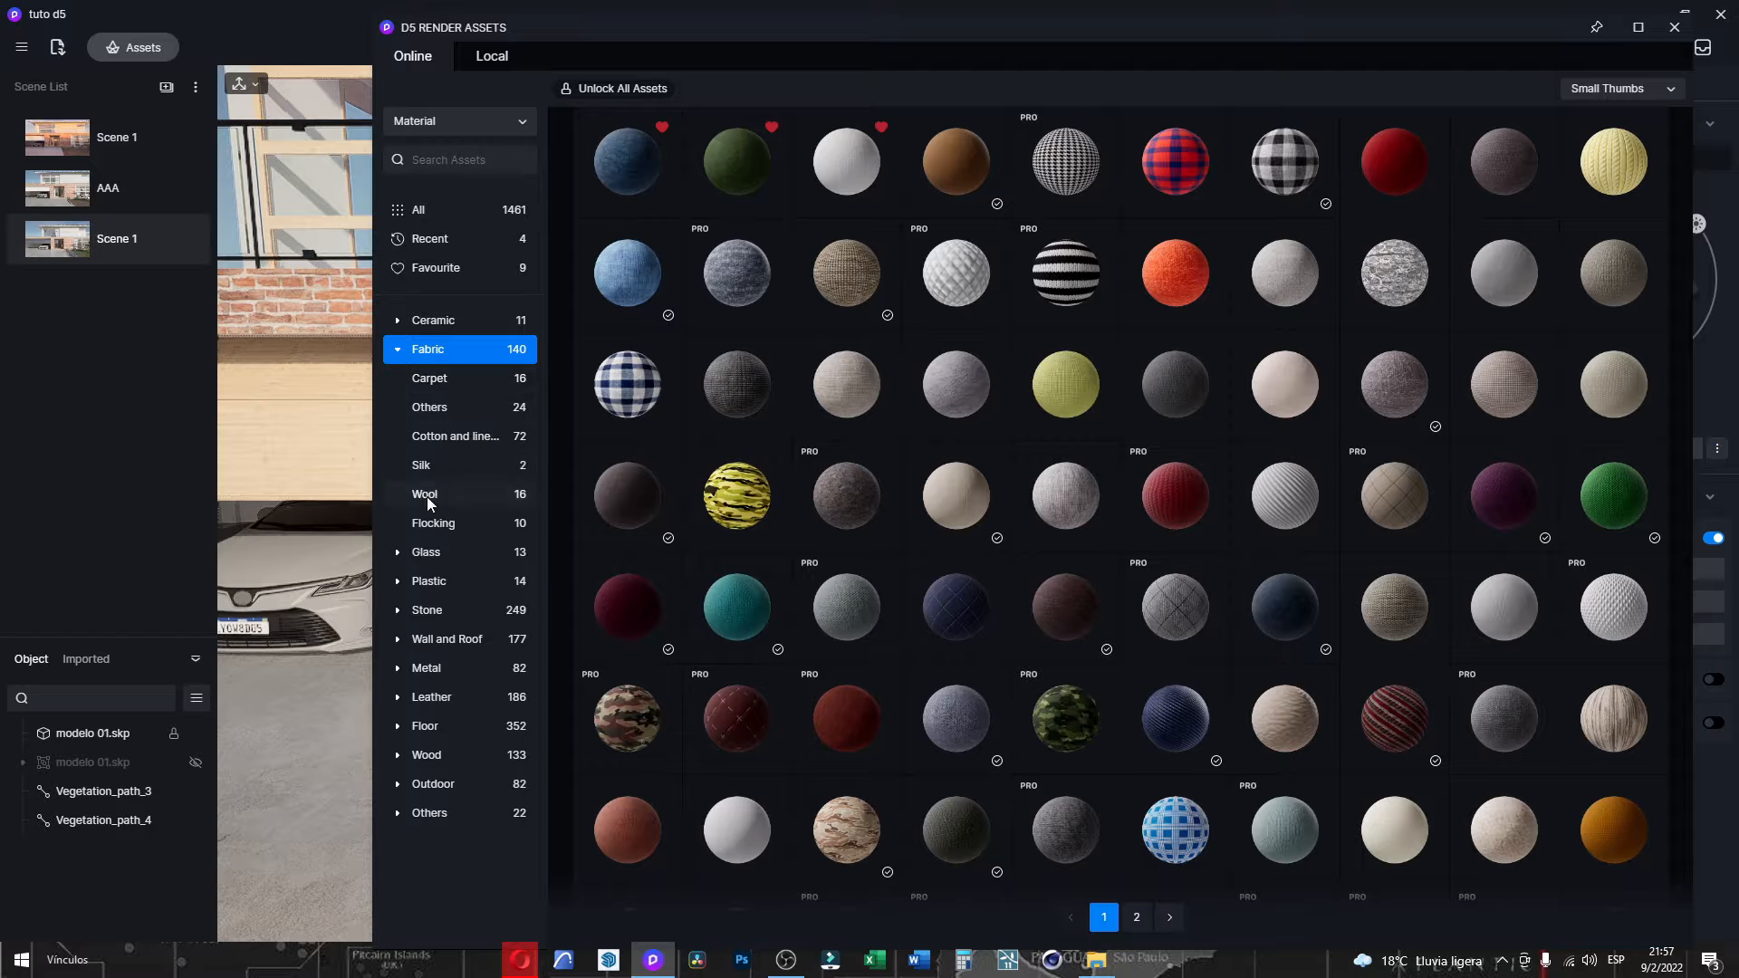
click(398, 351)
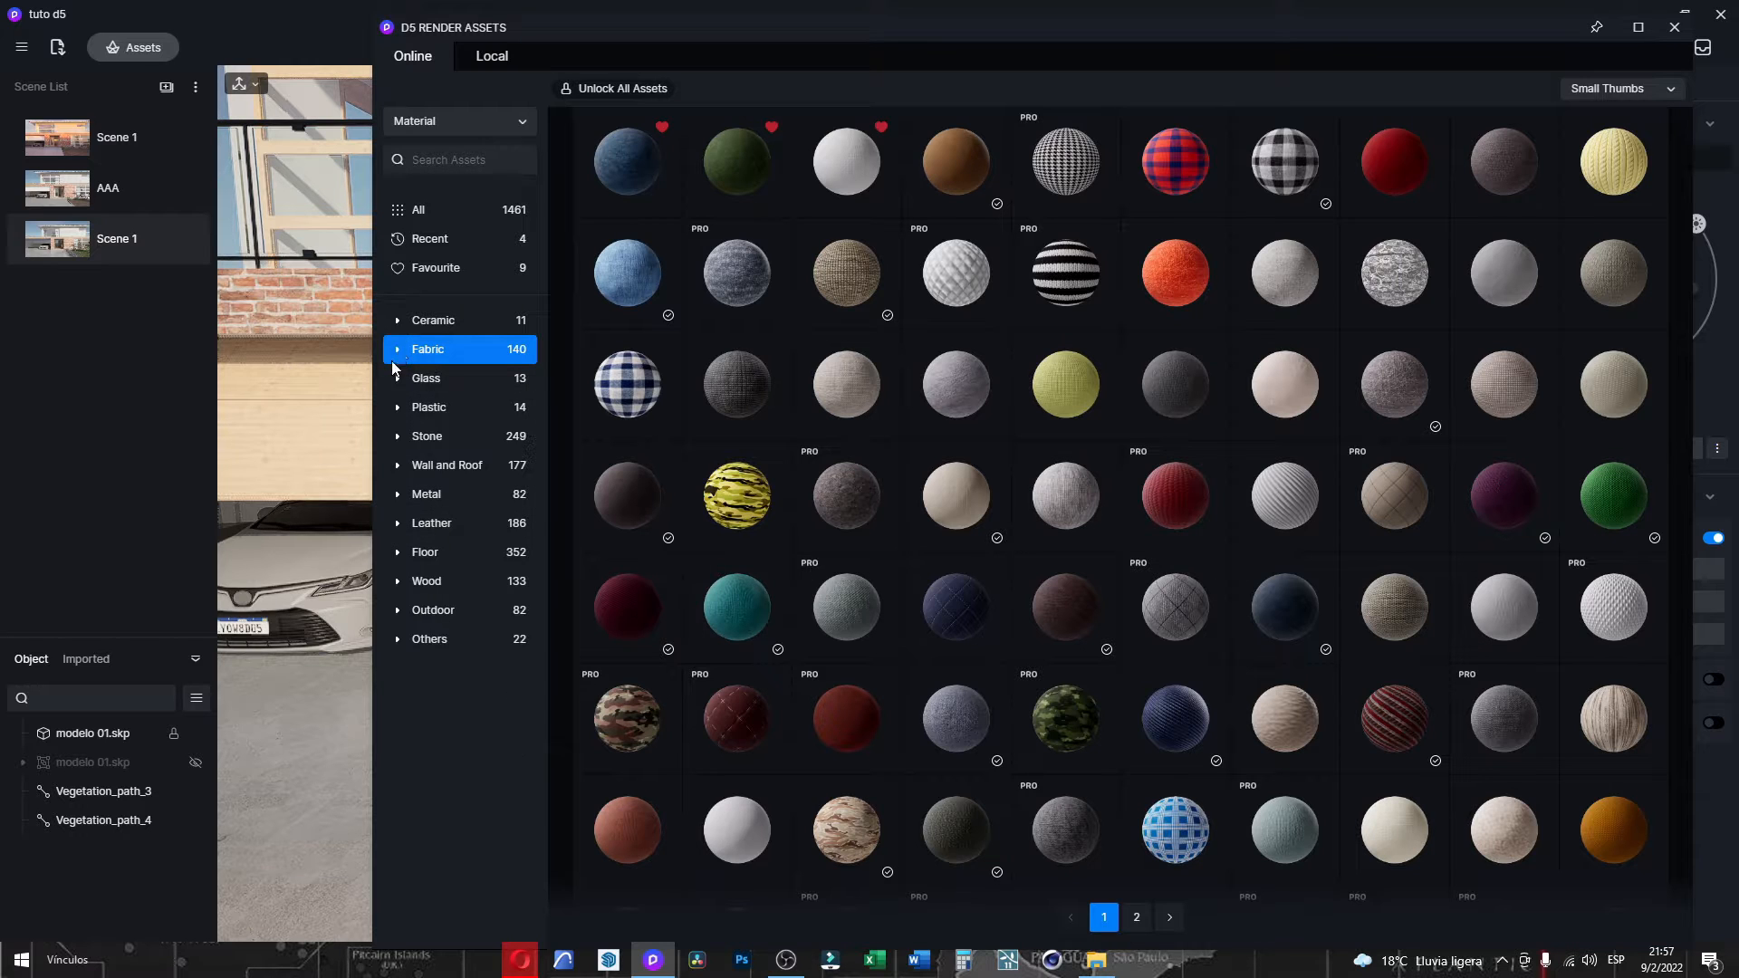
Display the Glass category and set its material list to medium thumbnails.
click(400, 377)
click(432, 379)
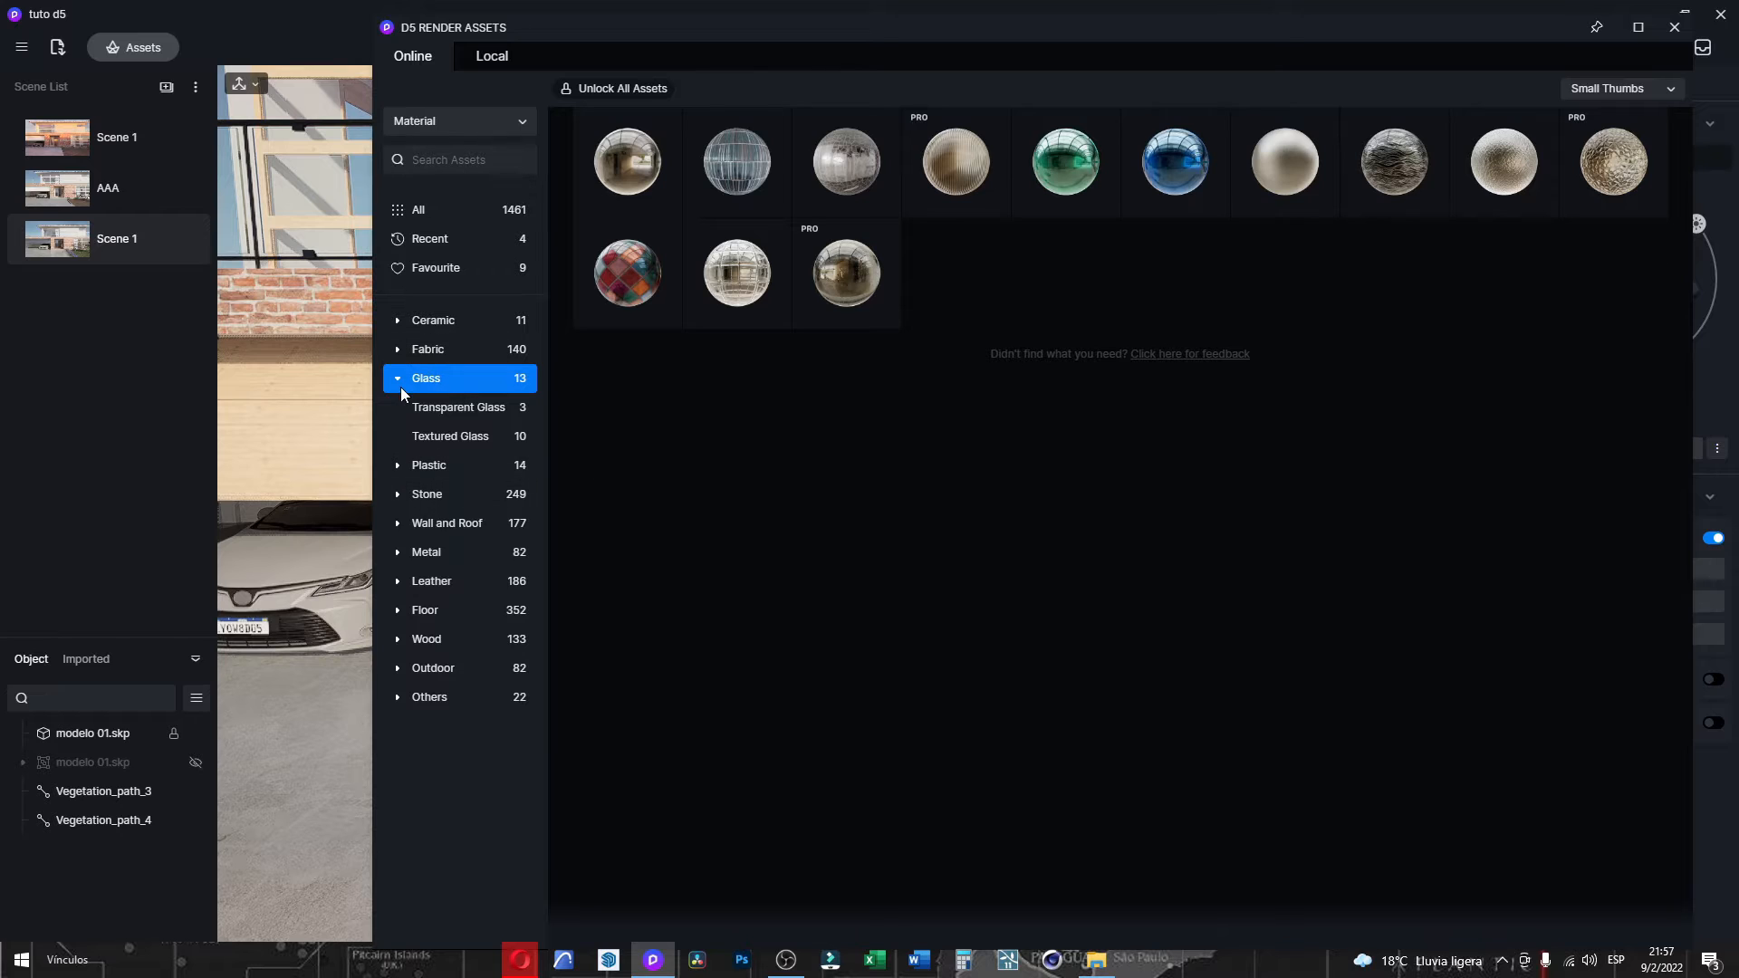
click(398, 380)
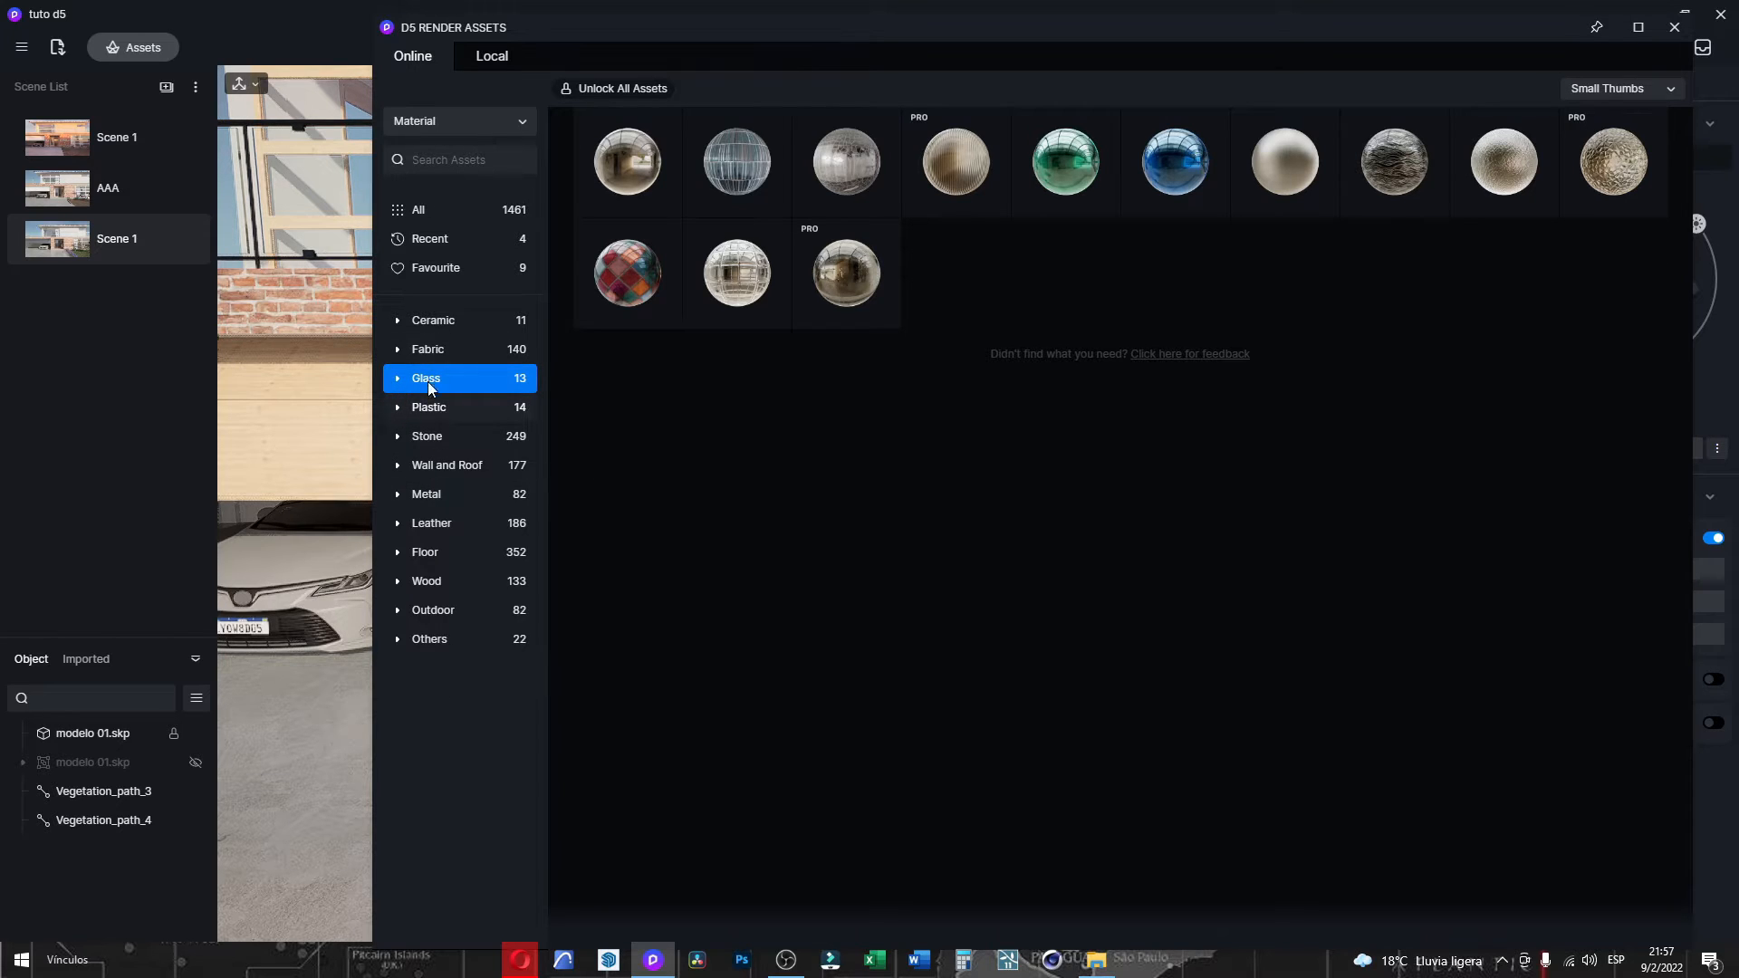
click(398, 379)
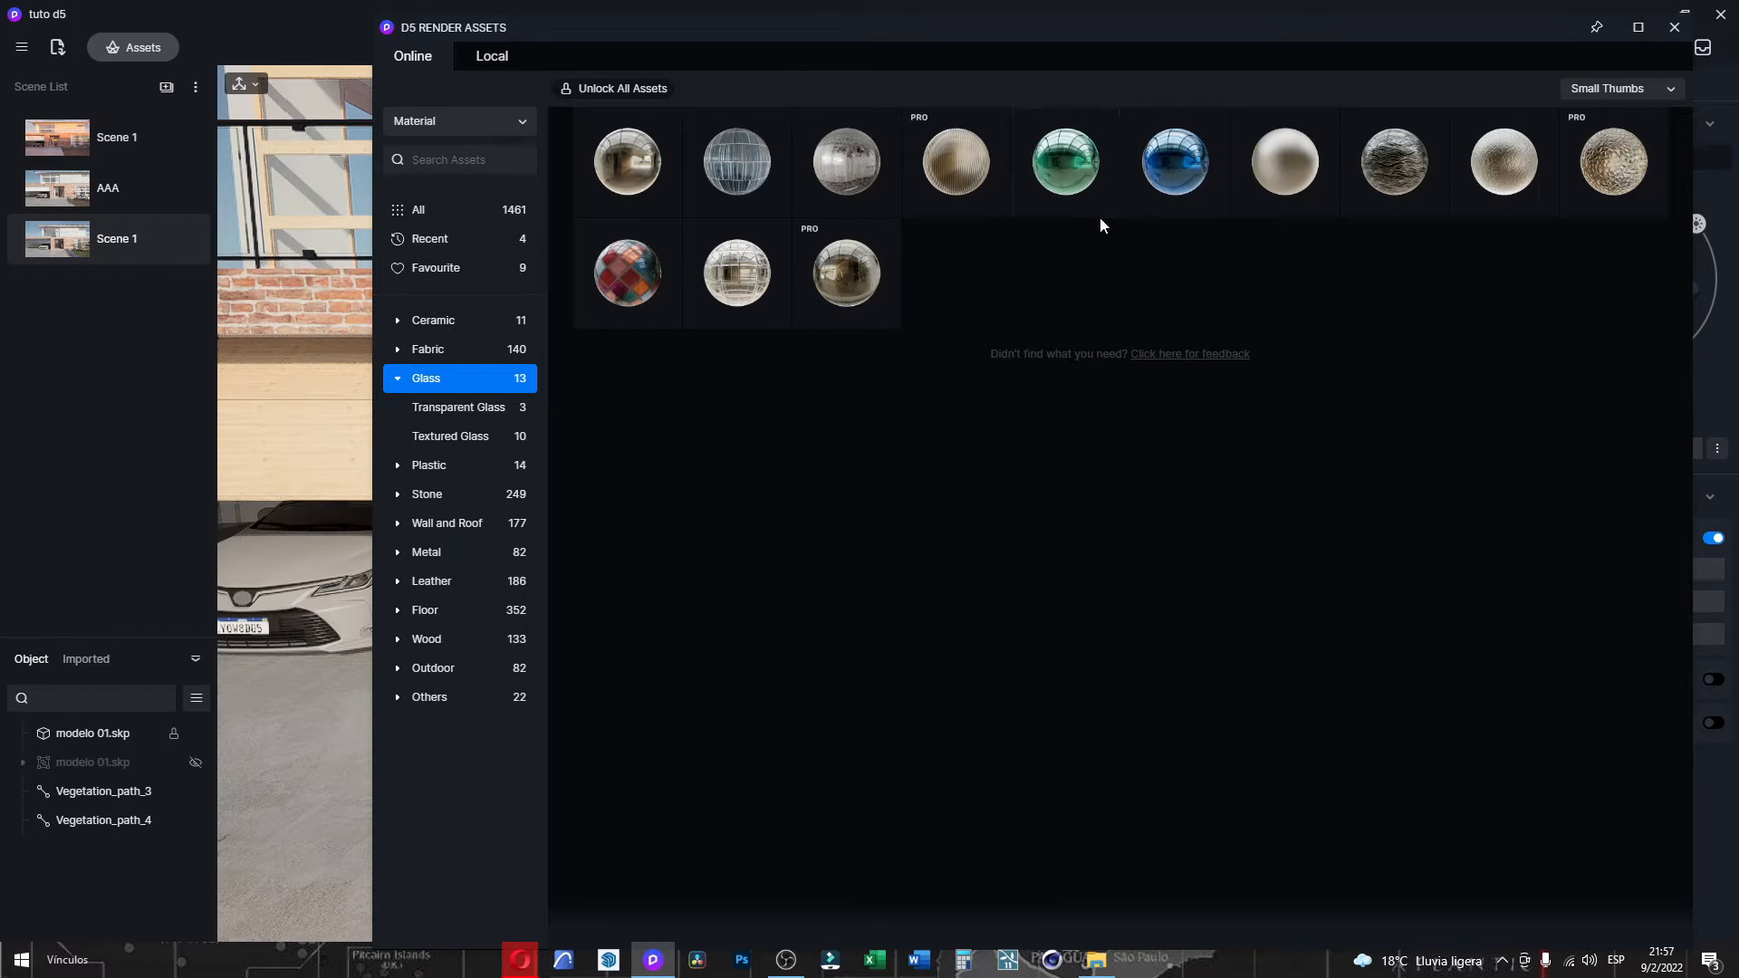
click(1578, 90)
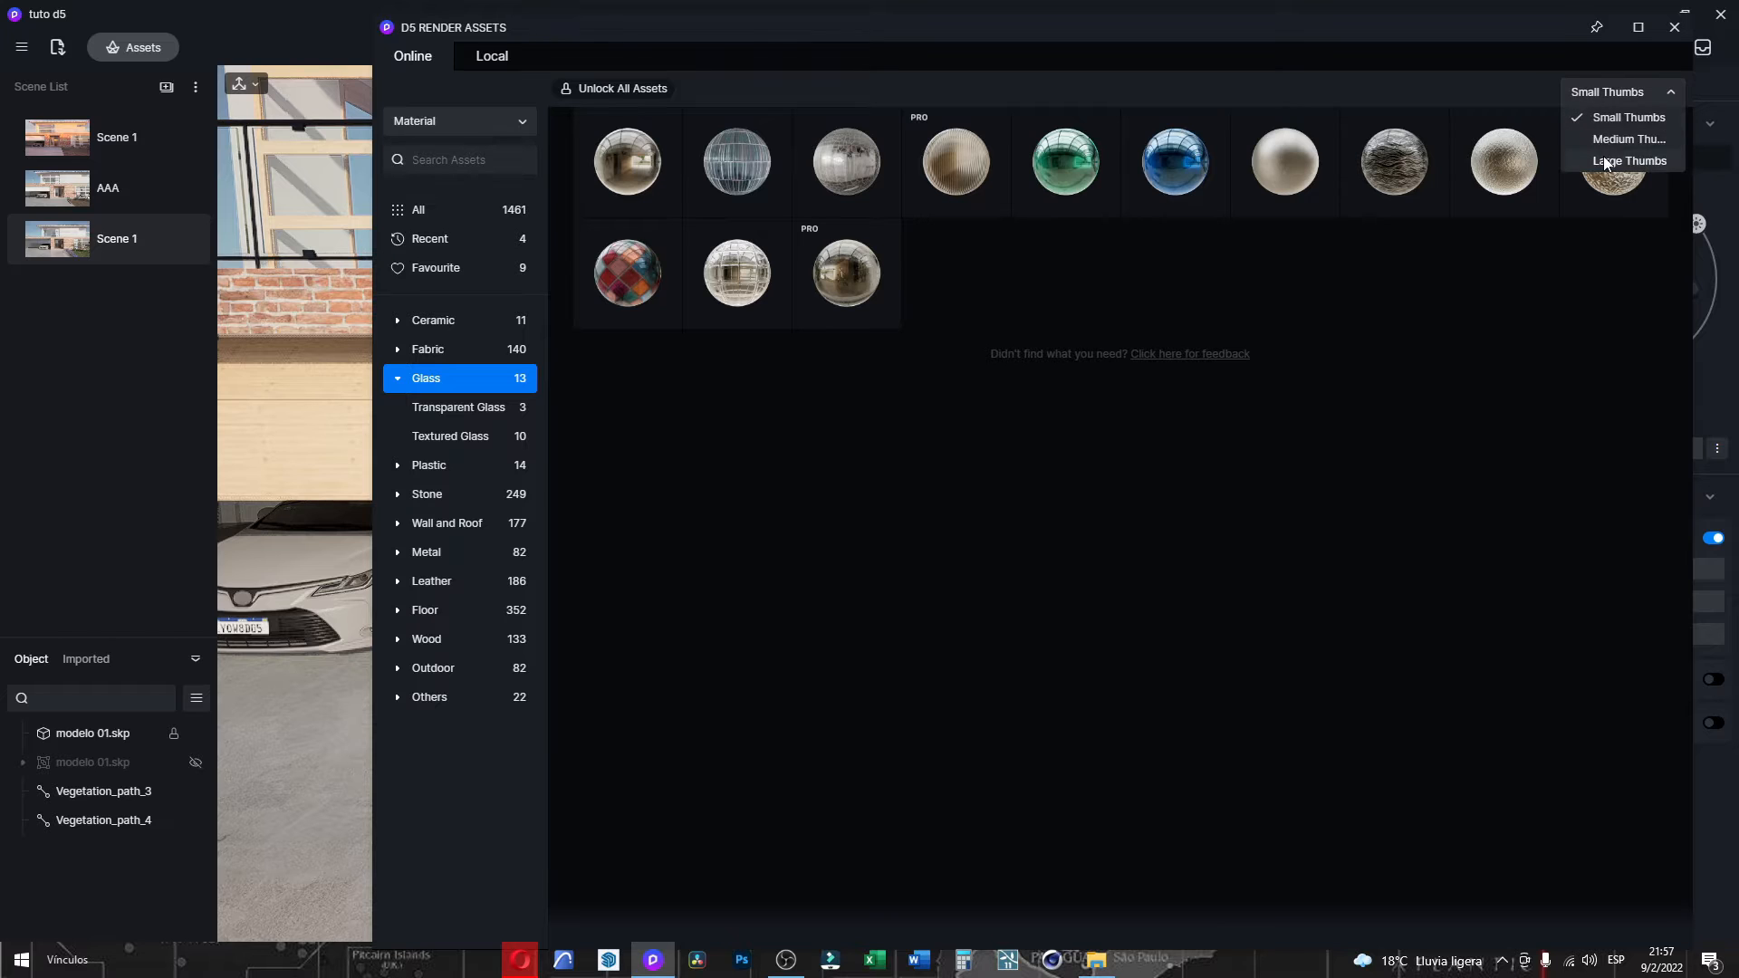
click(1608, 143)
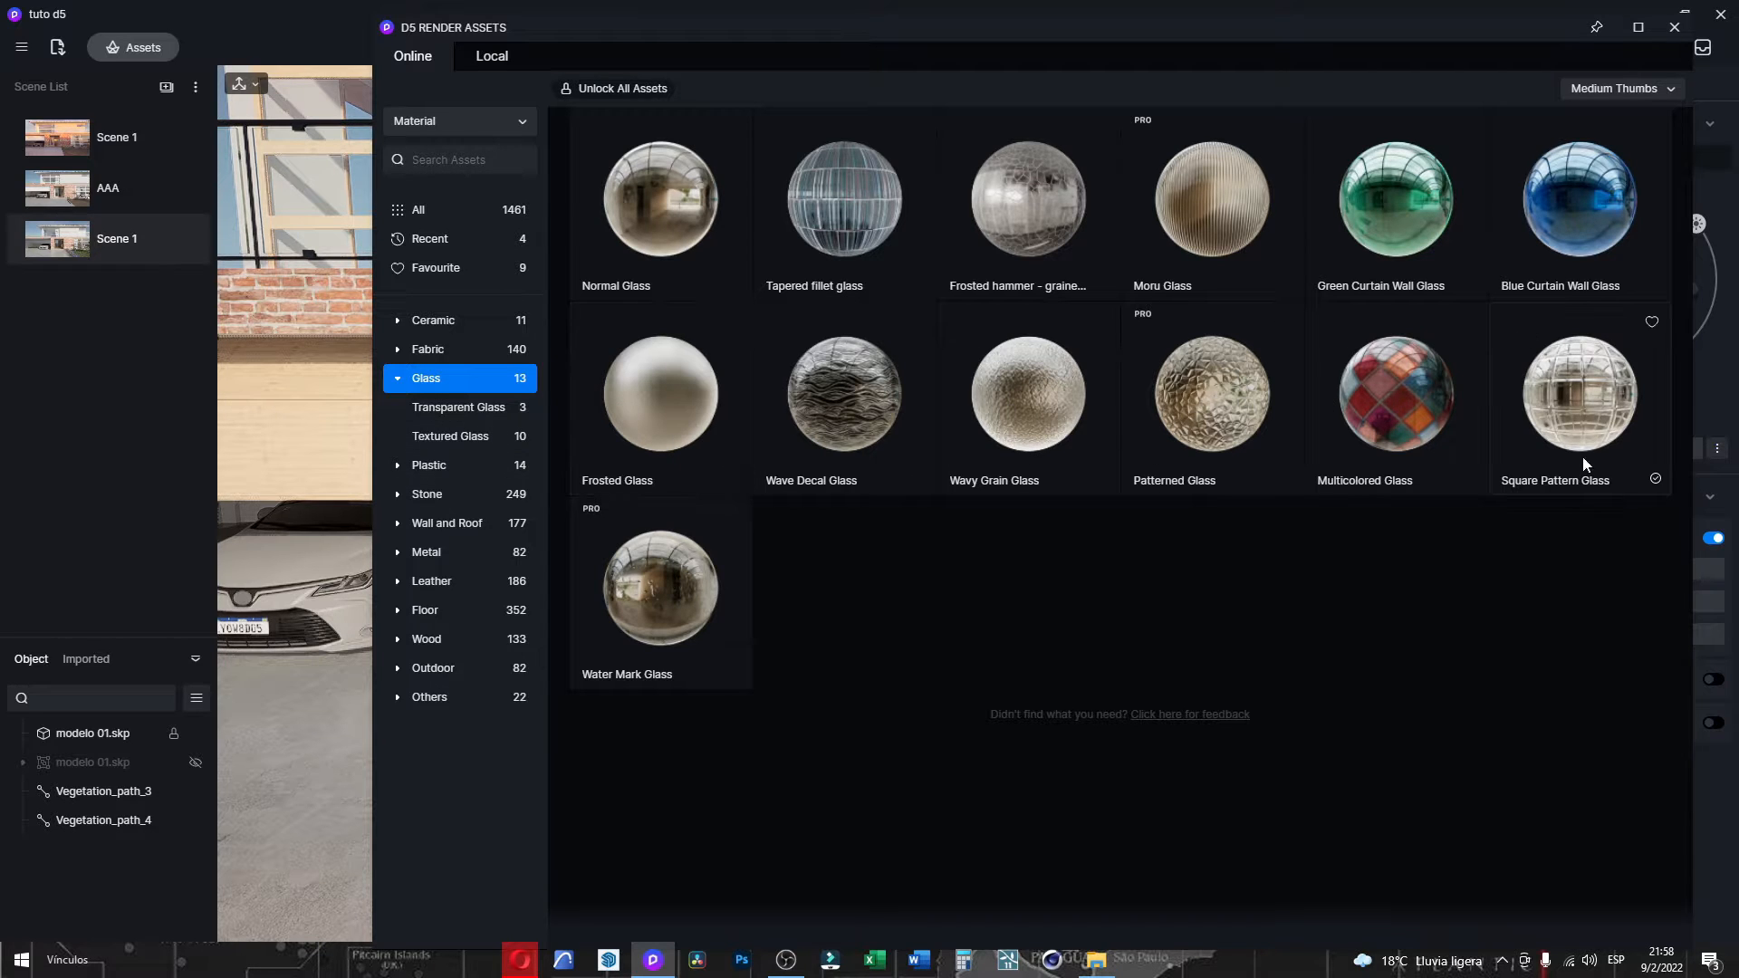
Browse the Plastic and Stone materials, collapsing the Glass, Plastic and Stone groups in the category tree.
click(430, 465)
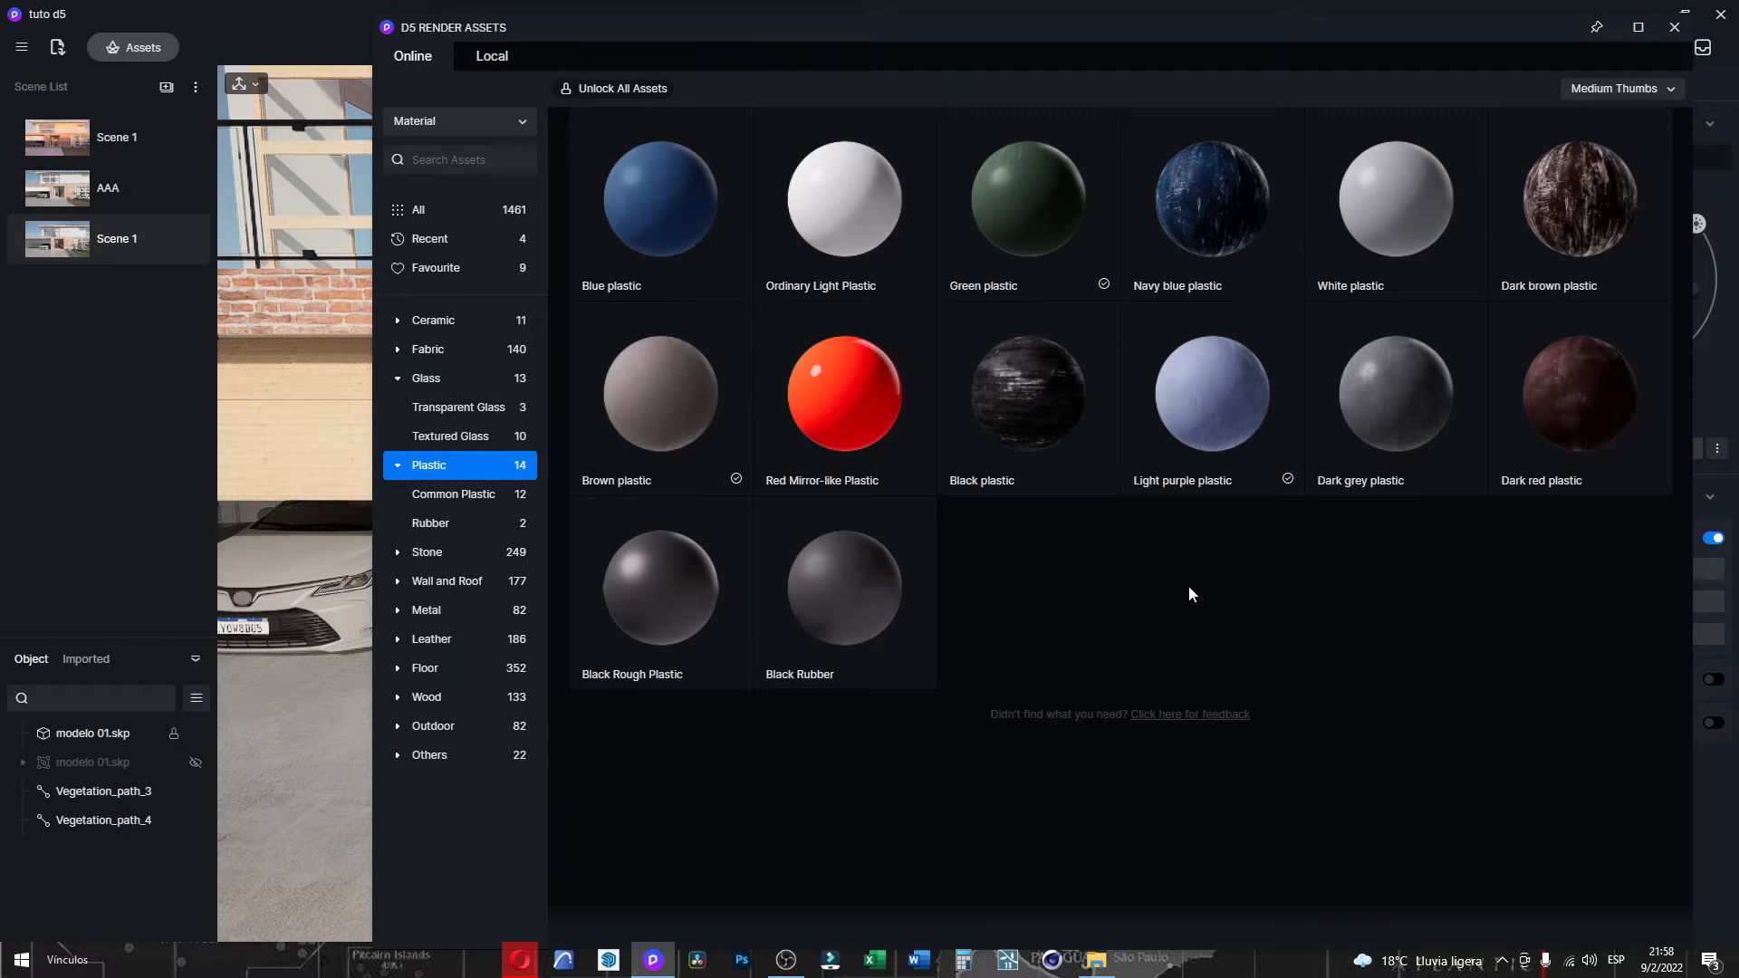
click(454, 552)
click(404, 383)
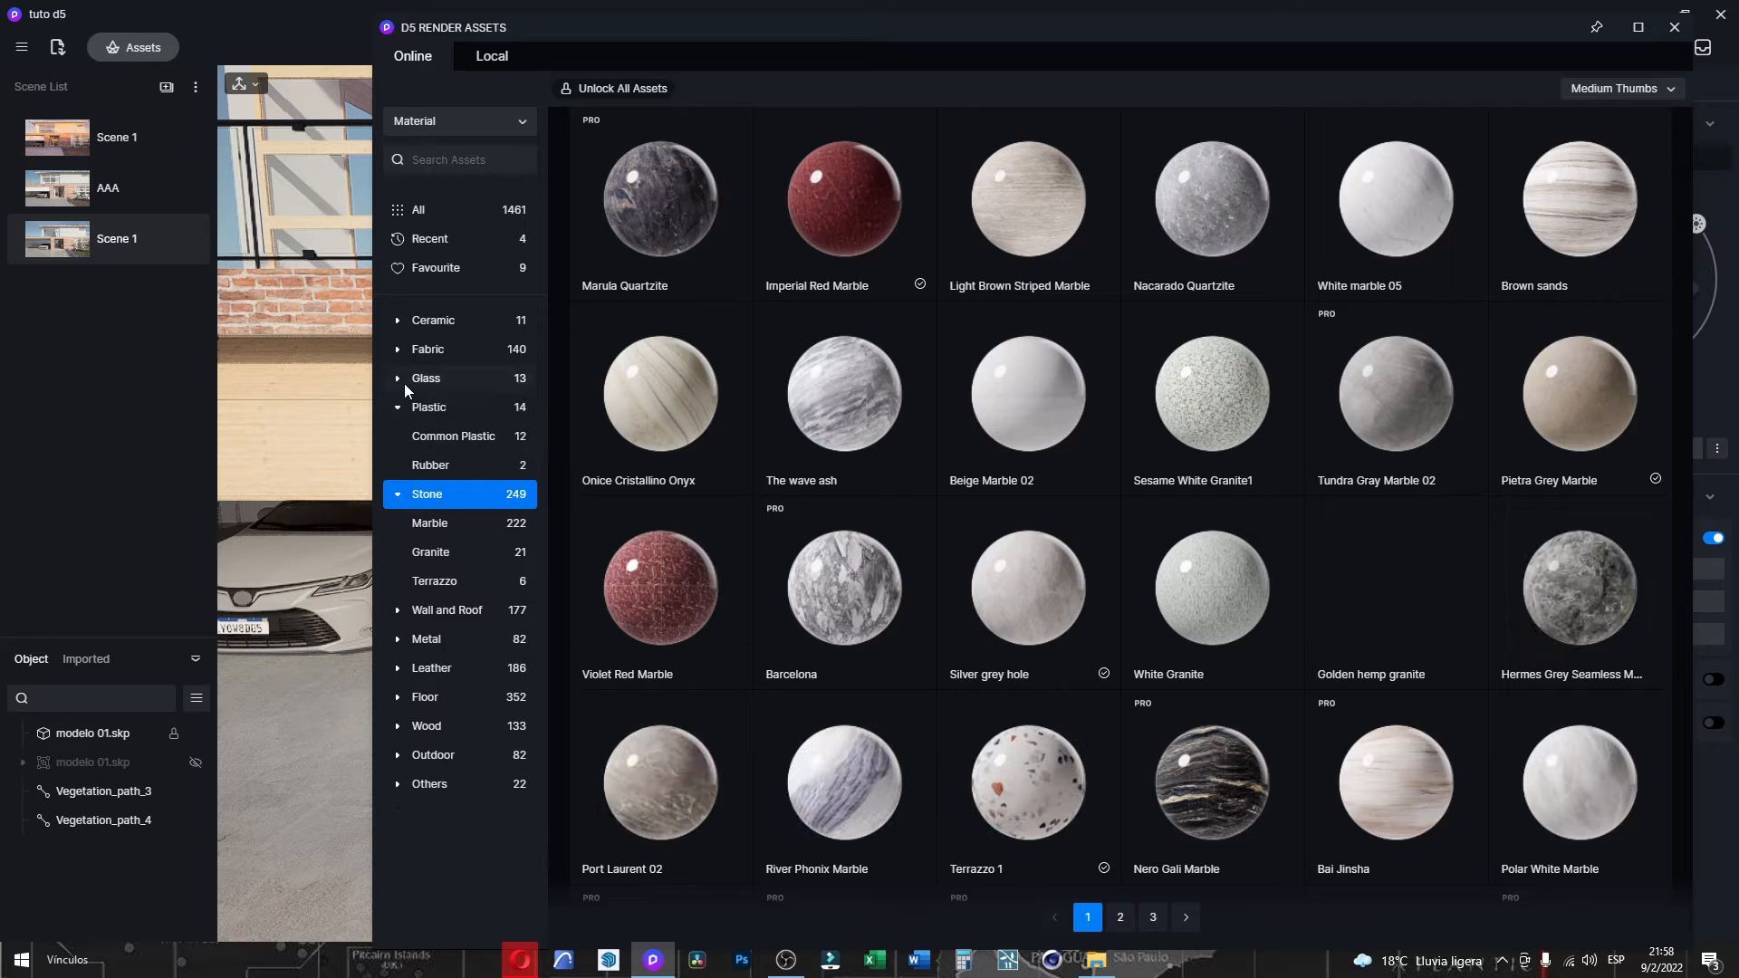
click(403, 408)
scroll(1306, 318, down, 20)
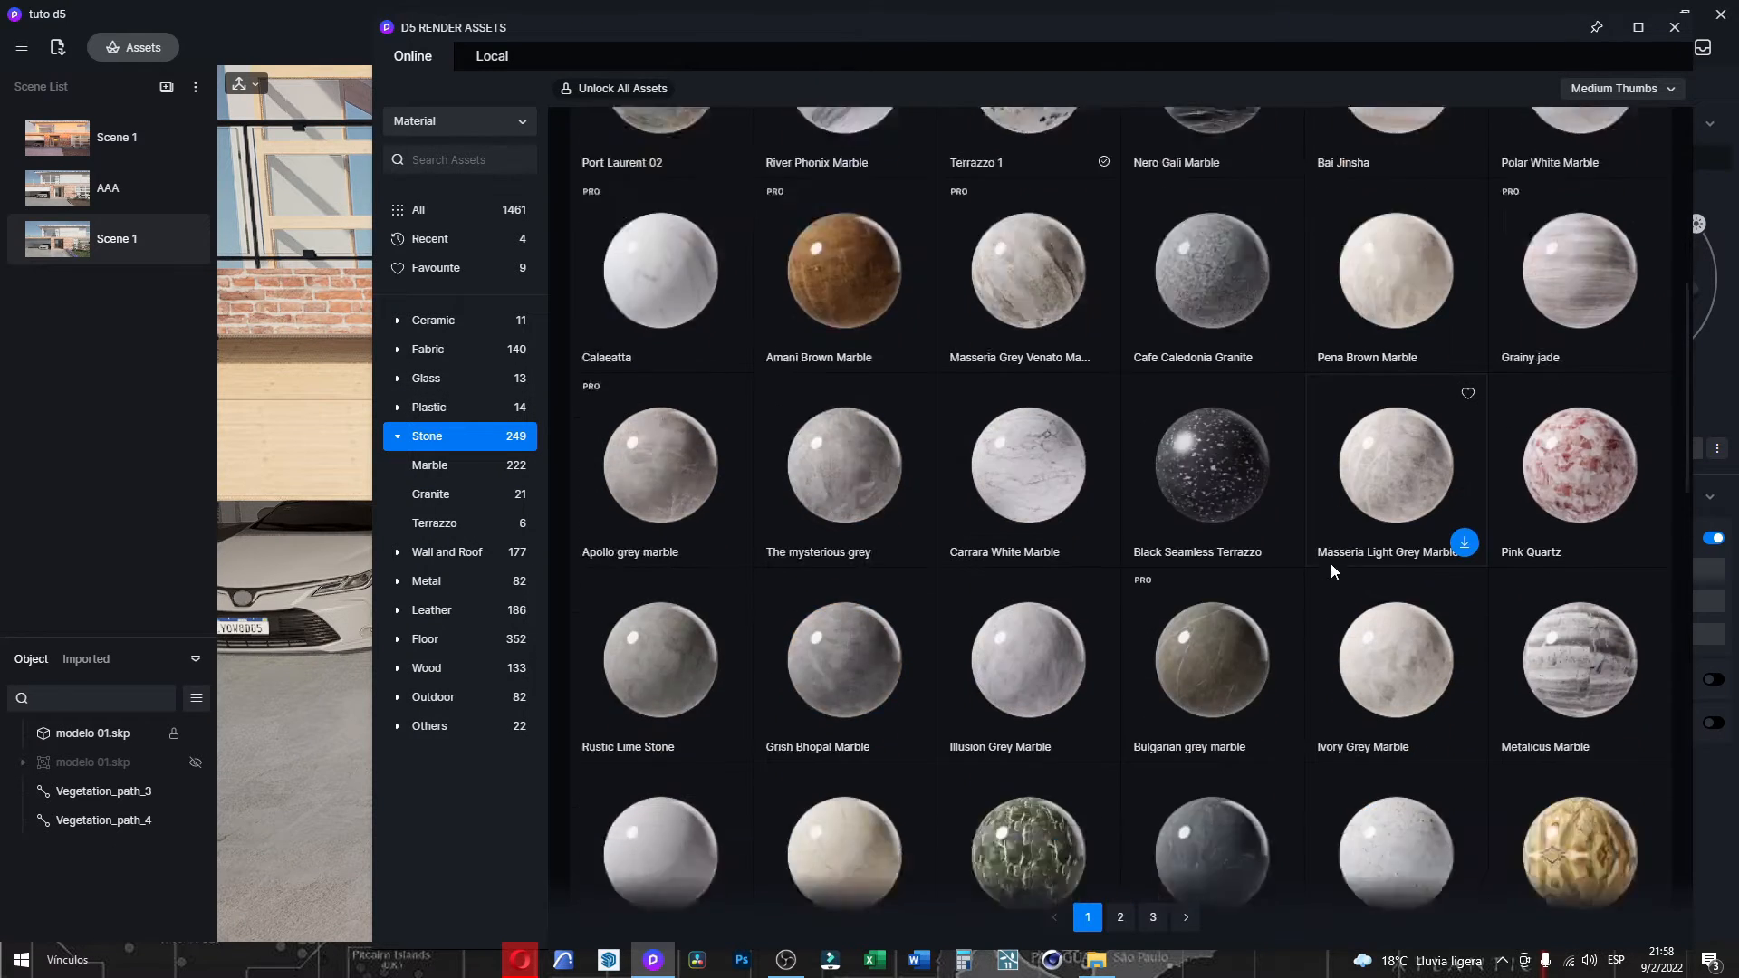
scroll(1317, 588, down, 10)
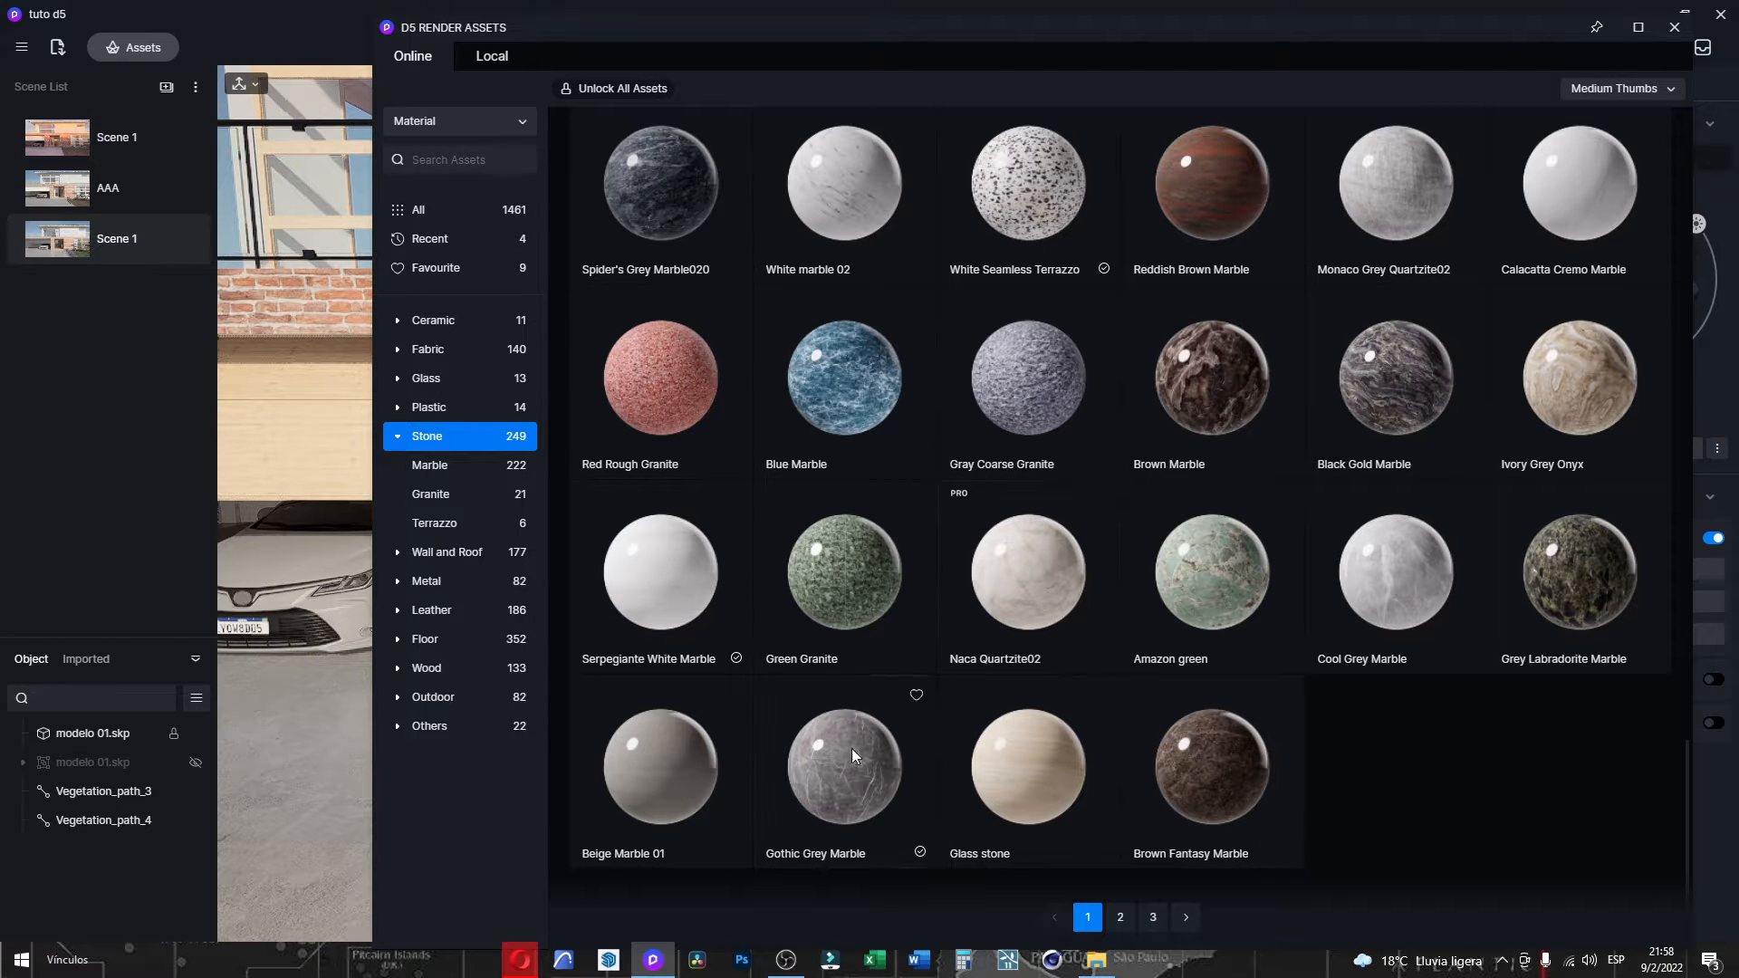
click(398, 437)
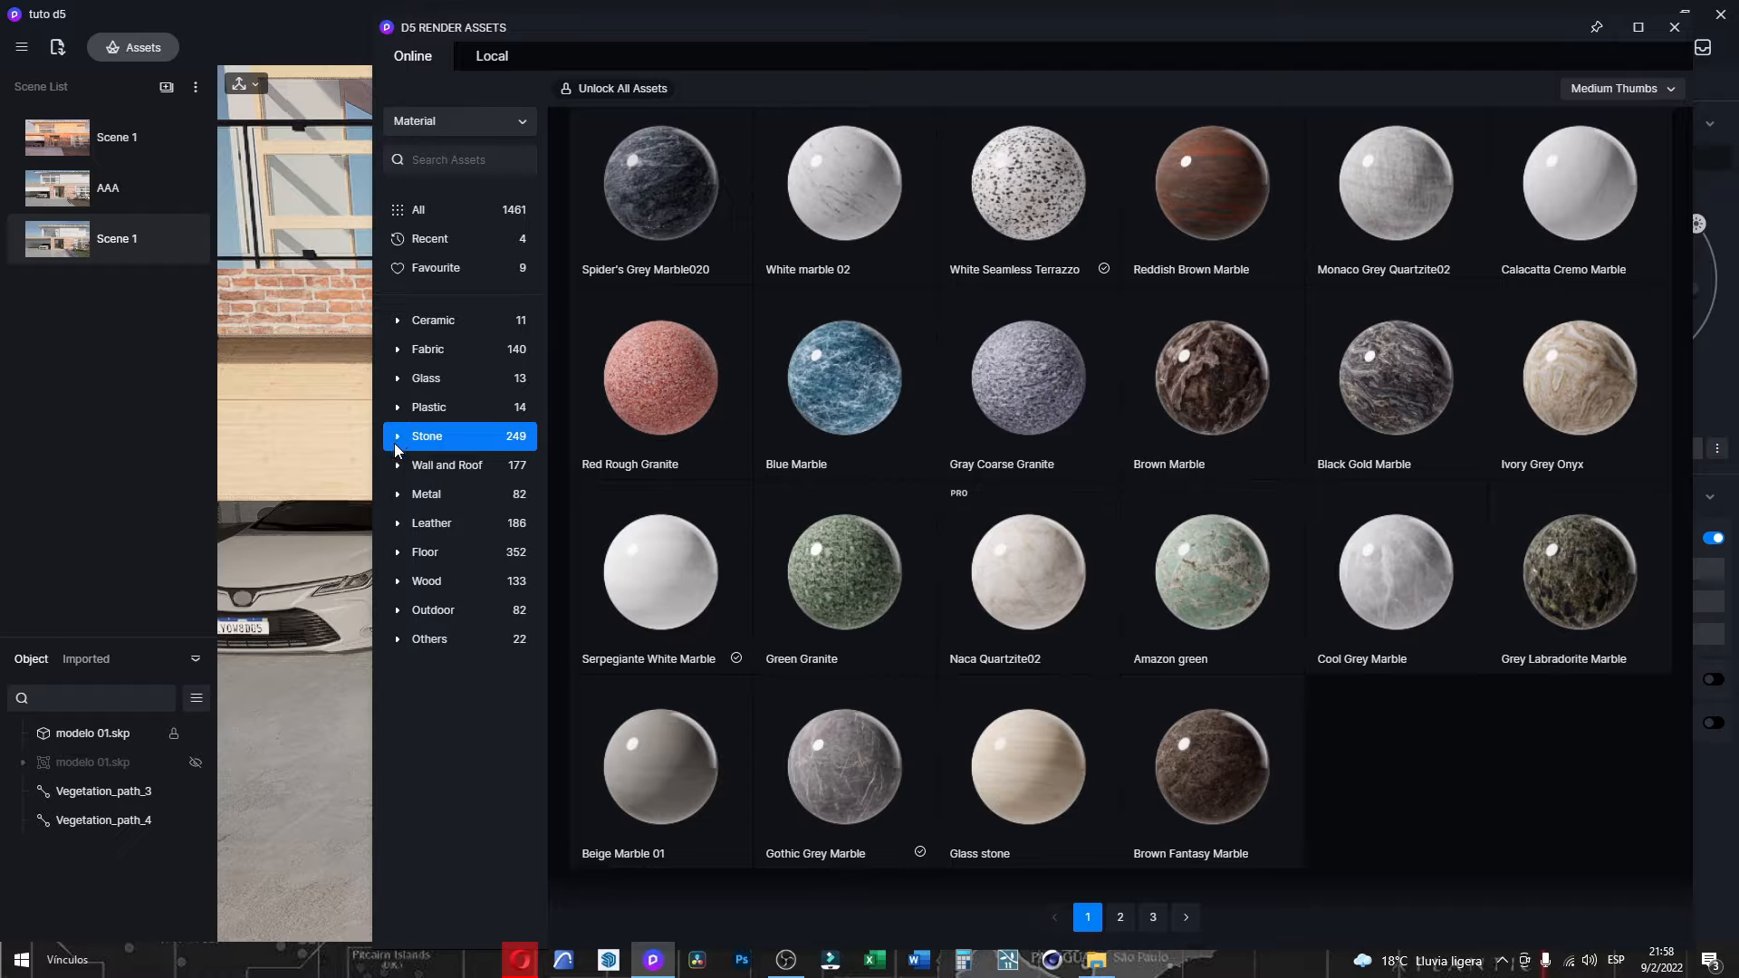
Browse the first page of Wall and Roof materials and collapse that group.
click(468, 461)
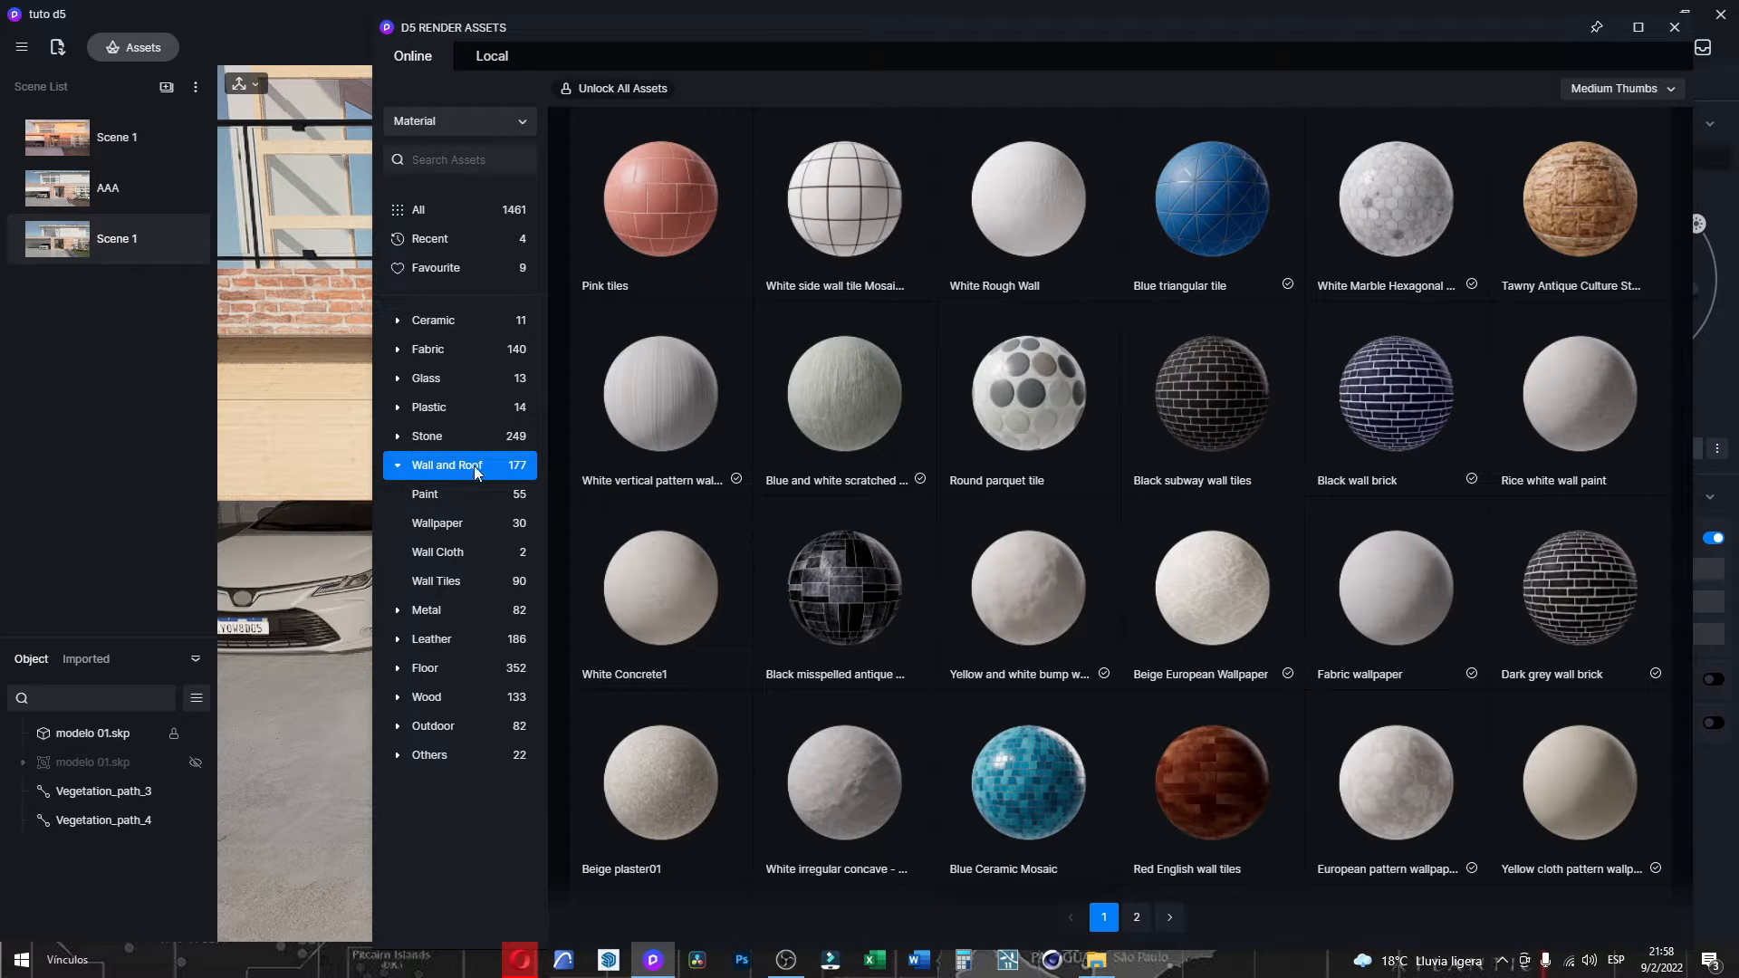
scroll(905, 443, down, 8)
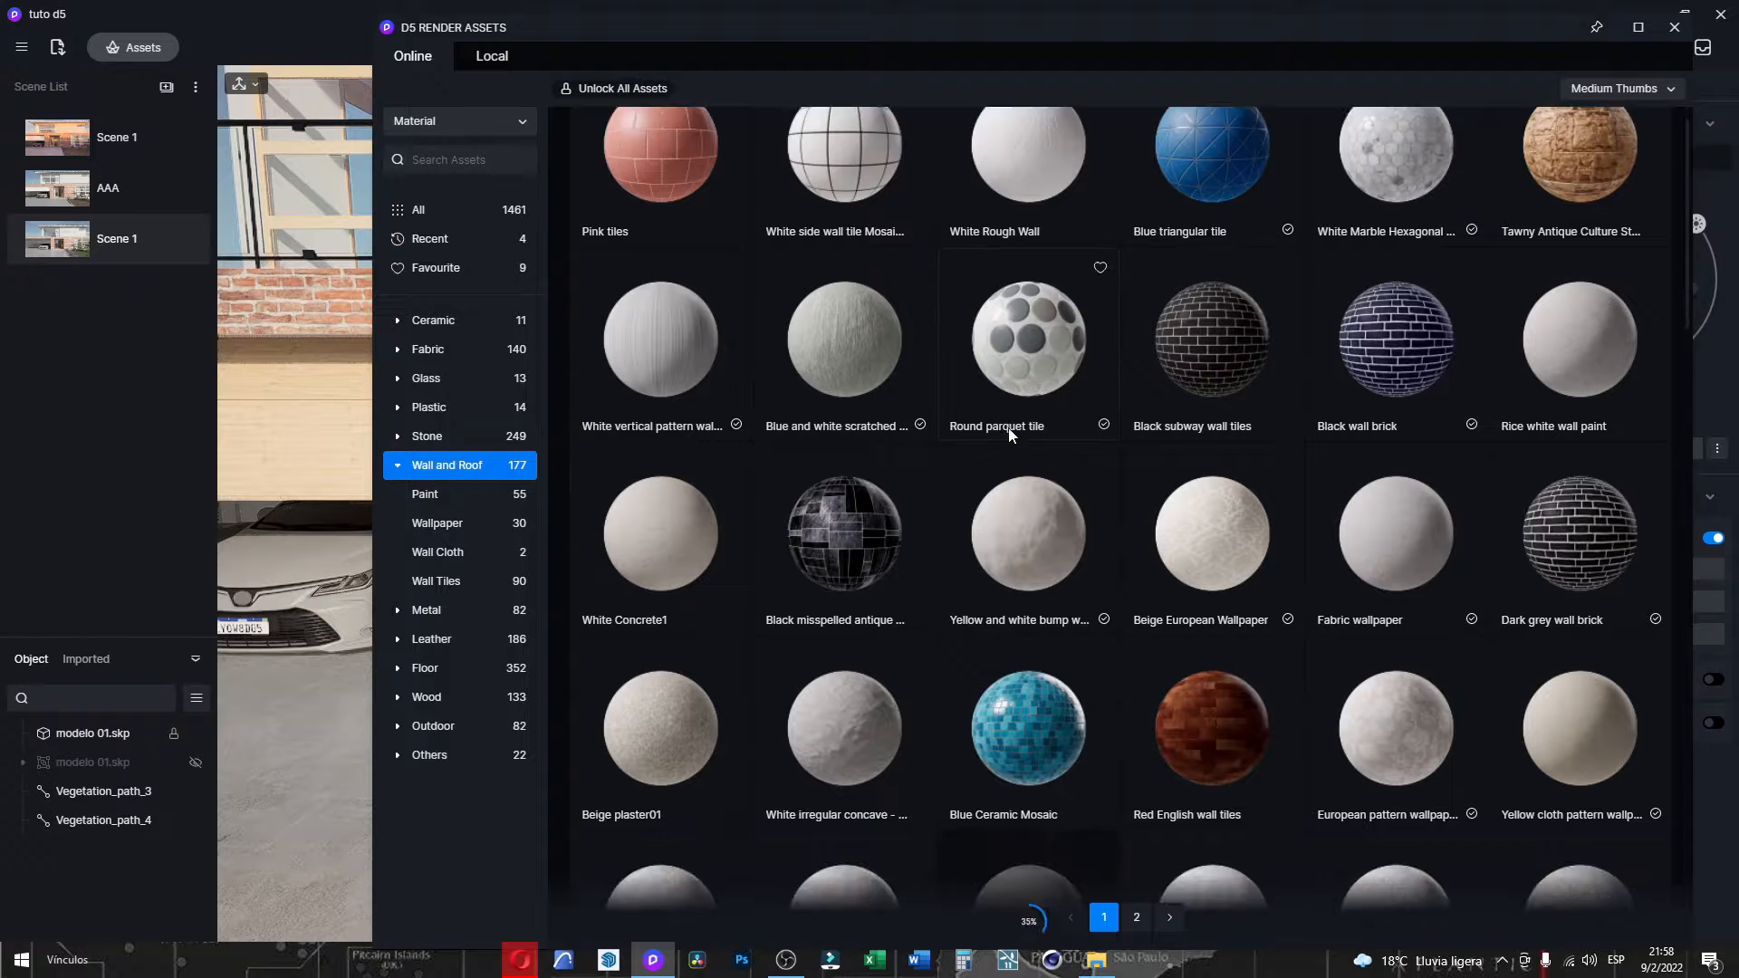
scroll(1082, 476, down, 15)
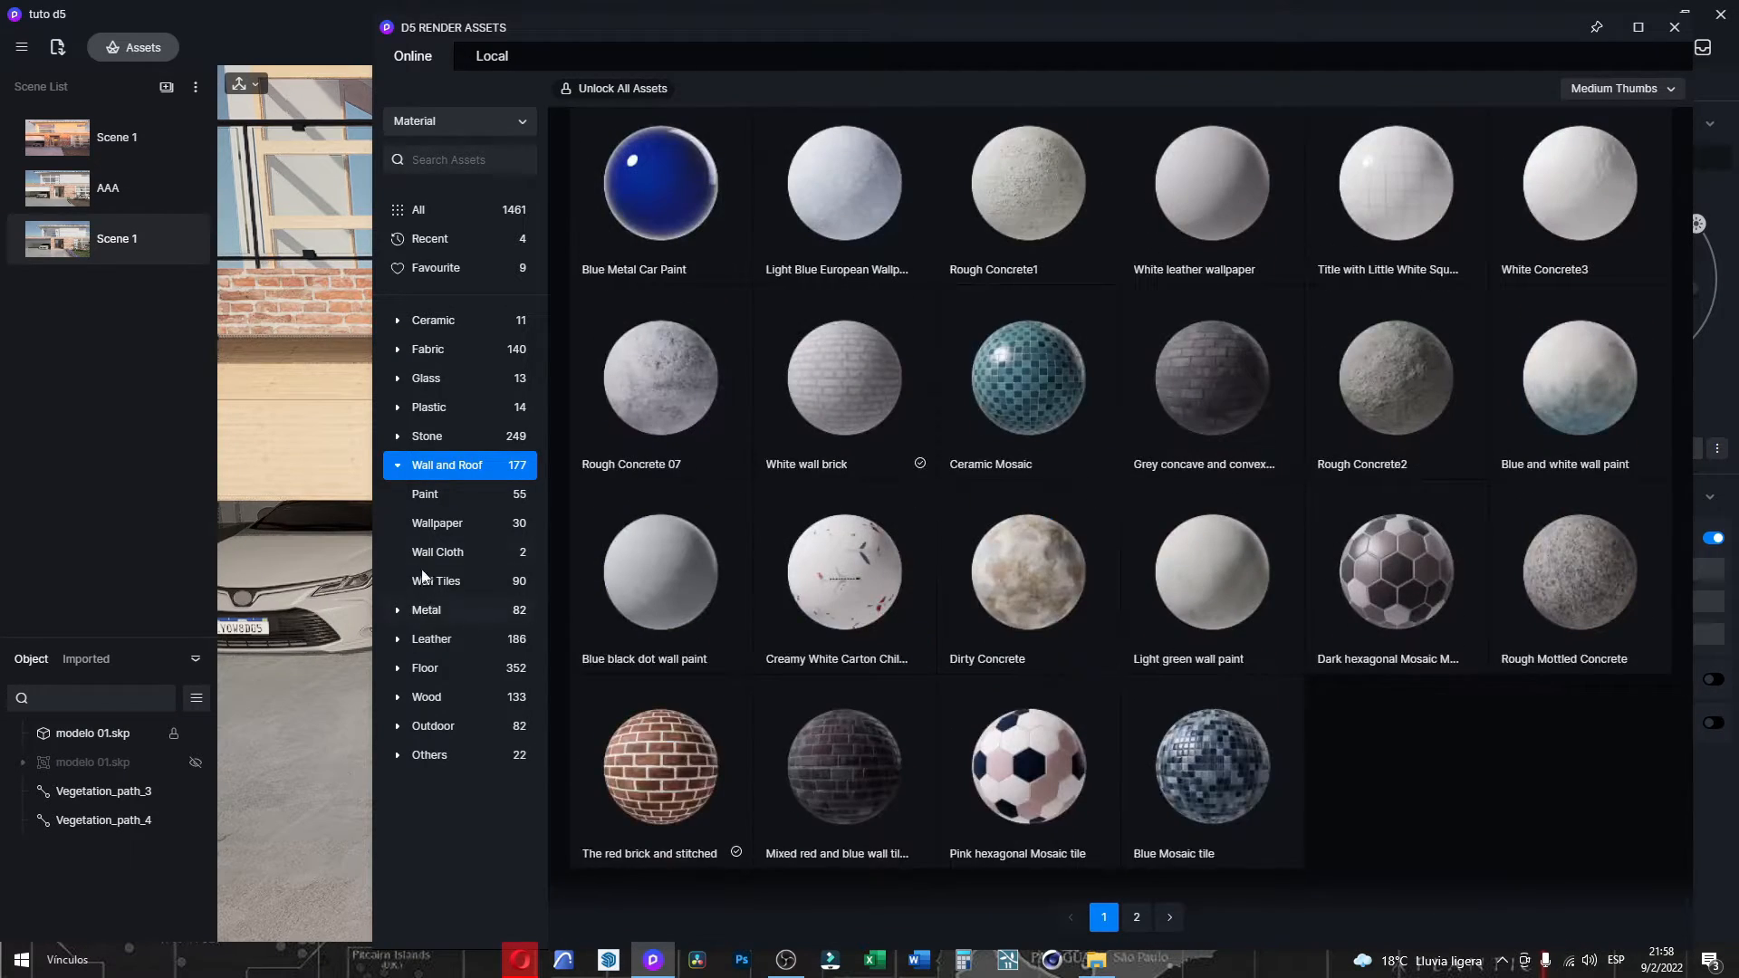
click(396, 467)
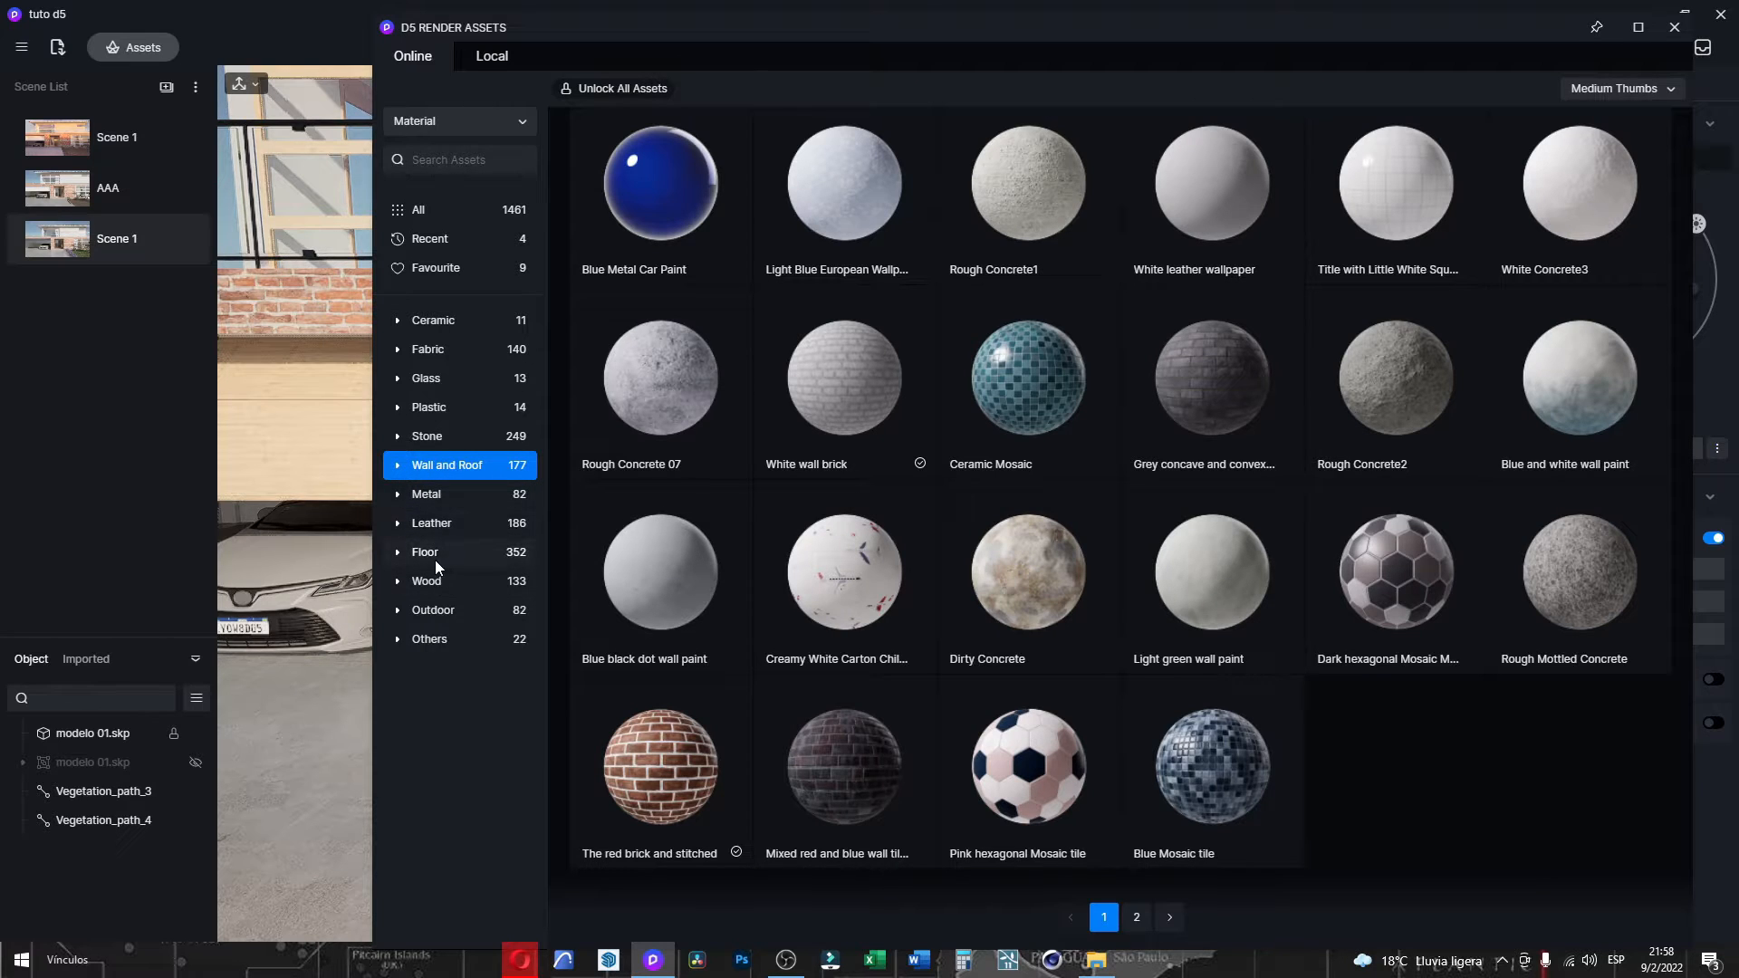
Browse the Outdoor ground and stone materials through to the end of the list.
click(439, 611)
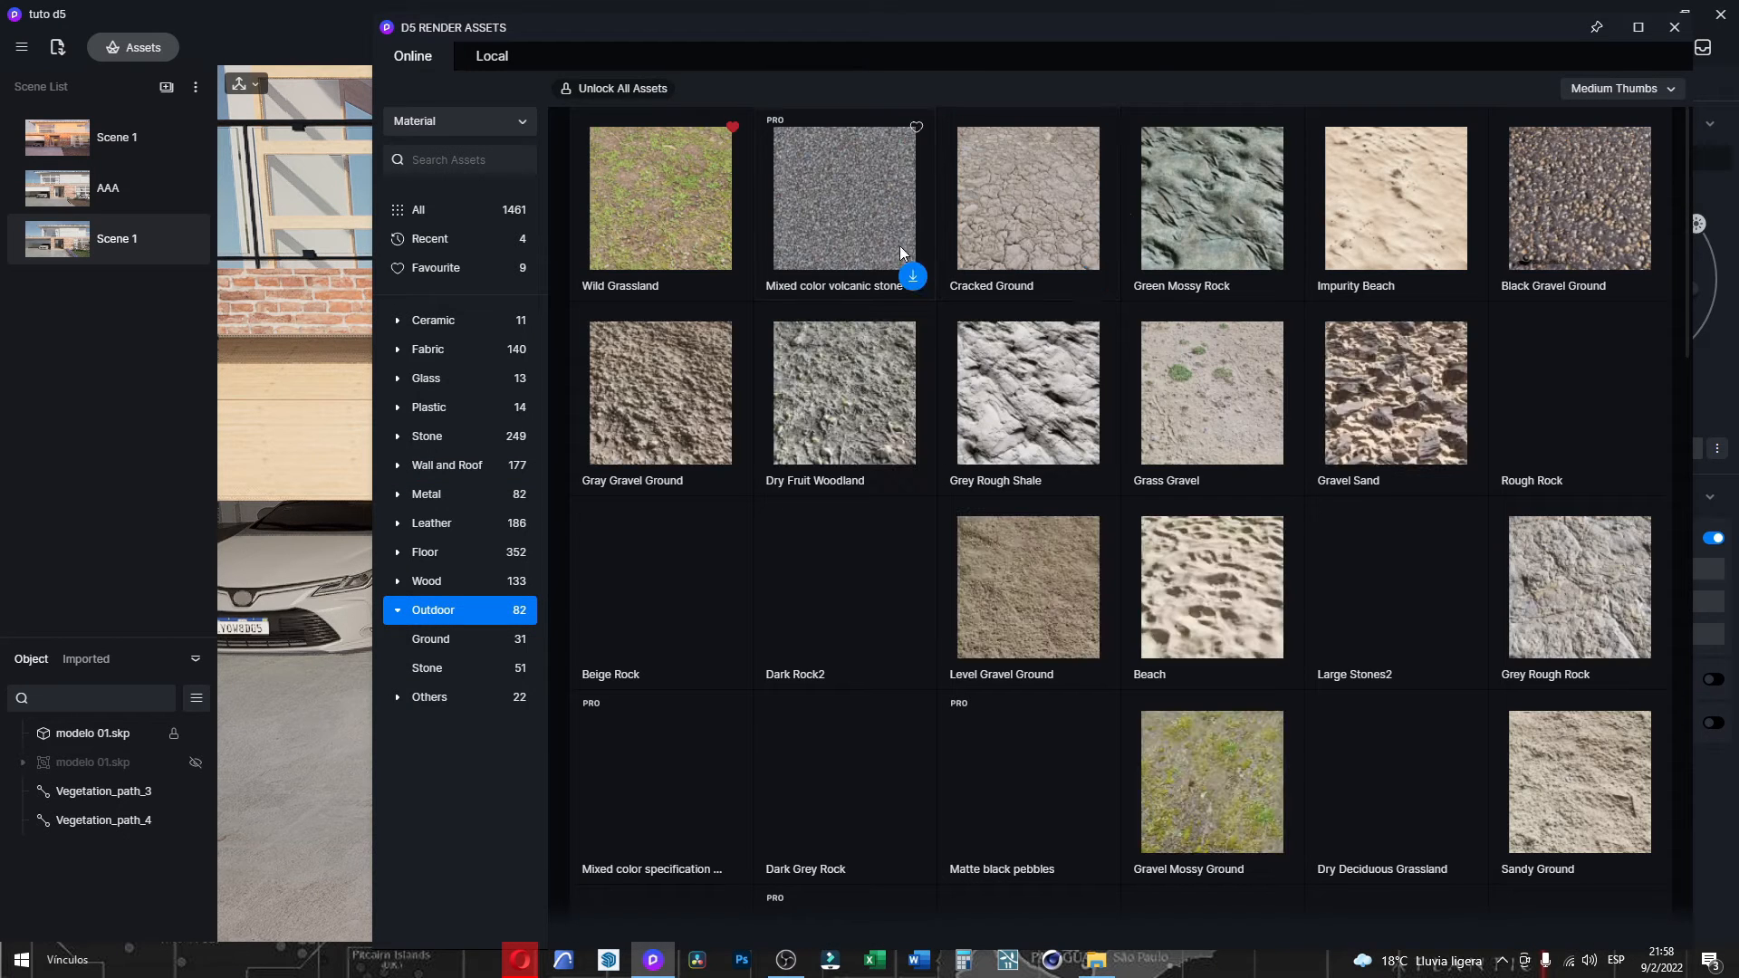
scroll(1242, 580, down, 5)
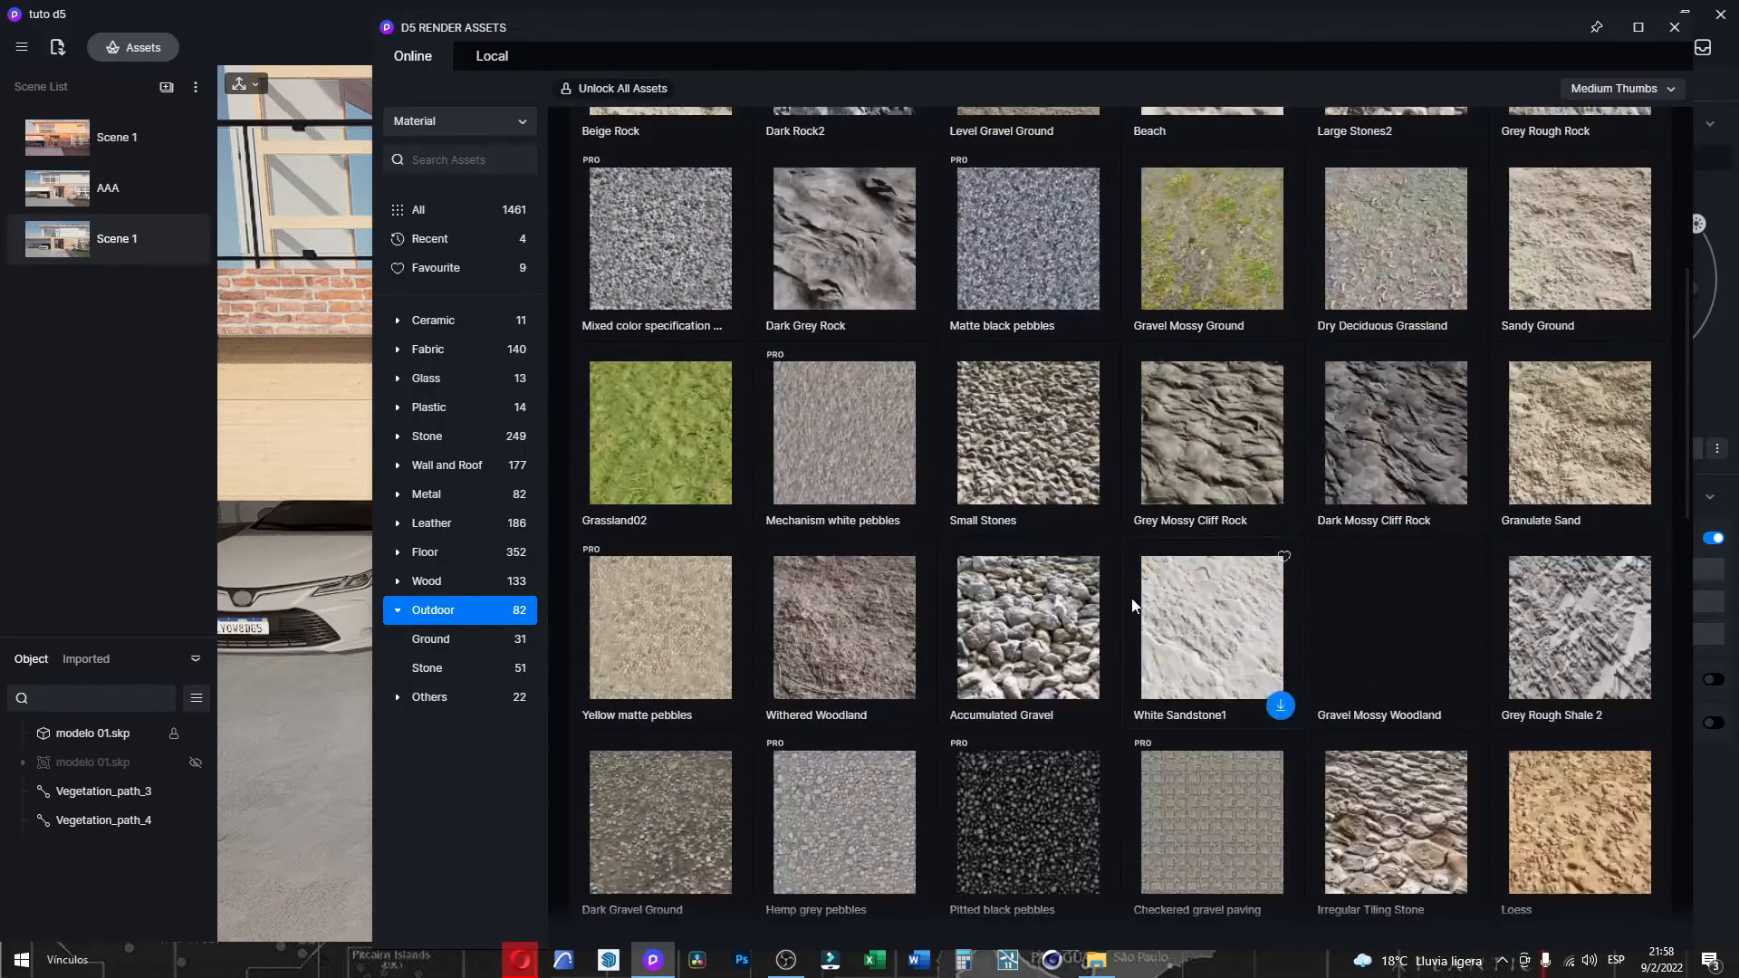
scroll(1190, 589, down, 5)
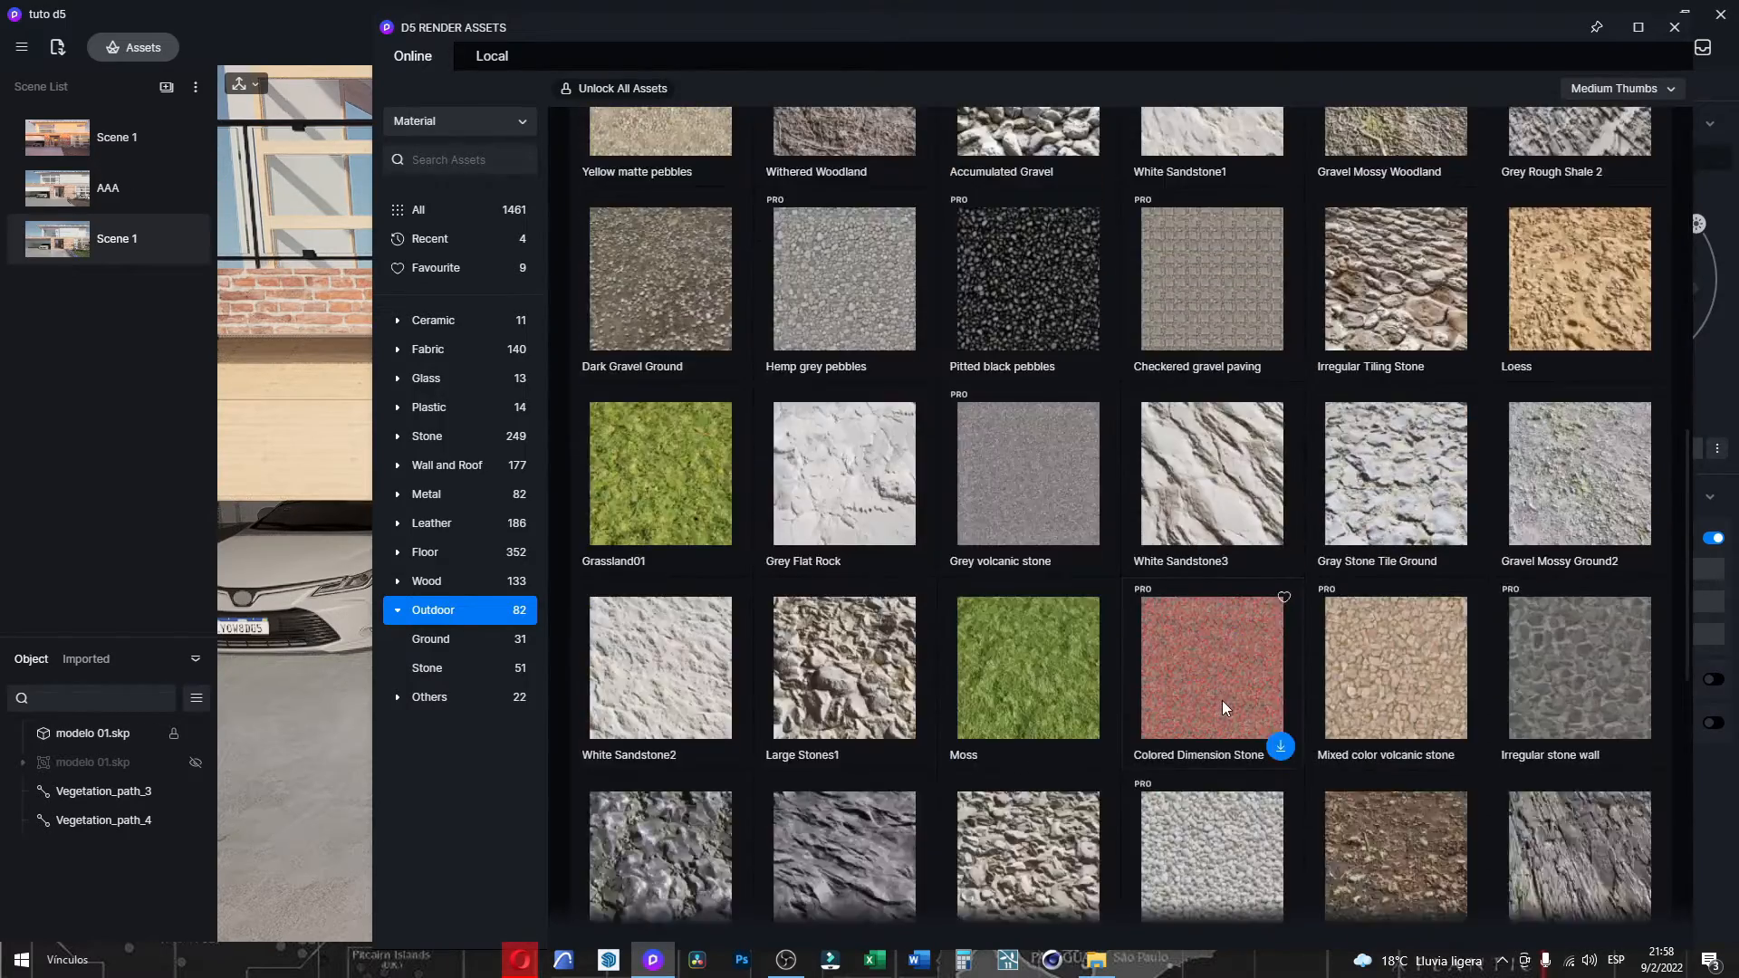
scroll(1132, 650, down, 5)
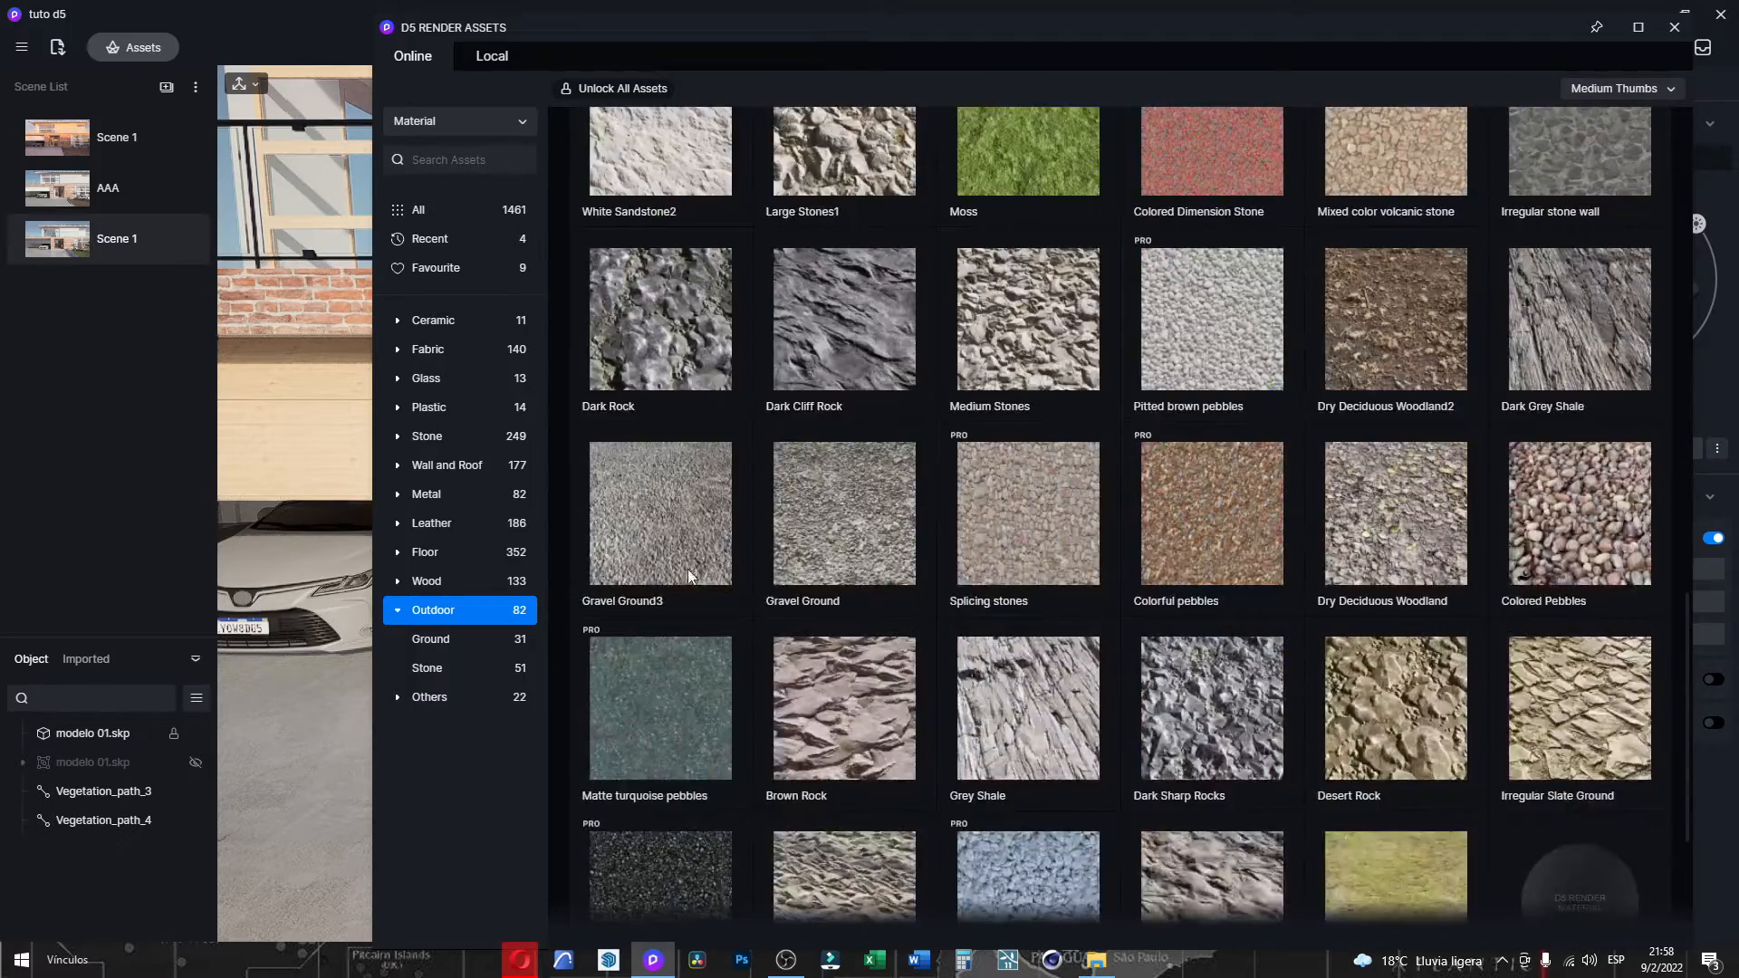
scroll(1073, 581, down, 3)
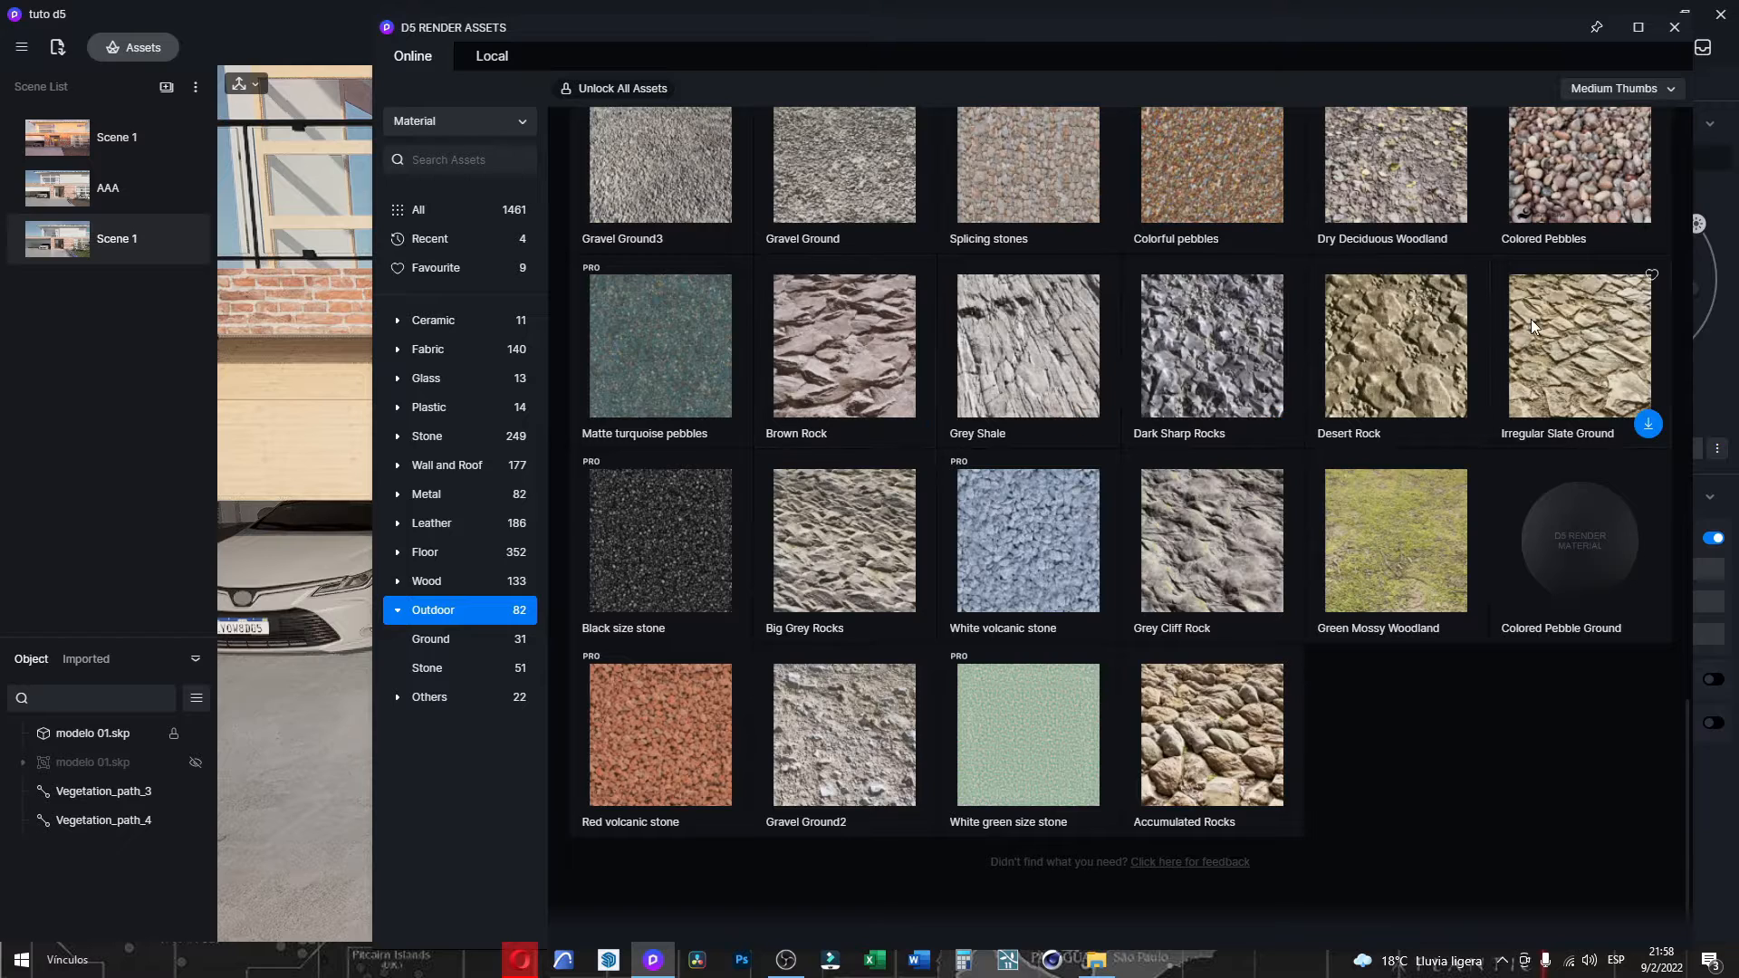
View the materials in the main Others category and collapse the Outdoor and Others groups.
click(427, 704)
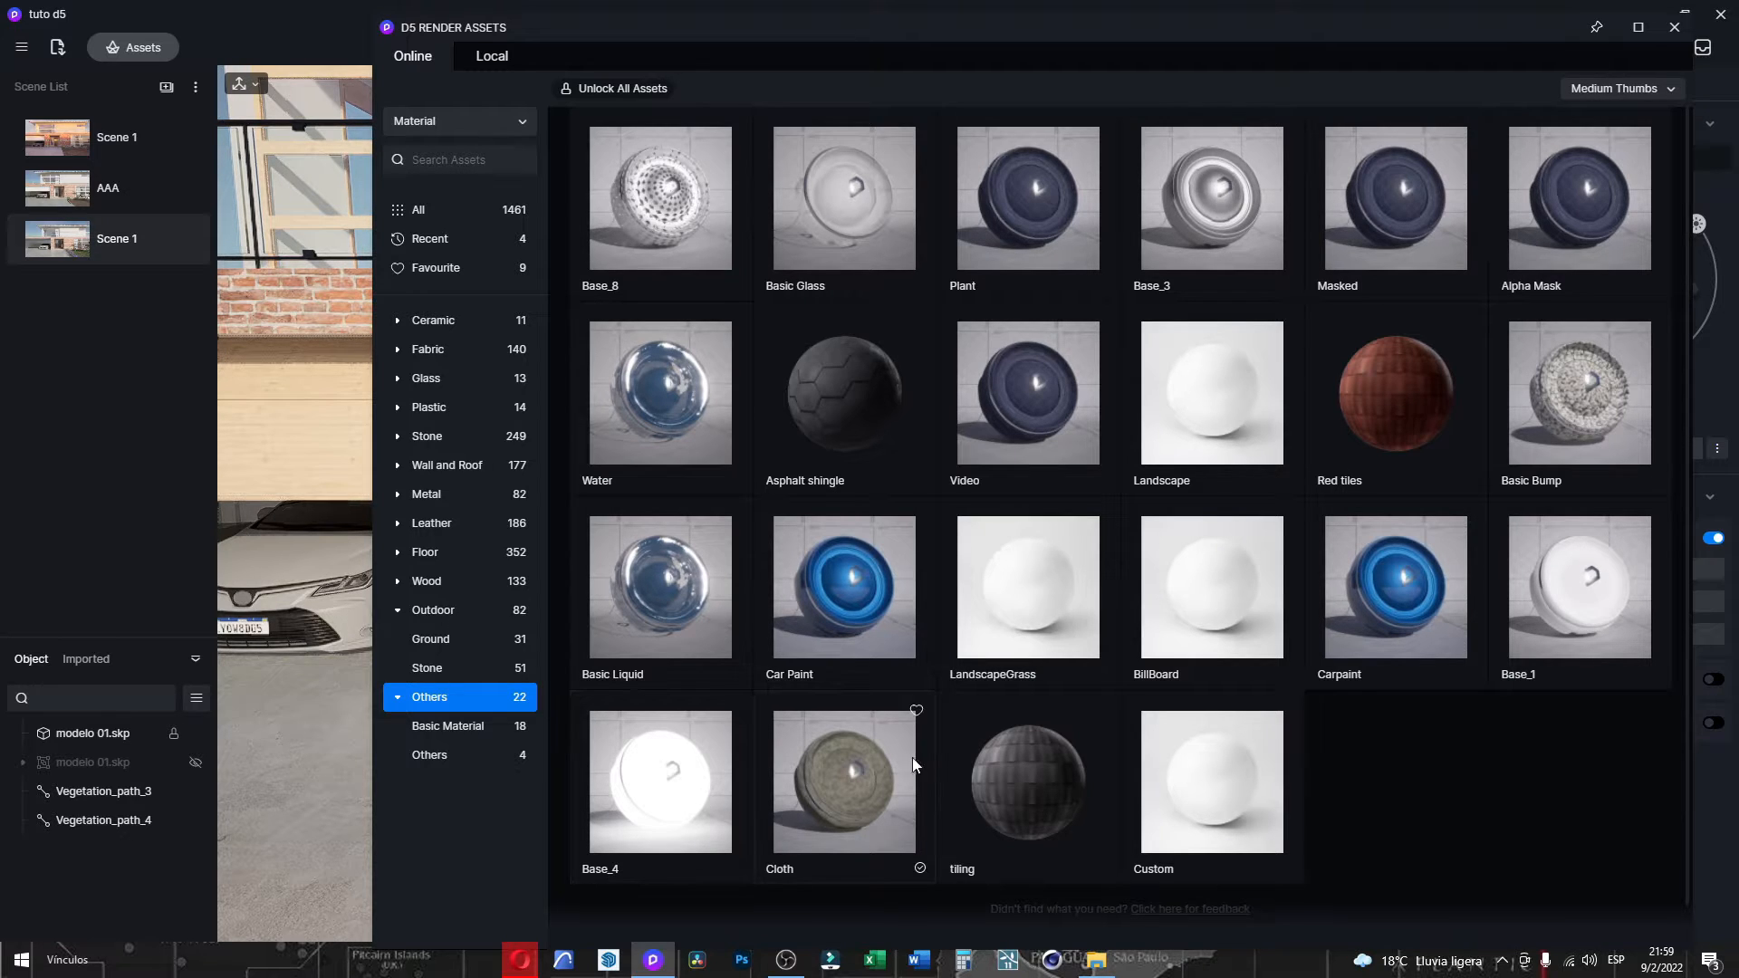
click(395, 611)
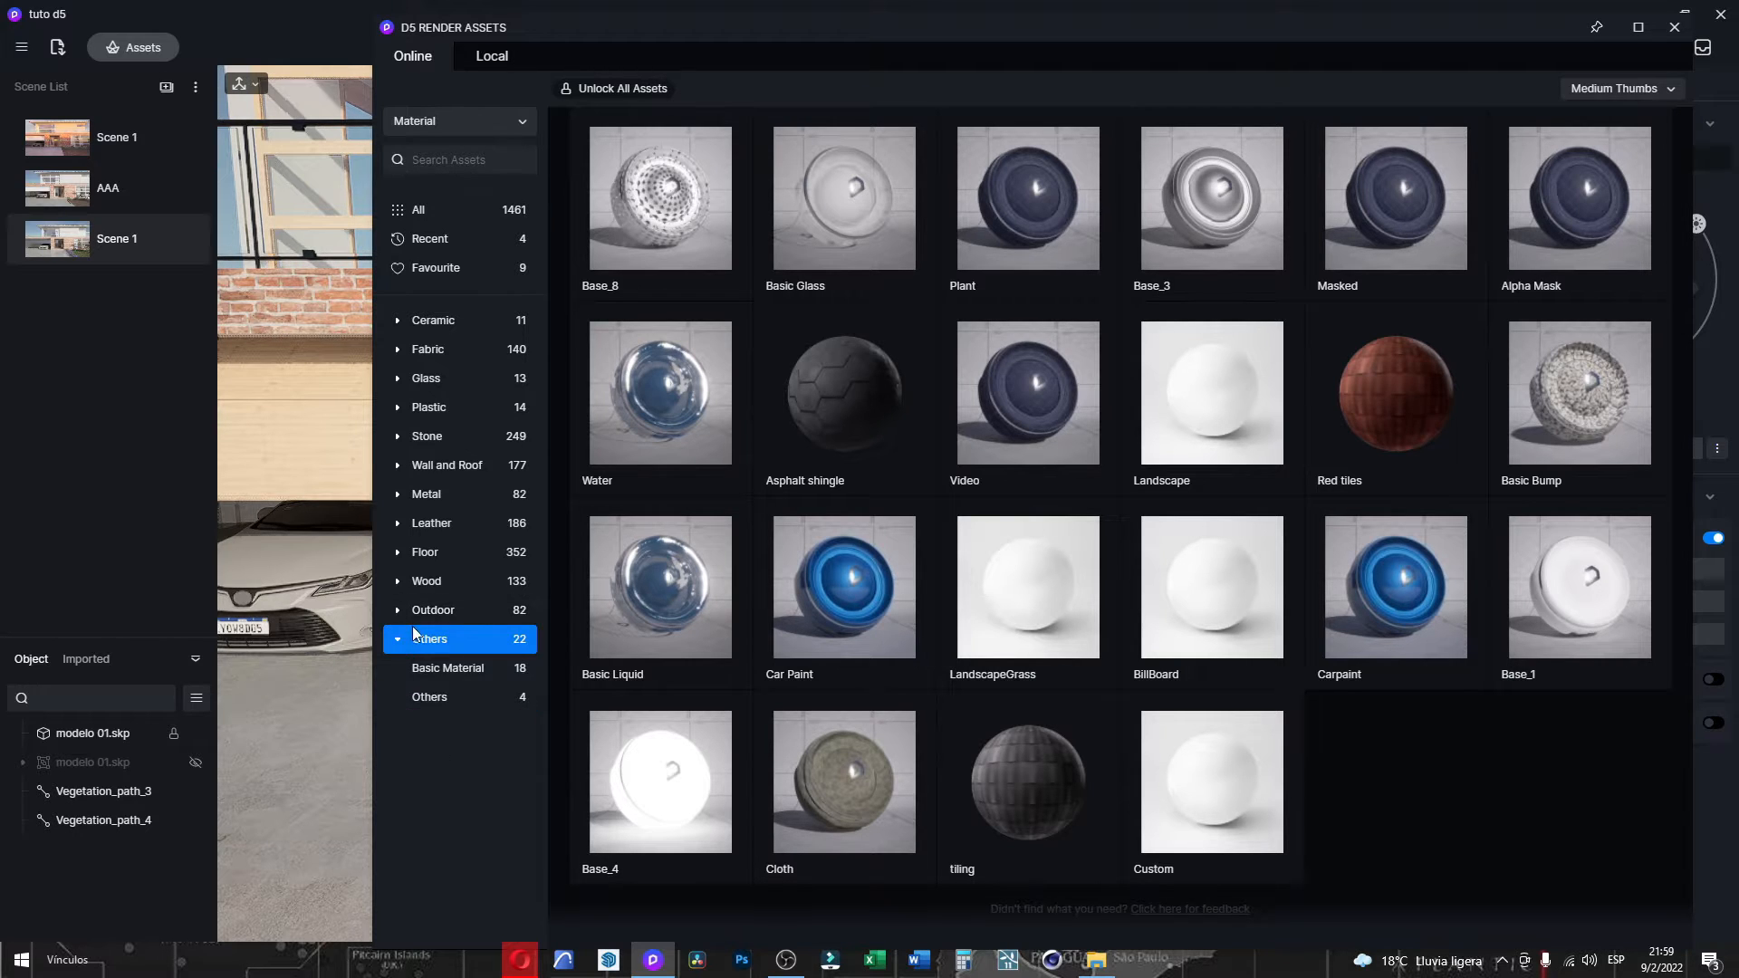
click(403, 639)
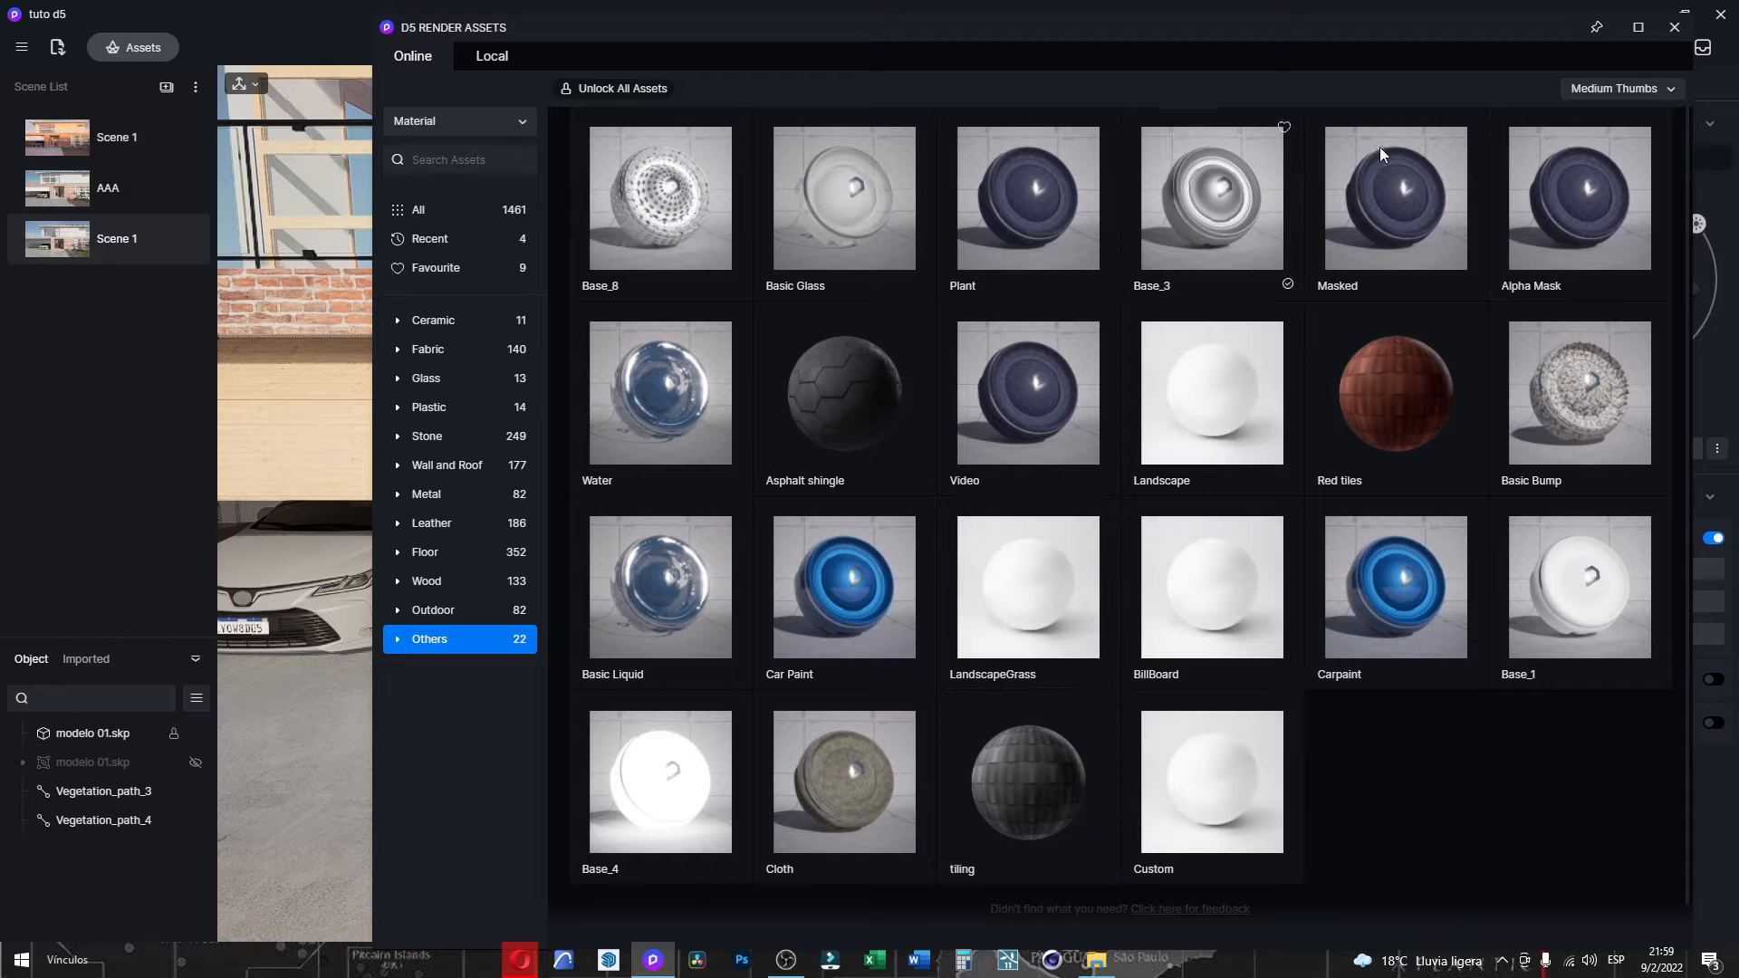
Move the asset library window aside, close it, and bring the upper balcony's glass railing into close view.
drag(1504, 32, 1134, 293)
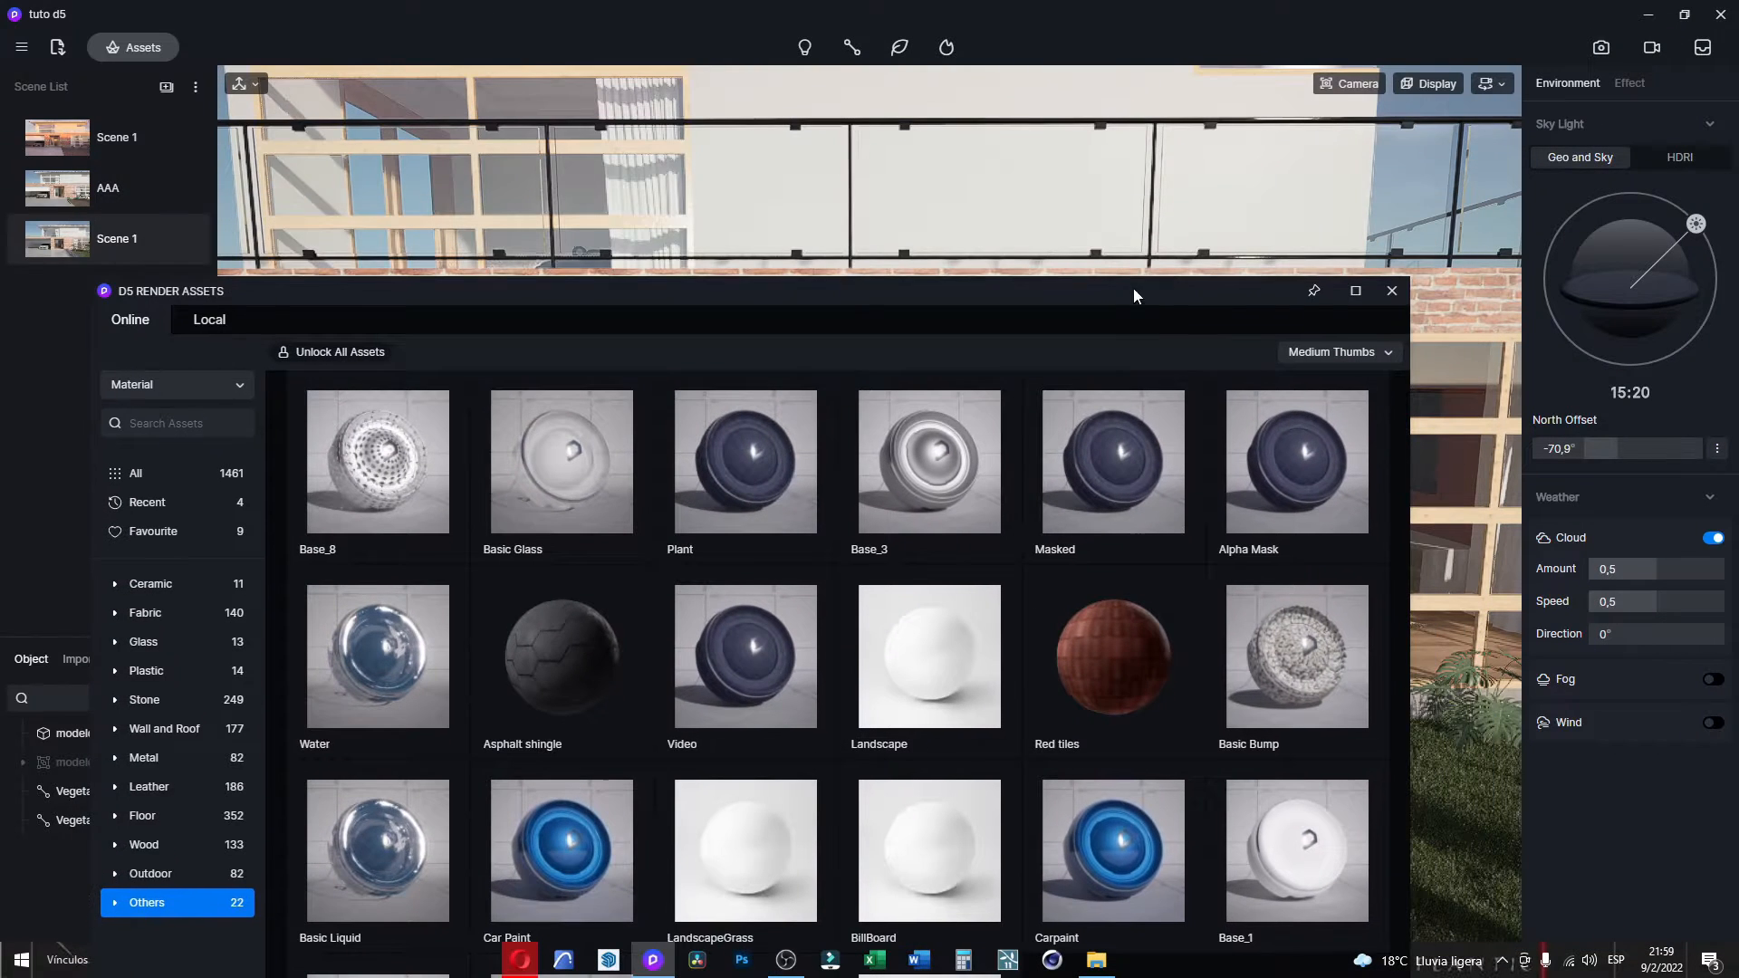
click(1389, 296)
scroll(871, 204, up, 5)
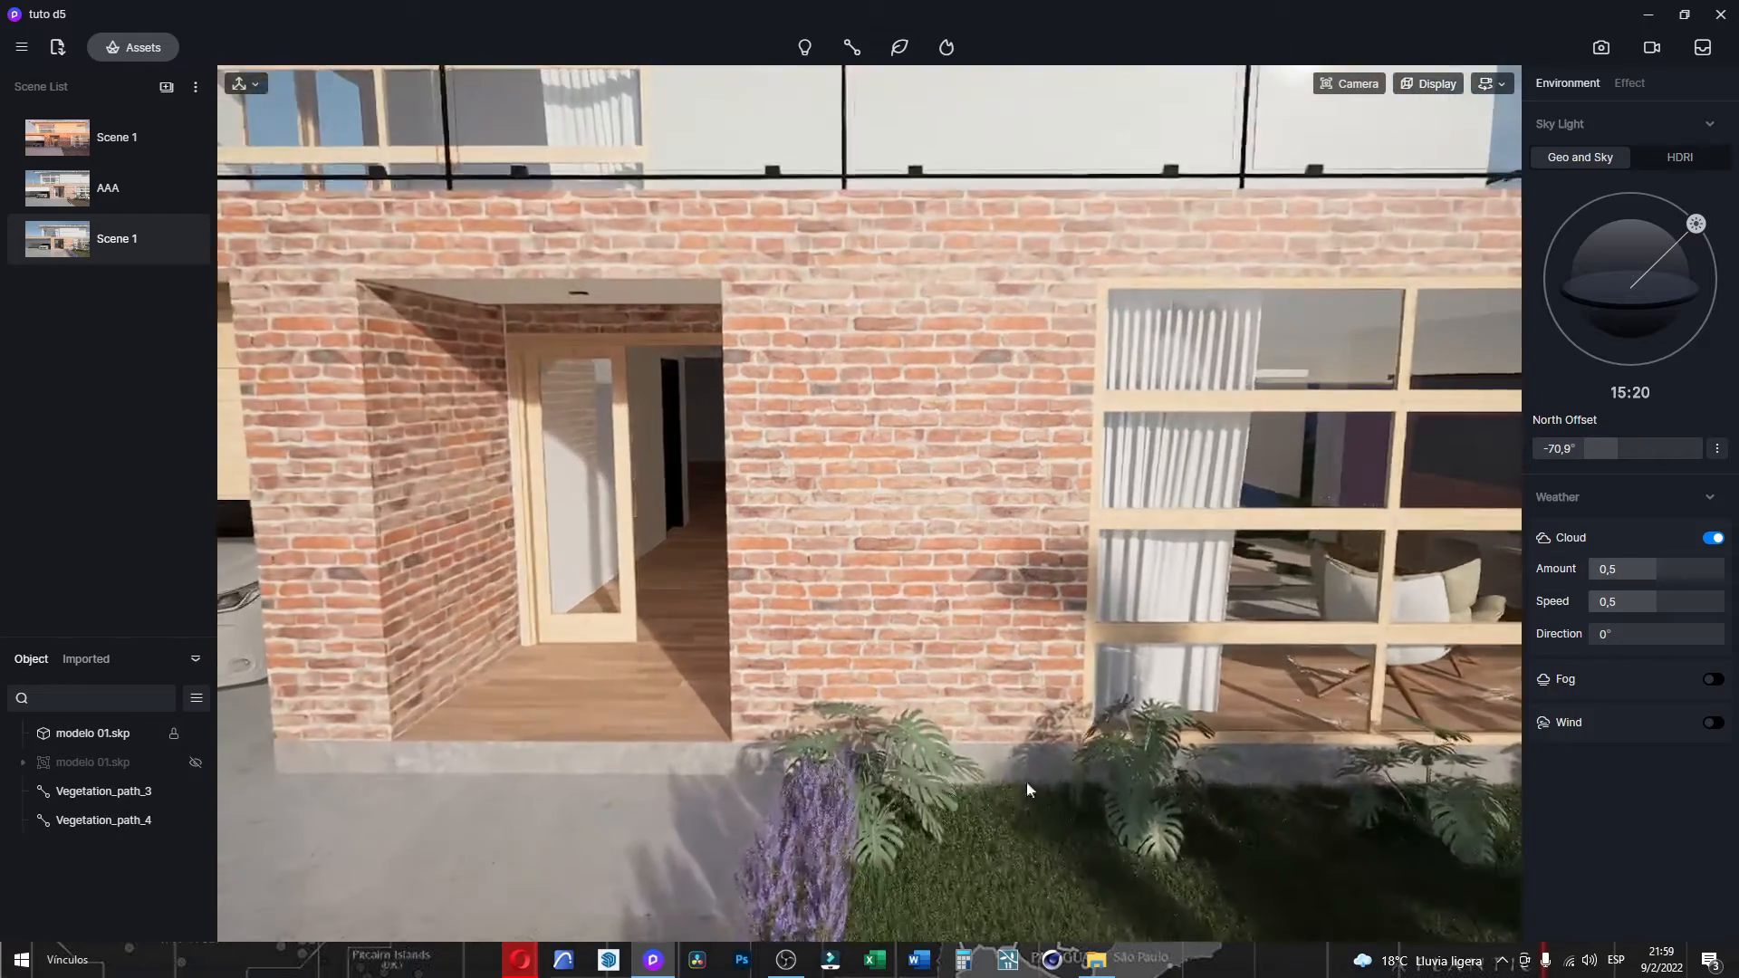
right_drag(1027, 782, 944, 470)
middle_drag(928, 516, 883, 675)
right_drag(883, 674, 838, 760)
scroll(1032, 646, up, 6)
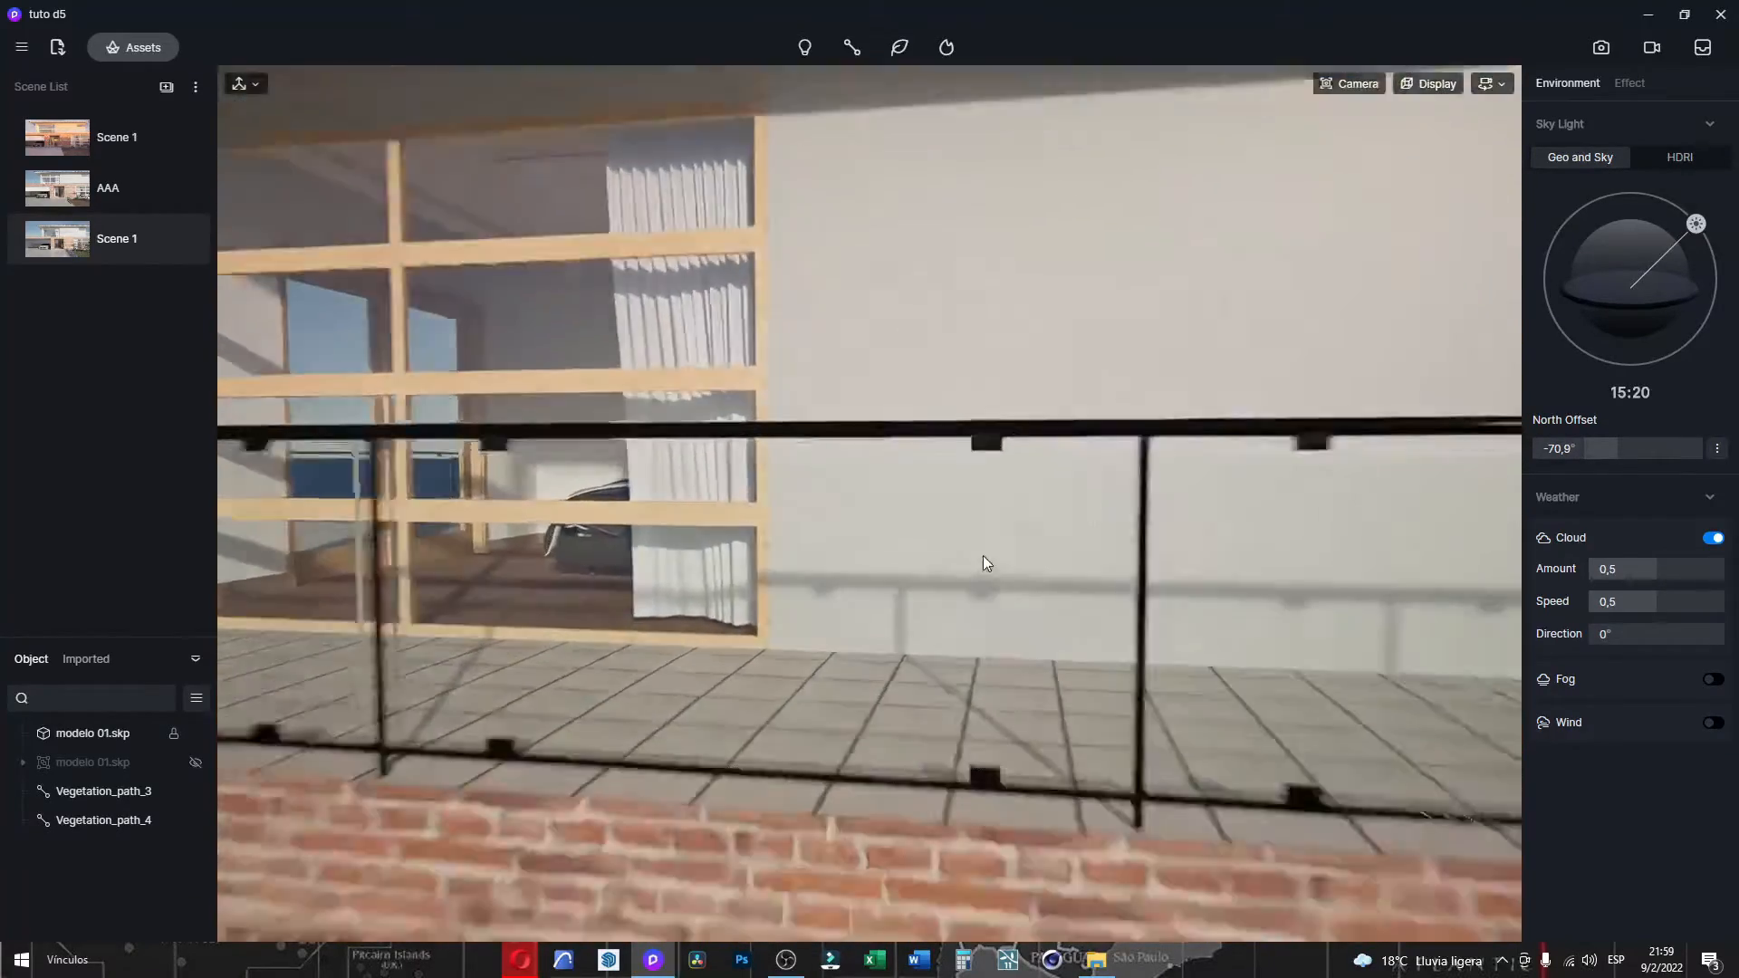
scroll(982, 556, up, 3)
right_drag(1035, 455, 1072, 429)
middle_drag(1072, 429, 759, 394)
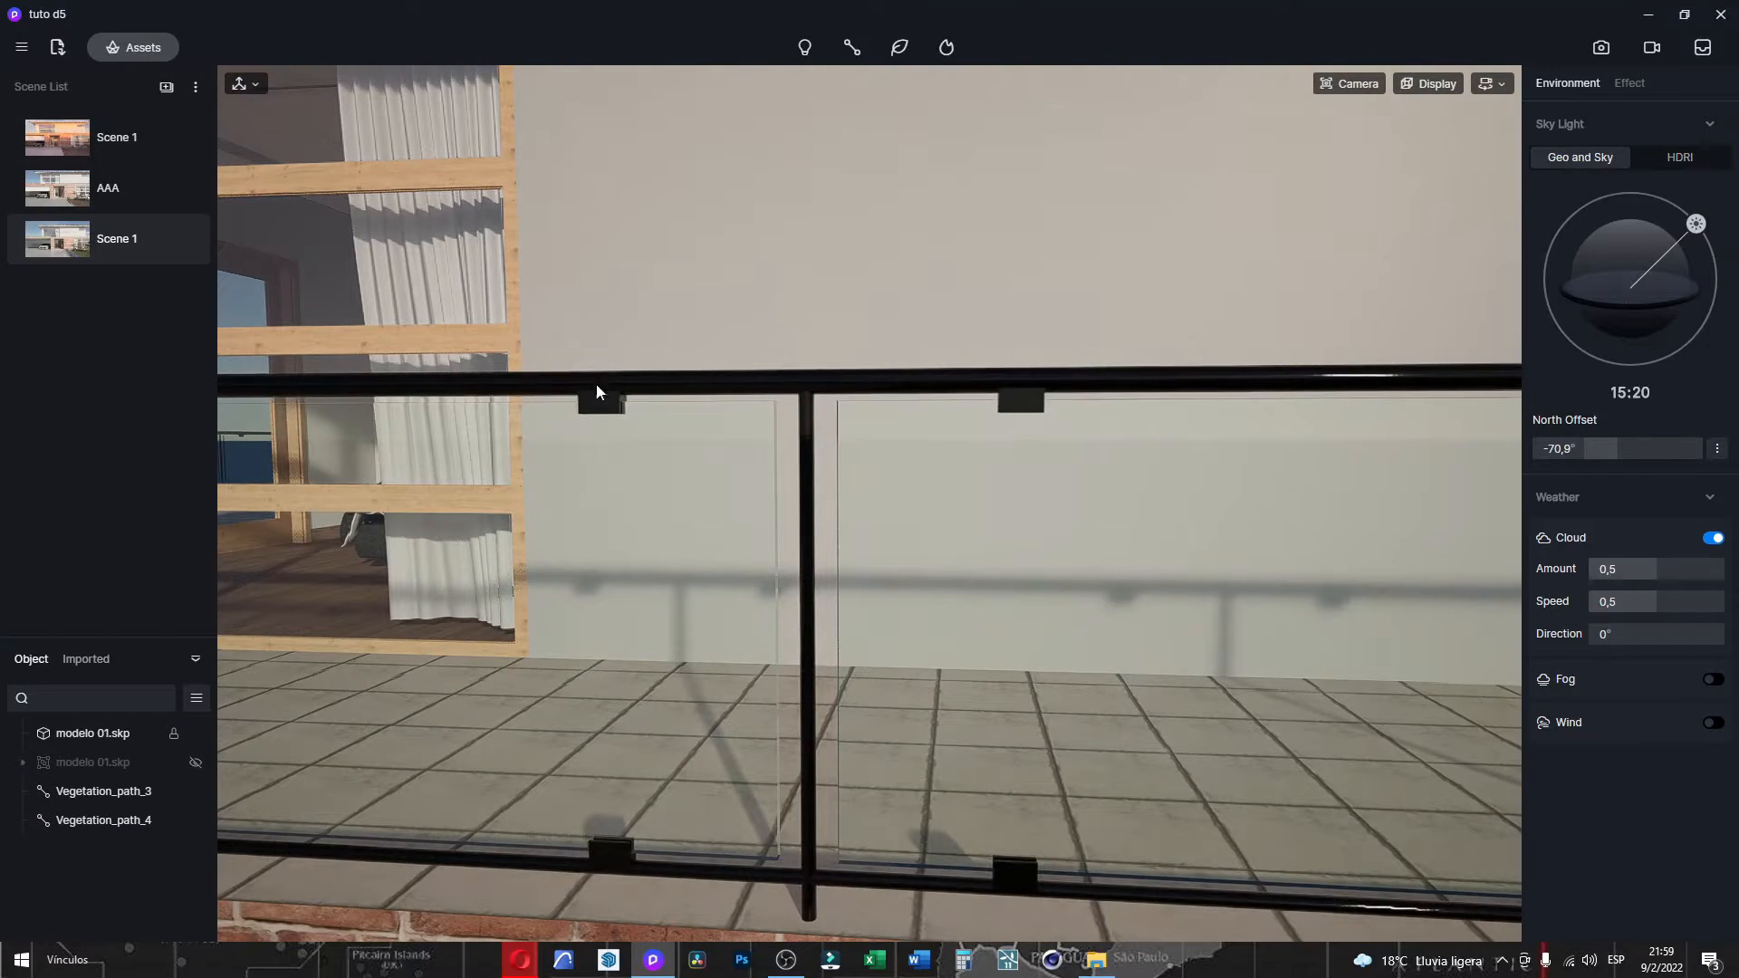
Reopen the asset library, view the Ceramic materials and collapse that group.
click(127, 50)
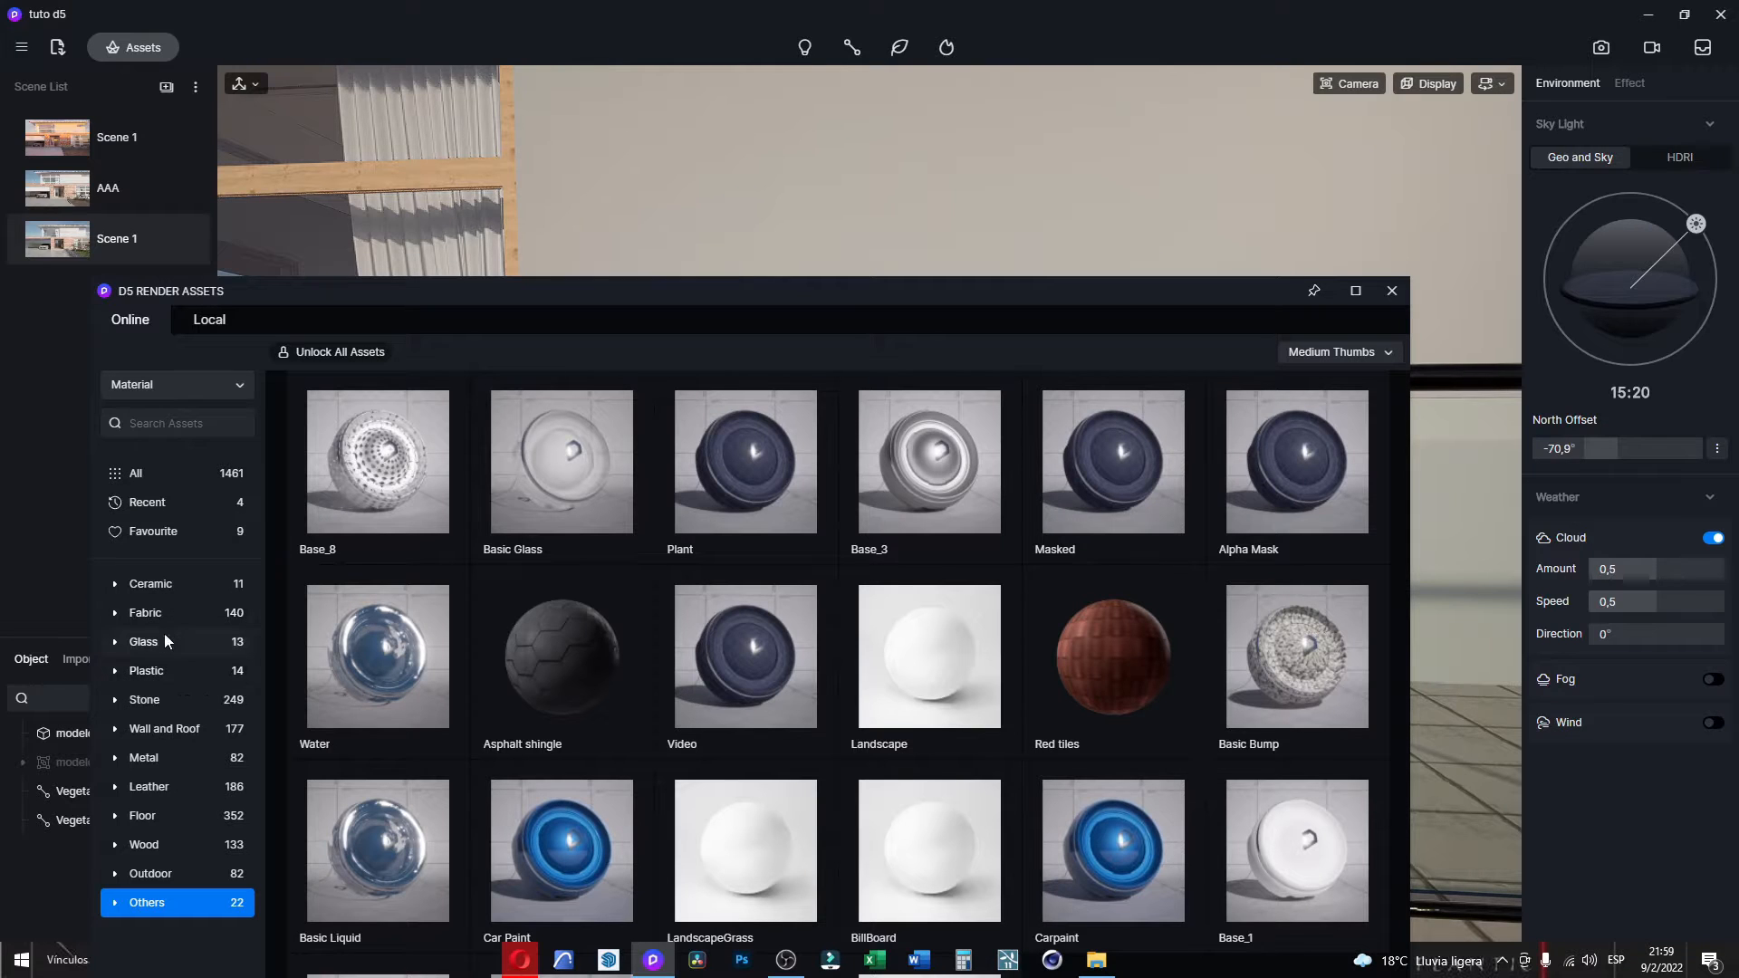
click(136, 584)
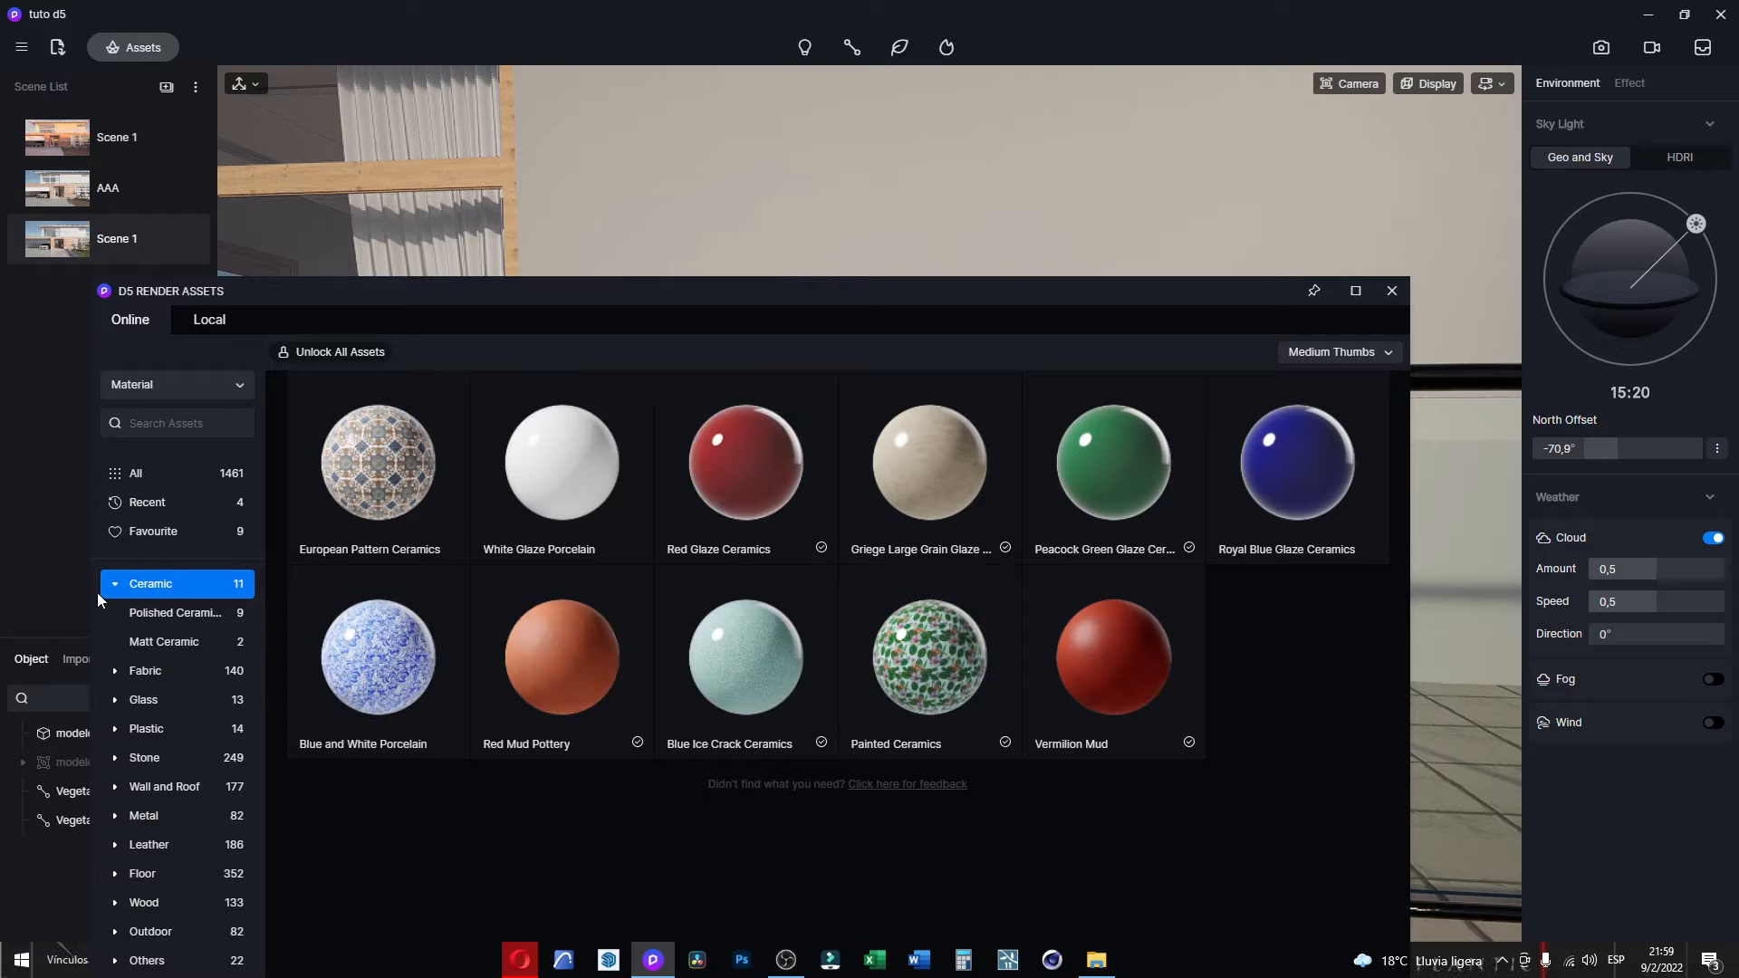
click(115, 583)
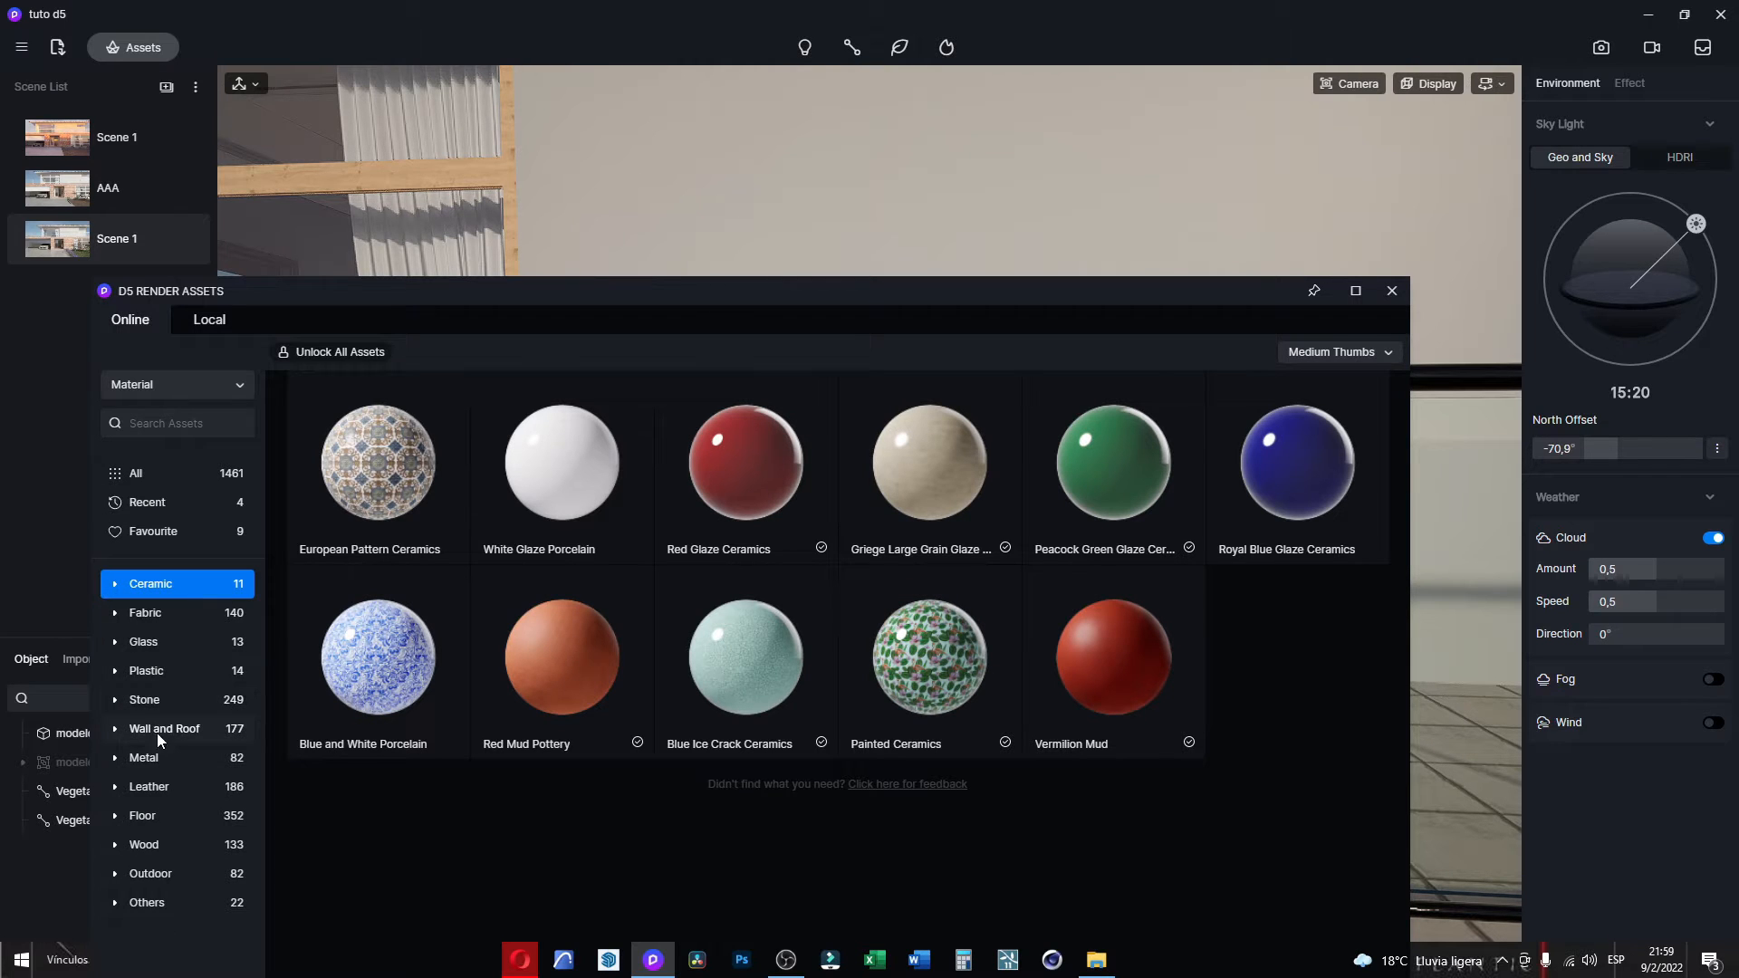
Choose Frosted Silver from the Metal materials and move the asset library clear of the balcony railing.
click(145, 757)
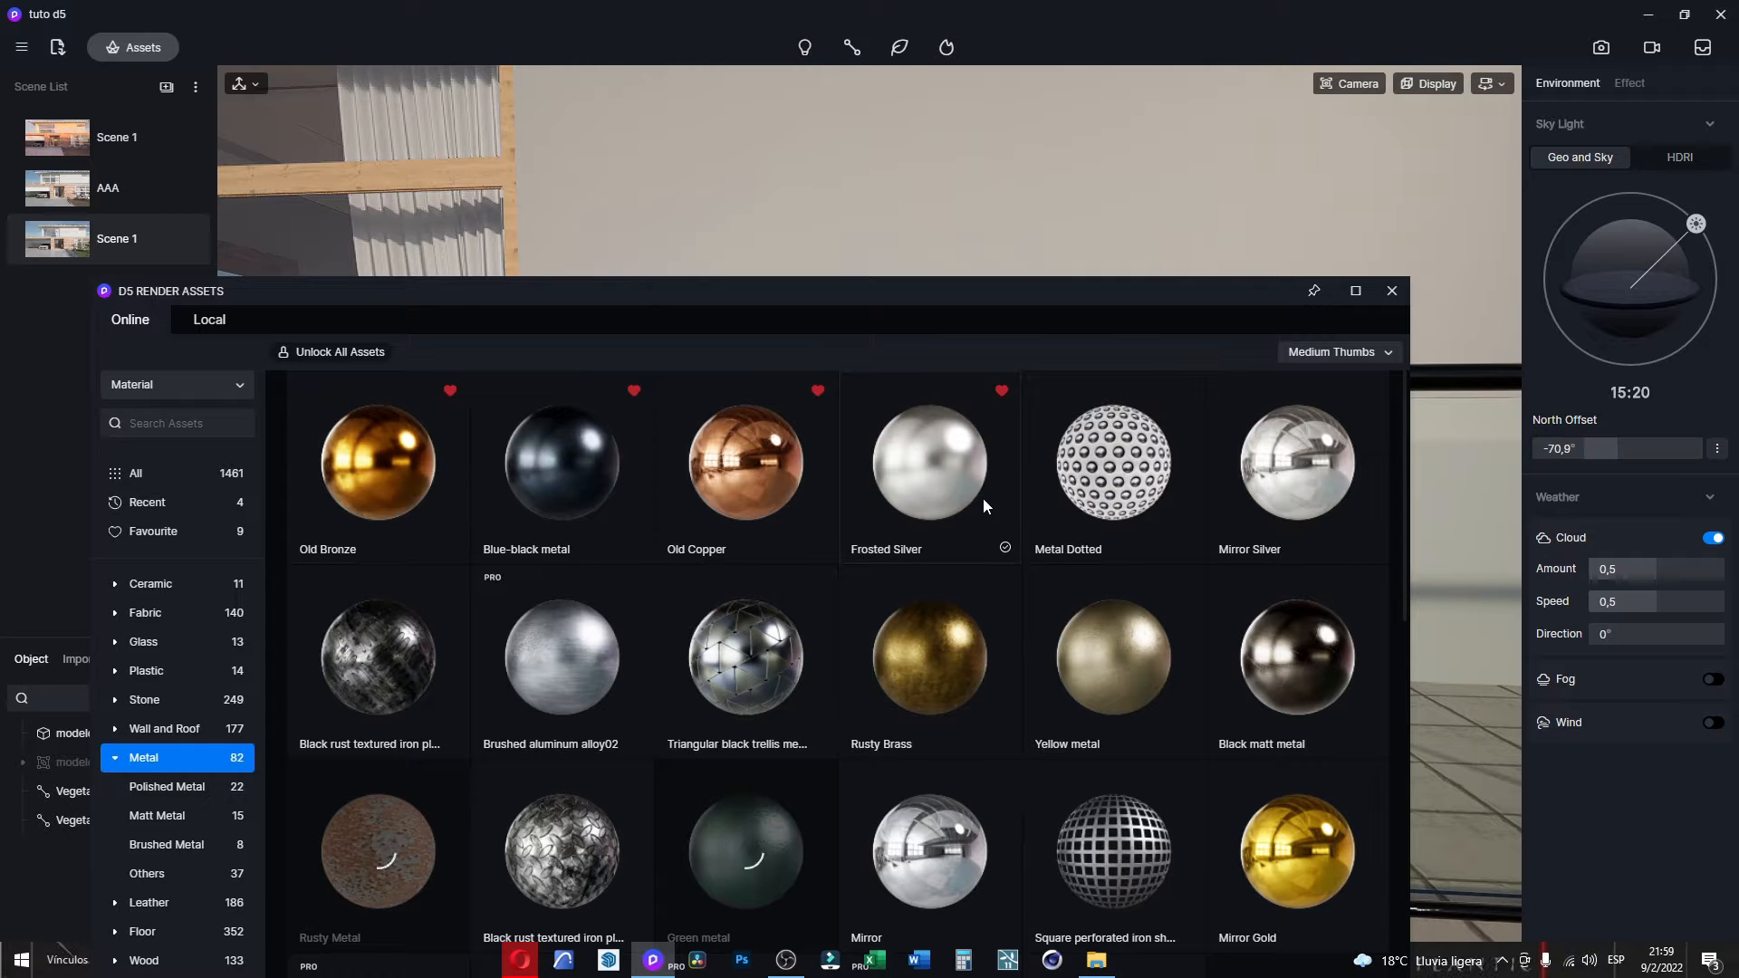
click(953, 463)
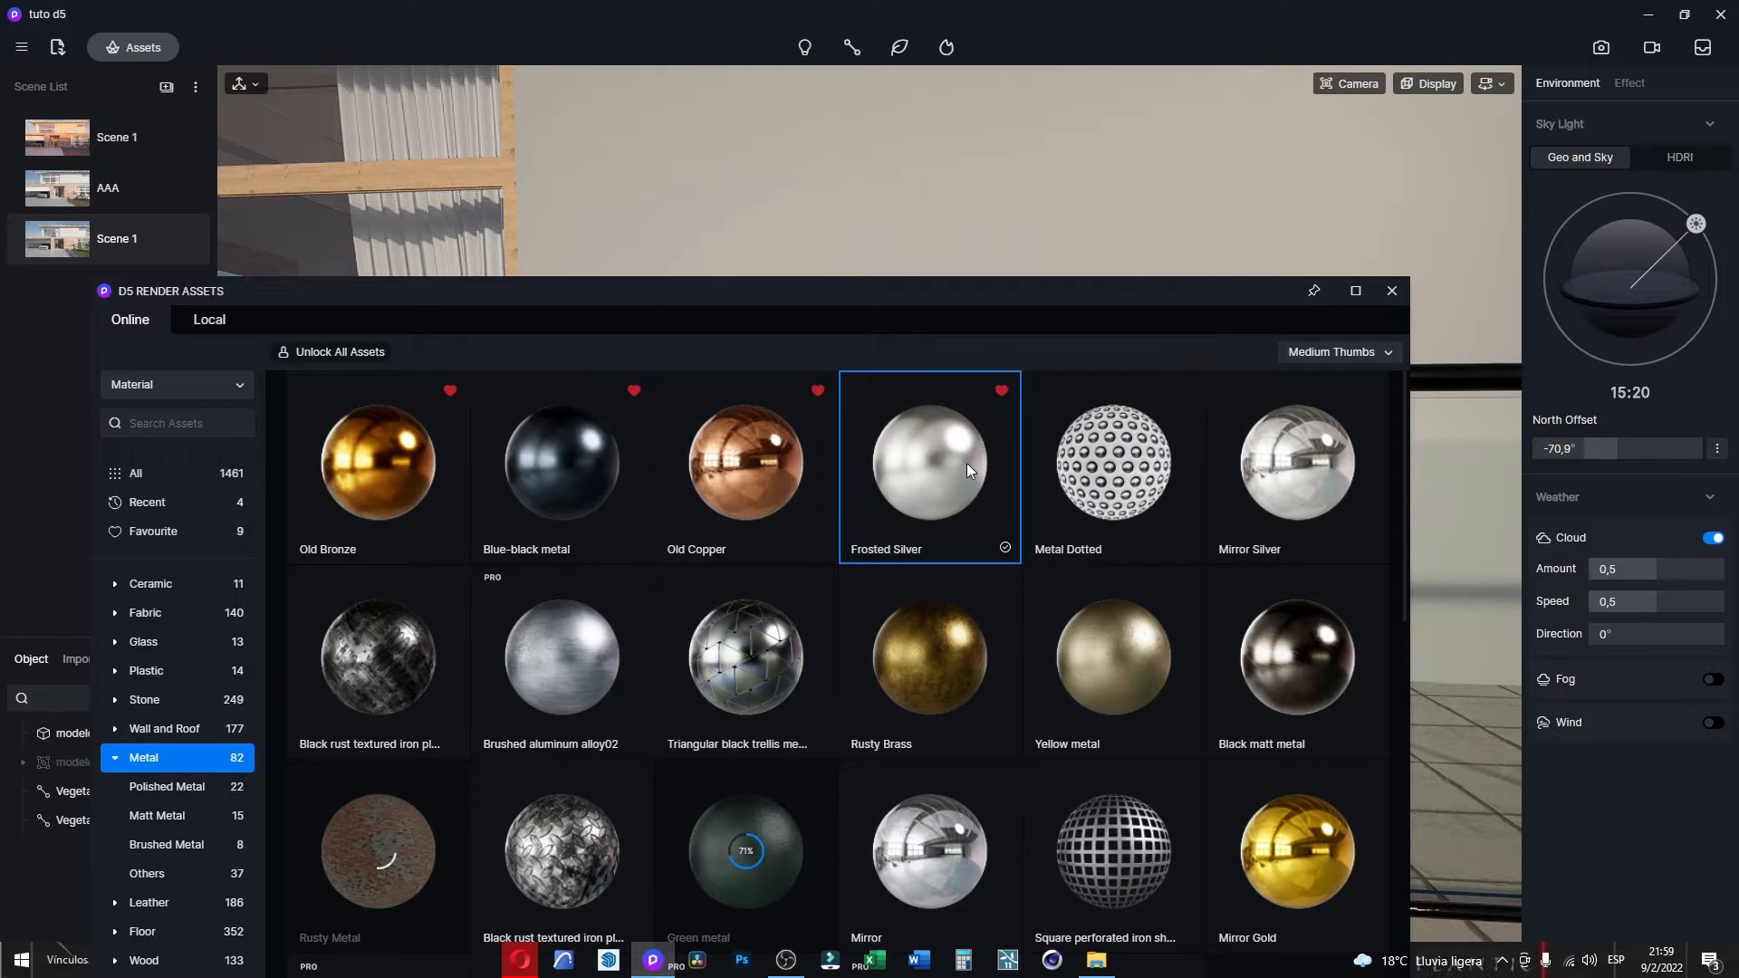
drag(981, 295, 552, 371)
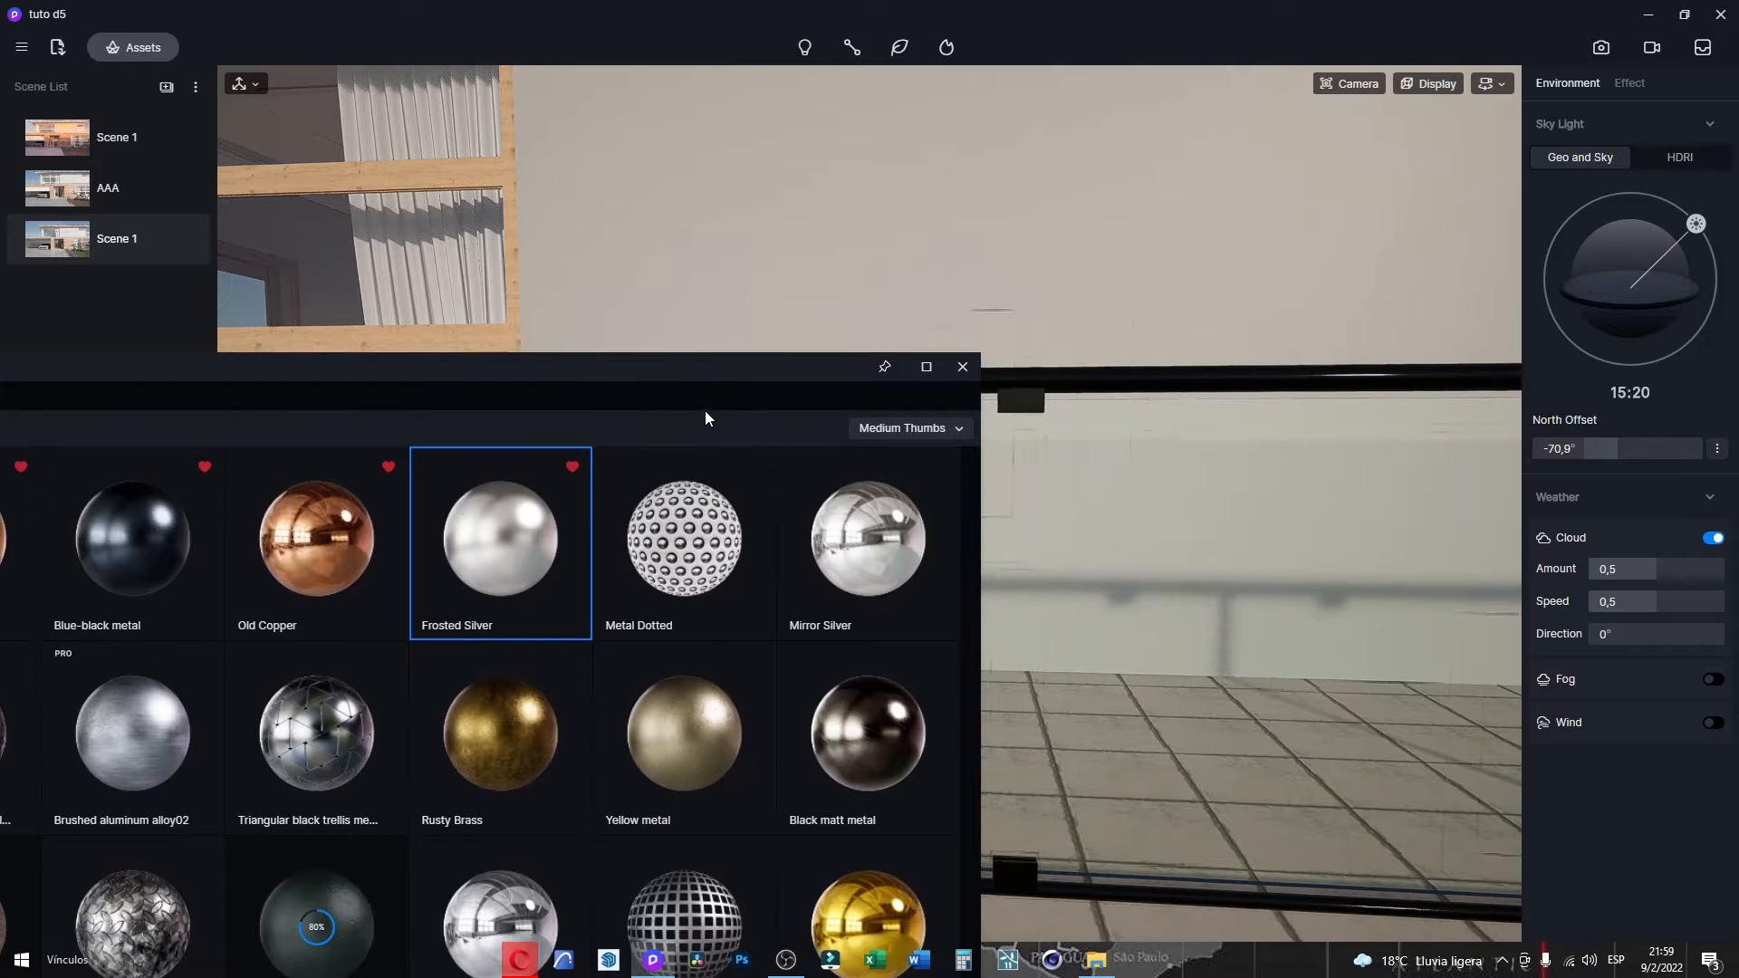
drag(705, 418, 1031, 518)
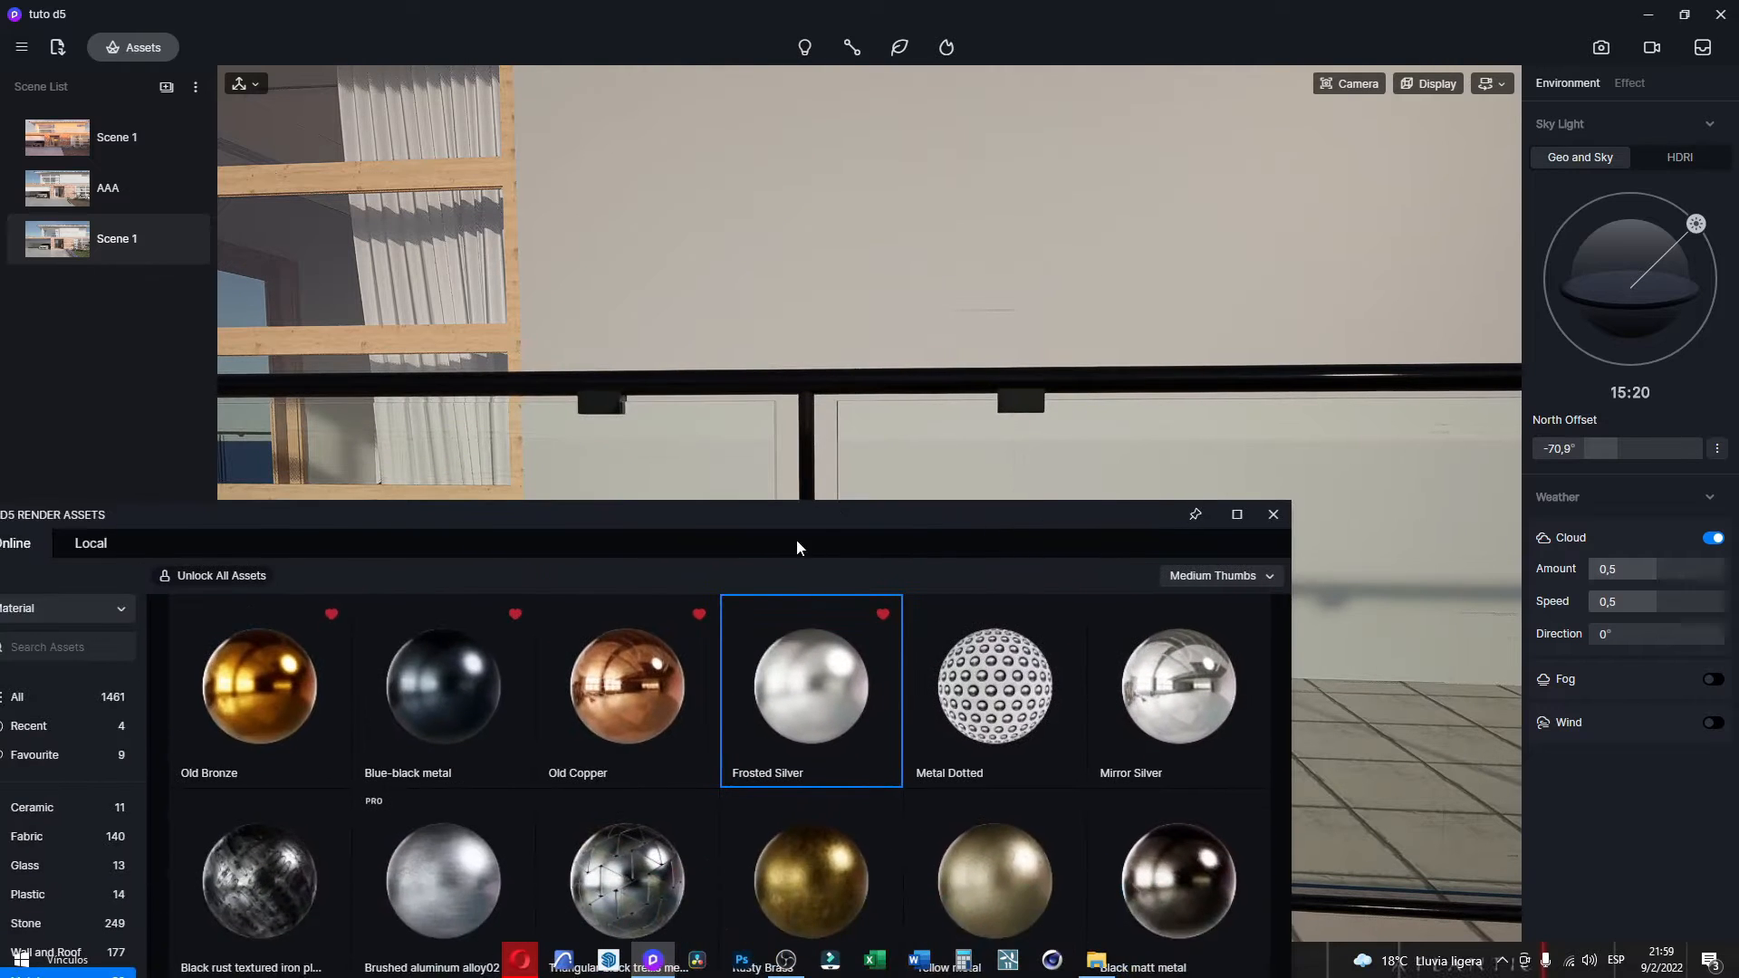
drag(797, 541, 665, 697)
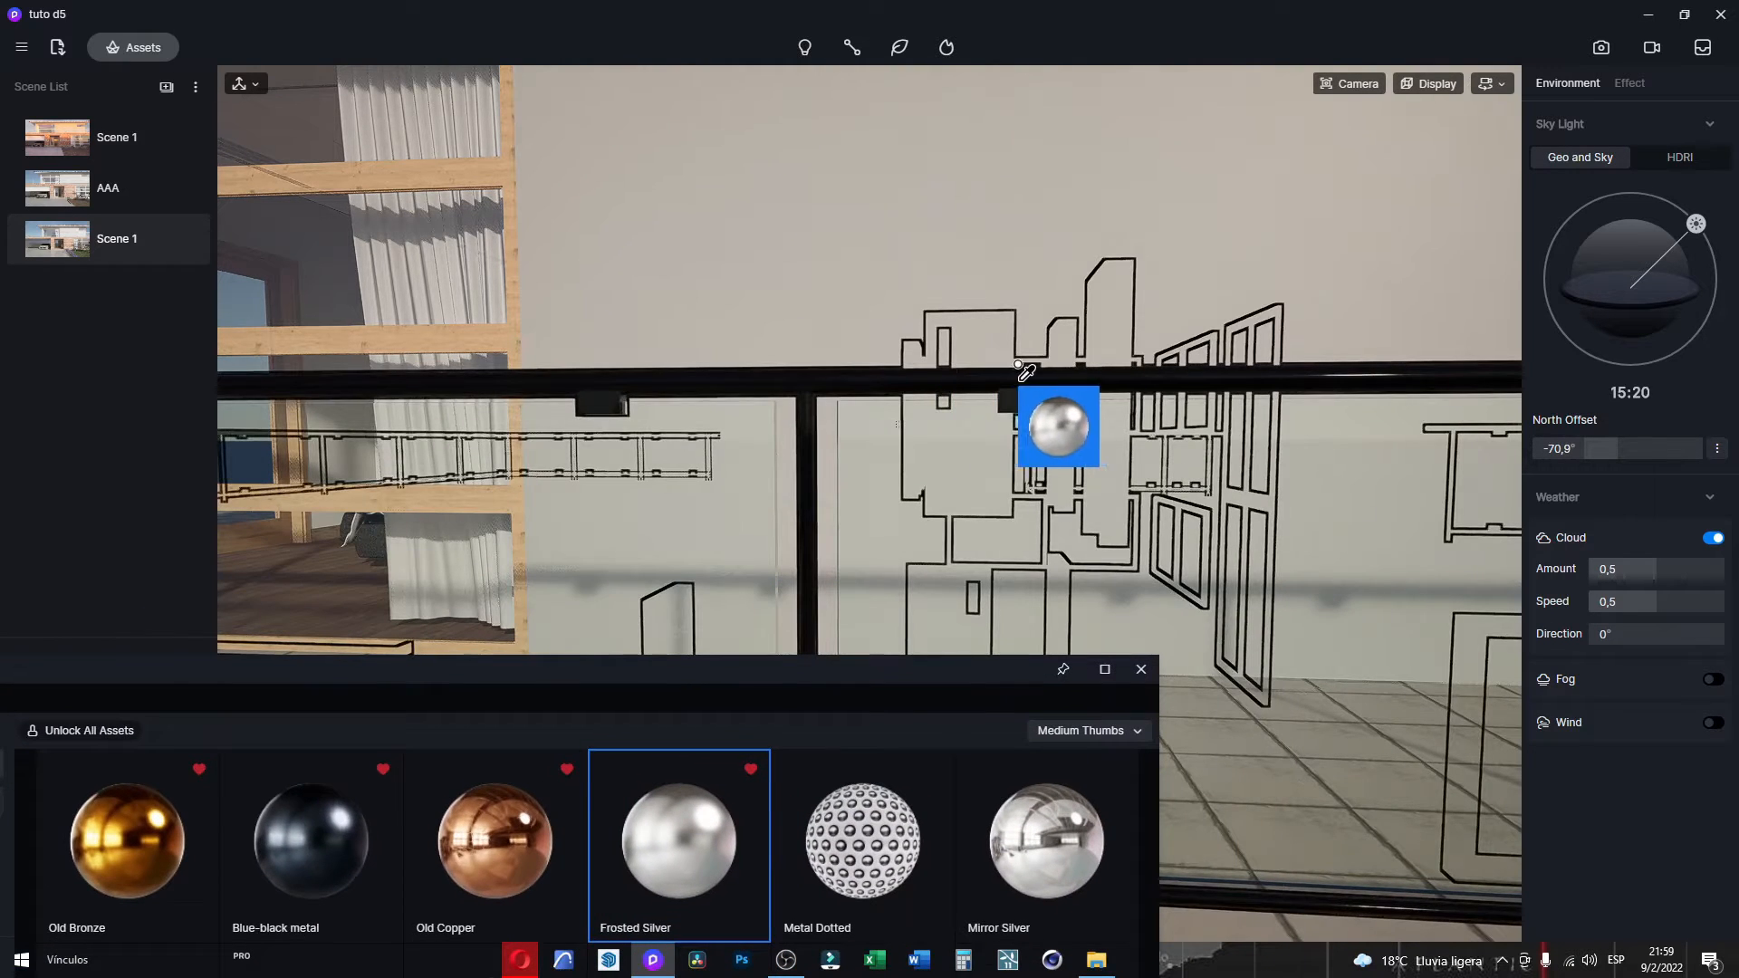
Apply the Frosted Silver material to the upper balcony's black railing and inspect its surface up close.
drag(1018, 365, 610, 384)
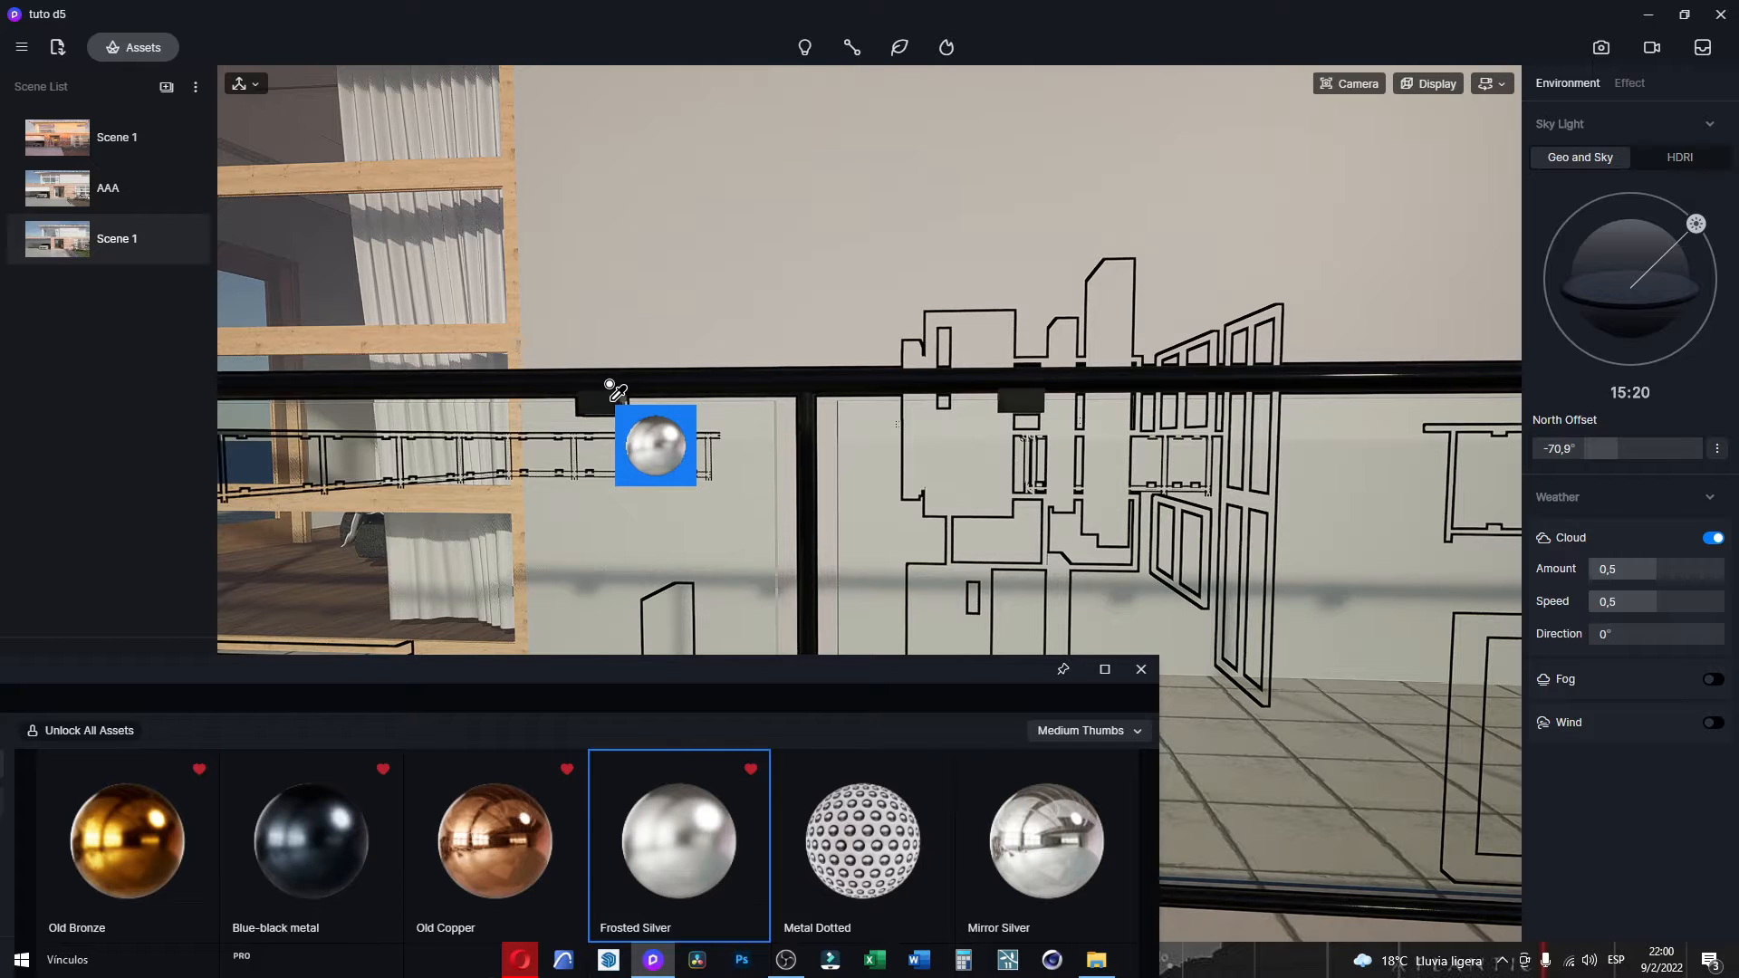
drag(610, 384, 606, 388)
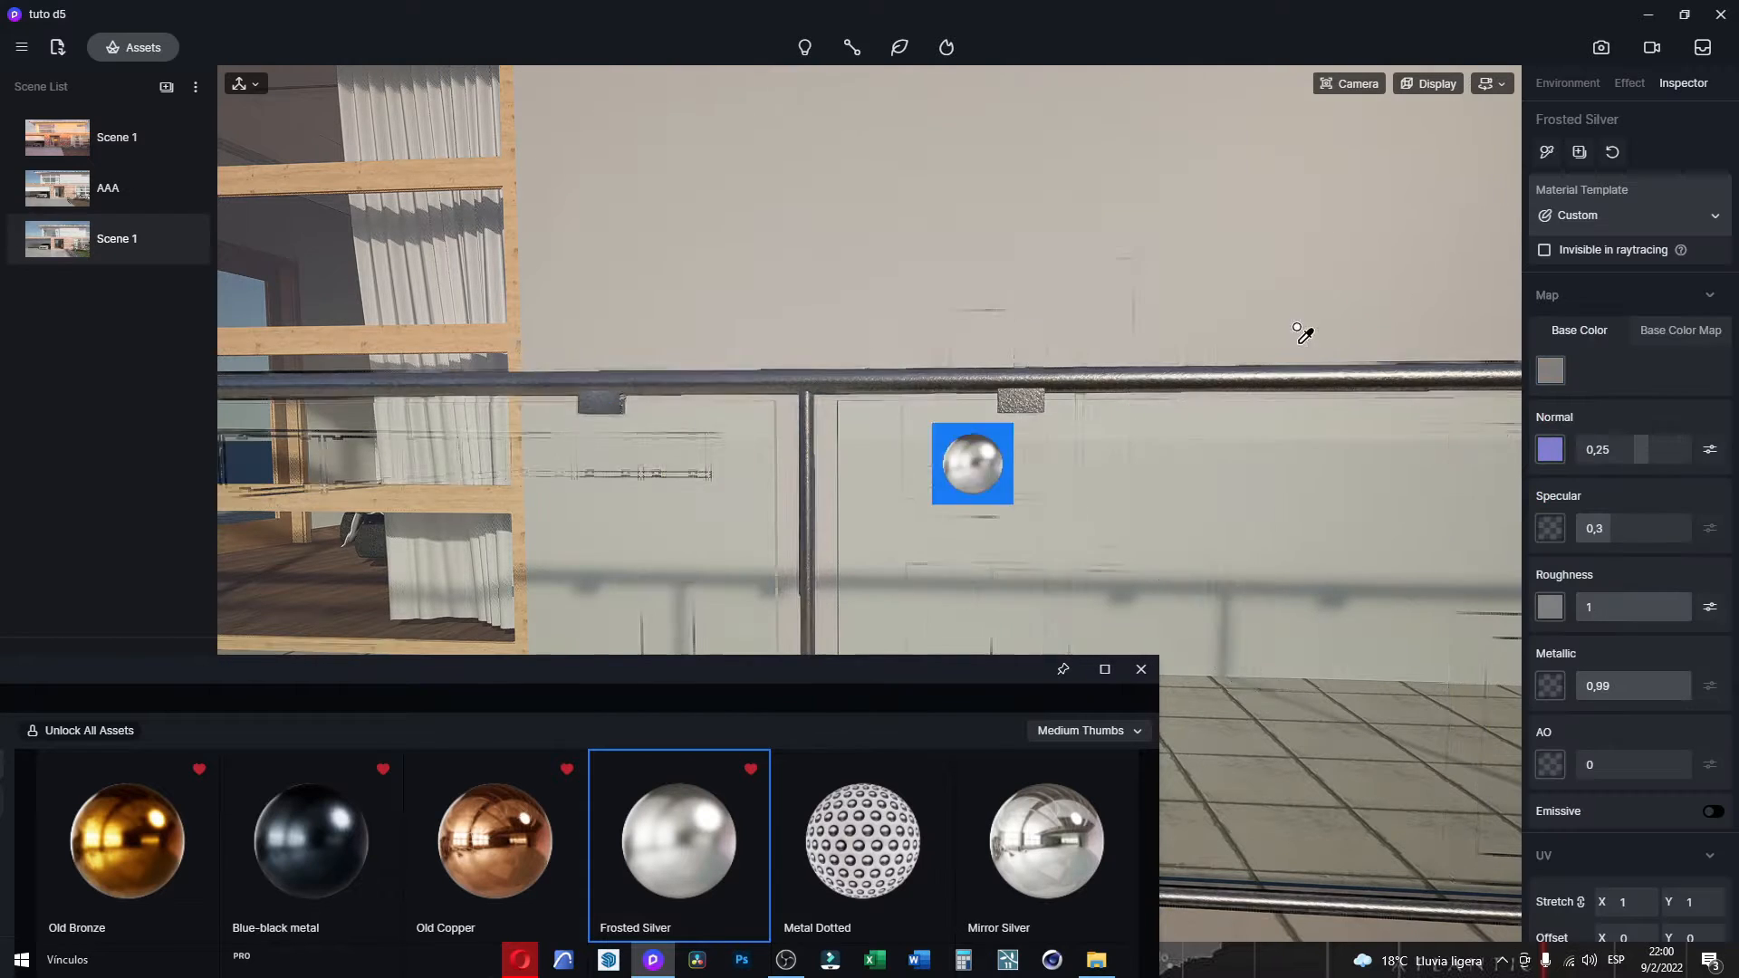
scroll(858, 338, down, 3)
scroll(1011, 497, up, 6)
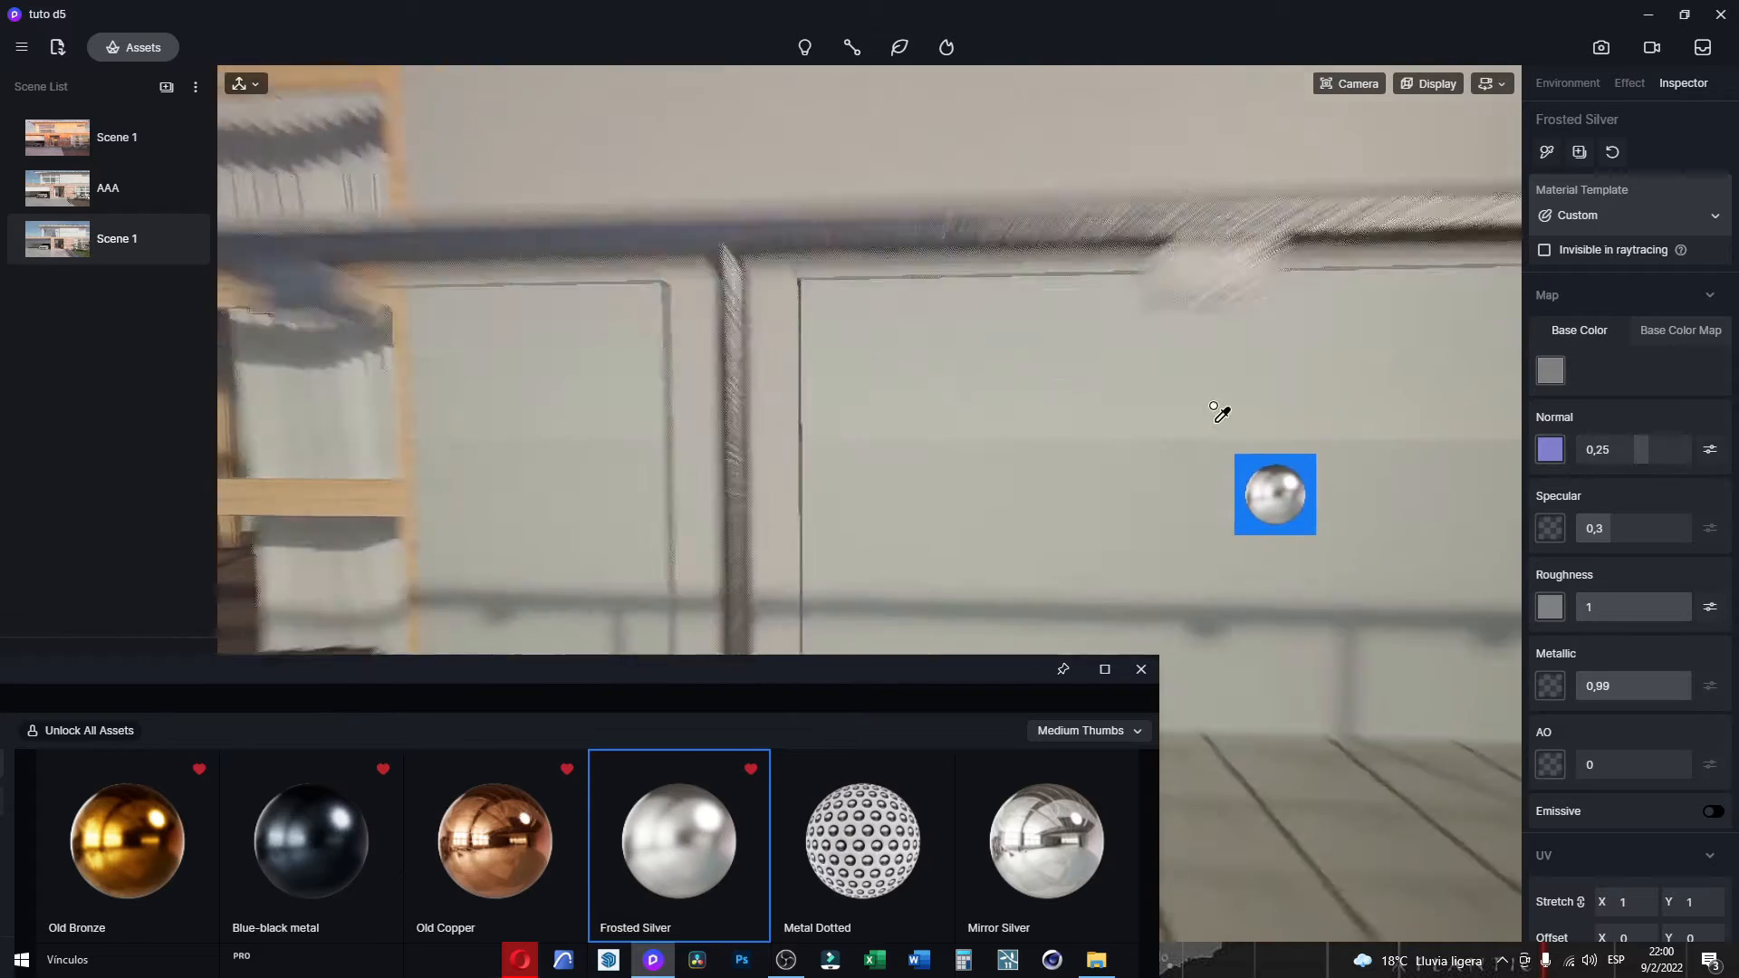
scroll(1218, 412, down, 4)
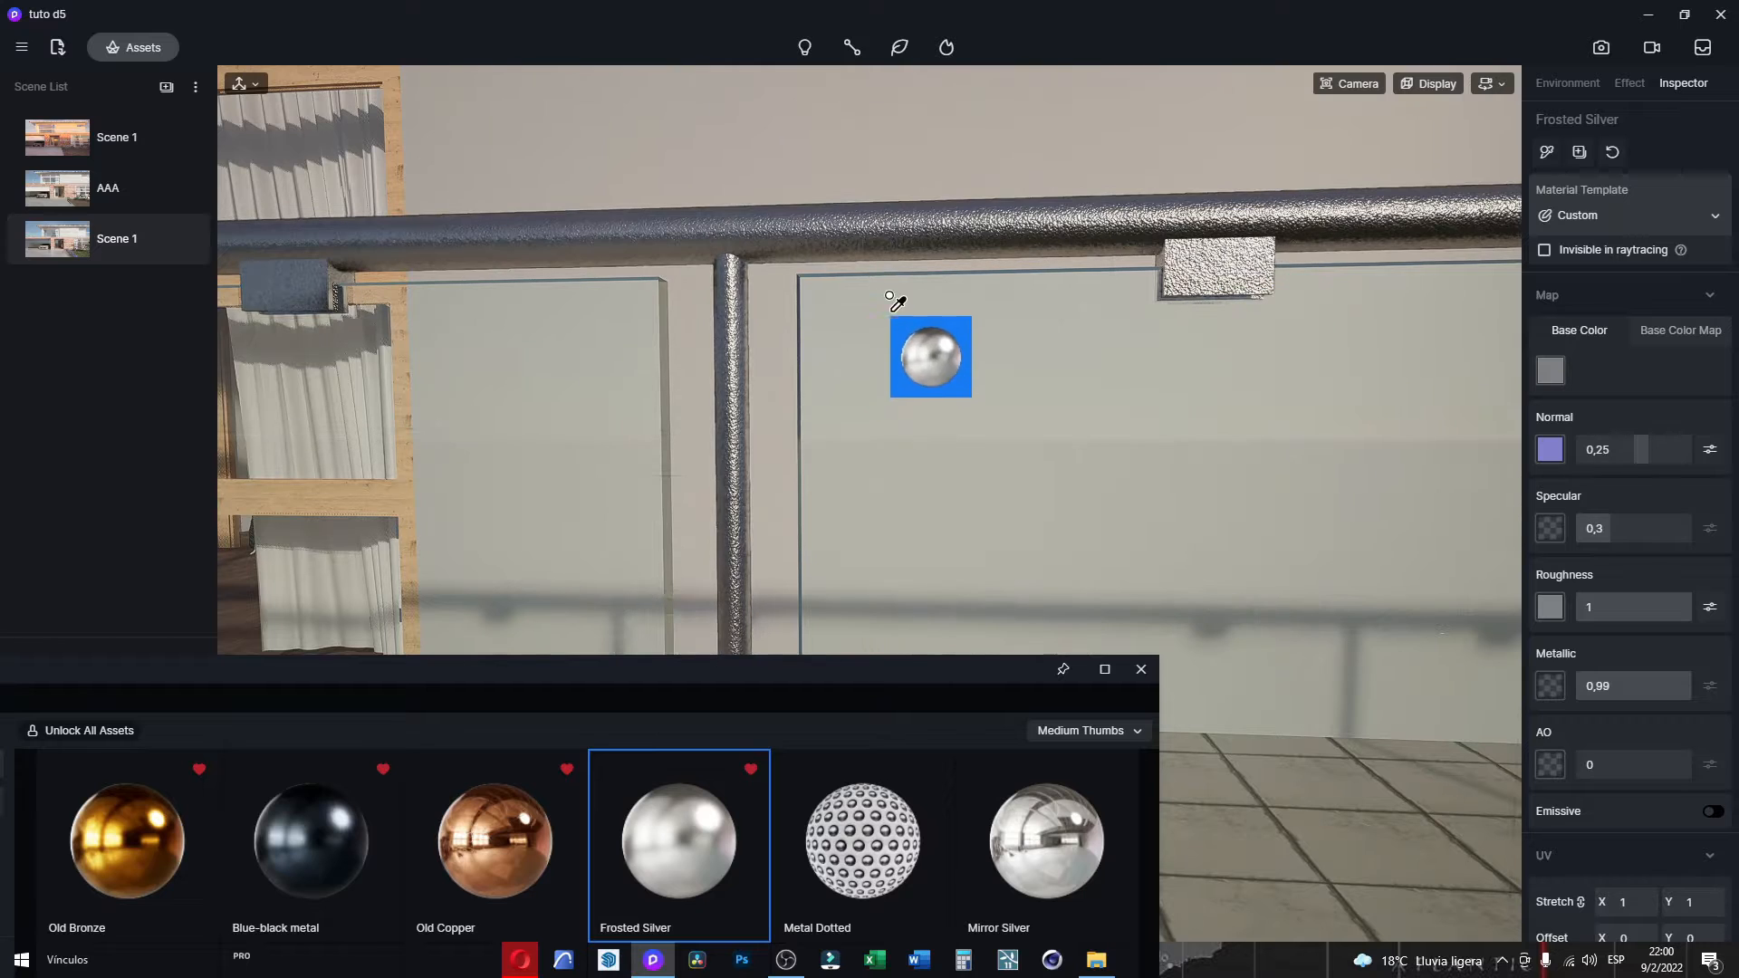
Select the railing's Frosted Silver material and enable Triplanar mapping for it.
drag(981, 288, 1268, 249)
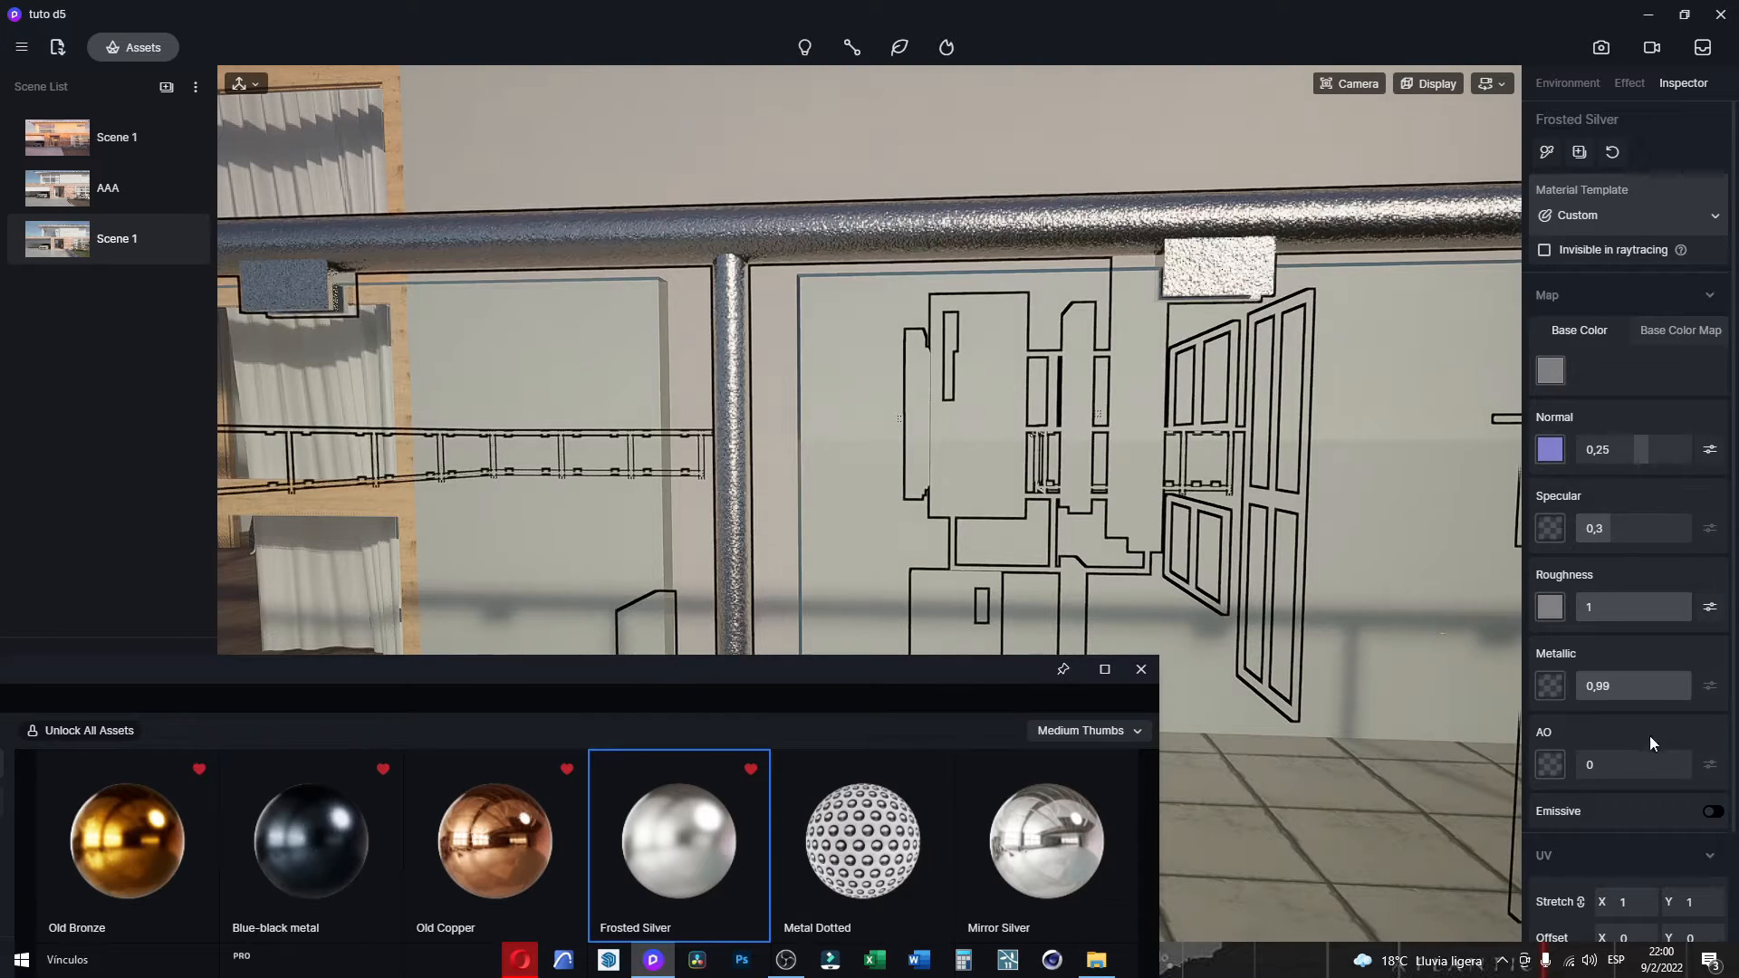
scroll(1655, 743, down, 3)
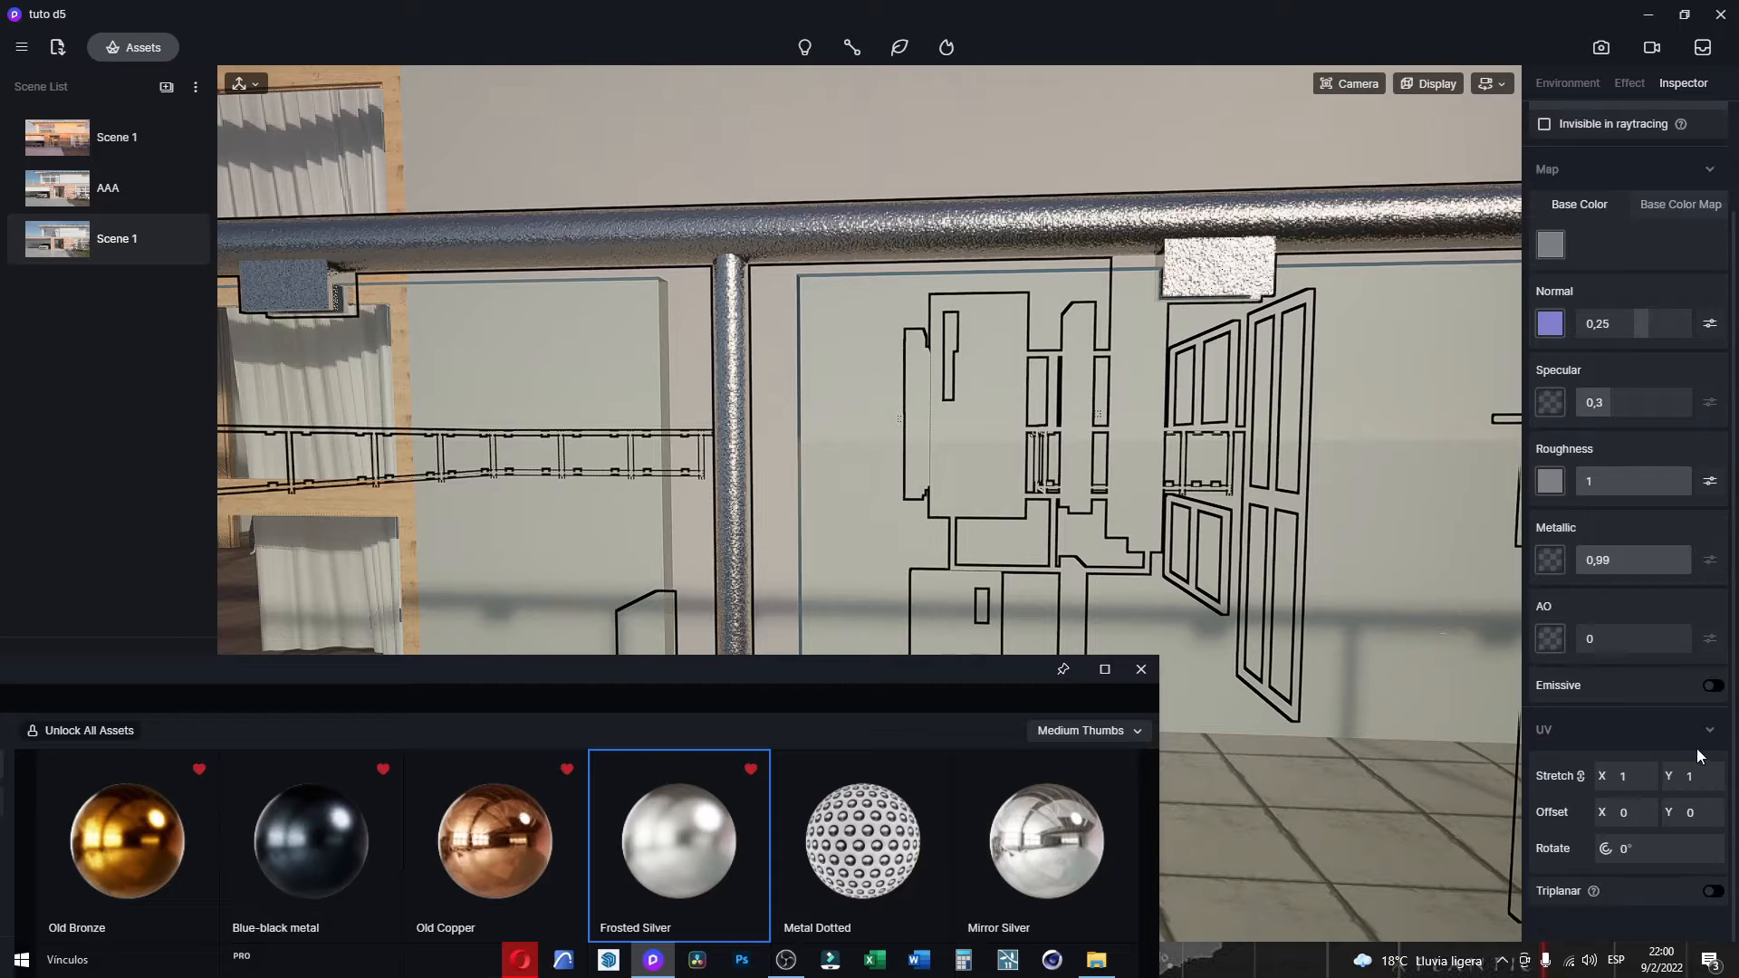
click(1713, 892)
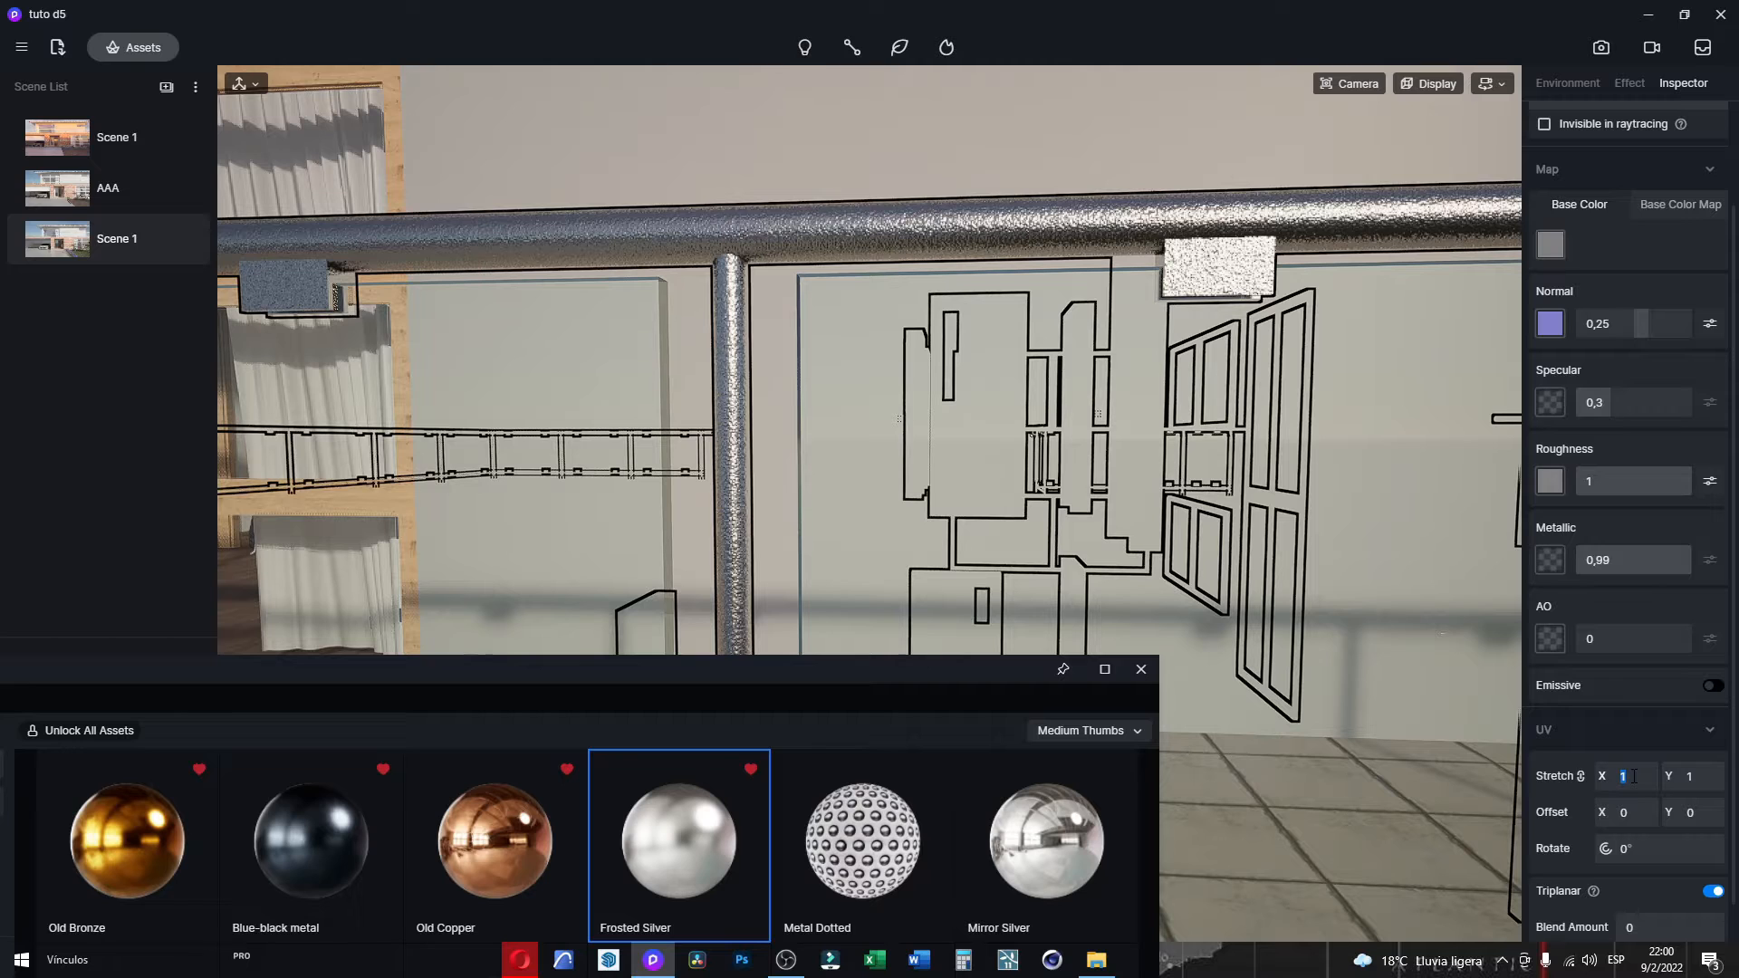
Try UV stretch values of 2 and 3 on the railing material and settle on 5 for X and Y.
key(Return)
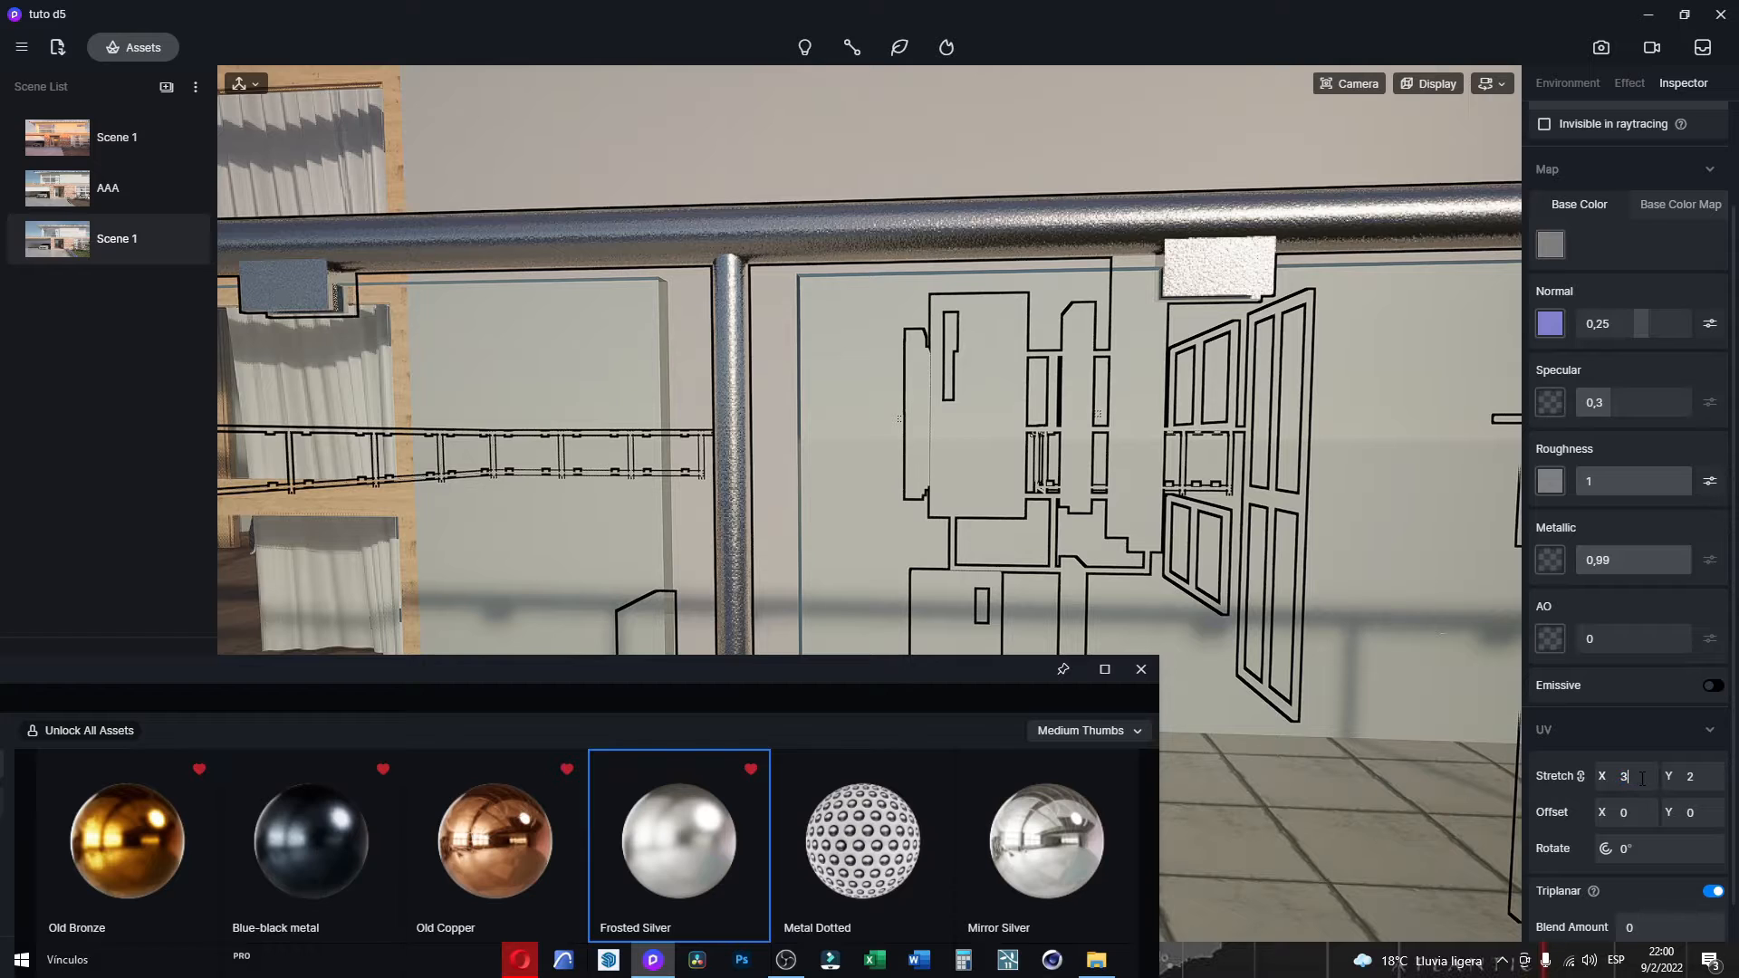
key(Return)
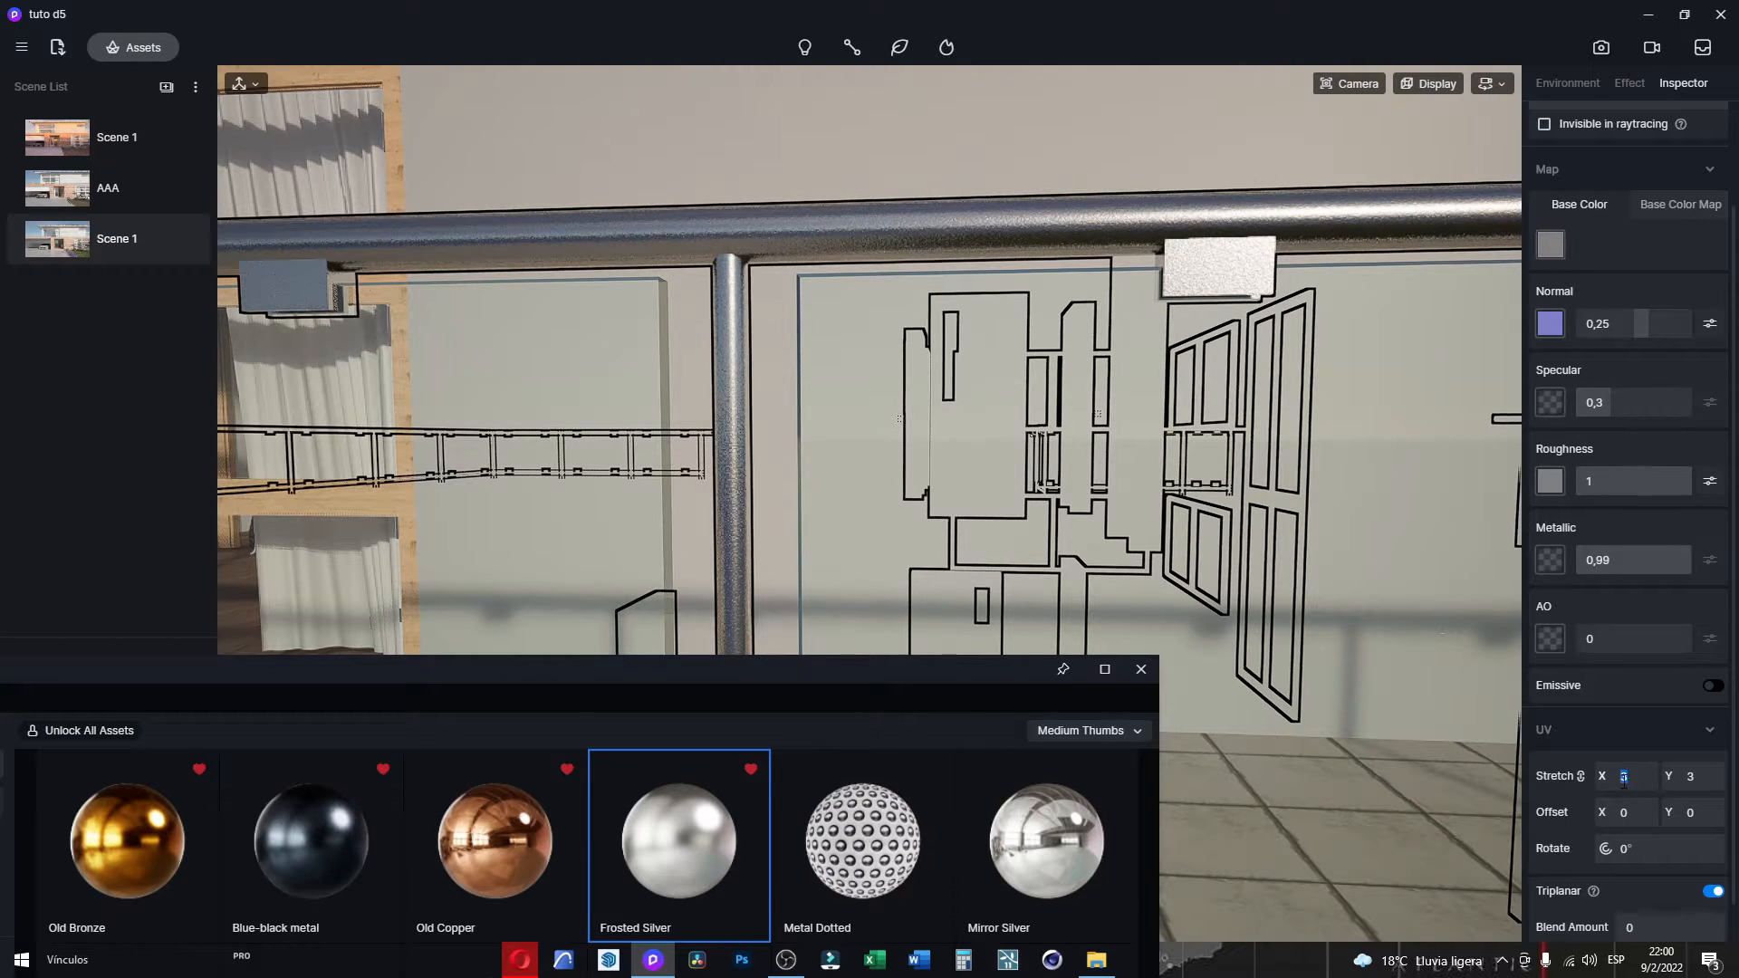
key(Return)
click(1634, 776)
key(Return)
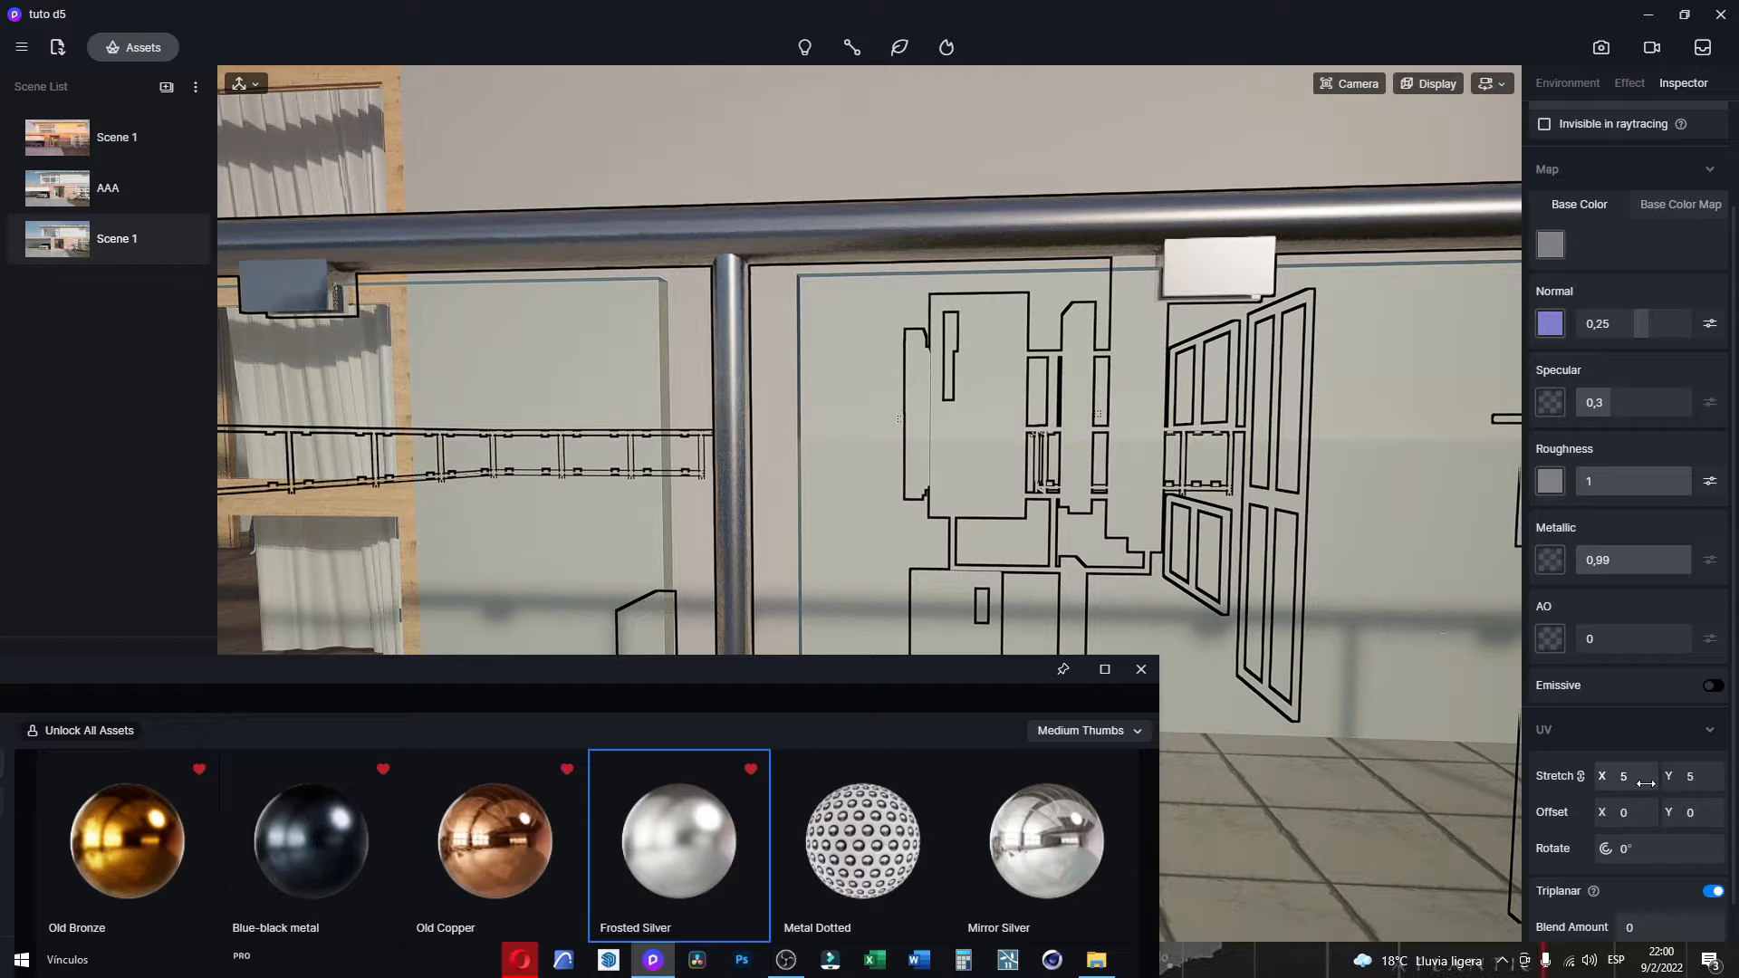
Set the railing material's Normal strength to 0,1.
scroll(842, 172, up, 3)
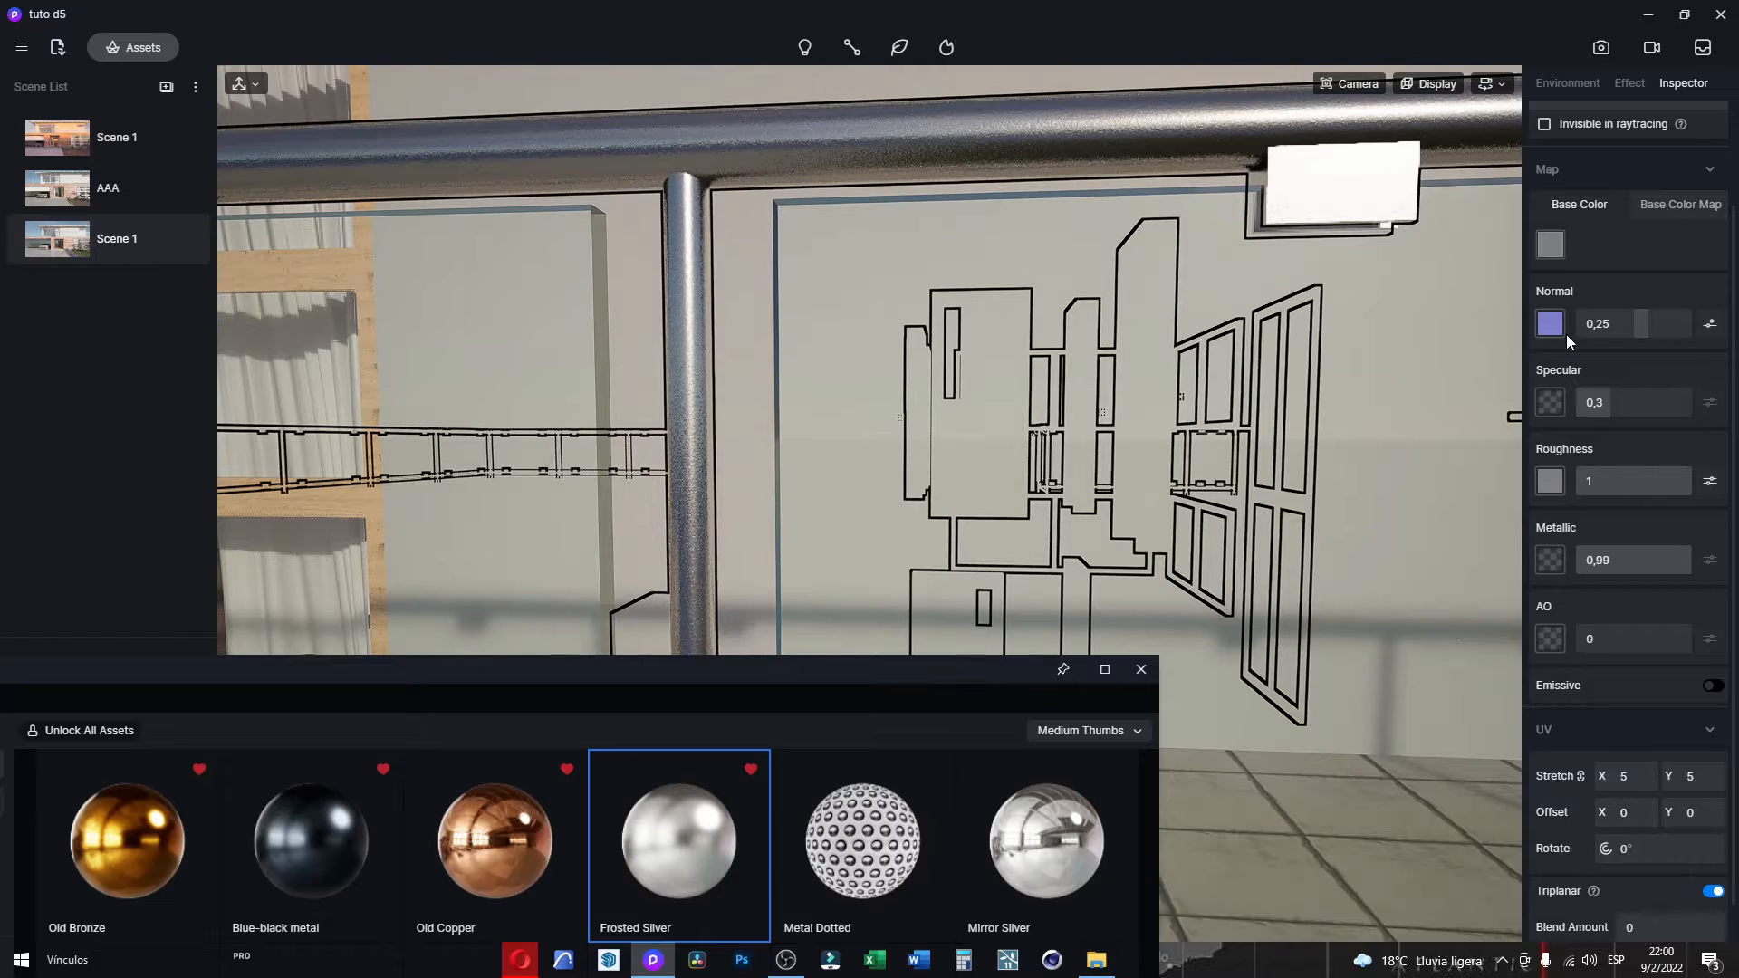
click(1598, 325)
text(,1)
key(Home)
text(0)
key(End)
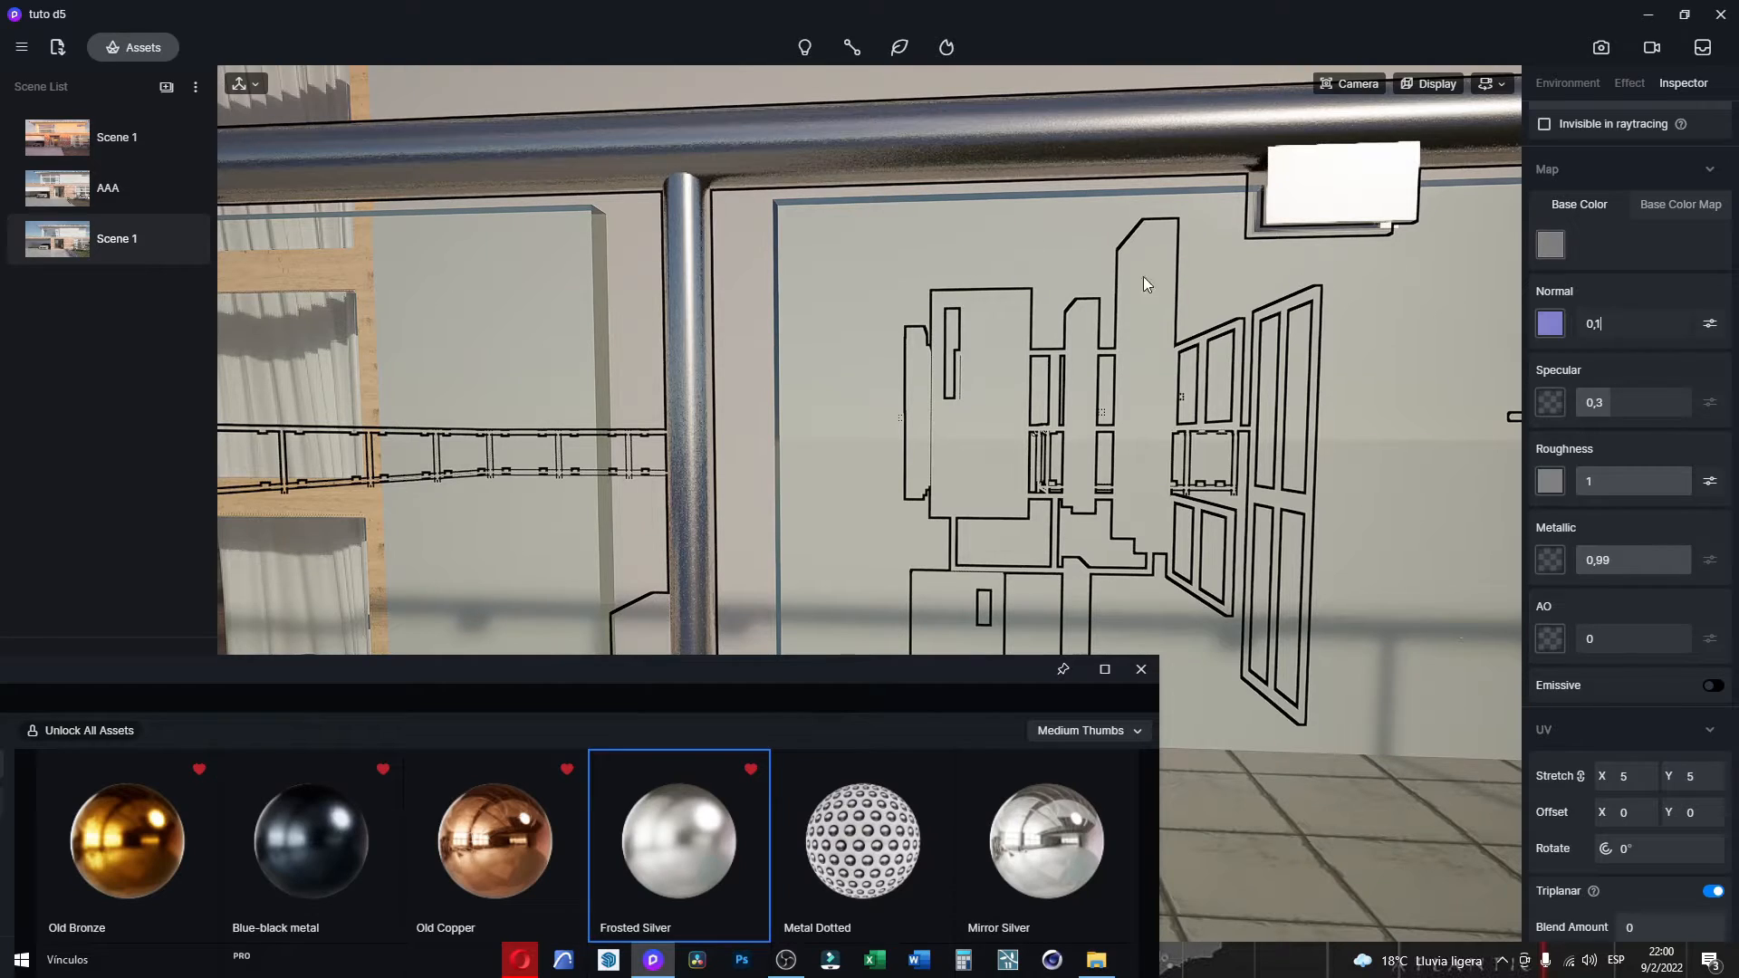
Bring the ground-floor window into close view and select its wooden frame material.
scroll(940, 254, down, 5)
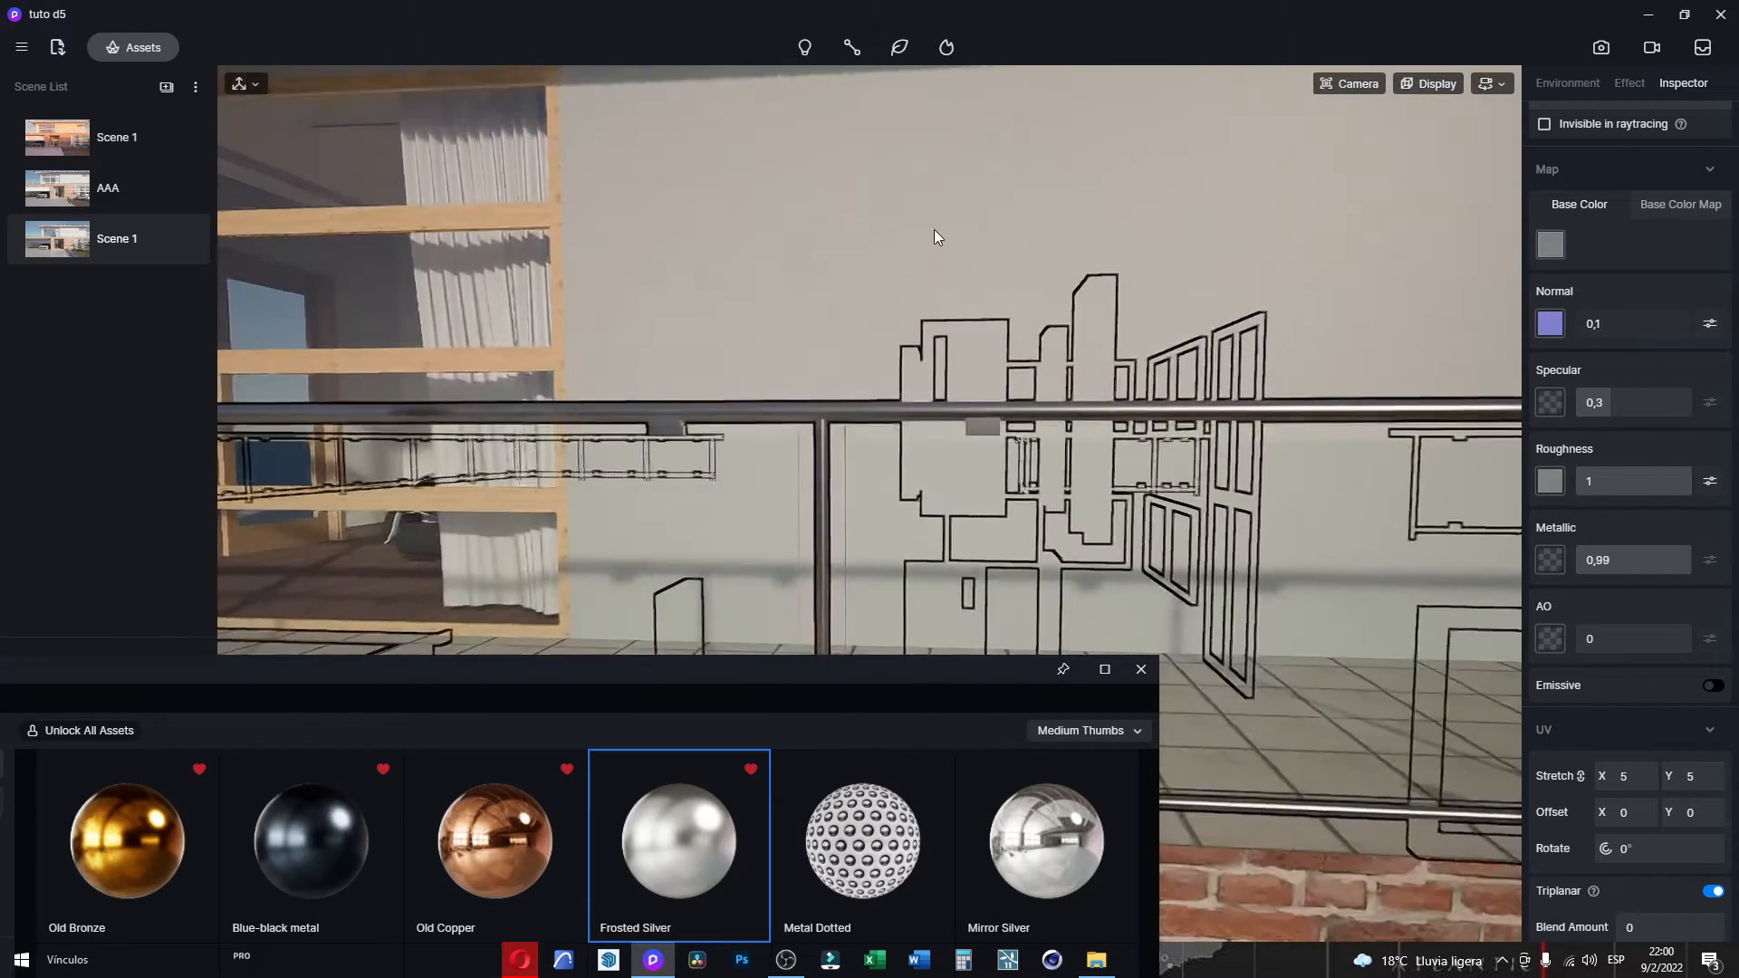
right_drag(934, 237, 828, 672)
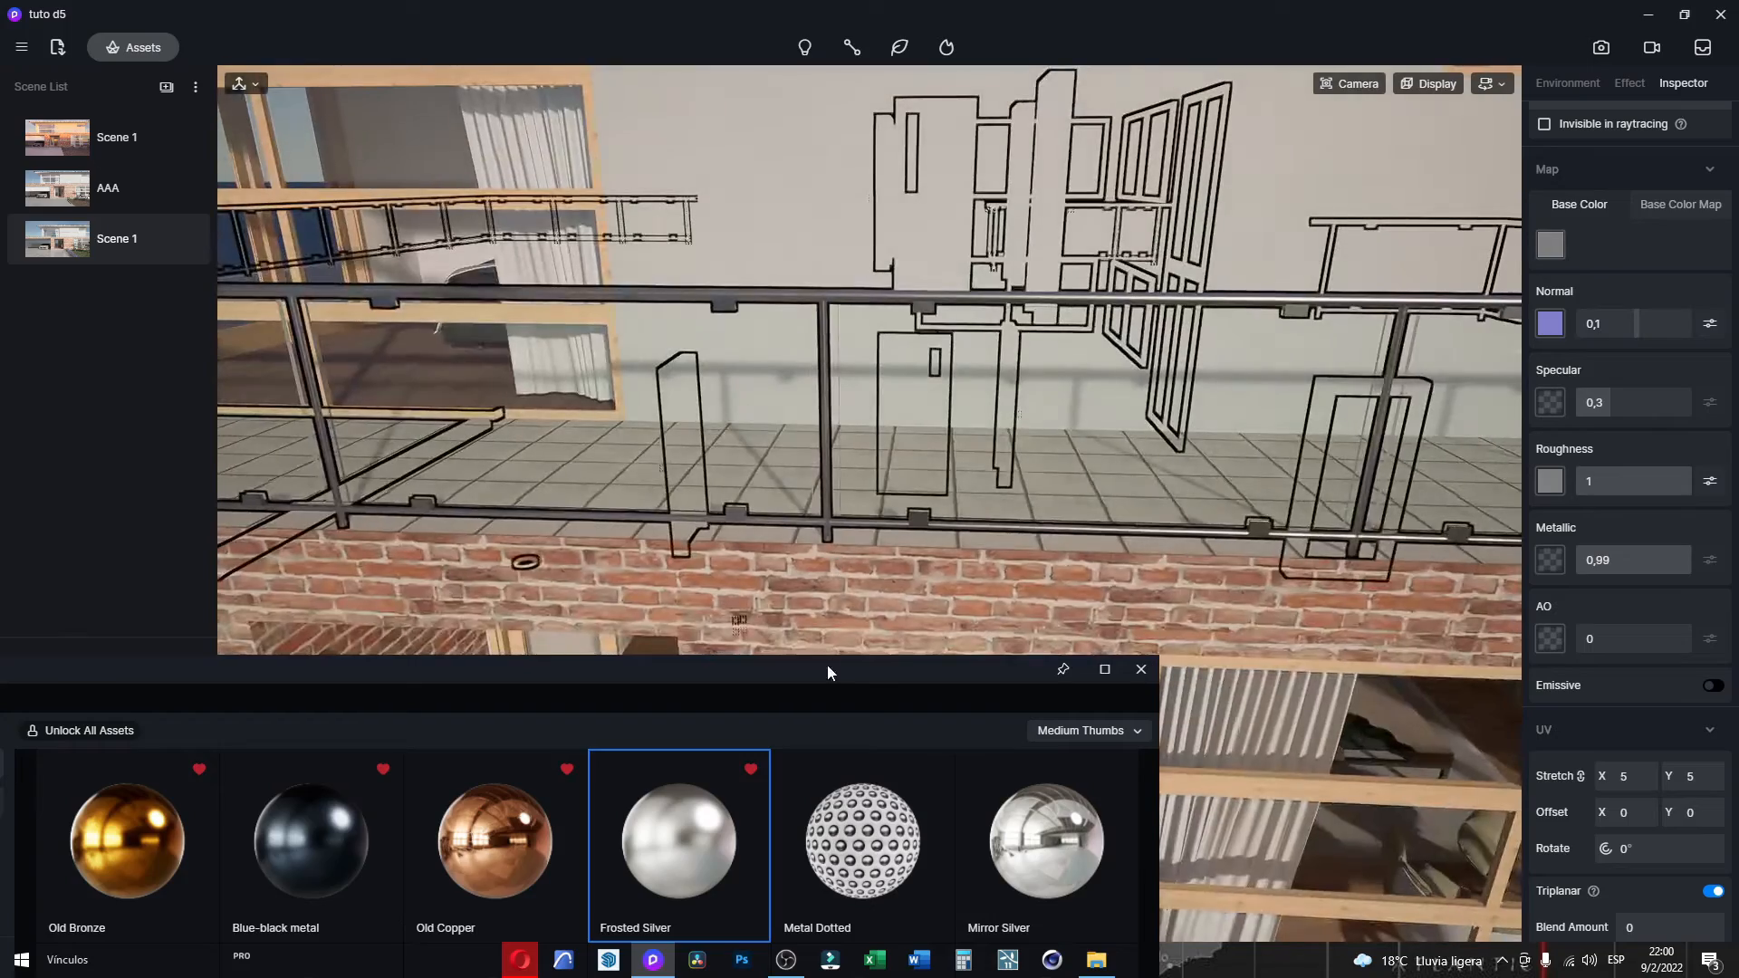
drag(828, 667, 1002, 717)
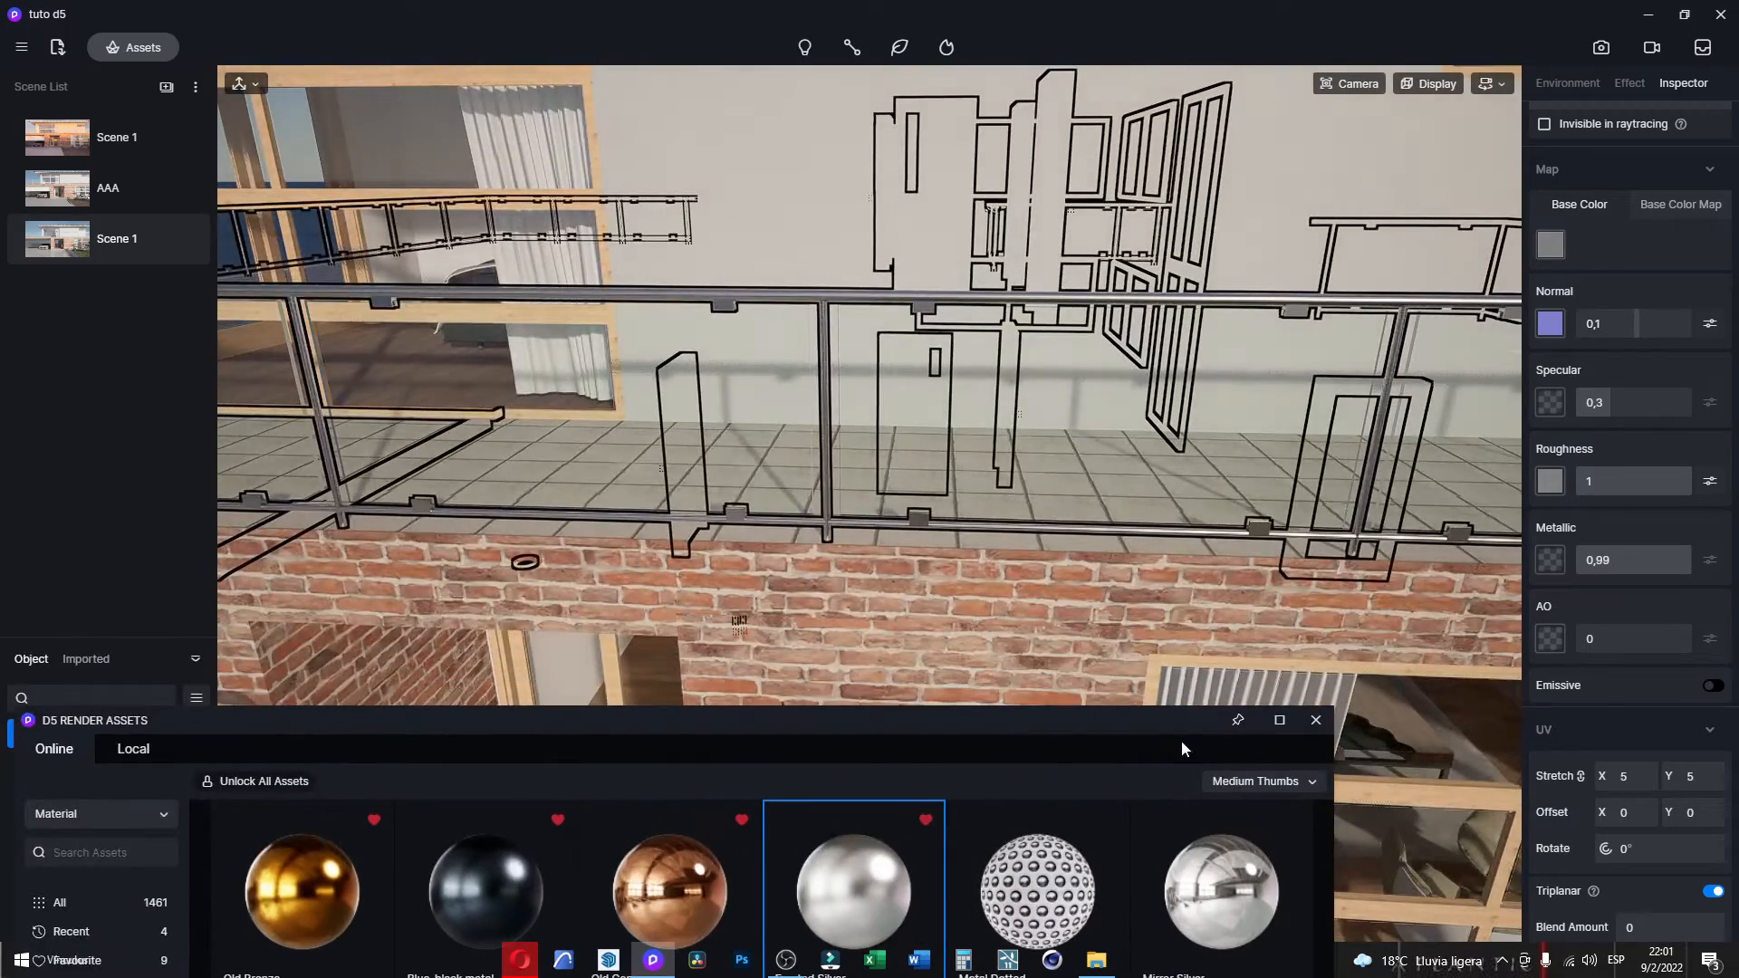
right_drag(1003, 622, 808, 612)
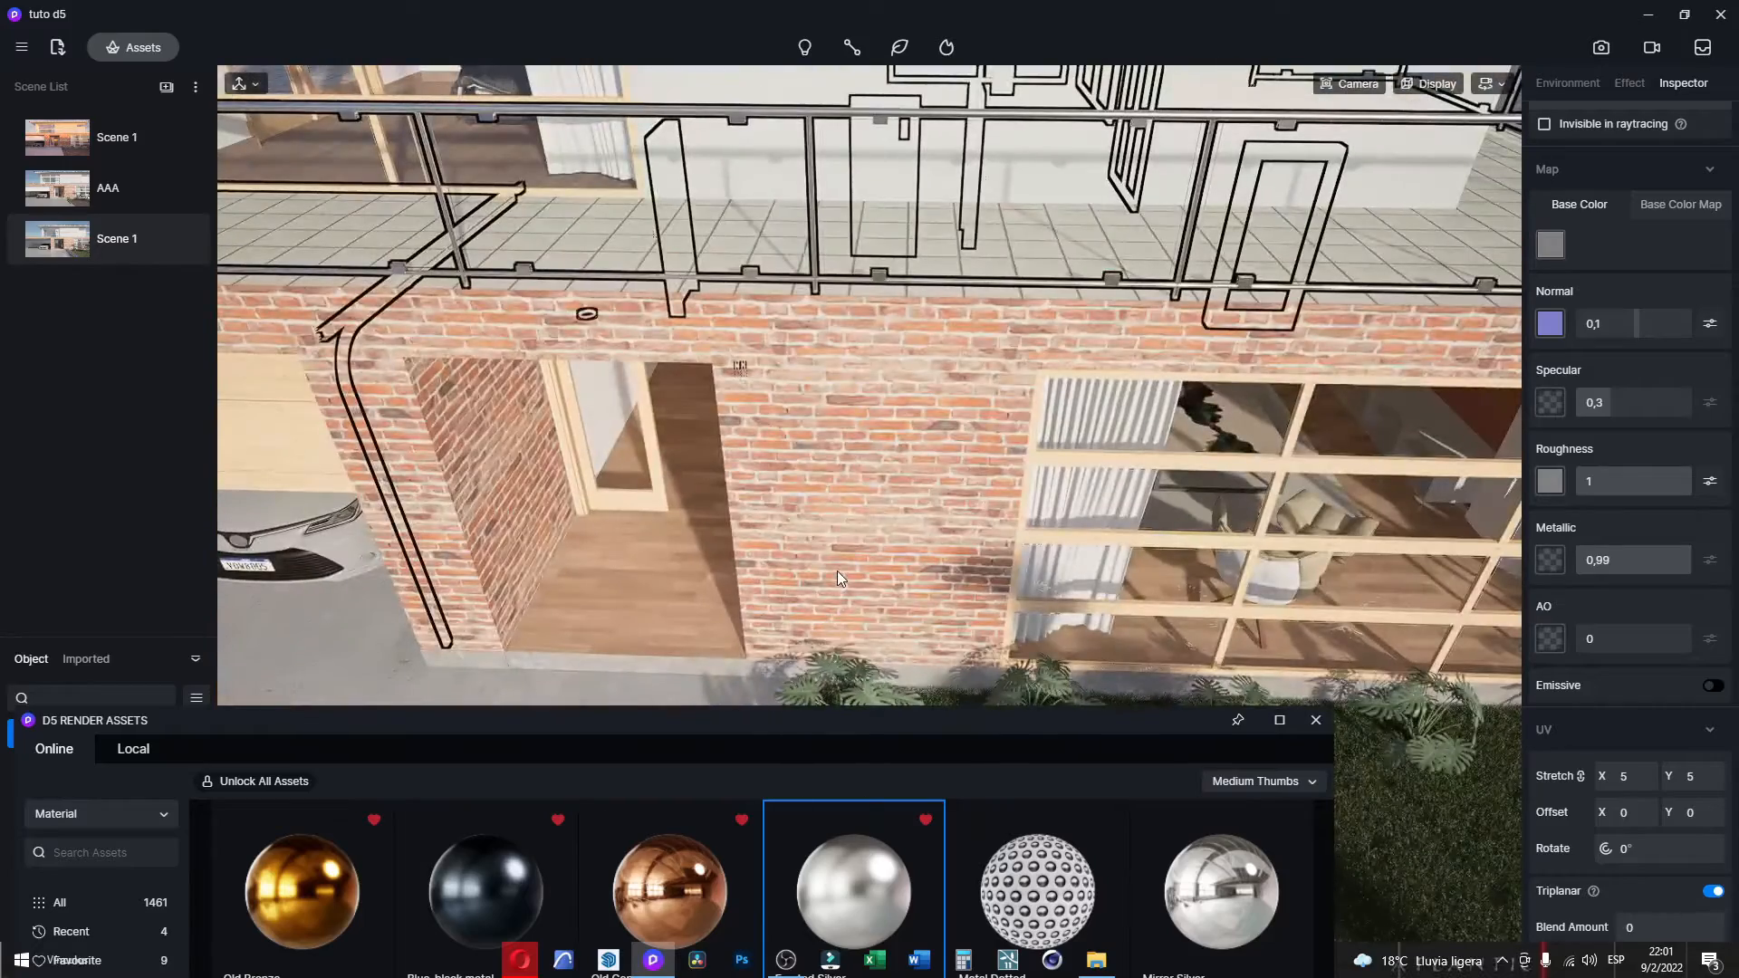
right_drag(1132, 489, 845, 449)
scroll(845, 448, up, 3)
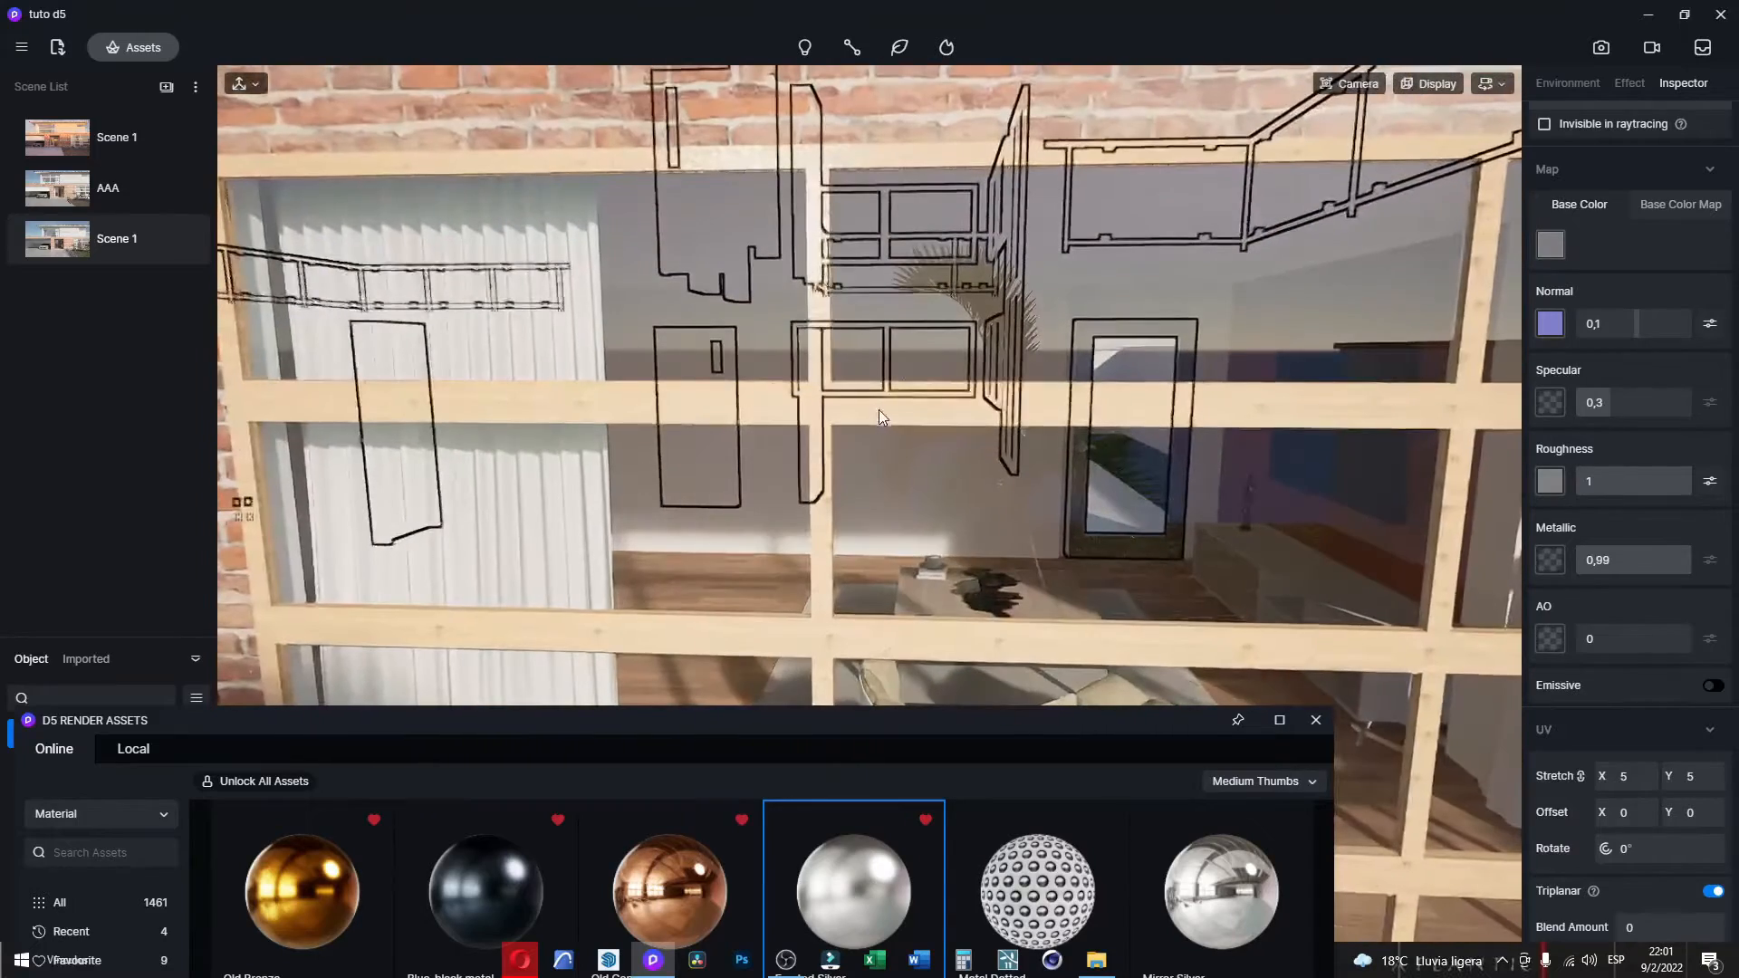
click(1110, 395)
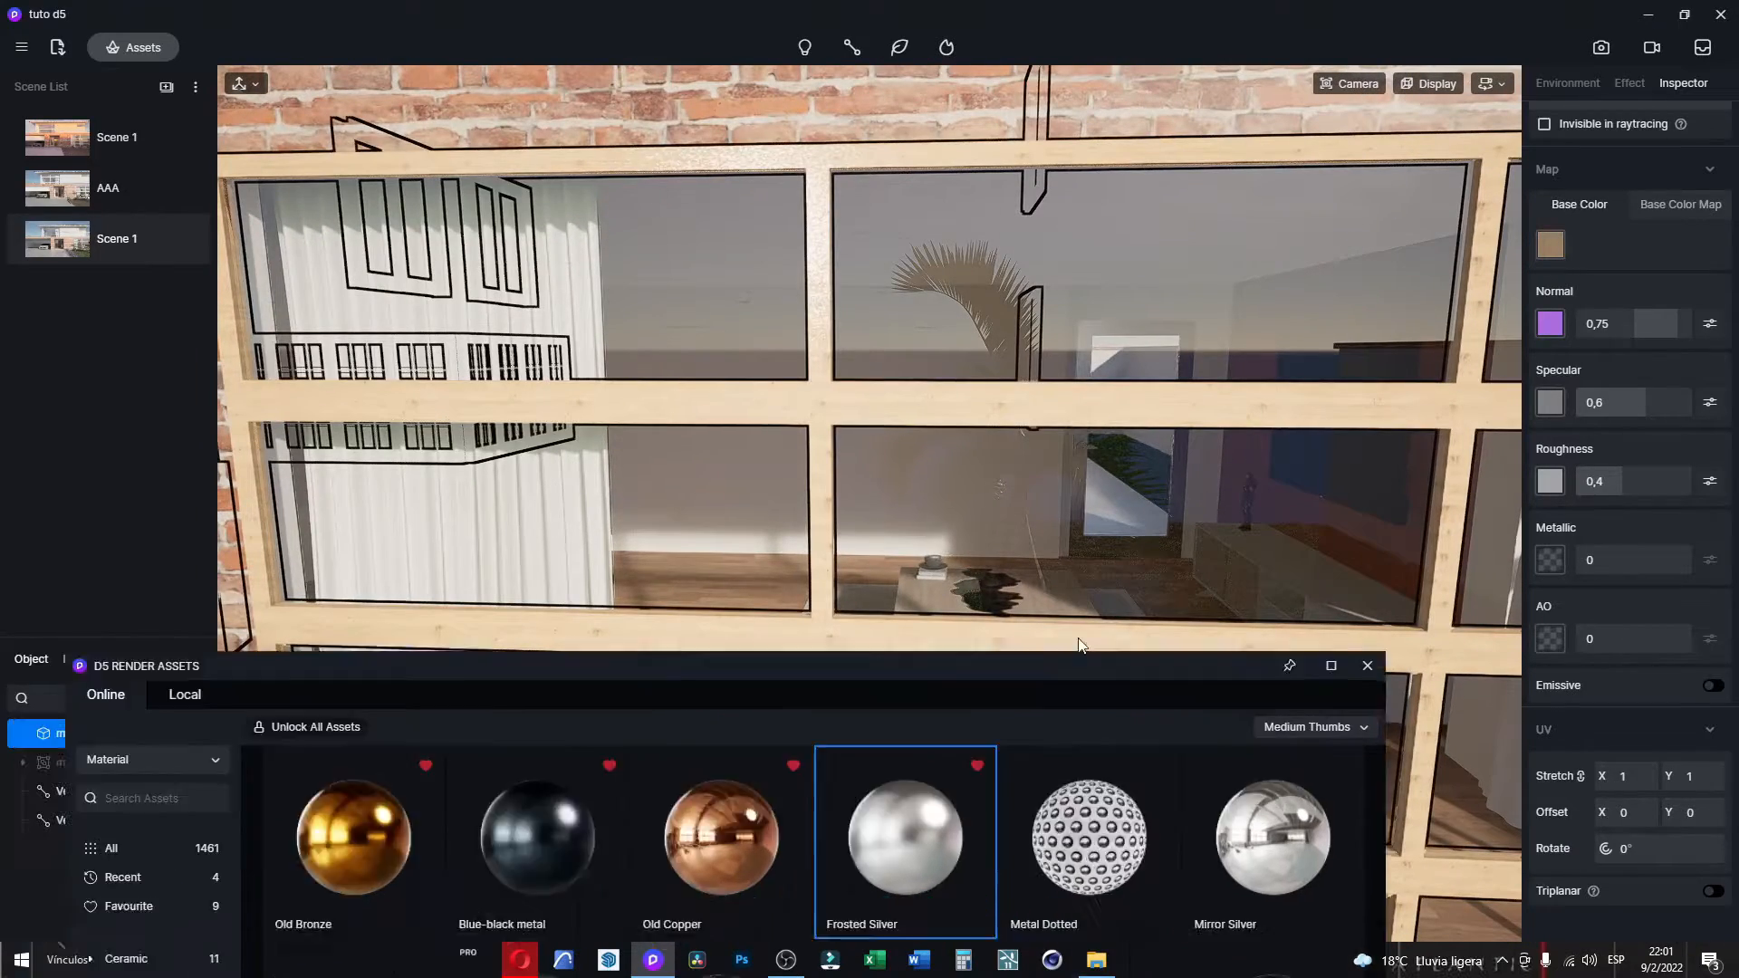
Apply Ordinary Light Plastic from the Plastic materials to the ground-floor window's frame.
drag(994, 724, 1303, 217)
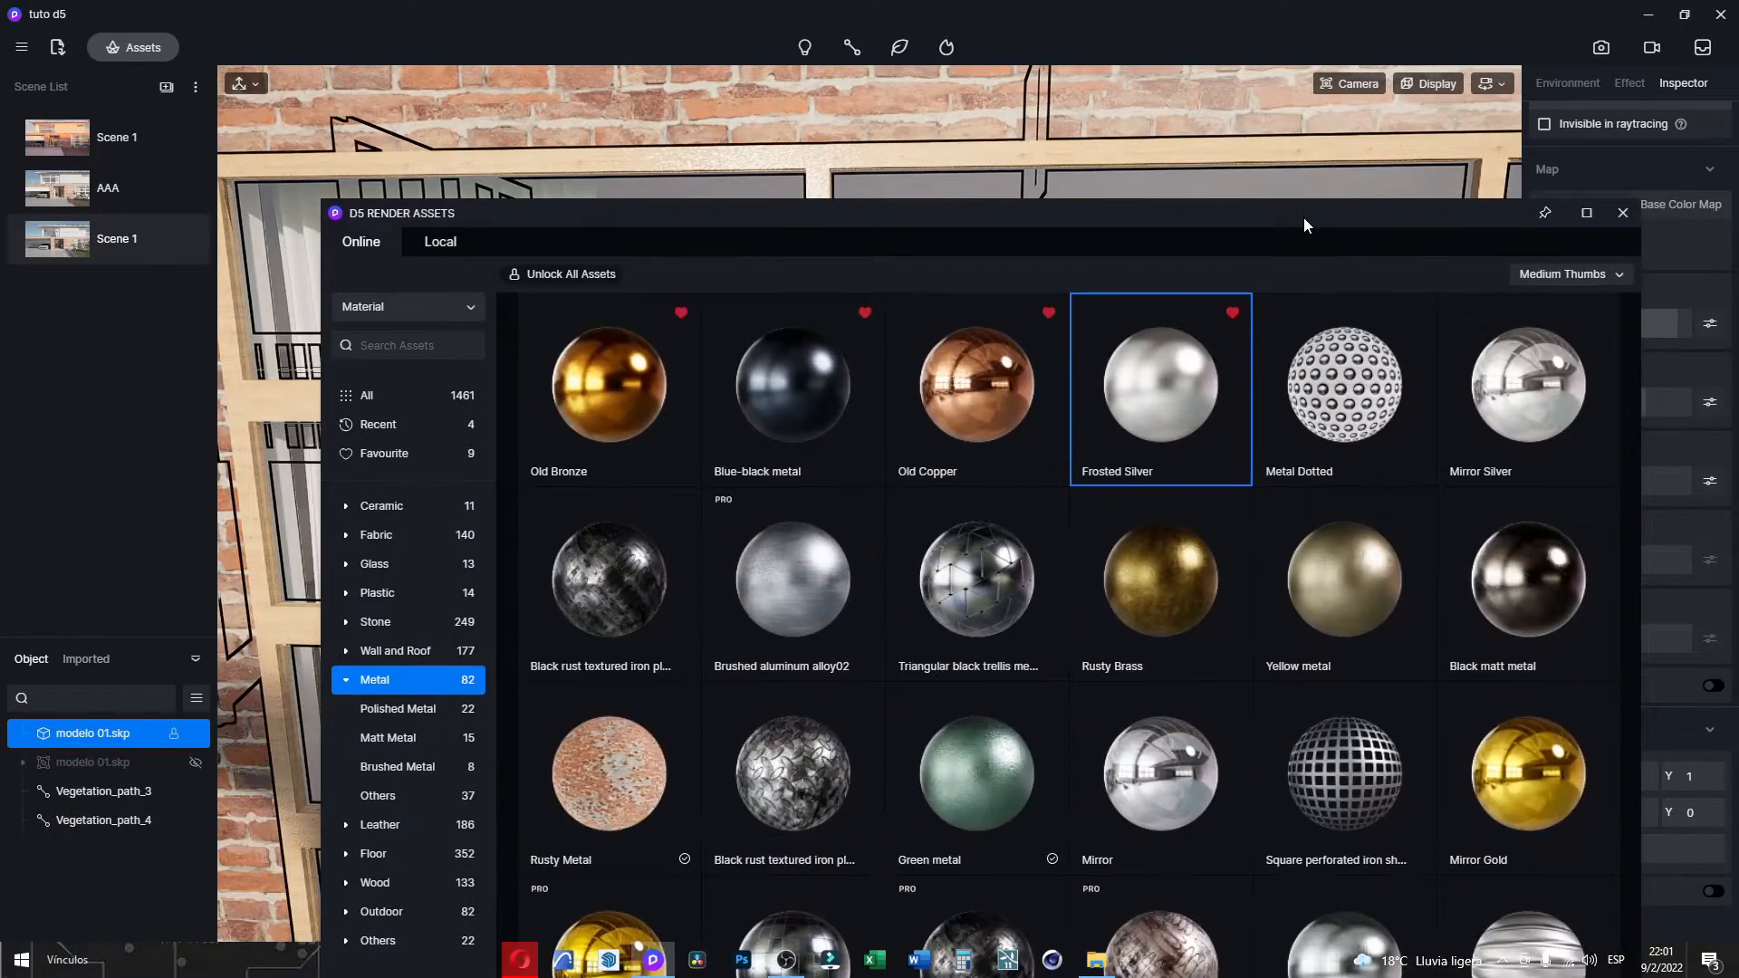
click(375, 592)
click(786, 412)
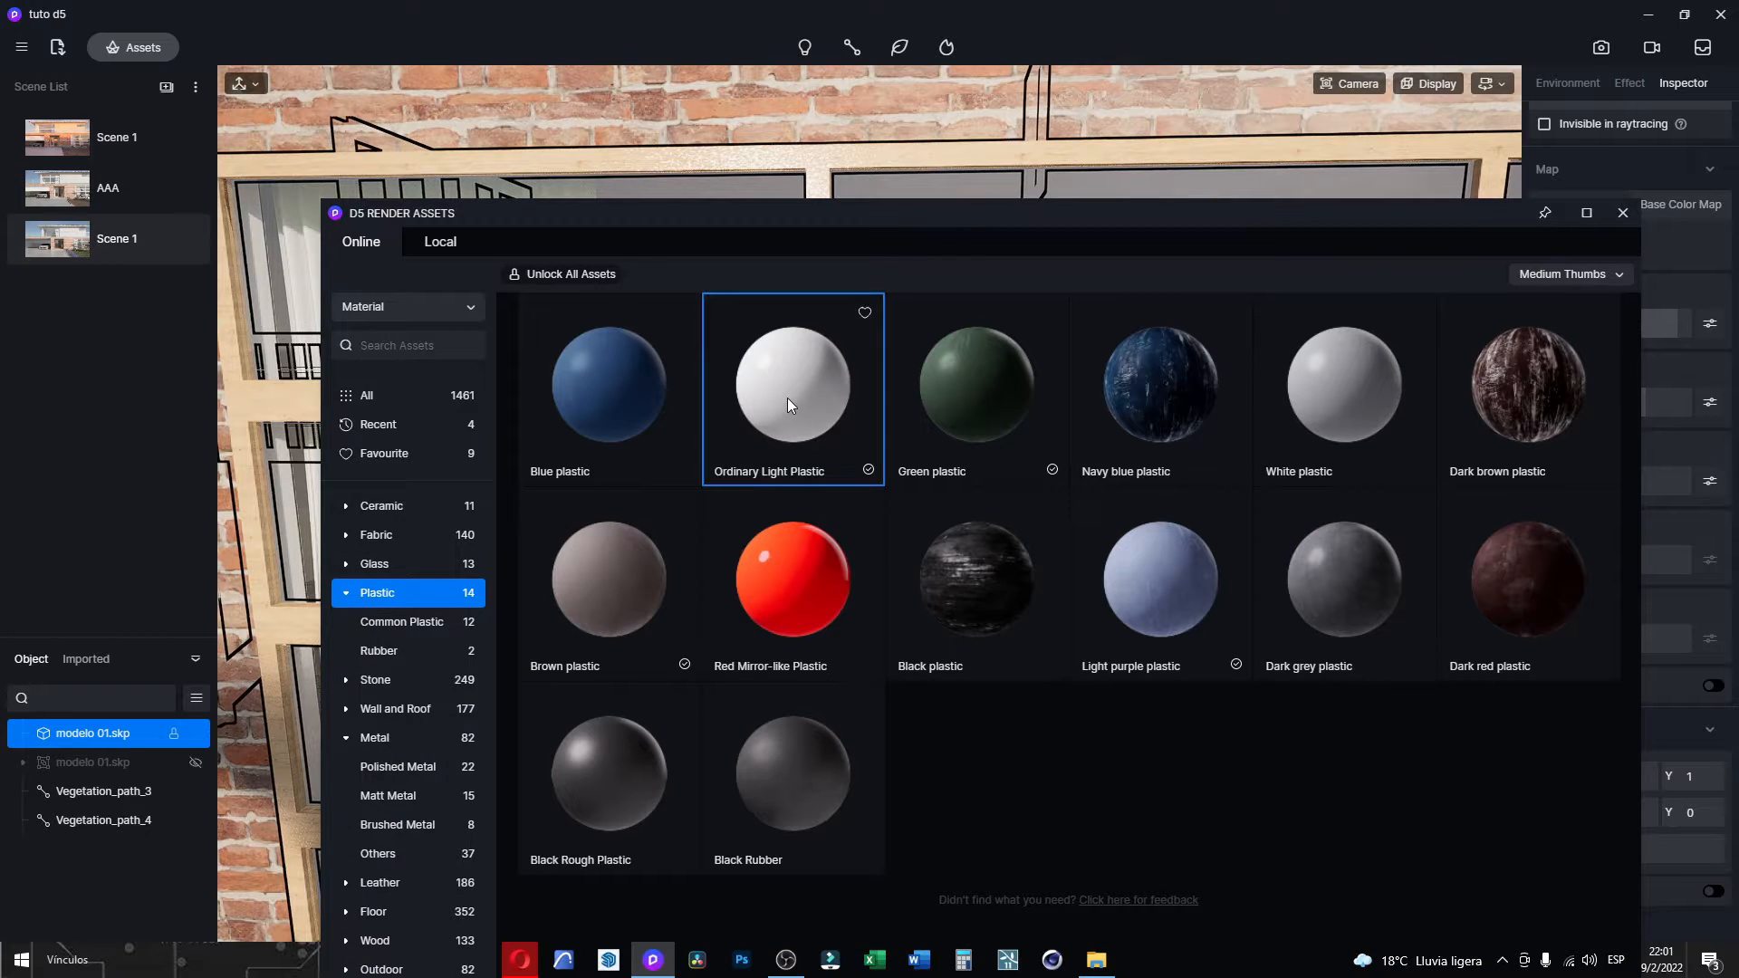
drag(899, 213, 1398, 247)
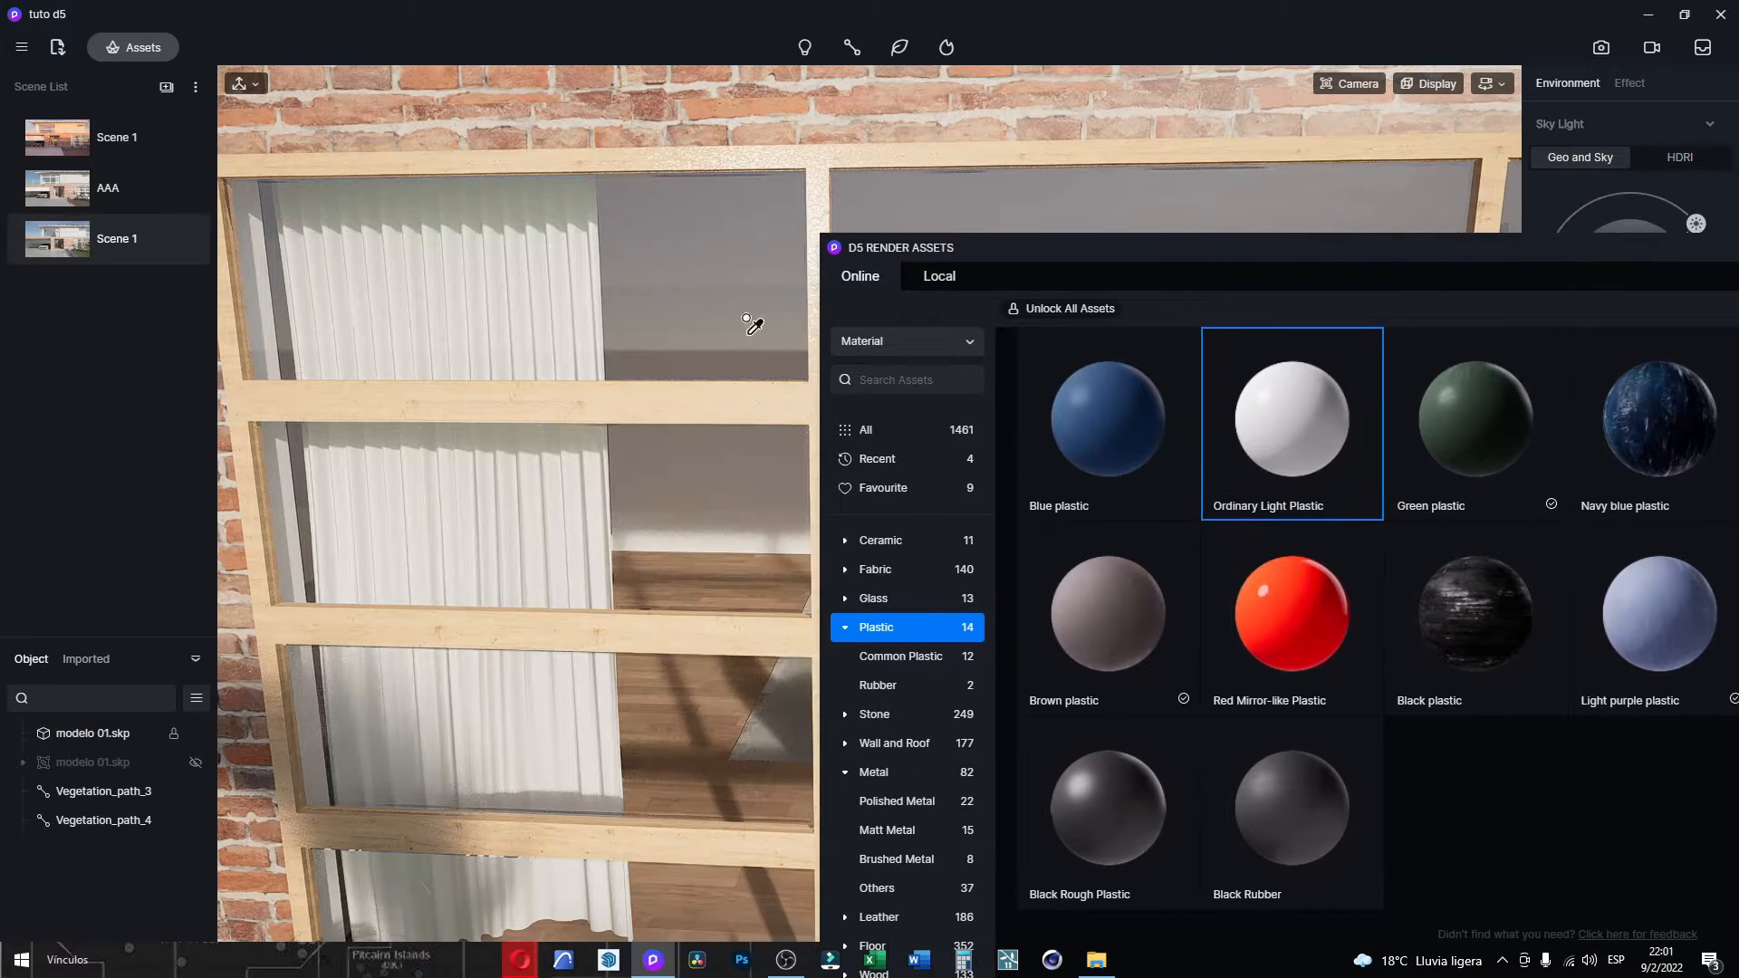
click(646, 390)
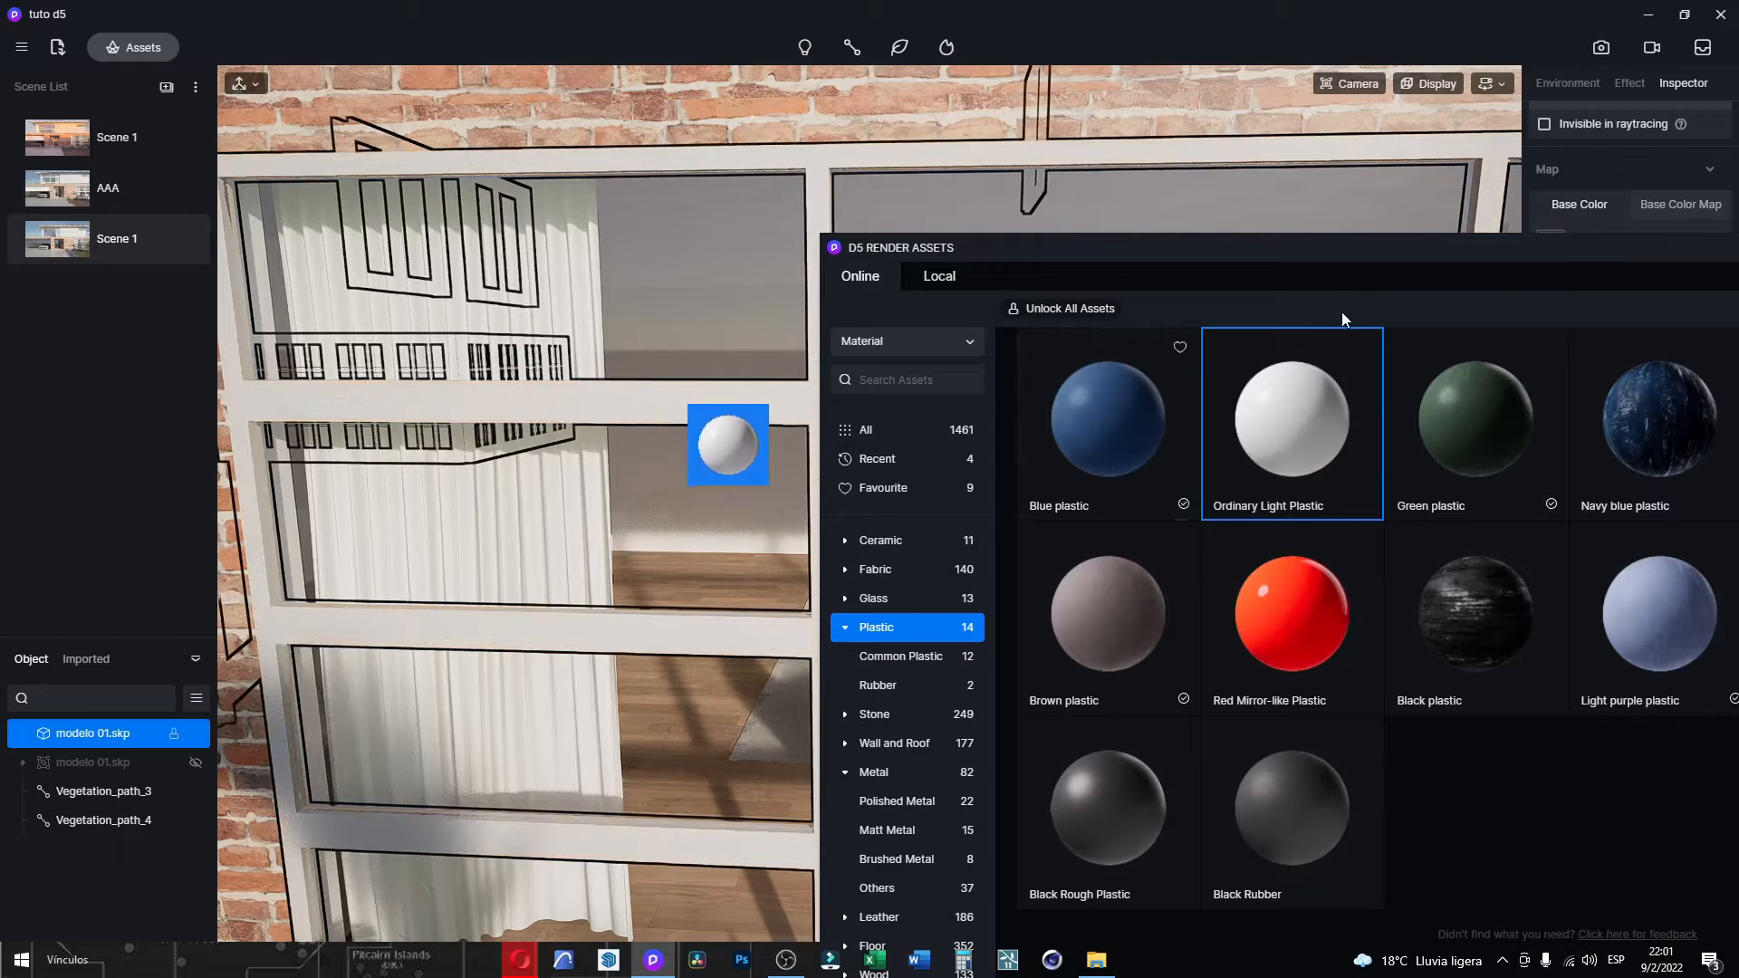
Stop applying the plastic material, reselect the window frame to show its settings, and close the asset library.
drag(1377, 251, 395, 554)
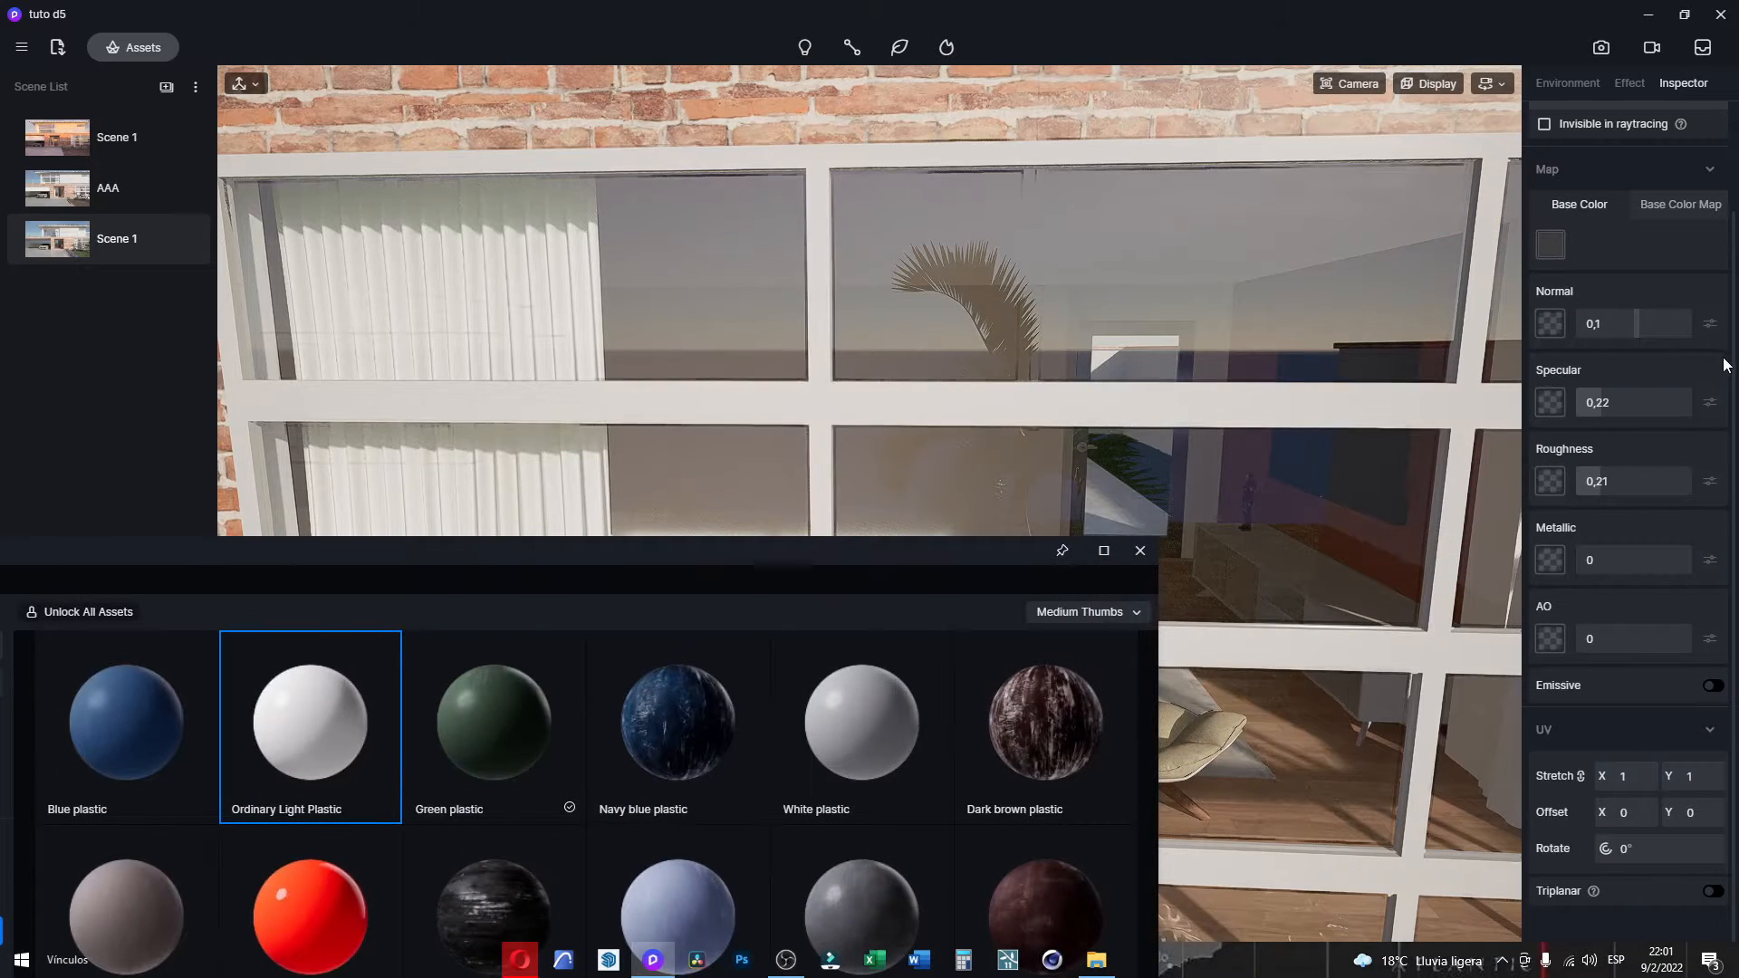
scroll(1653, 285, up, 2)
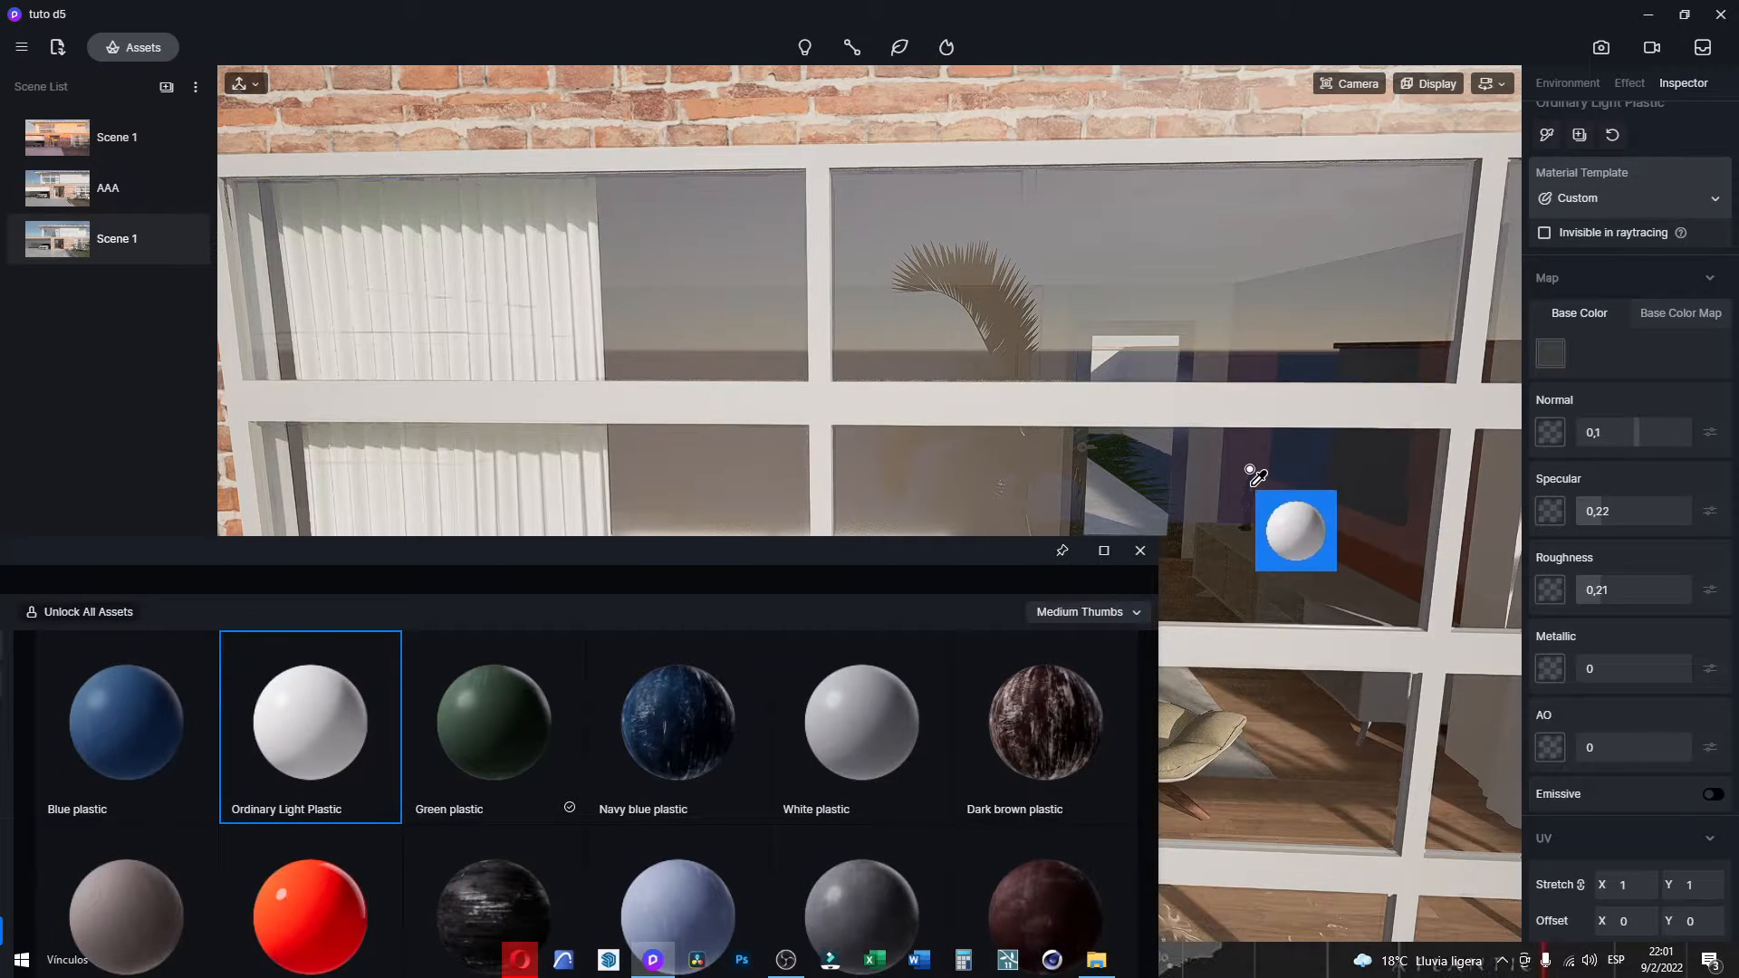
key(Escape)
key(Escape)
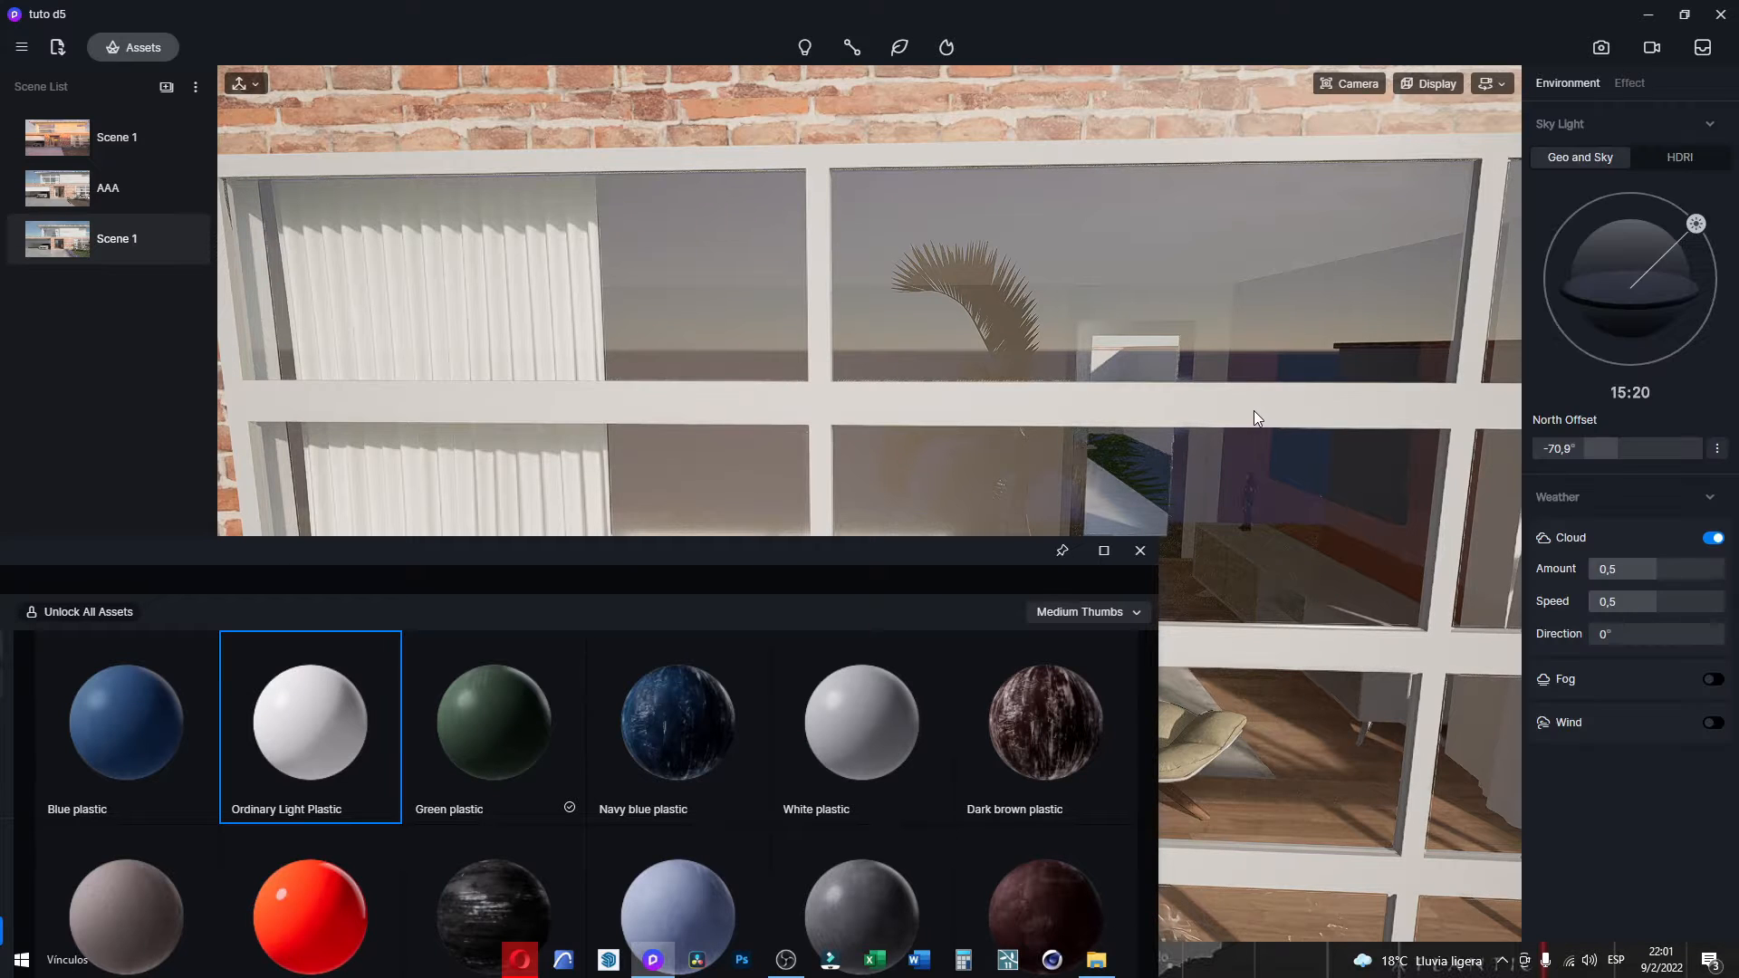
click(1253, 409)
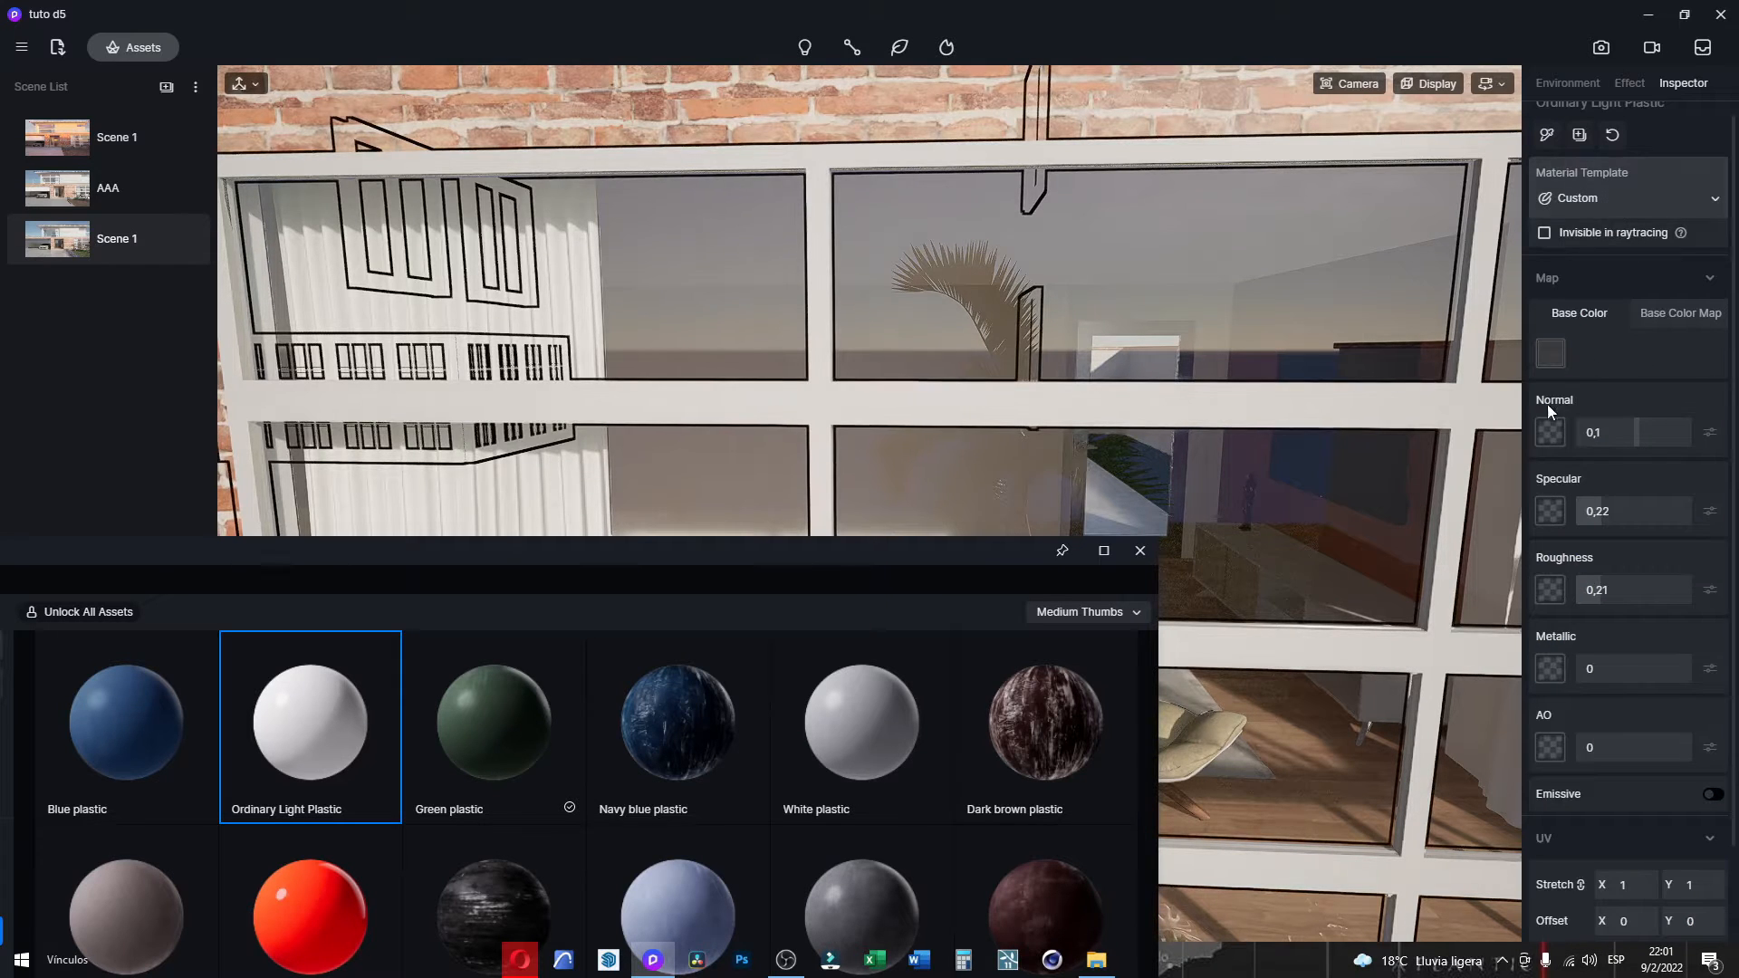
click(1140, 550)
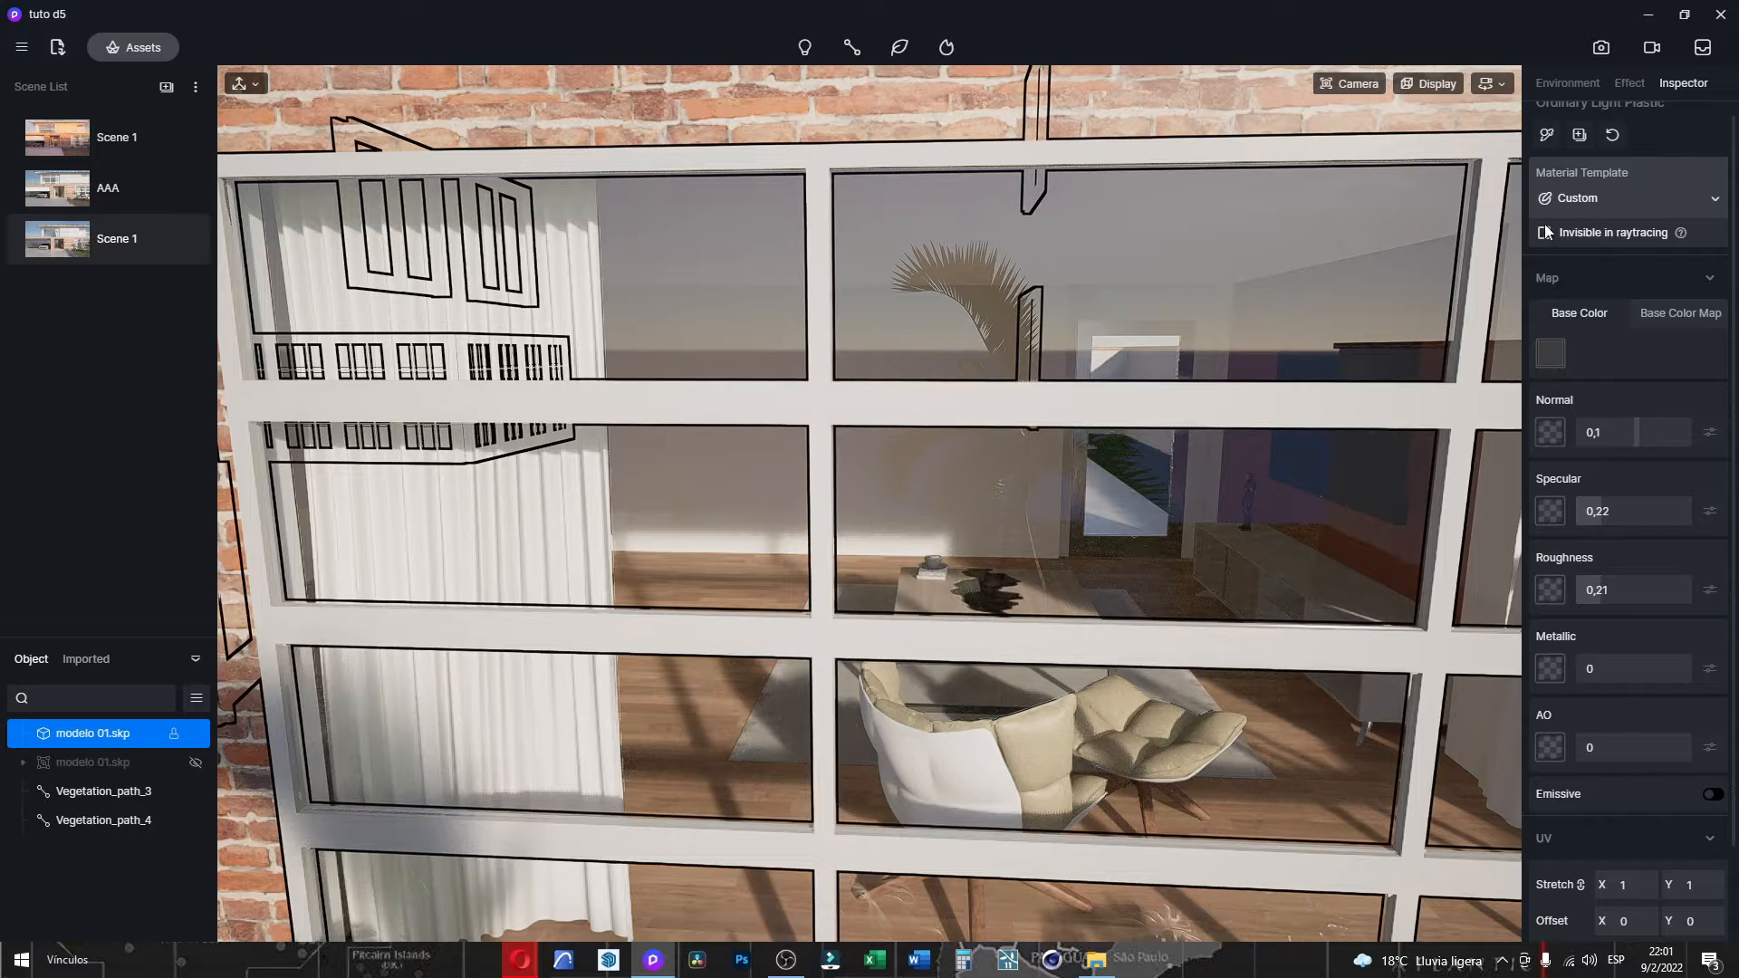
Toggle the Invisible in raytracing option of the window frame's plastic material and leave it turned off.
scroll(1536, 273, up, 1)
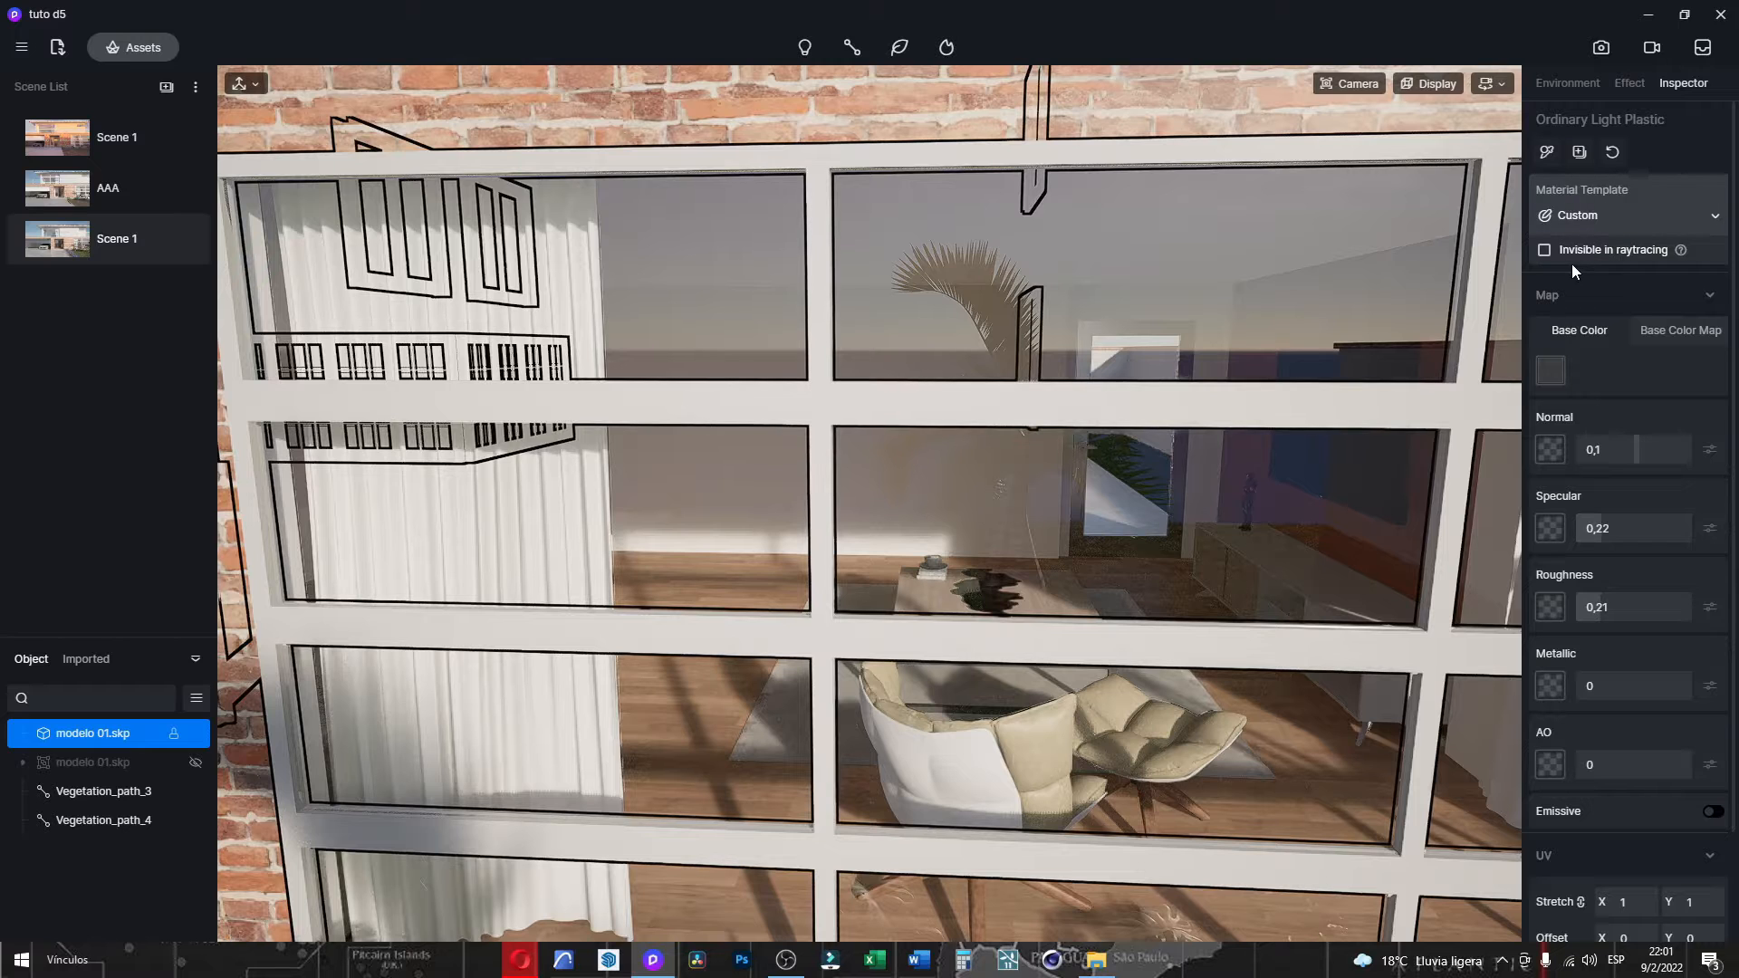
click(1545, 251)
click(1545, 252)
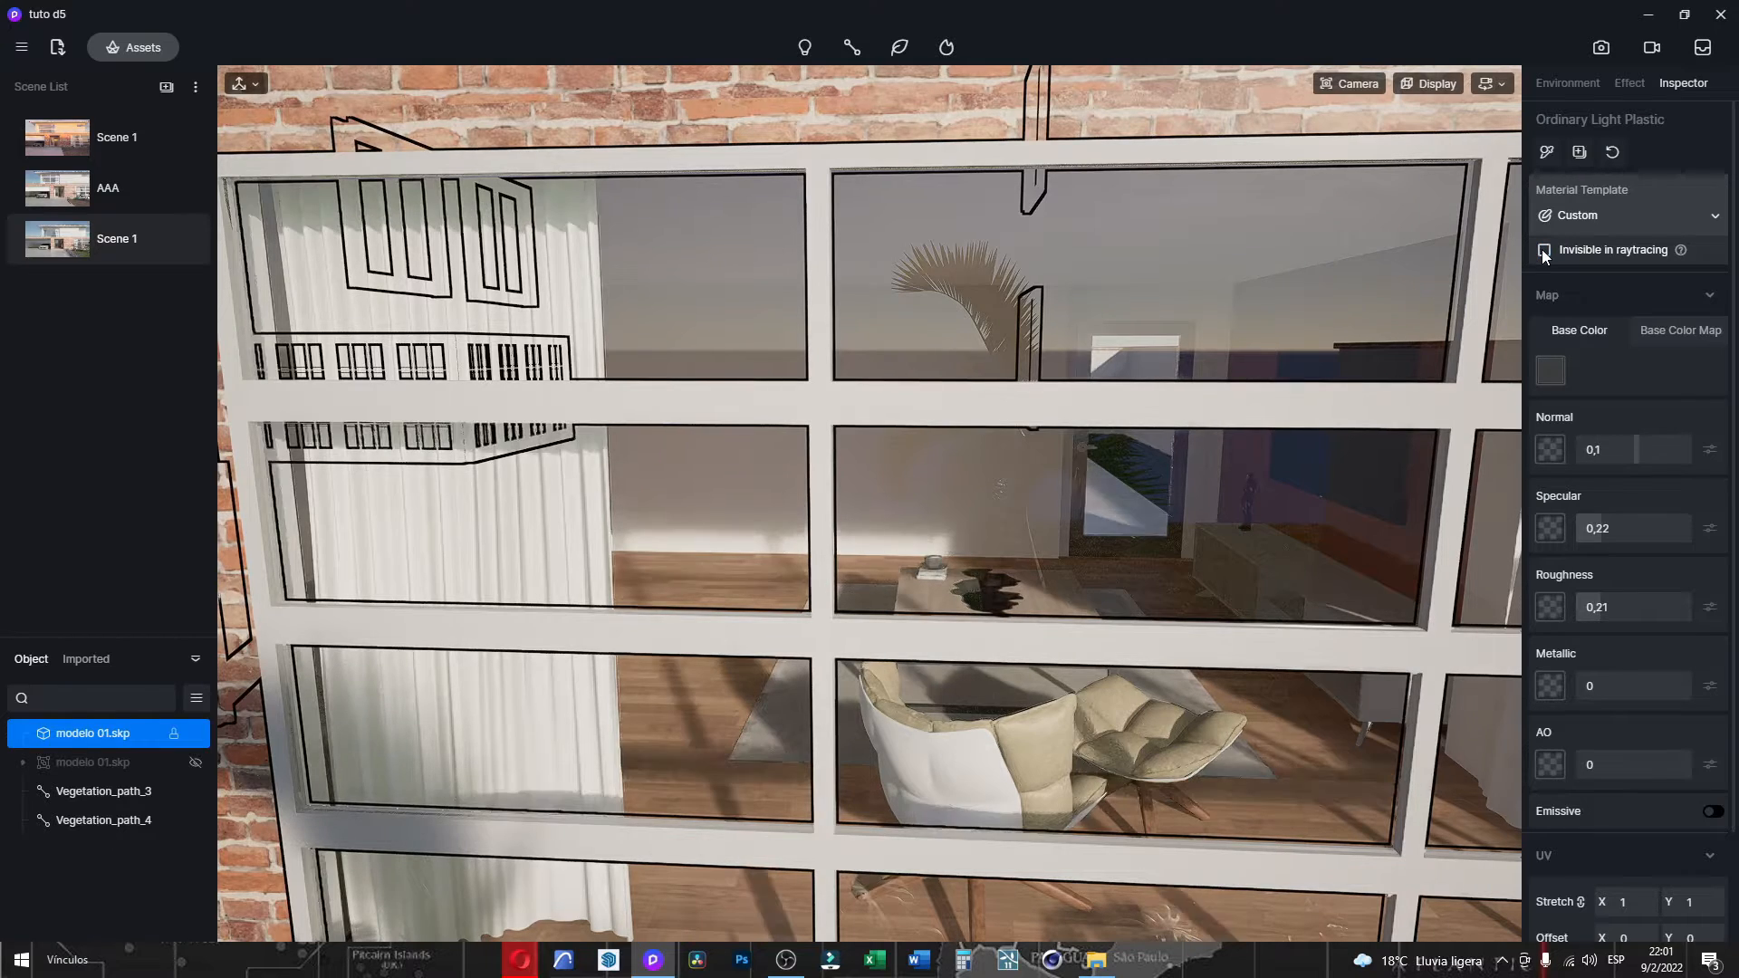
click(1544, 251)
Lighten the window frame material's base color to a neutral grey with an HSV value (V) of 56.
right_drag(1274, 487, 1246, 744)
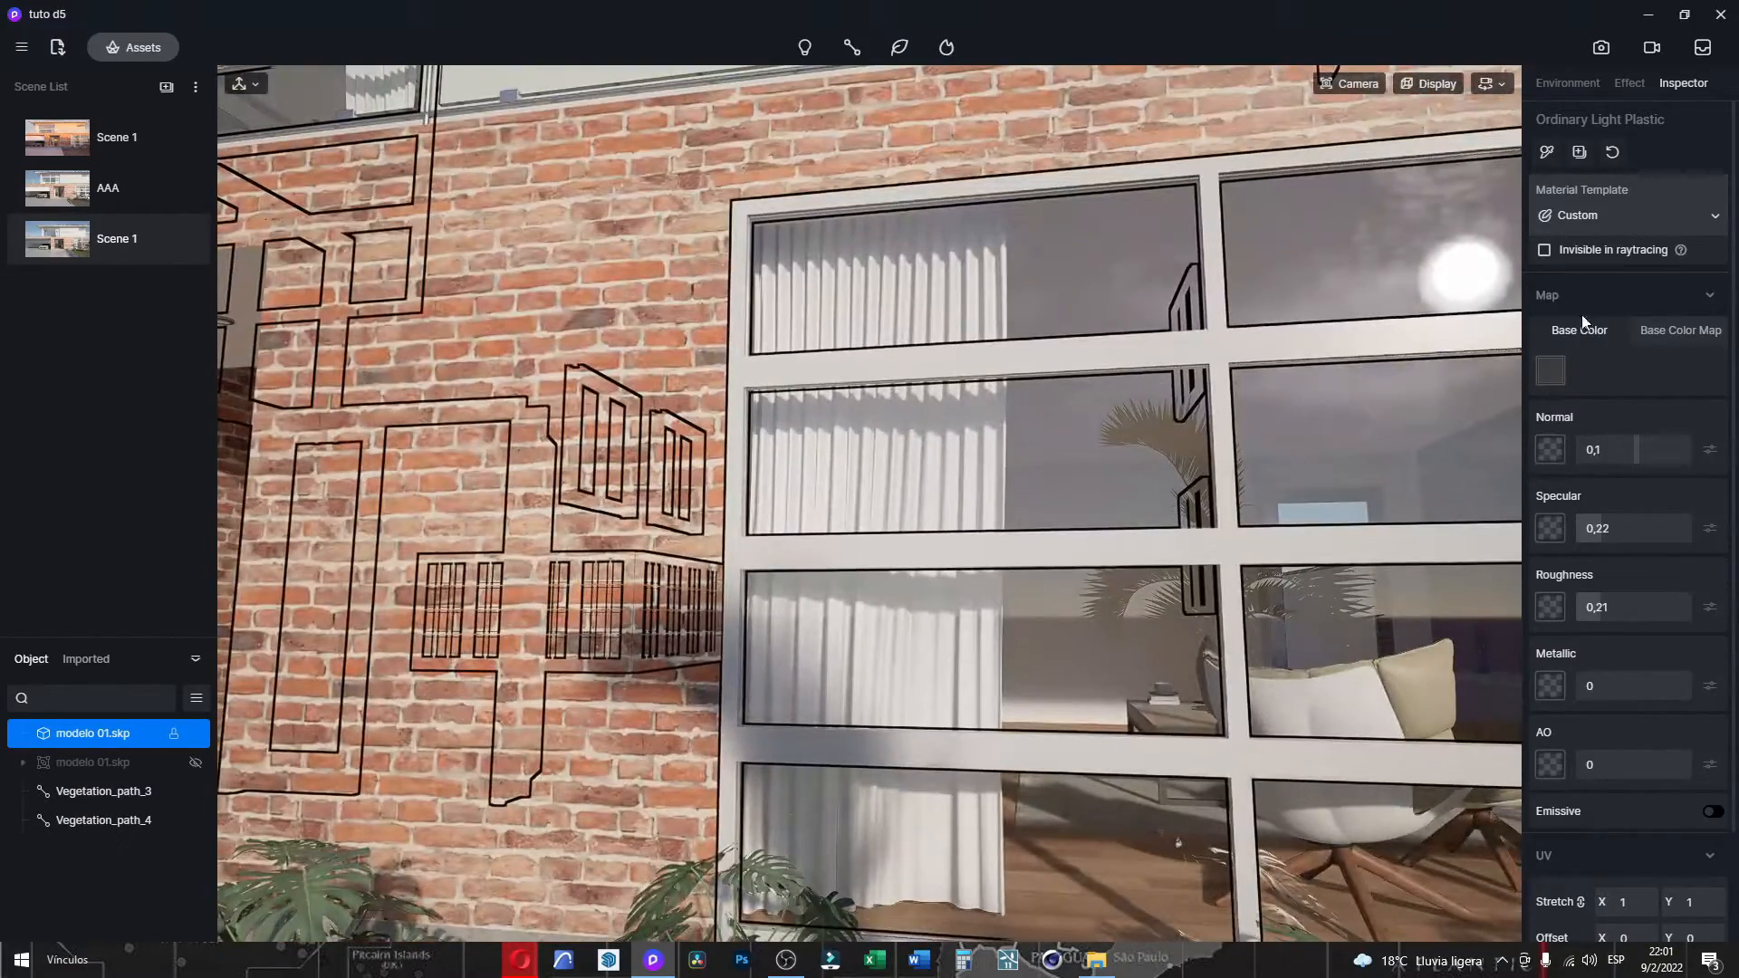
right_drag(1213, 483, 1252, 324)
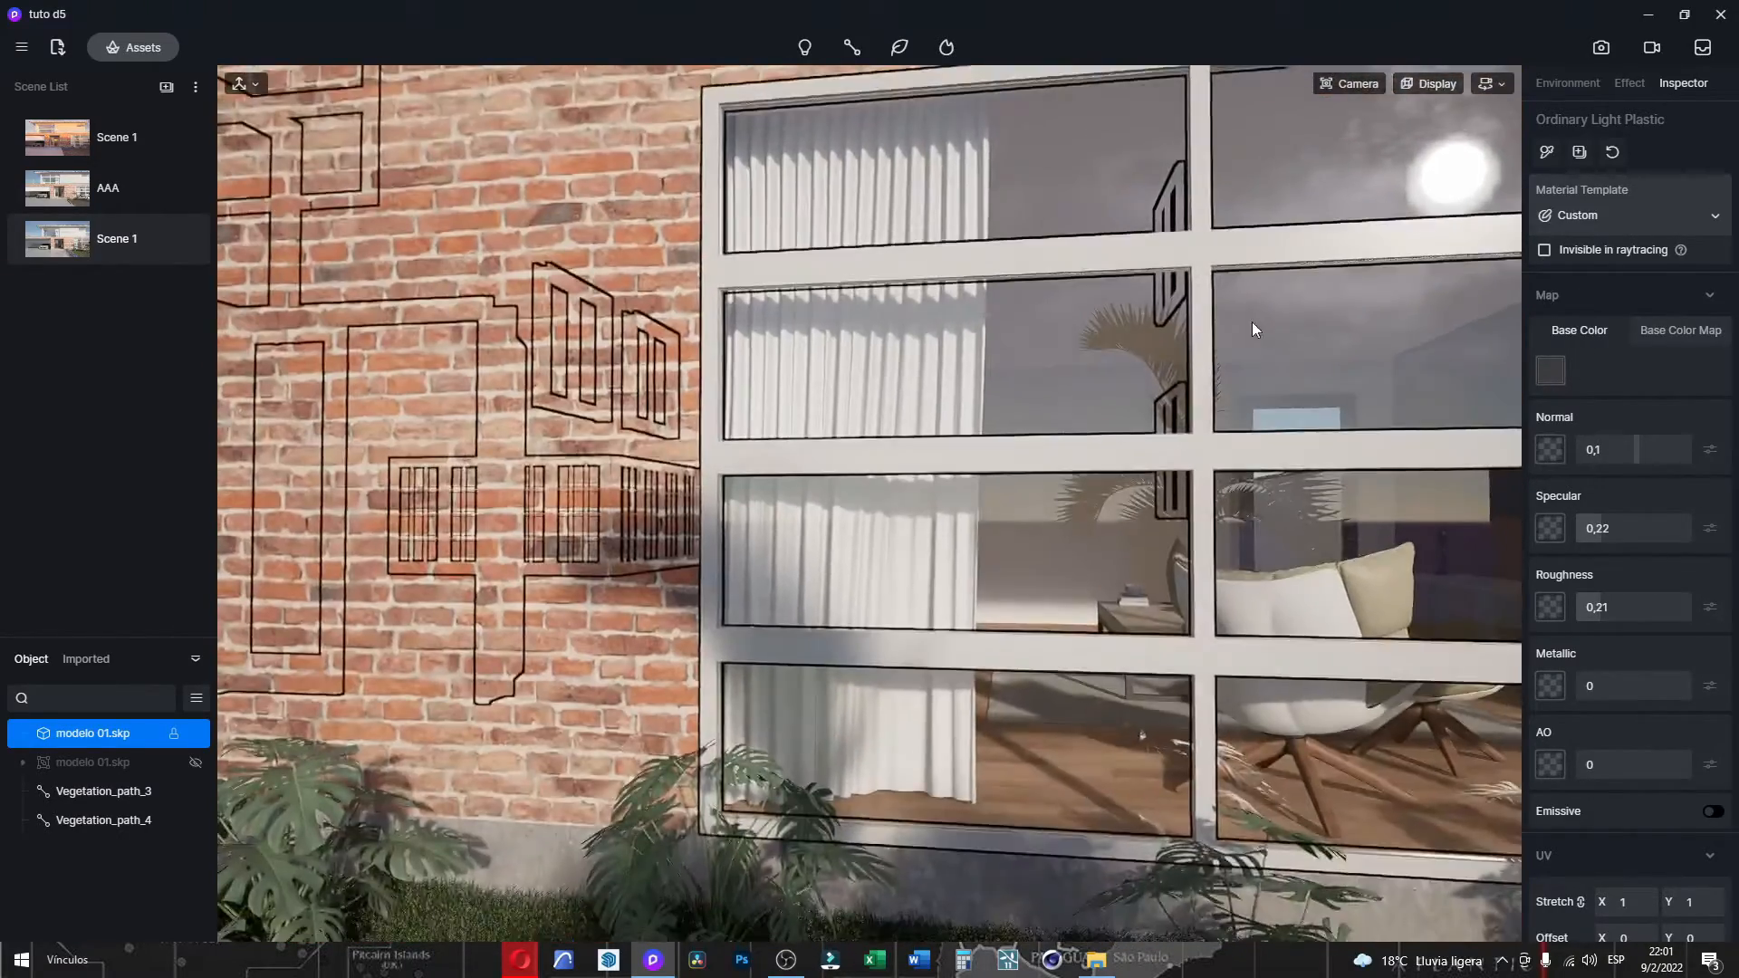
scroll(1264, 371, up, 3)
click(1681, 332)
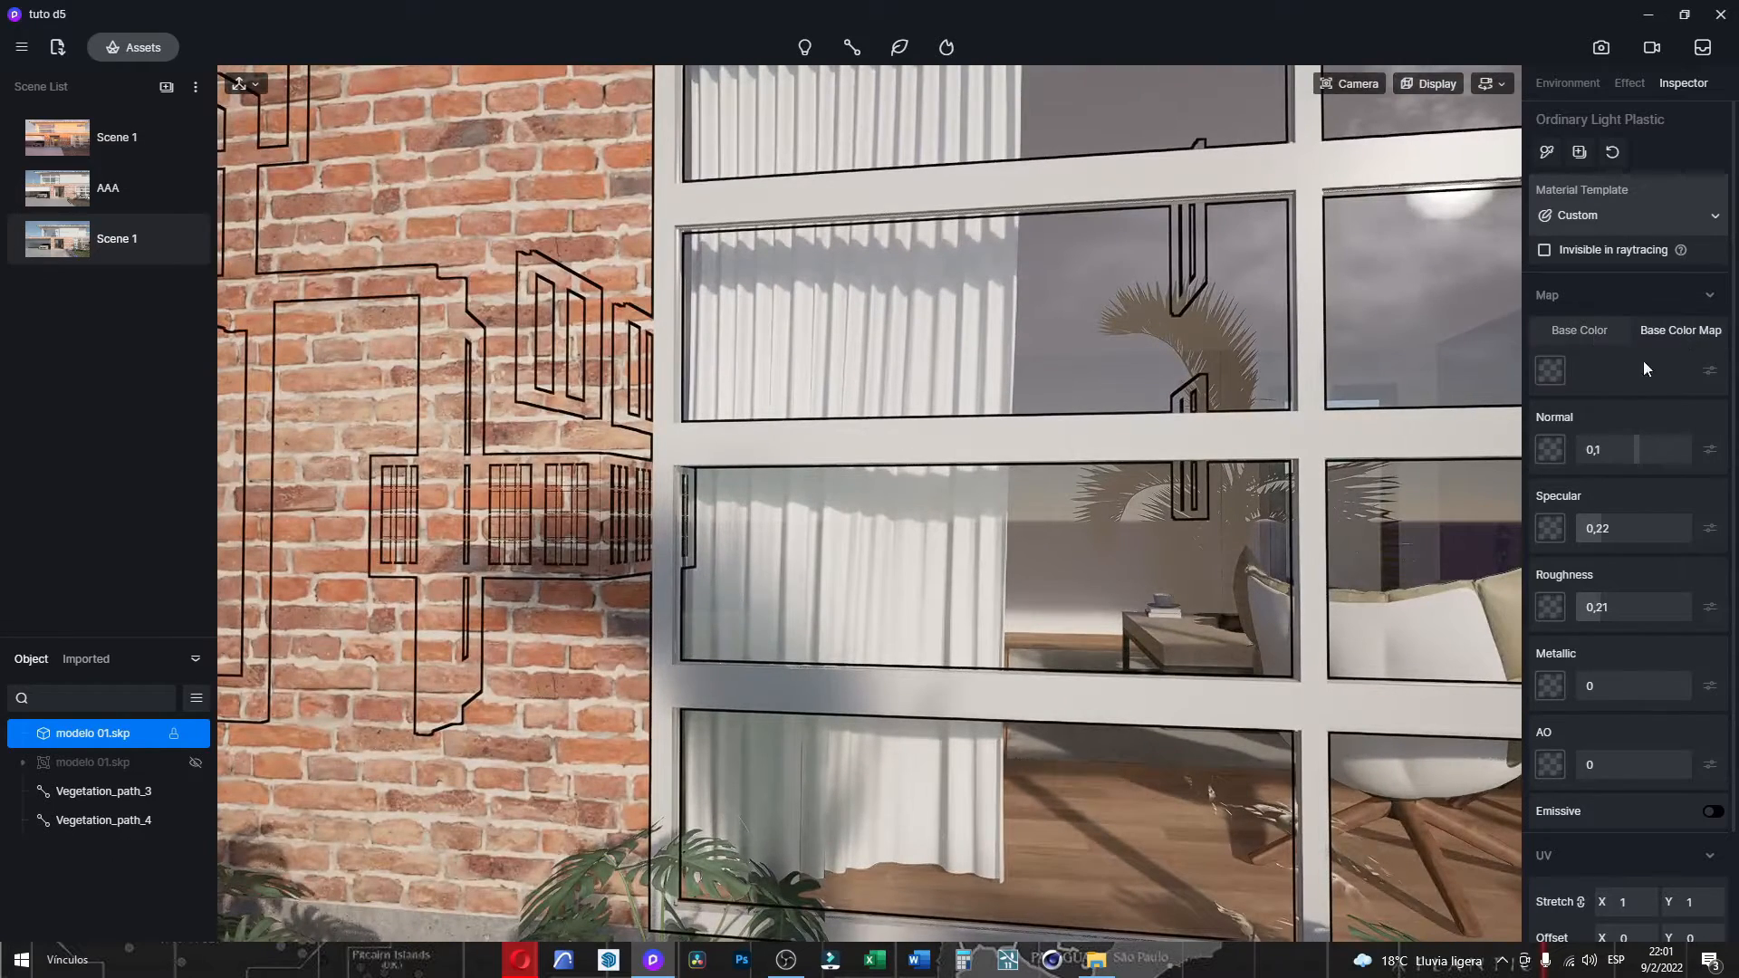
click(1582, 333)
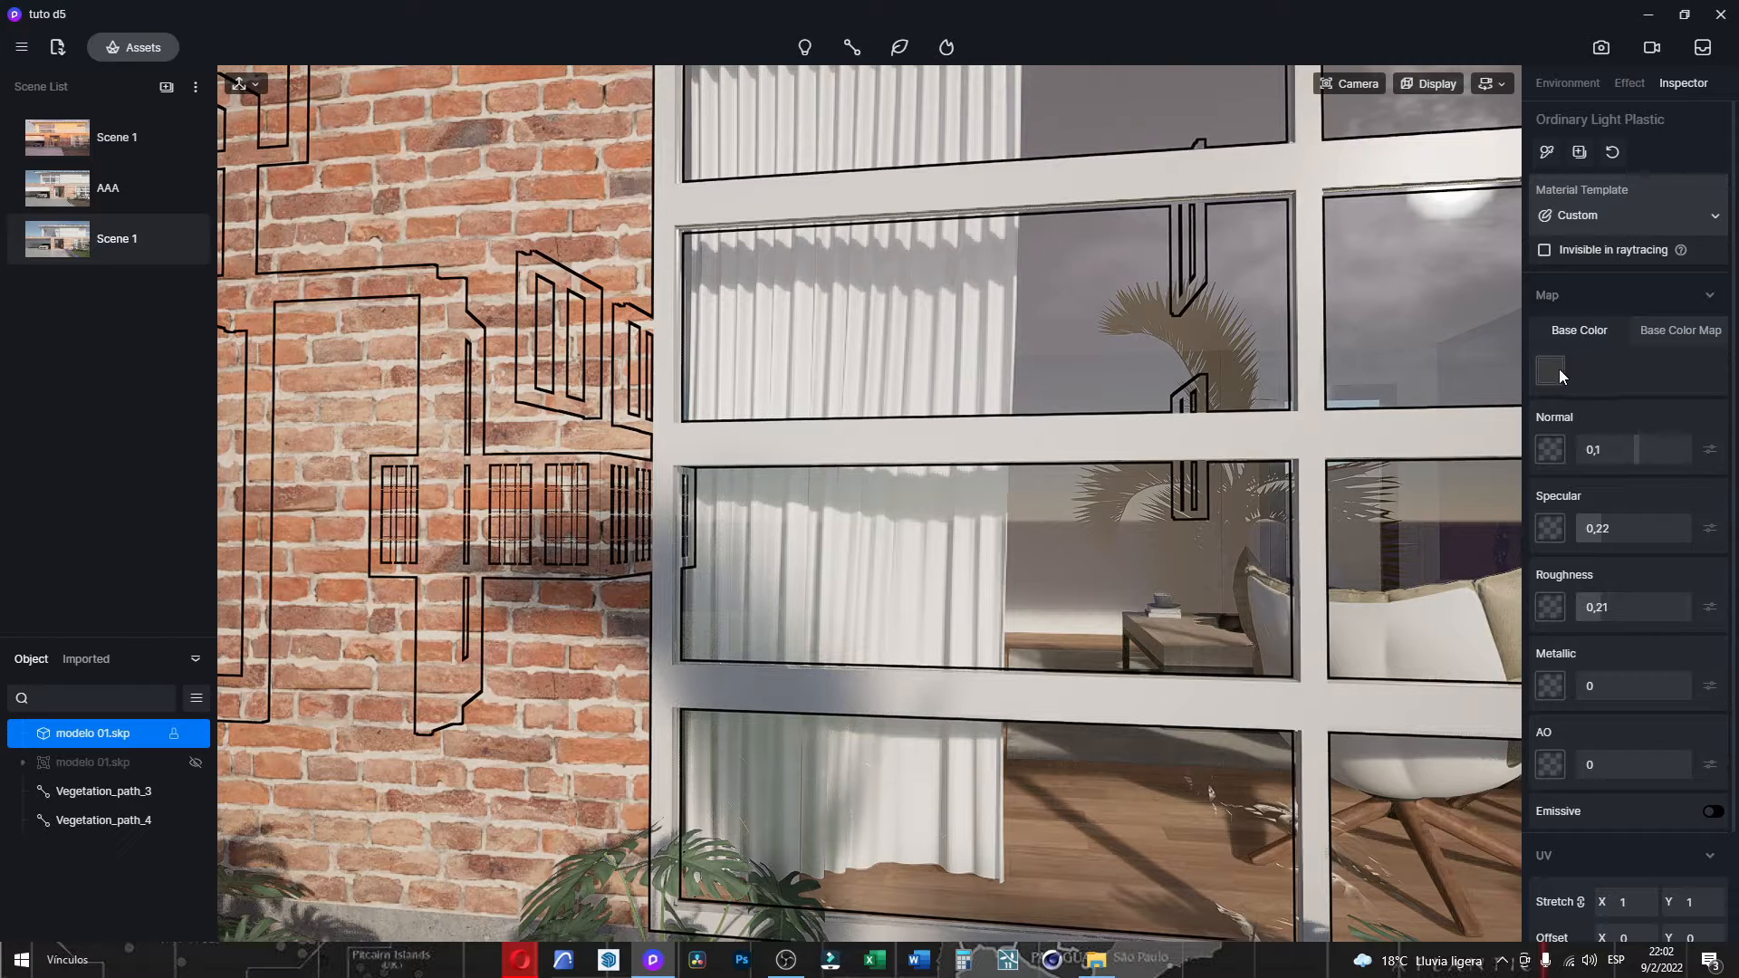
click(1552, 371)
drag(1535, 490, 1533, 466)
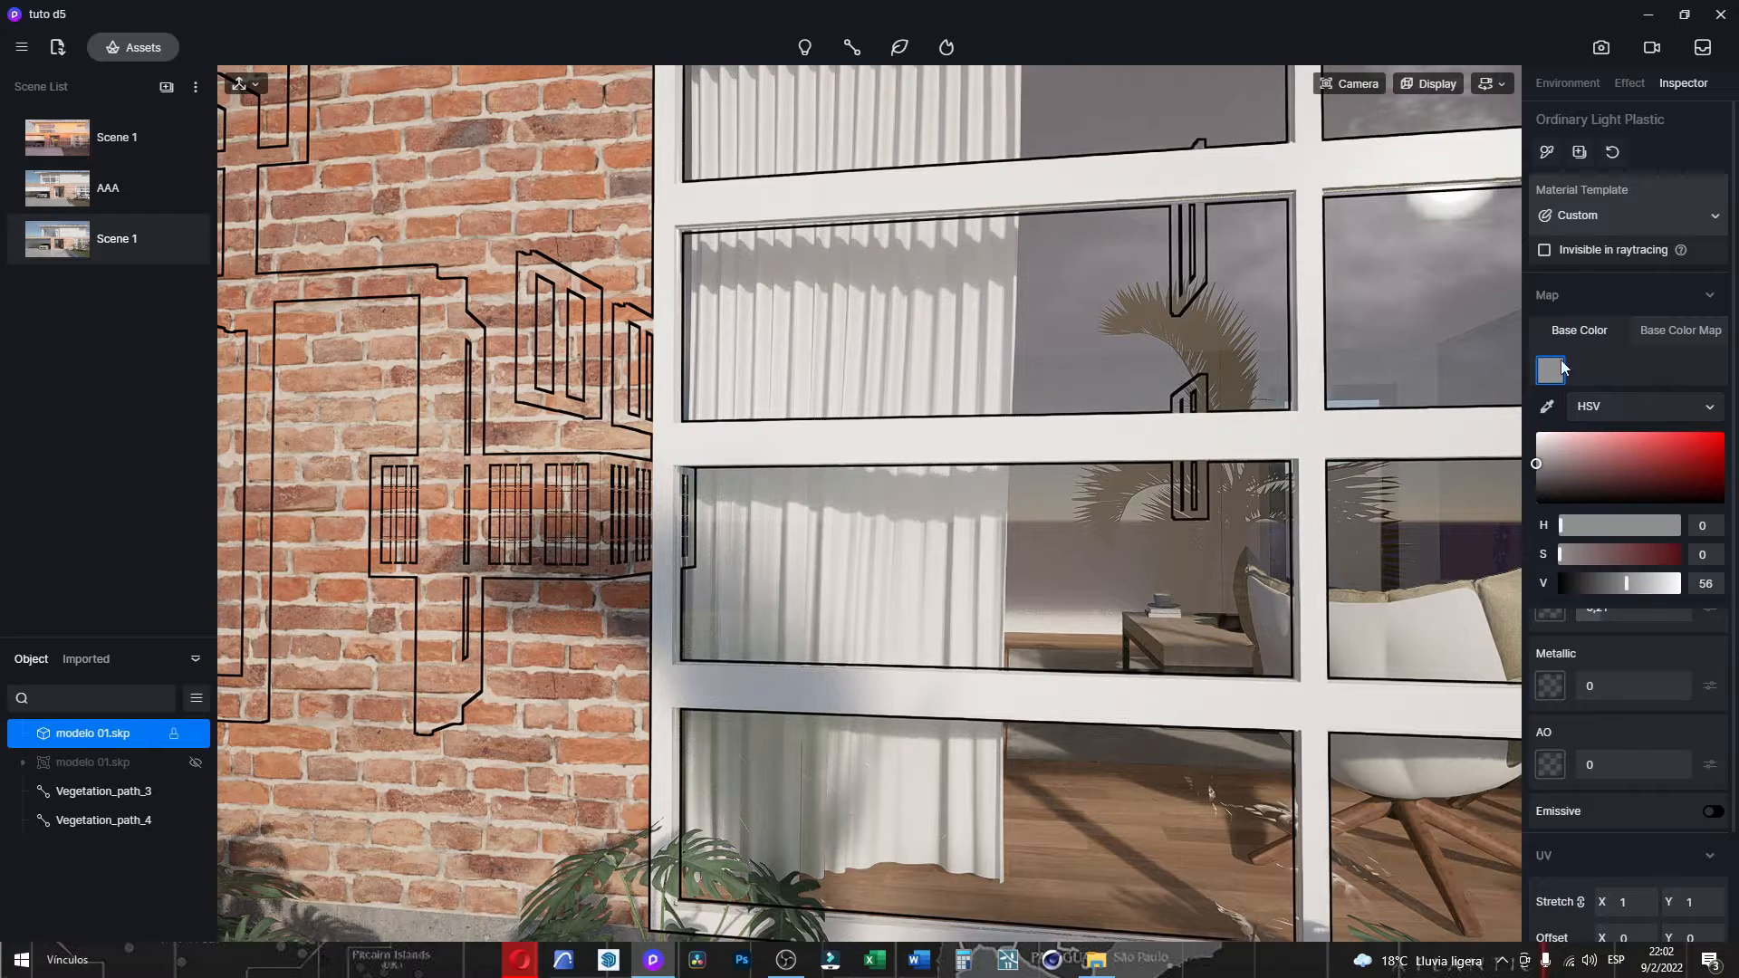
click(1568, 326)
click(1681, 329)
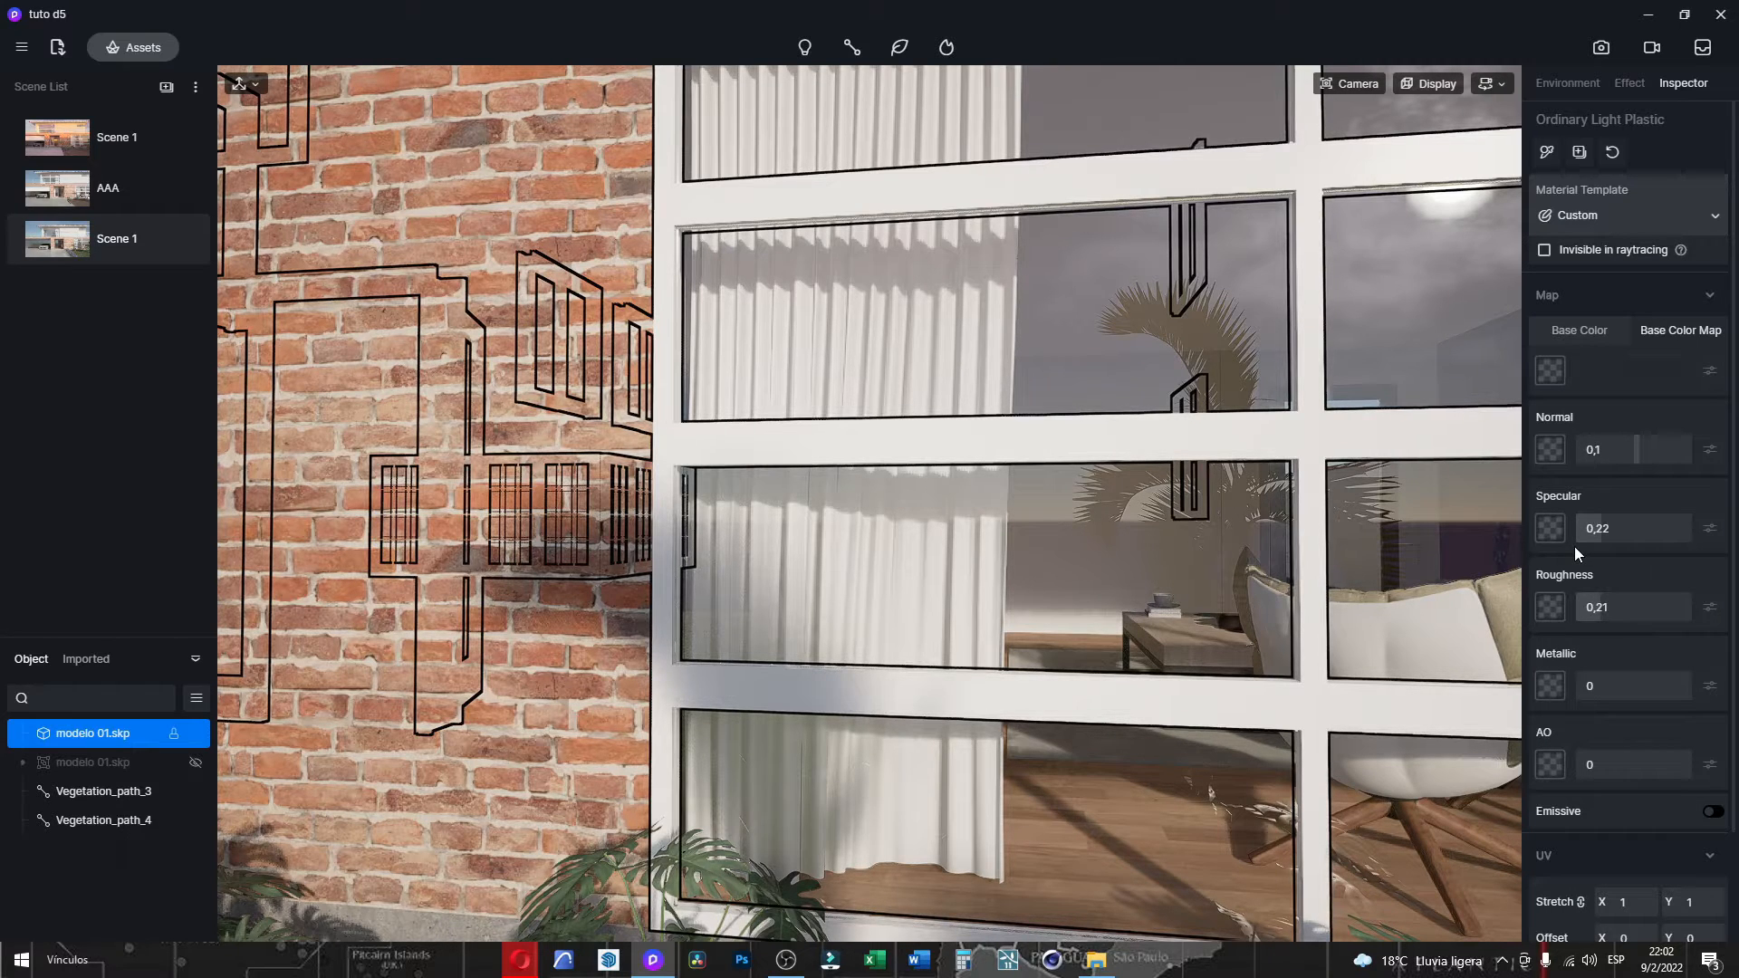
Try Specular 0,21 and Roughness 0,49 on the window frame's material, and reset the material to its original settings.
mouse_move(1596, 526)
mouse_down()
mouse_move(1499, 520)
mouse_move(1649, 517)
mouse_move(1596, 527)
mouse_up()
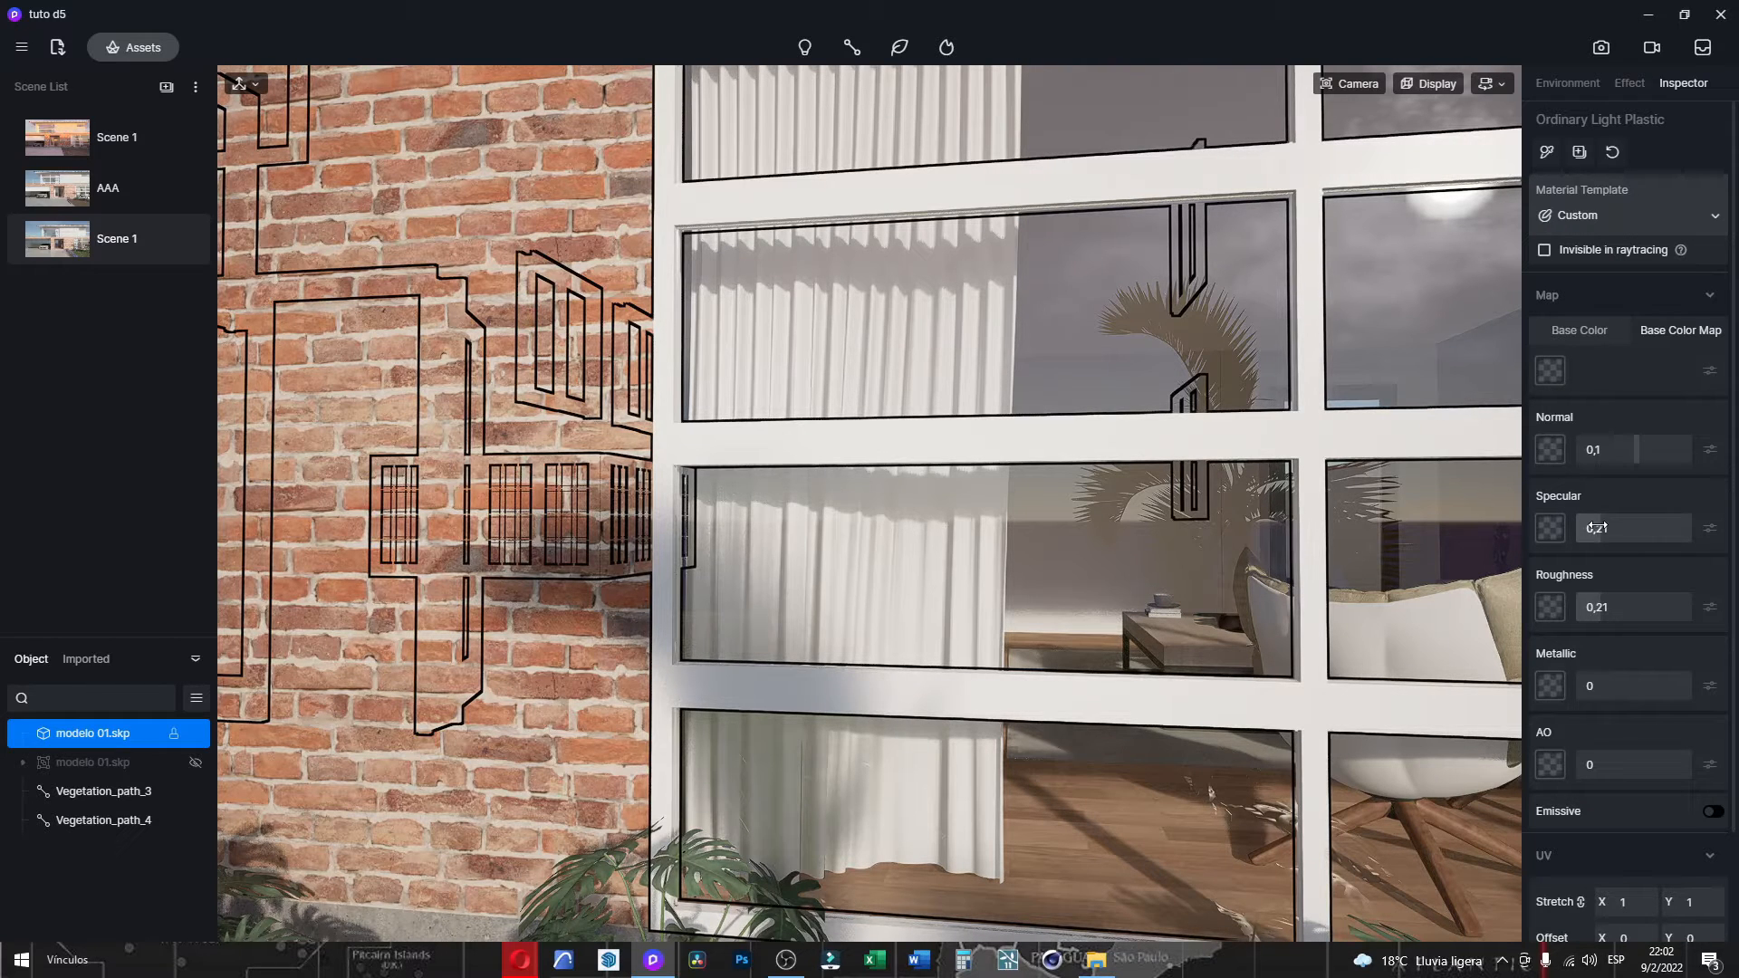
click(1644, 529)
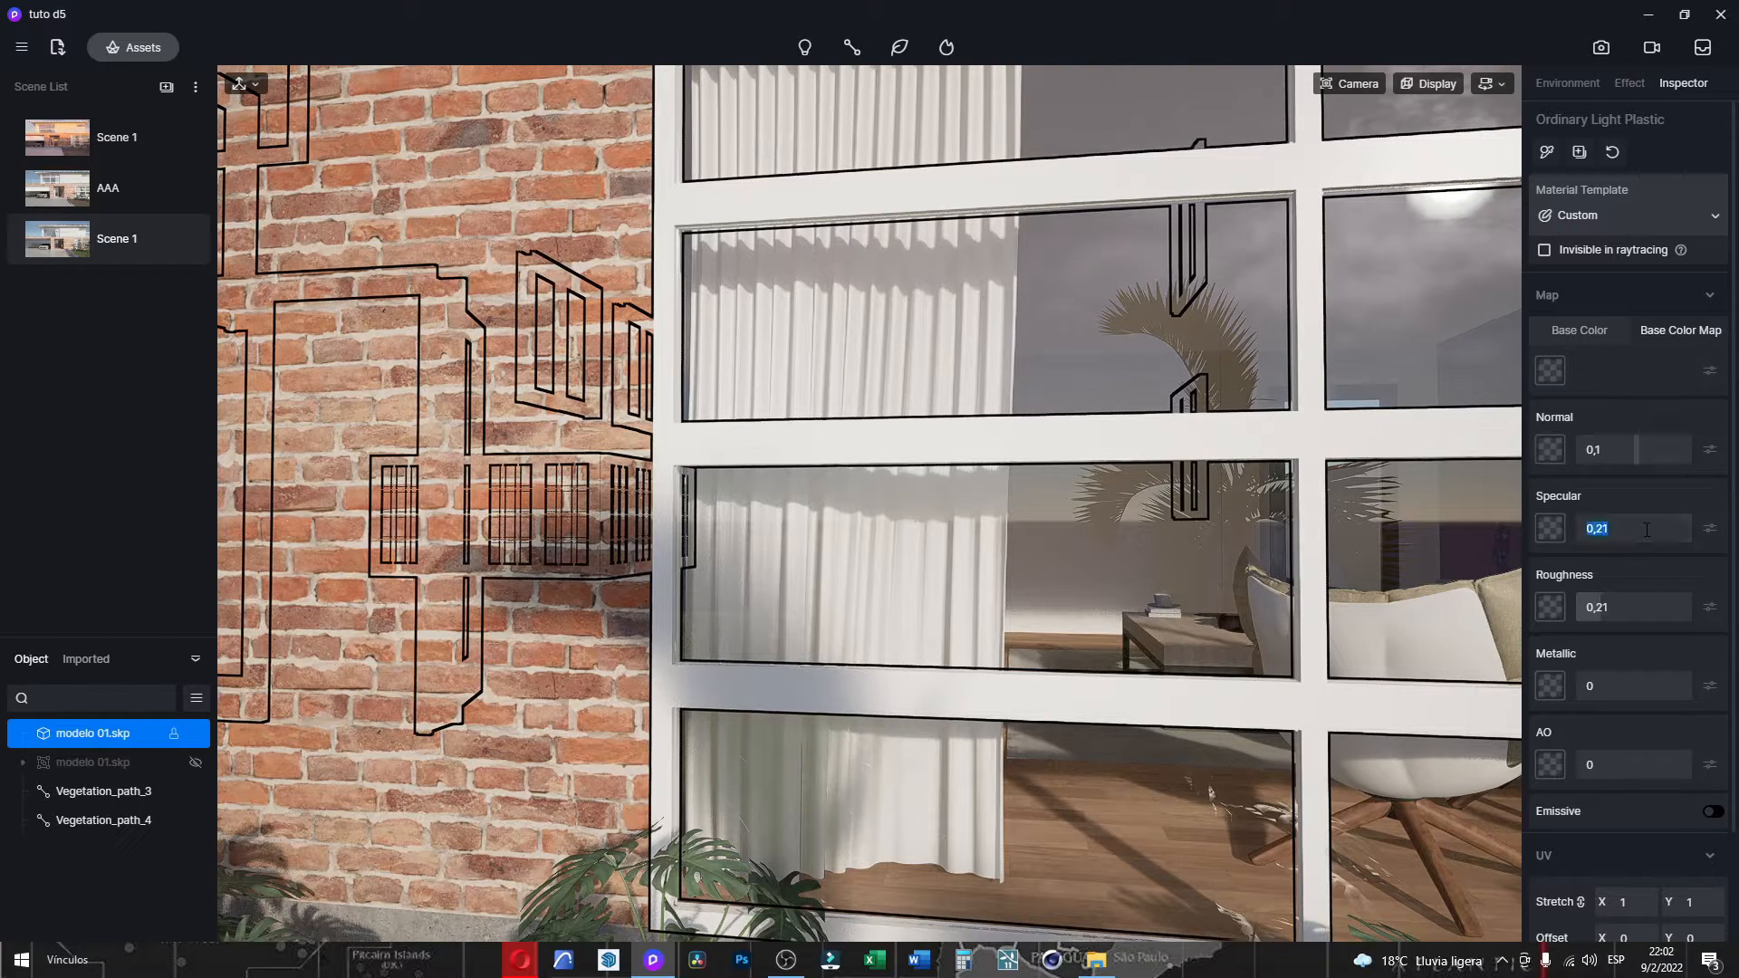
click(1609, 451)
click(1592, 531)
drag(1619, 606, 1668, 605)
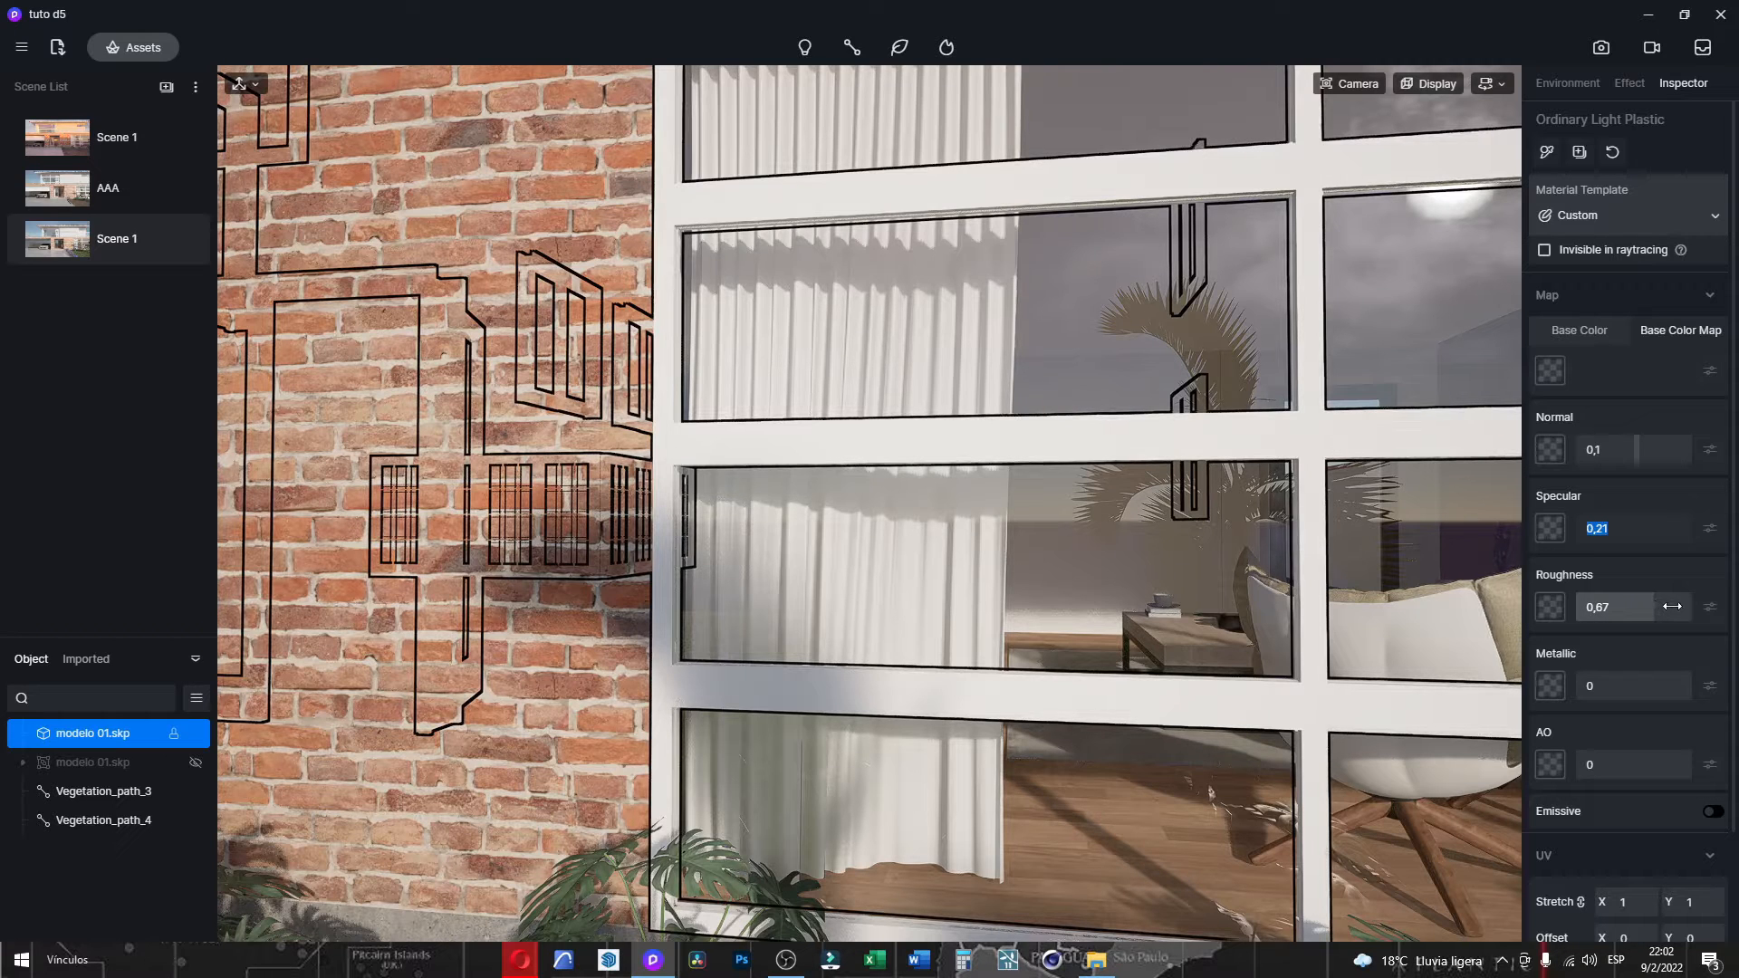
click(1671, 607)
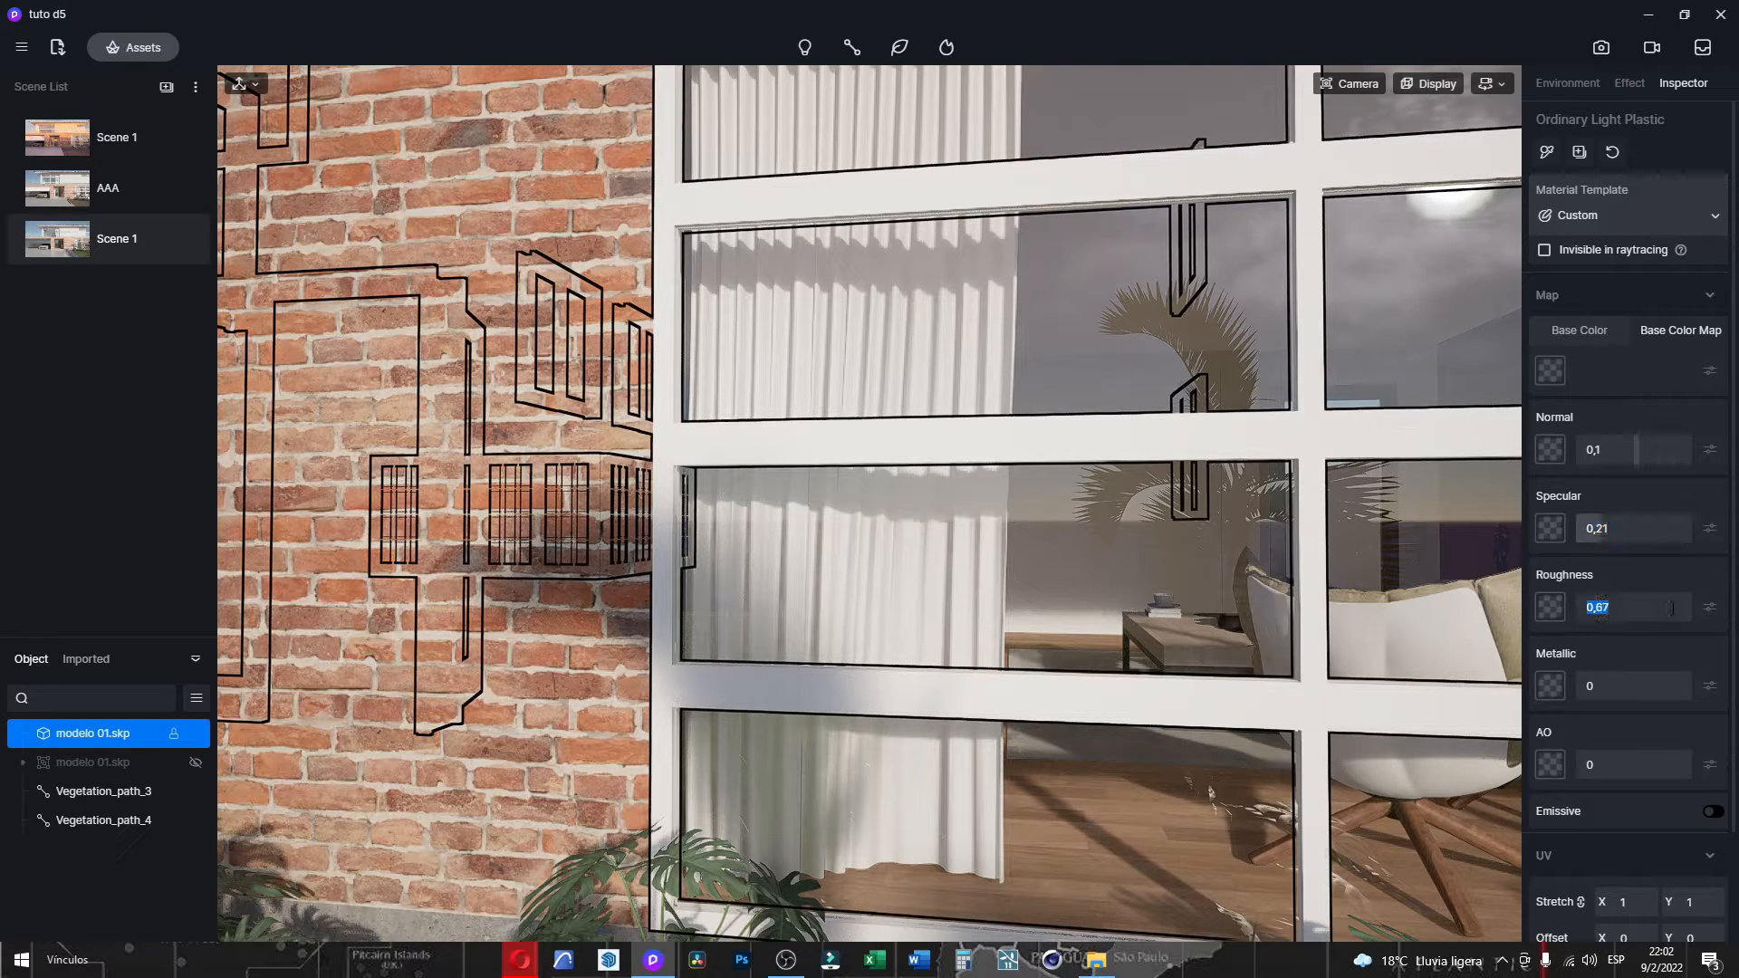
click(1640, 519)
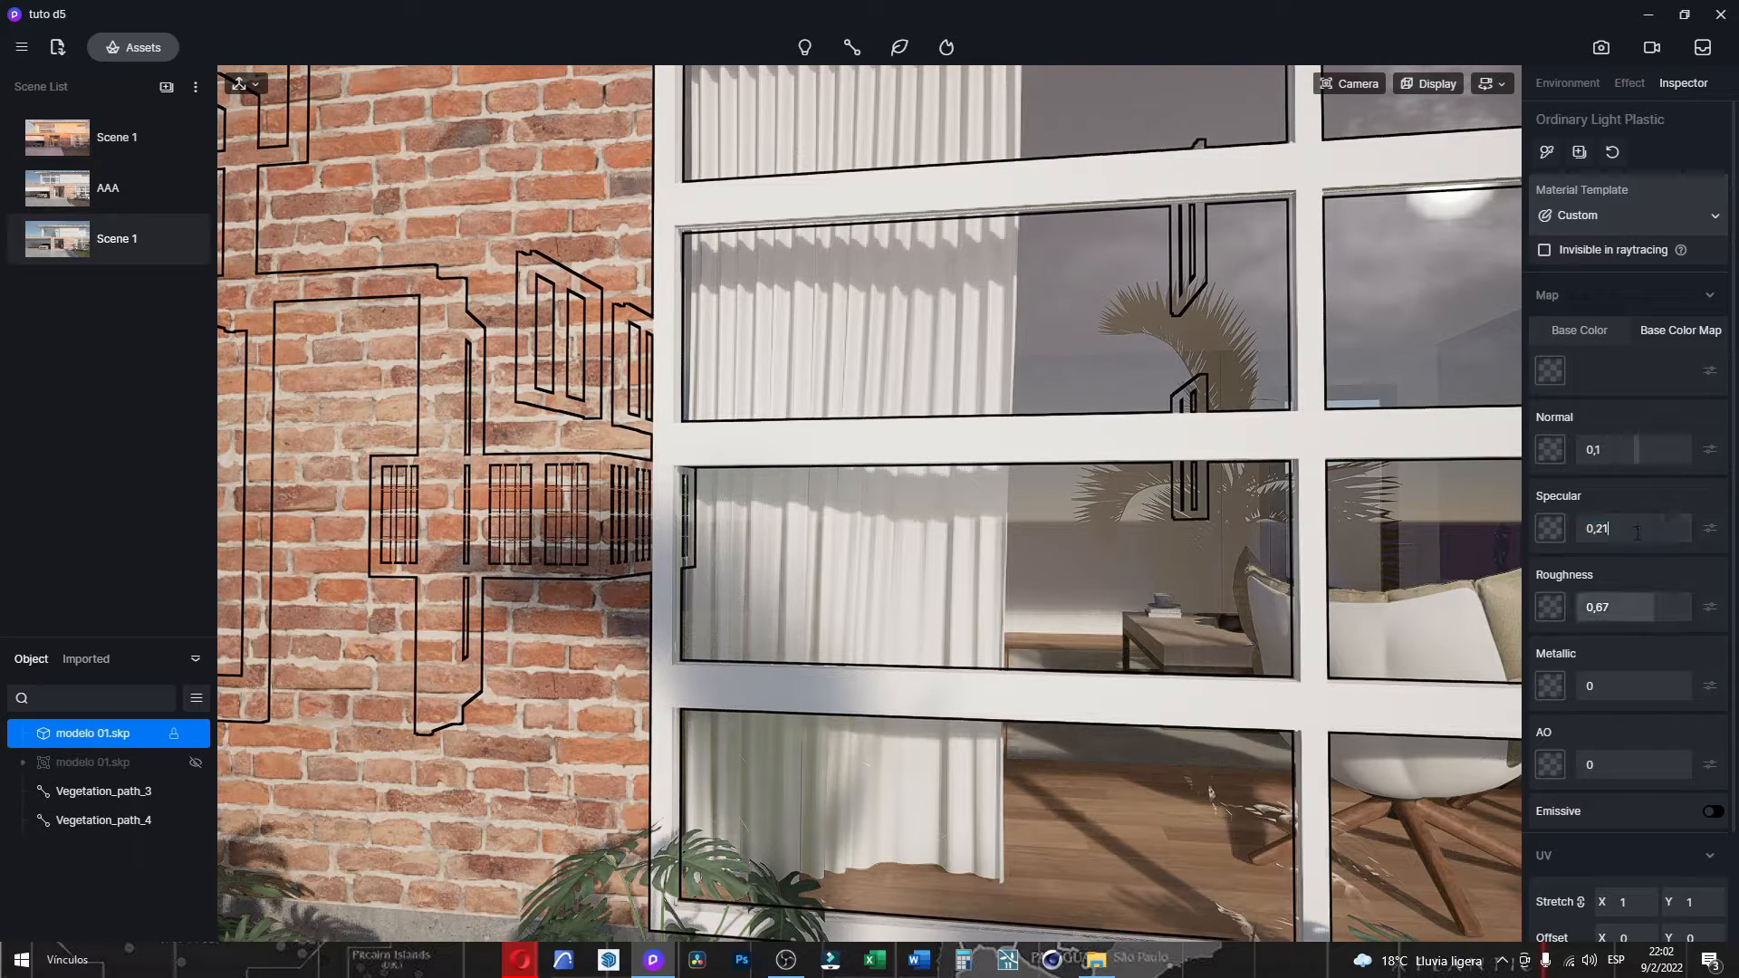
key(Return)
drag(1653, 612, 1632, 612)
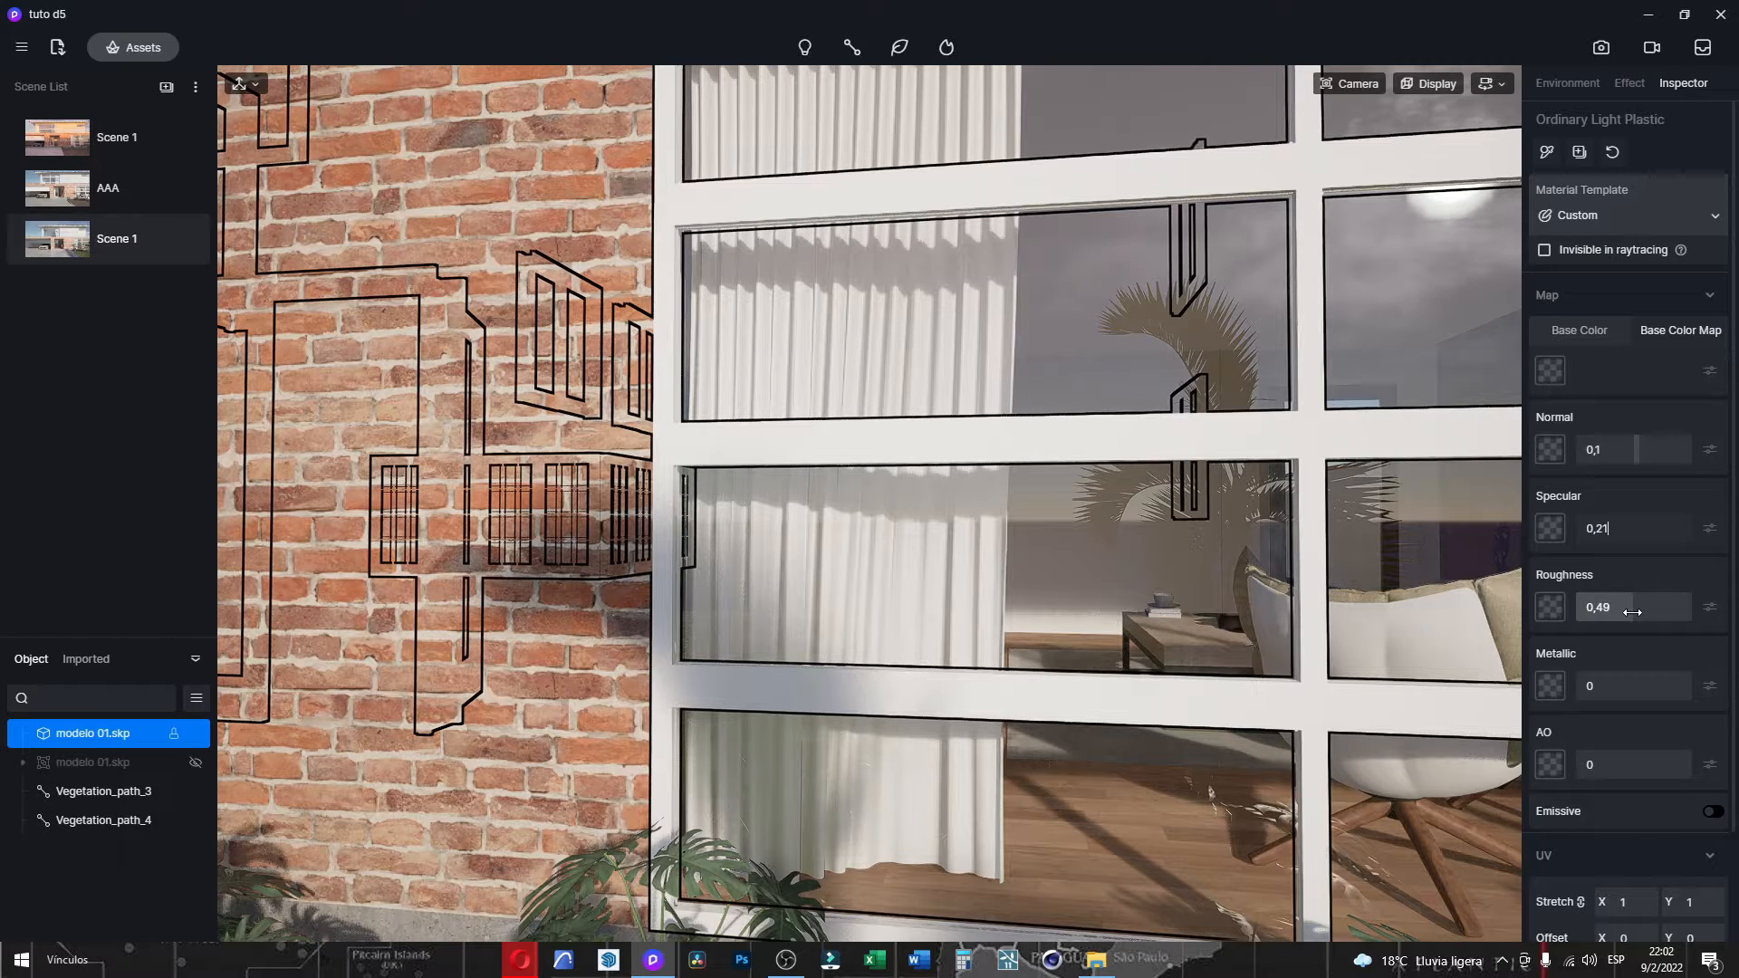
click(1614, 150)
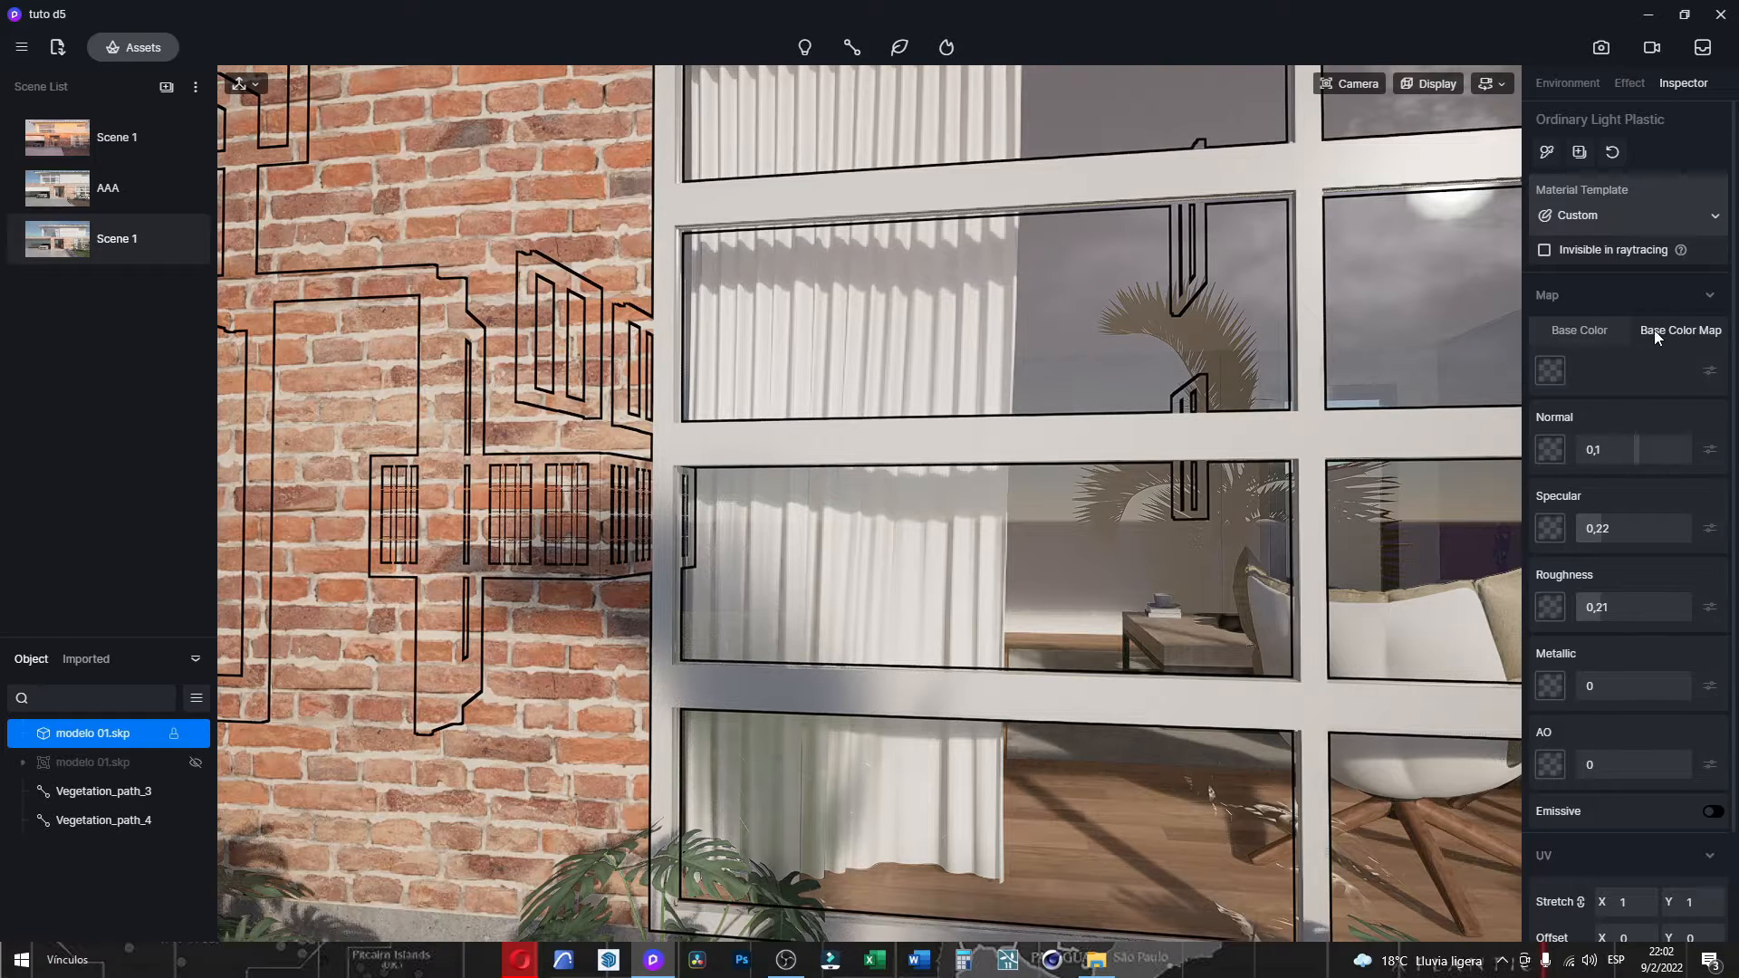
Lighten the window frame material's base color to a neutral grey with an HSV value (V) of about 49.
click(1598, 326)
click(1550, 371)
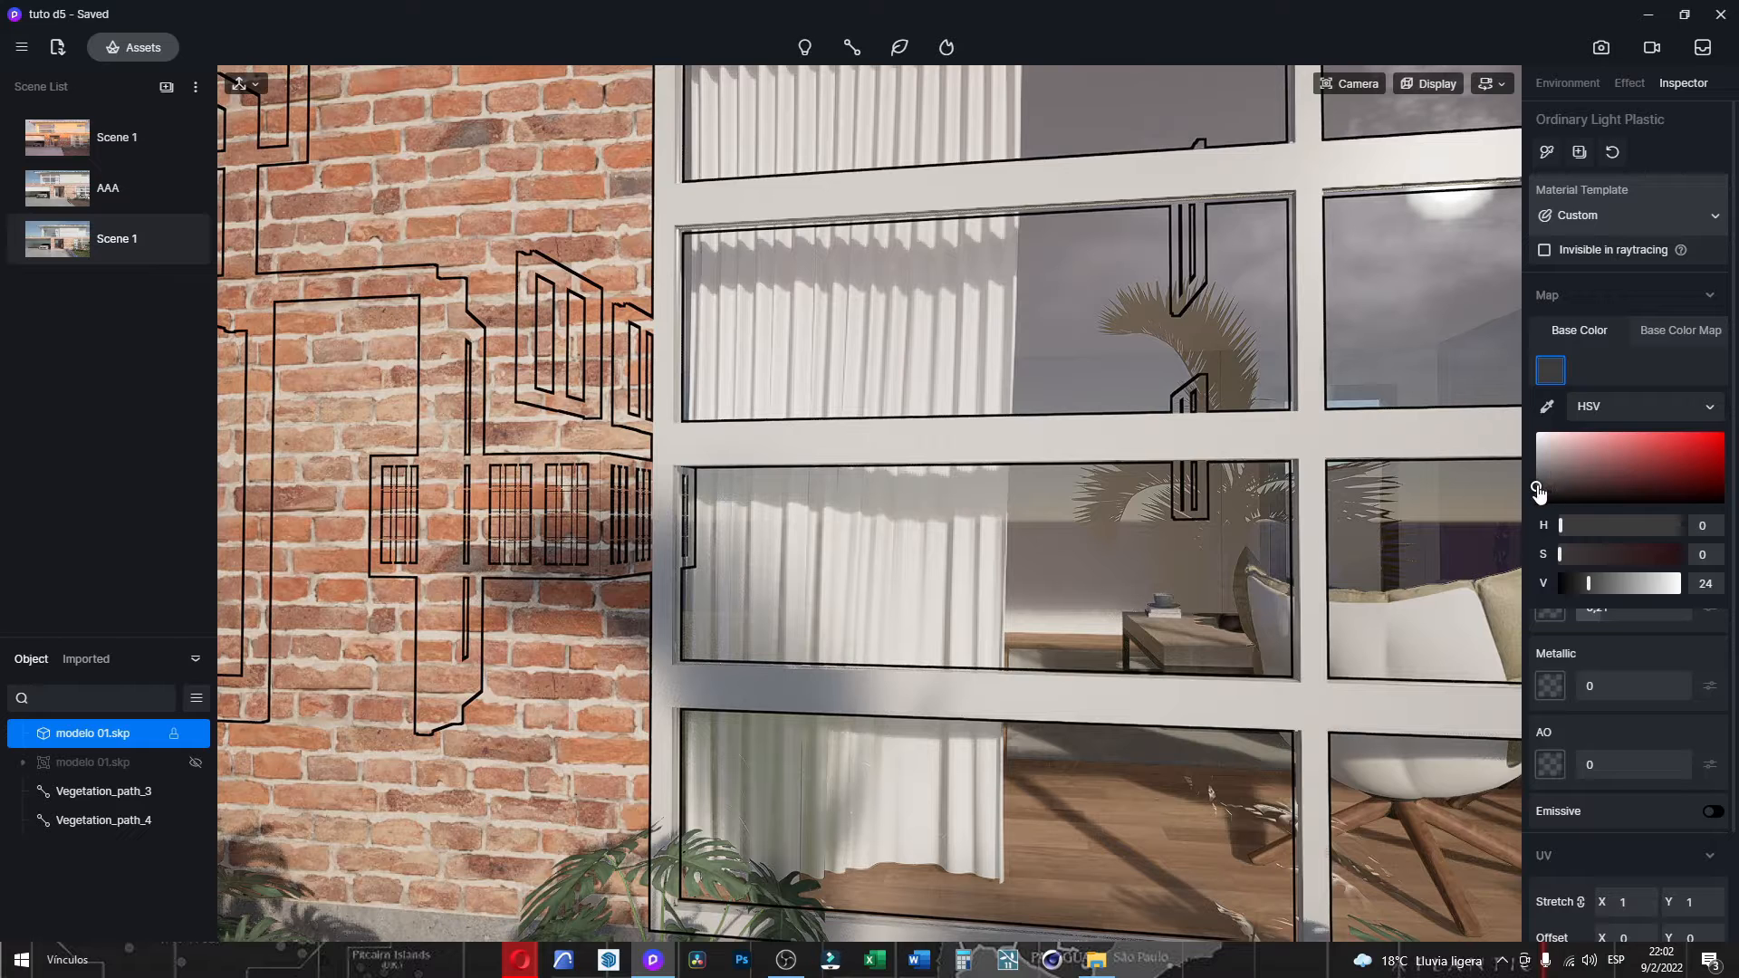
drag(1537, 490, 1534, 469)
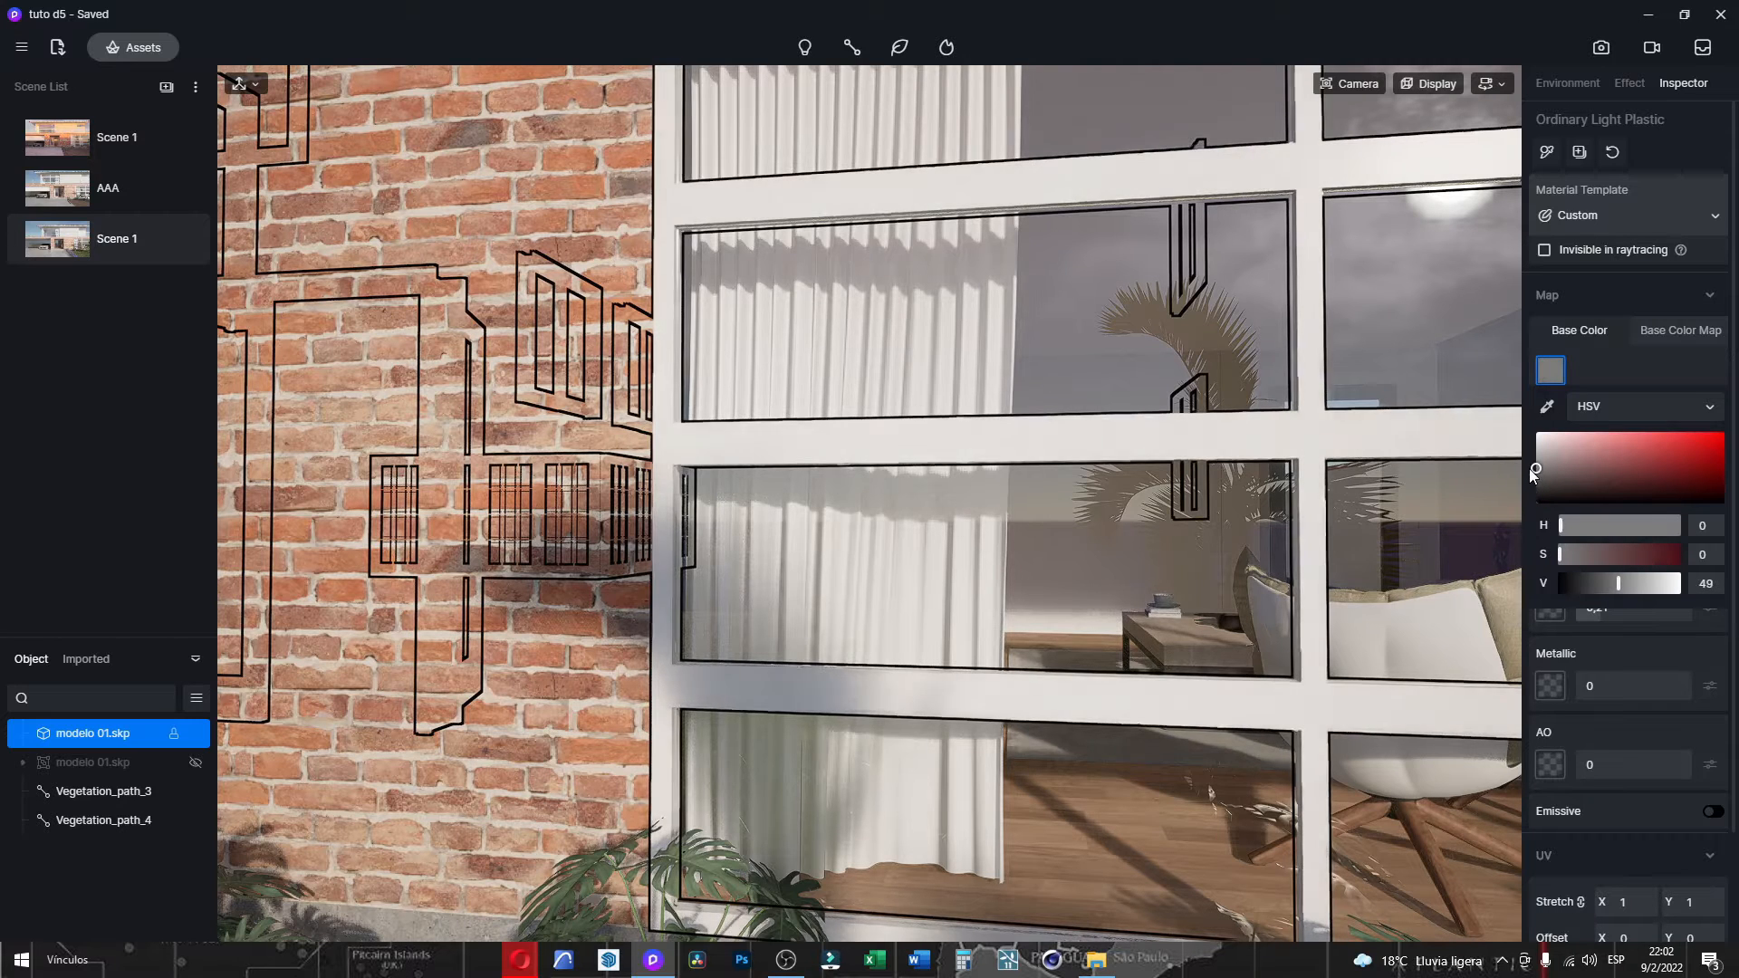
click(1637, 187)
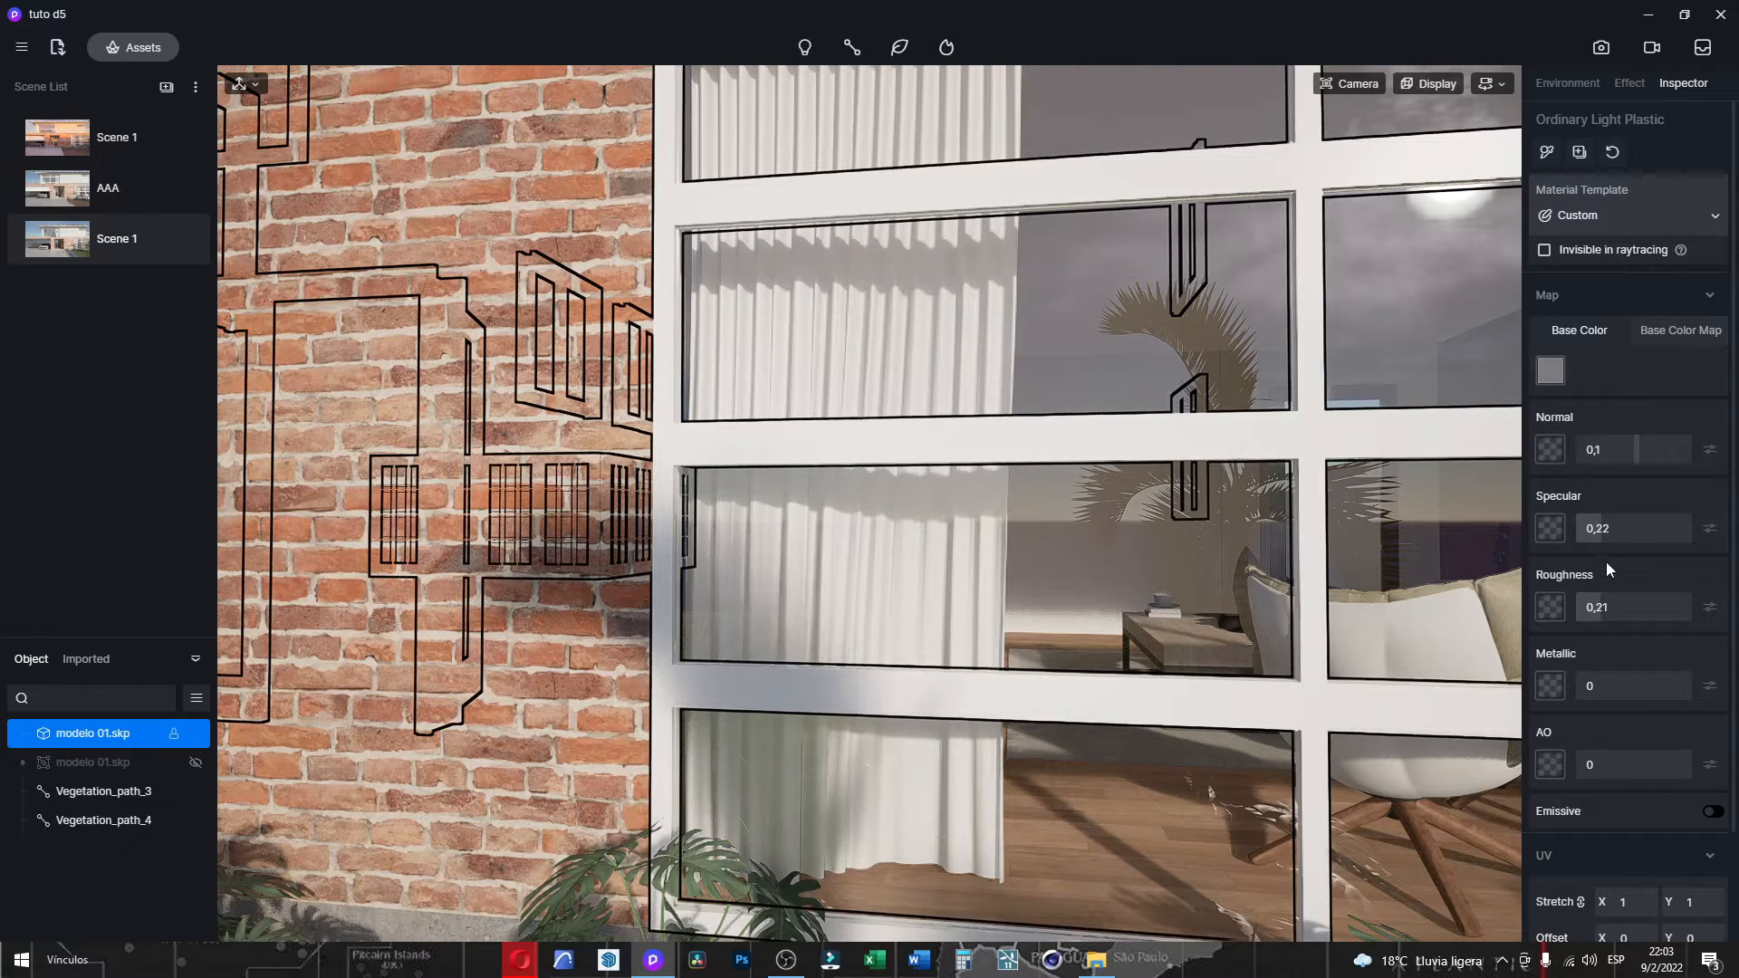
Bring the driveway in front of the garage into view and search the online material library for "concre".
right_drag(869, 279, 1092, 821)
key(a)
right_drag(1030, 549, 861, 625)
right_drag(670, 498, 940, 616)
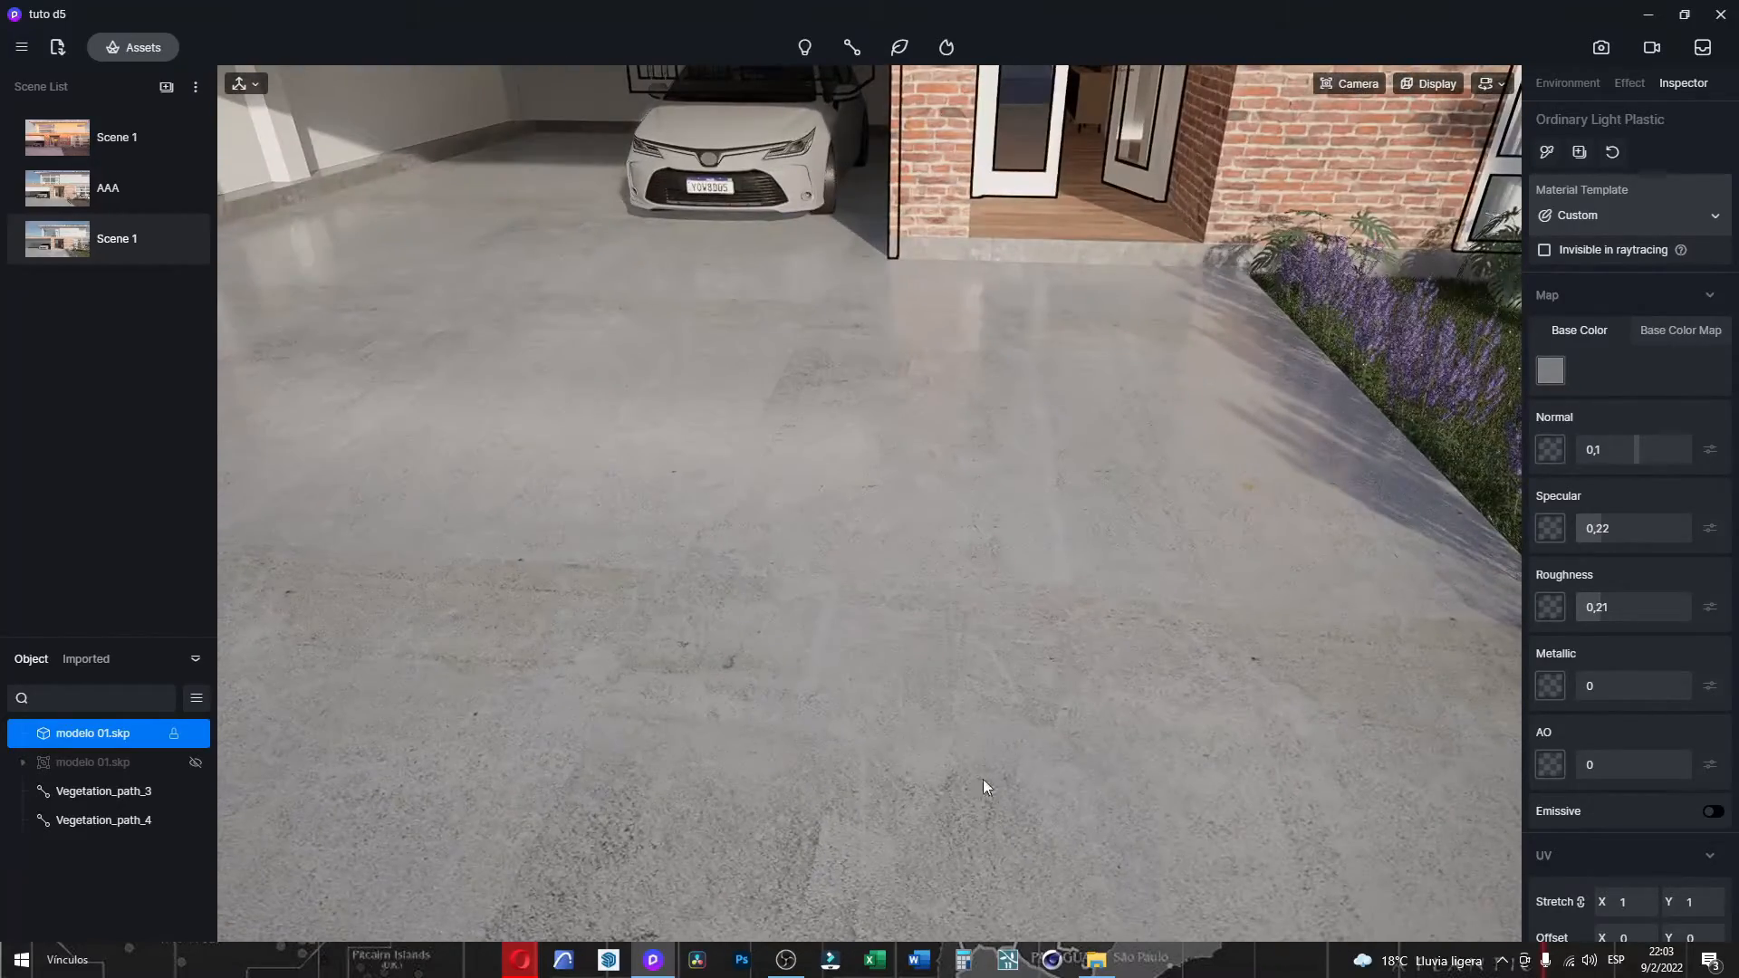
right_drag(991, 549, 1041, 420)
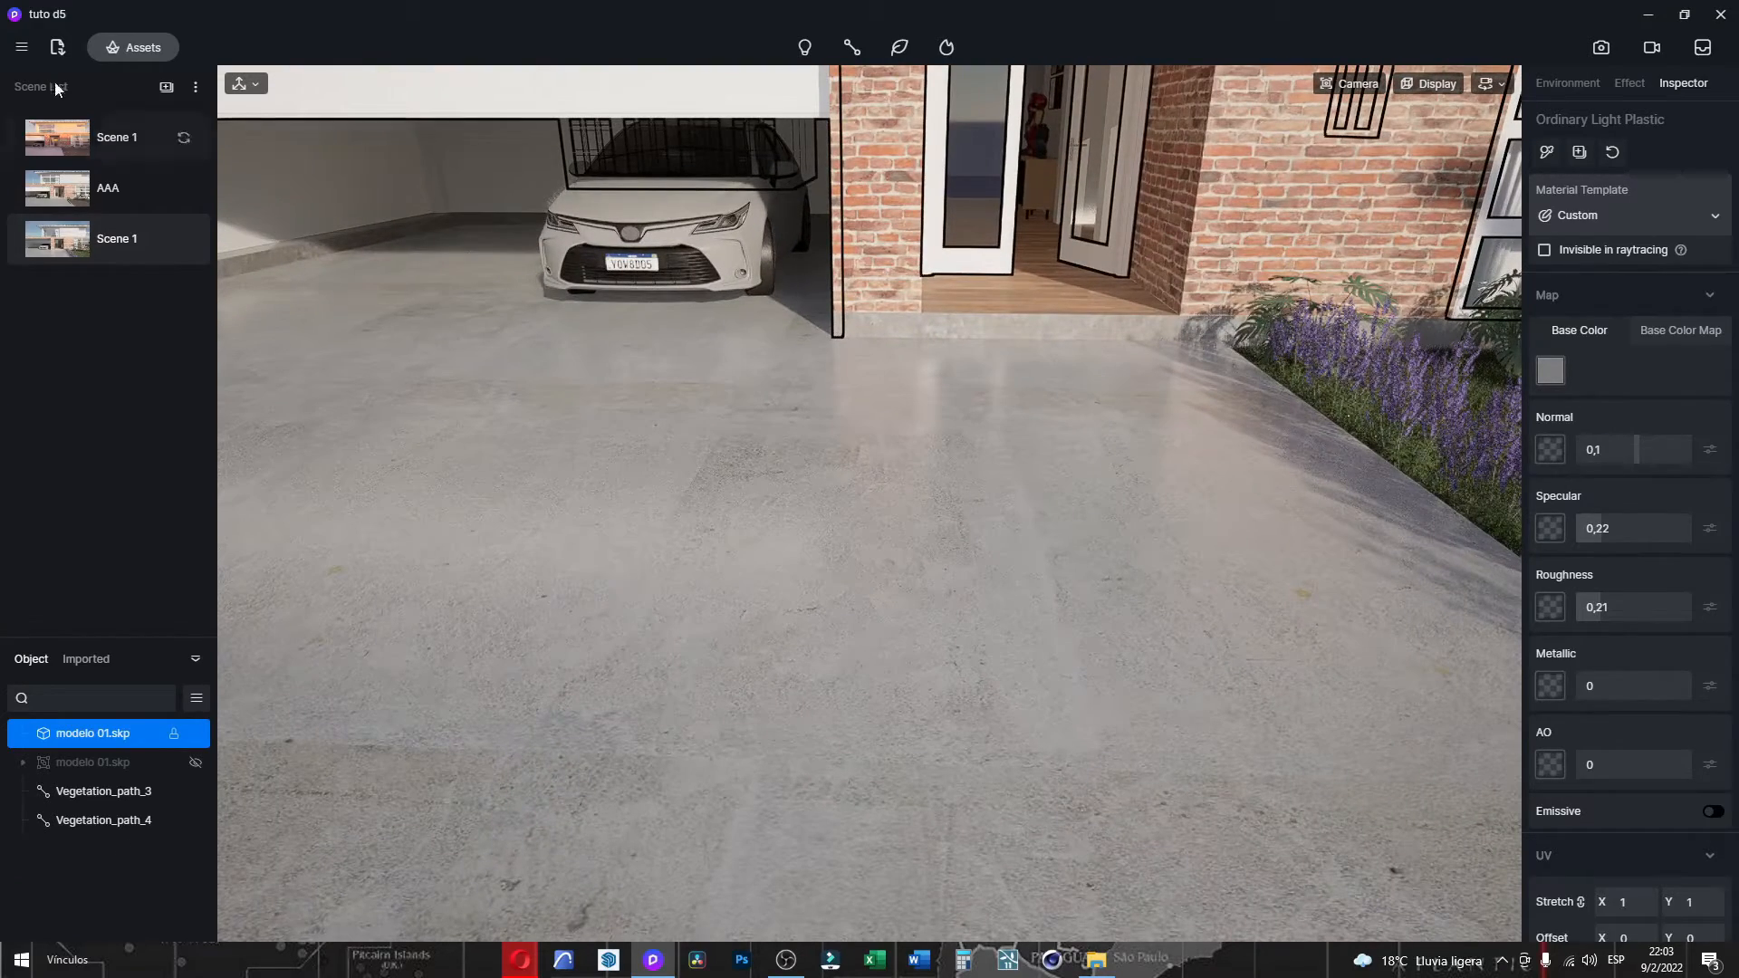
click(113, 50)
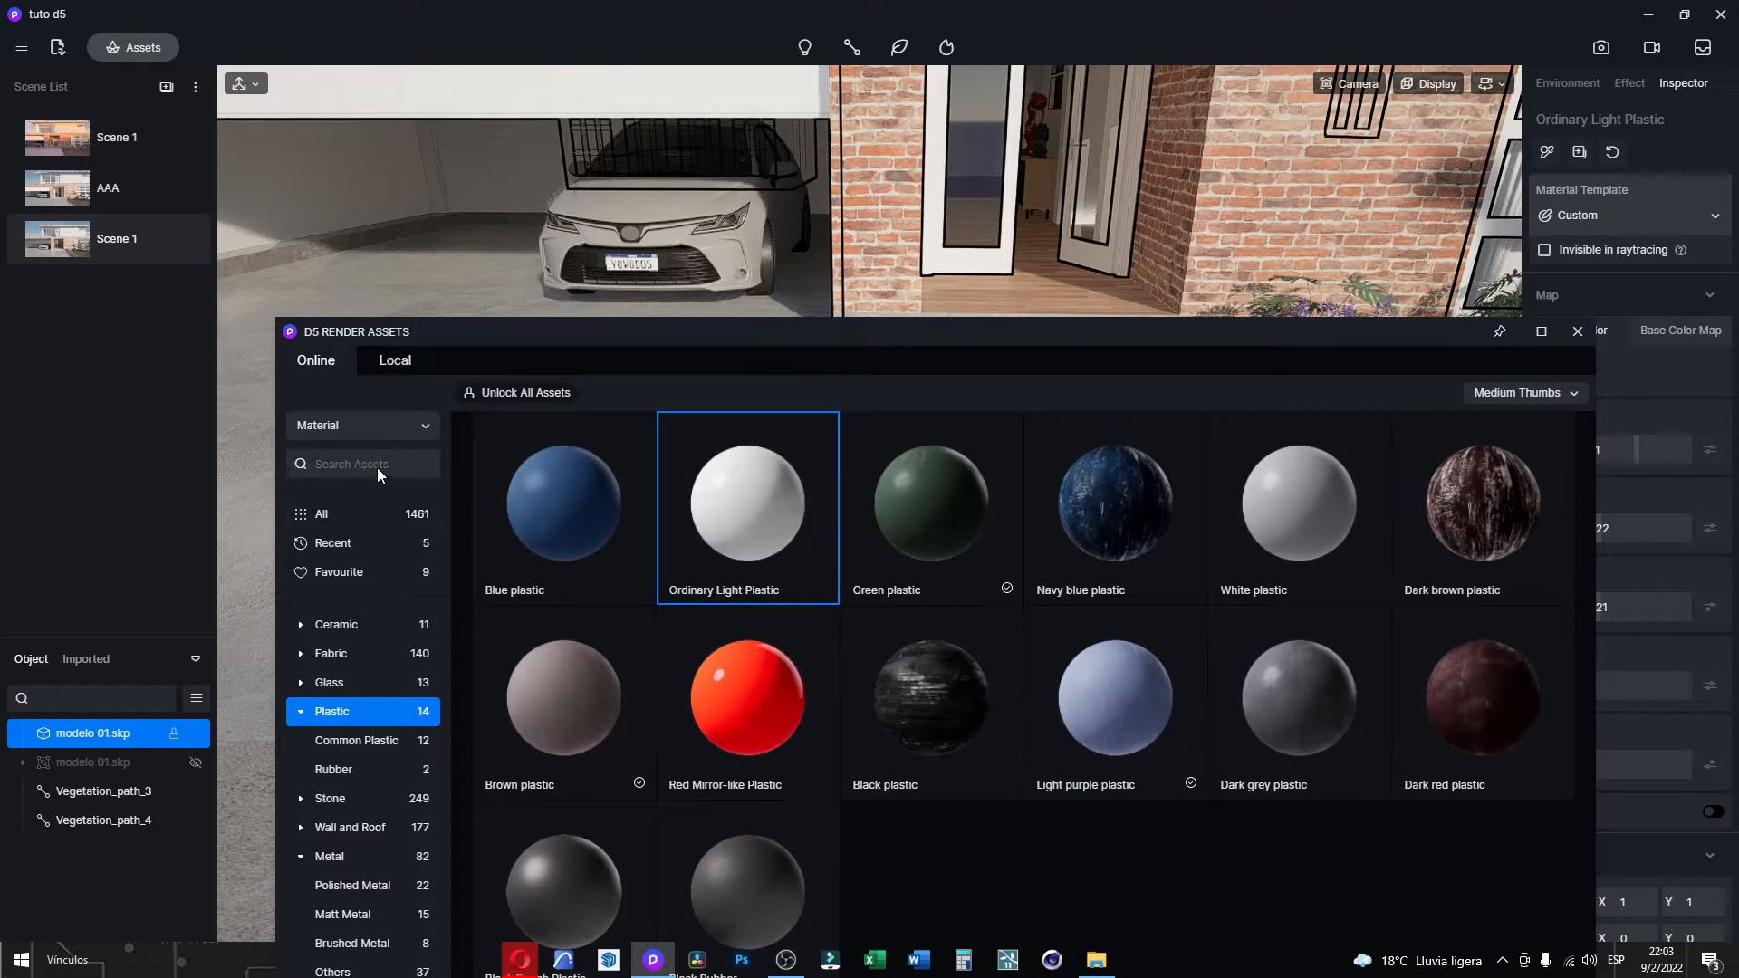
click(376, 464)
text(concre)
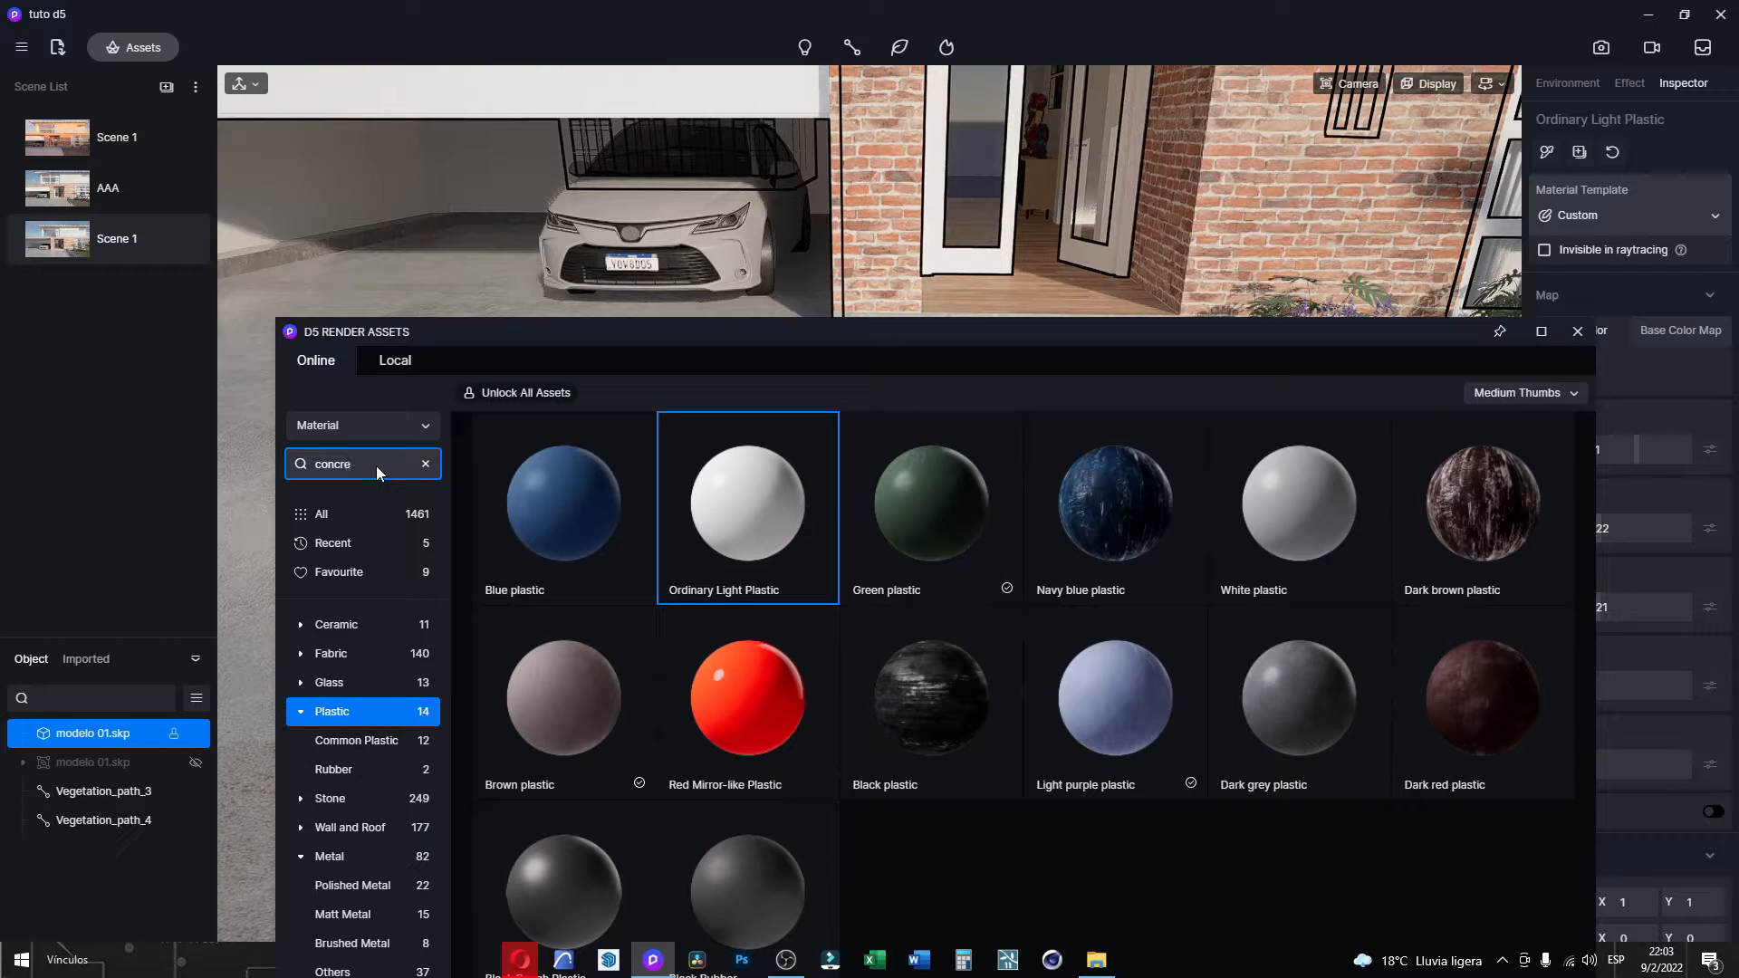
key(Return)
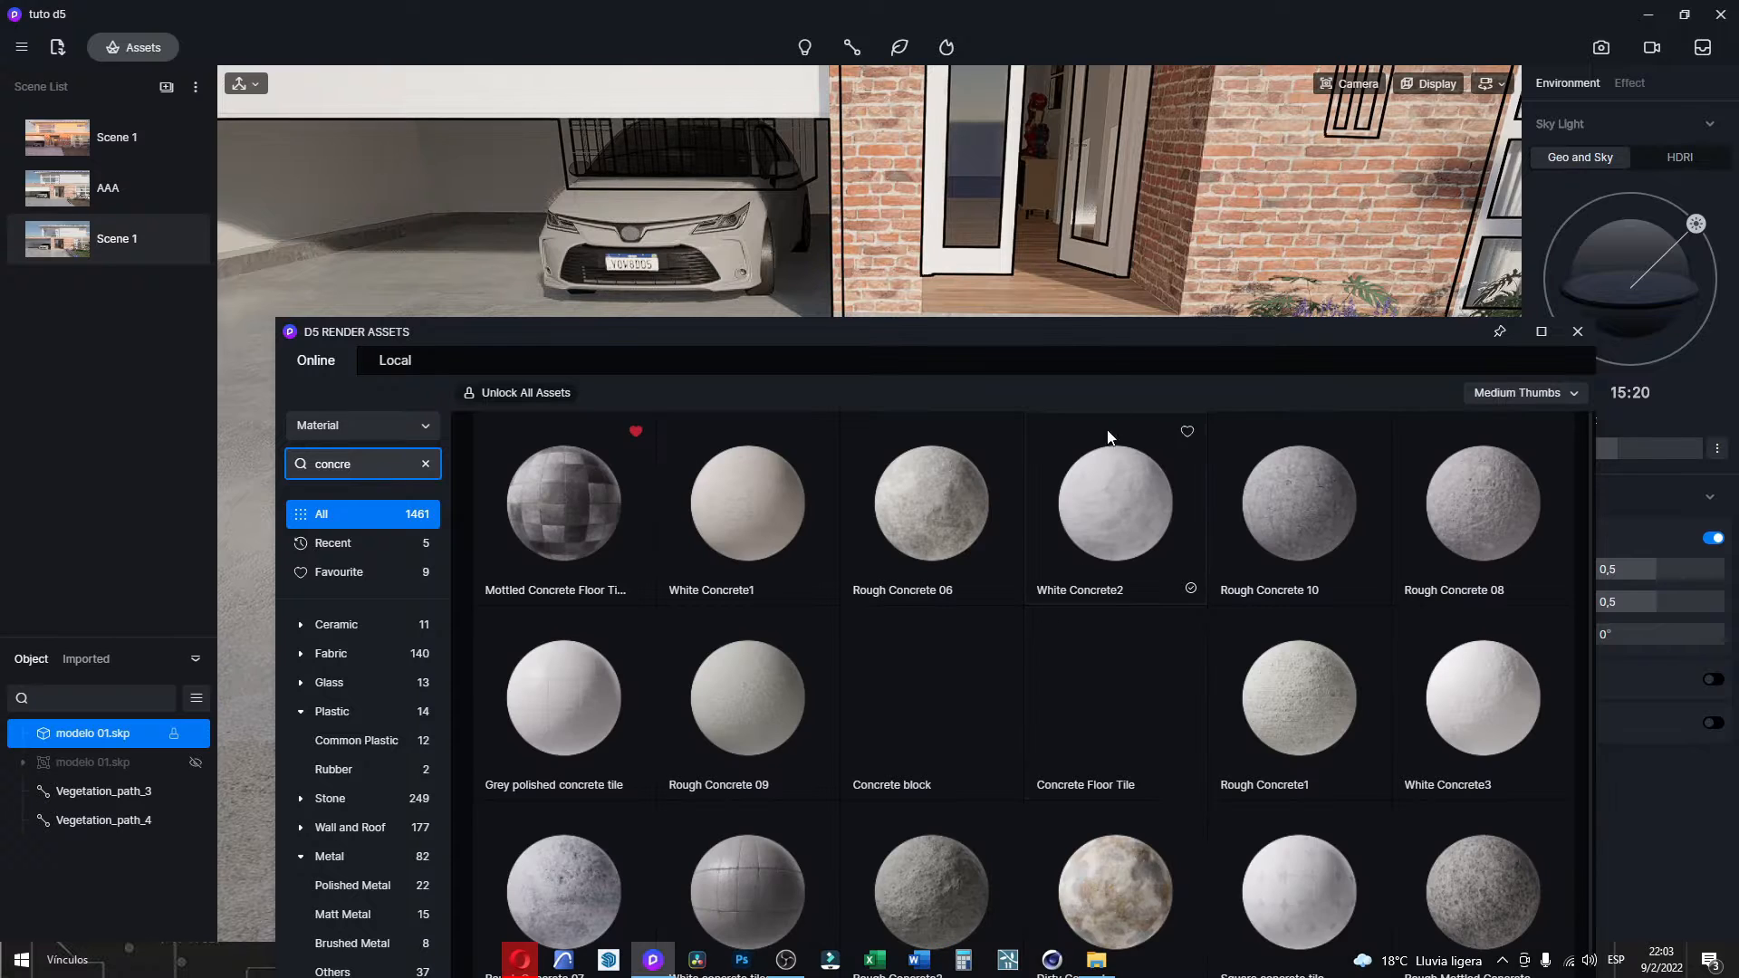
Apply the White concrete tiles material from the search results to the driveway and move the asset library out of the way.
drag(1103, 333, 1156, 255)
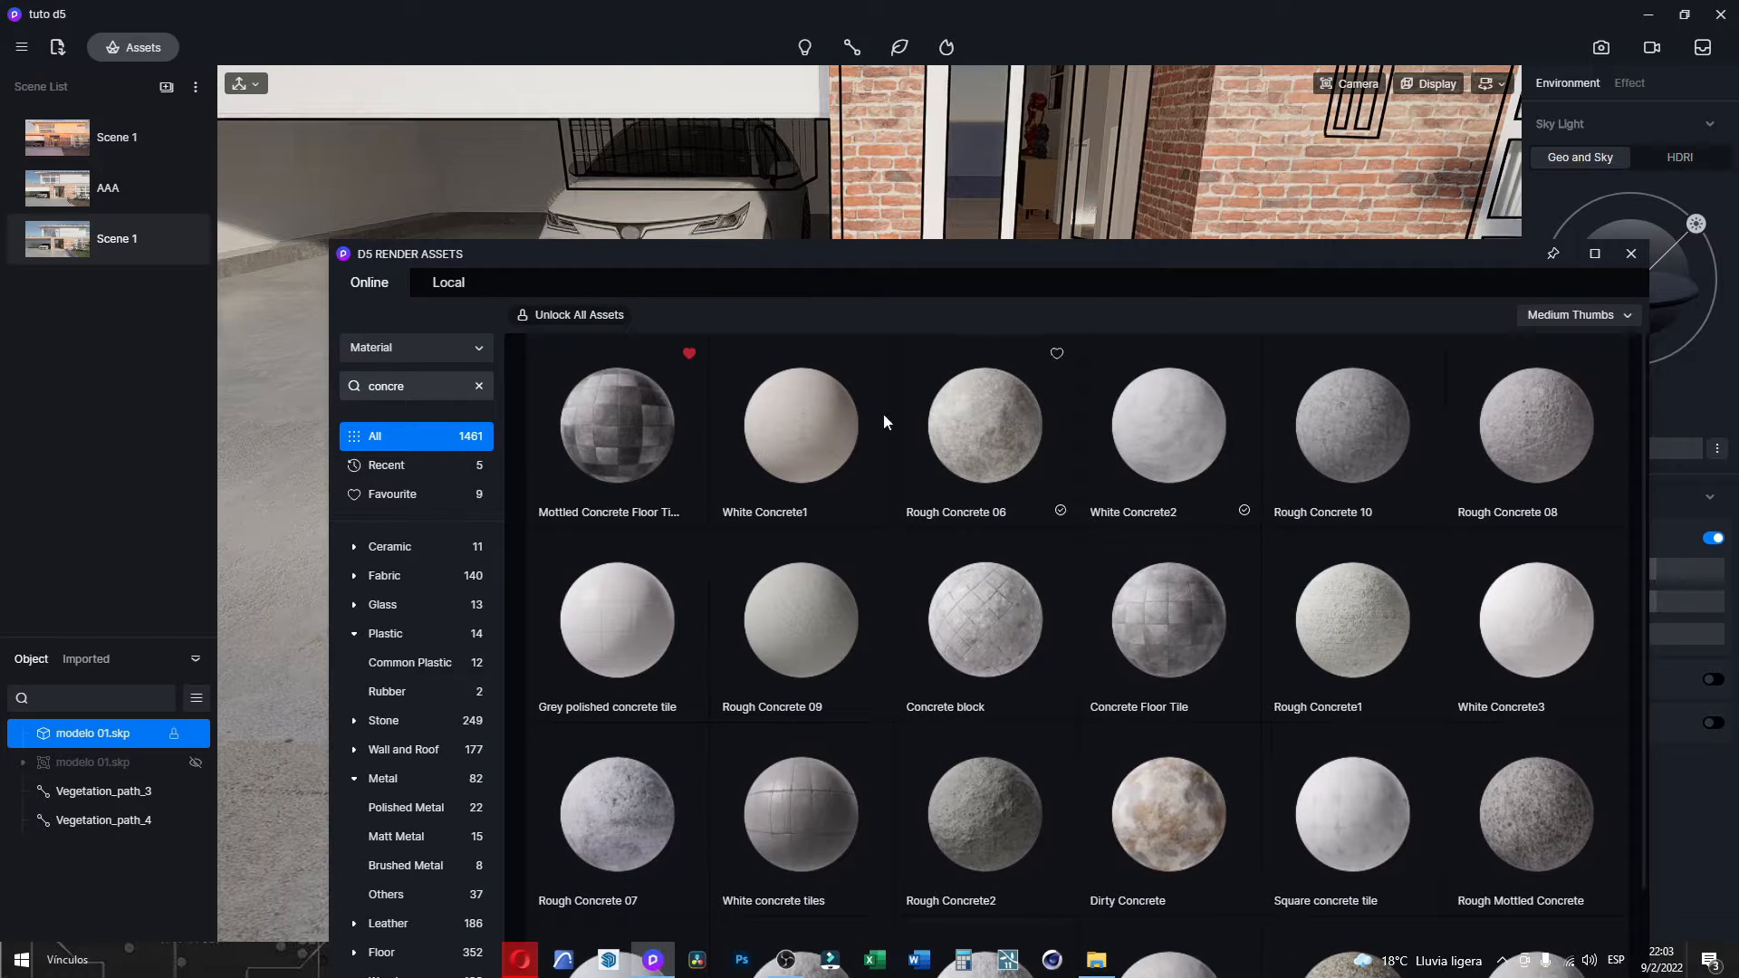
scroll(1170, 585, down, 4)
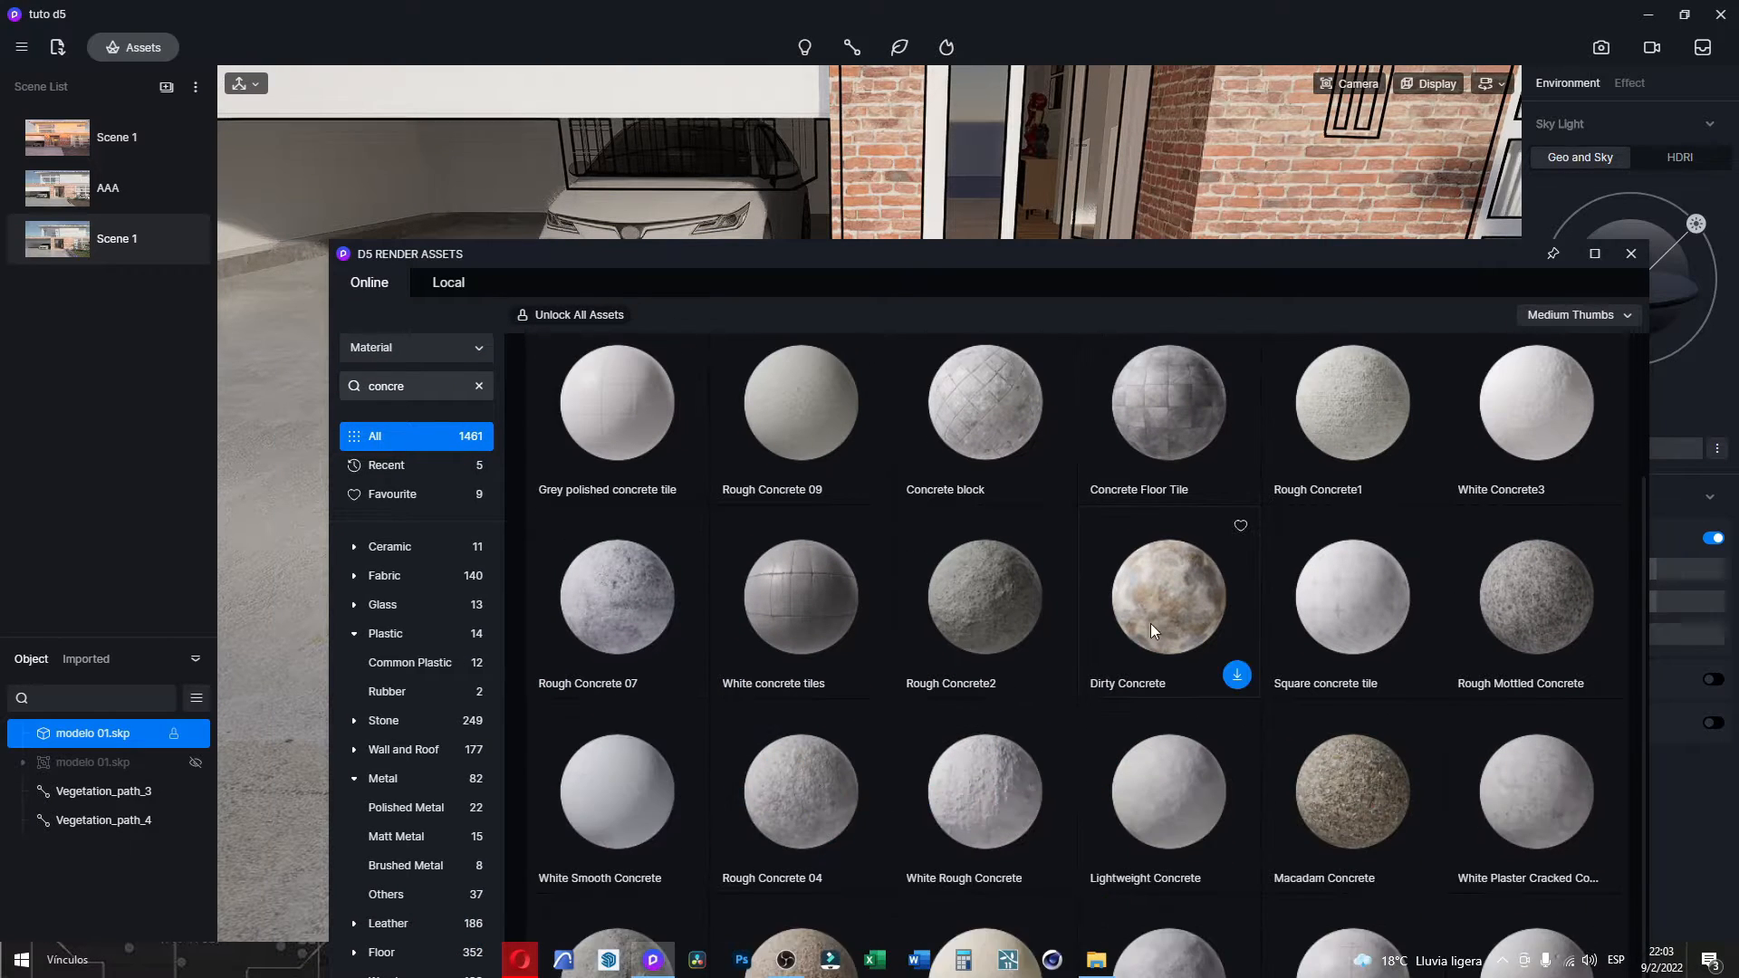
scroll(1126, 648, down, 3)
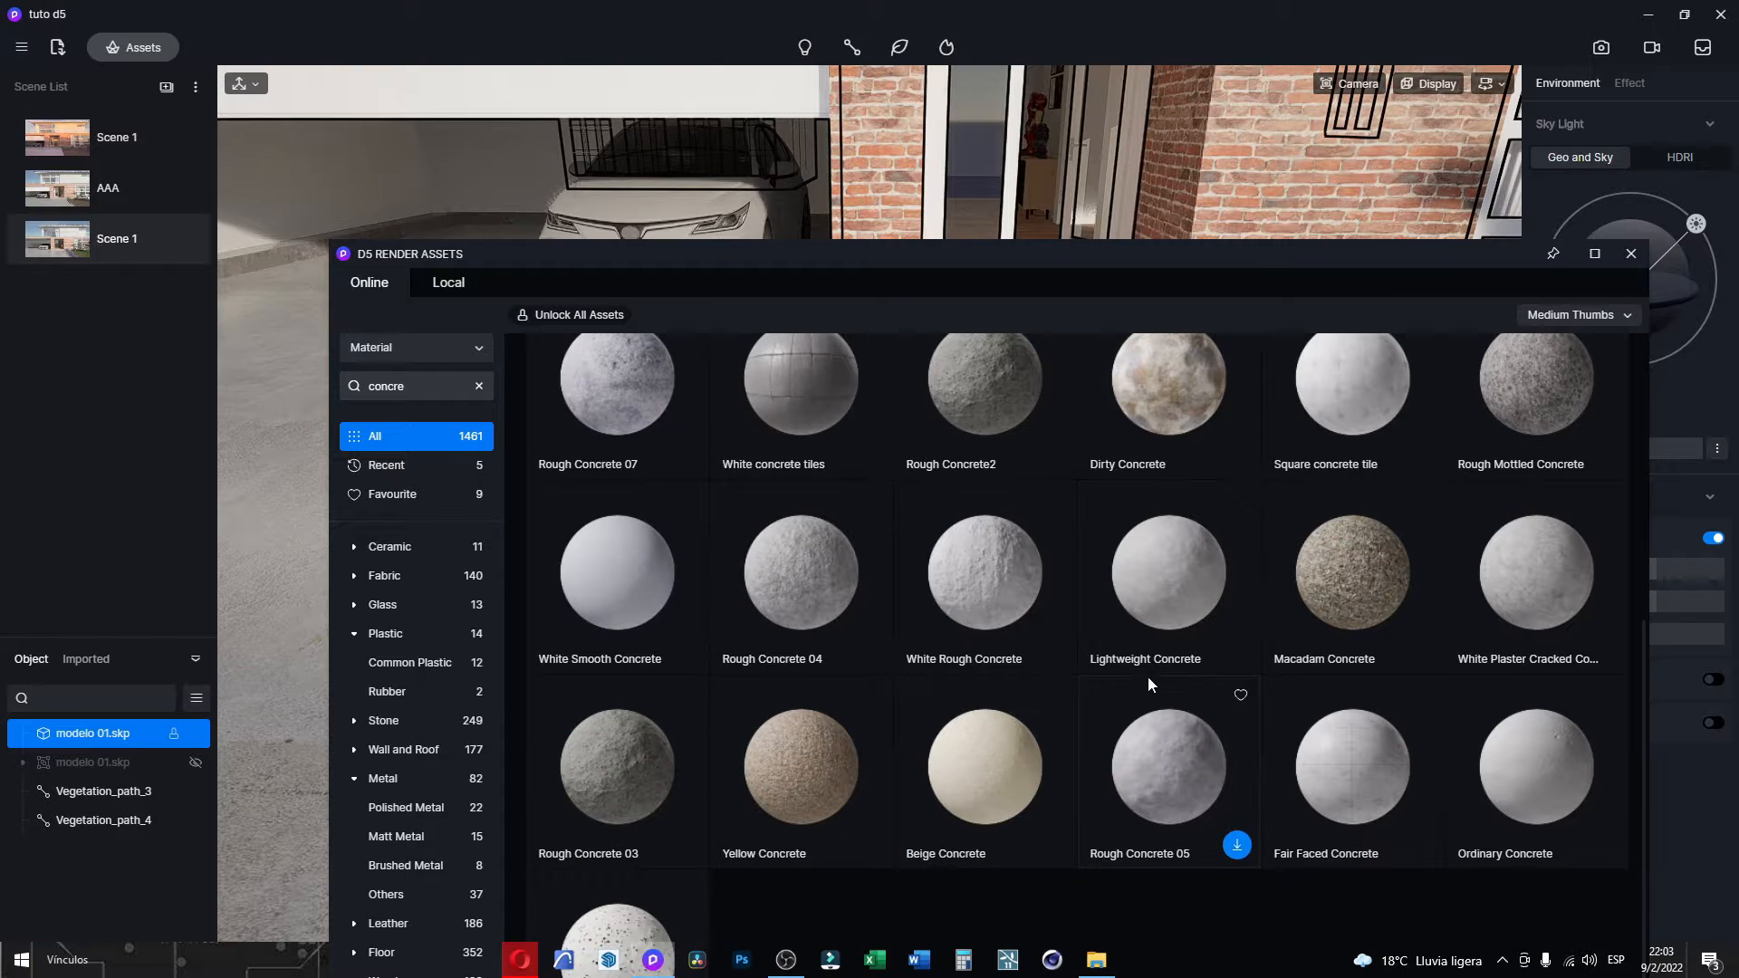
scroll(1148, 676, up, 2)
click(806, 489)
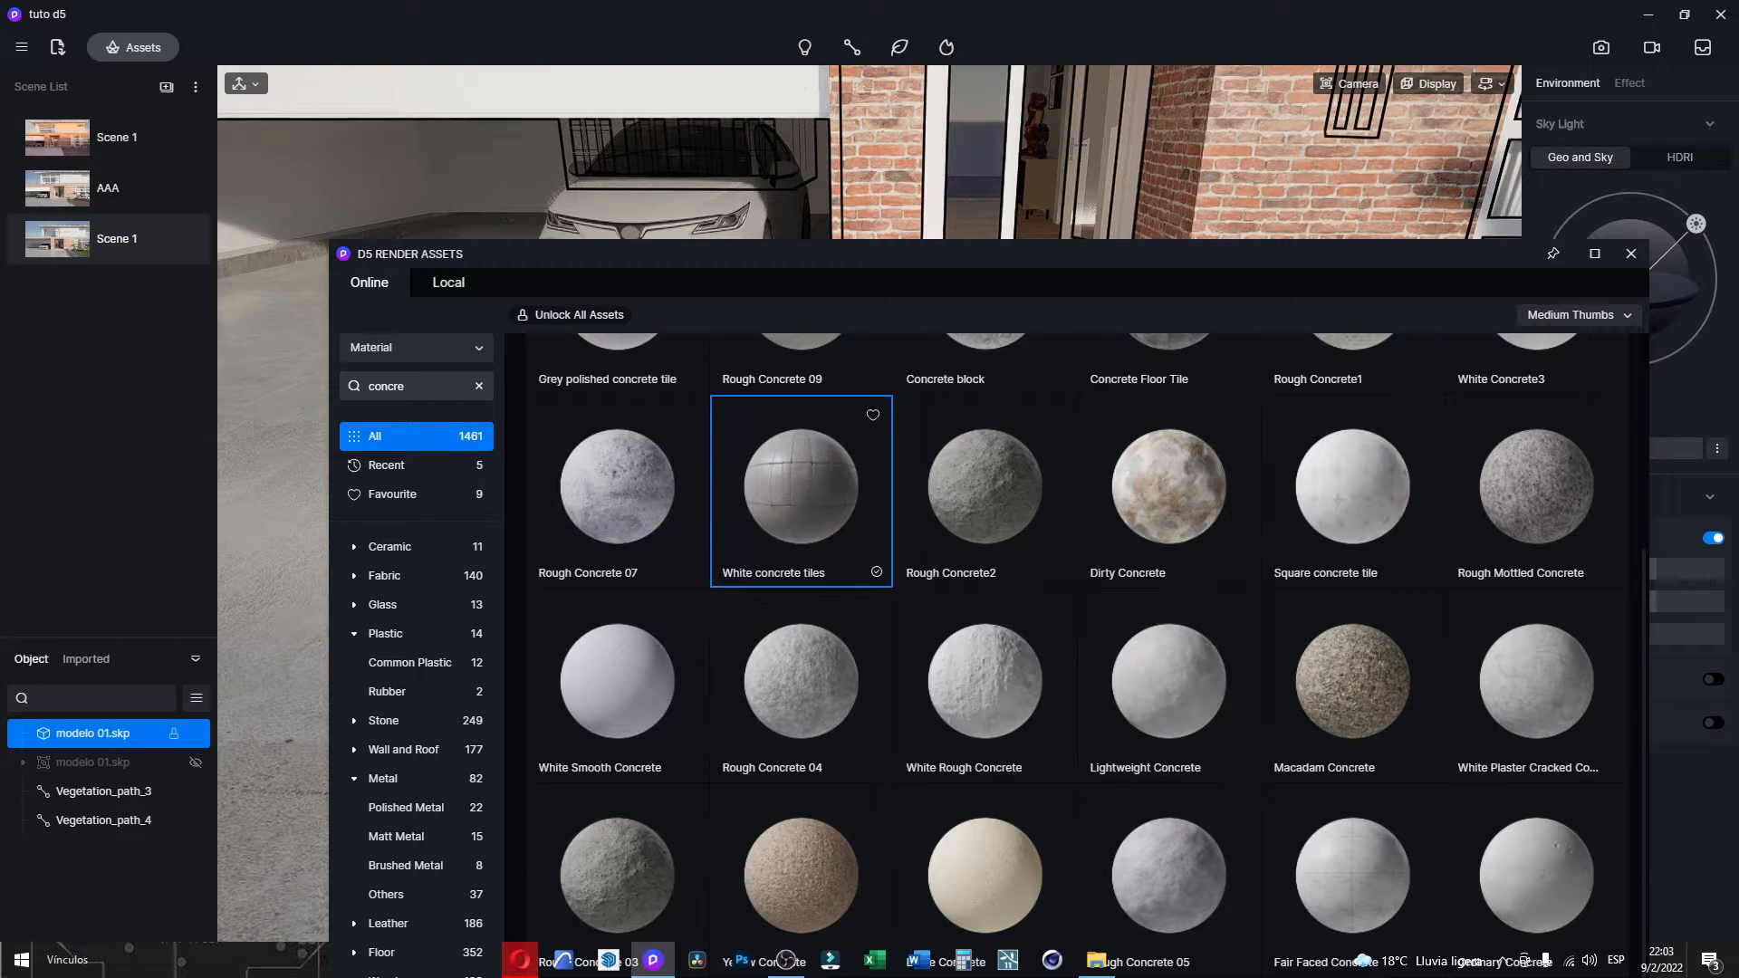
click(294, 715)
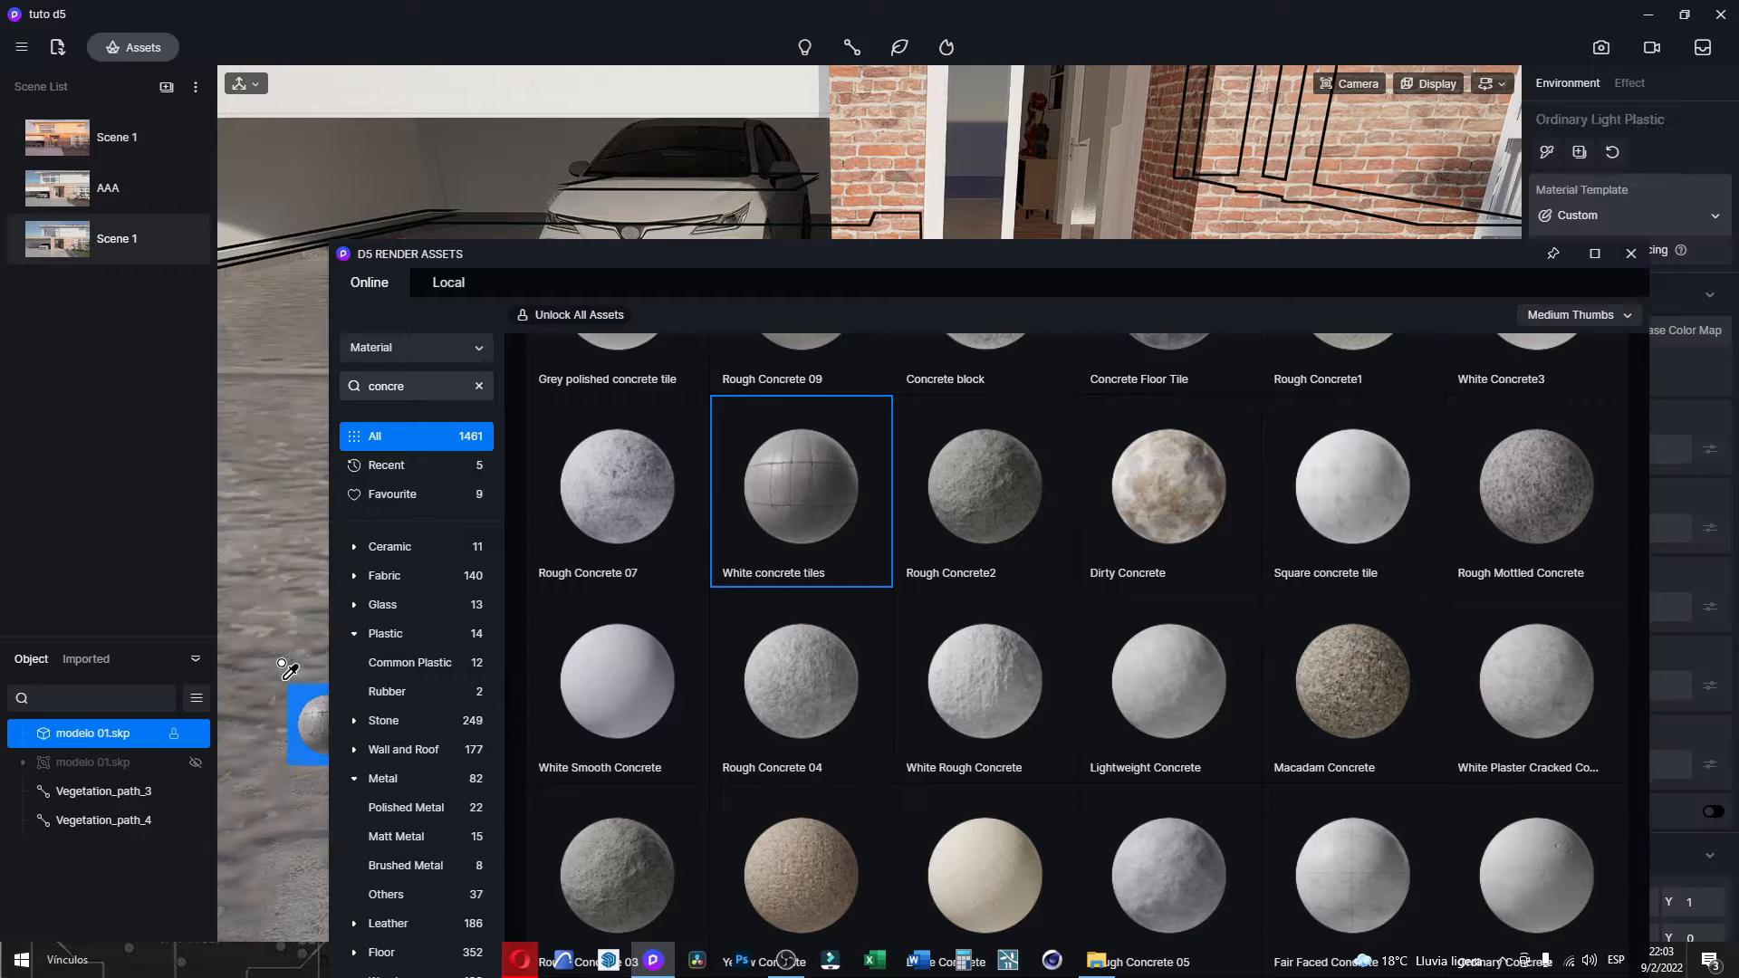
drag(1318, 257, 1097, 927)
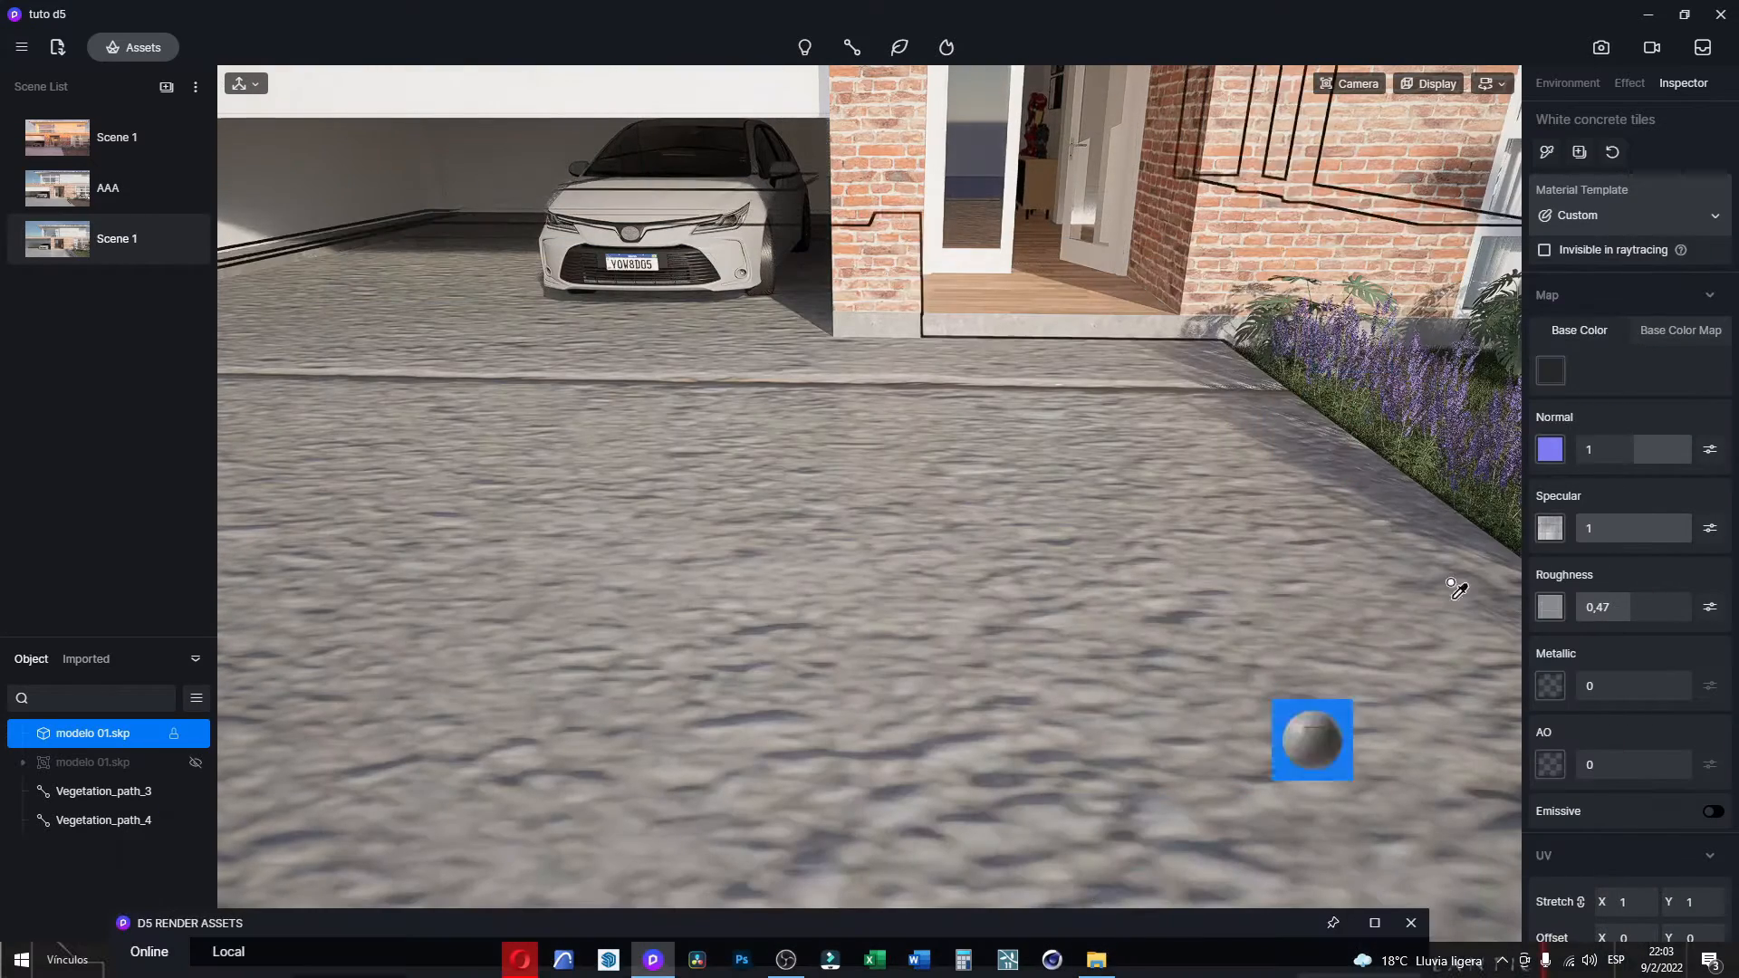
Enable Triplanar mapping for the driveway's White concrete tiles material and bring the tile surface into close view.
scroll(1662, 675, down, 2)
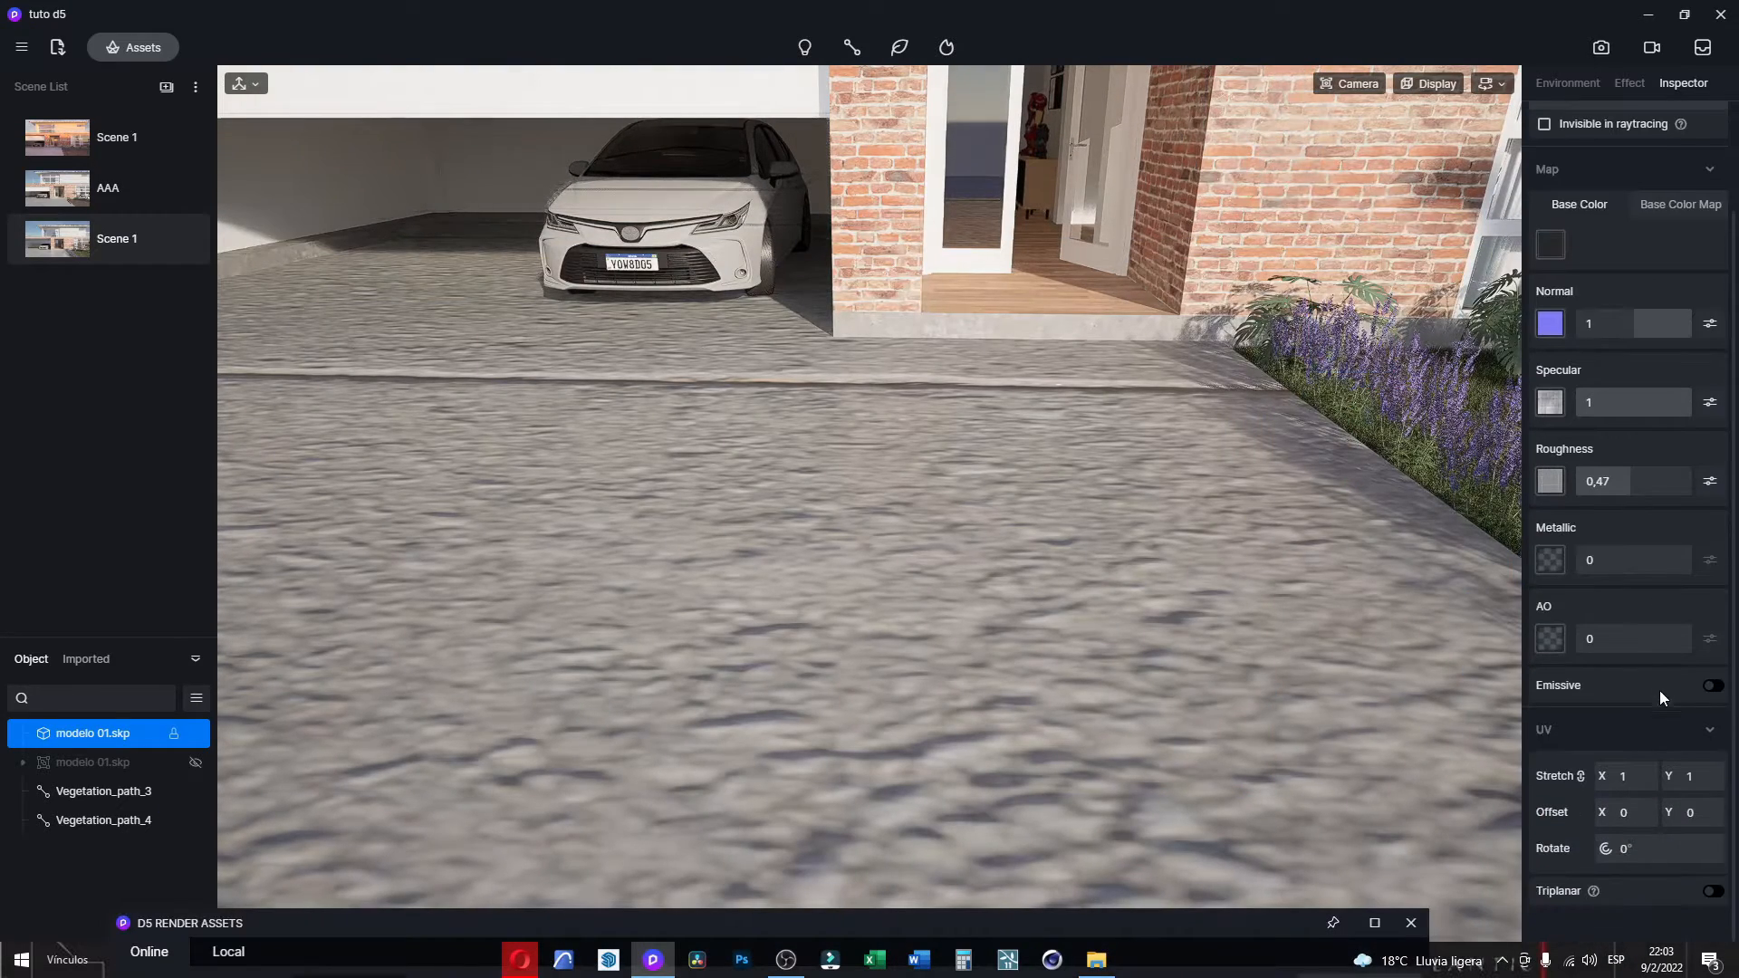
click(1713, 892)
middle_drag(1197, 770, 1121, 426)
right_drag(1114, 552, 1094, 940)
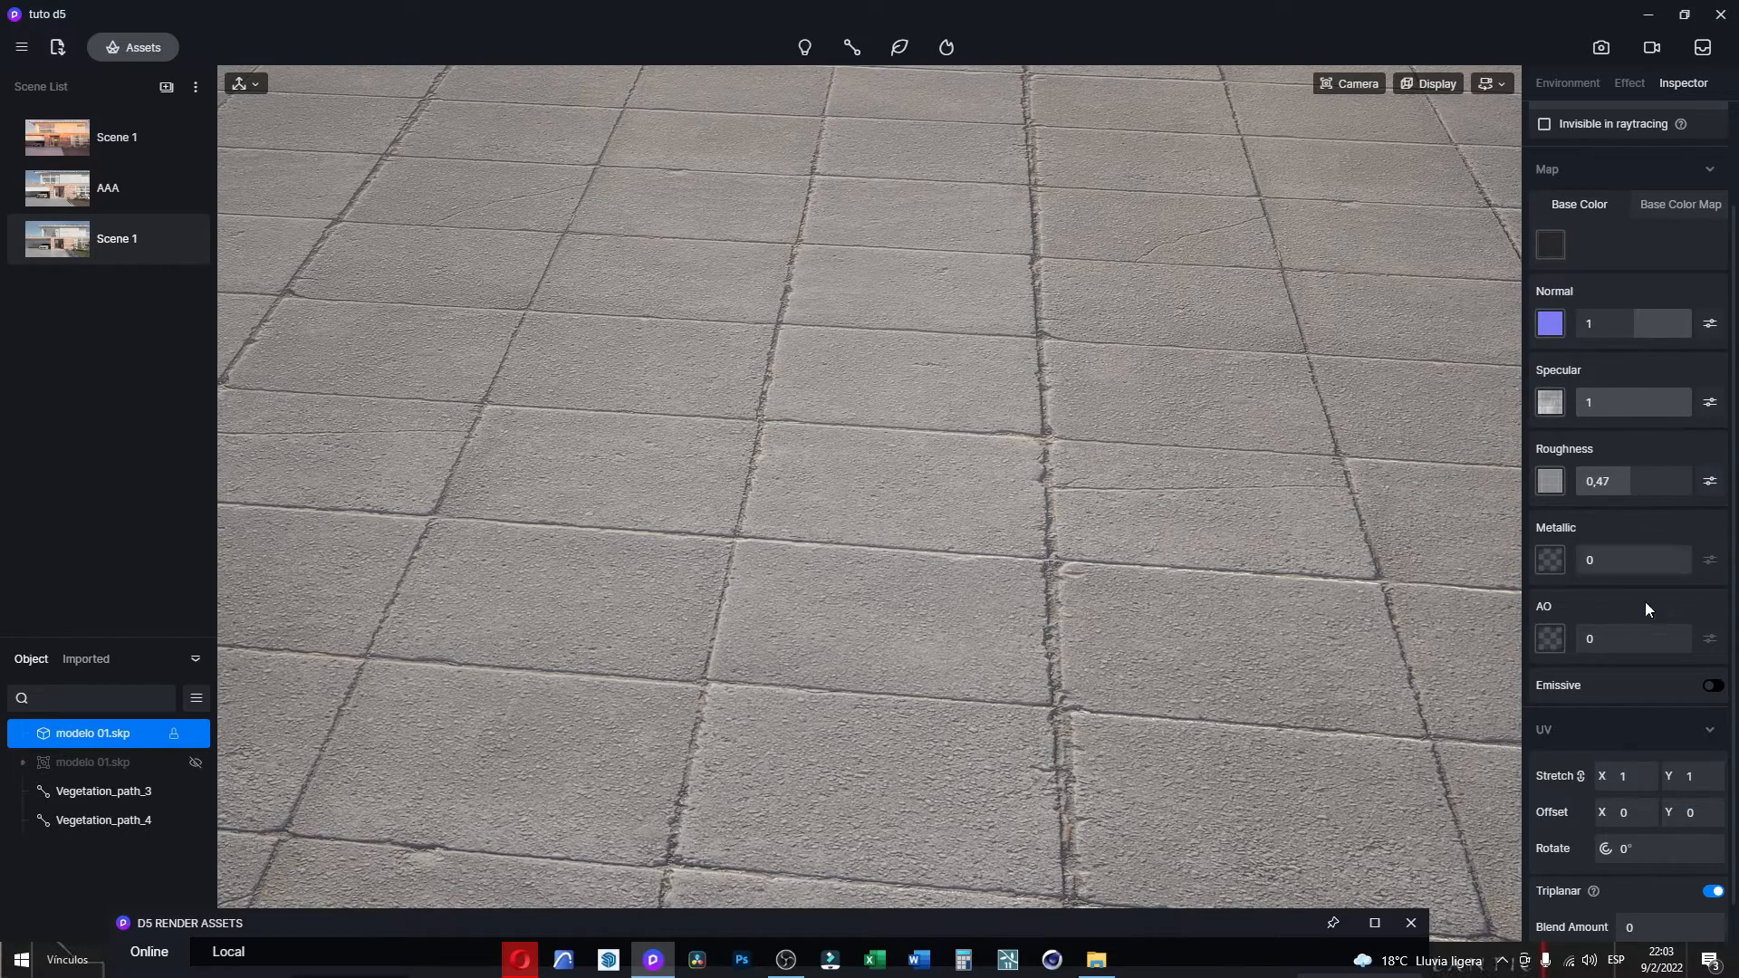
Examine the tiled driveway in front of the garage and entrance from close up and from farther away.
drag(1649, 684, 1012, 750)
scroll(1210, 148, down, 10)
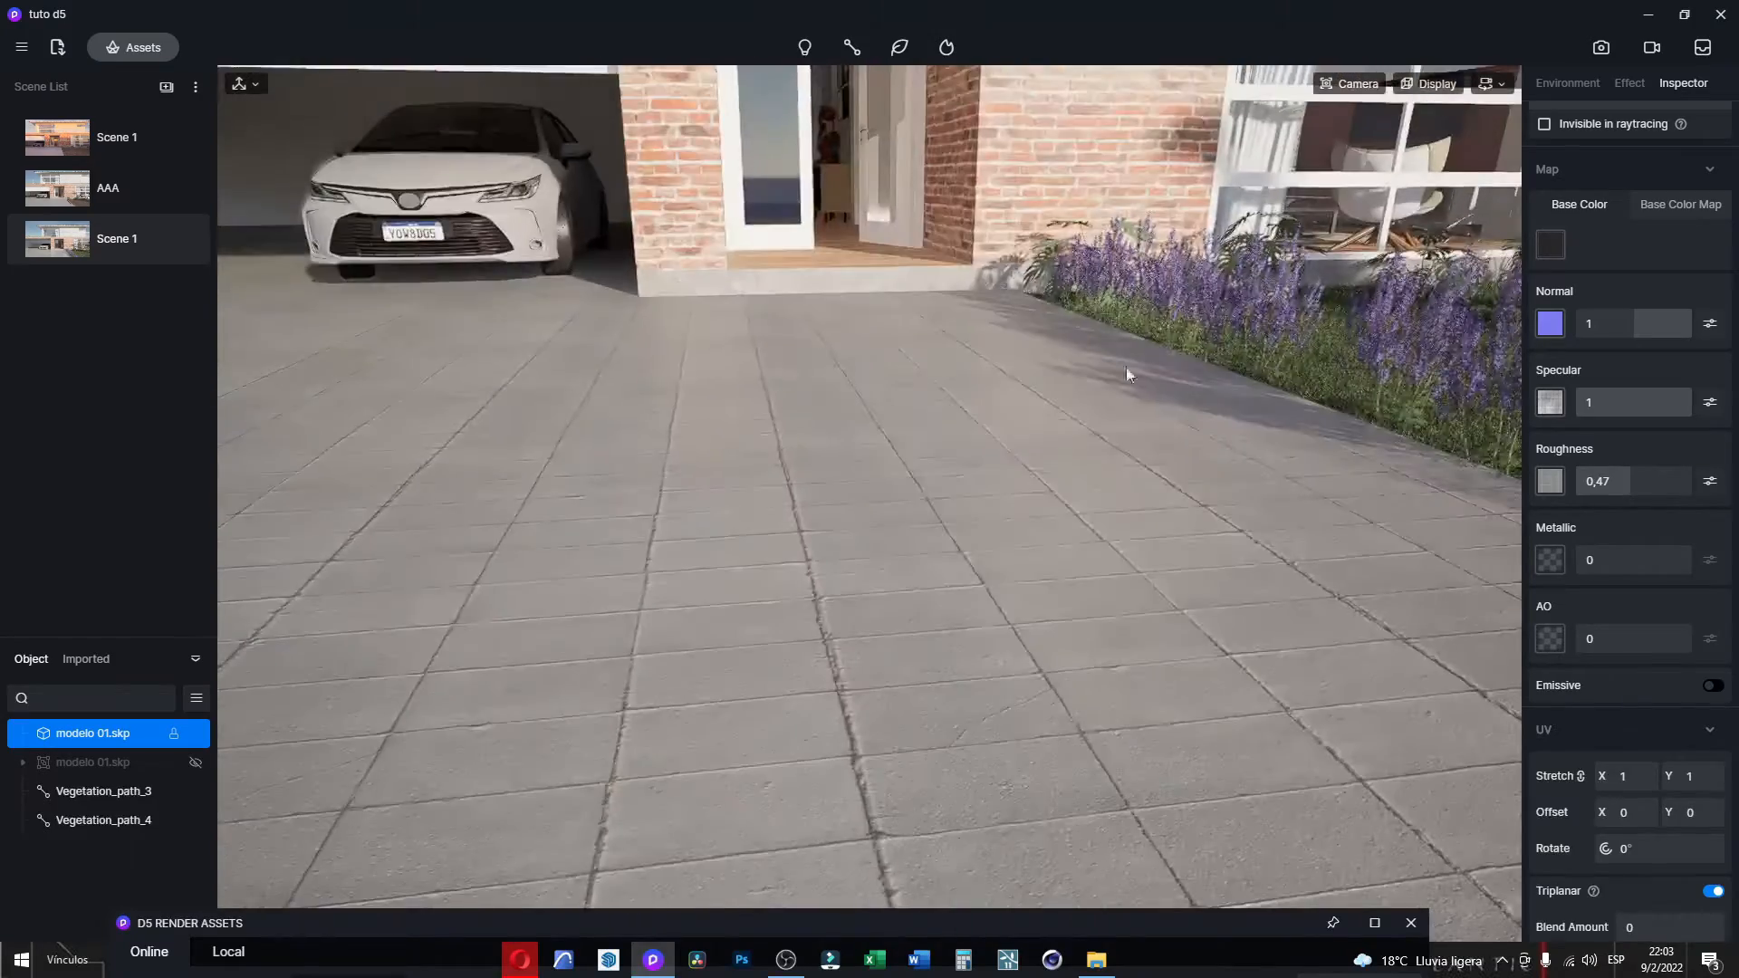
scroll(935, 388, up, 5)
scroll(704, 538, down, 5)
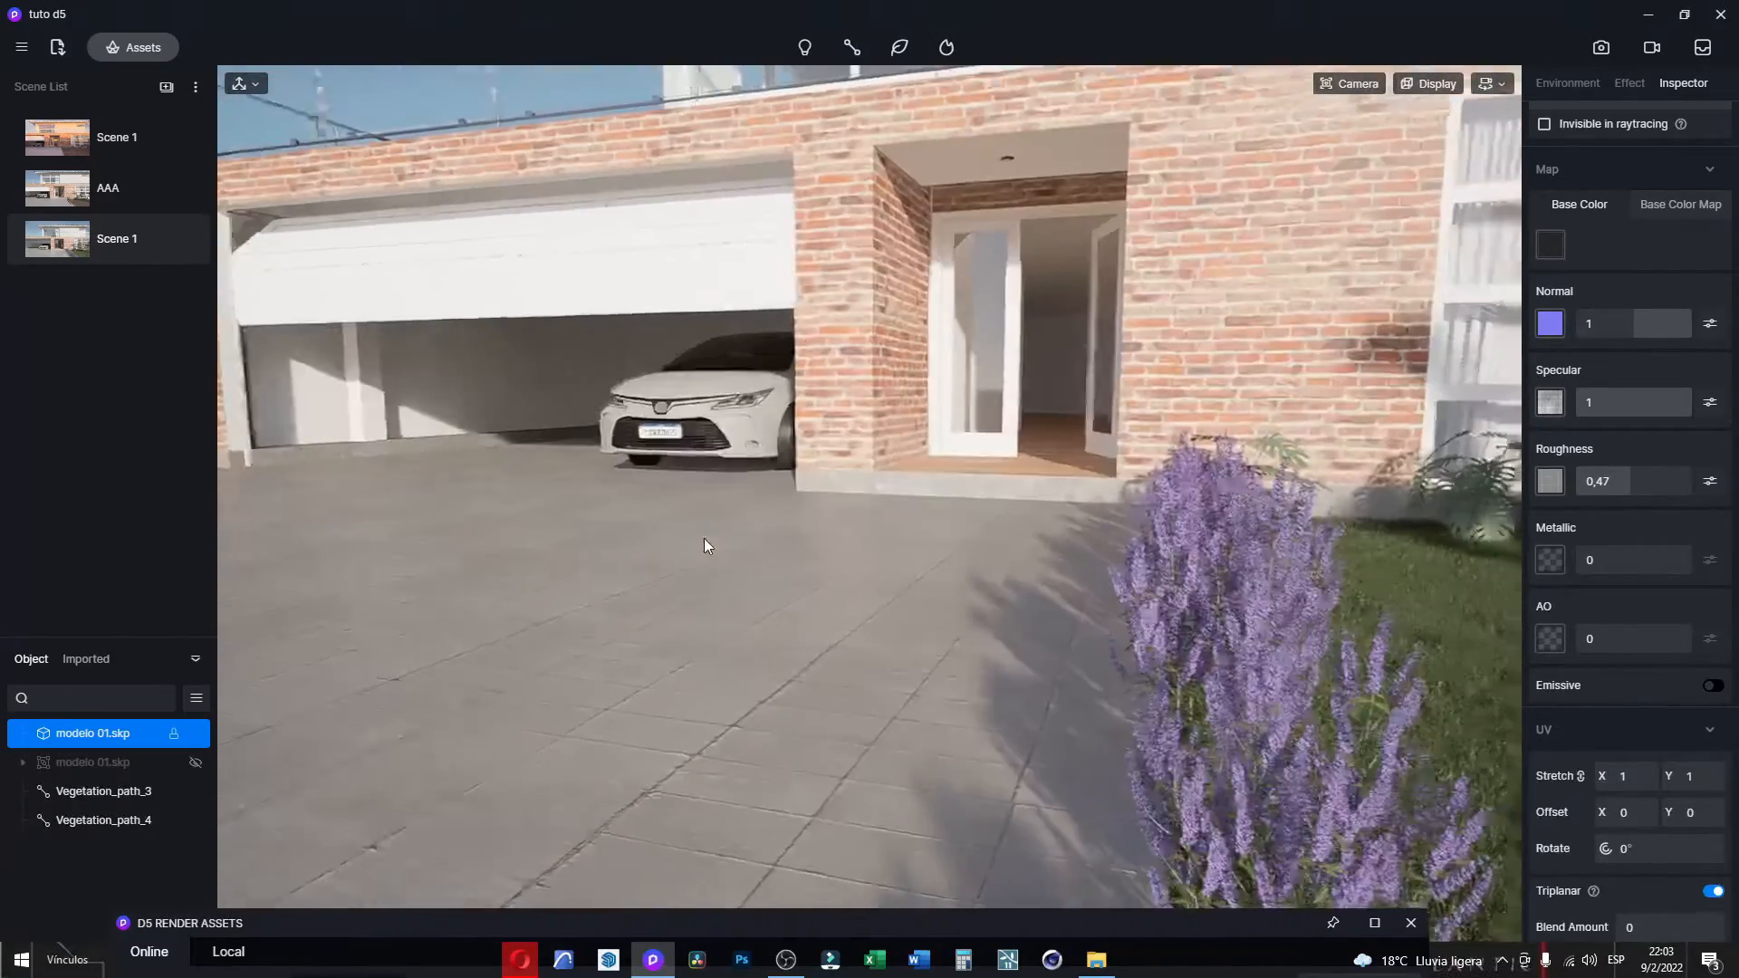
right_drag(1003, 474, 927, 850)
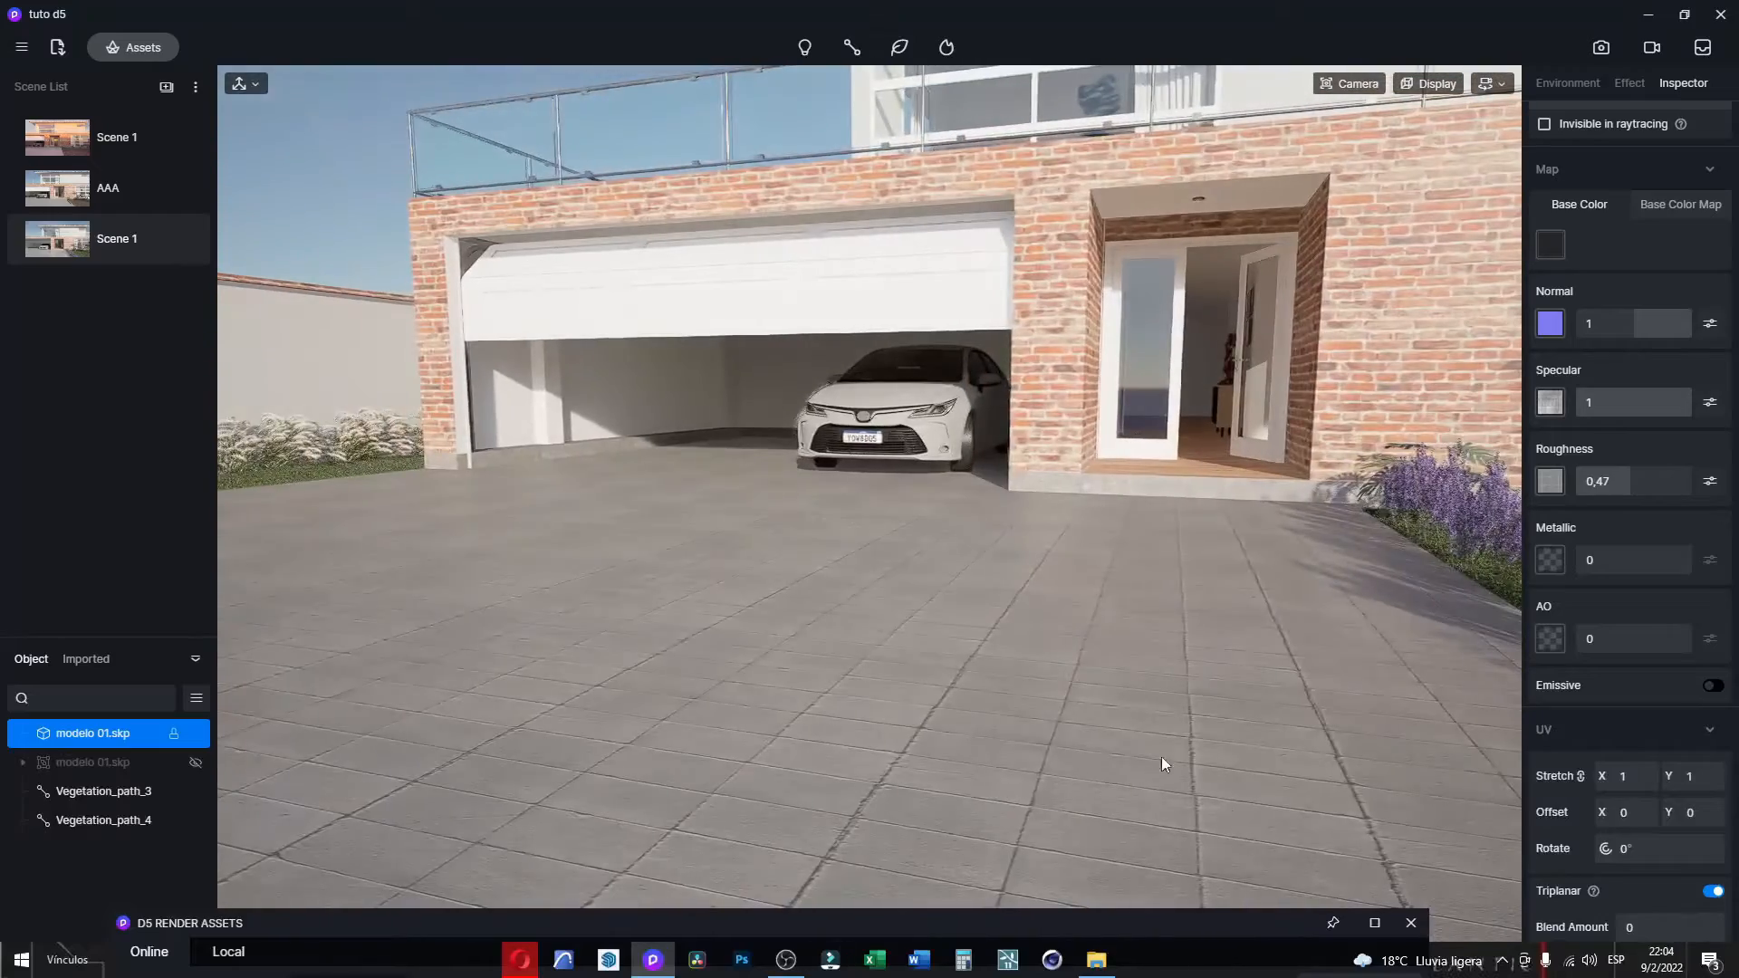
scroll(942, 710, up, 6)
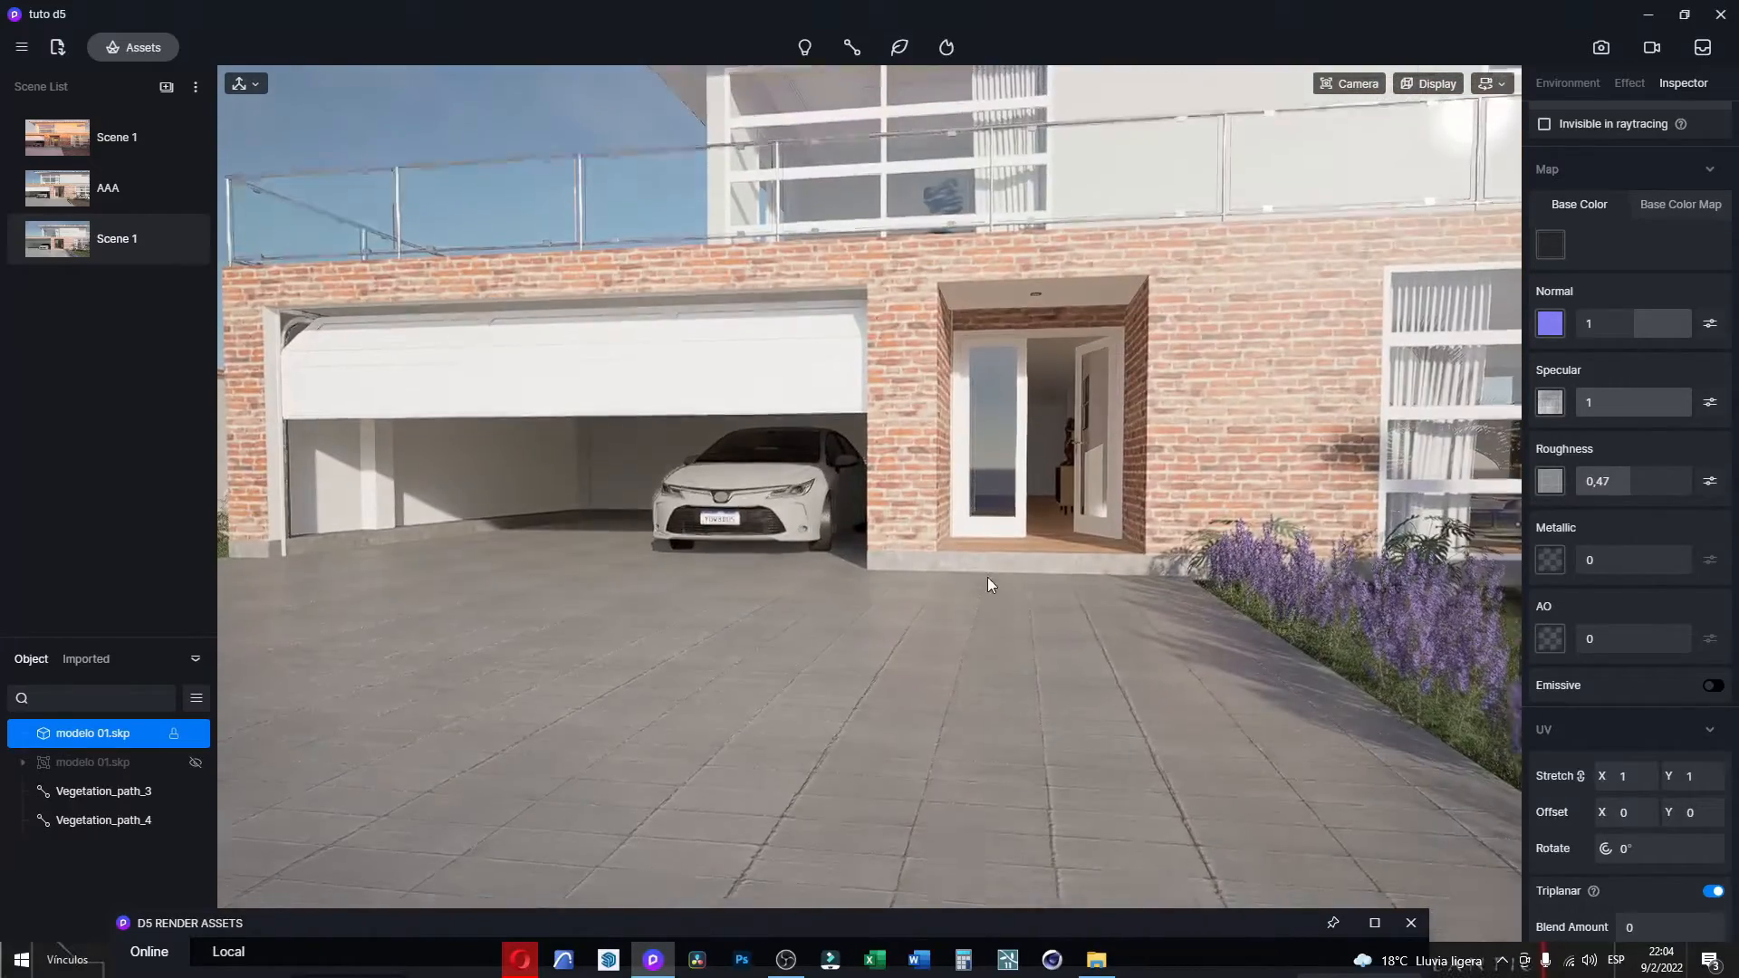
Examine the tiled driveway together with the brick facade and entrance from several distances and angles.
scroll(987, 578, up, 3)
scroll(1012, 596, up, 3)
scroll(1351, 330, down, 3)
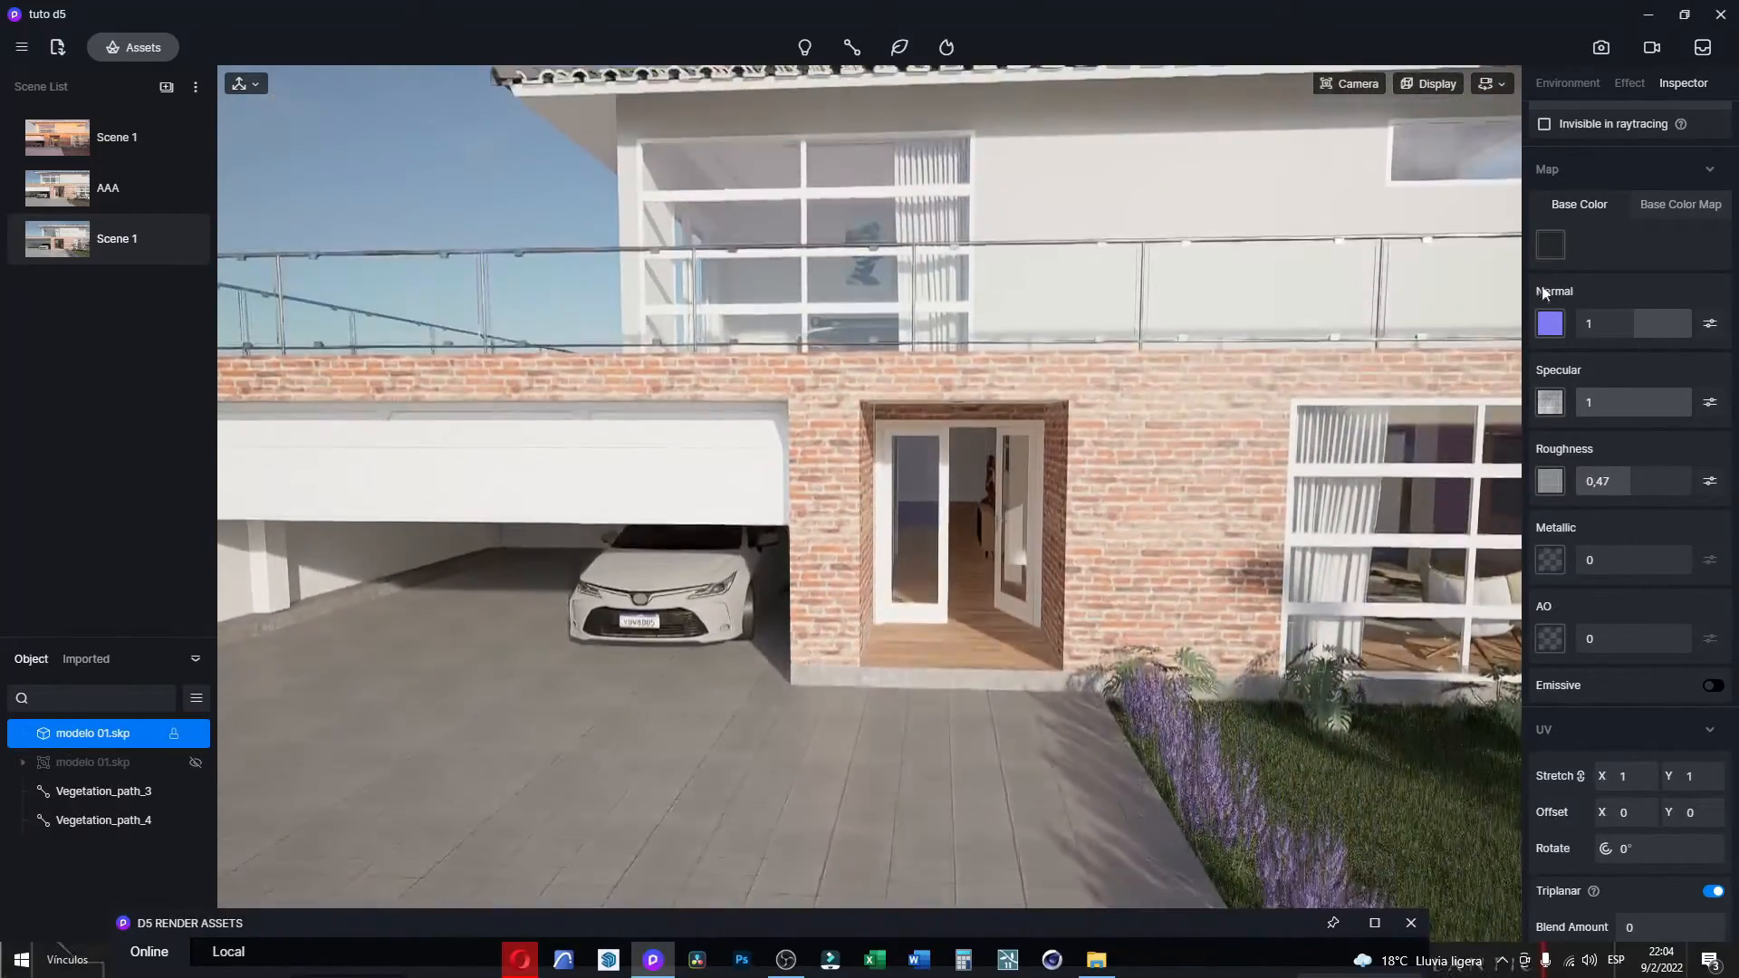
scroll(1621, 241, up, 2)
scroll(1649, 458, down, 3)
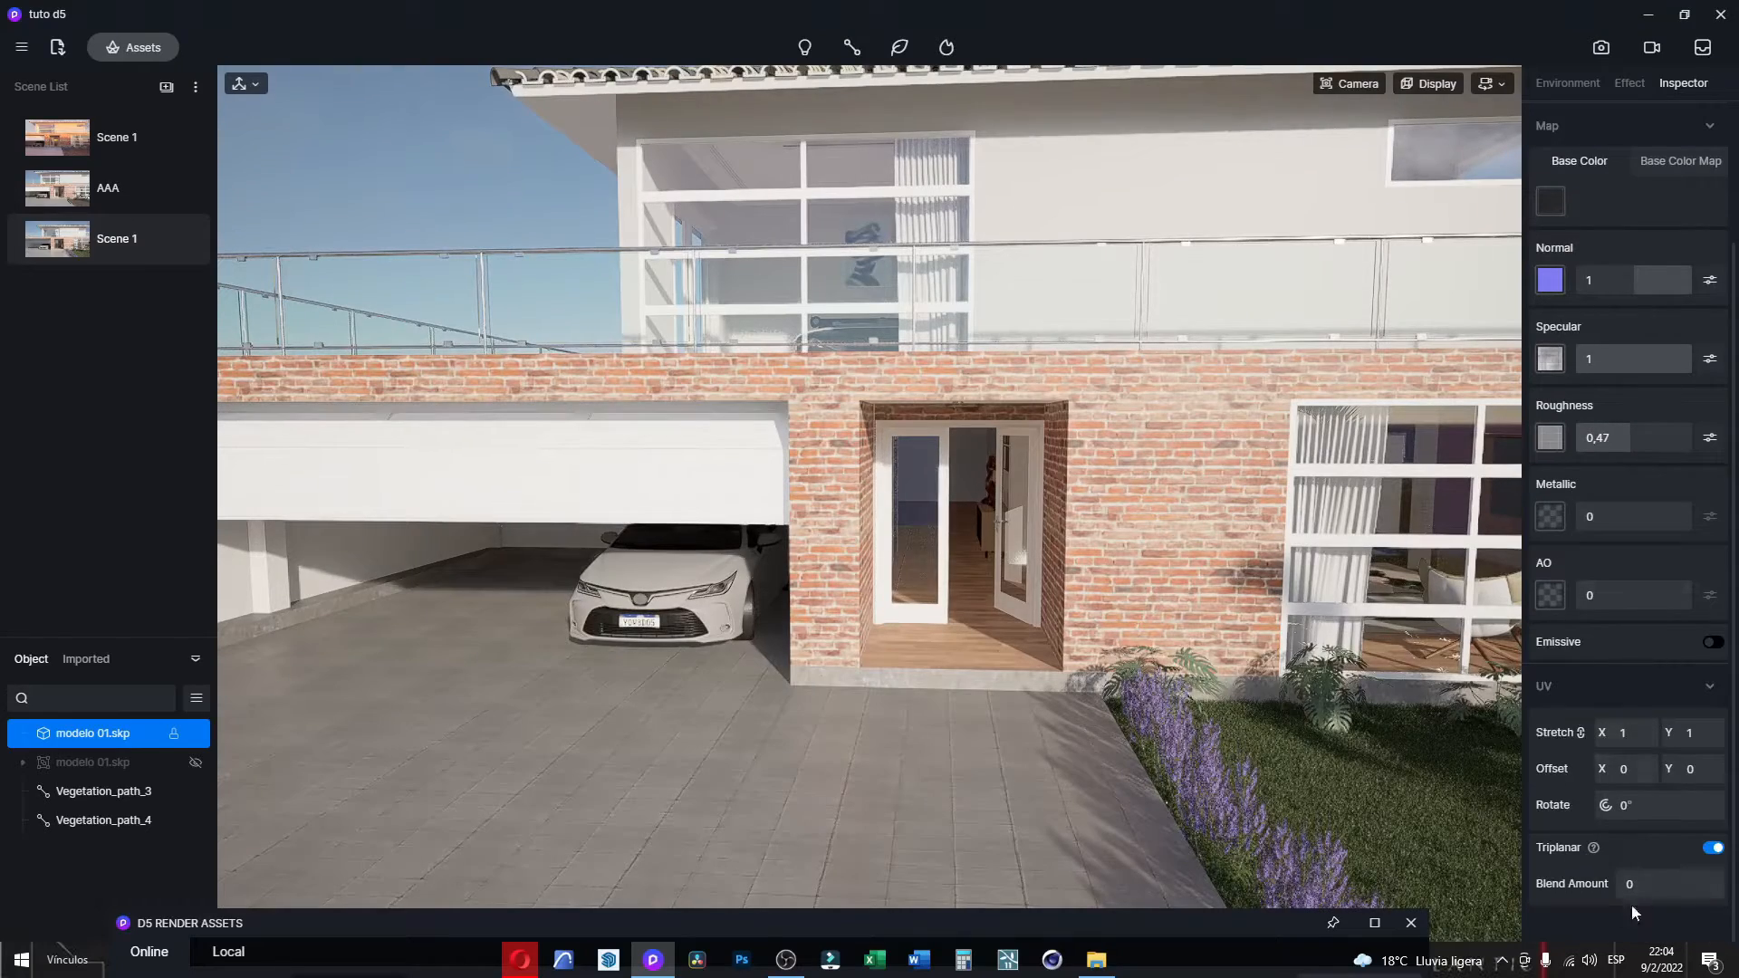
right_drag(937, 694, 899, 898)
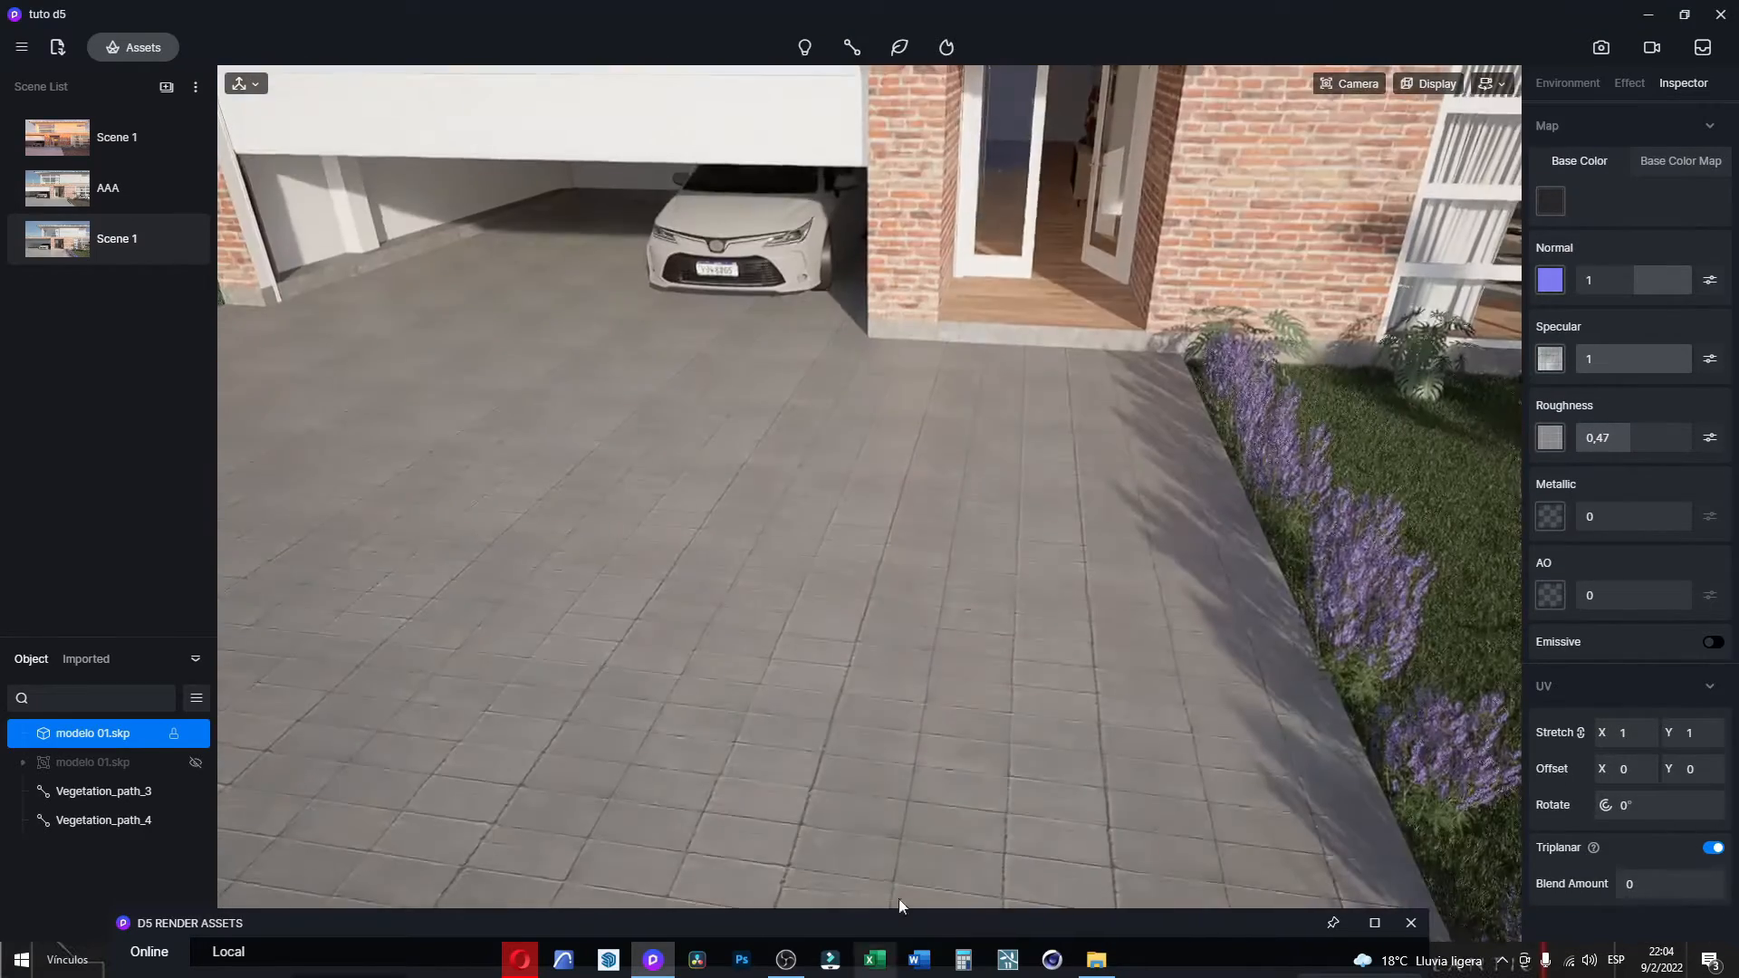
right_drag(969, 698, 1045, 545)
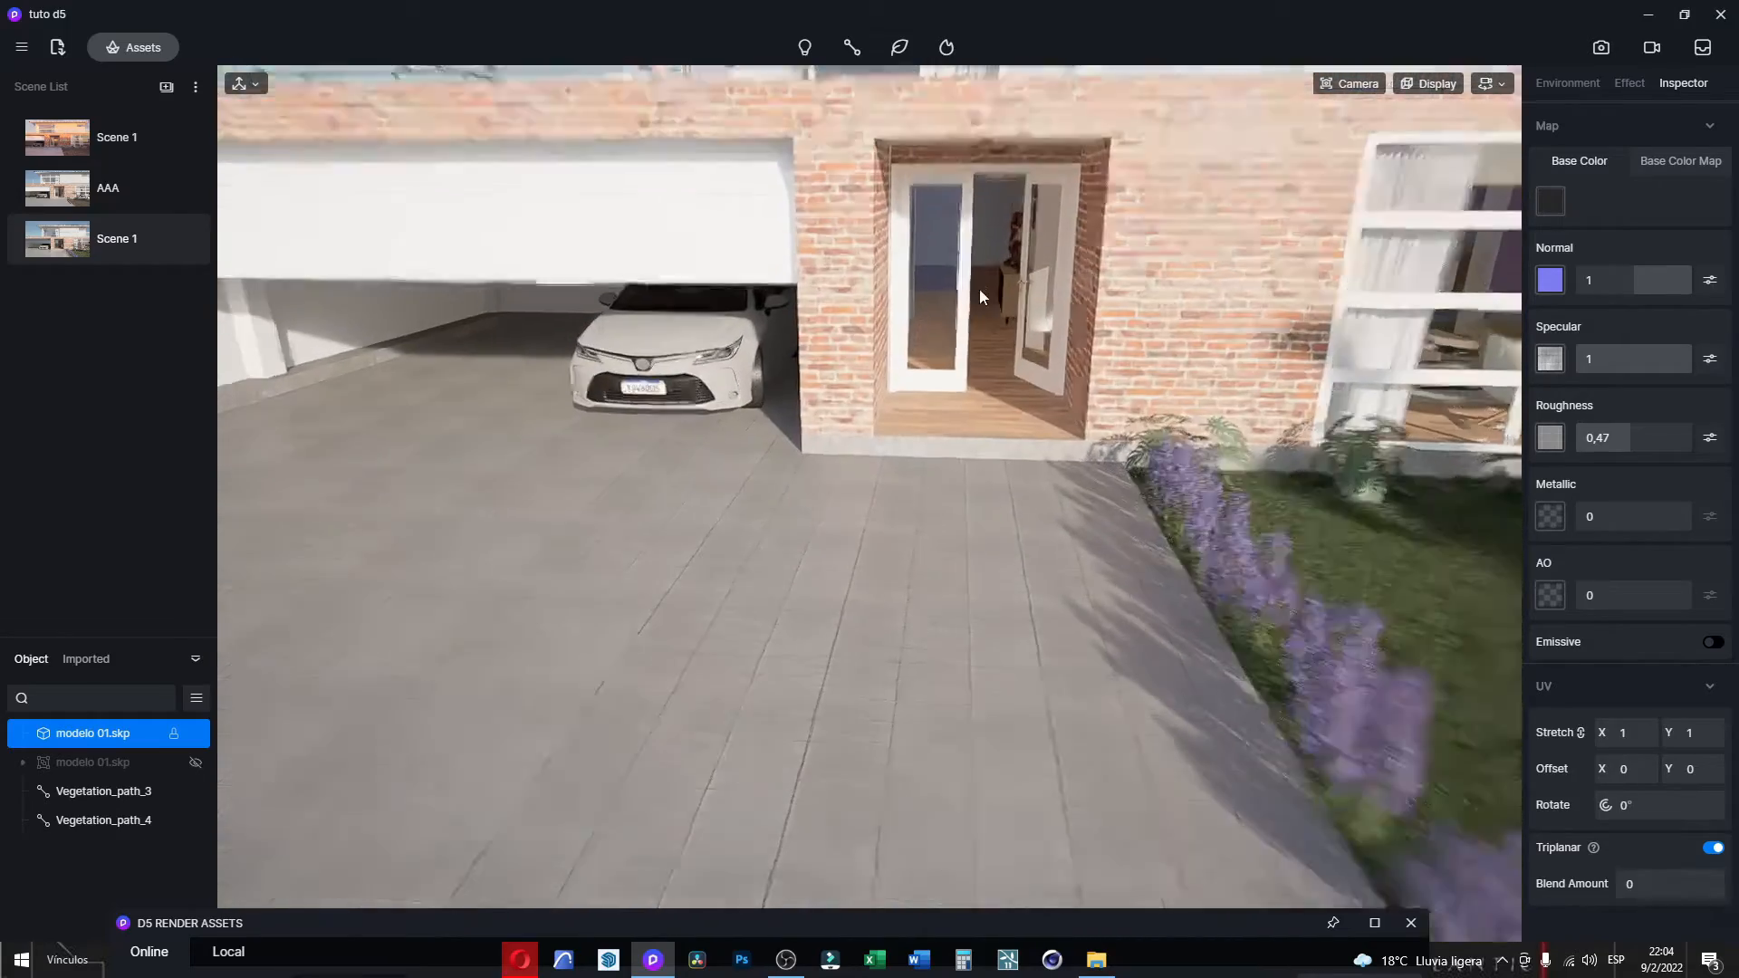
scroll(980, 288, up, 5)
scroll(1015, 476, down, 5)
Reopen the online material library, clear its search term and list the Wall and Roof materials.
middle_drag(995, 393, 1085, 538)
right_drag(1085, 538, 1270, 487)
scroll(1270, 486, down, 2)
middle_drag(1094, 177, 938, 342)
scroll(947, 253, up, 3)
scroll(940, 252, up, 5)
scroll(1096, 530, up, 2)
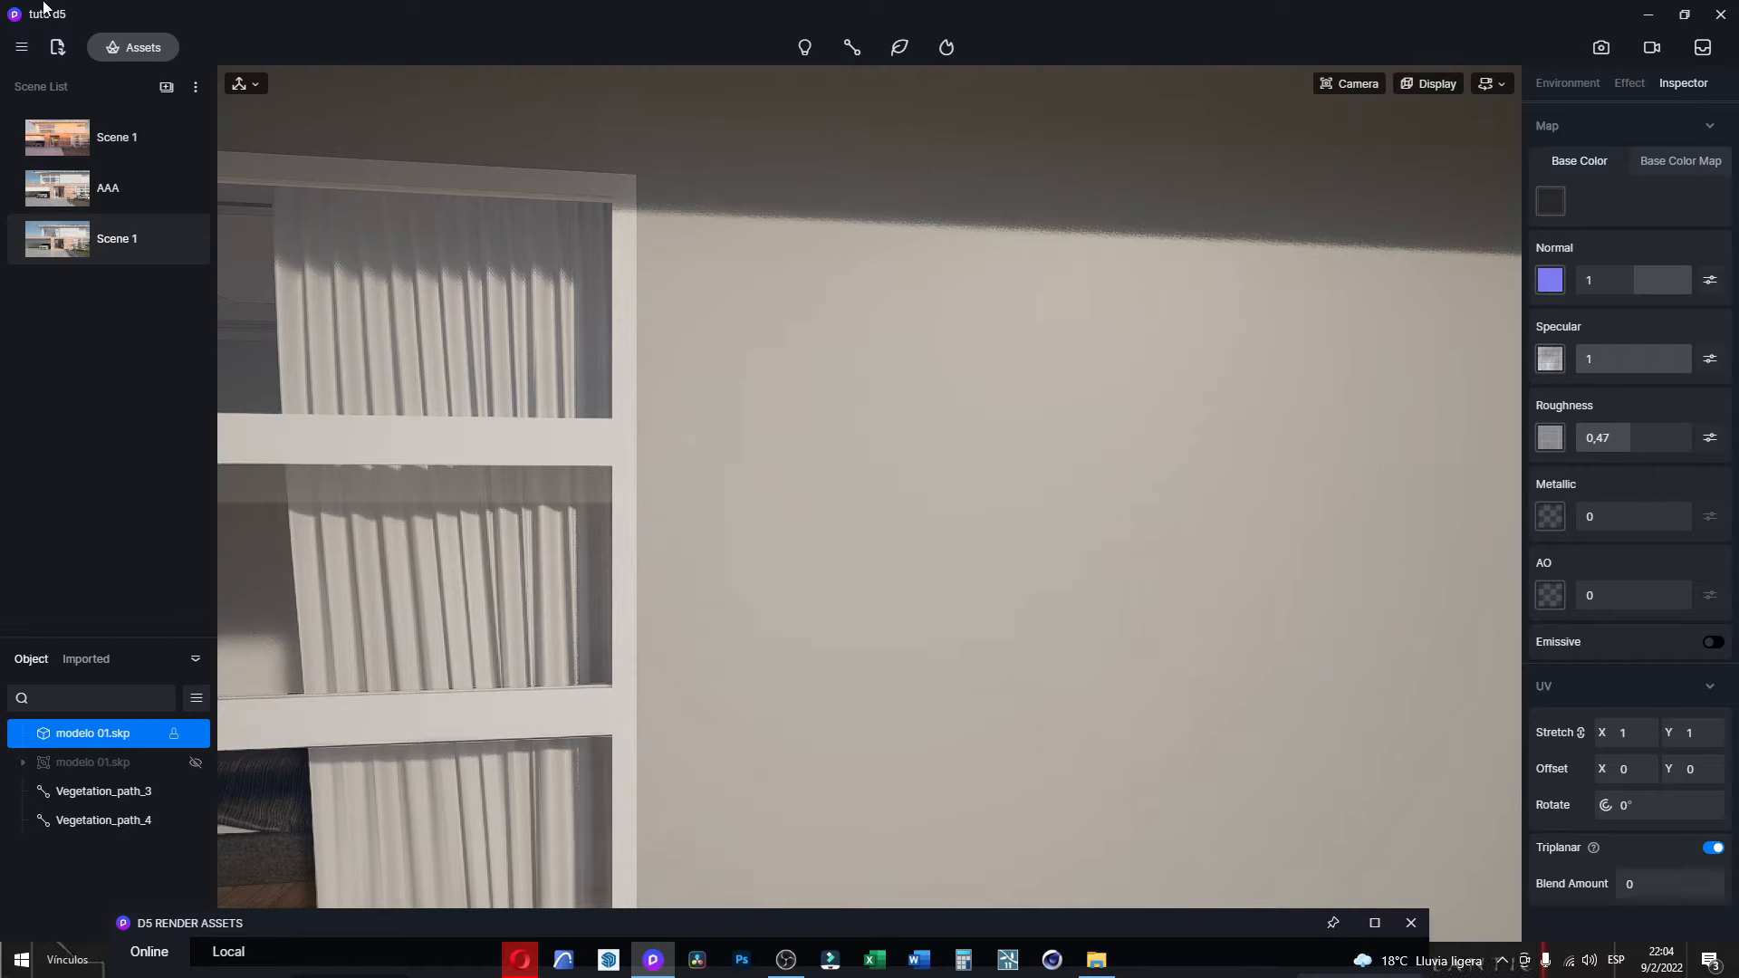
click(126, 50)
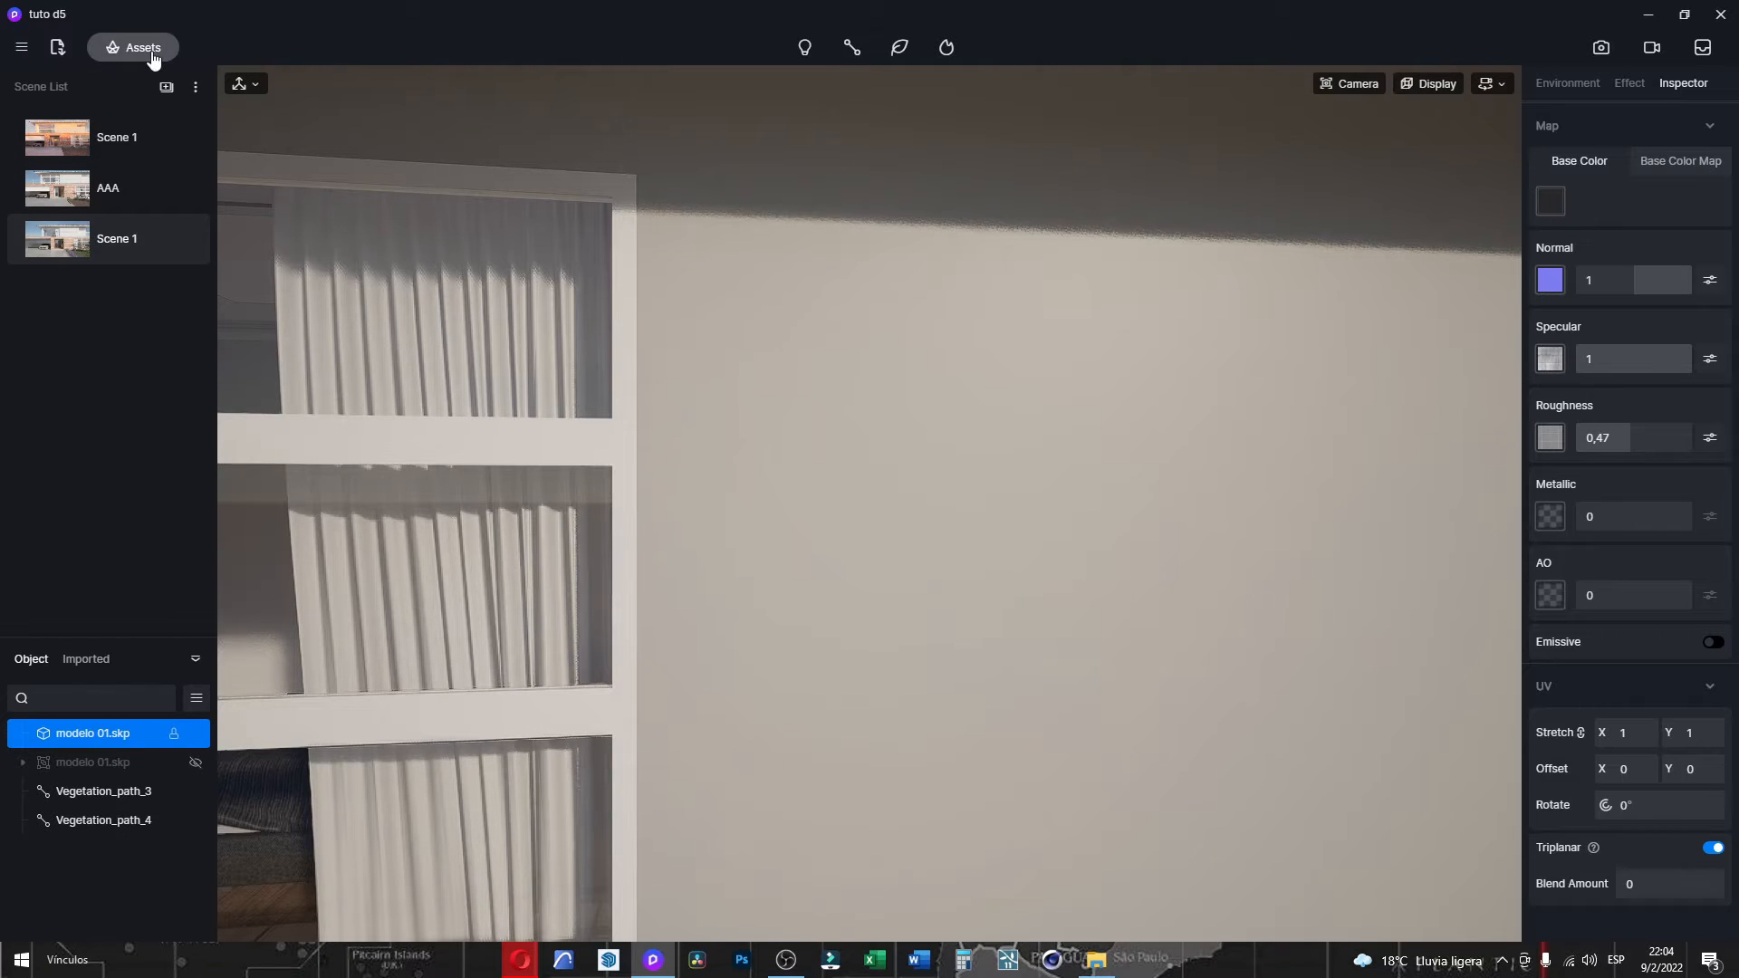
click(152, 54)
drag(507, 915, 616, 83)
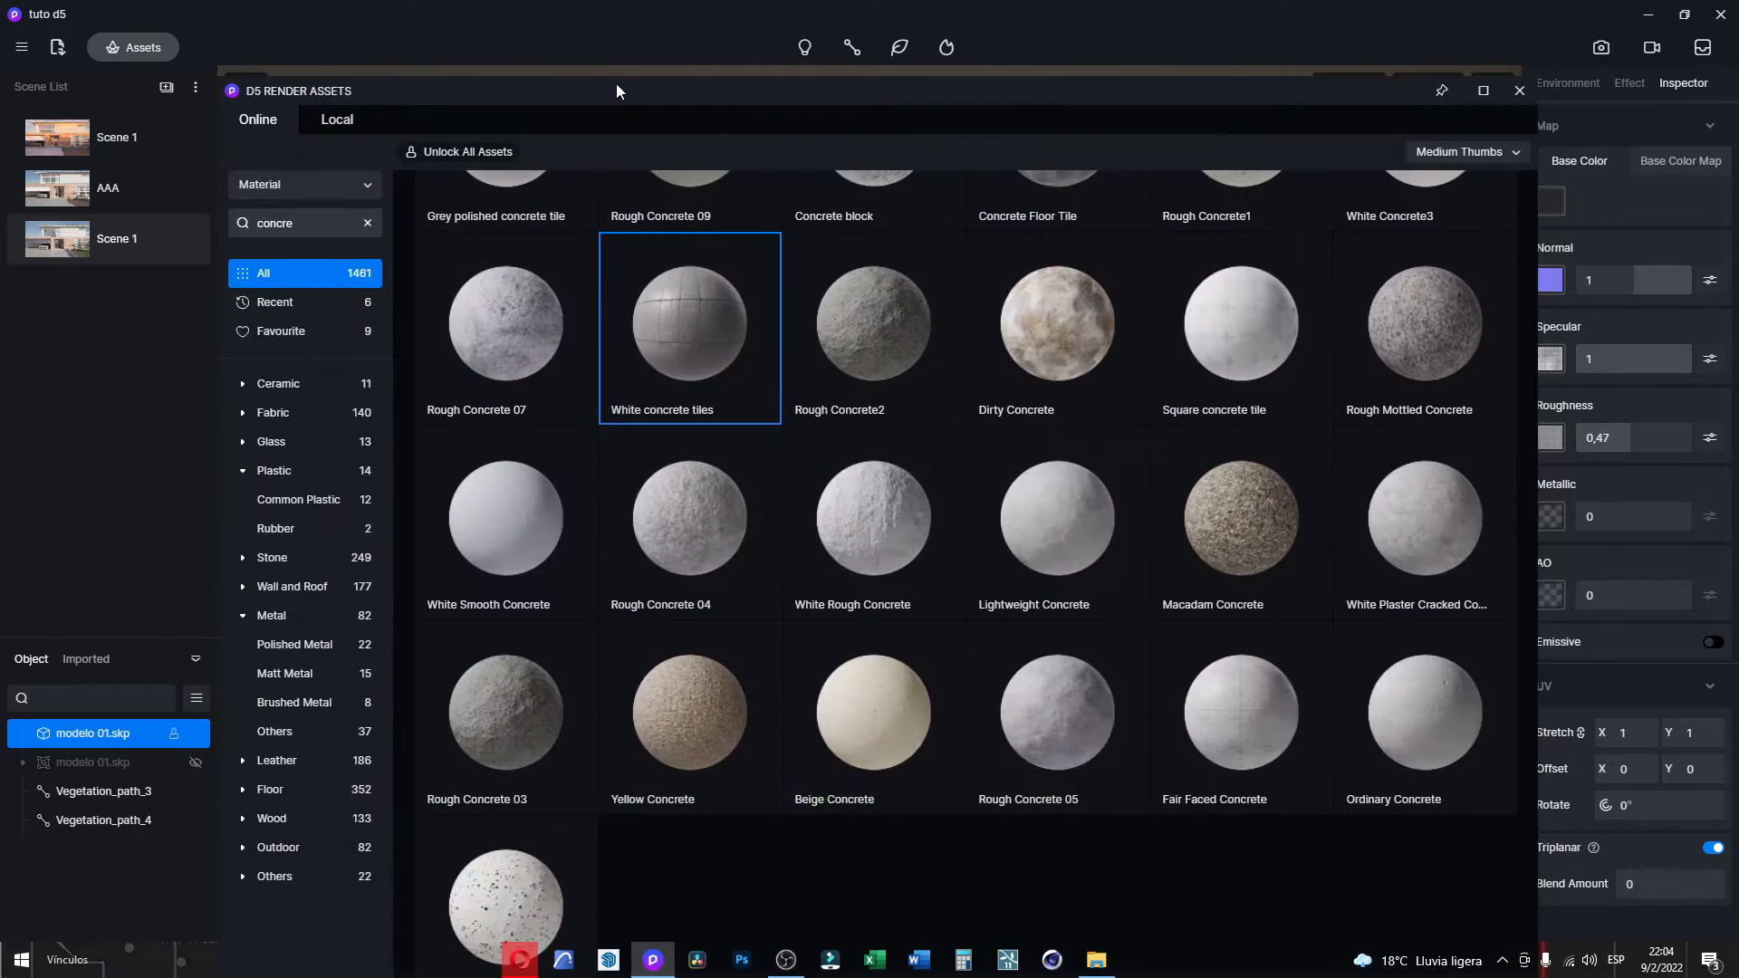
click(292, 588)
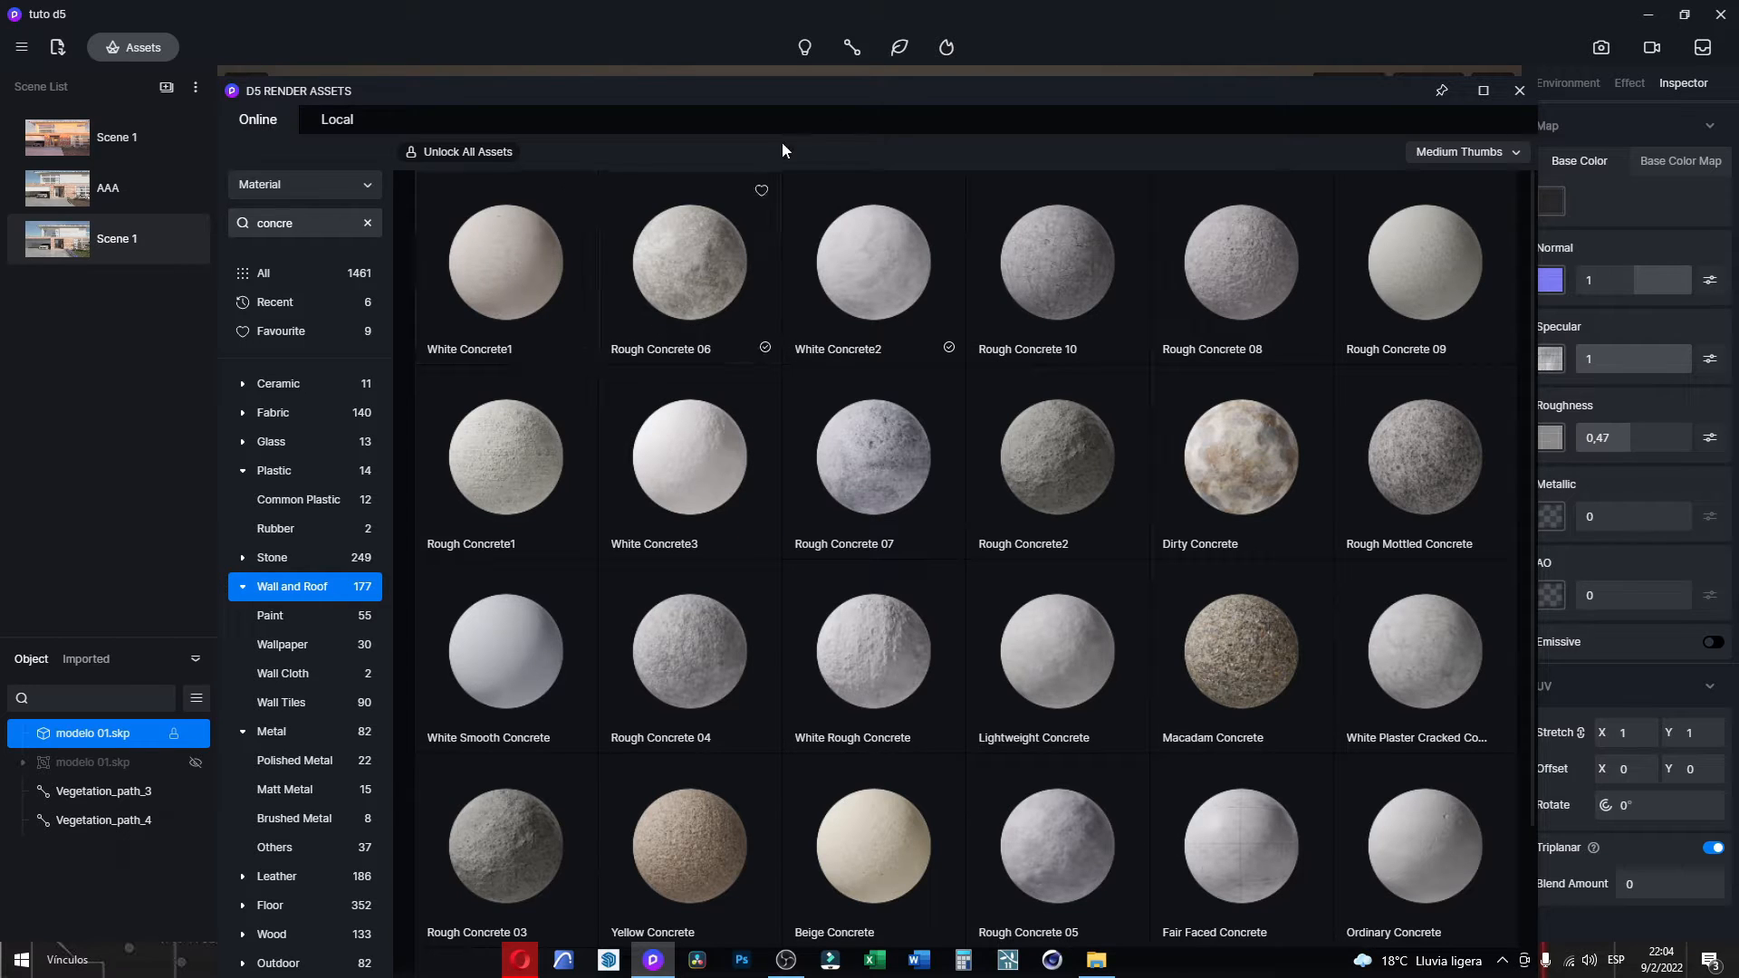
click(367, 222)
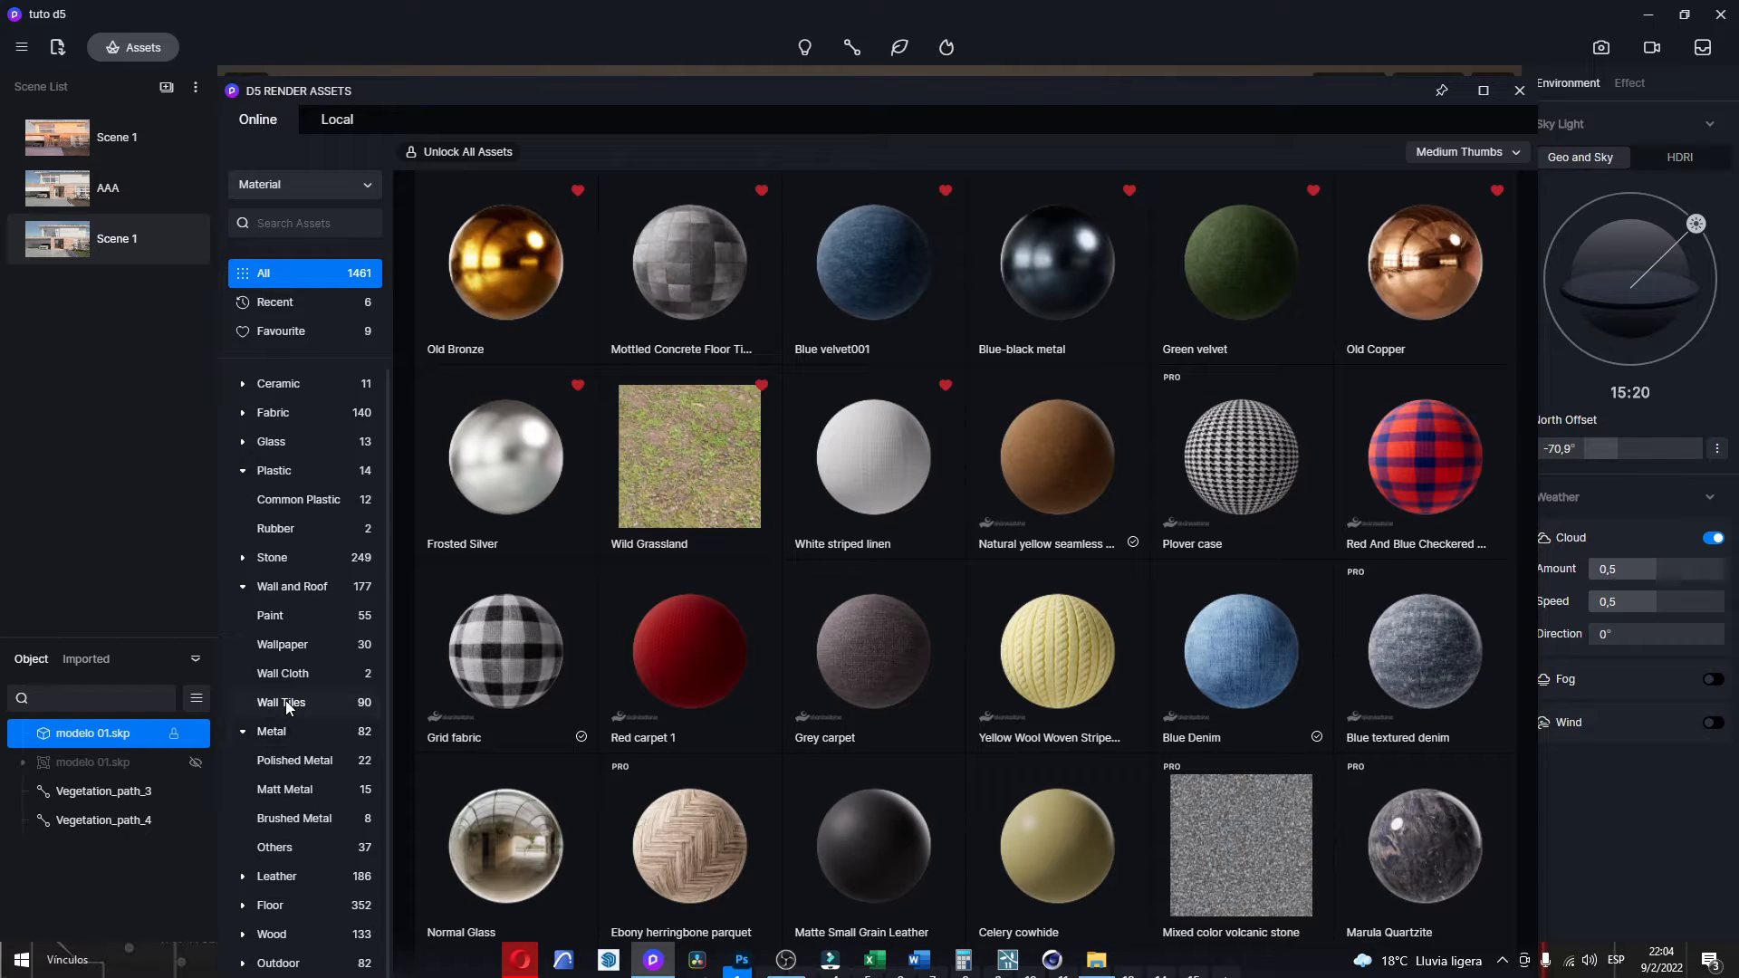
click(288, 585)
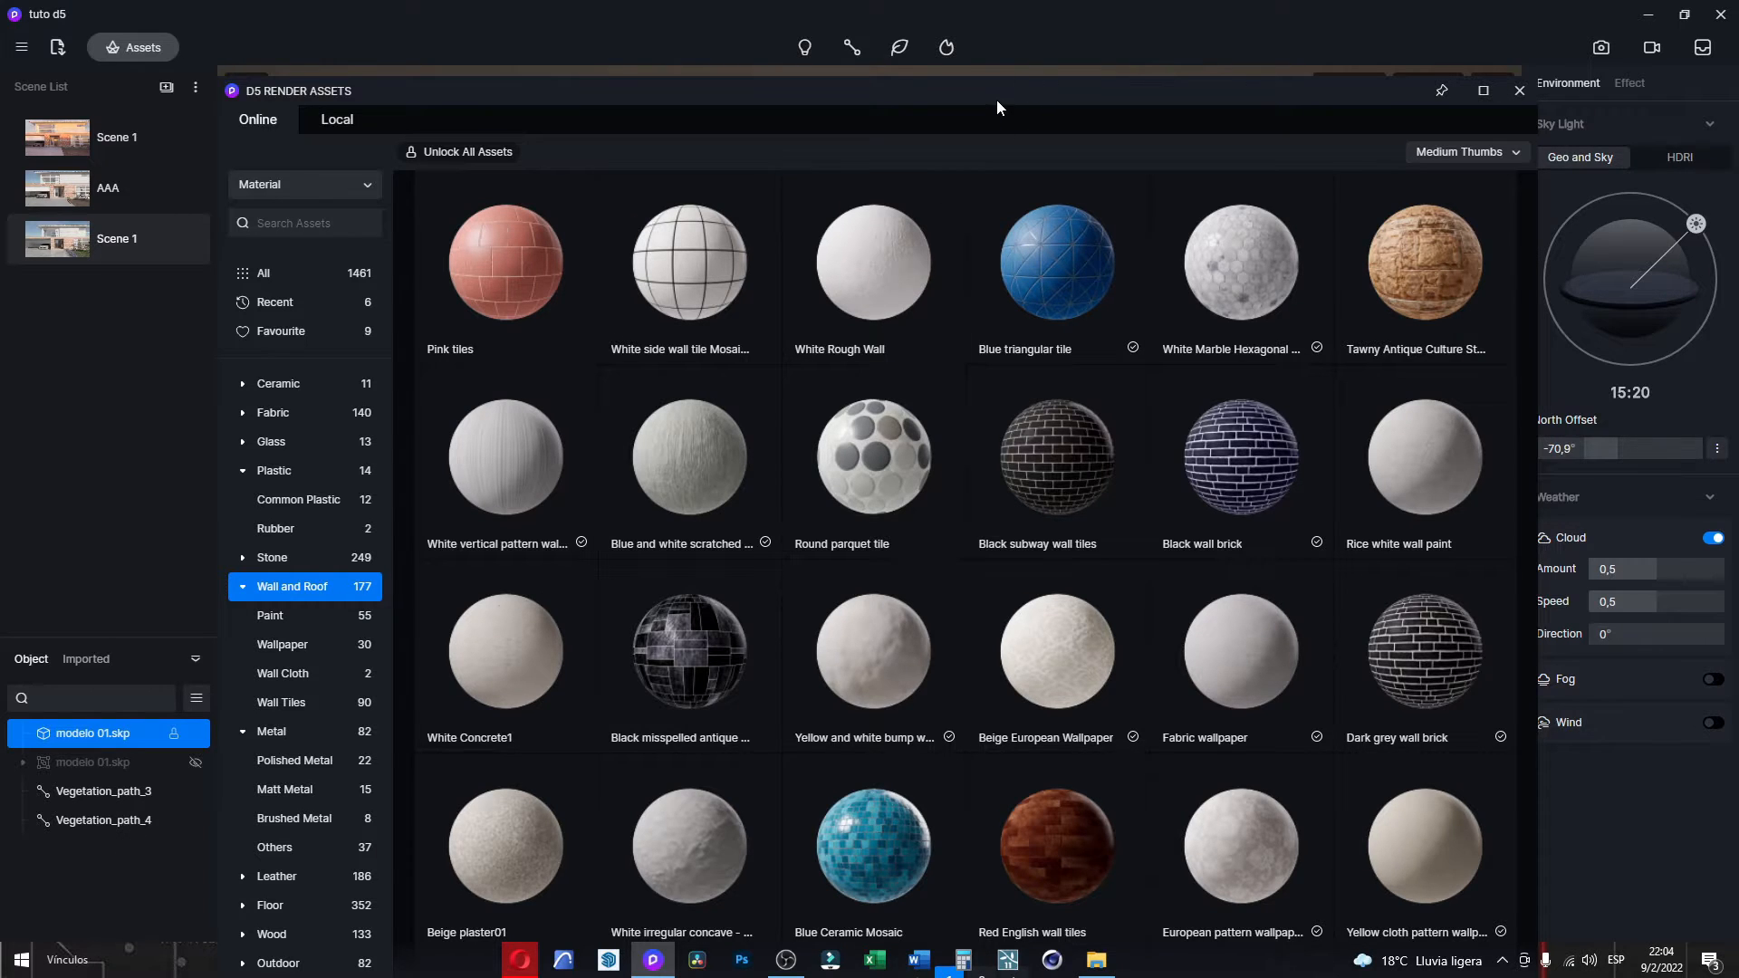
Apply the White Rough Wall material to the upper-floor wall beside the curtained window.
drag(996, 99, 1405, 6)
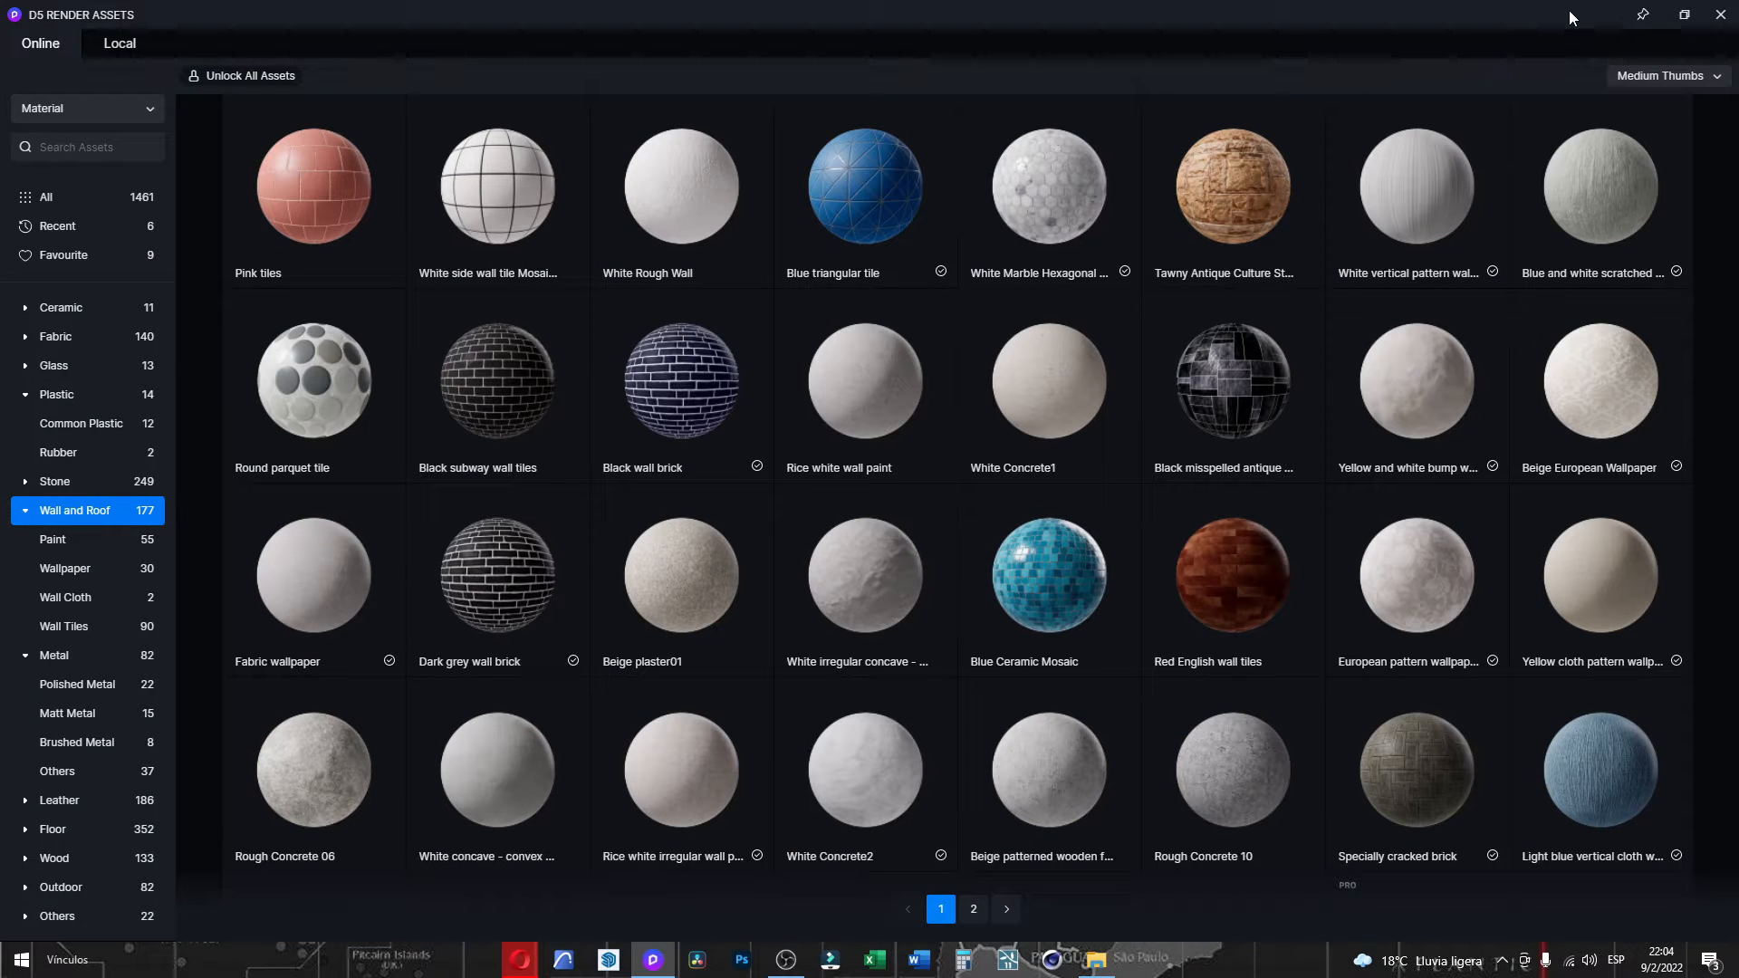
click(1686, 16)
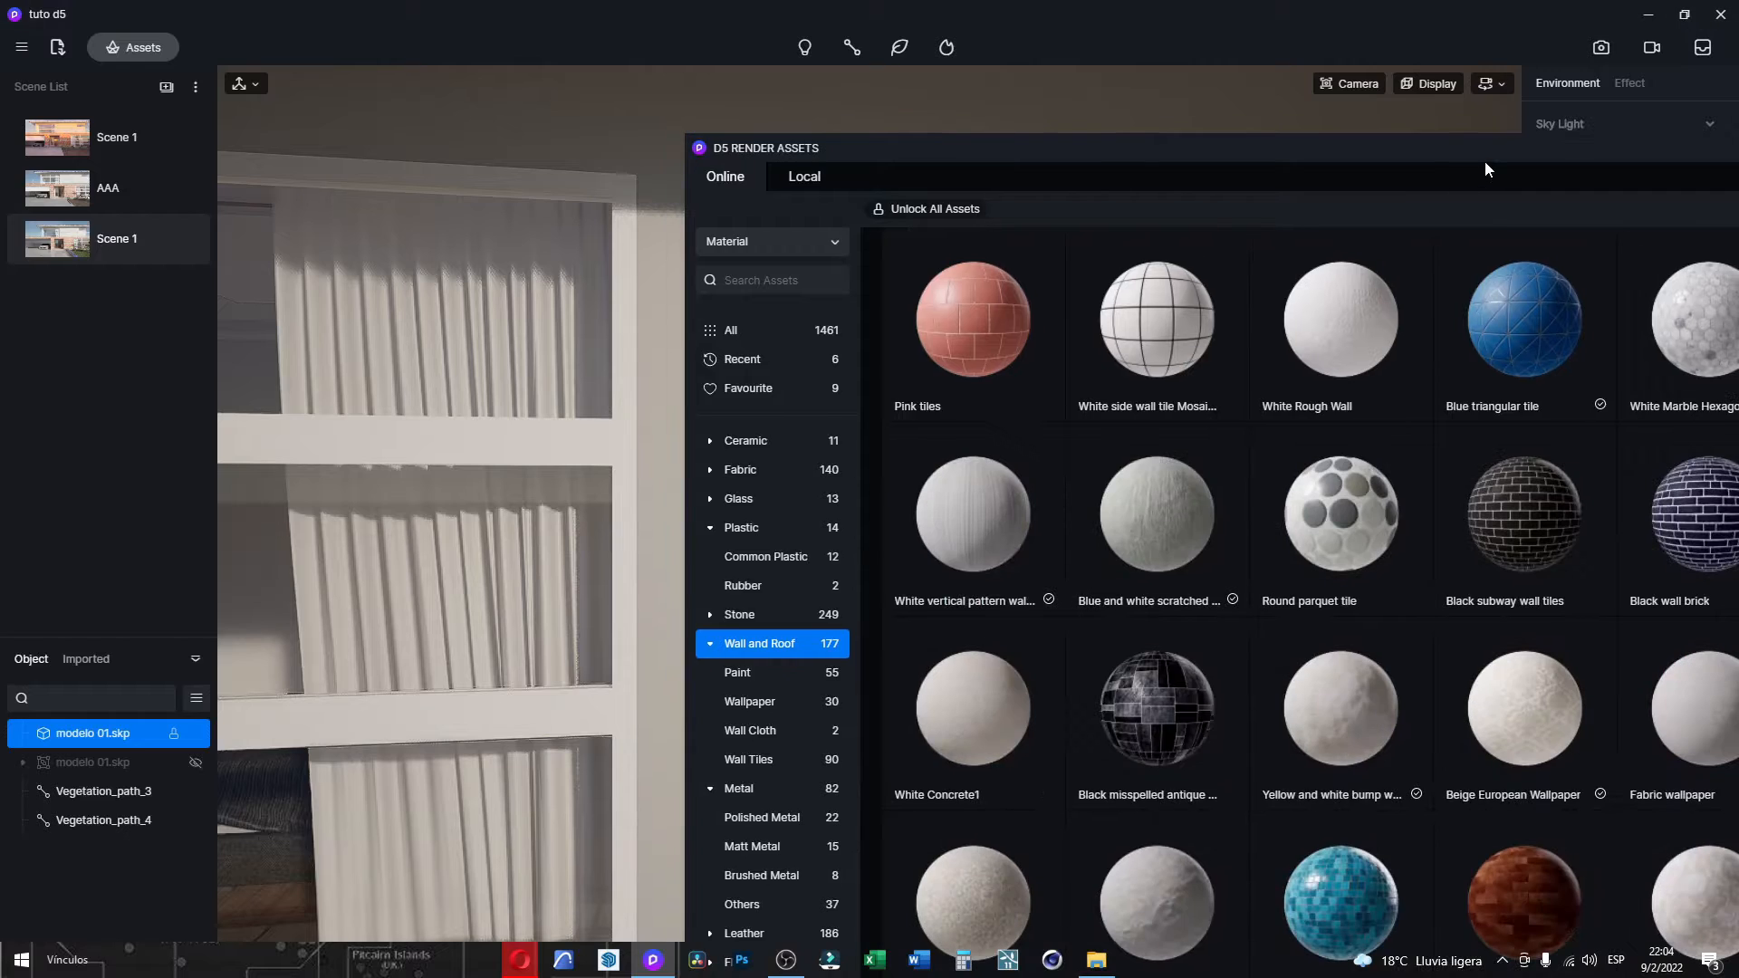
drag(1486, 161, 806, 387)
drag(650, 523, 981, 211)
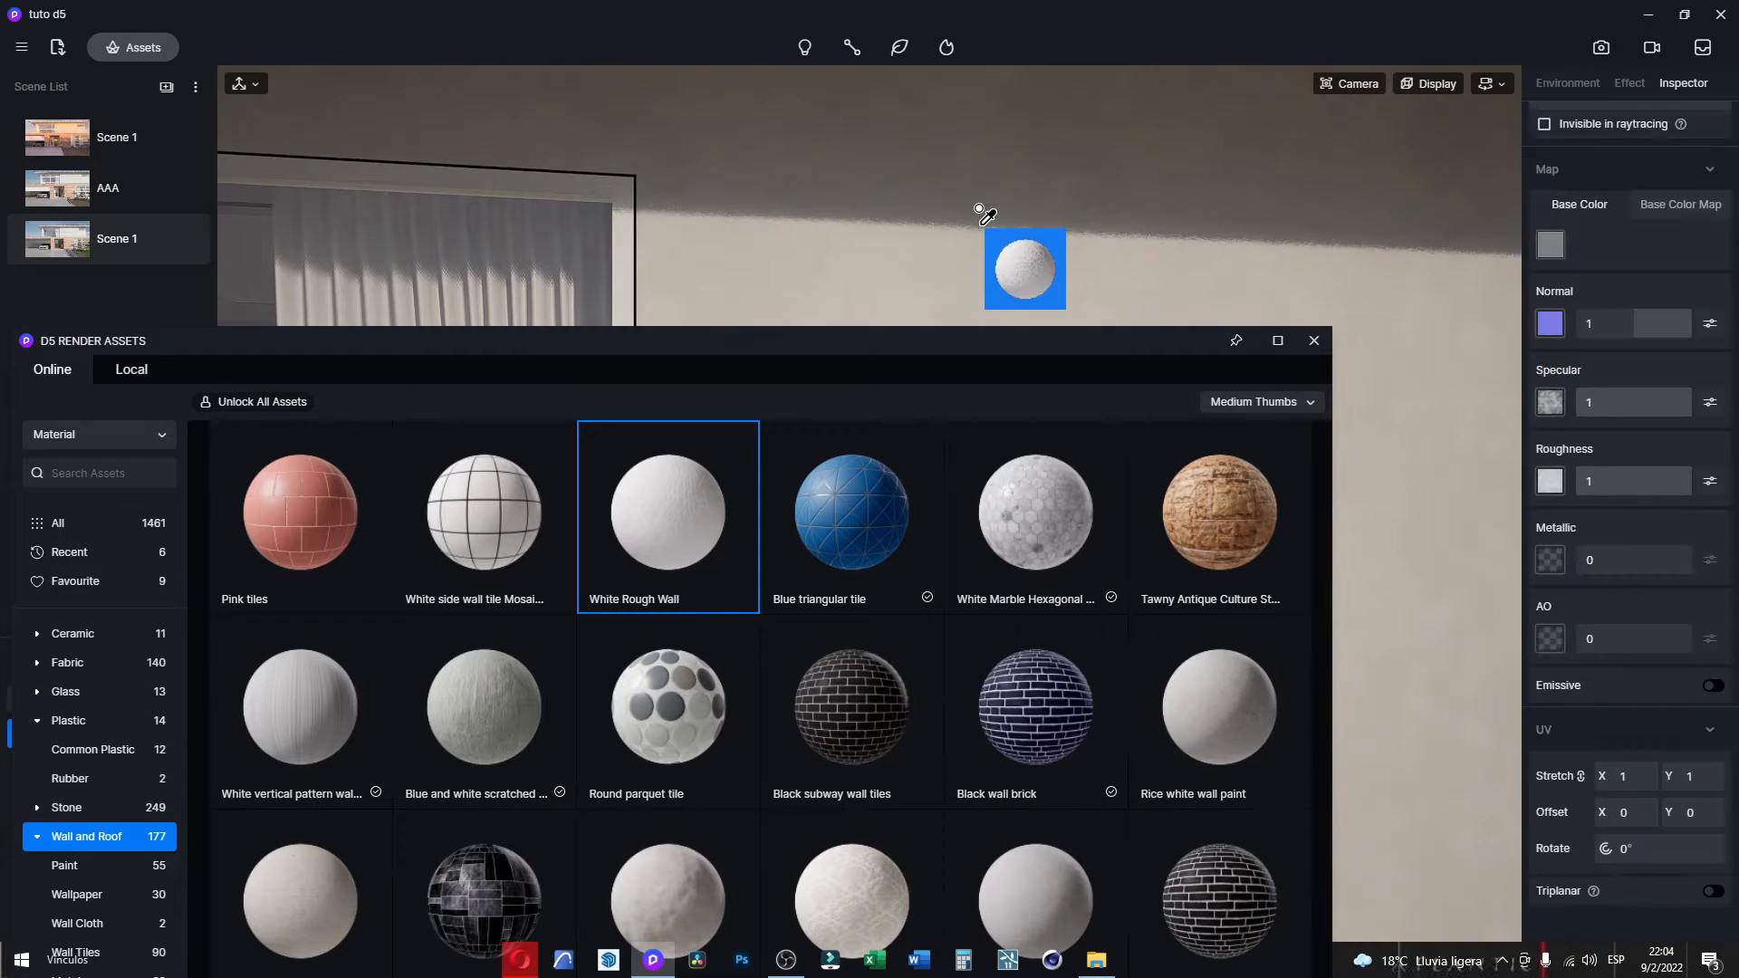
Enable Triplanar mapping for the upper wall's White Rough Wall material and inspect its surface relief up close.
click(1713, 891)
drag(1051, 348, 497, 484)
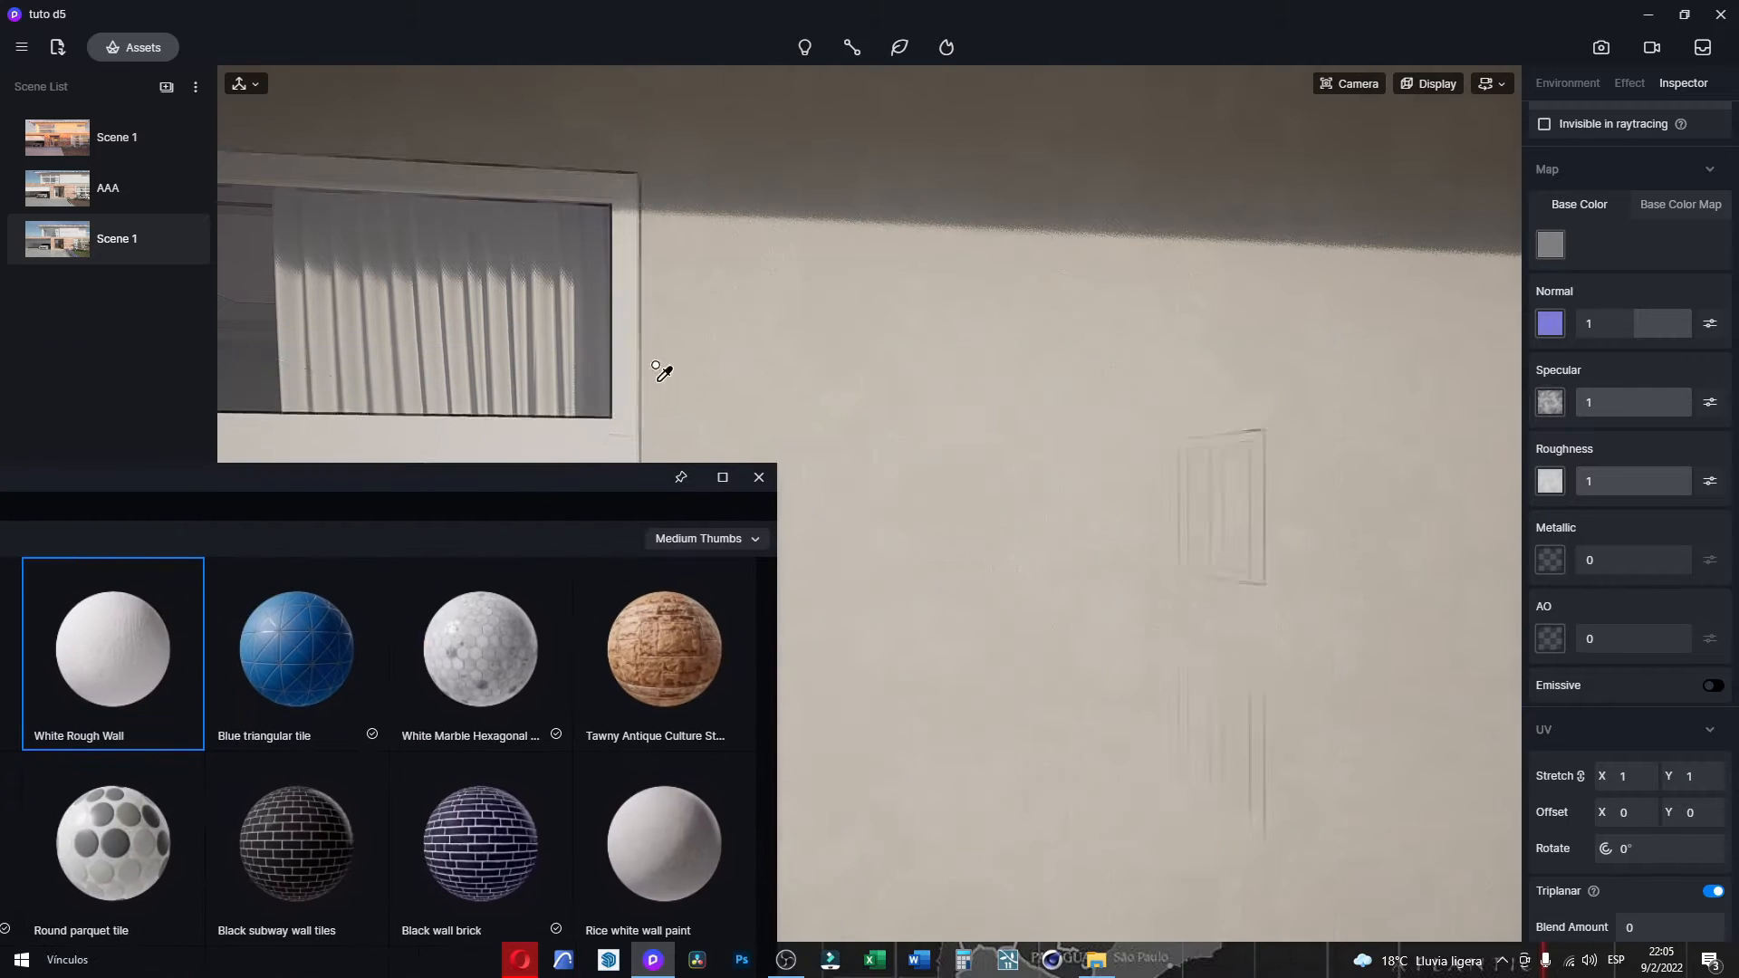
scroll(753, 125, up, 5)
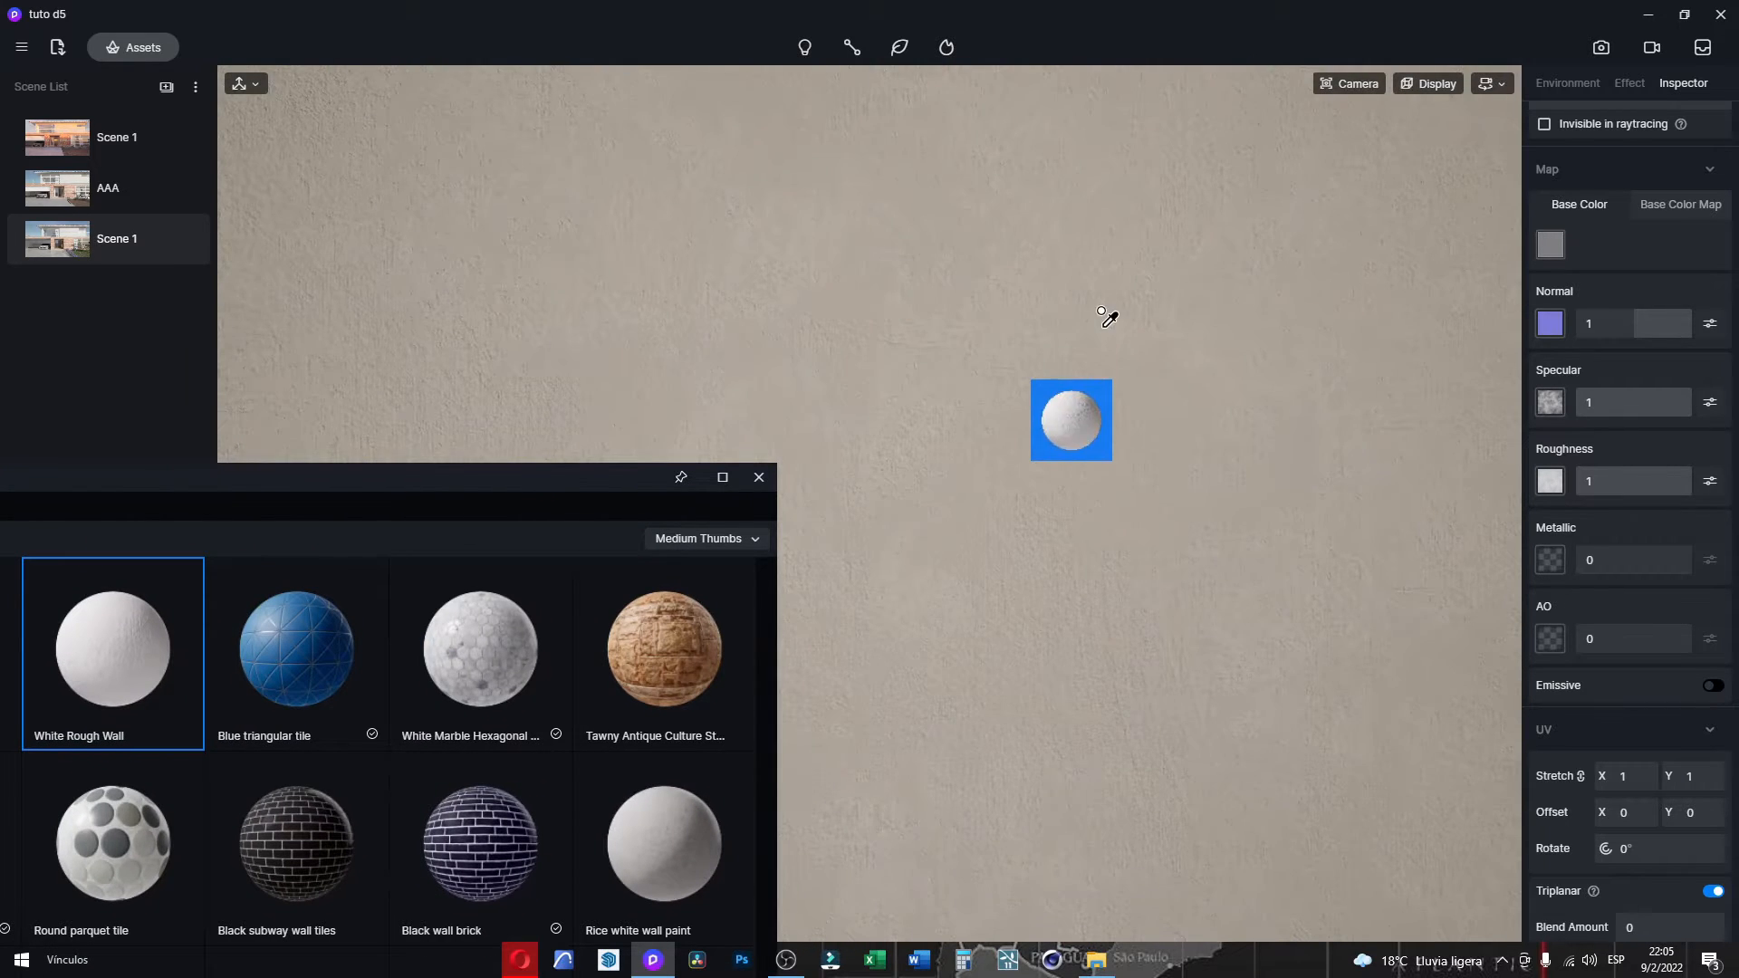
scroll(803, 454, down, 5)
scroll(894, 469, up, 2)
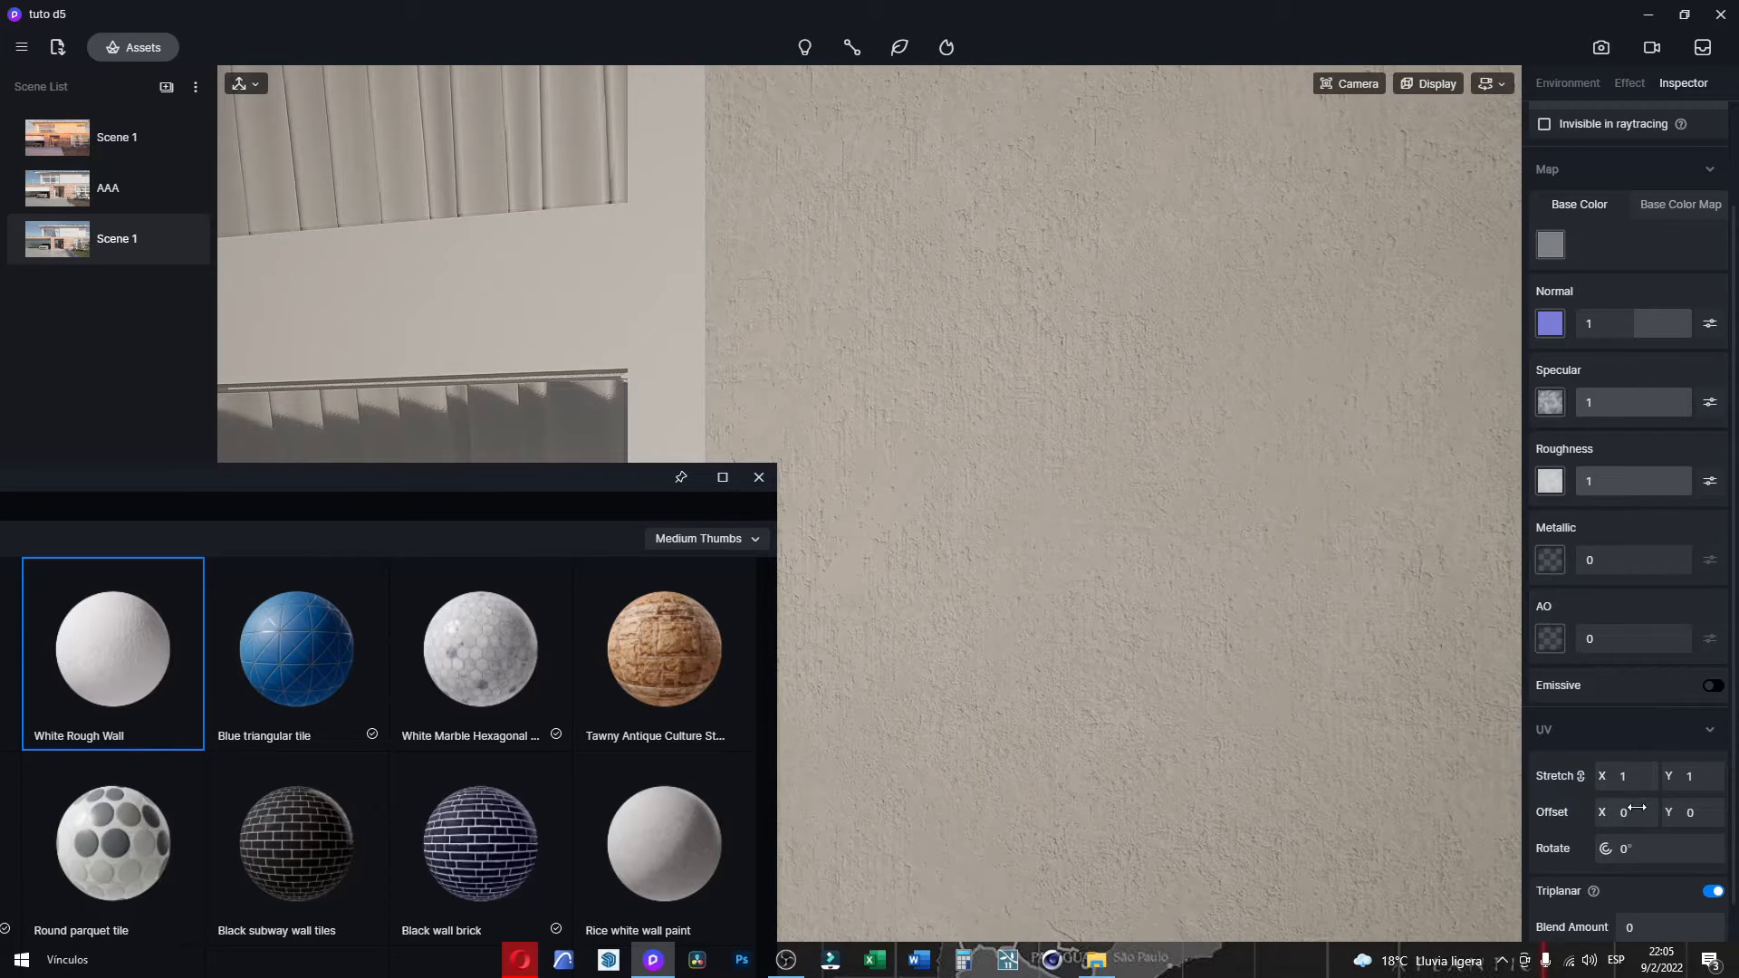
drag(113, 648, 1153, 392)
Close the asset library and examine the house front with its new upper wall finish from farther away.
right_drag(1084, 602, 1246, 567)
scroll(1095, 468, down, 4)
key(q)
right_drag(1165, 464, 1304, 335)
key(w)
key(a)
click(761, 476)
right_drag(1114, 398, 1079, 469)
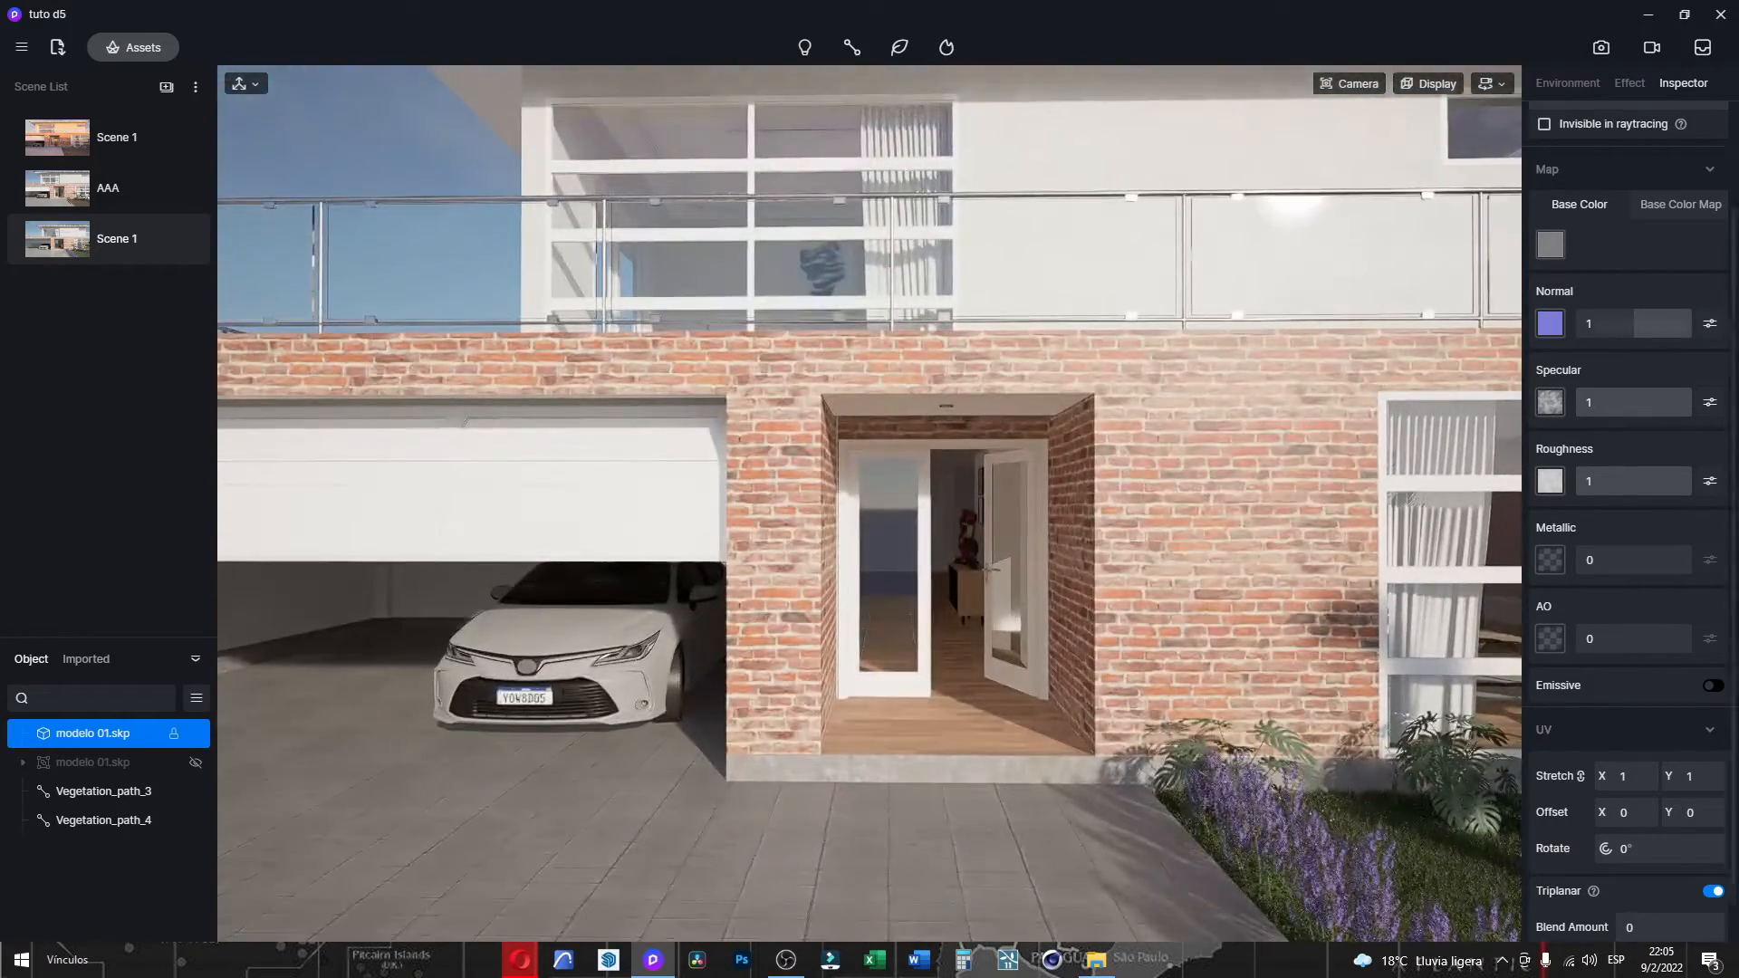
scroll(1683, 212, up, 2)
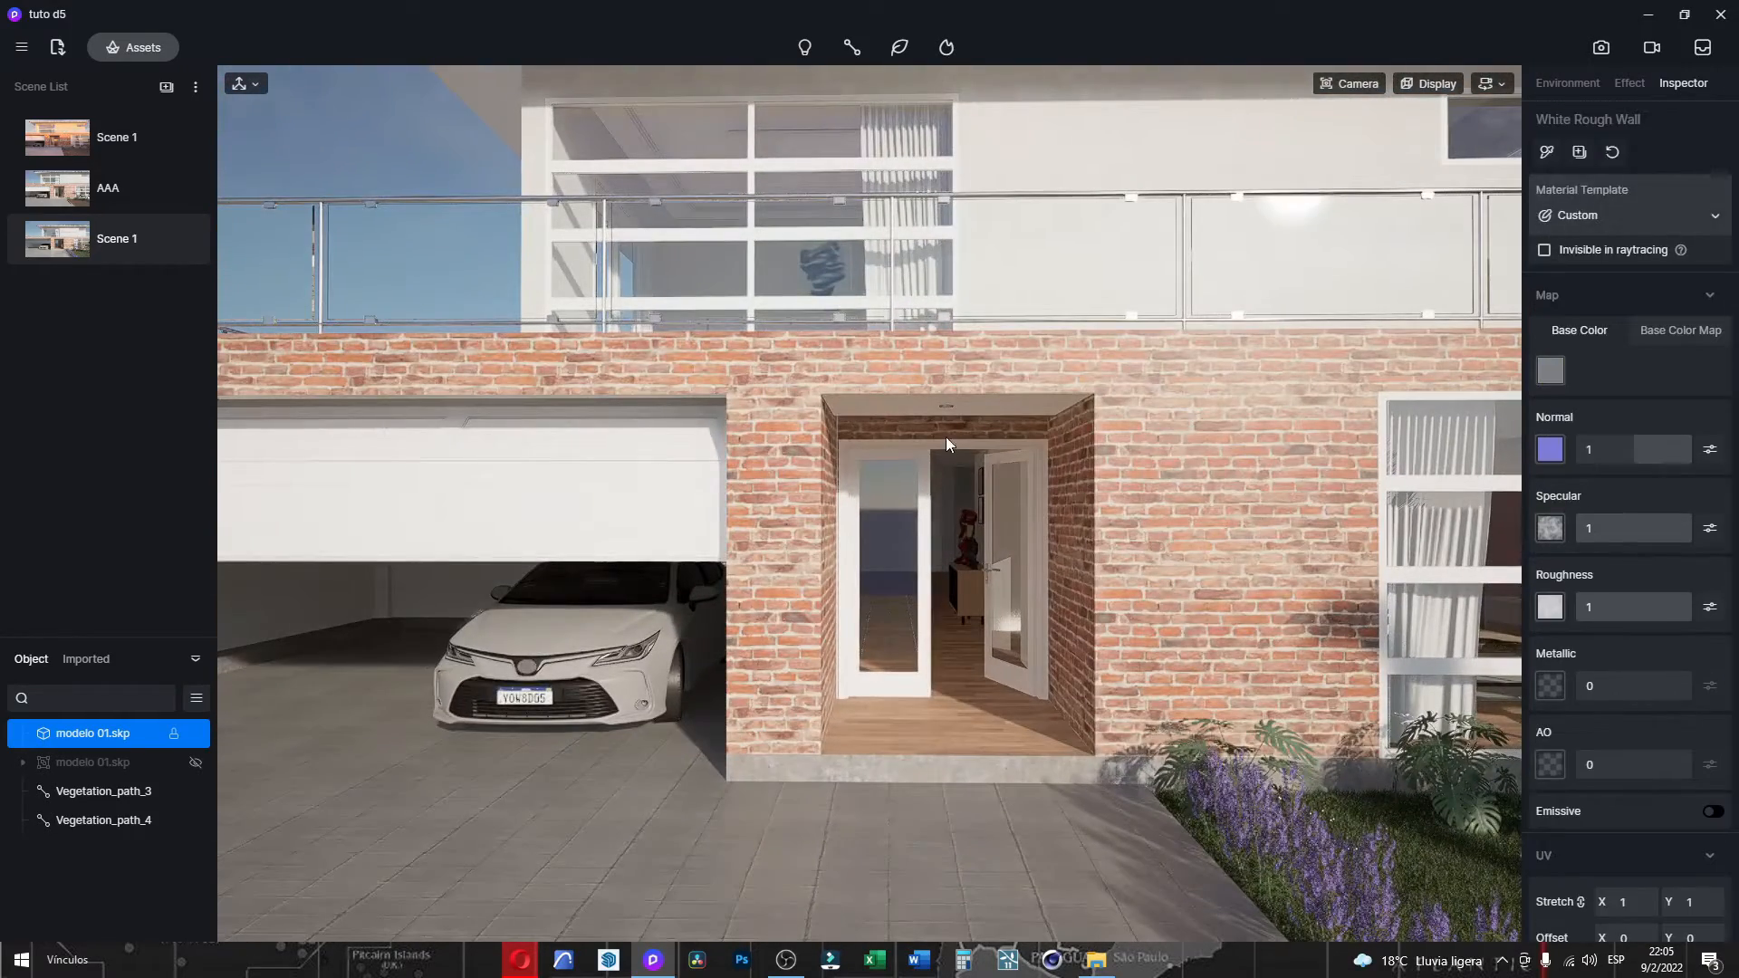
Select the concrete base below the ground-floor window and review the material templates available for its material.
right_drag(946, 436, 1078, 617)
key(d)
key(w)
key(d)
key(w)
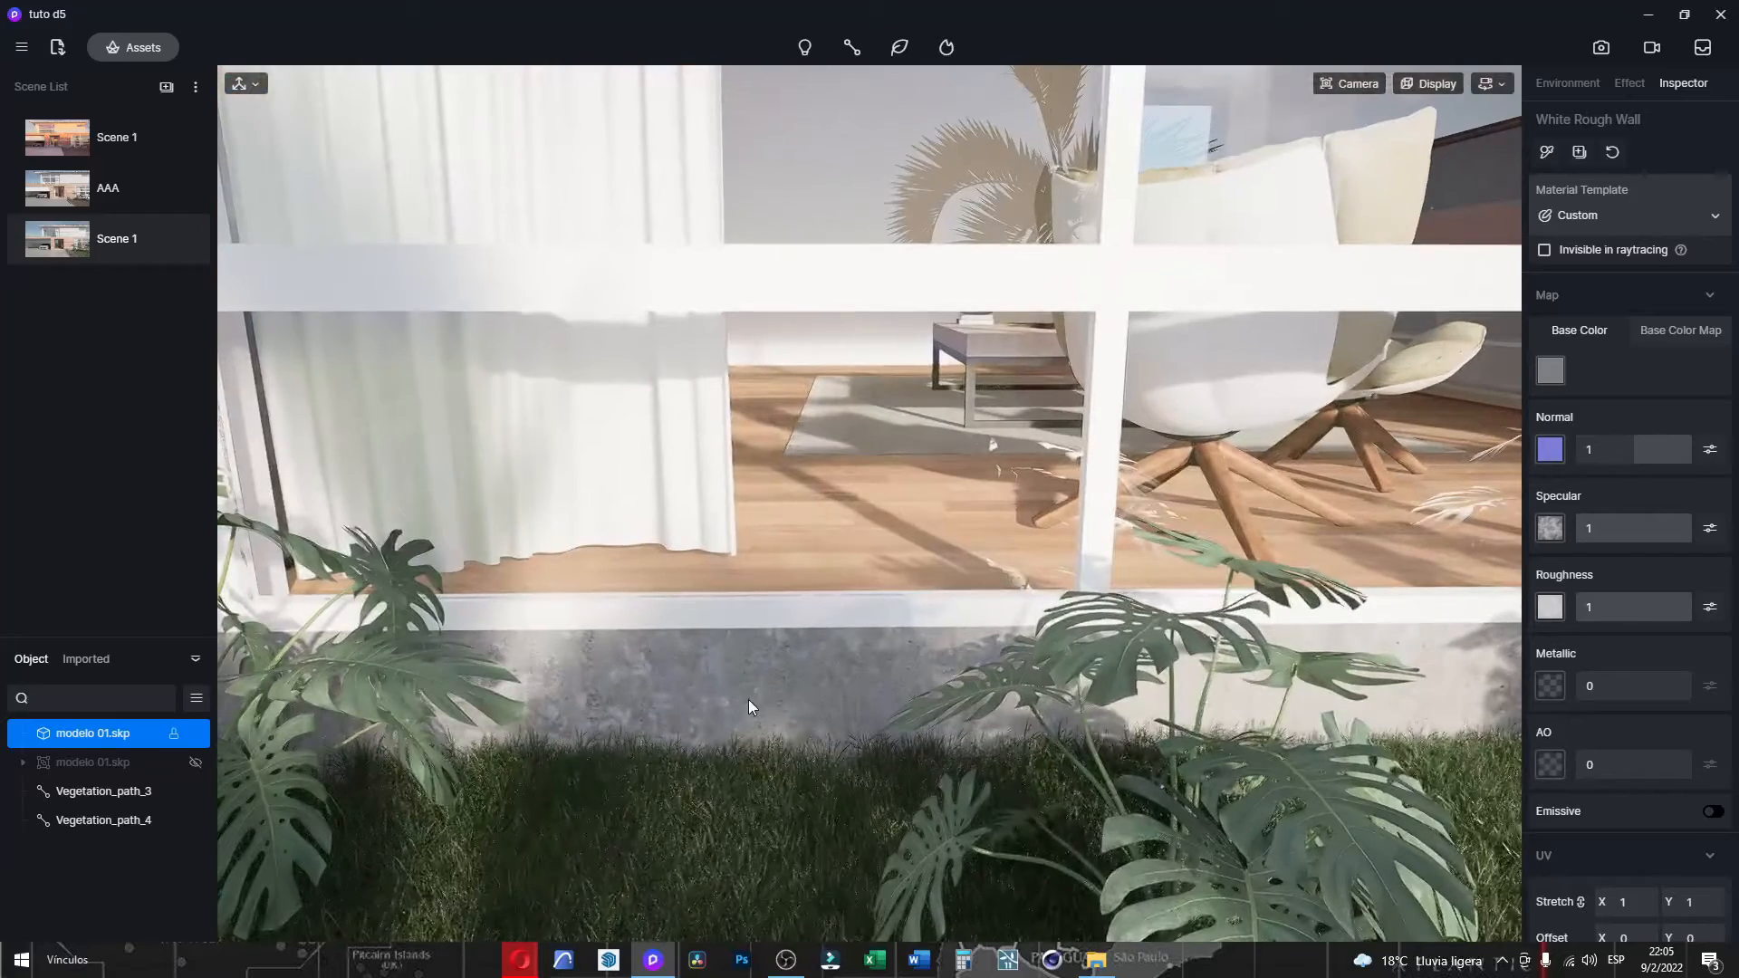
click(752, 690)
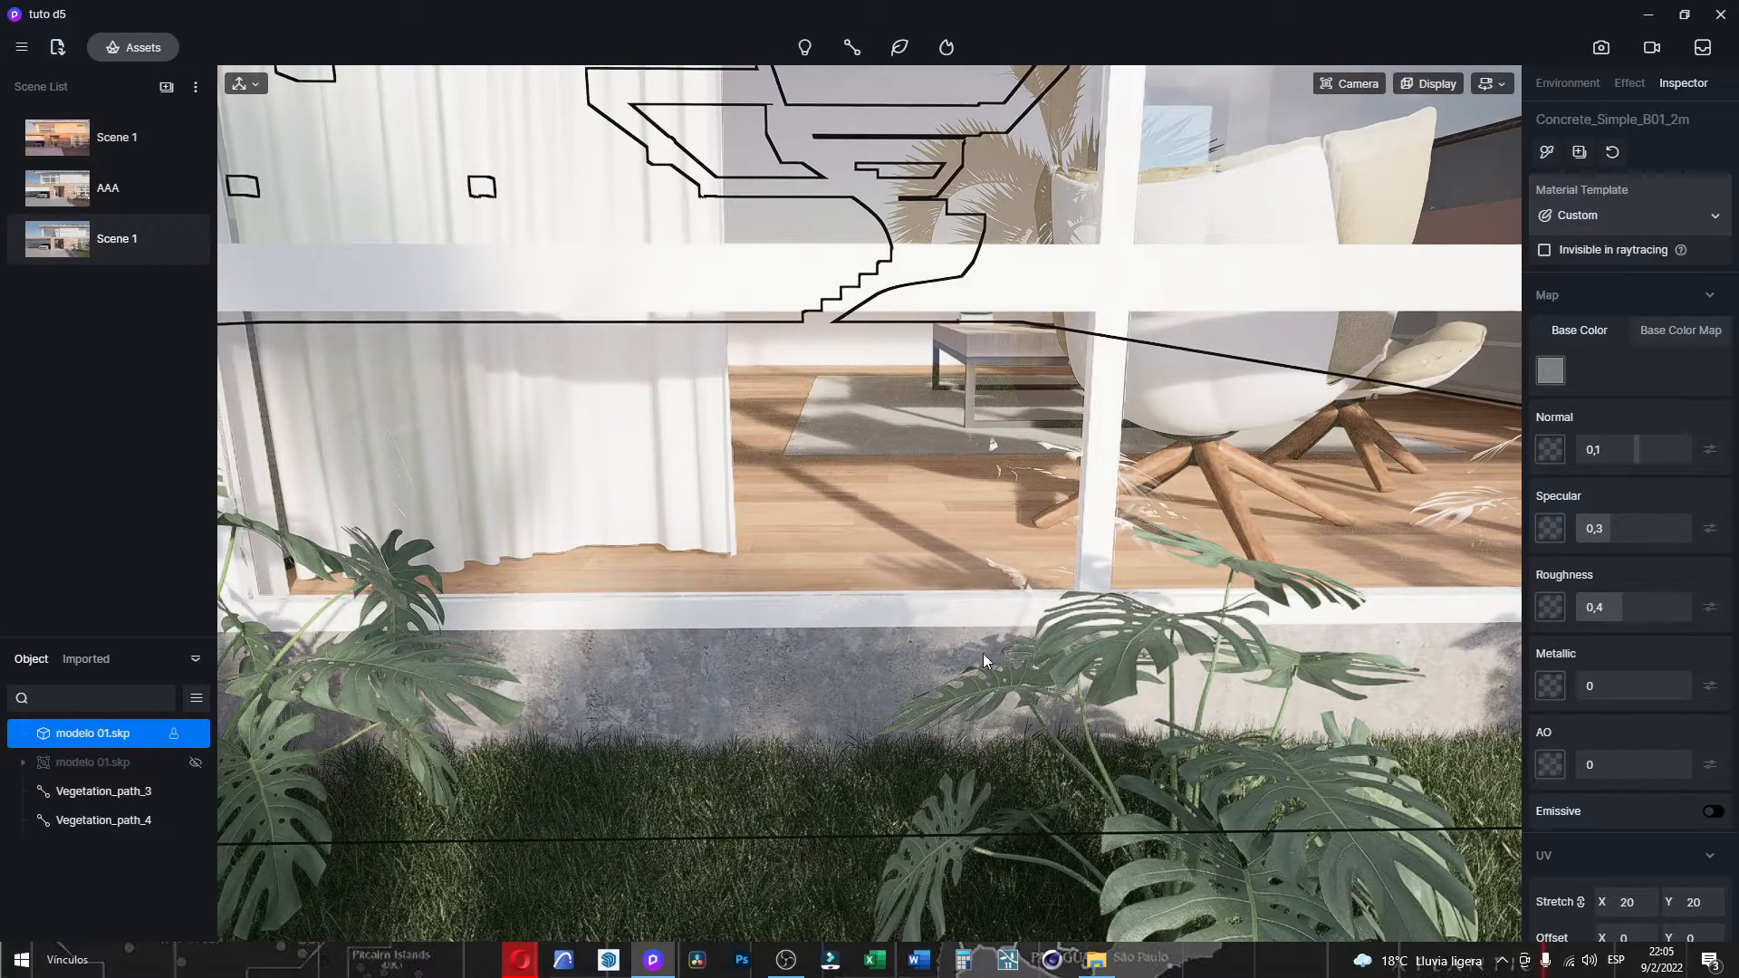
click(1613, 216)
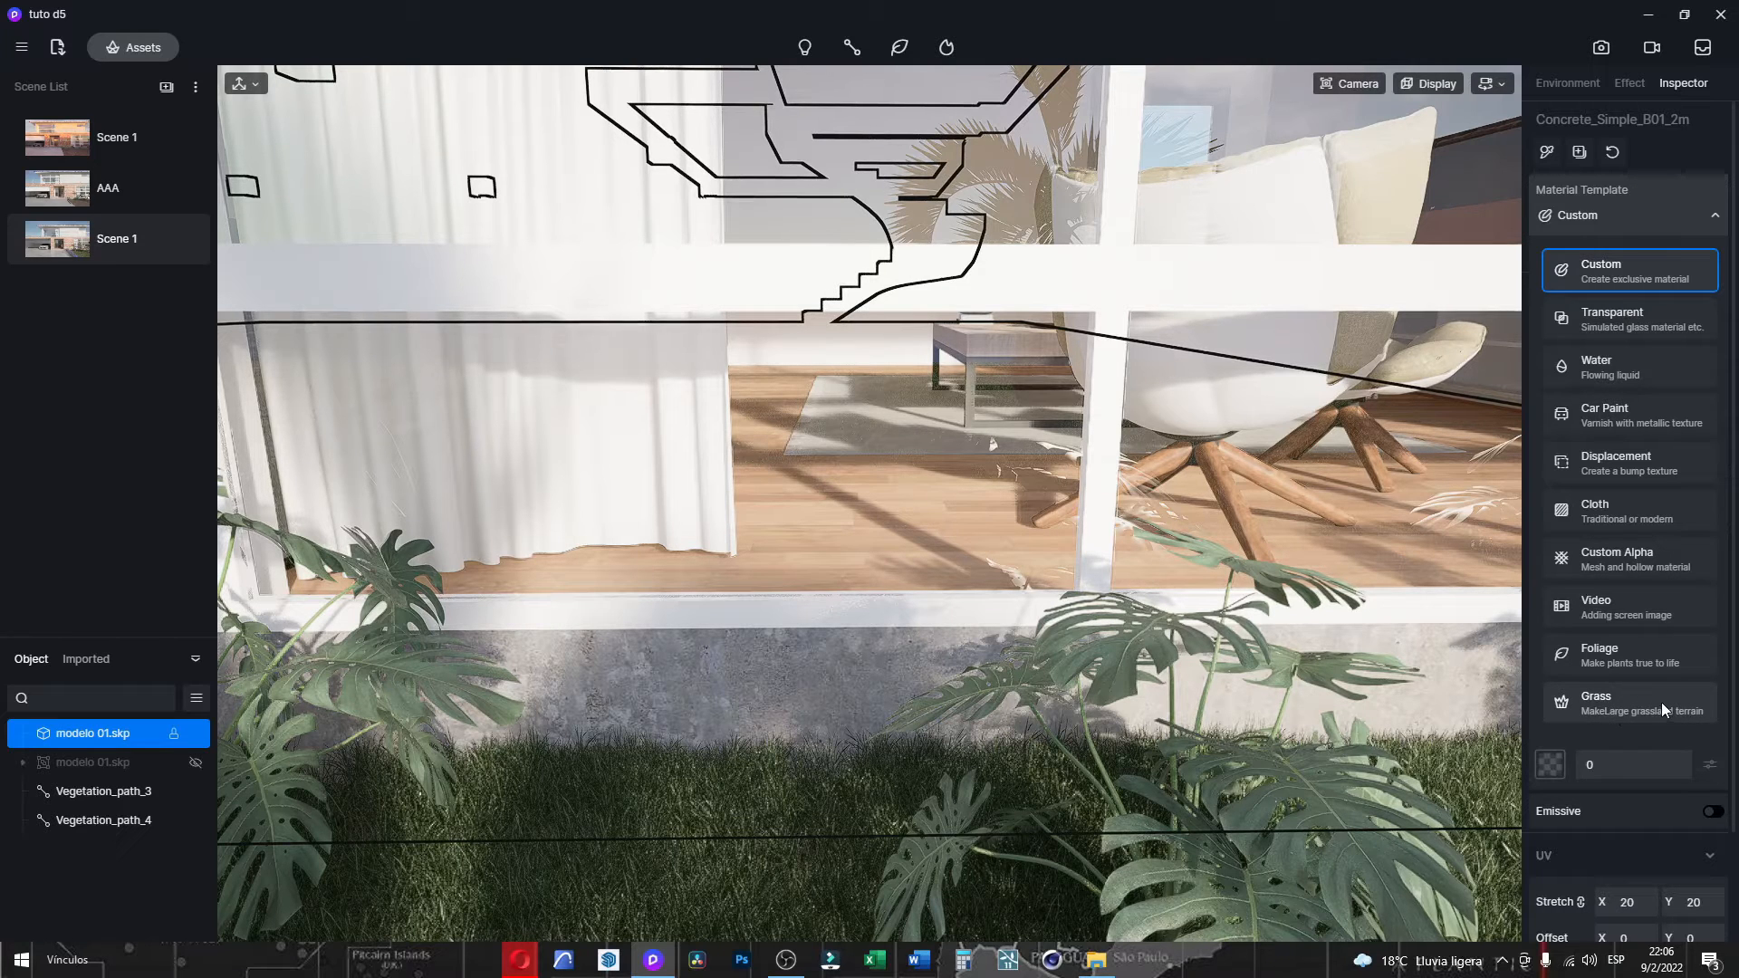
right_drag(754, 539, 818, 616)
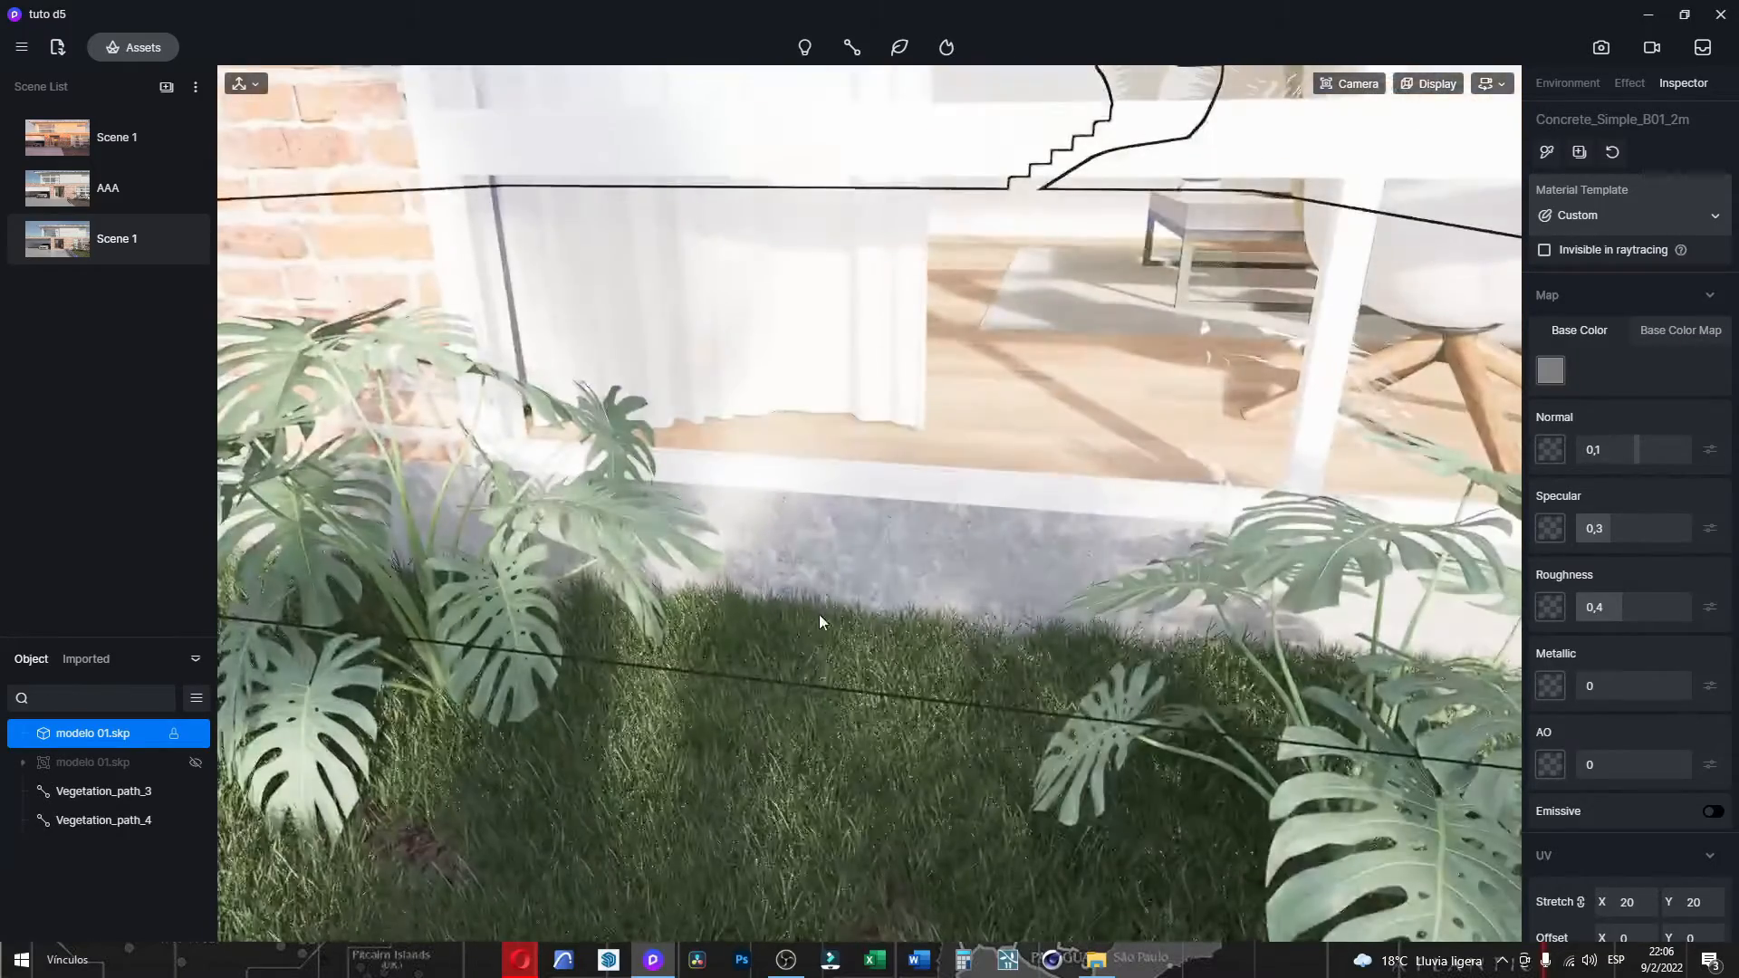
scroll(870, 598, up, 5)
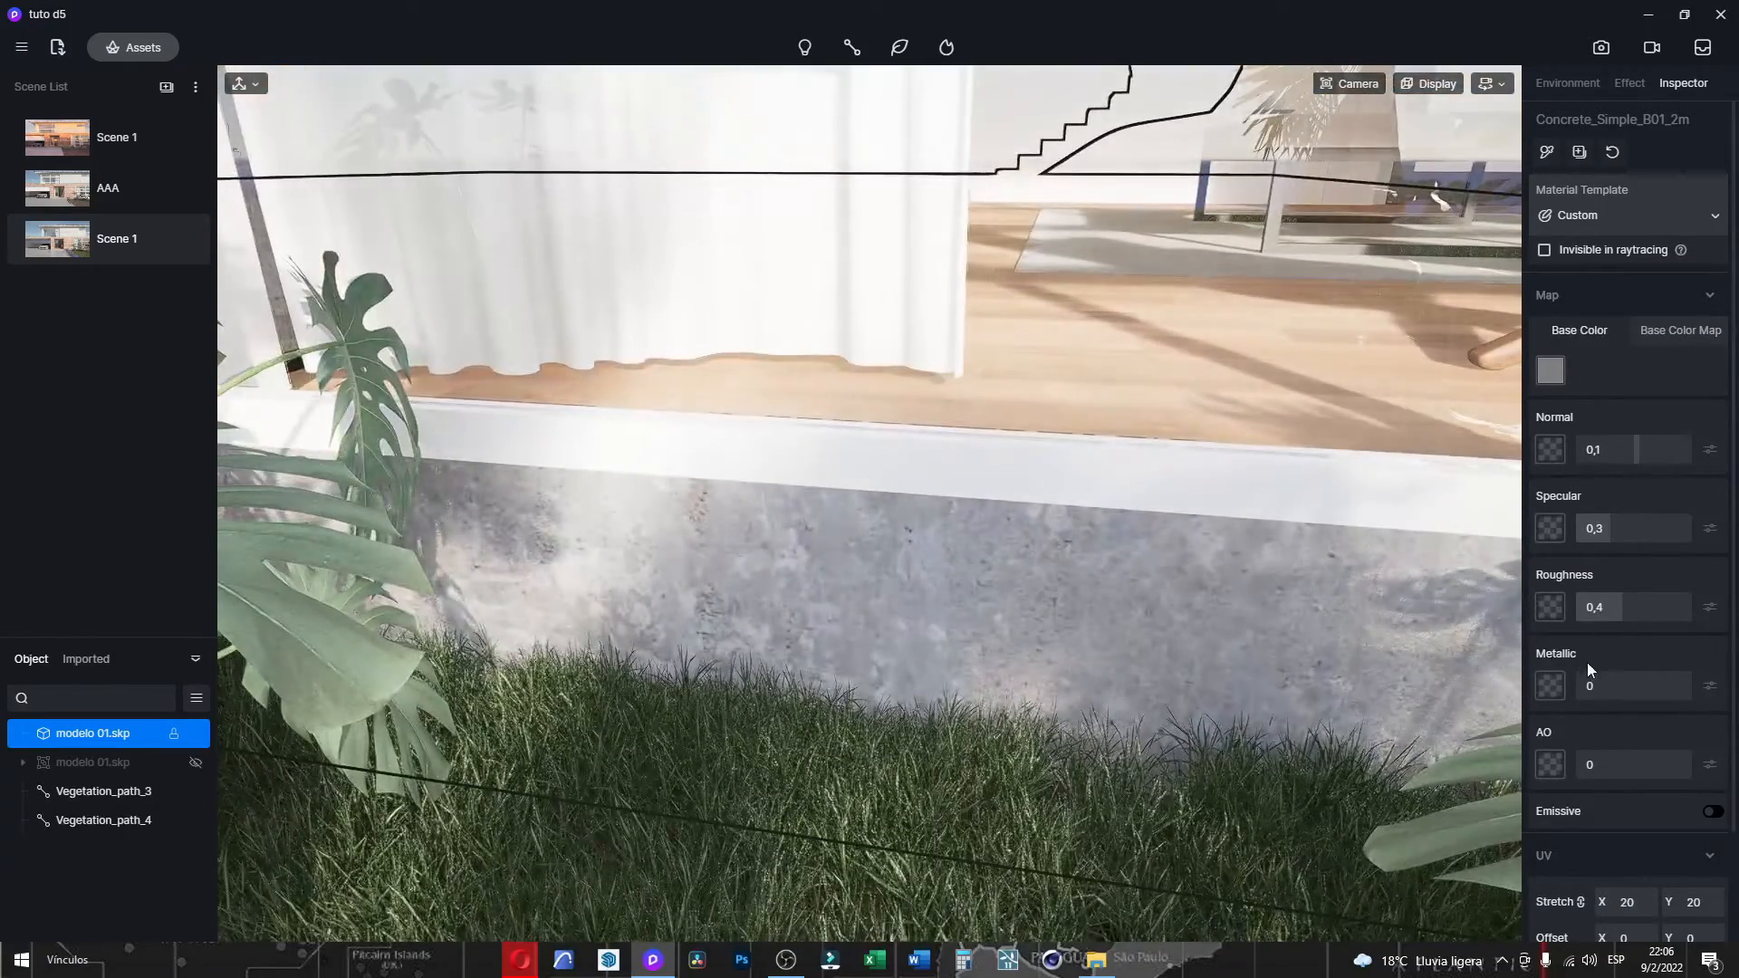
click(1628, 215)
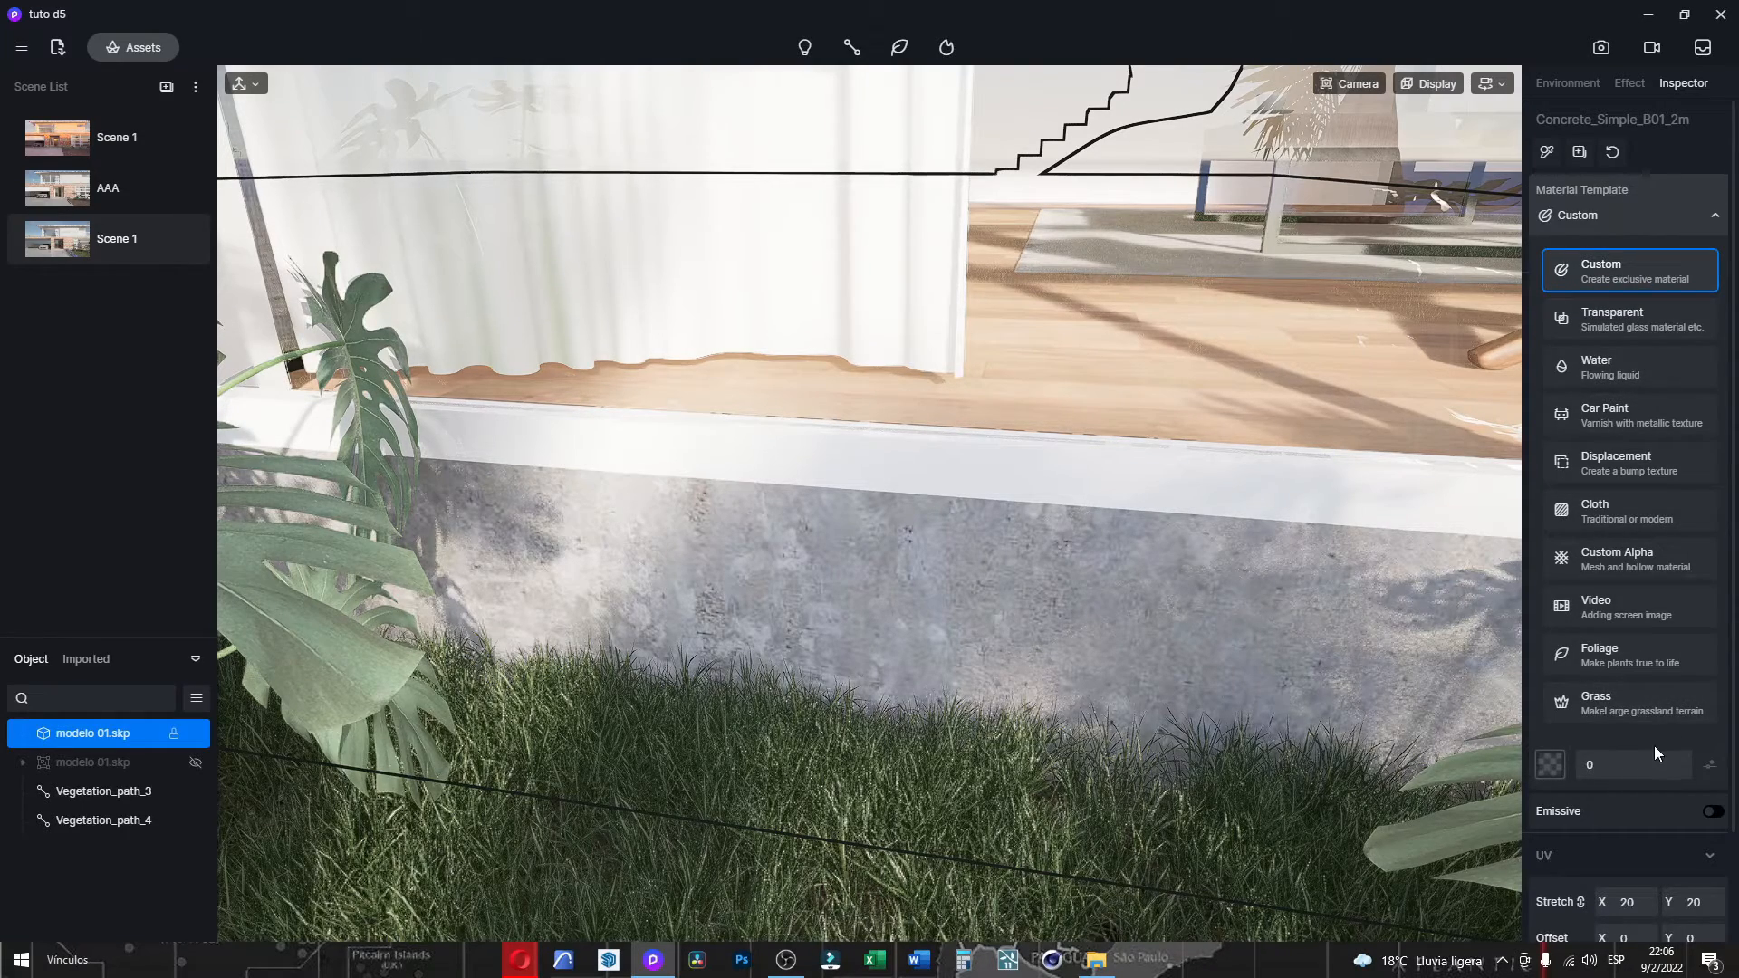
Set the material template of the large plant leaves in front of the concrete base to Foliage.
right_drag(1079, 518, 1227, 434)
scroll(817, 760, down, 5)
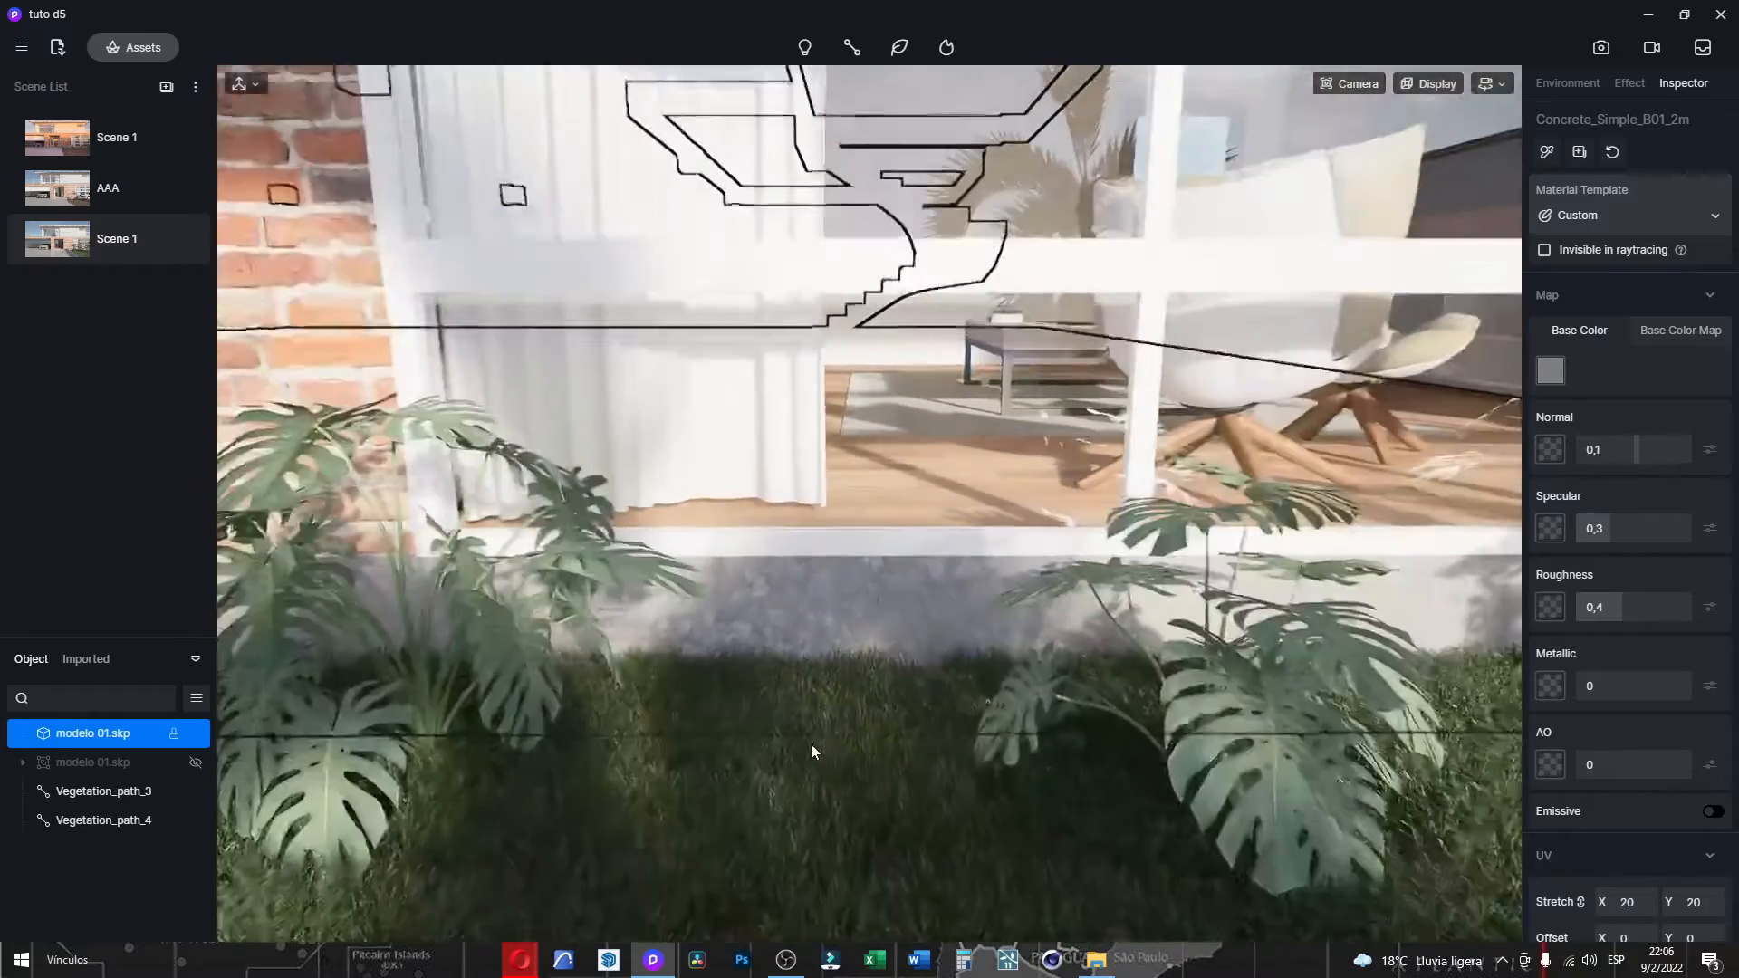
scroll(812, 743, up, 10)
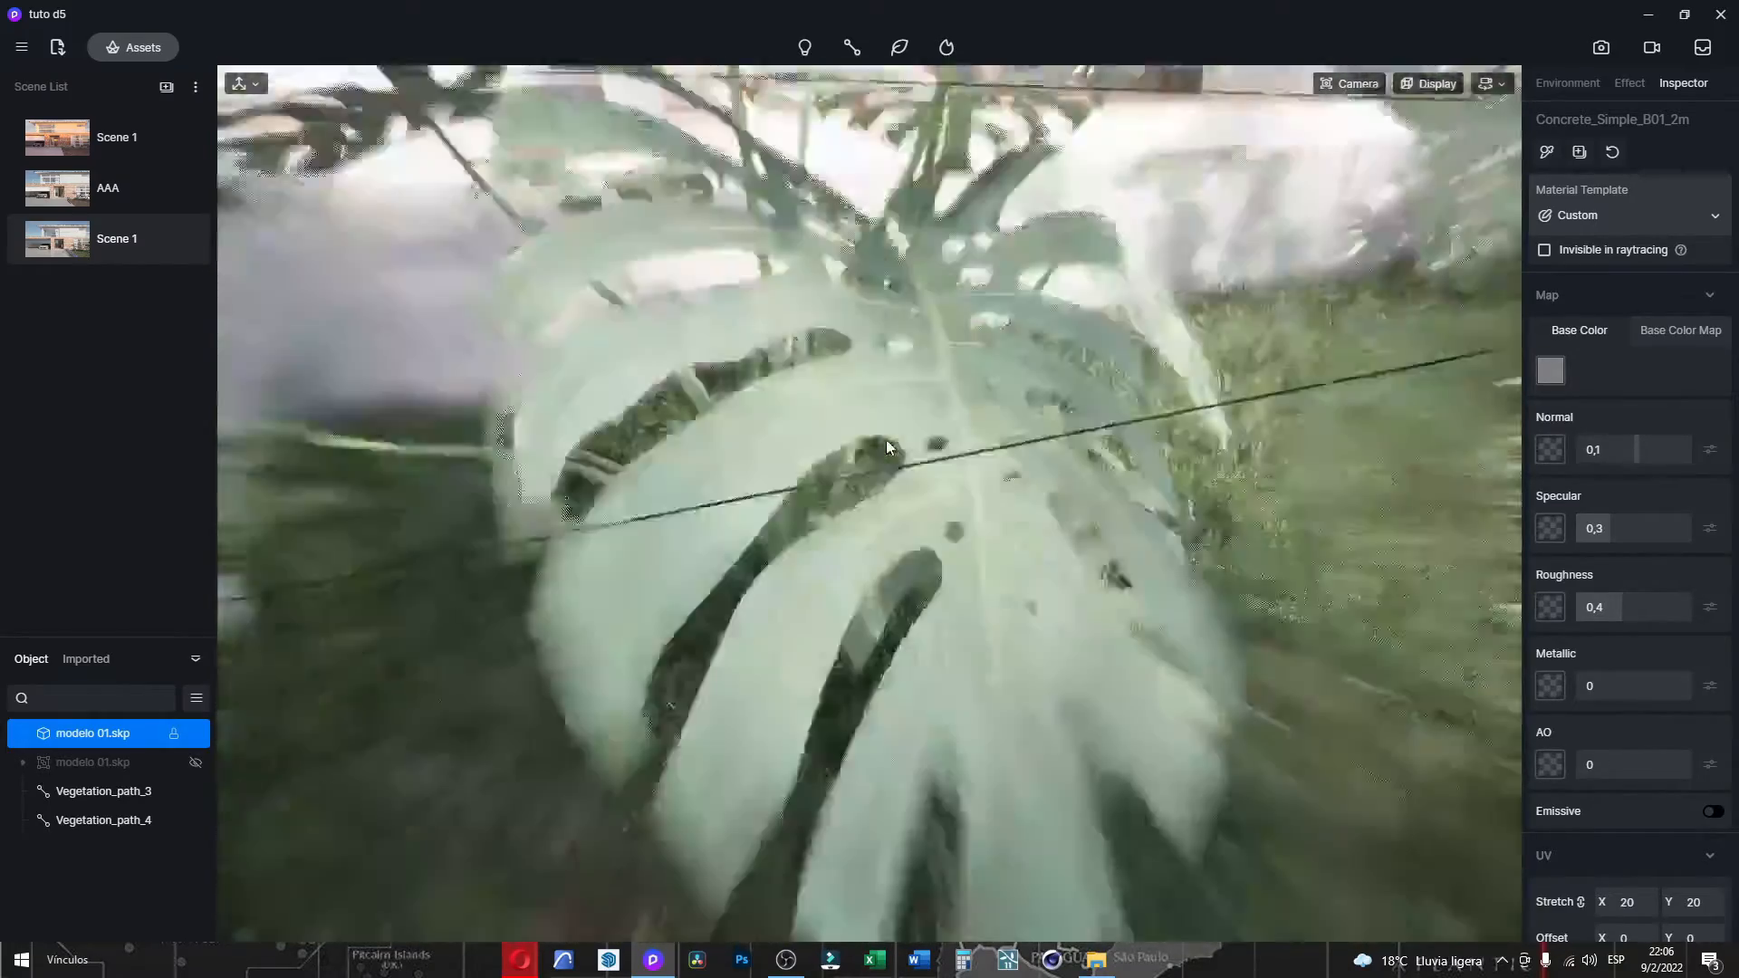
scroll(888, 447, down, 5)
click(894, 520)
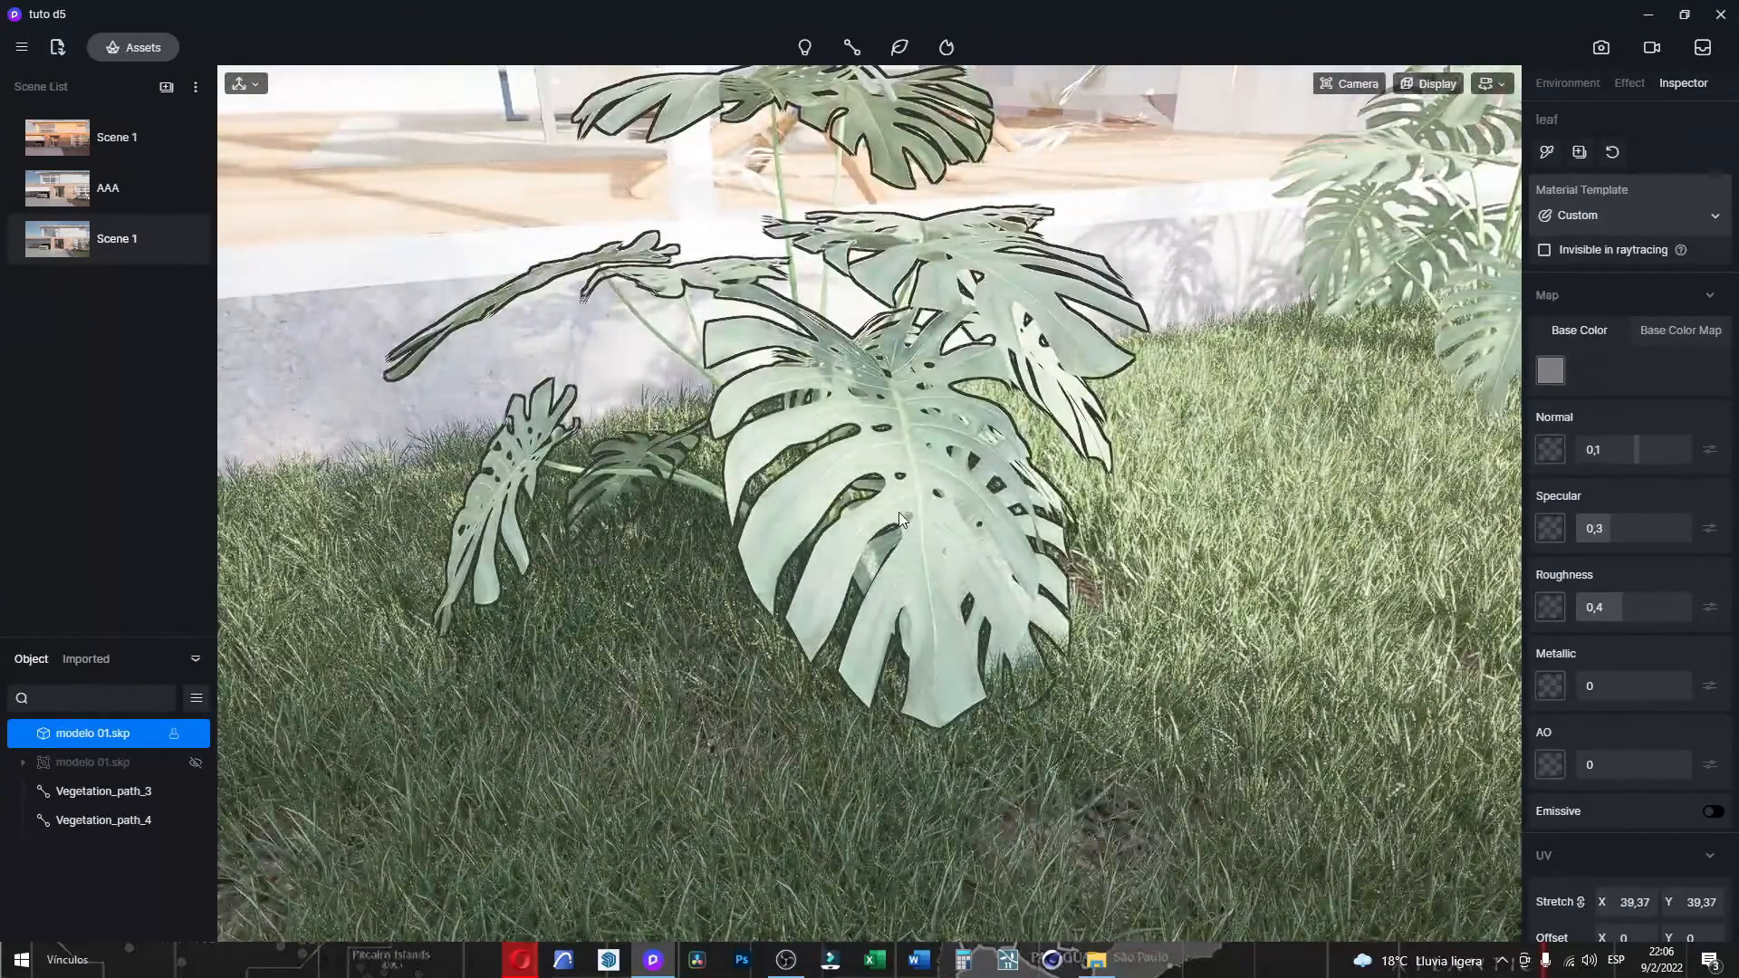
click(1597, 218)
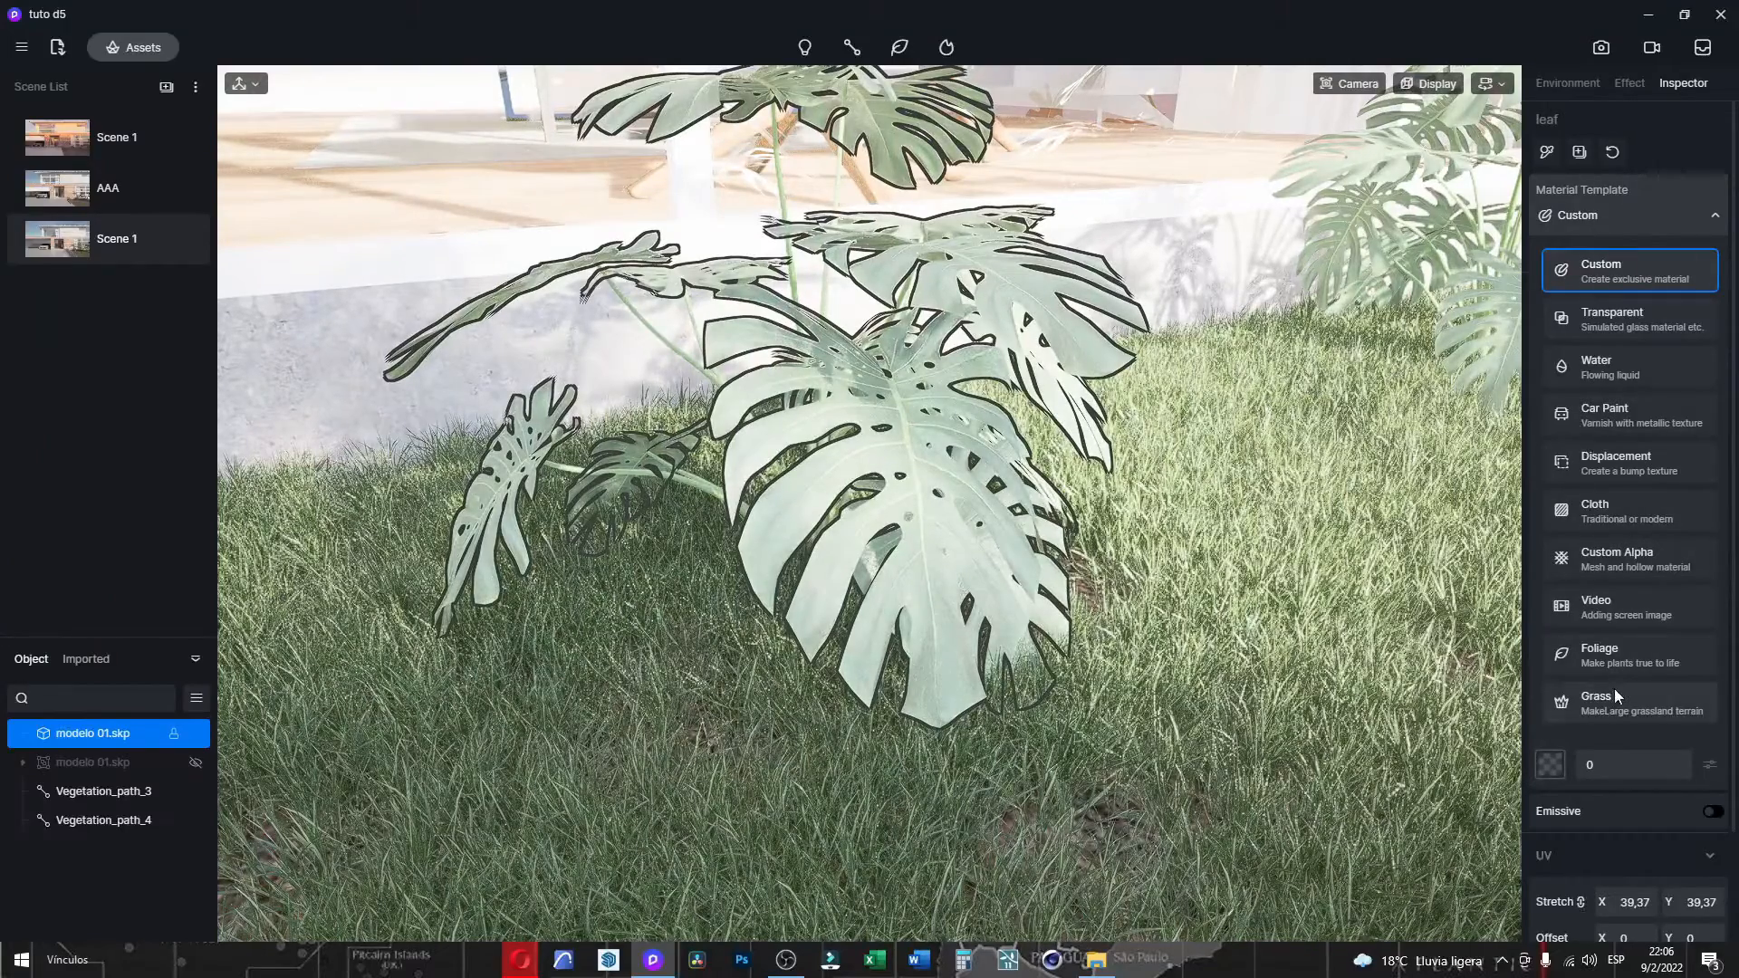
click(1617, 661)
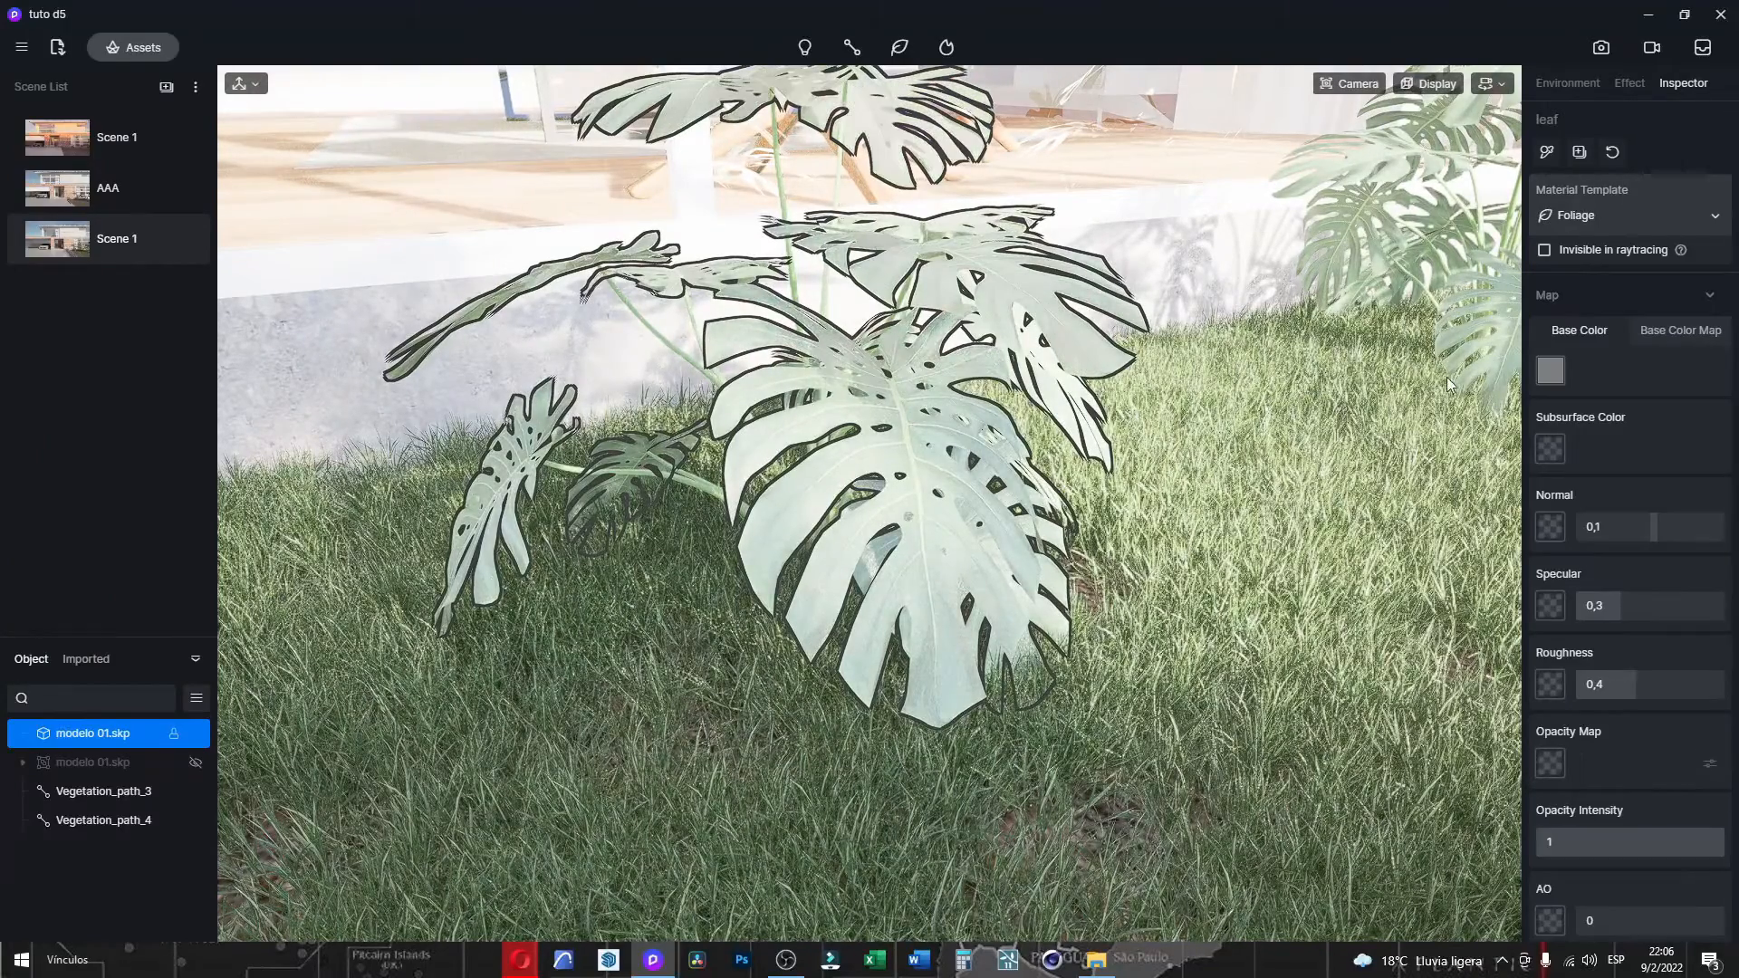
Switch the leaf material to its base color map and copy that map into the Subsurface Color slot.
click(1661, 337)
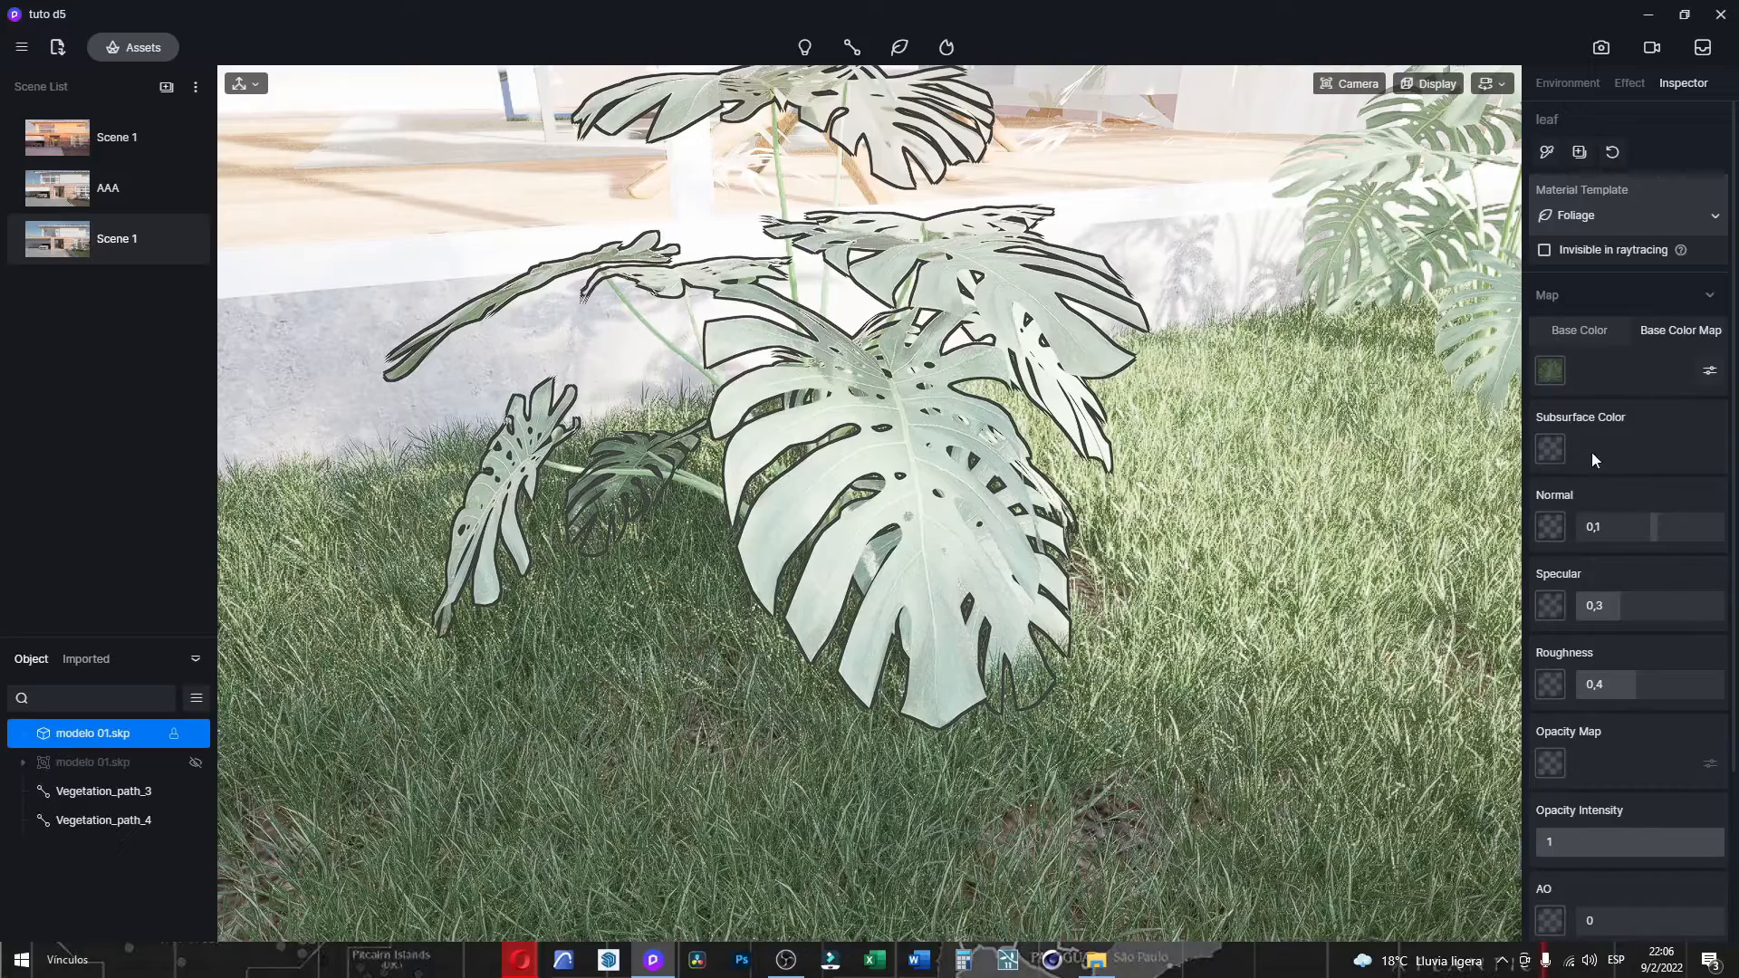
scroll(1013, 412, up, 5)
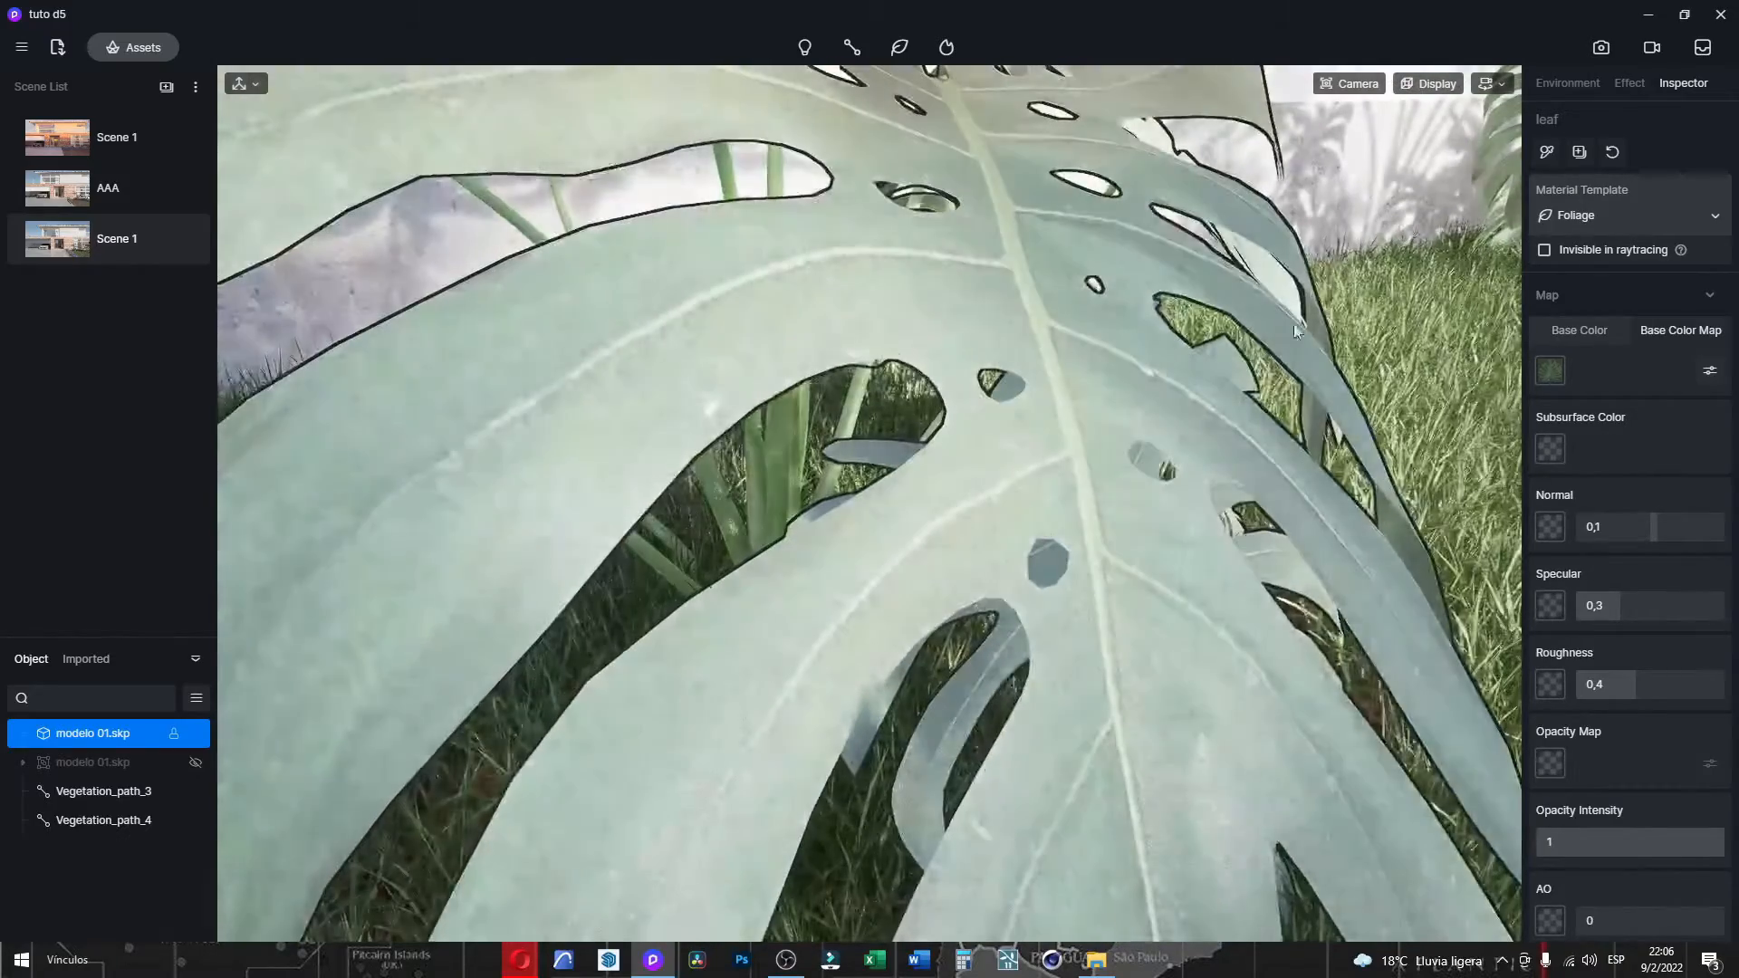
click(1551, 369)
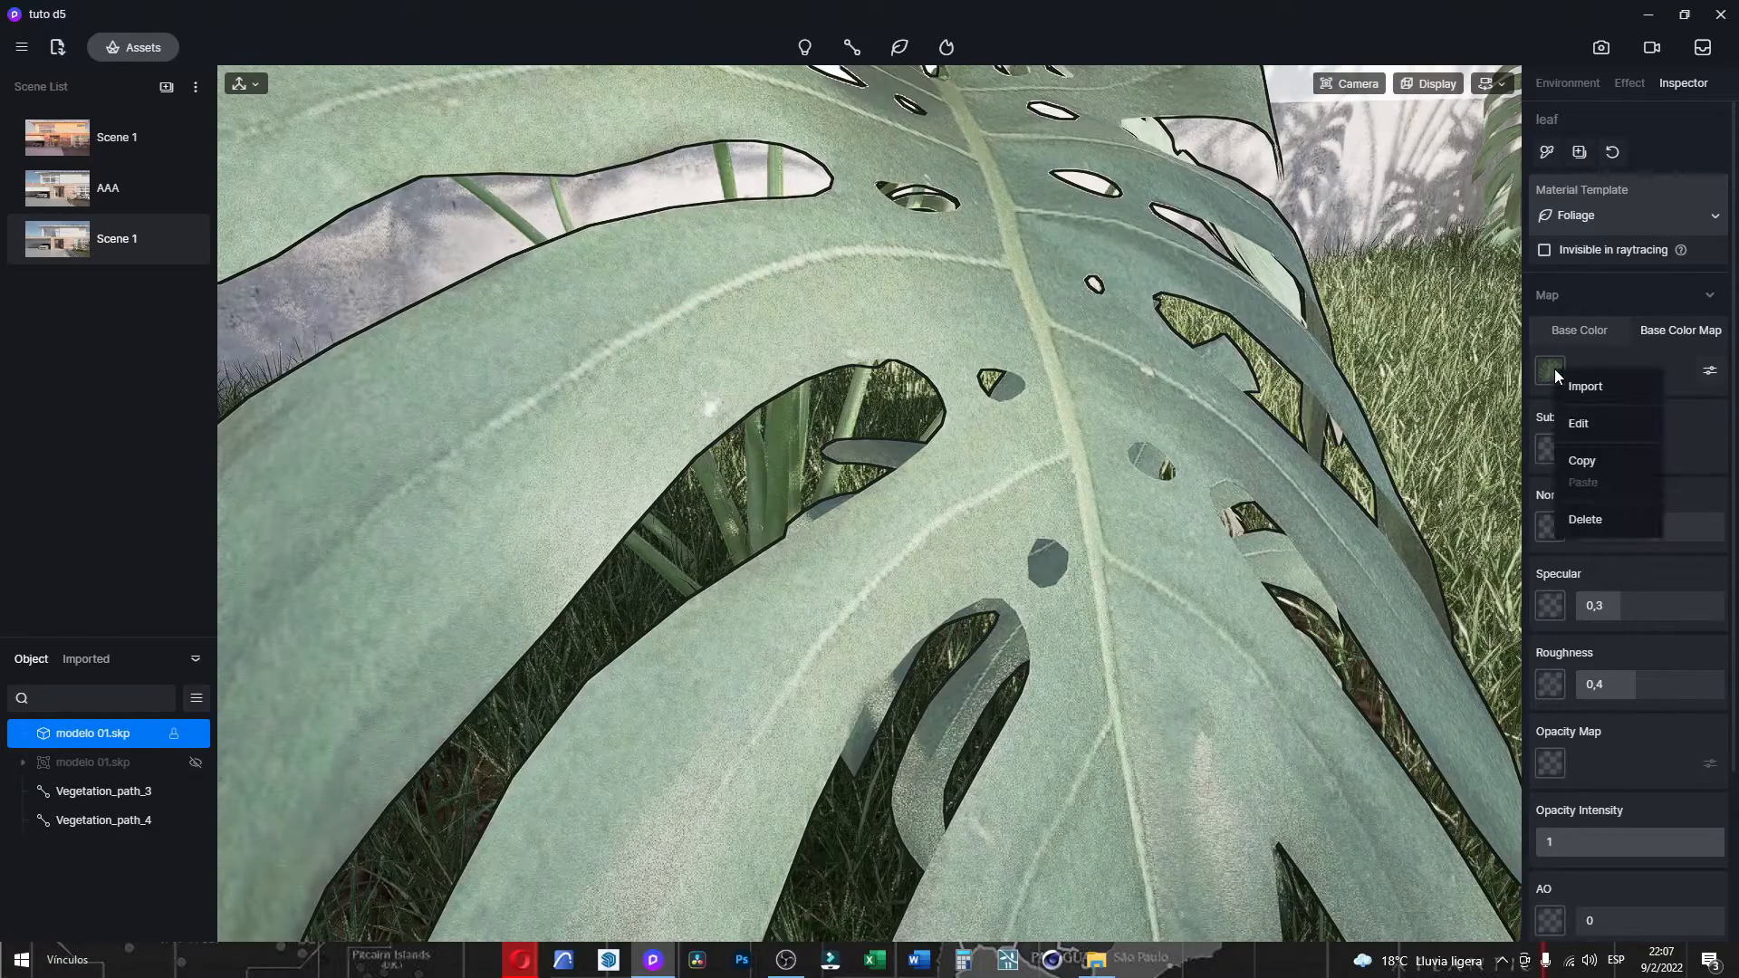
click(1597, 462)
click(1557, 459)
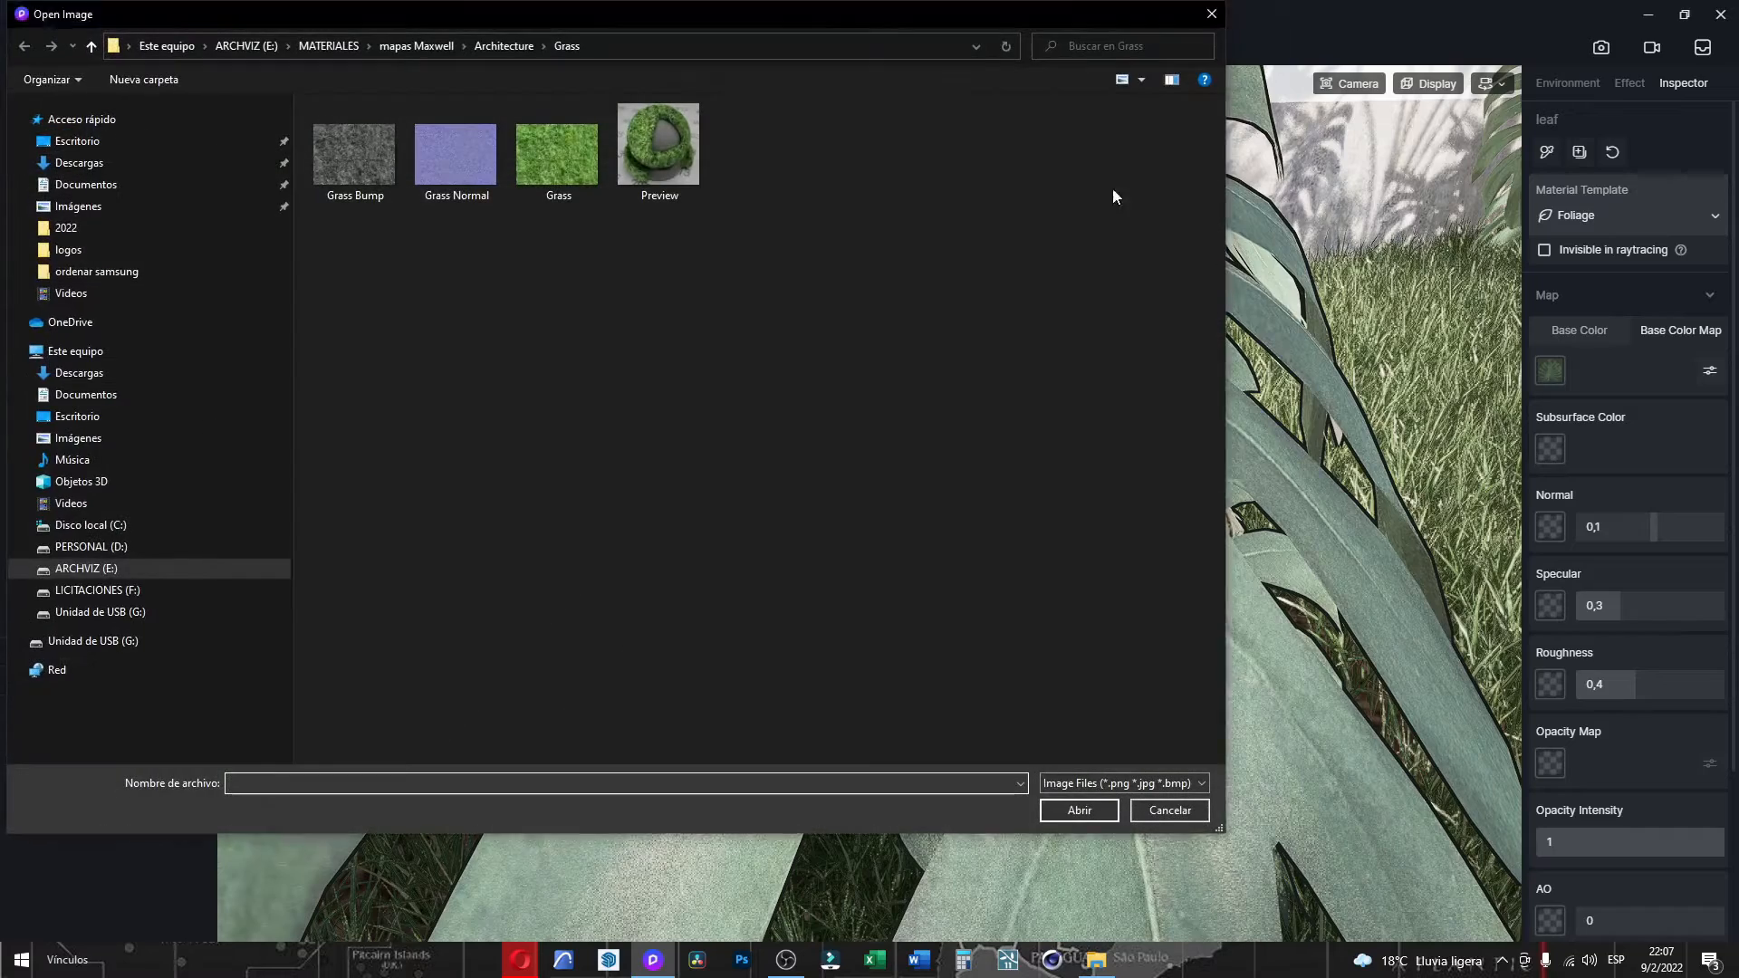
click(1210, 13)
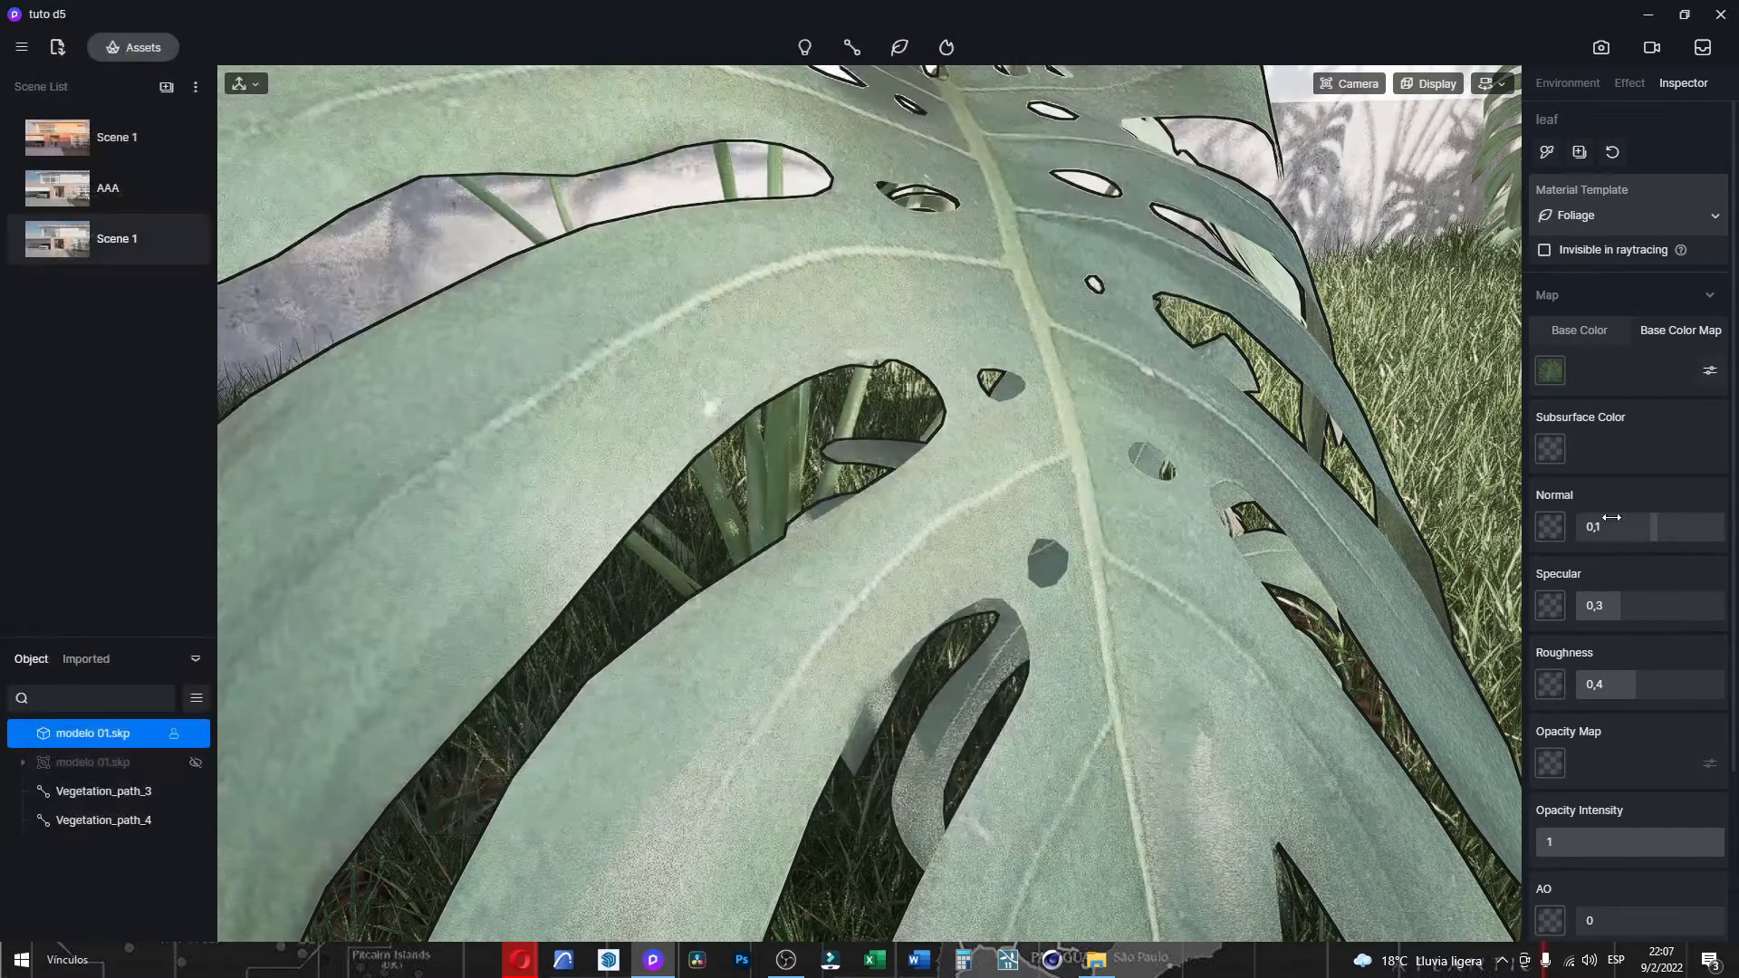
right_click(1545, 450)
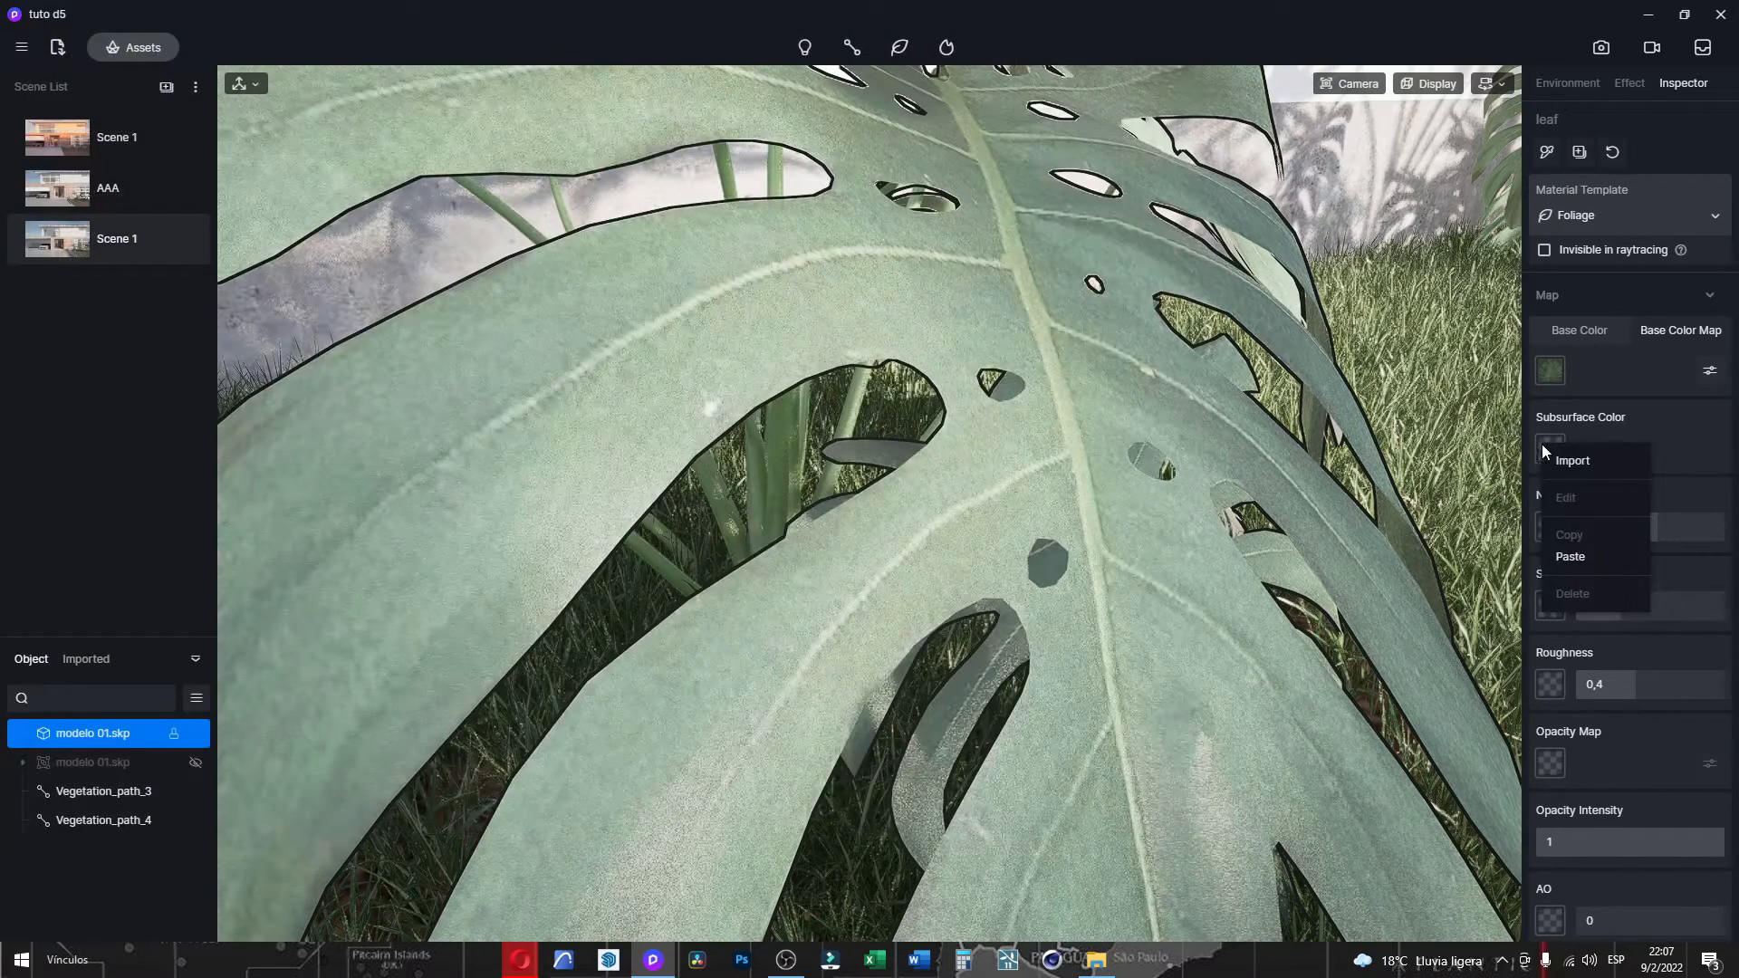
click(1575, 552)
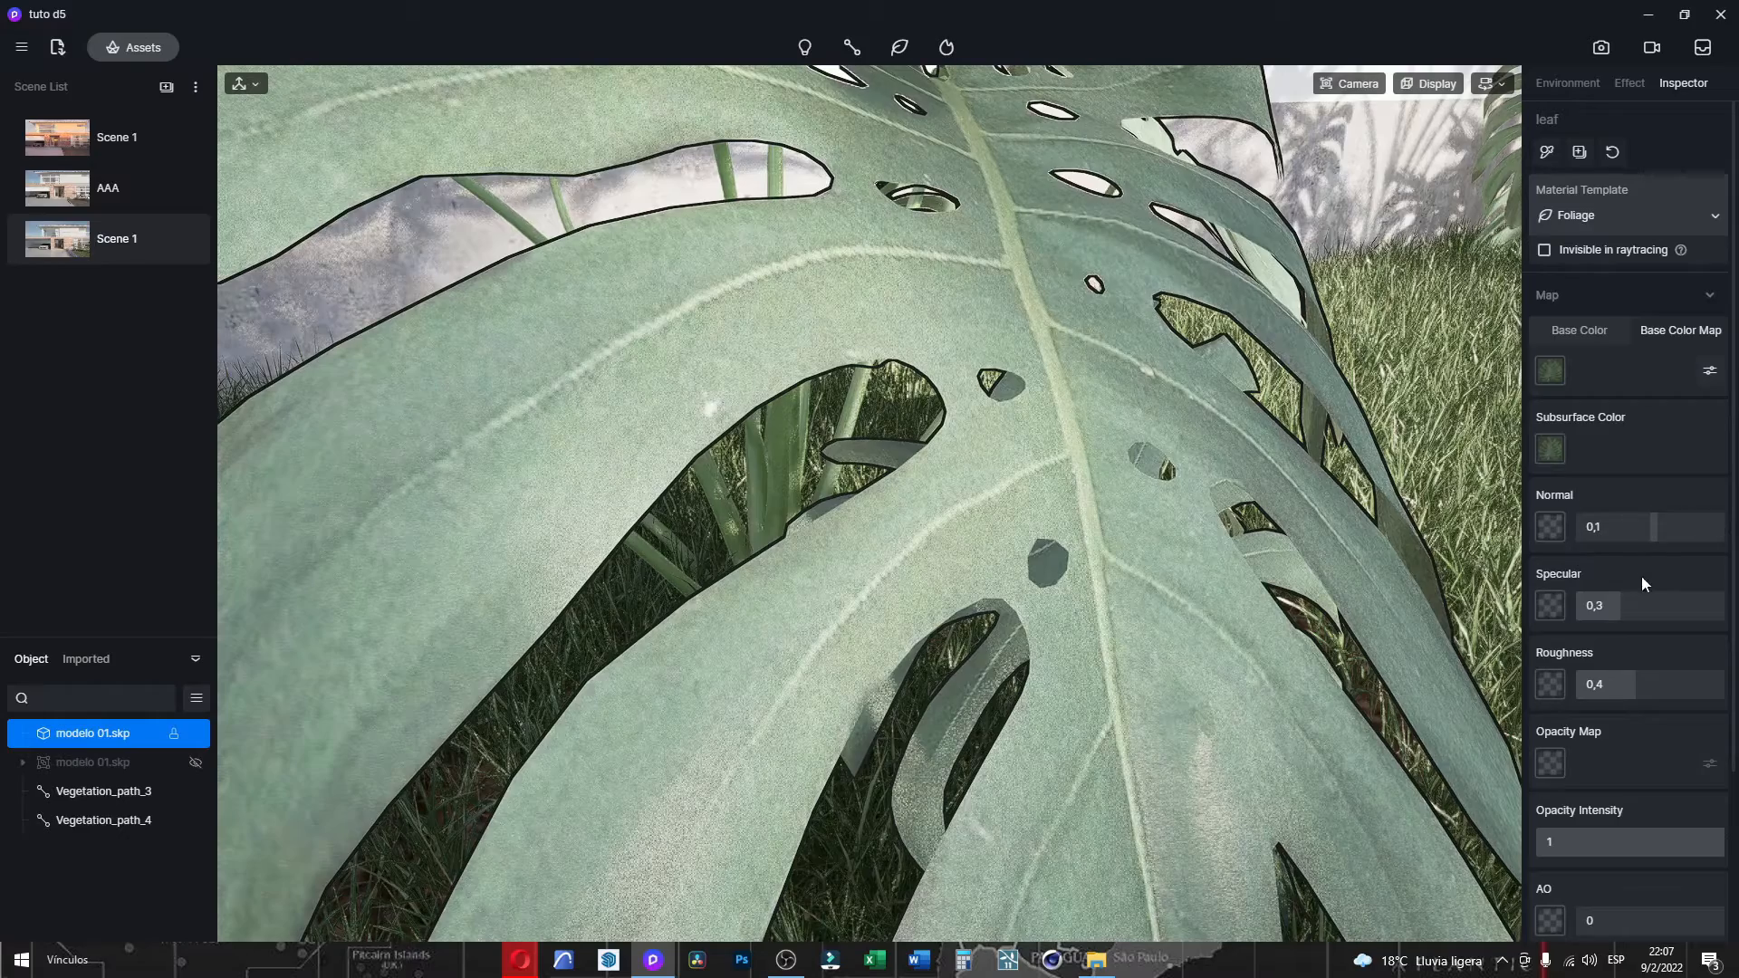
Examine how the monstera leaf looks with the subsurface color map, both up close and from farther away.
click(1559, 450)
click(1211, 12)
scroll(1393, 623, down, 6)
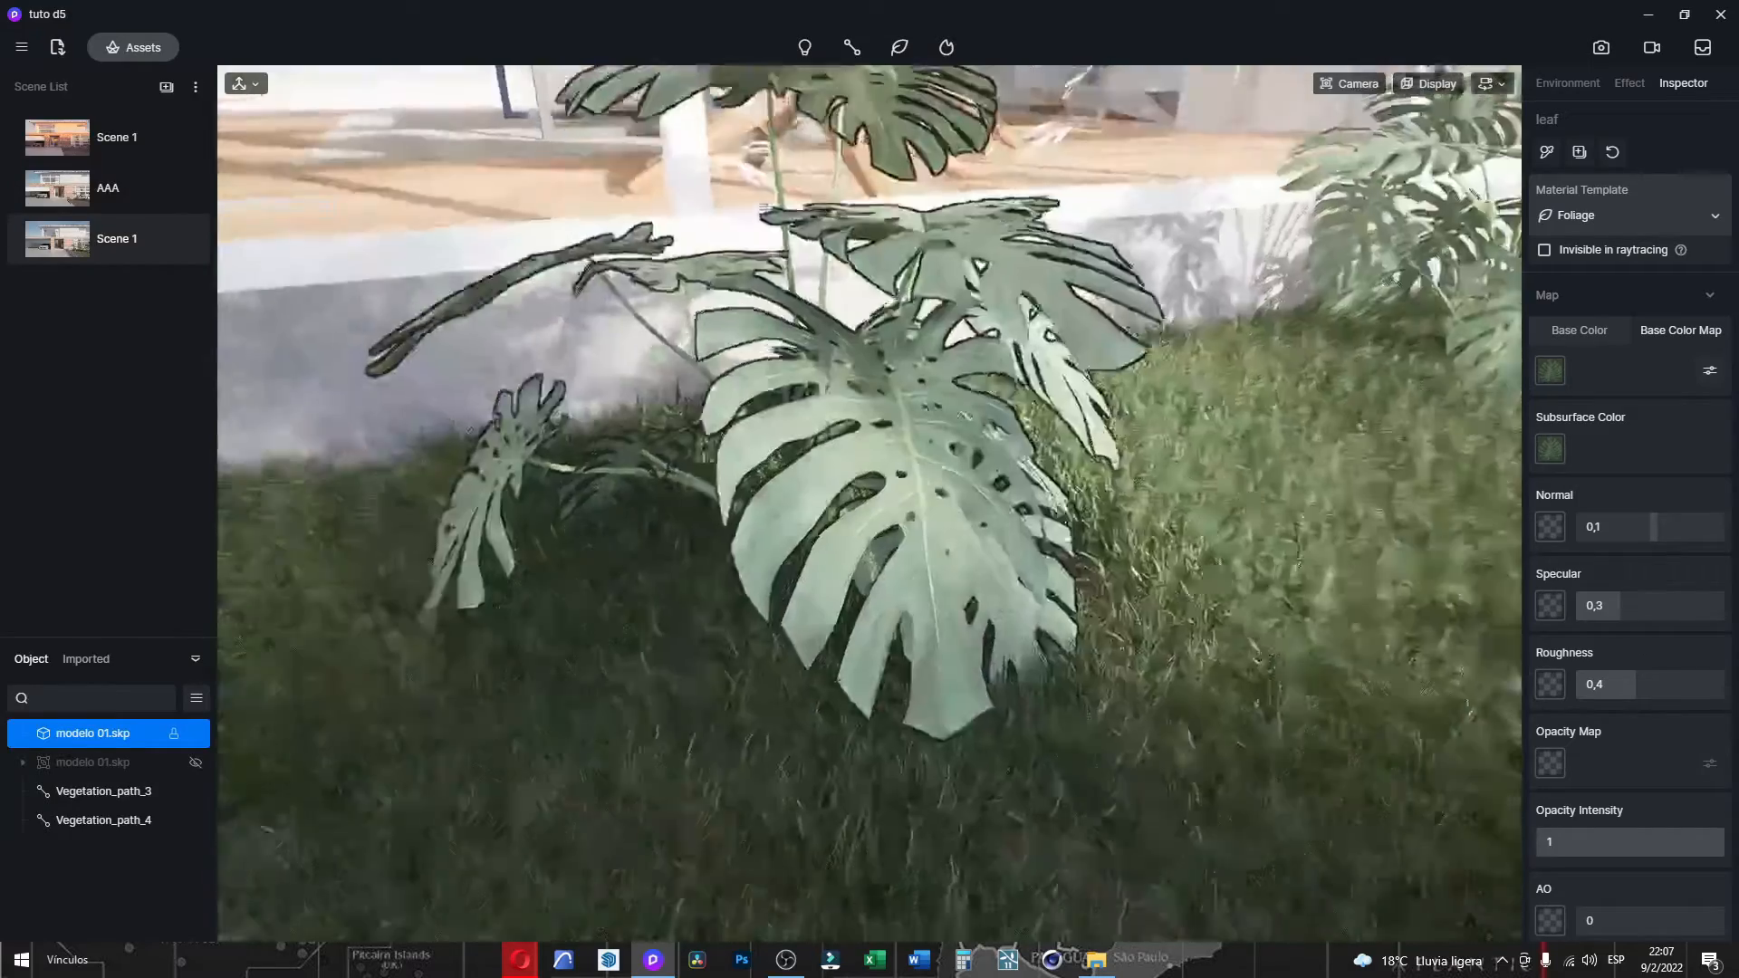
scroll(1042, 493, up, 8)
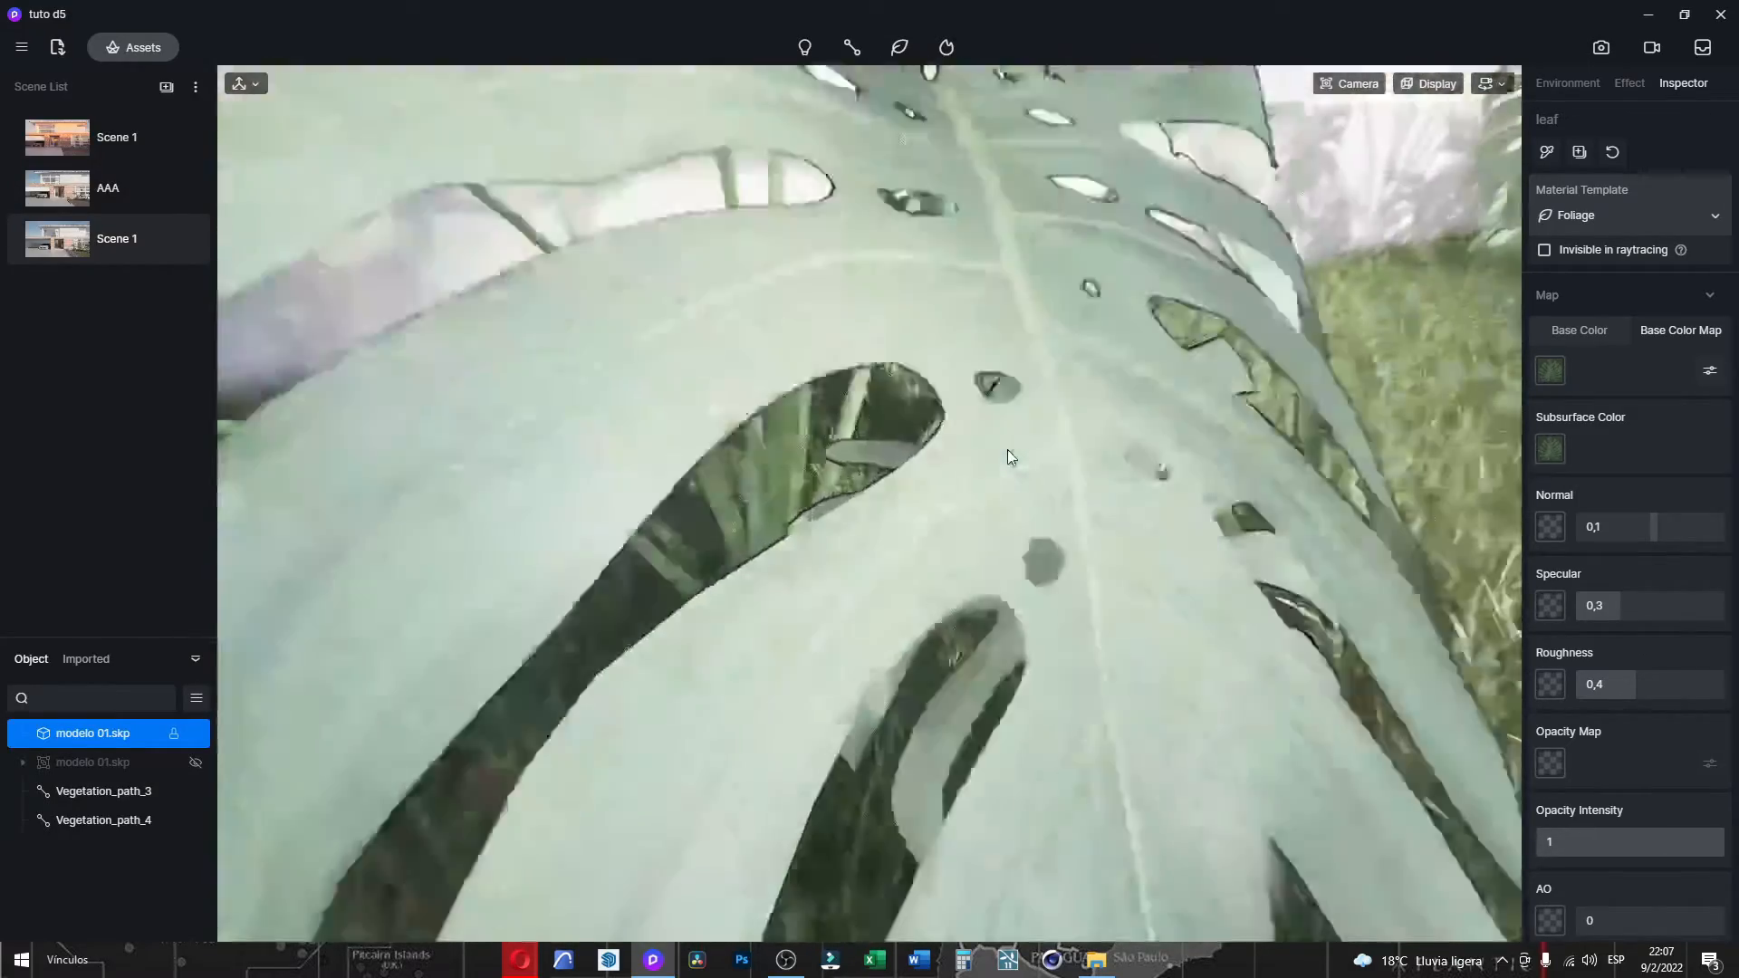
scroll(1007, 451, down, 6)
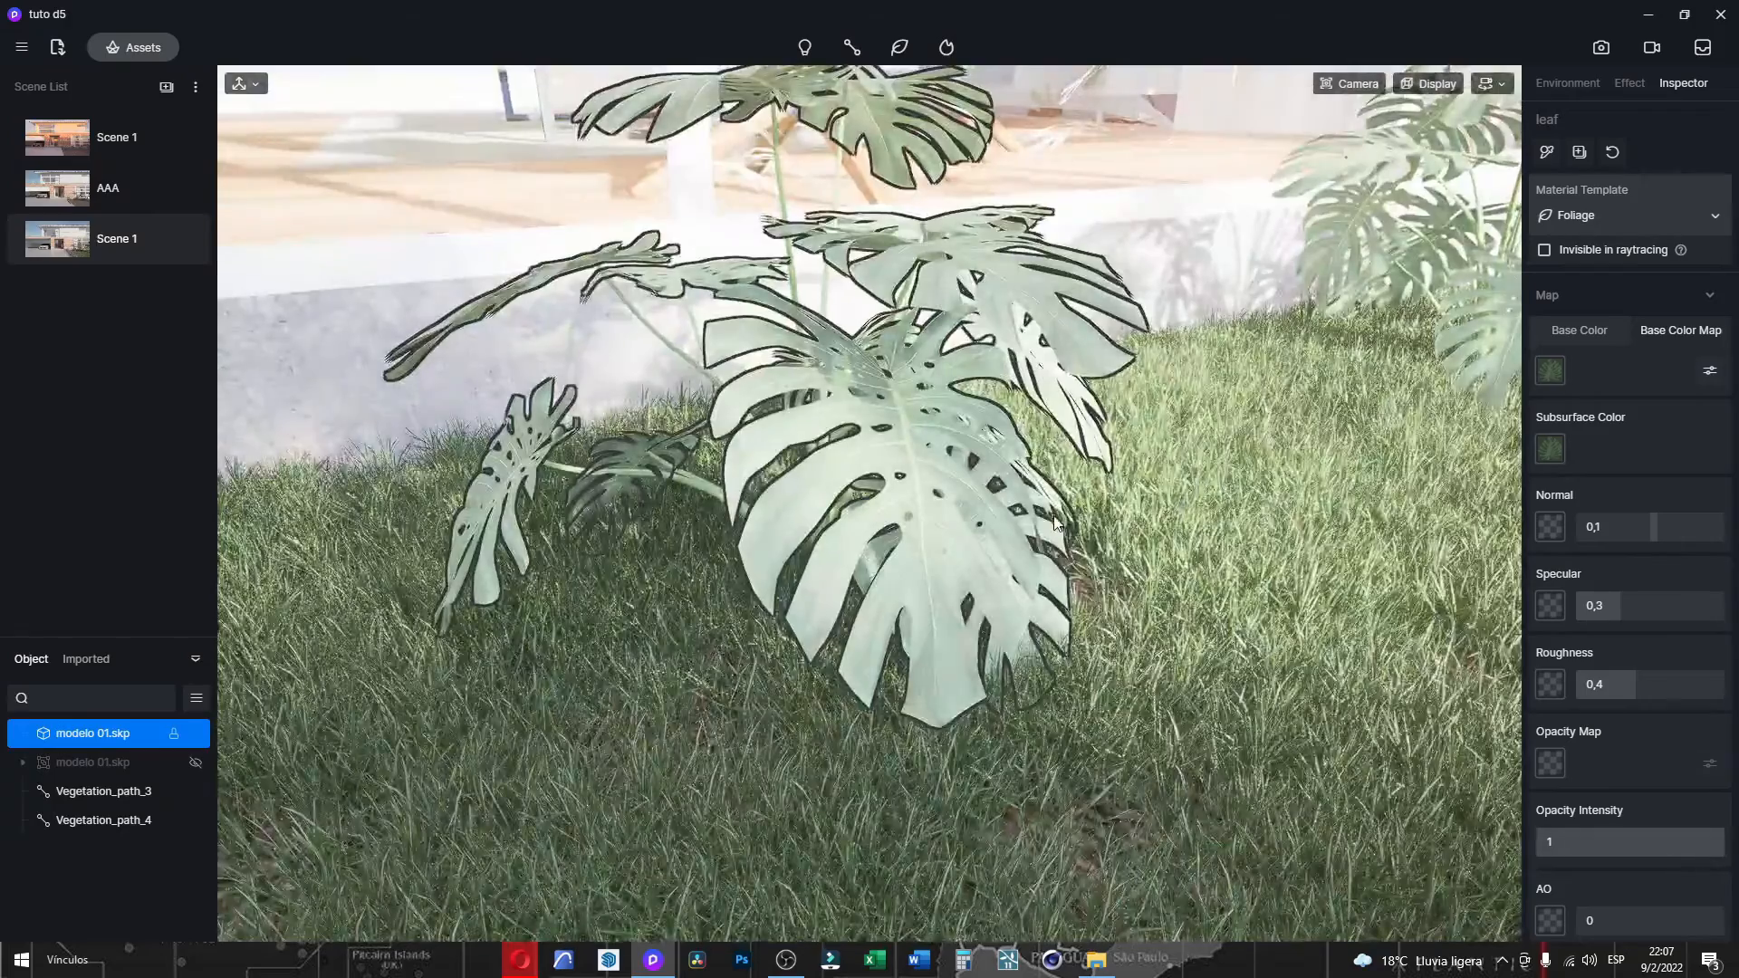
scroll(1050, 515, up, 6)
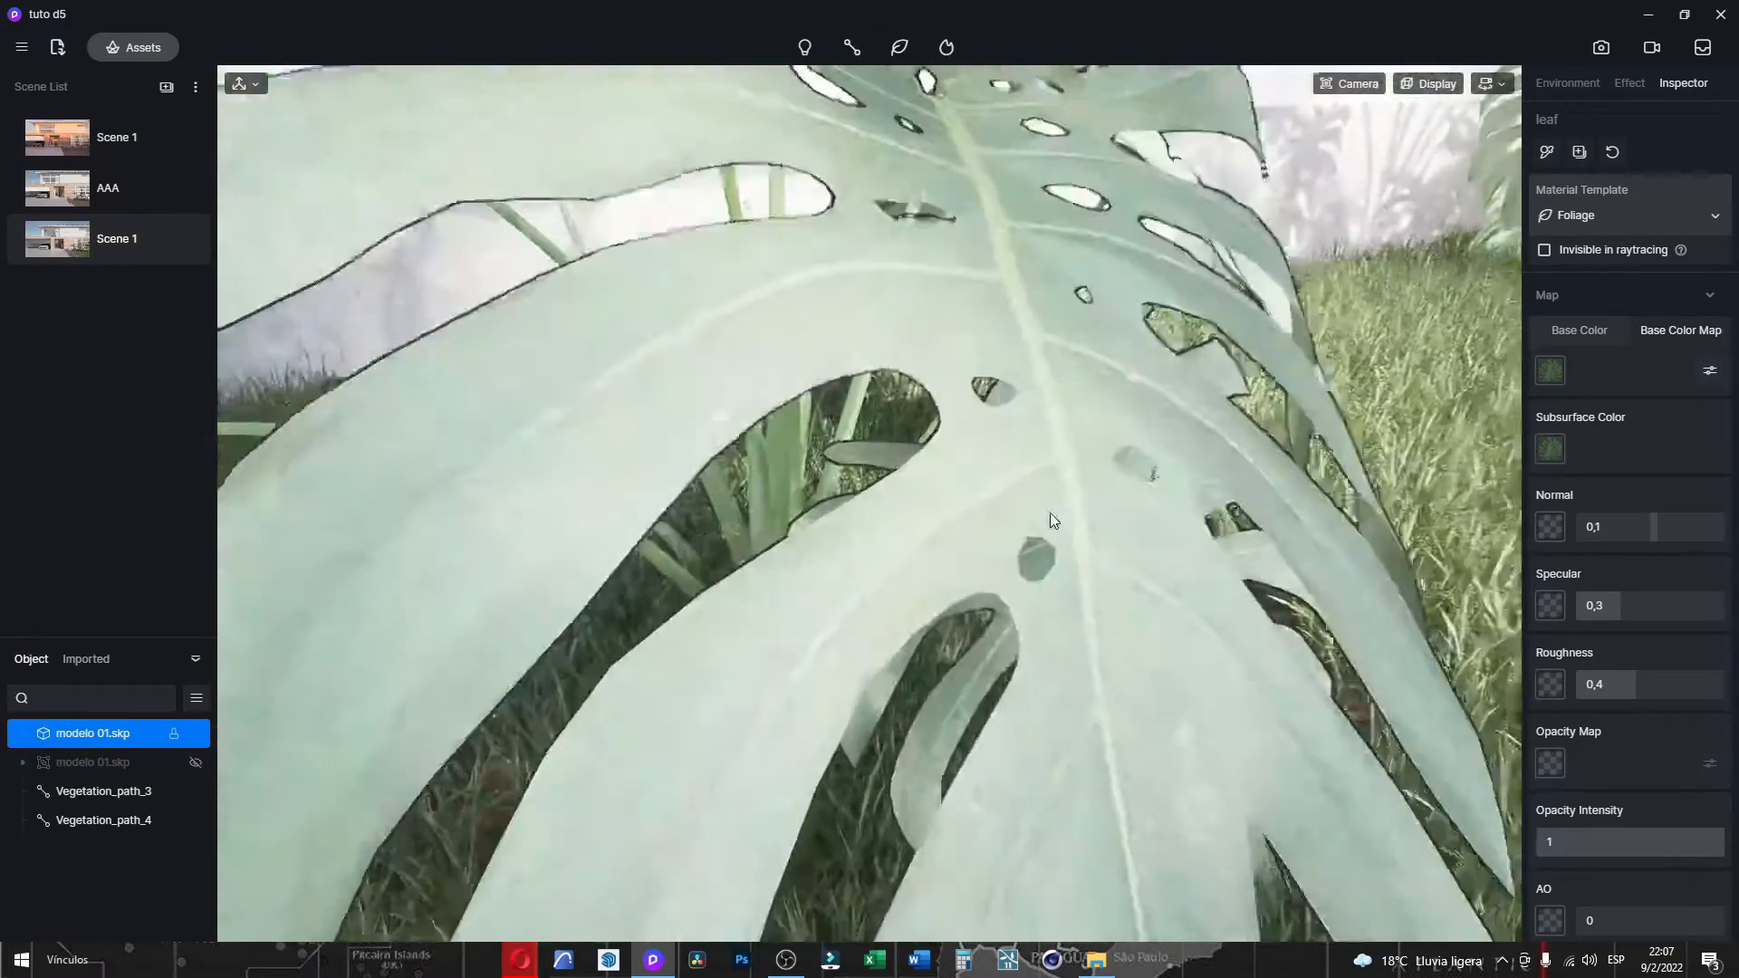
scroll(1051, 518, down, 6)
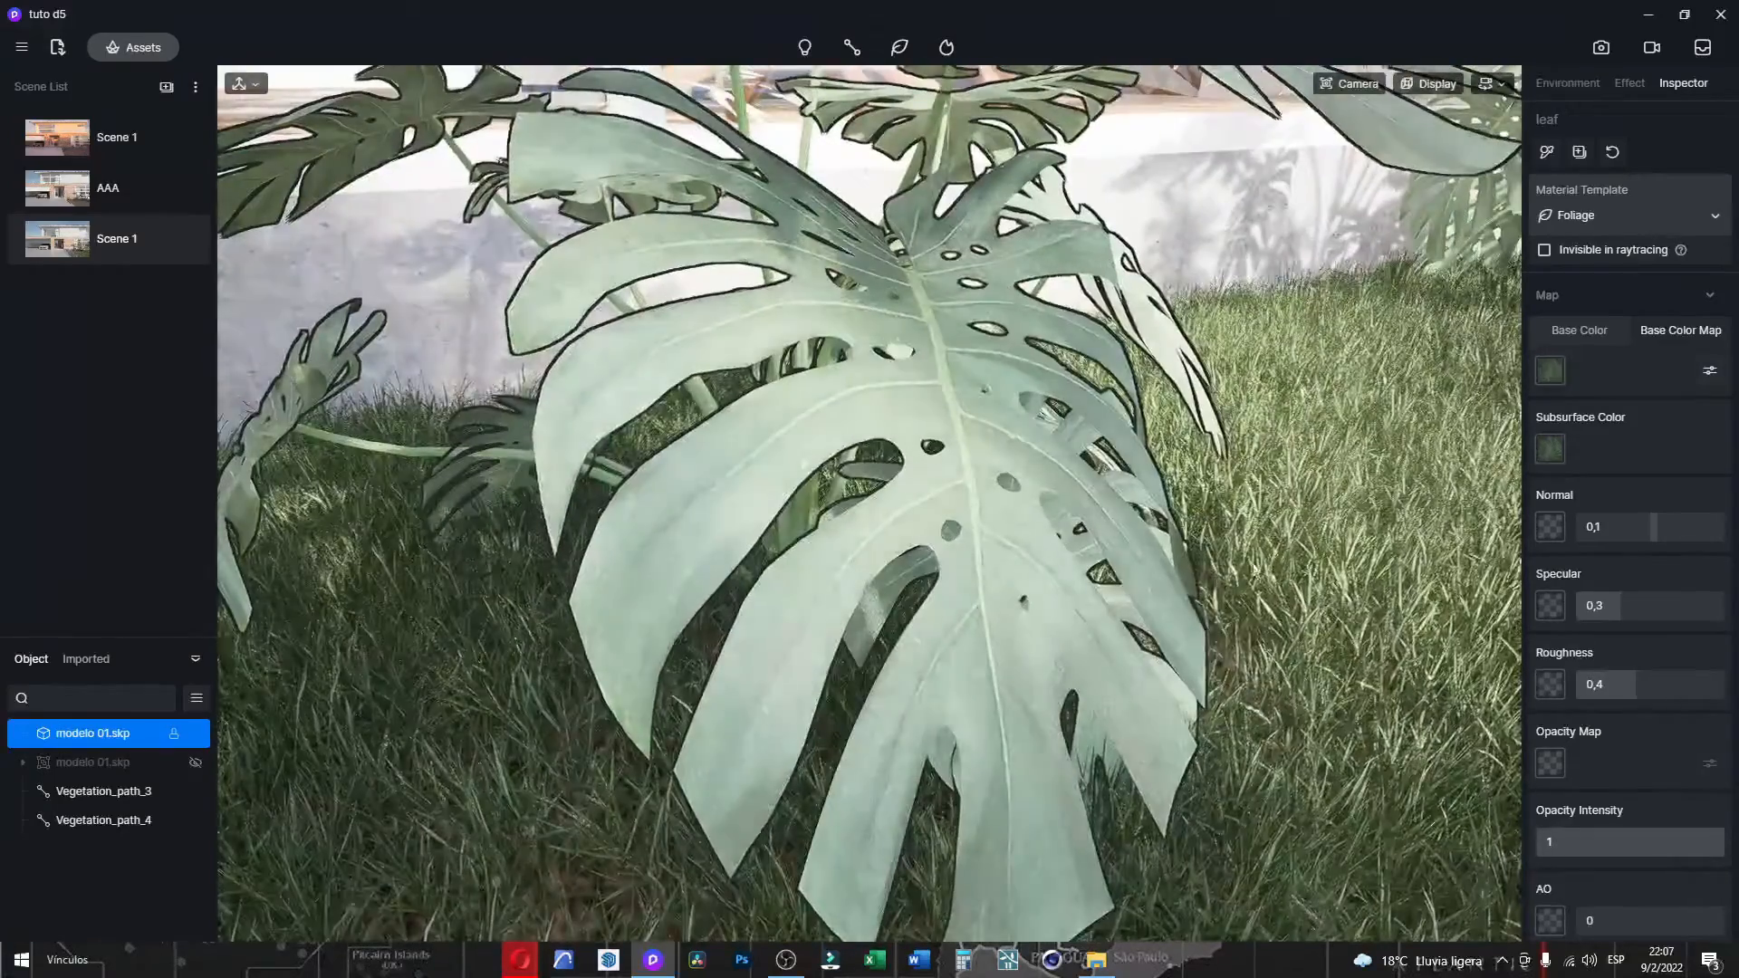
Delete the leaf material's subsurface color map and set its opacity intensity to 0.75.
click(1551, 449)
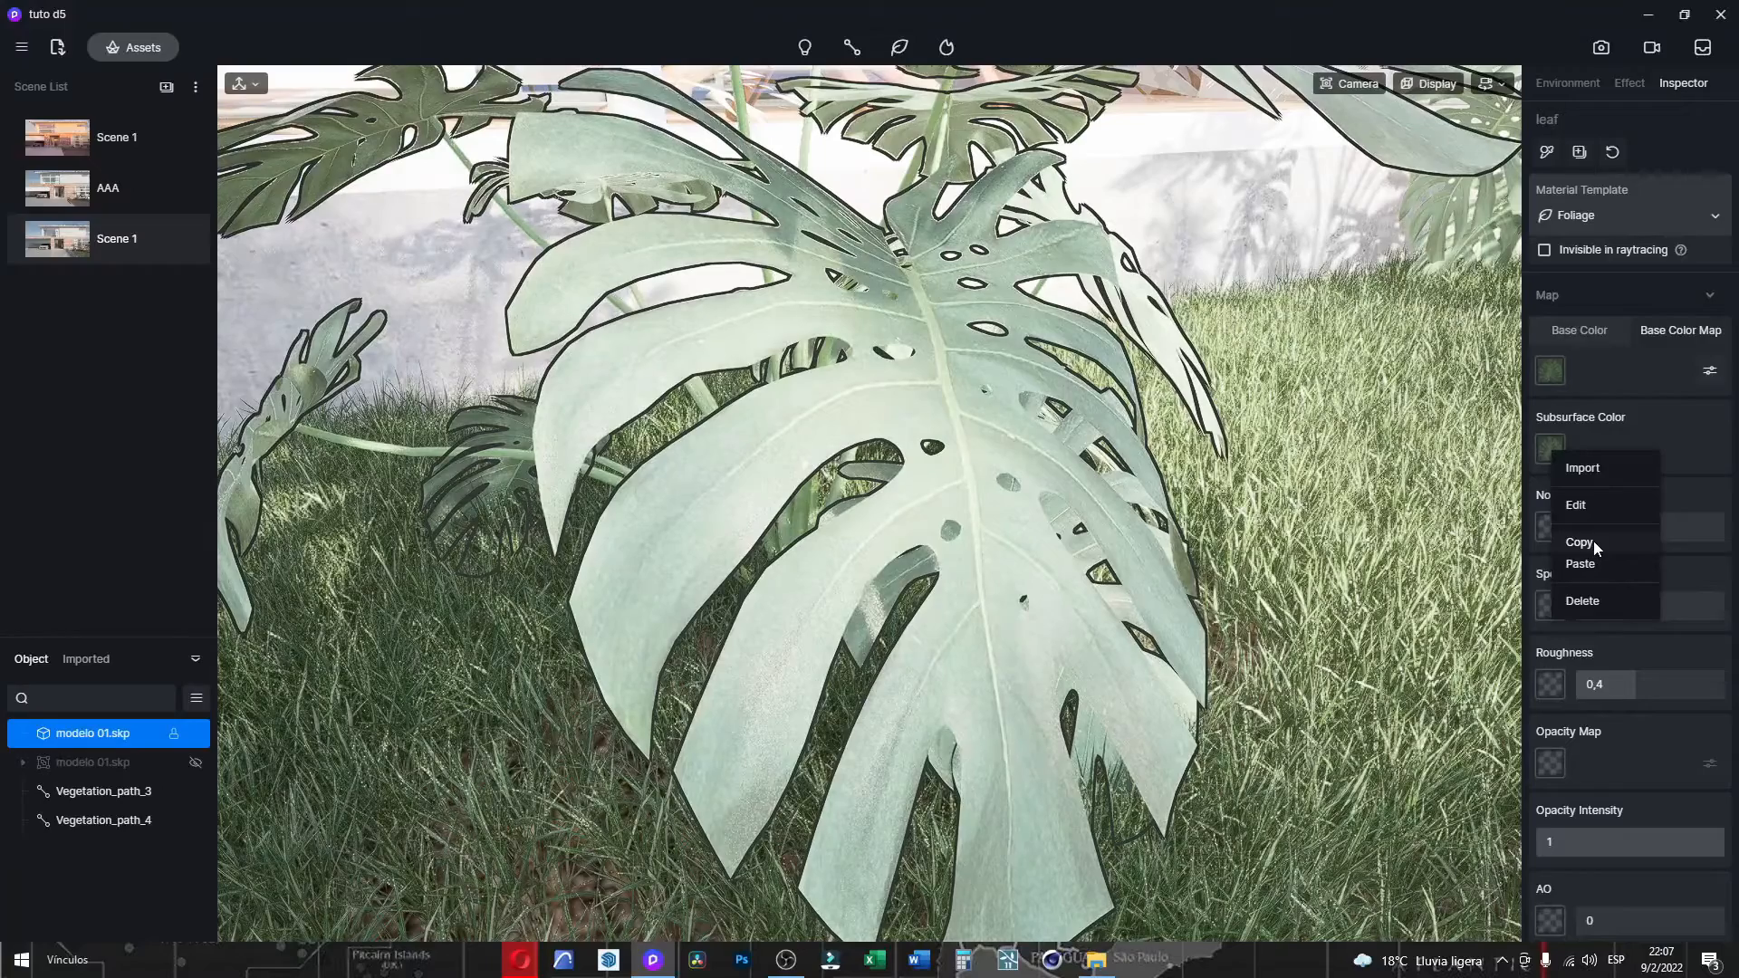
click(1587, 603)
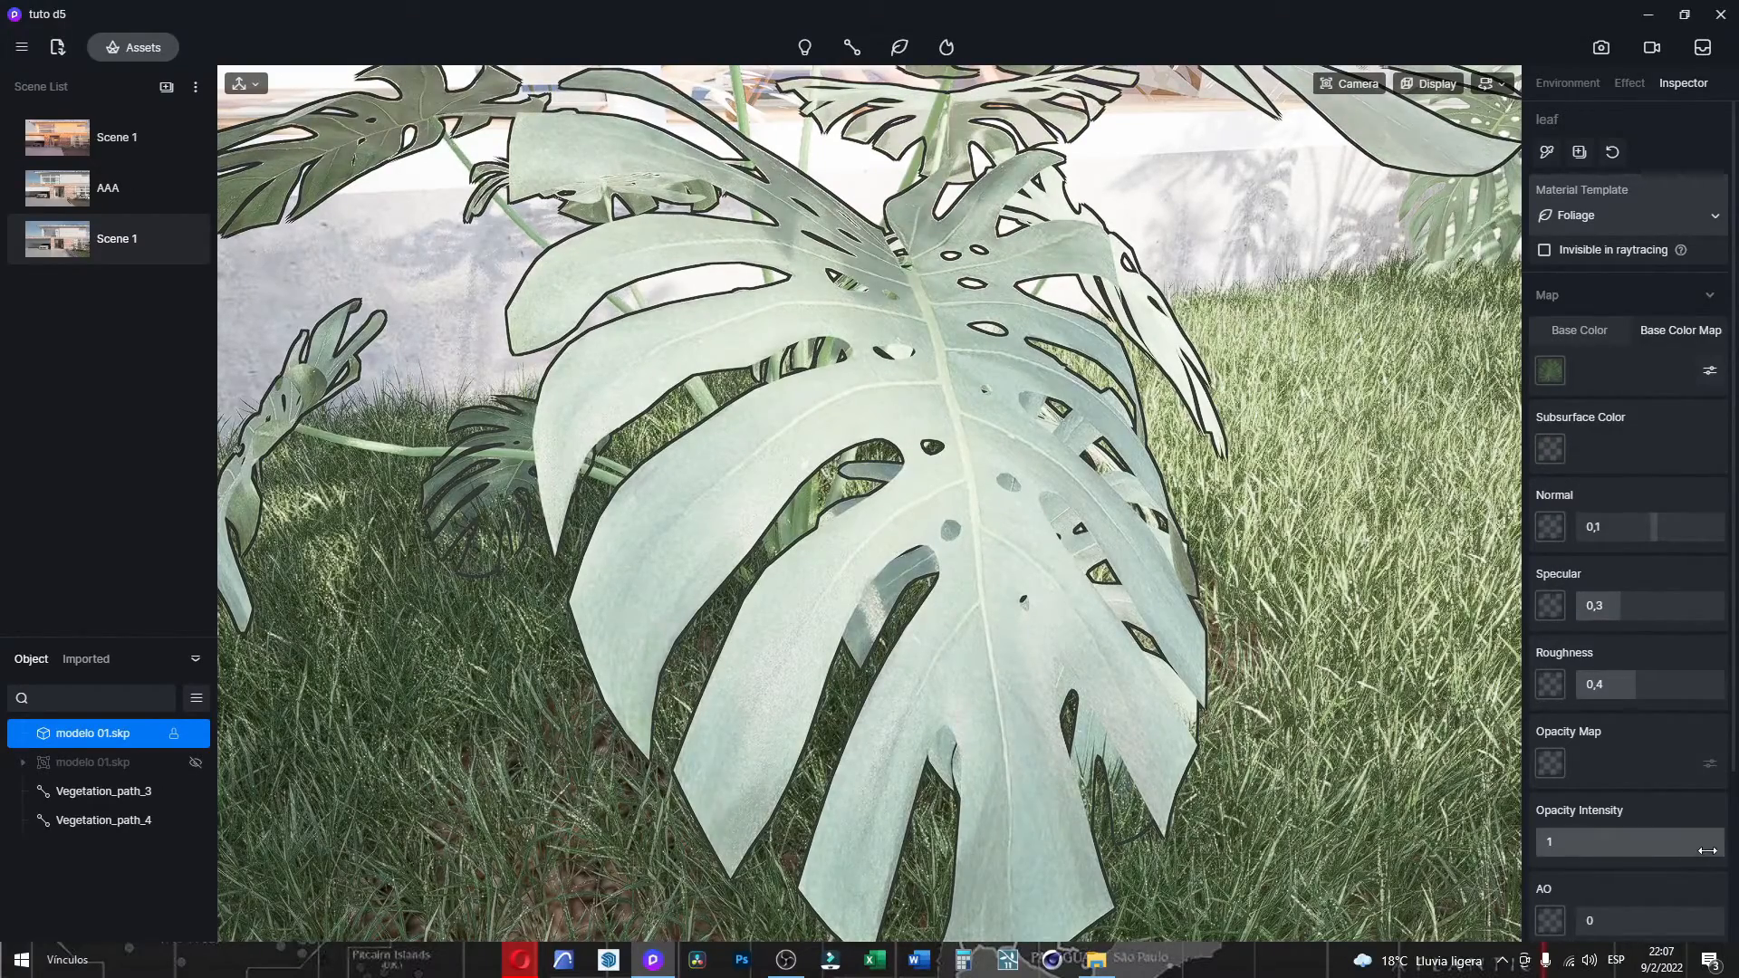
mouse_move(1710, 852)
mouse_down()
mouse_move(1605, 852)
mouse_move(1677, 845)
mouse_up()
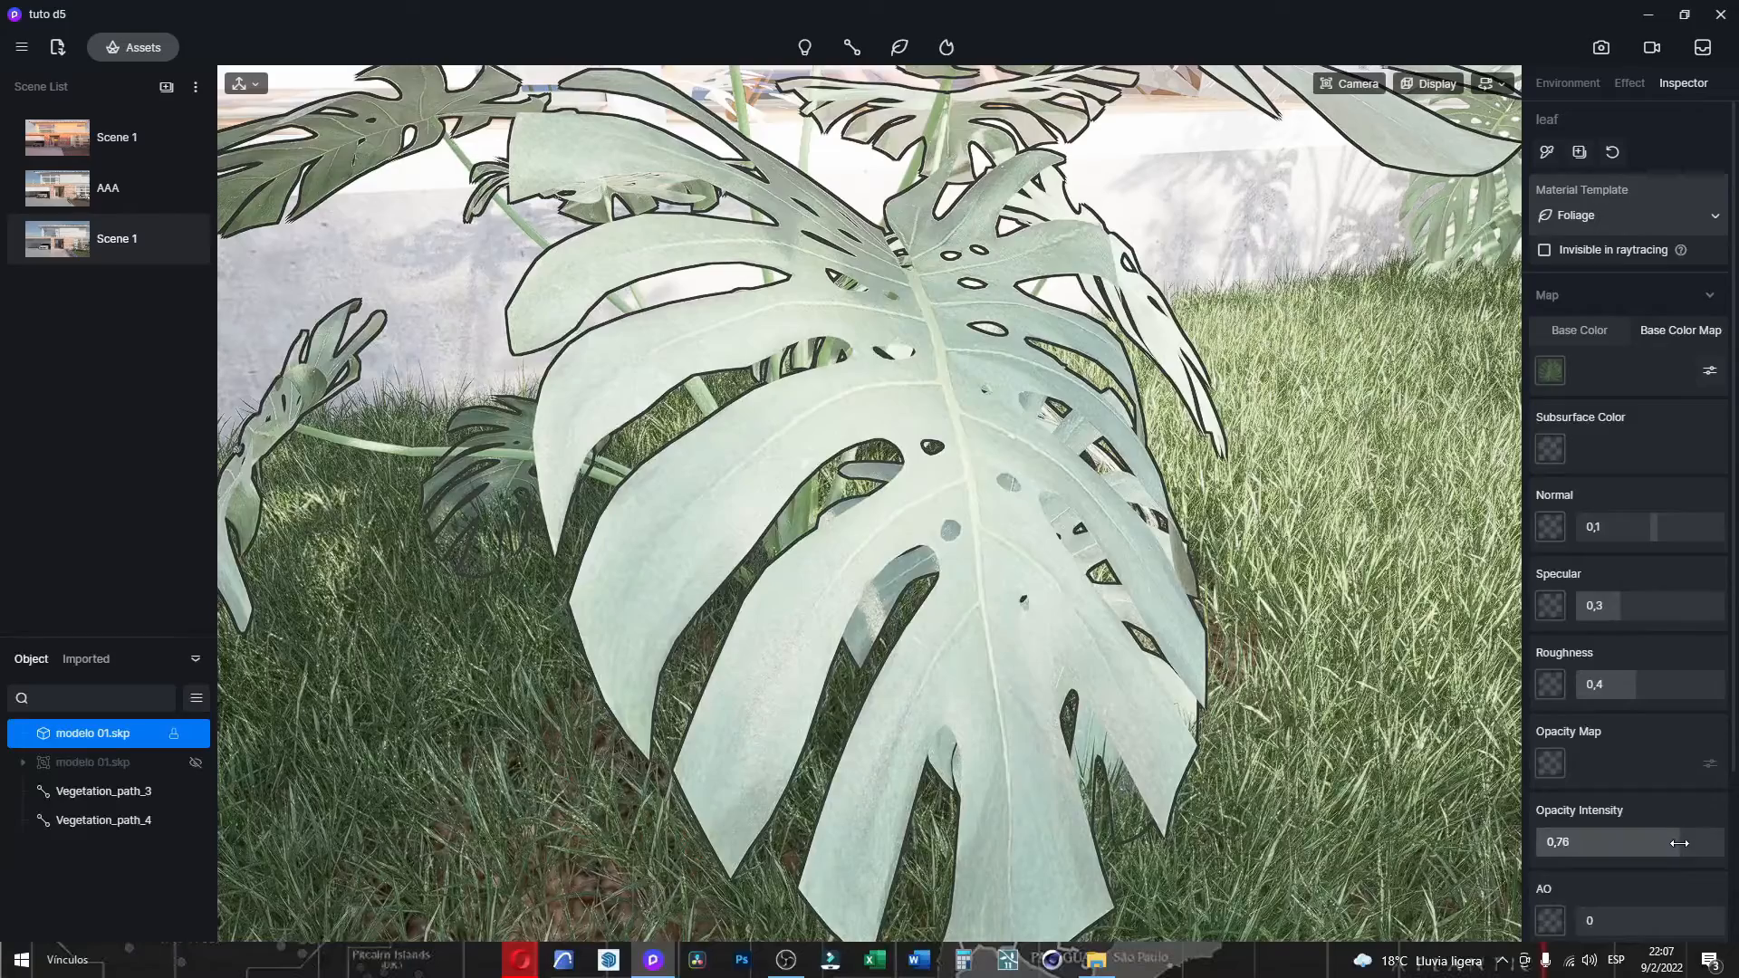
scroll(940, 392, down, 8)
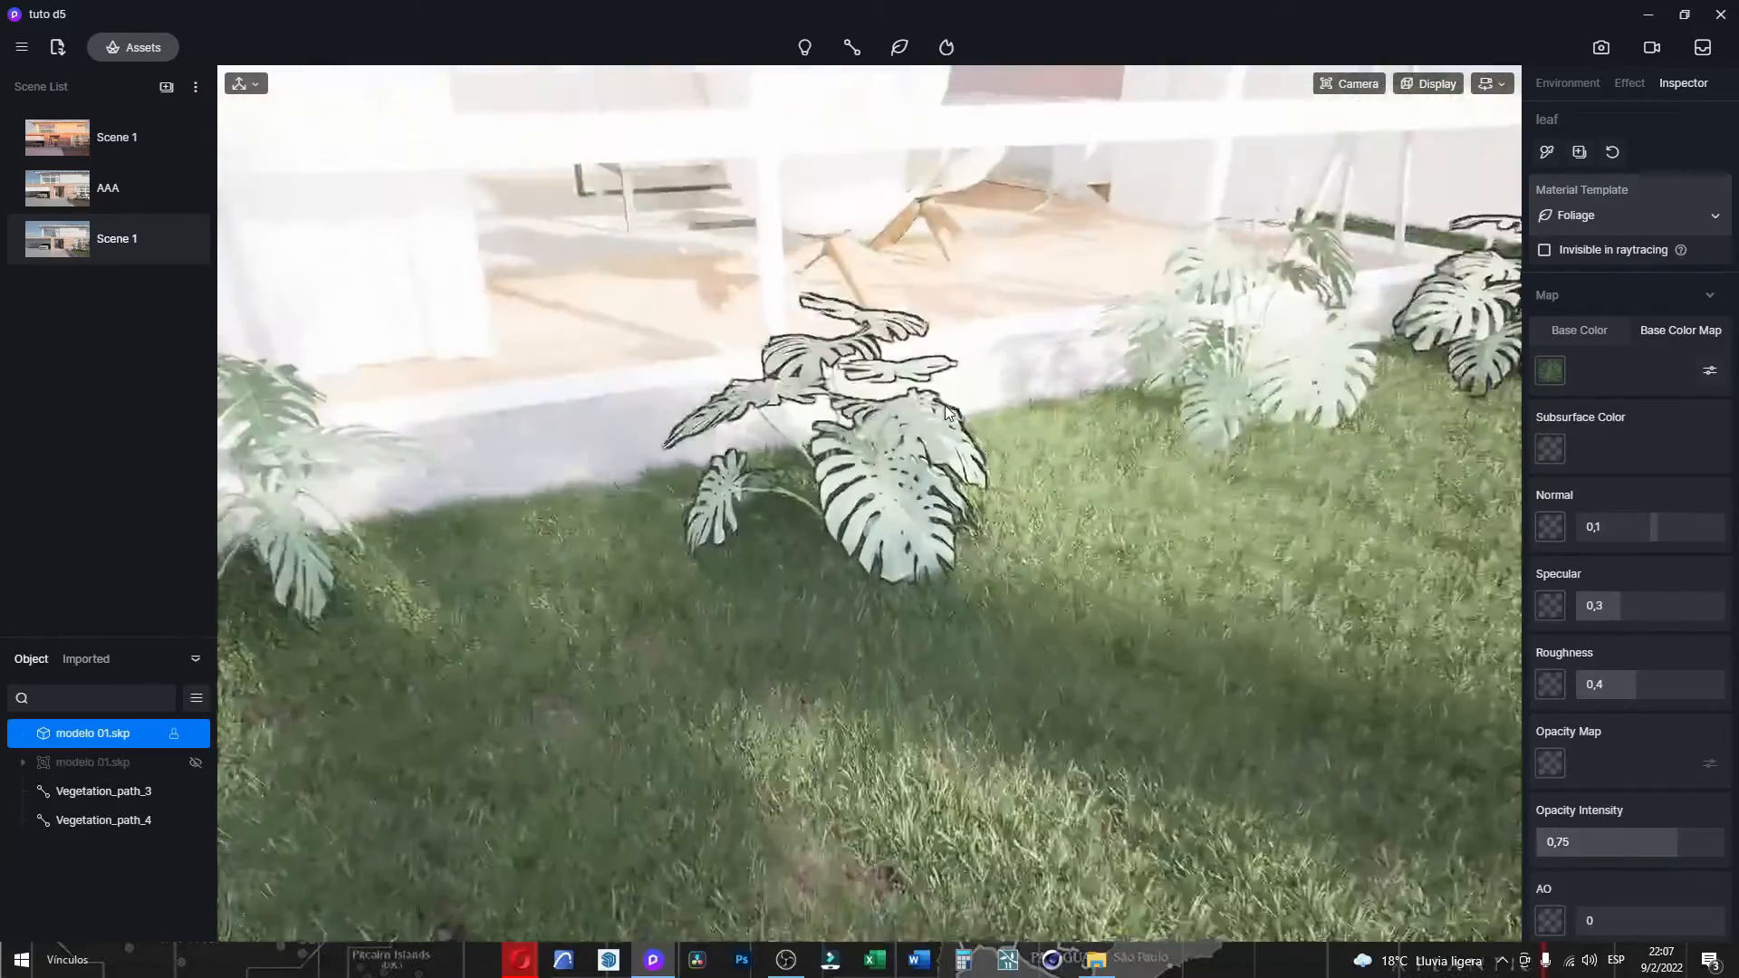
Select the brick wall beside the entrance and search the online material library for "brick".
mouse_move(944, 405)
right_down()
mouse_move(114, 404)
mouse_move(377, 162)
mouse_move(842, 322)
mouse_move(801, 404)
mouse_move(1056, 209)
mouse_move(1091, 687)
mouse_move(1286, 612)
mouse_move(1300, 533)
mouse_move(1076, 341)
mouse_move(938, 378)
right_up()
click(937, 379)
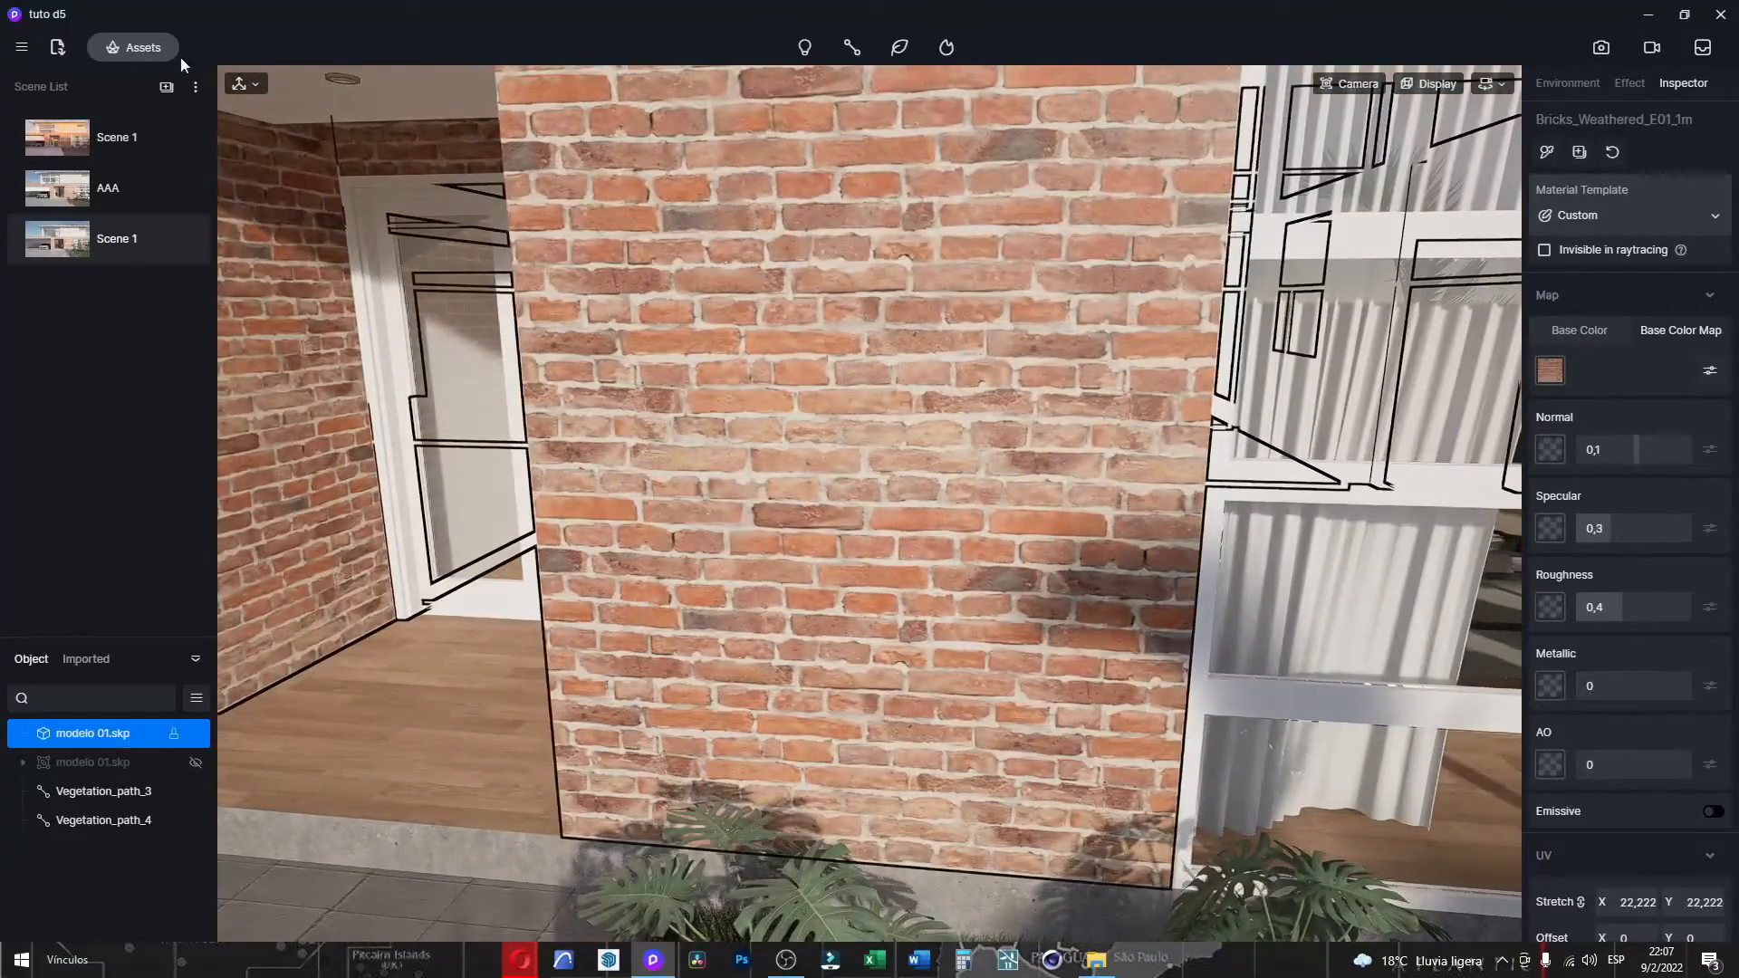
click(125, 47)
drag(448, 491, 1095, 245)
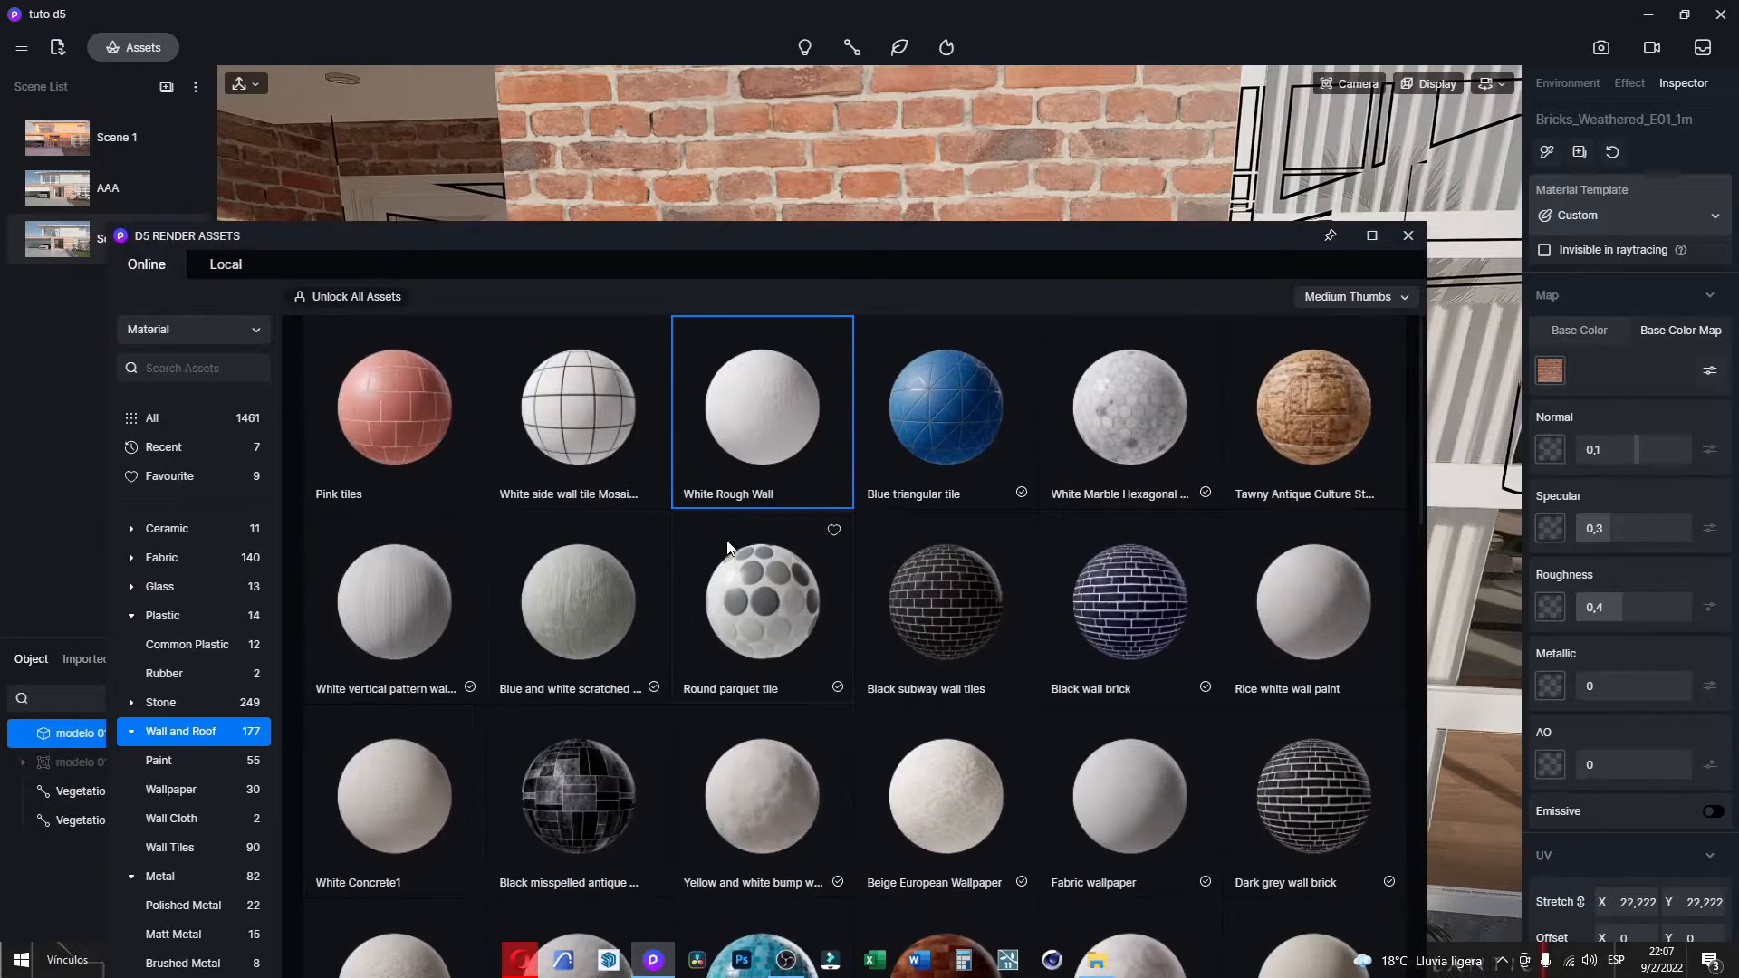
scroll(415, 706, down, 3)
scroll(185, 721, down, 1)
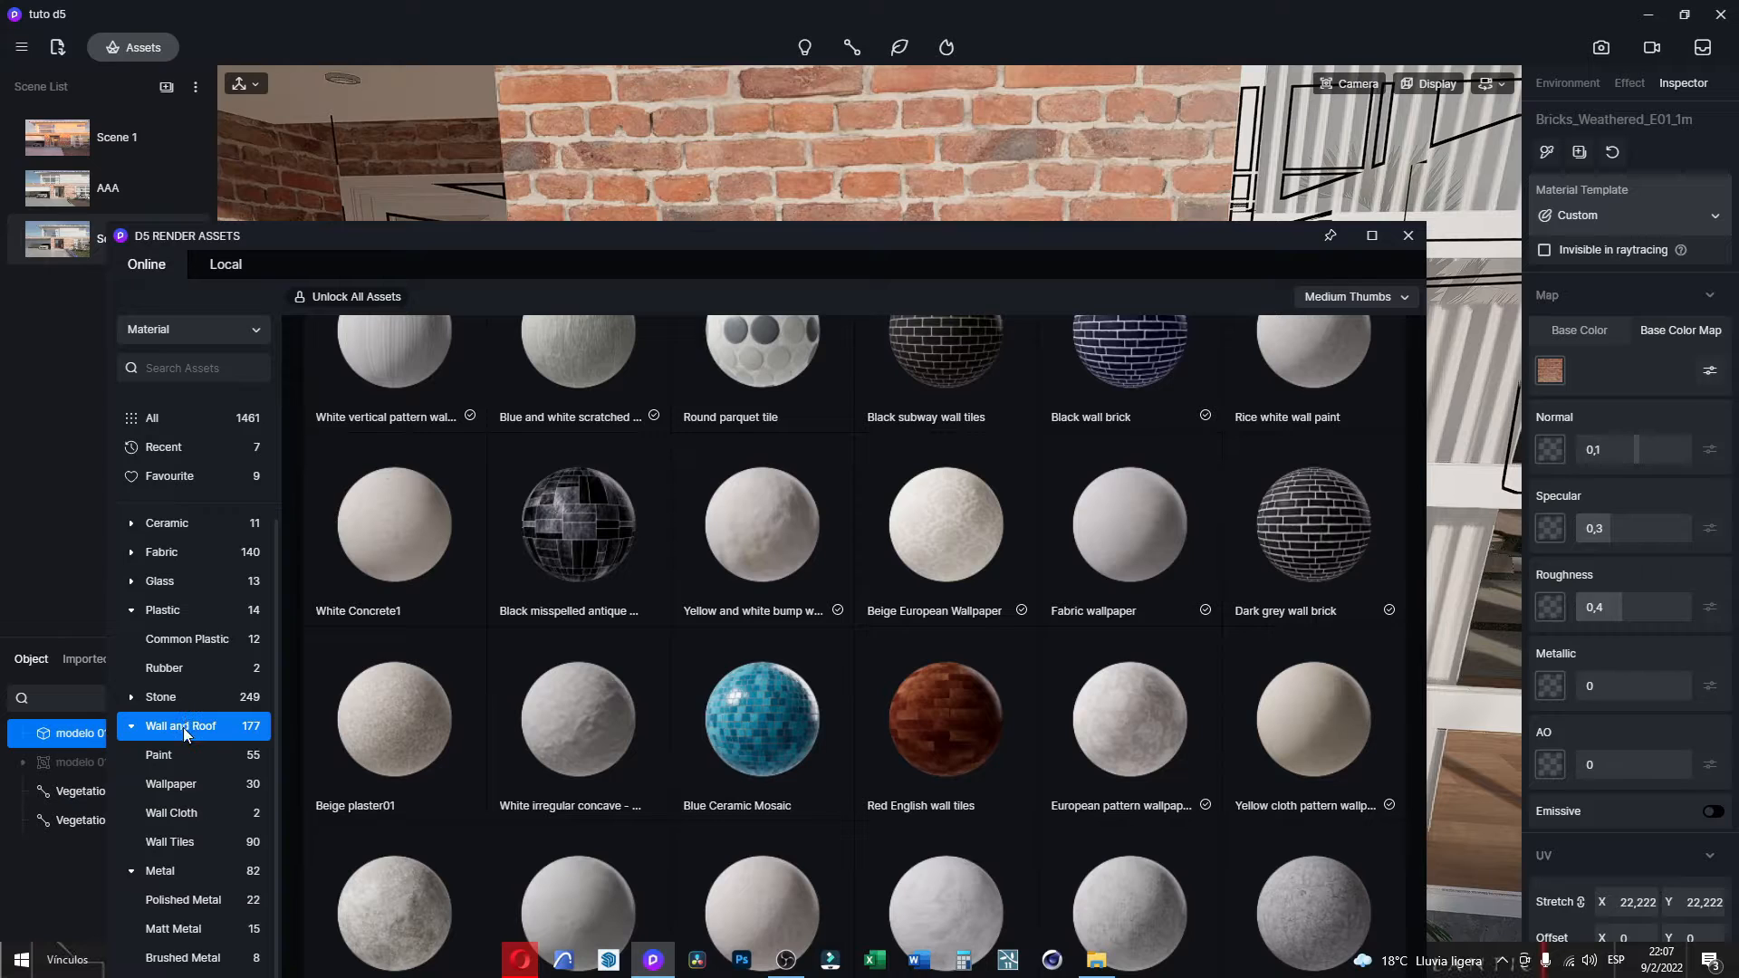
scroll(172, 567, up, 1)
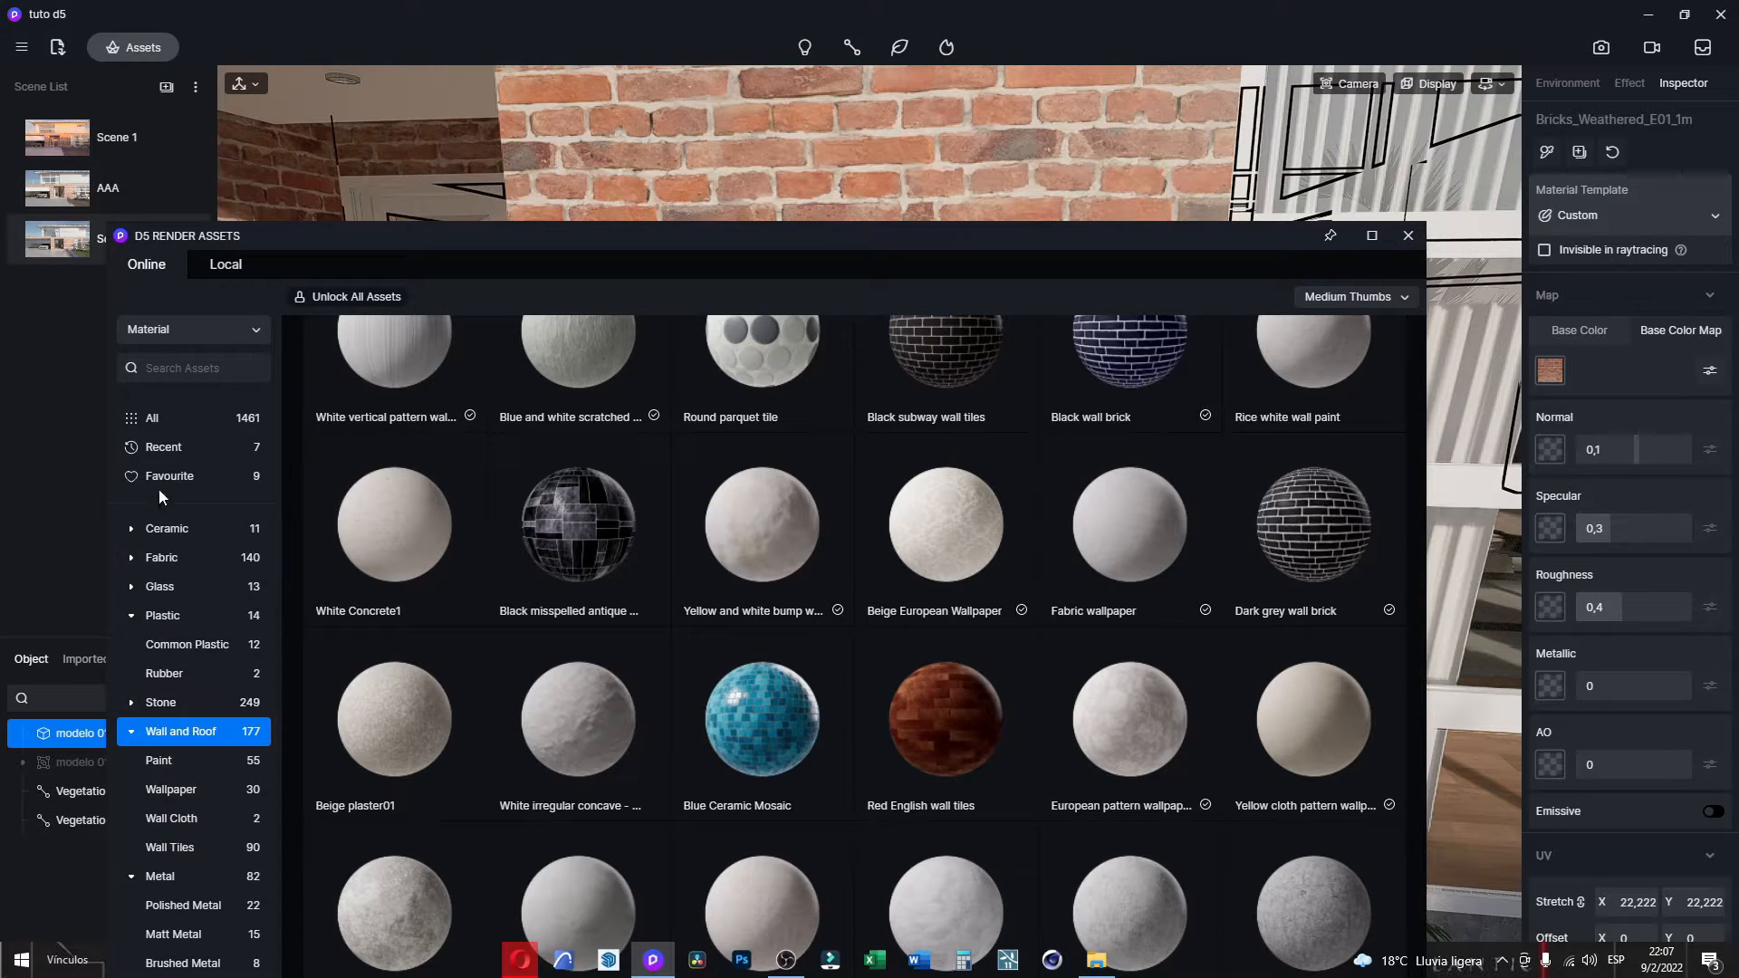
click(154, 368)
text(bri)
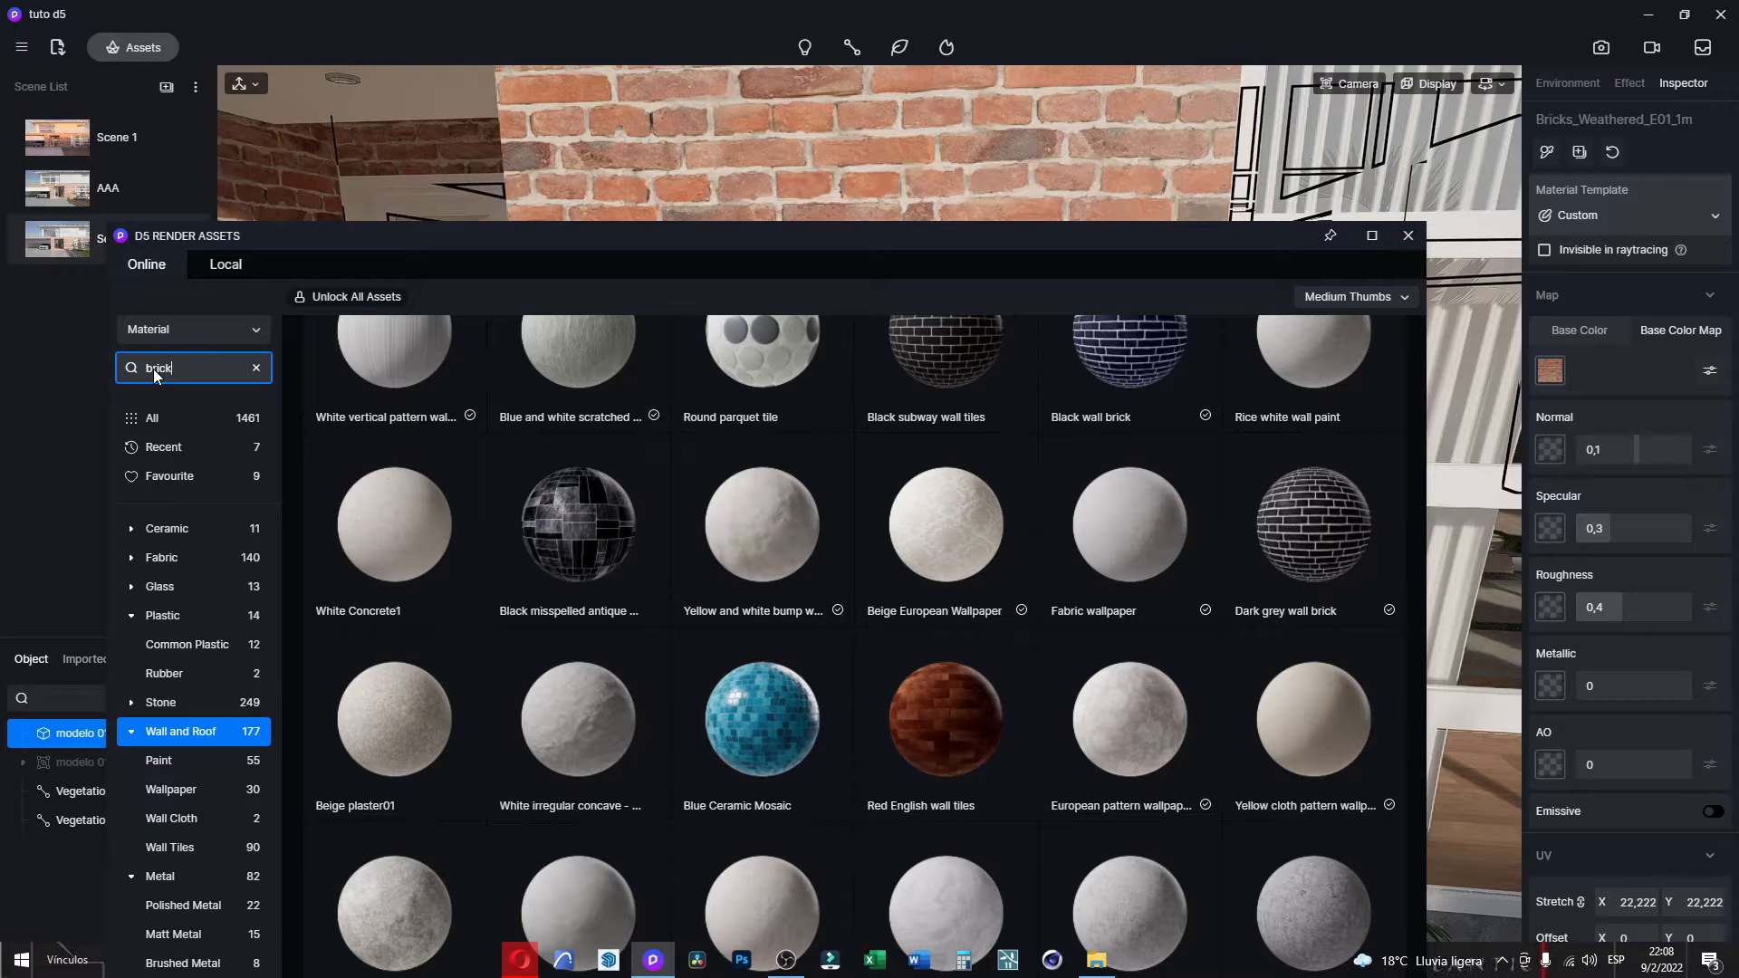
text(ck)
key(Return)
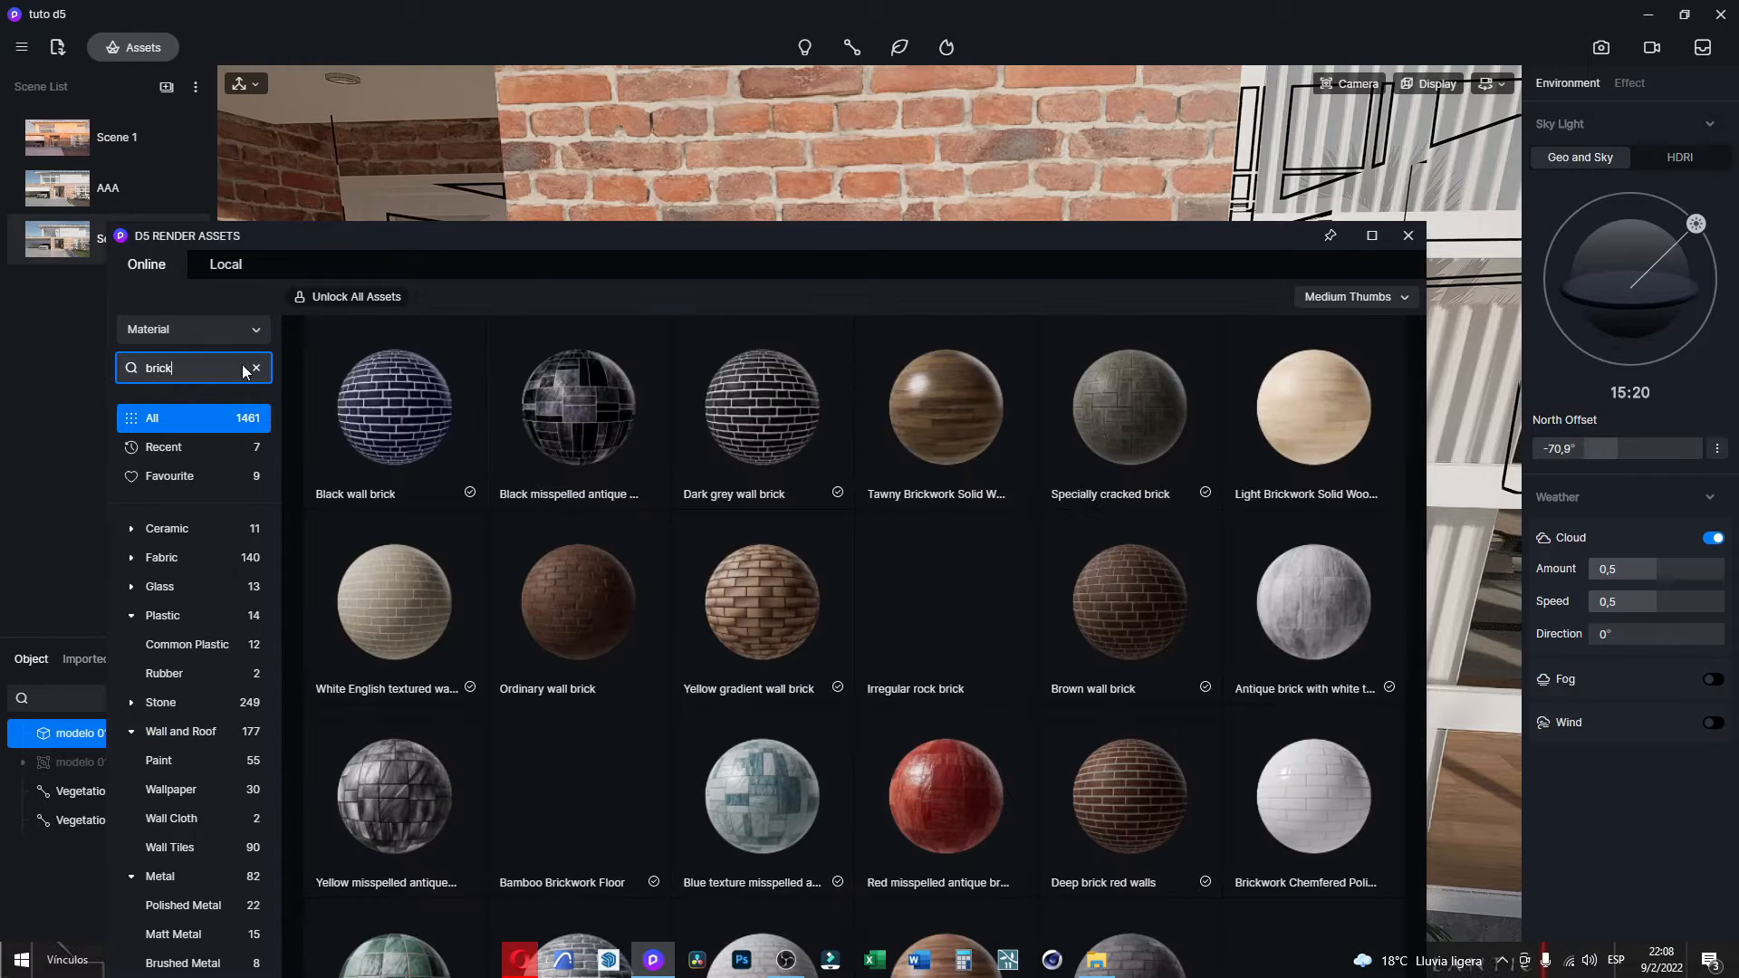
Browse the brick materials, apply Brown wall brick to the wall beside the entrance, and move the library clear of the wall.
scroll(931, 527, down, 1)
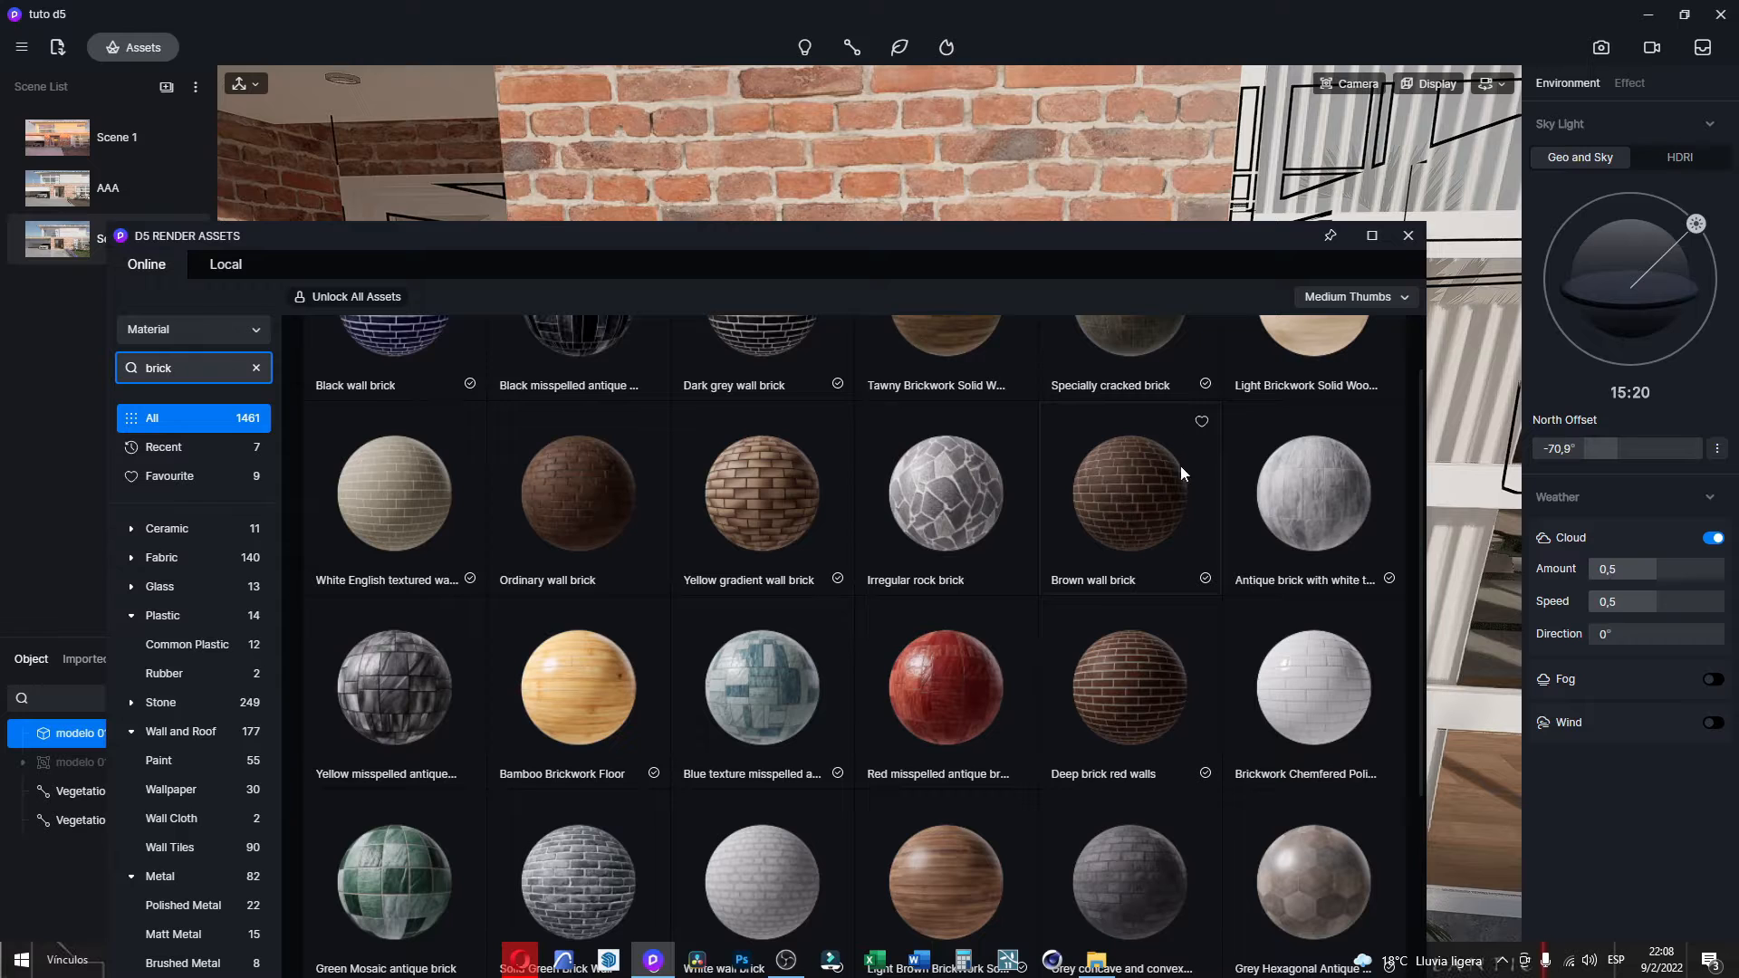
scroll(1148, 598, down, 4)
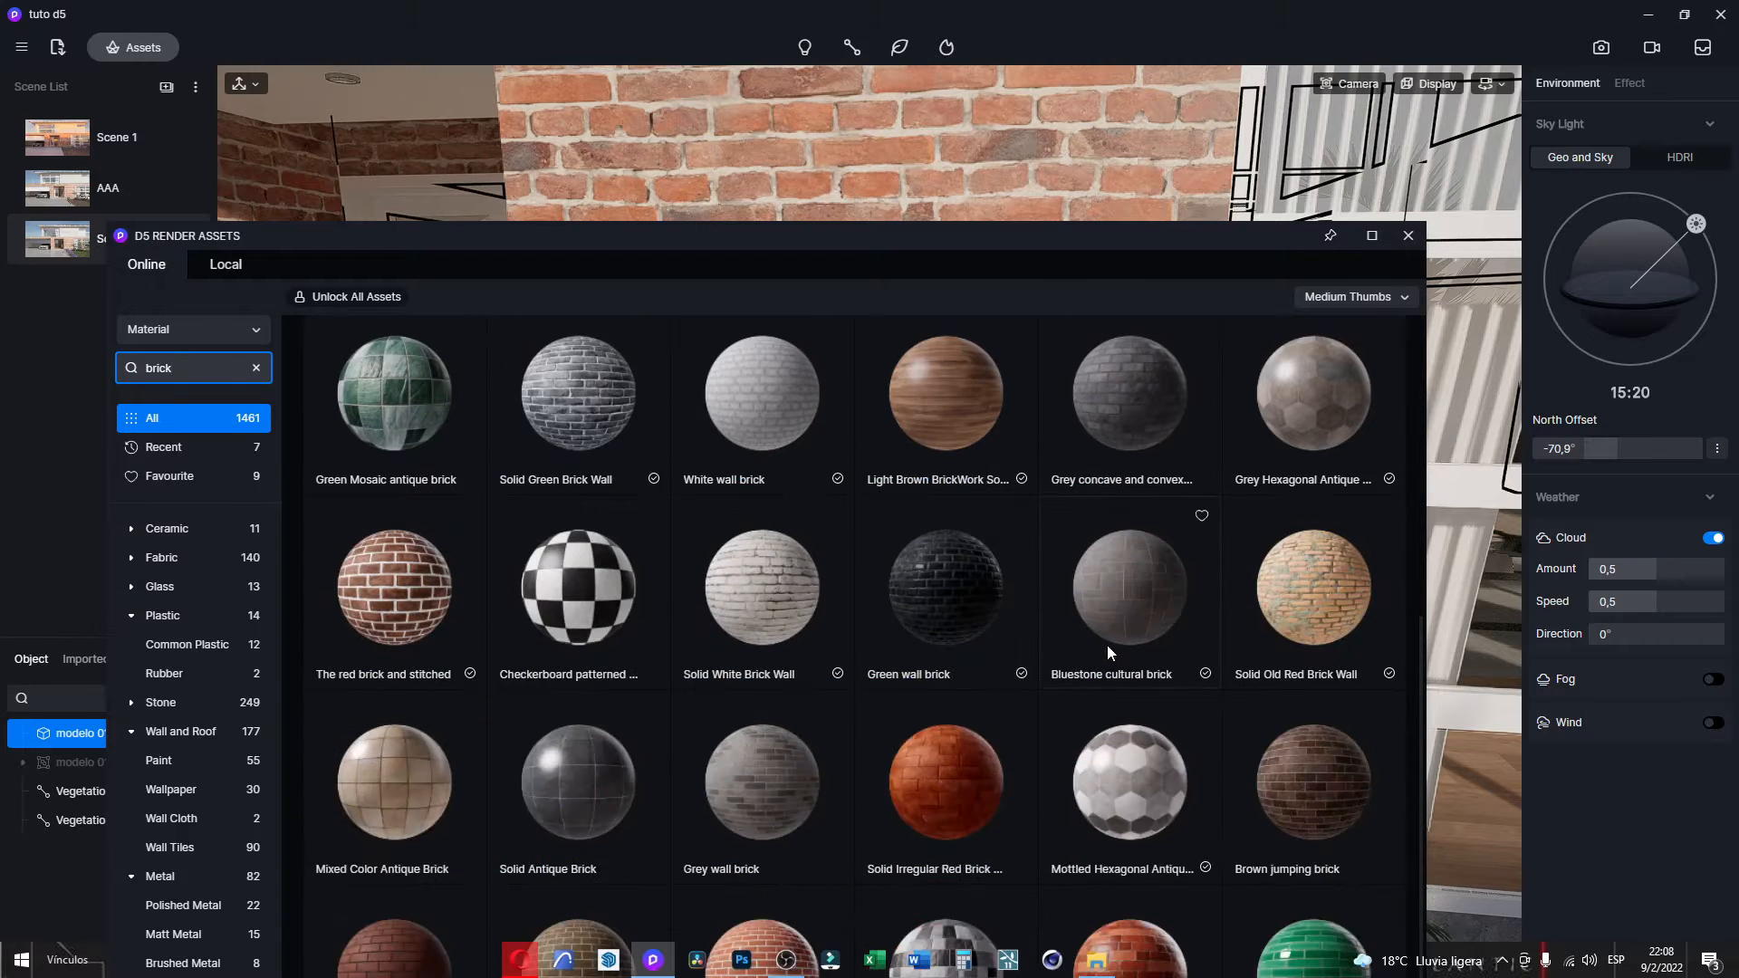
scroll(1106, 649, down, 3)
scroll(1106, 648, up, 8)
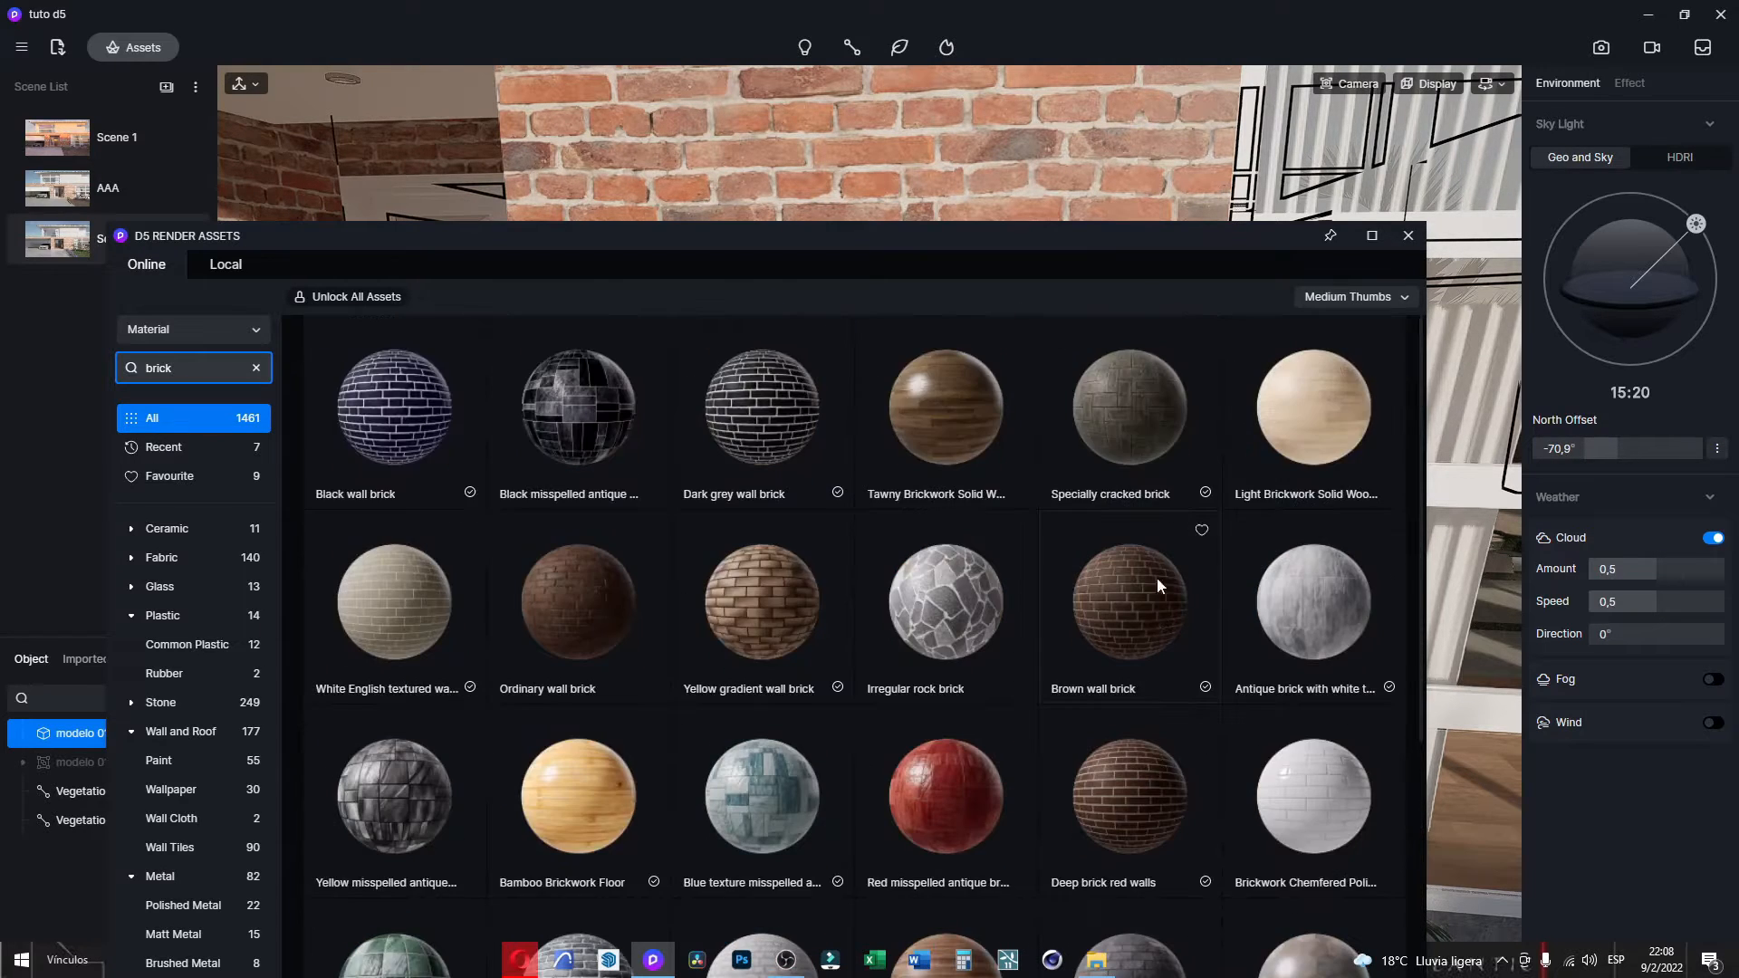
click(1137, 575)
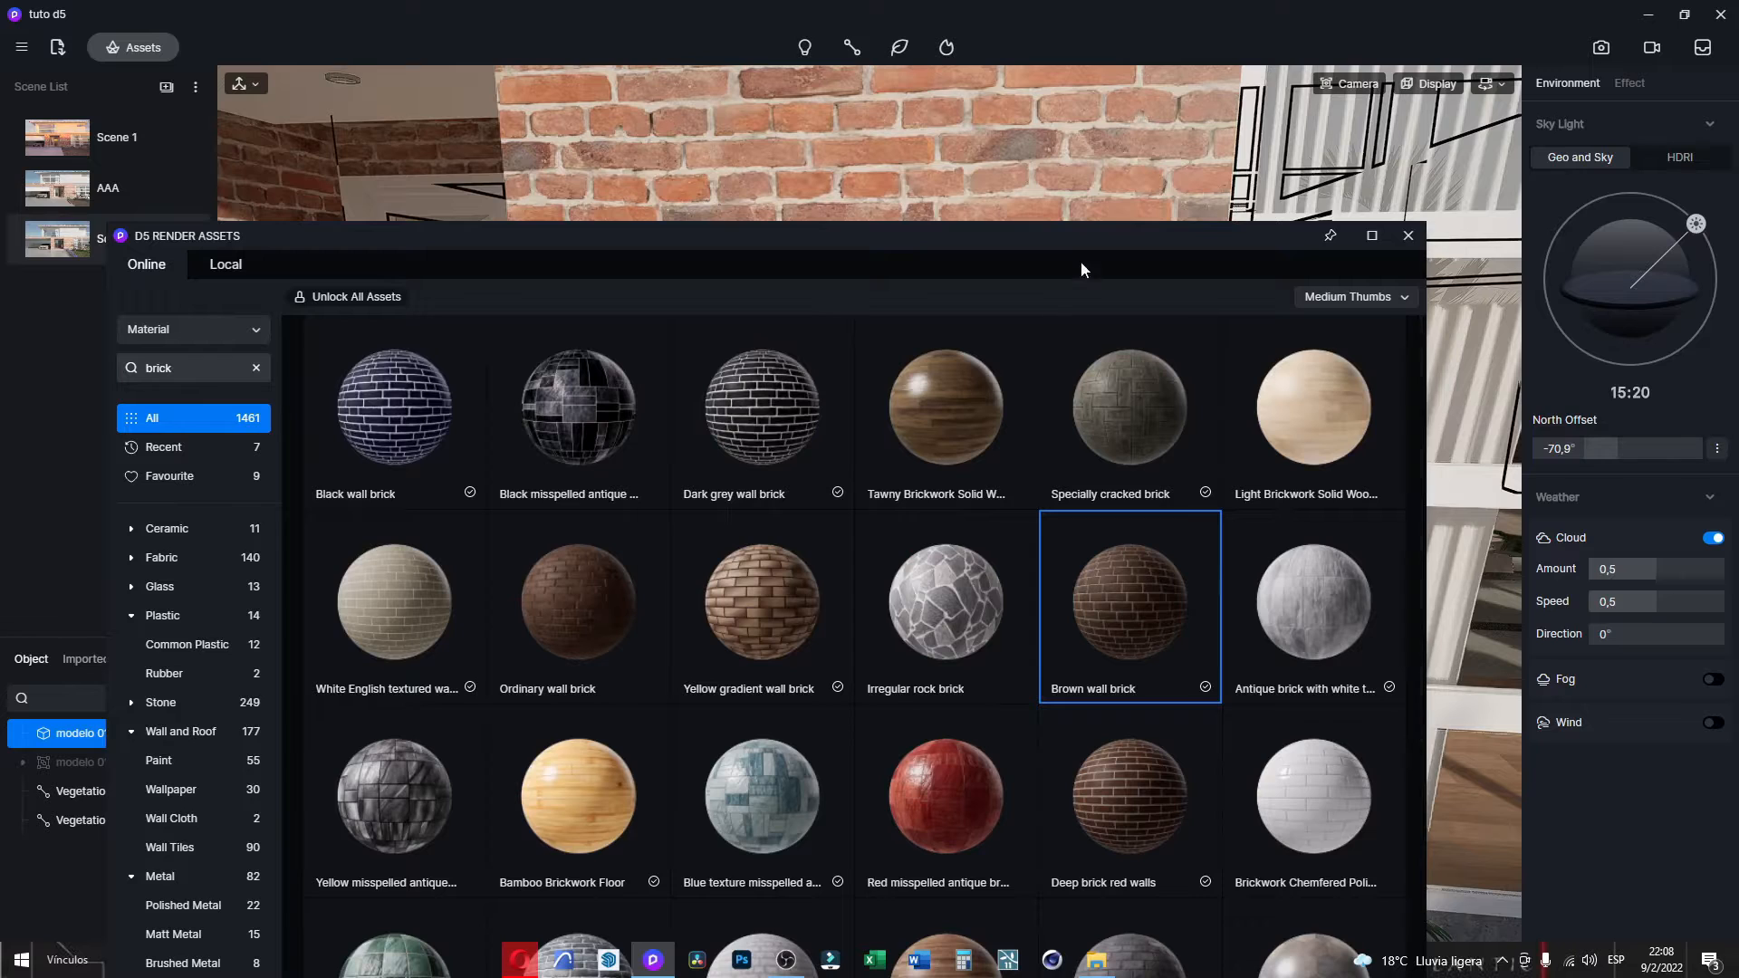
click(1031, 171)
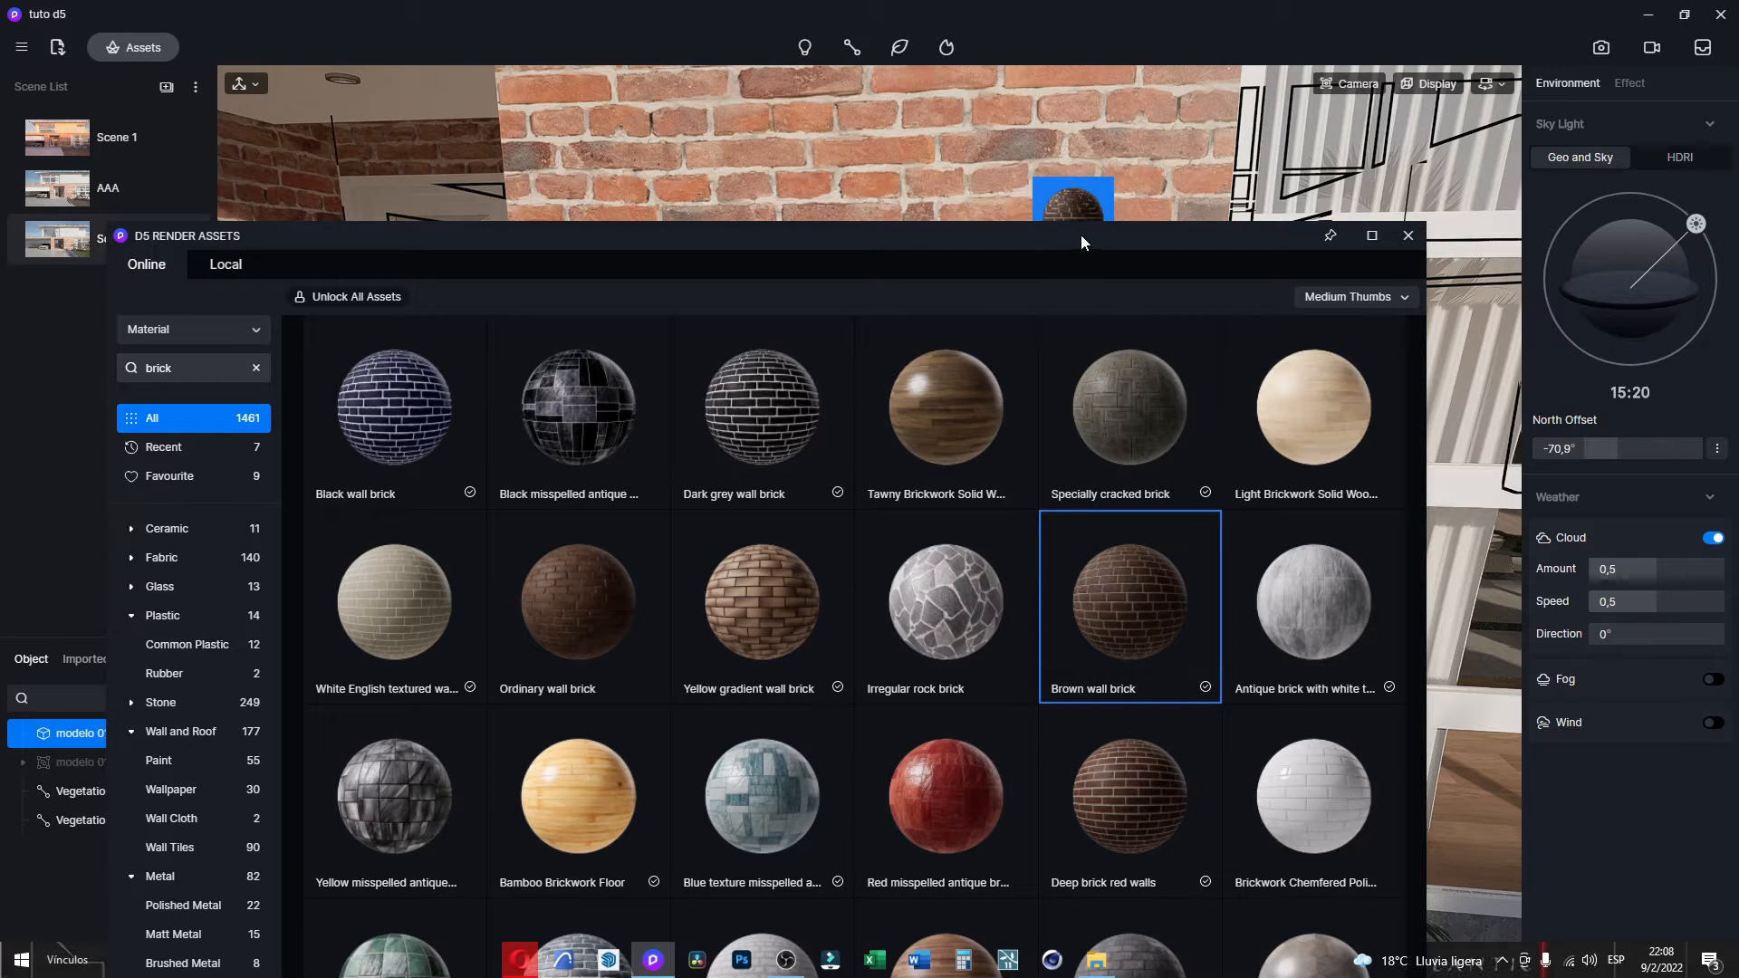
drag(1209, 237, 1167, 354)
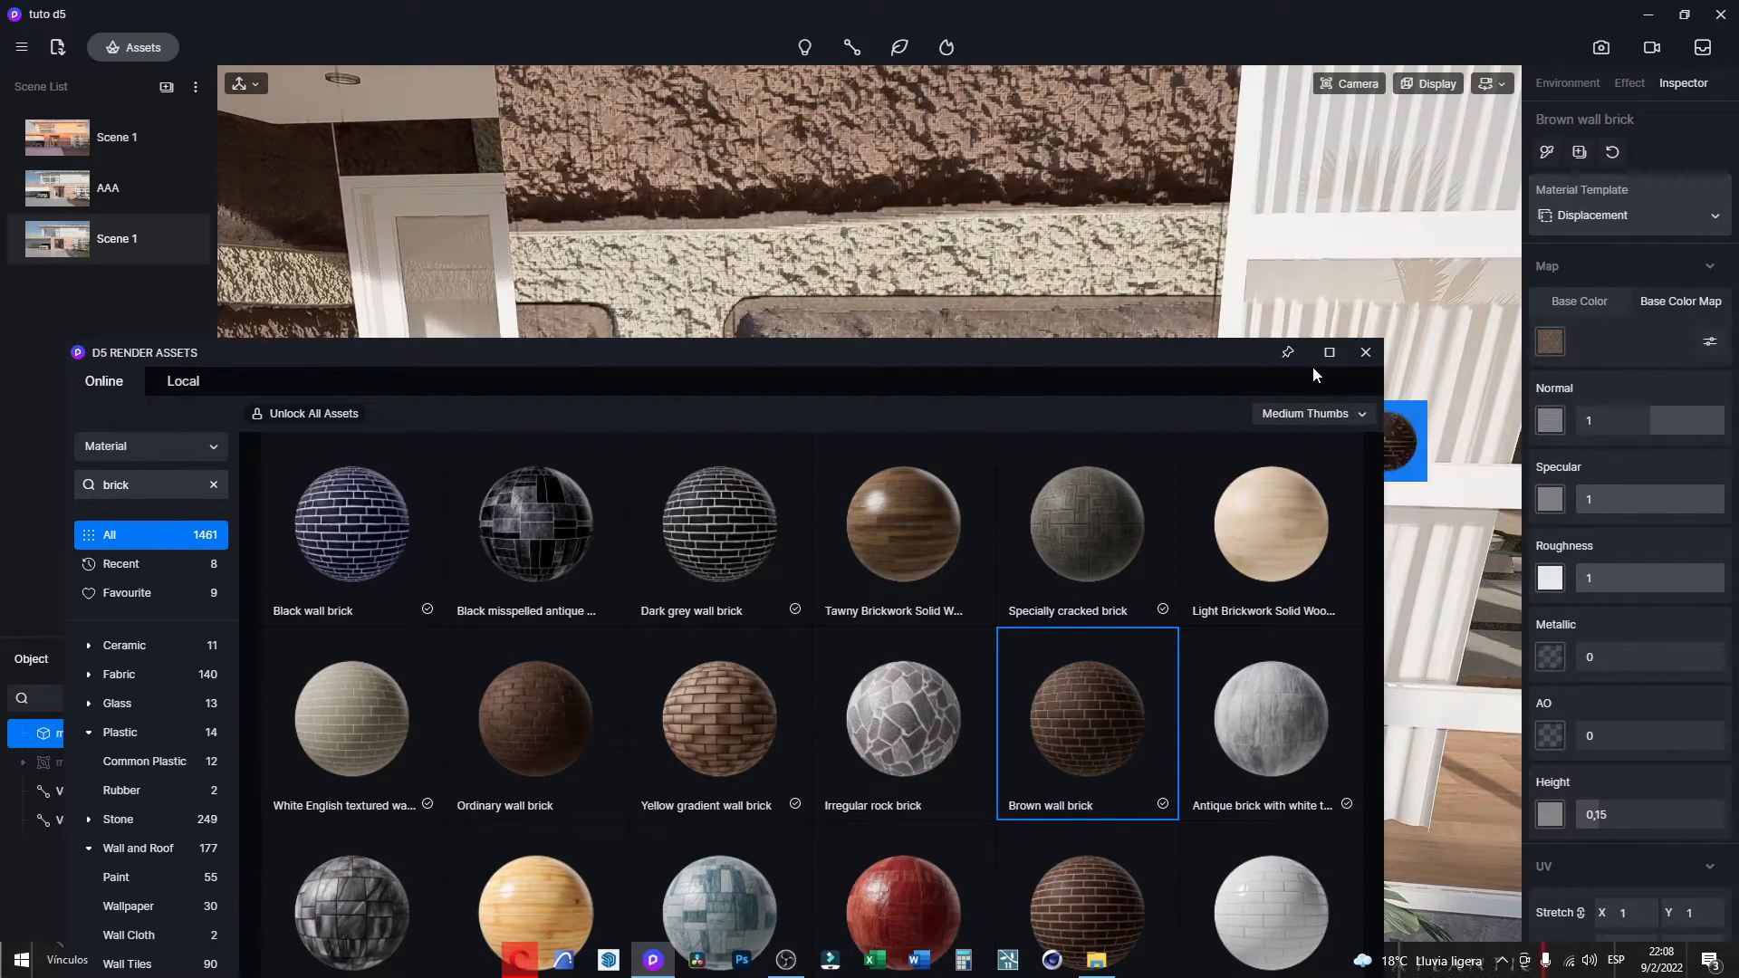
drag(1215, 356, 493, 557)
Change the brown brick wall's material template to Custom and enable Triplanar mapping, deselecting the wall to view the result.
scroll(1650, 835, down, 2)
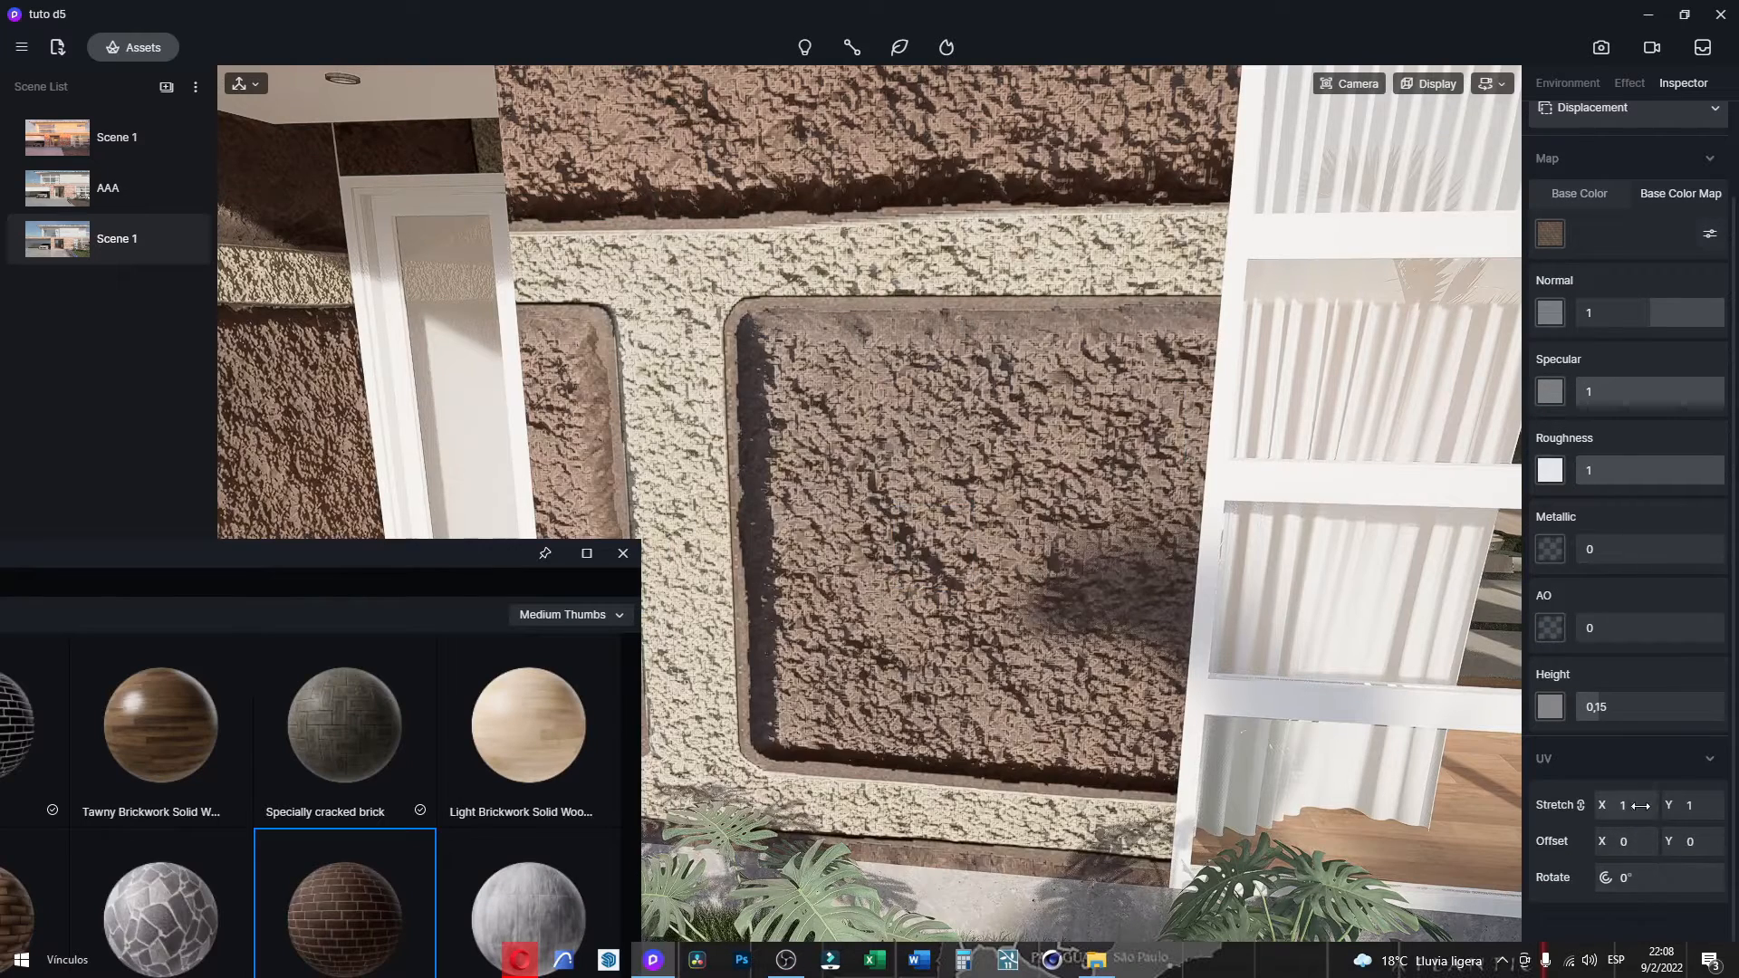
click(1618, 110)
click(1610, 155)
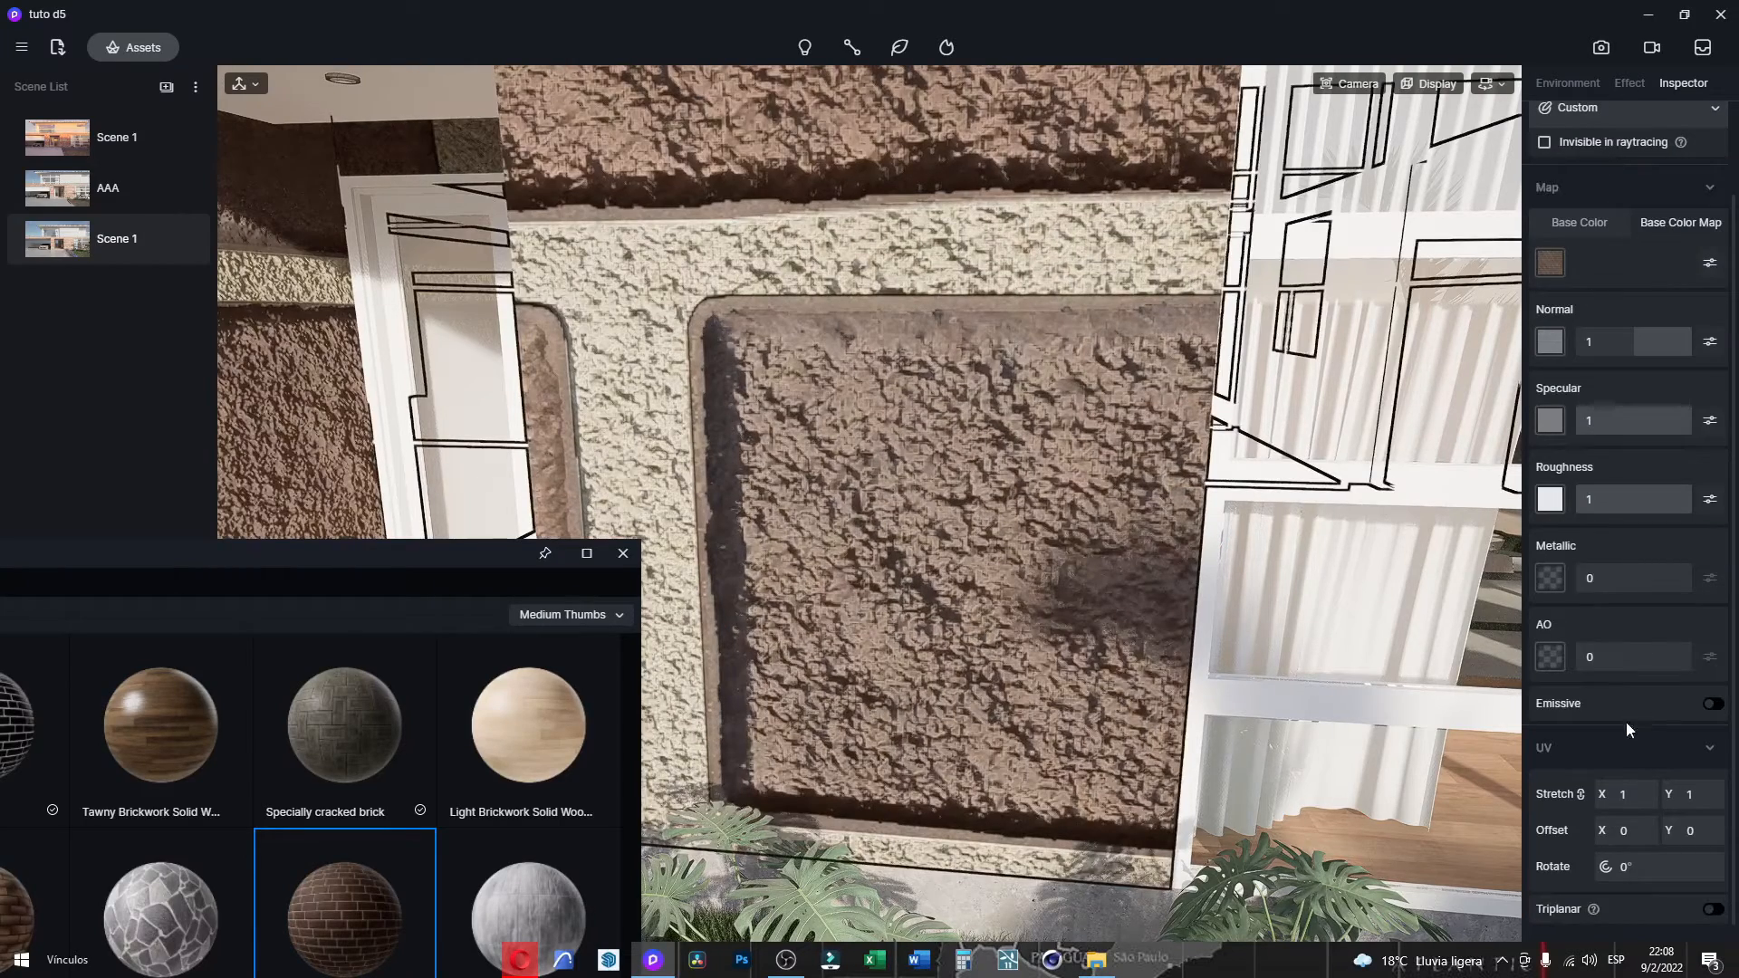
click(1712, 910)
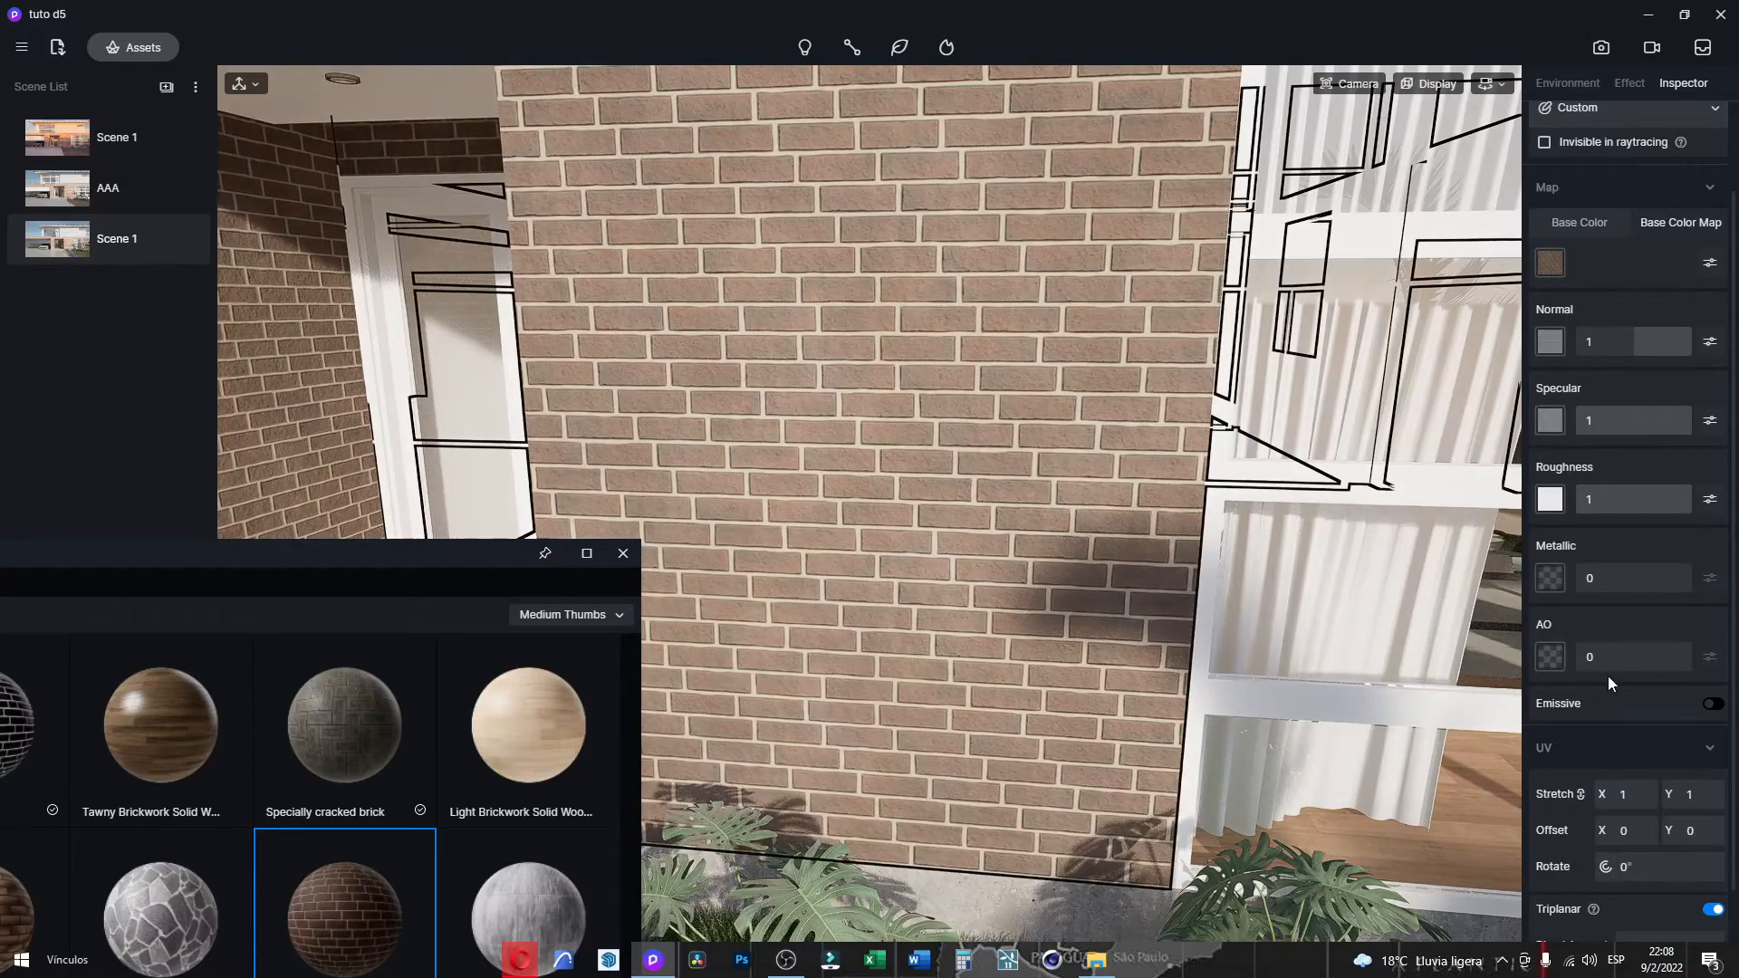
scroll(981, 425, down, 4)
key(Escape)
scroll(1063, 438, down, 1)
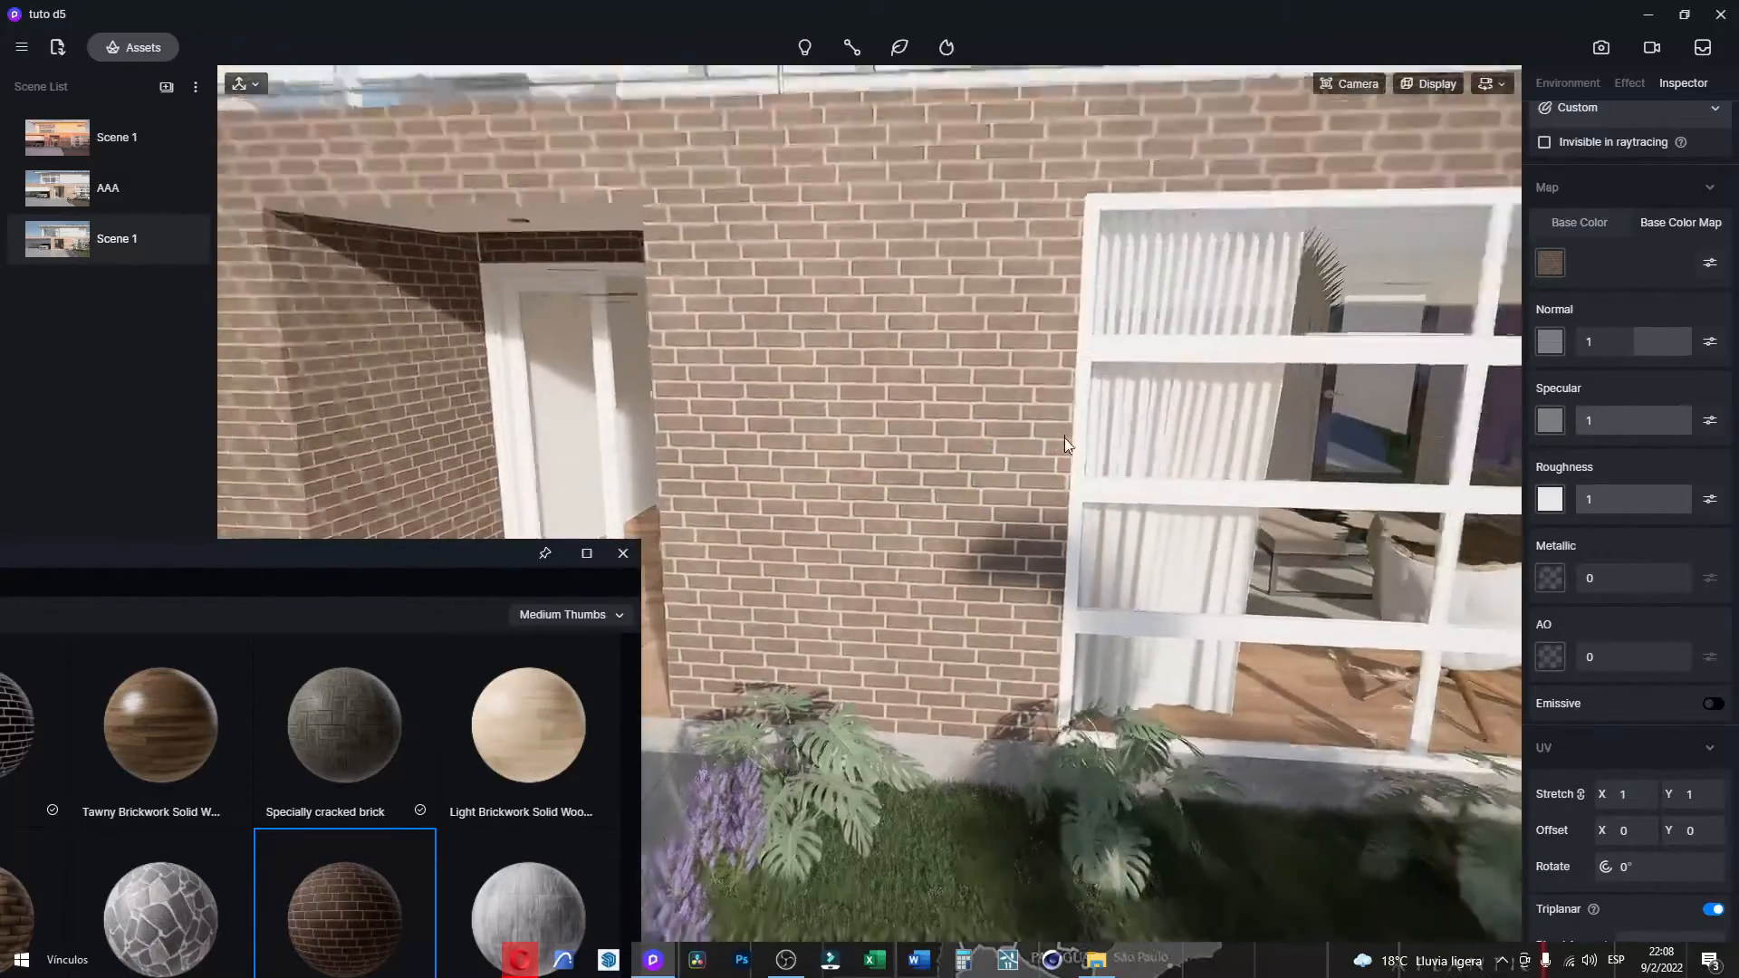
scroll(1192, 507, down, 4)
Select the white body paint of the car in the garage and change its material template to Car Paint.
right_drag(1190, 590, 913, 317)
key(a)
key(w)
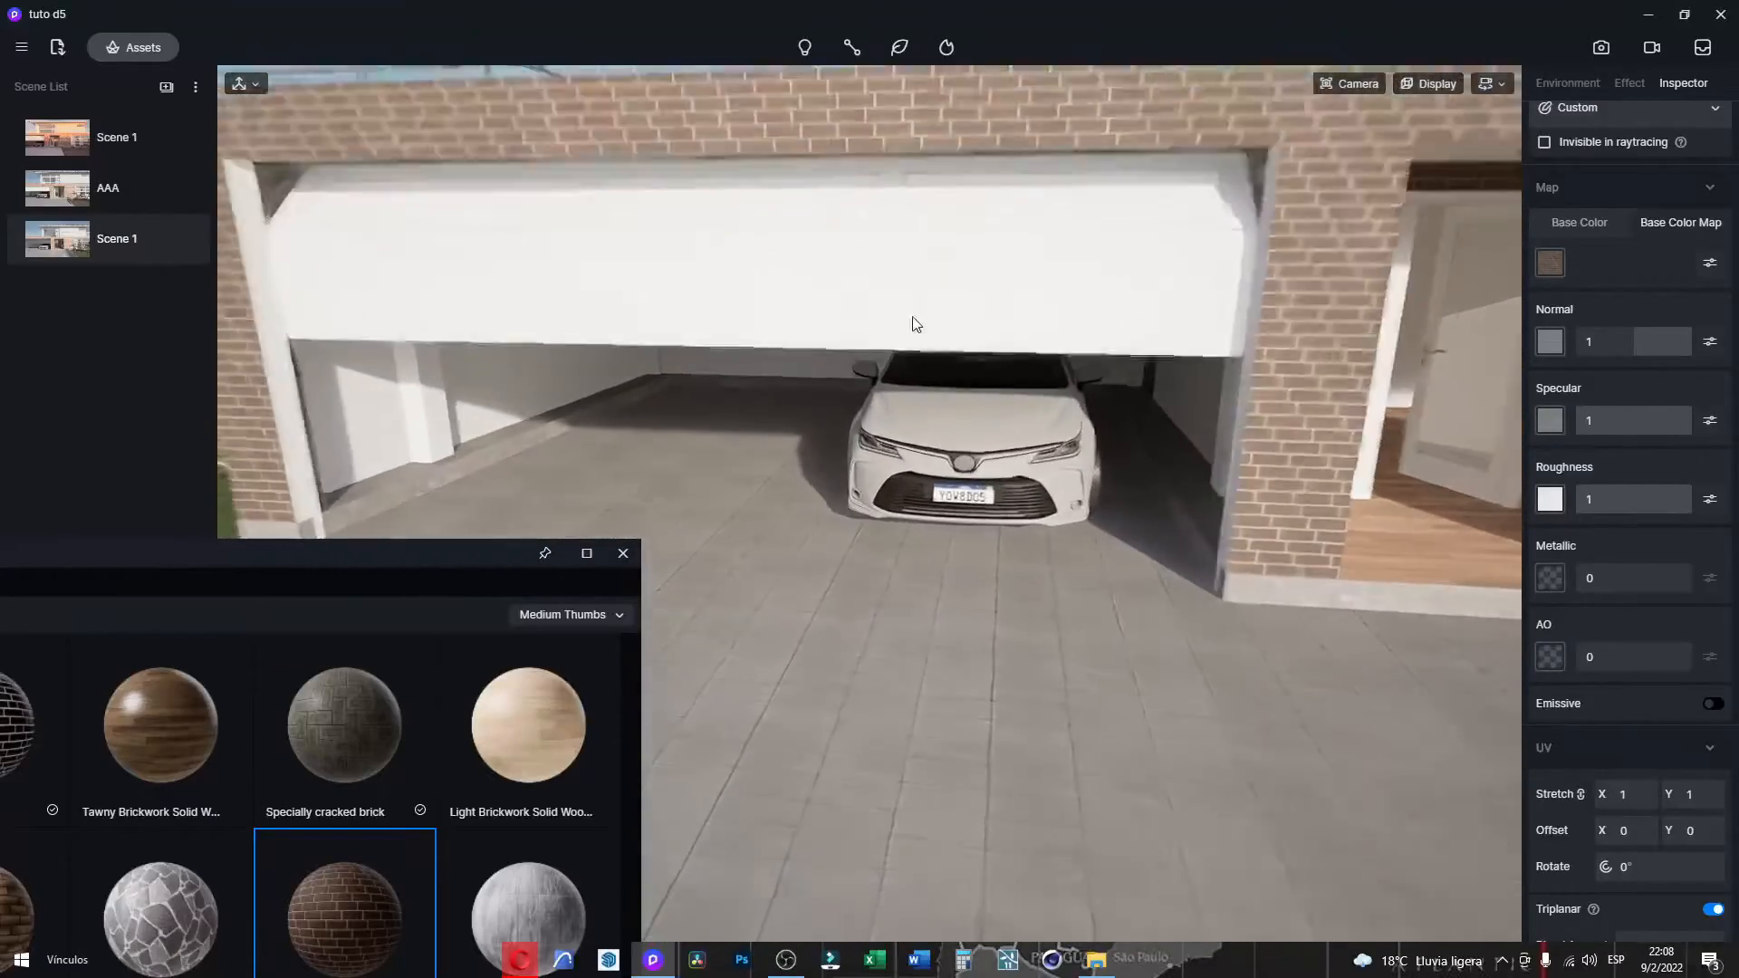
key(w)
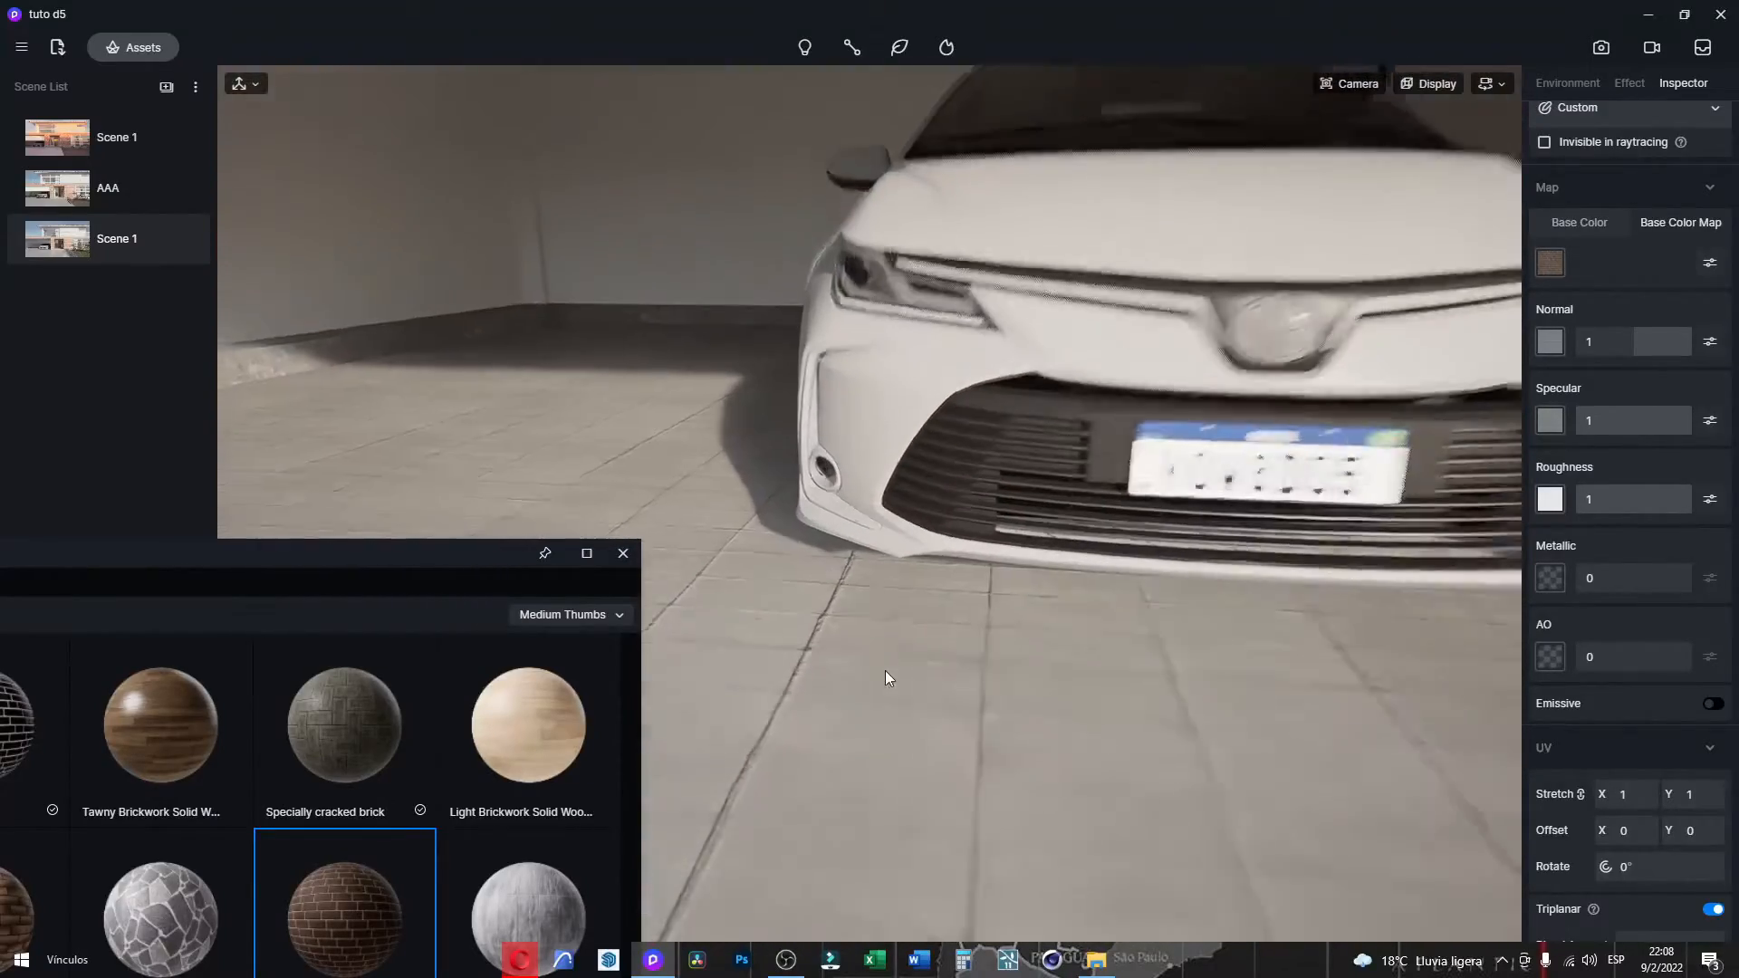
right_drag(884, 670, 1090, 529)
middle_drag(1090, 529, 1108, 704)
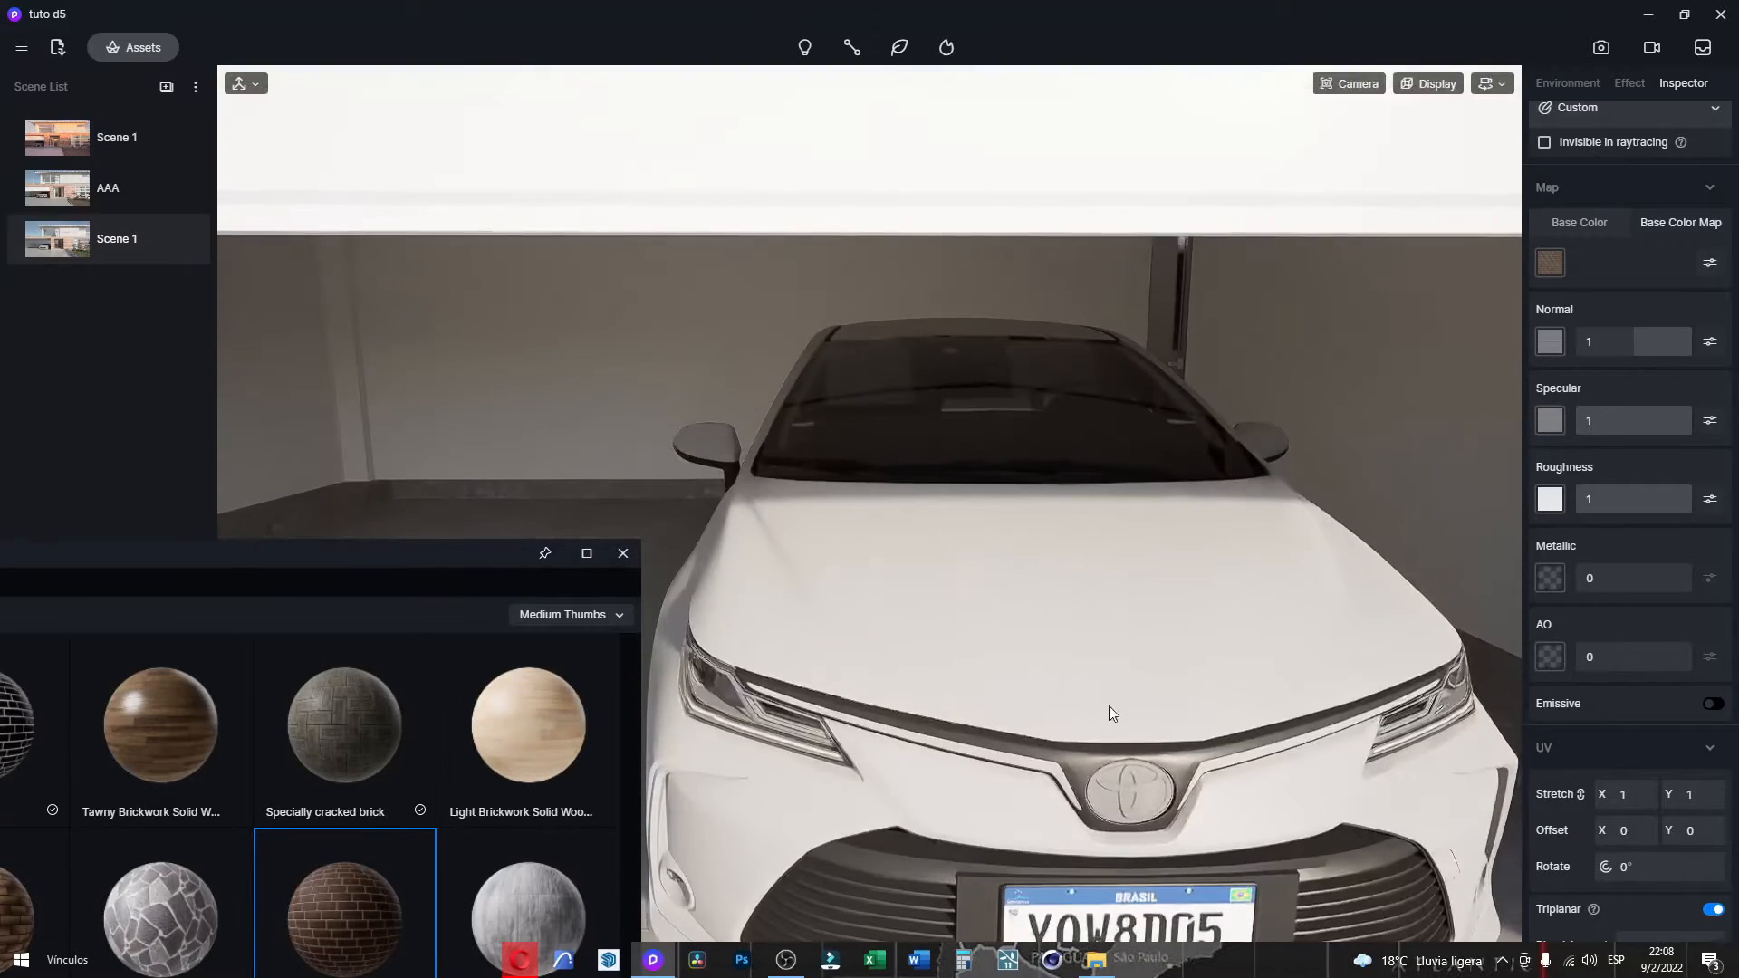
click(1085, 666)
scroll(1625, 138, up, 2)
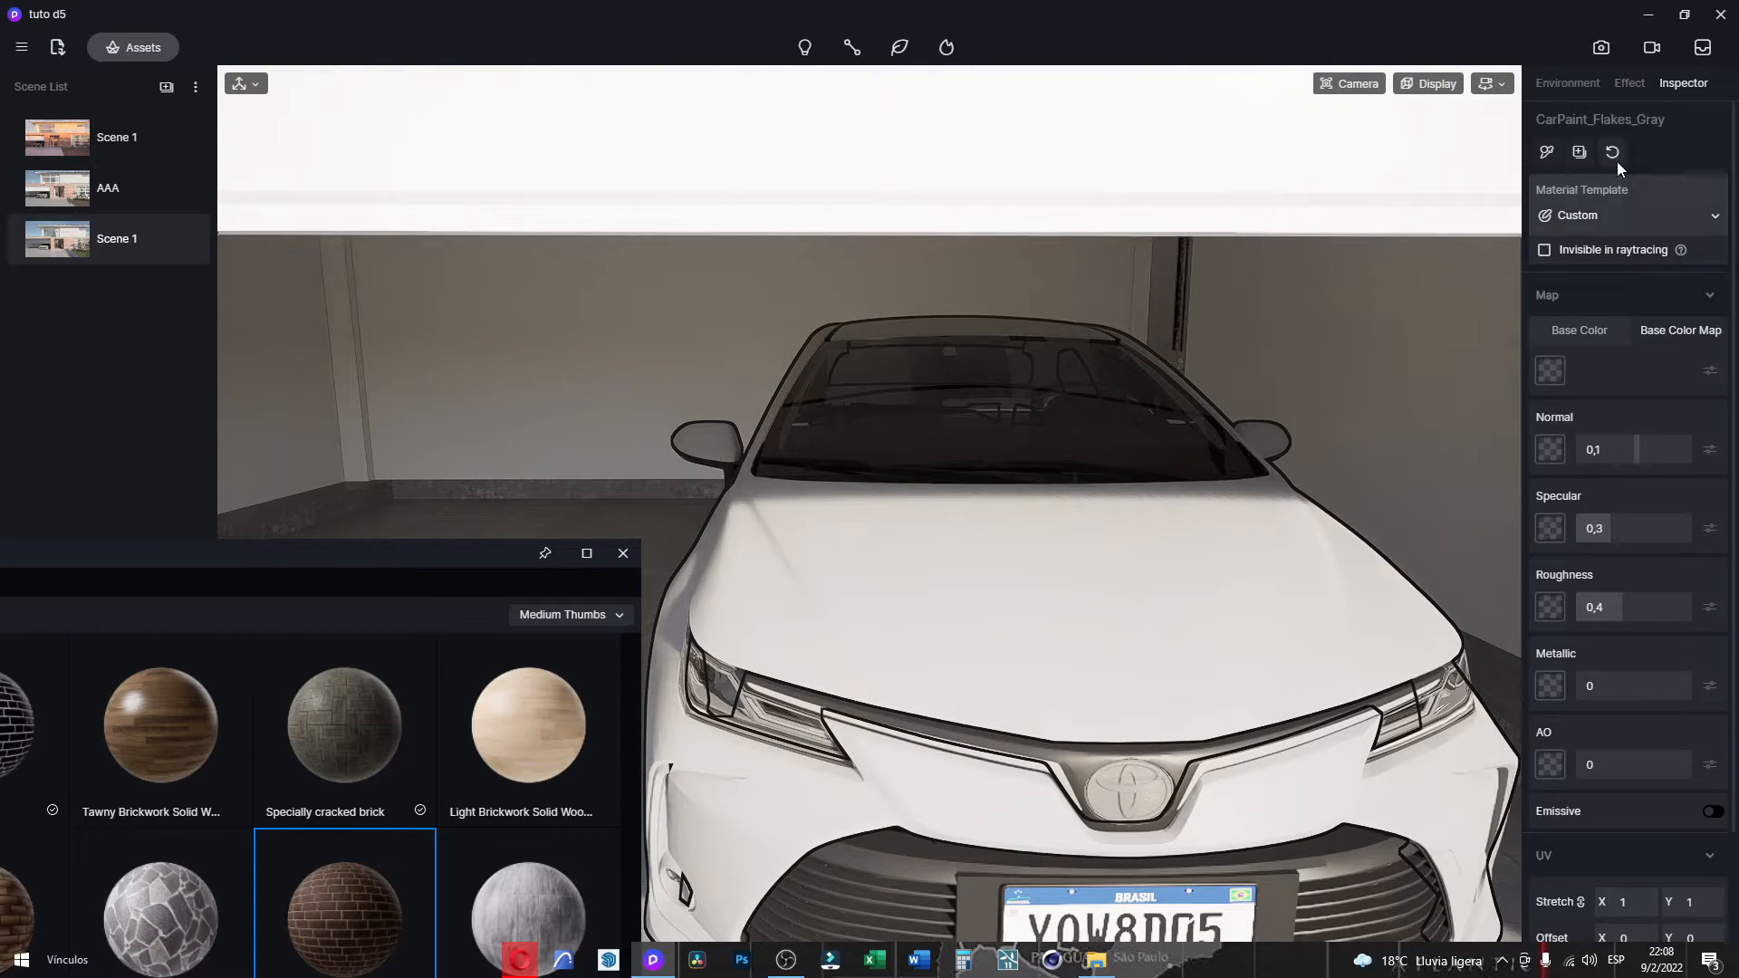
click(1570, 216)
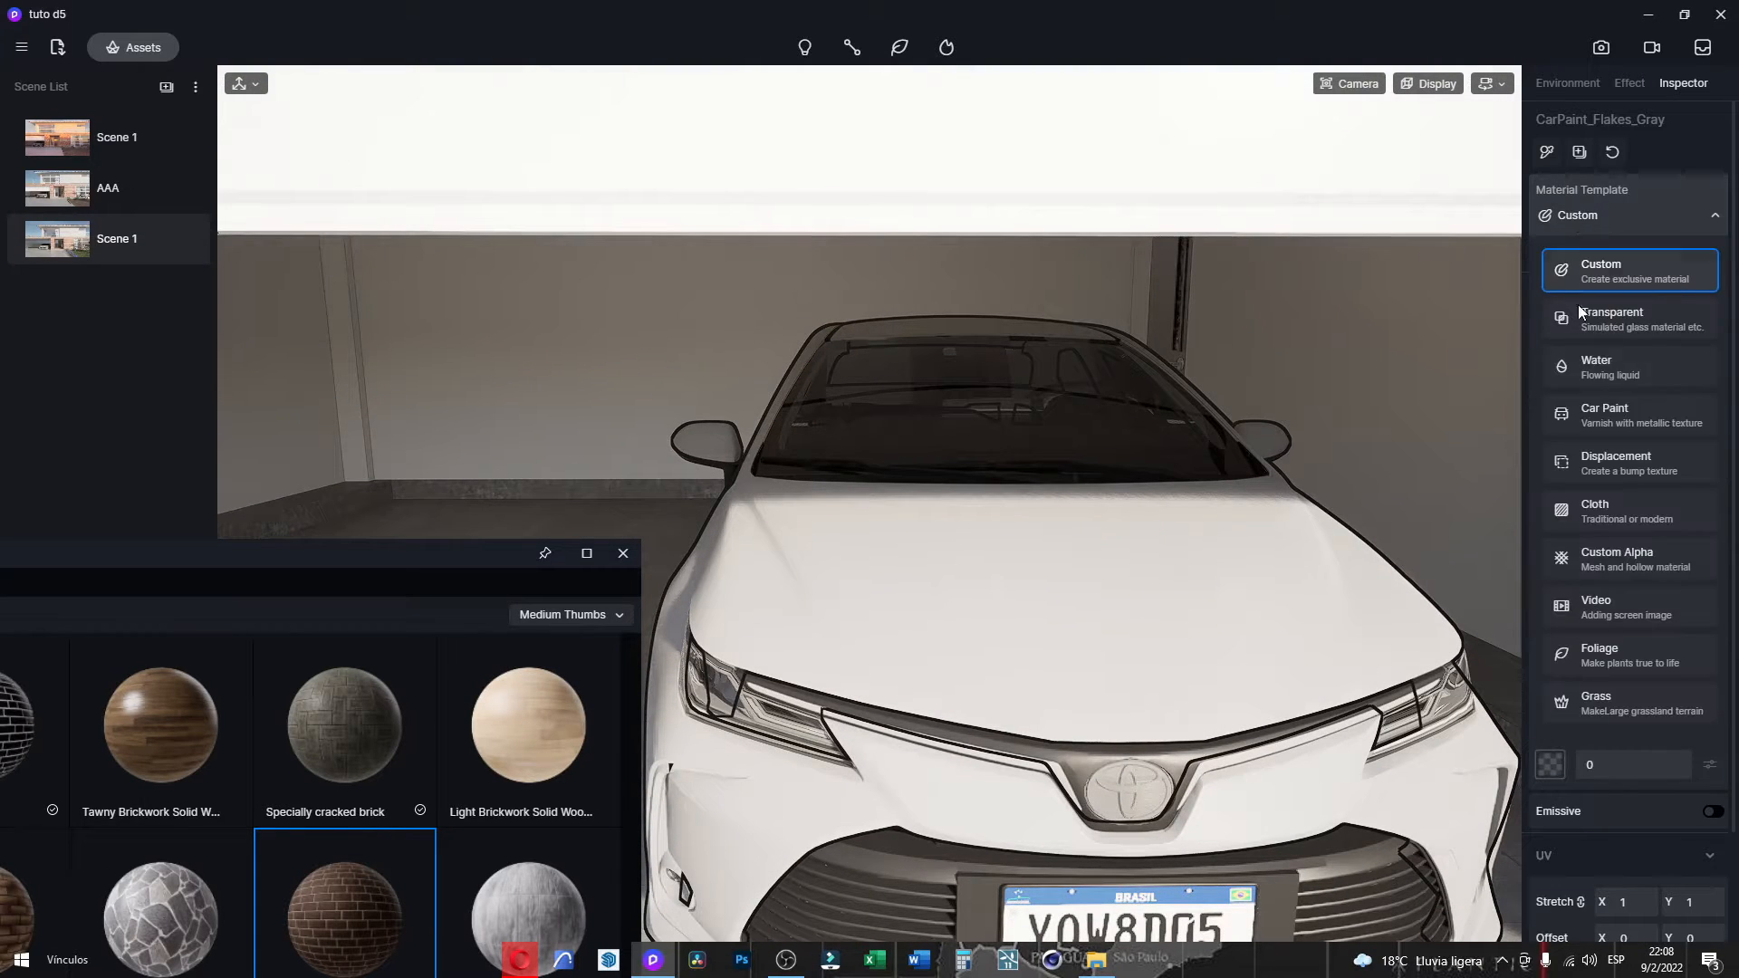
click(1624, 413)
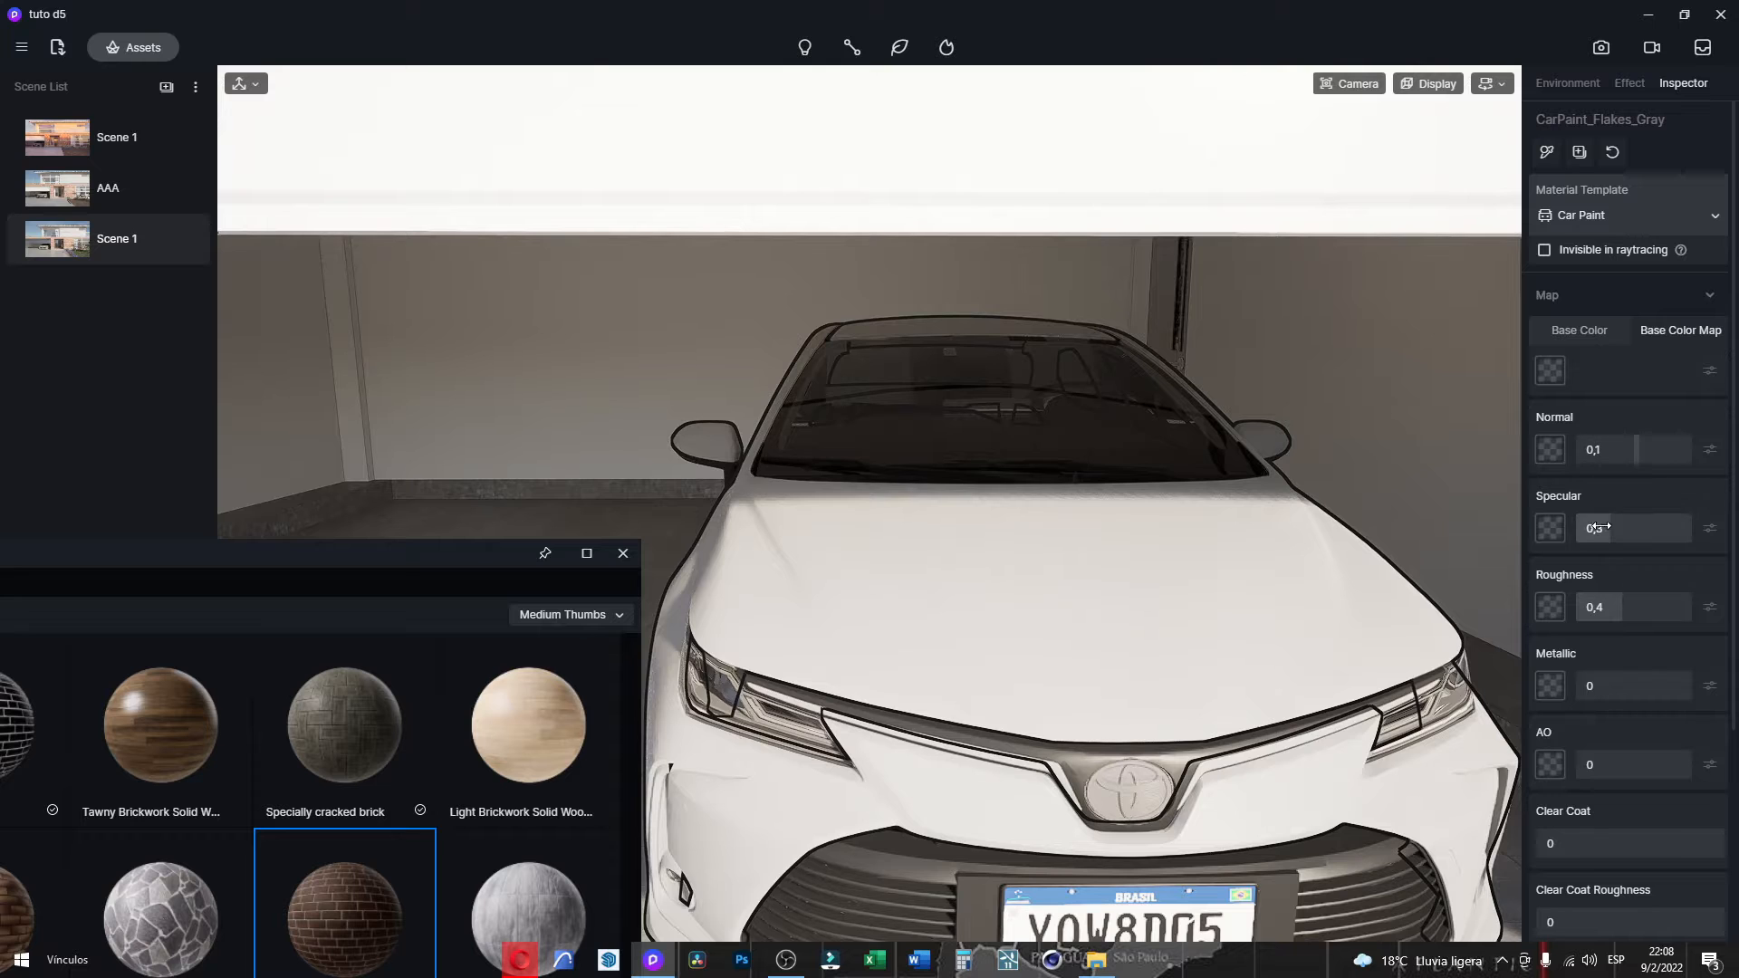
Set the car paint's specular to 0.56, metallic to 0.39, clear coat to 0.64 and clear coat roughness to 0.11.
drag(1603, 528, 1642, 530)
mouse_move(1587, 686)
mouse_down()
mouse_move(1681, 665)
mouse_move(1646, 688)
mouse_move(1581, 681)
mouse_move(1697, 687)
mouse_move(1604, 687)
mouse_move(1621, 690)
mouse_up()
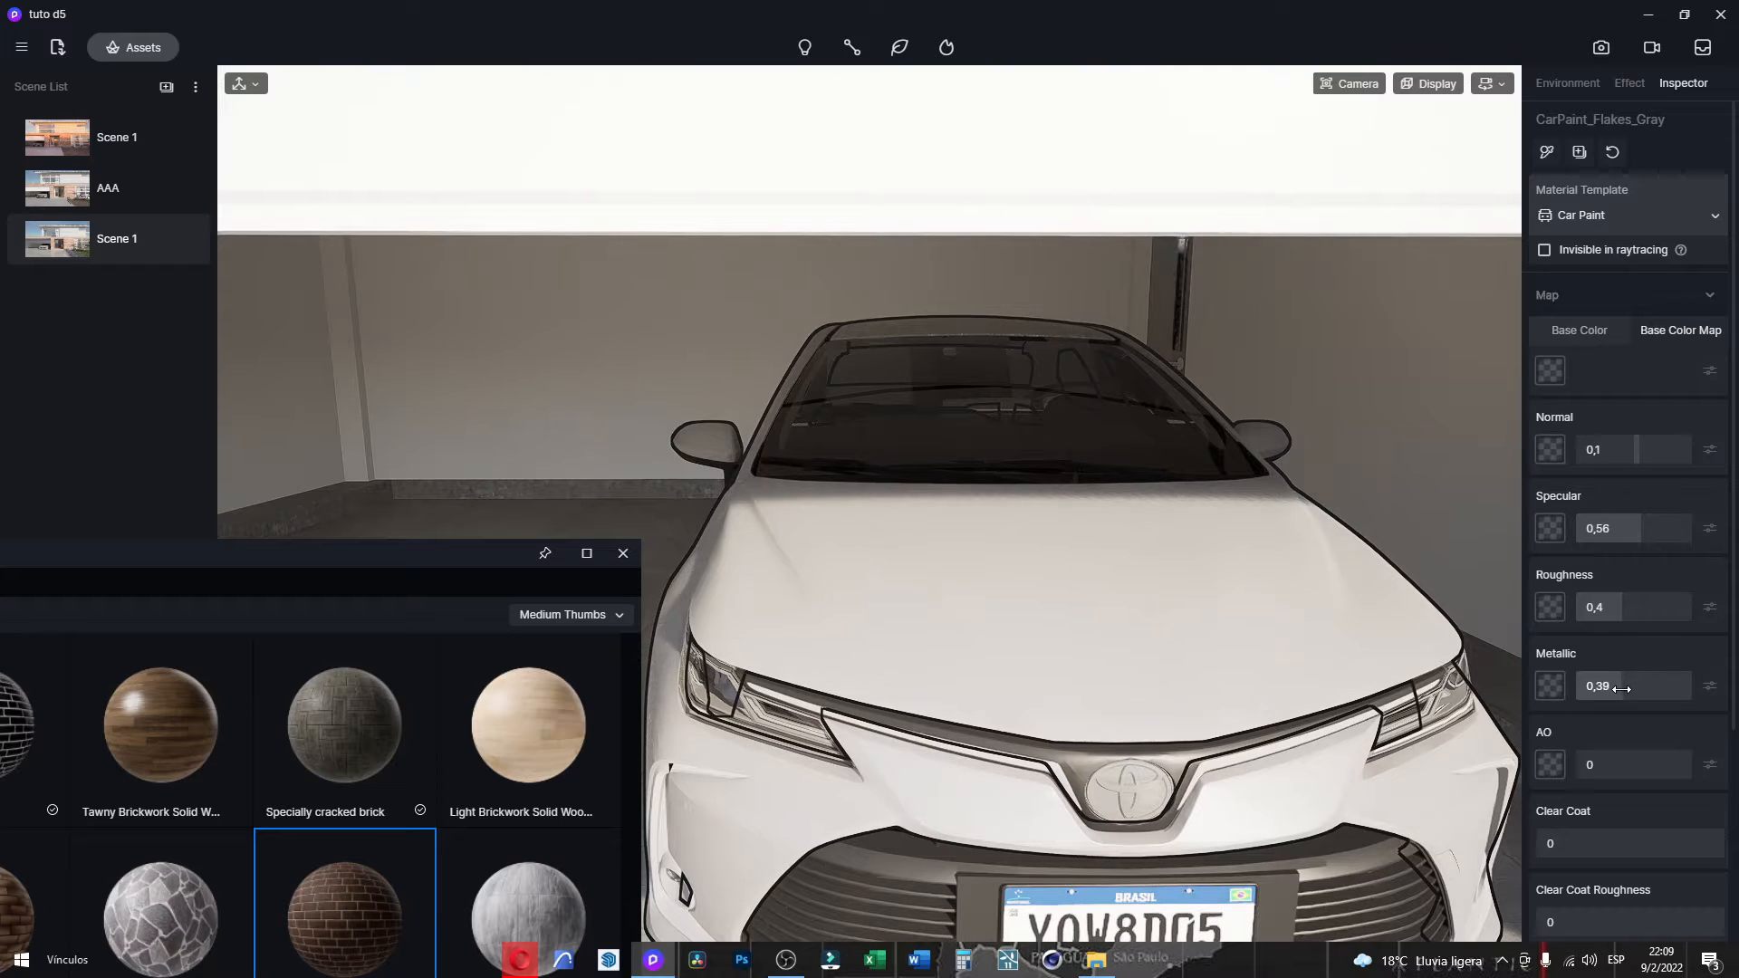
right_drag(1035, 634, 1032, 607)
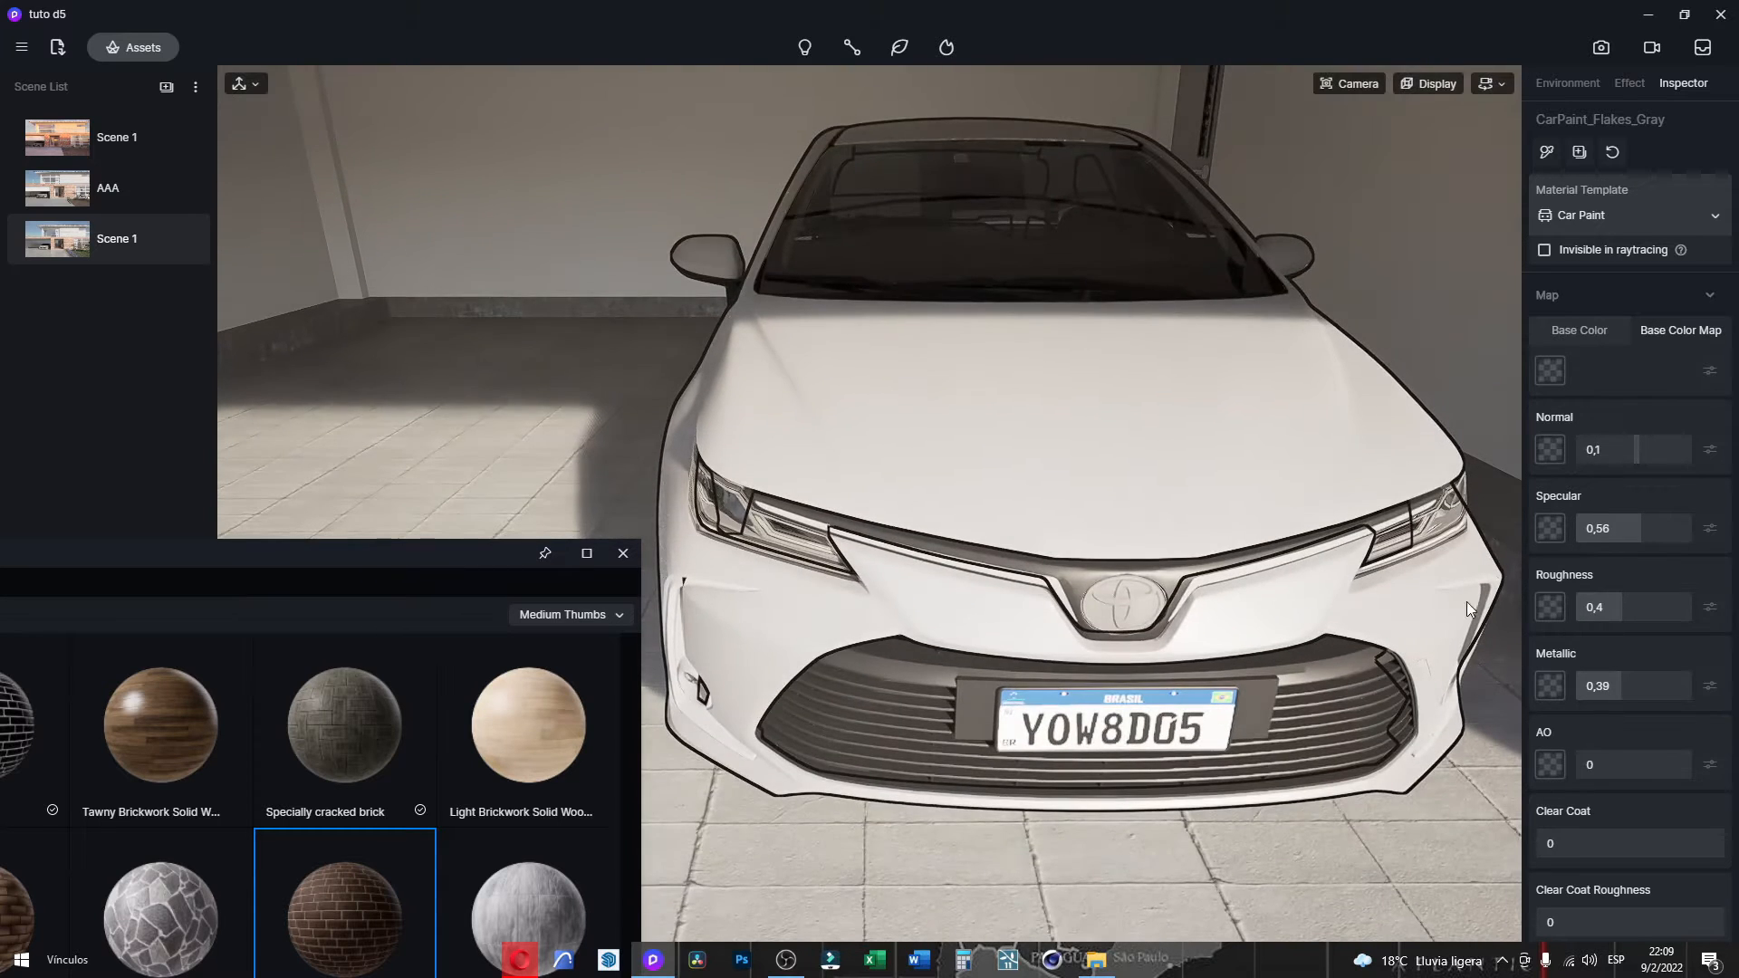
scroll(1297, 621, up, 2)
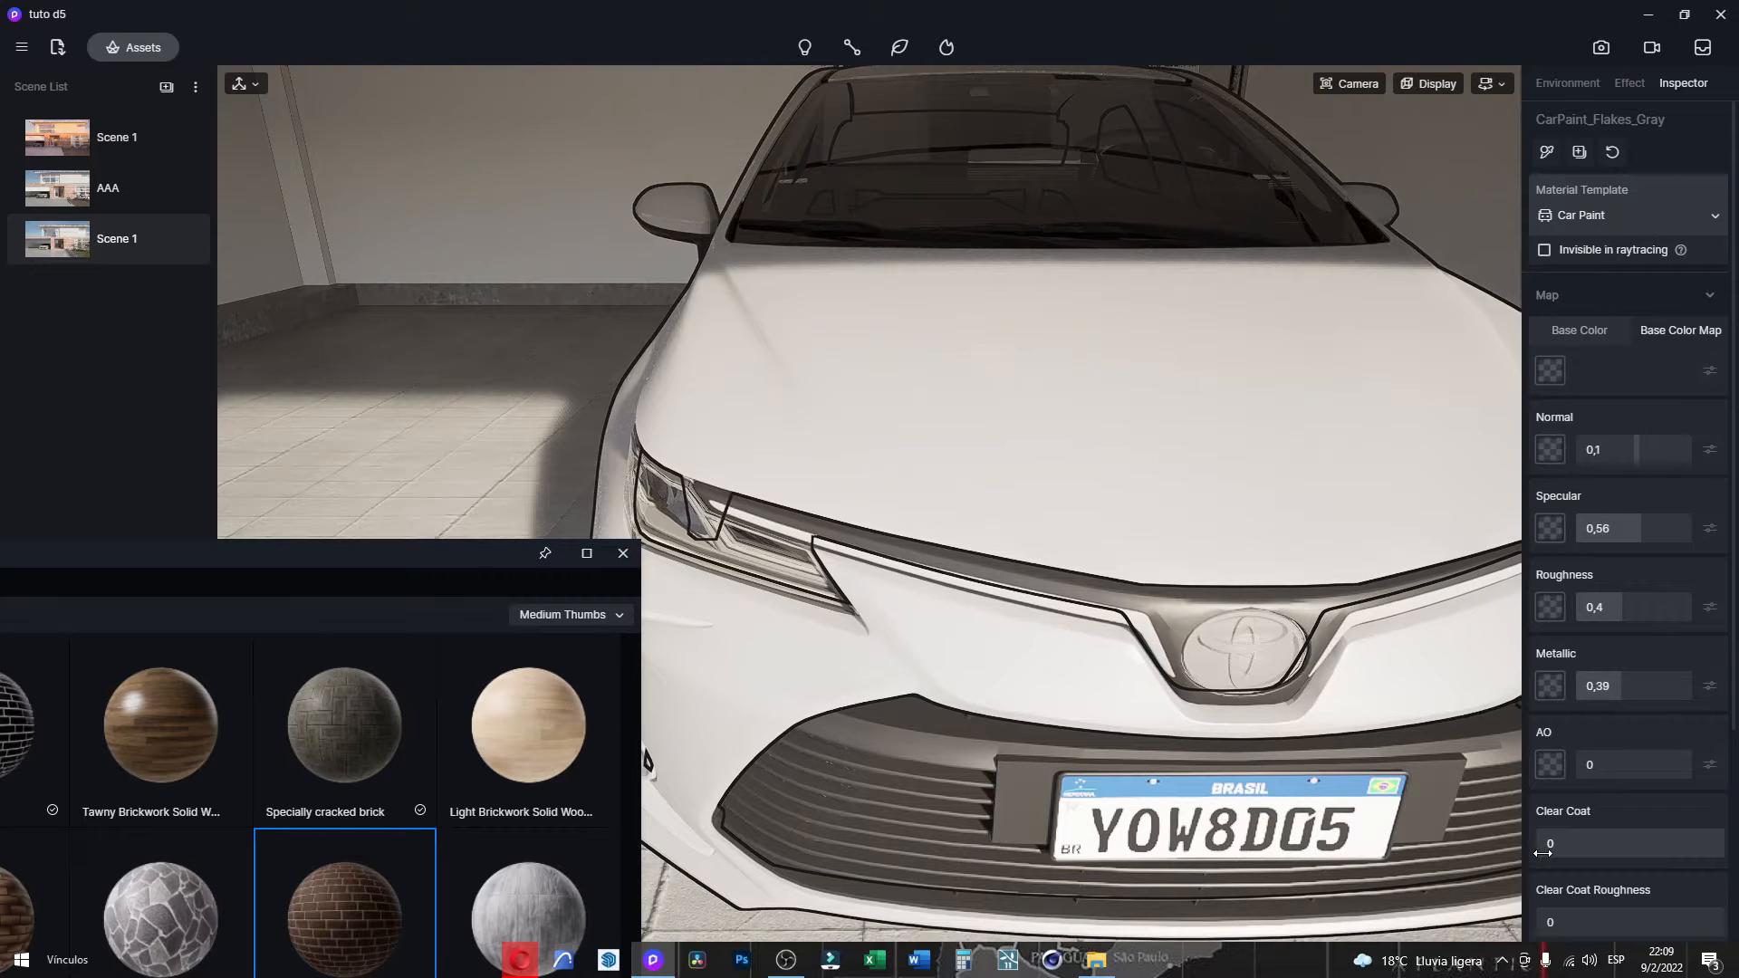
mouse_move(1543, 852)
mouse_down()
mouse_move(1684, 842)
mouse_move(1550, 842)
mouse_move(1657, 836)
mouse_up()
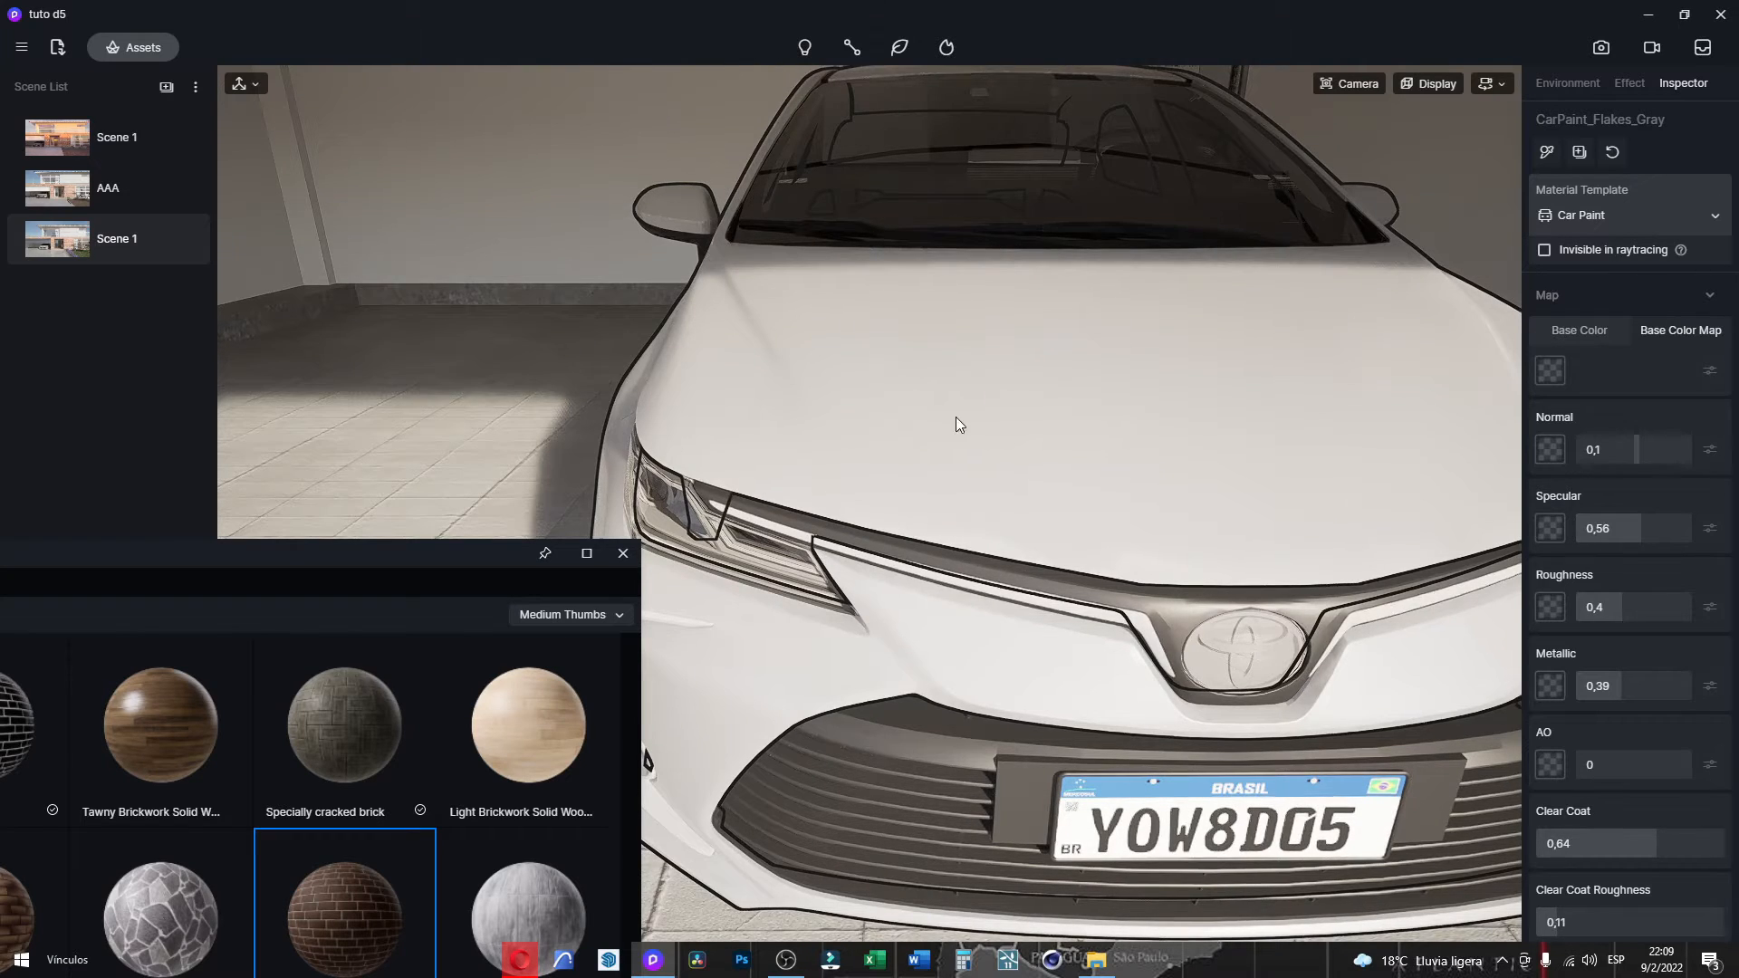
View the car from the side and set its paint's clear coat roughness to 0.03, clear coat to 0.79 and metallic to 0.69.
right_drag(955, 416, 1264, 473)
key(a)
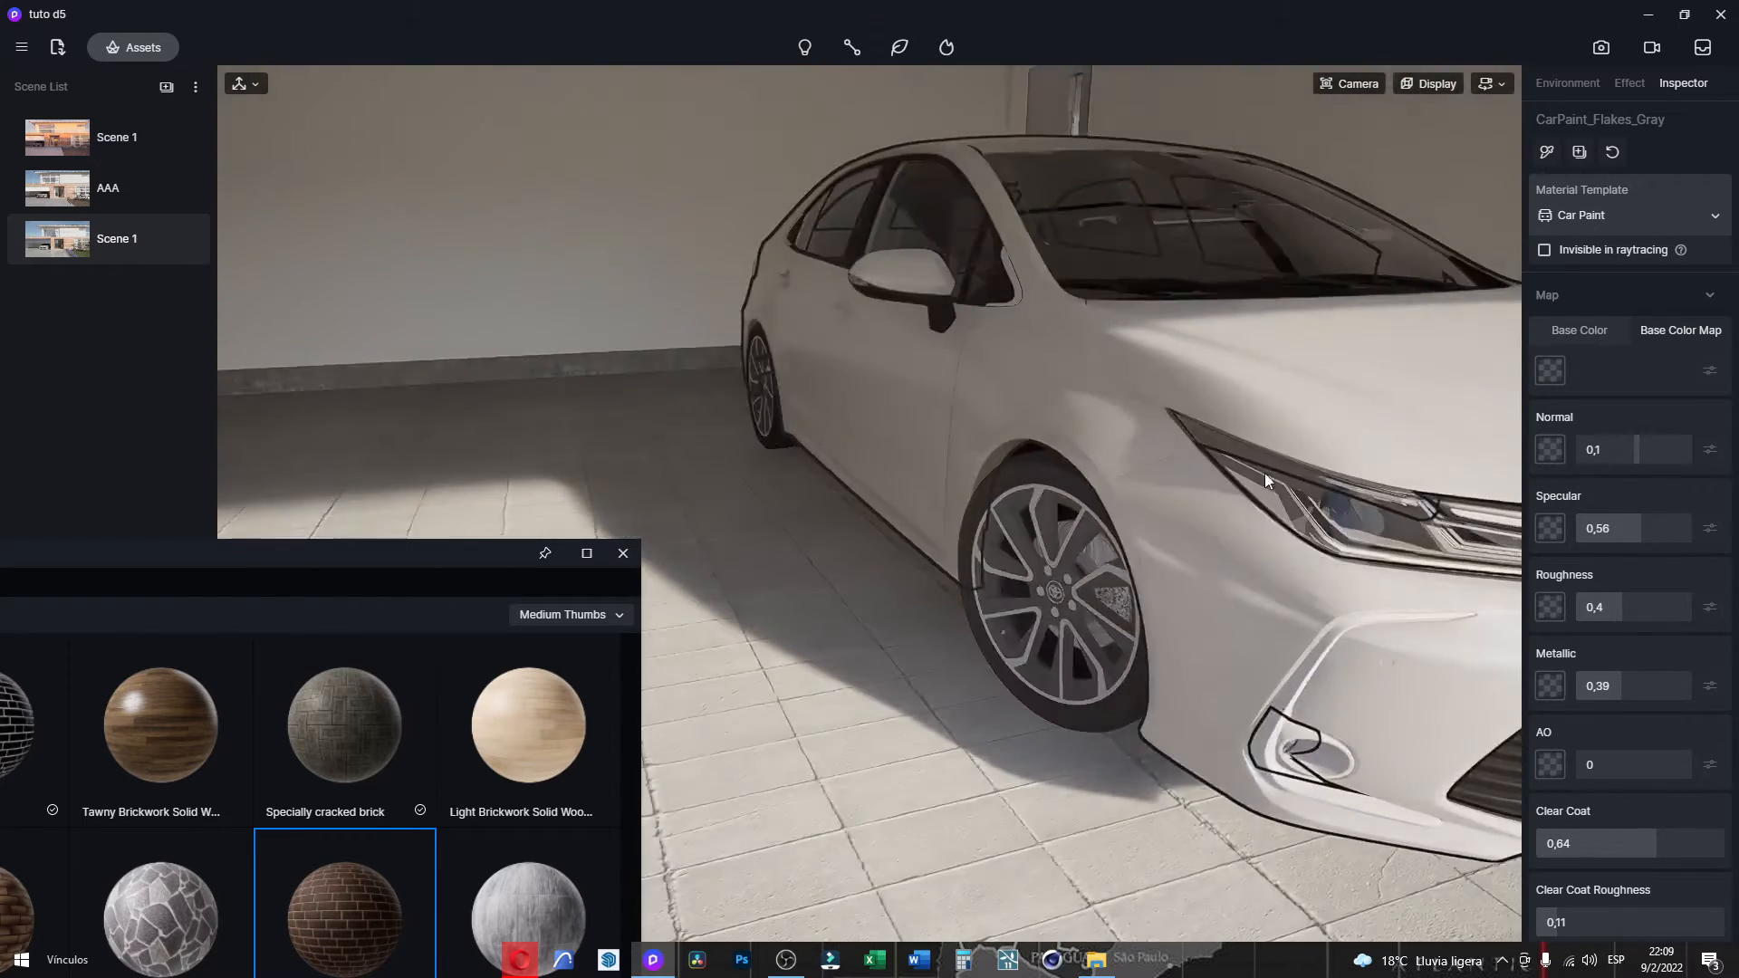
right_drag(1027, 593, 1249, 645)
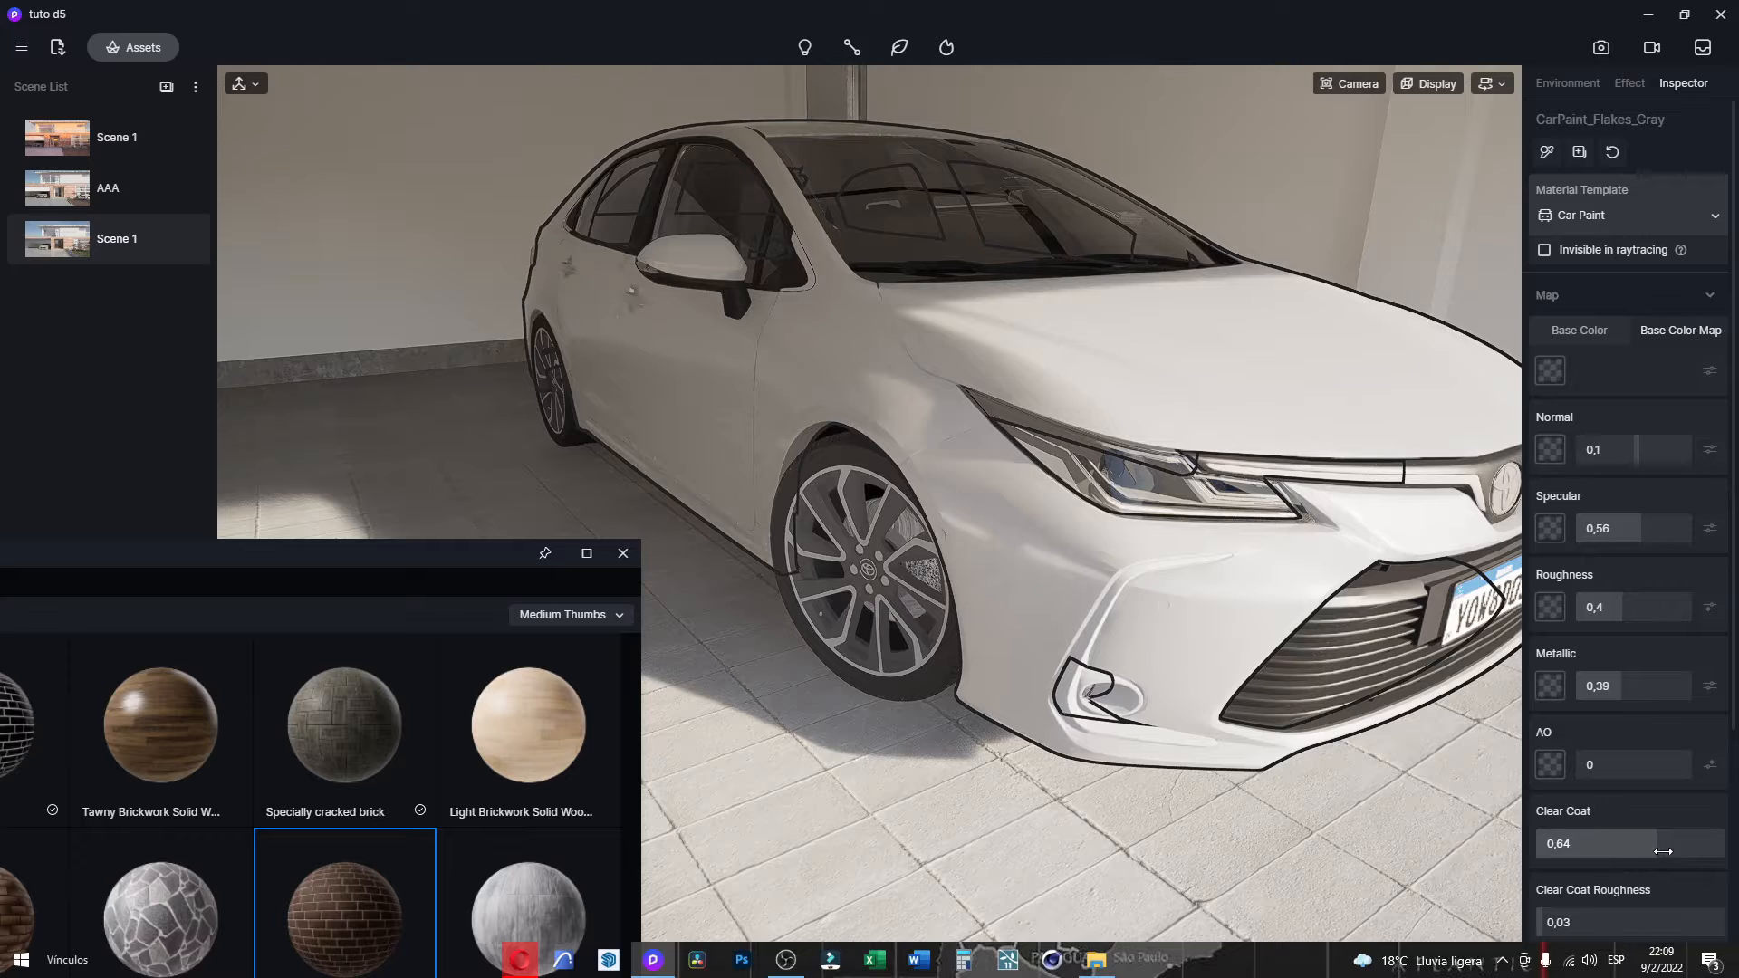
drag(1663, 851, 1684, 846)
drag(1636, 688, 1656, 680)
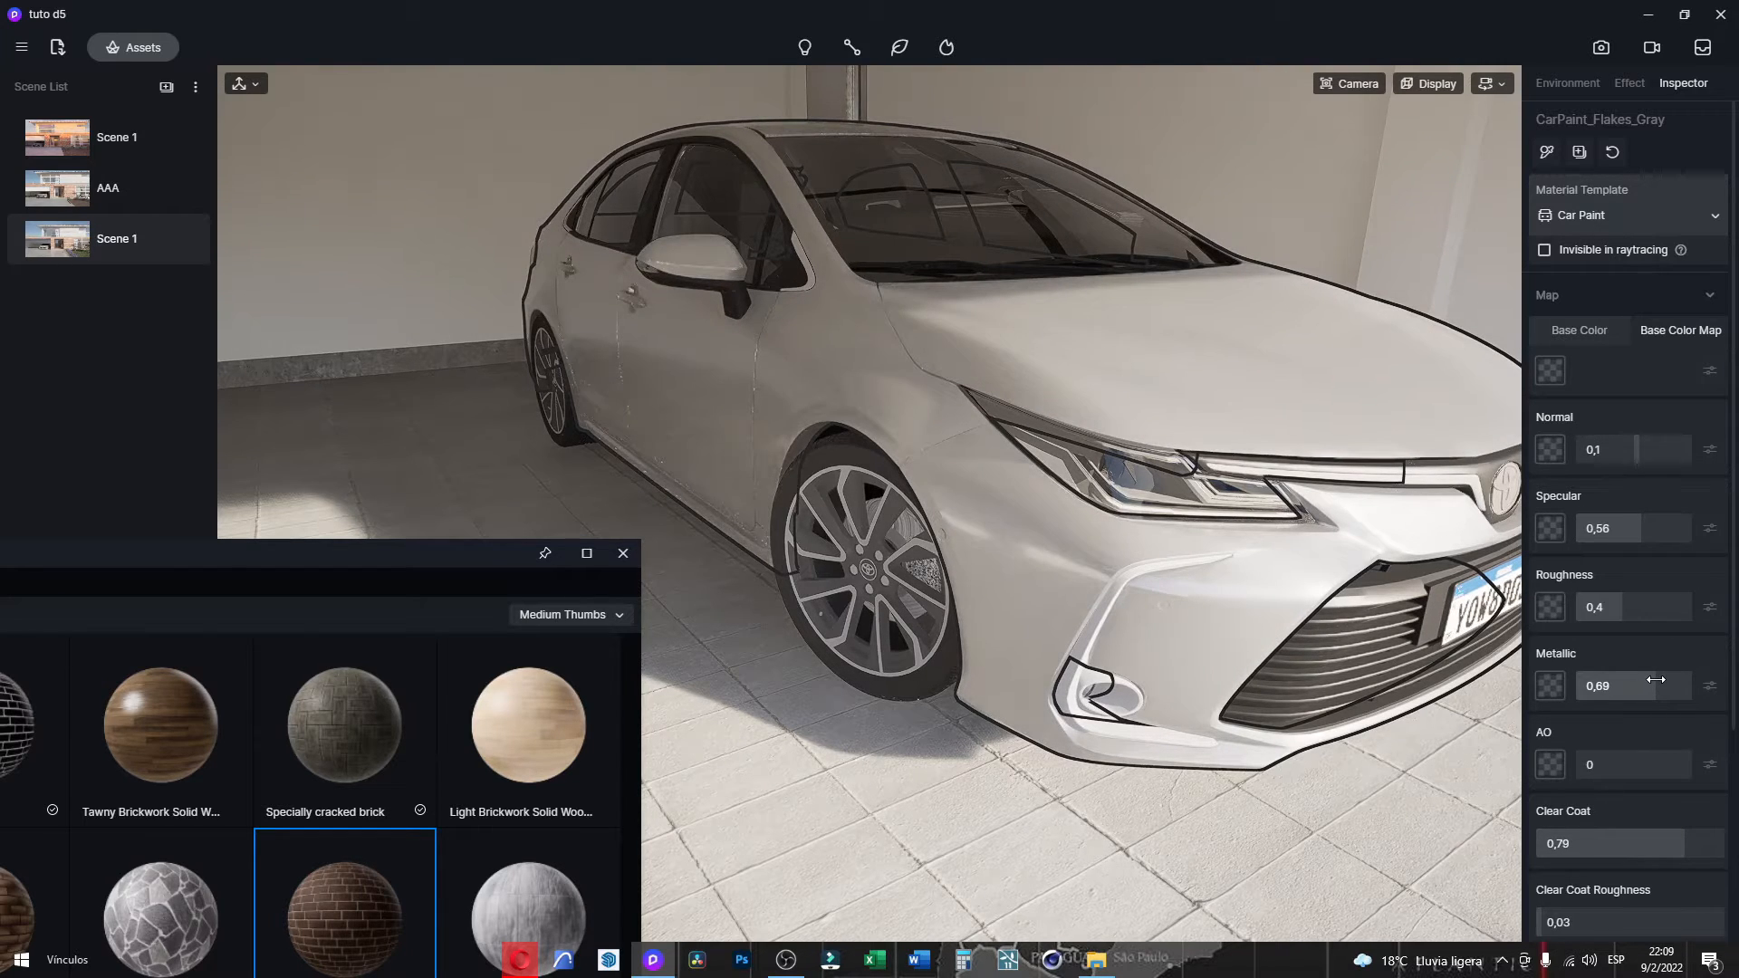
Reposition the material library so its category list is accessible while the car's hood remains in view.
middle_drag(1061, 512, 382, 541)
drag(382, 548, 825, 661)
scroll(1306, 498, up, 4)
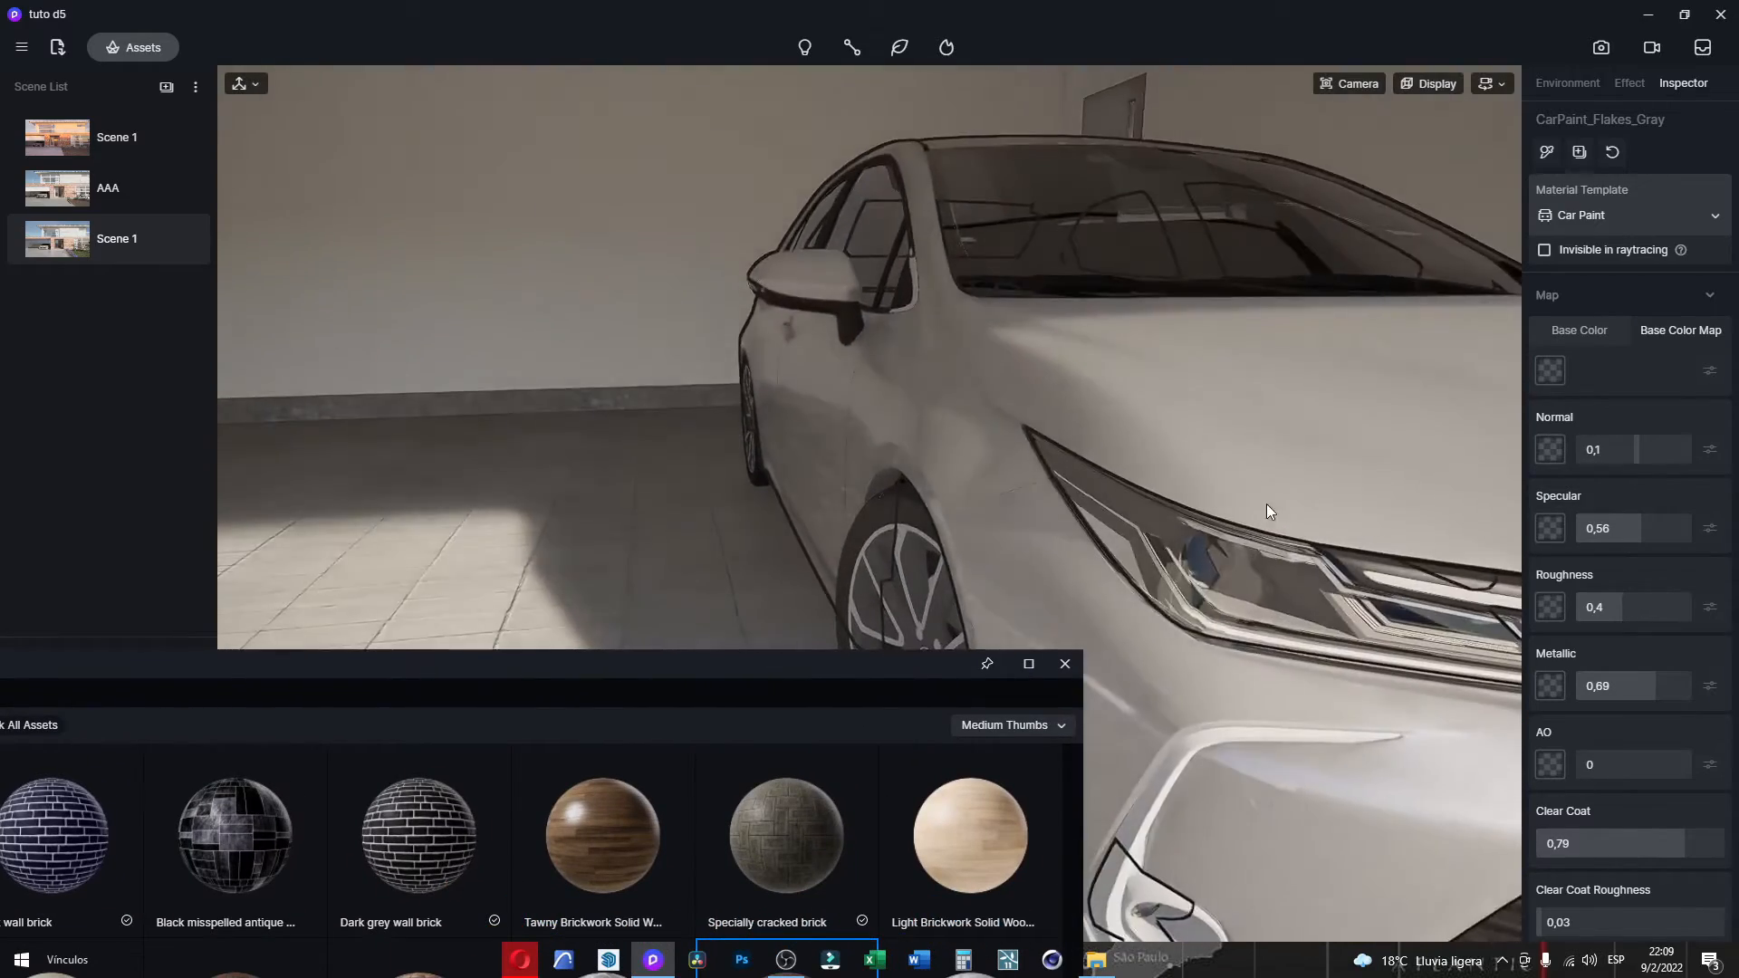
middle_drag(1266, 504, 807, 523)
drag(622, 664, 1144, 303)
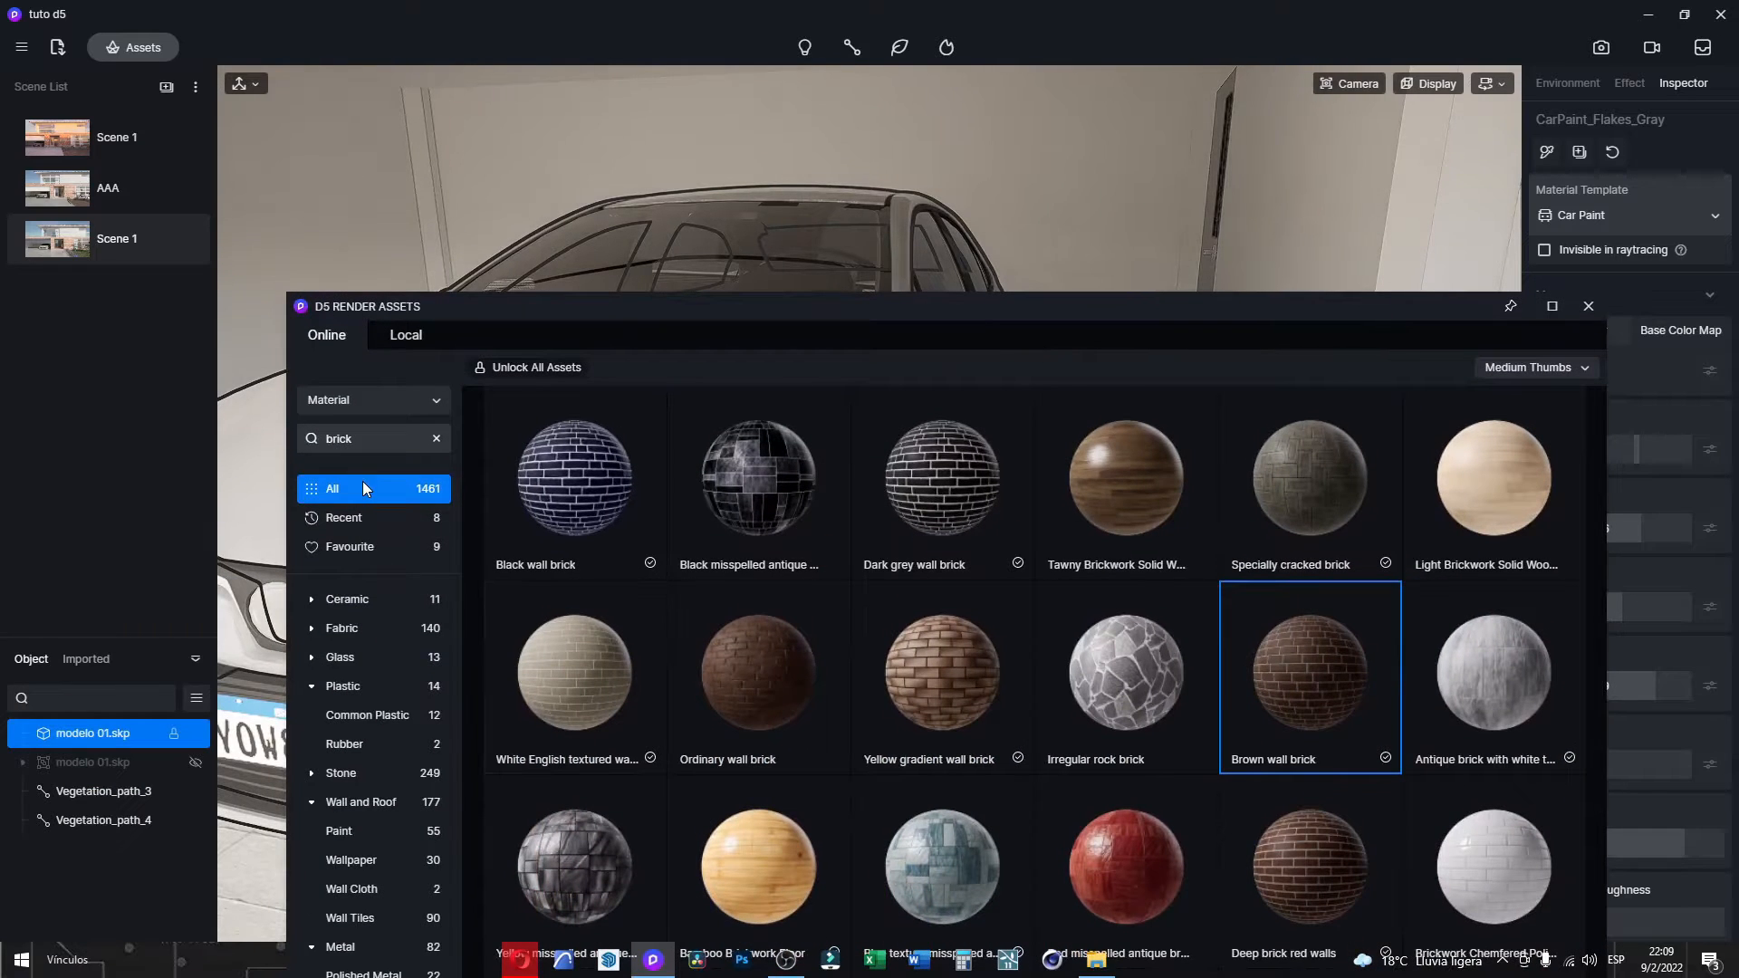
scroll(444, 715, down, 2)
drag(585, 319, 985, 60)
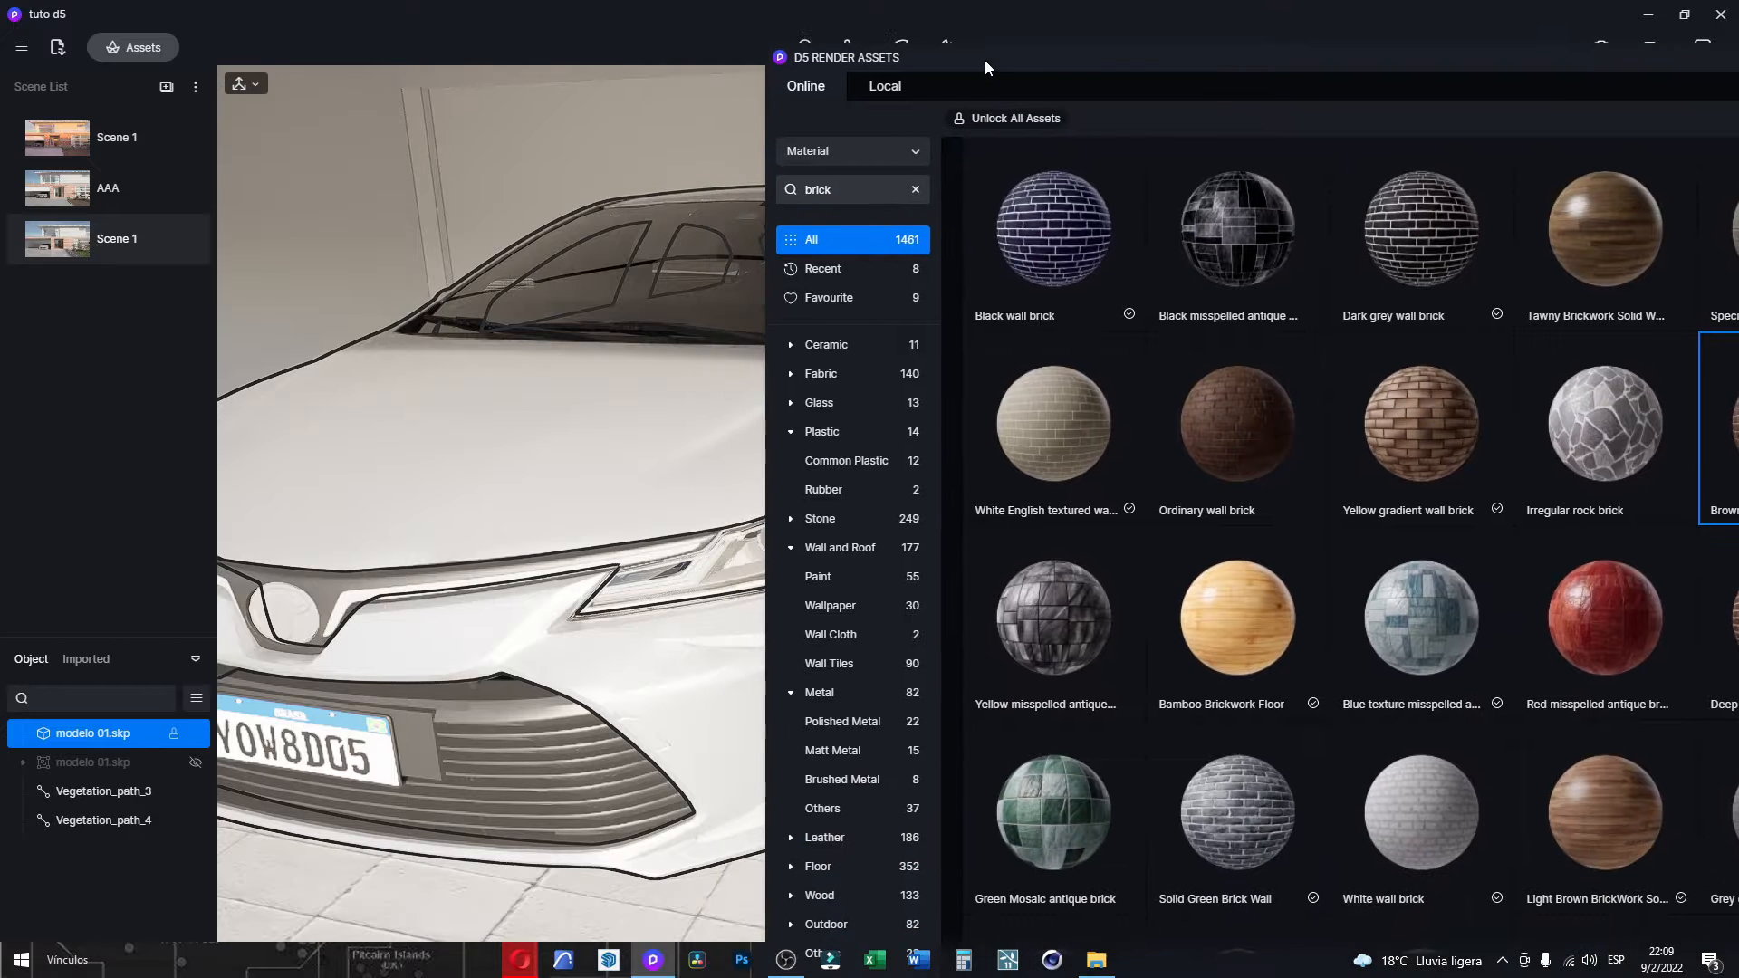
Browse the Outdoor and Others categories of the material library, clear the "brick" search and display the Others materials.
click(843, 923)
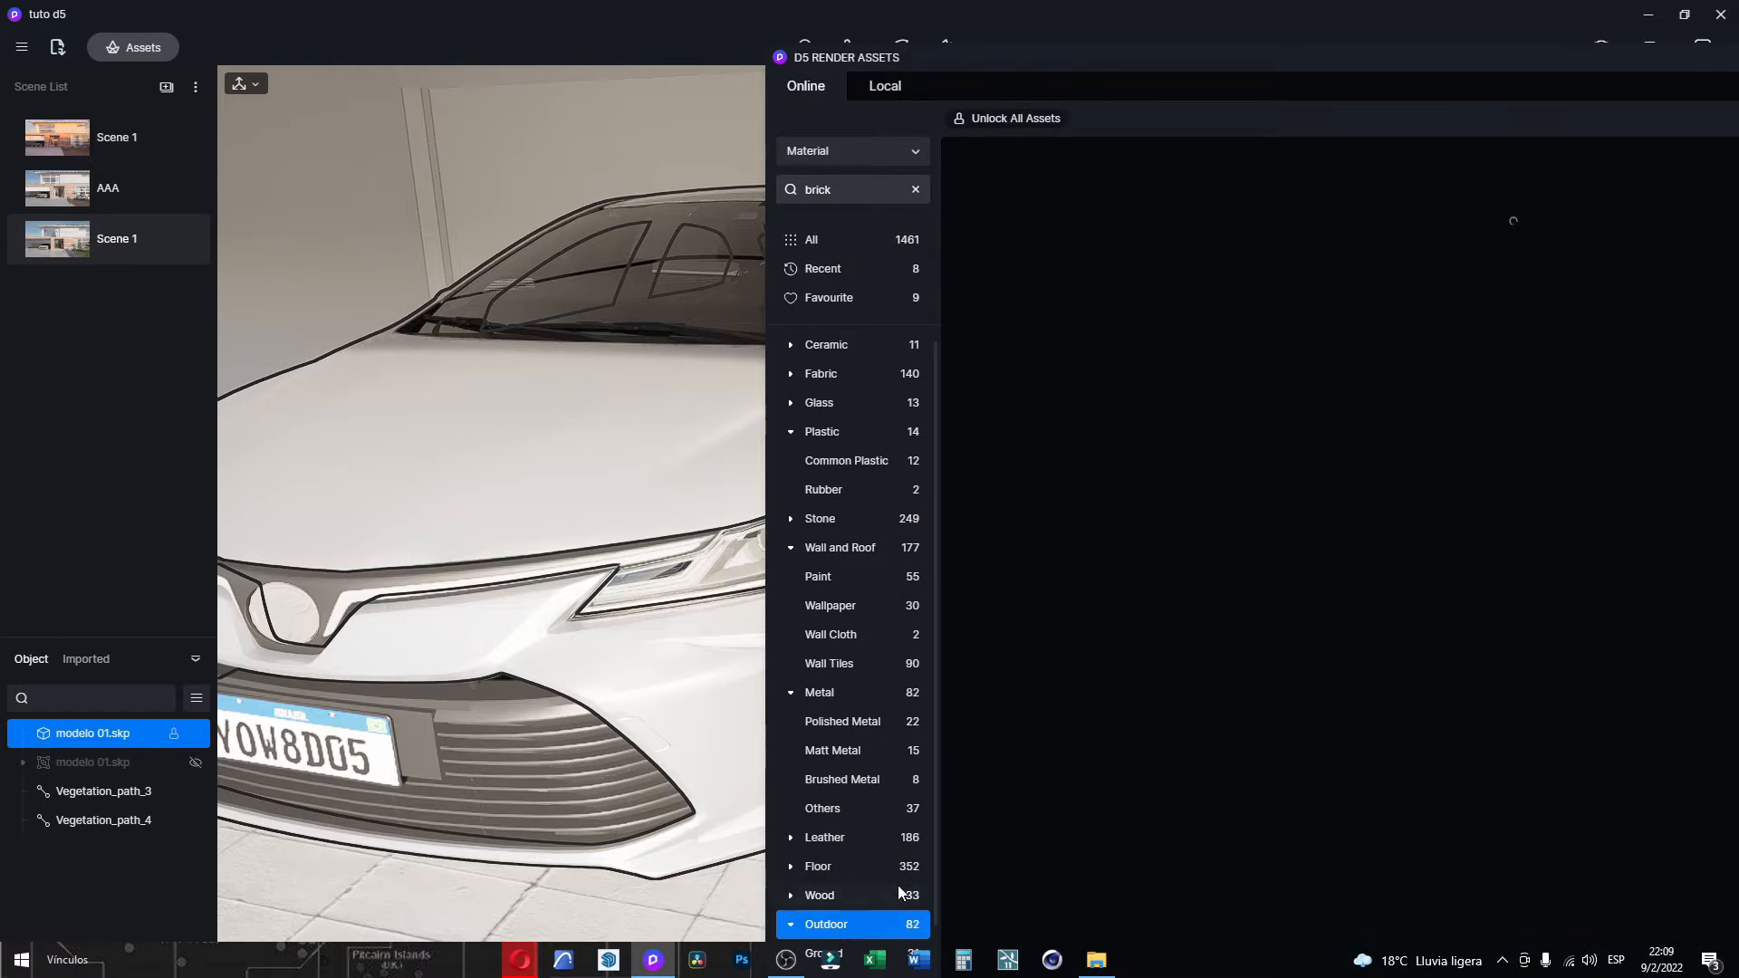
drag(1113, 68, 1094, 26)
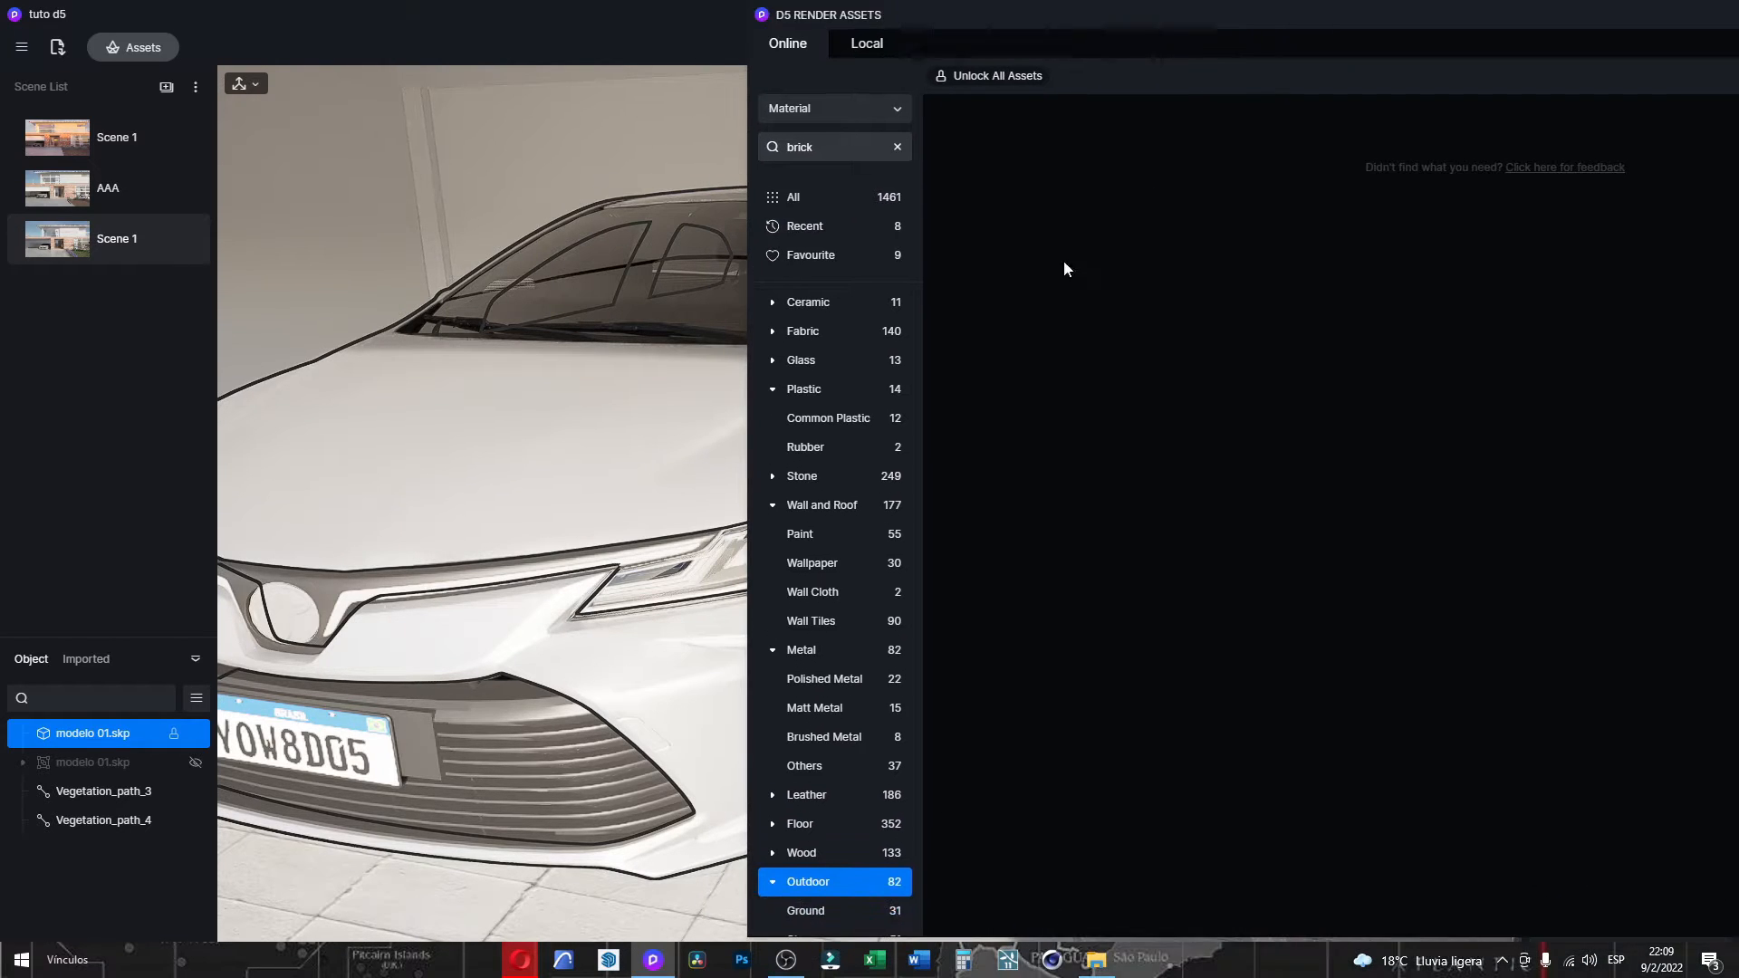
scroll(808, 879, down, 1)
click(803, 911)
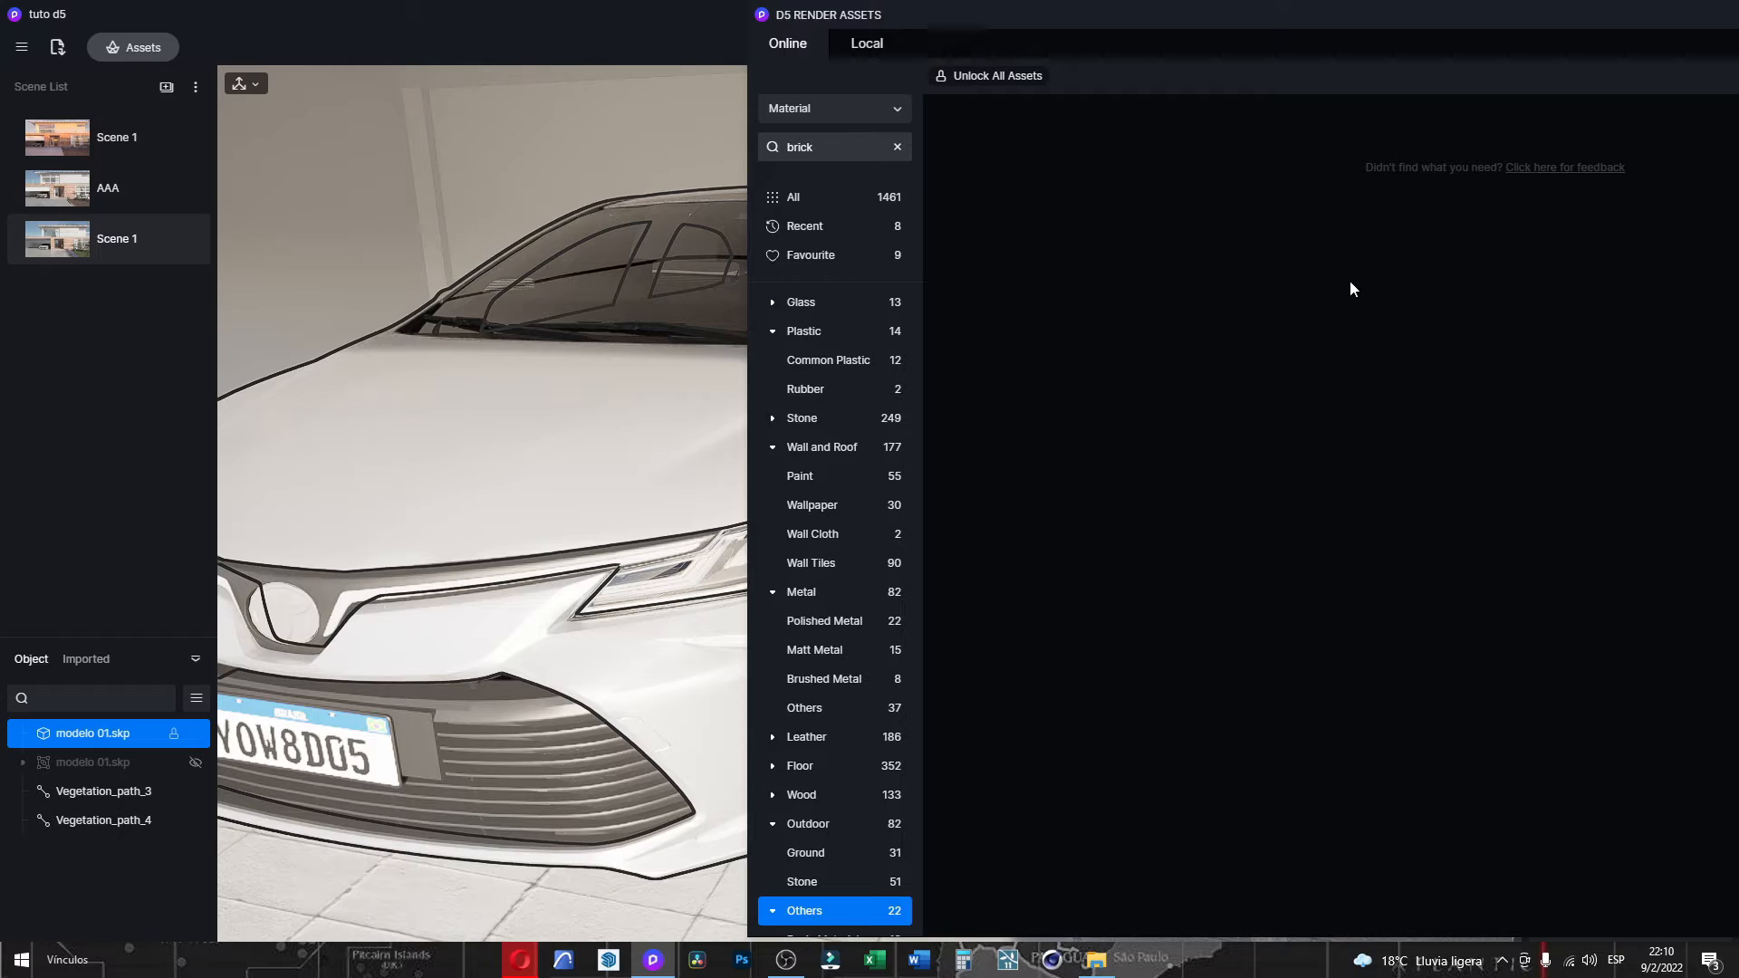
scroll(861, 794, down, 1)
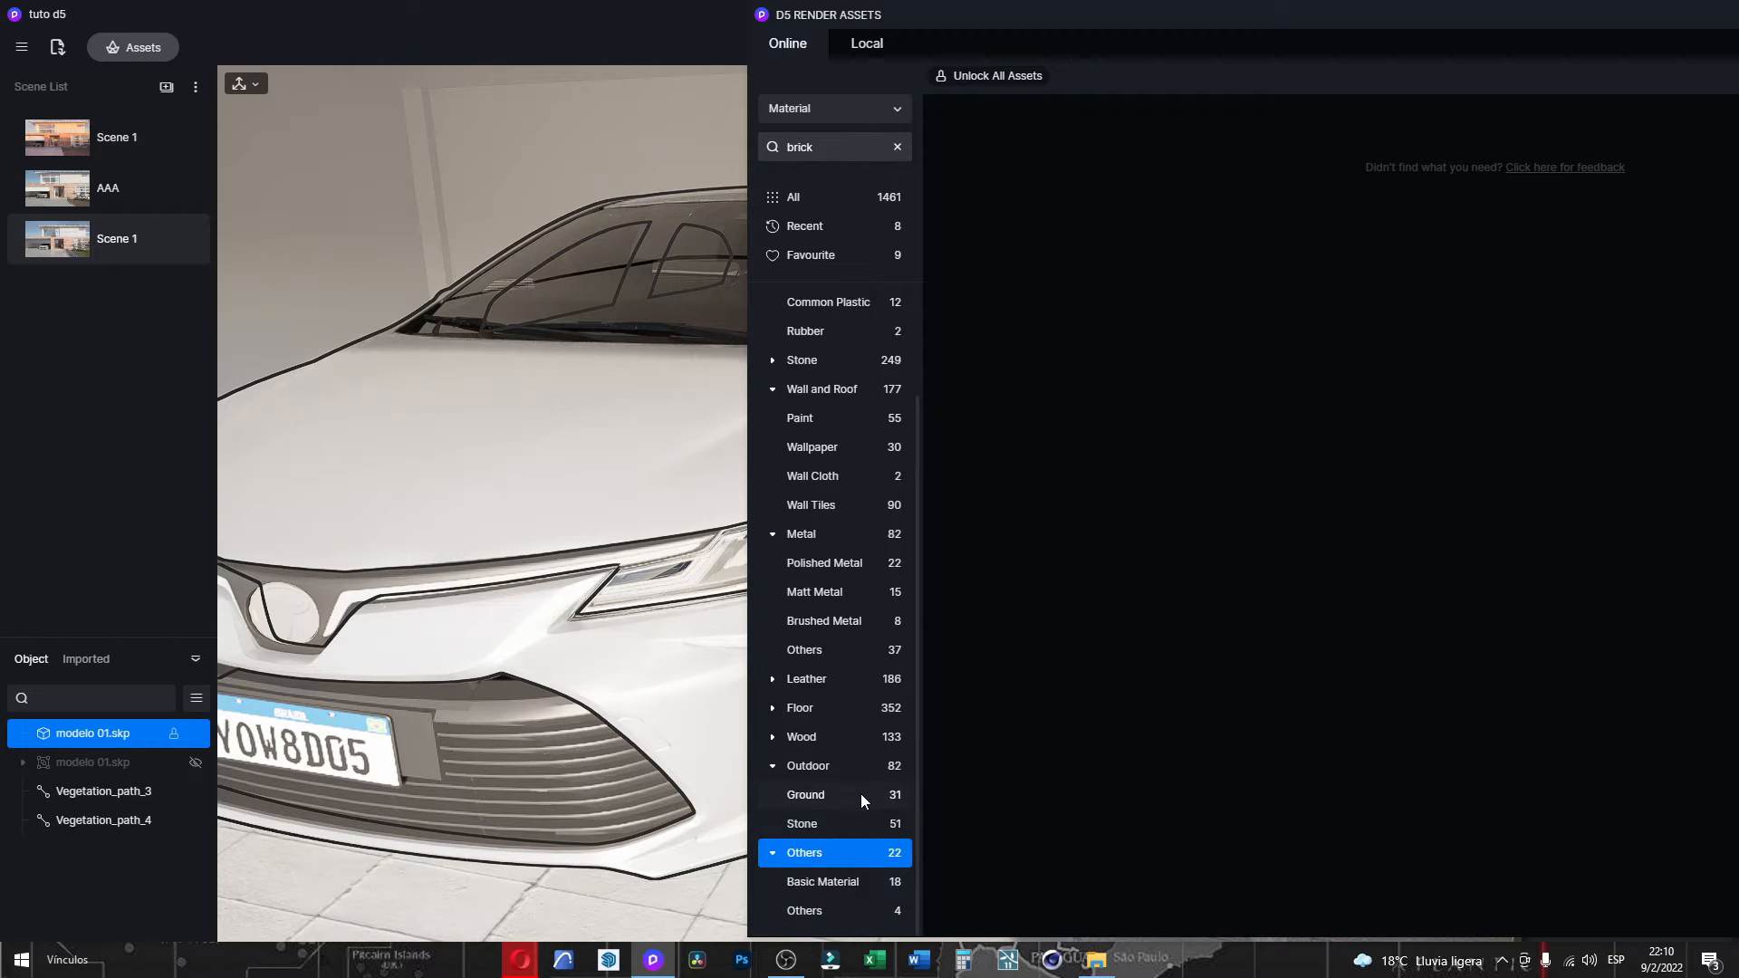
click(808, 912)
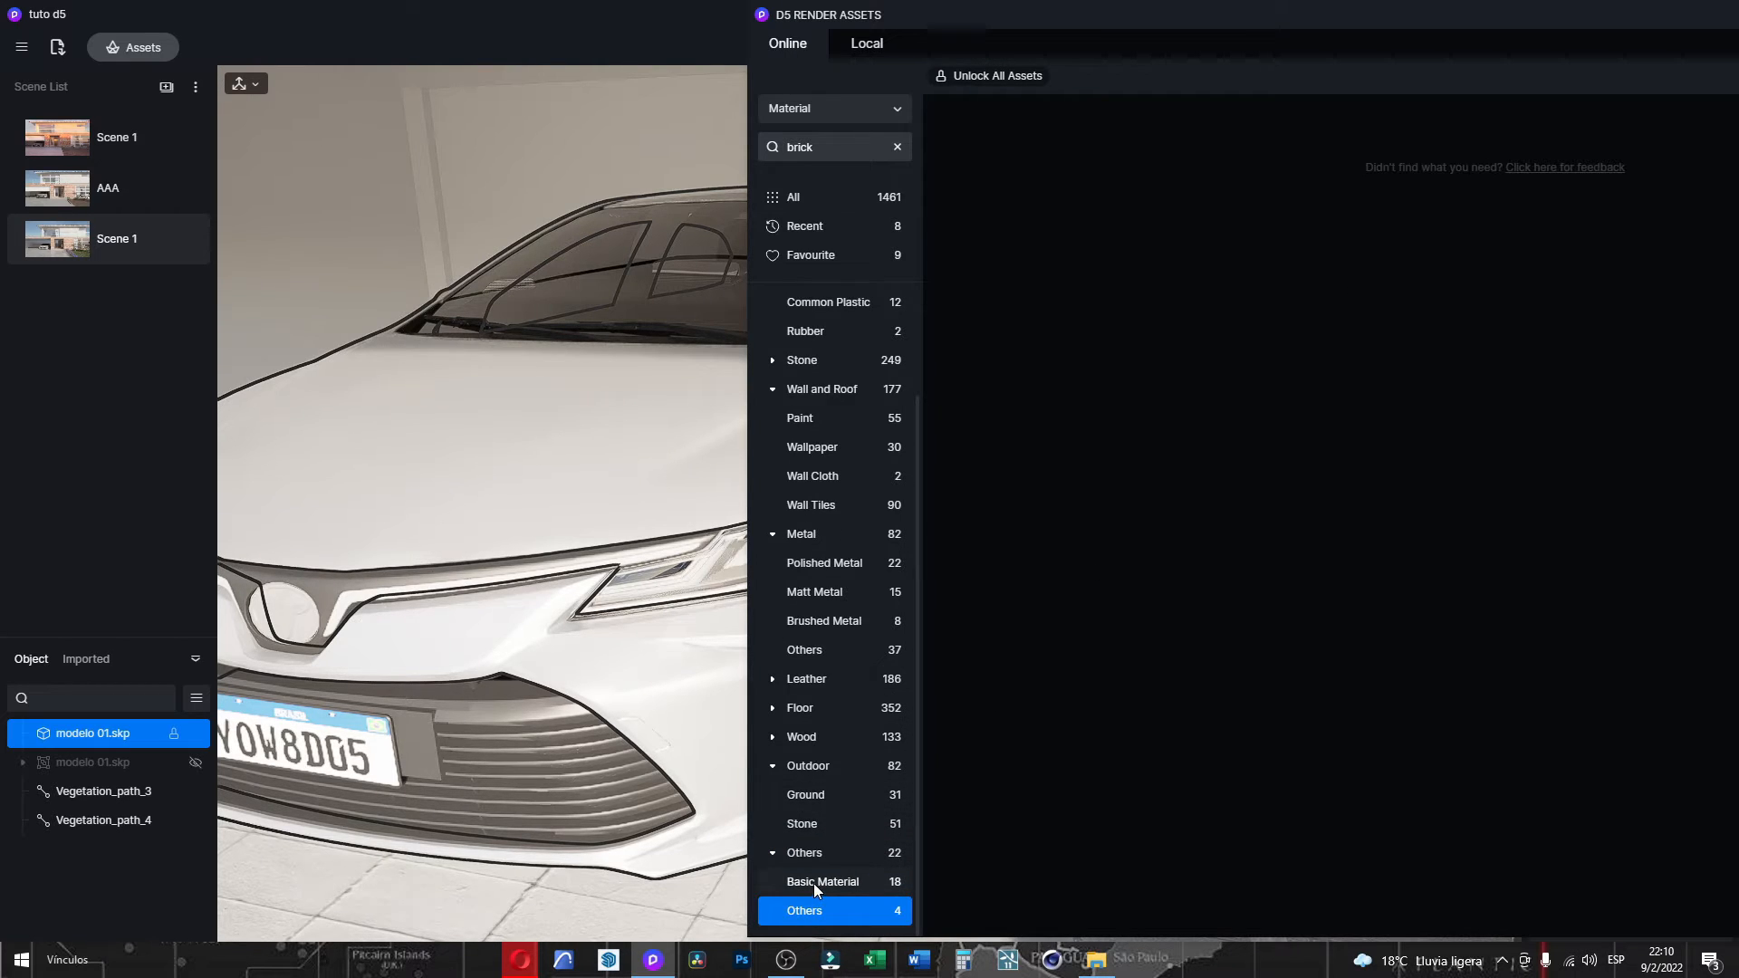
click(813, 882)
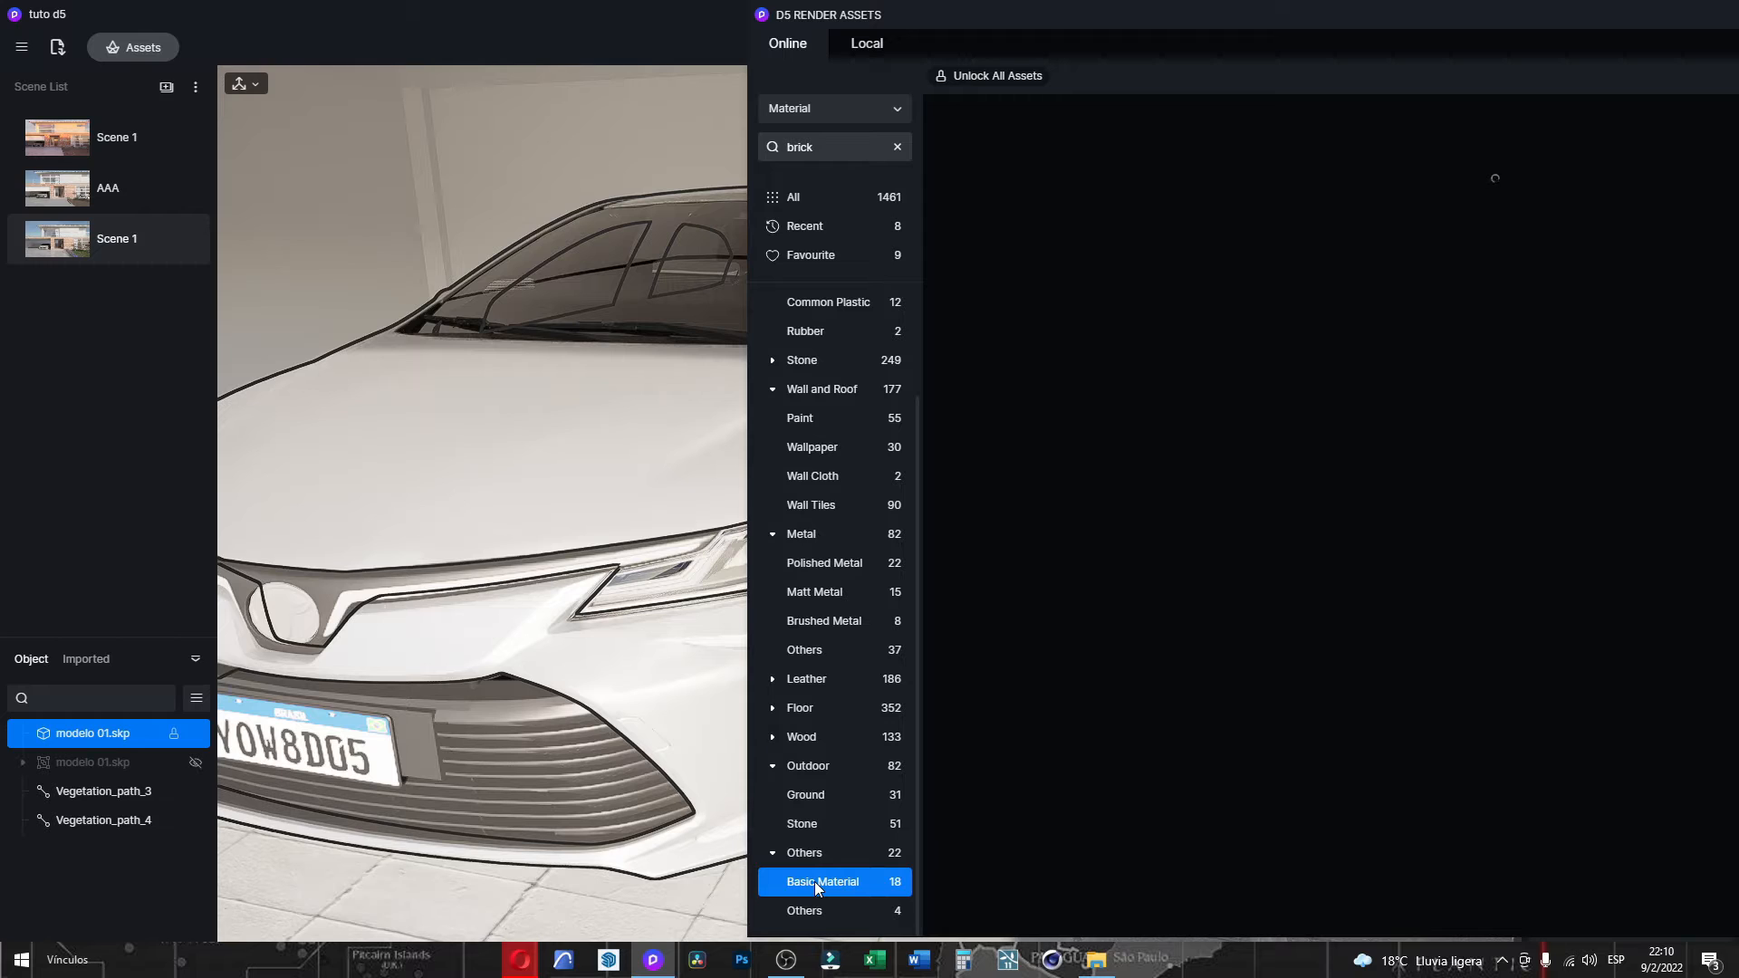
click(895, 151)
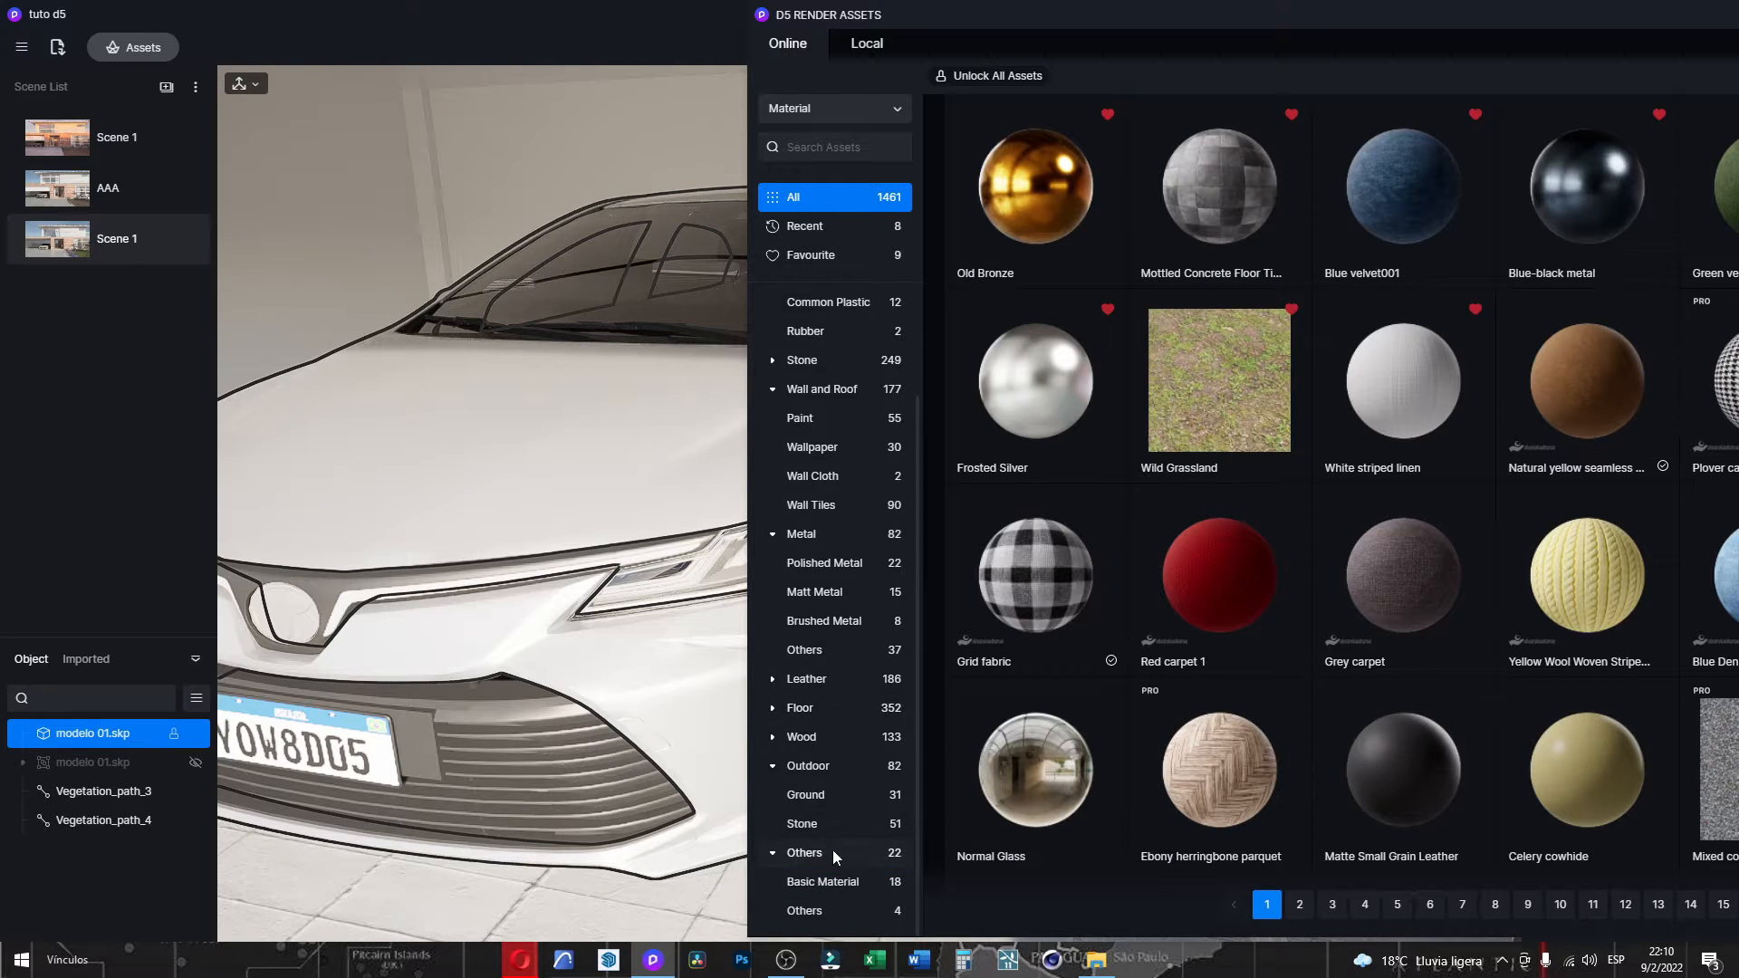
click(806, 856)
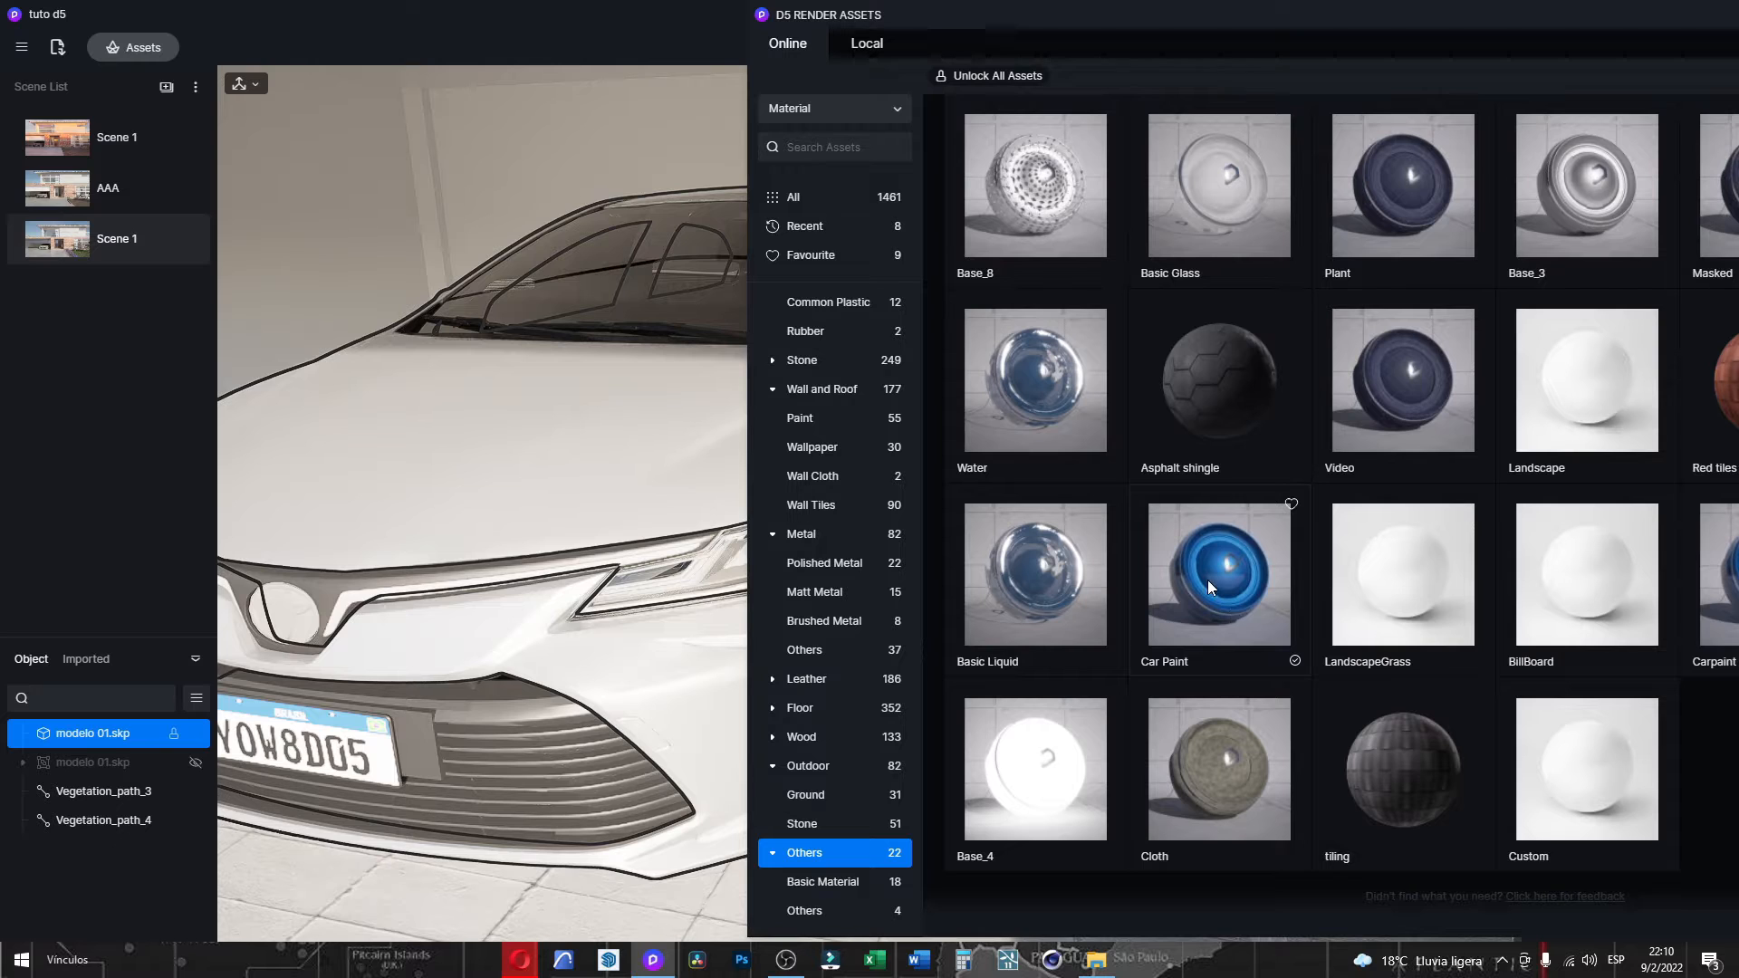
Try the library materials Car Paint and Carpaint on the car body, moving the library window to reach them.
click(1192, 600)
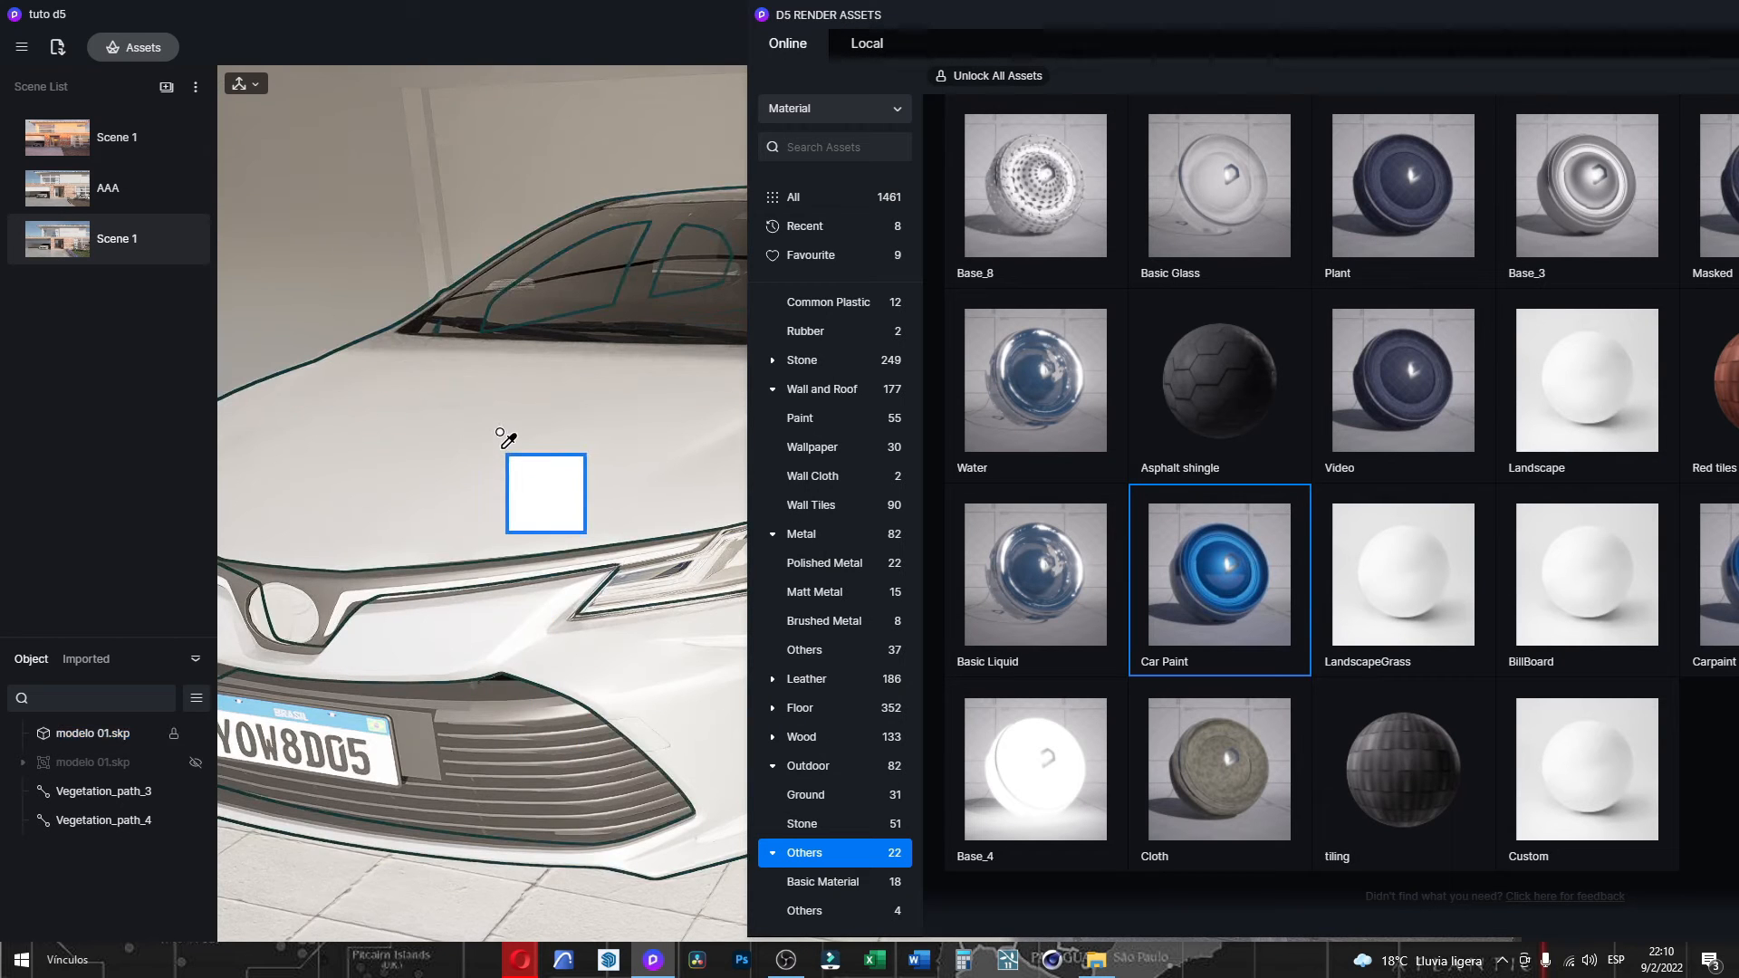
click(500, 436)
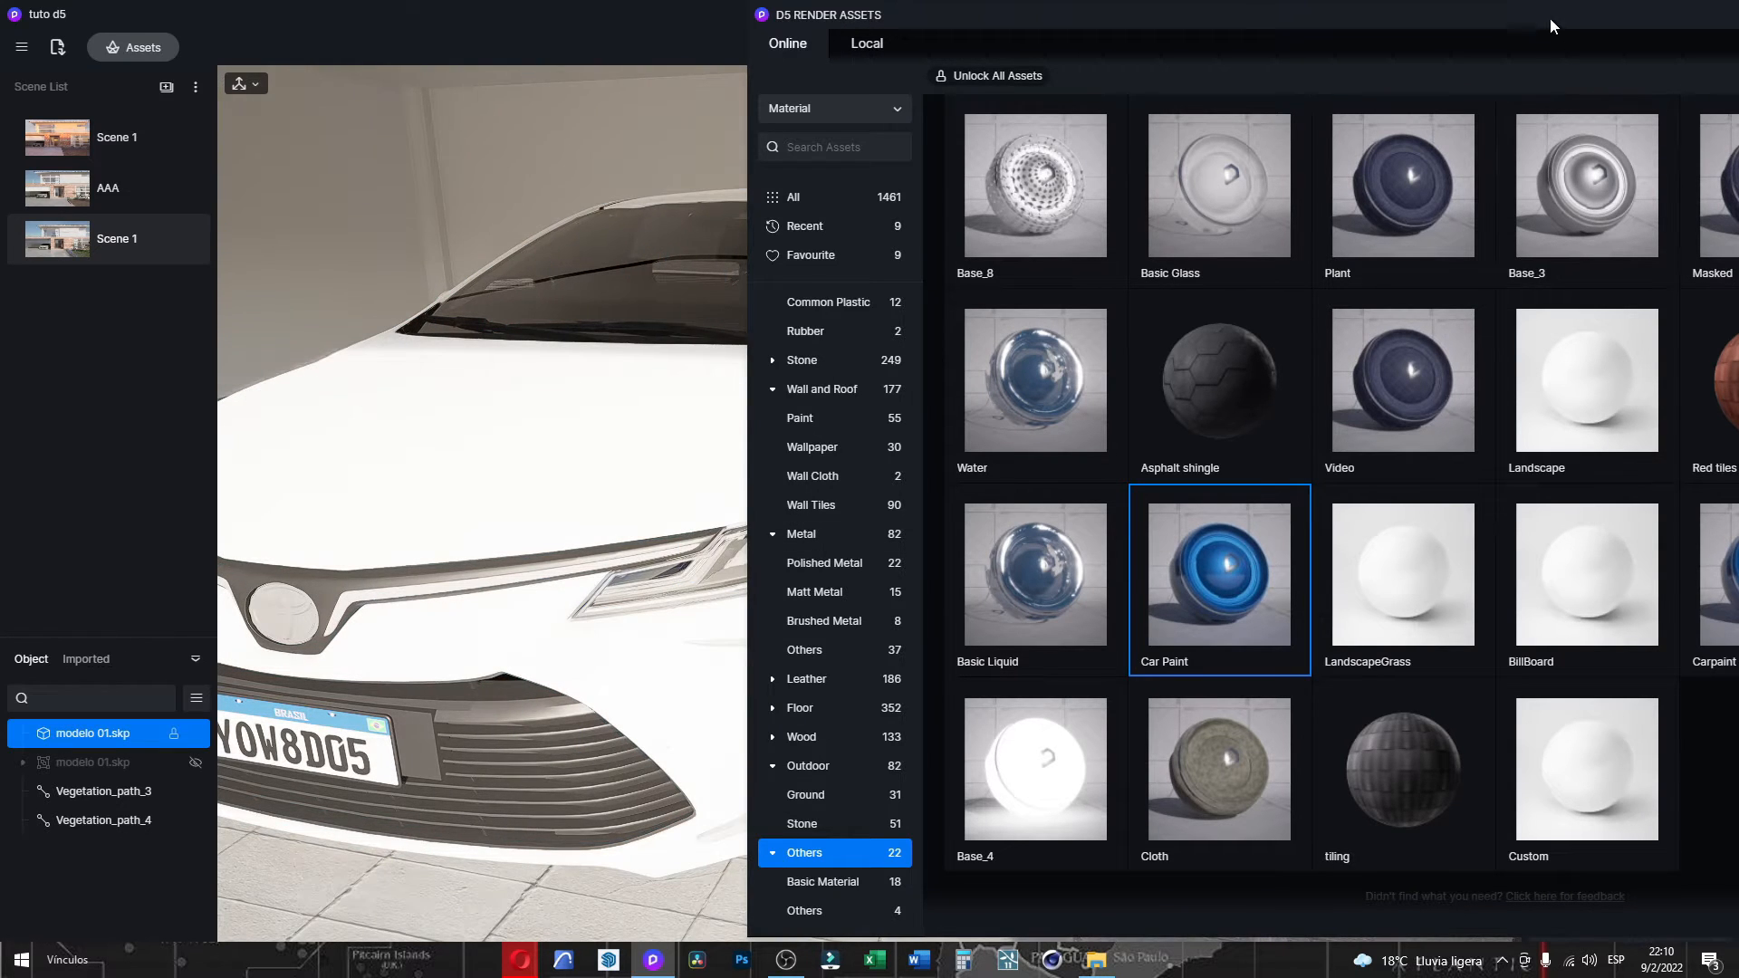
mouse_move(1550, 18)
mouse_down()
mouse_move(1266, 471)
mouse_move(1326, 355)
mouse_move(1269, 181)
mouse_move(1273, 215)
mouse_up()
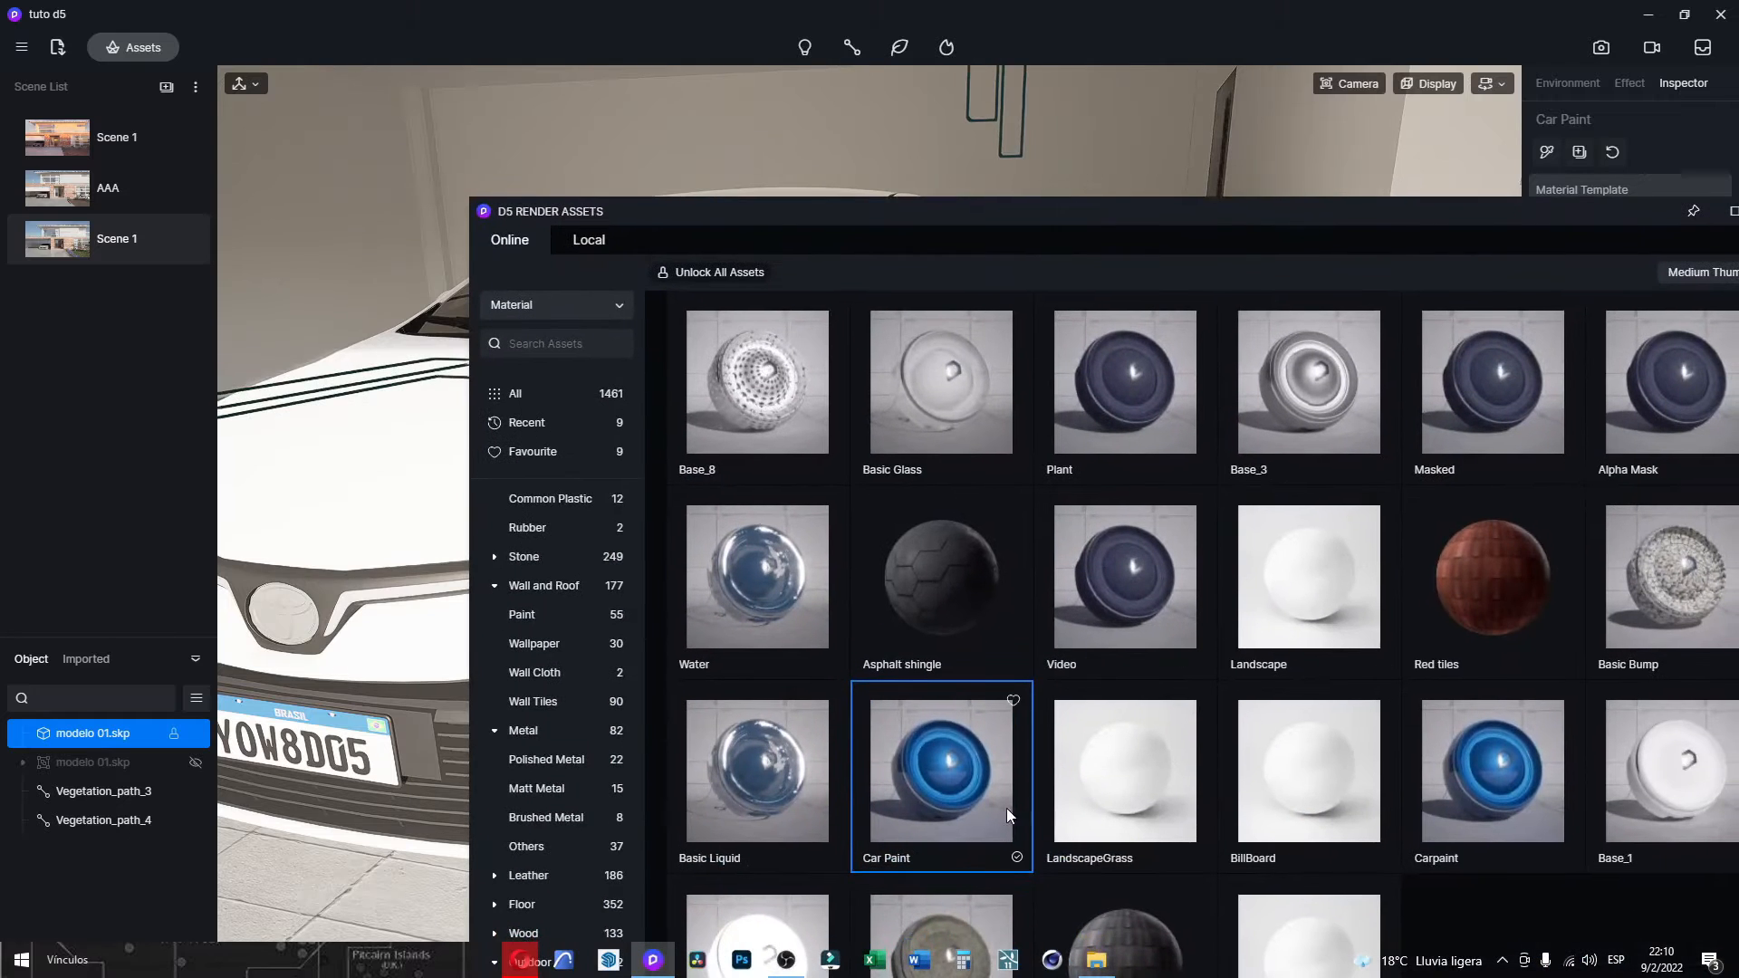
click(1460, 788)
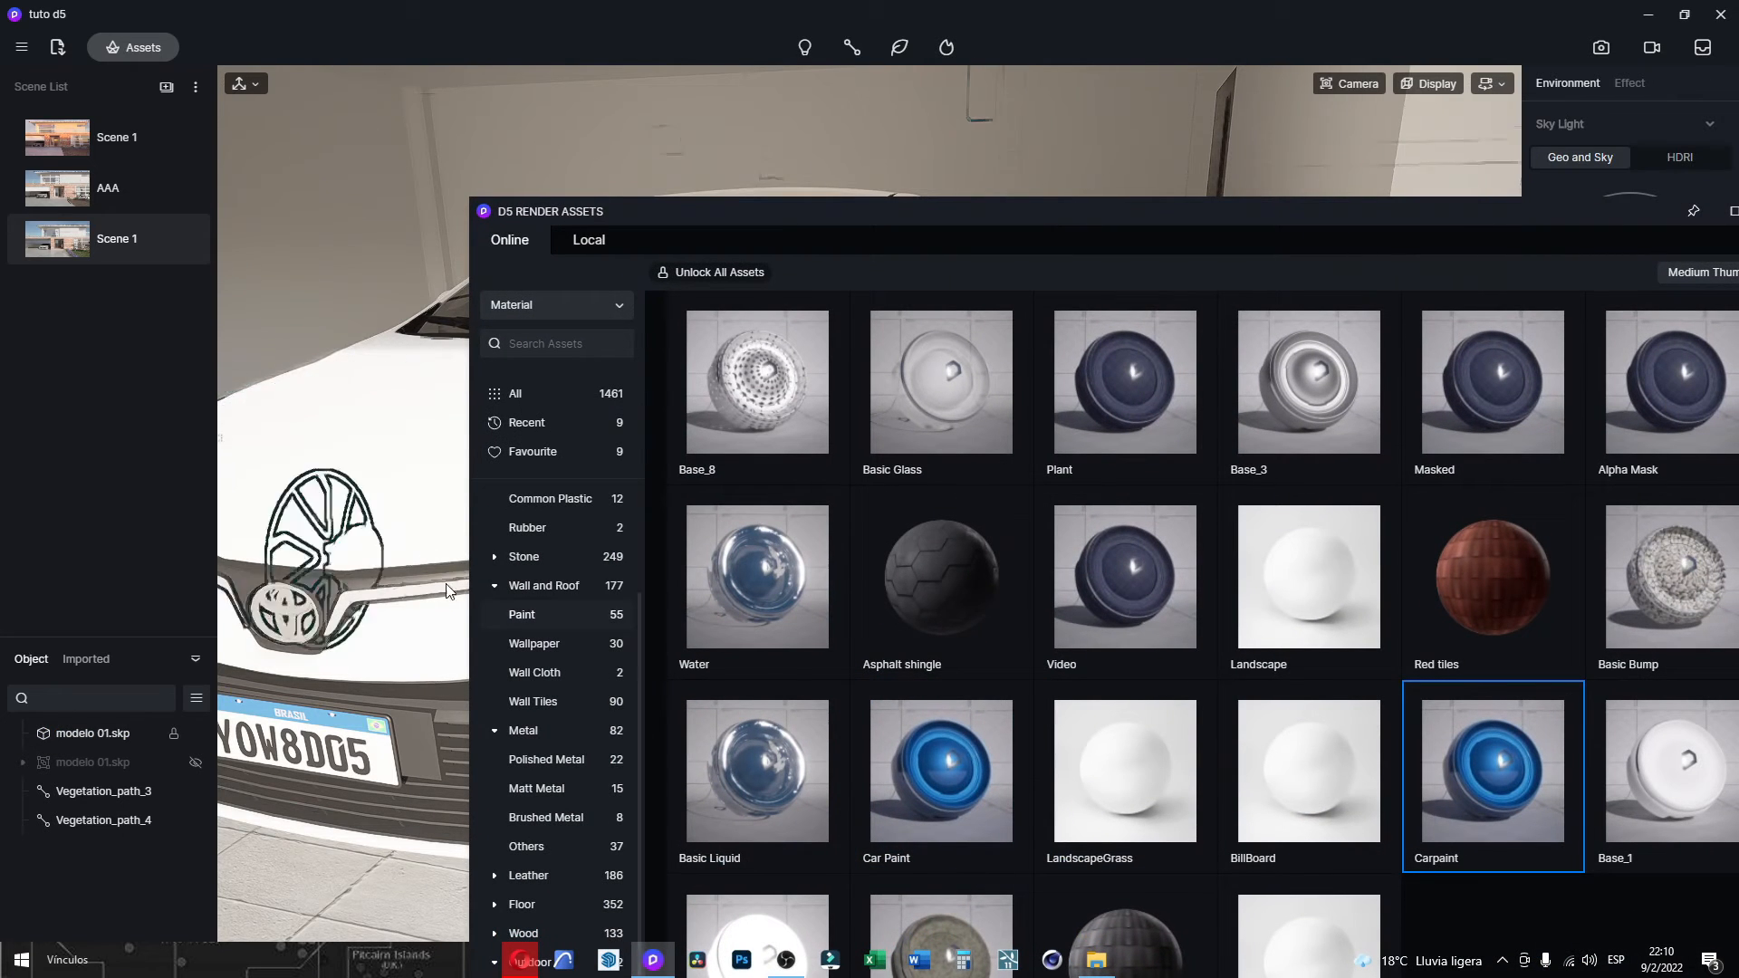
click(388, 464)
scroll(1128, 685, down, 1)
scroll(1175, 700, up, 1)
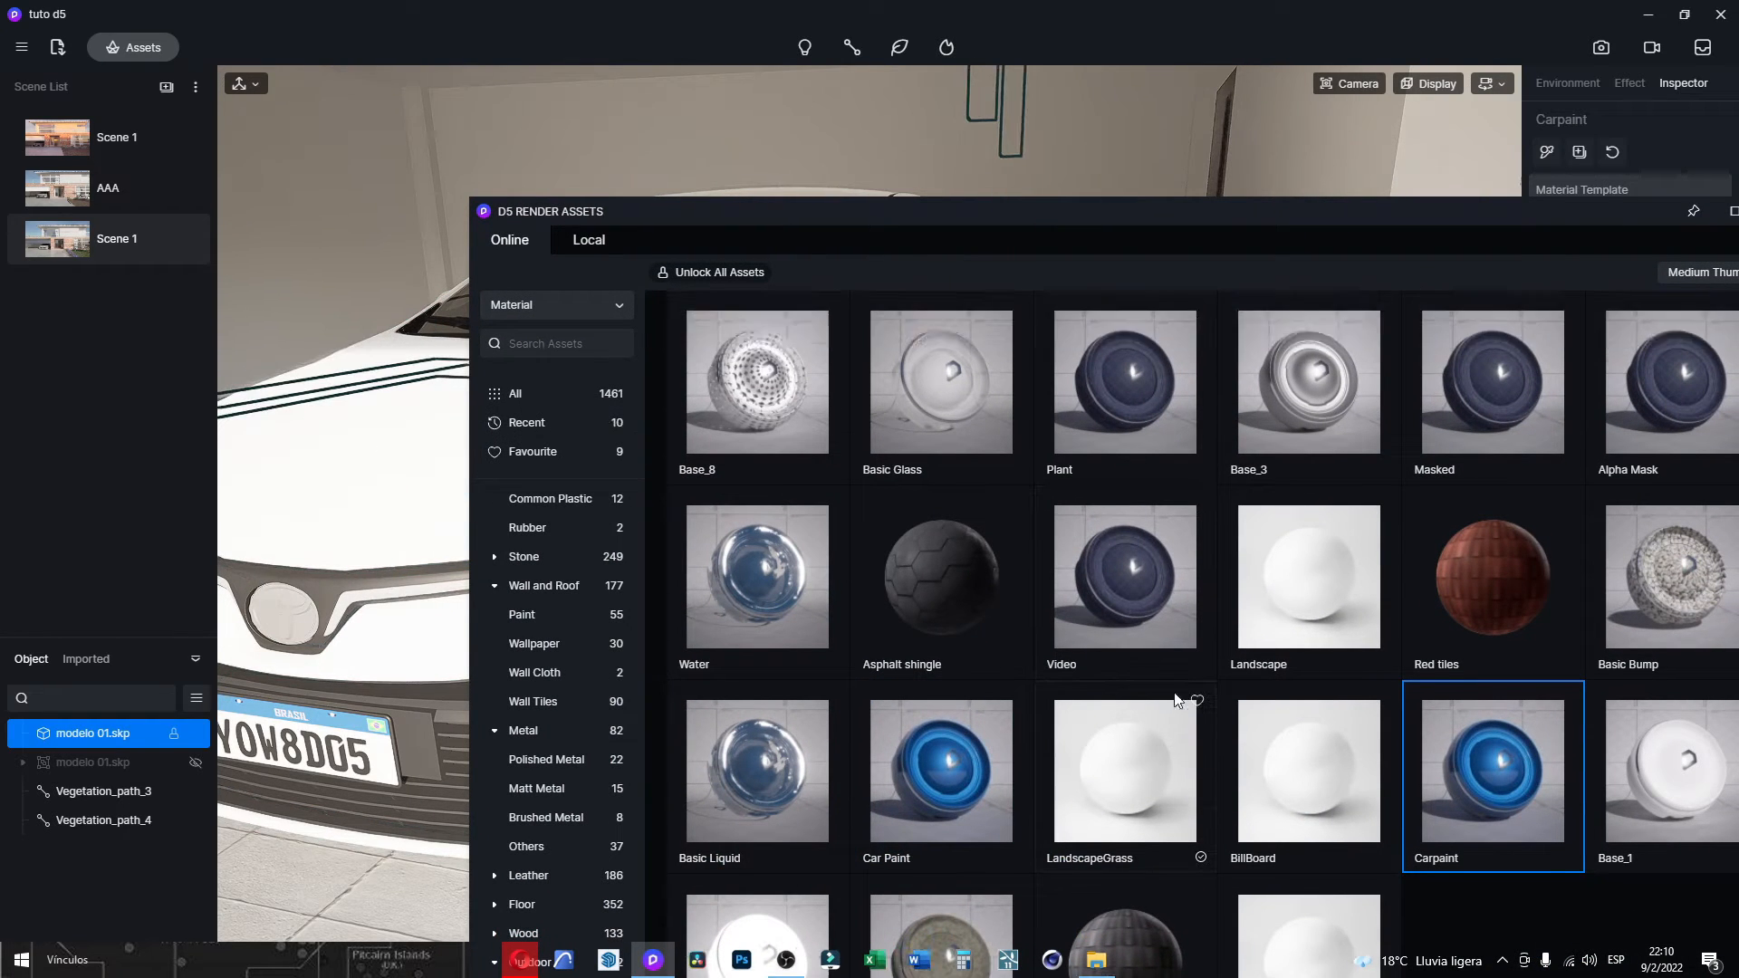
Search the material library for "car" and apply Blue Metal Car Paint to the car body, selecting it to view its settings.
scroll(1196, 693, down, 1)
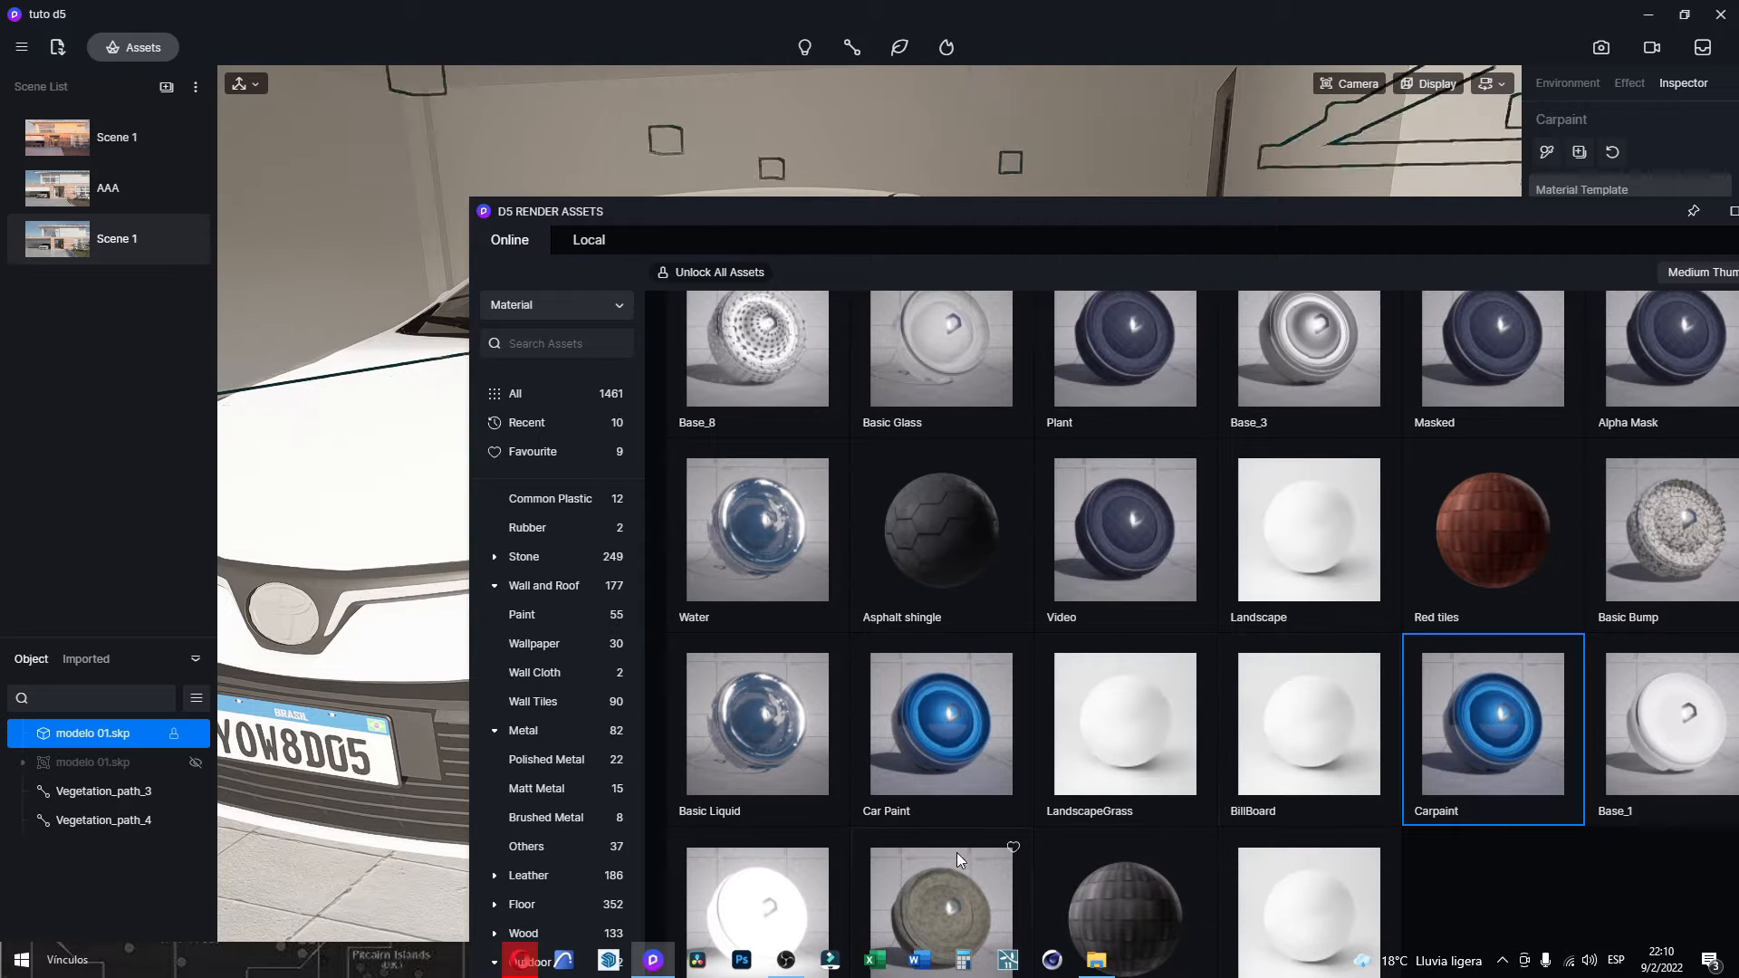
click(529, 343)
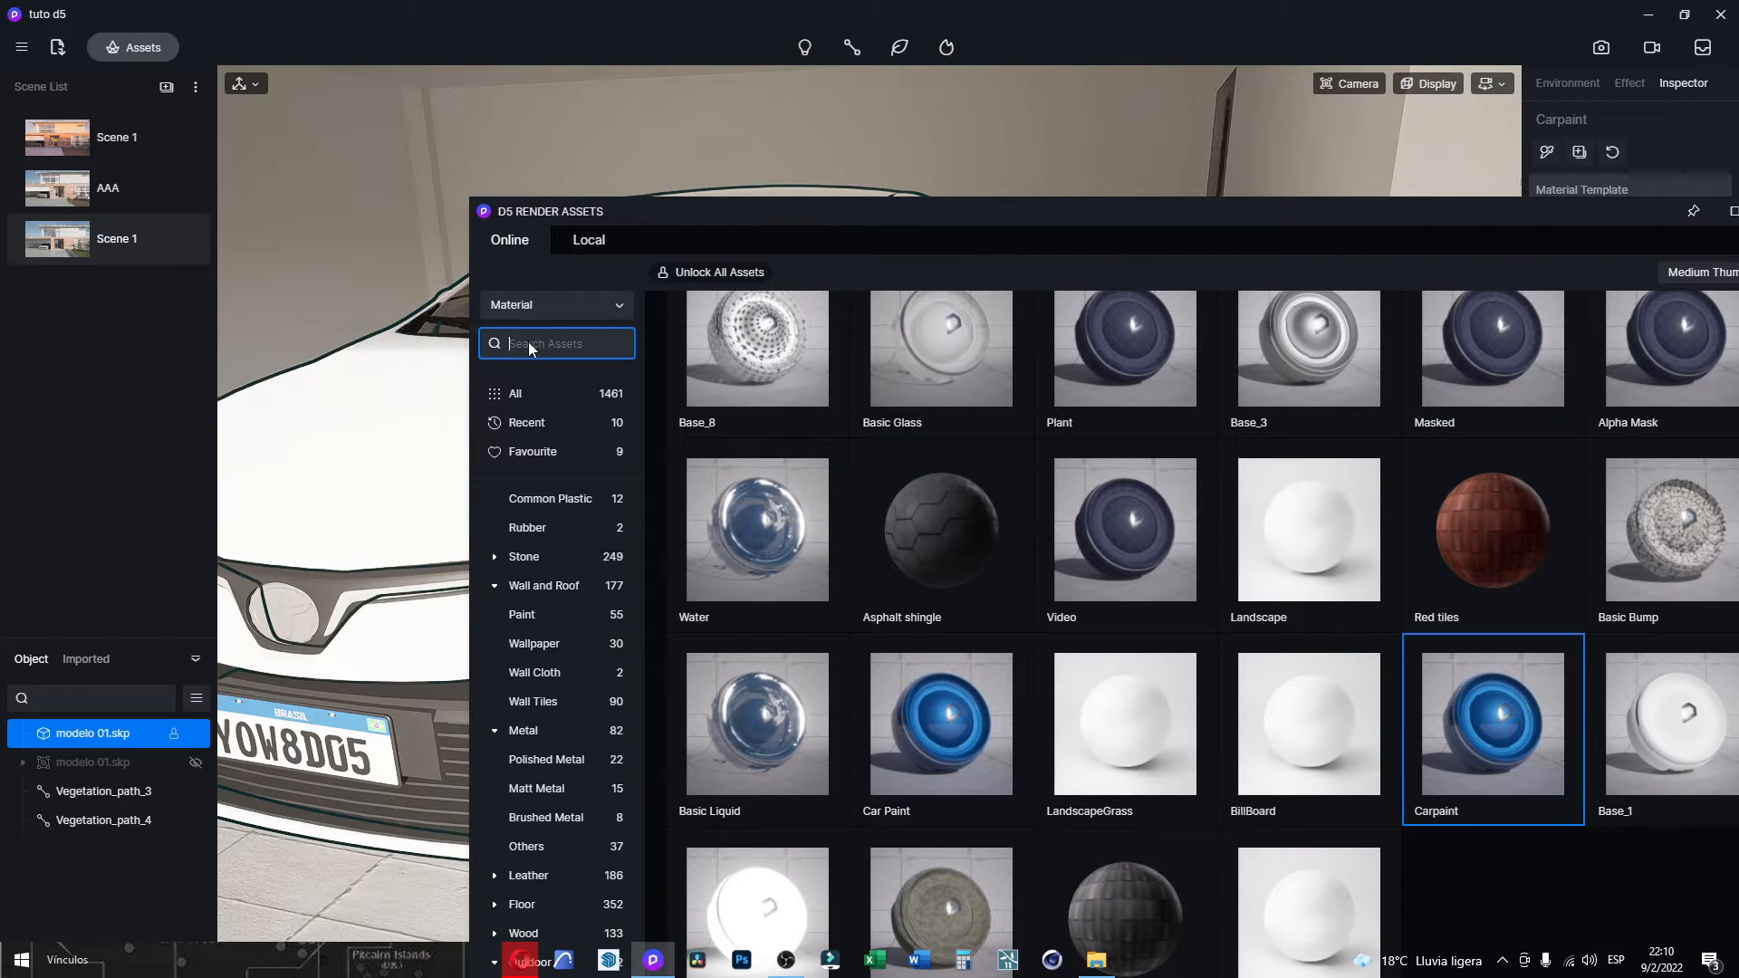
text(car)
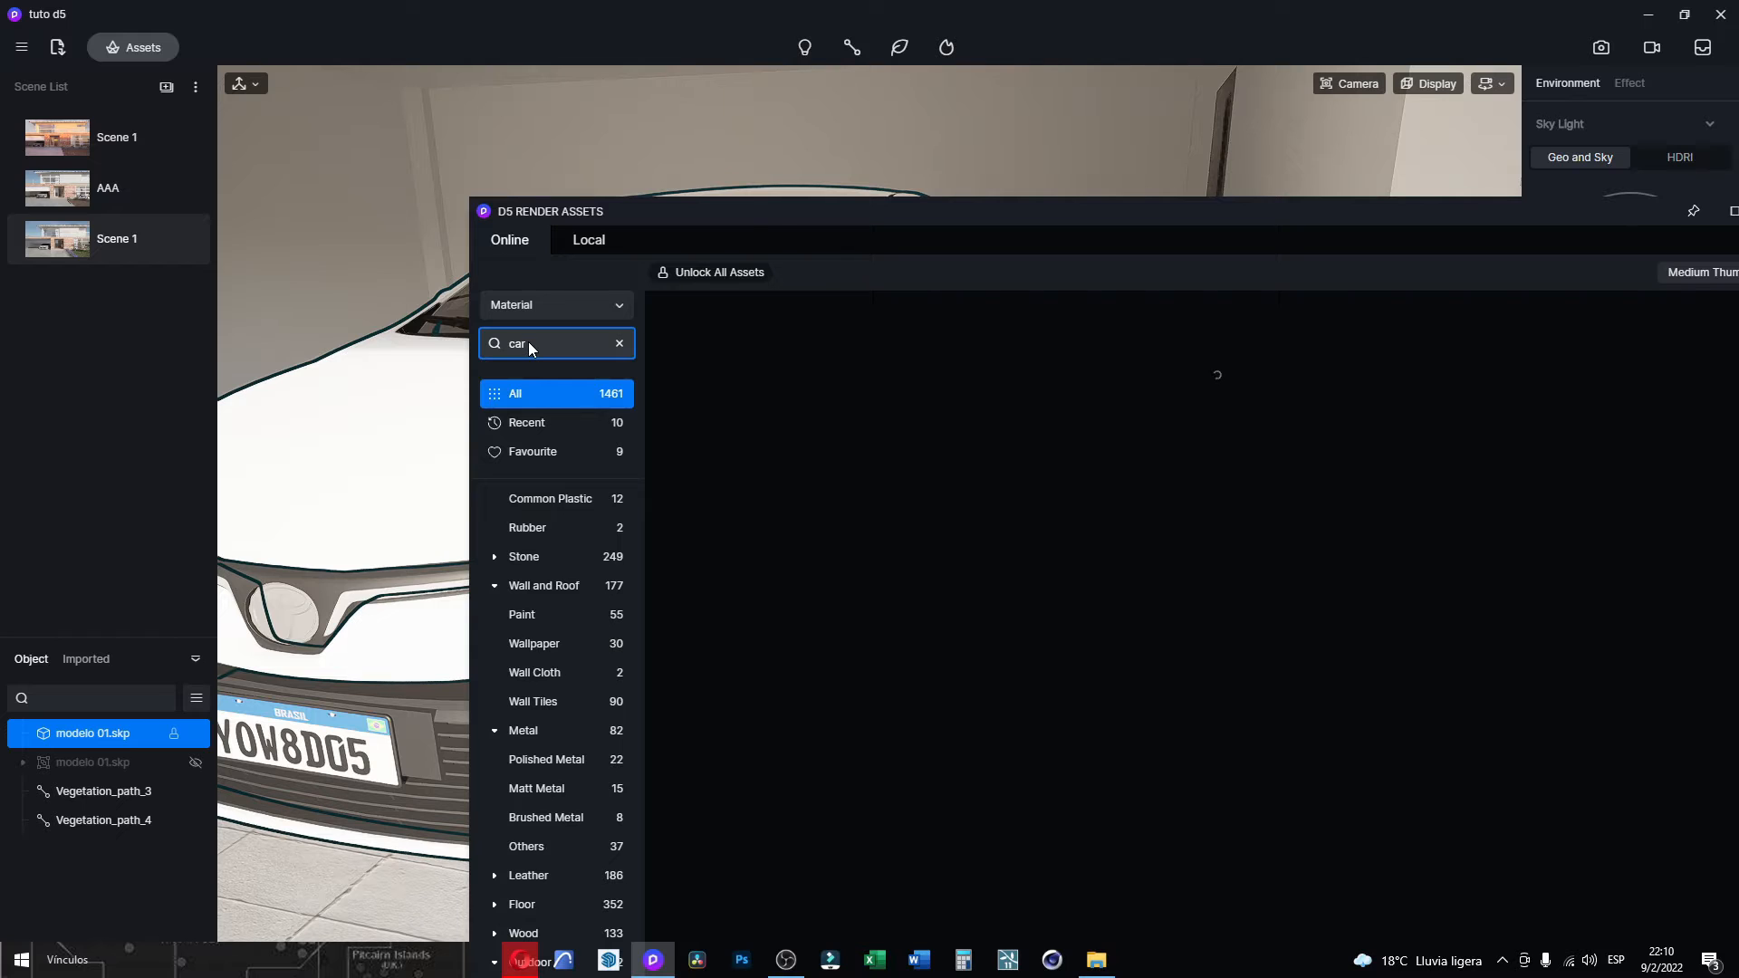
scroll(1105, 730, down, 3)
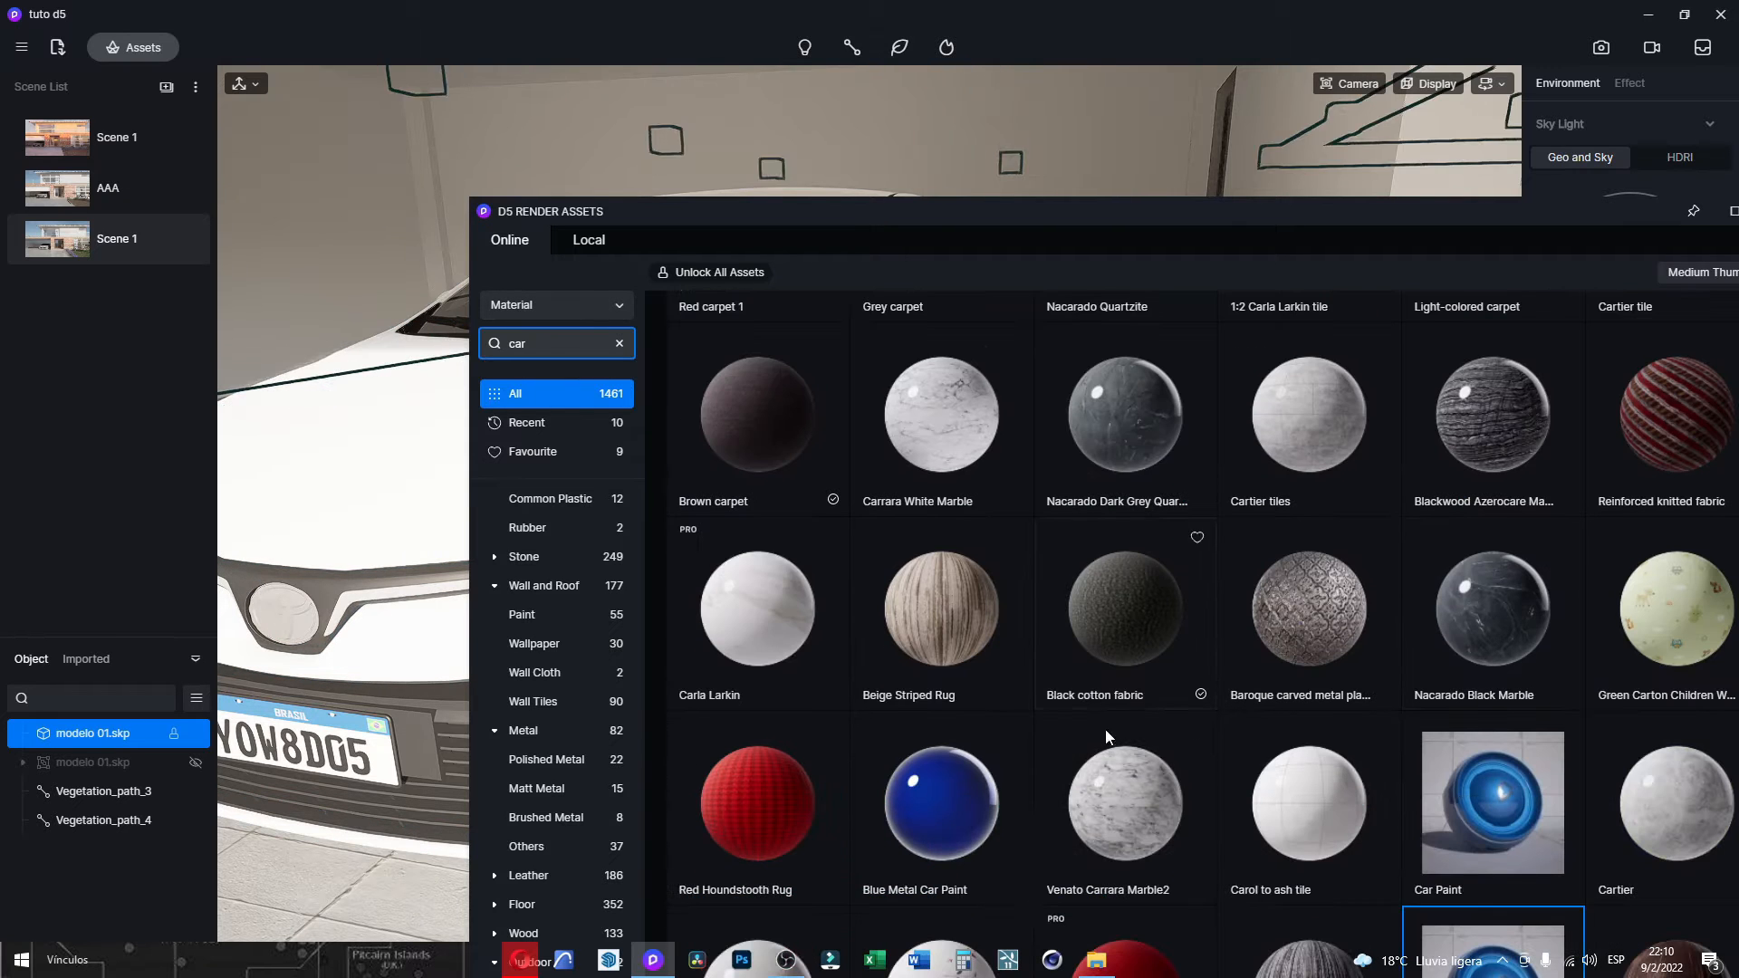
mouse_move(957, 815)
mouse_down()
mouse_move(348, 535)
mouse_move(367, 462)
mouse_move(1053, 623)
mouse_move(1050, 675)
mouse_move(1069, 666)
mouse_up()
key(Escape)
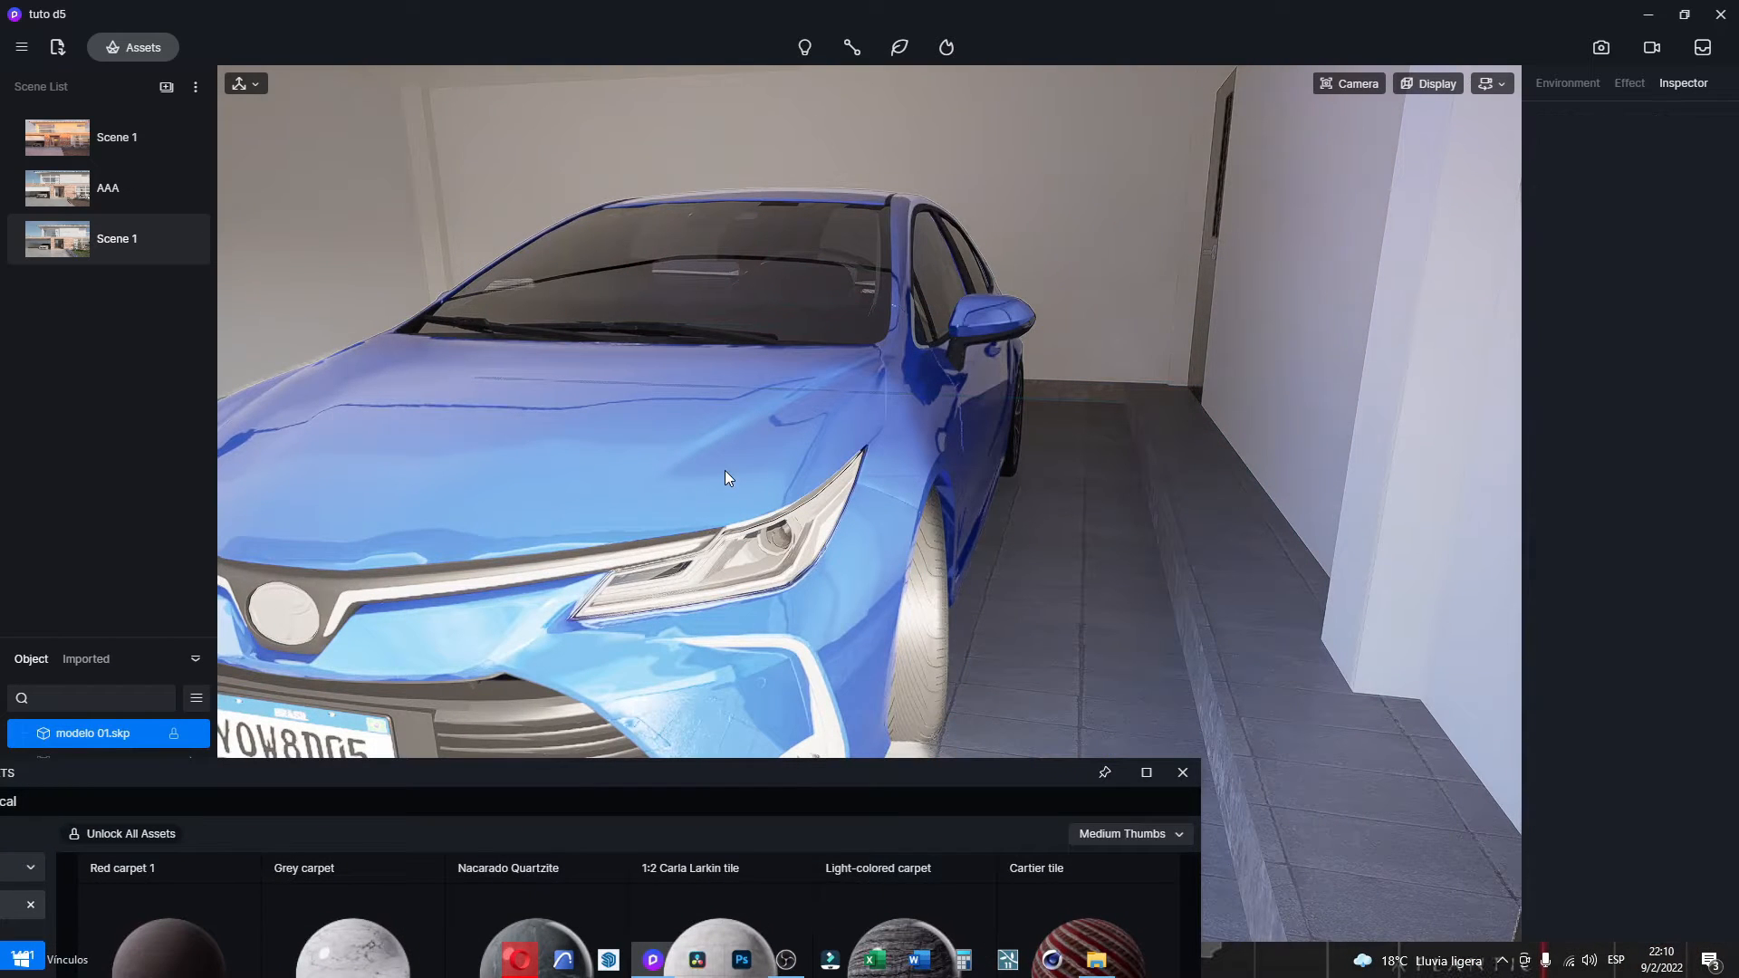
click(823, 418)
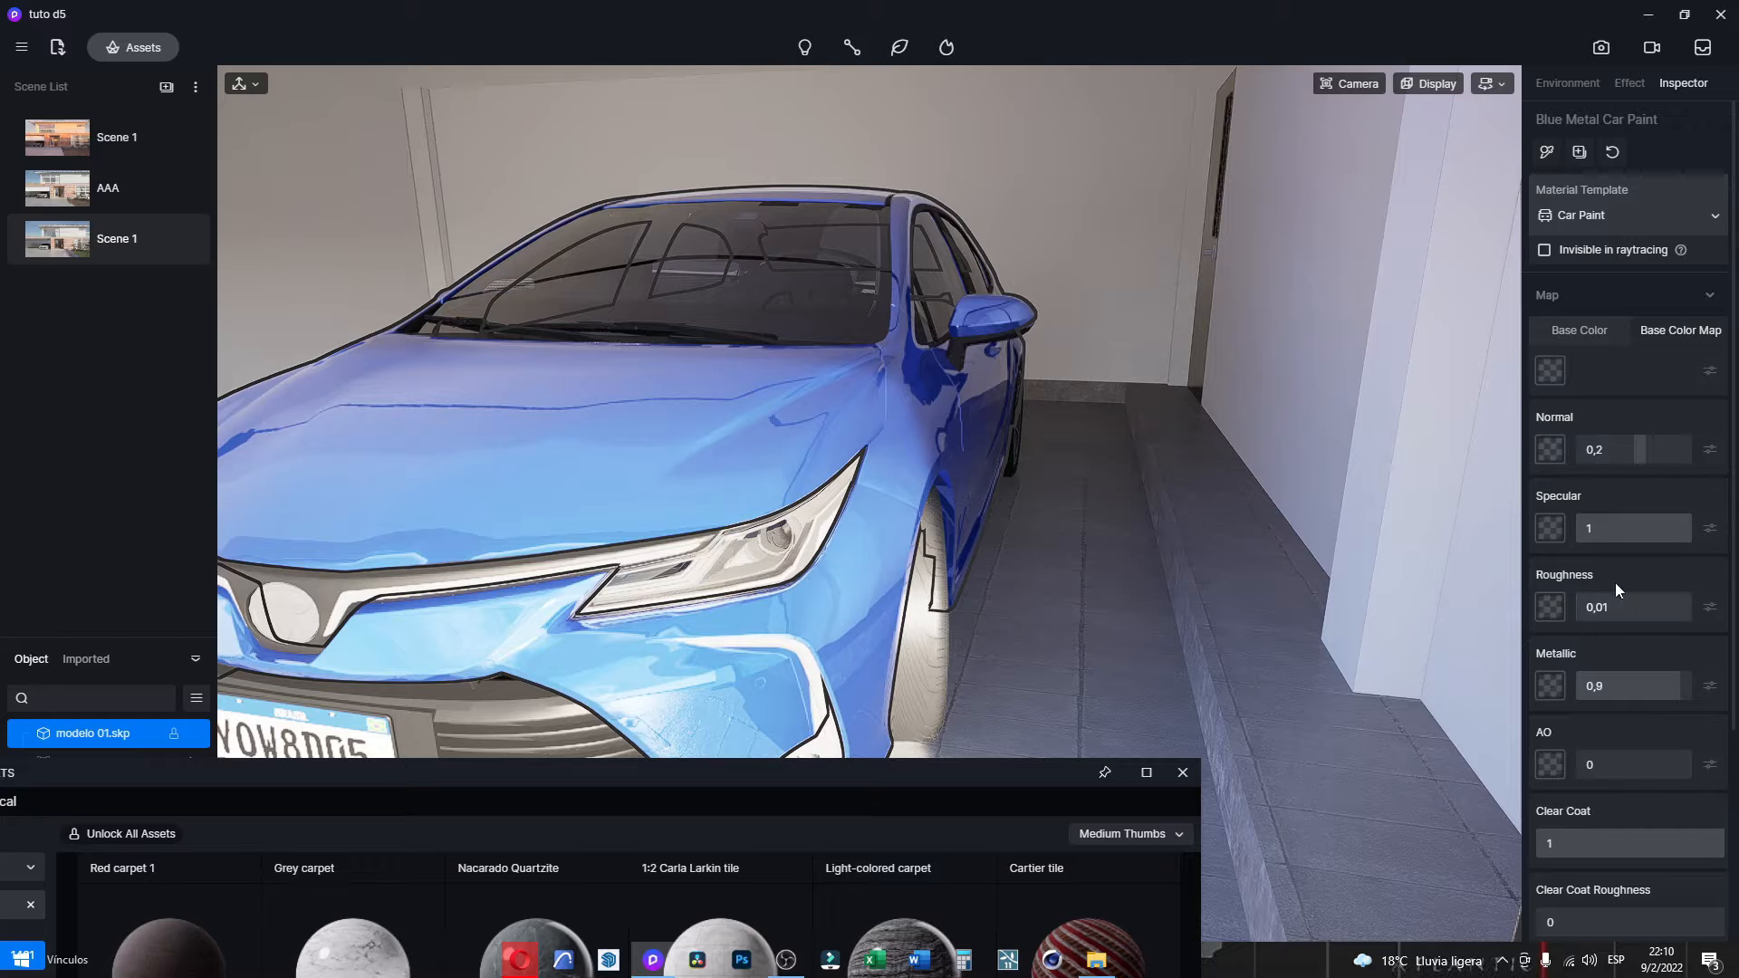
Try a Clear Coat Roughness of 0.72 on the blue car paint and return it to 0.
scroll(1615, 583, down, 2)
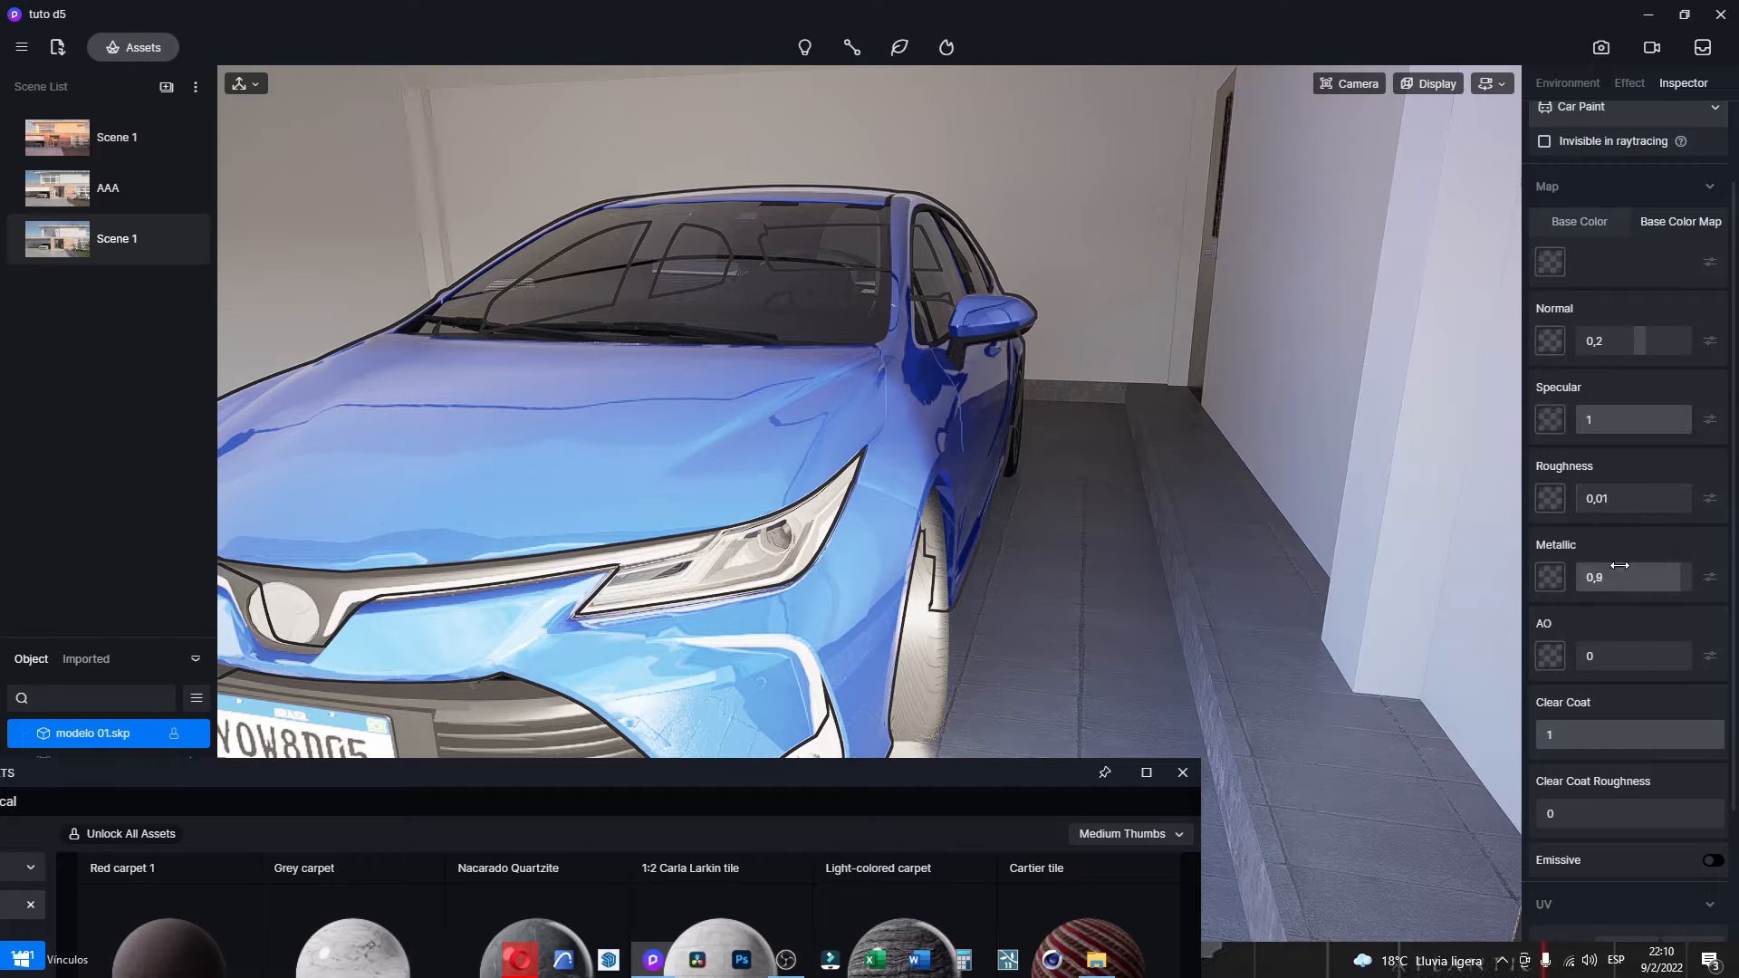
scroll(1643, 659, down, 3)
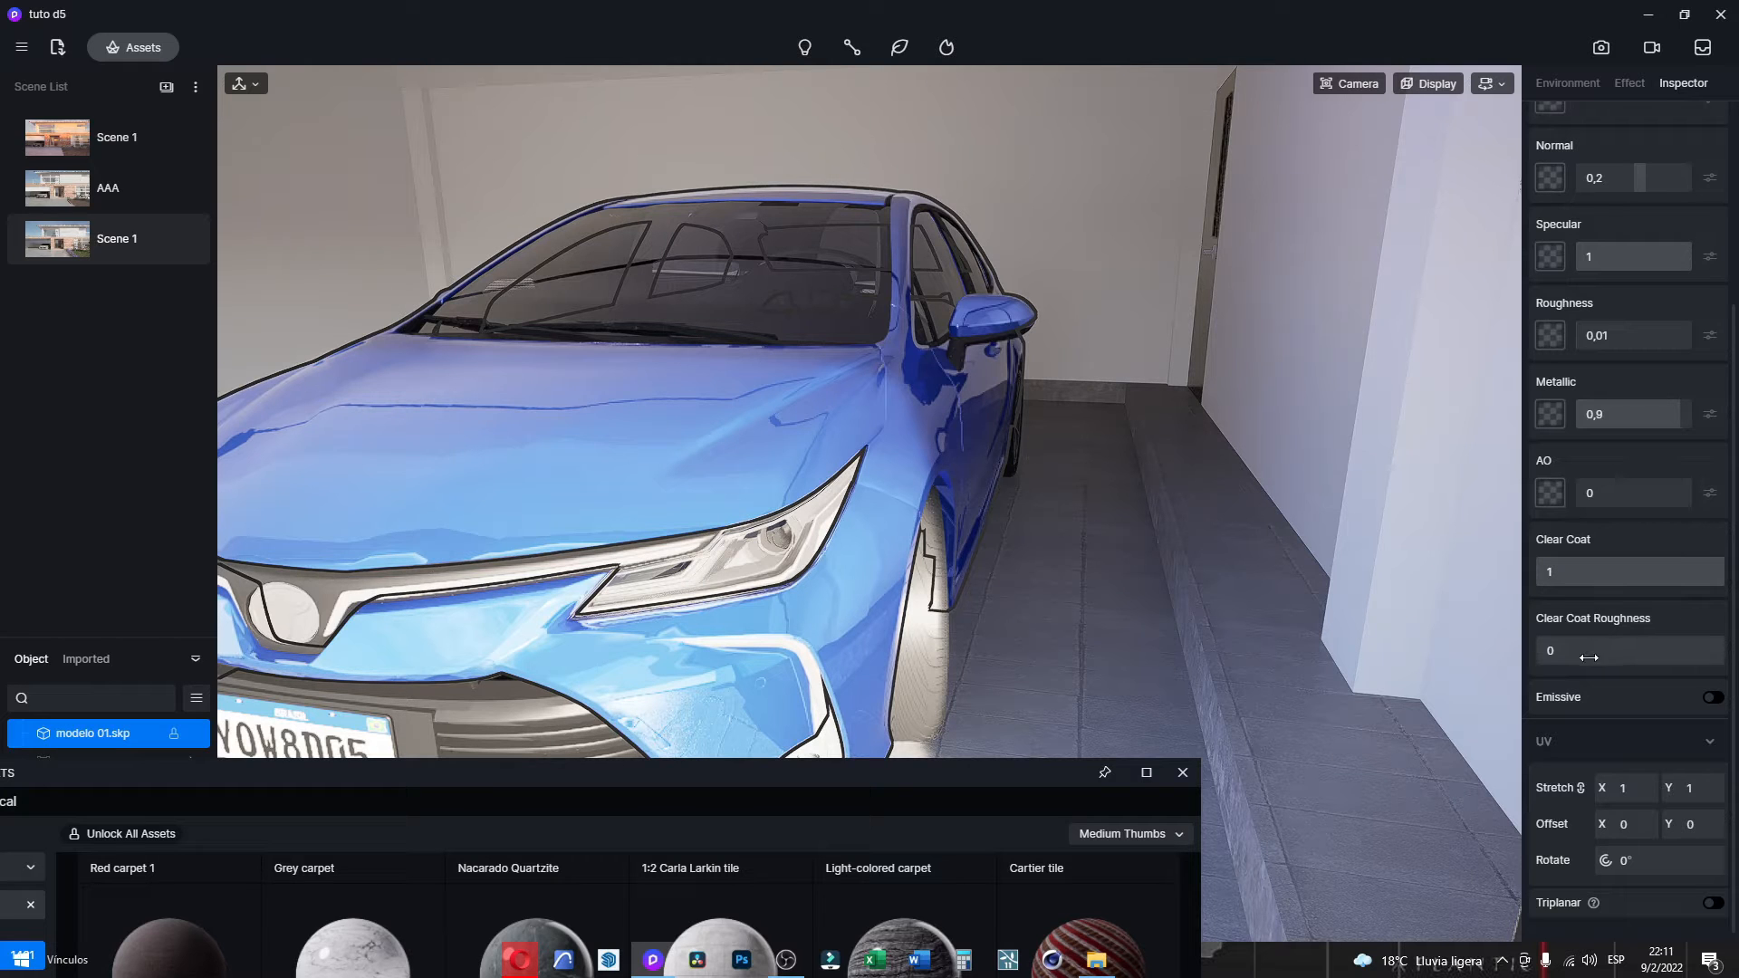
drag(1546, 652, 1669, 644)
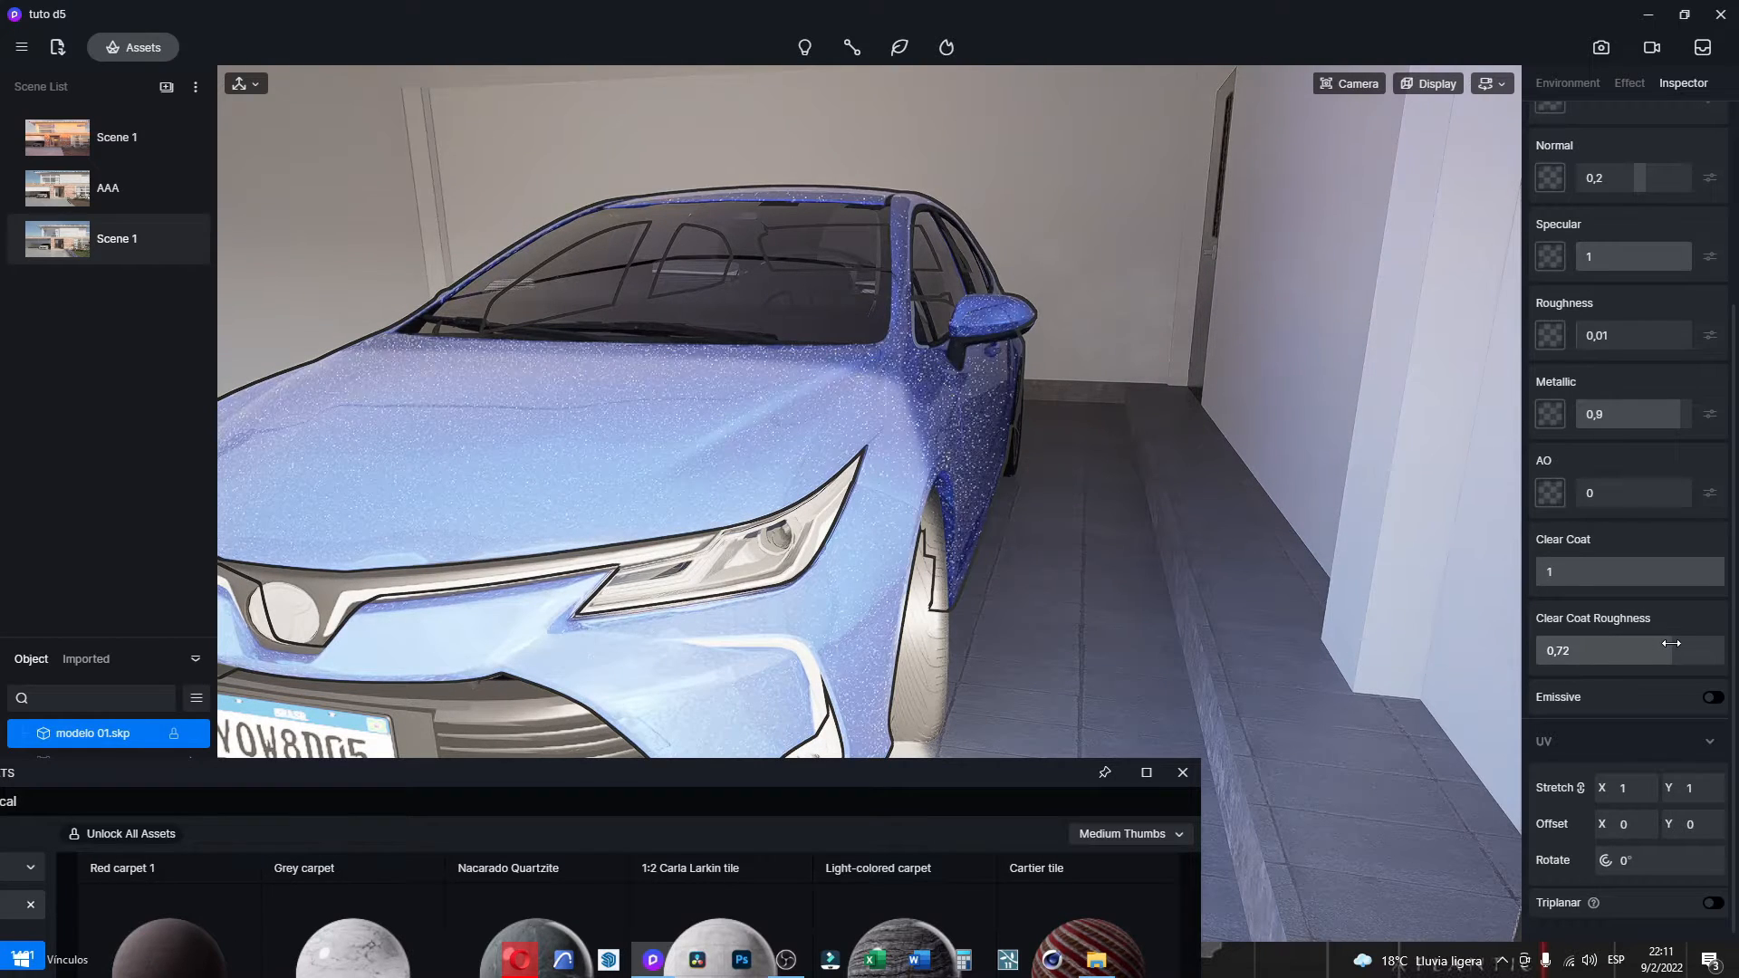
drag(1670, 643, 1540, 677)
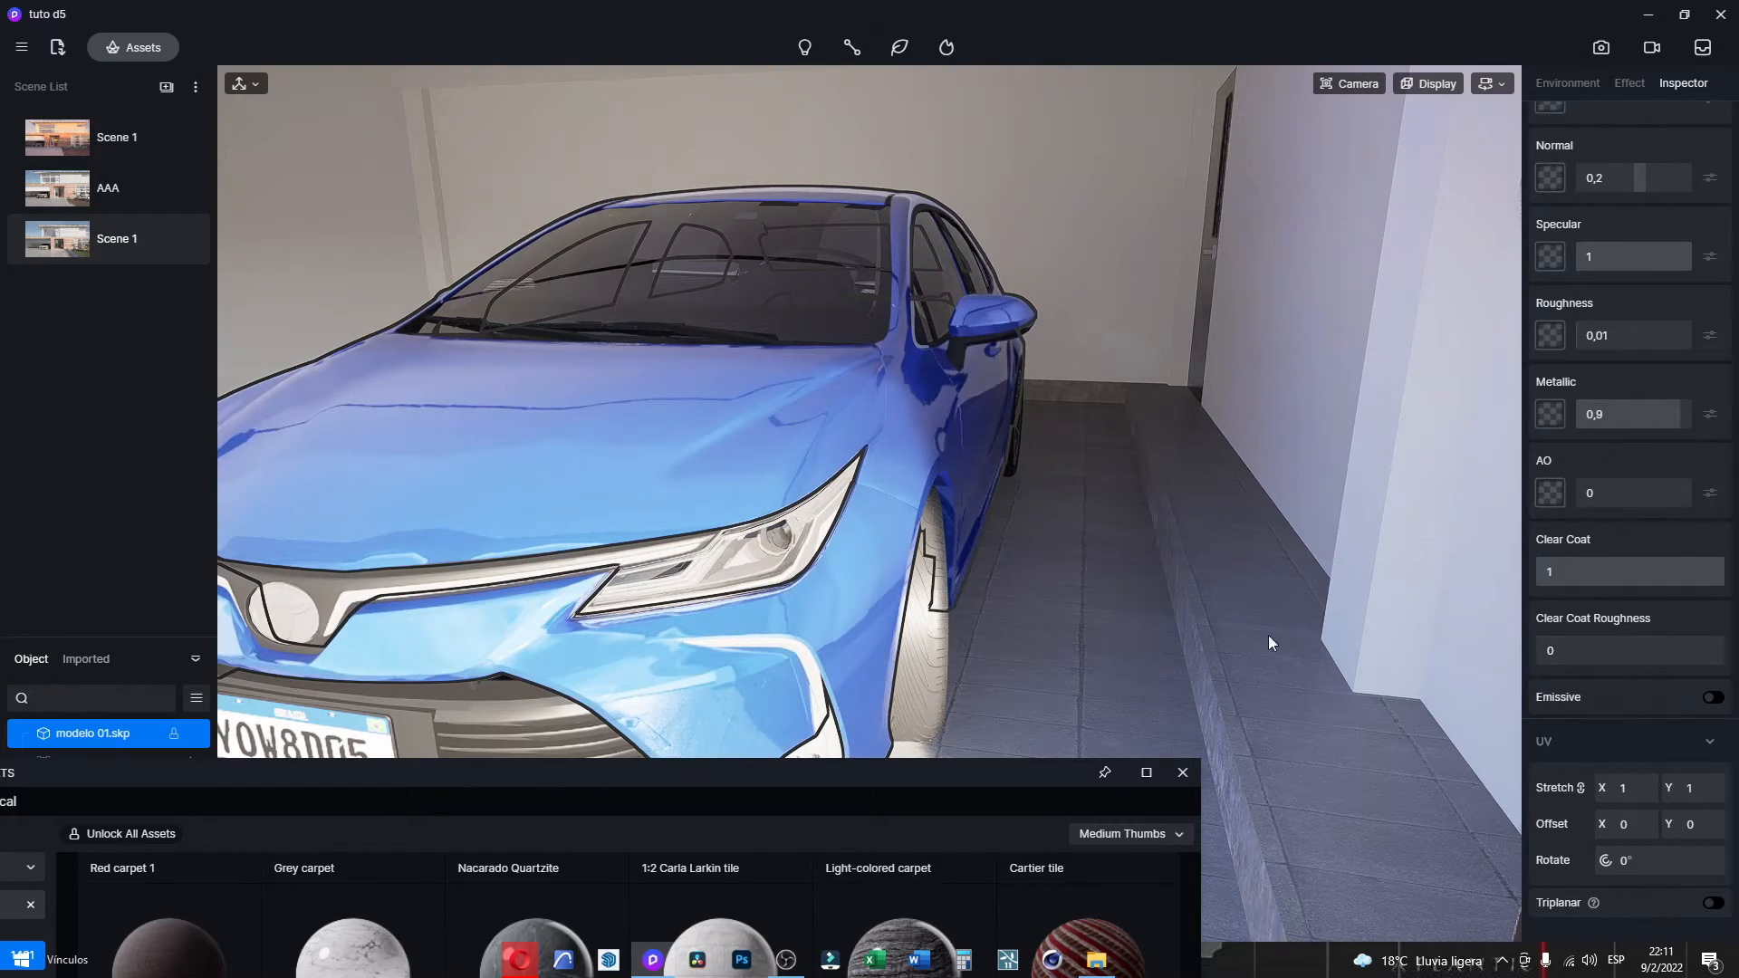
Examine the blue car paint from outside the garage and up close at the front bumper.
scroll(826, 508, down, 6)
right_drag(826, 508, 768, 502)
scroll(768, 503, down, 8)
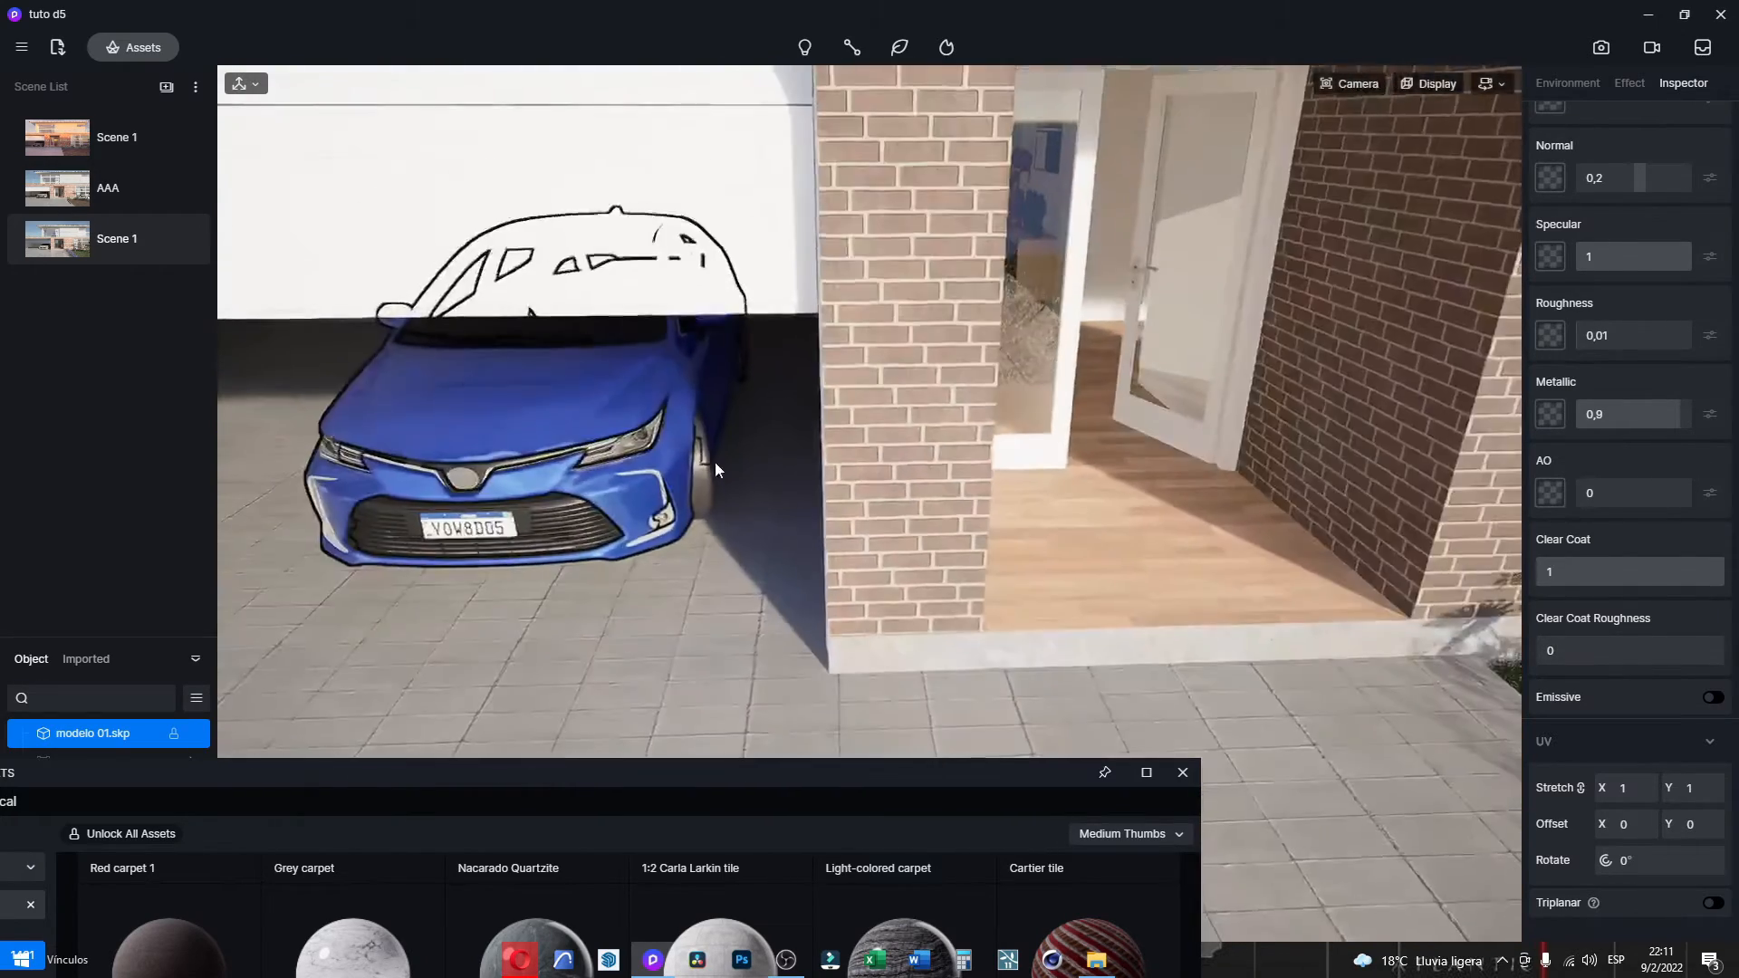
scroll(516, 524, up, 4)
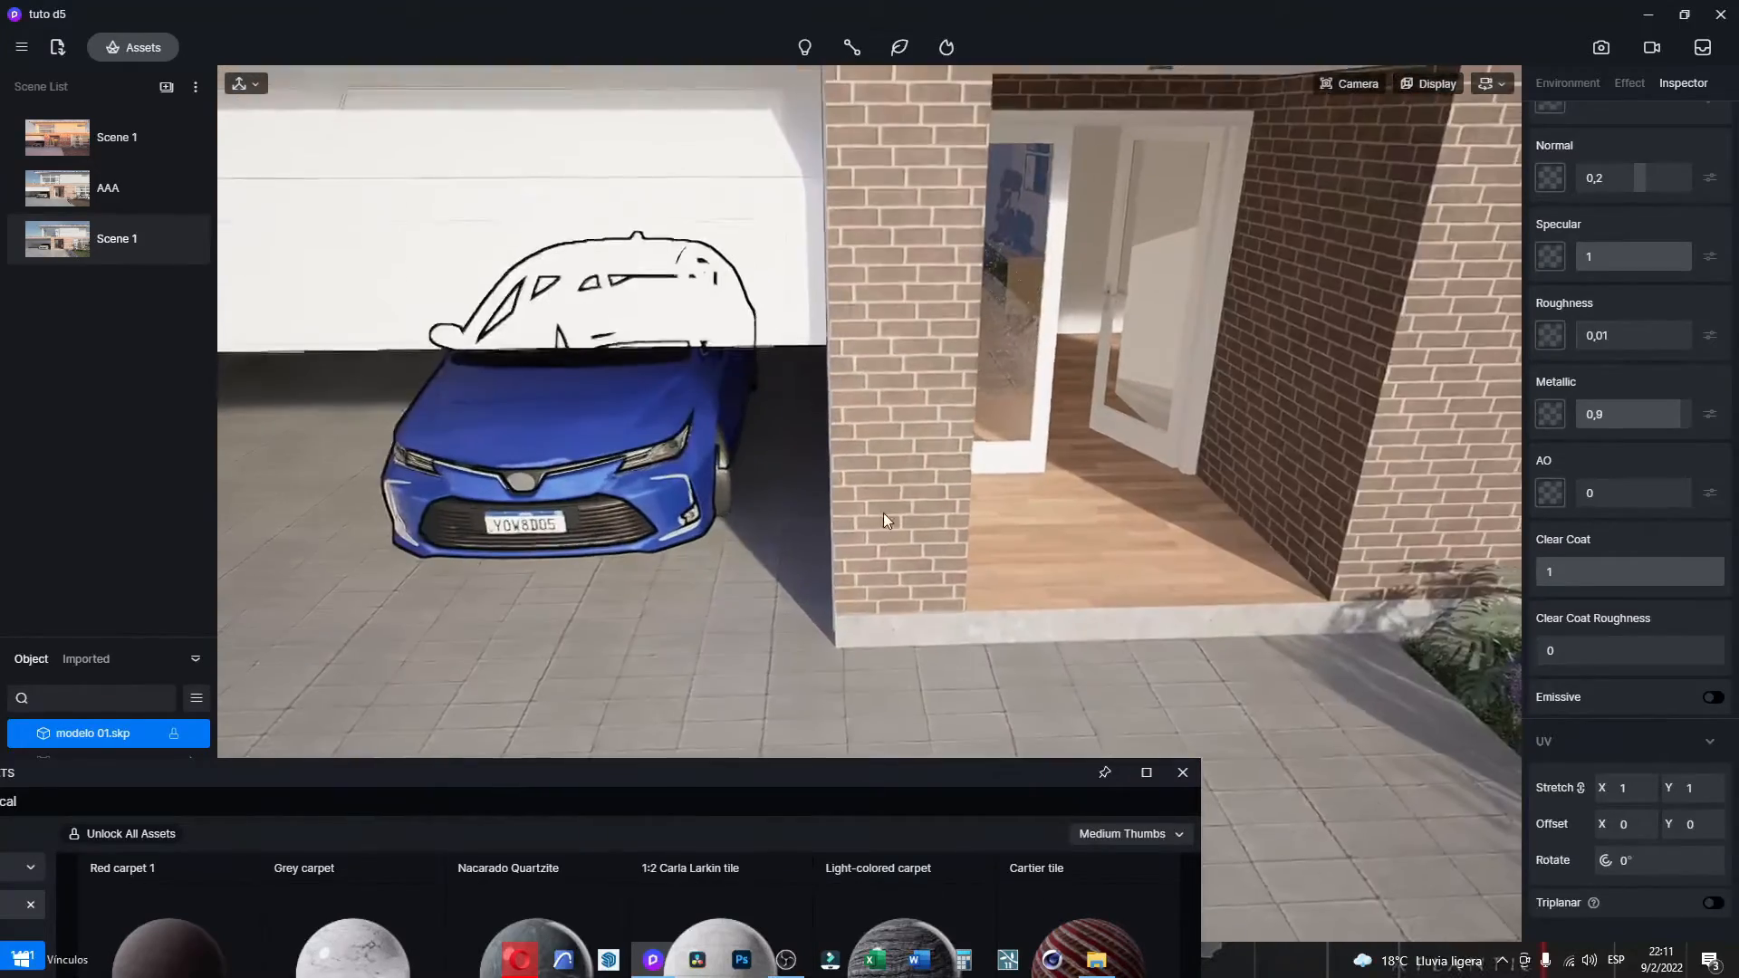
right_drag(683, 578, 707, 314)
scroll(706, 313, up, 4)
scroll(707, 313, up, 10)
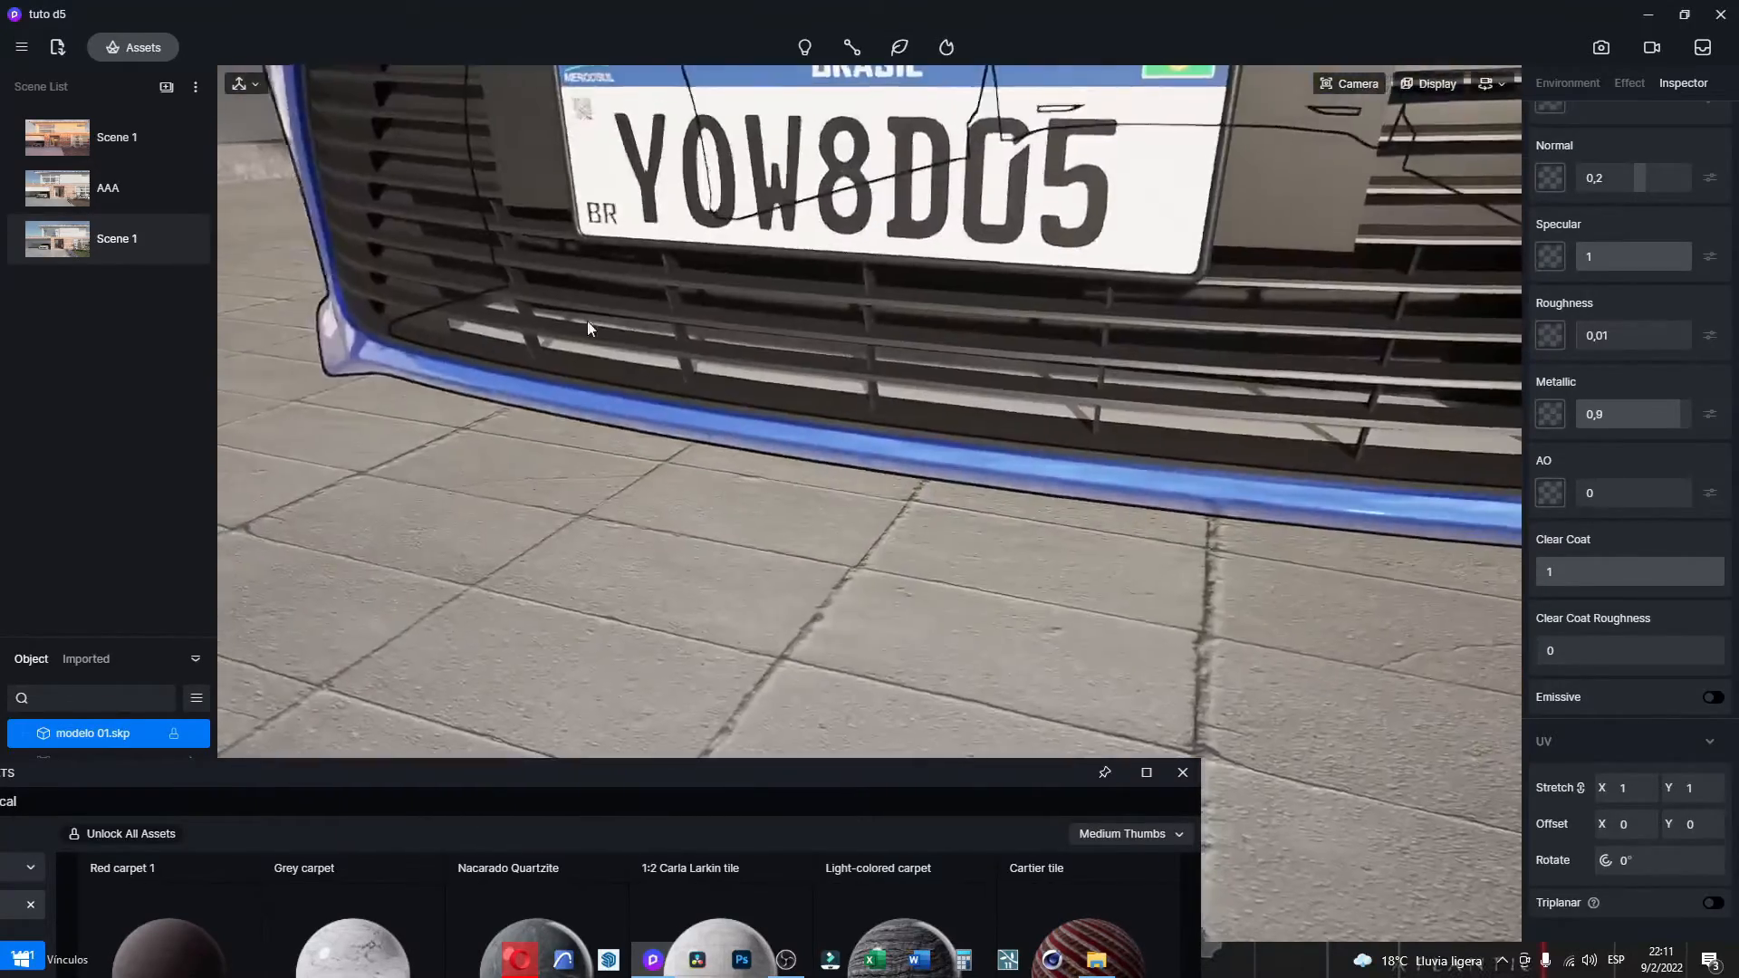
Select the Carro Cromado chrome trim material on the car's front and set its Metallic value to 1.
right_drag(586, 320, 481, 255)
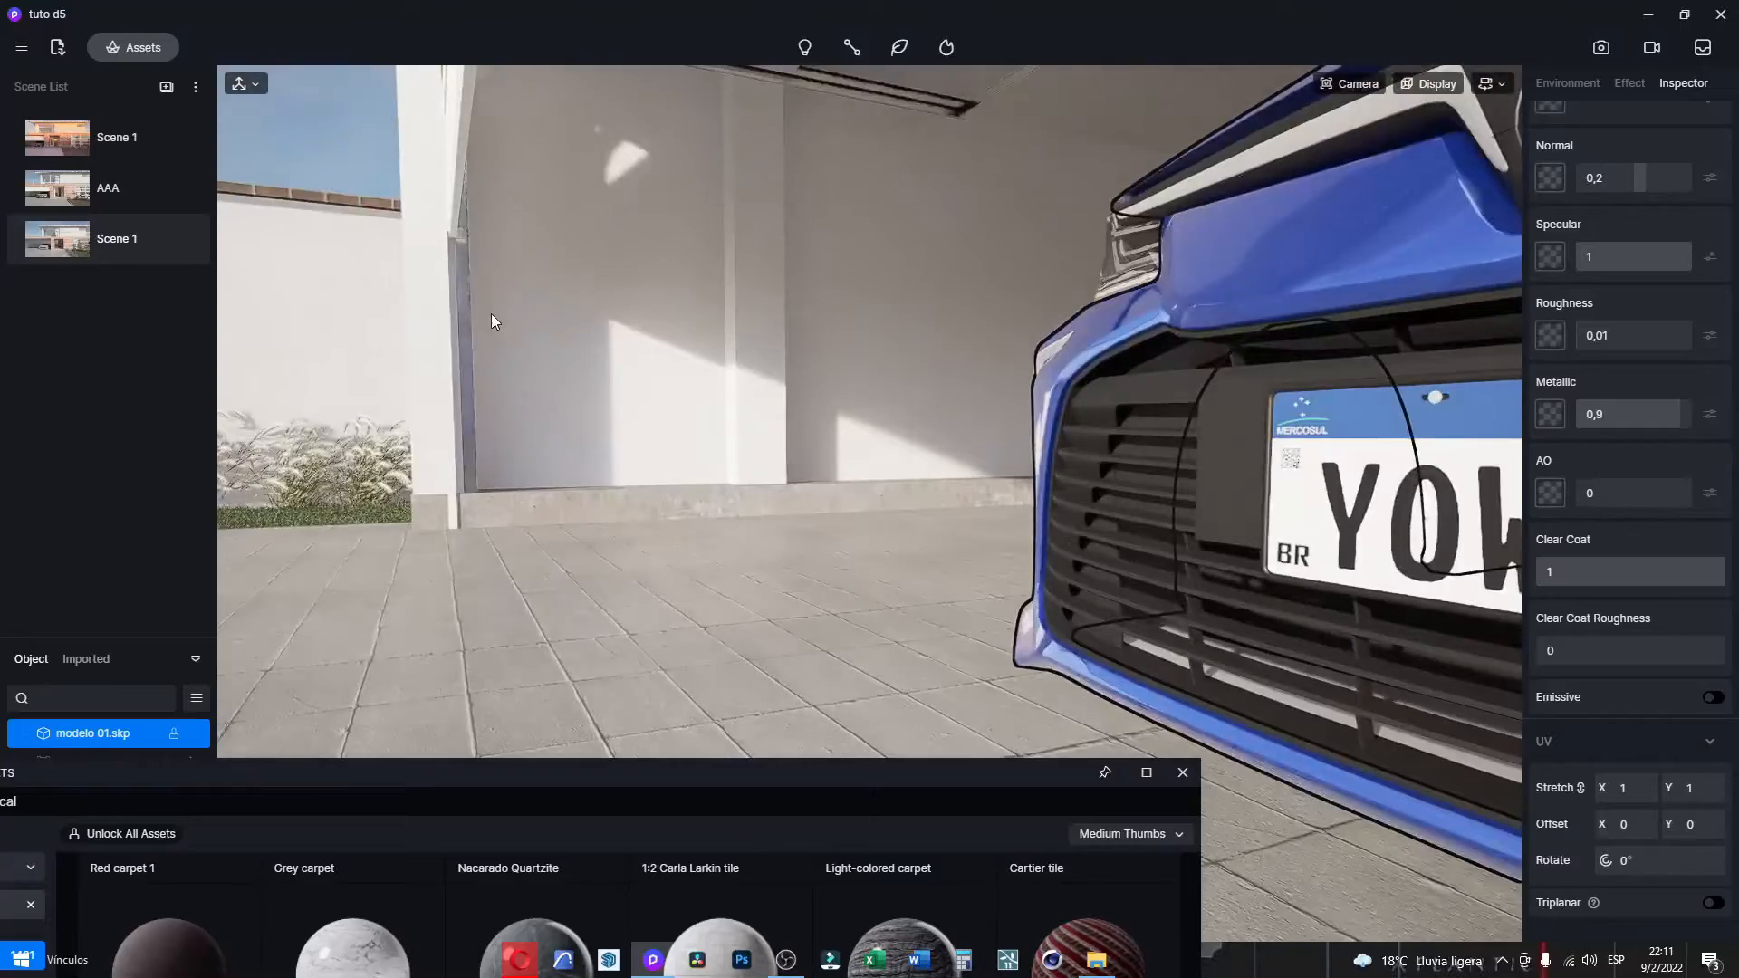
key(e)
key(d)
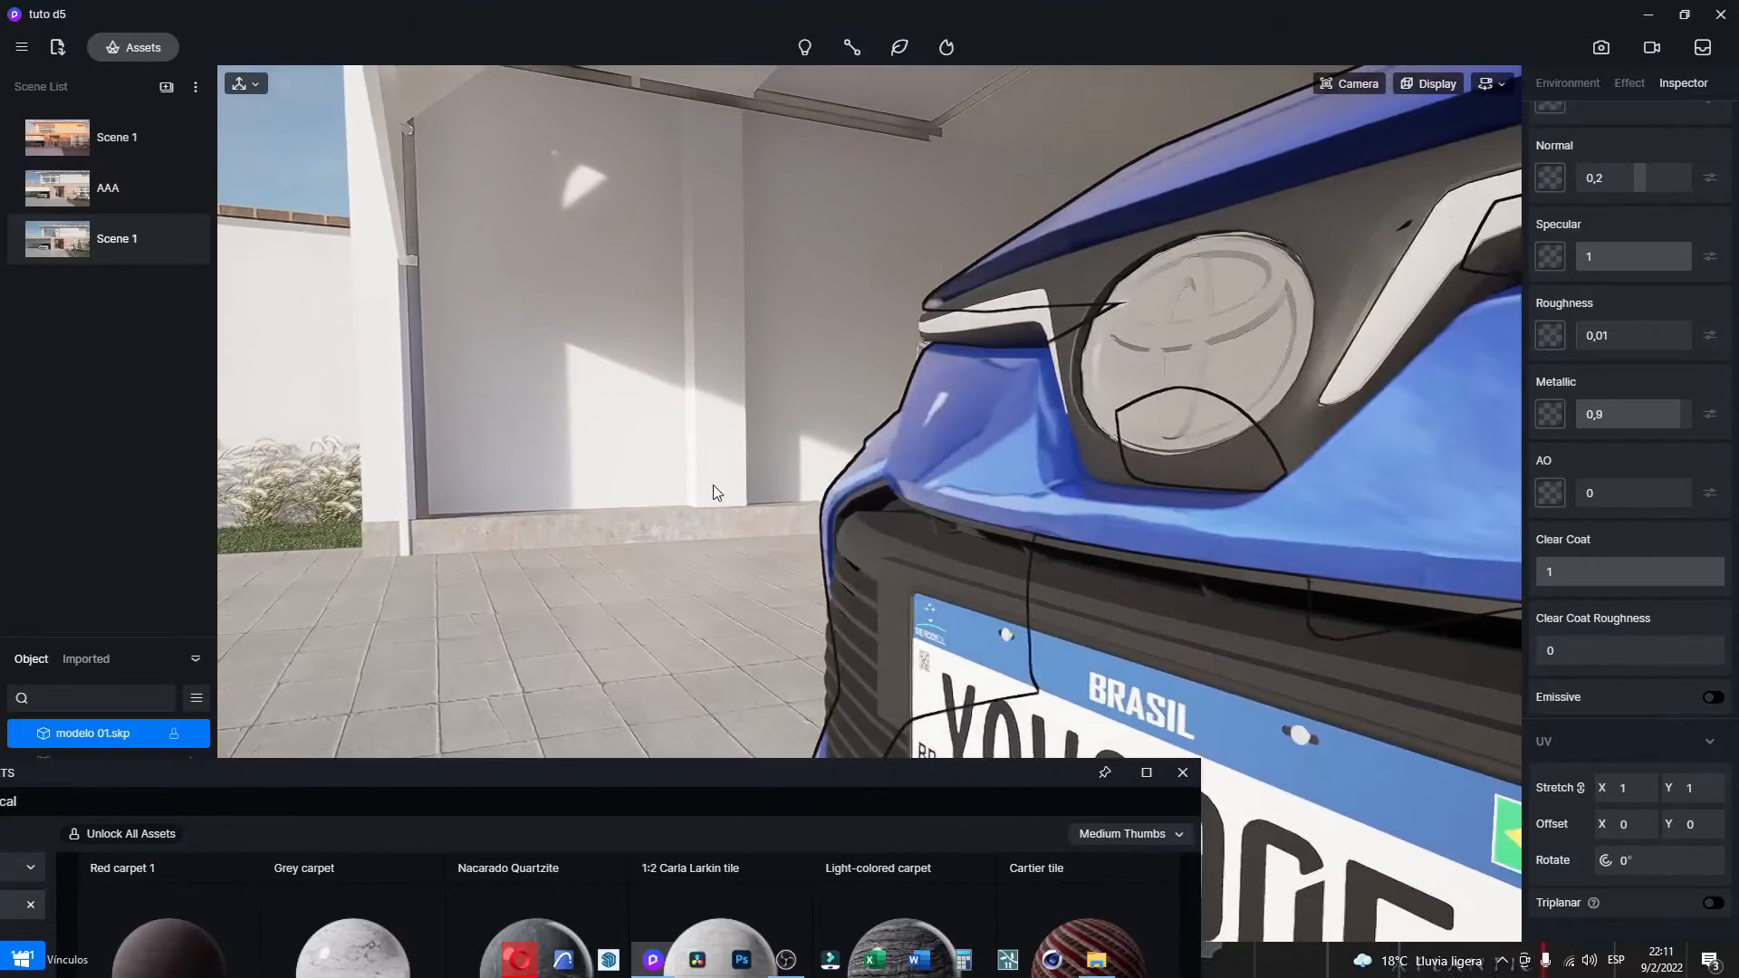
right_drag(636, 459, 985, 477)
key(e)
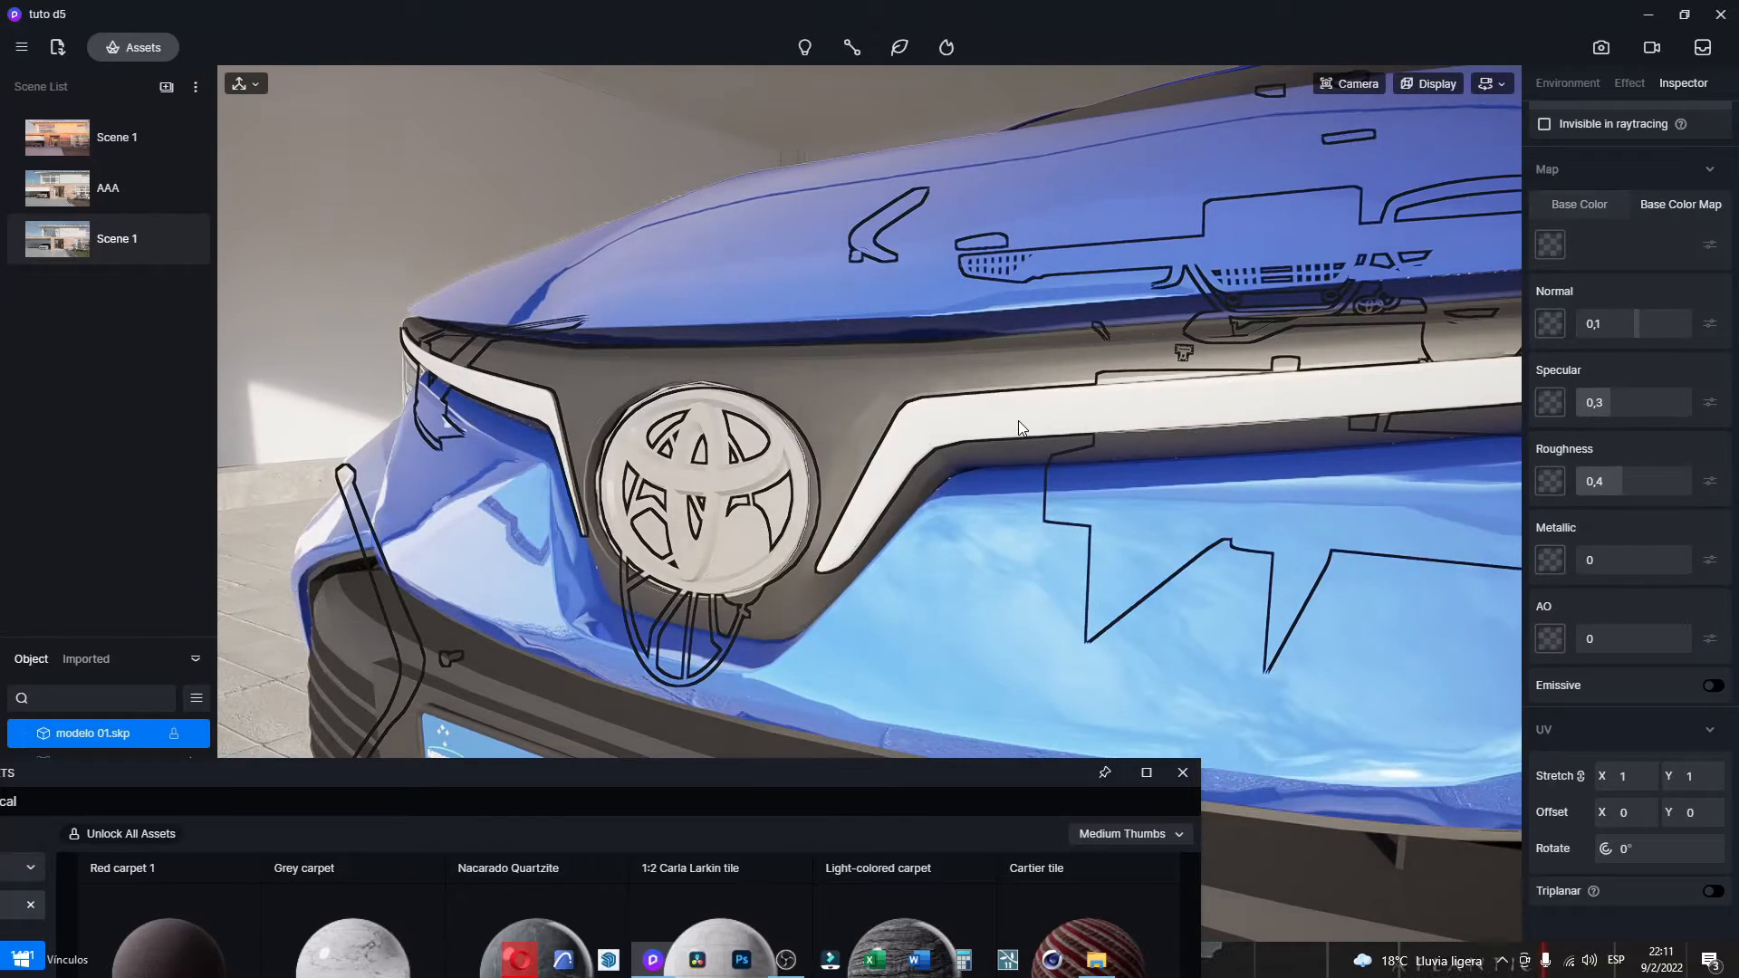
scroll(1684, 264, up, 2)
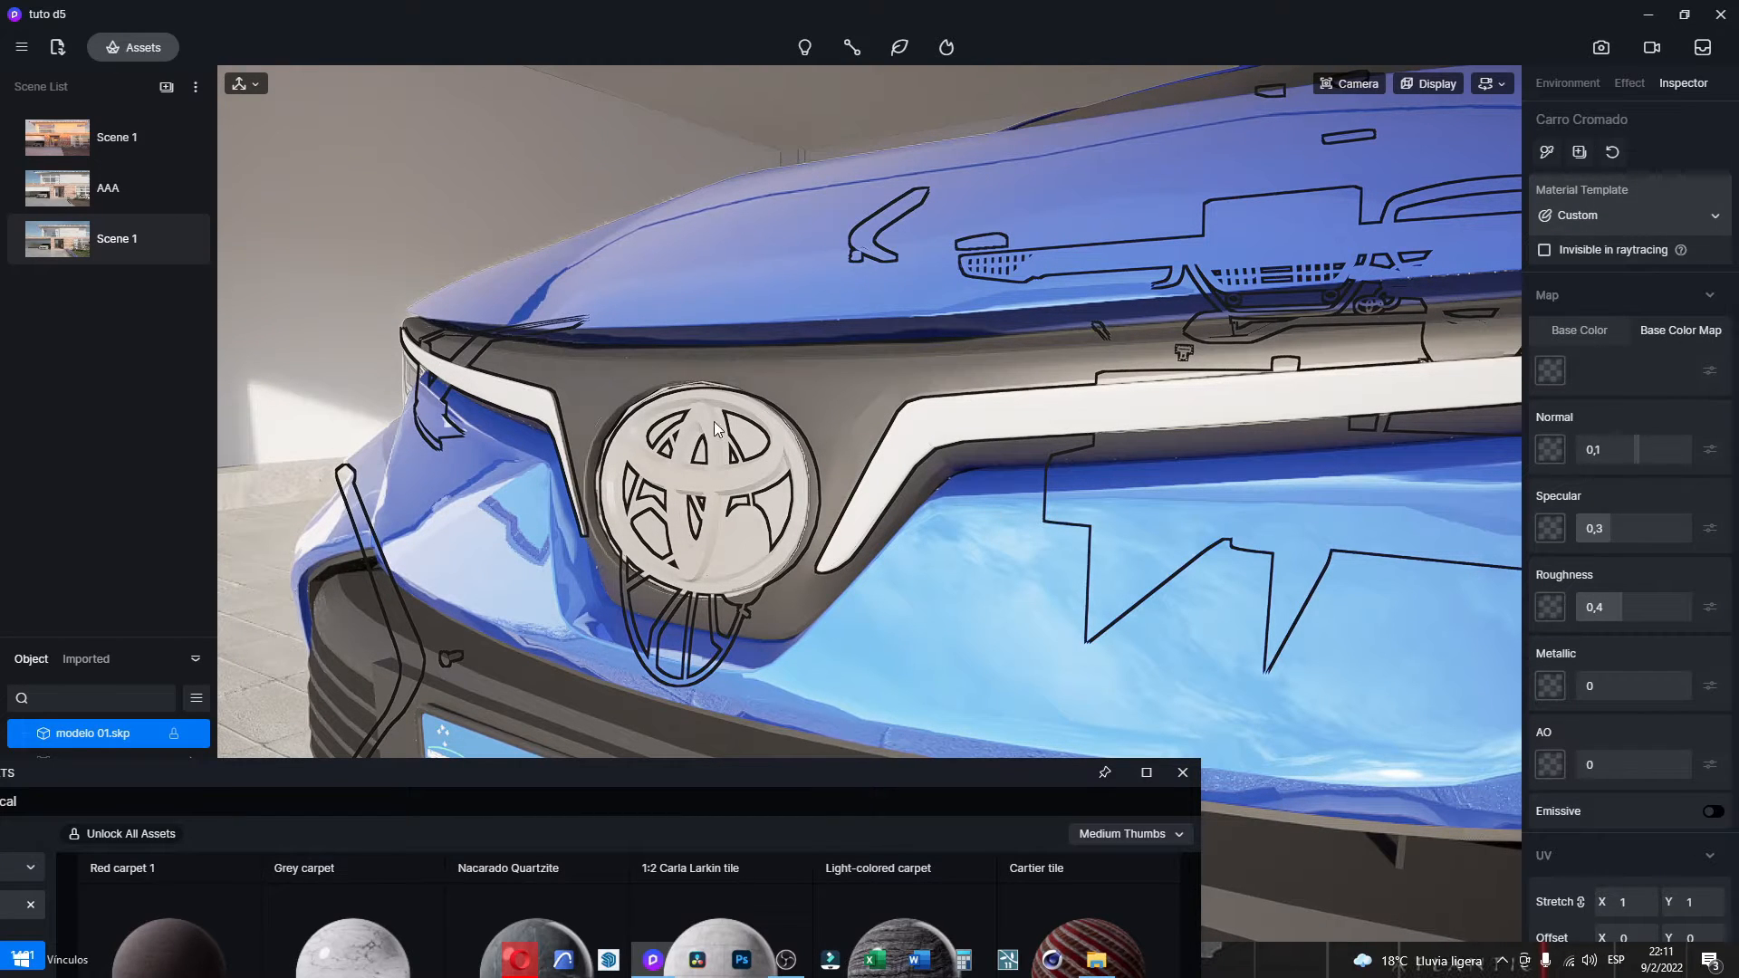
right_drag(714, 421, 959, 480)
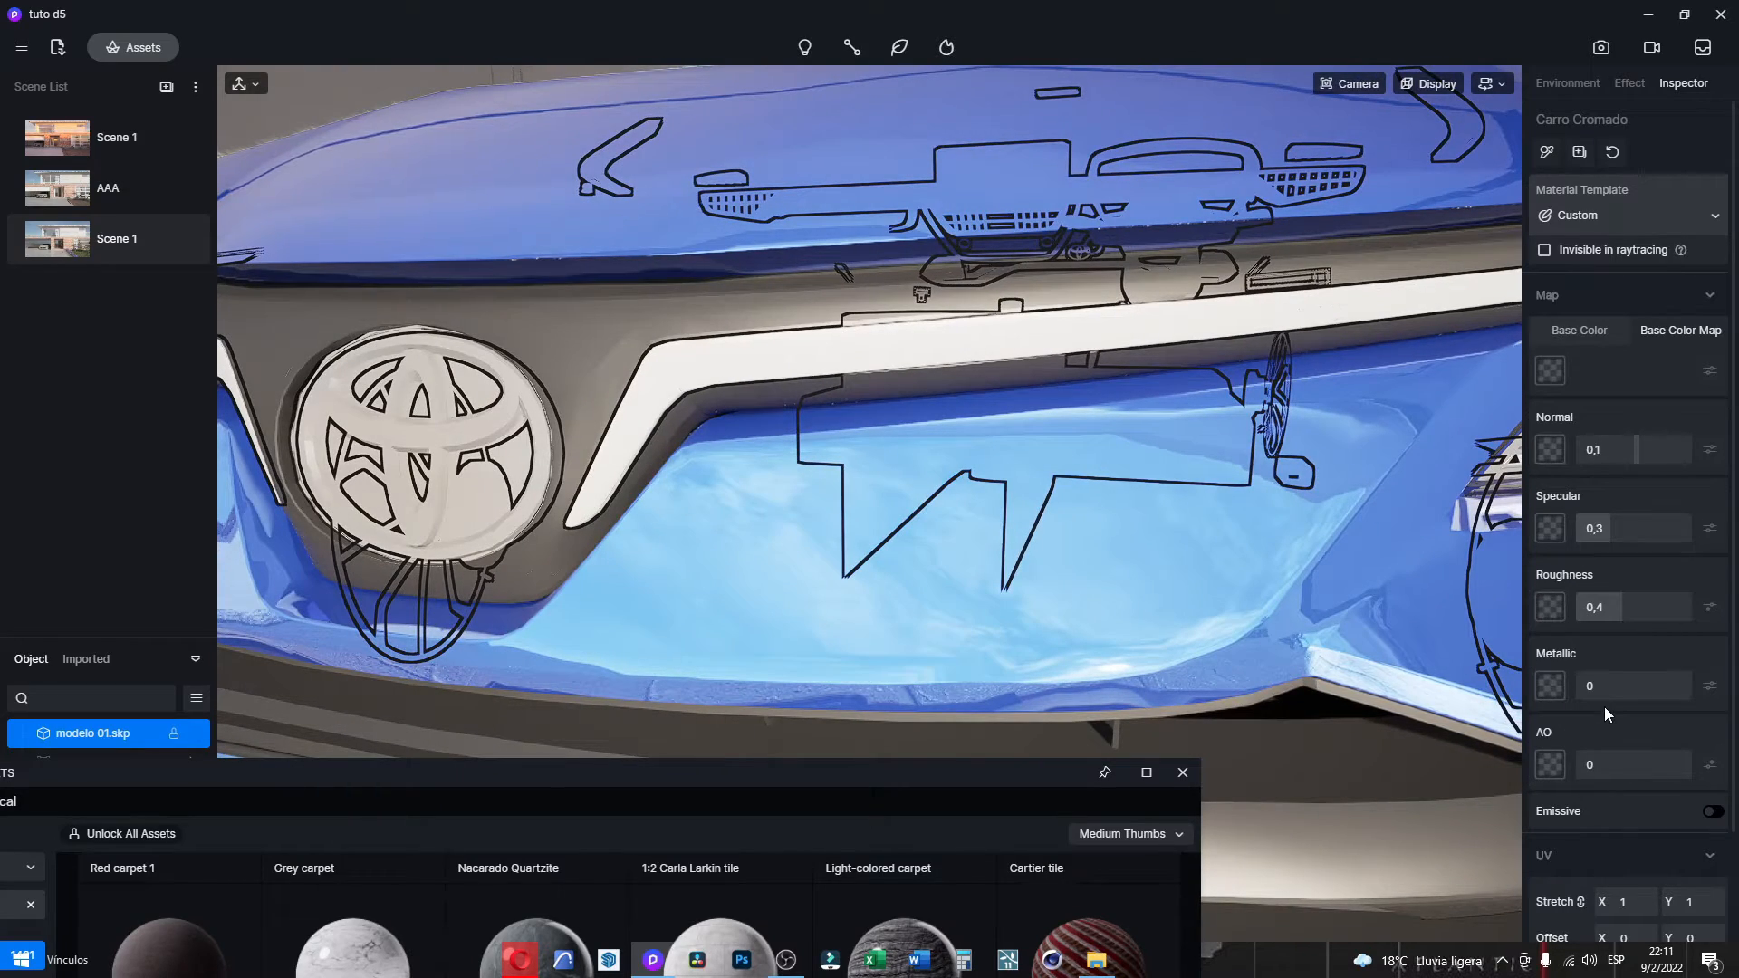
scroll(906, 518, down, 5)
scroll(1015, 449, up, 3)
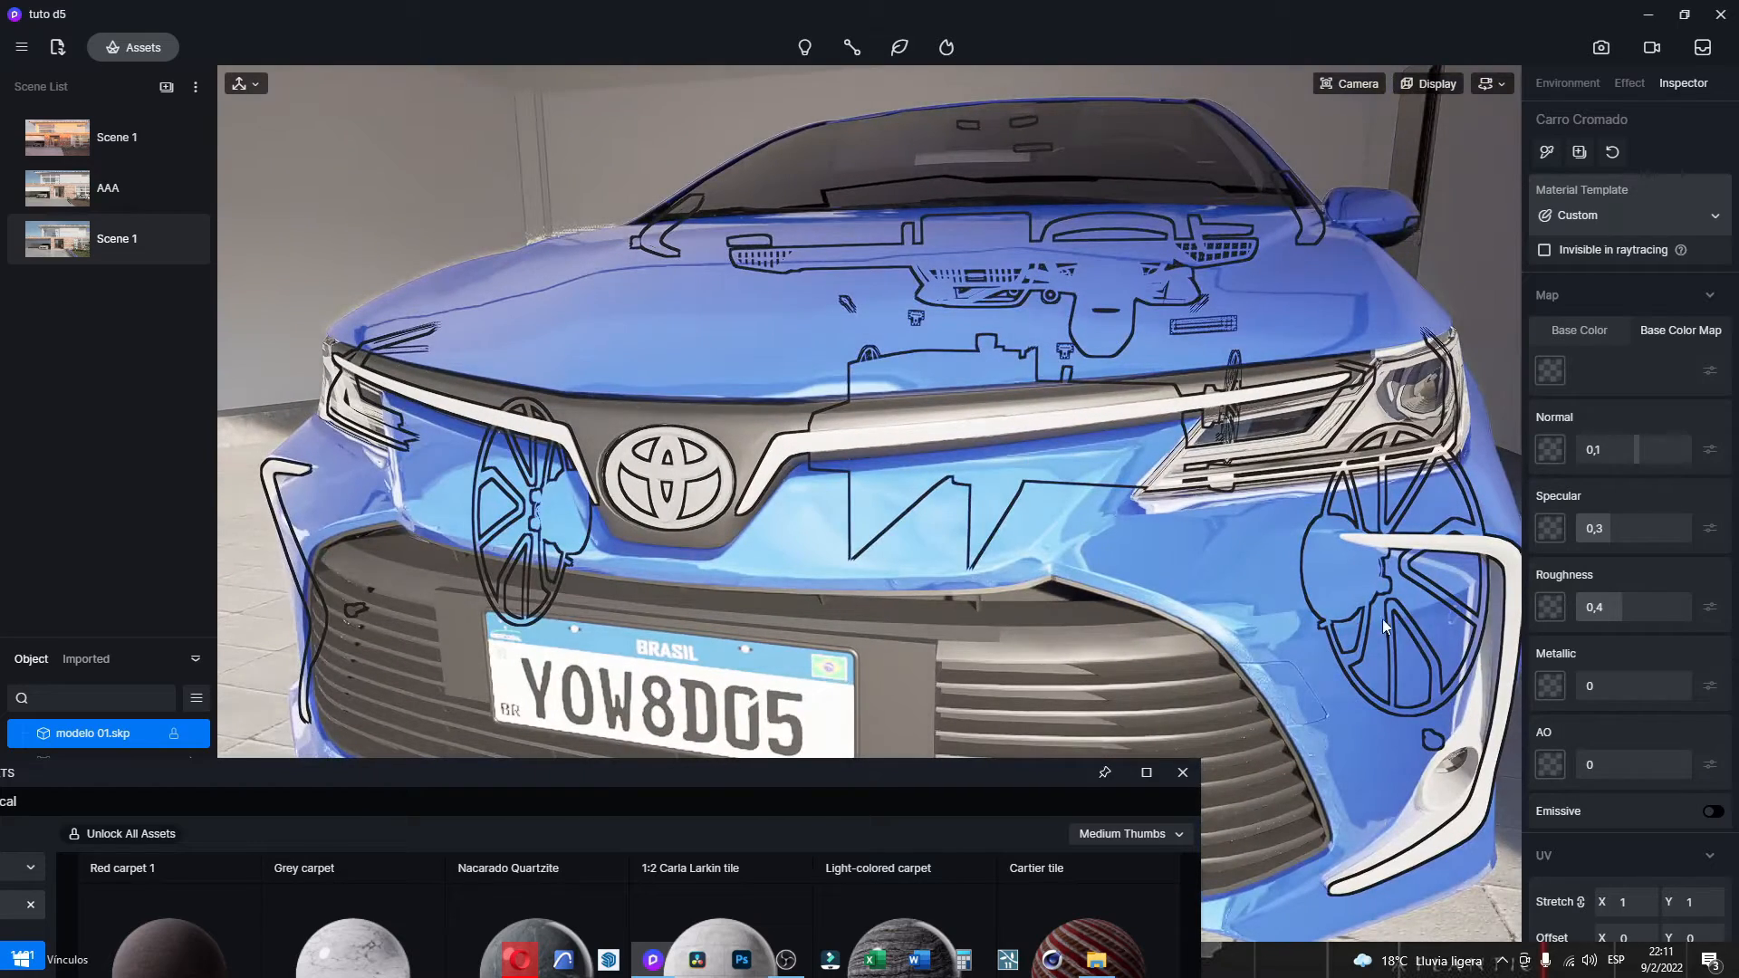
drag(1583, 689, 1698, 695)
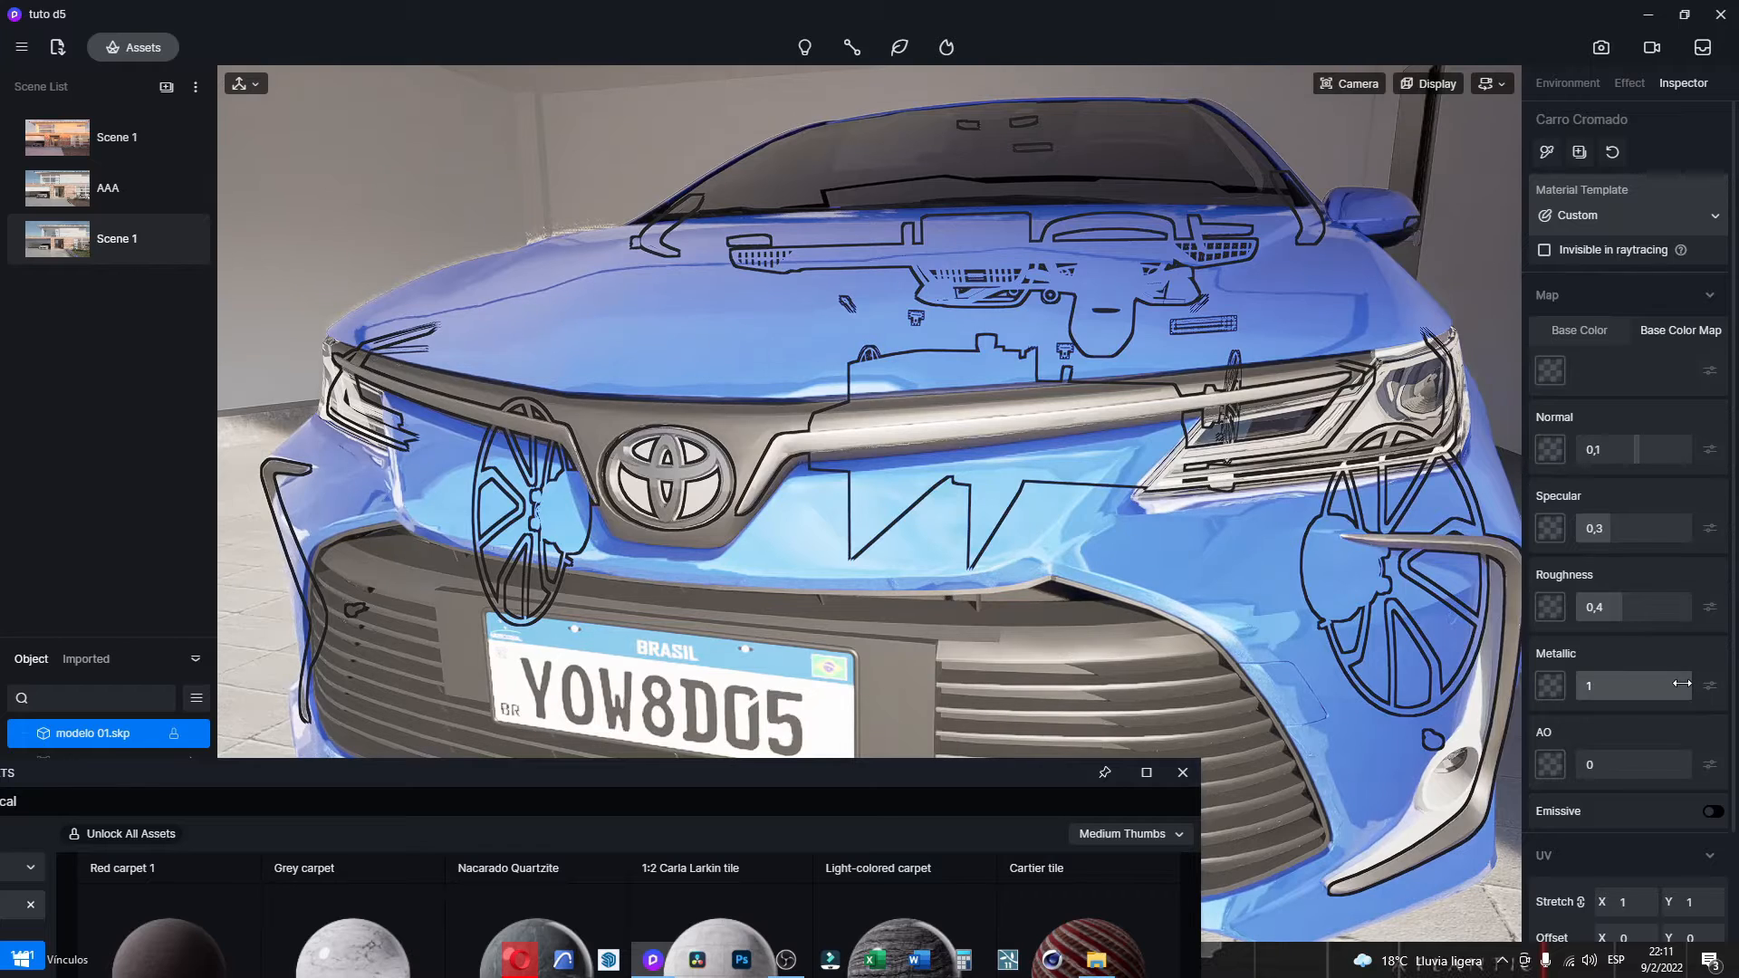
drag(1662, 685, 1518, 668)
drag(1529, 676, 1695, 704)
Set the chrome trim material's Specular to 1 and its Roughness to 0.01.
right_drag(954, 416, 1072, 438)
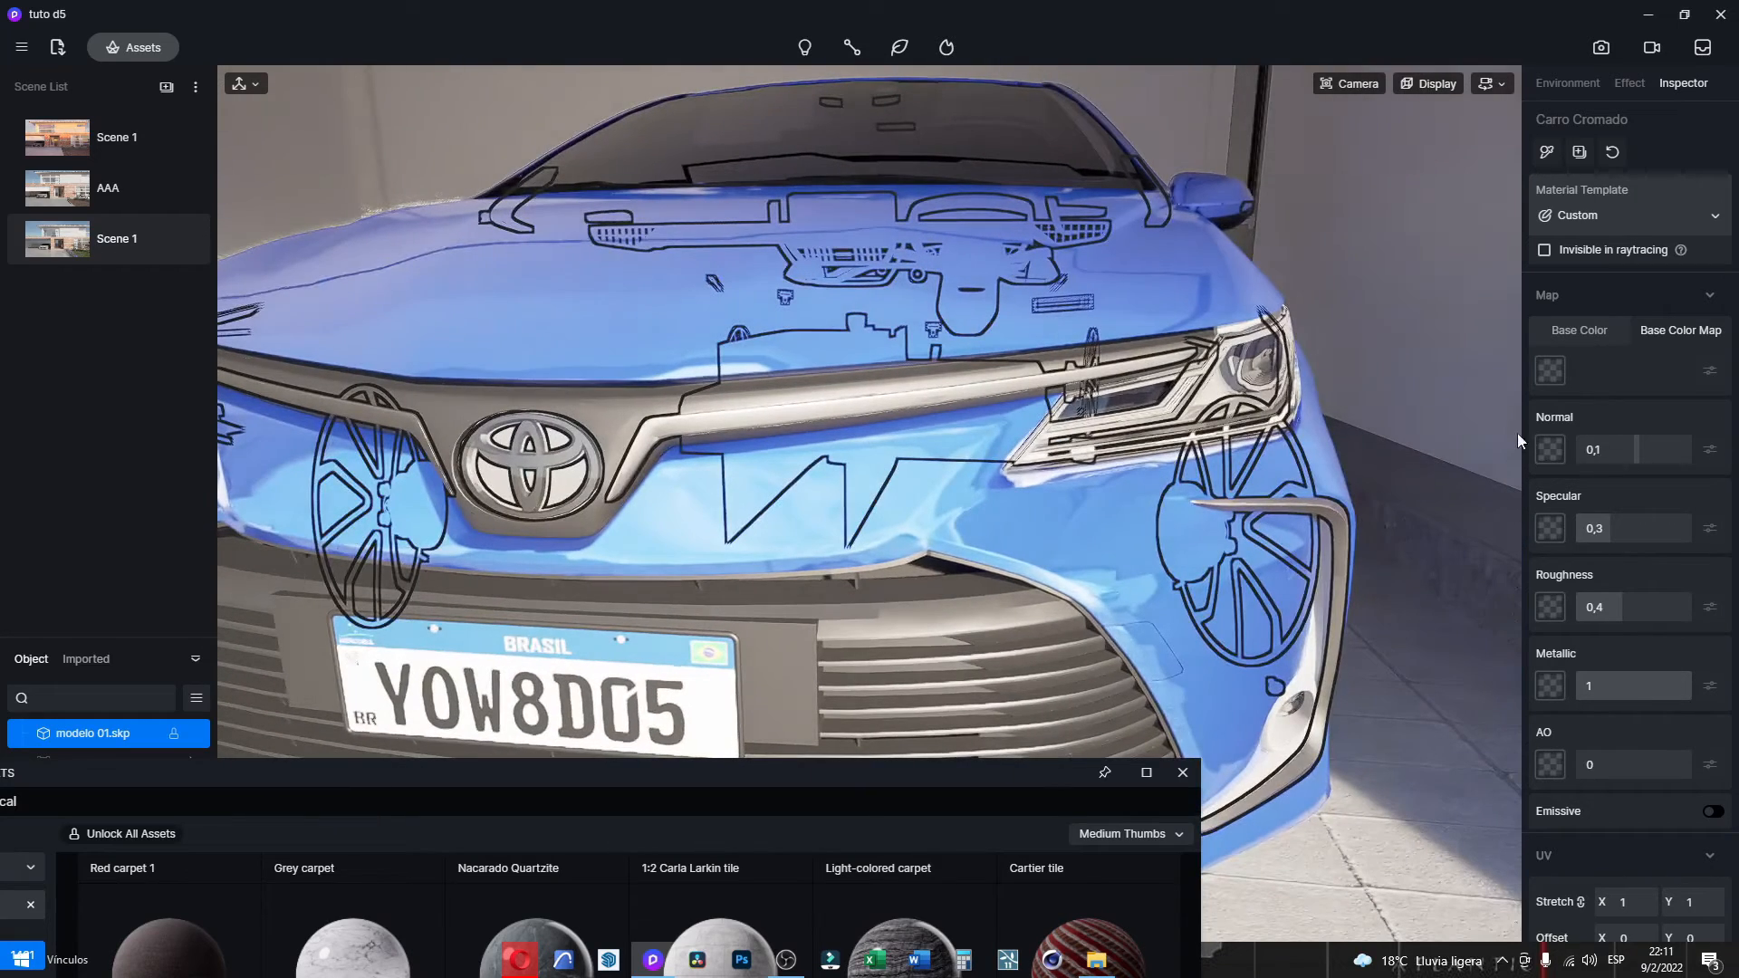
drag(1615, 530, 1674, 529)
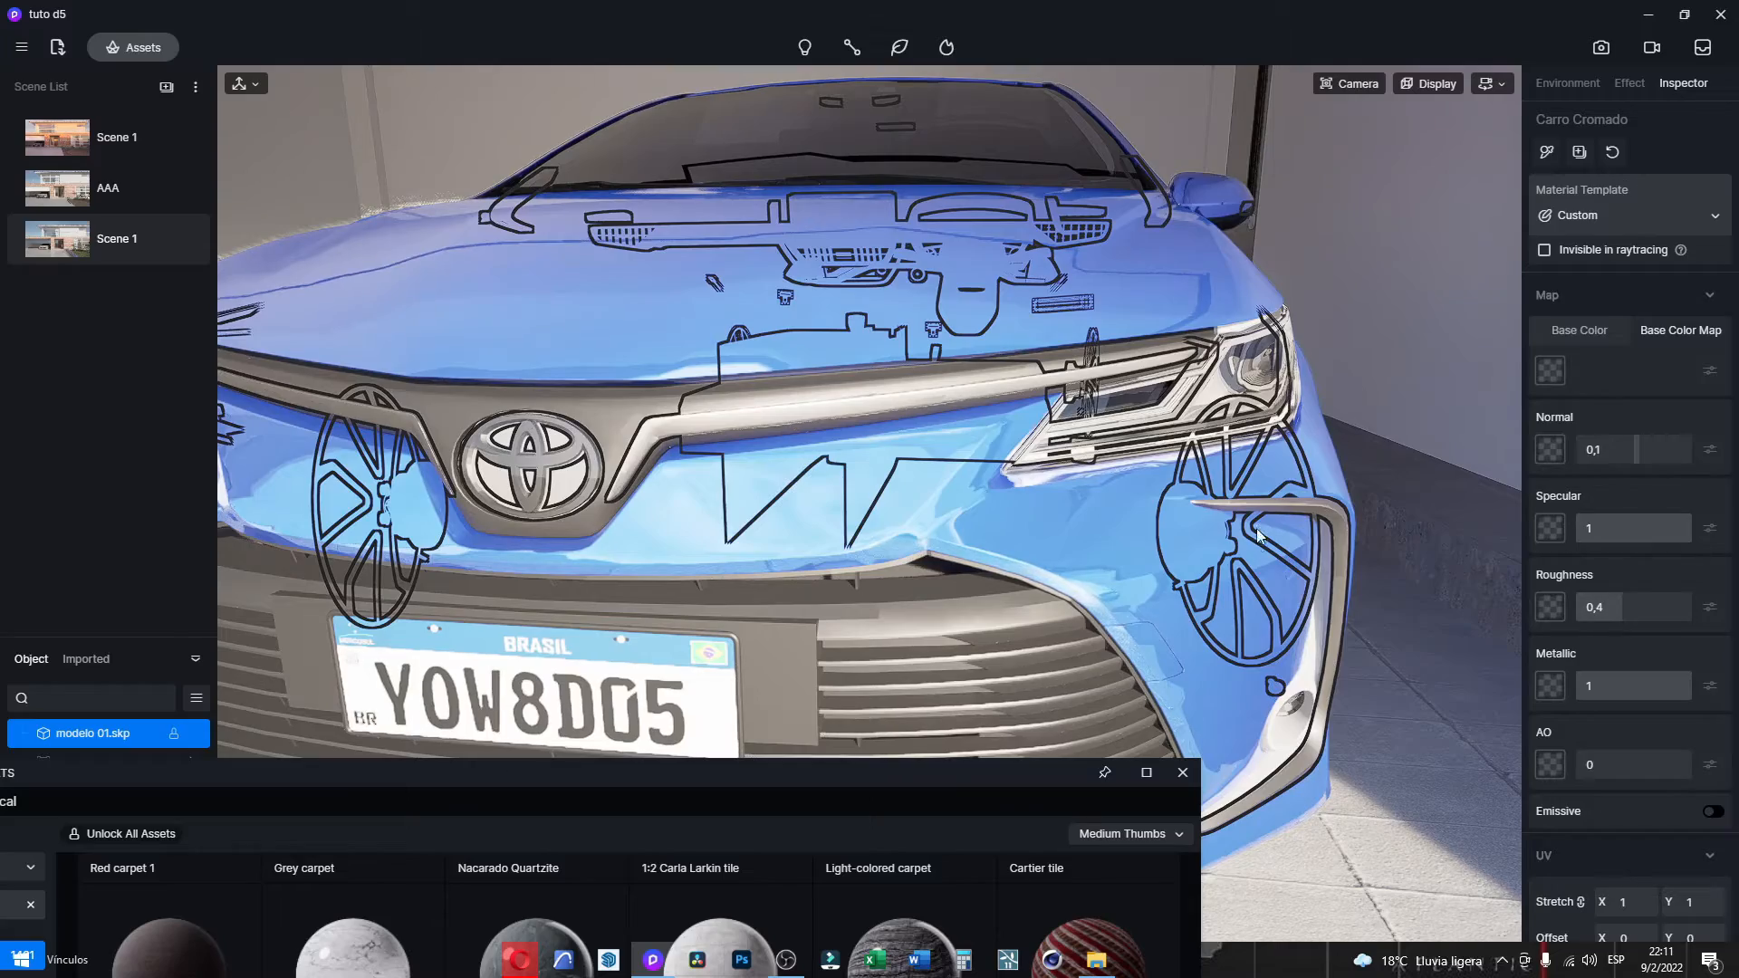
scroll(1255, 525, up, 5)
right_drag(1253, 525, 407, 502)
scroll(986, 448, down, 4)
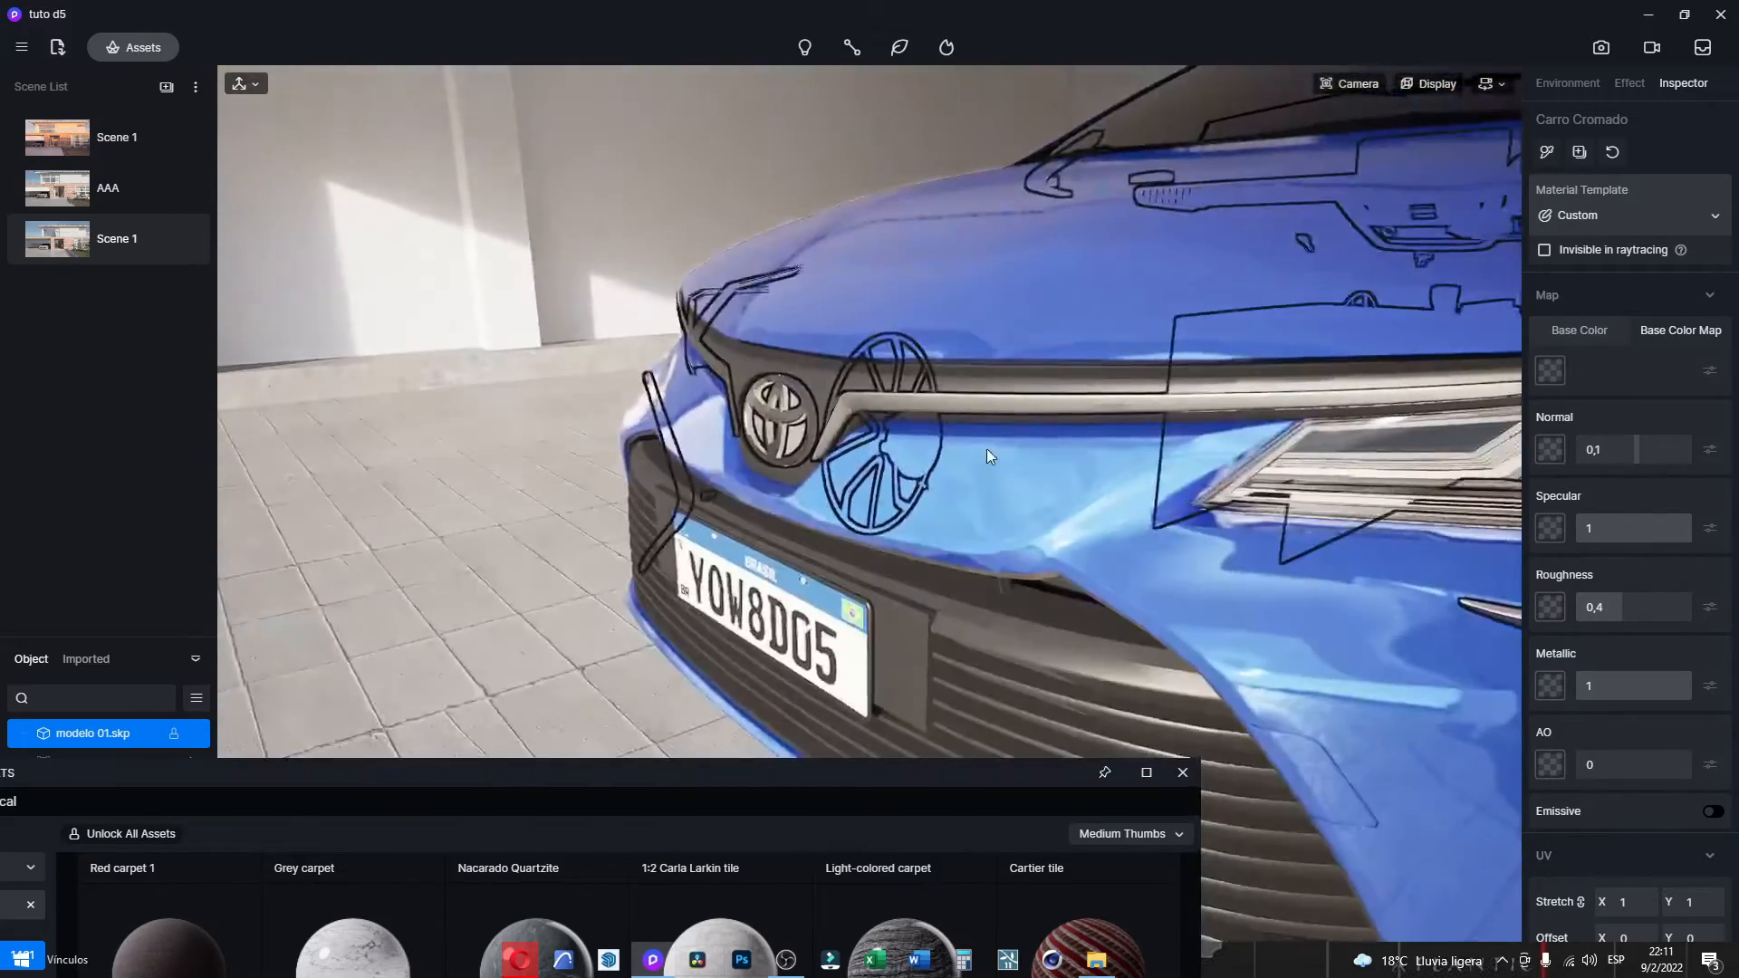
middle_drag(986, 445, 899, 413)
right_drag(898, 413, 874, 373)
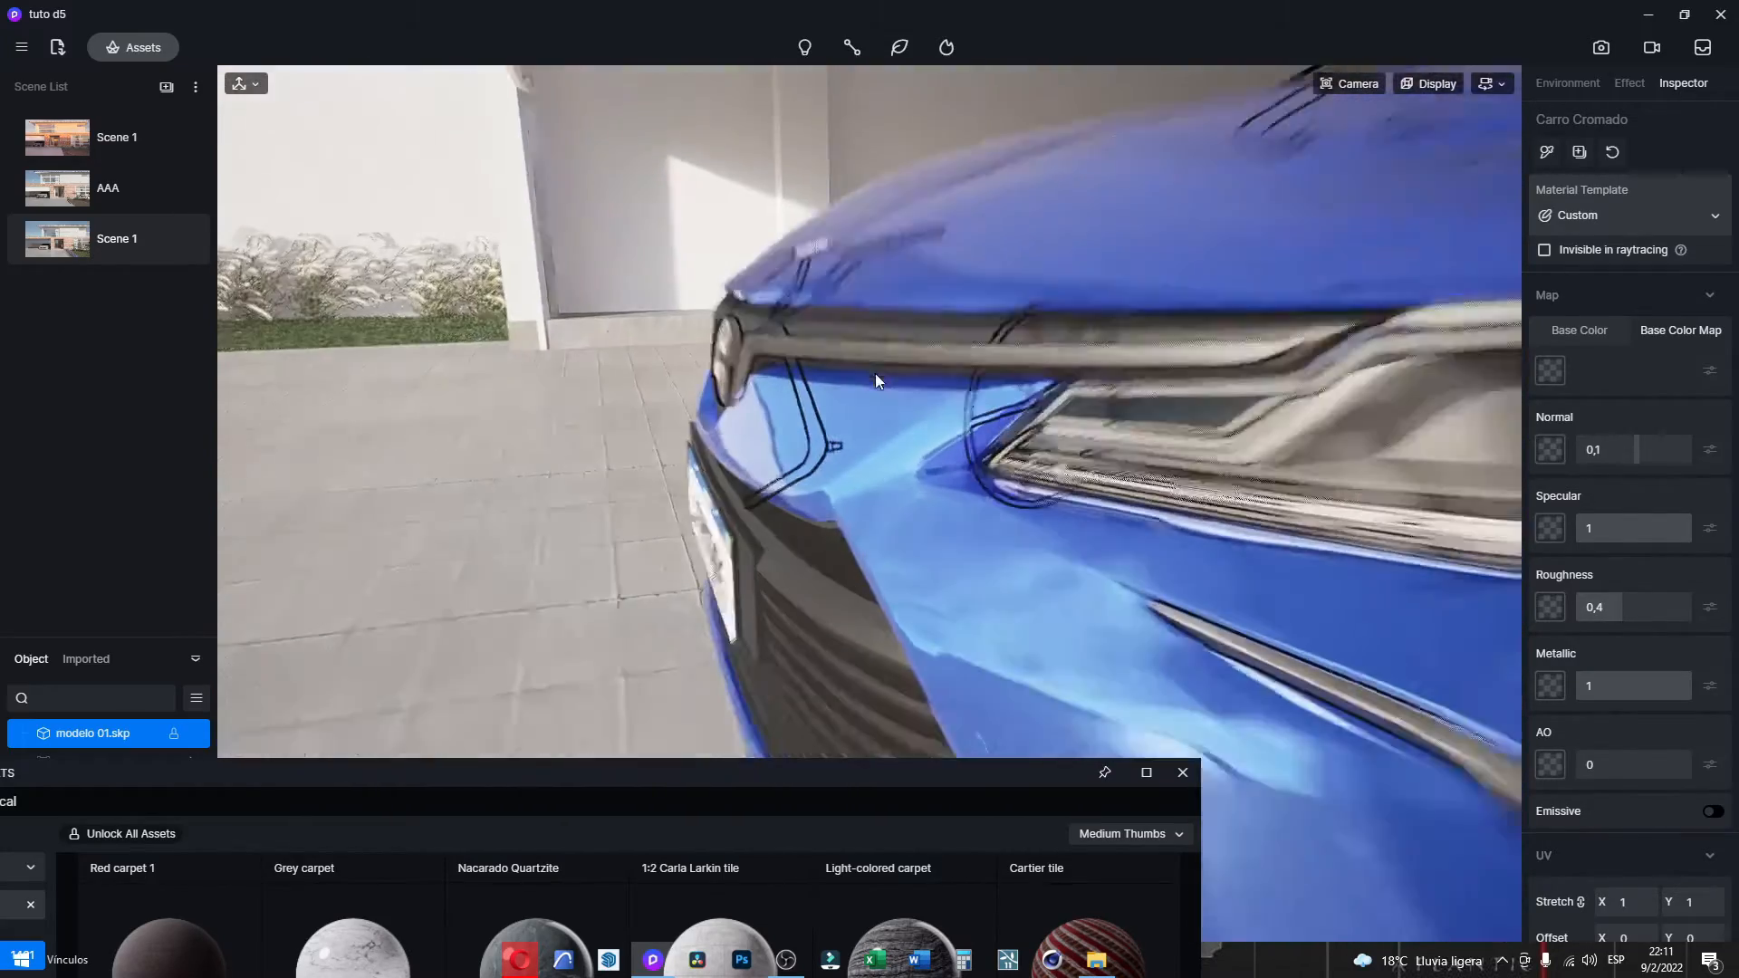
drag(1606, 605, 1572, 609)
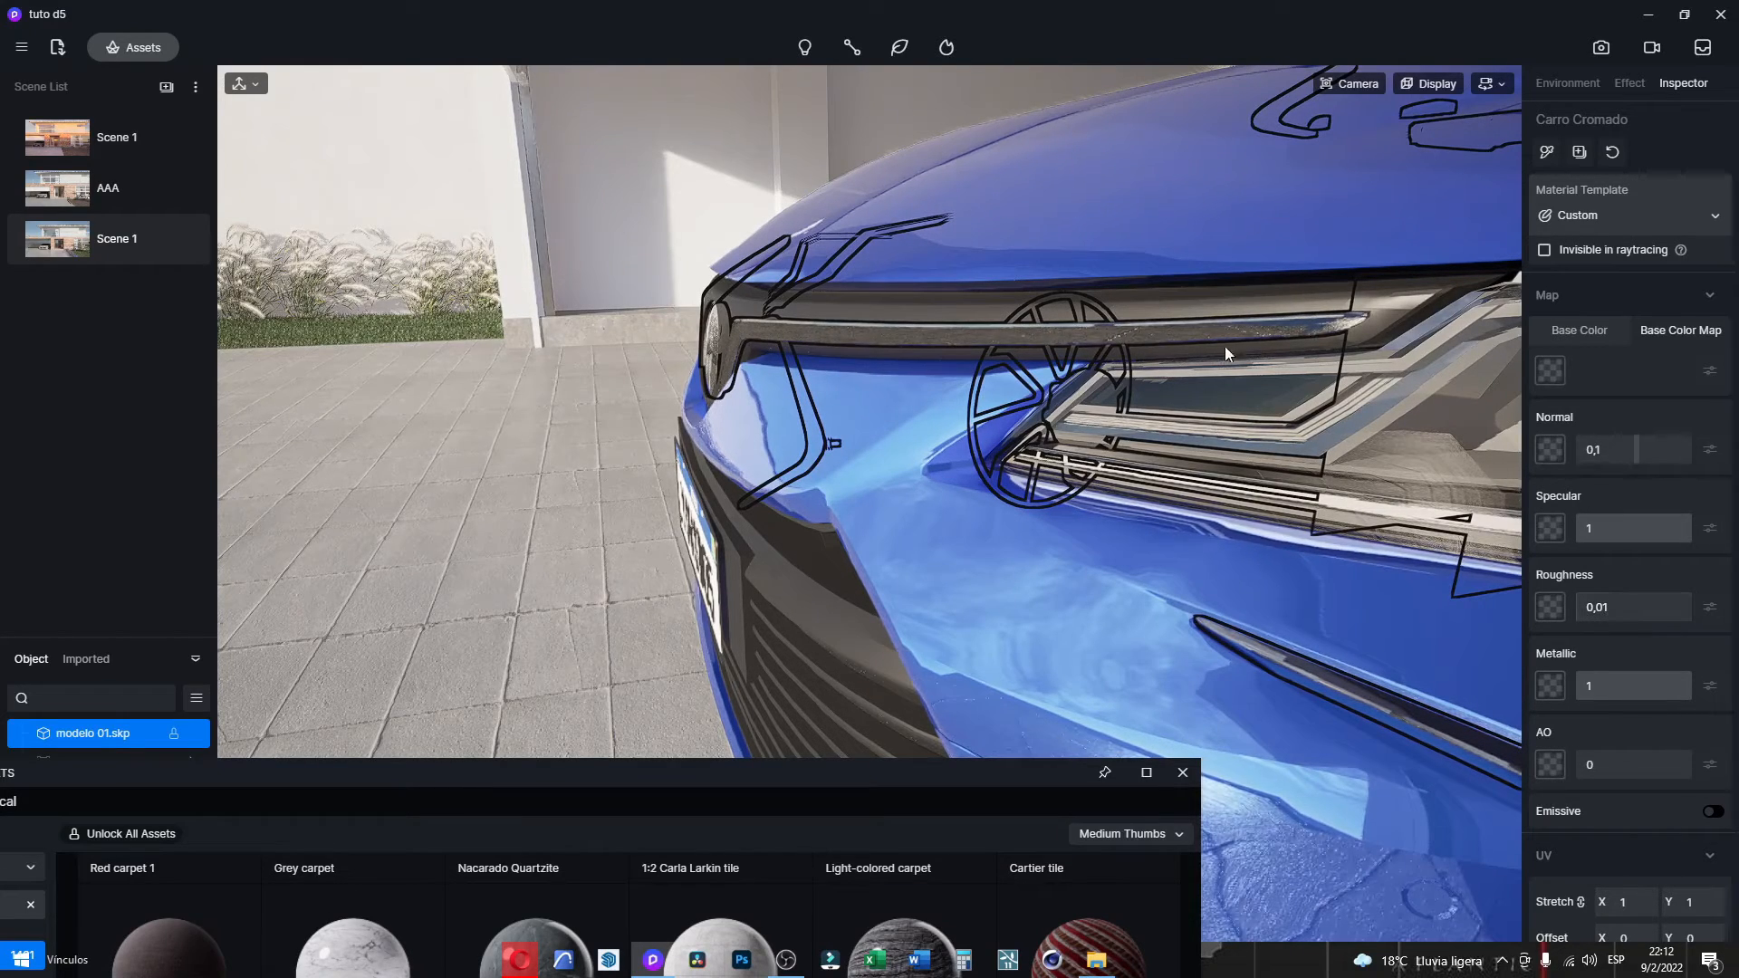
Change the chrome trim's base color to a gray with HSV 0, 0, 33 and enable Triplanar mapping.
scroll(1197, 444, down, 2)
scroll(1173, 515, up, 1)
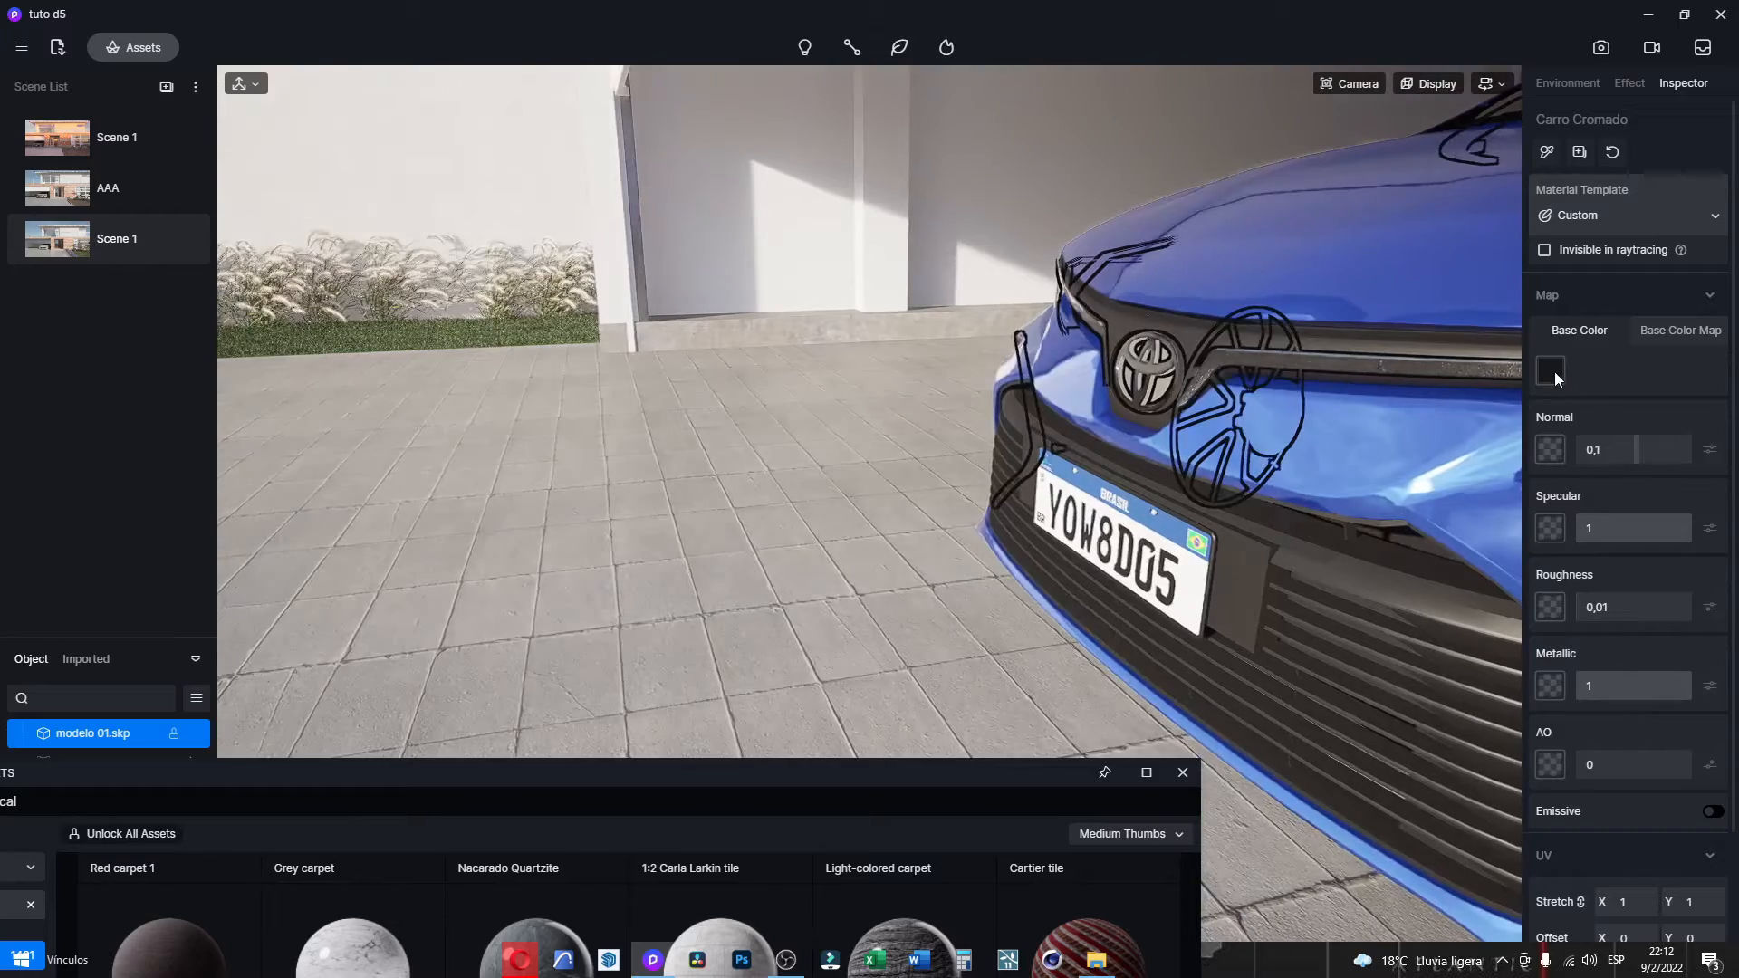
click(1551, 370)
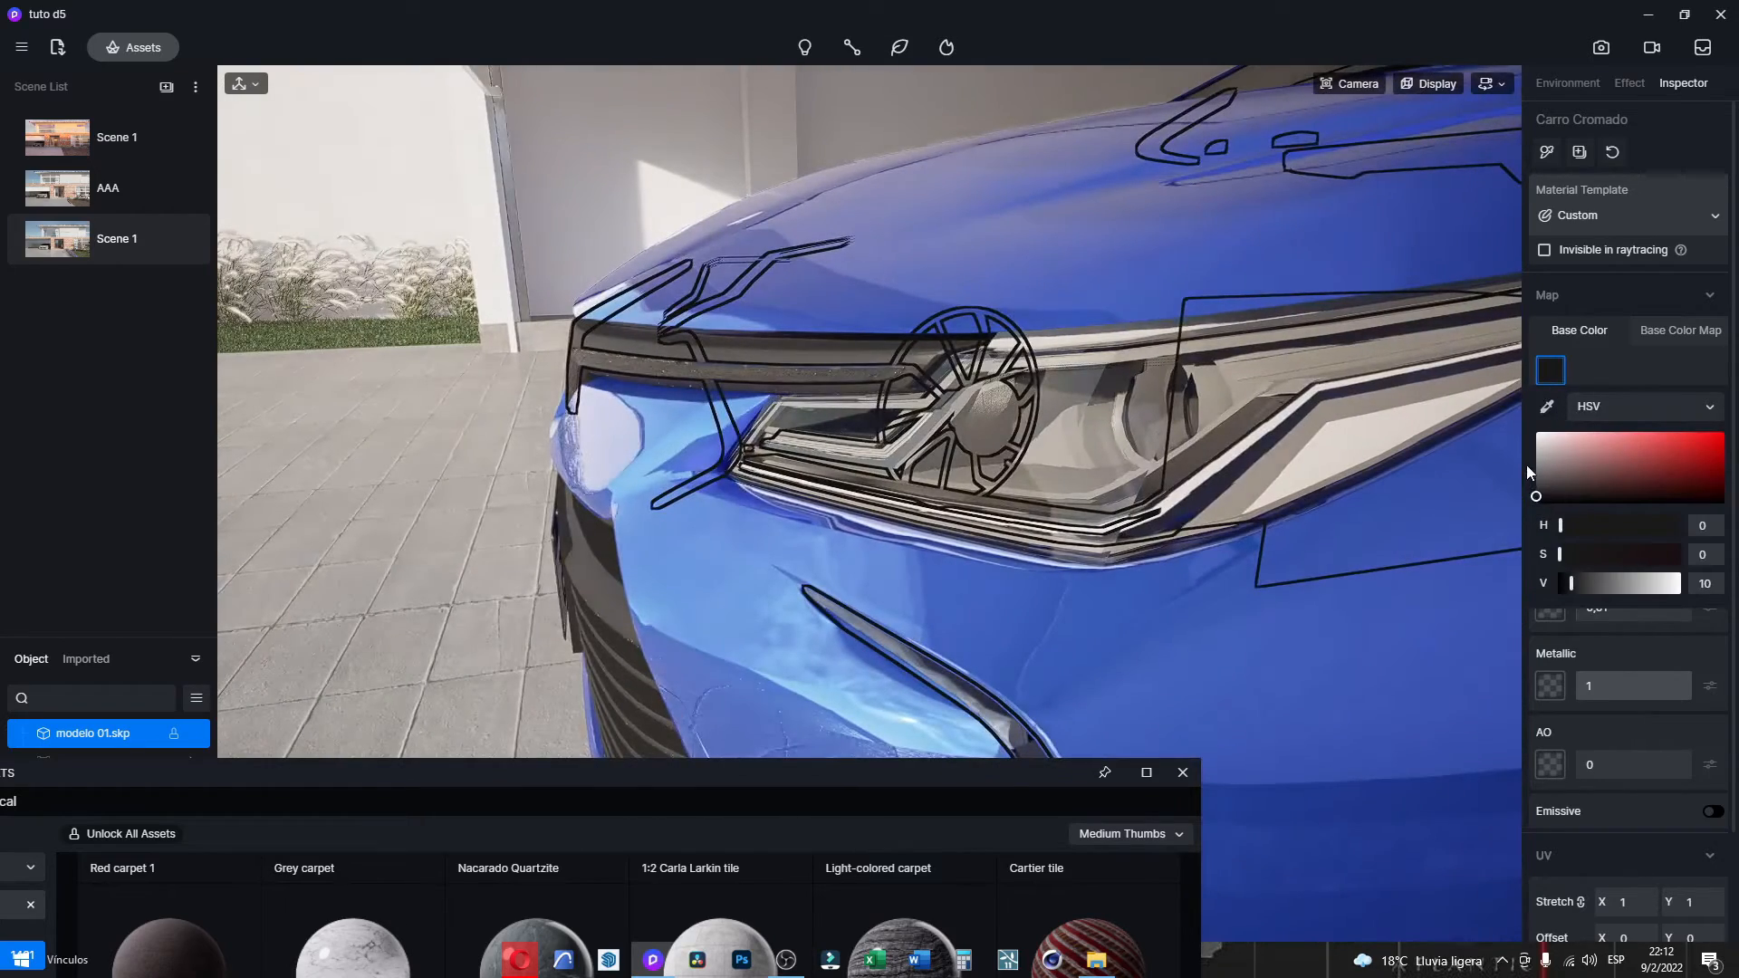
drag(1523, 468, 1524, 480)
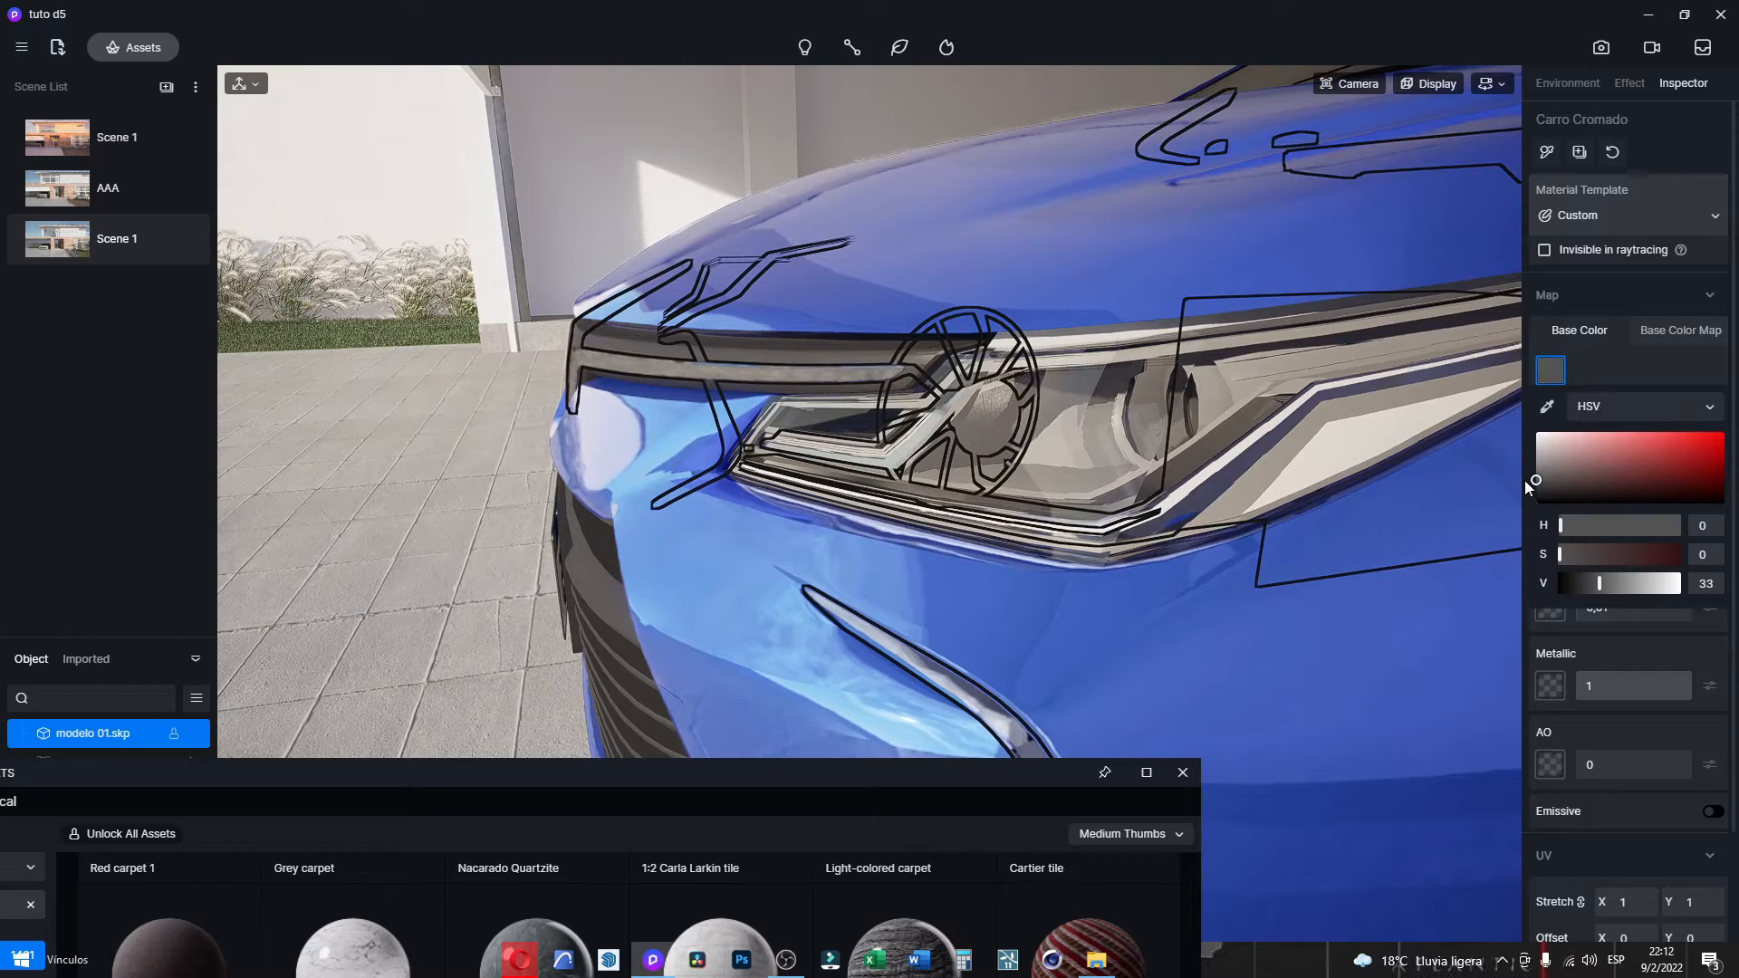
scroll(1616, 791, down, 2)
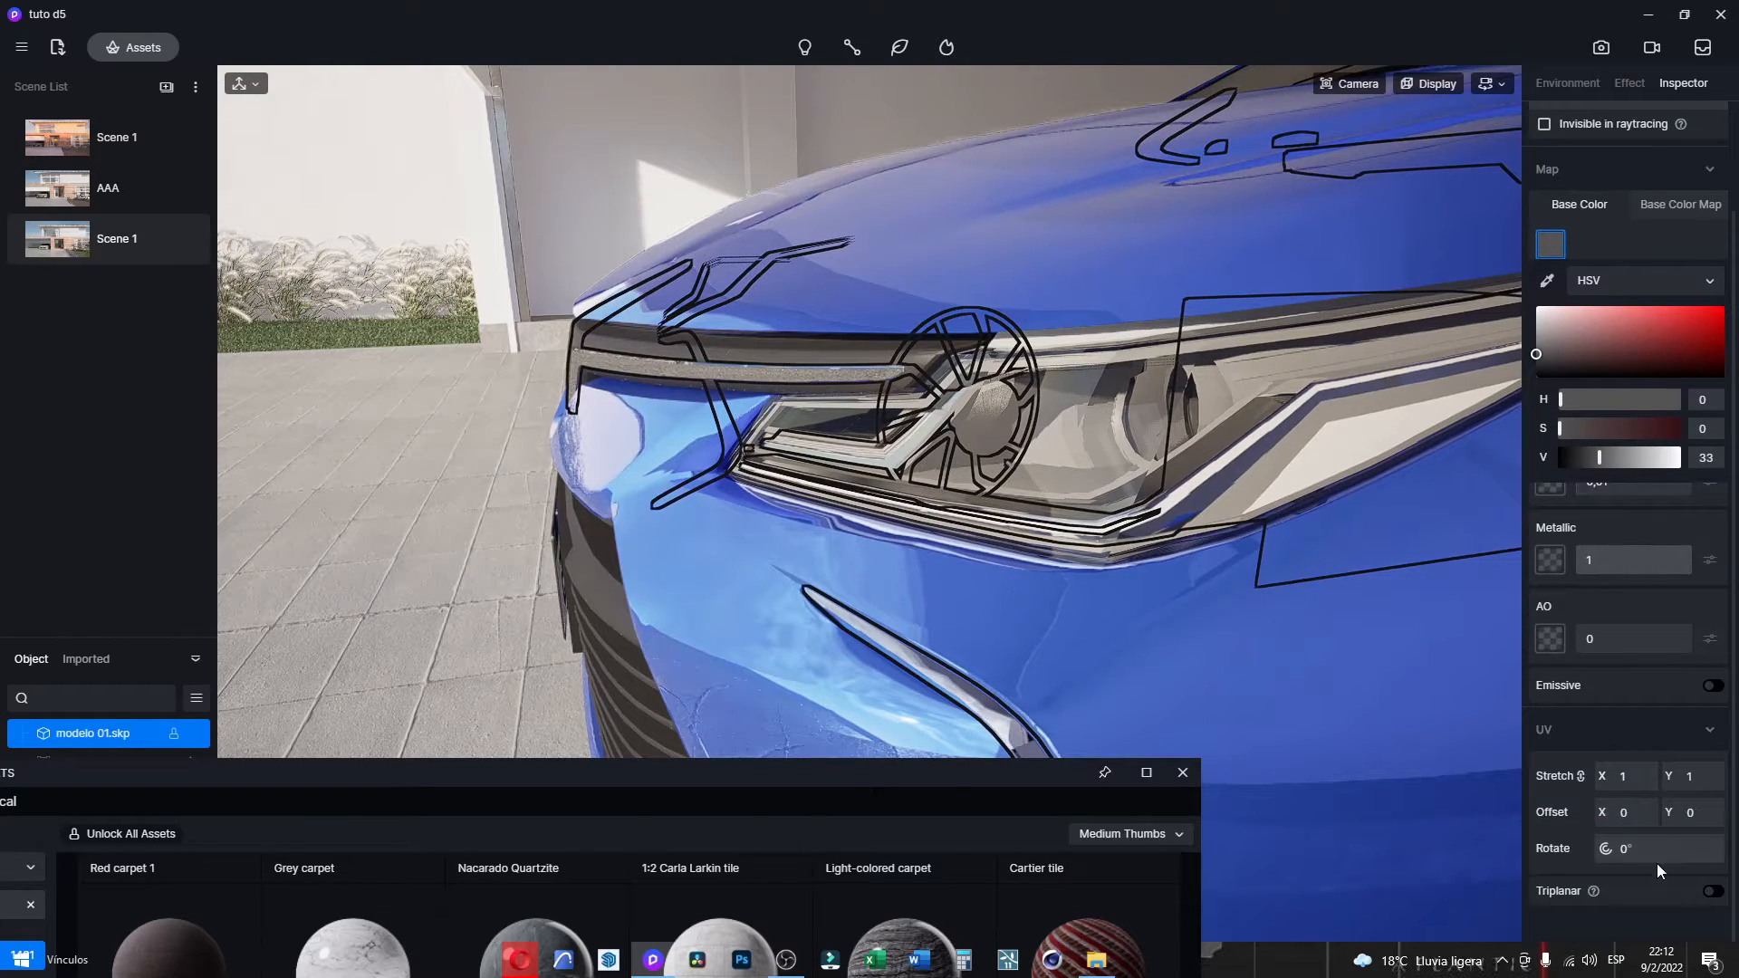
click(1717, 894)
Examine the chrome trim, front grille and license plate area of the car from several angles.
right_drag(1372, 723, 1449, 475)
scroll(1290, 366, up, 5)
right_drag(1008, 419, 1487, 403)
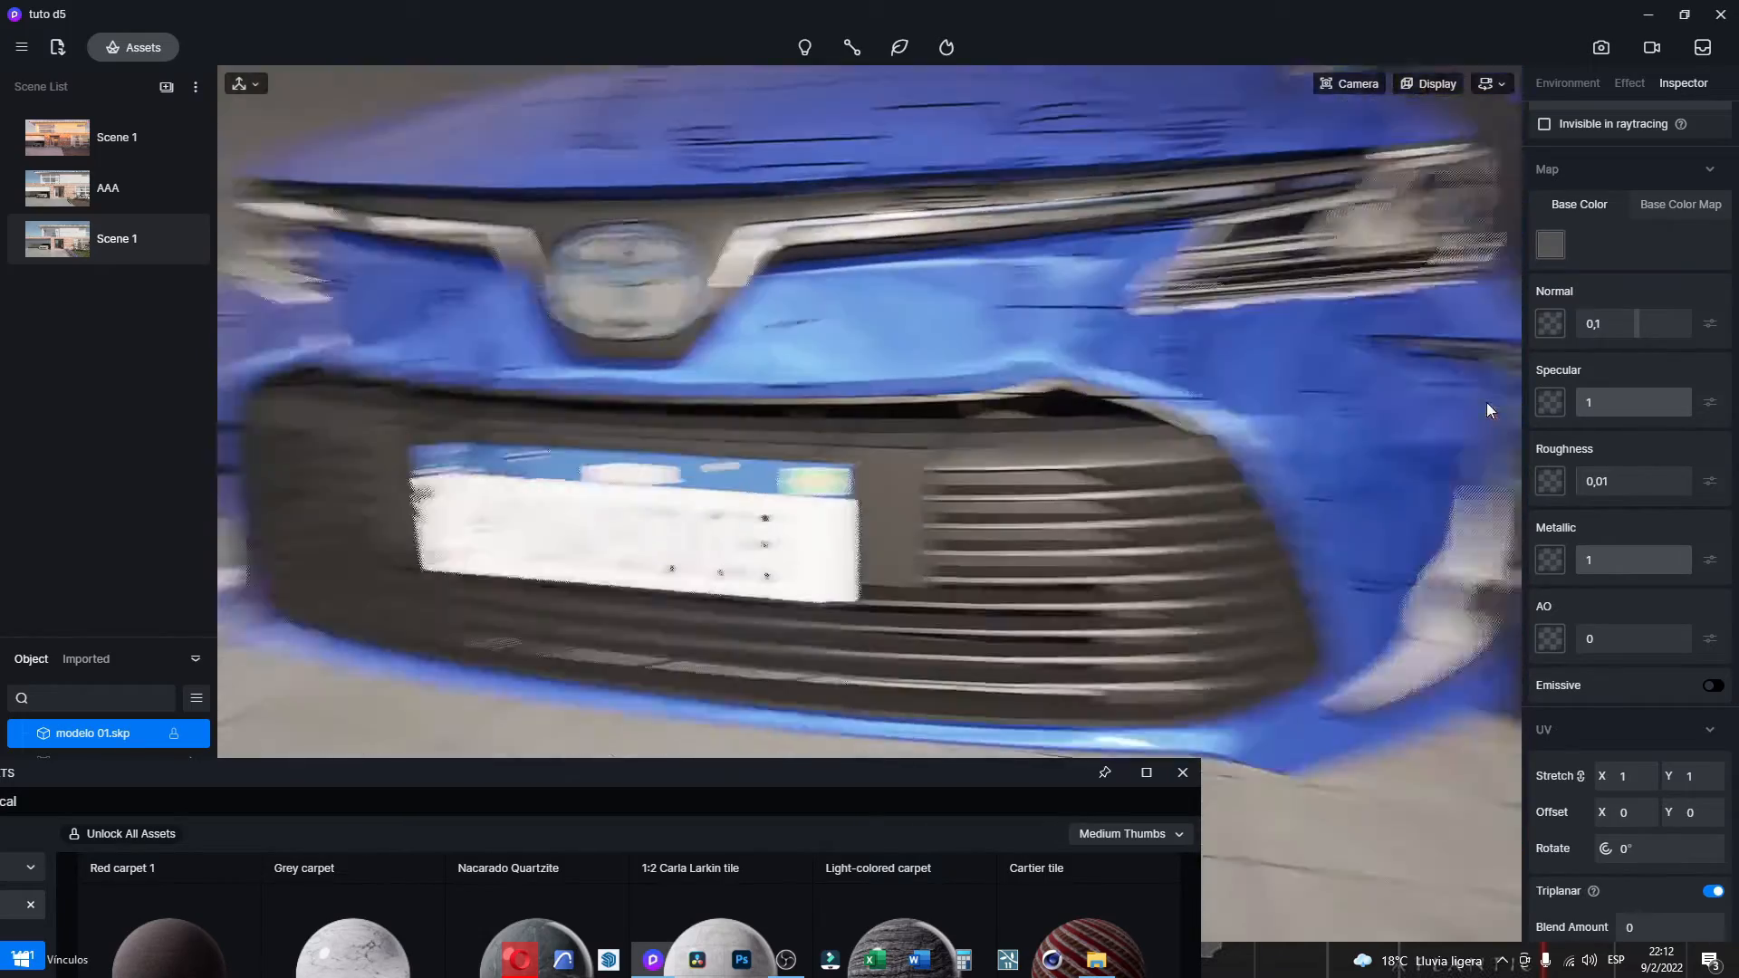
right_drag(1331, 575, 1289, 392)
scroll(1260, 287, up, 4)
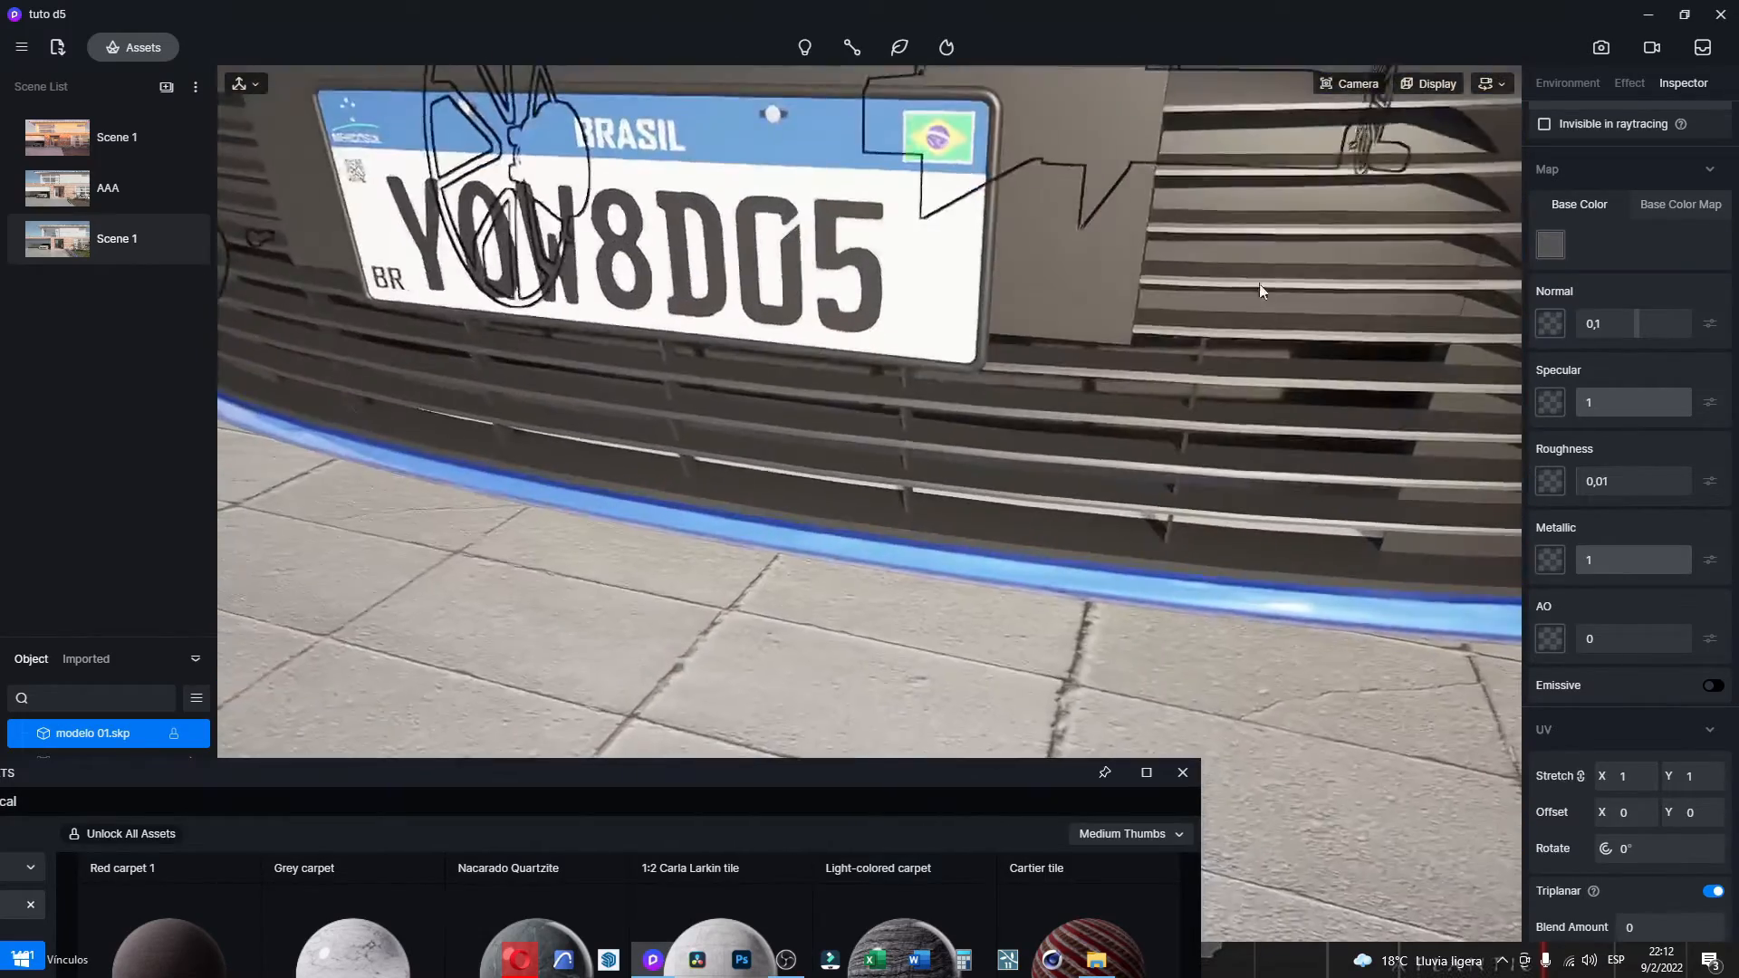
middle_drag(1258, 284, 1108, 268)
right_drag(1109, 268, 448, 377)
middle_drag(448, 376, 871, 266)
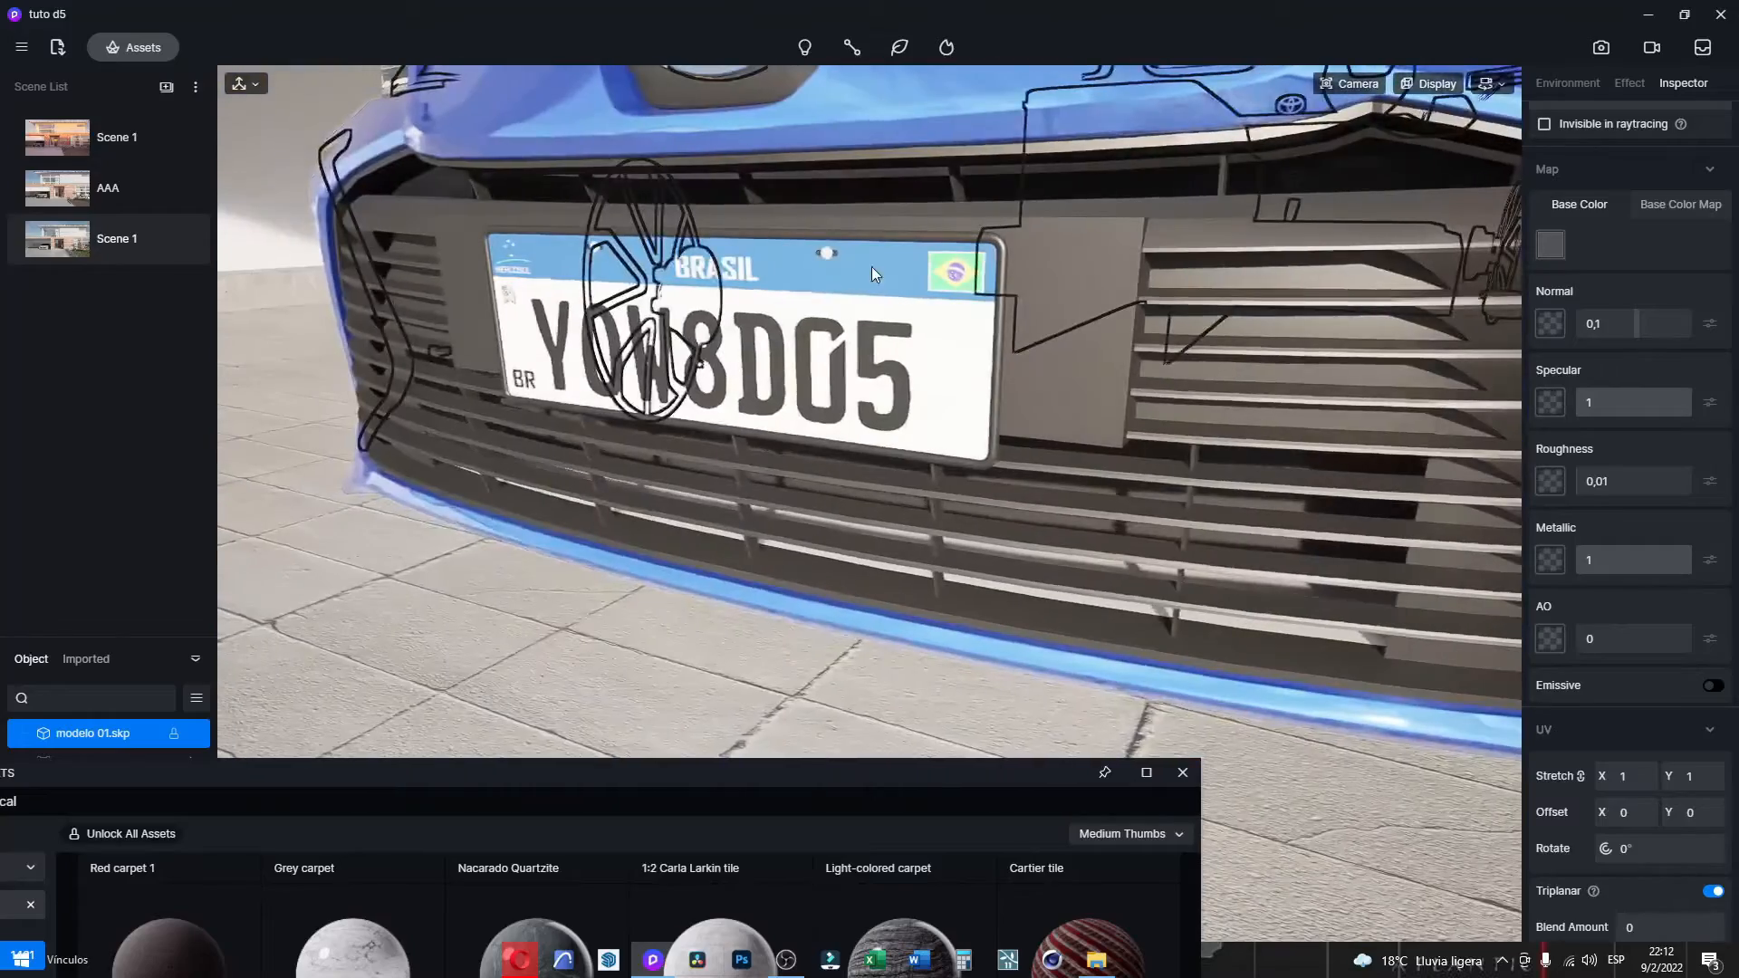
middle_drag(937, 361, 996, 365)
right_drag(1160, 378, 1199, 531)
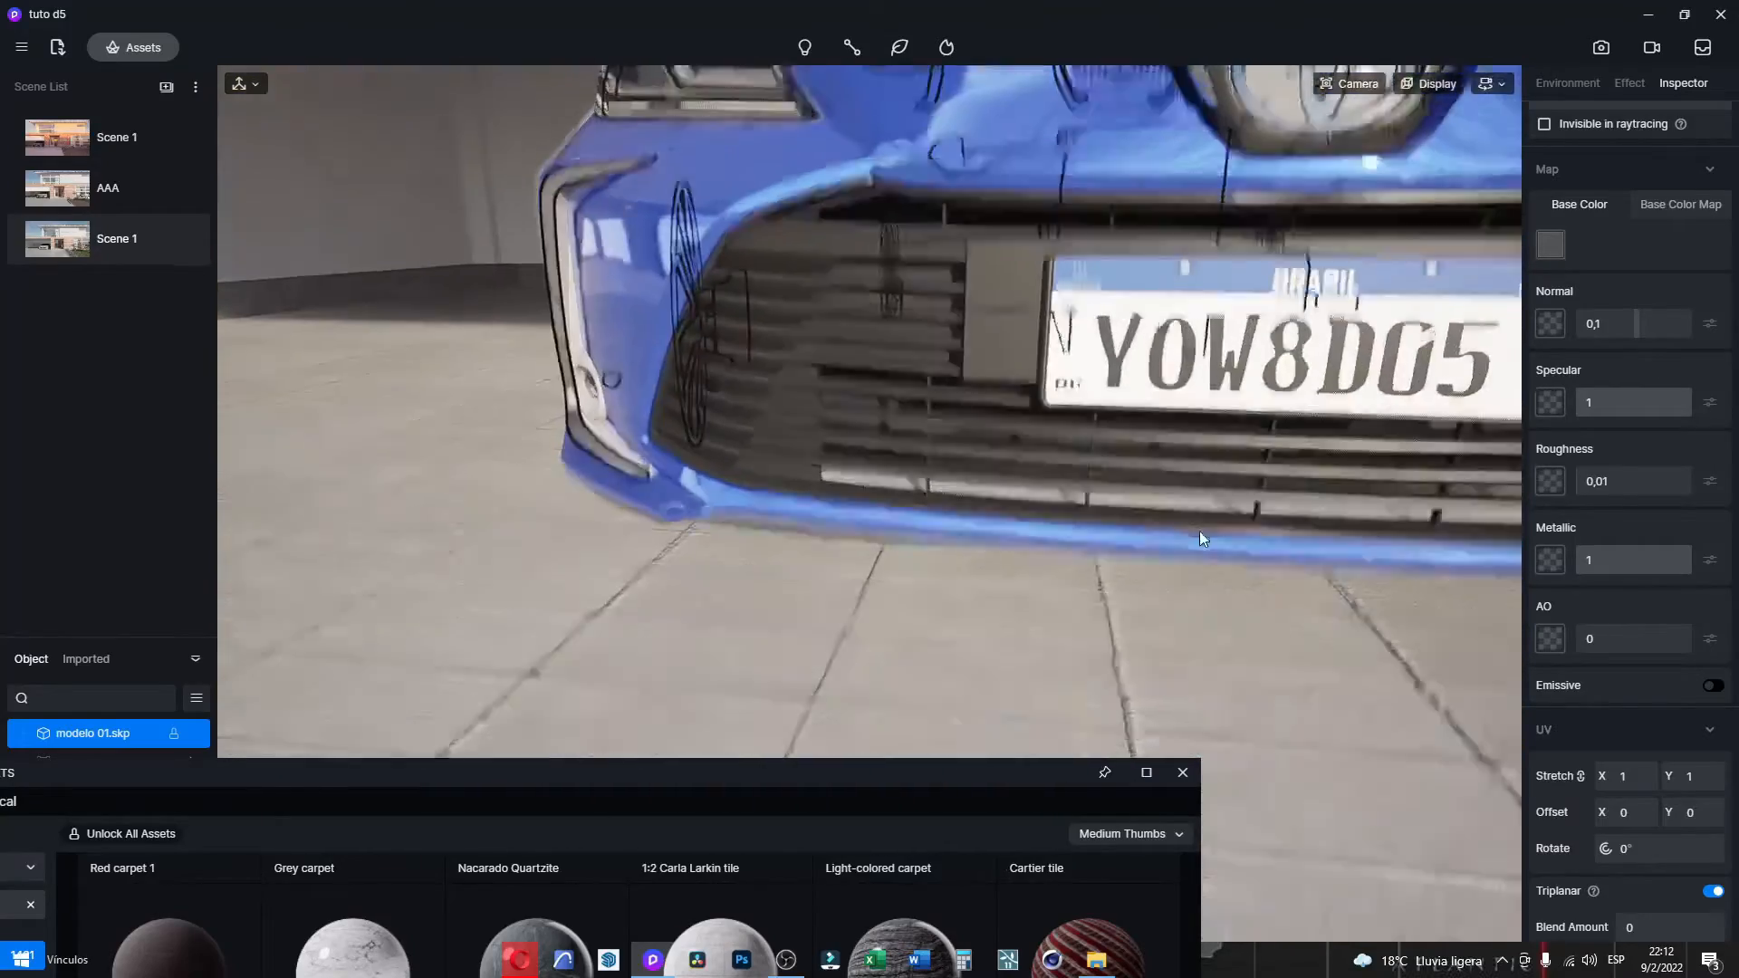
Select the car's windshield glass to check its Transparent material settings.
scroll(1199, 531, down, 3)
middle_drag(1199, 531, 1196, 570)
scroll(1196, 570, down, 4)
click(1040, 243)
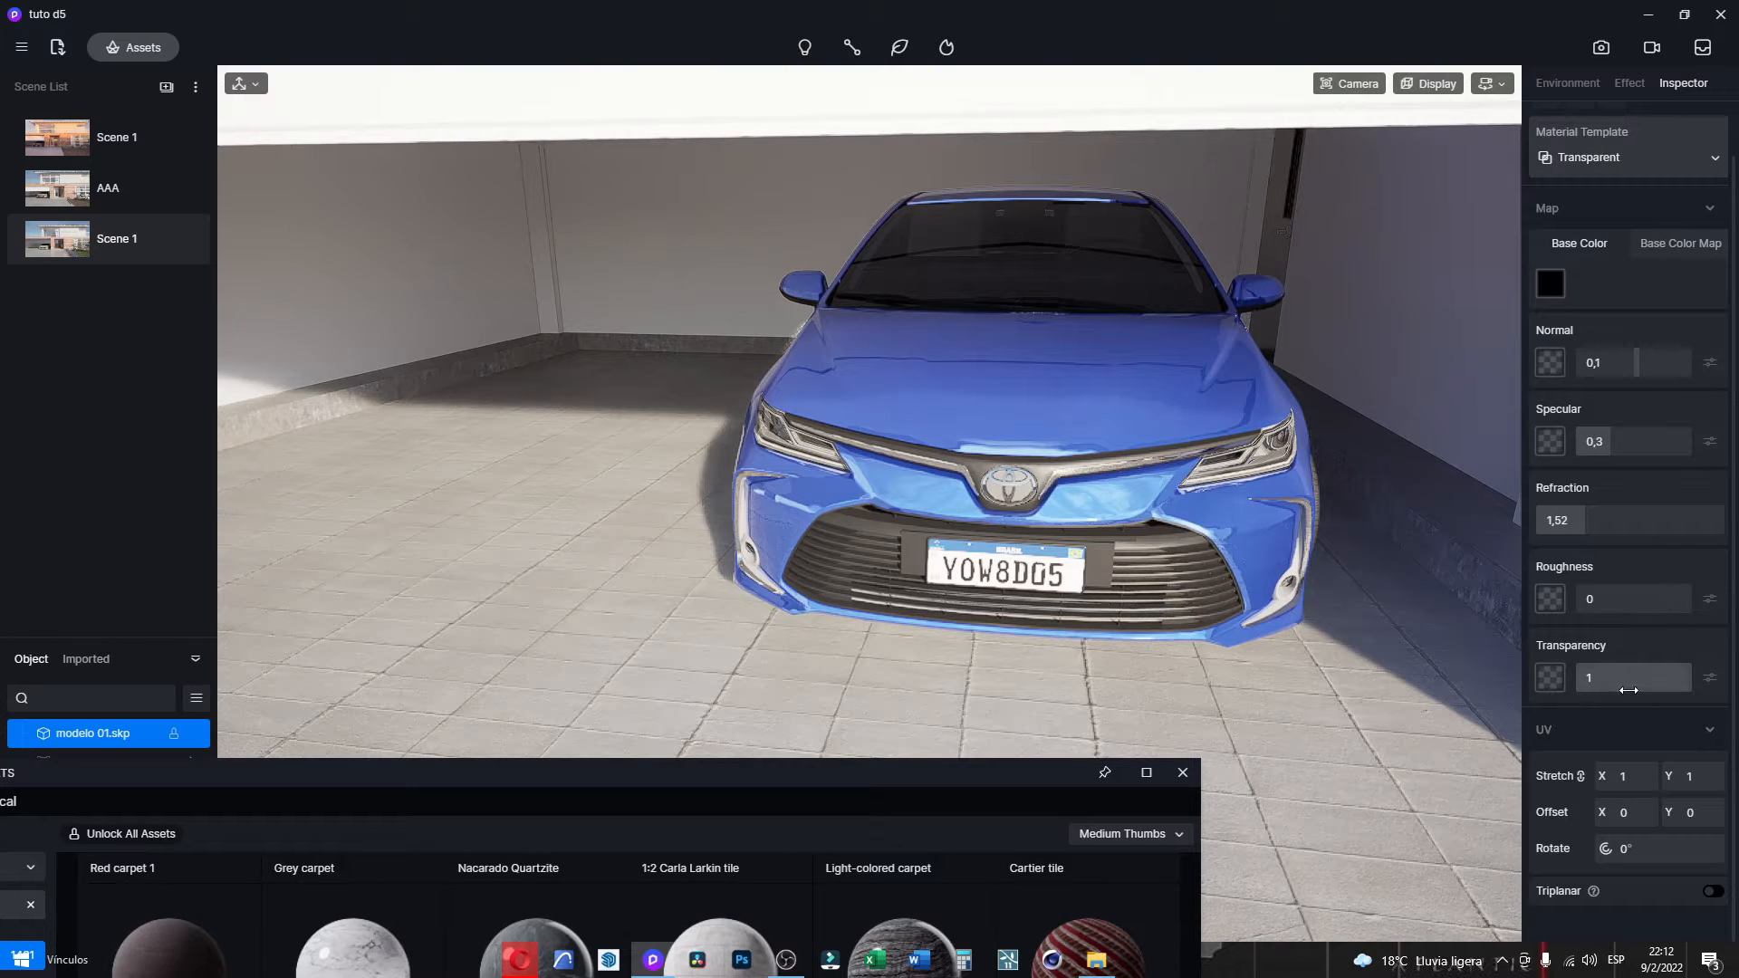
Select the front tire's material and set its roughness to 0,62 and its specular to 0.
middle_drag(1078, 493, 869, 480)
scroll(1105, 542, up, 3)
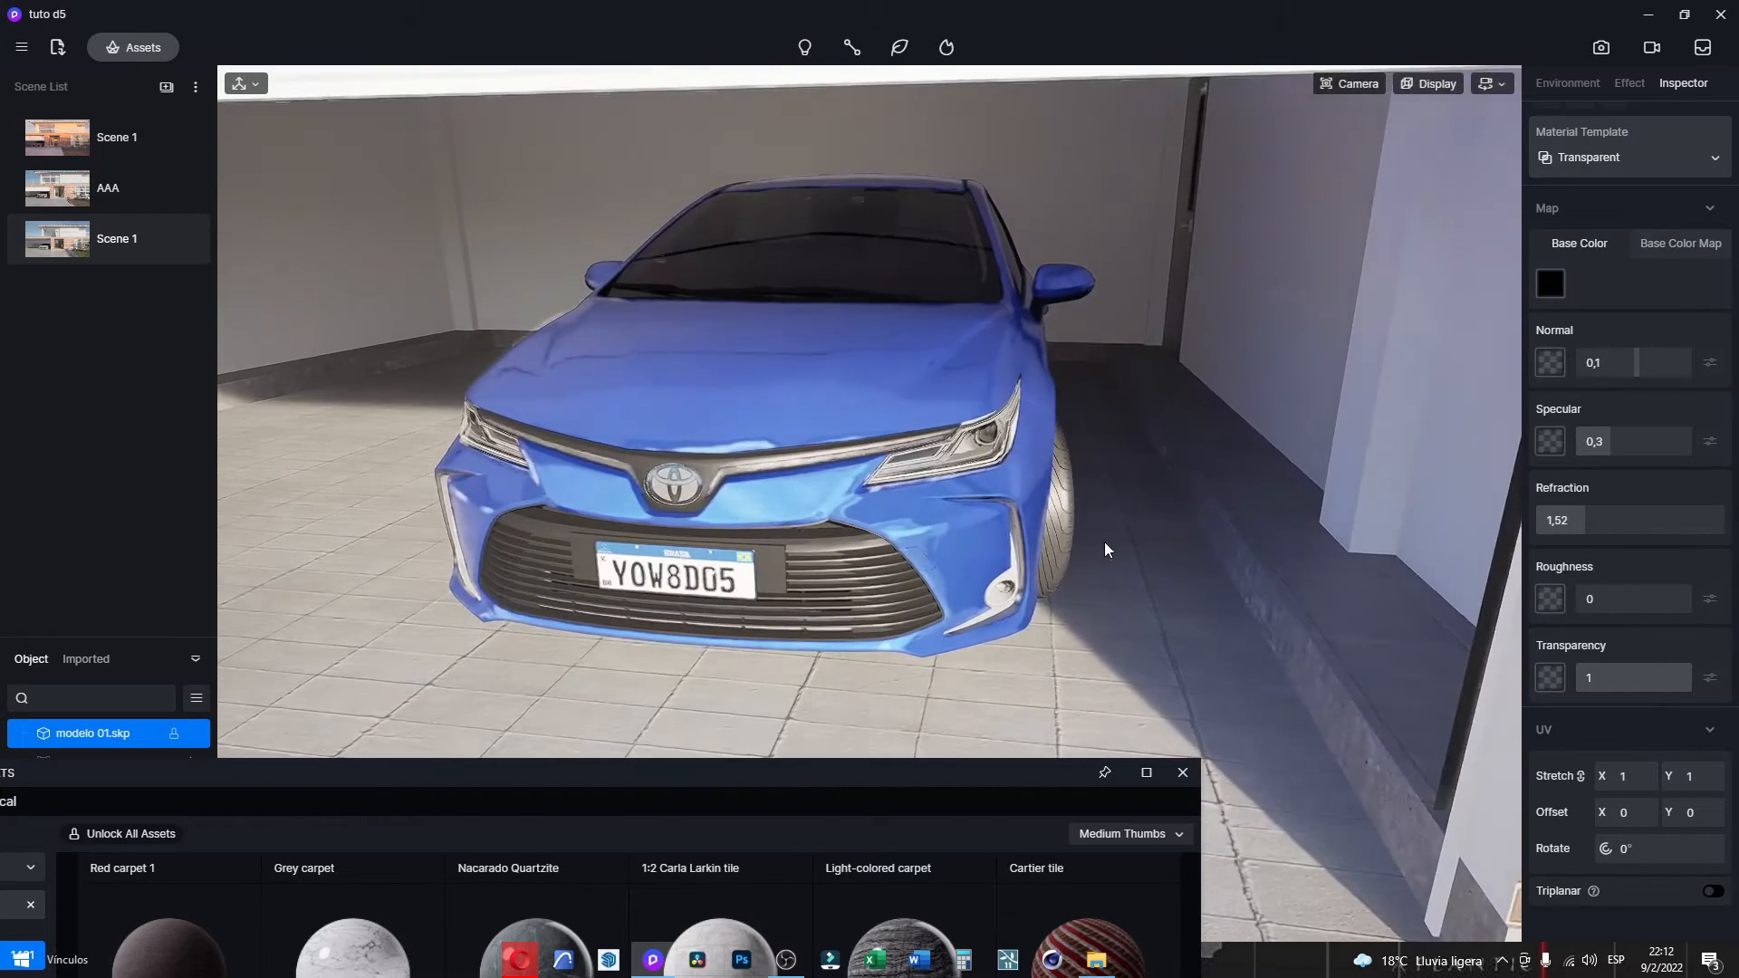
middle_drag(1117, 554, 639, 446)
scroll(890, 523, up, 5)
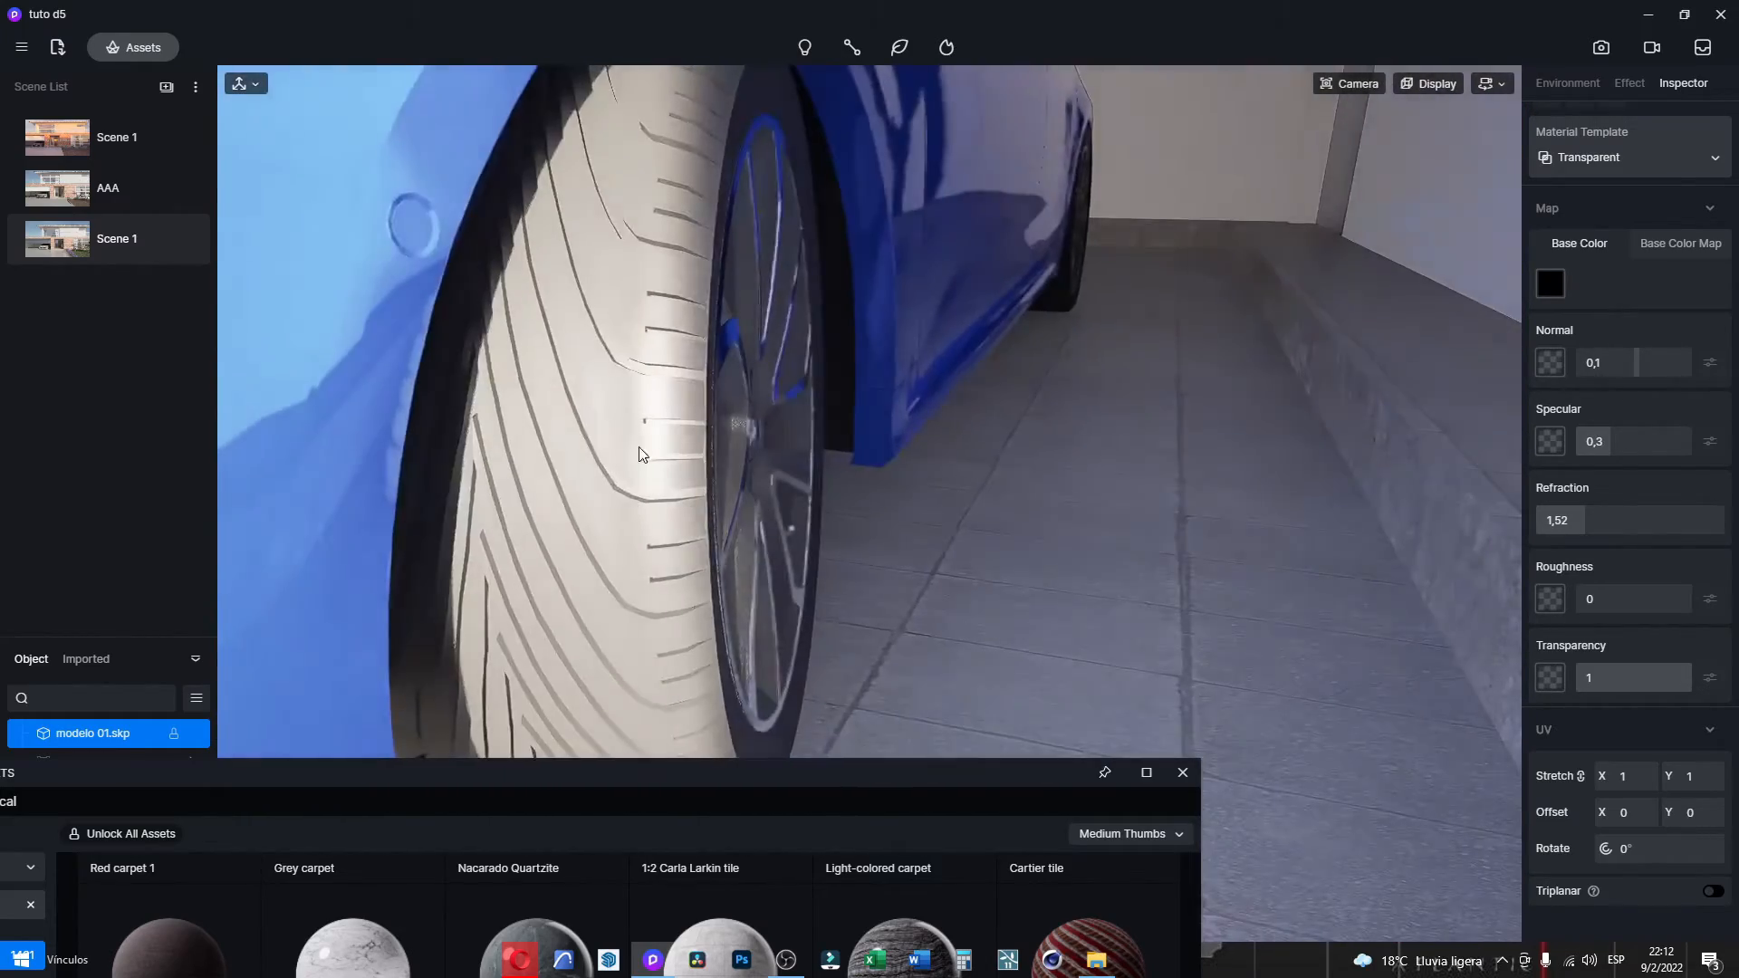
click(609, 425)
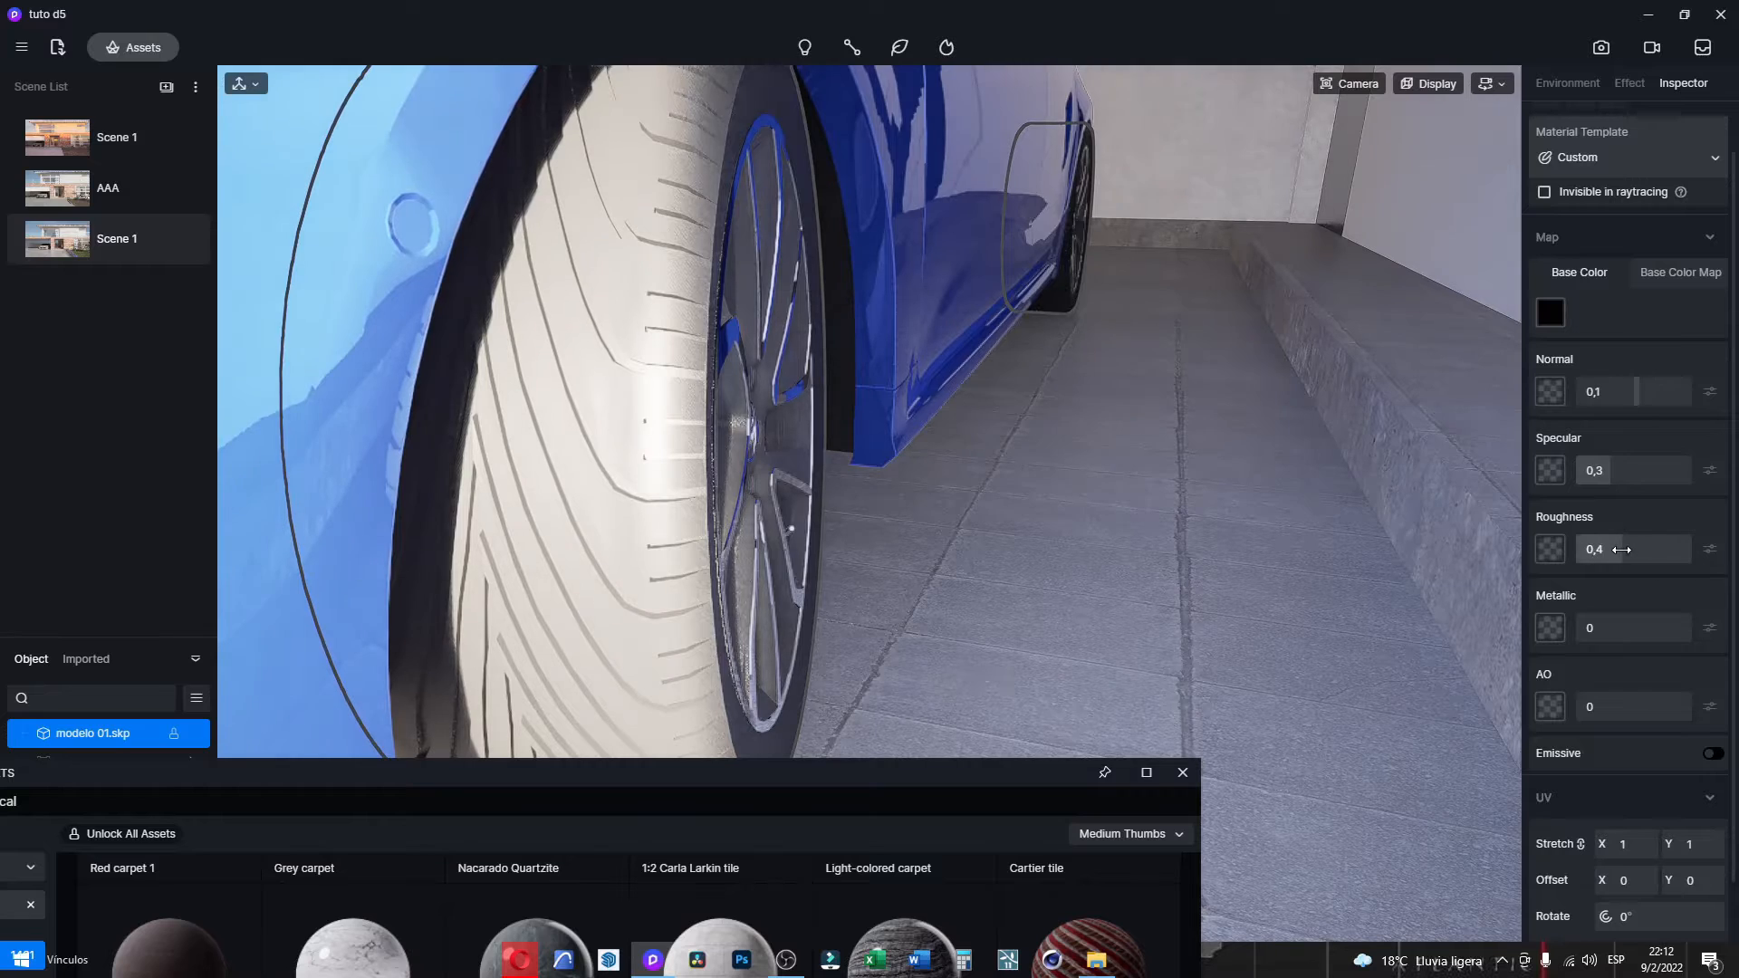
drag(1621, 548, 1648, 550)
drag(1609, 471, 1569, 477)
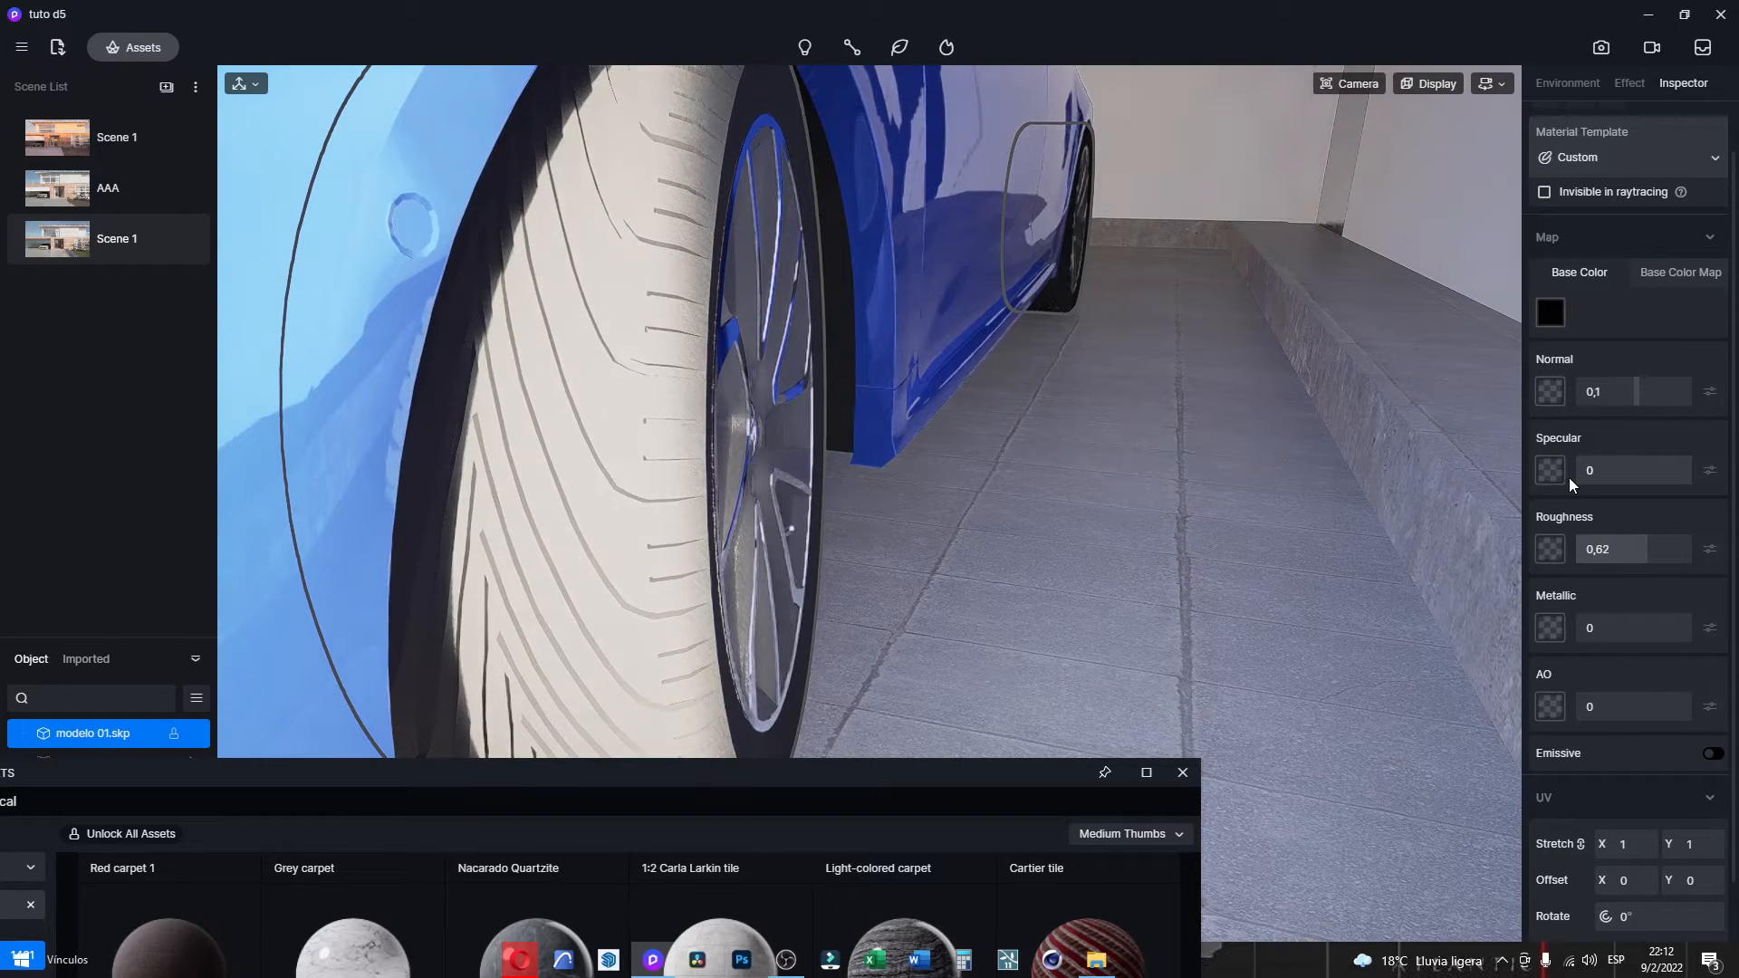
Set the tire's base color to pure black (H 0, S 0, V 0), with specular 0,09 and roughness 0,74.
click(1550, 313)
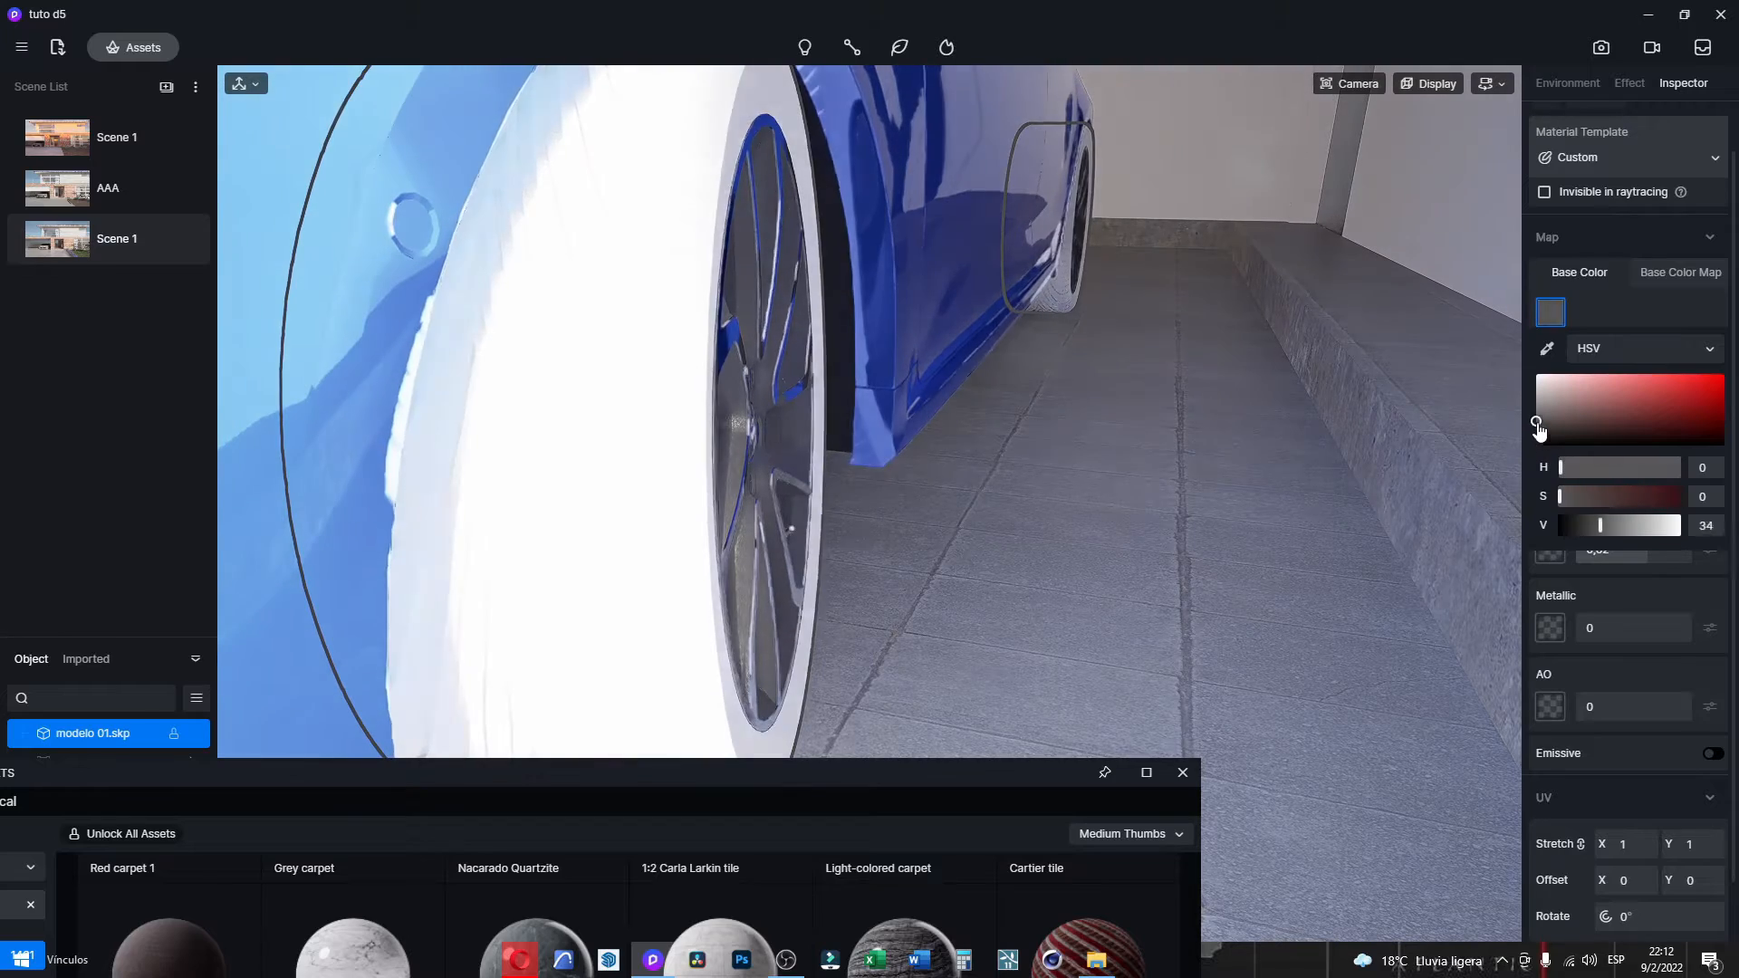
click(1536, 445)
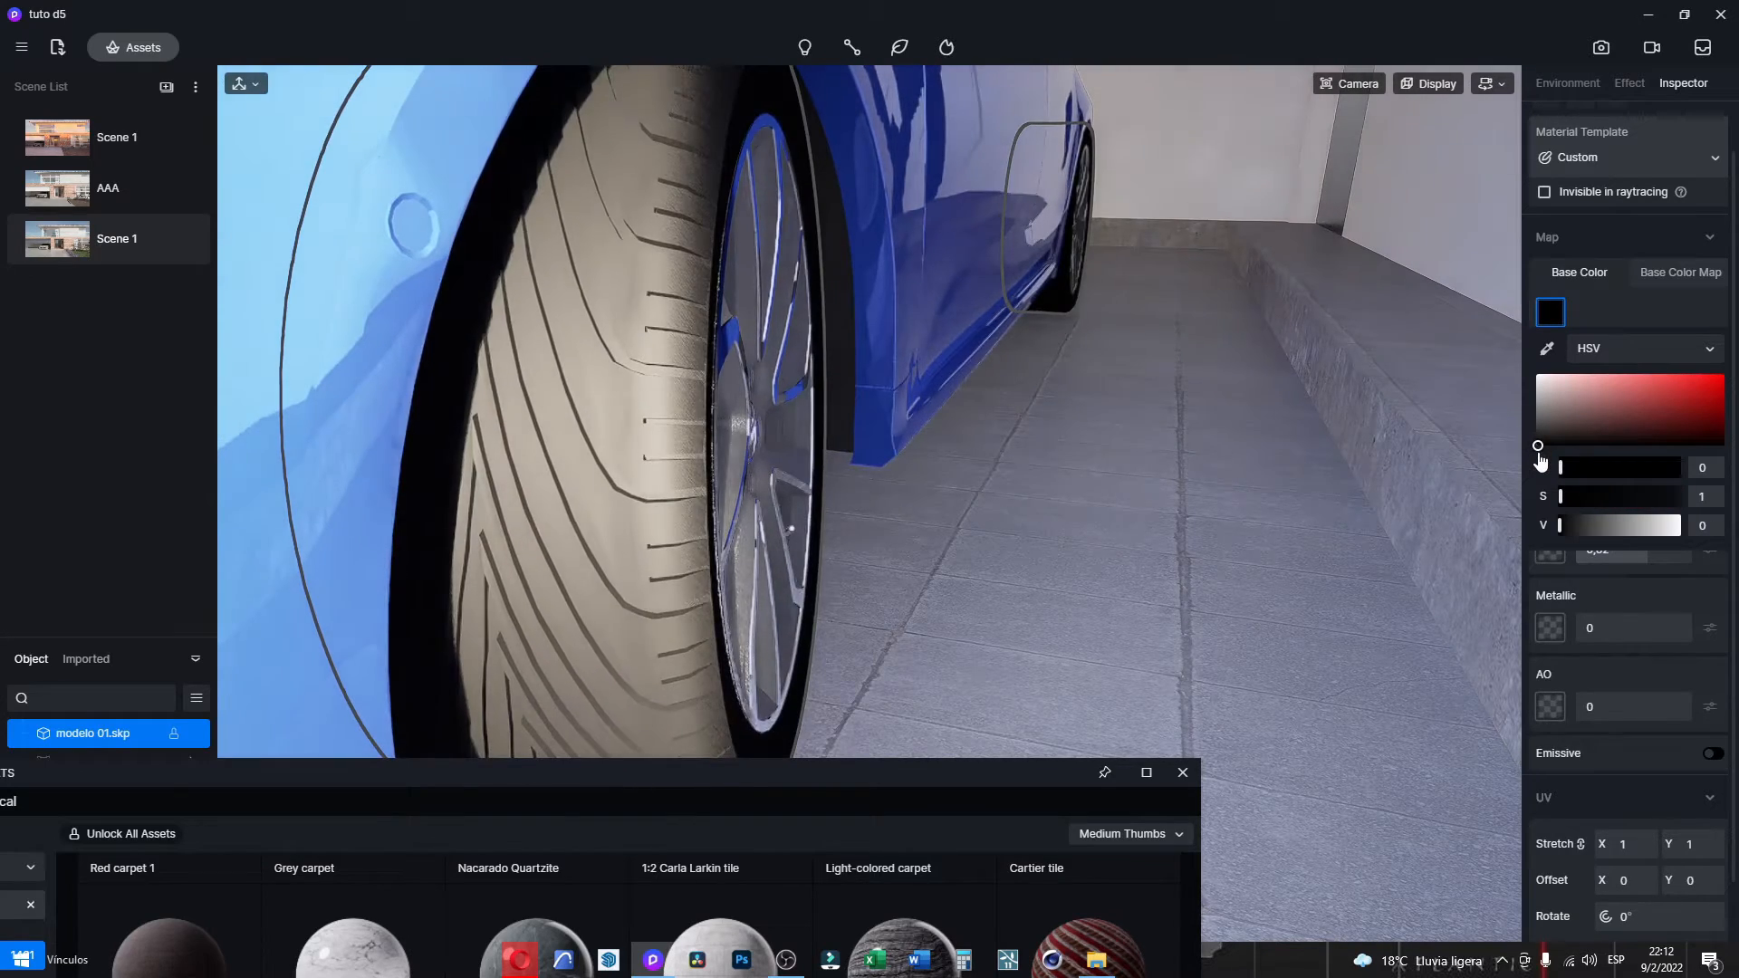
drag(1538, 455, 1533, 451)
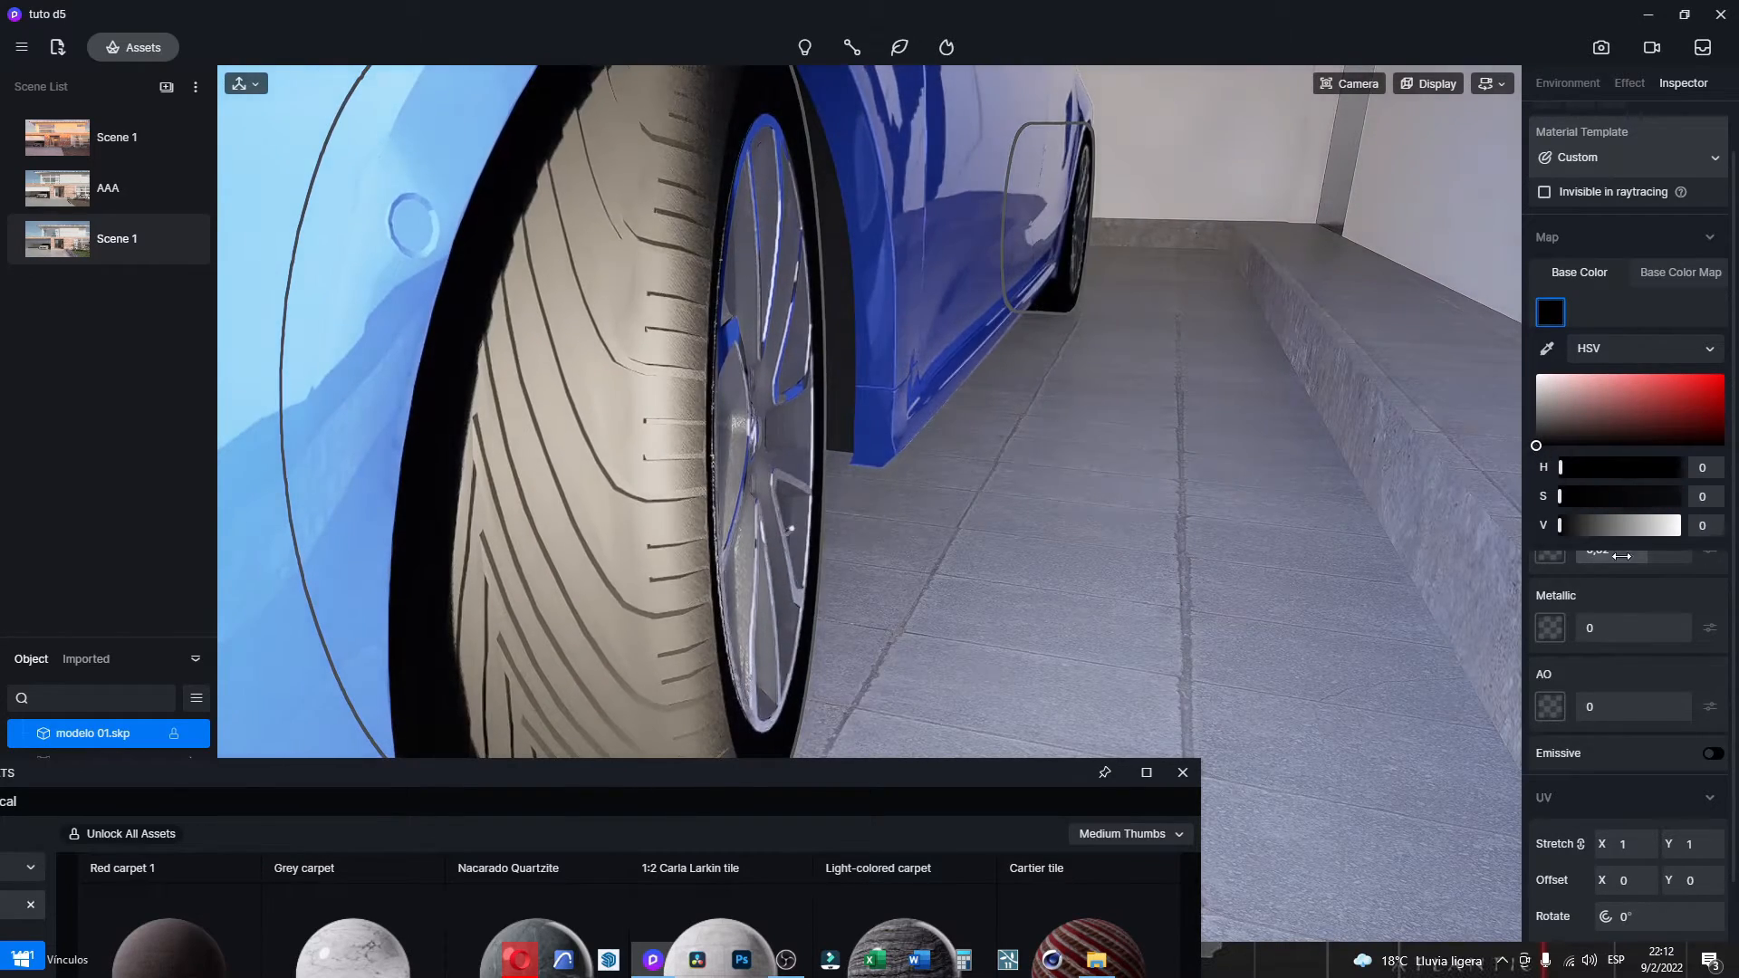
click(1560, 525)
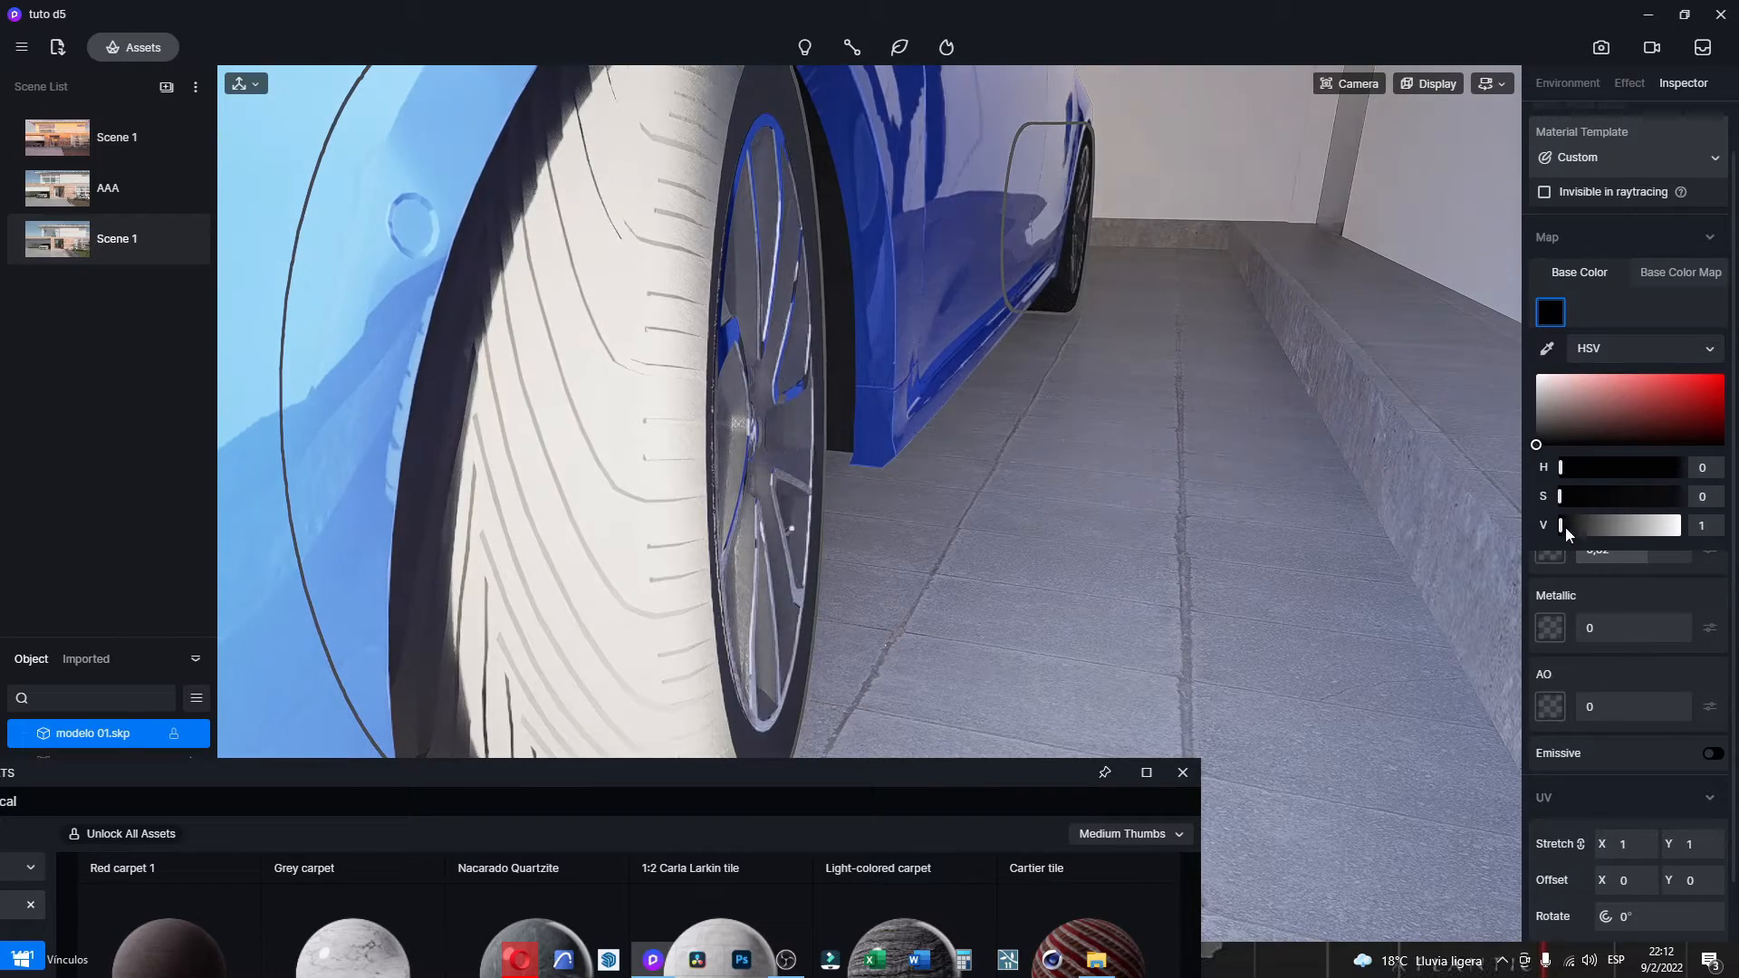
drag(1568, 526, 1557, 529)
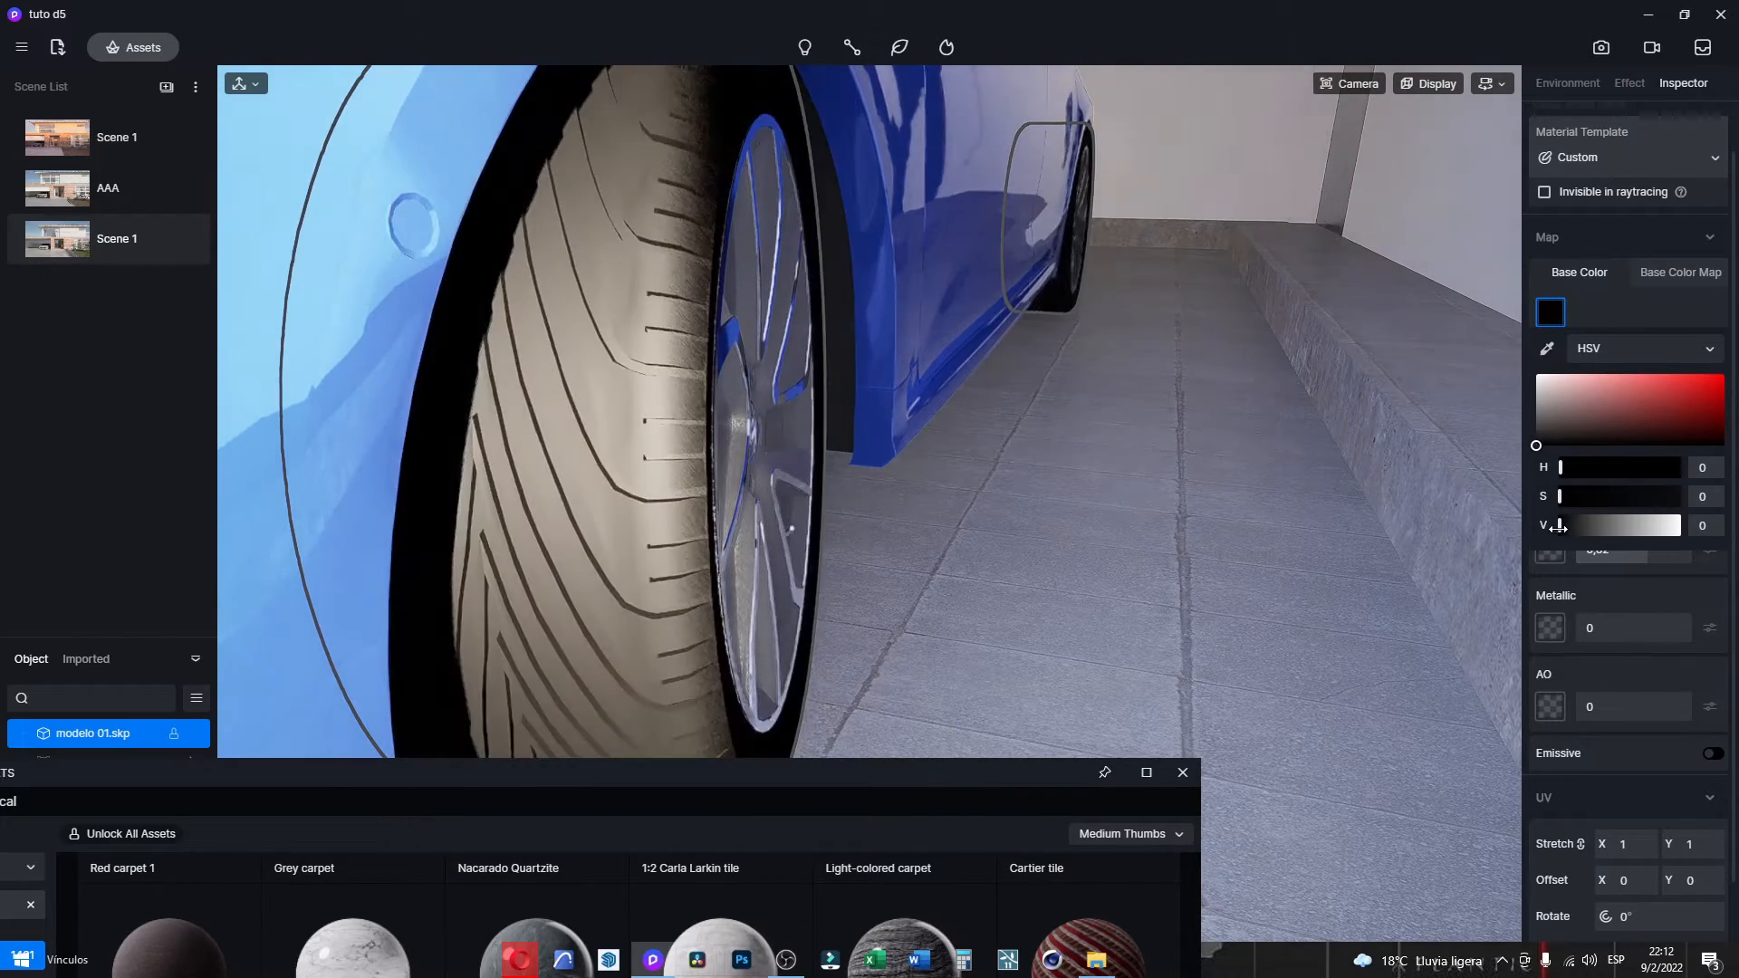
scroll(1324, 579, down, 4)
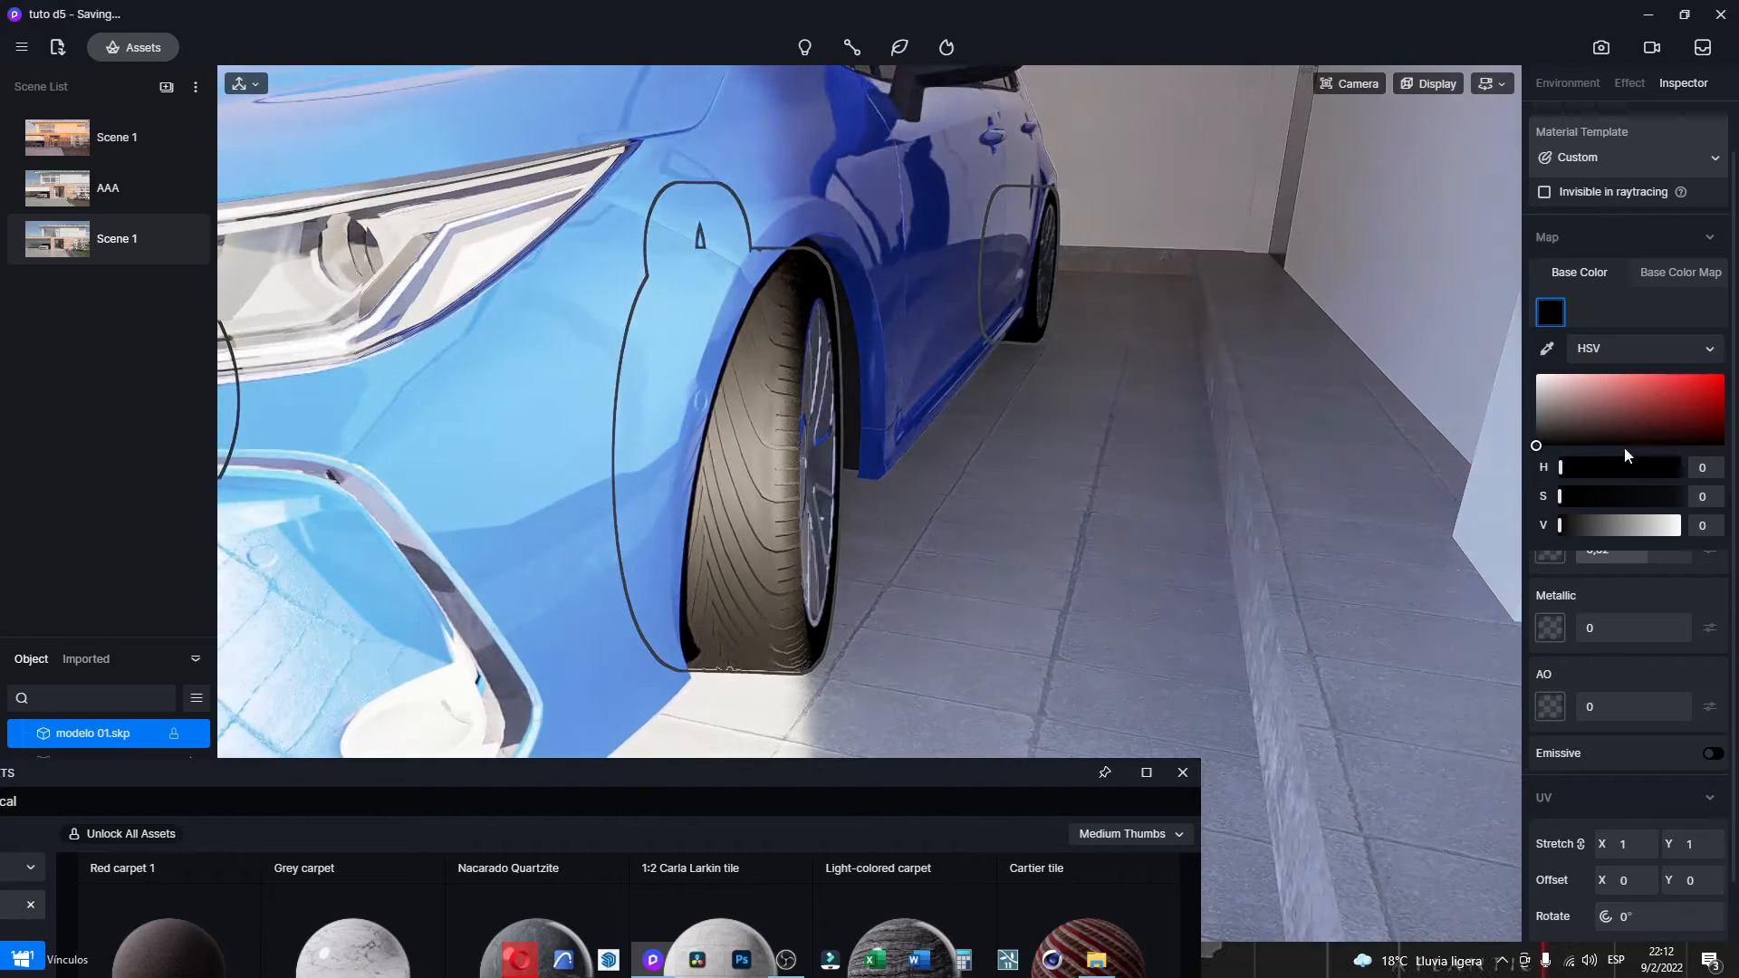
click(1596, 279)
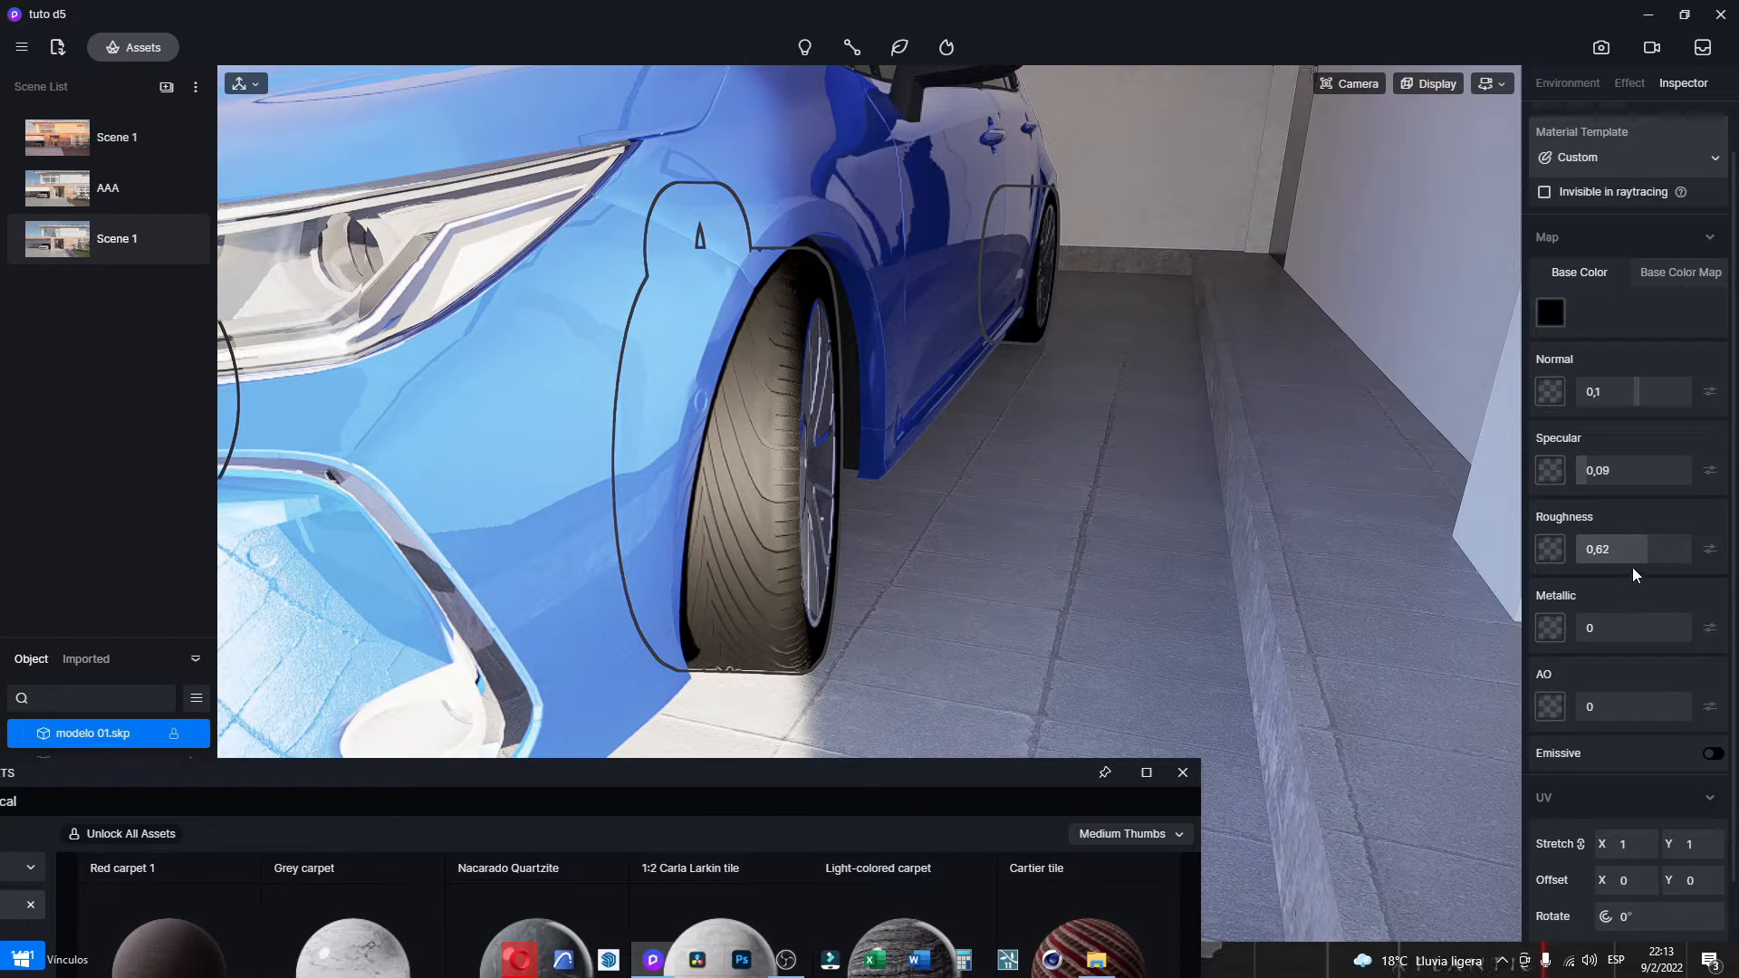
drag(1636, 555, 1668, 557)
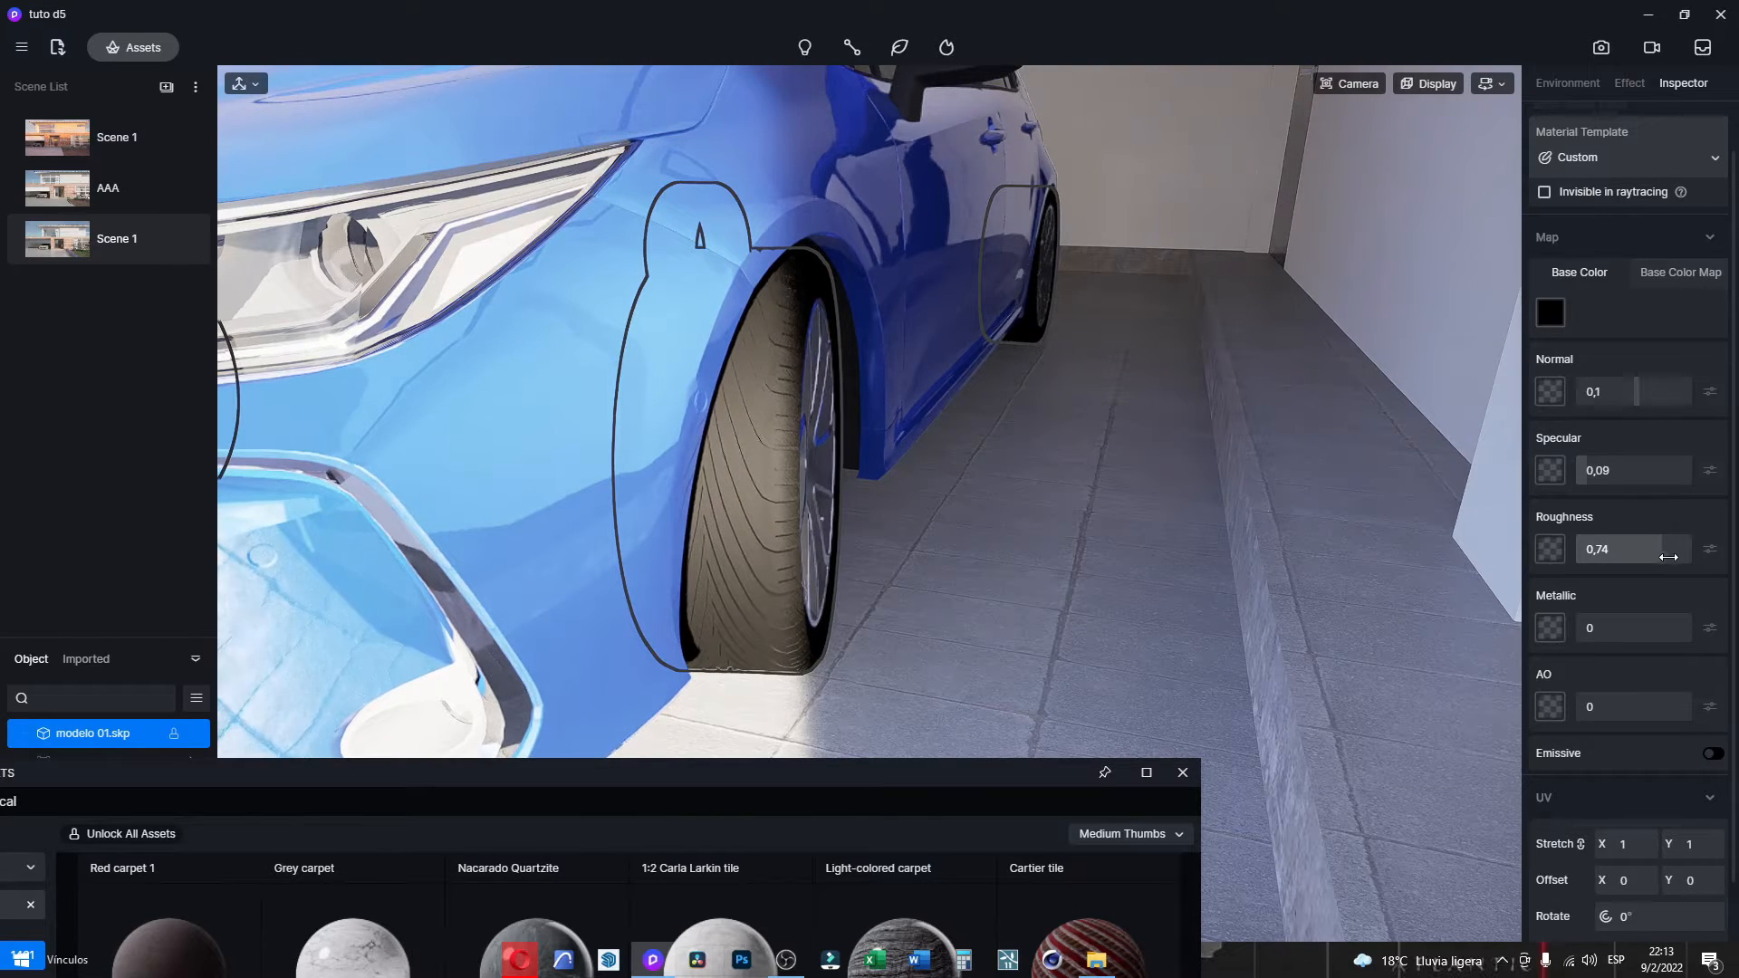
Select the brake disc behind the front rim and set its metallic value to 1.
right_drag(1161, 568, 1007, 589)
scroll(963, 458, up, 4)
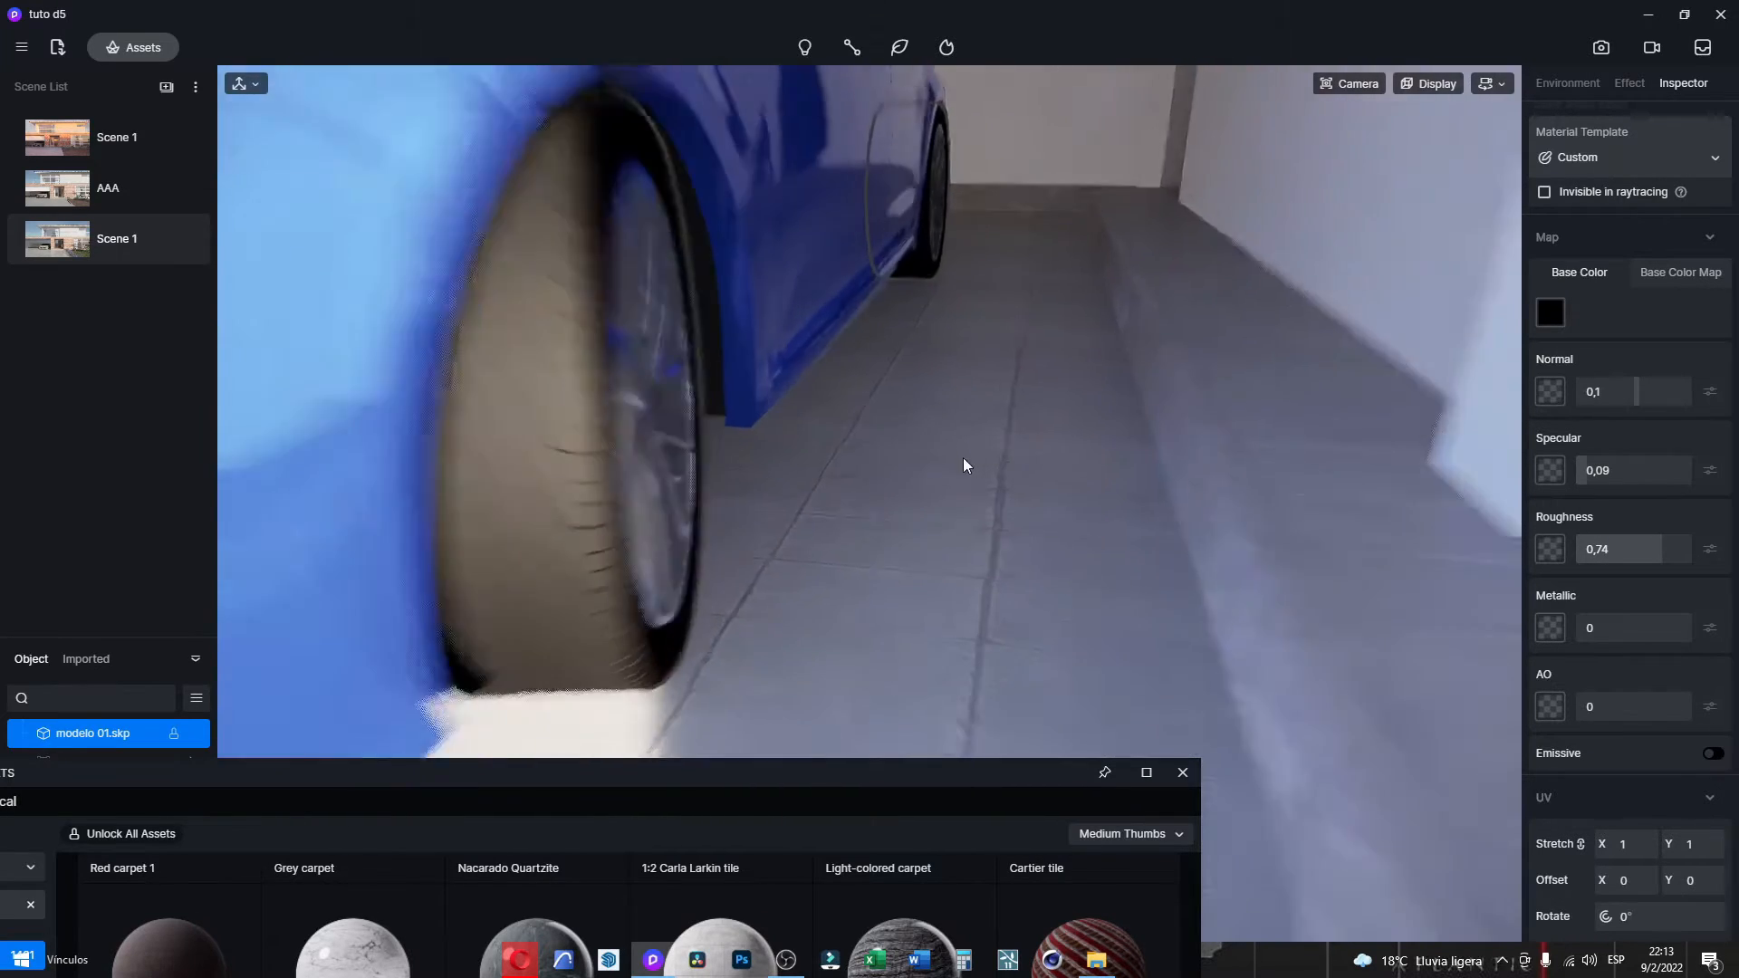
right_drag(991, 478, 574, 347)
middle_drag(574, 347, 473, 359)
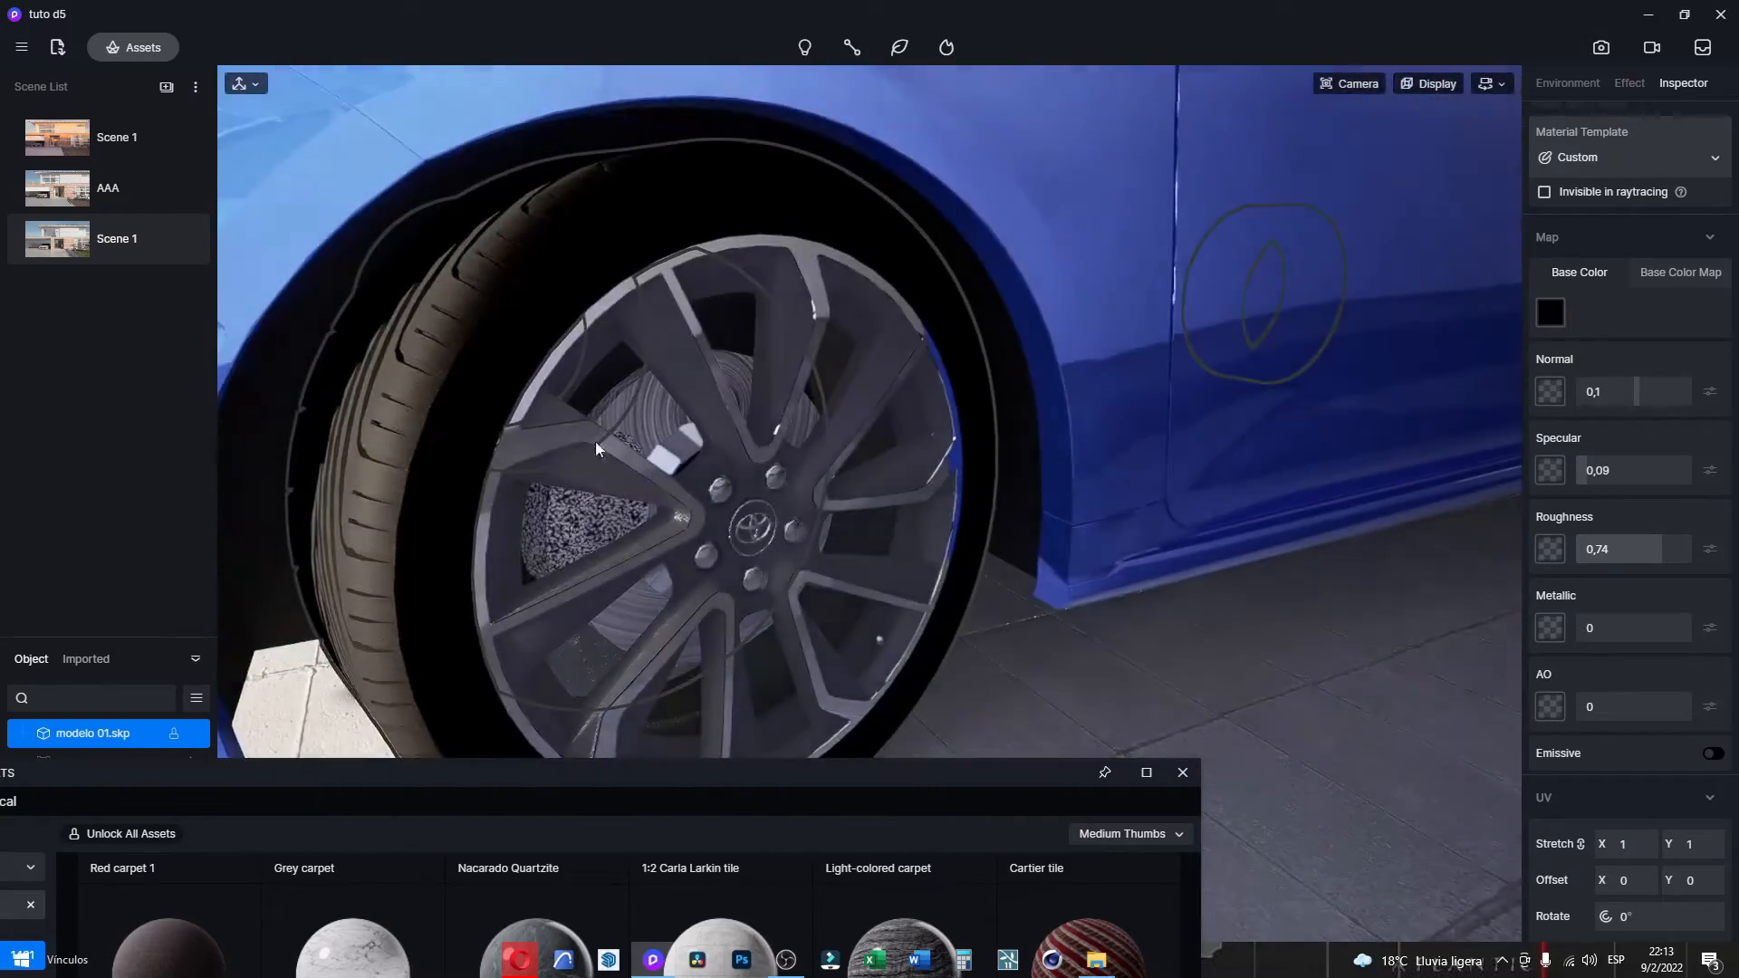
scroll(777, 432, up, 3)
right_drag(743, 438, 349, 562)
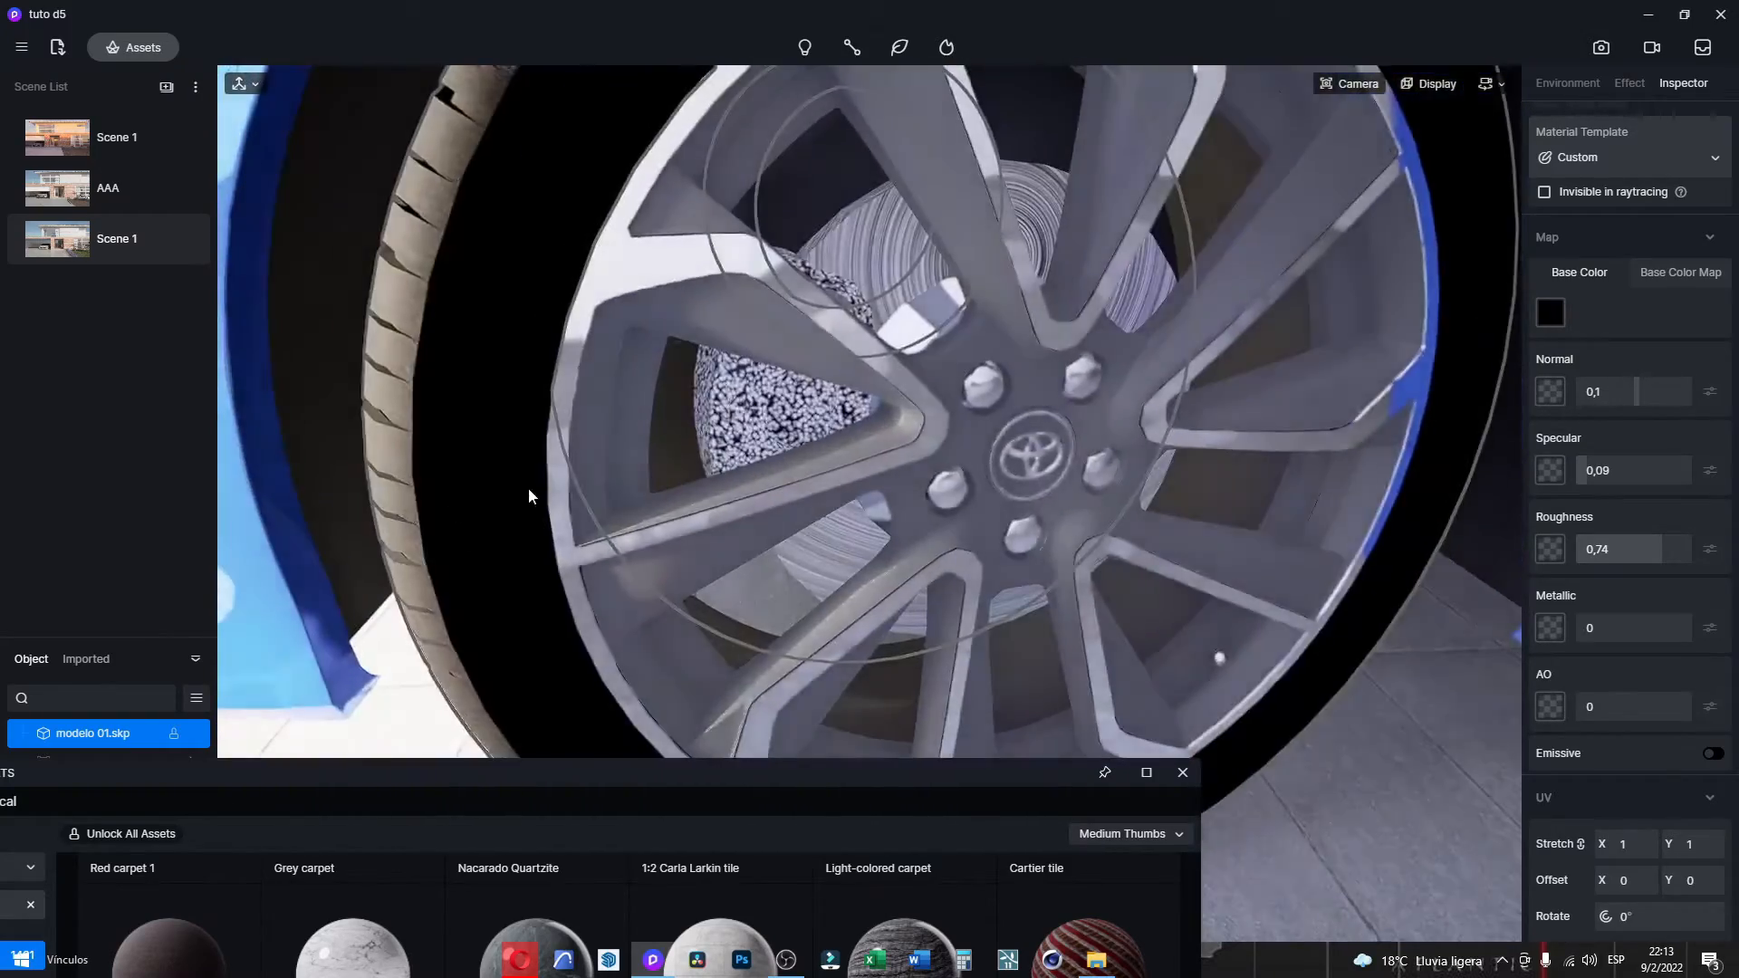
middle_drag(1041, 466, 534, 477)
right_drag(535, 476, 150, 463)
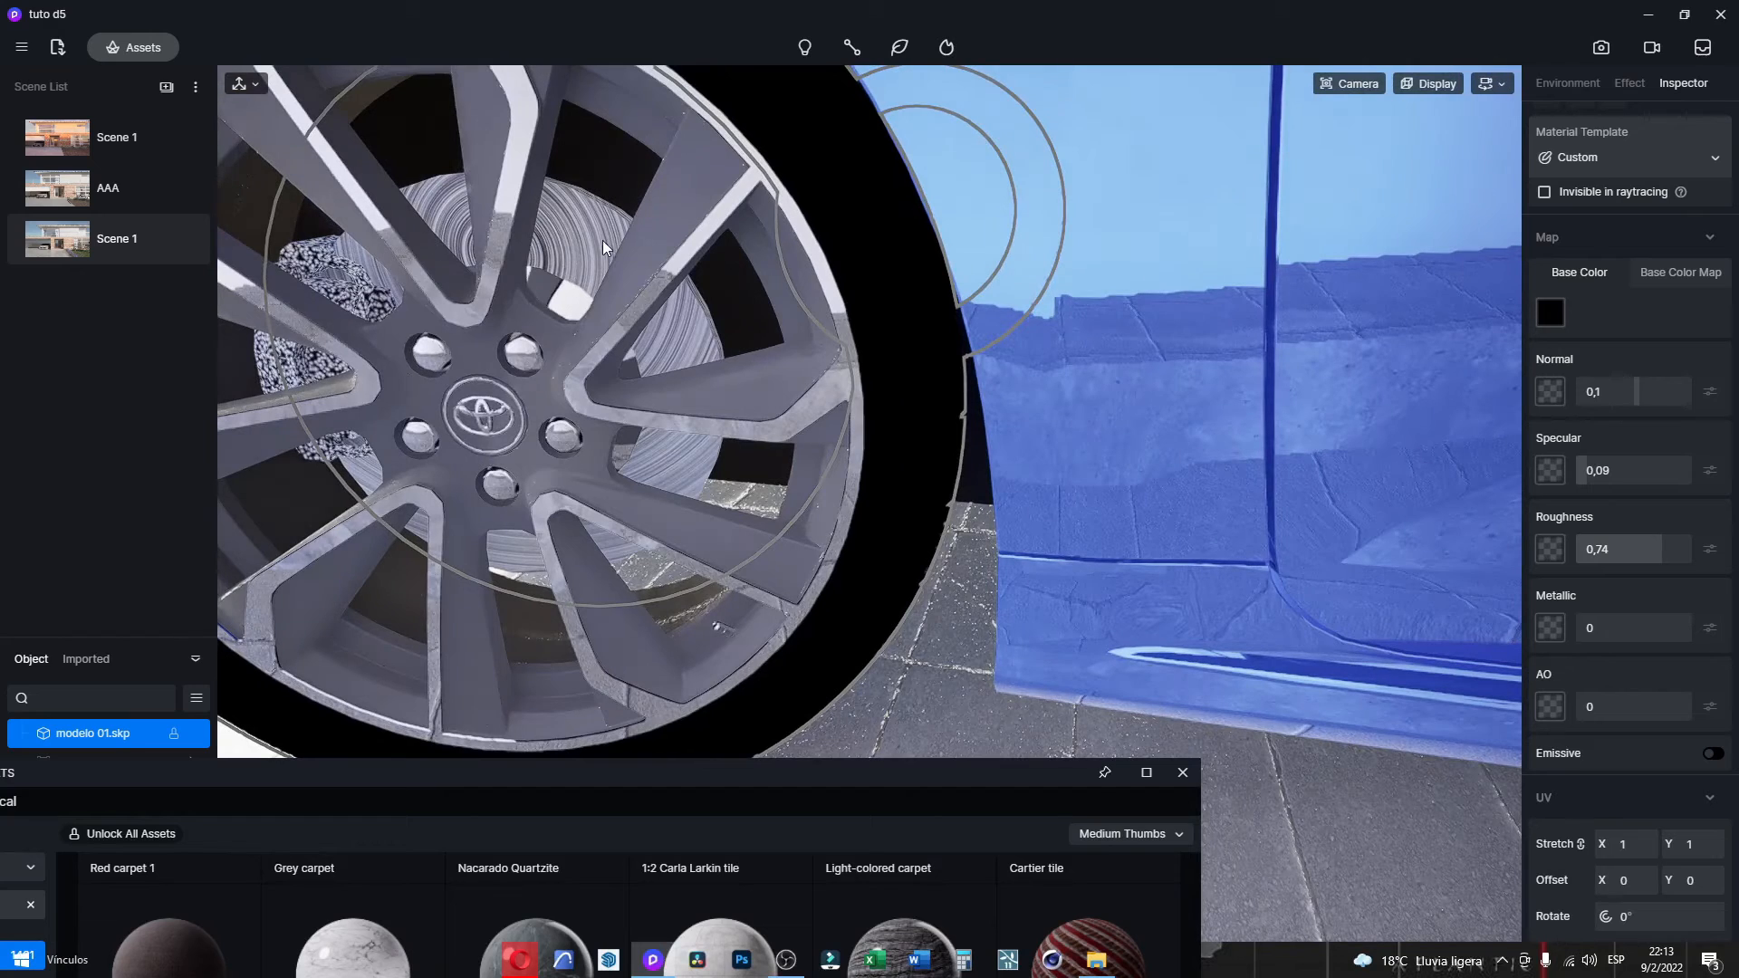
click(600, 227)
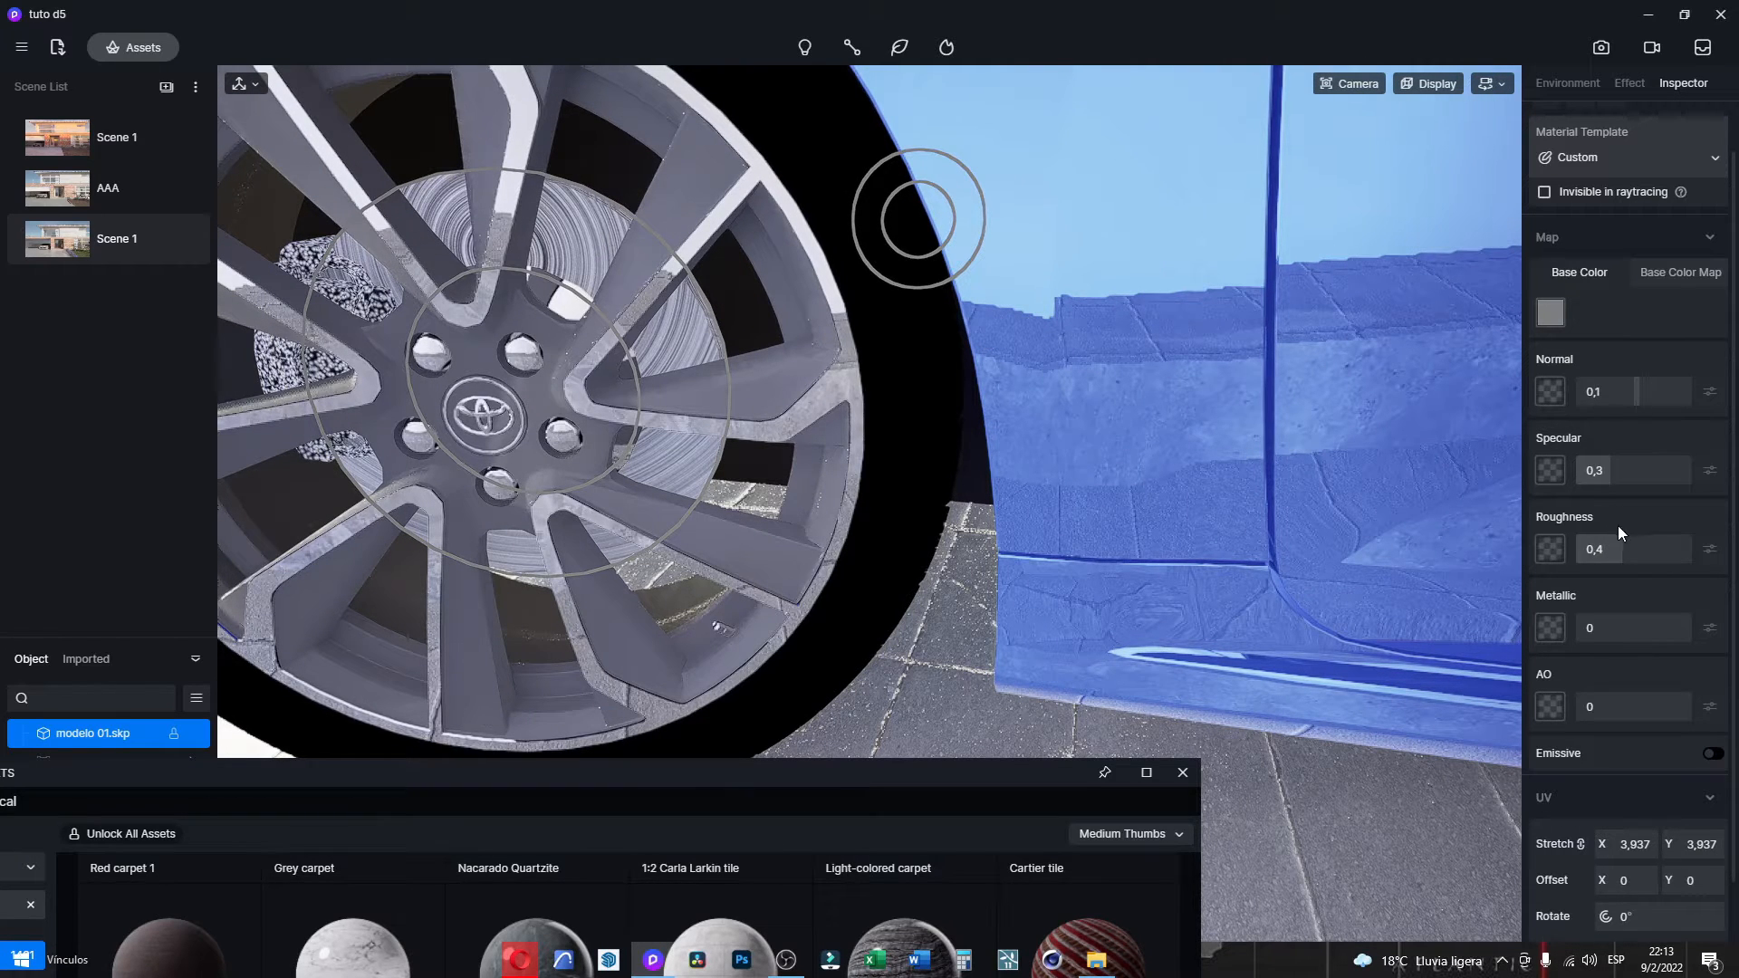
drag(1576, 620, 1690, 625)
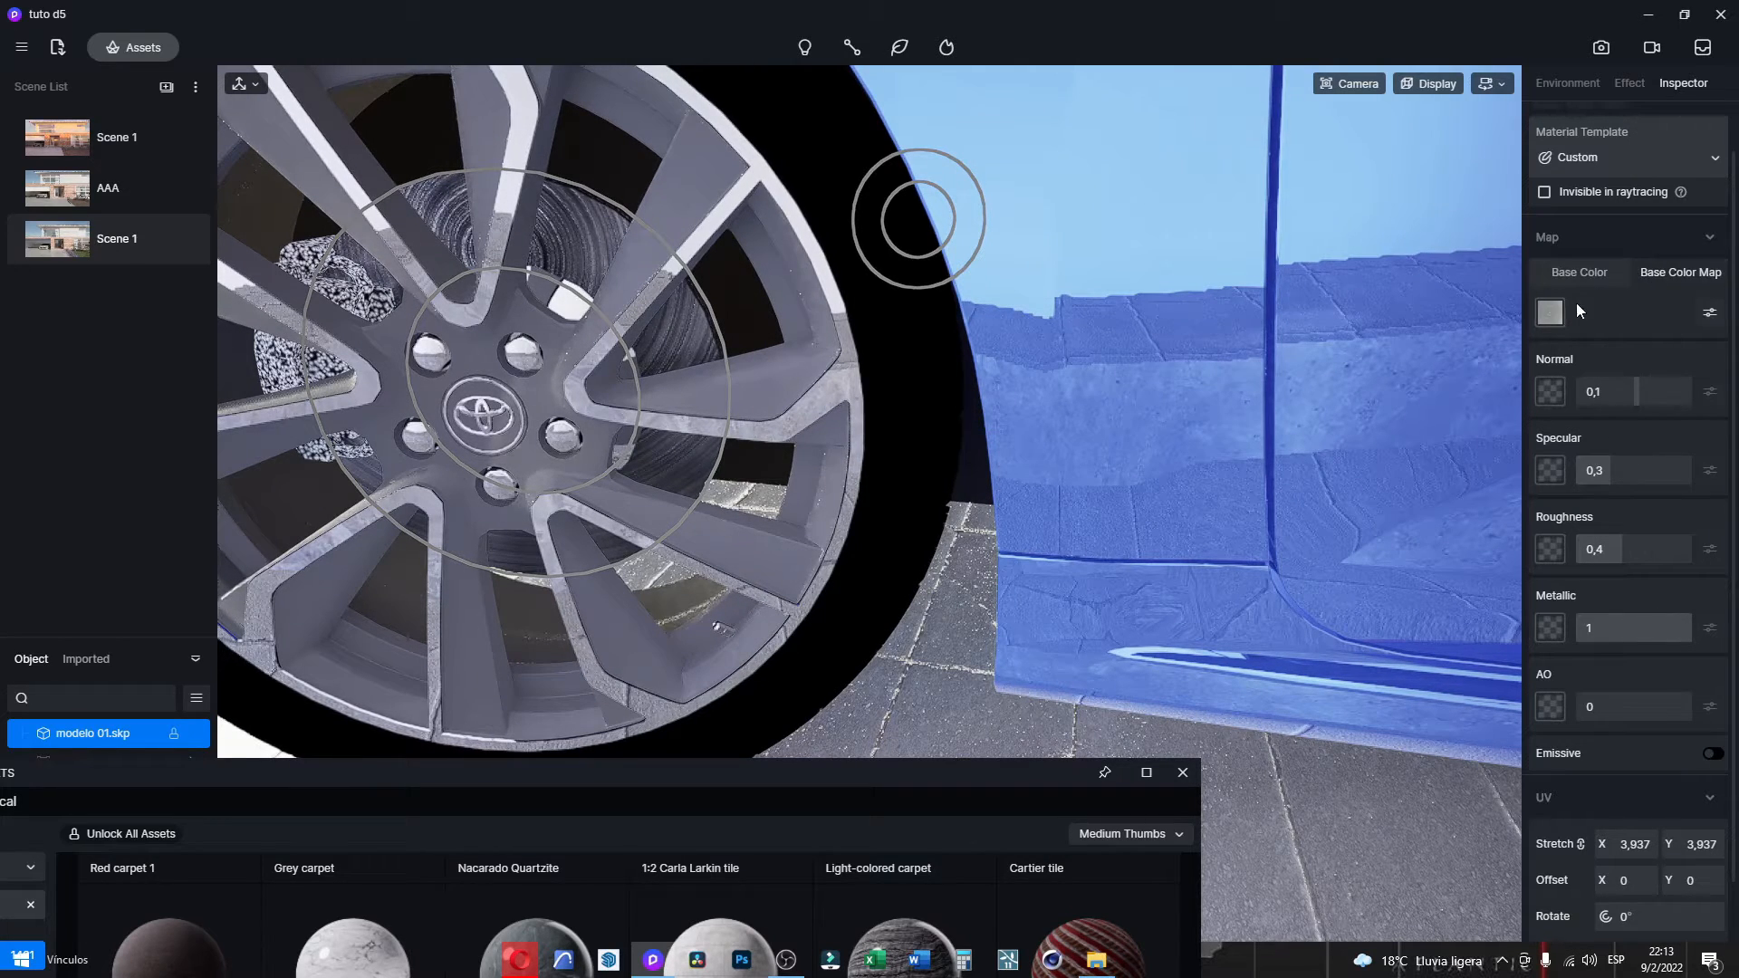
Turn on triplanar mapping for the brake disc's texture and check the result up close.
scroll(1606, 793, down, 1)
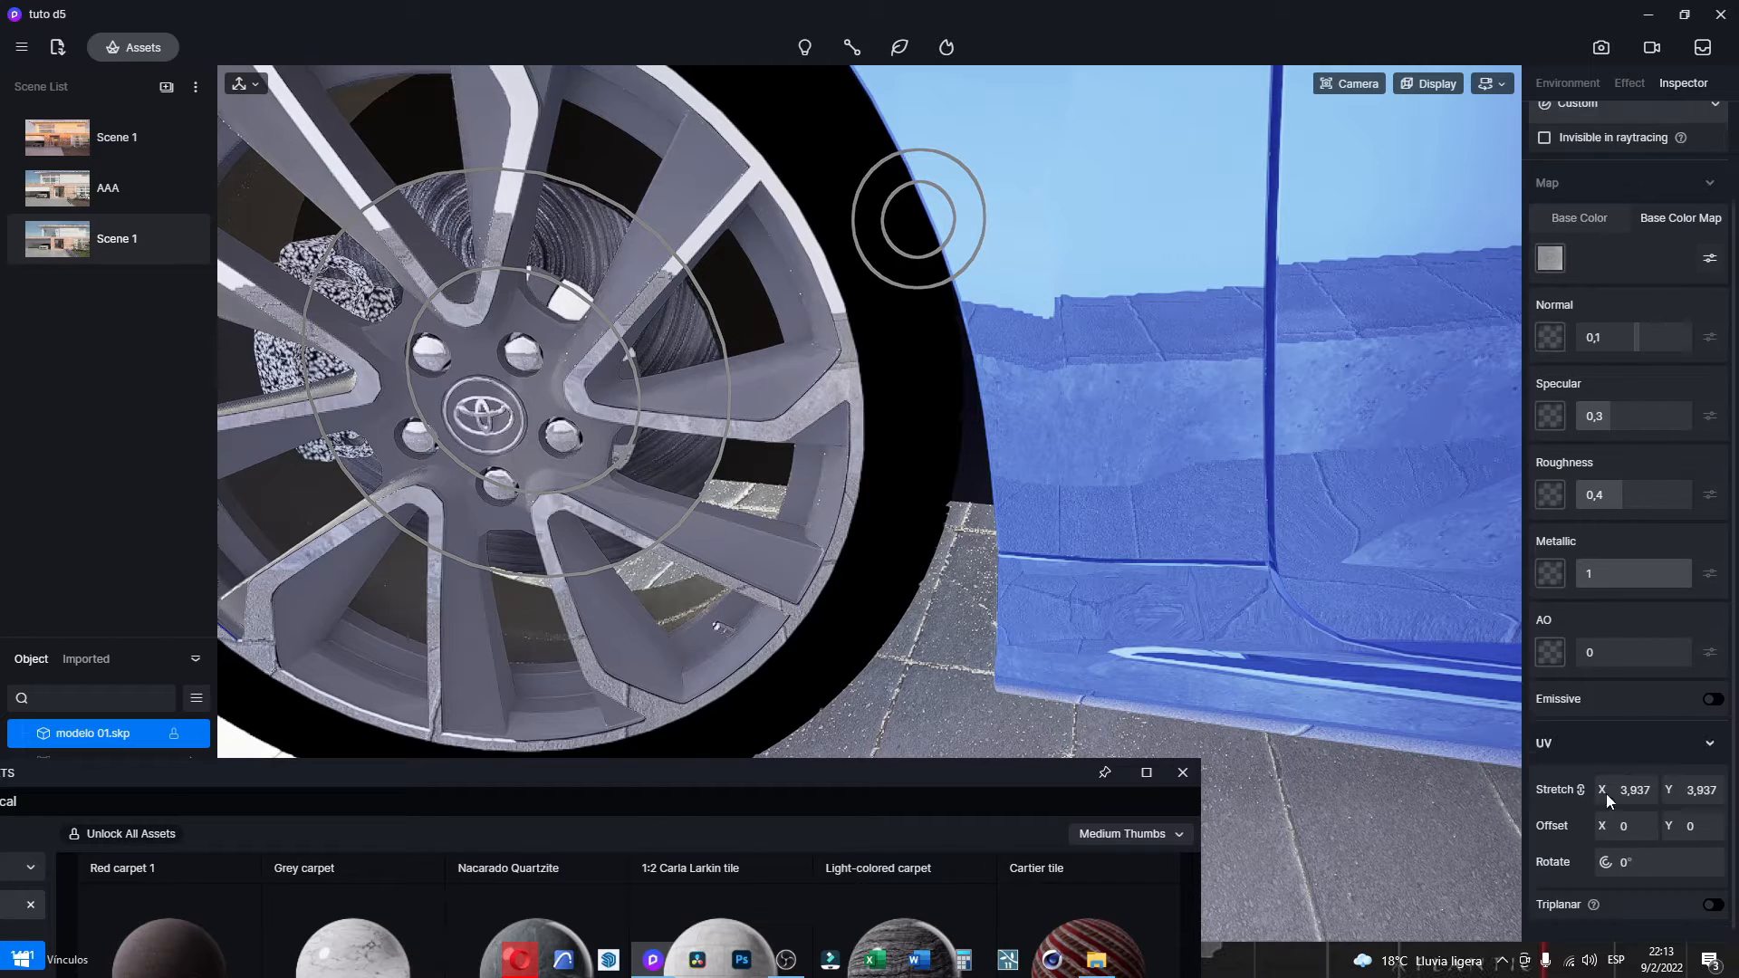
click(1714, 894)
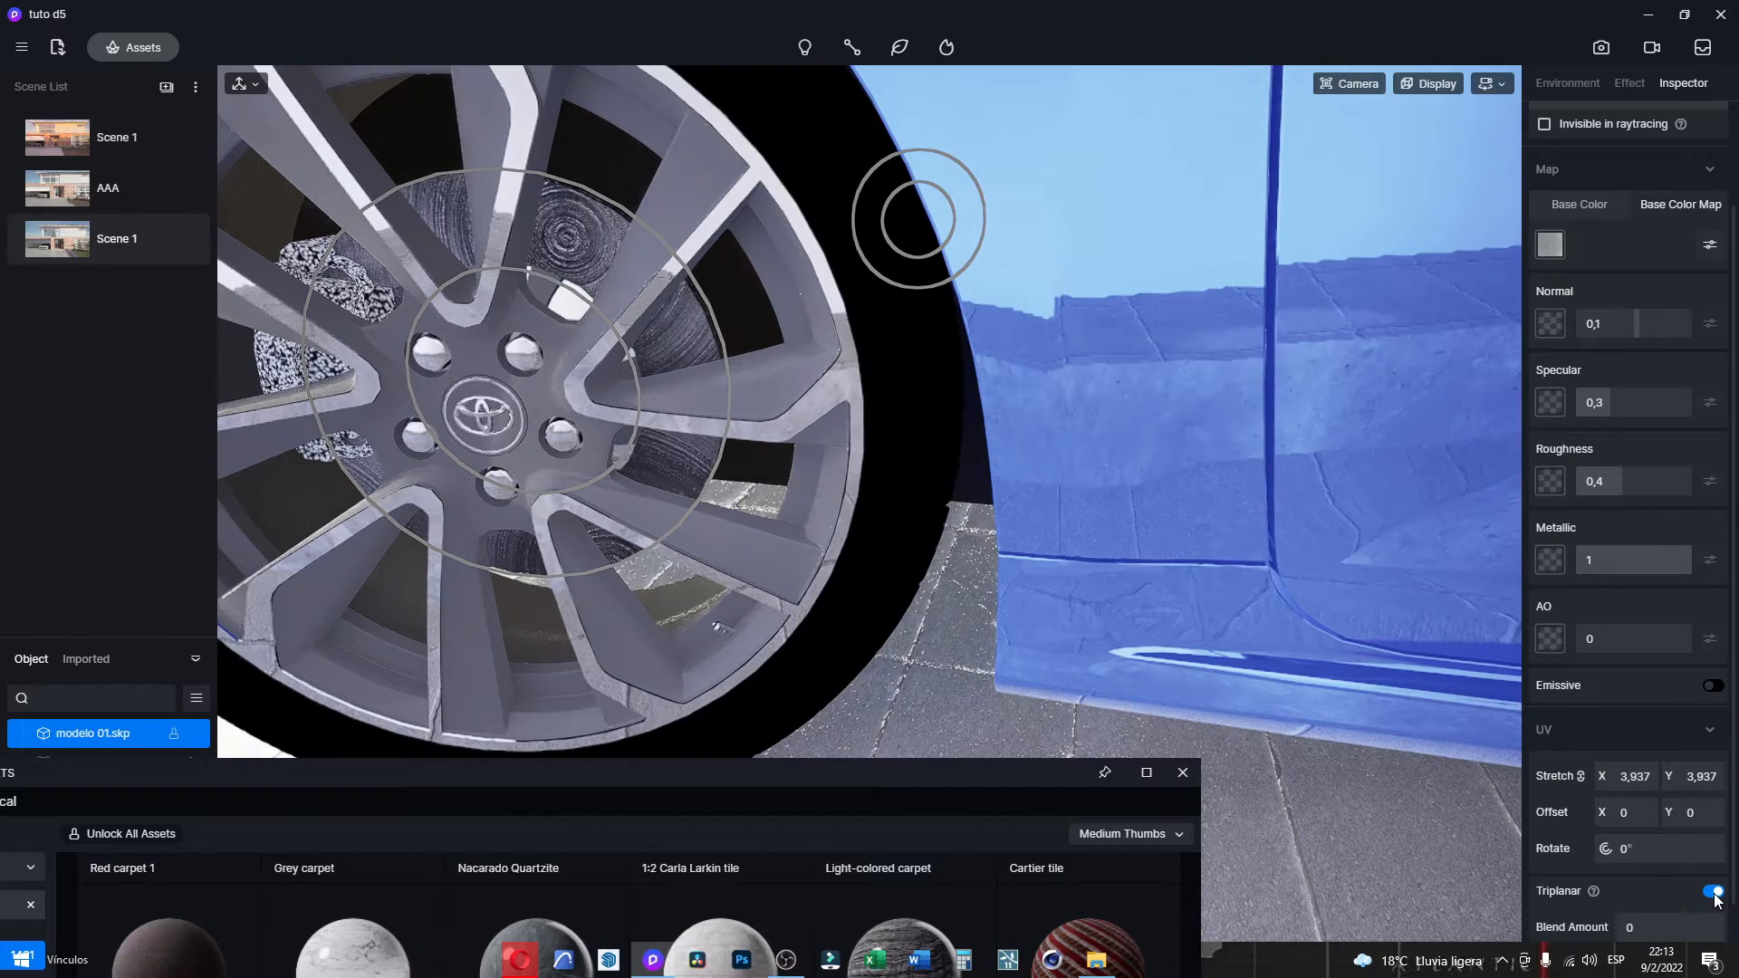
scroll(607, 413, up, 3)
scroll(492, 349, down, 5)
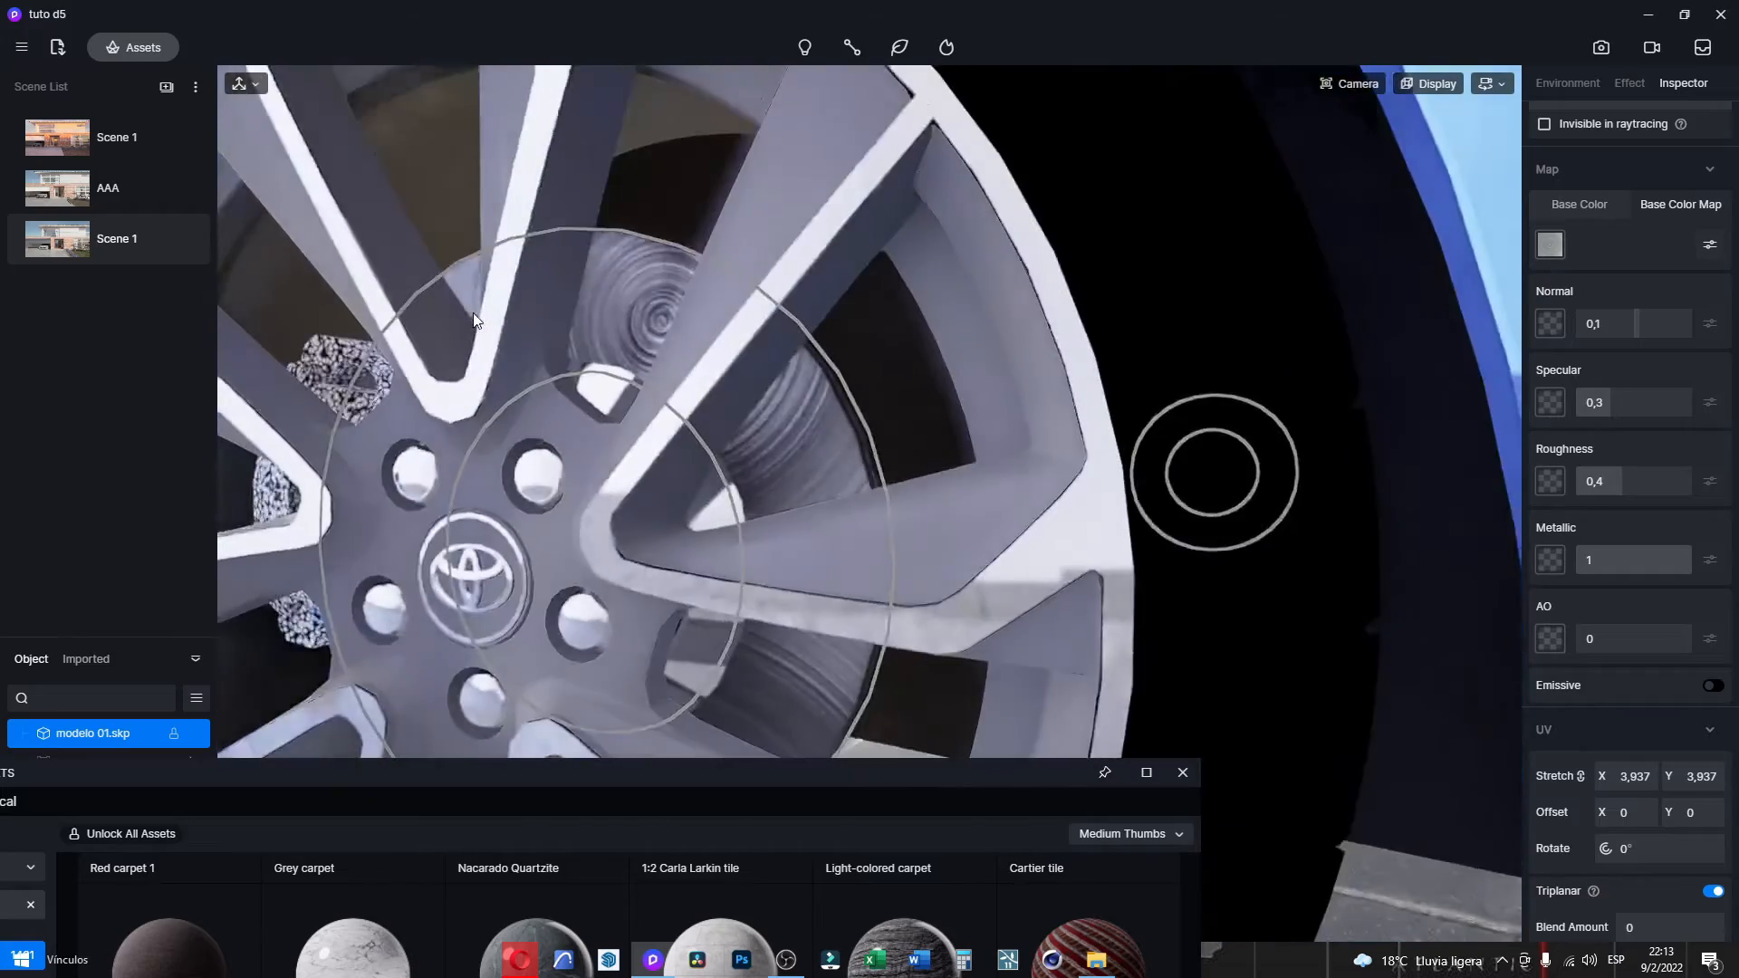
scroll(748, 469, up, 5)
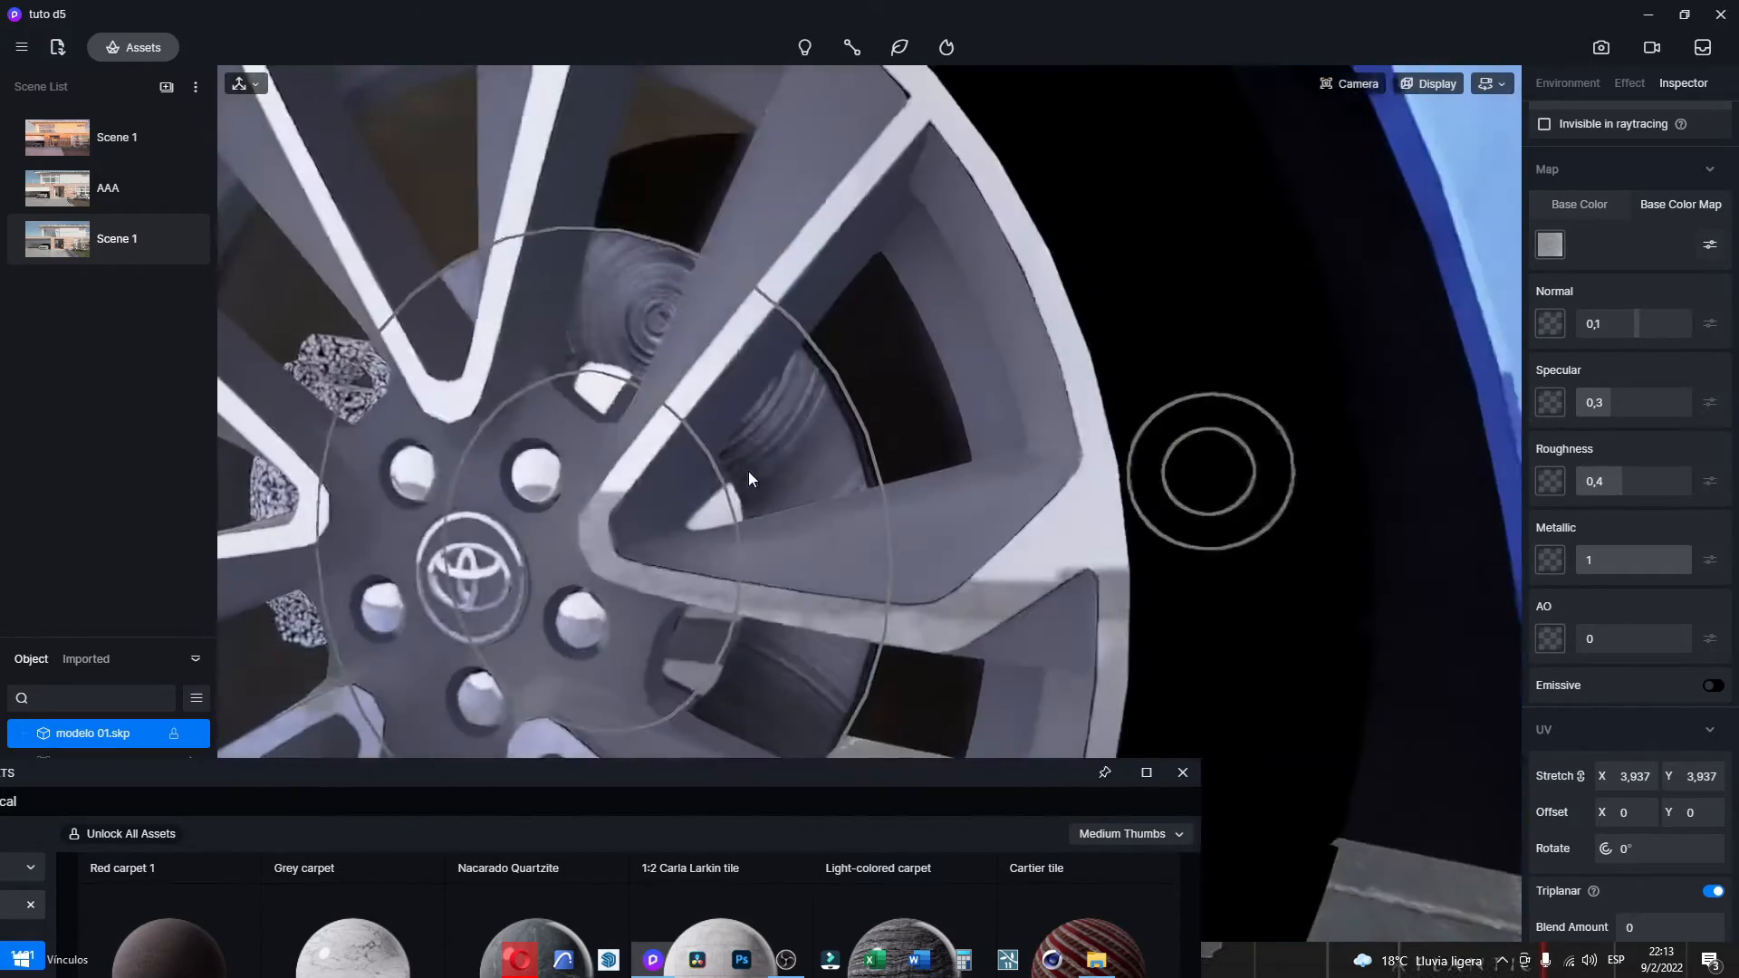
Set the brake disc texture's UV stretch to 1 and X offset to 0,24, and adjust its Y offset.
right_drag(791, 482, 1156, 620)
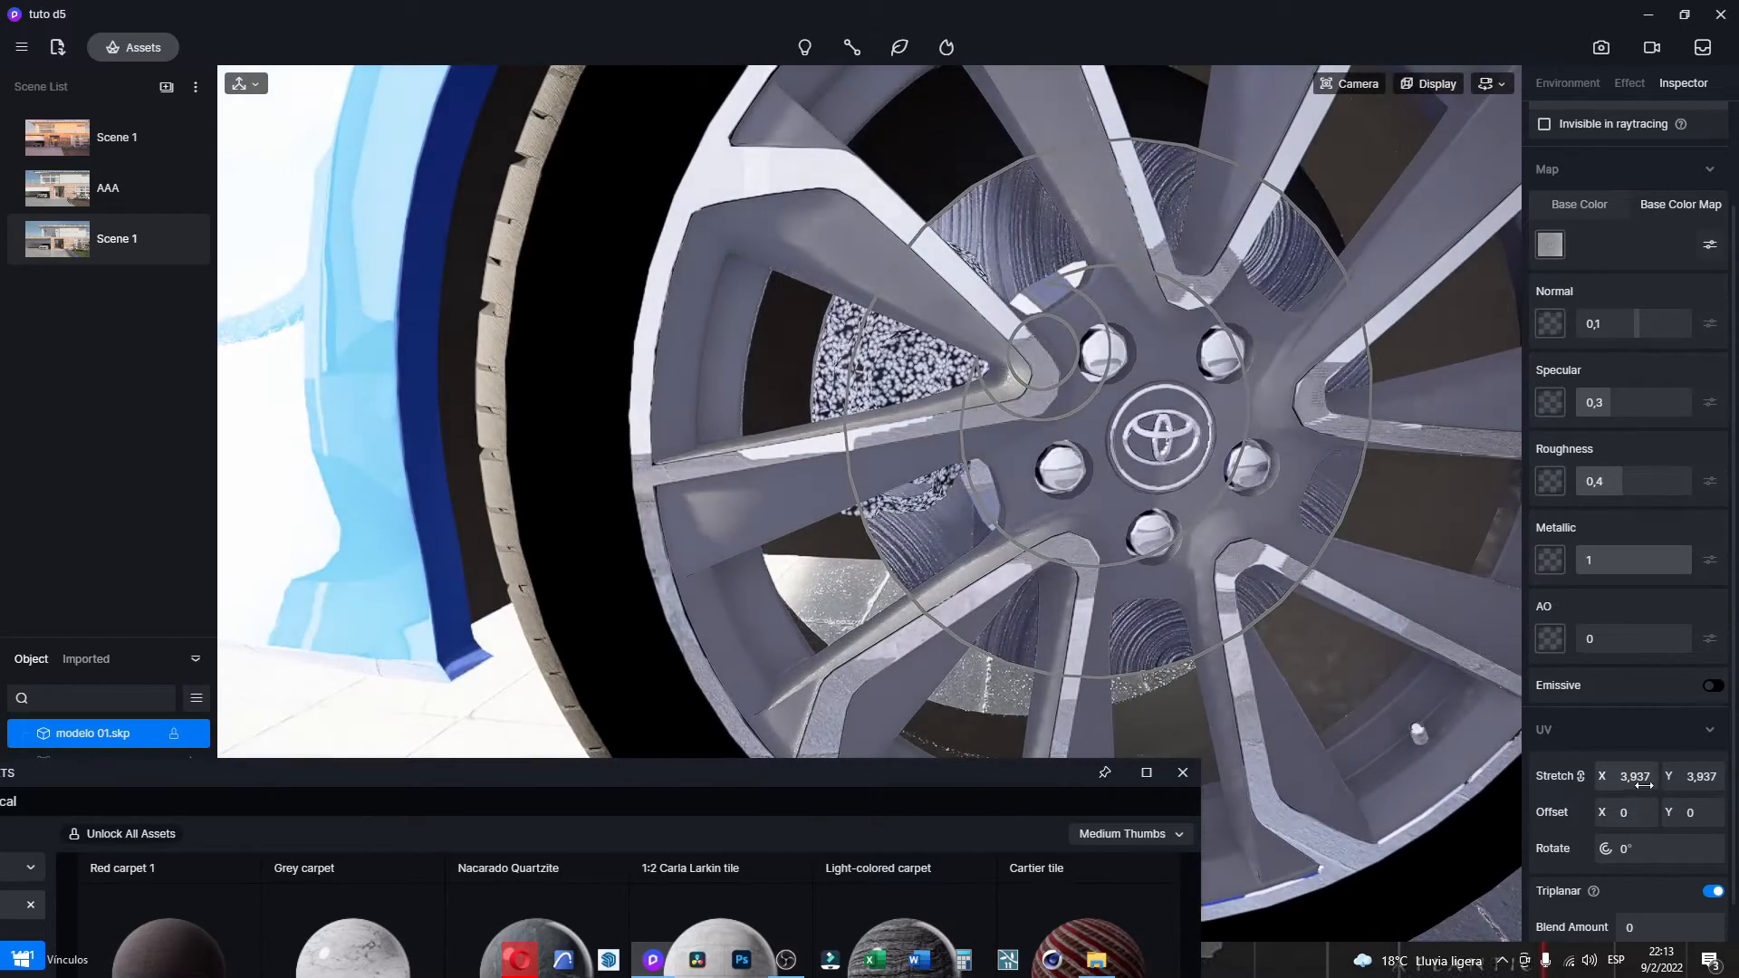
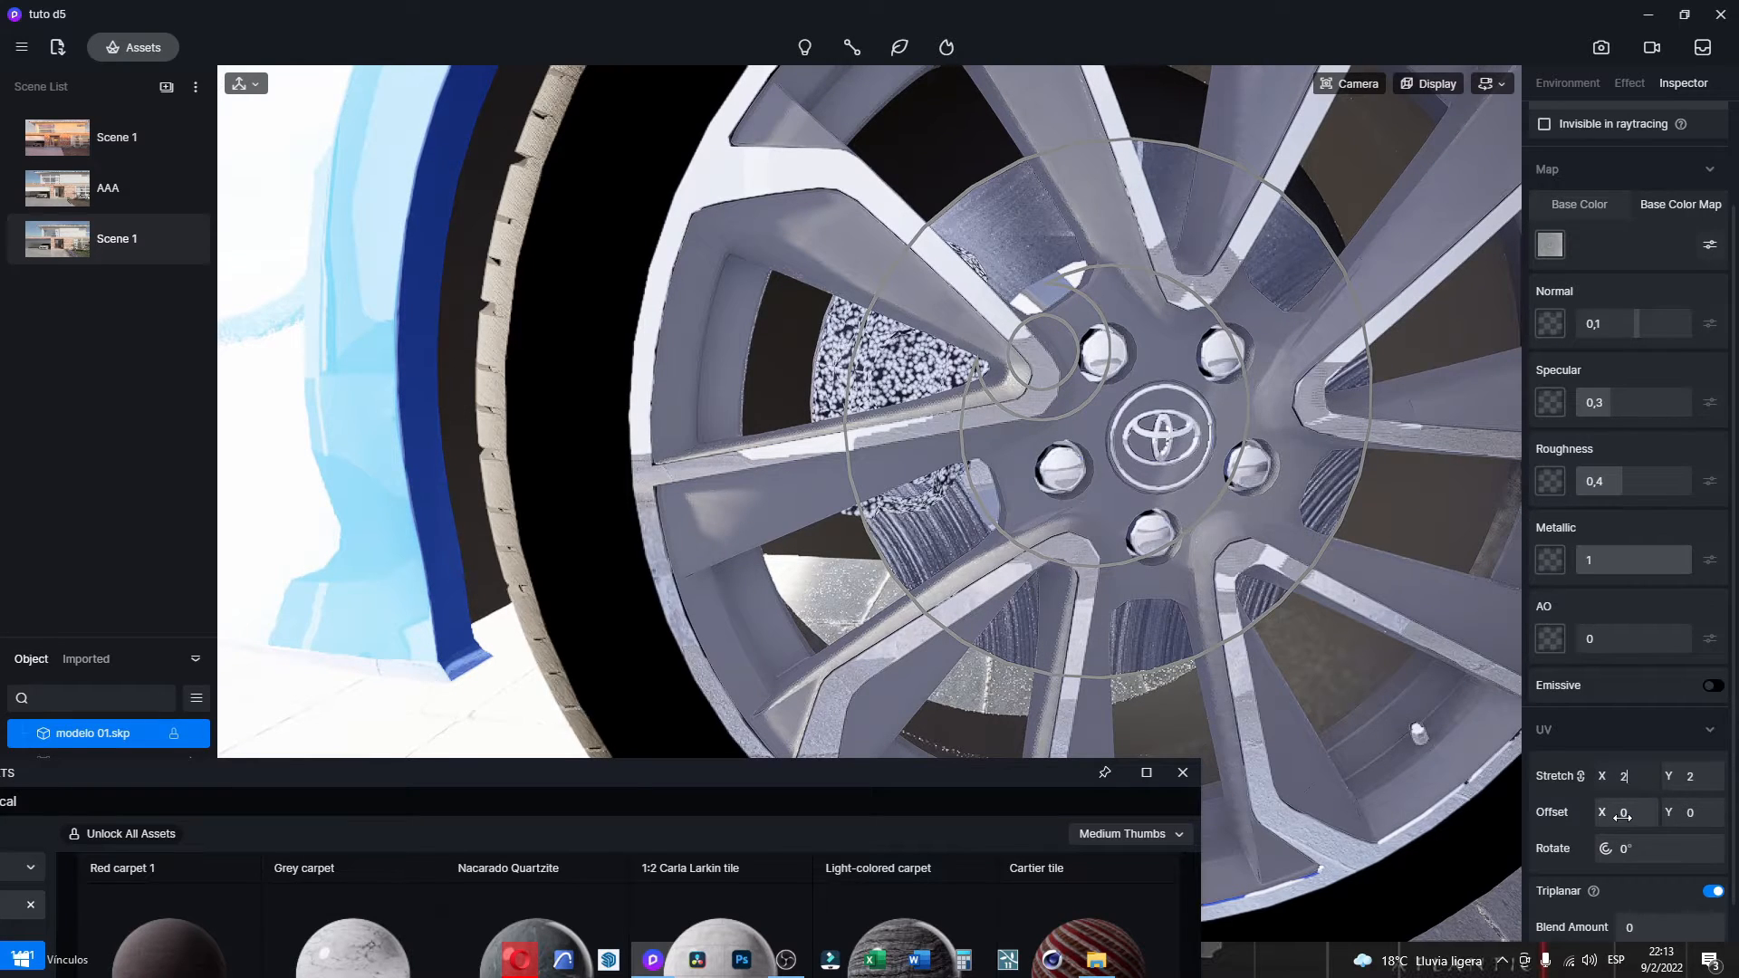
drag(1621, 816, 1697, 841)
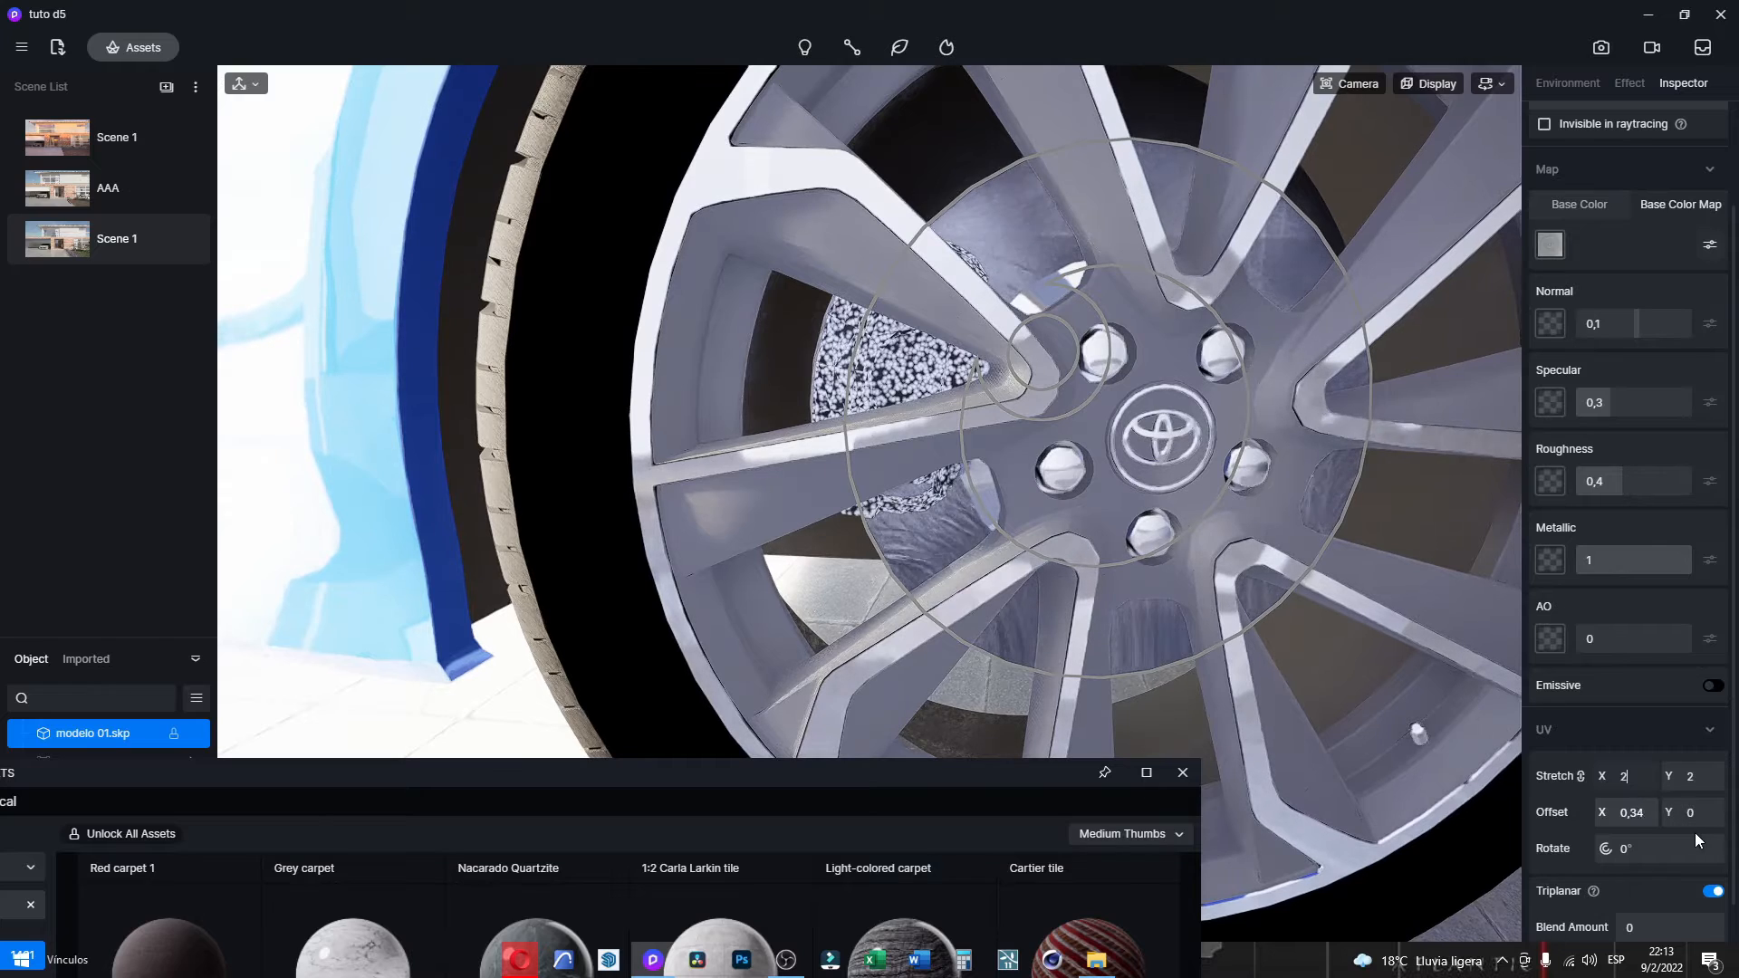
key(BackSpace)
text(1)
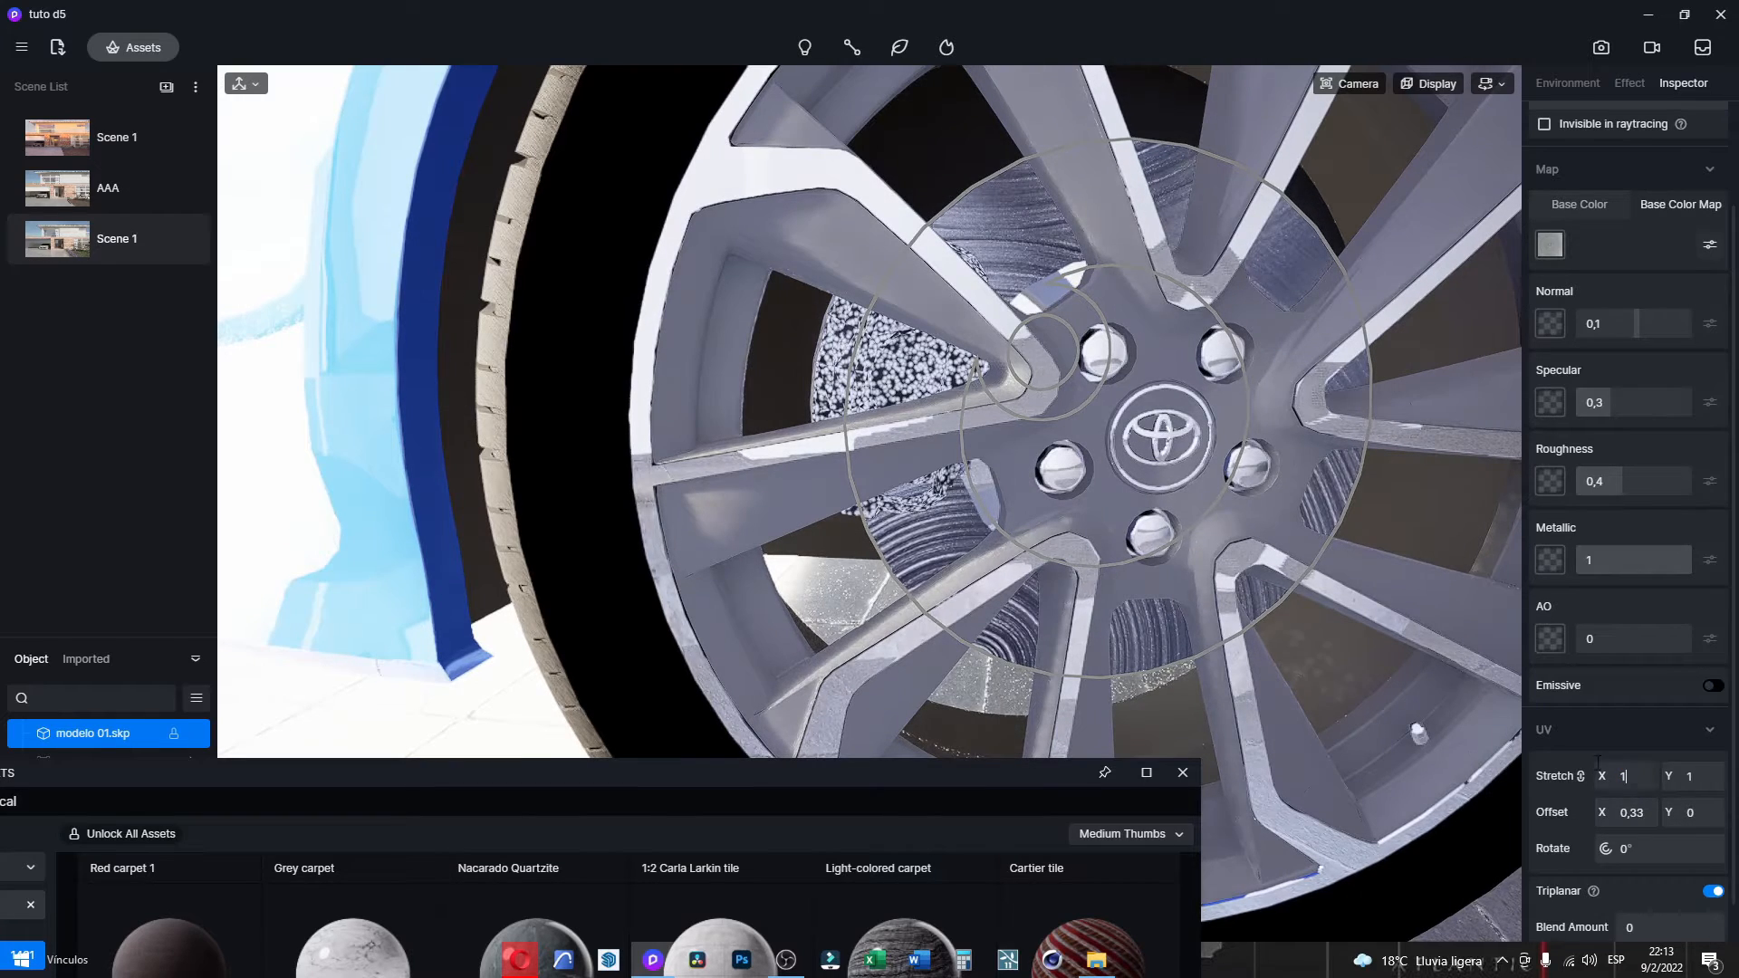
drag(1626, 816, 1569, 844)
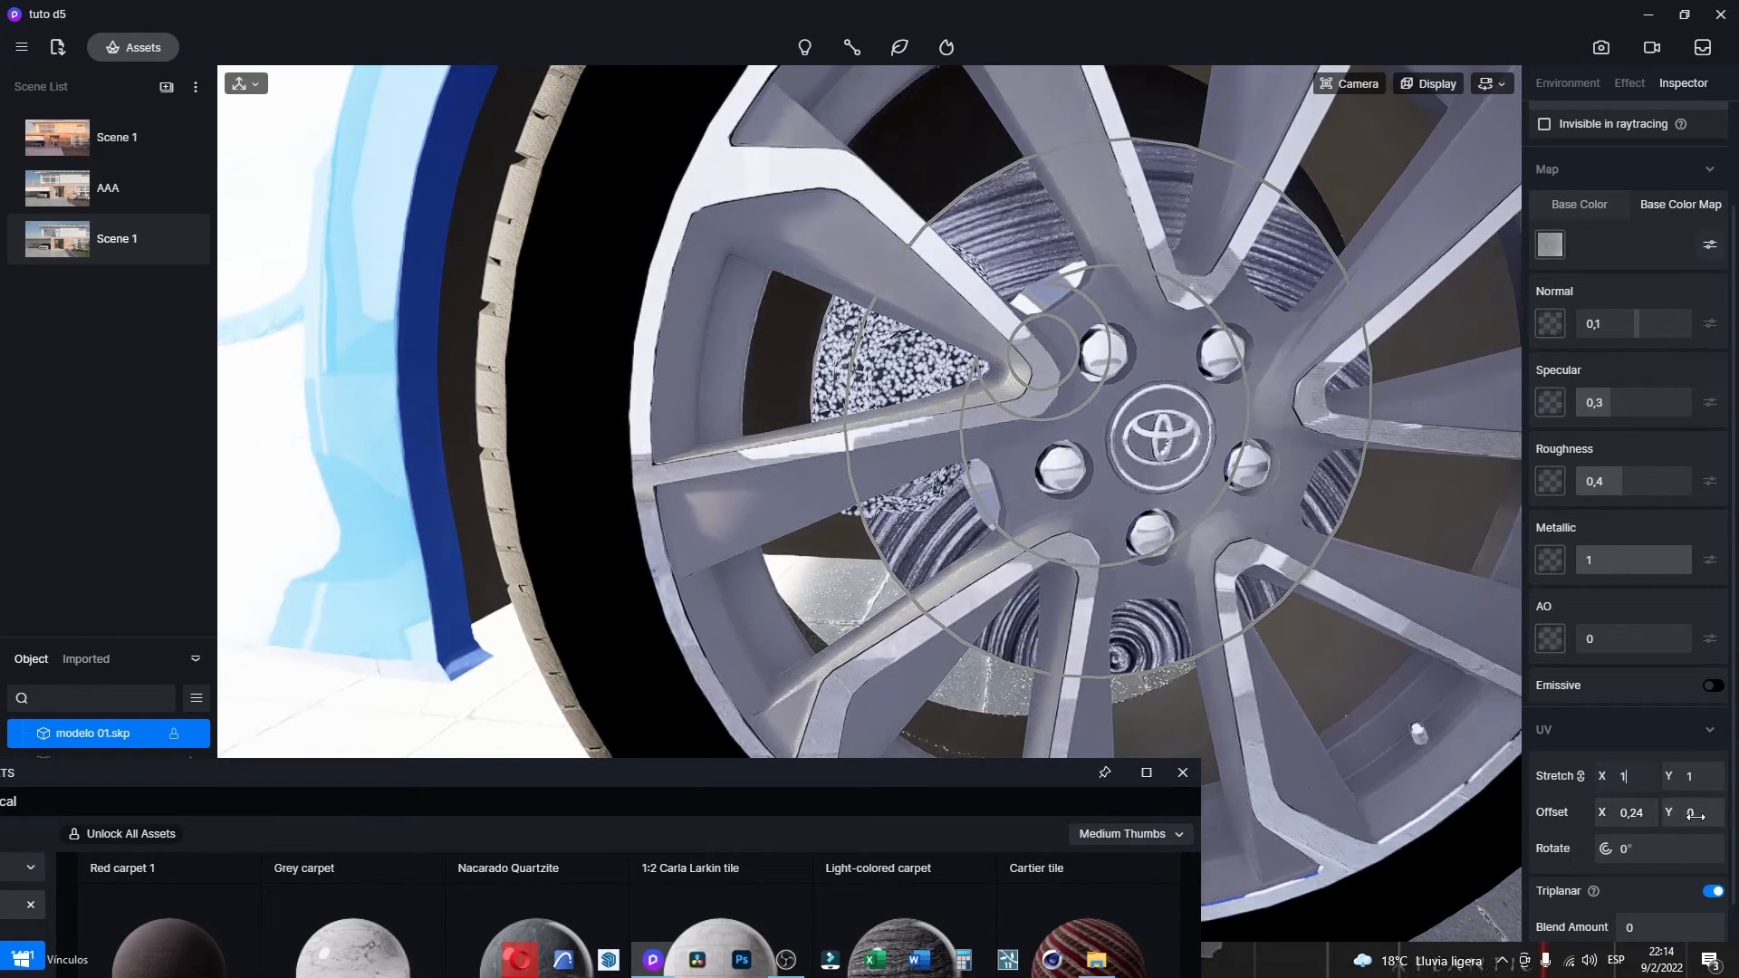
drag(1672, 822, 1738, 817)
Select the brake caliper's material and change its base color to pure red.
middle_drag(1221, 693, 898, 479)
click(896, 409)
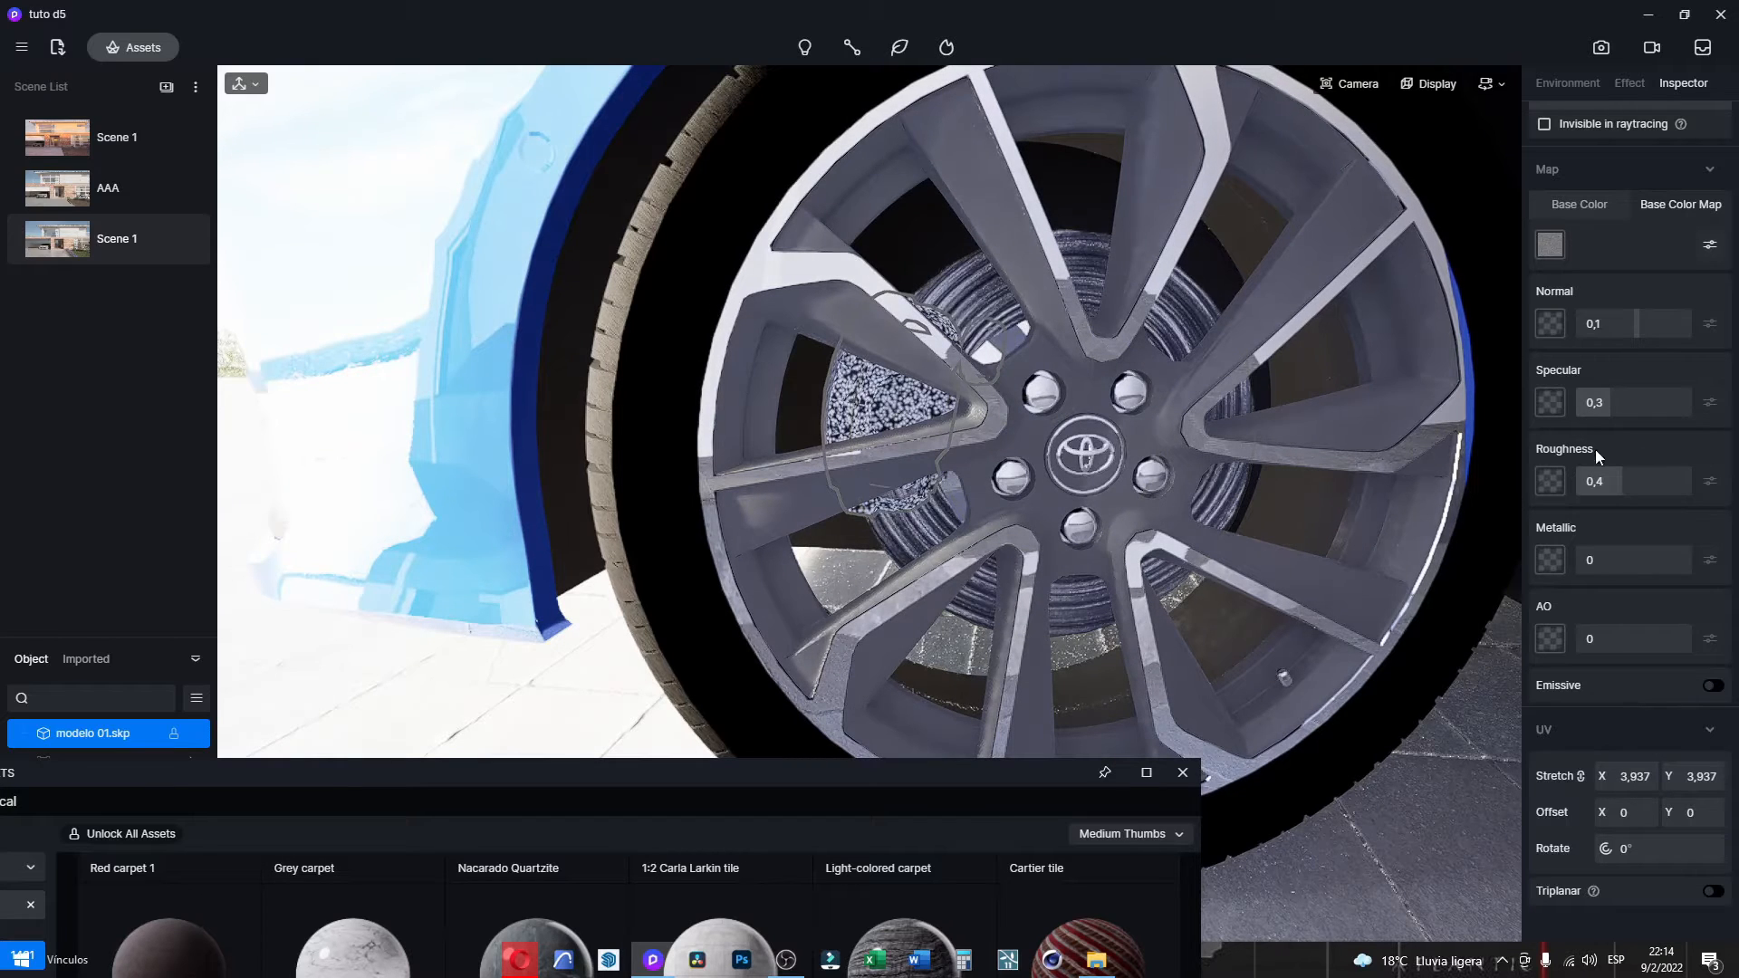
scroll(1636, 282, up, 2)
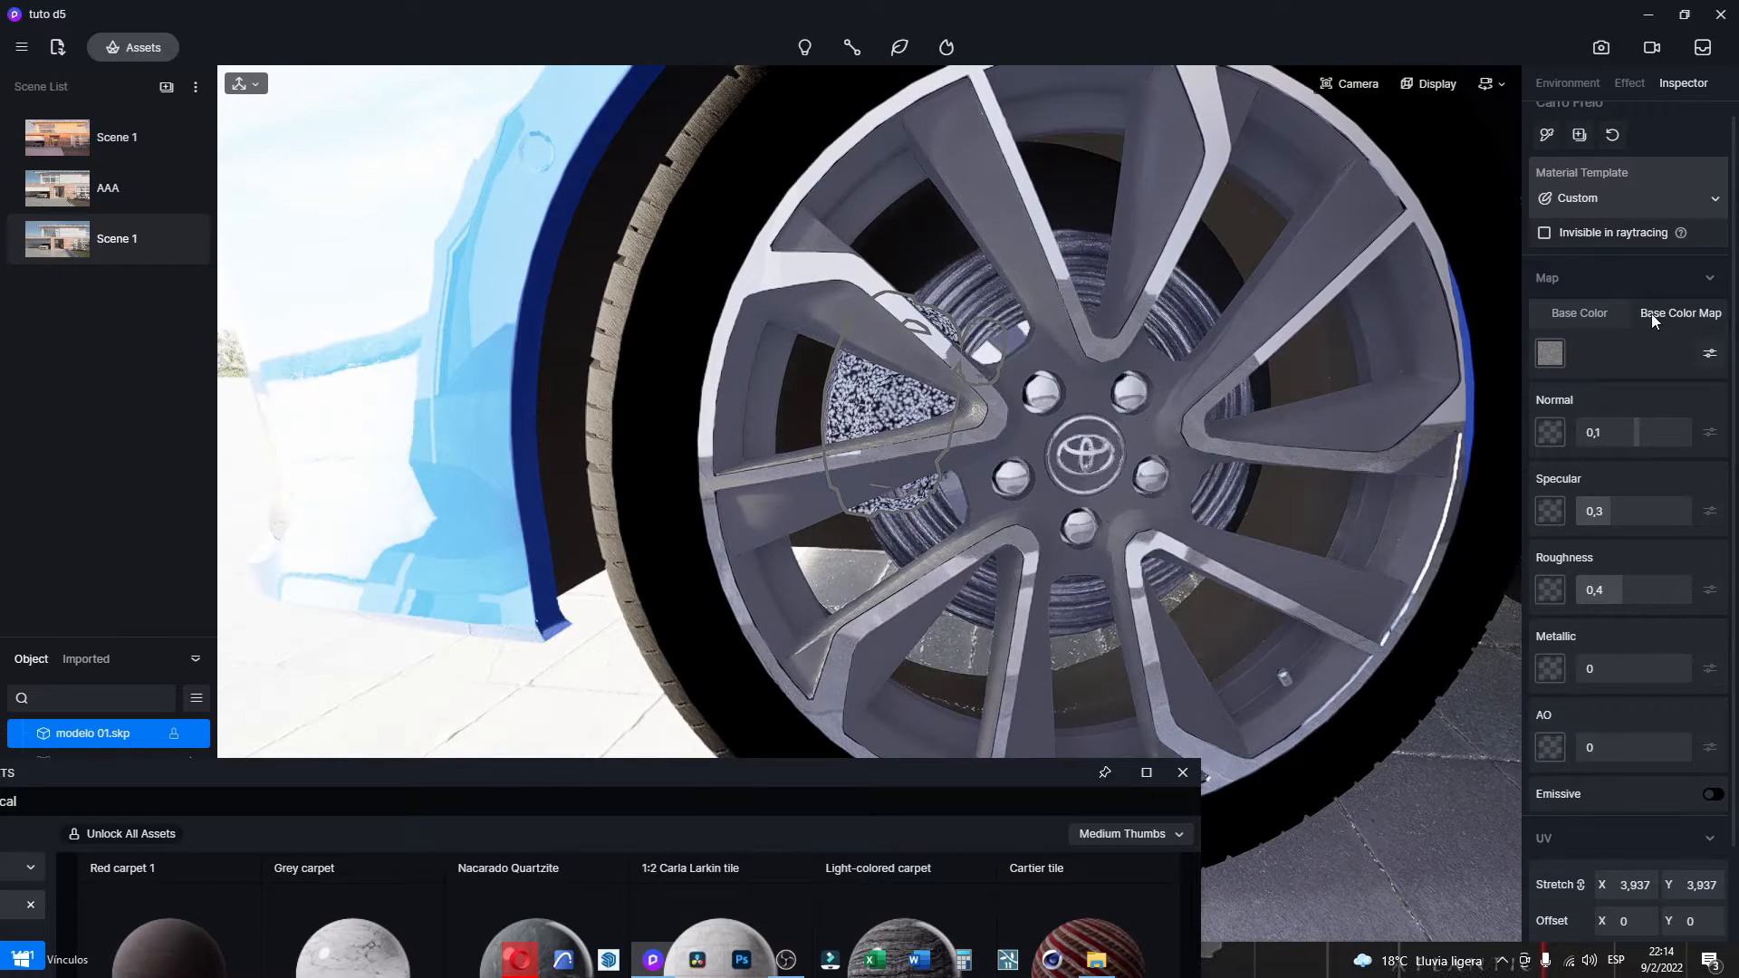
click(1603, 314)
click(1550, 354)
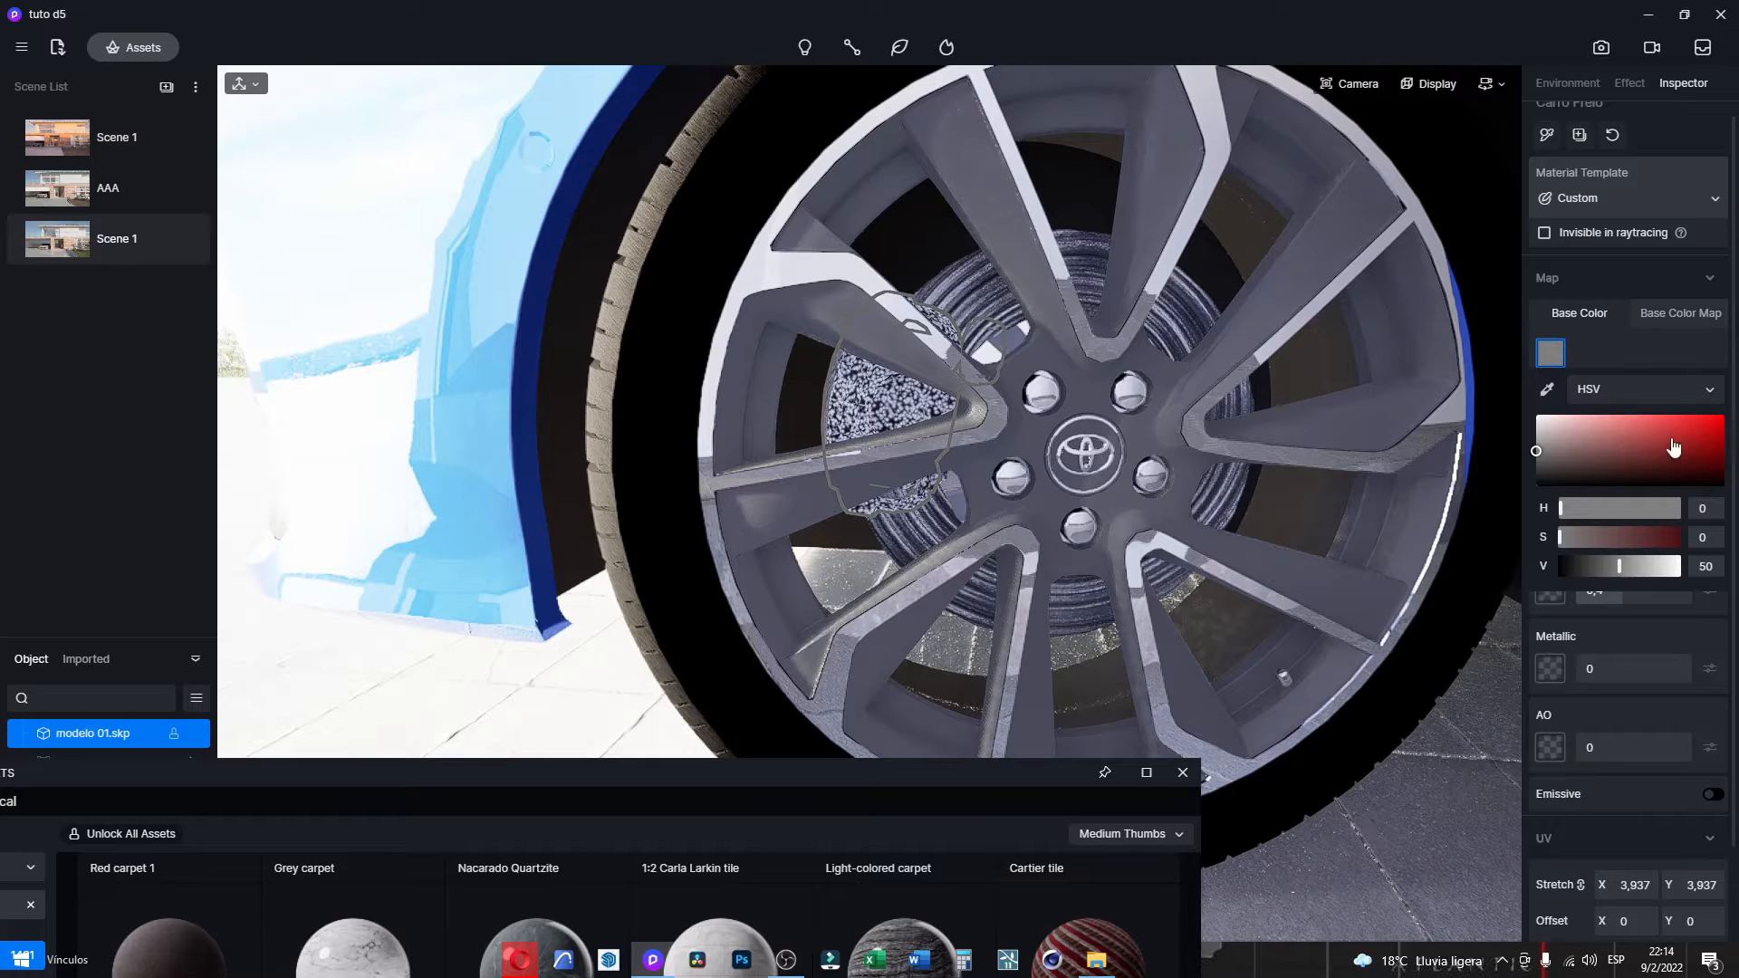
drag(1674, 447, 1723, 415)
click(1605, 310)
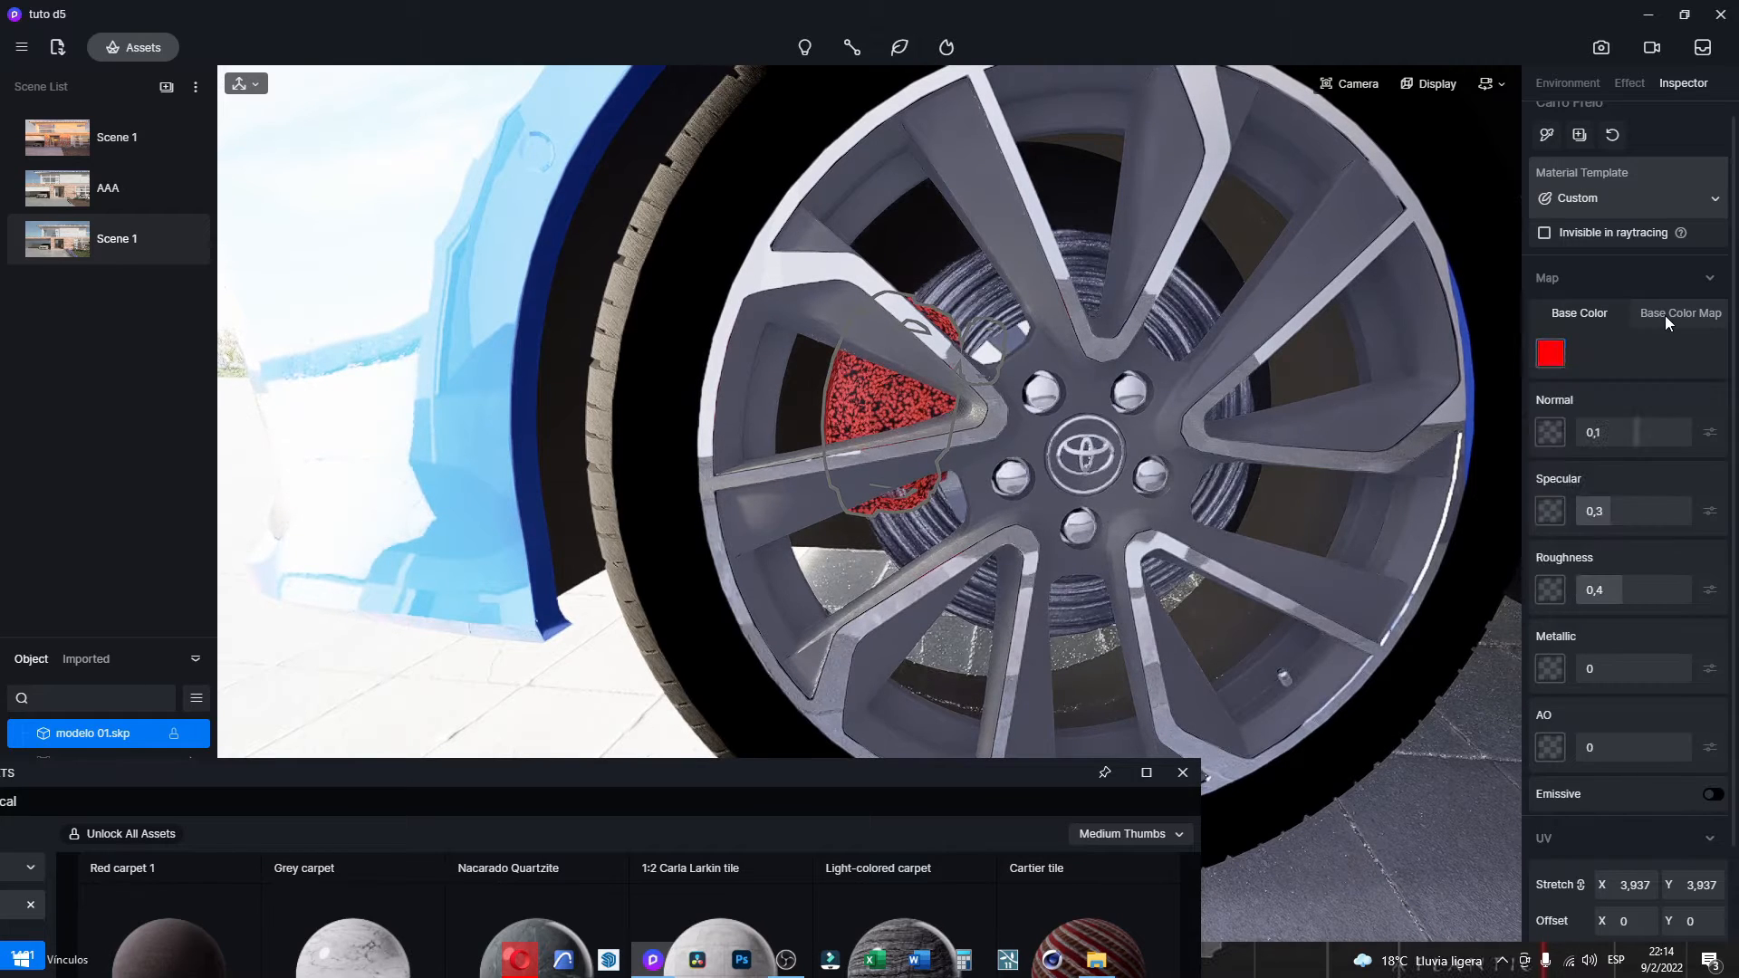
Delete the brake caliper's base color map and set its specular to 0,21.
click(1554, 353)
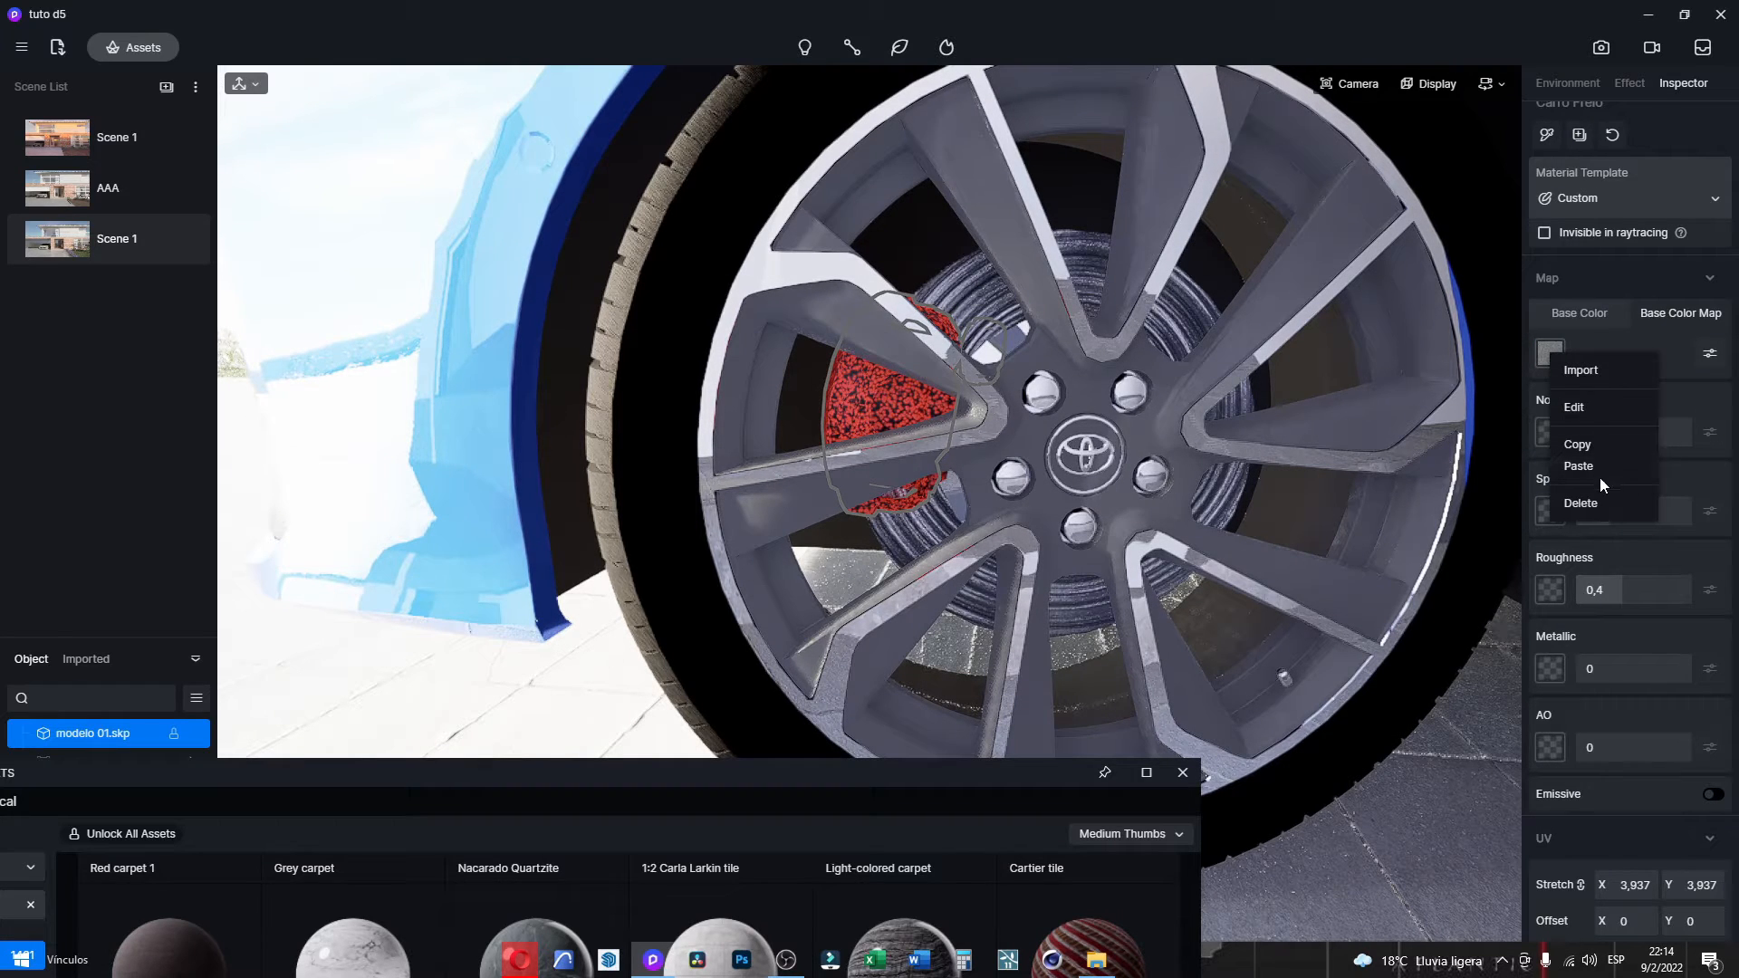
click(1583, 504)
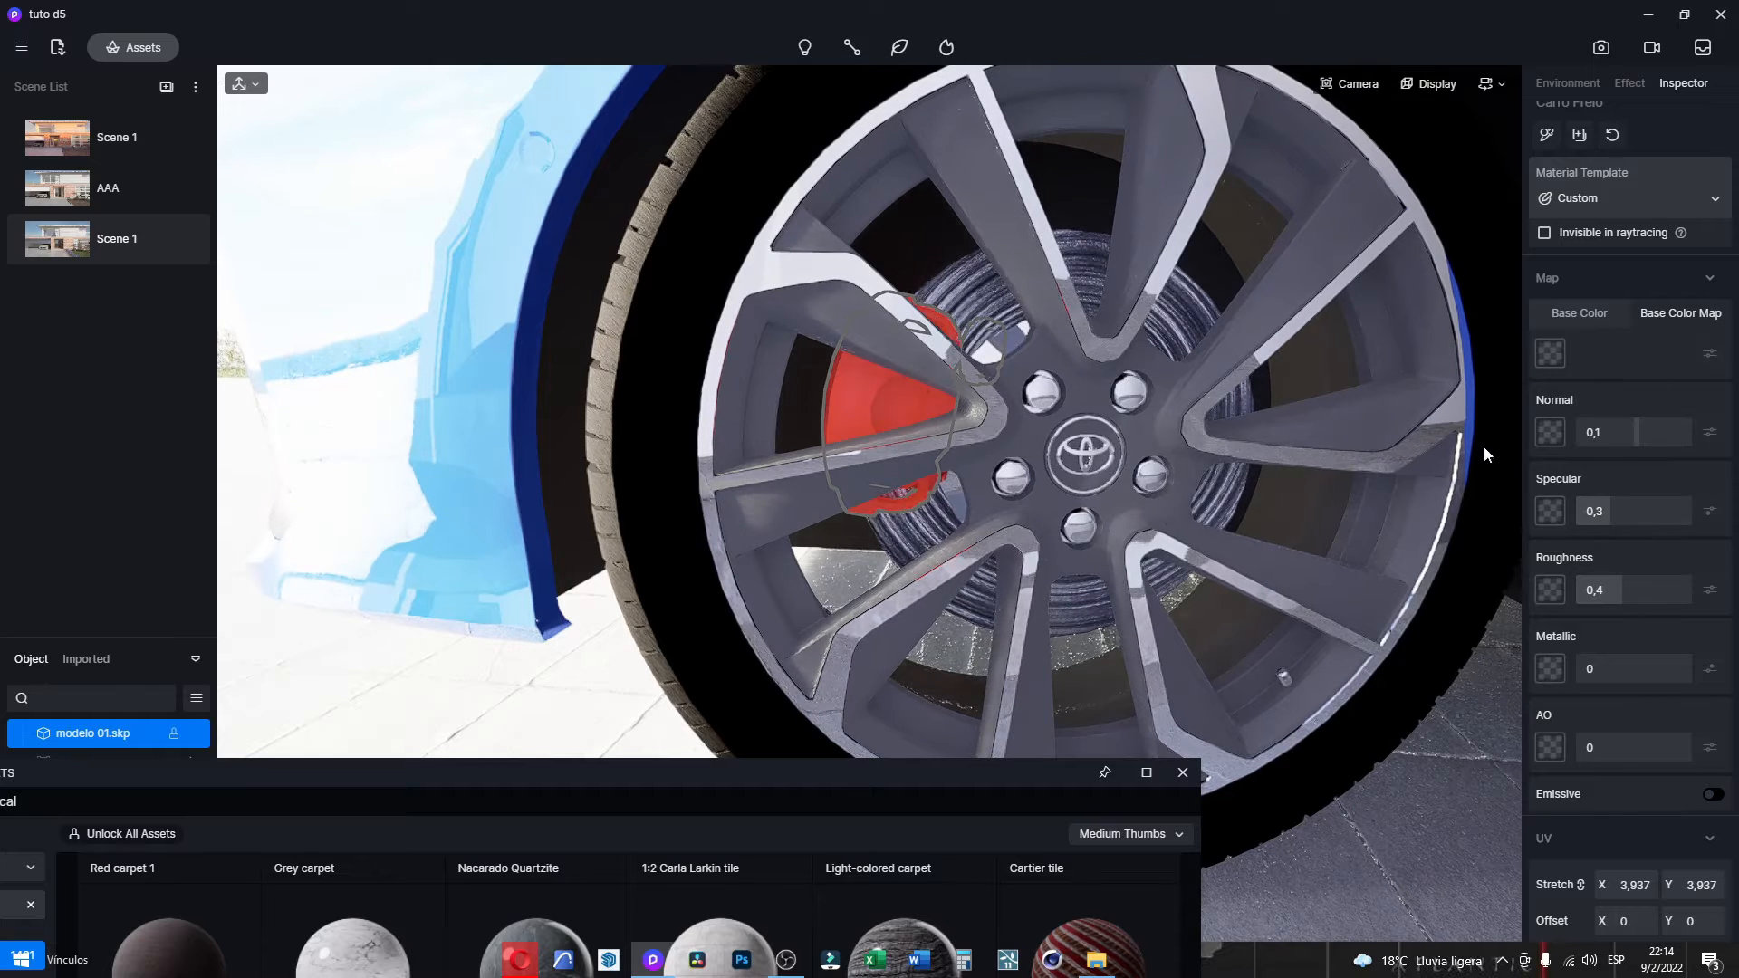
drag(1597, 511, 1579, 515)
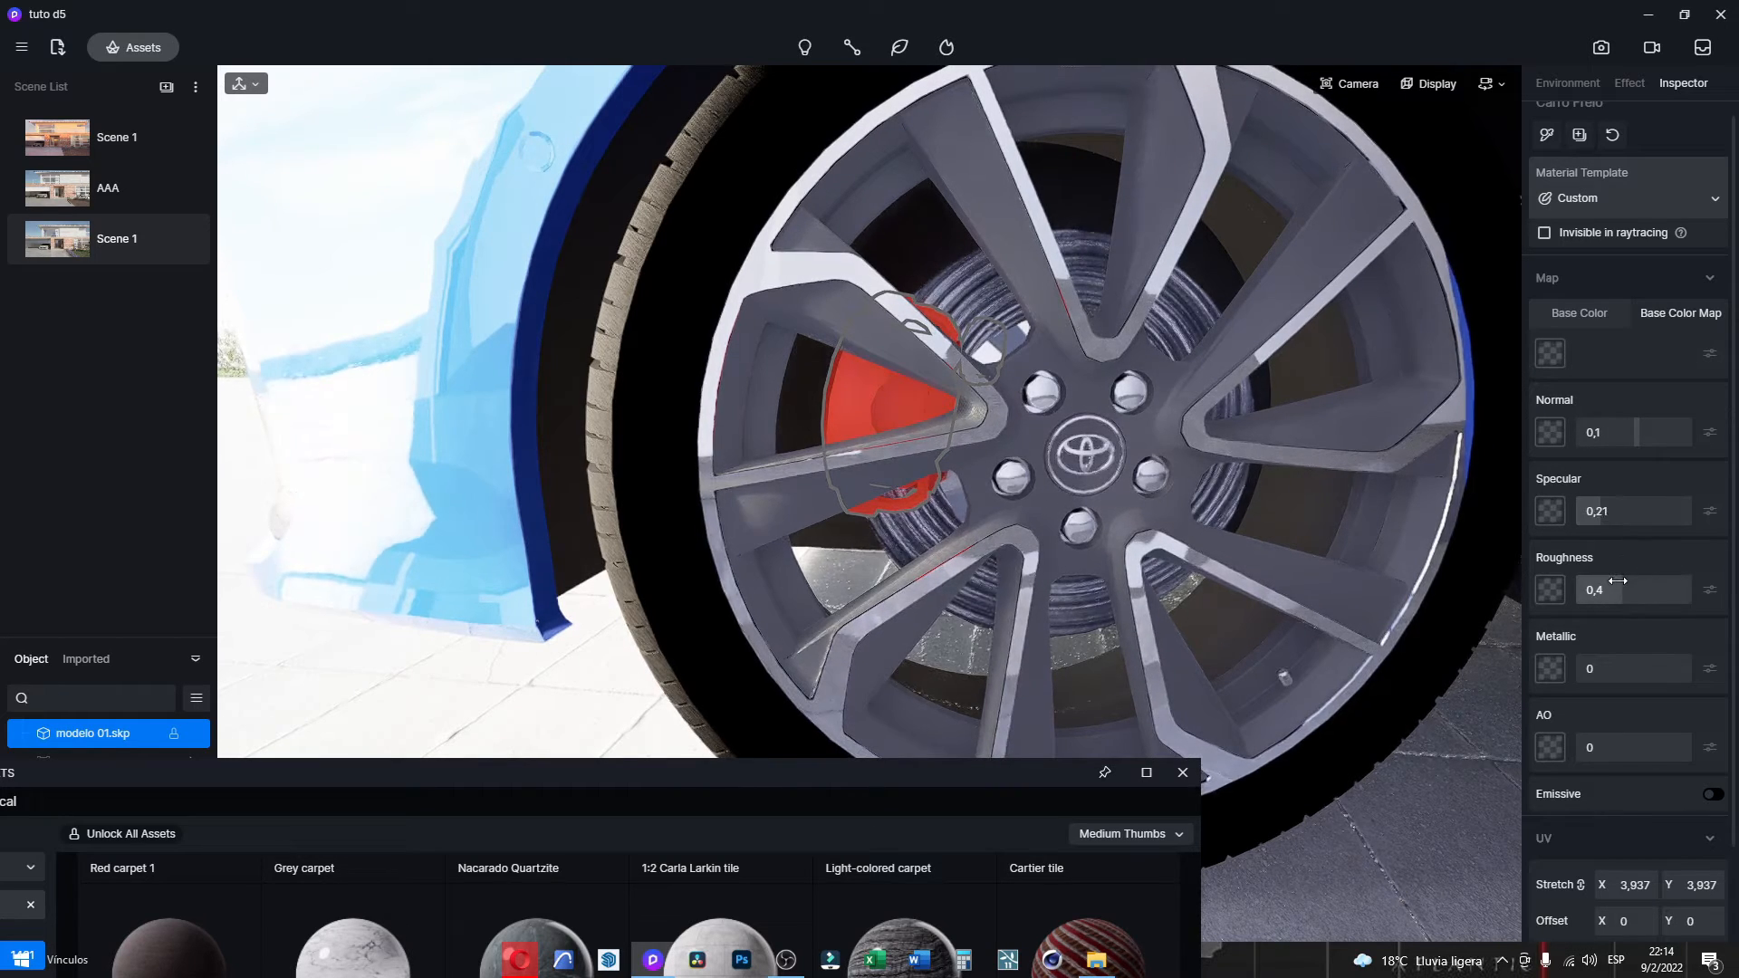
Set the brake caliper material's roughness to 0,57 and bring the wheel back into view.
drag(1616, 591, 1642, 590)
right_drag(1009, 462, 1344, 493)
scroll(1345, 471, down, 4)
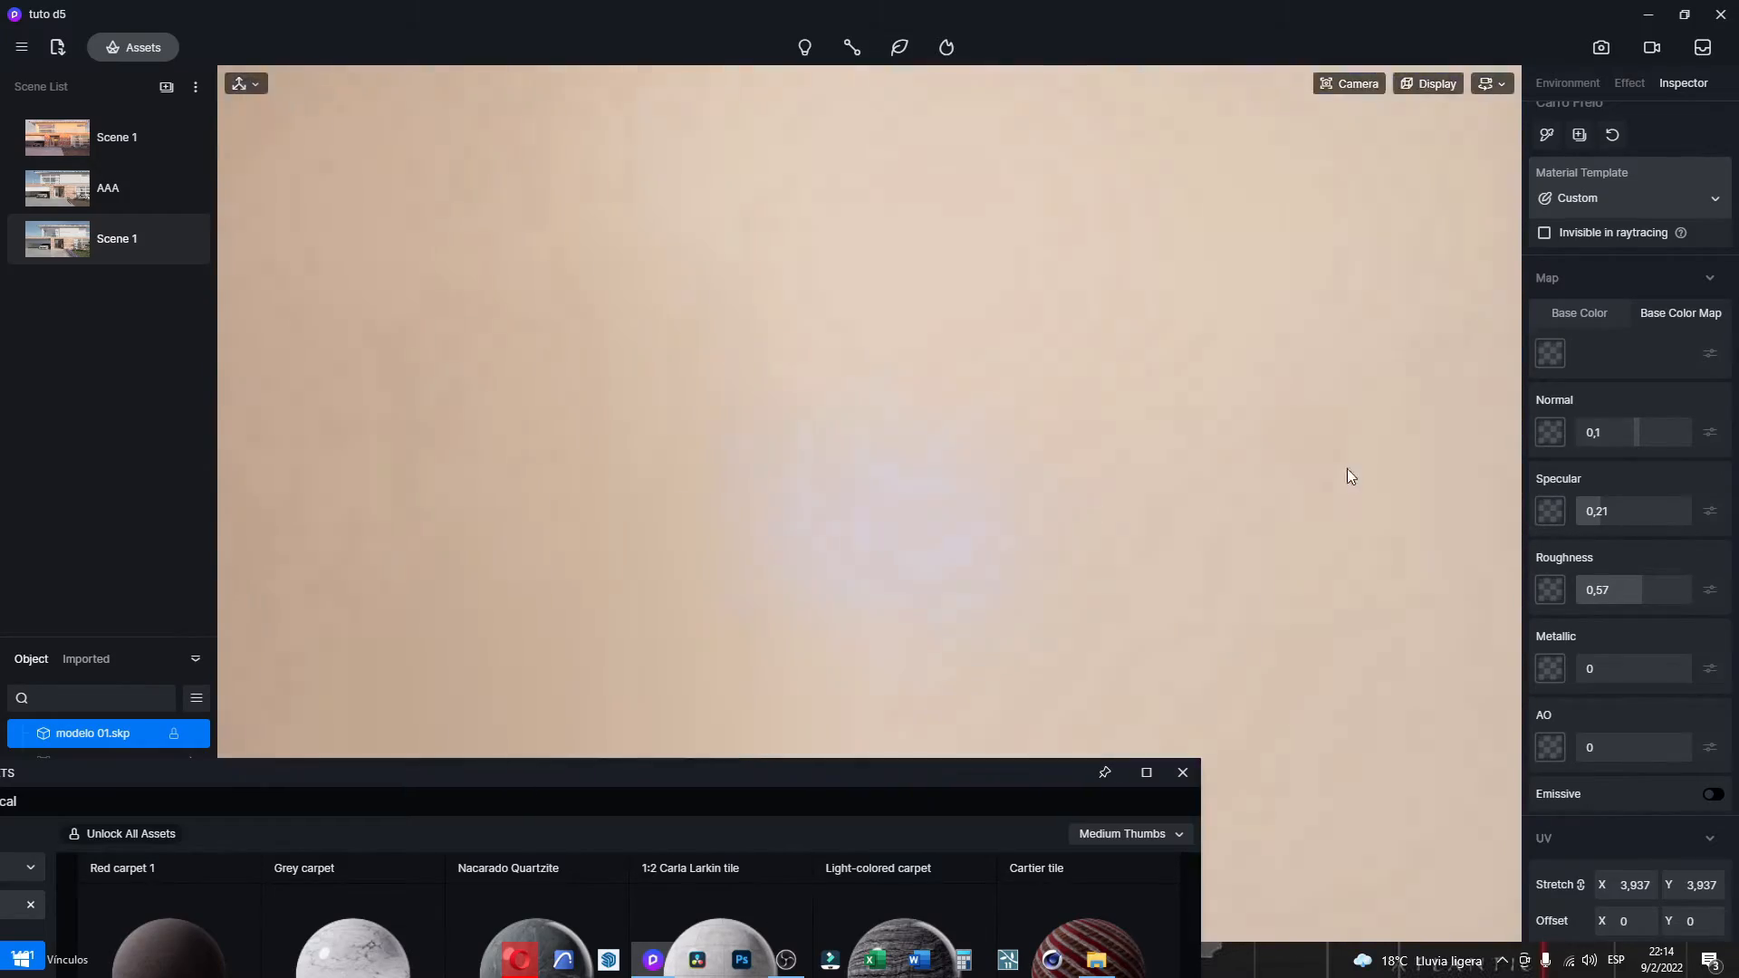
scroll(732, 345, up, 4)
key(a)
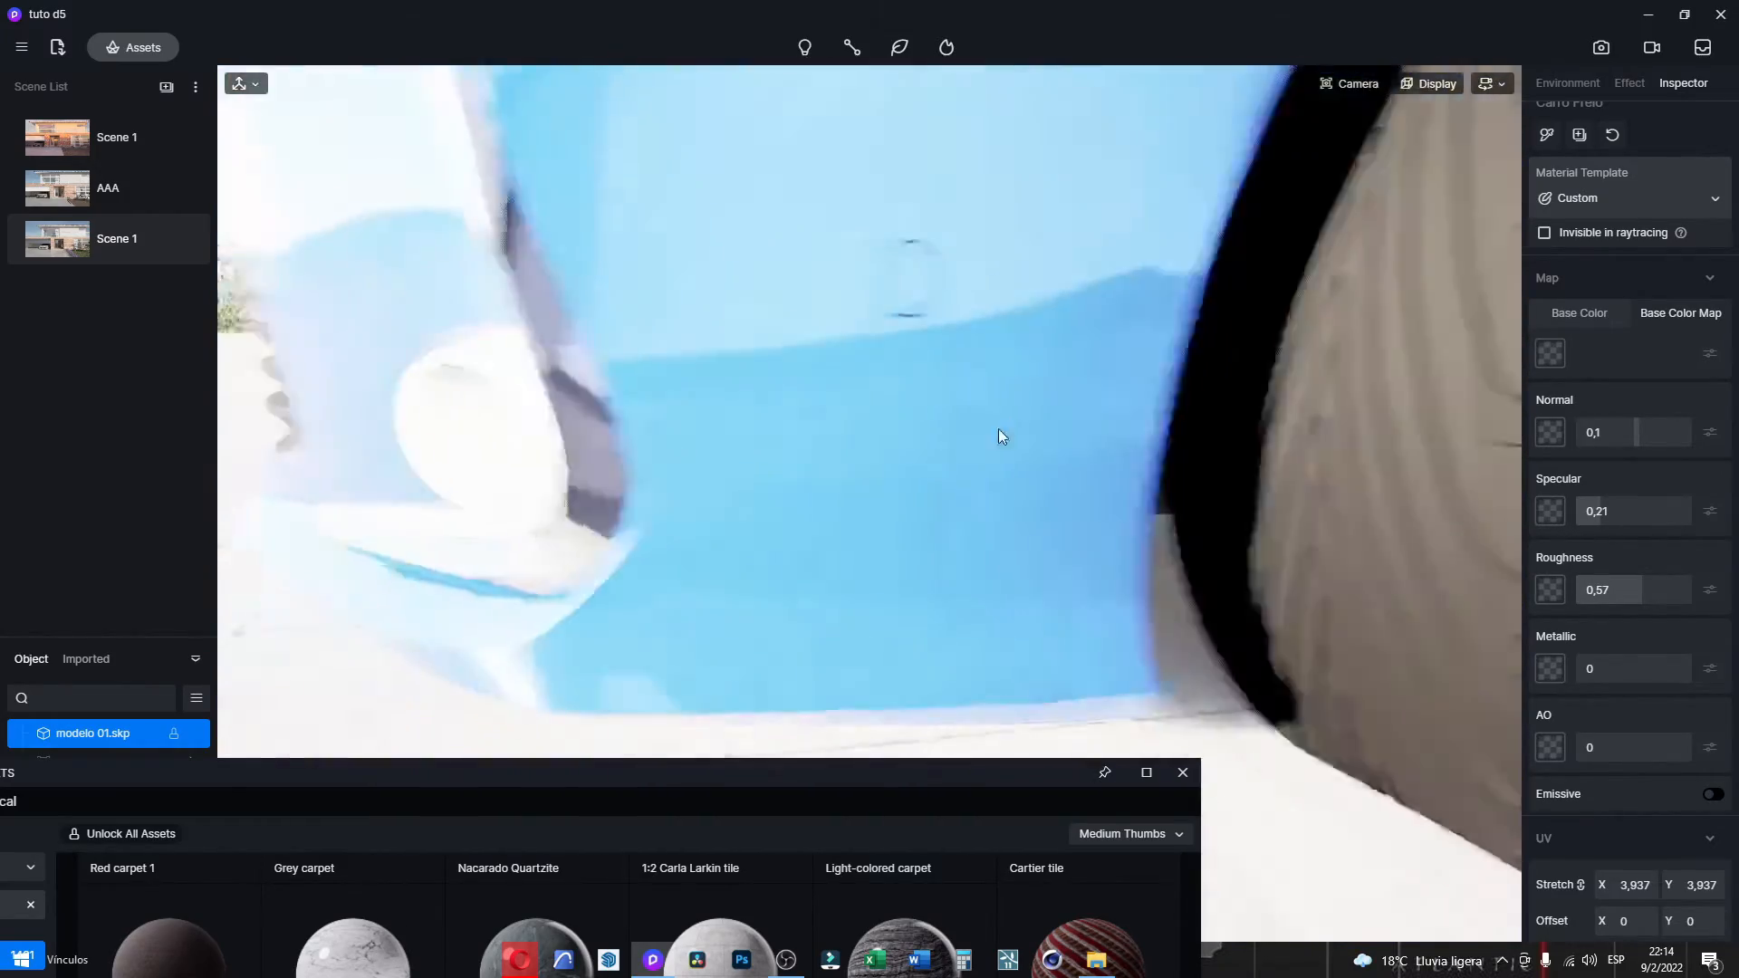
key(d)
Set the wheel rim's dark metal material to a metallic value of 1 and check the car from other angles.
click(498, 482)
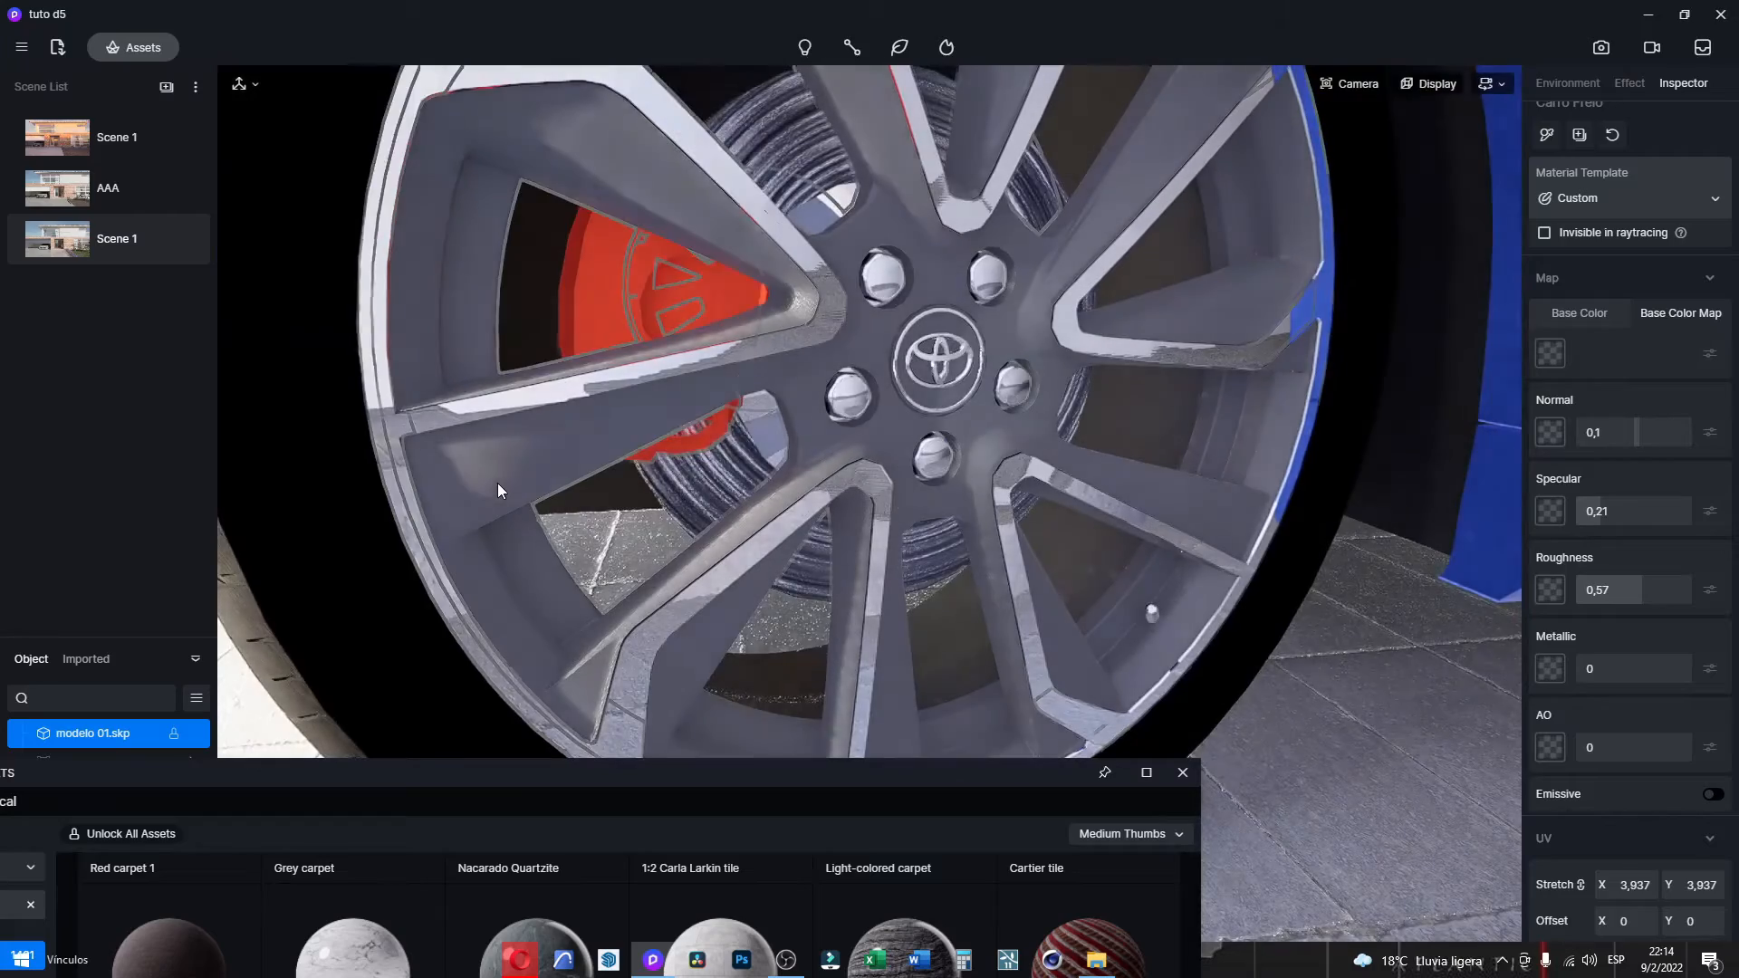
drag(1592, 675, 1690, 675)
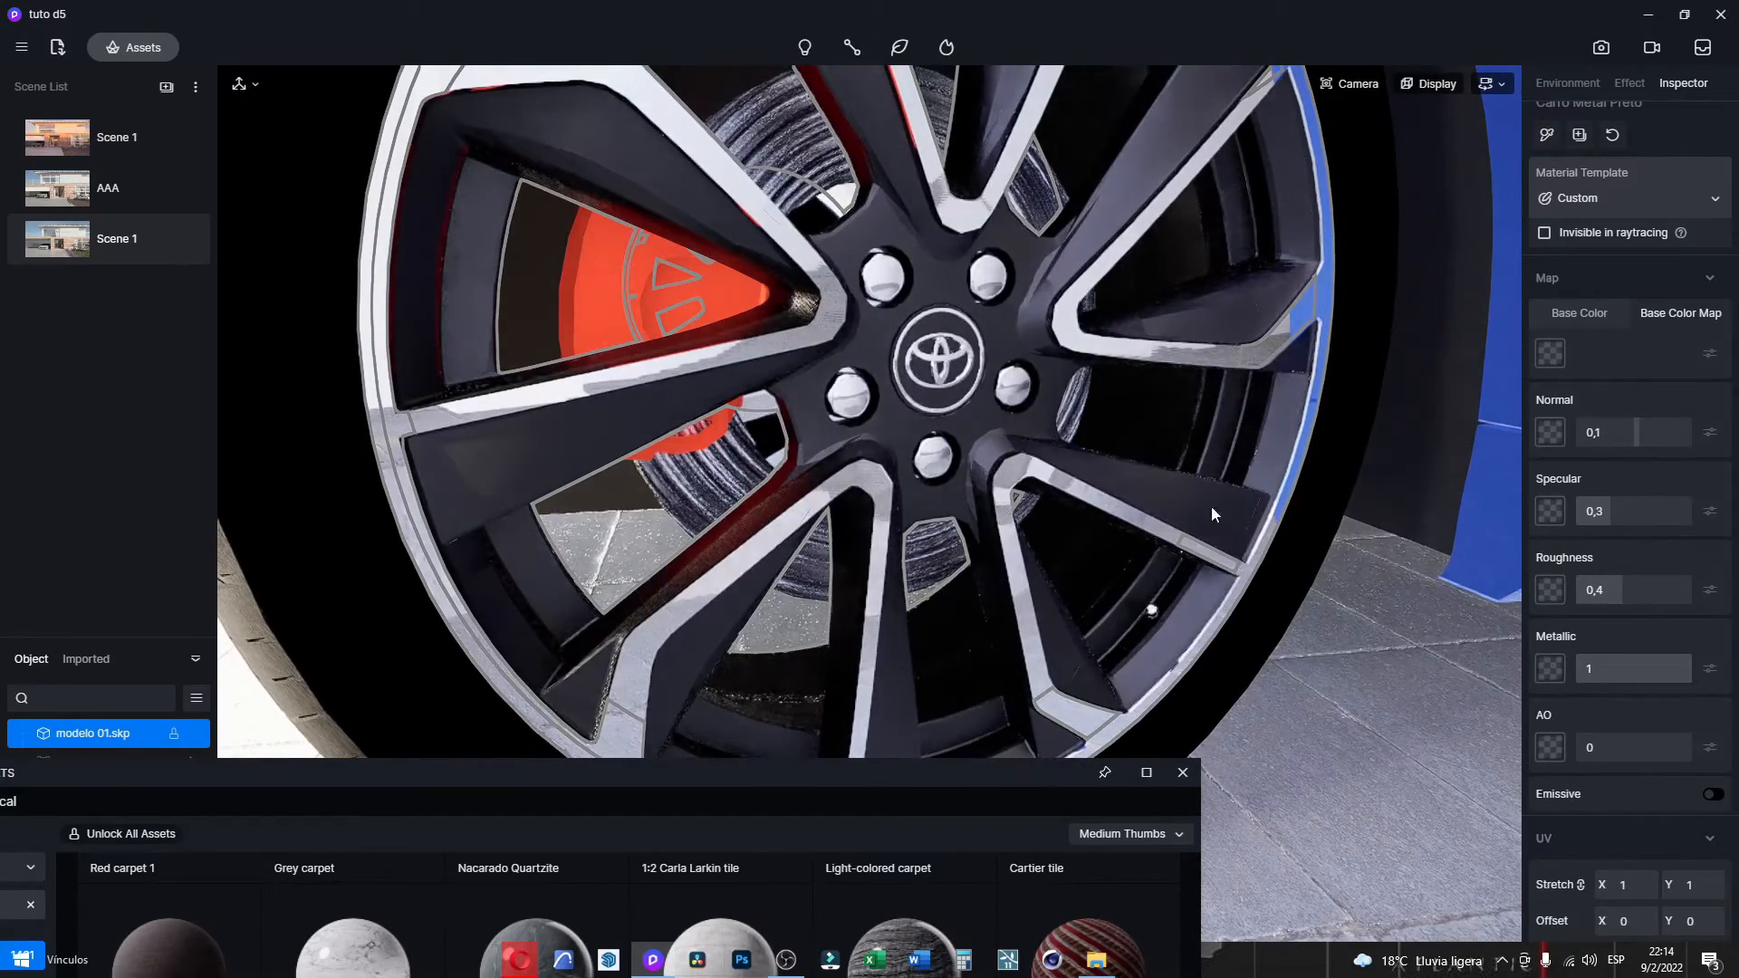
key(s)
right_drag(1255, 519, 749, 404)
key(a)
key(d)
key(e)
key(a)
key(d)
key(s)
Return to the active saved Scene 1 view and select the brick wall material between the entrance and the large window.
click(116, 238)
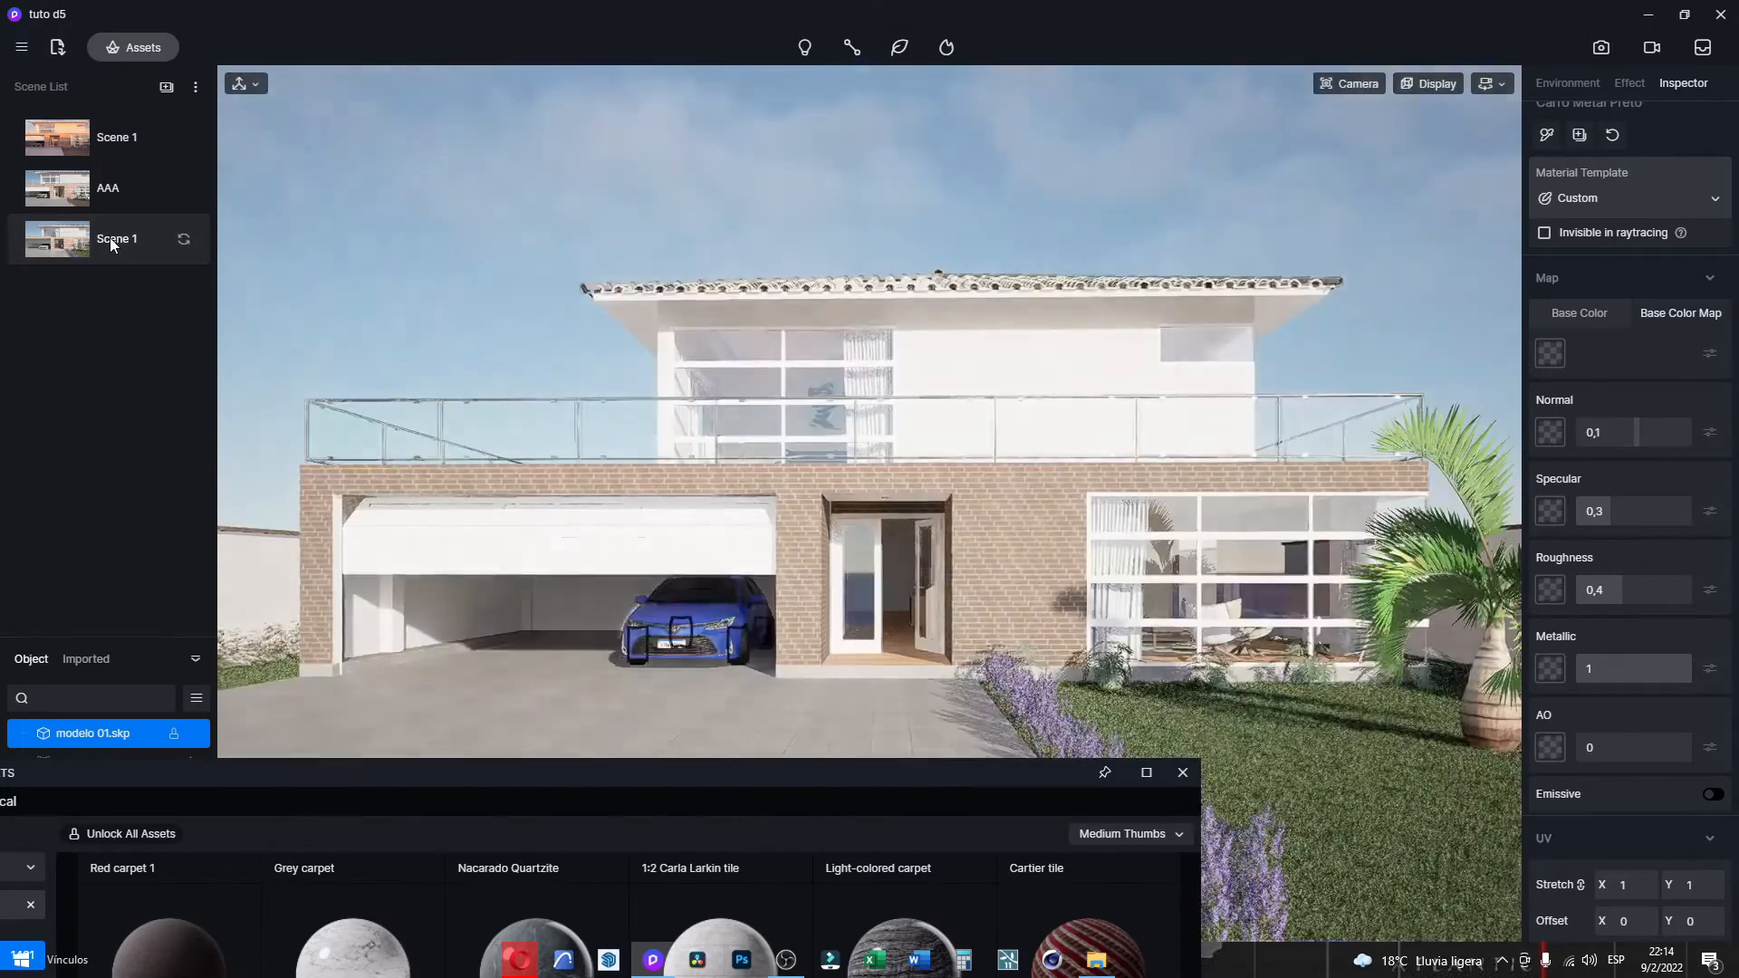
click(820, 213)
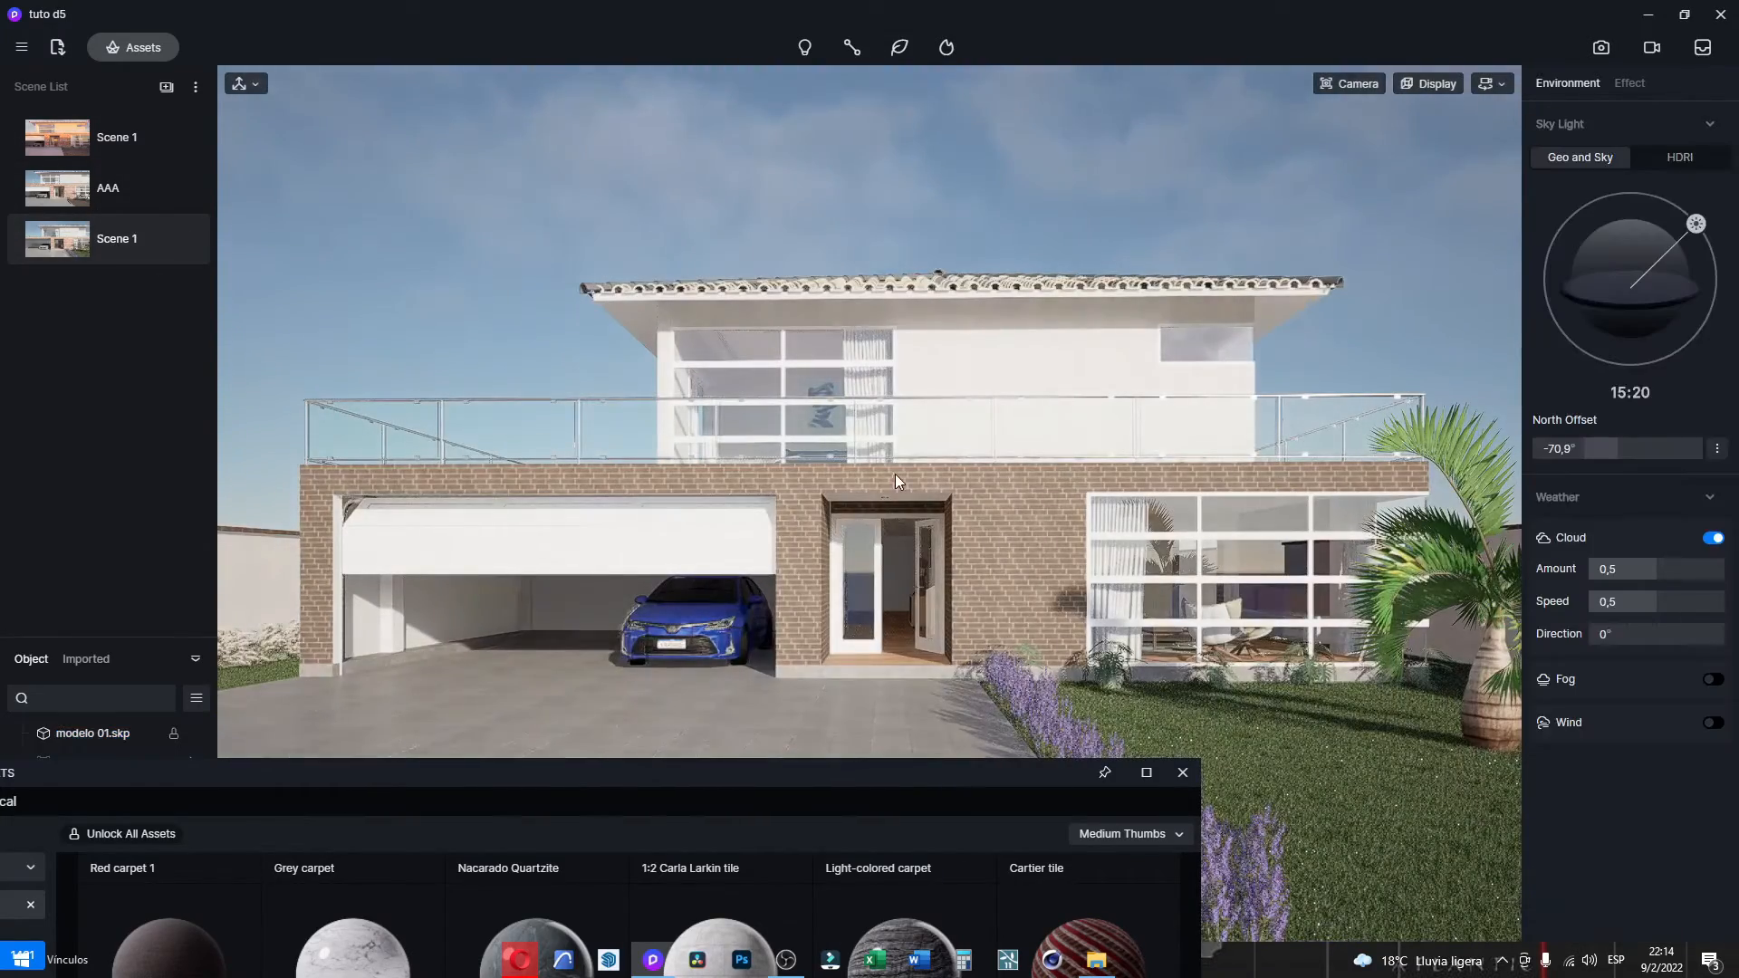
right_drag(926, 476, 933, 554)
key(w)
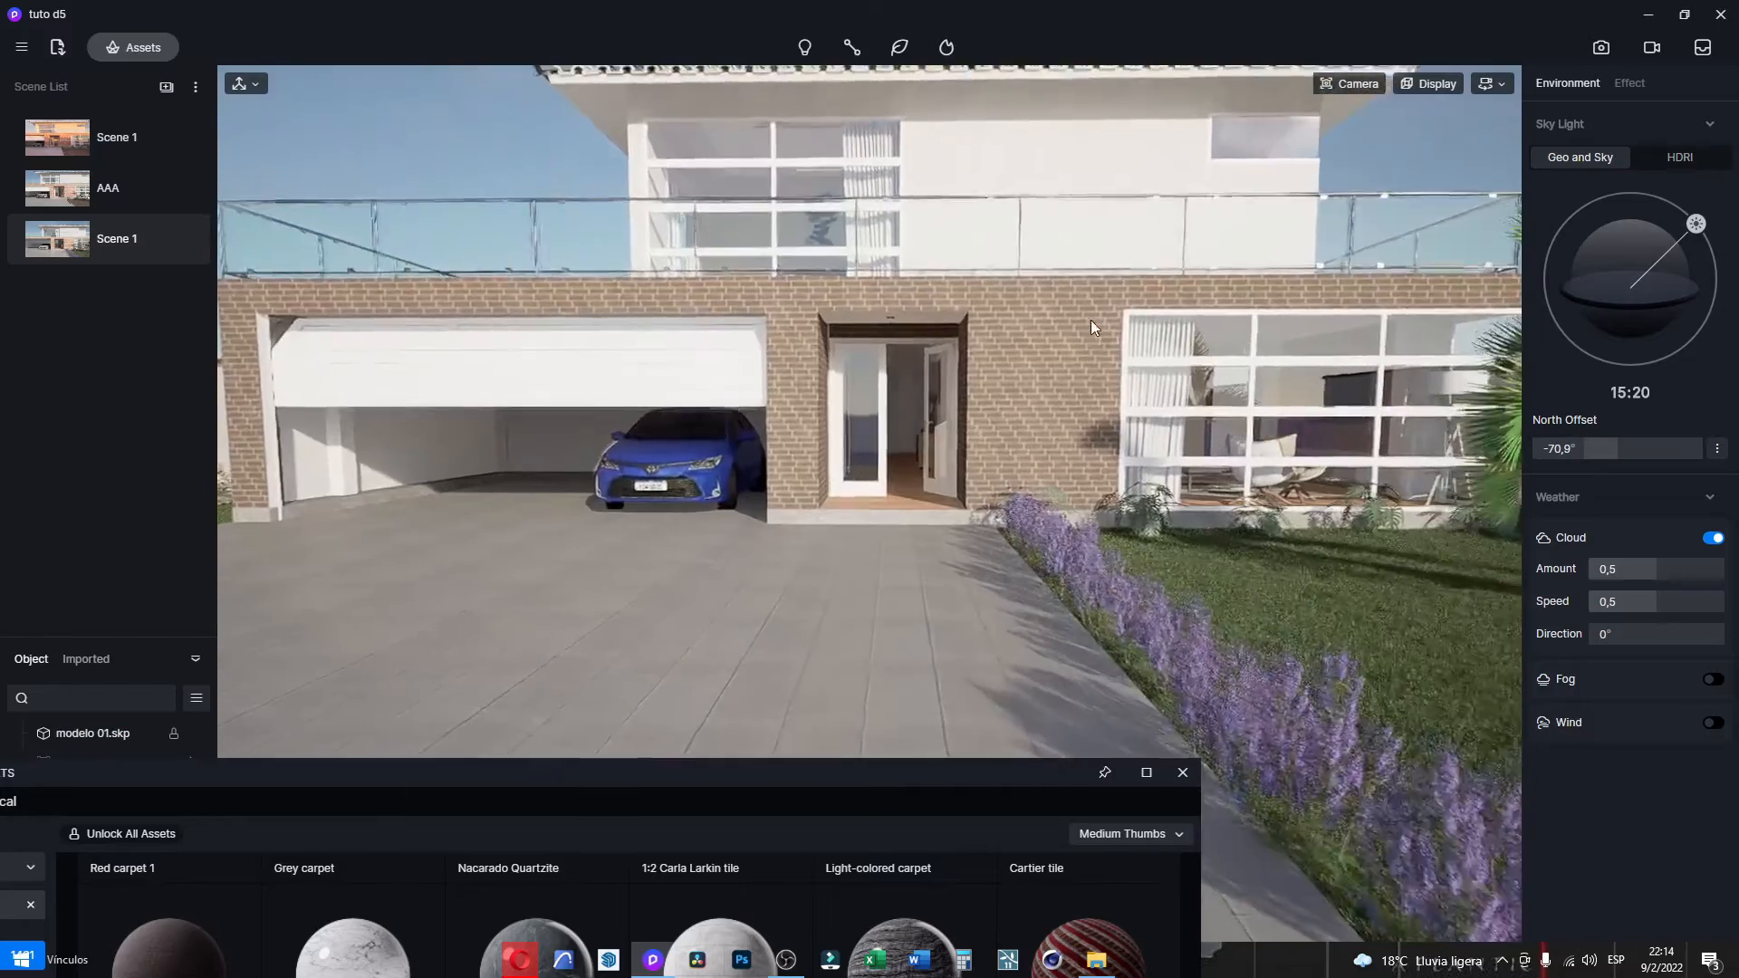
key(w)
key(d)
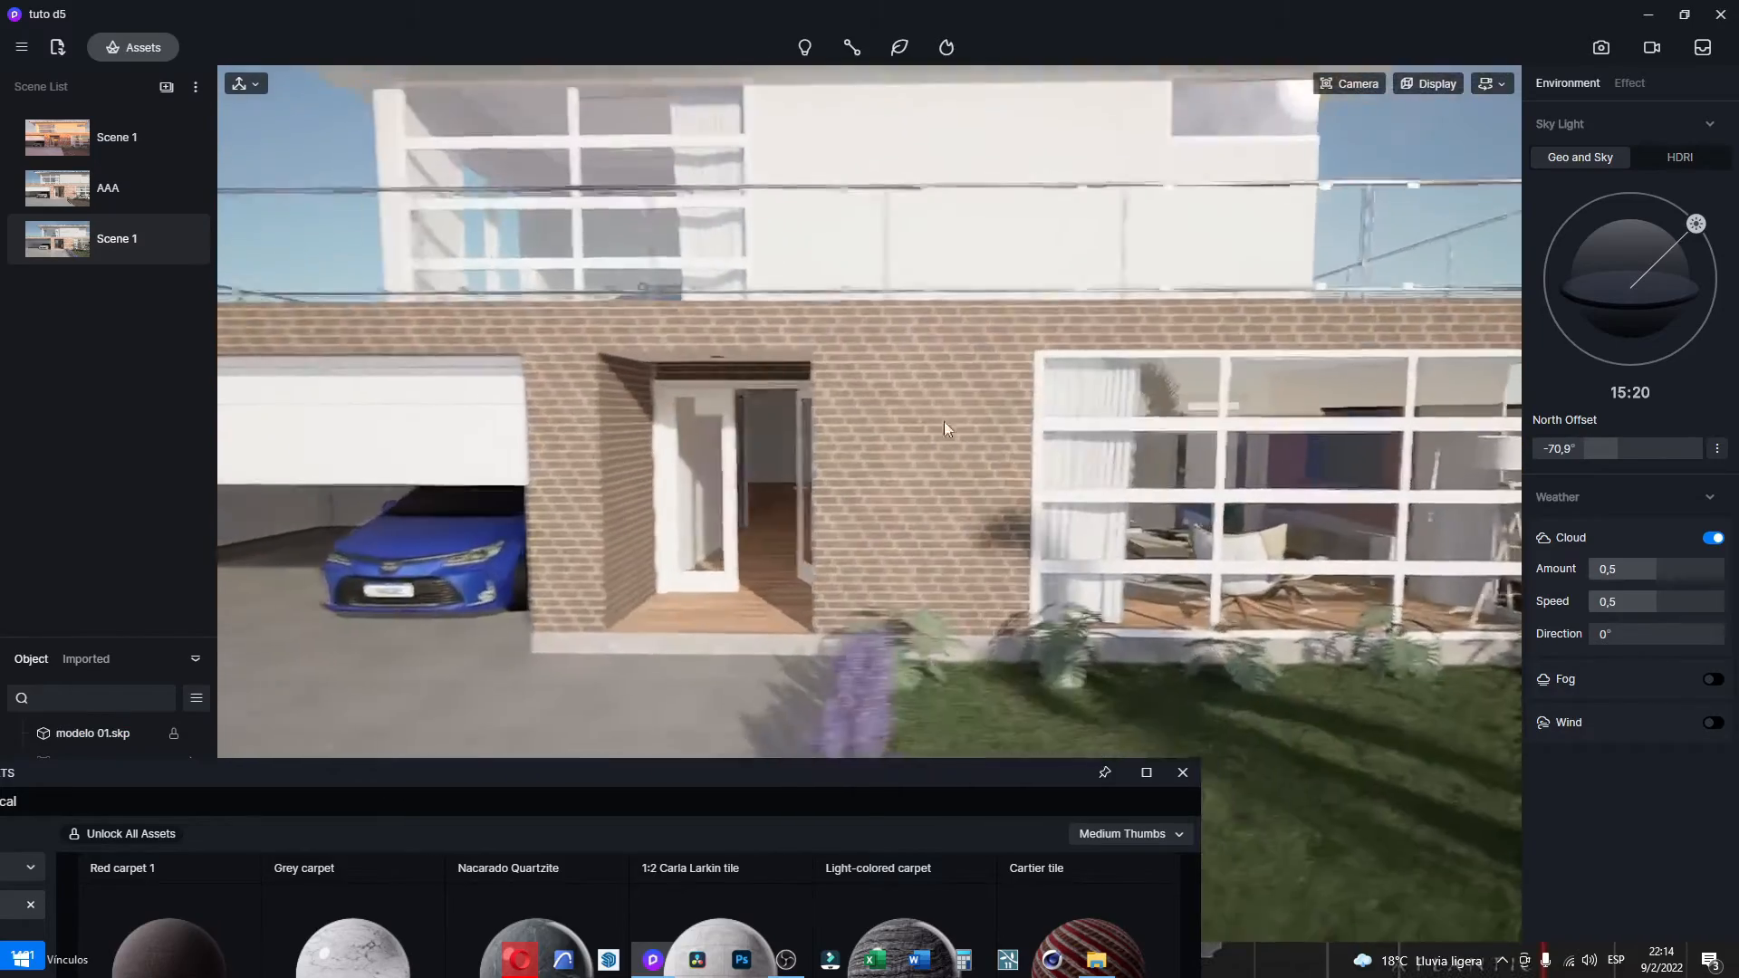
key(w)
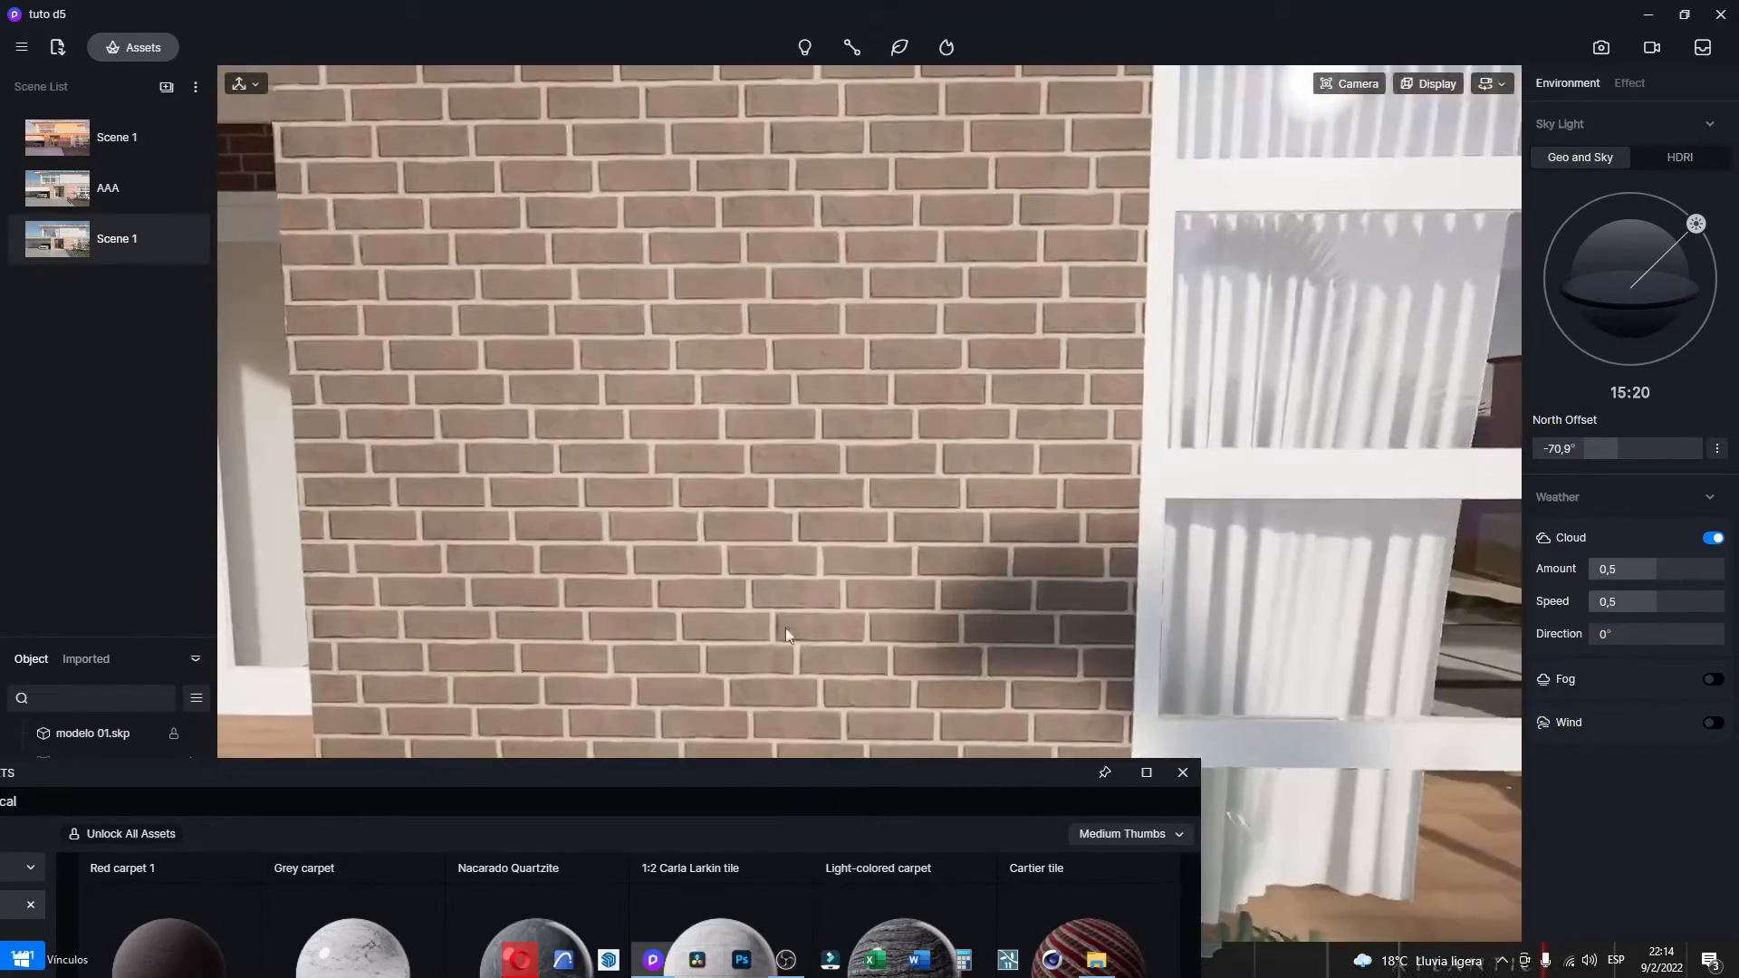
drag(652, 773, 954, 312)
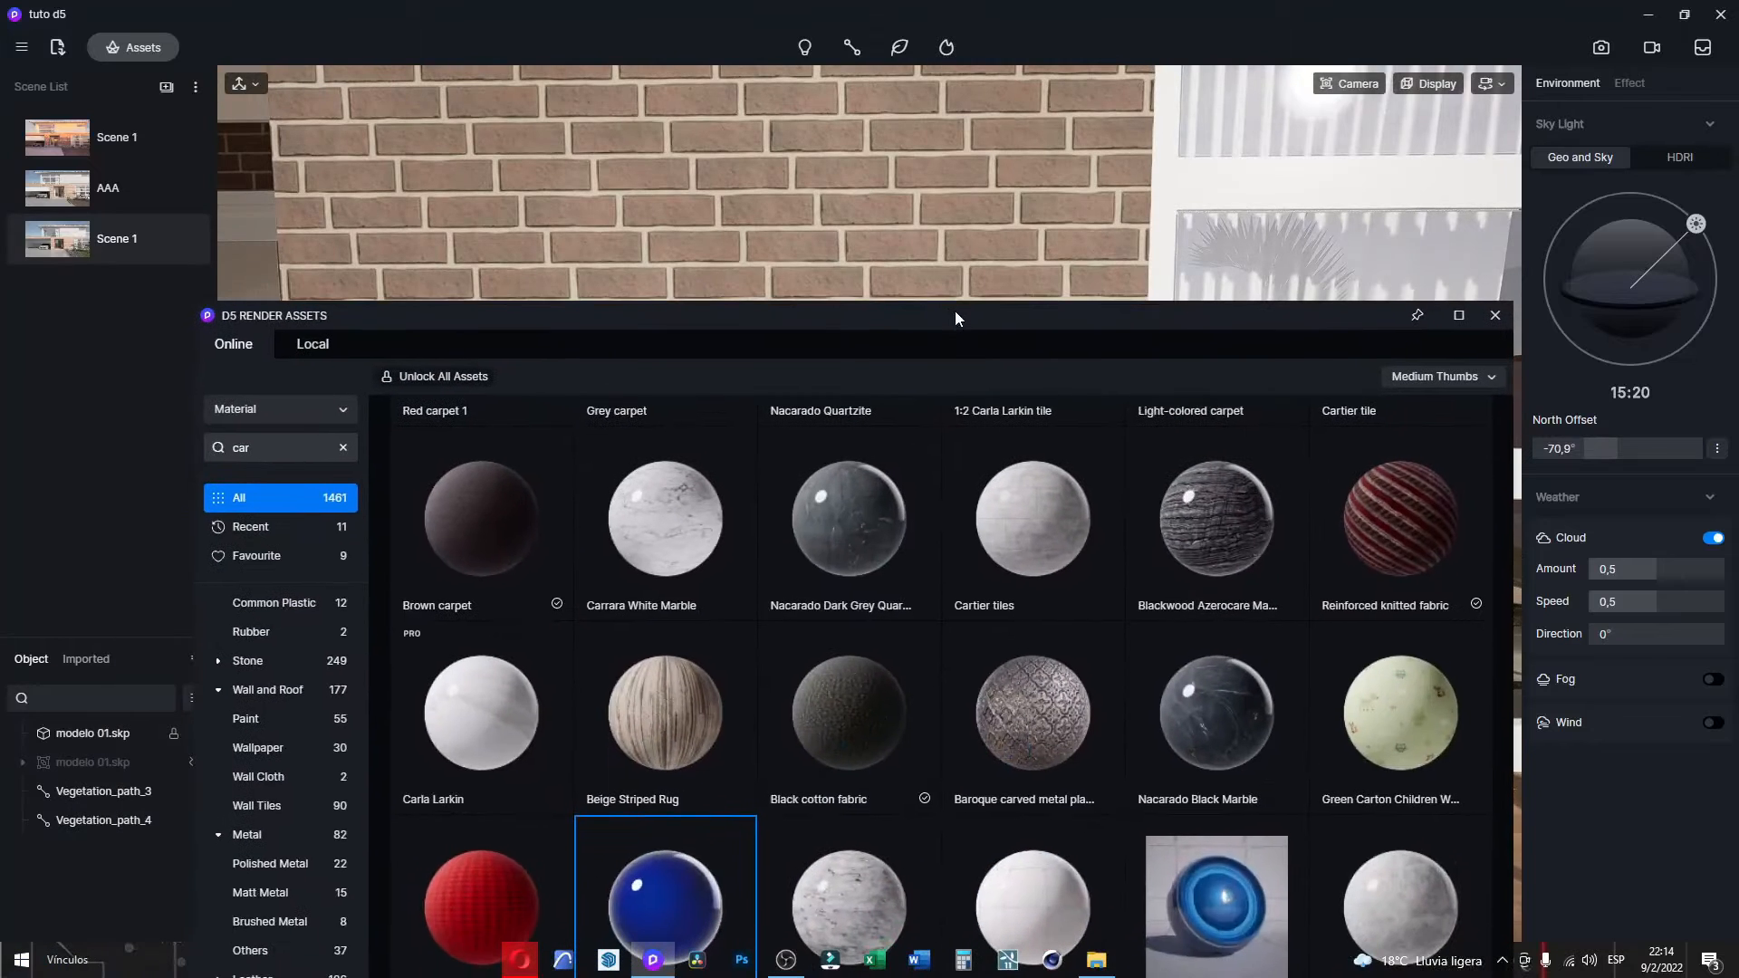
click(966, 183)
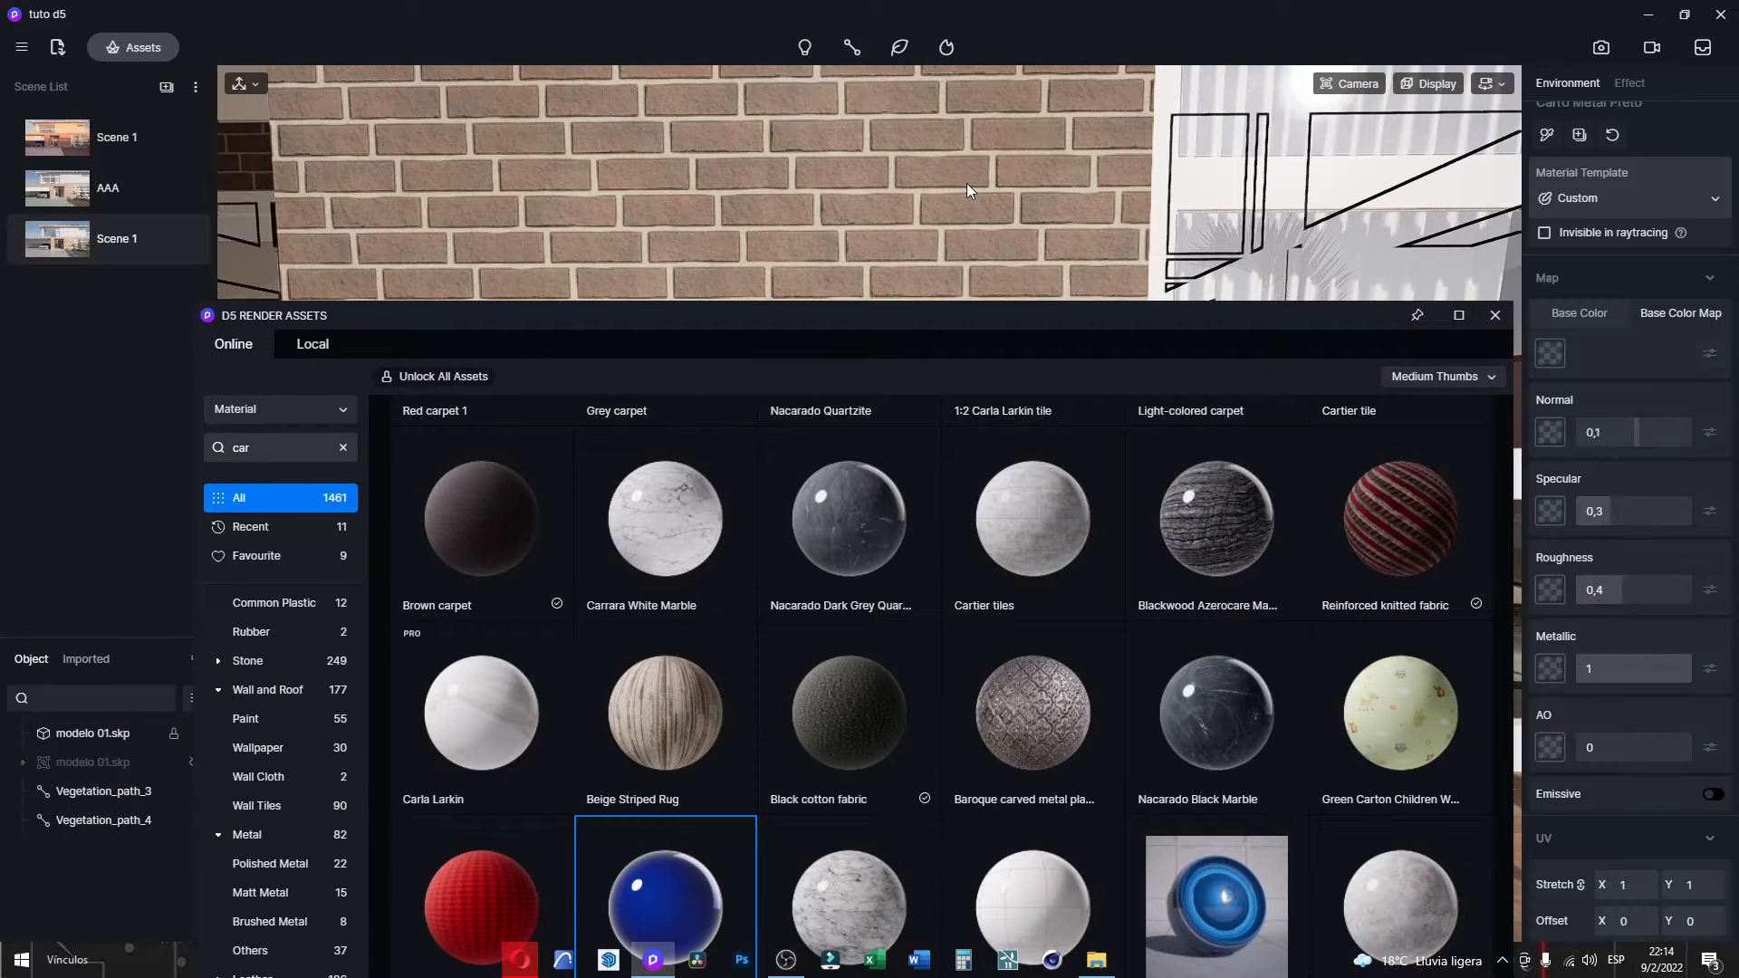
Look through the material library's Wall and Roof category and search the materials for "brick".
scroll(975, 644, down, 2)
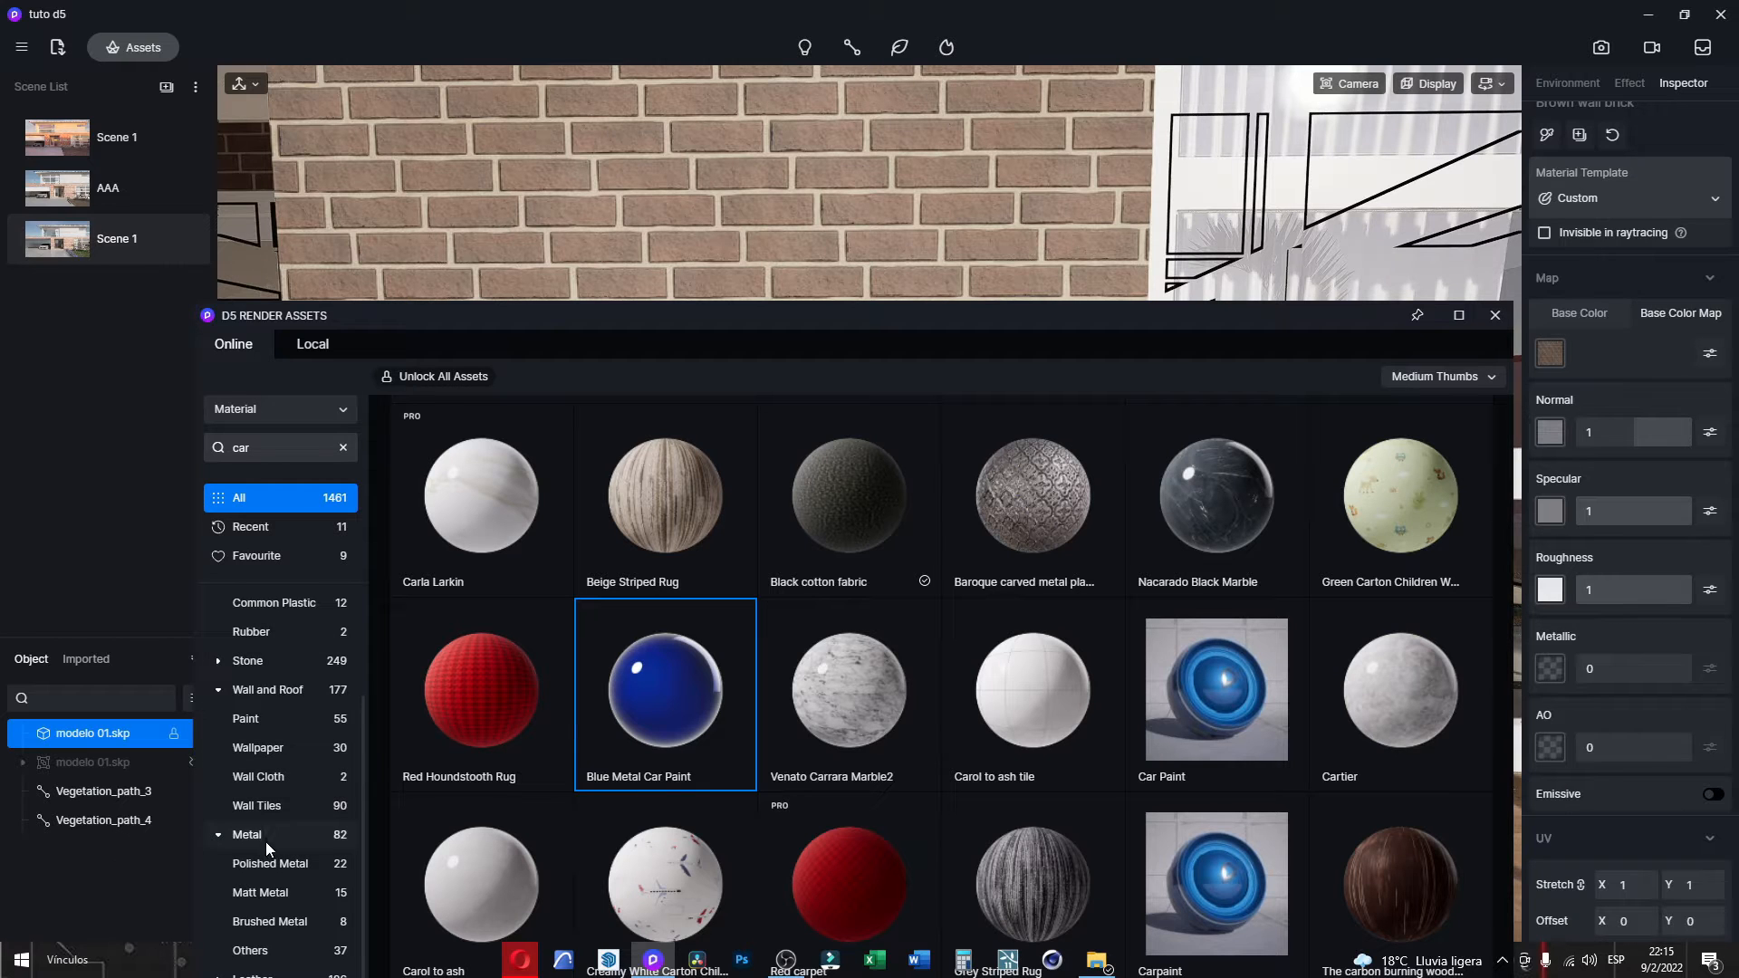
scroll(295, 739, up, 2)
scroll(295, 729, down, 2)
drag(474, 317, 573, 203)
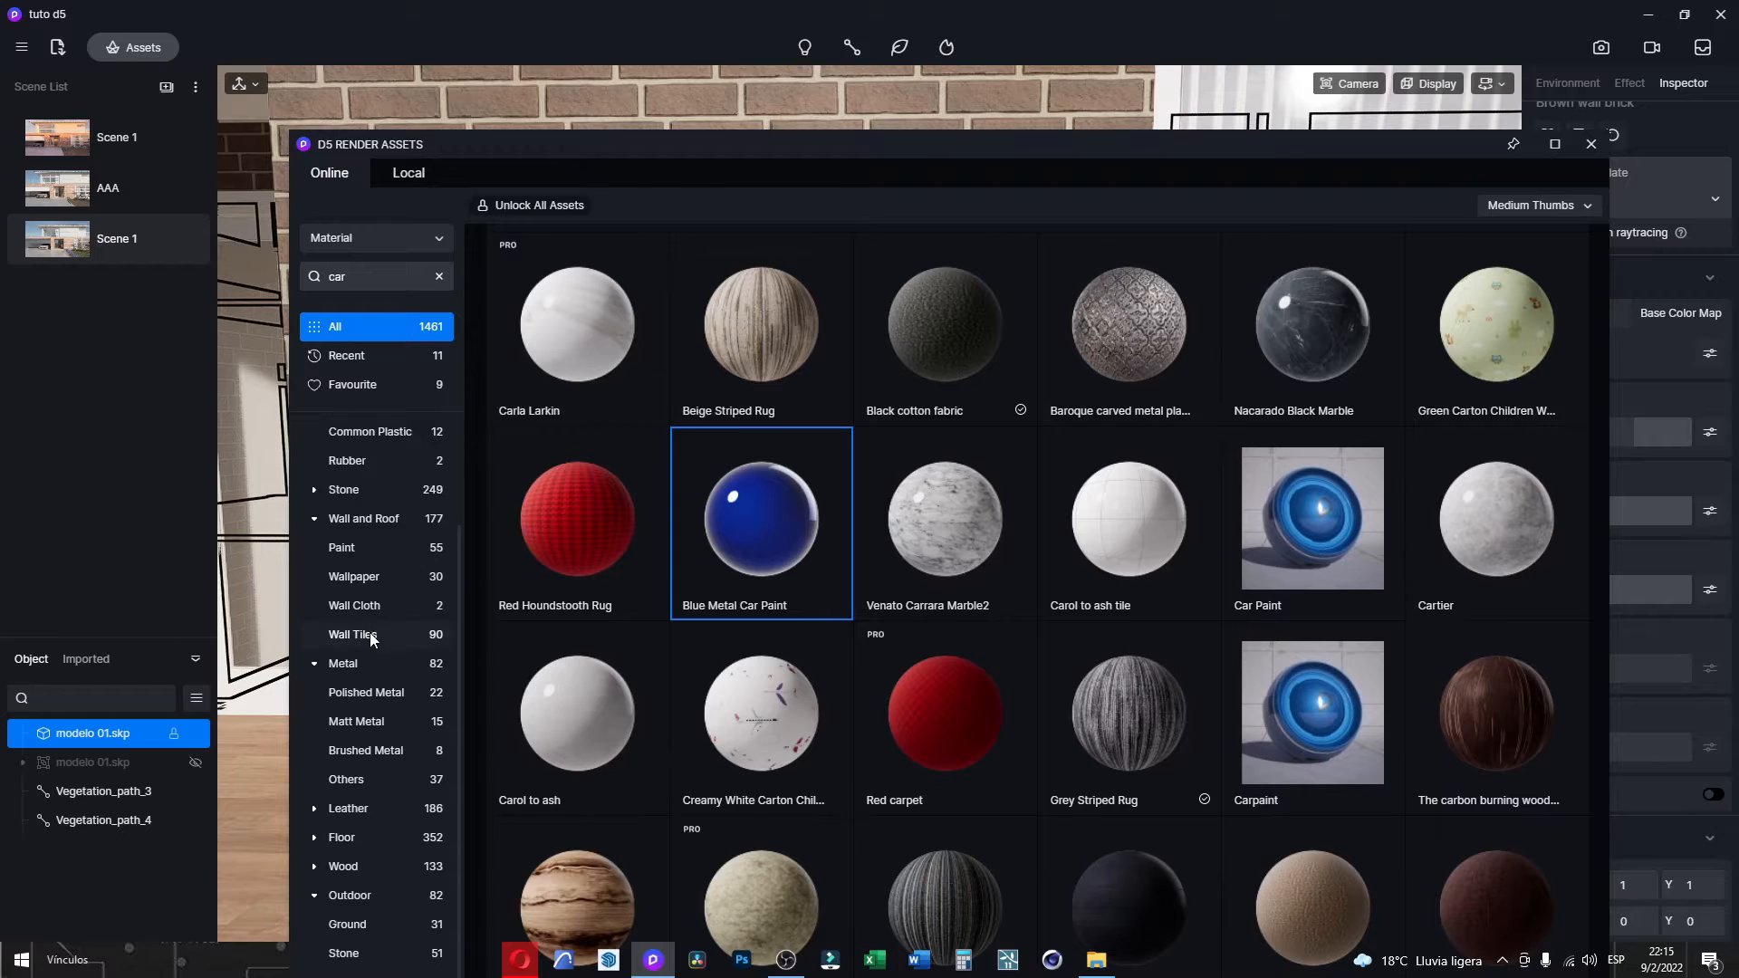
click(351, 514)
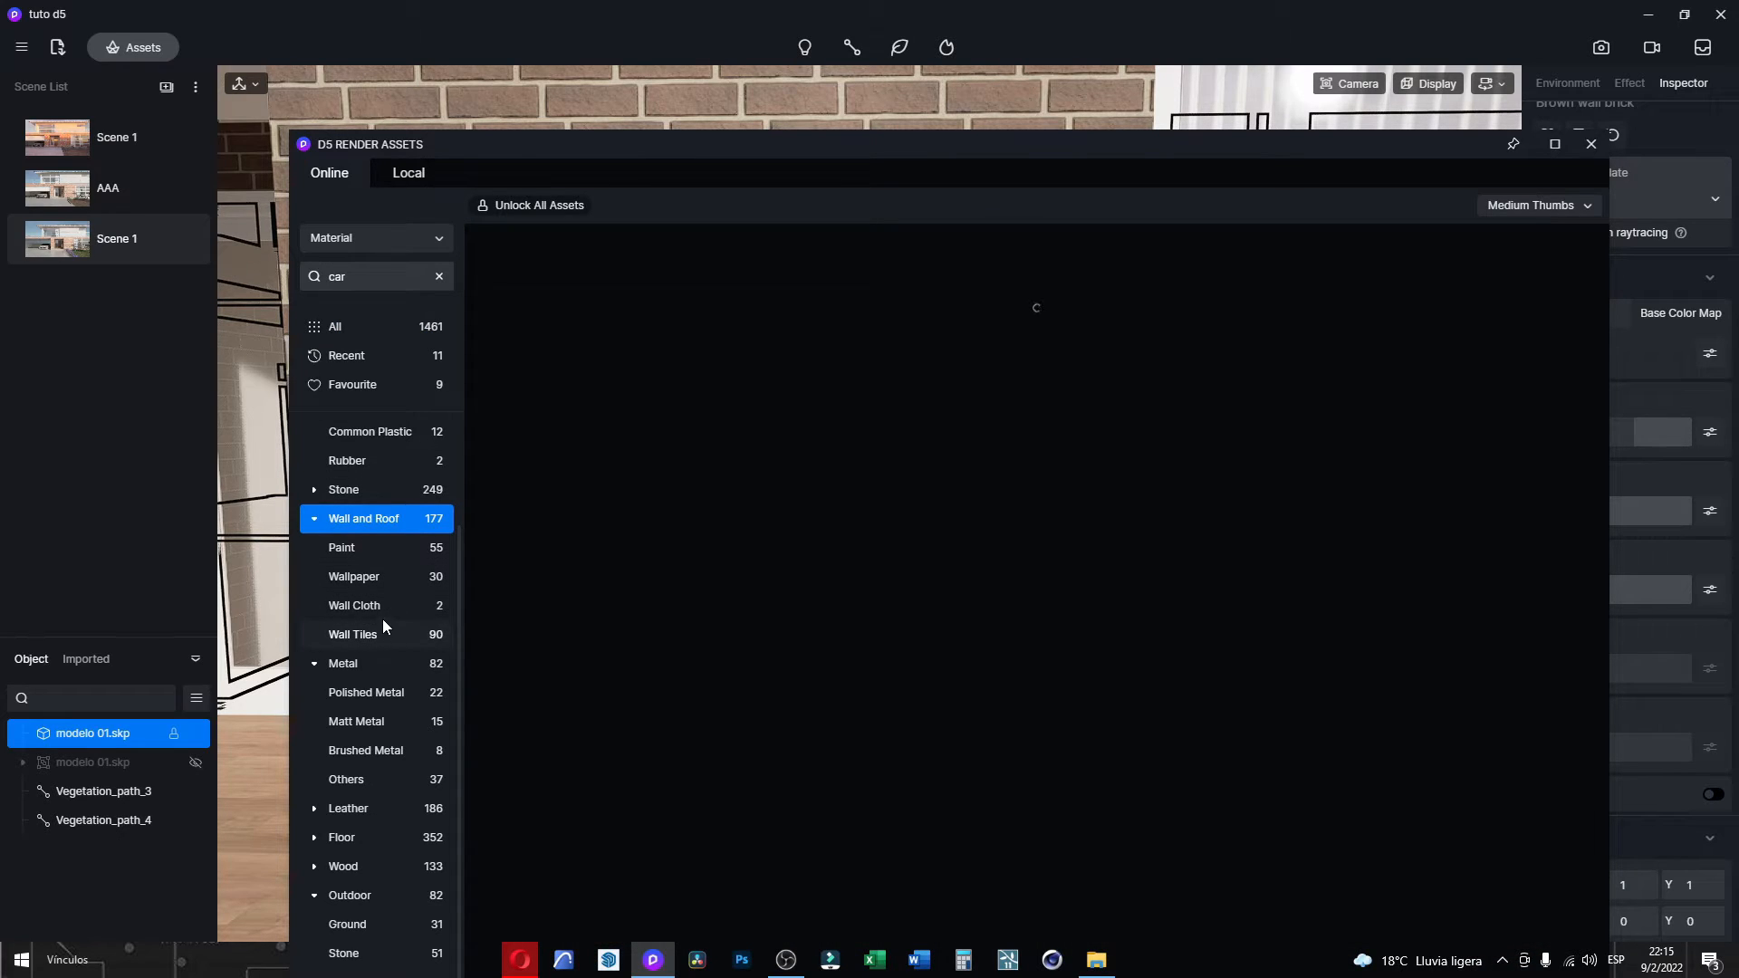
click(378, 277)
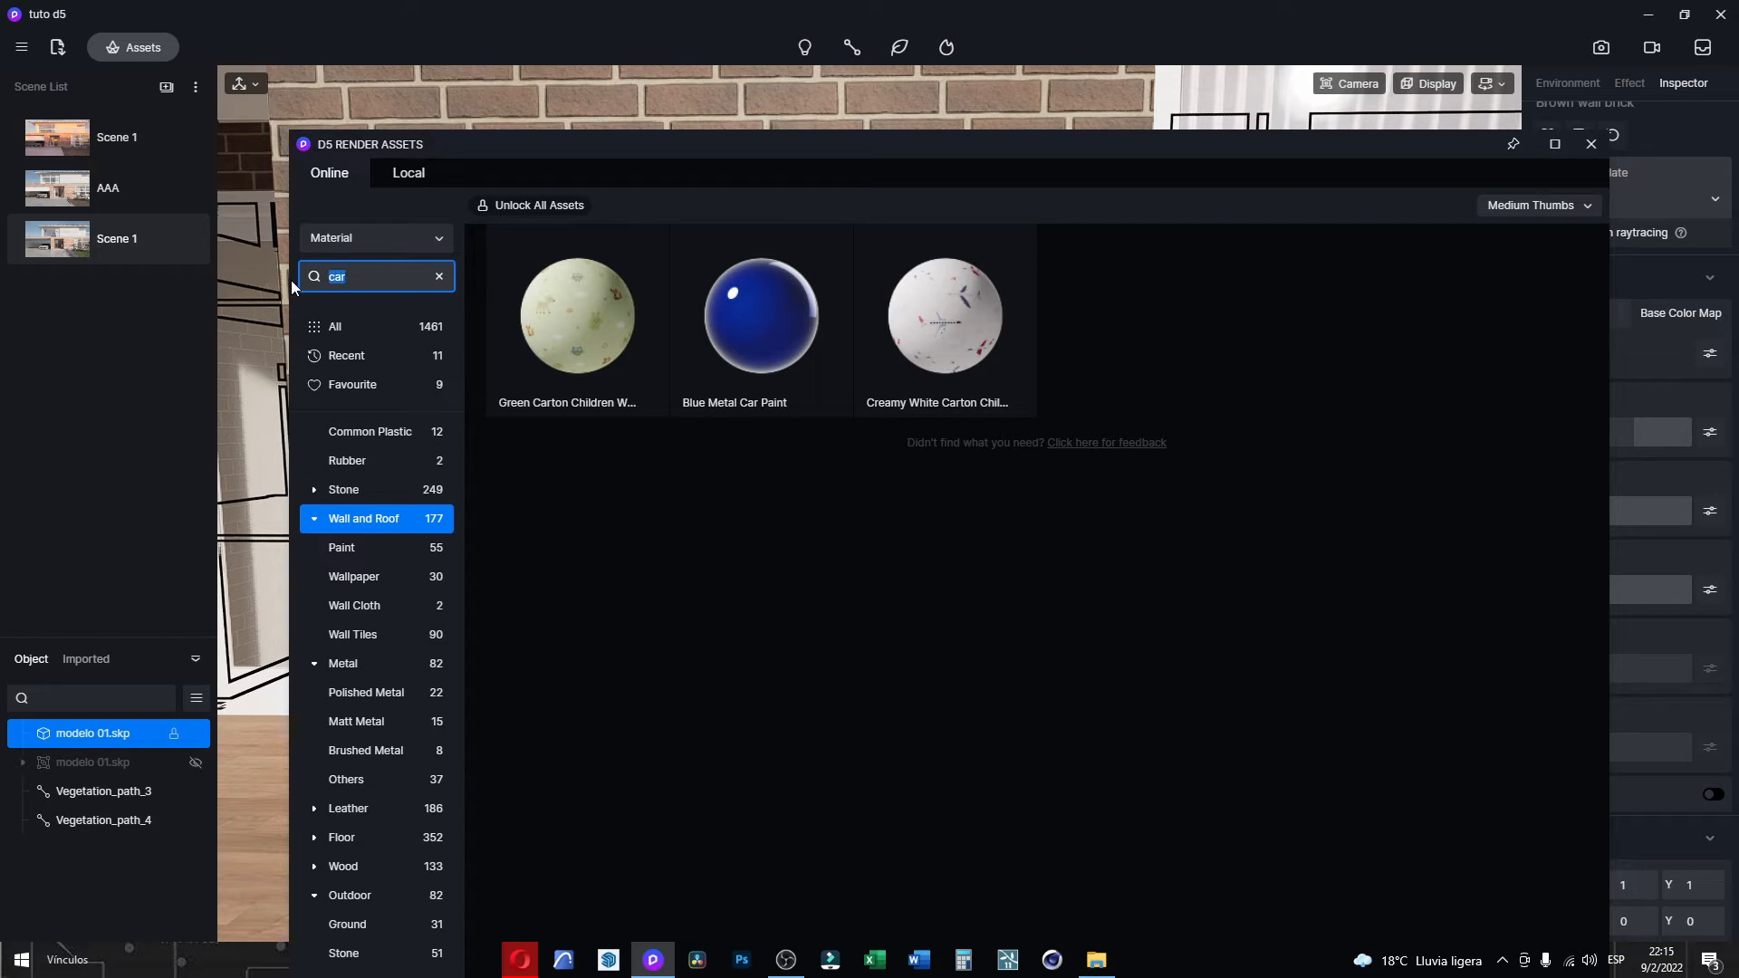
text(brick)
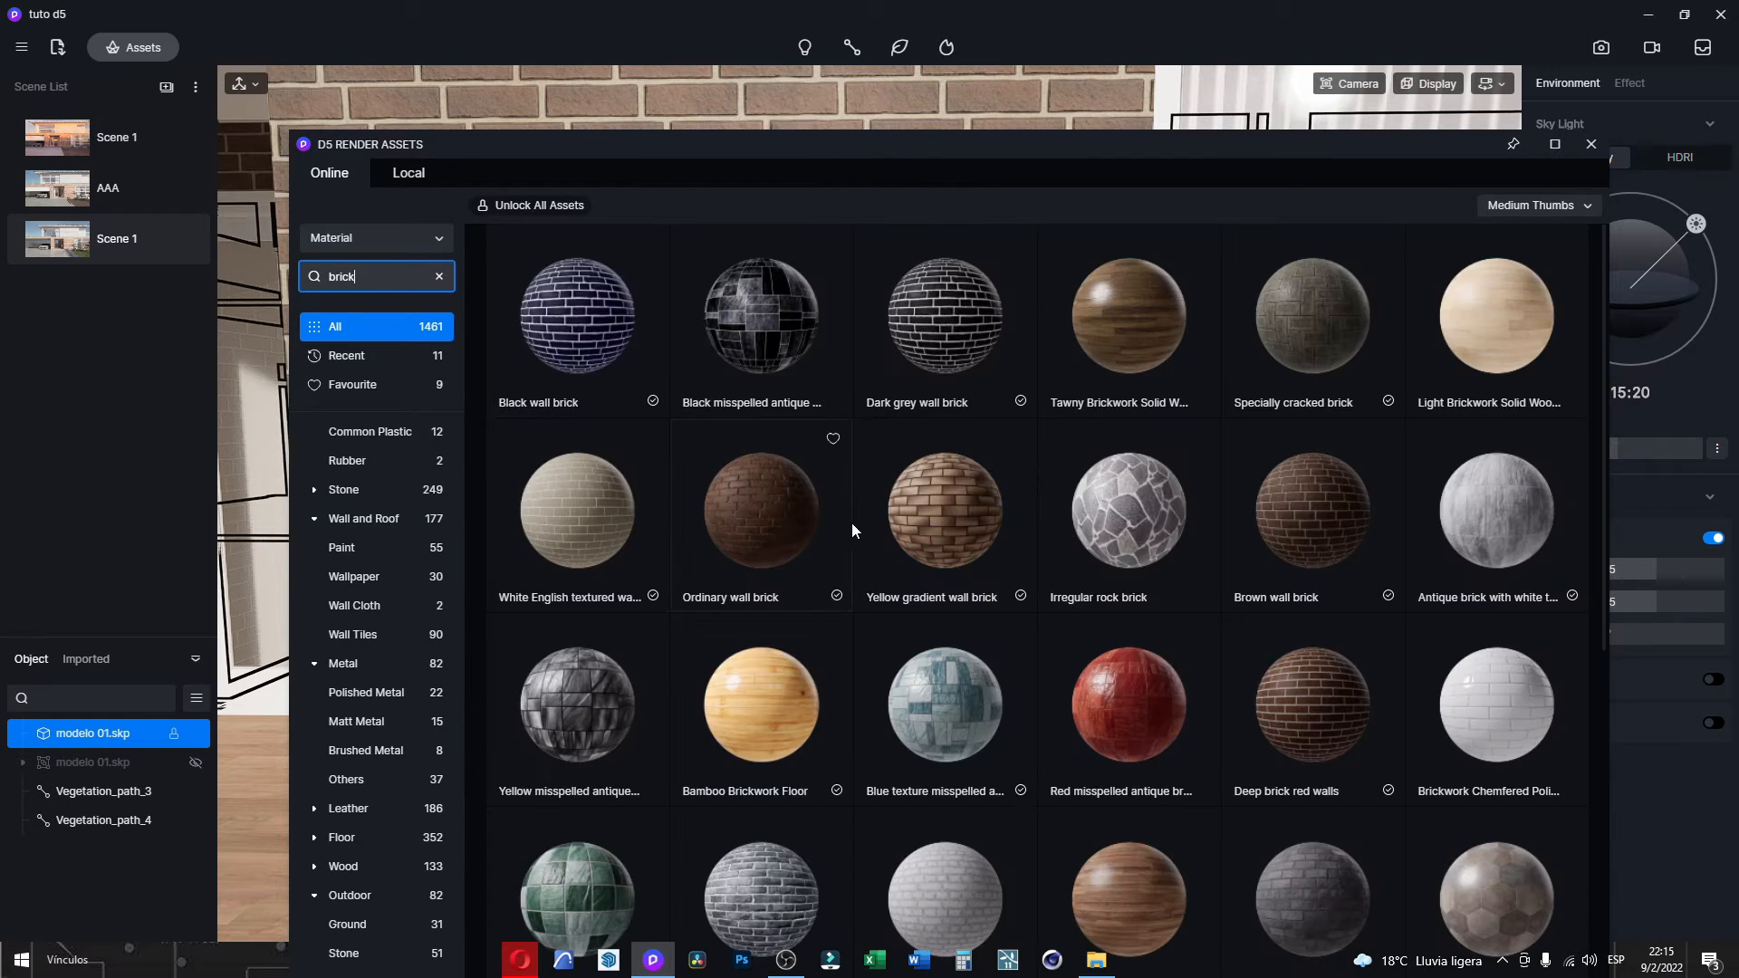
Apply the Ordinary wall brick material to the facade wall and move the material library clear of the material settings.
click(769, 522)
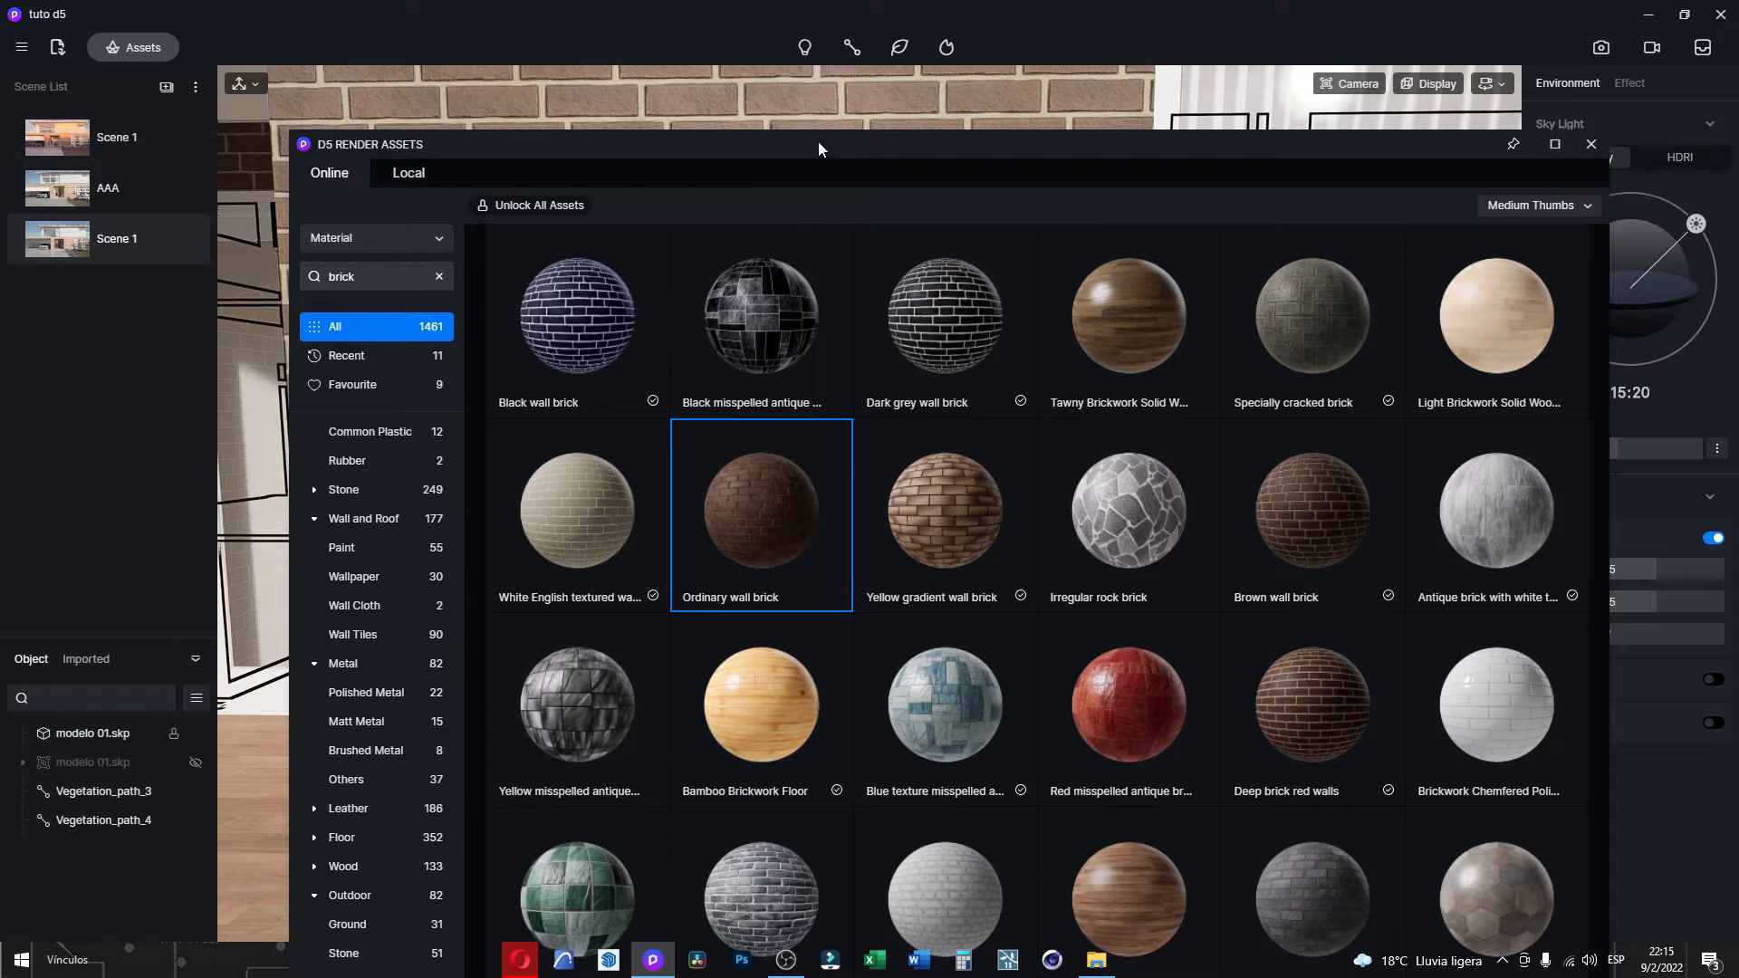
drag(818, 142, 1294, 198)
drag(1236, 570, 623, 359)
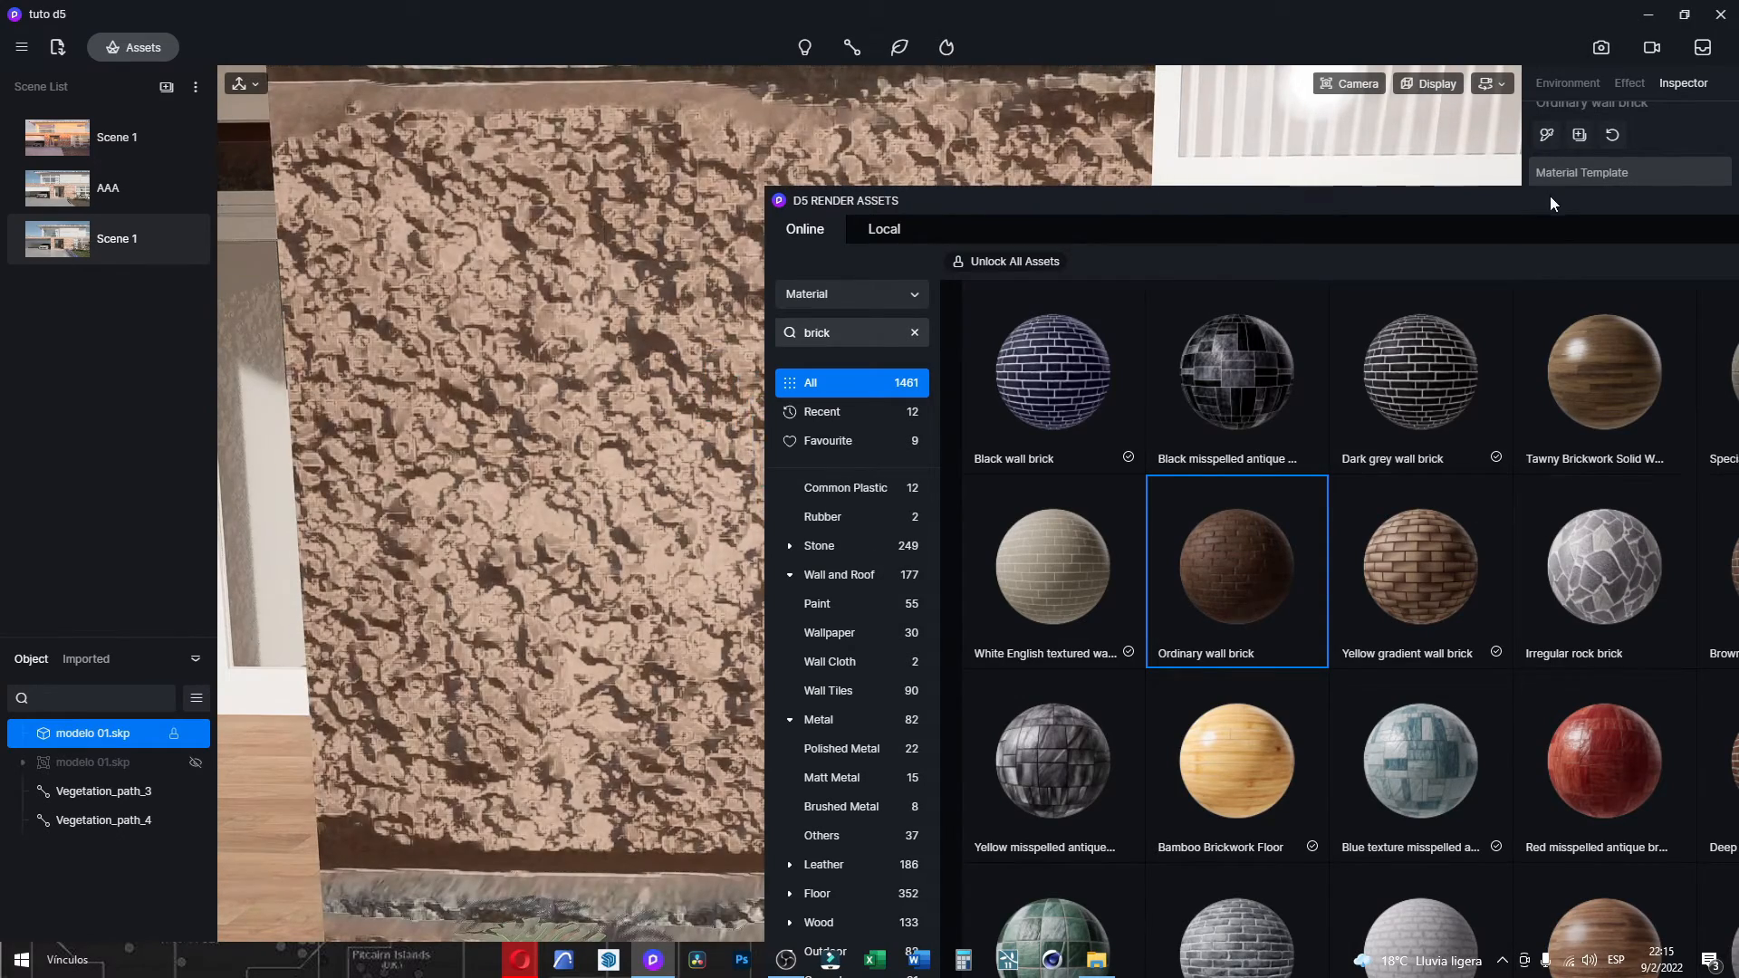
drag(1551, 198, 584, 566)
Try UV stretch values of 5 and 15 on the facade's brick material.
scroll(1558, 793, down, 2)
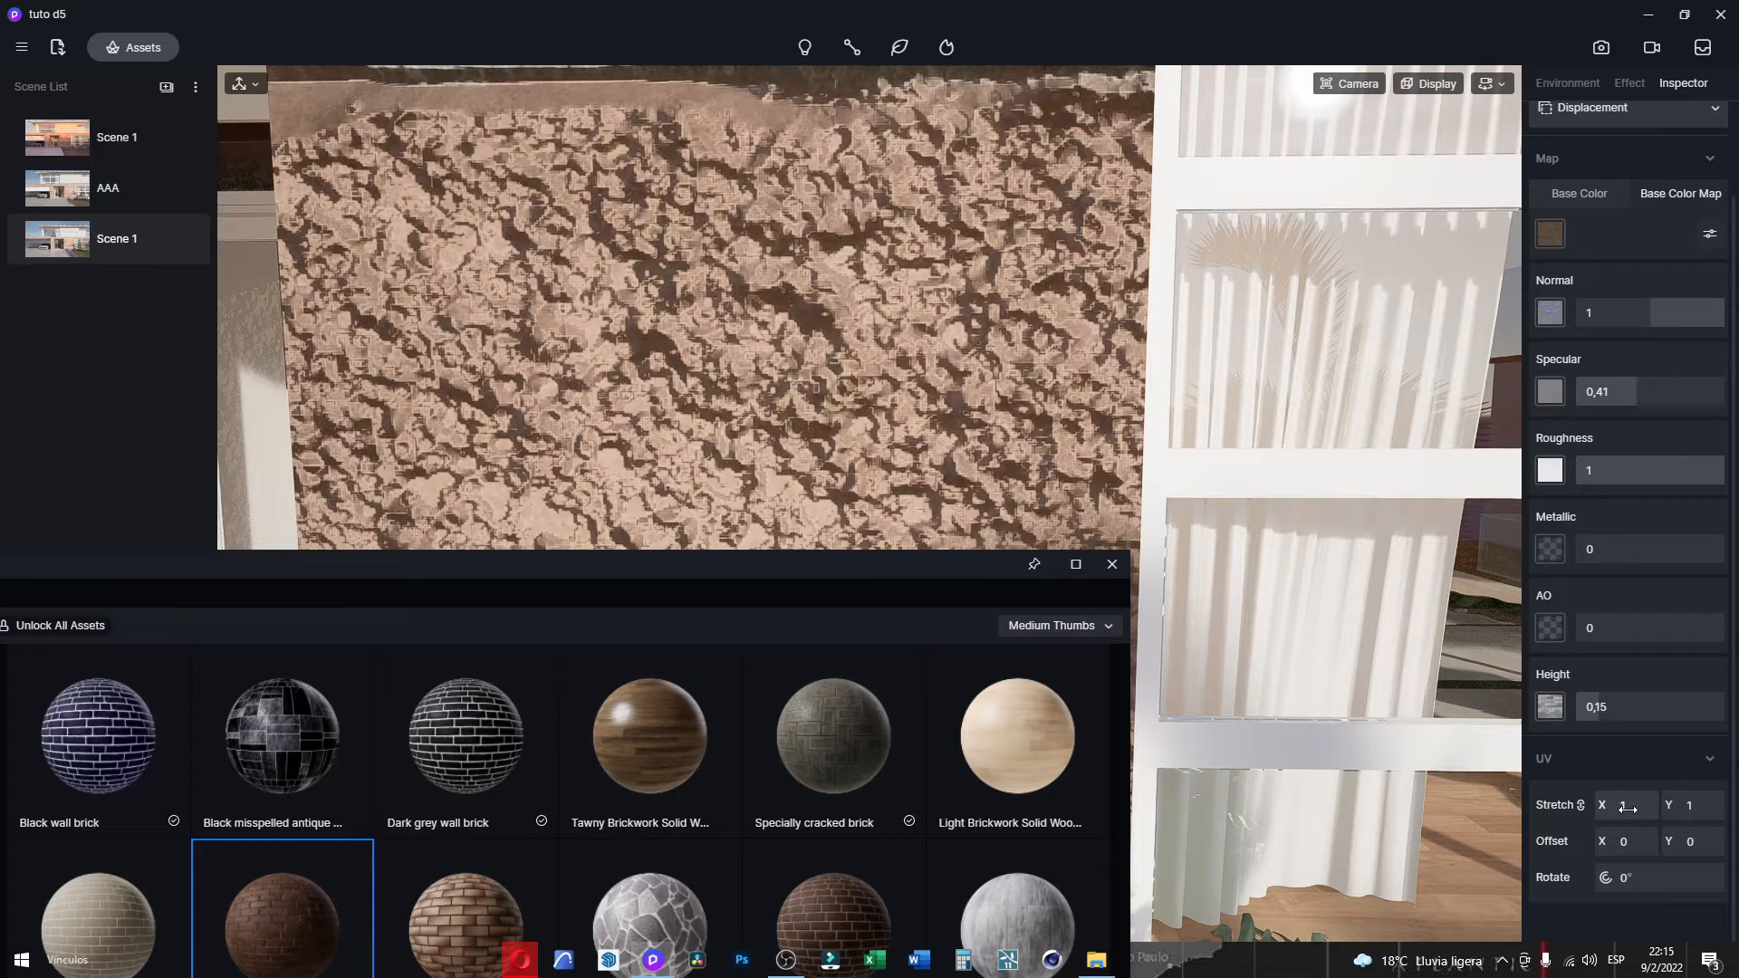
click(1627, 807)
text(5)
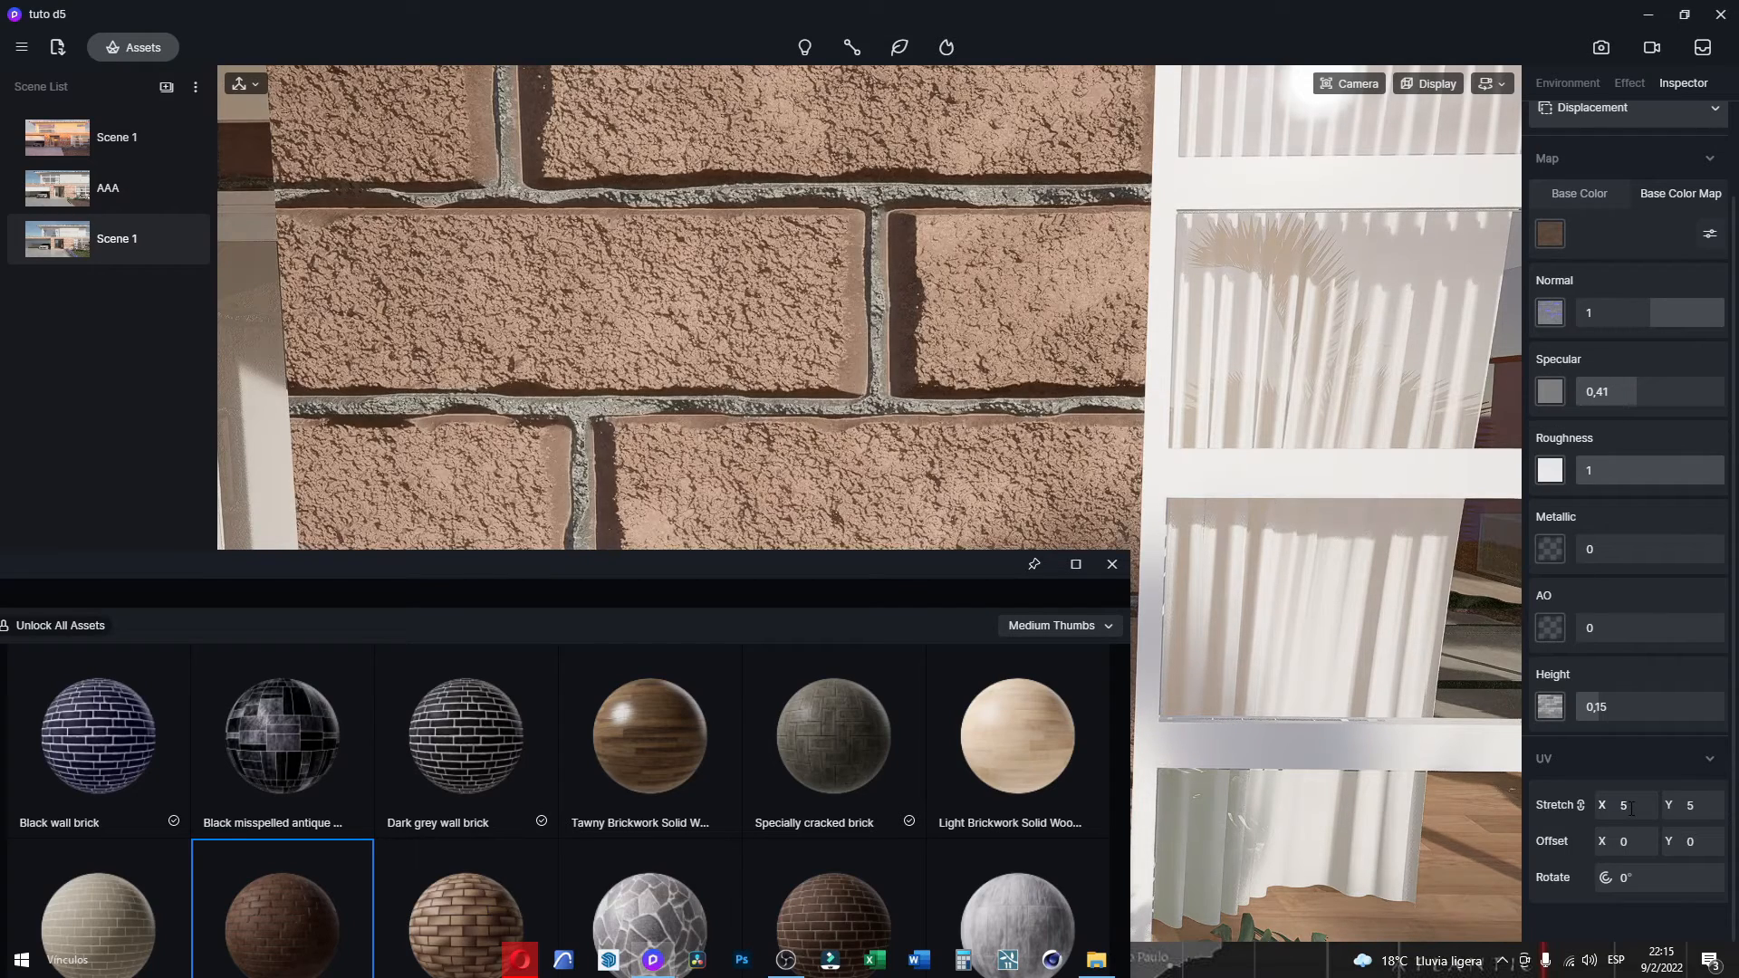
click(1621, 807)
text(15)
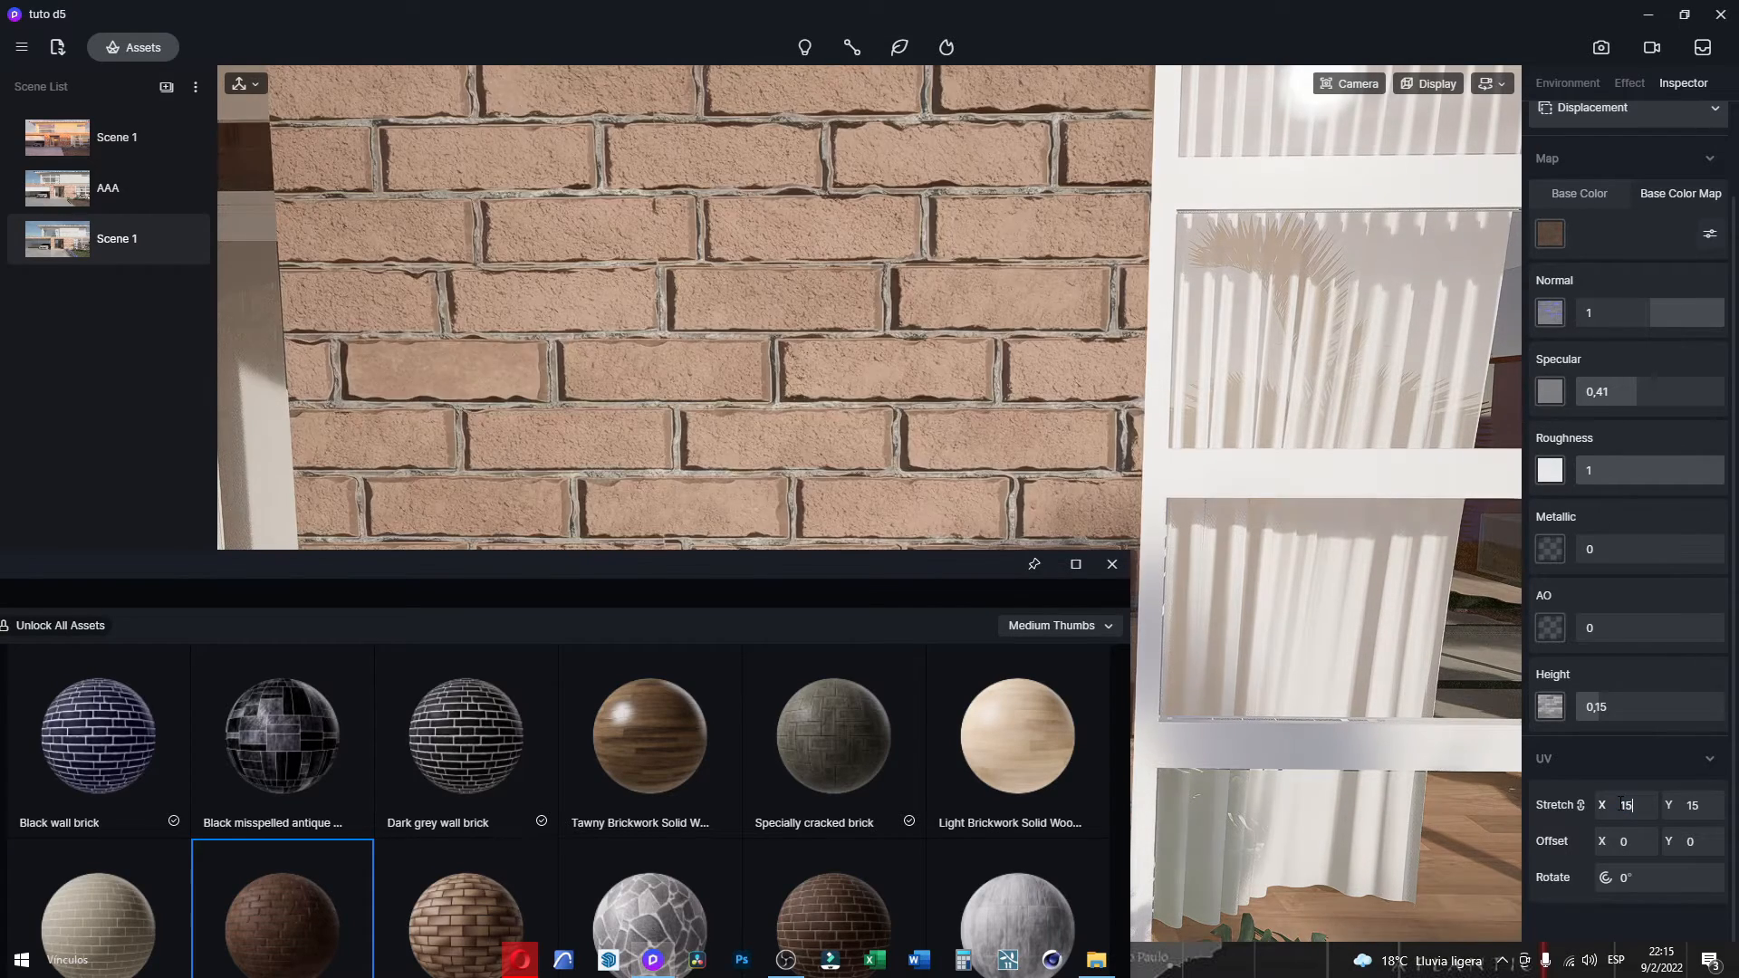
drag(282, 914, 793, 498)
Set the facade brick's UV stretch to 20, raise it to 25 and check the brick size from farther away.
scroll(914, 453, down, 10)
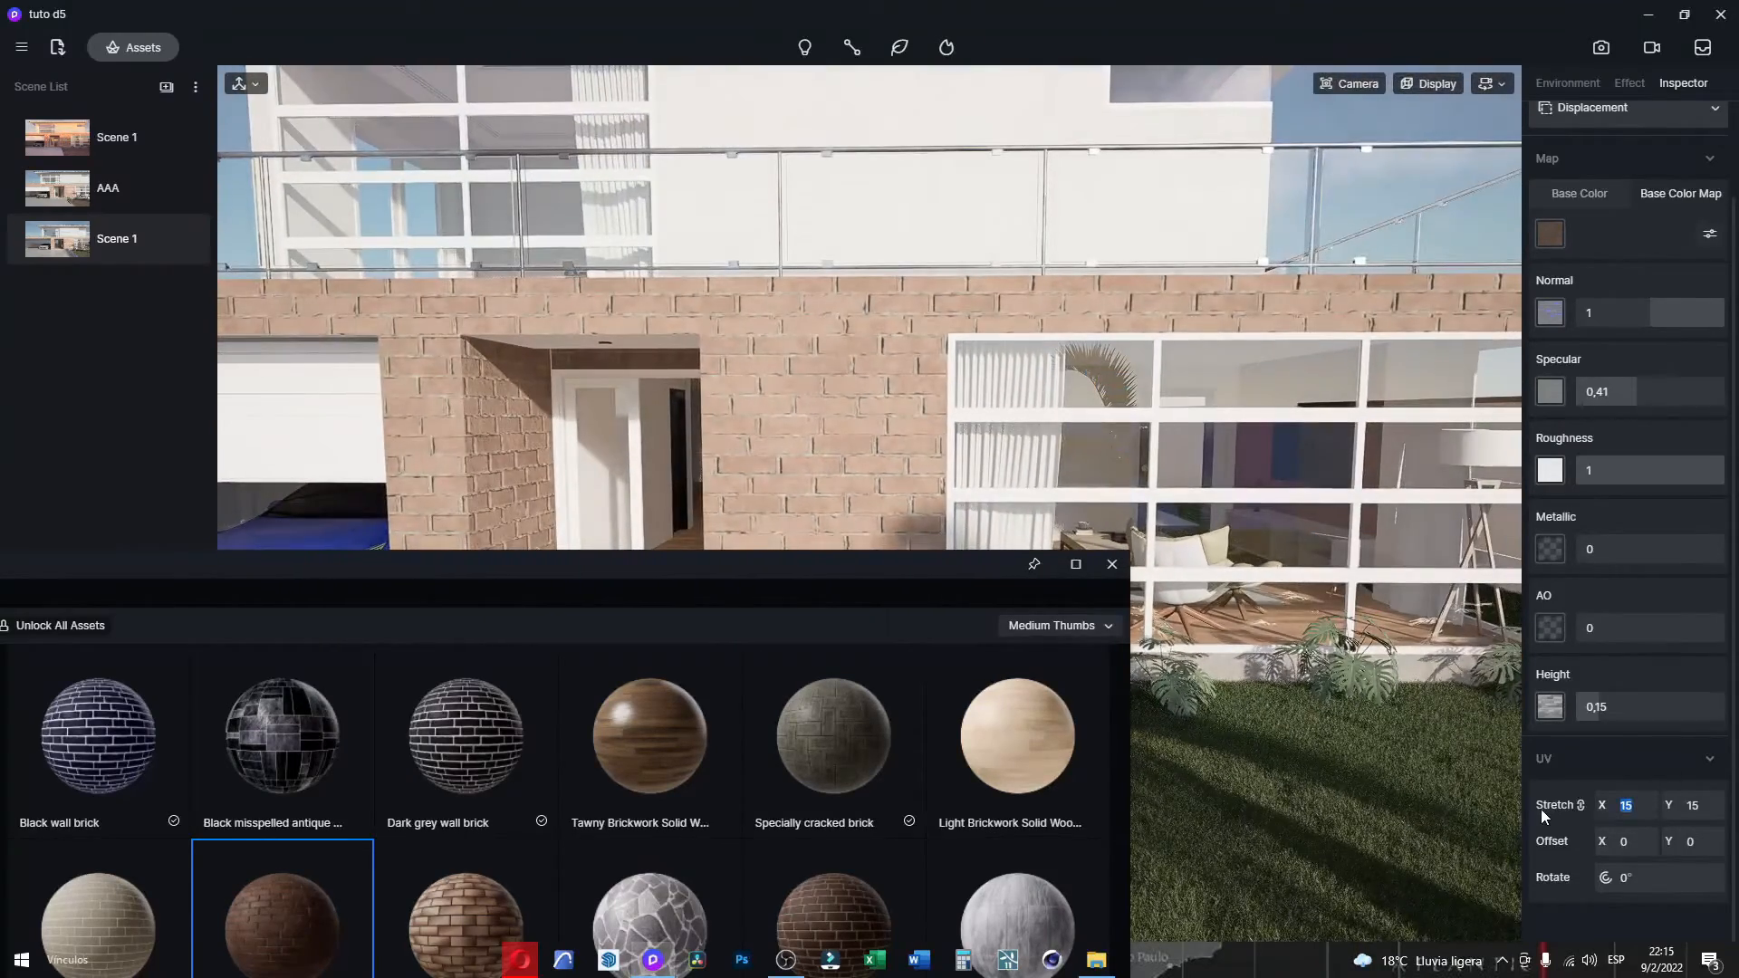
key(BackSpace)
key(BackSpace)
text(20)
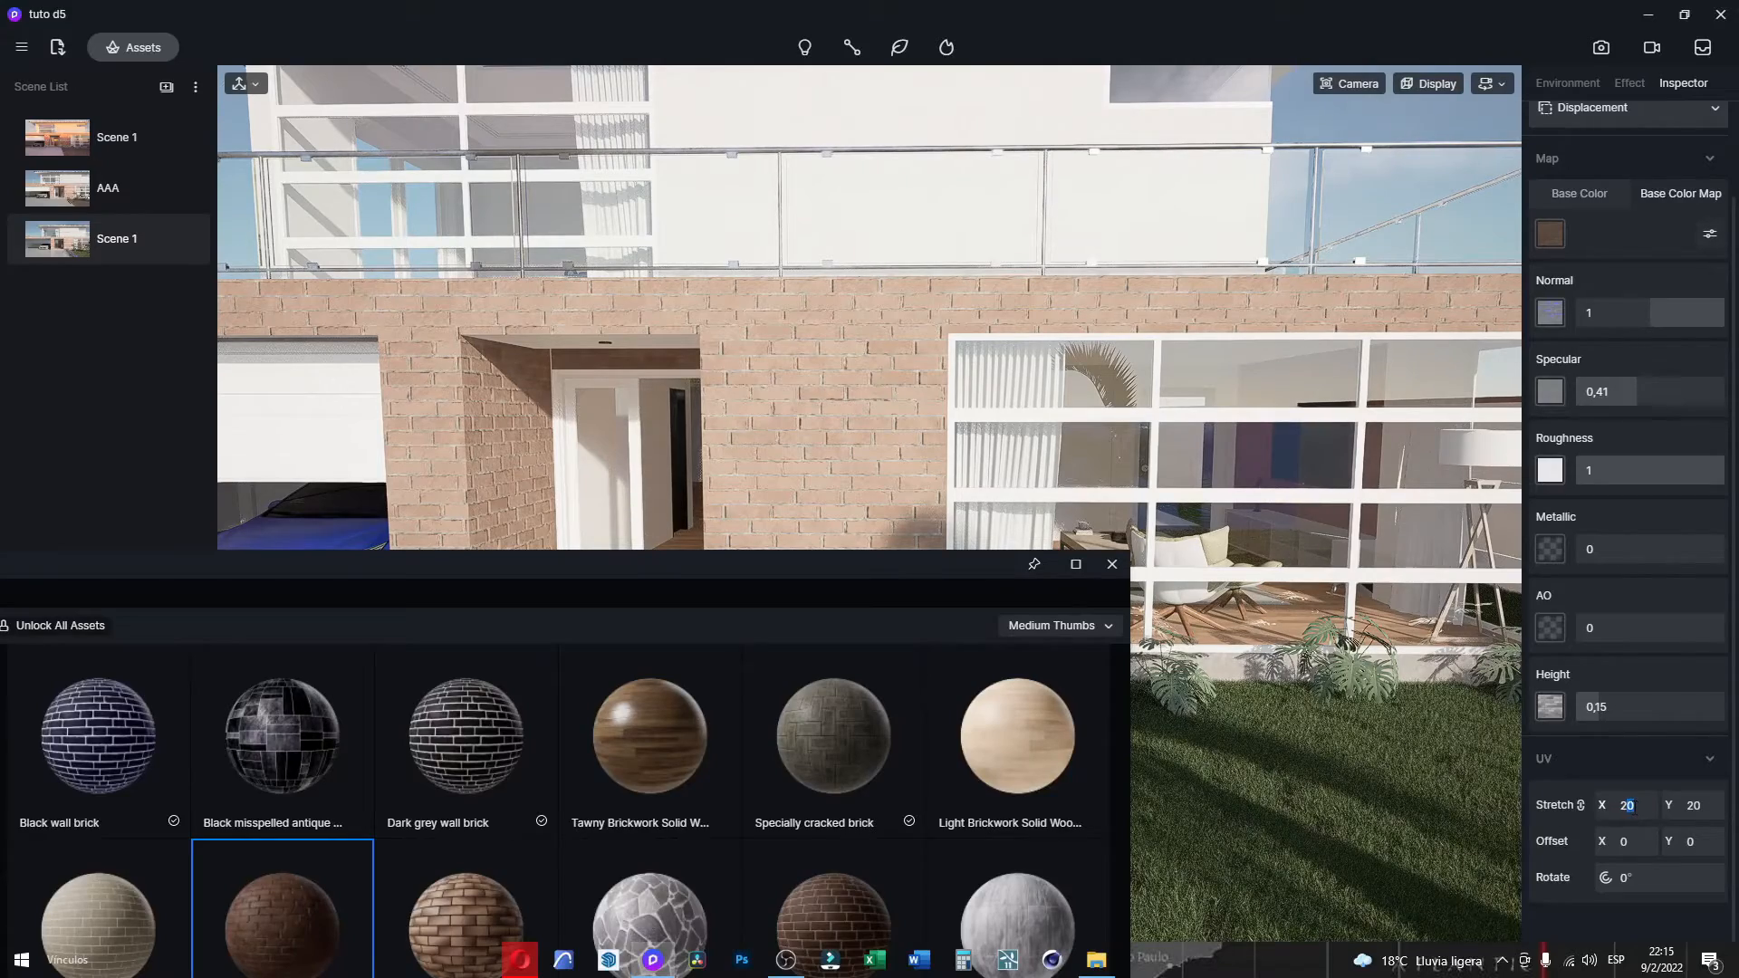
text(5)
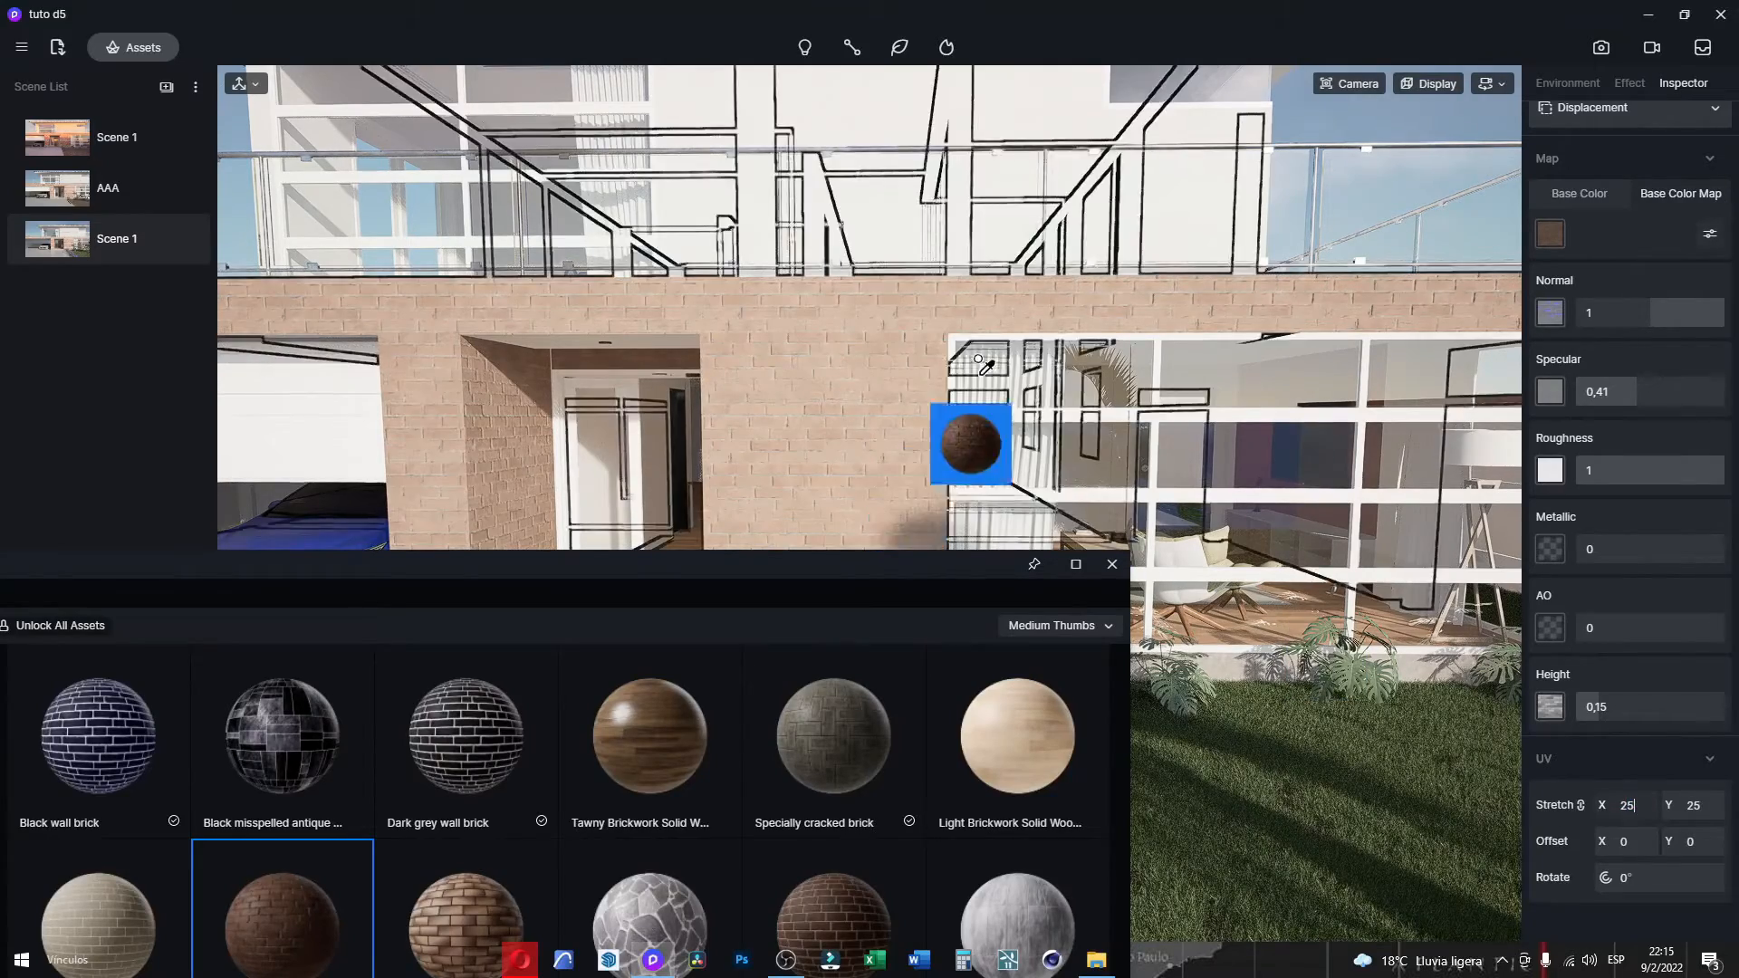
right_drag(978, 358, 1057, 98)
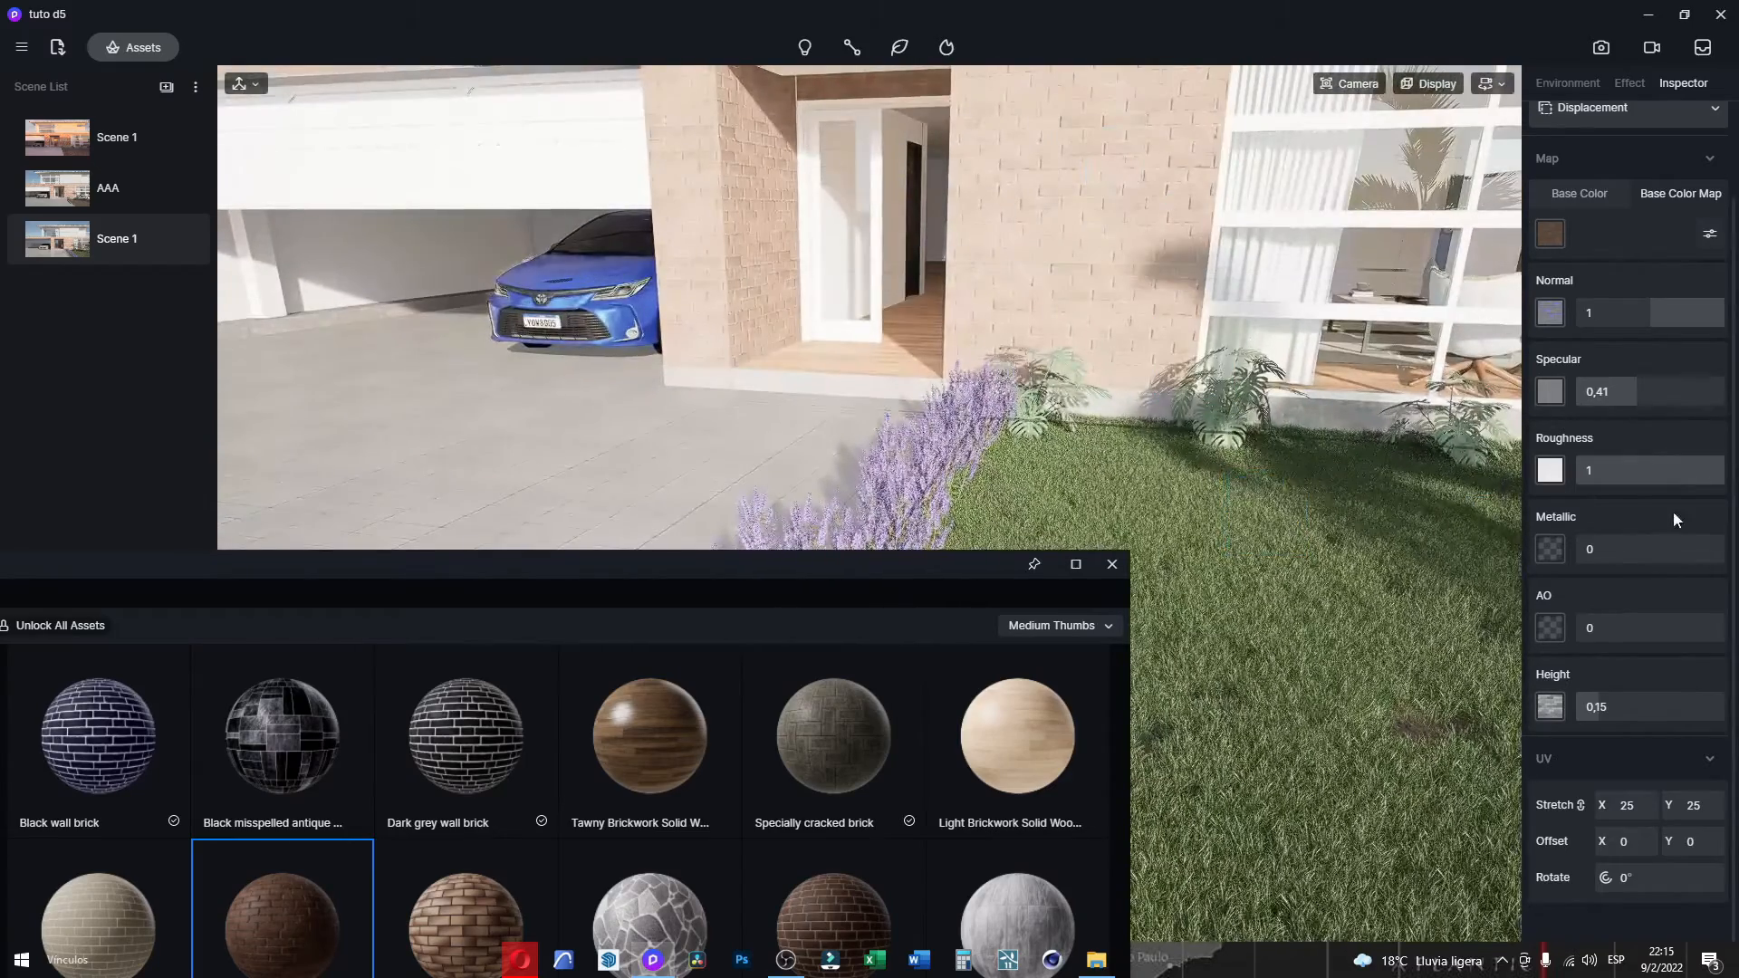
Set the facade brick's base color by sampling the Ordinary wall brick thumbnail with the color picker, and inspect the bricks up close.
click(1603, 193)
click(1549, 235)
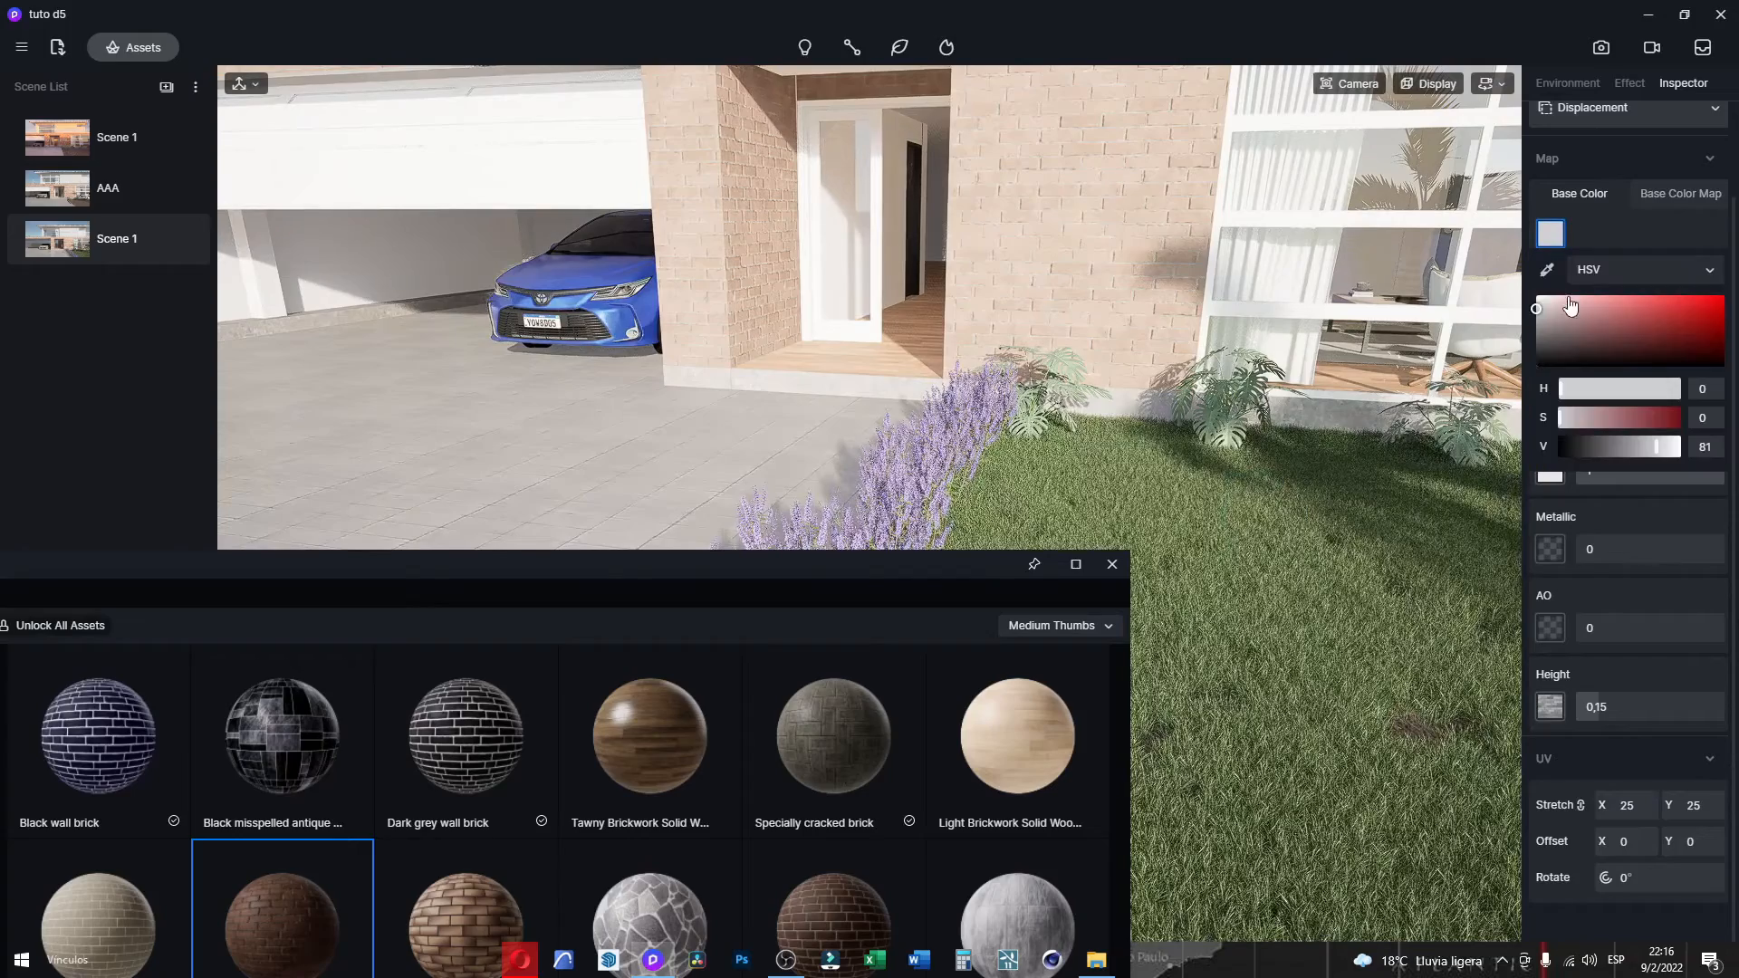
click(1547, 273)
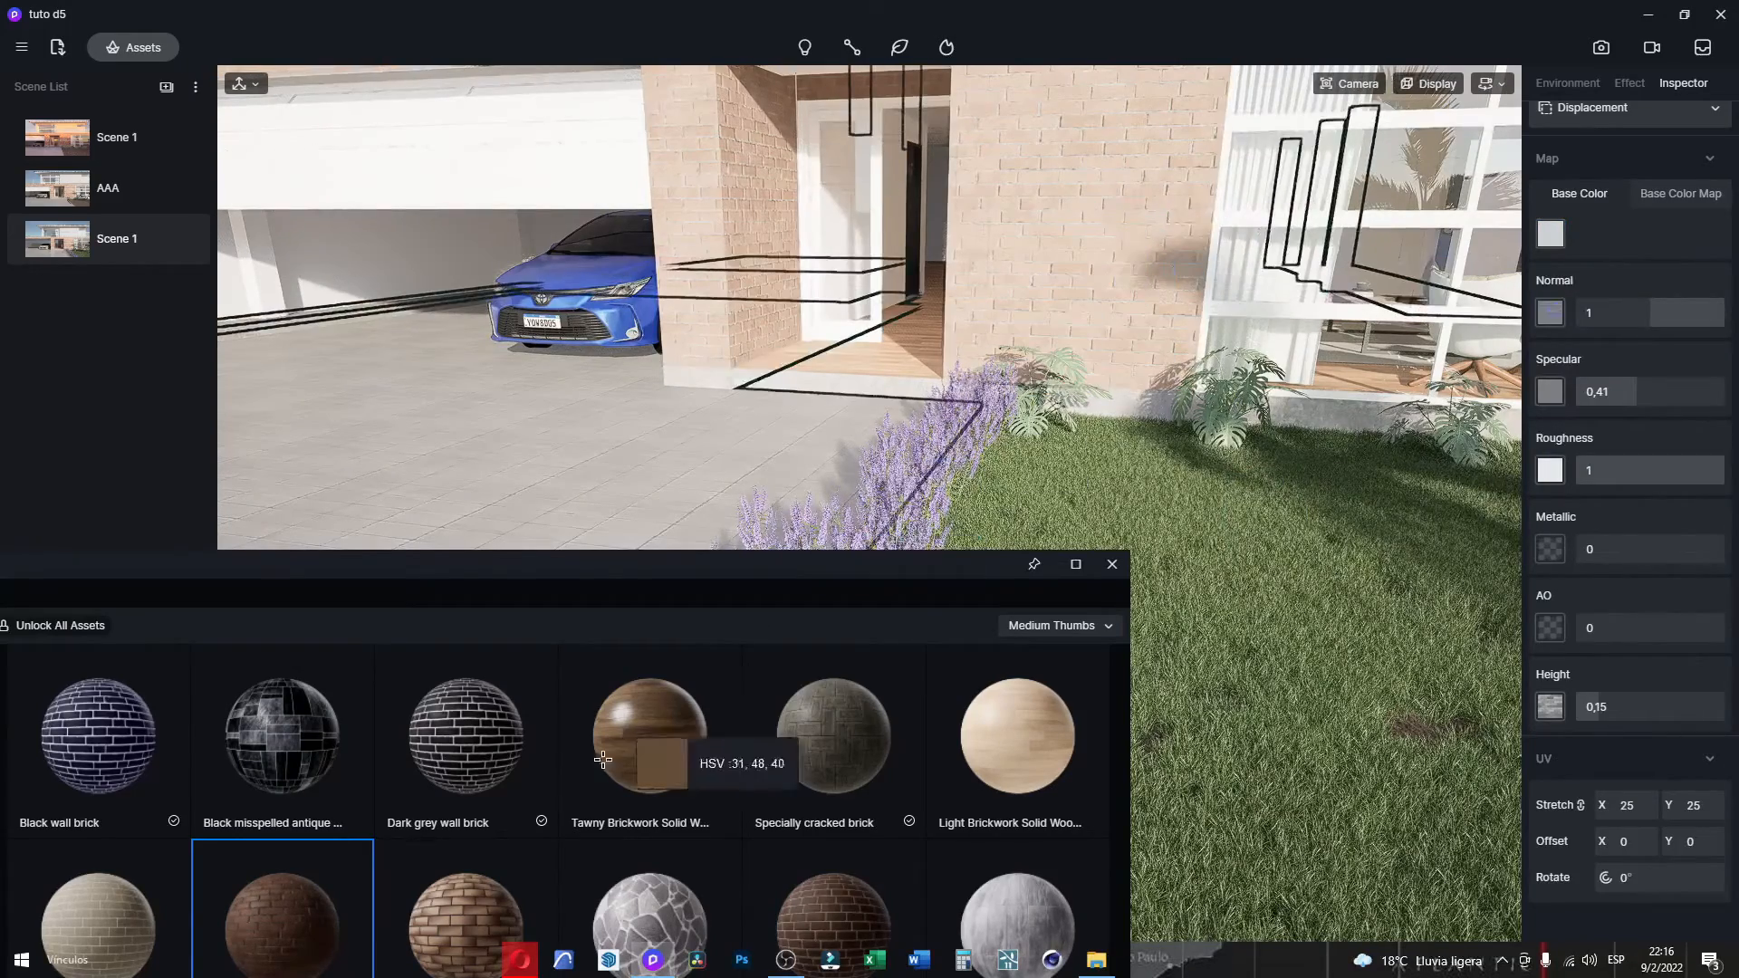
click(267, 922)
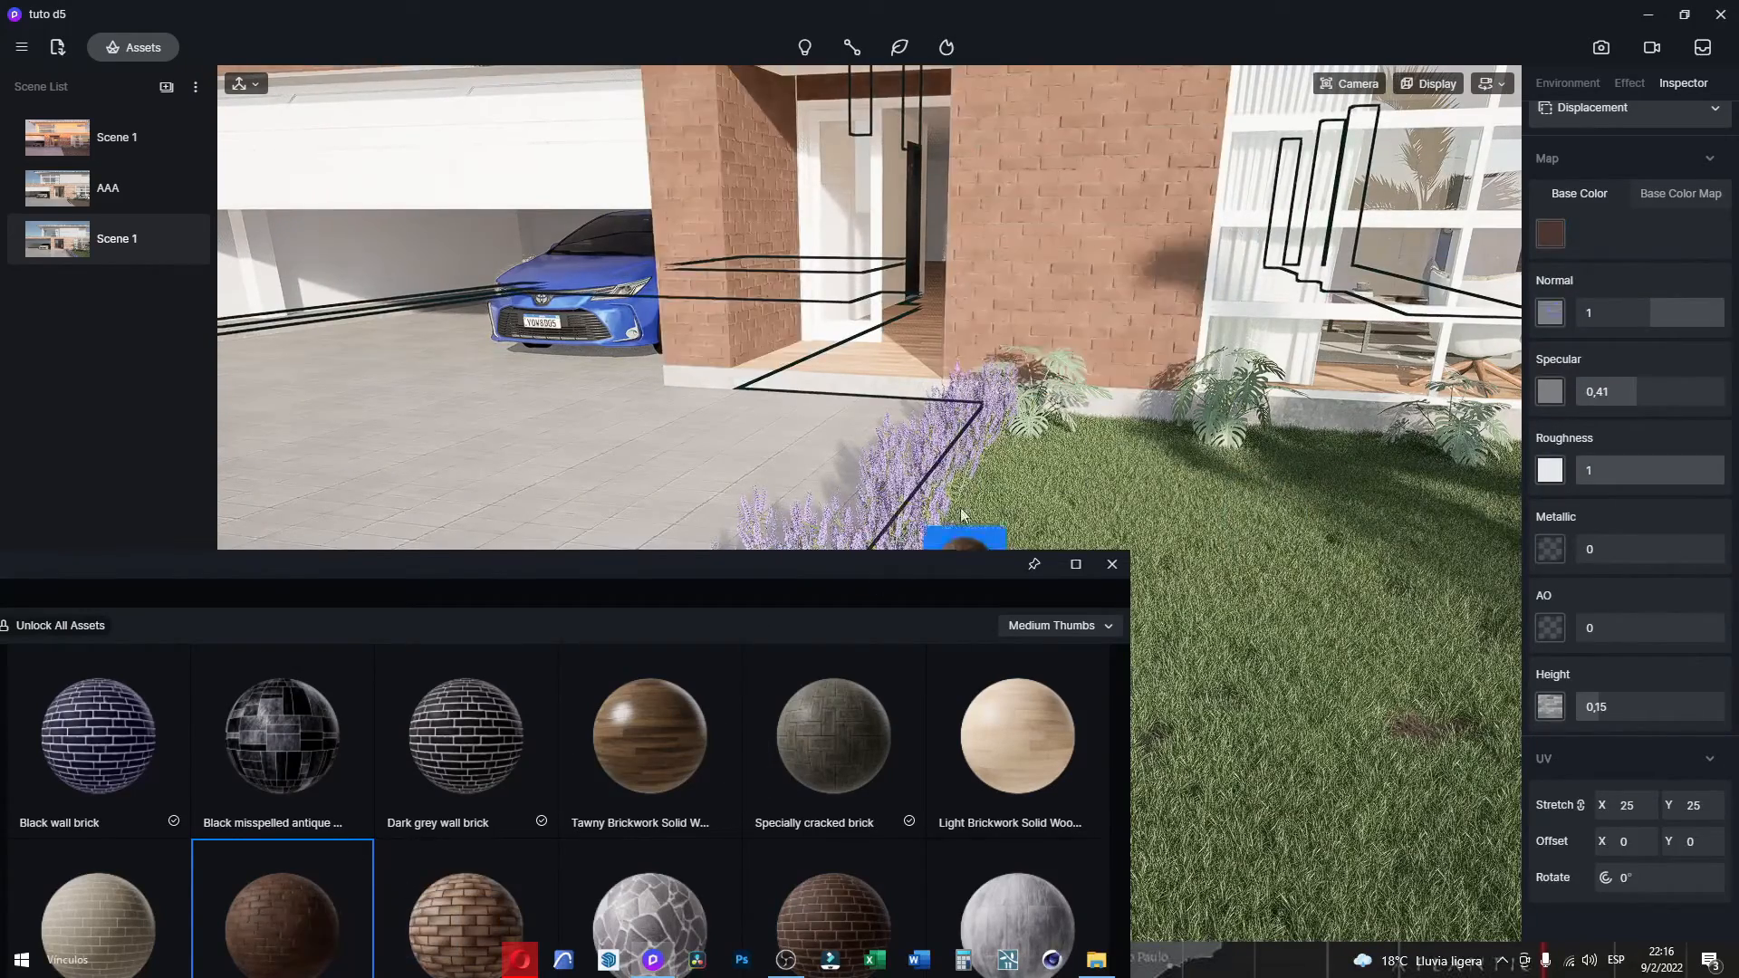
right_drag(1159, 272, 1091, 191)
scroll(1065, 199, up, 8)
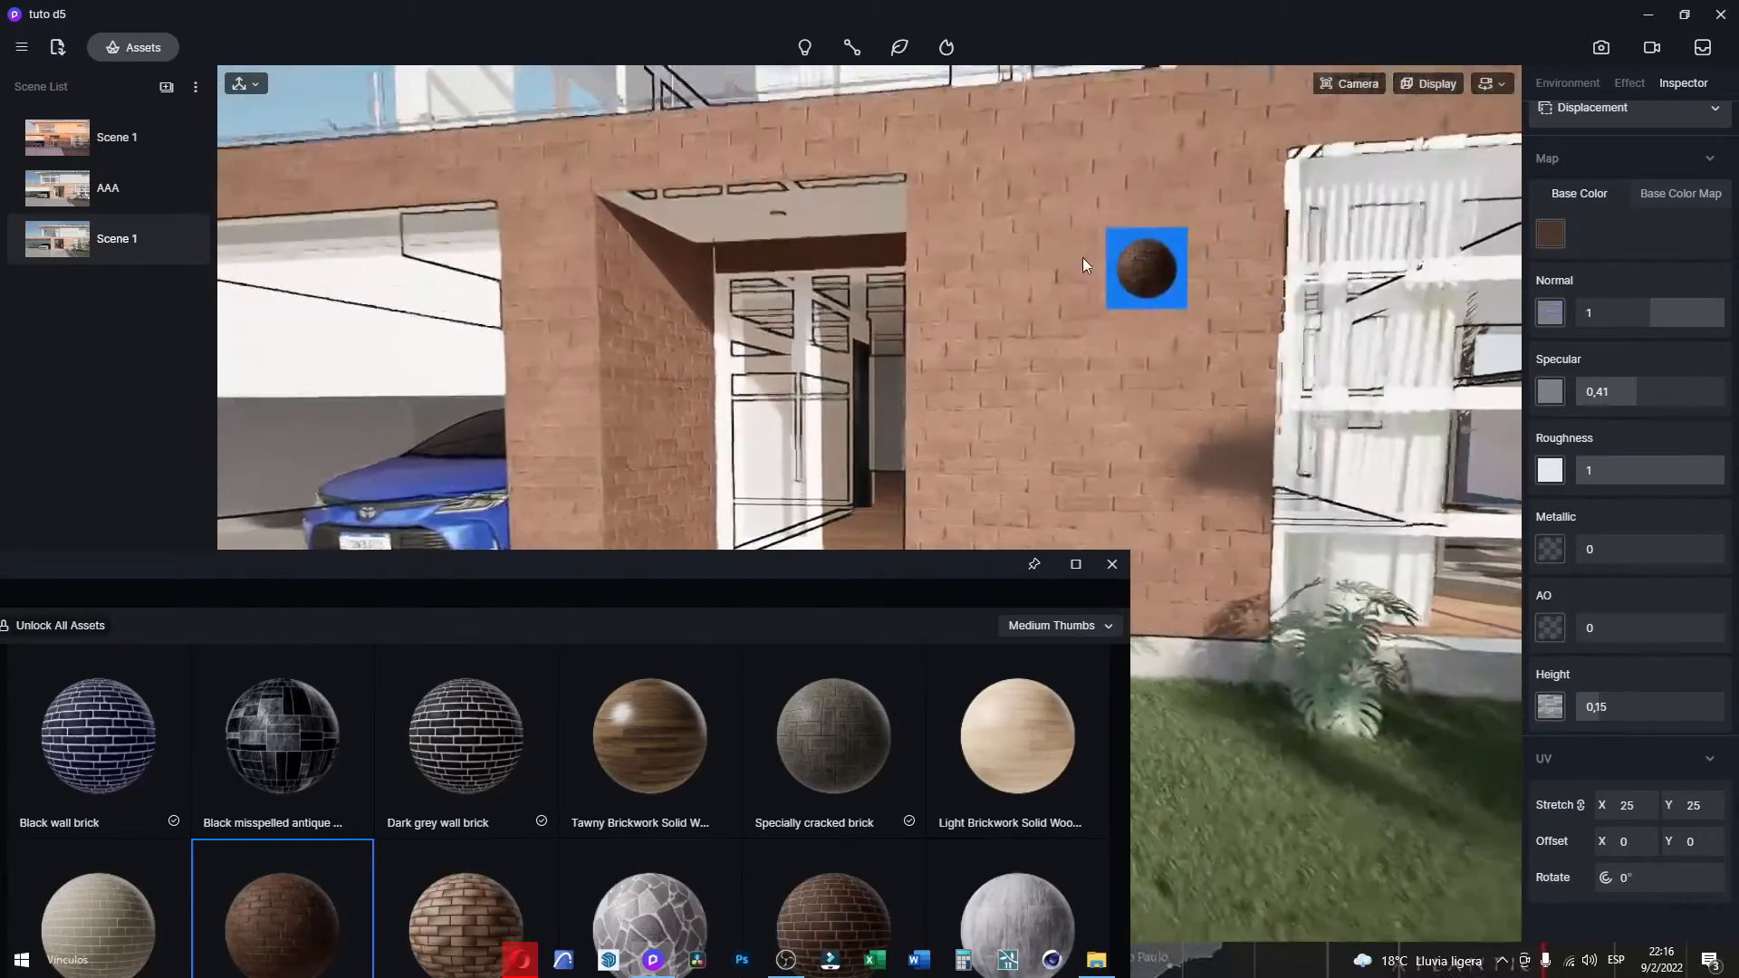
scroll(1044, 309, up, 2)
right_drag(1098, 336, 1249, 357)
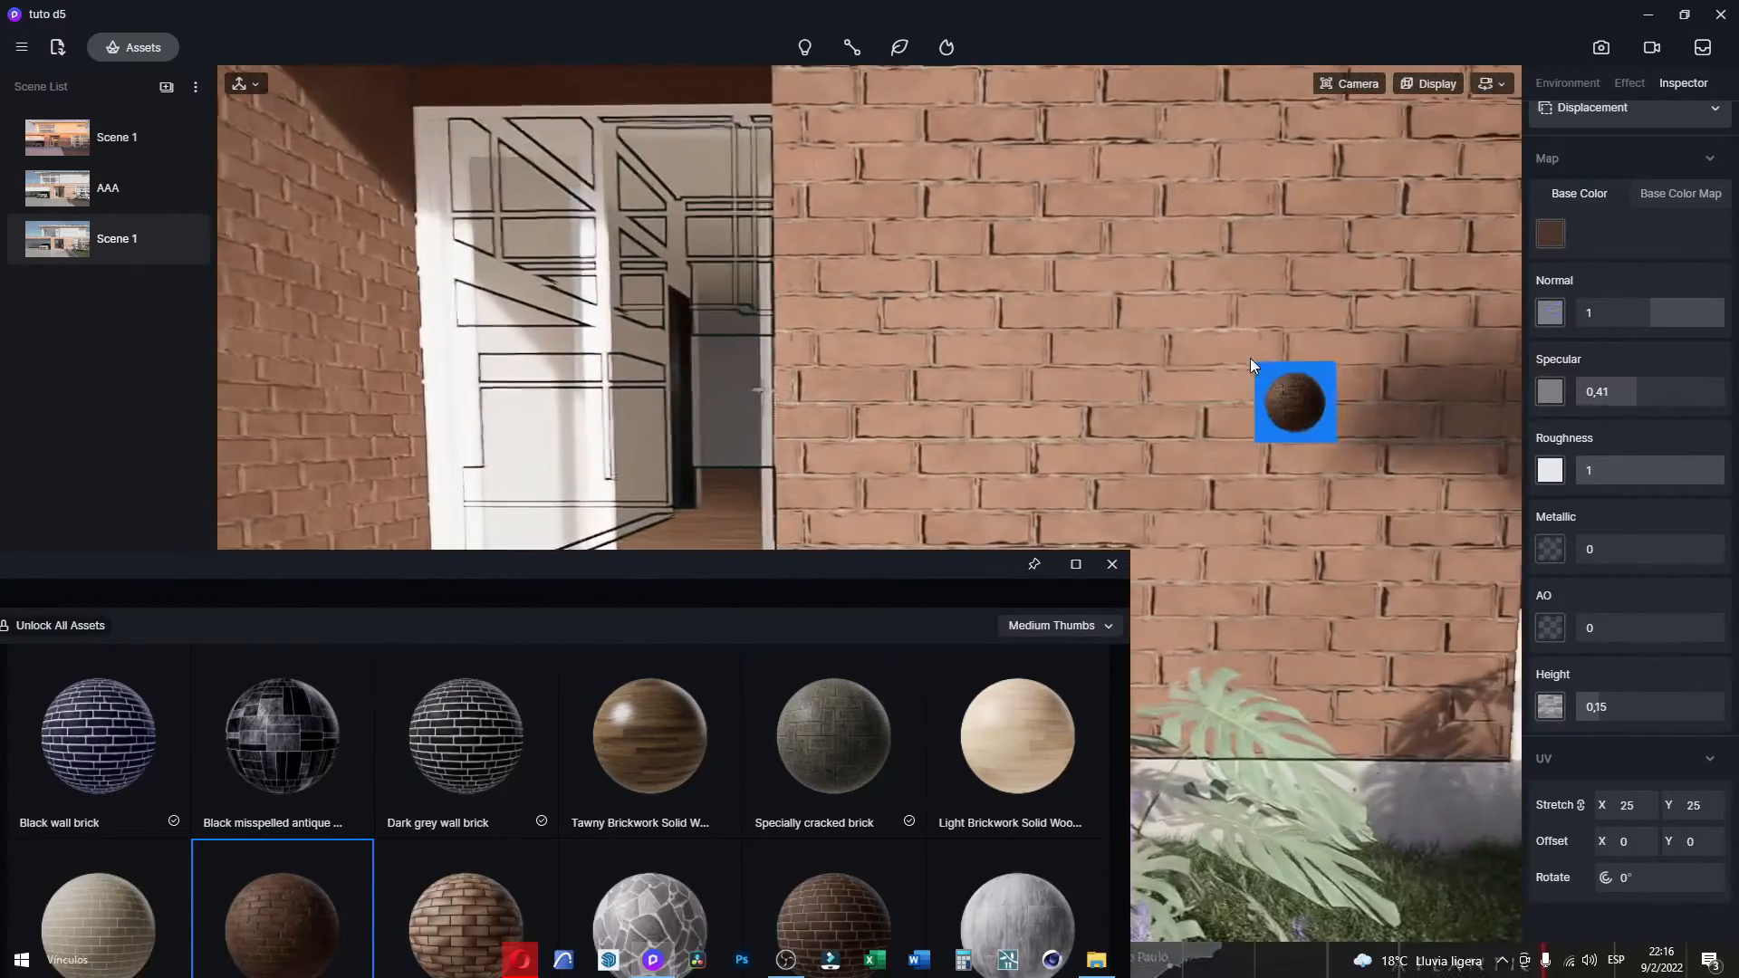
key(Escape)
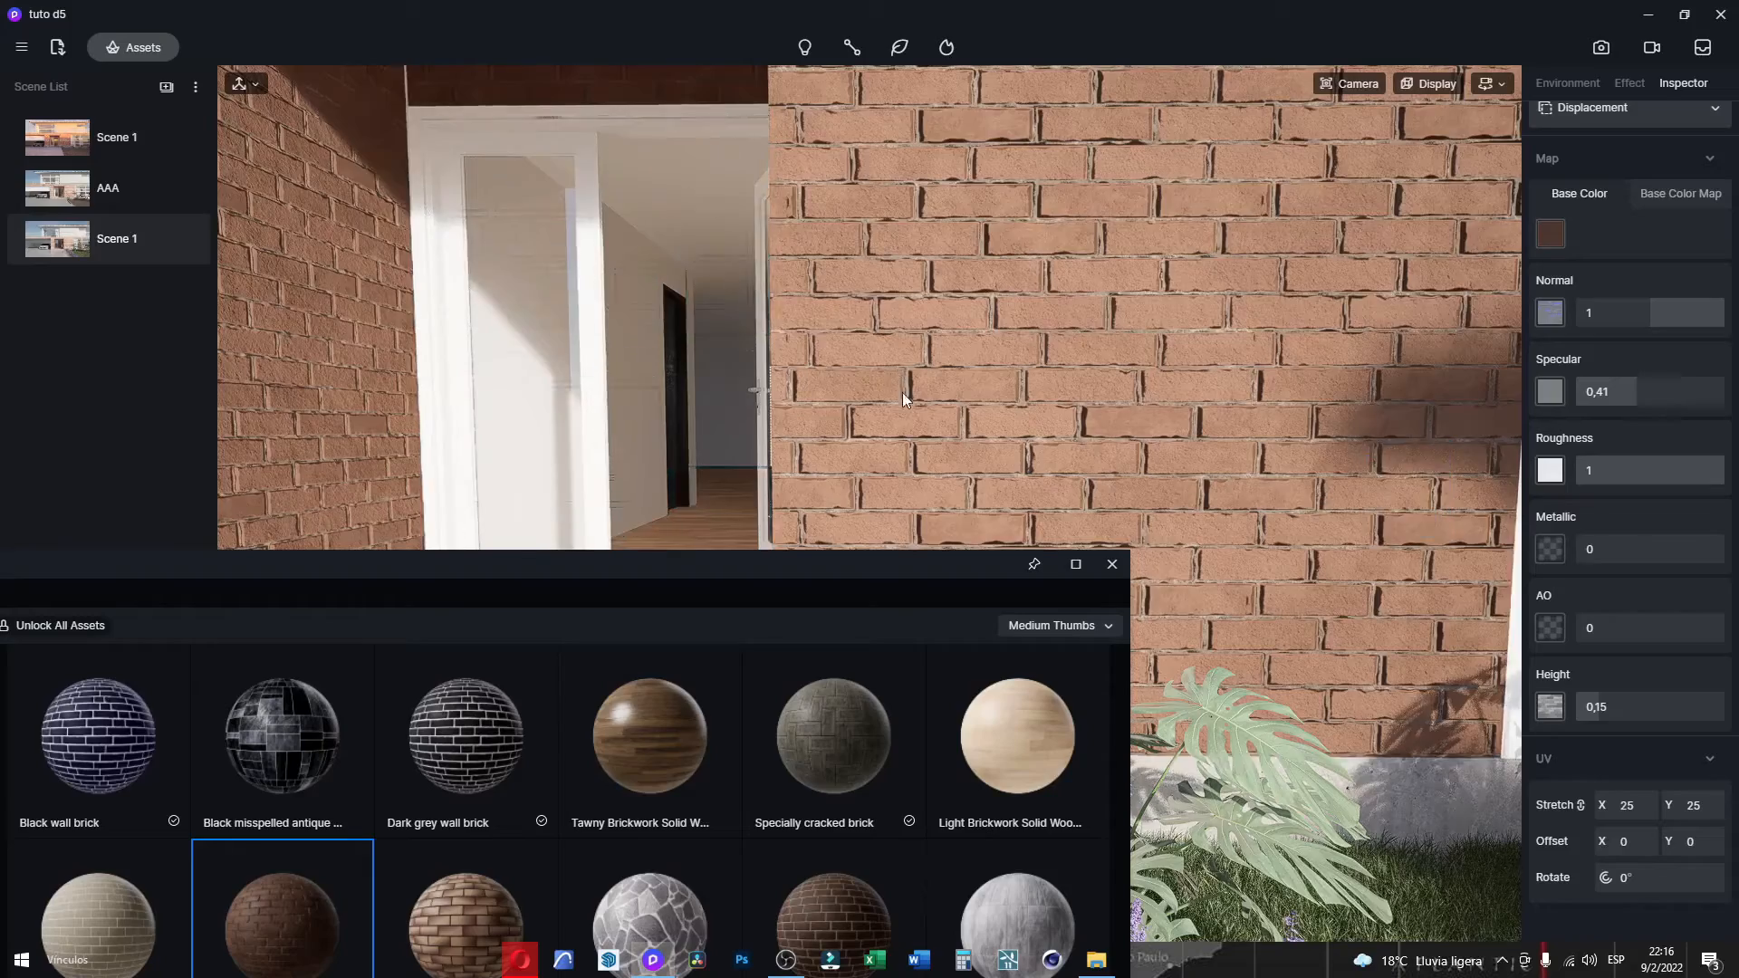
Review the facade and driveway, return to the active saved Scene 1 view and close the material library.
scroll(914, 396, down, 6)
scroll(1154, 459, down, 6)
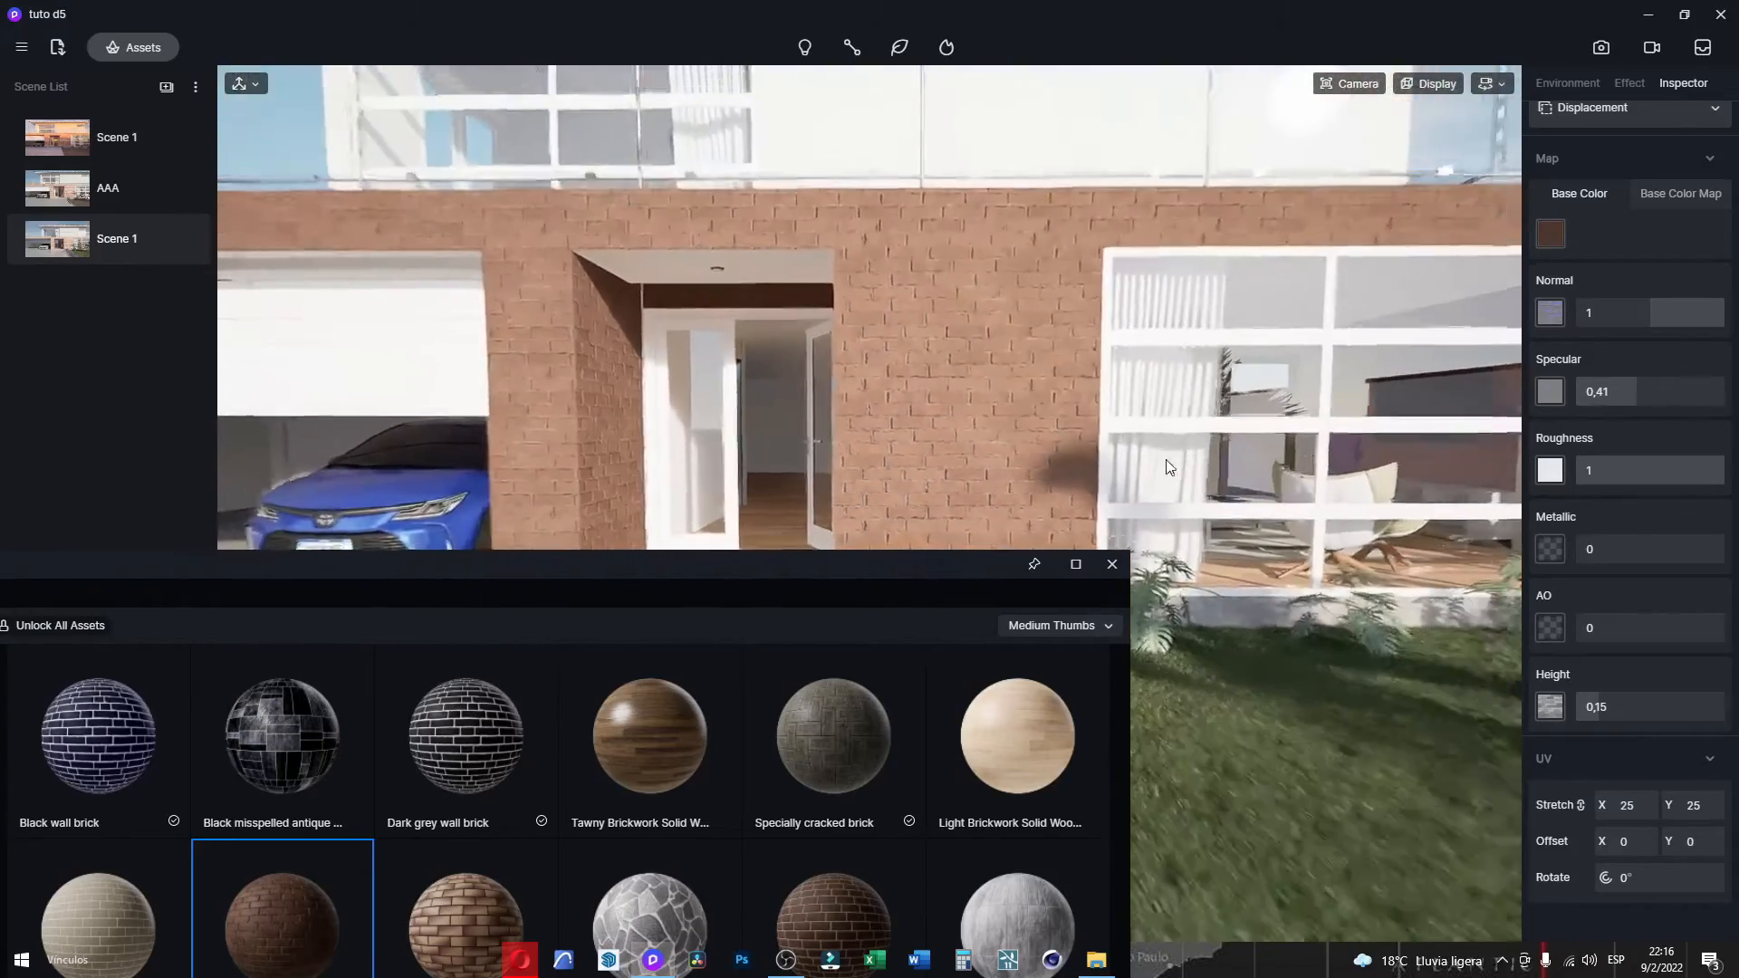
right_drag(1389, 500, 1335, 764)
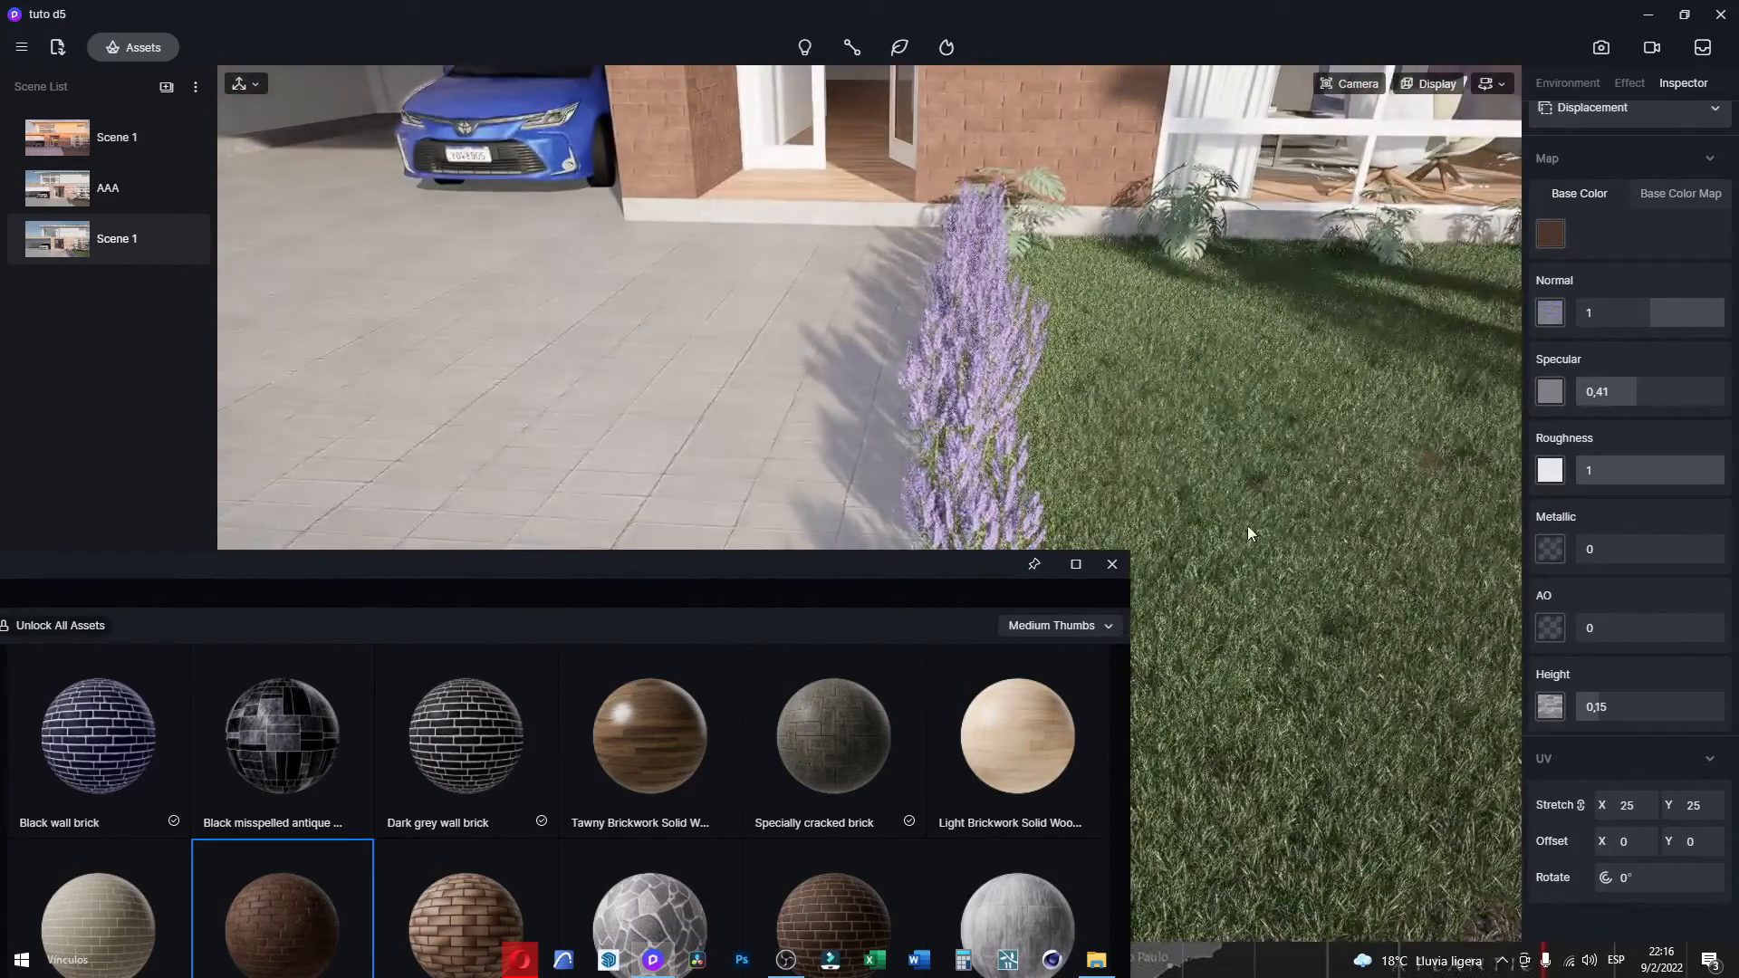
right_drag(1247, 525, 1266, 447)
click(122, 243)
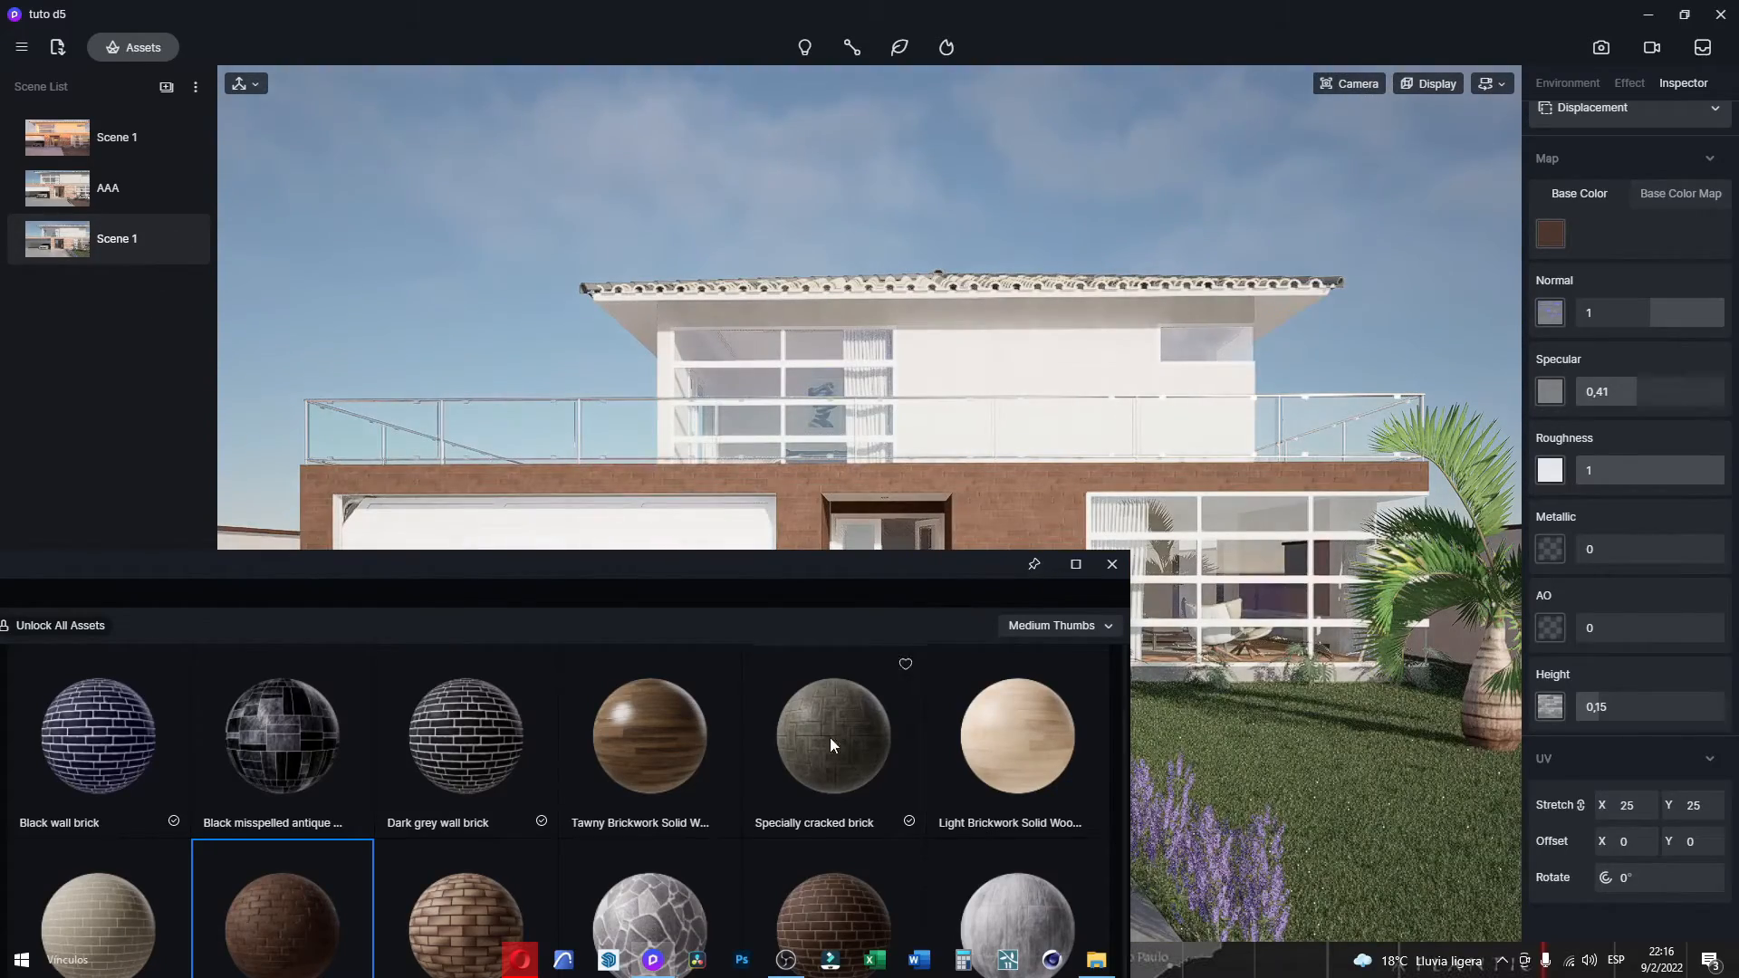
click(1112, 567)
right_drag(1156, 583, 1190, 560)
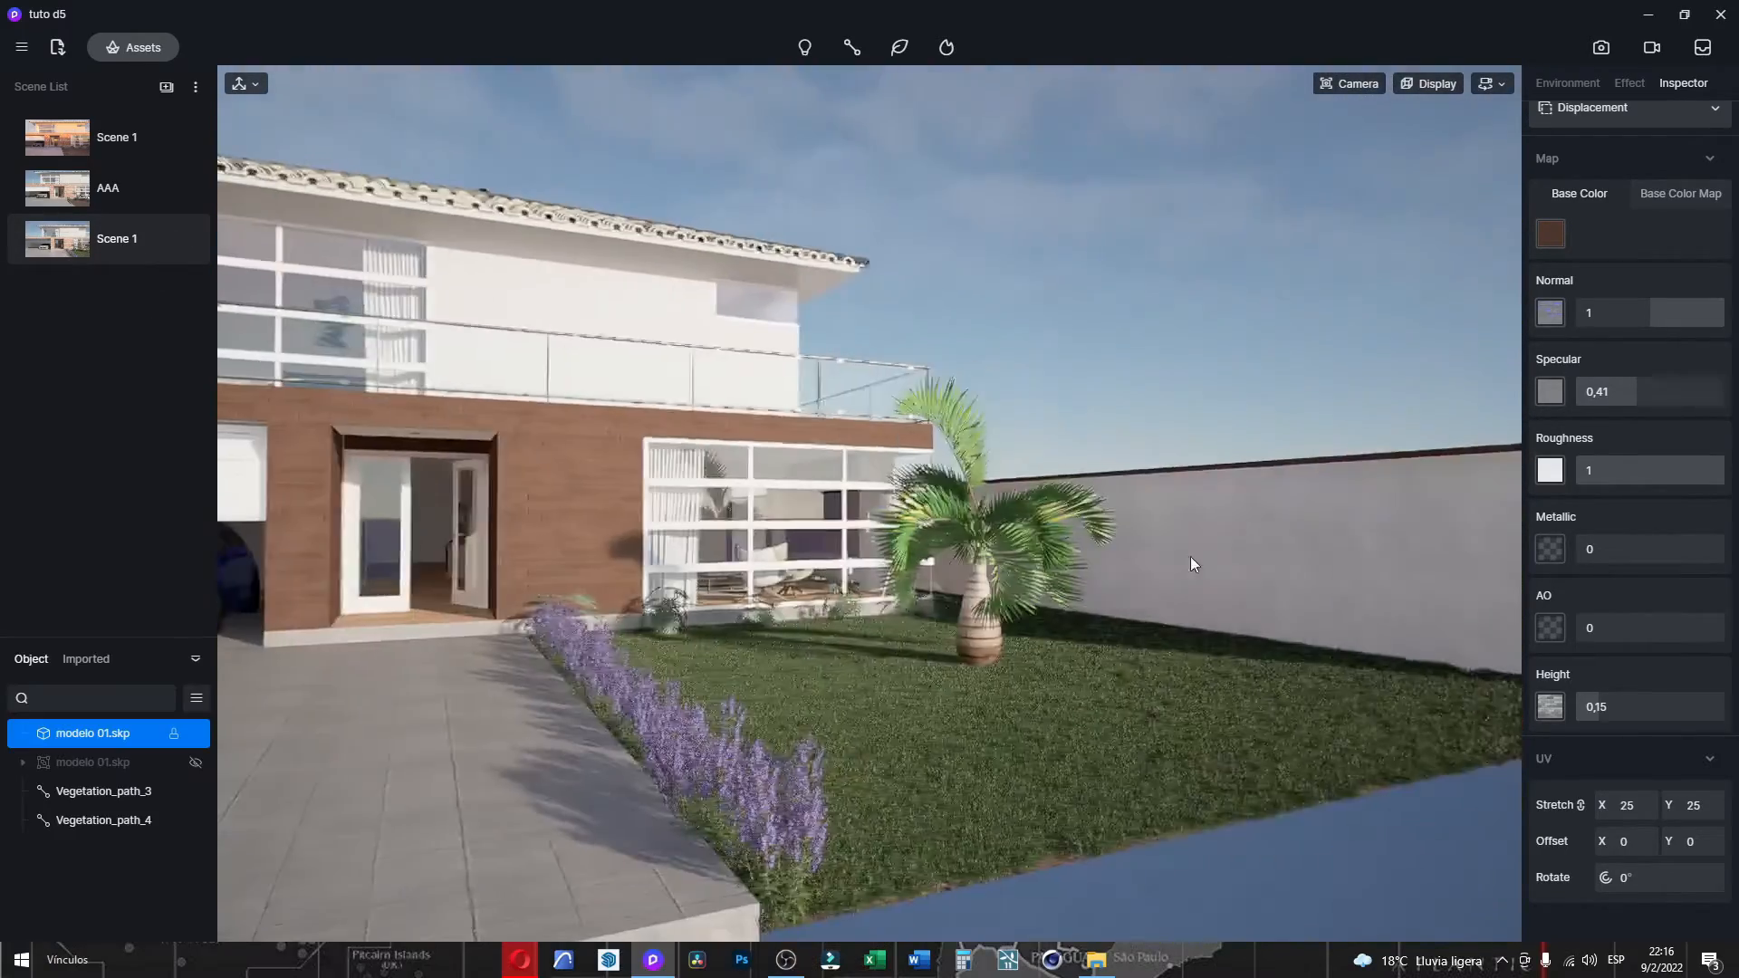
Change the palm leaf material to the Foliage template with its Base Color Map, and check the palm from farther away.
key(w)
right_drag(1085, 487, 1145, 550)
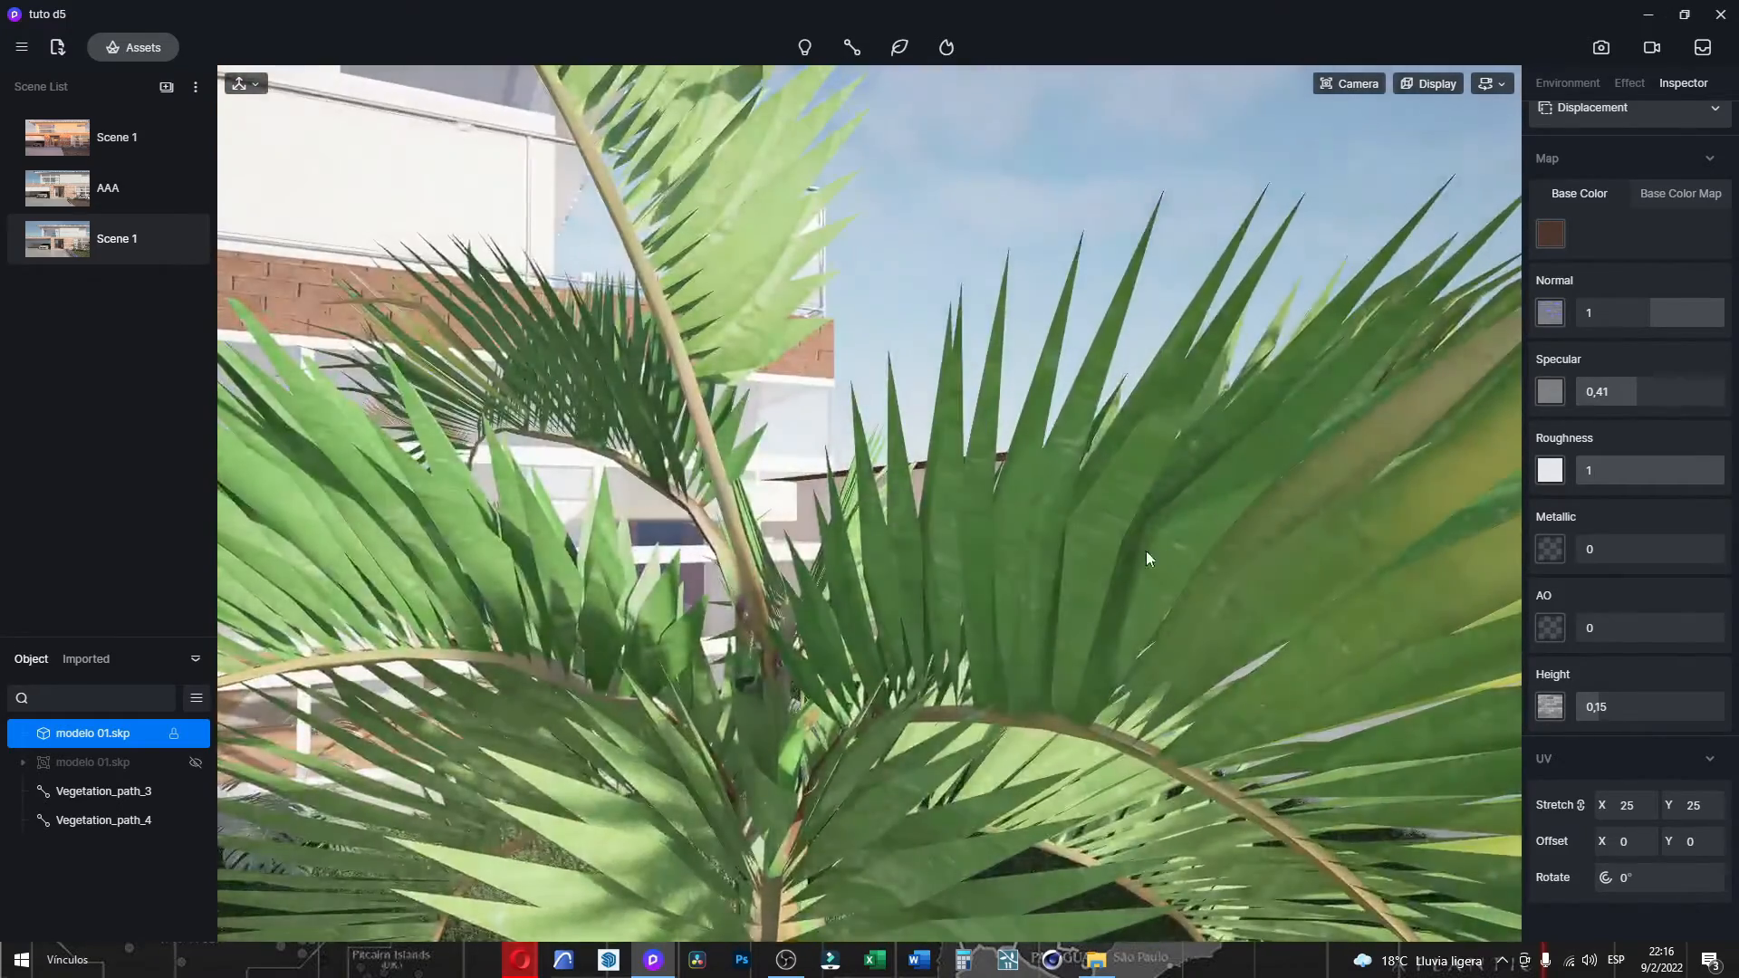
click(1094, 558)
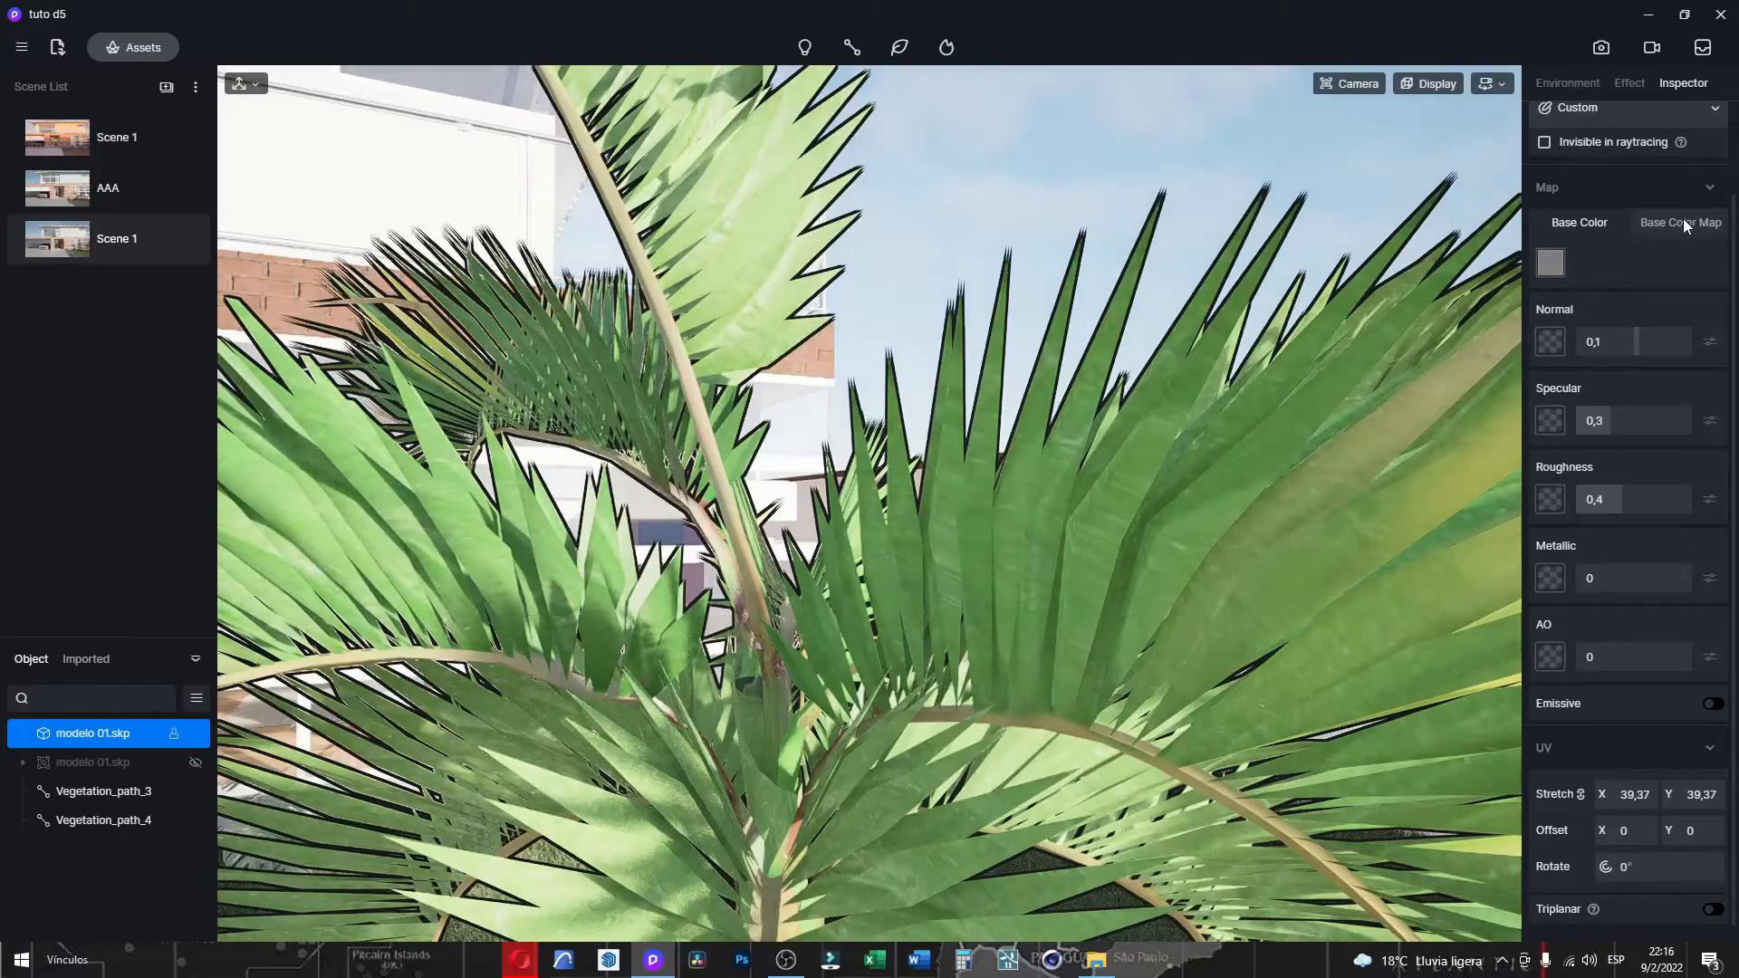
scroll(1639, 160, up, 2)
click(1623, 212)
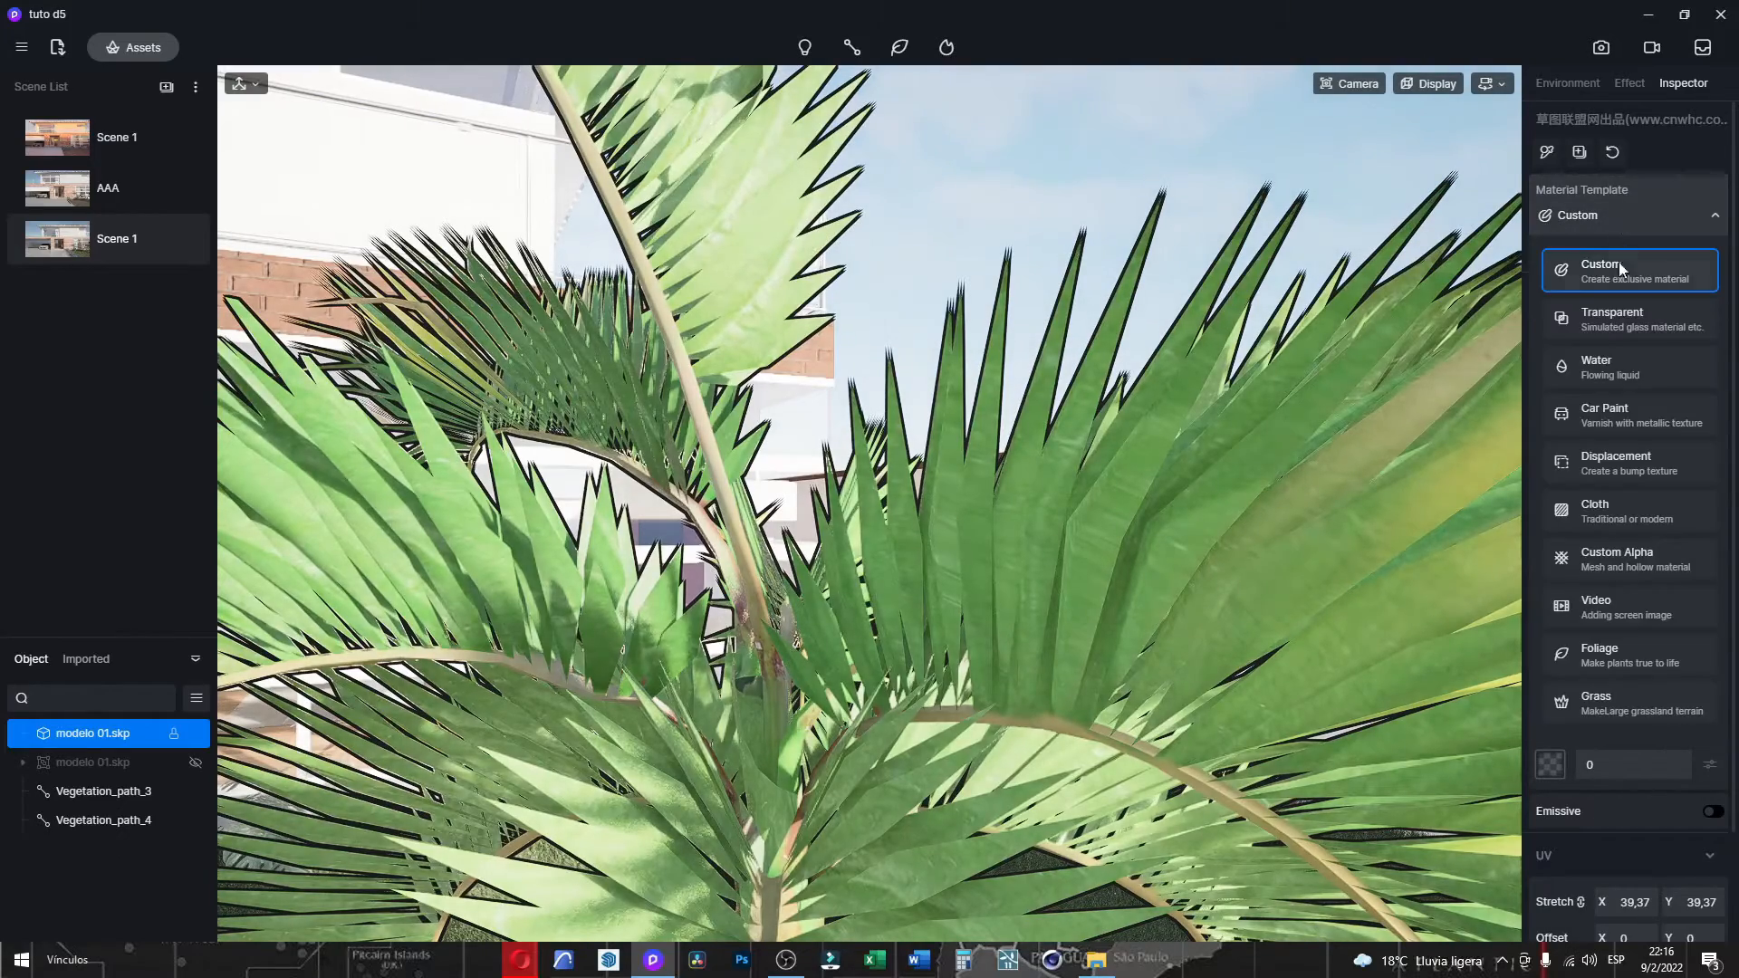
click(1633, 657)
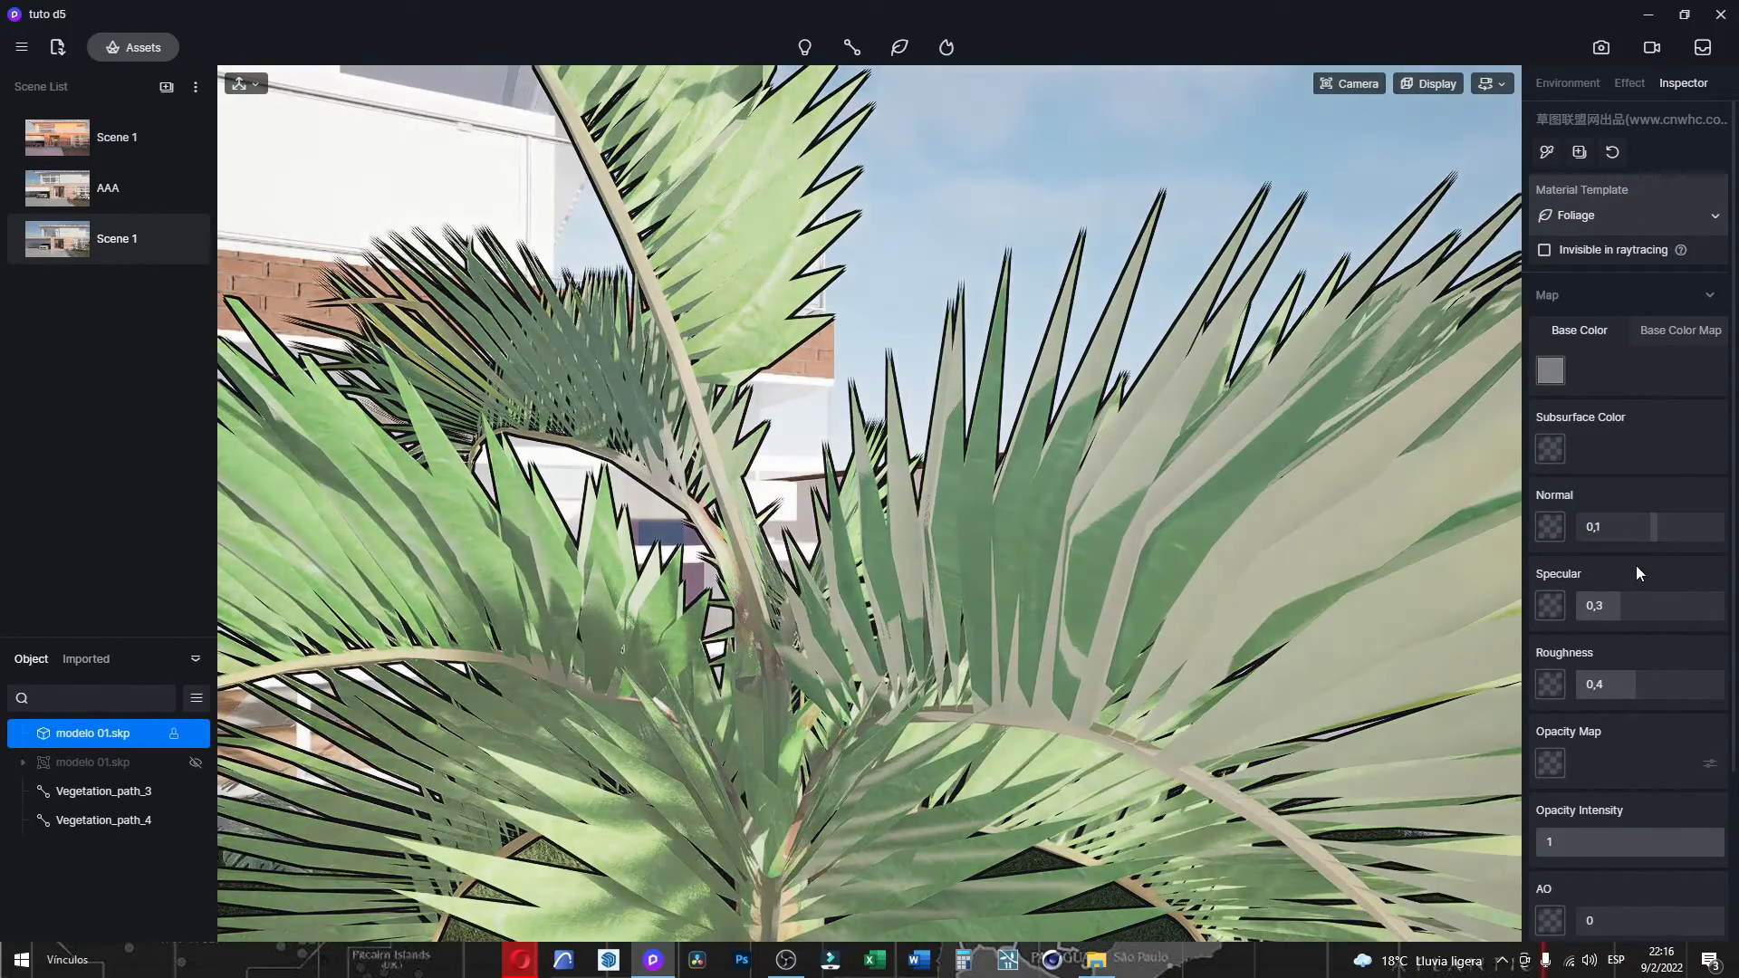
click(1652, 332)
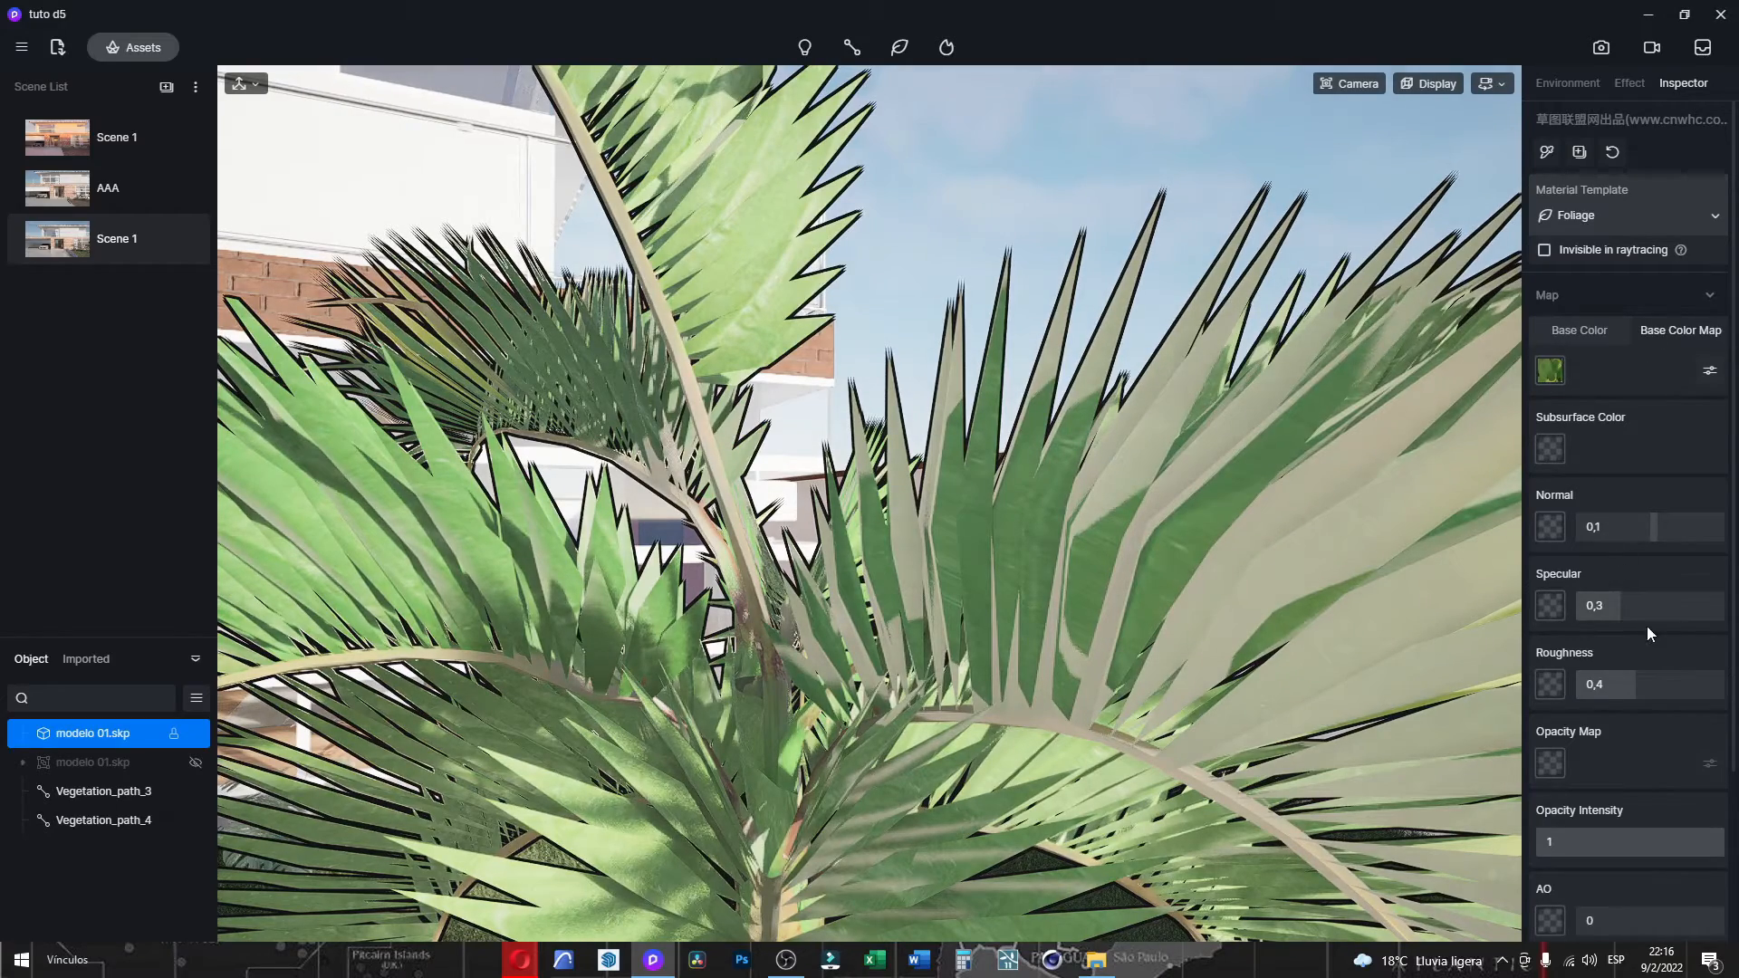
scroll(1084, 480, down, 5)
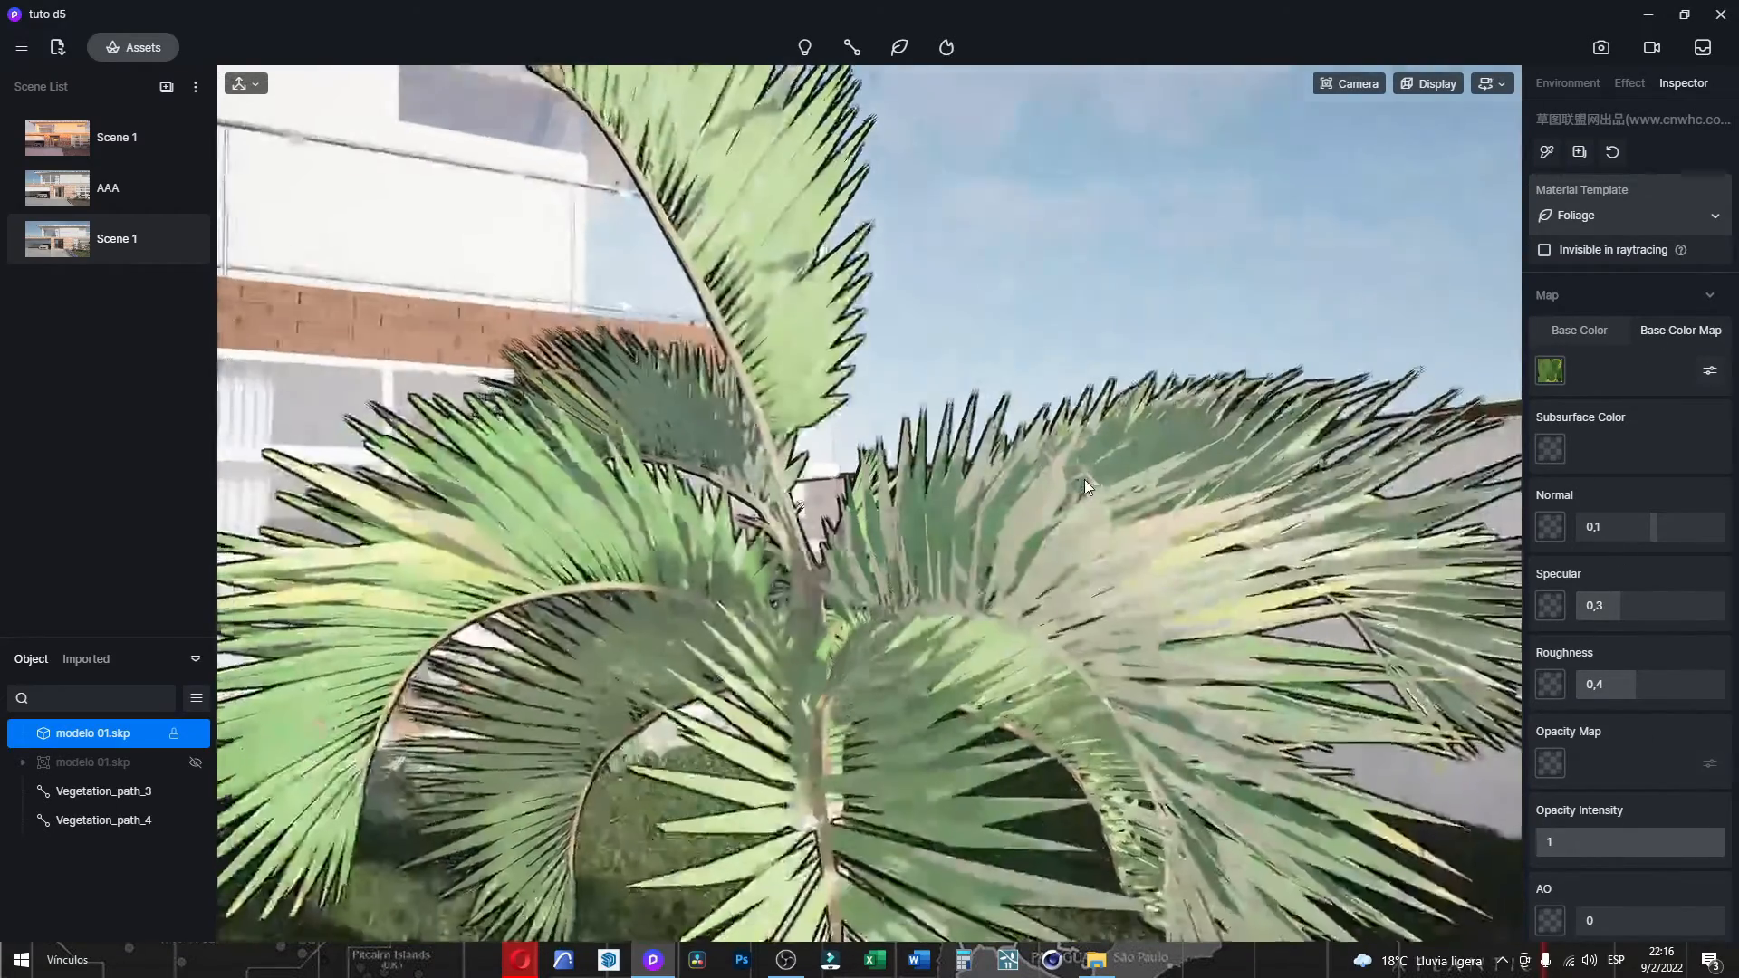
click(1216, 224)
scroll(1210, 344, down, 3)
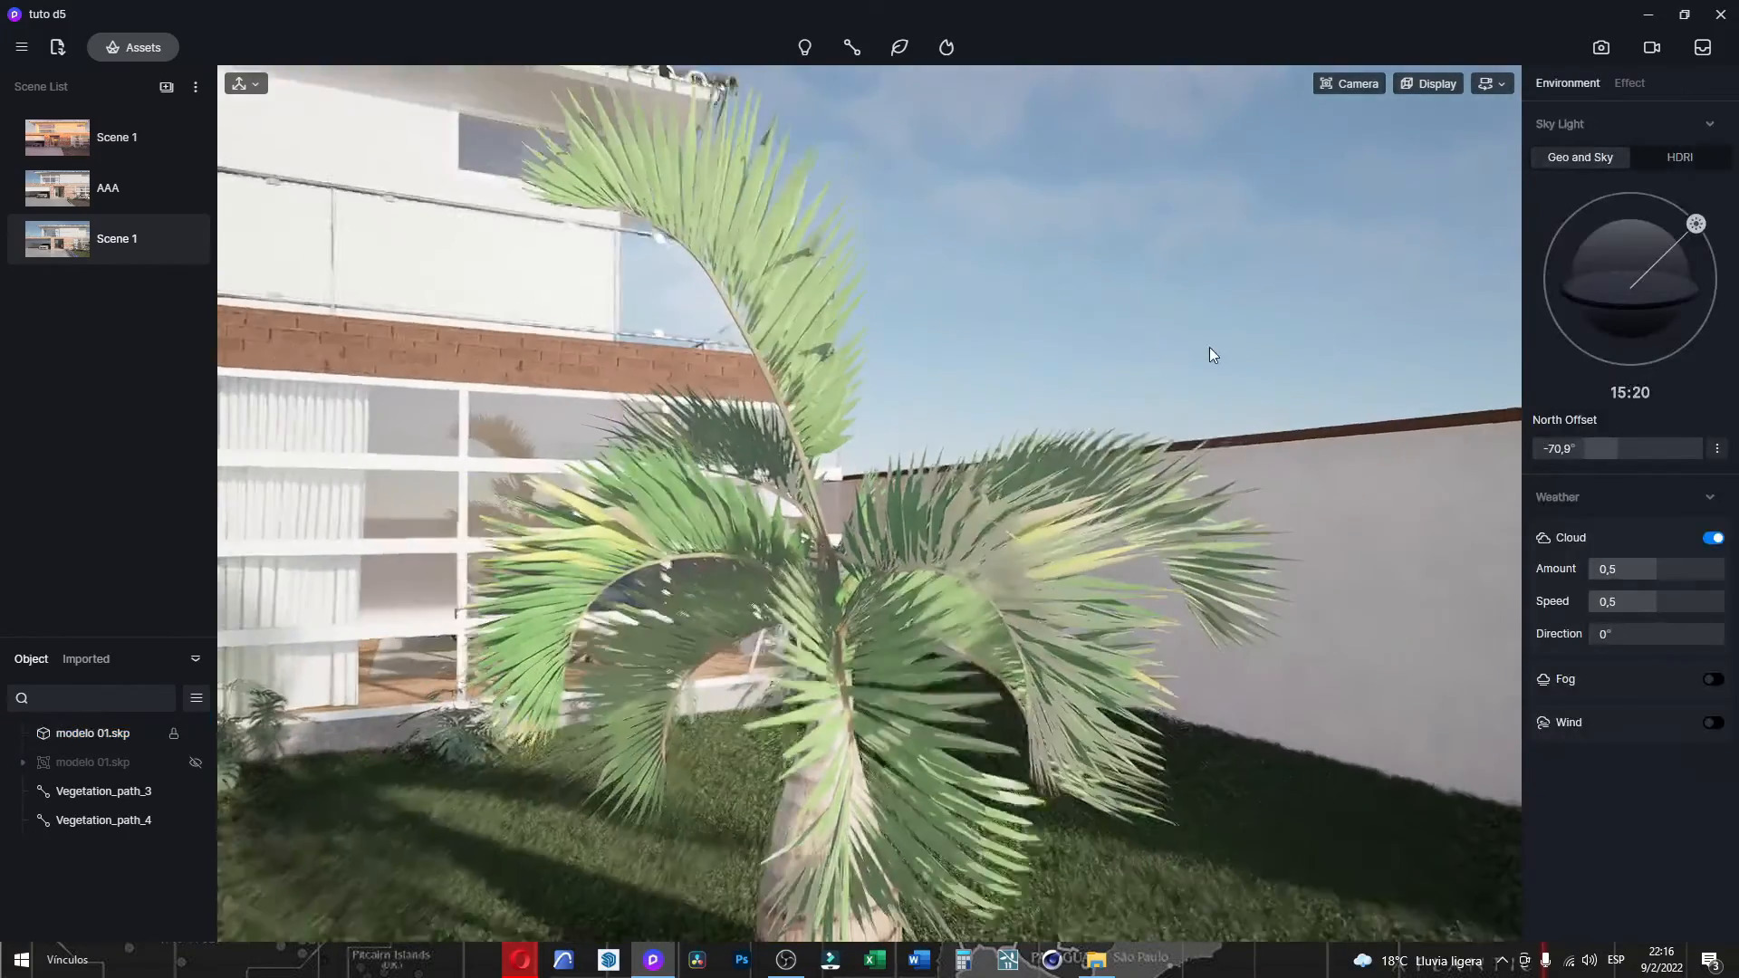
Return to the active saved Scene 1 view and rename that scene as qe.
right_drag(1077, 571, 1007, 688)
double_click(121, 248)
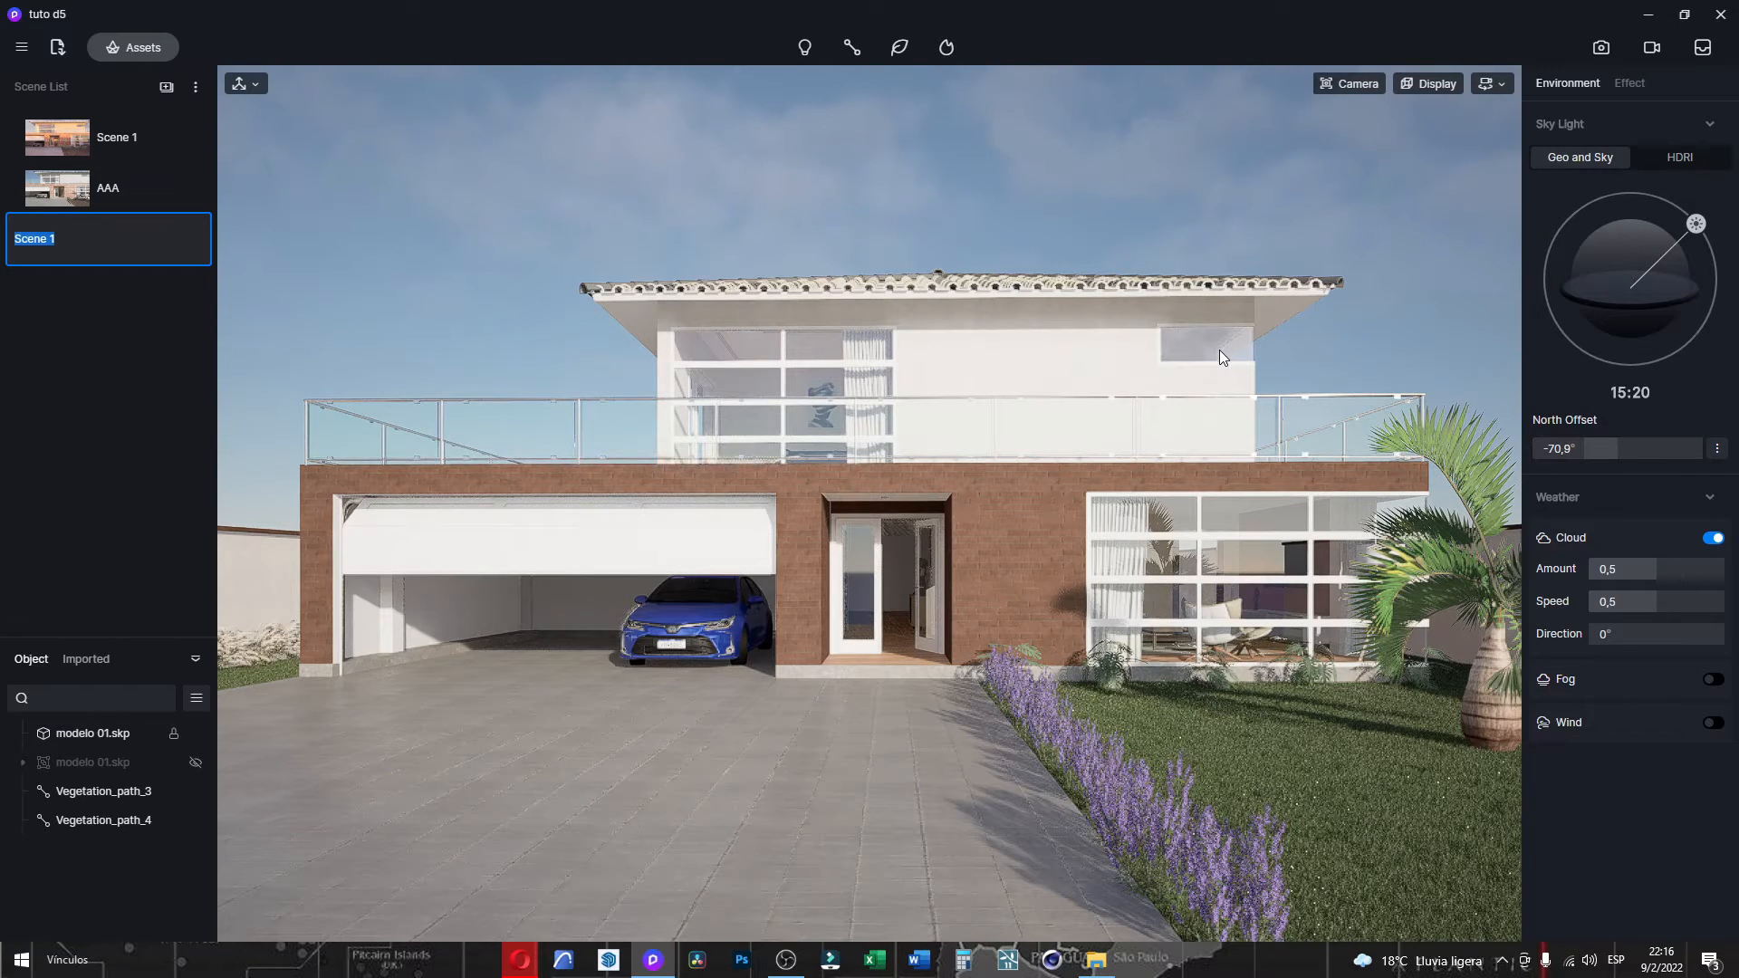
text(qe)
Review the Transparent material settings of the ground-floor window glass.
click(1174, 507)
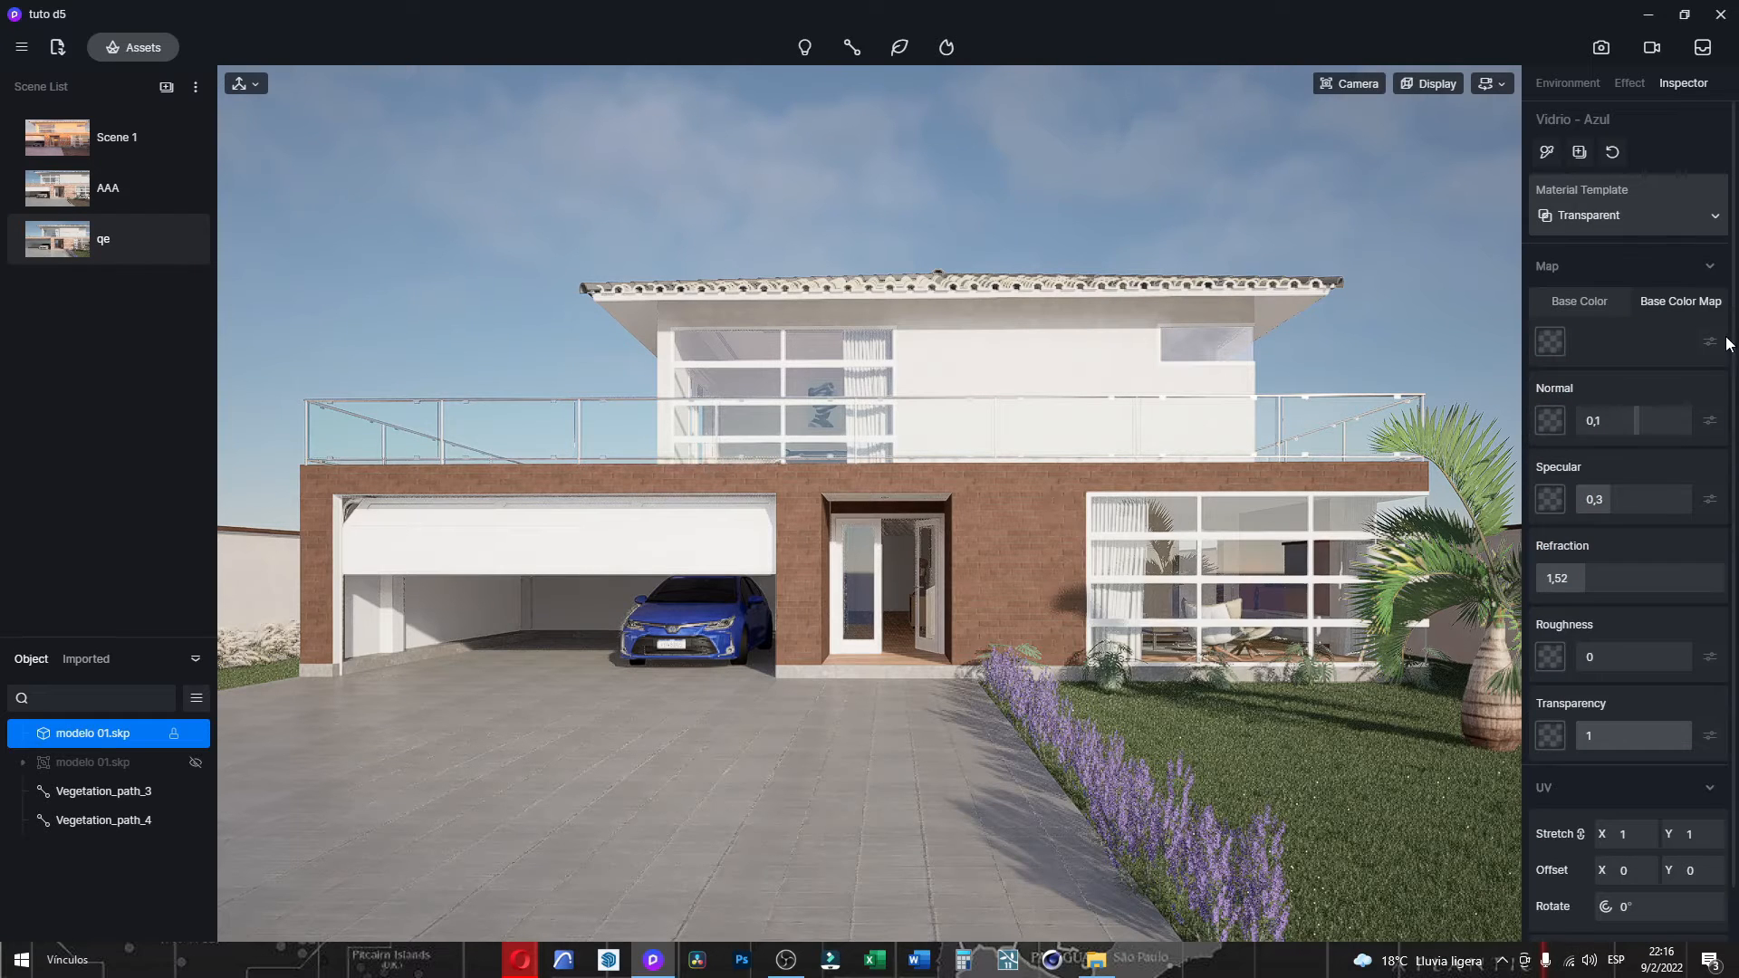
scroll(1690, 387, down, 1)
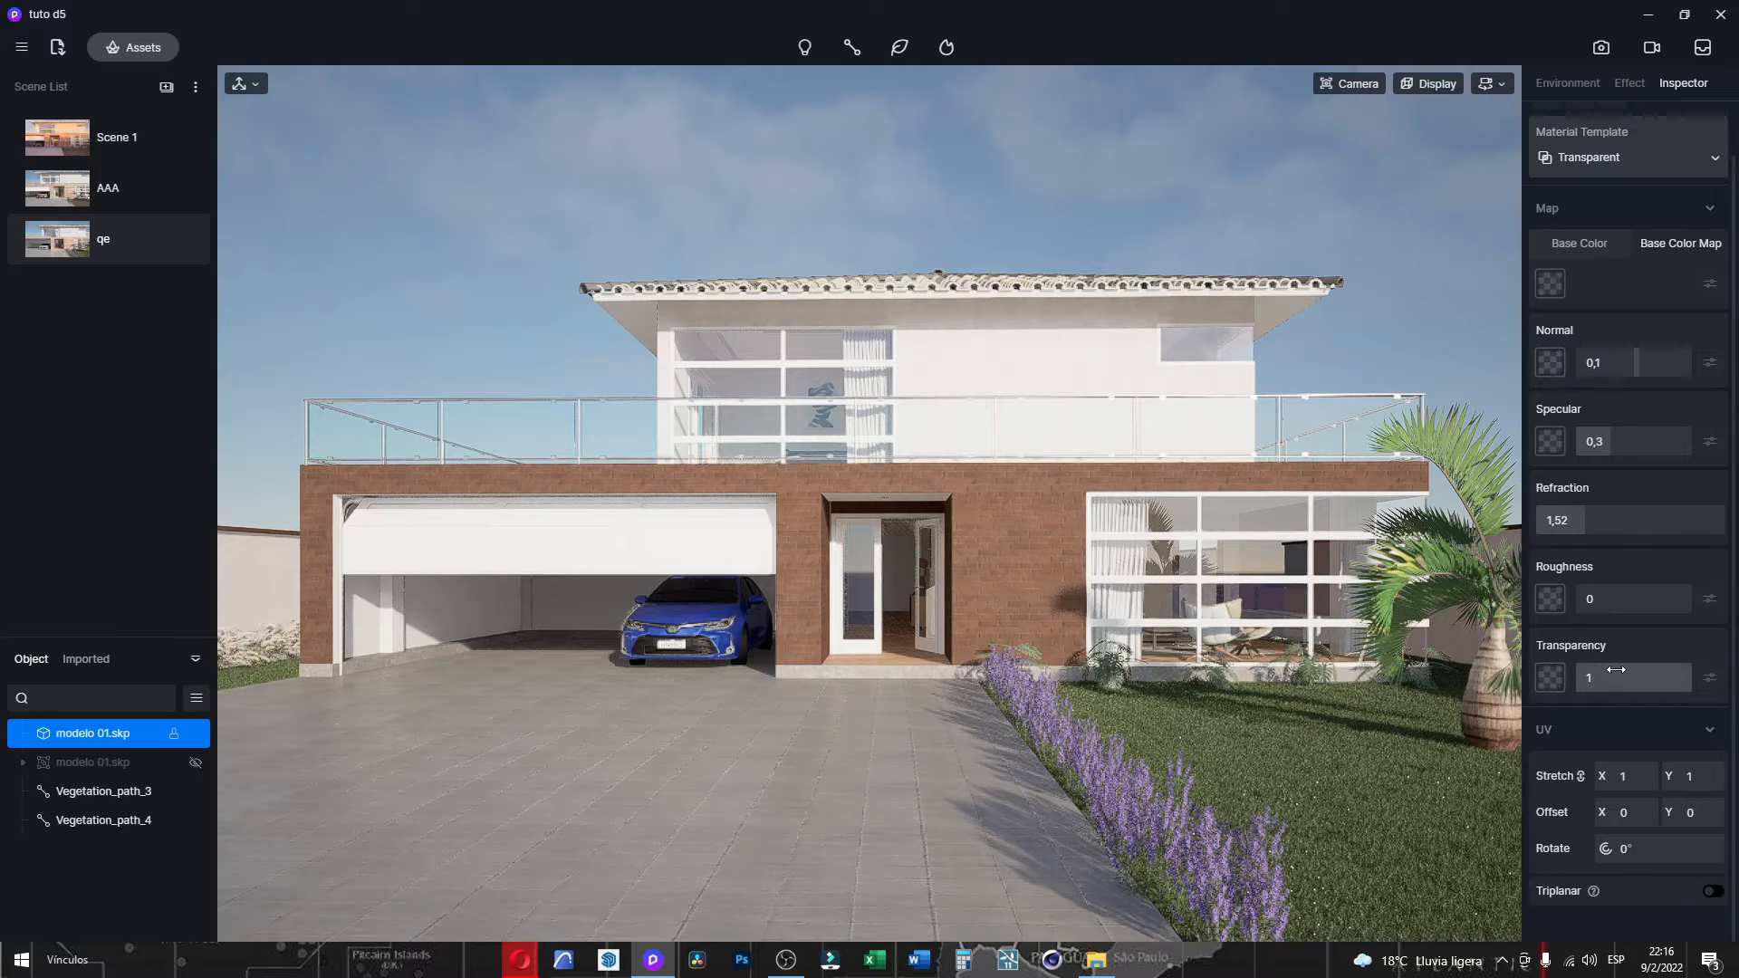
scroll(1645, 471, up, 1)
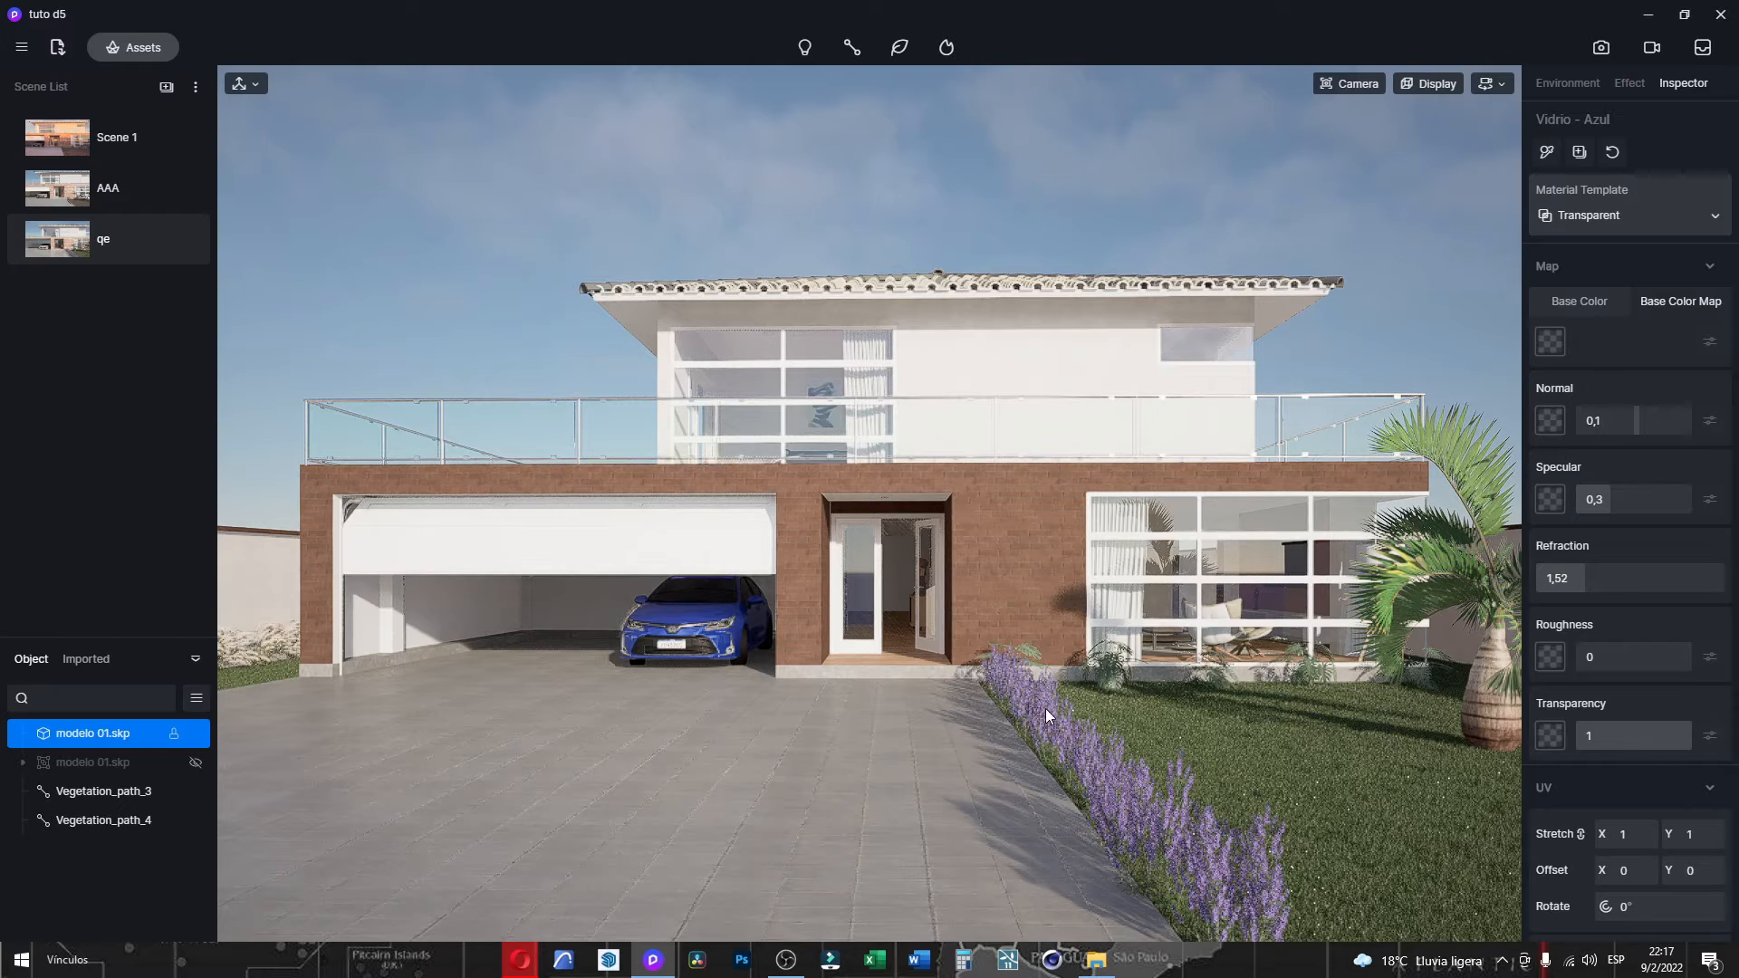
Set the specular value of the interior parquet floor material to 0,59 and deselect the floor.
click(899, 645)
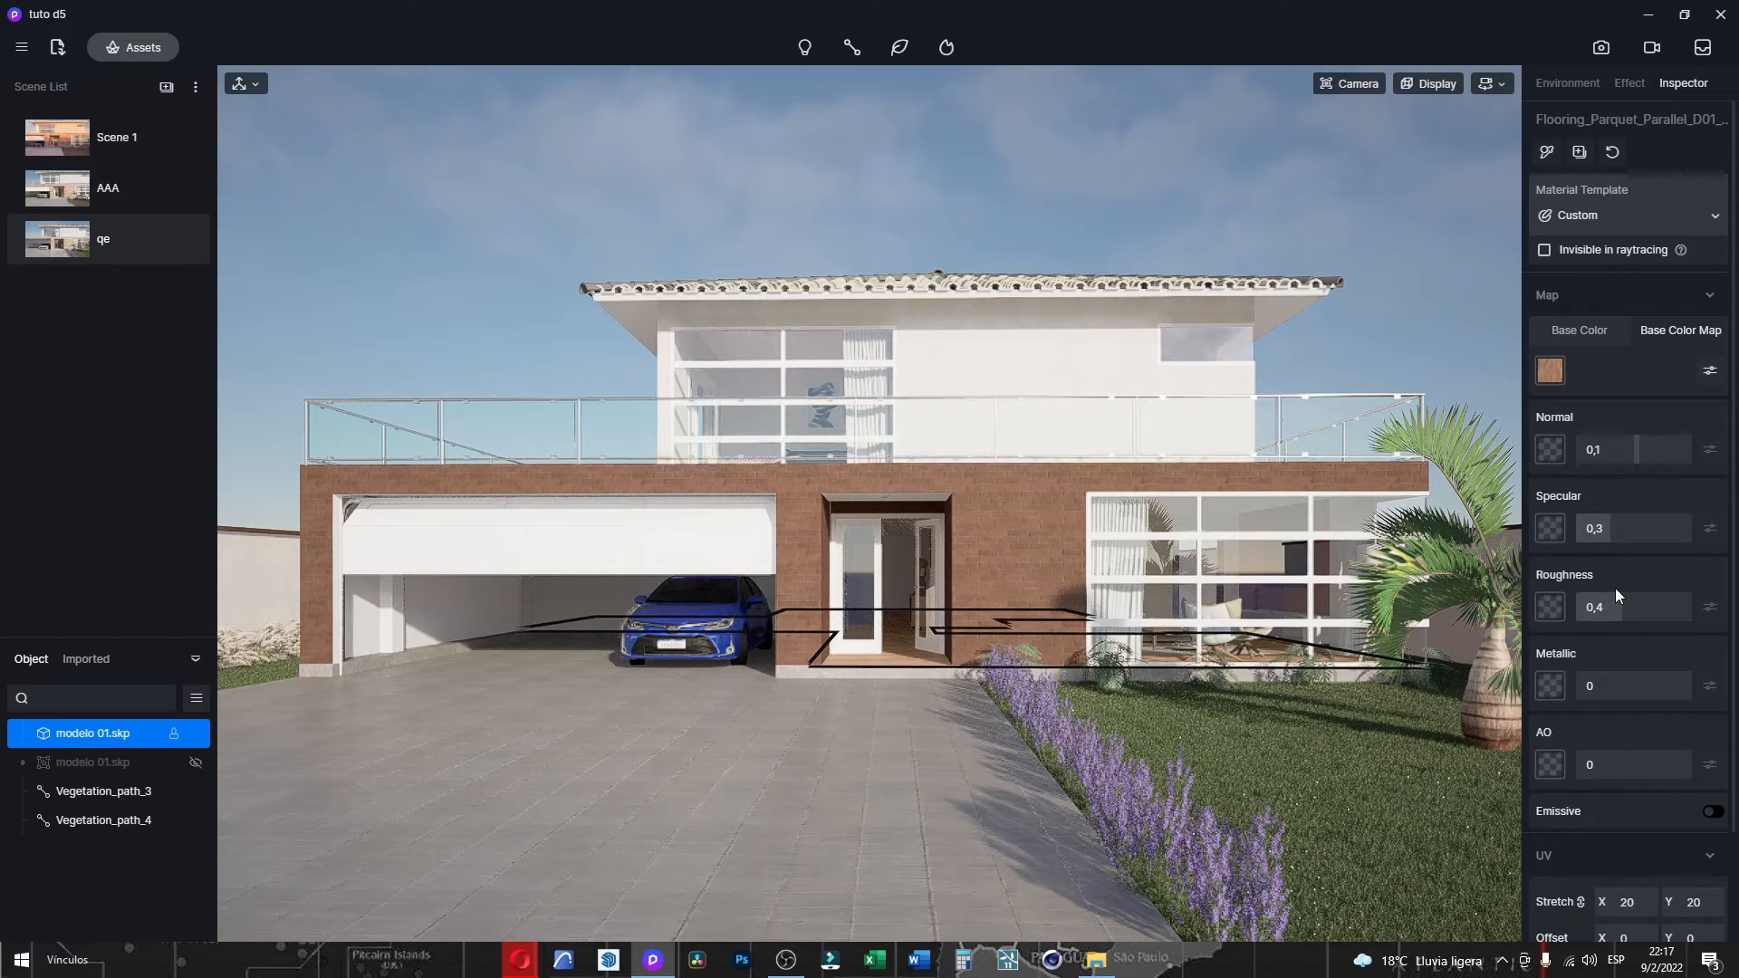
drag(1621, 534, 1644, 530)
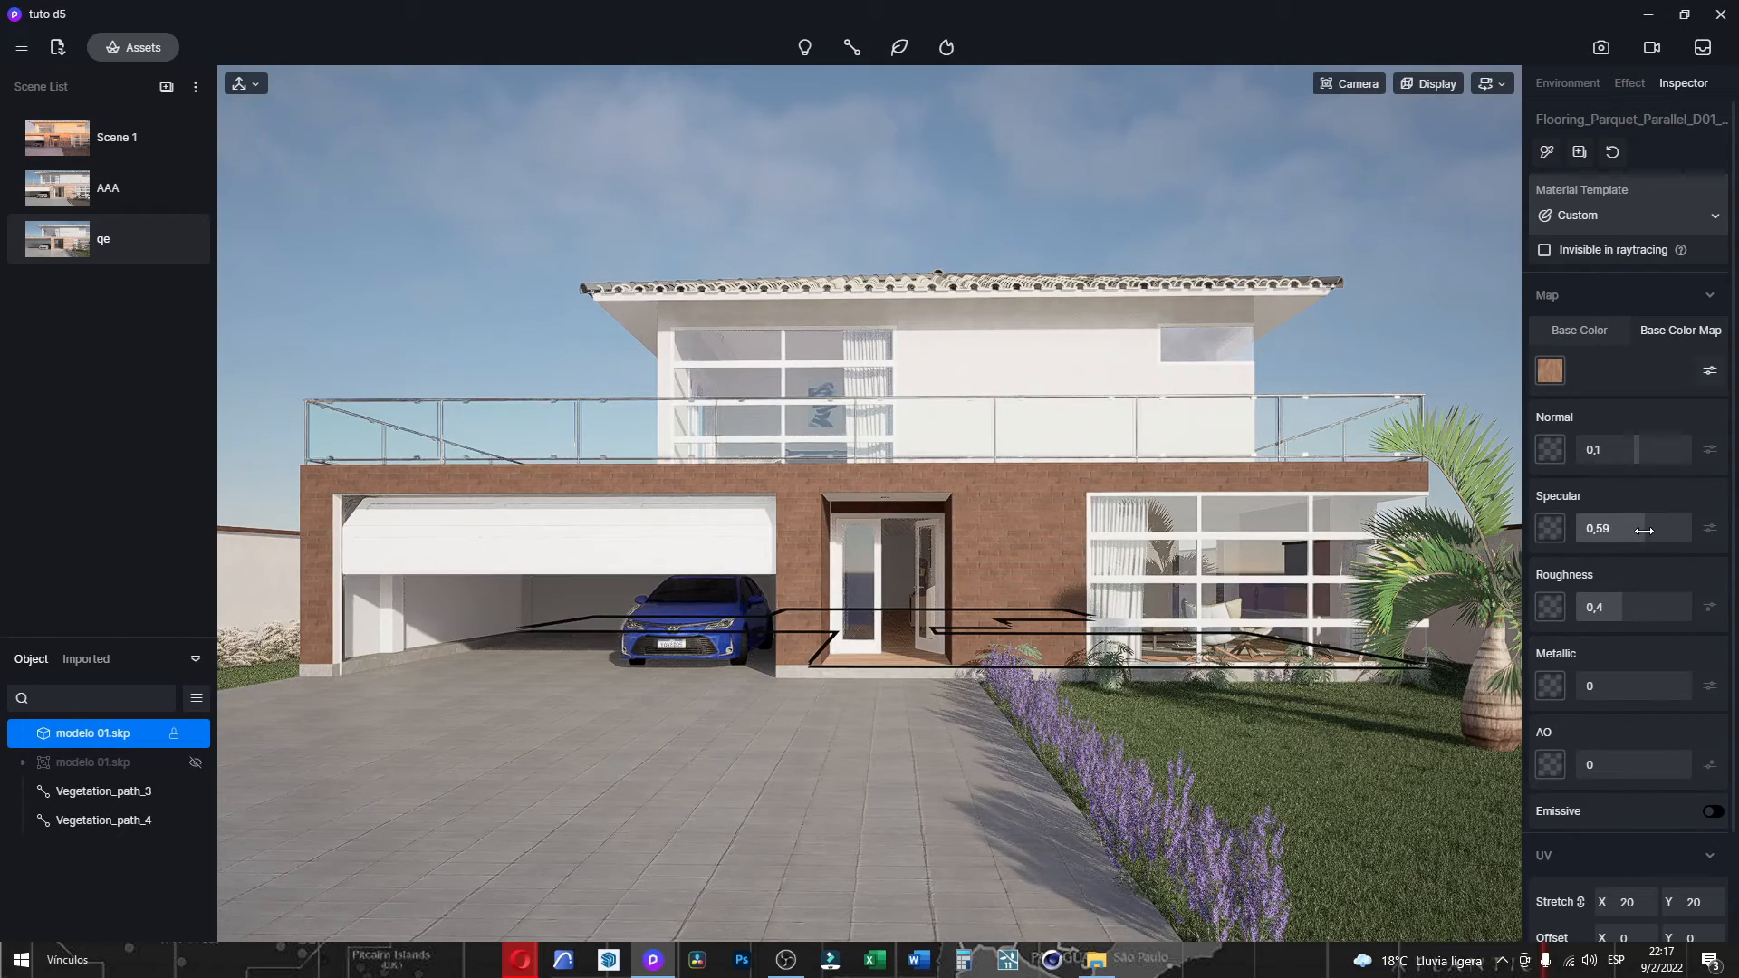
click(1383, 186)
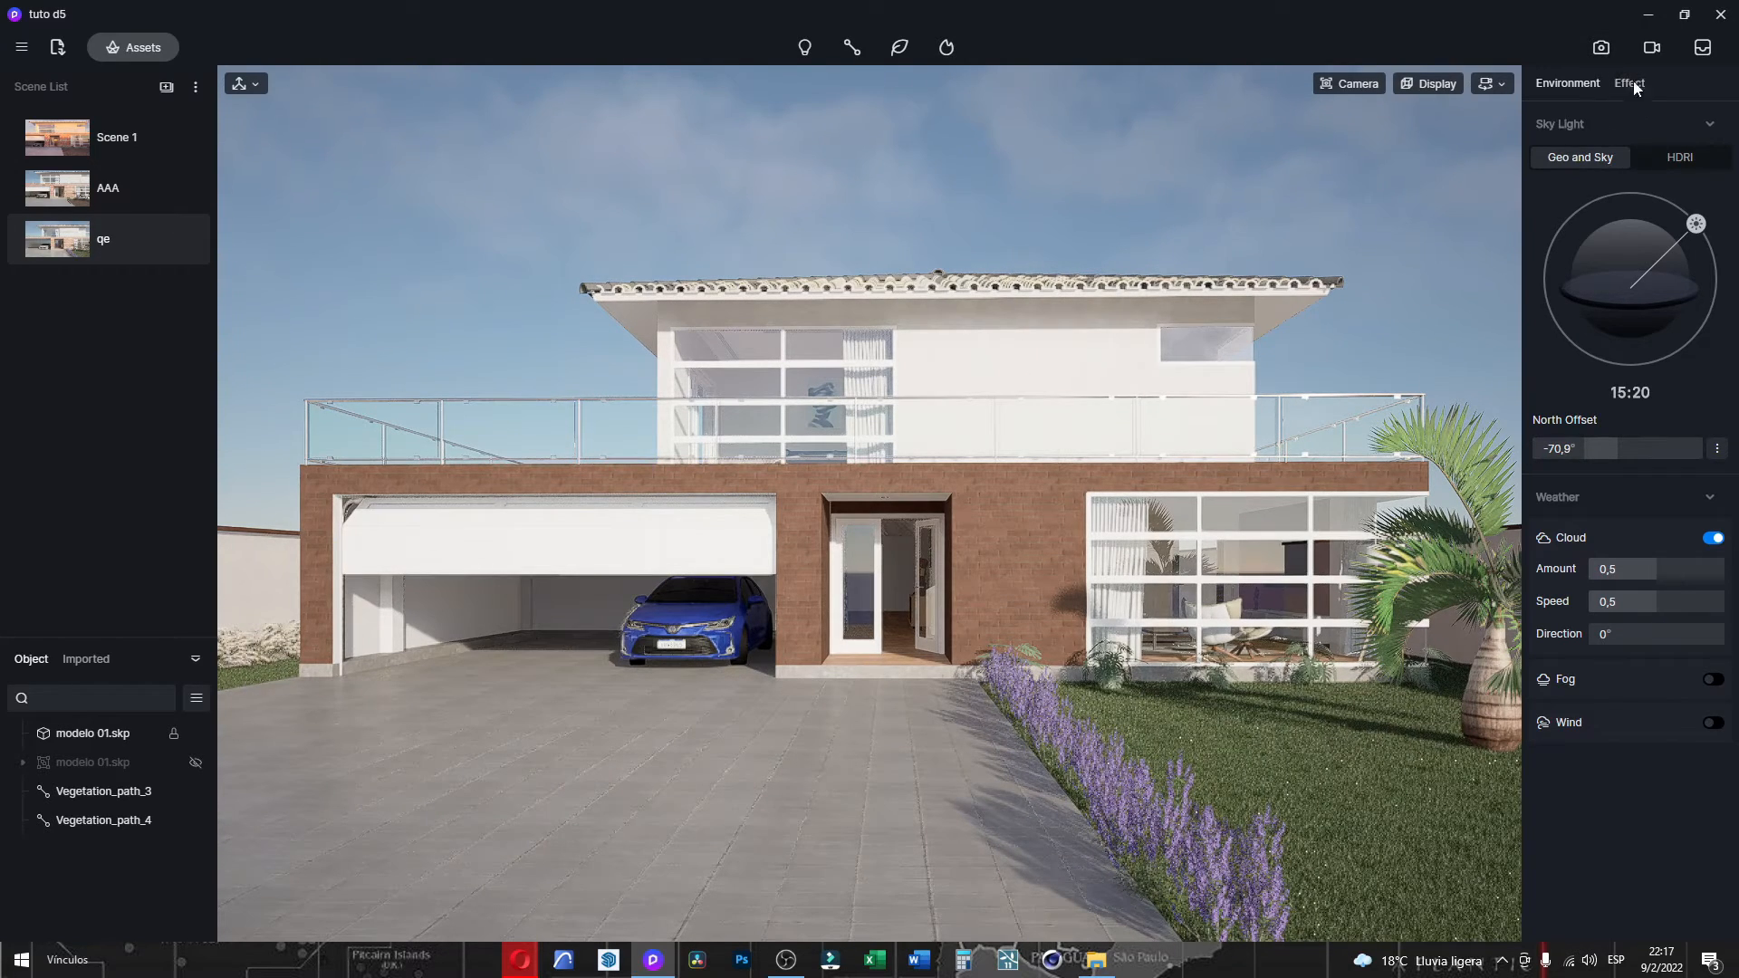
Render a 16:9 image at 1920 x 1080 without channels and save it as a PNG on the desktop under the suggested name.
click(1601, 47)
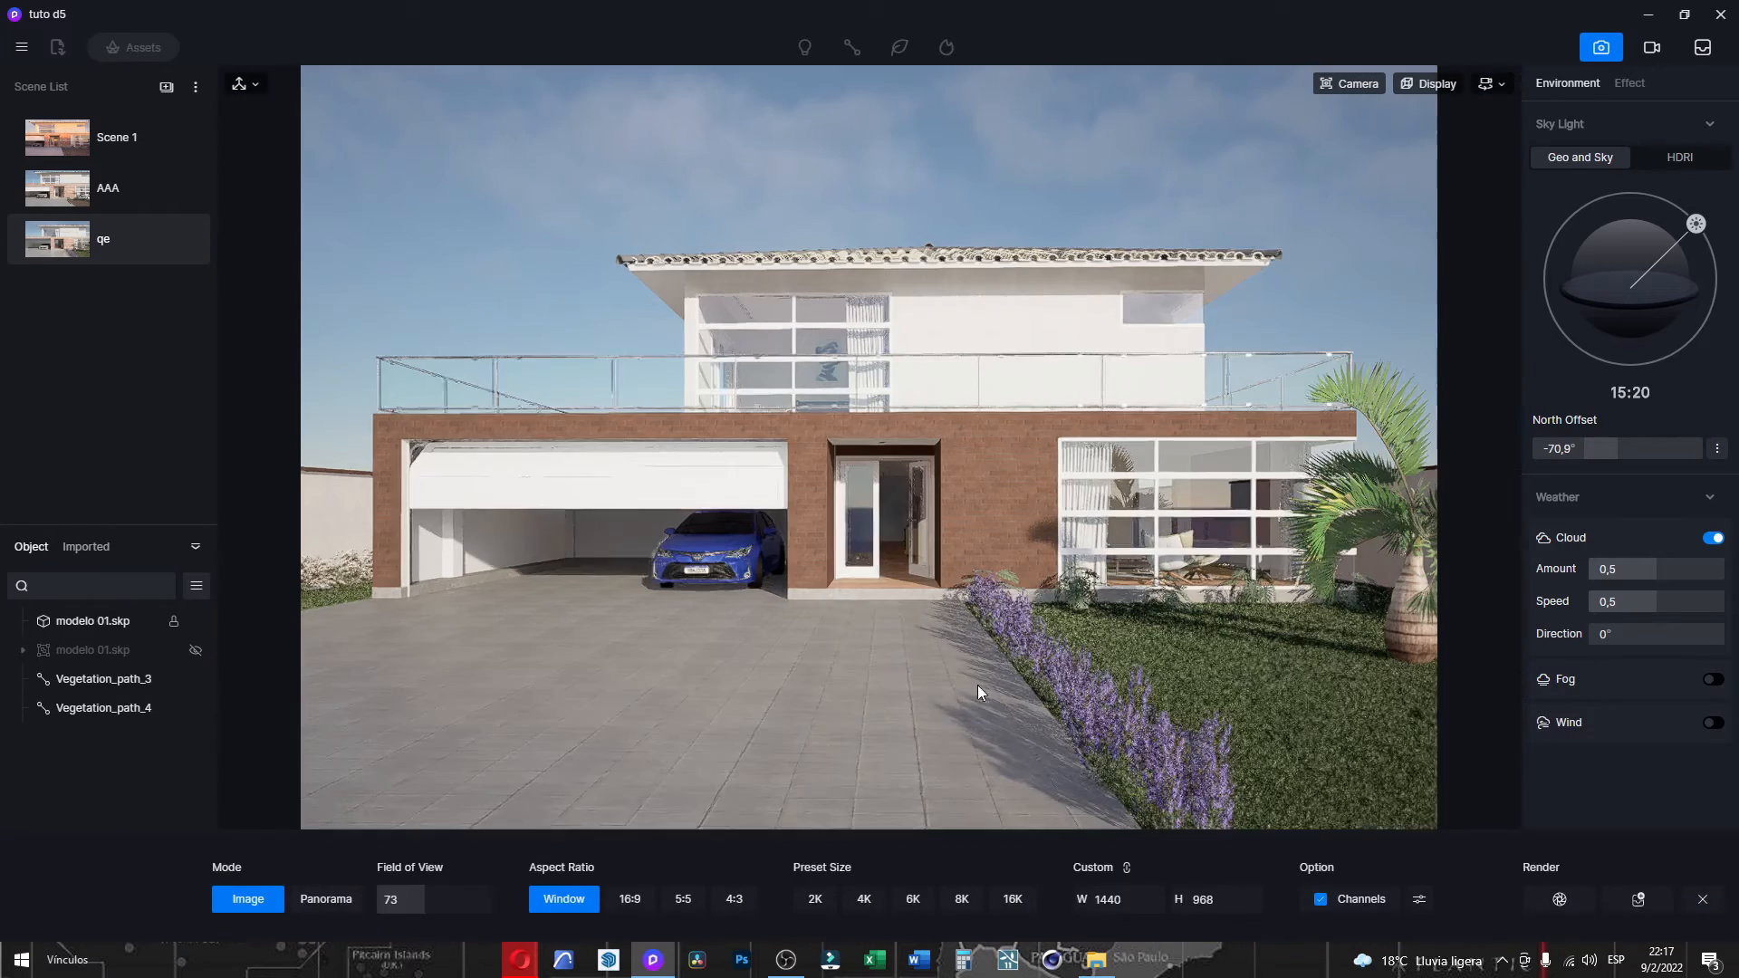
click(632, 898)
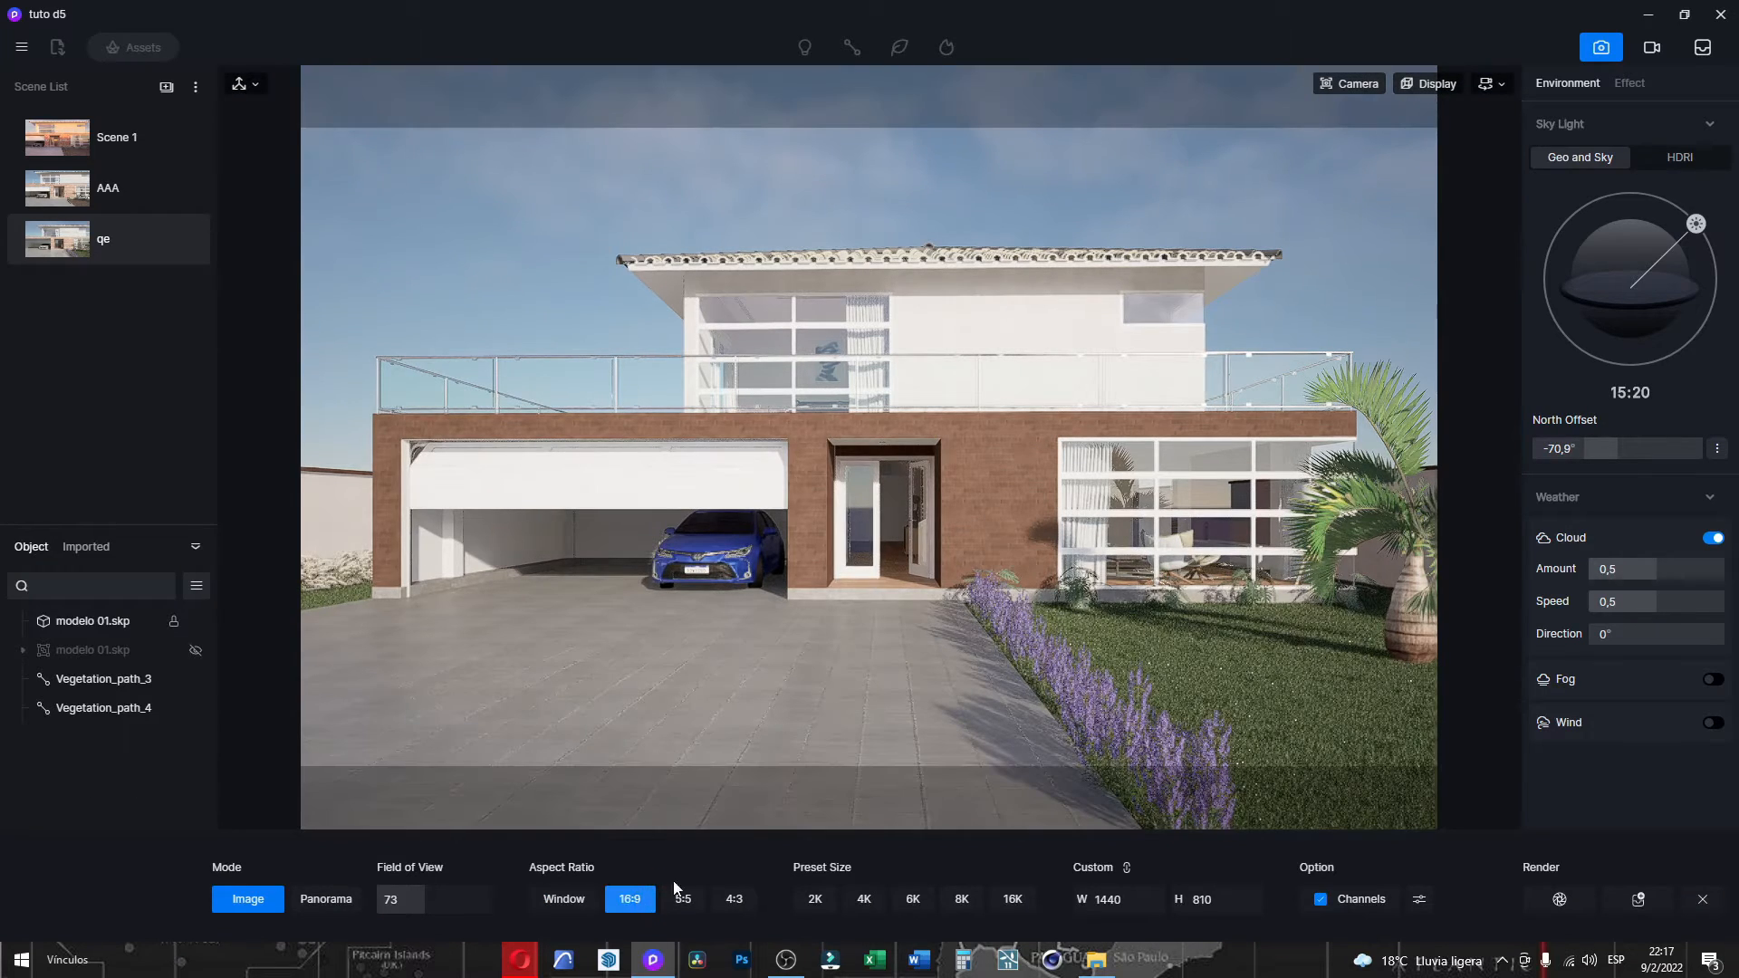
click(1116, 899)
text(1920)
click(1348, 906)
click(1560, 899)
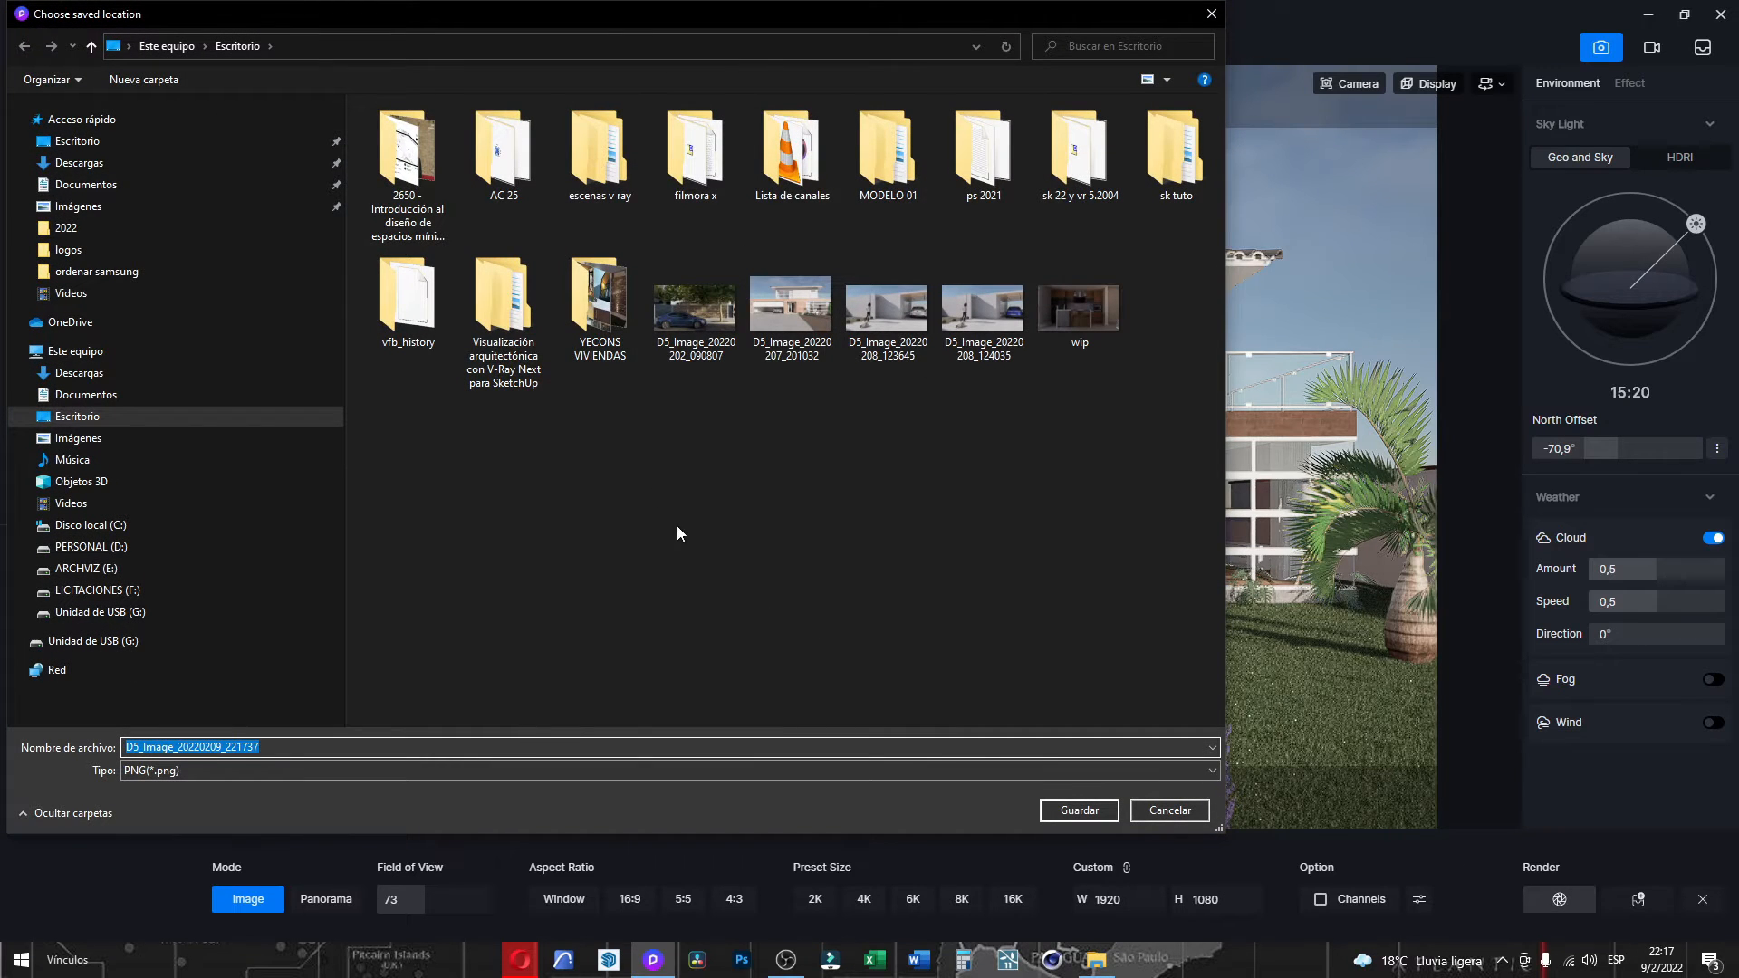
click(1078, 811)
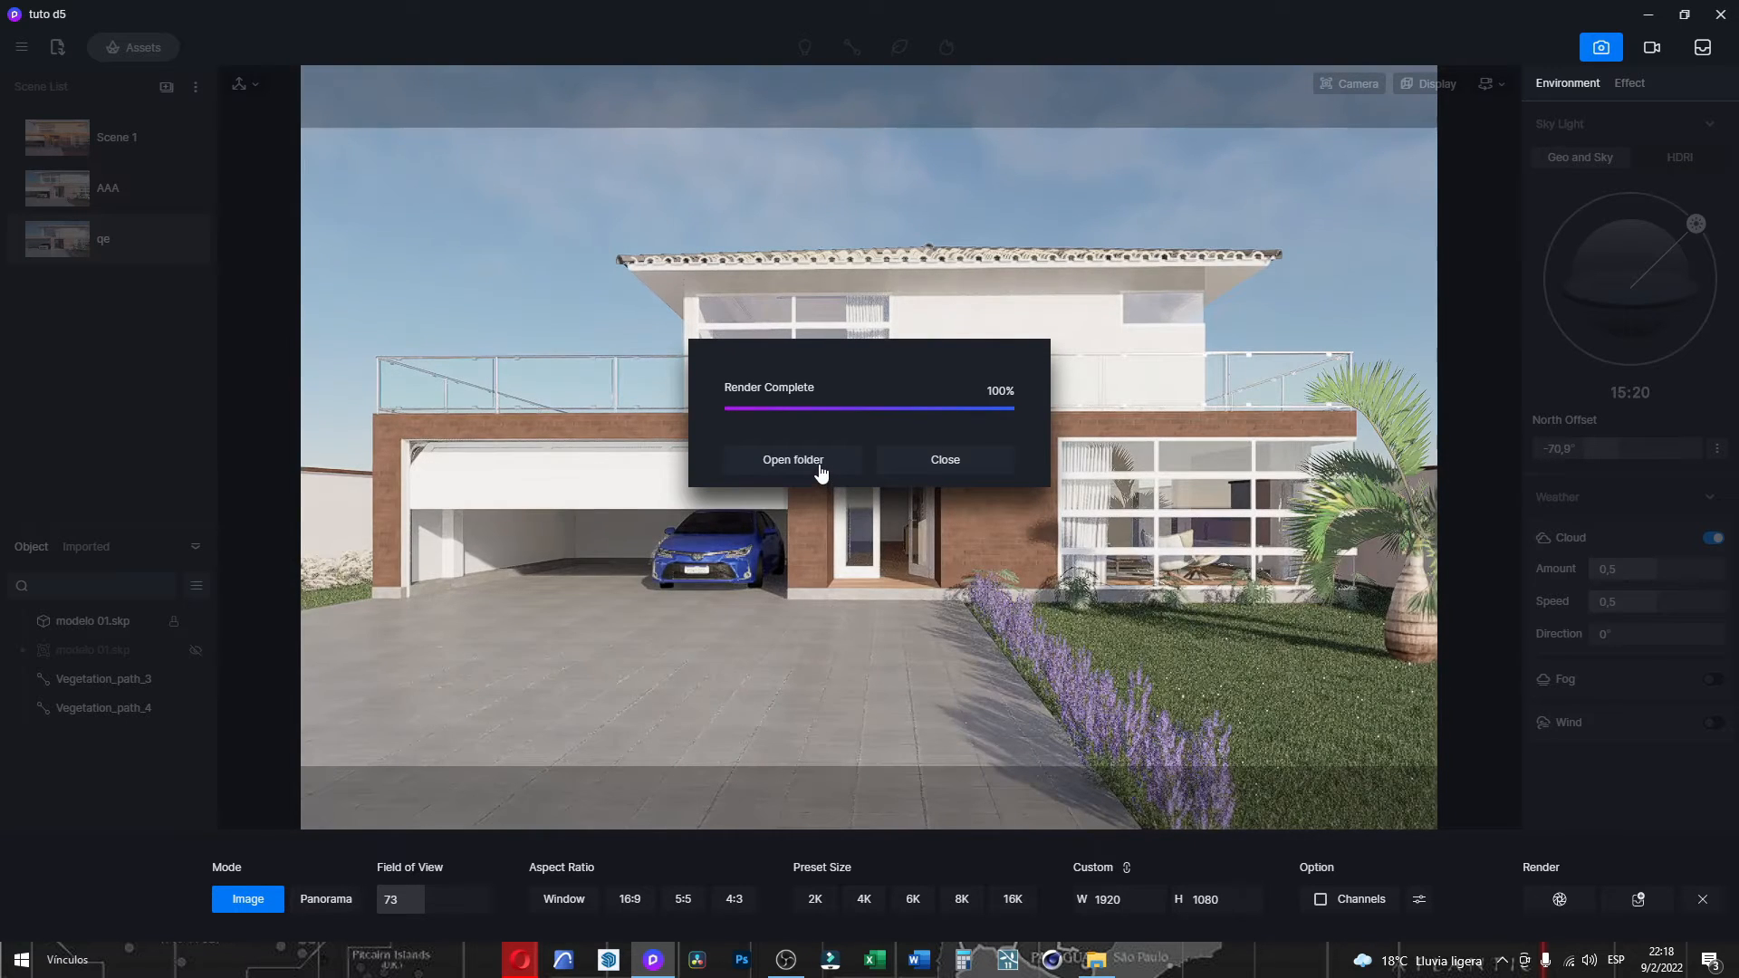
Open the finished render from its folder and browse the other saved images to compare it with D5_Image_20220208_124035.png.
click(821, 461)
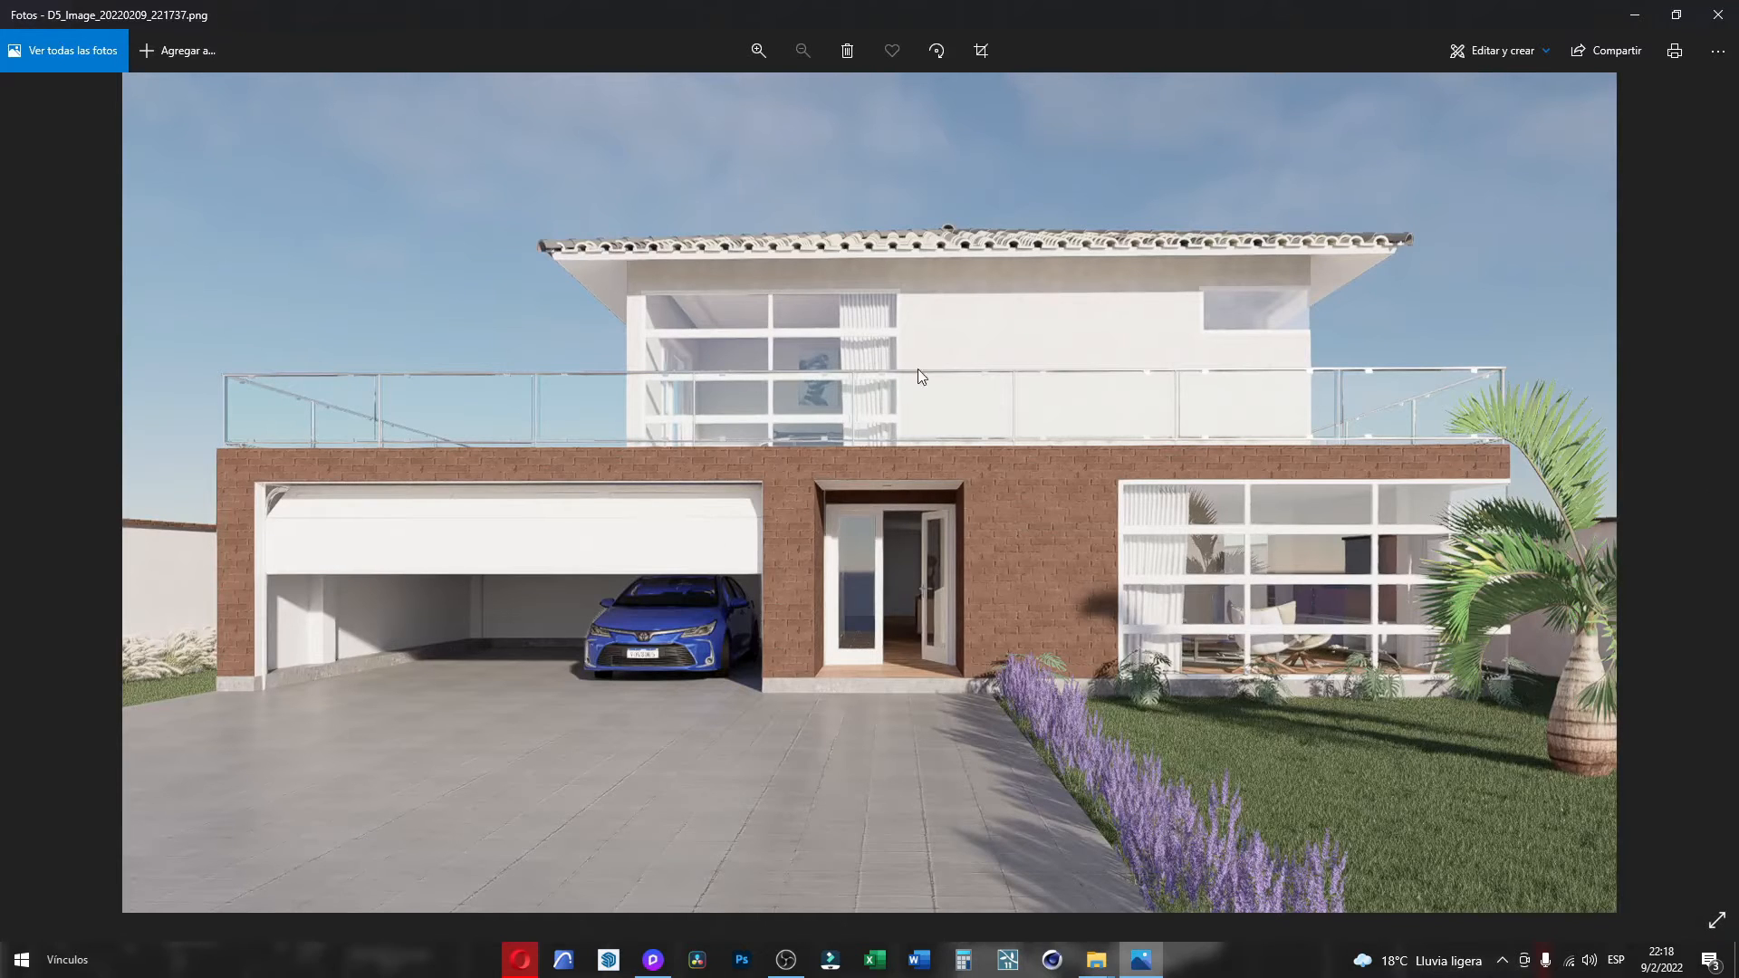
click(31, 480)
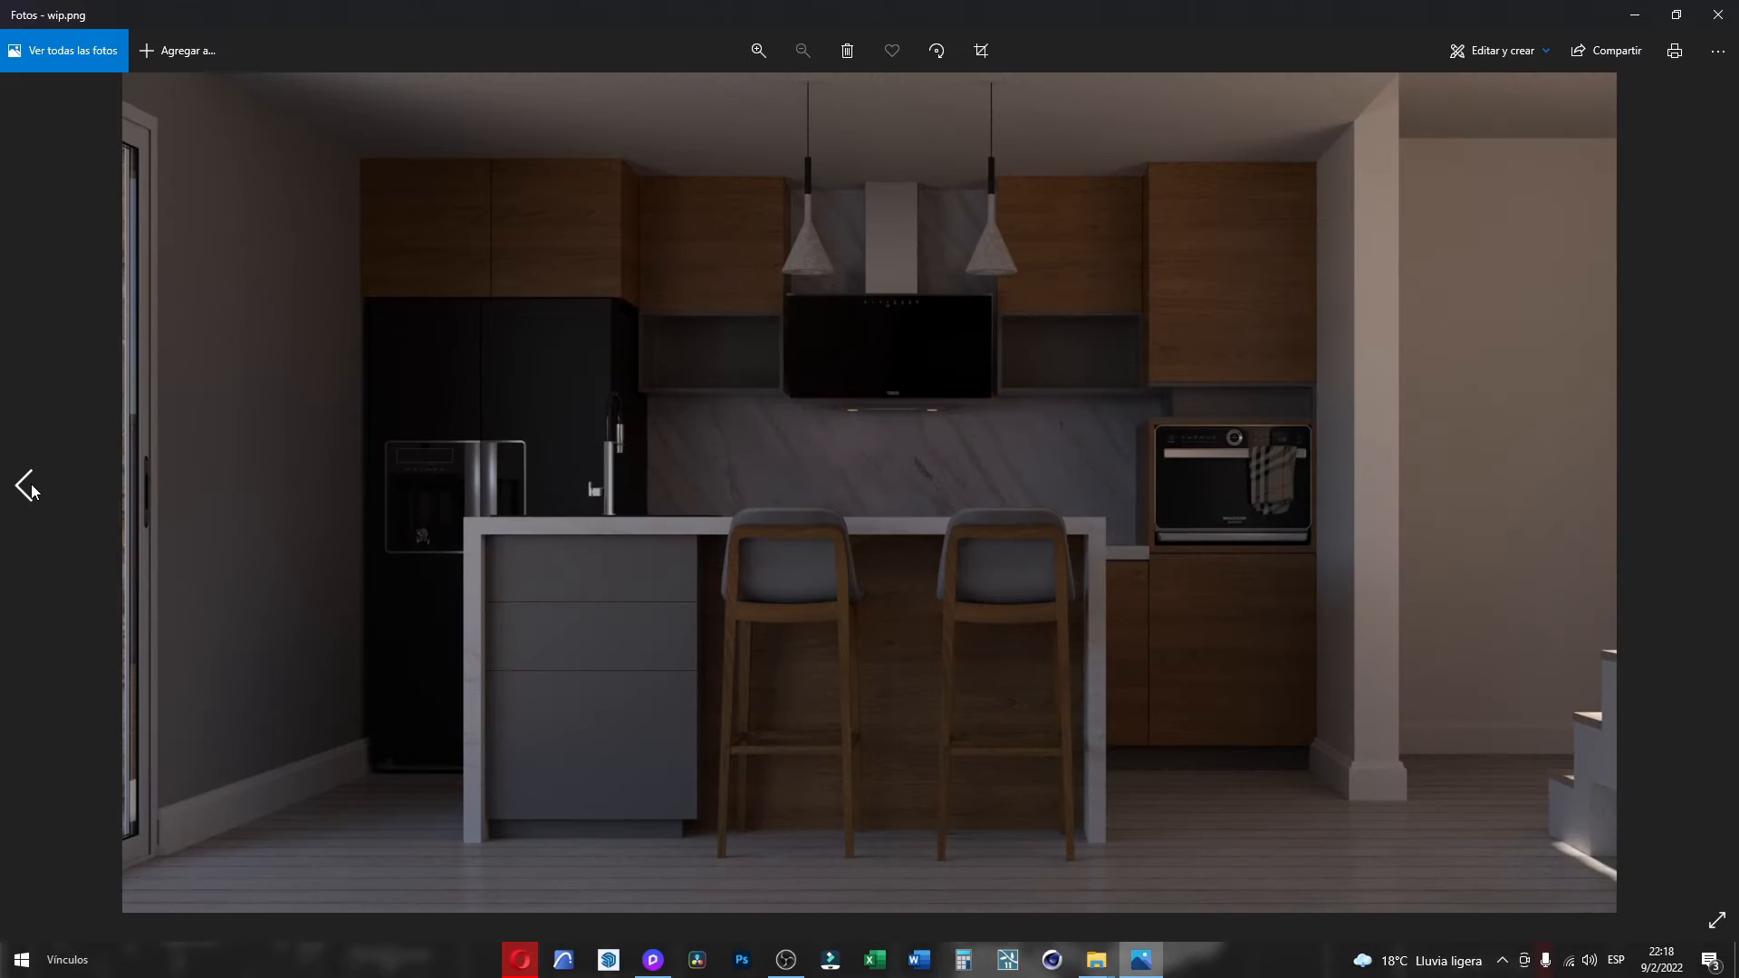
click(31, 484)
click(31, 484)
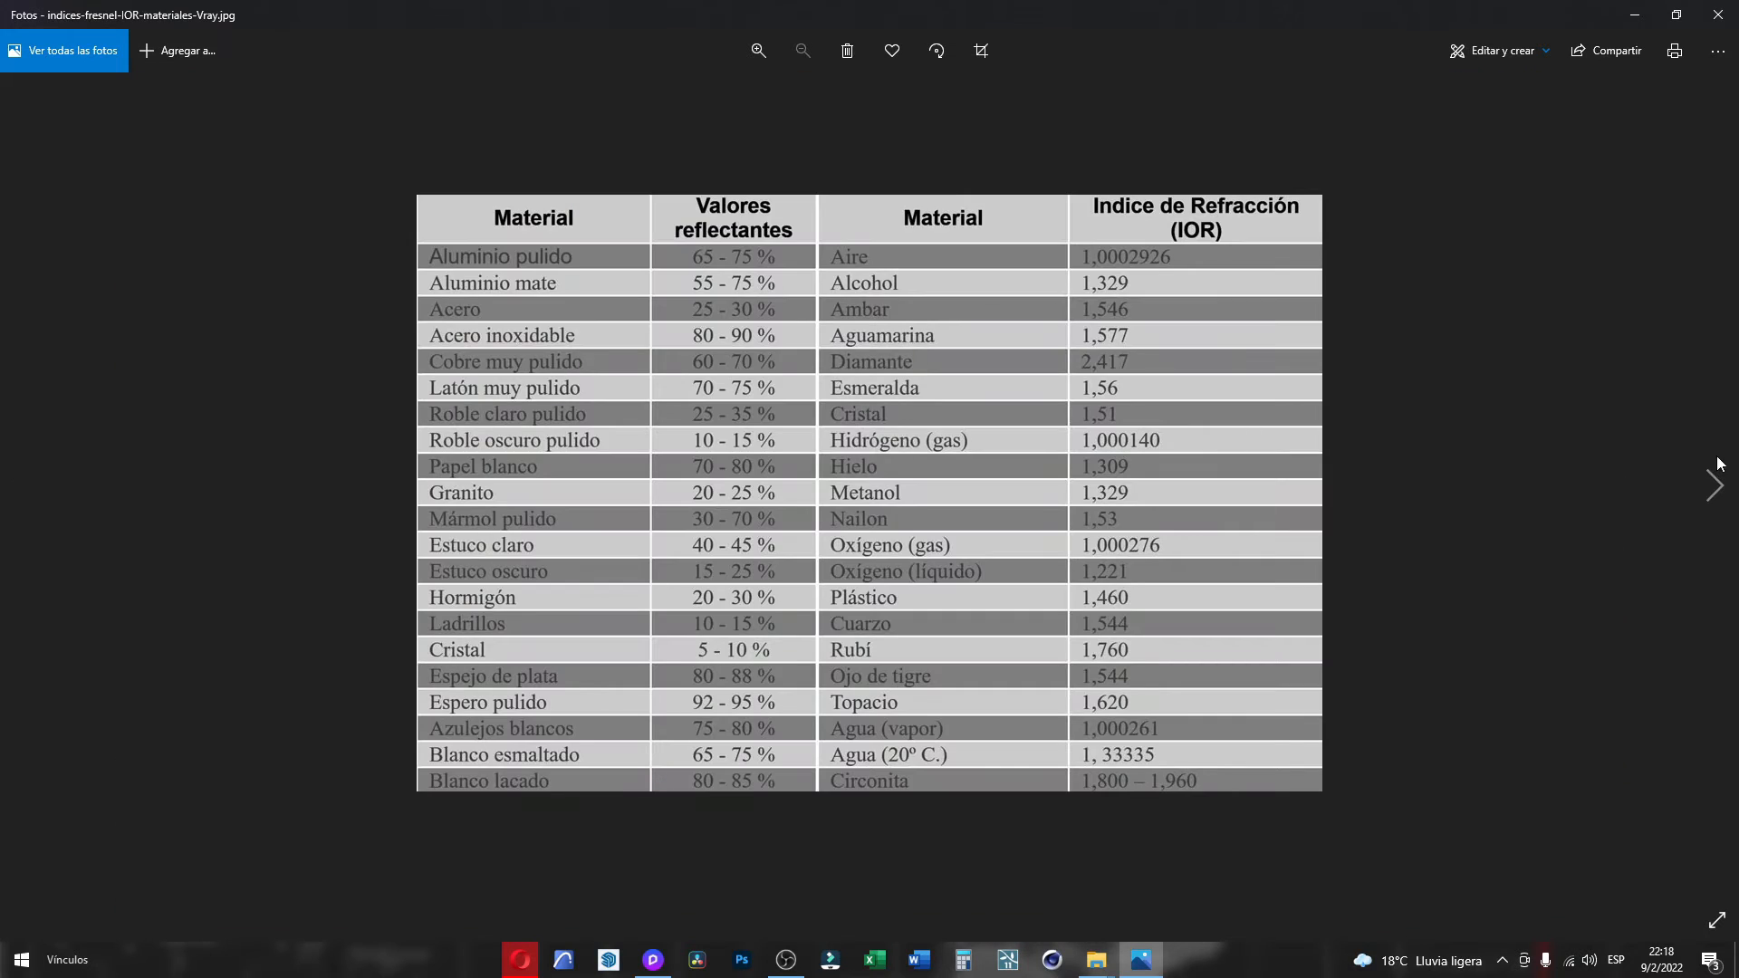
click(1714, 482)
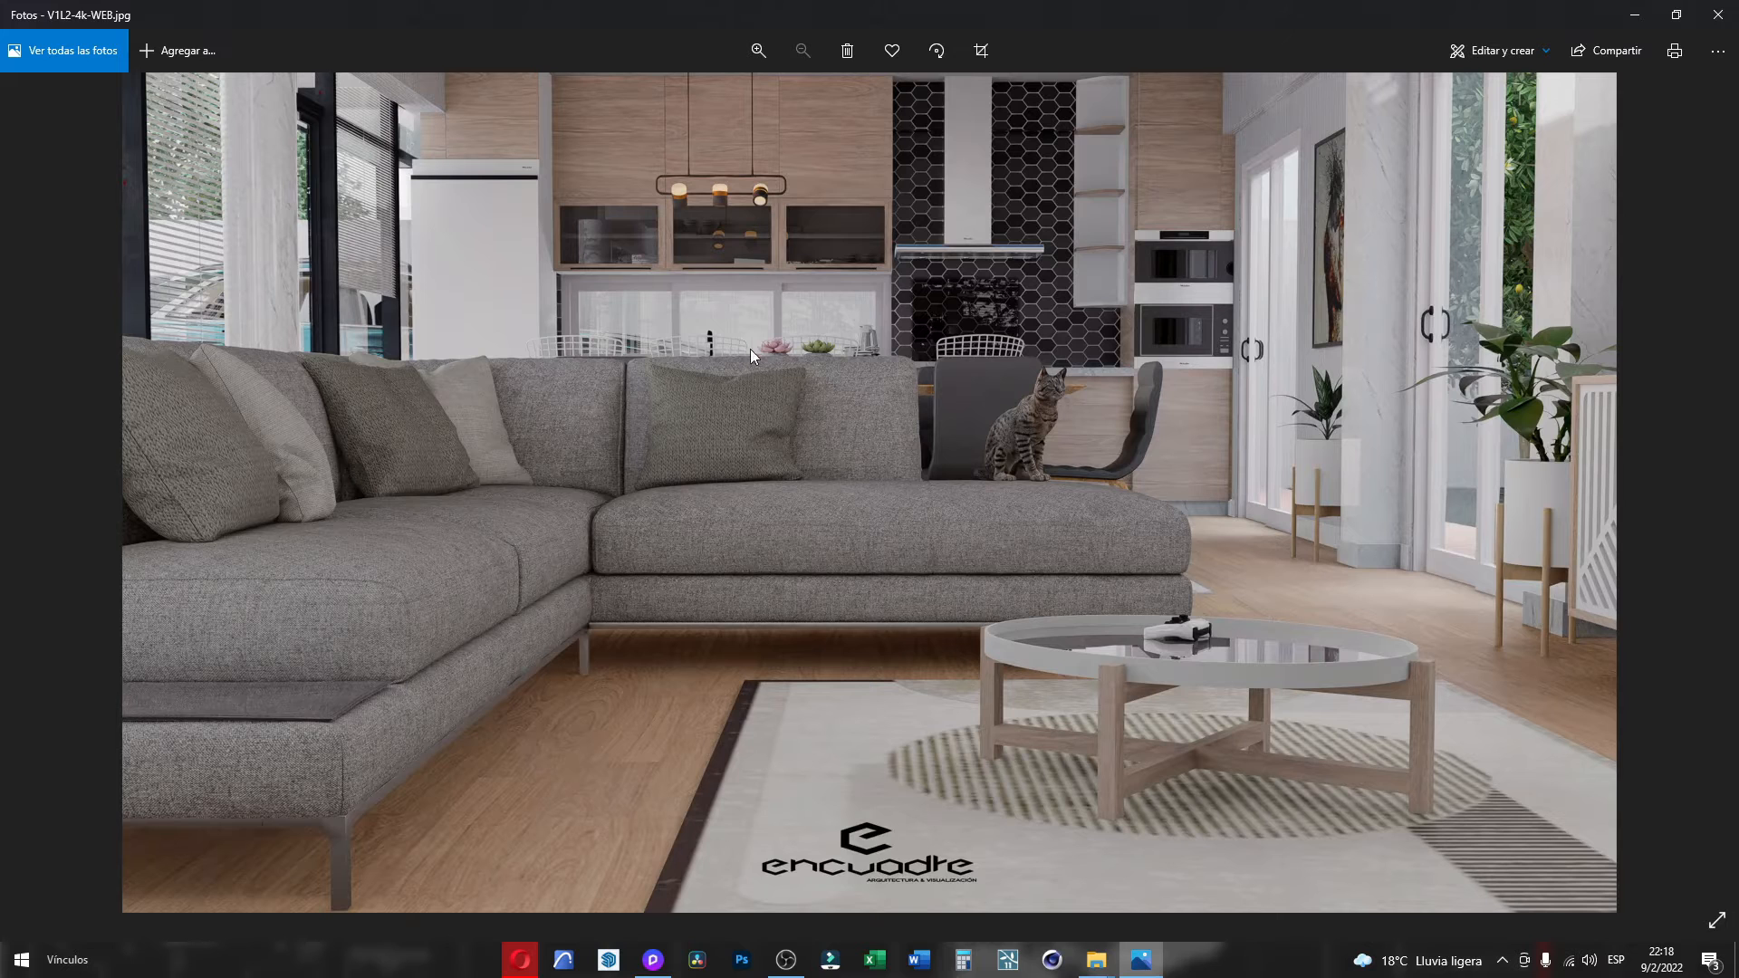
click(31, 471)
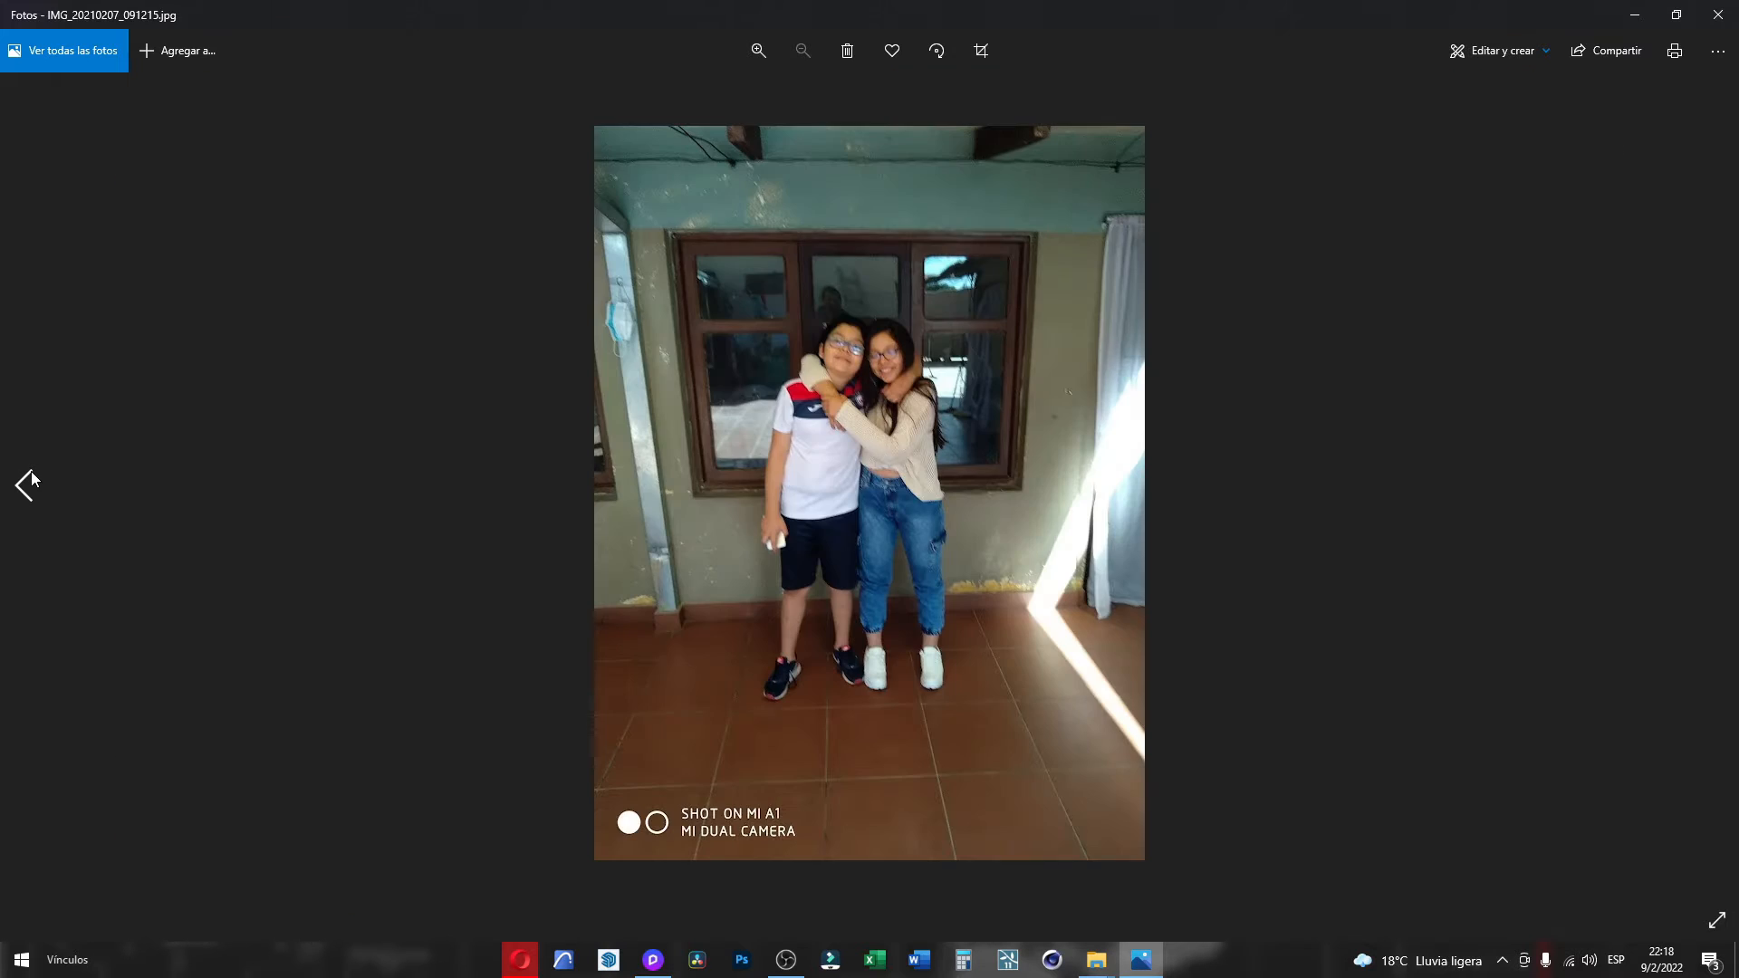
click(43, 476)
click(43, 467)
click(43, 465)
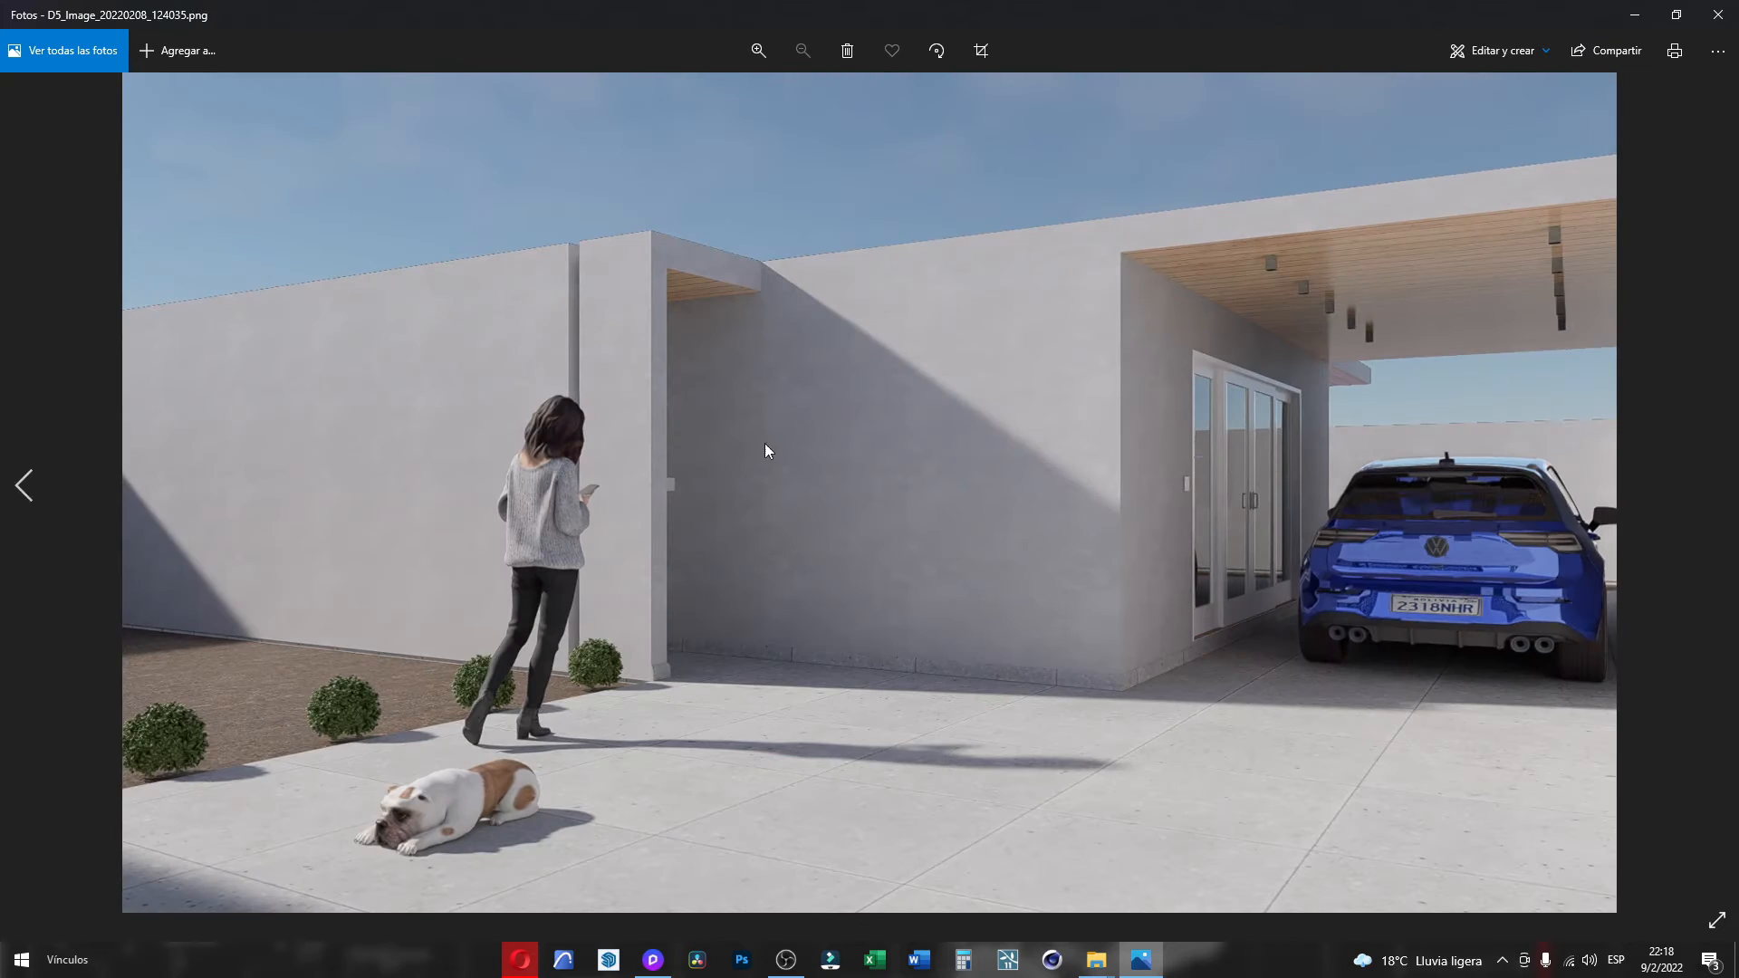
click(1712, 489)
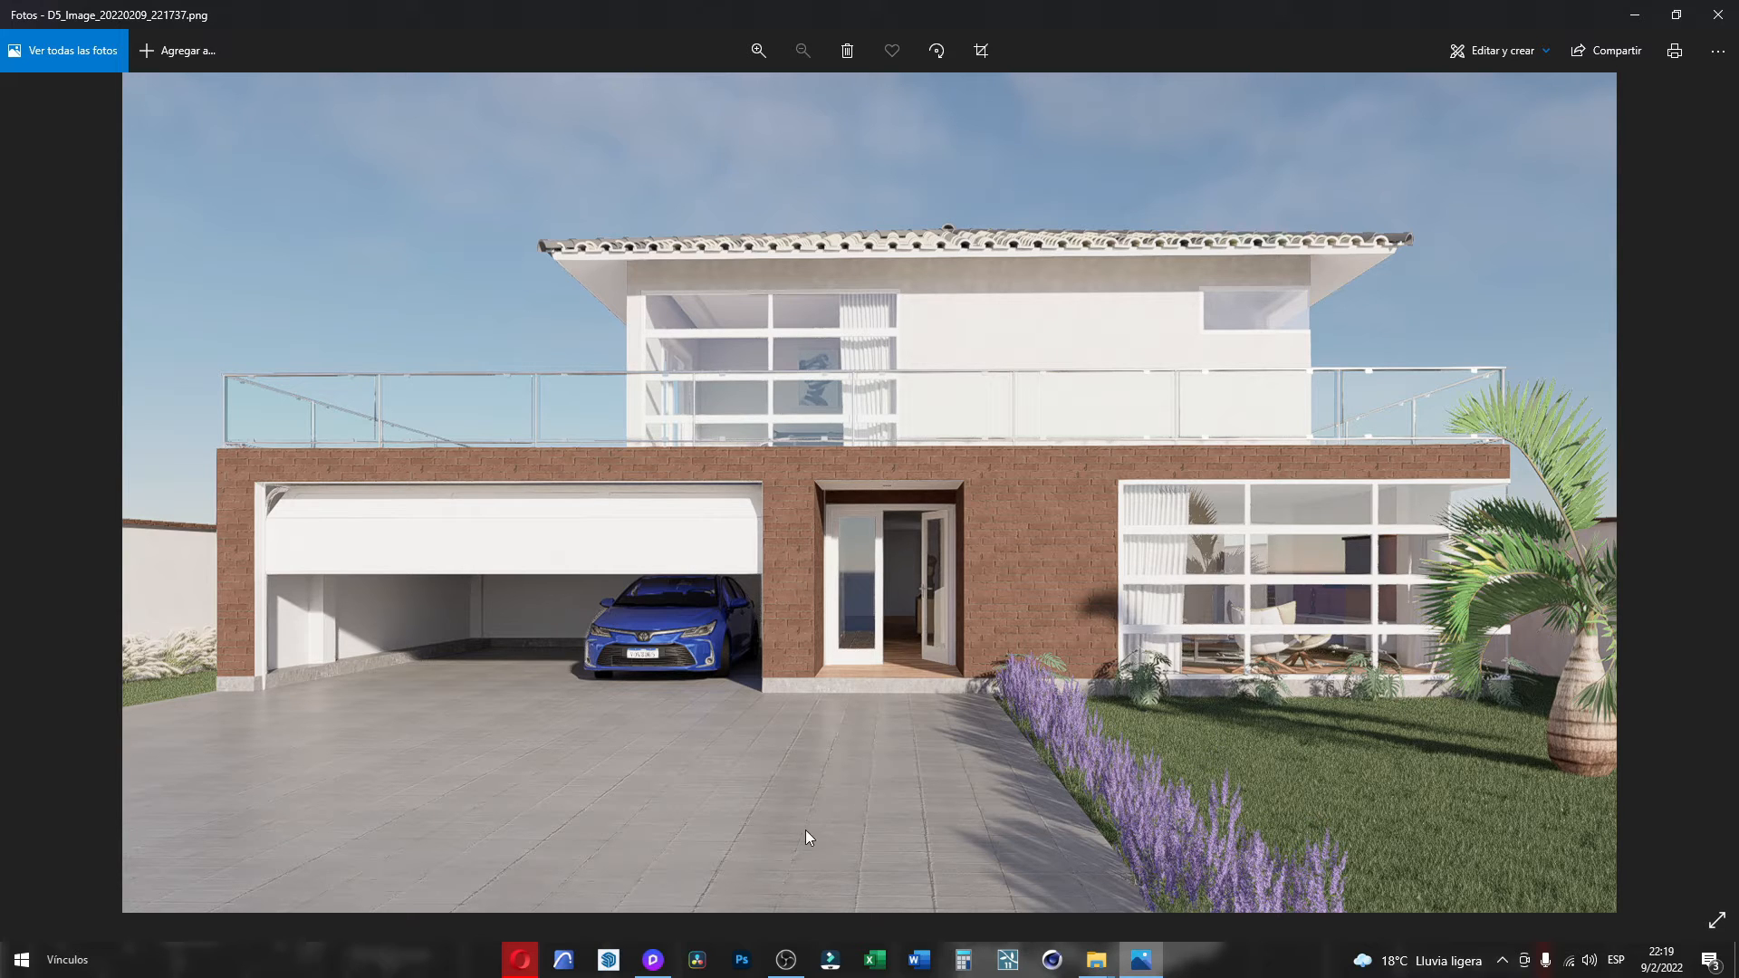
Examine the driveway paving and its joints up close in the finished render.
scroll(883, 865, up, 10)
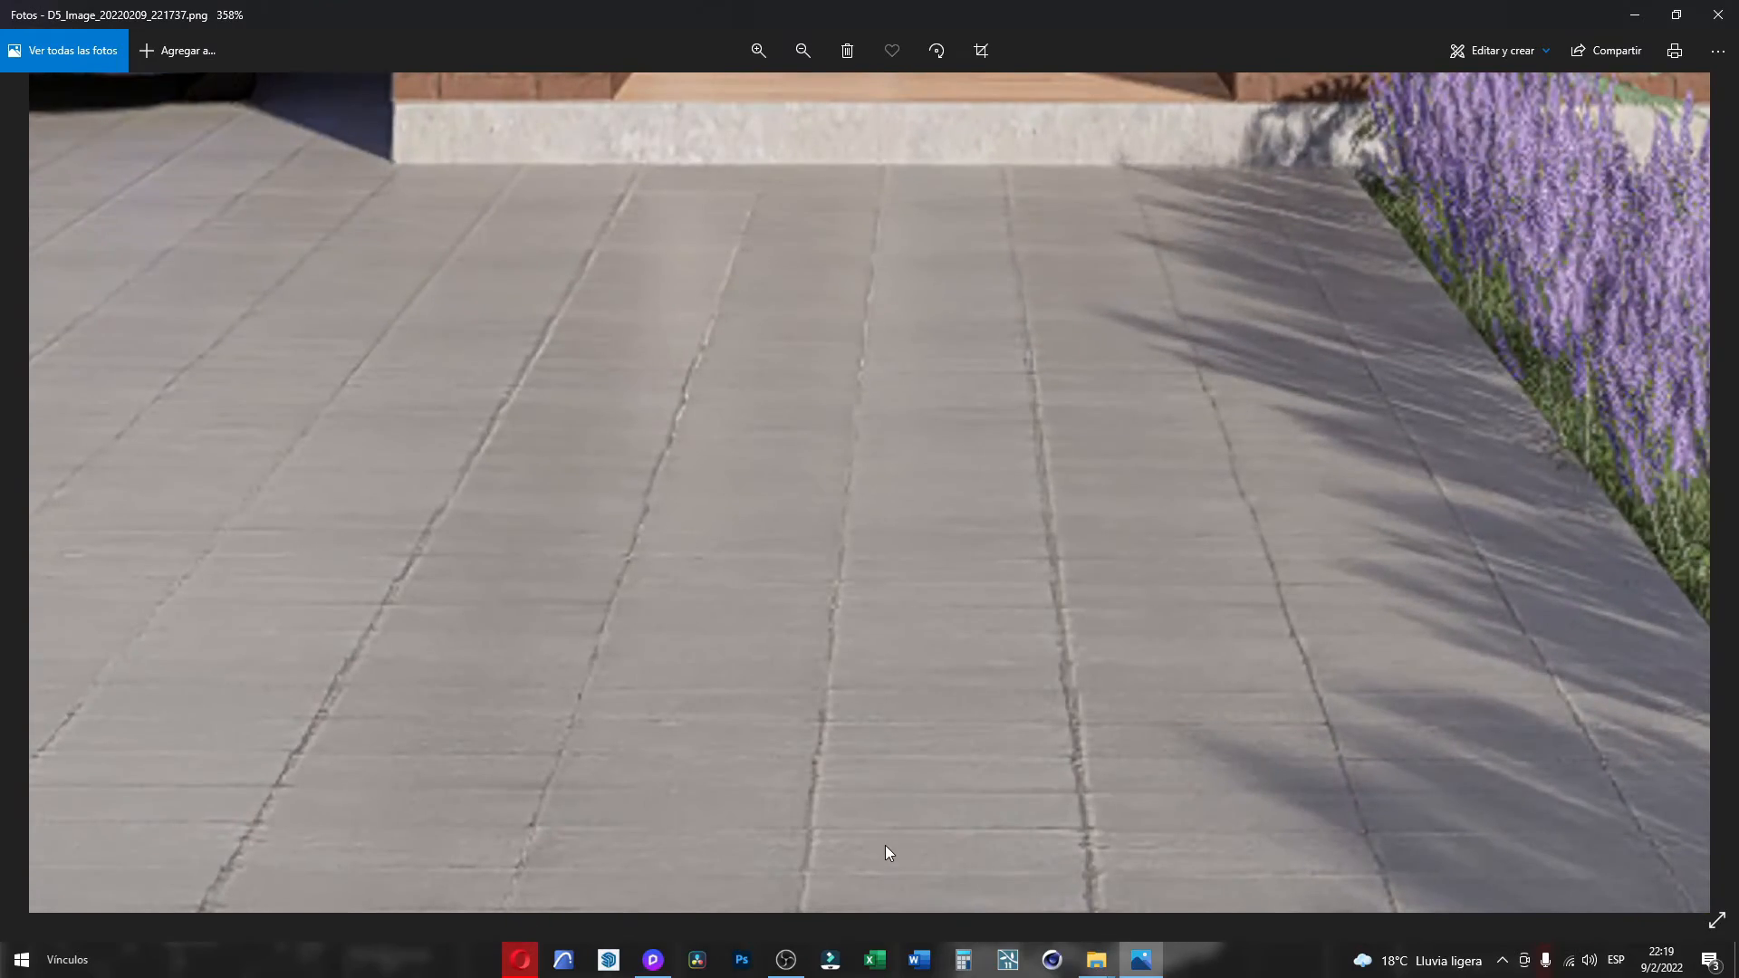
scroll(937, 790, down, 5)
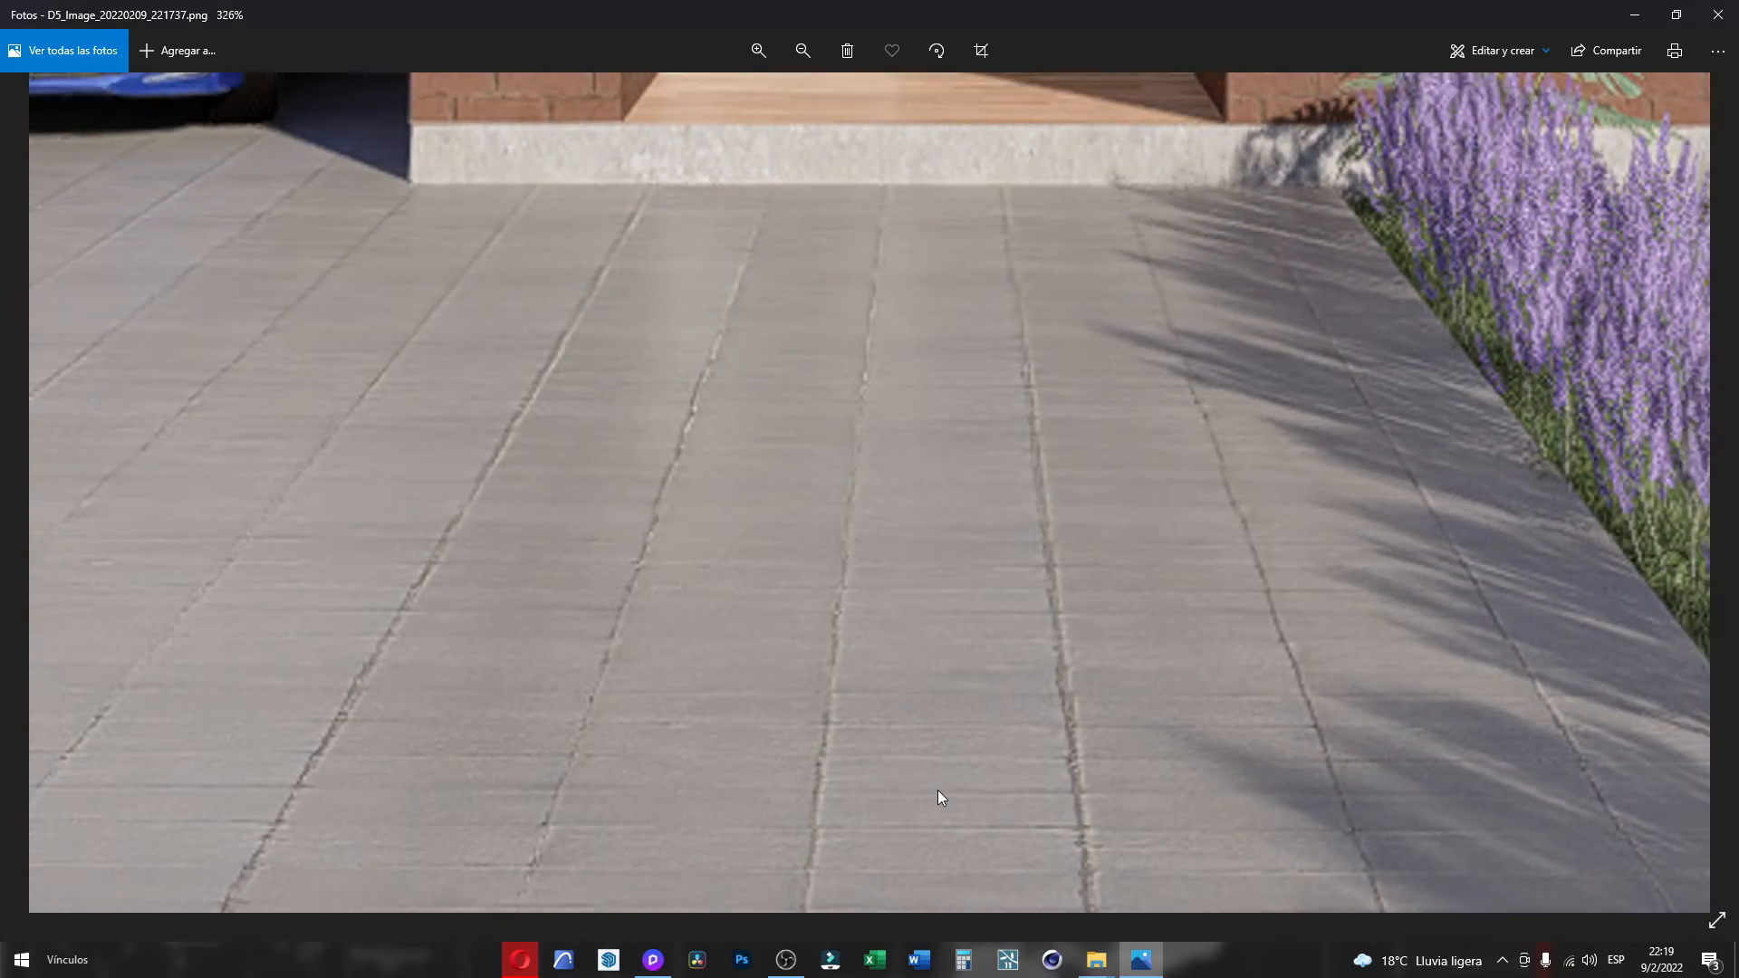
scroll(937, 778, up, 4)
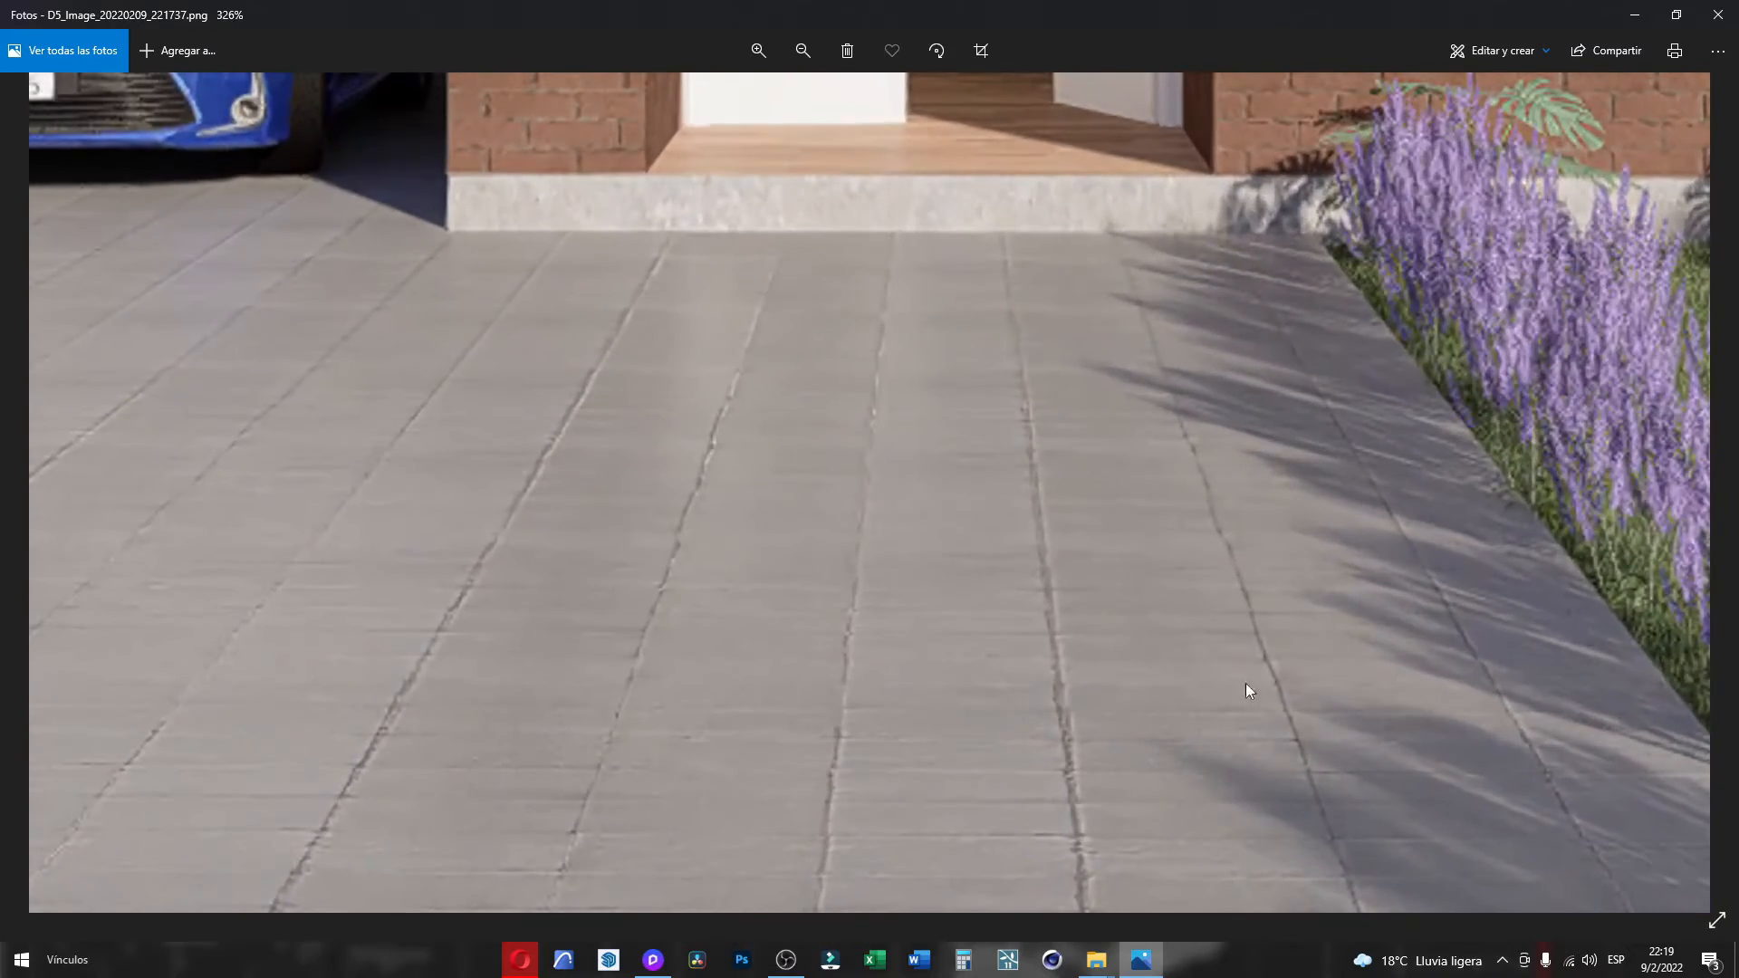
scroll(1332, 658, down, 6)
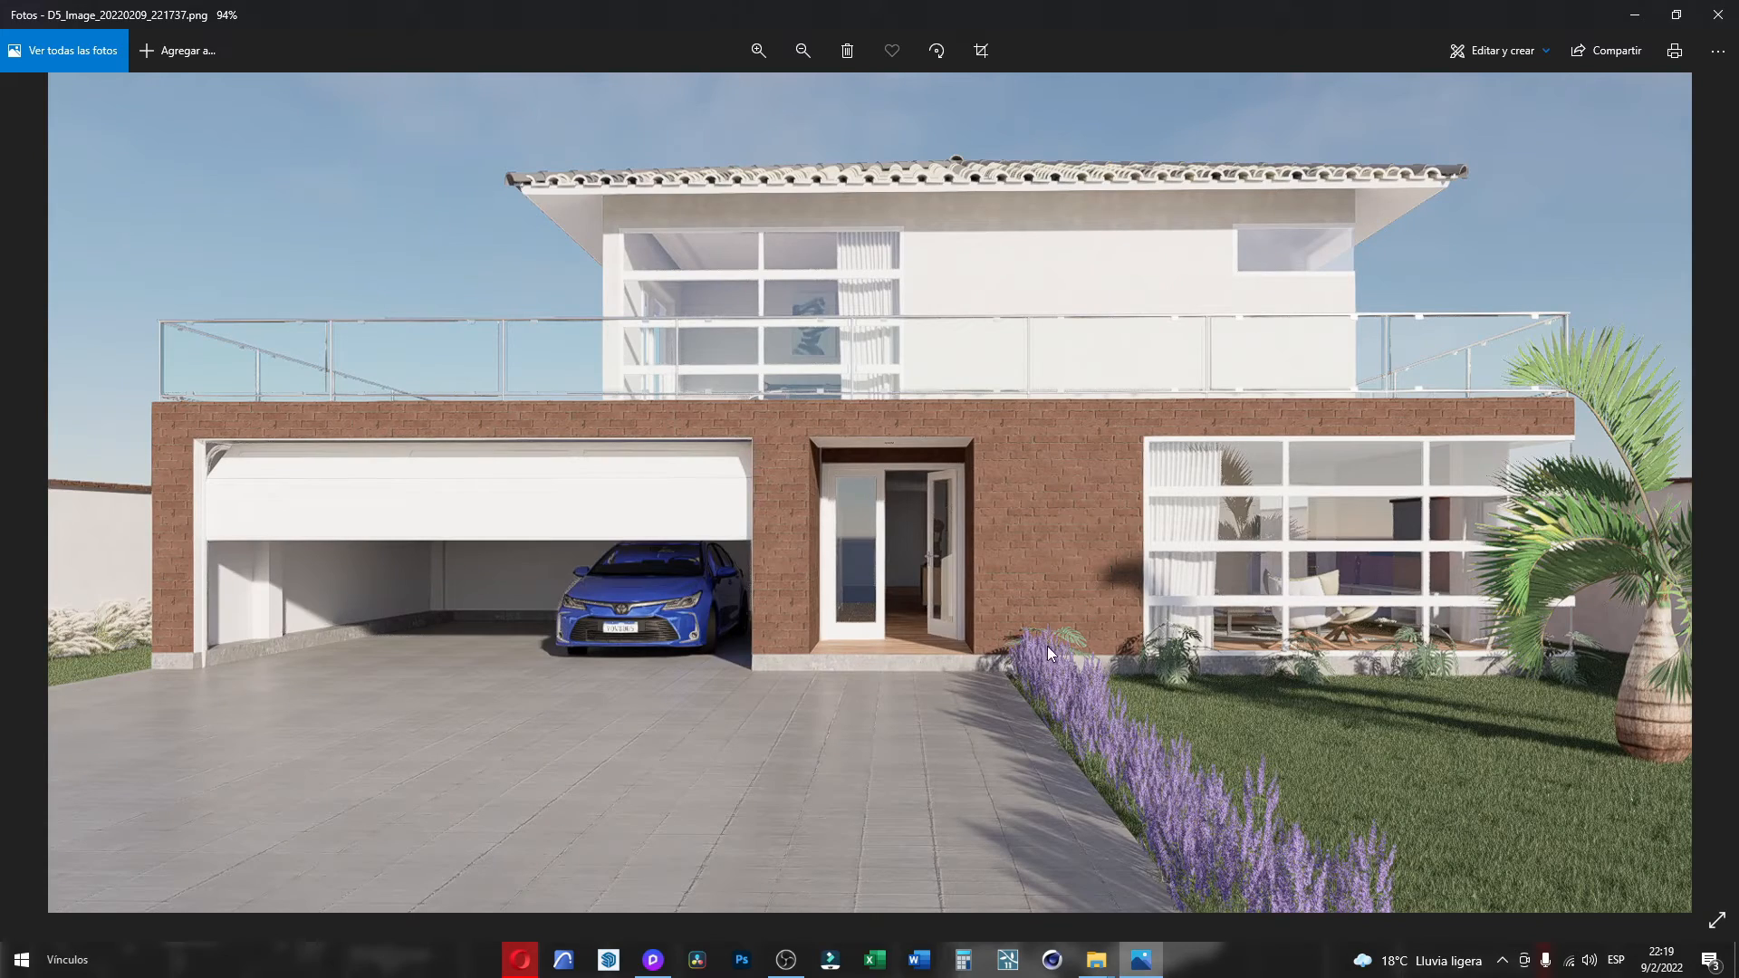
Examine the brick facade, windows, palm, lavender and lawn up close in the render, then view the whole image.
scroll(1612, 466, up, 5)
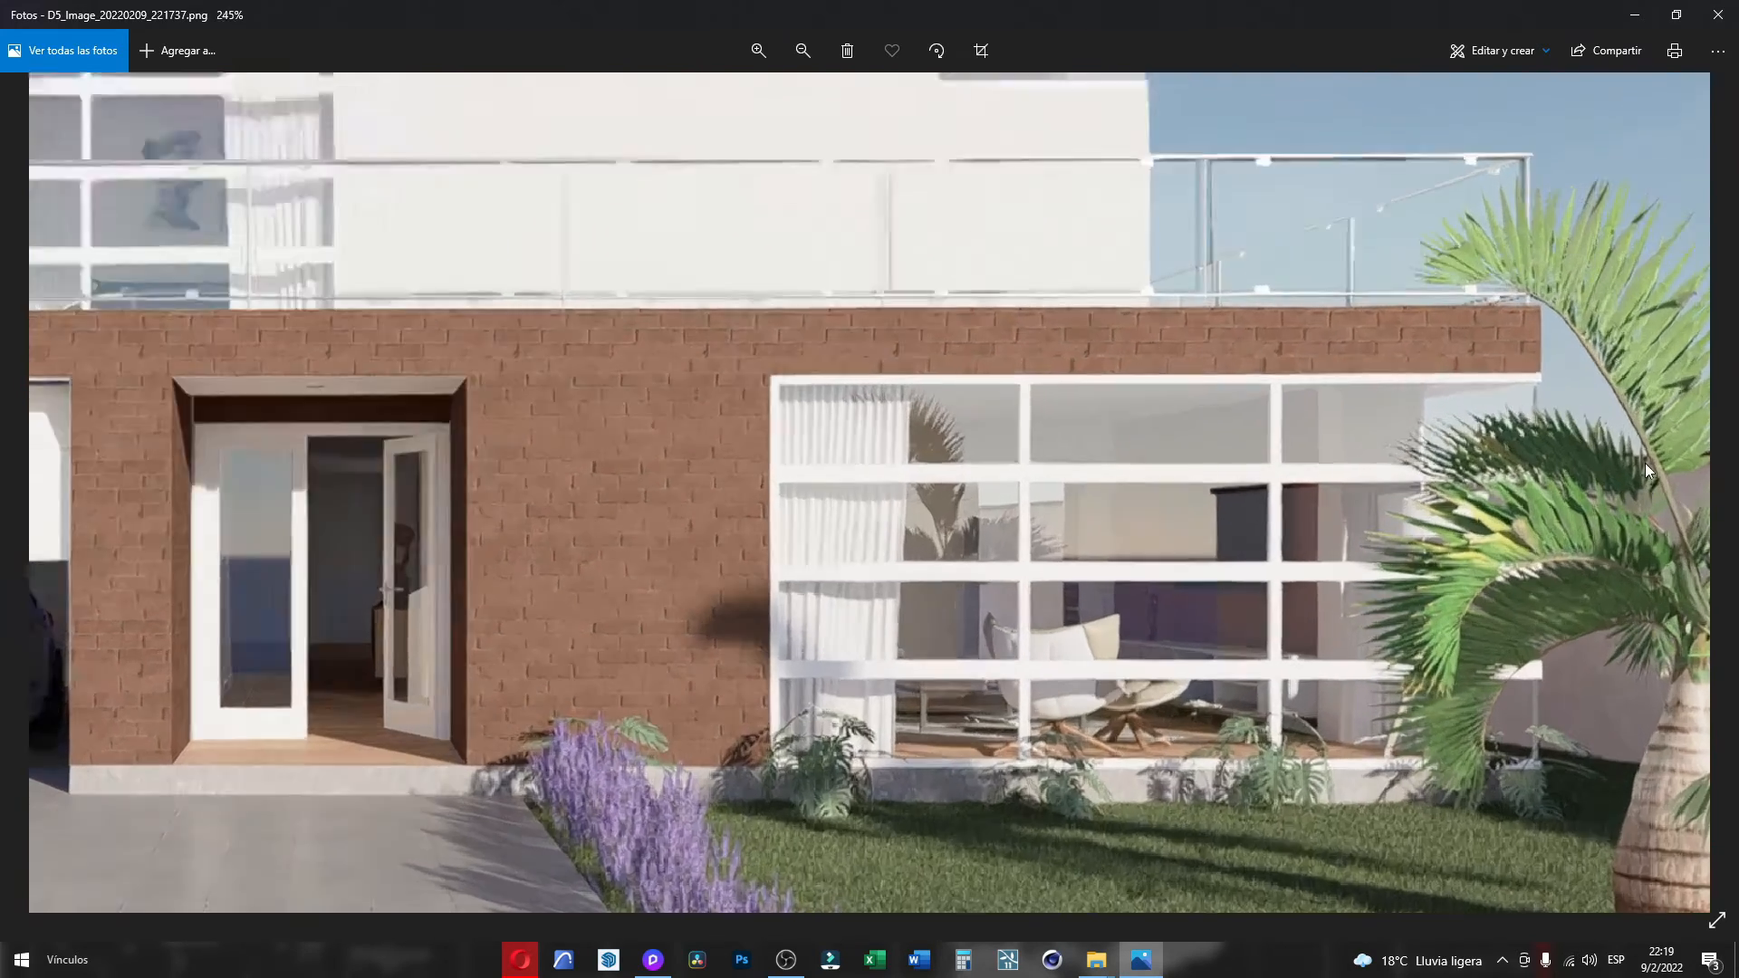
scroll(1645, 464, up, 1)
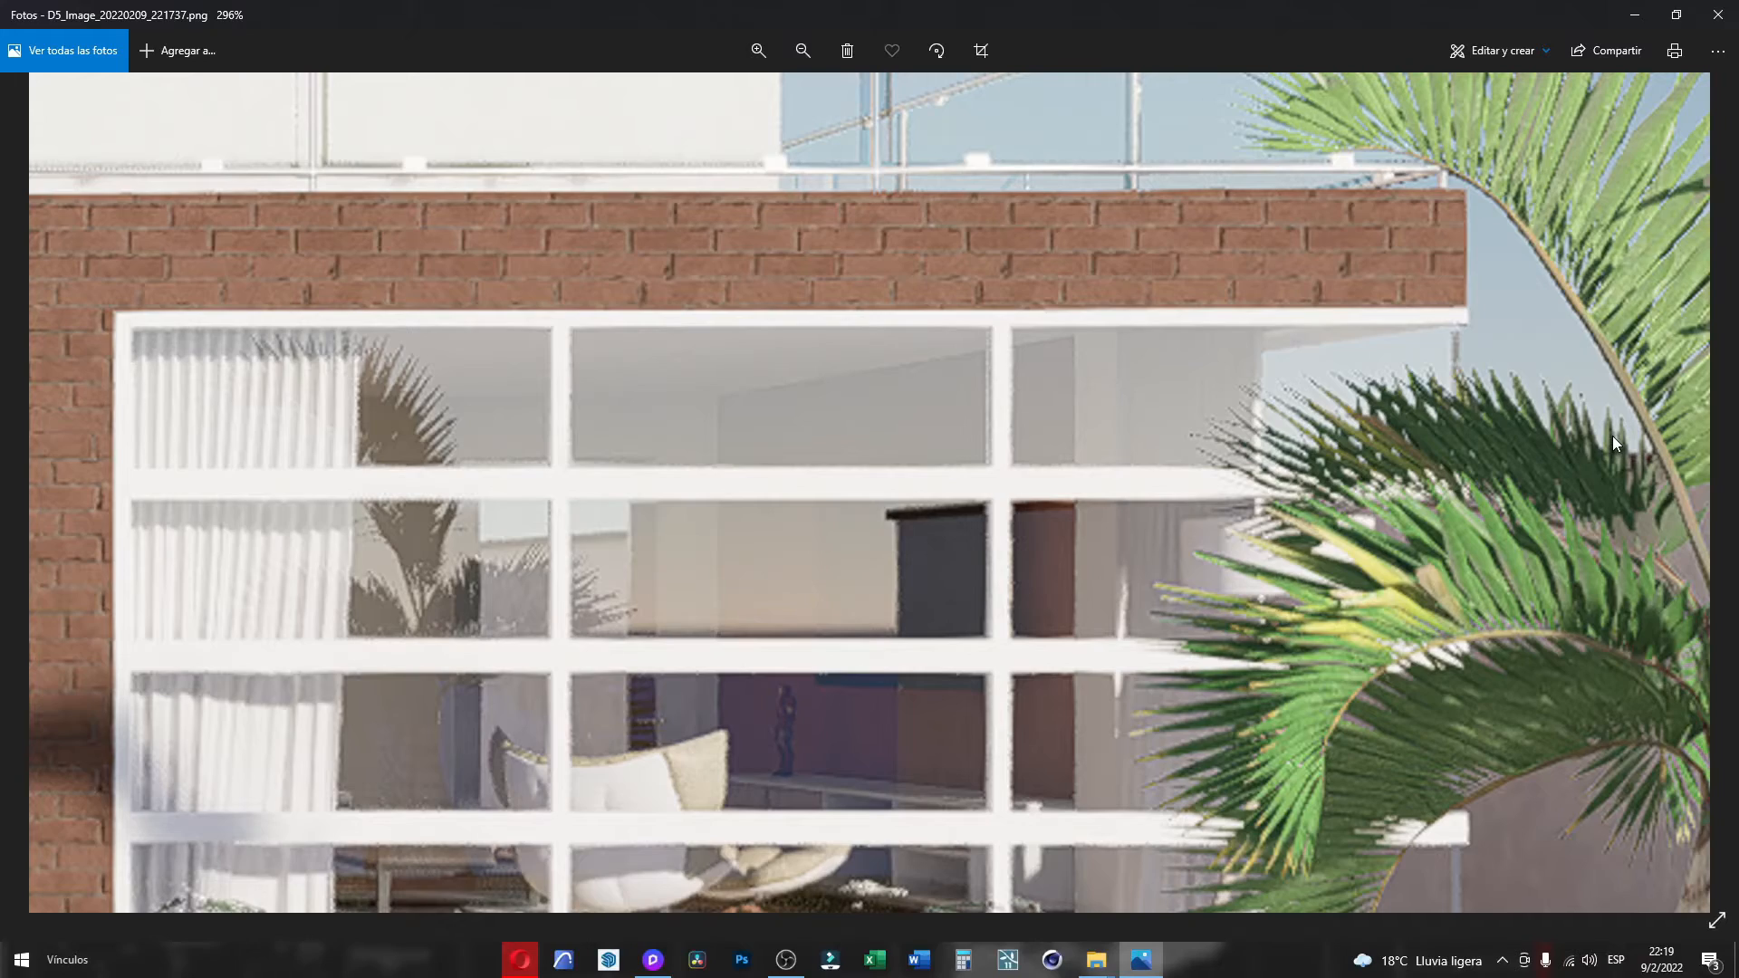
scroll(1612, 437, down, 3)
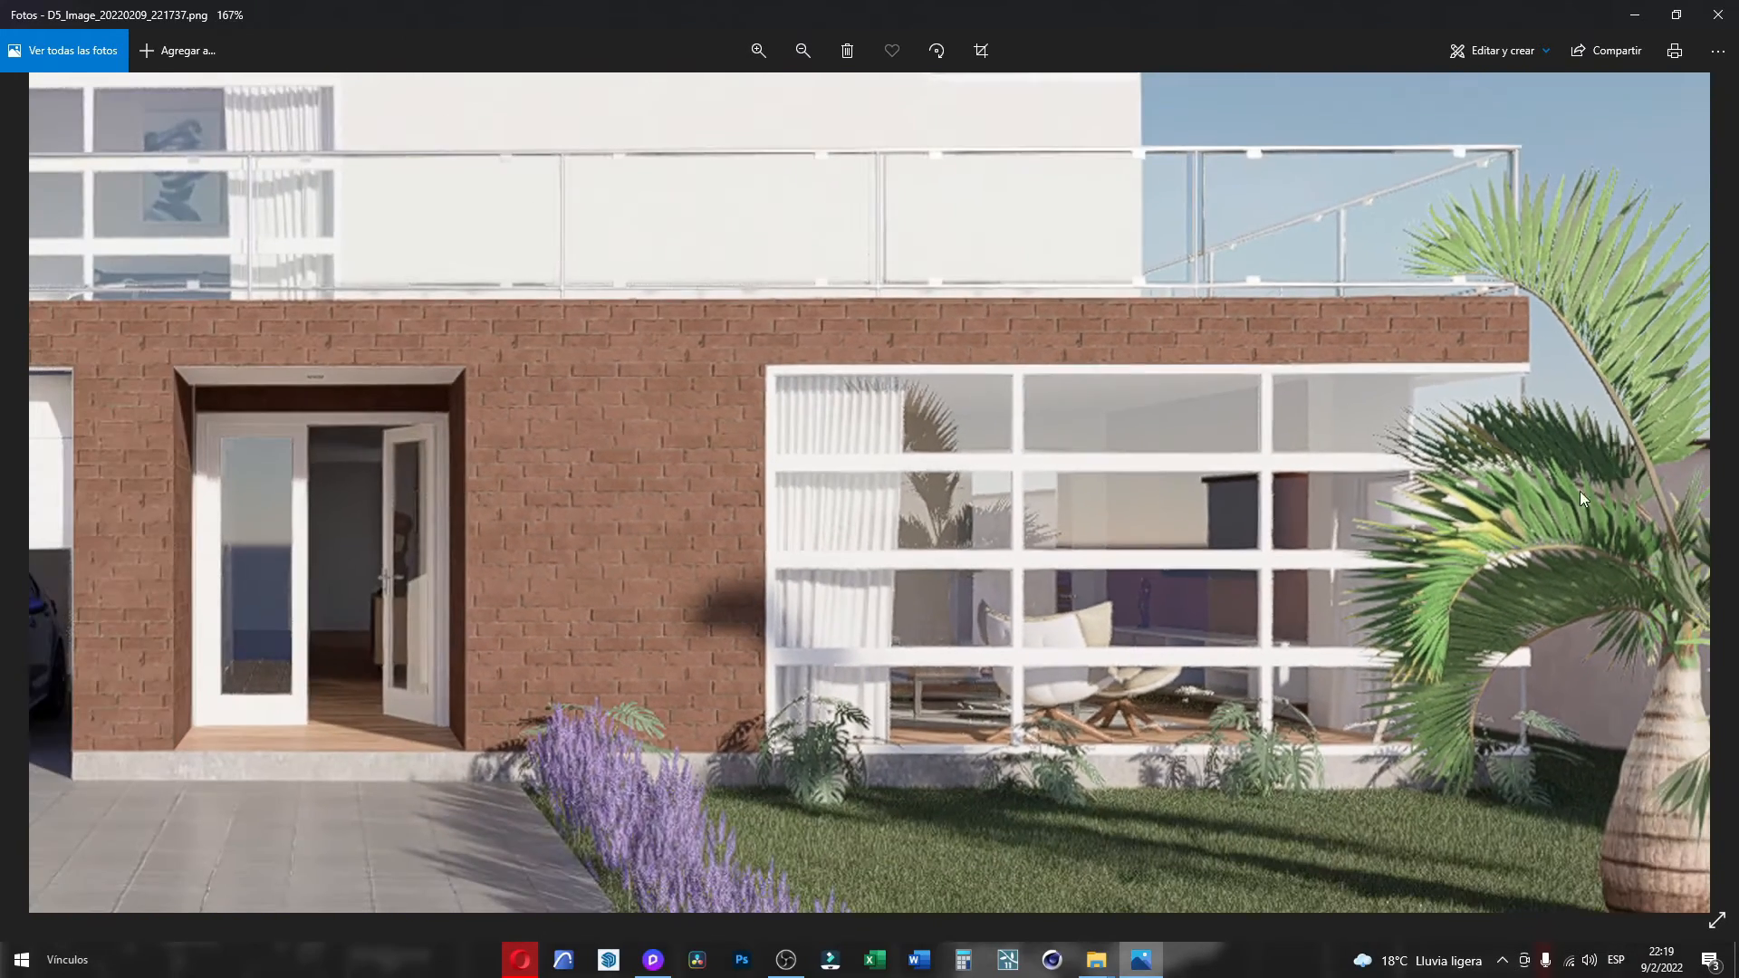
drag(1216, 591, 506, 292)
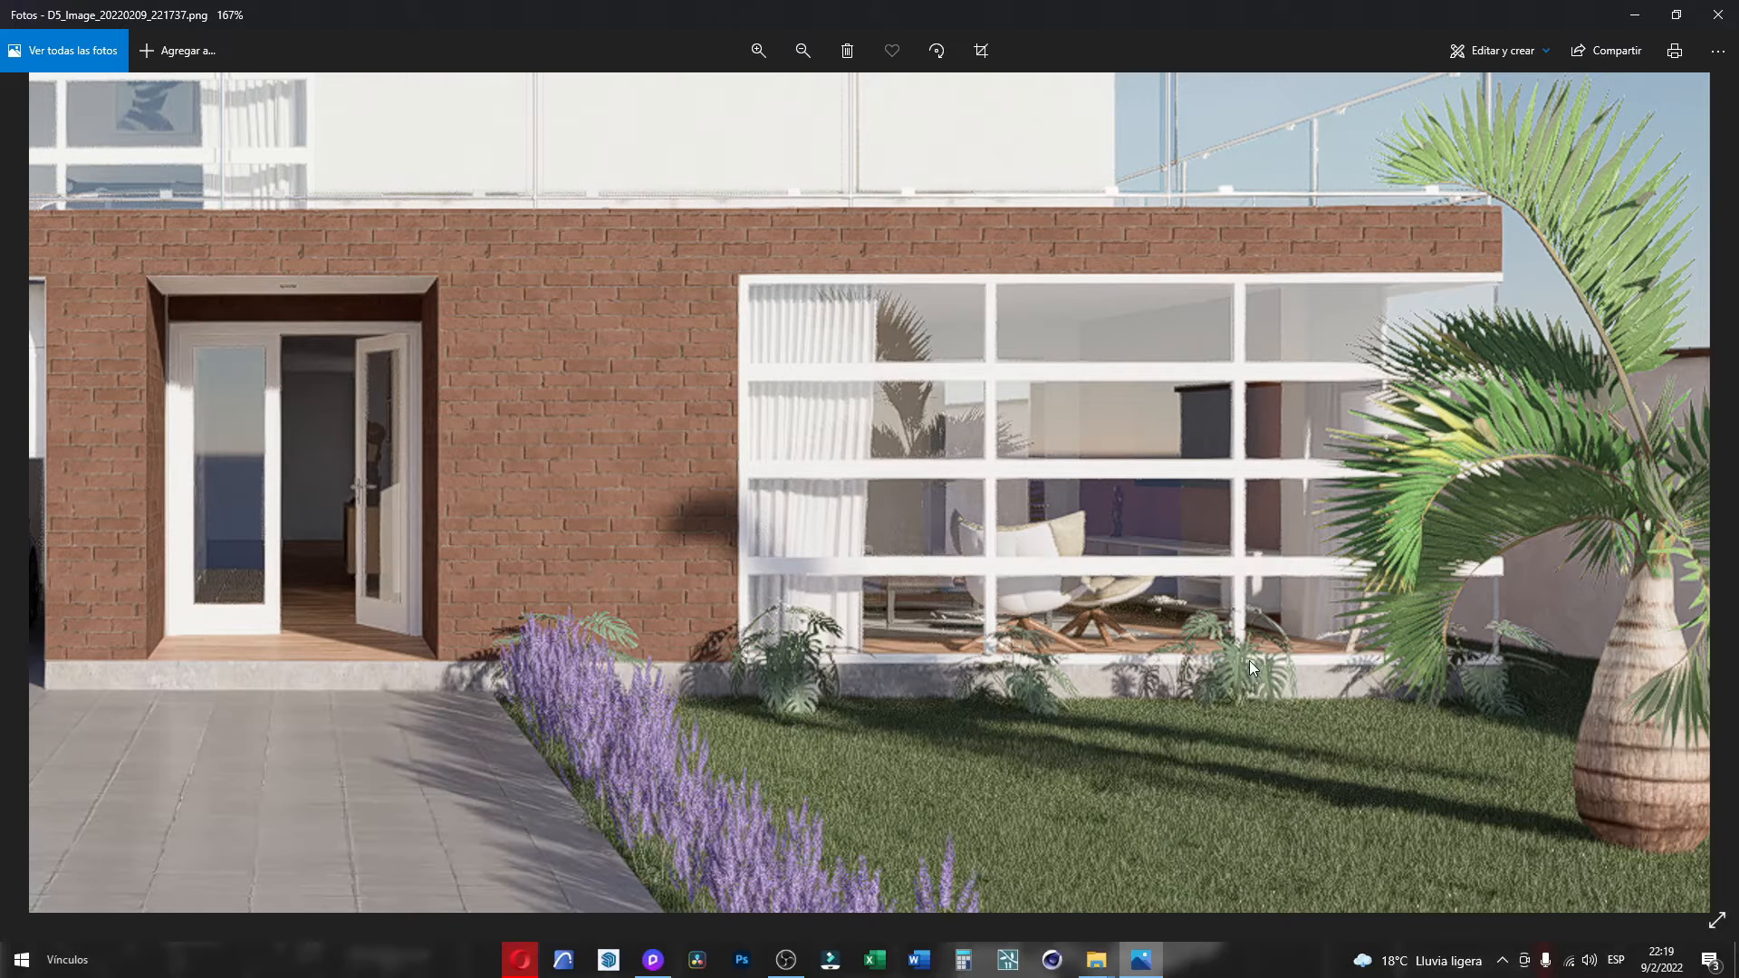
drag(1351, 690, 867, 629)
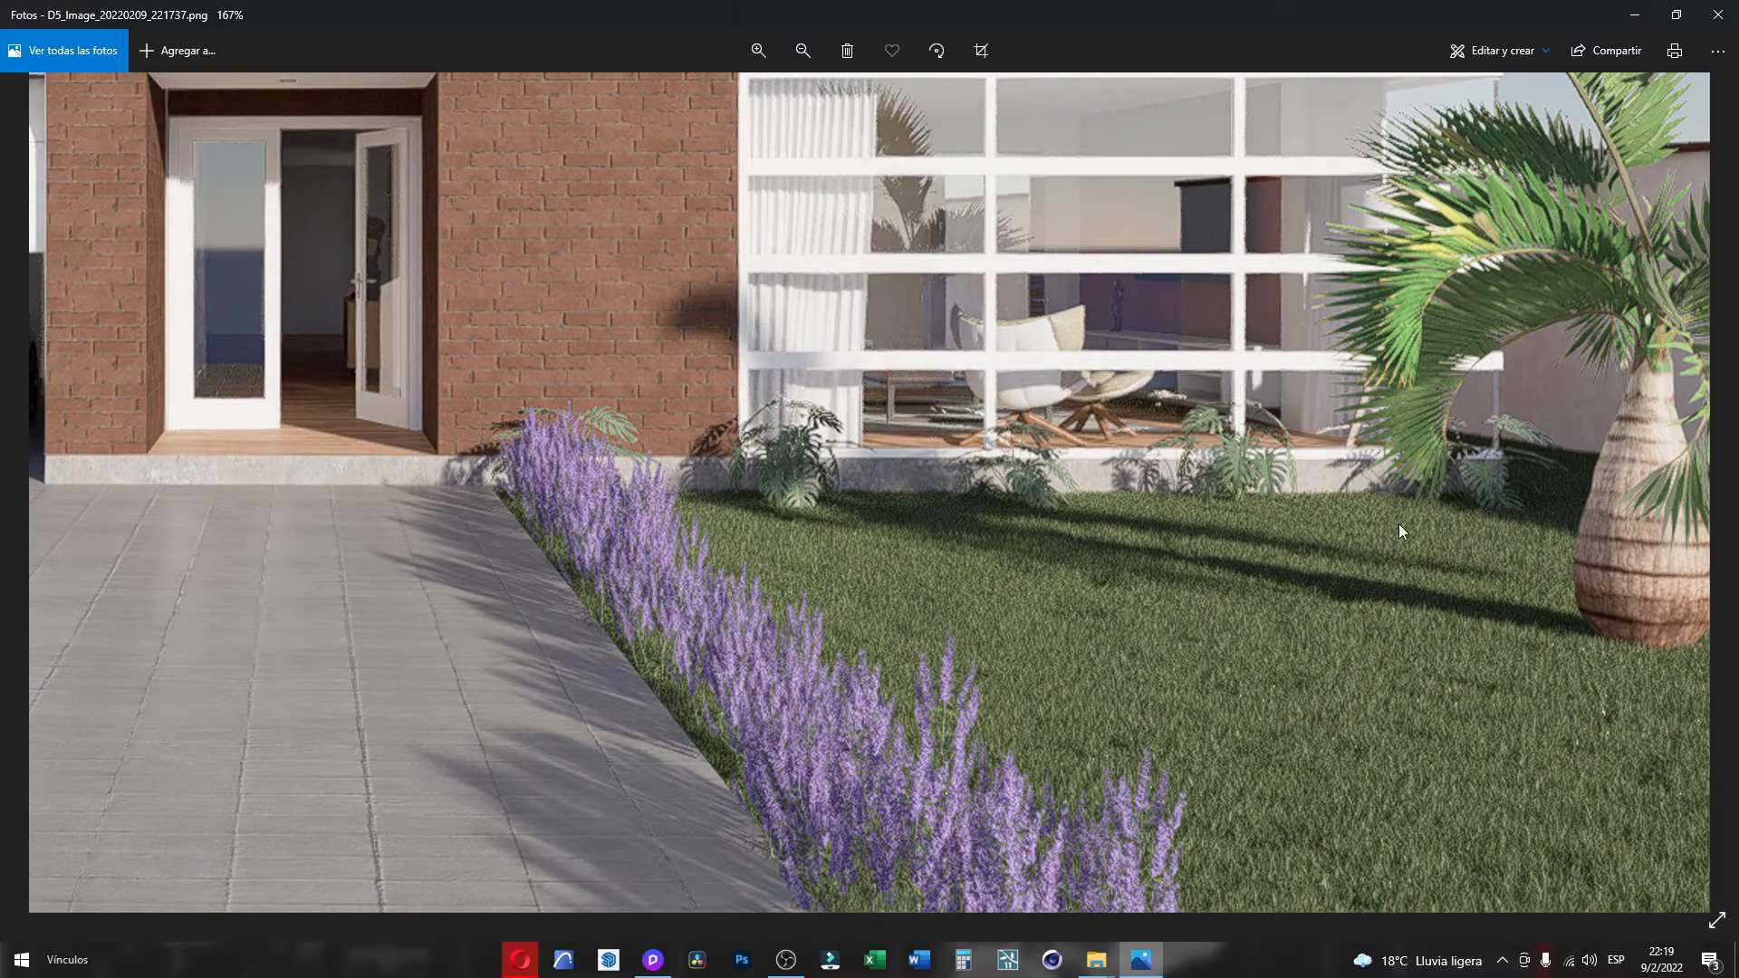
scroll(1387, 846, down, 5)
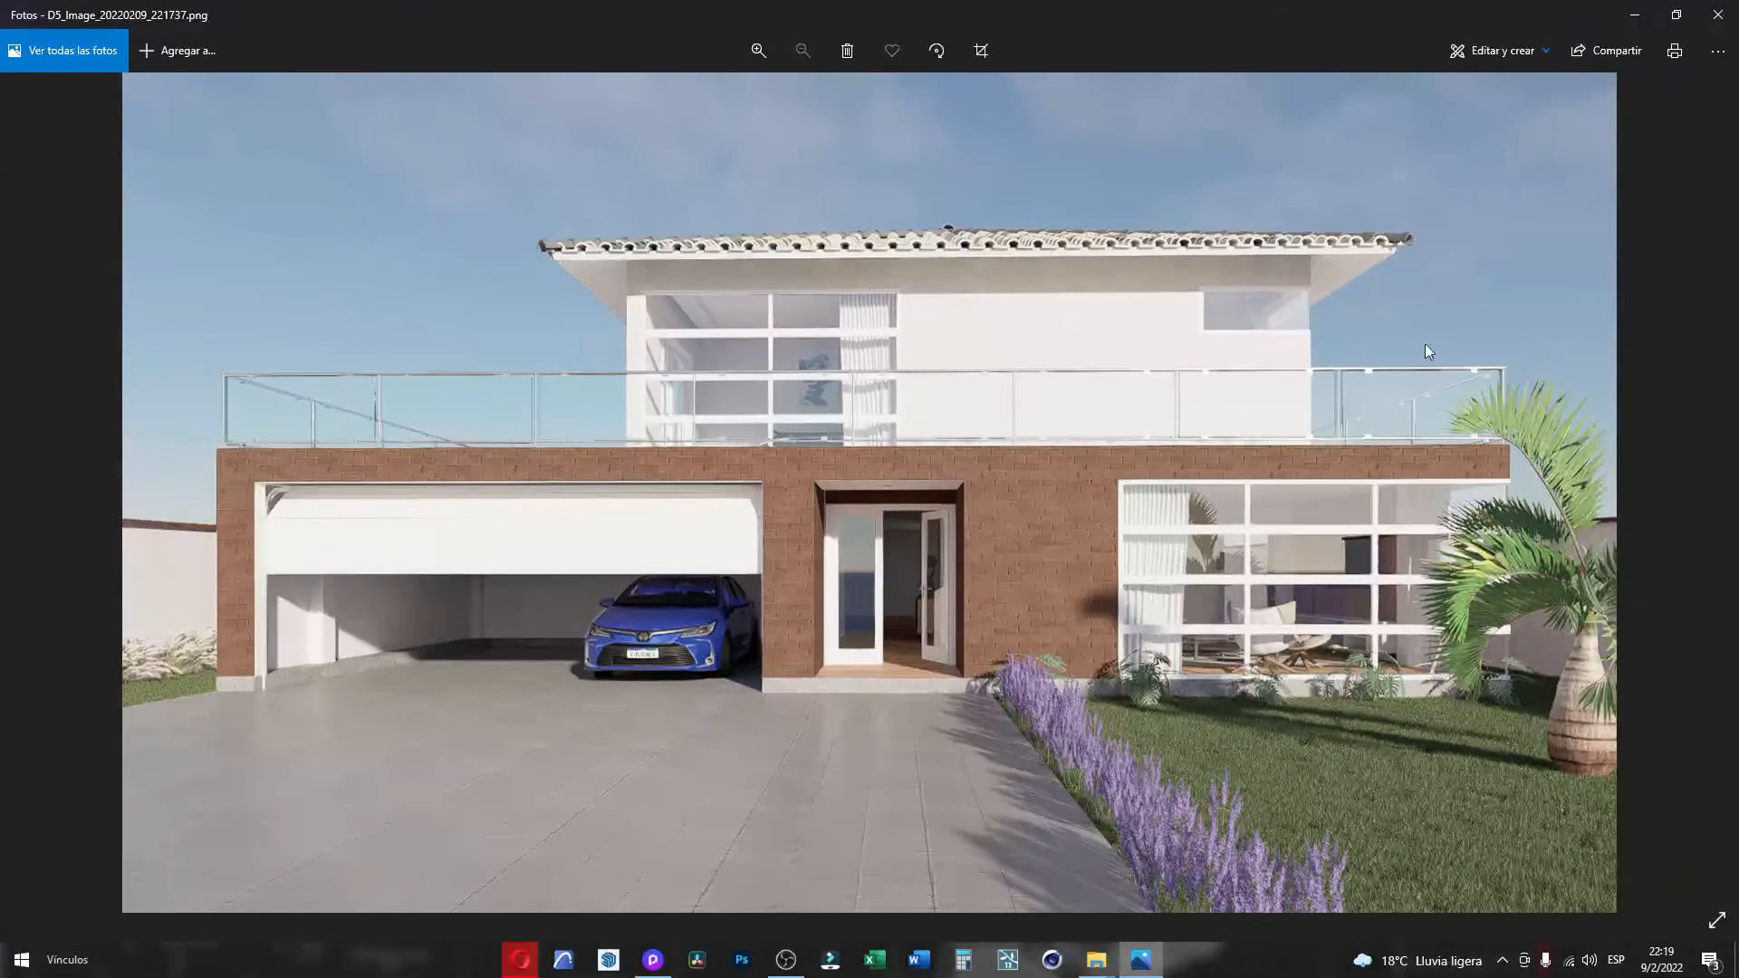
Put the finished image away, dismiss the completed render and leave image render mode.
click(1636, 16)
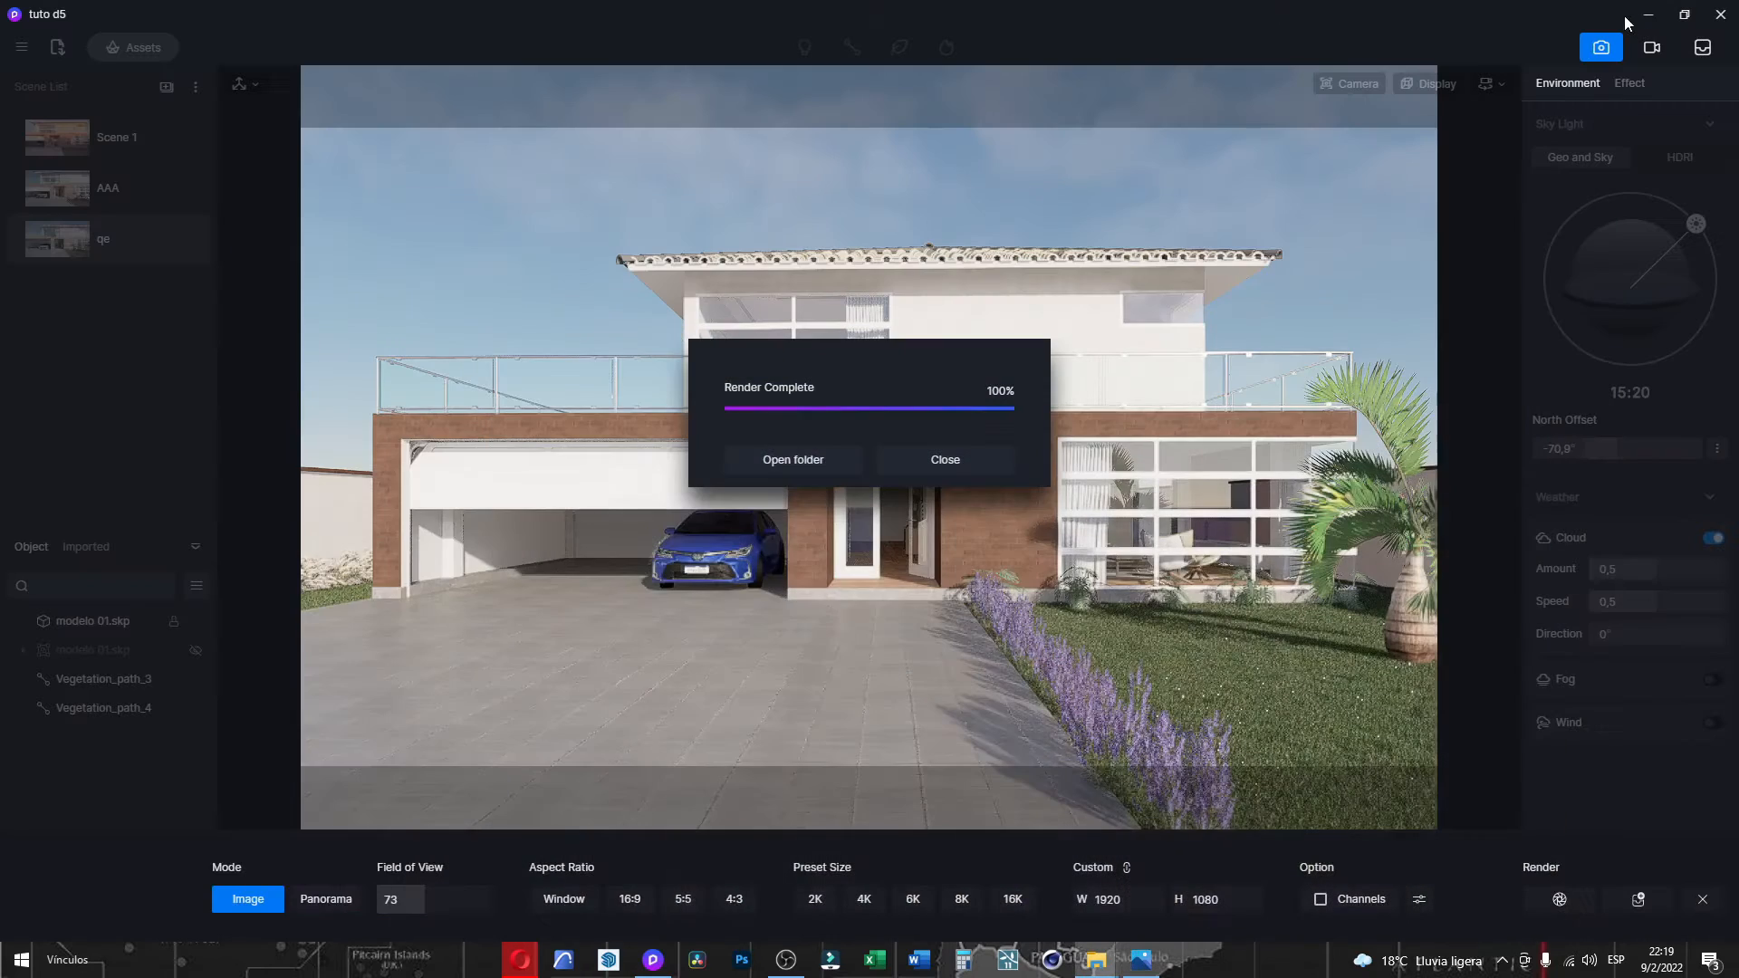
click(946, 460)
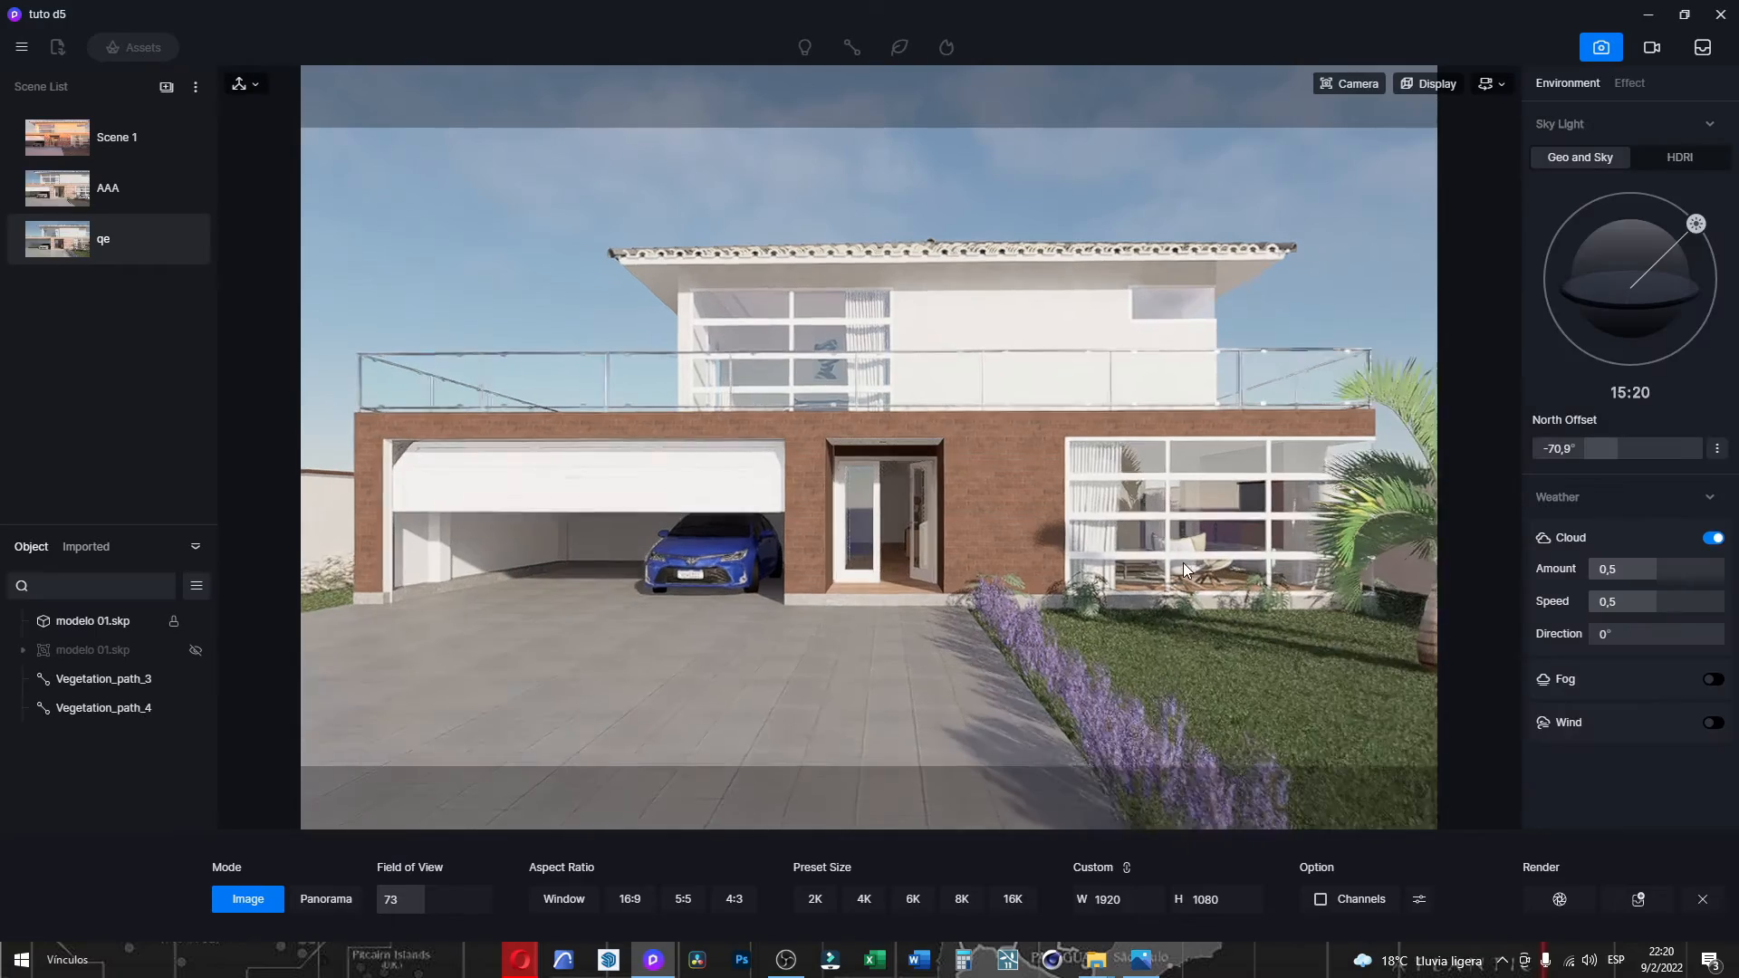
click(1701, 899)
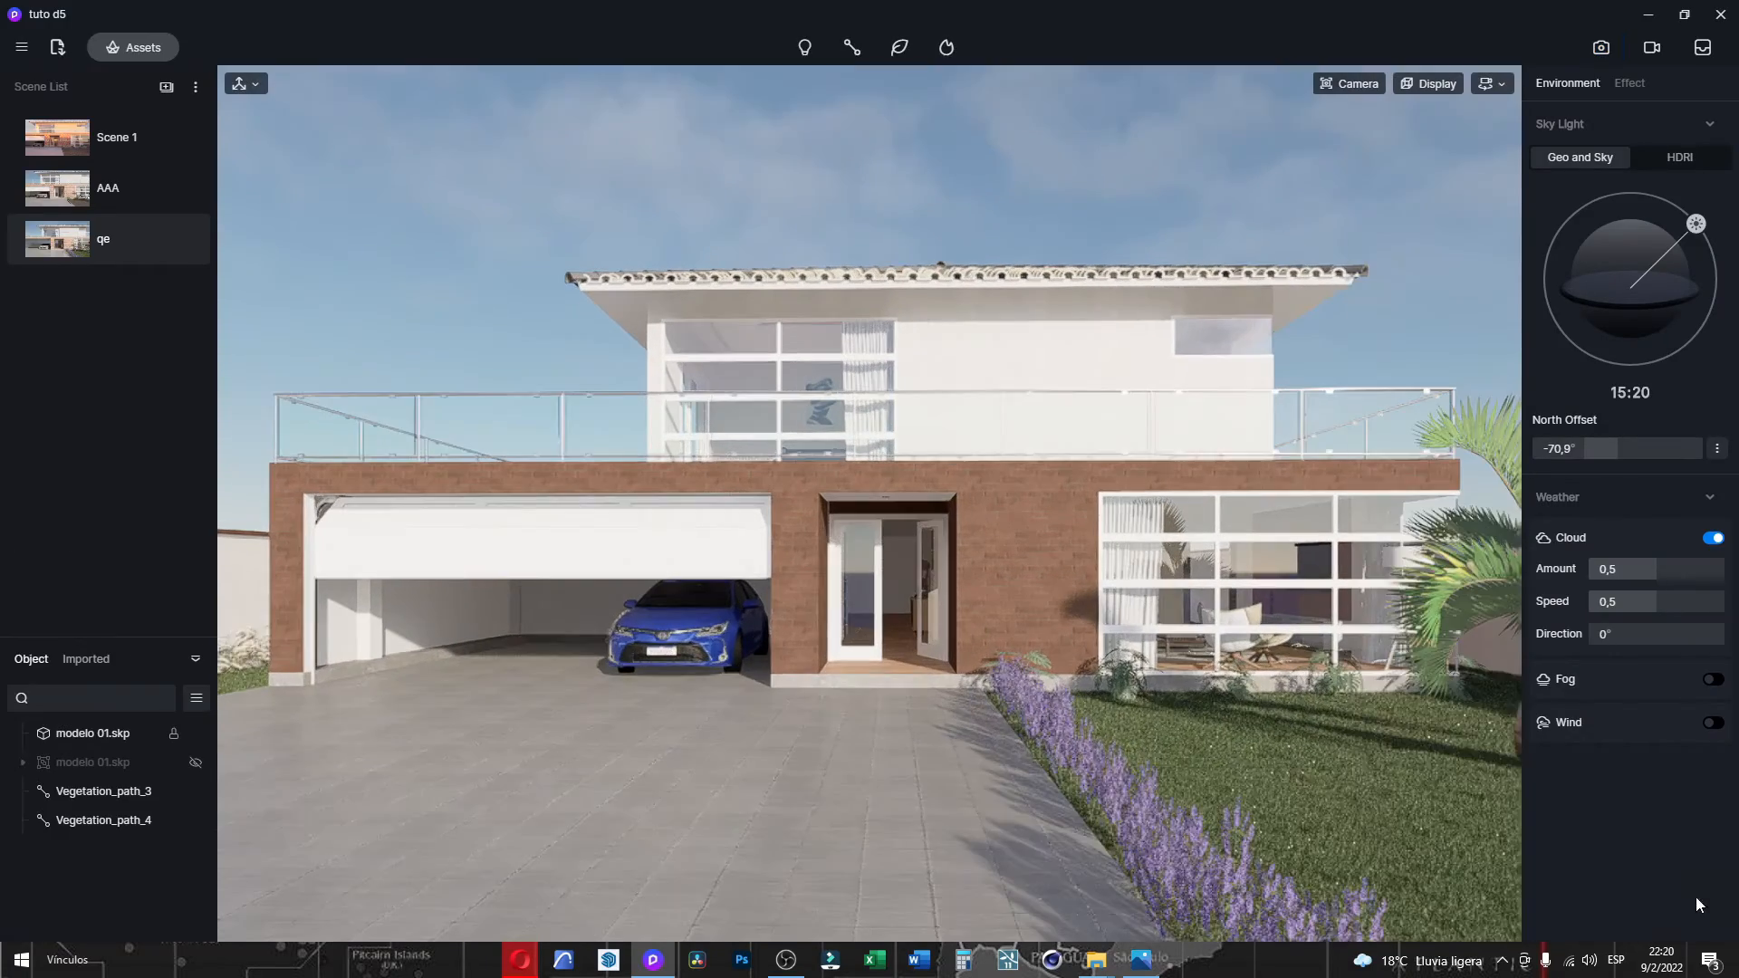
Examine the live scene's driveway, brick entrance, garage and living-room windows up close from the front garden.
right_drag(605, 470, 855, 536)
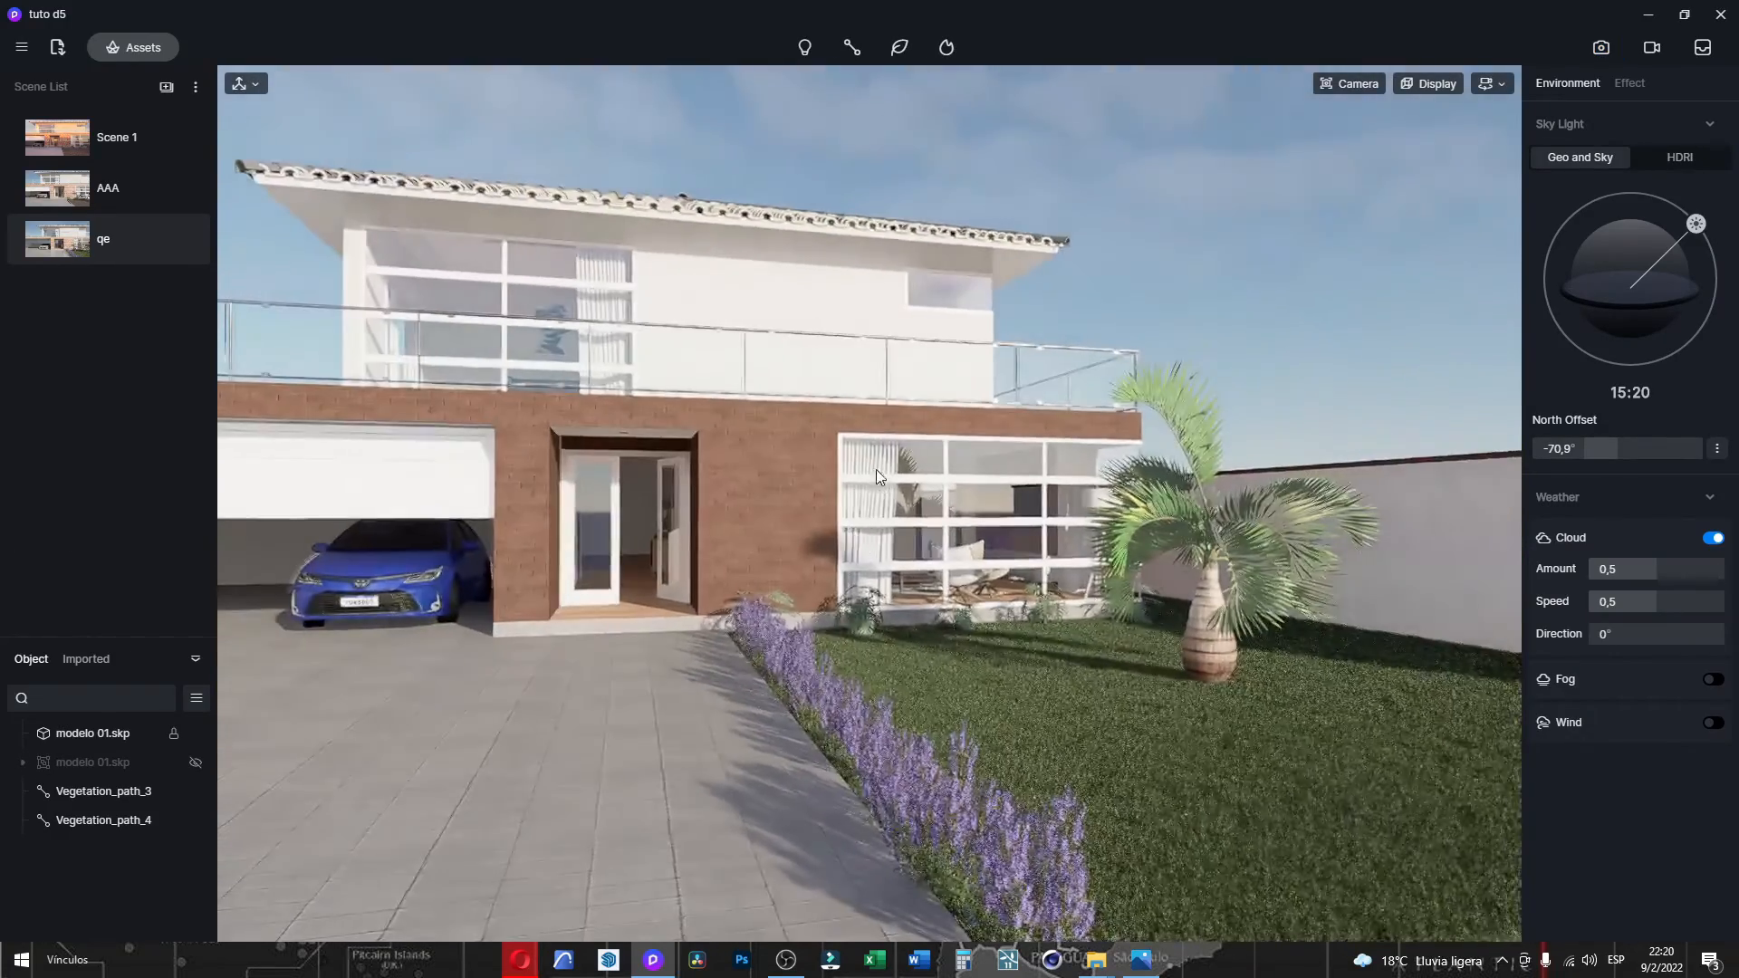
scroll(875, 469, up, 2)
scroll(655, 426, up, 2)
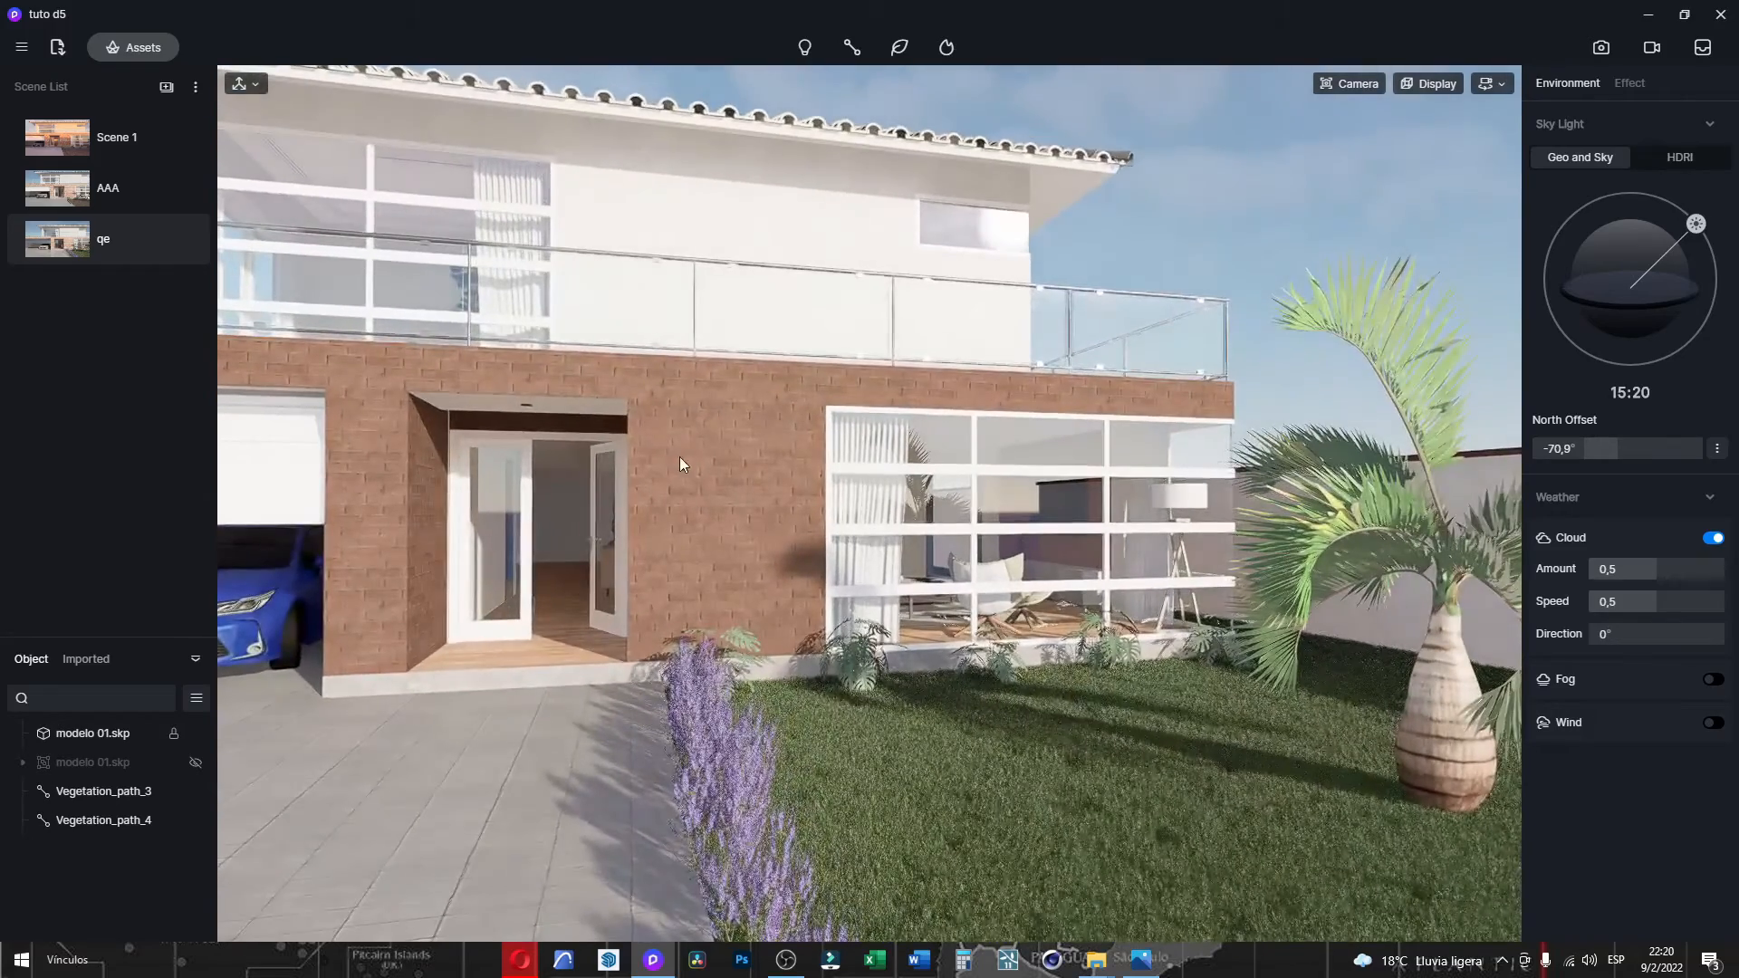
right_drag(855, 560, 583, 604)
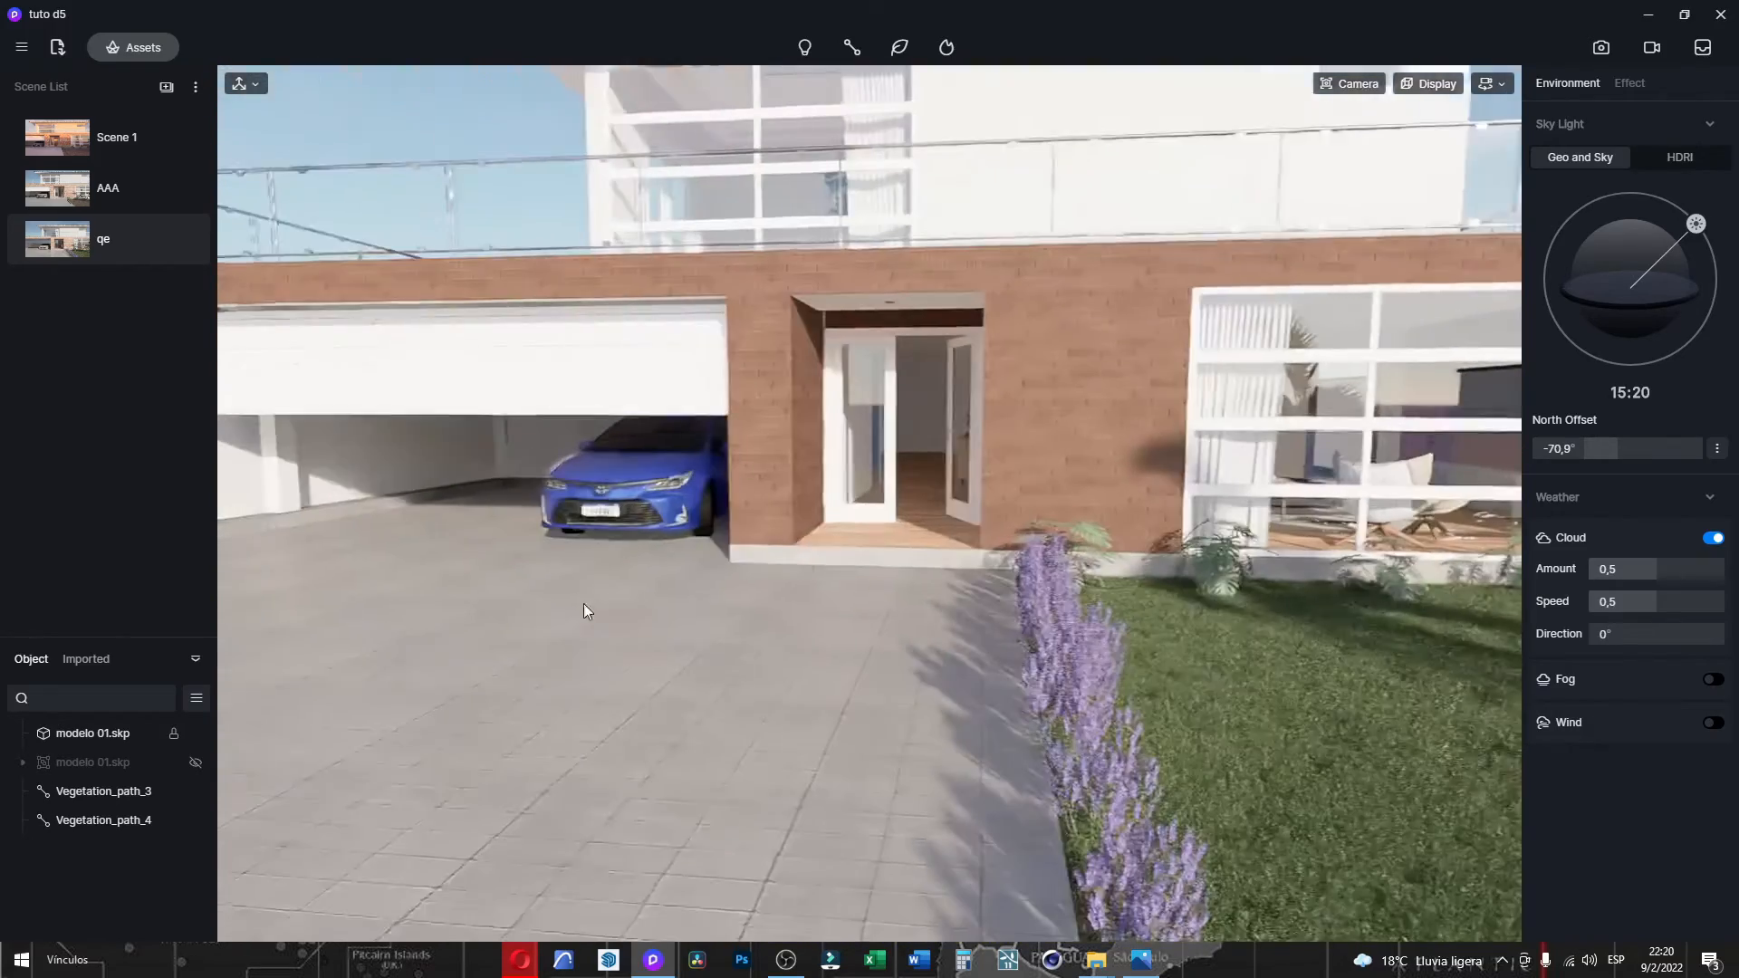
right_drag(953, 519, 1112, 469)
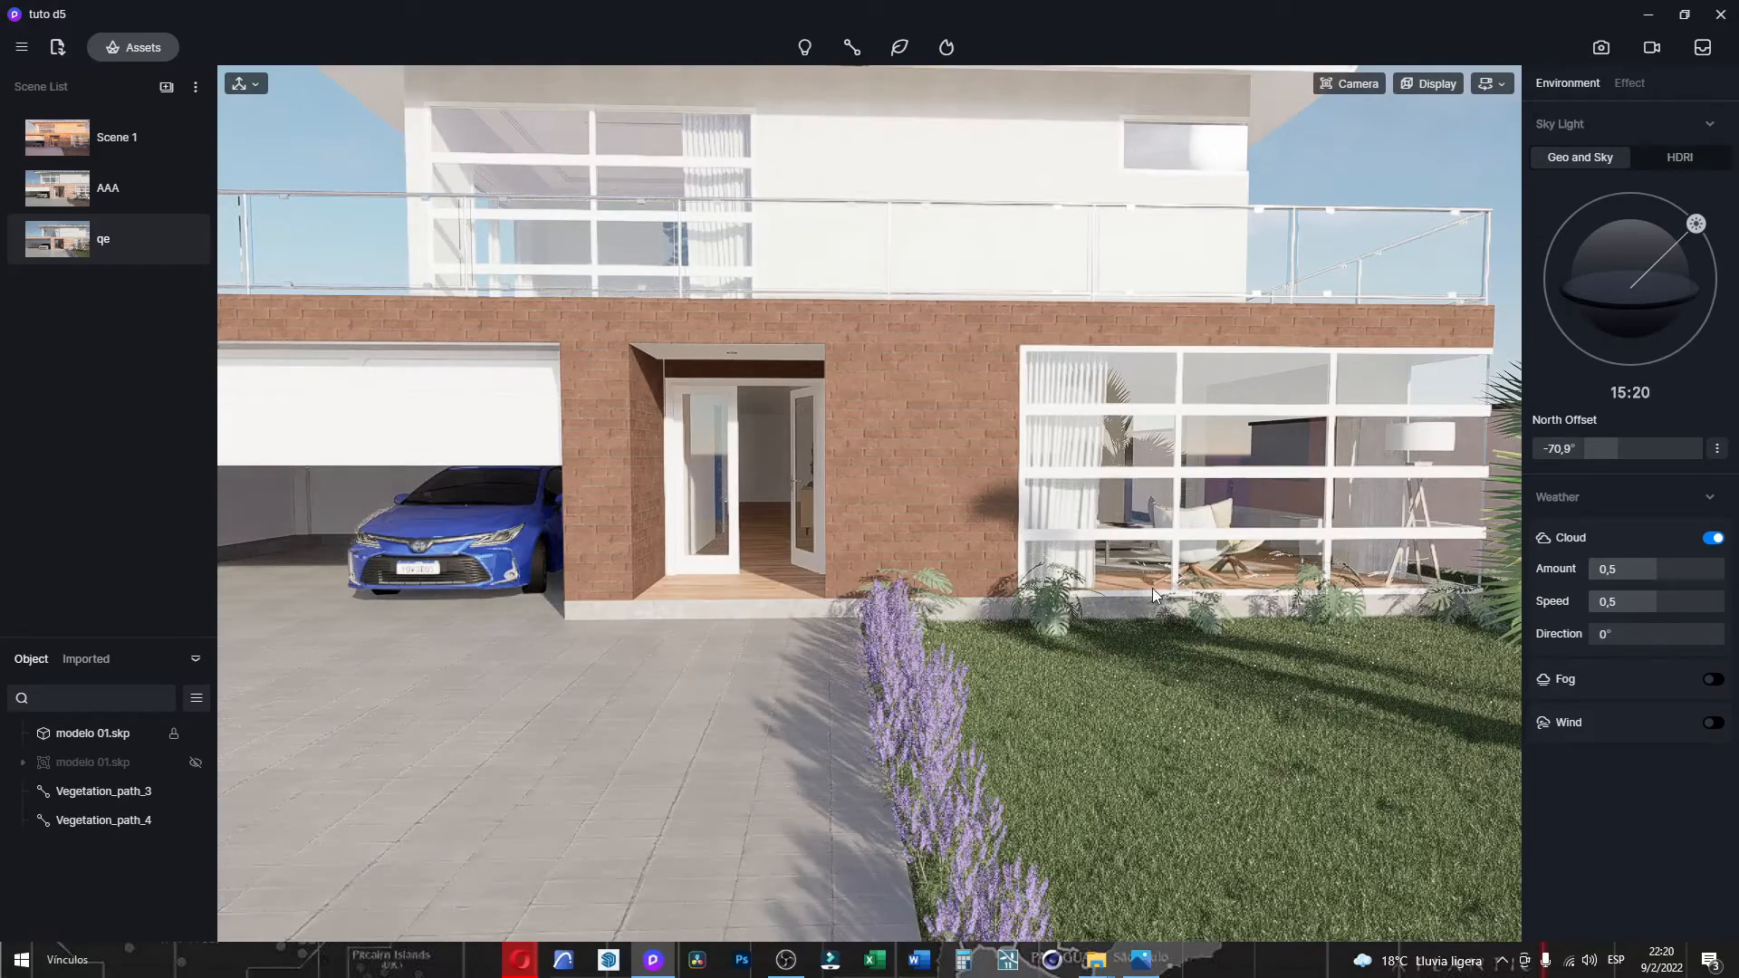
scroll(910, 435, up, 2)
scroll(887, 435, up, 4)
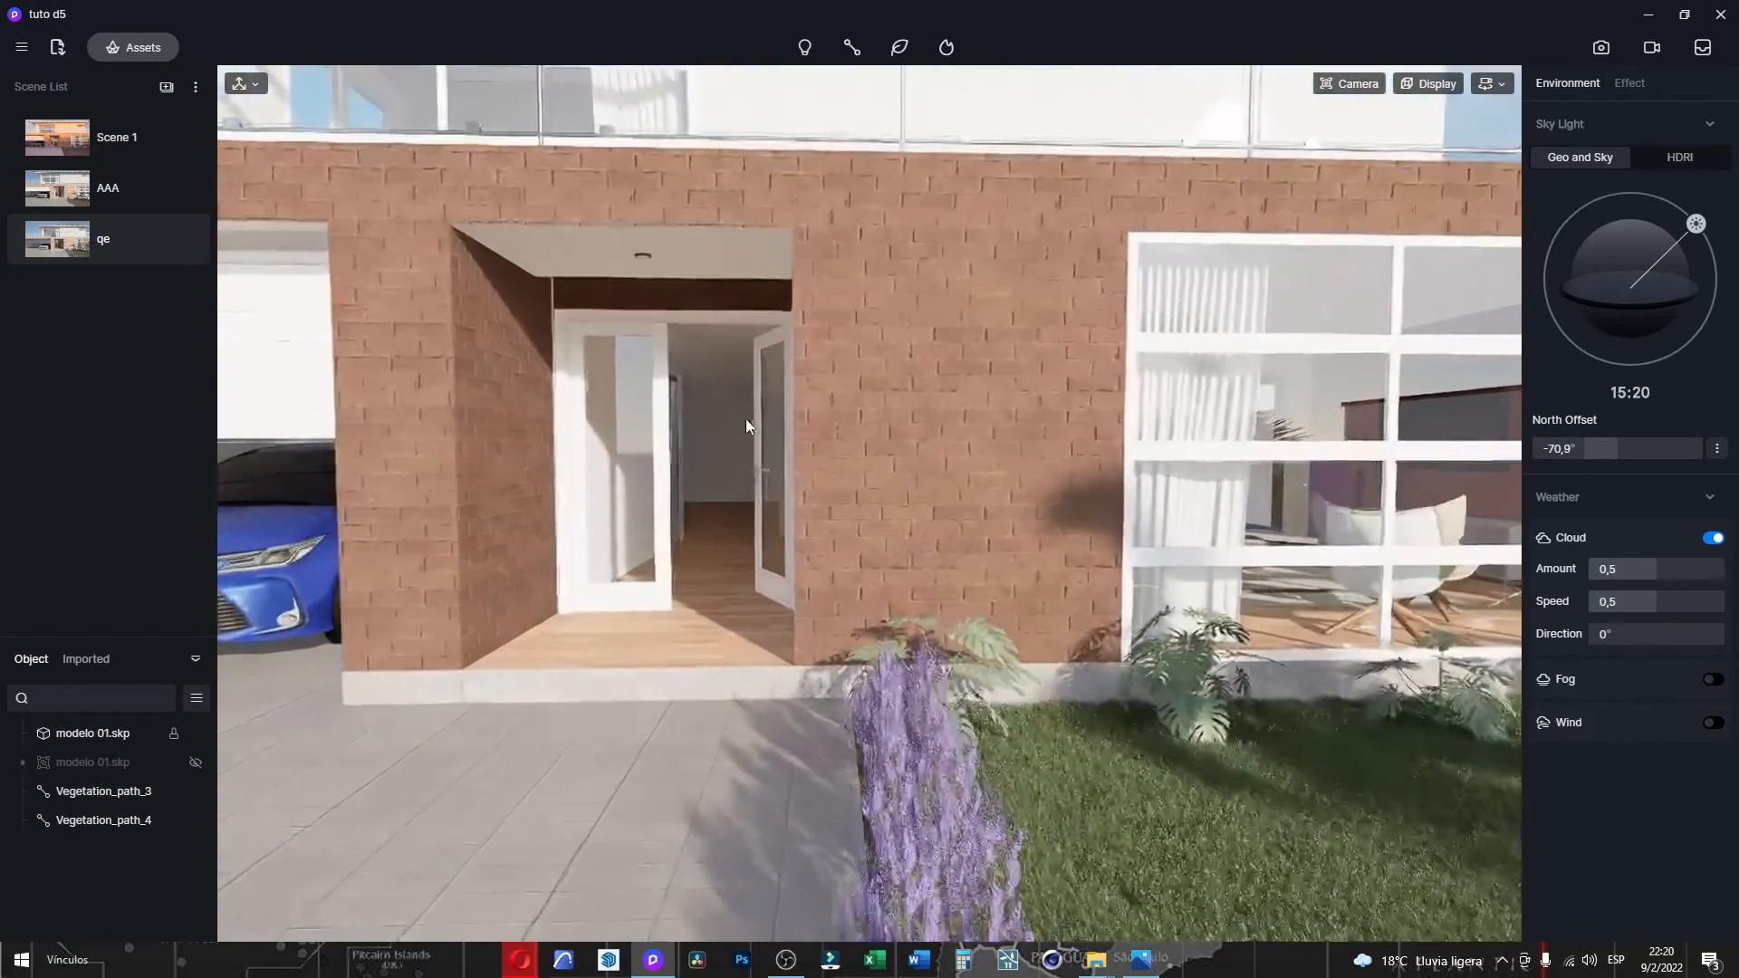
right_drag(1173, 549, 1553, 538)
middle_drag(1214, 617, 1240, 547)
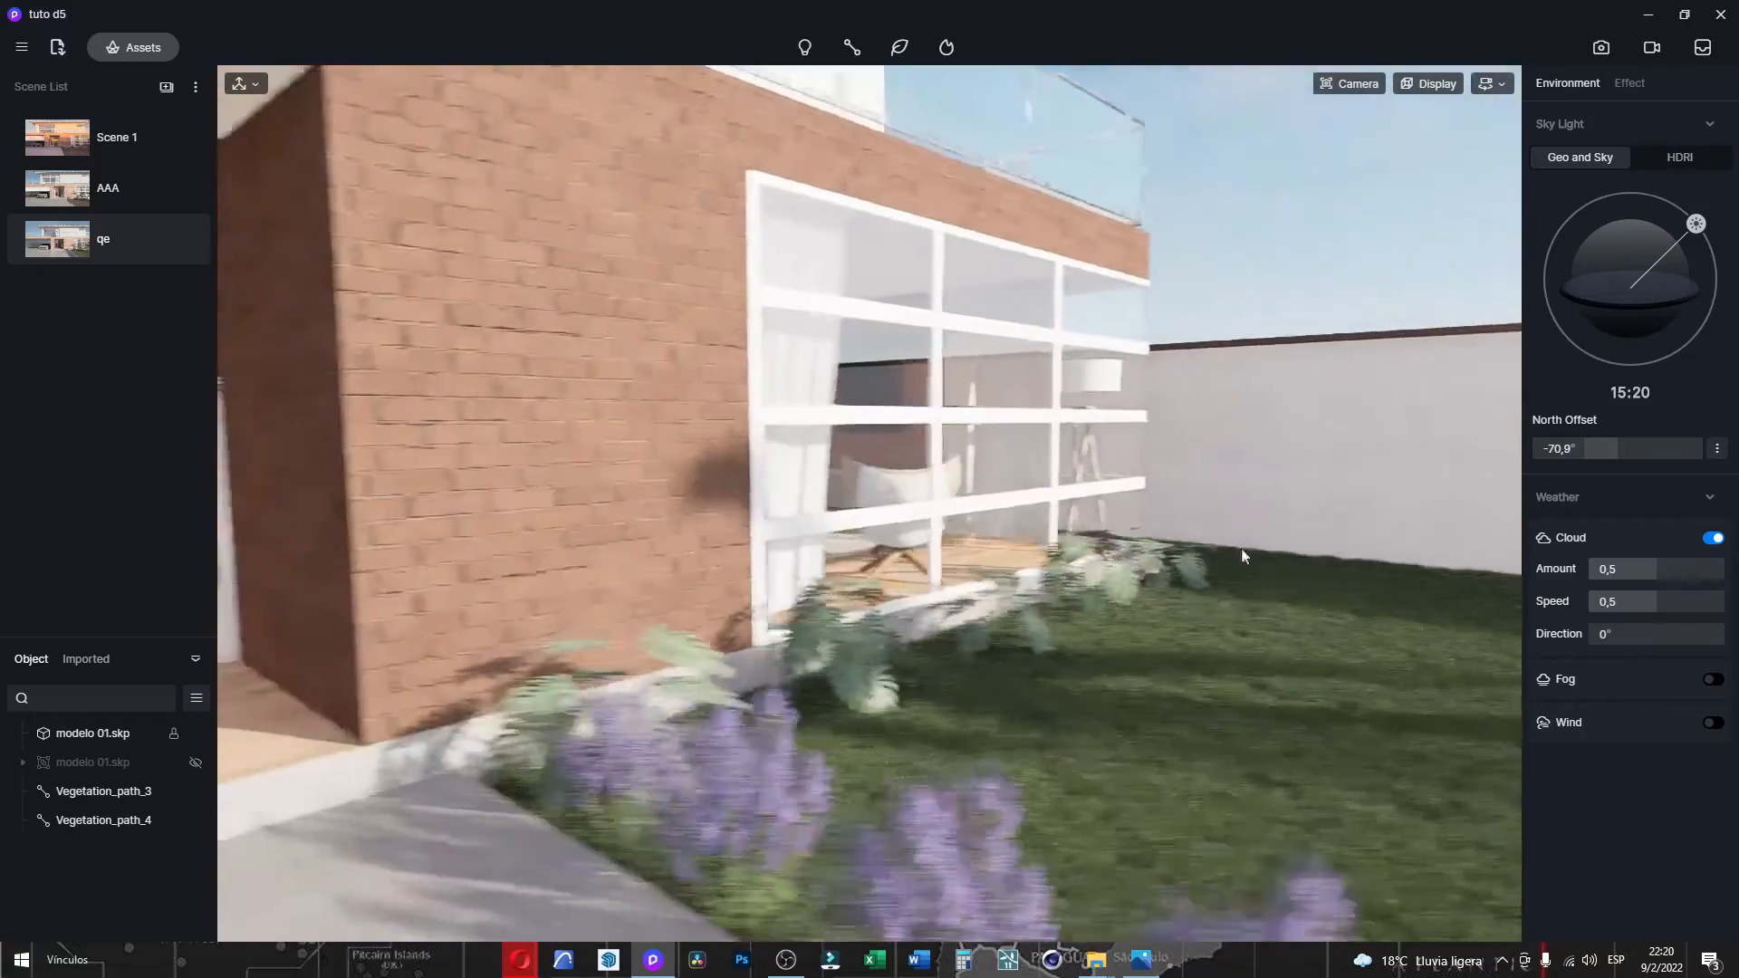
Place the camera inside the living room, facing the TV wall with the coffee table and armchair in frame.
right_drag(861, 638, 942, 655)
key(a)
key(a)
key(w)
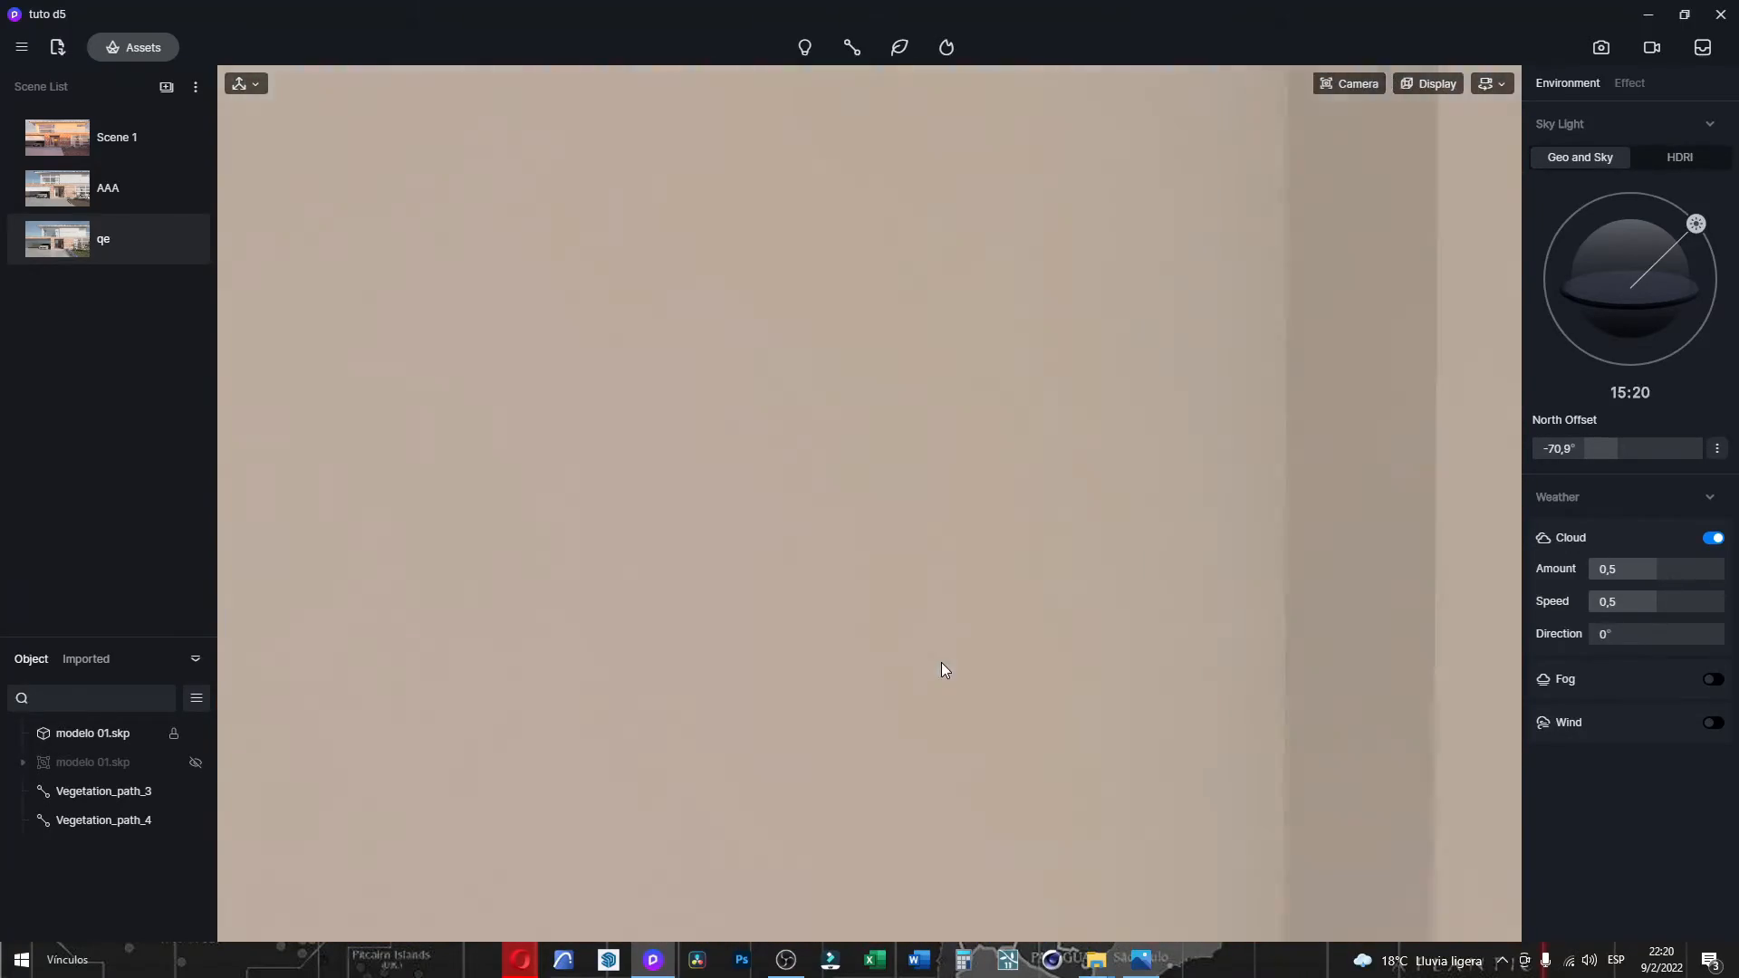
key(a)
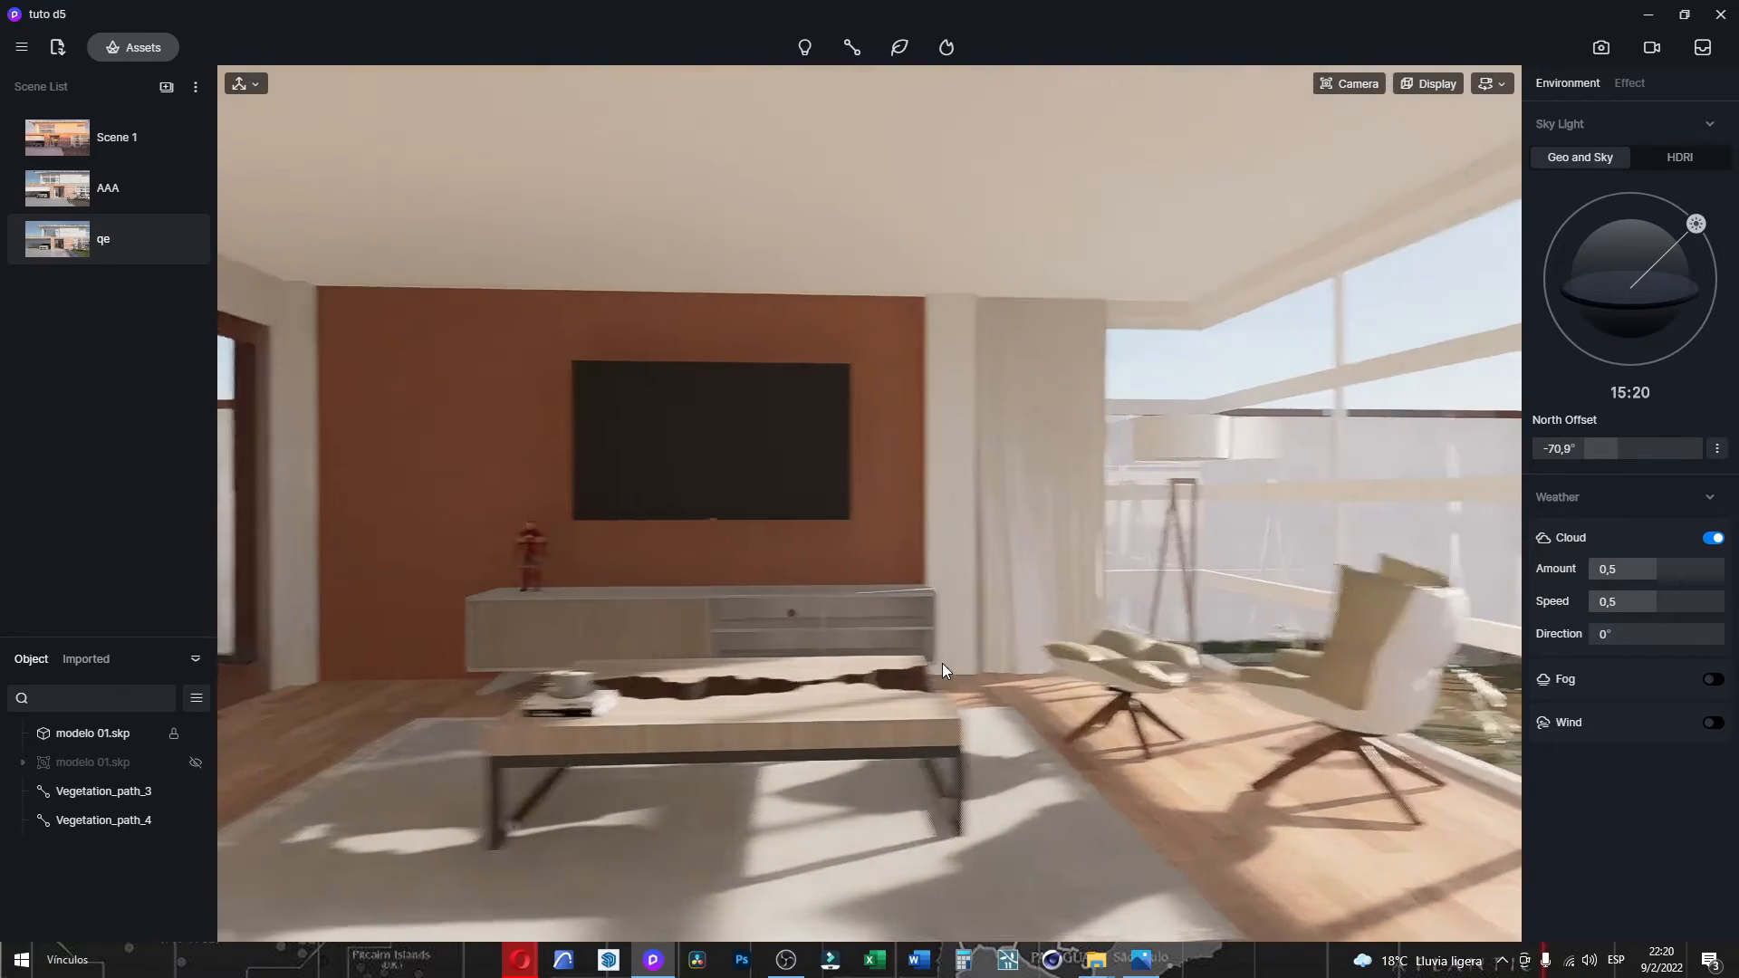
right_drag(942, 661, 938, 643)
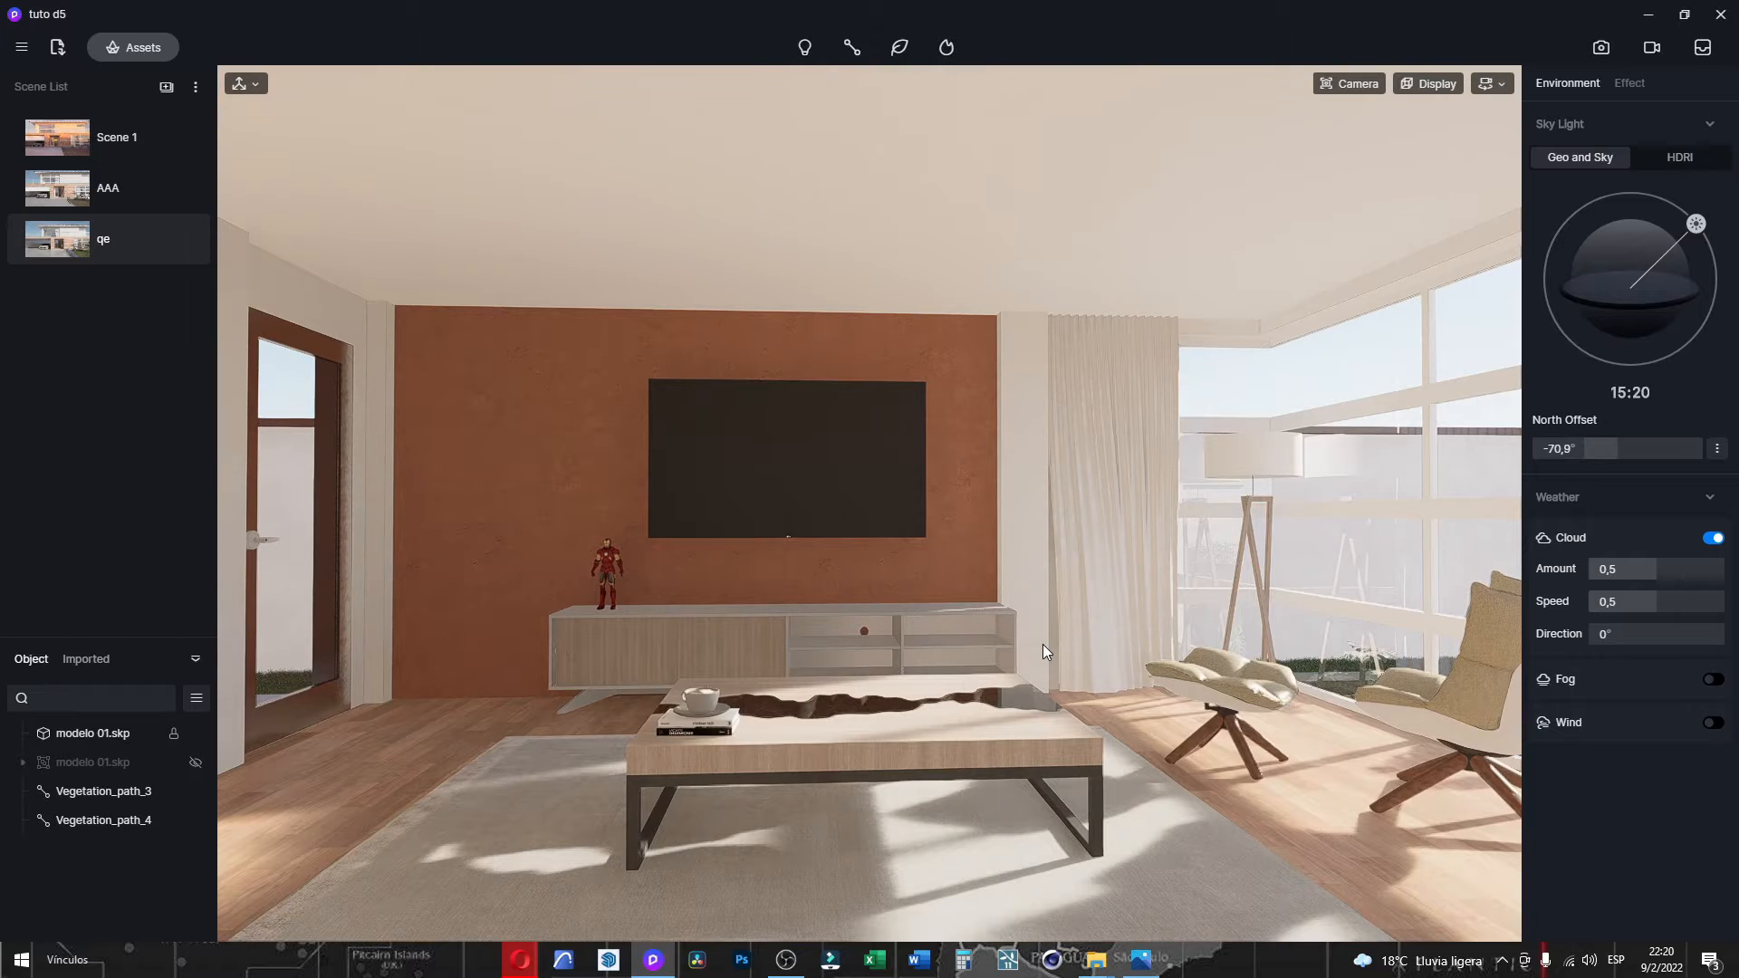
key(d)
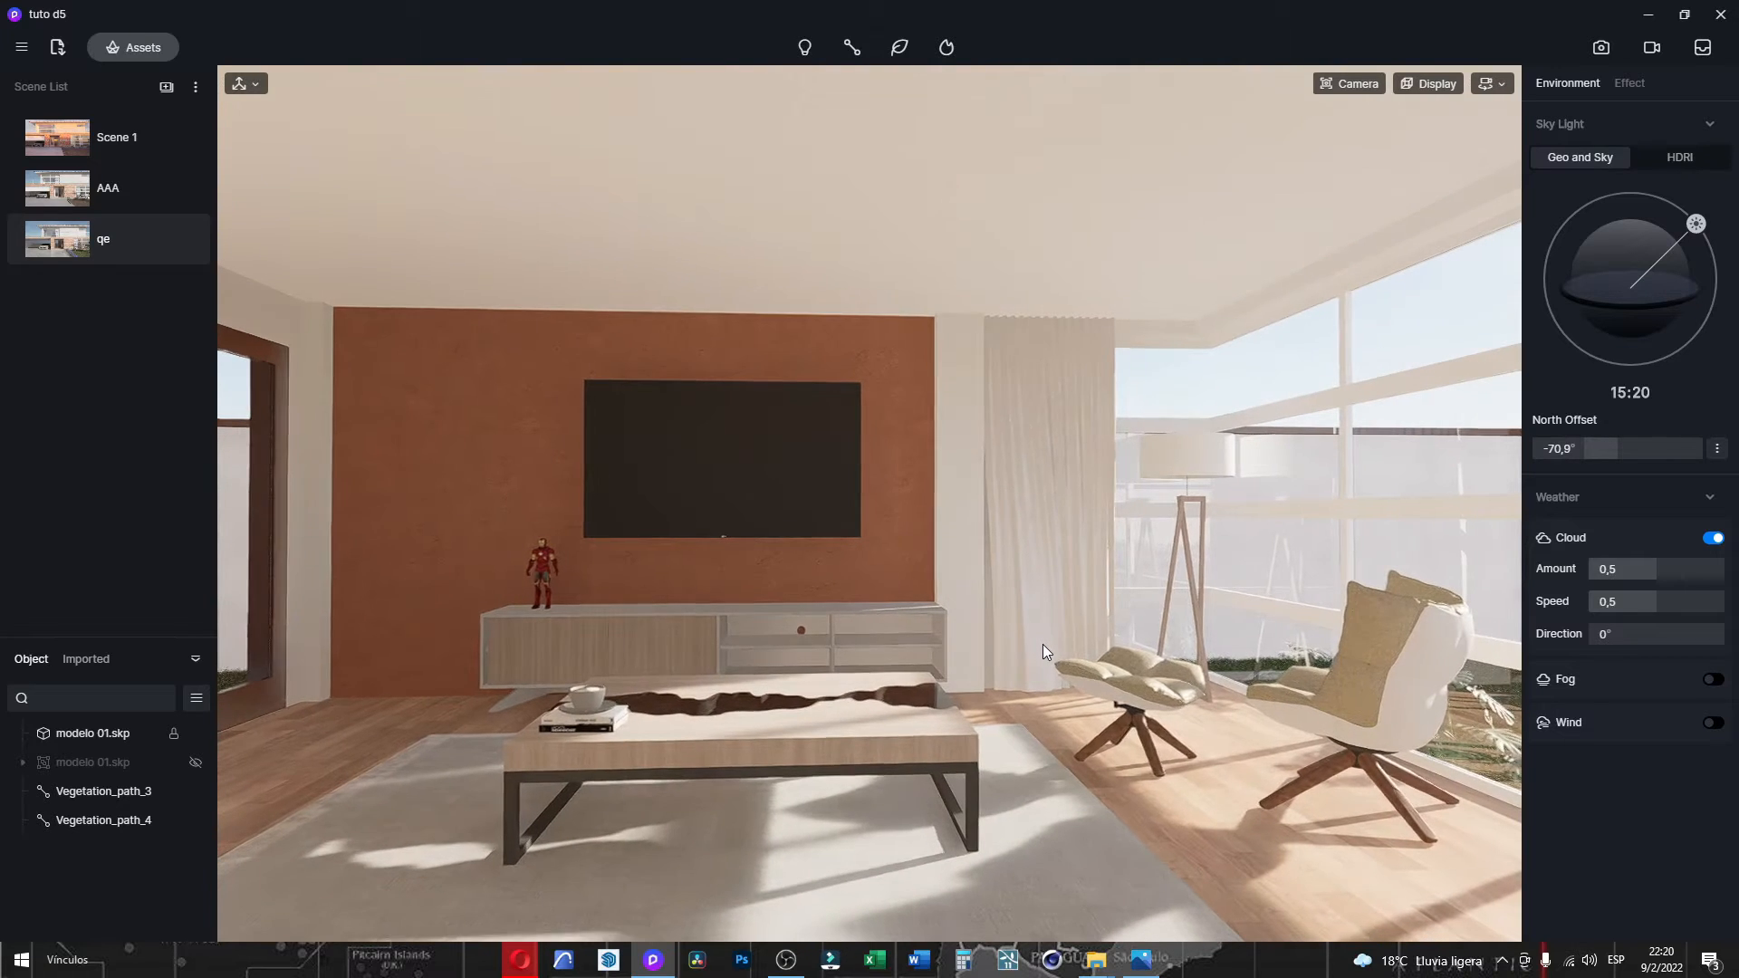
key(a)
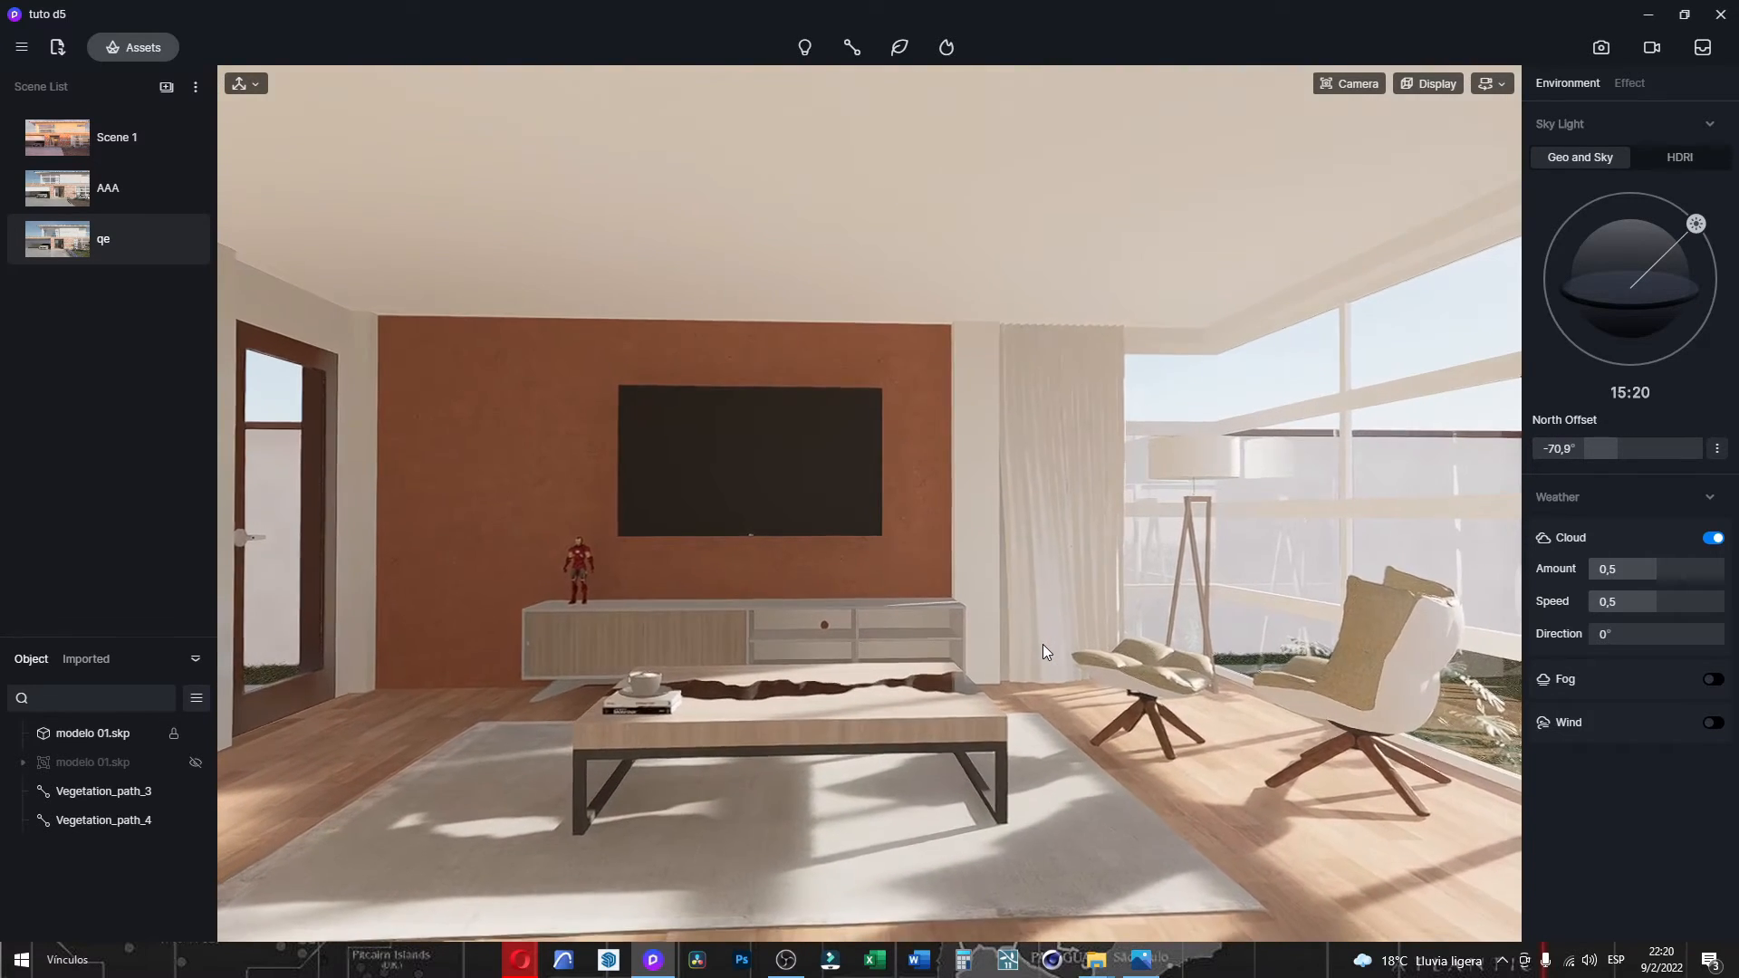
key(s)
key(w)
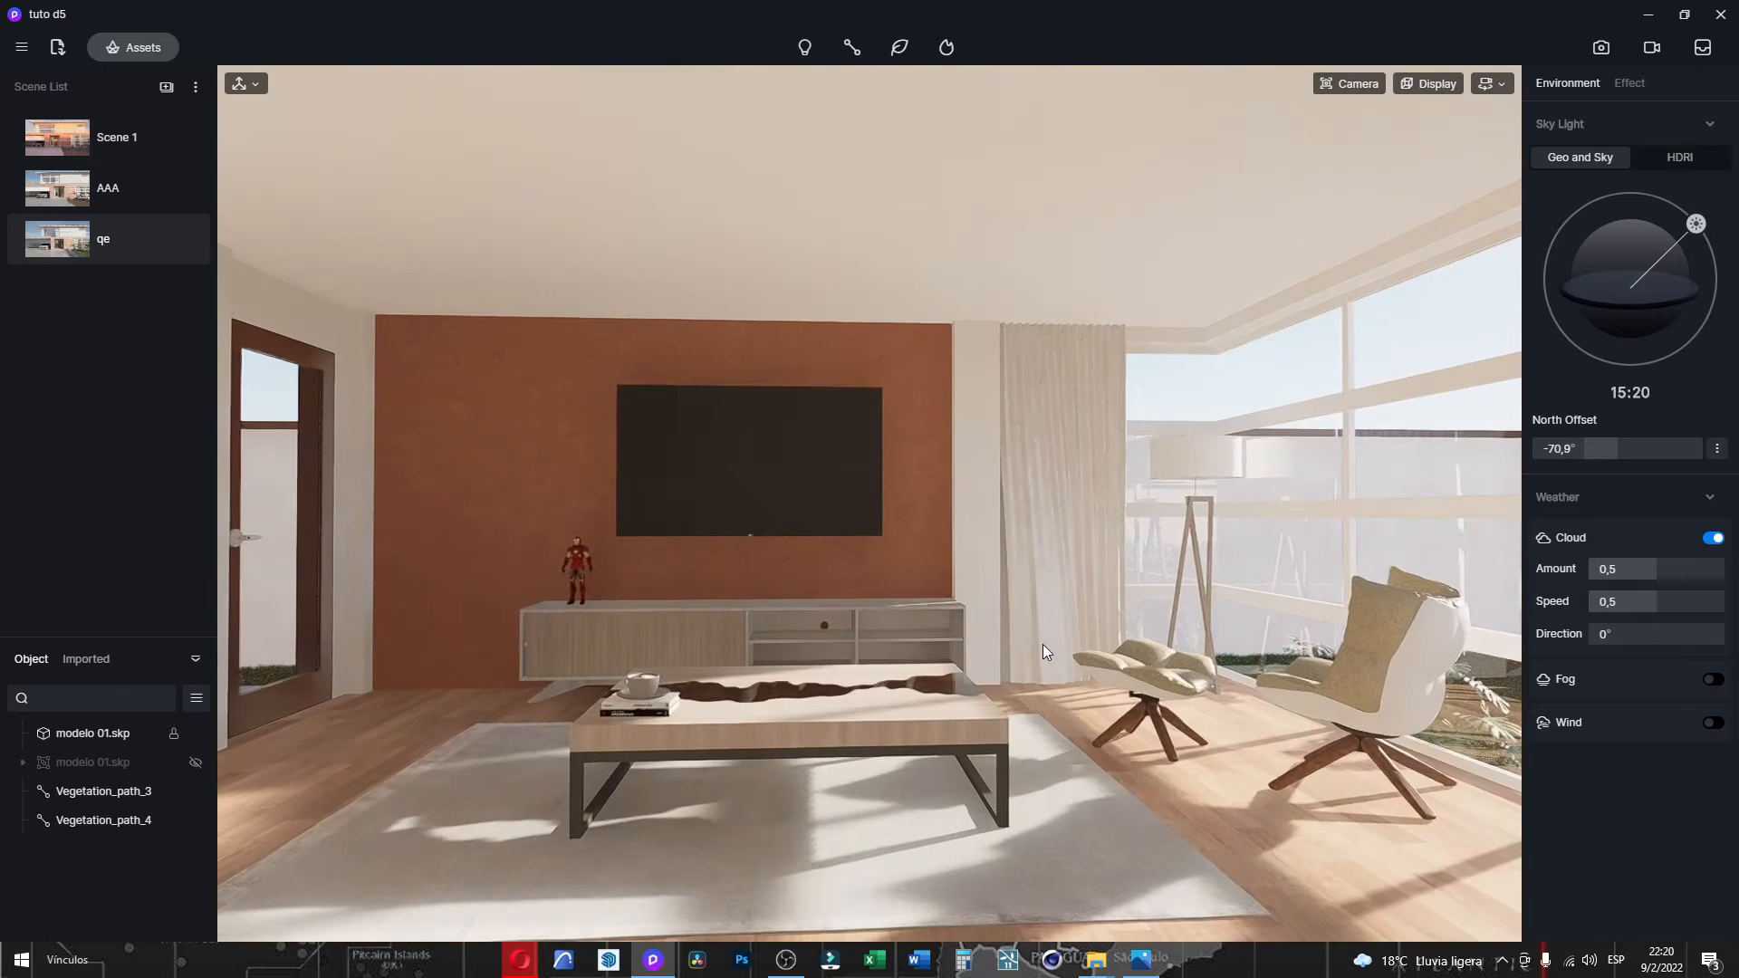
key(s)
key(w)
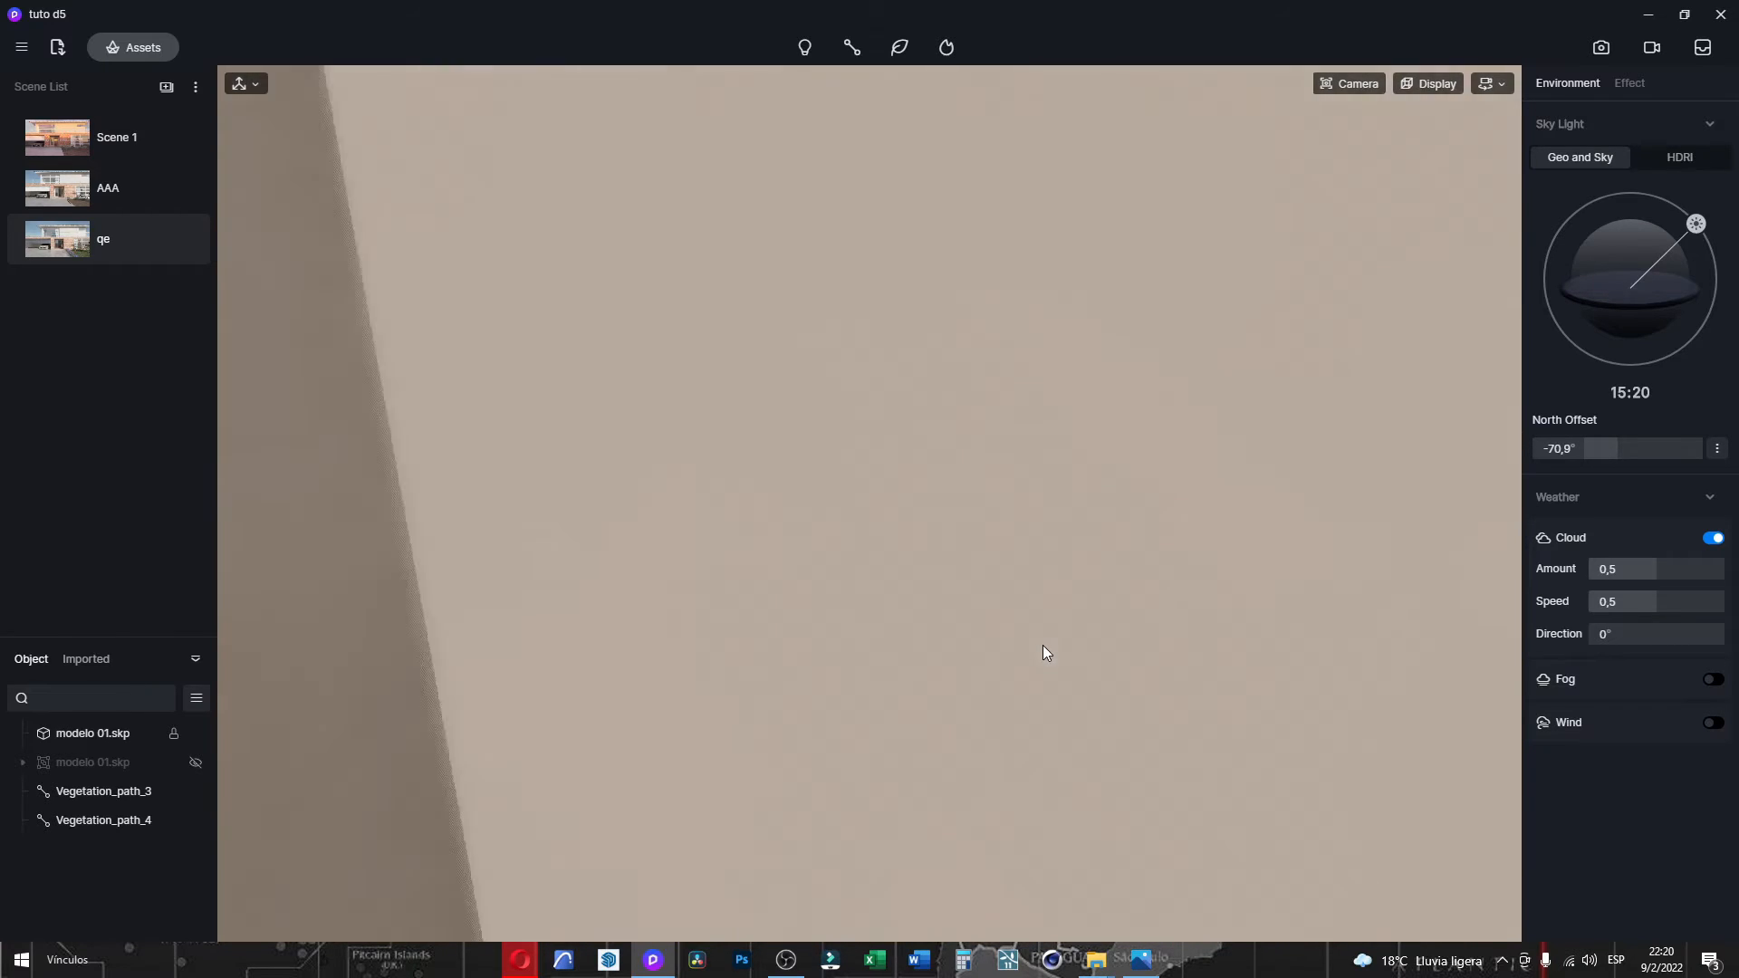
key(s)
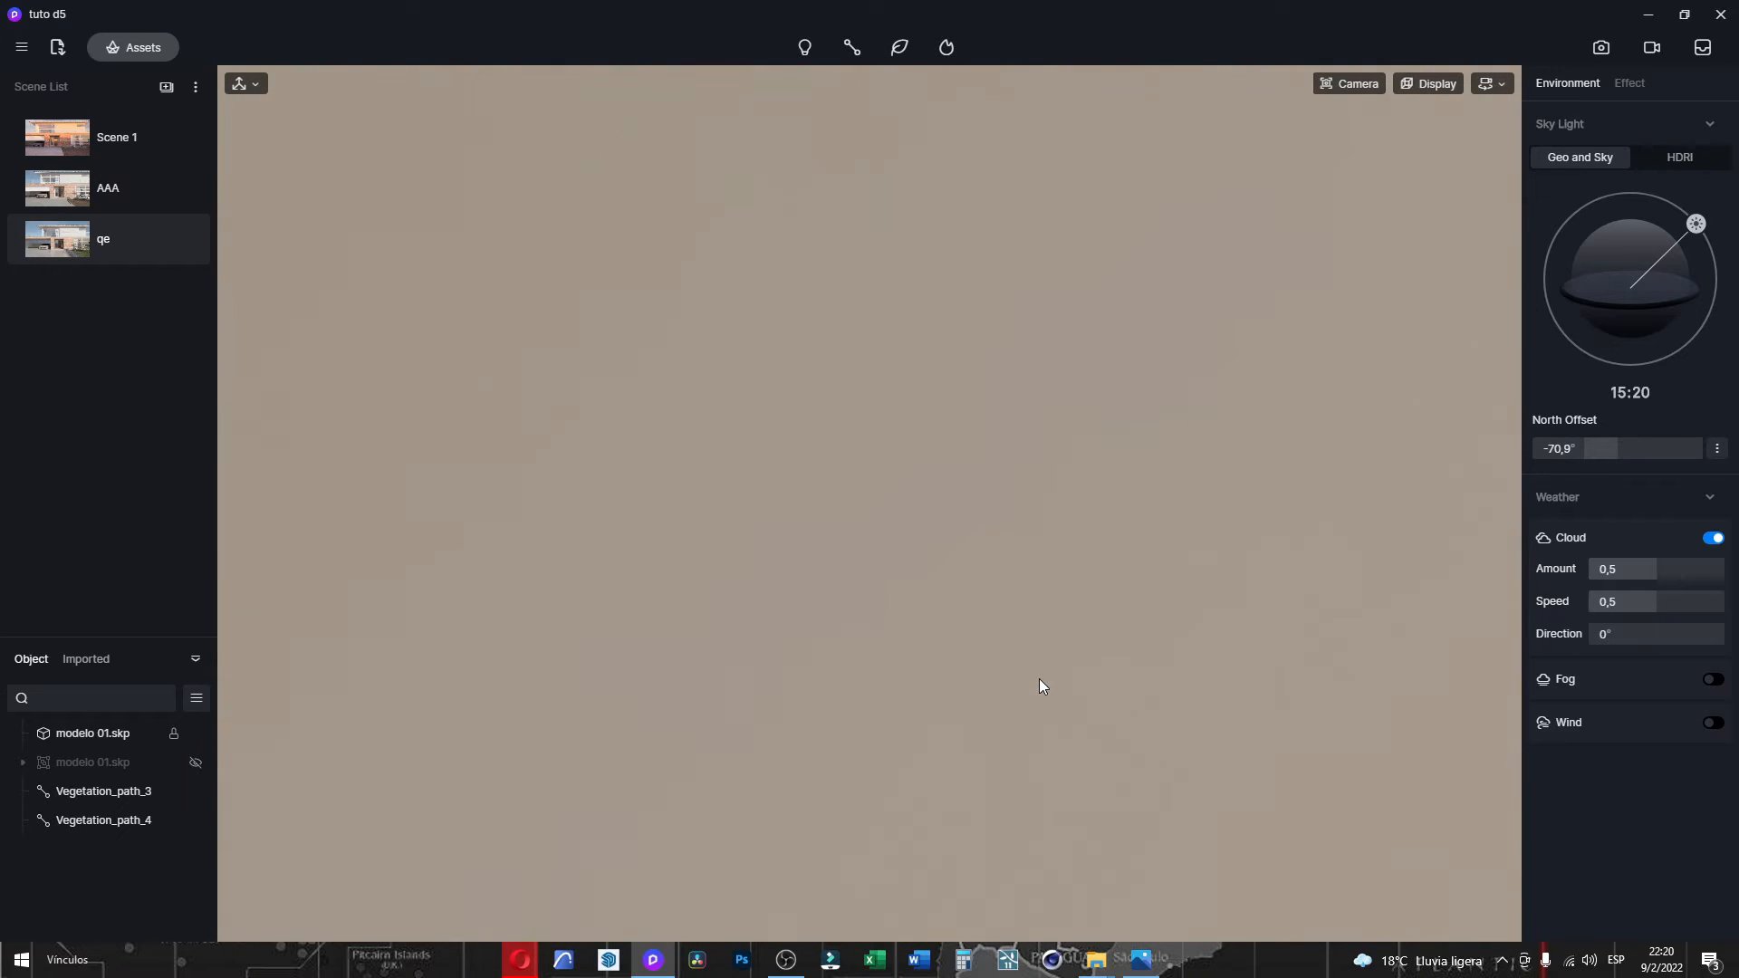
key(w)
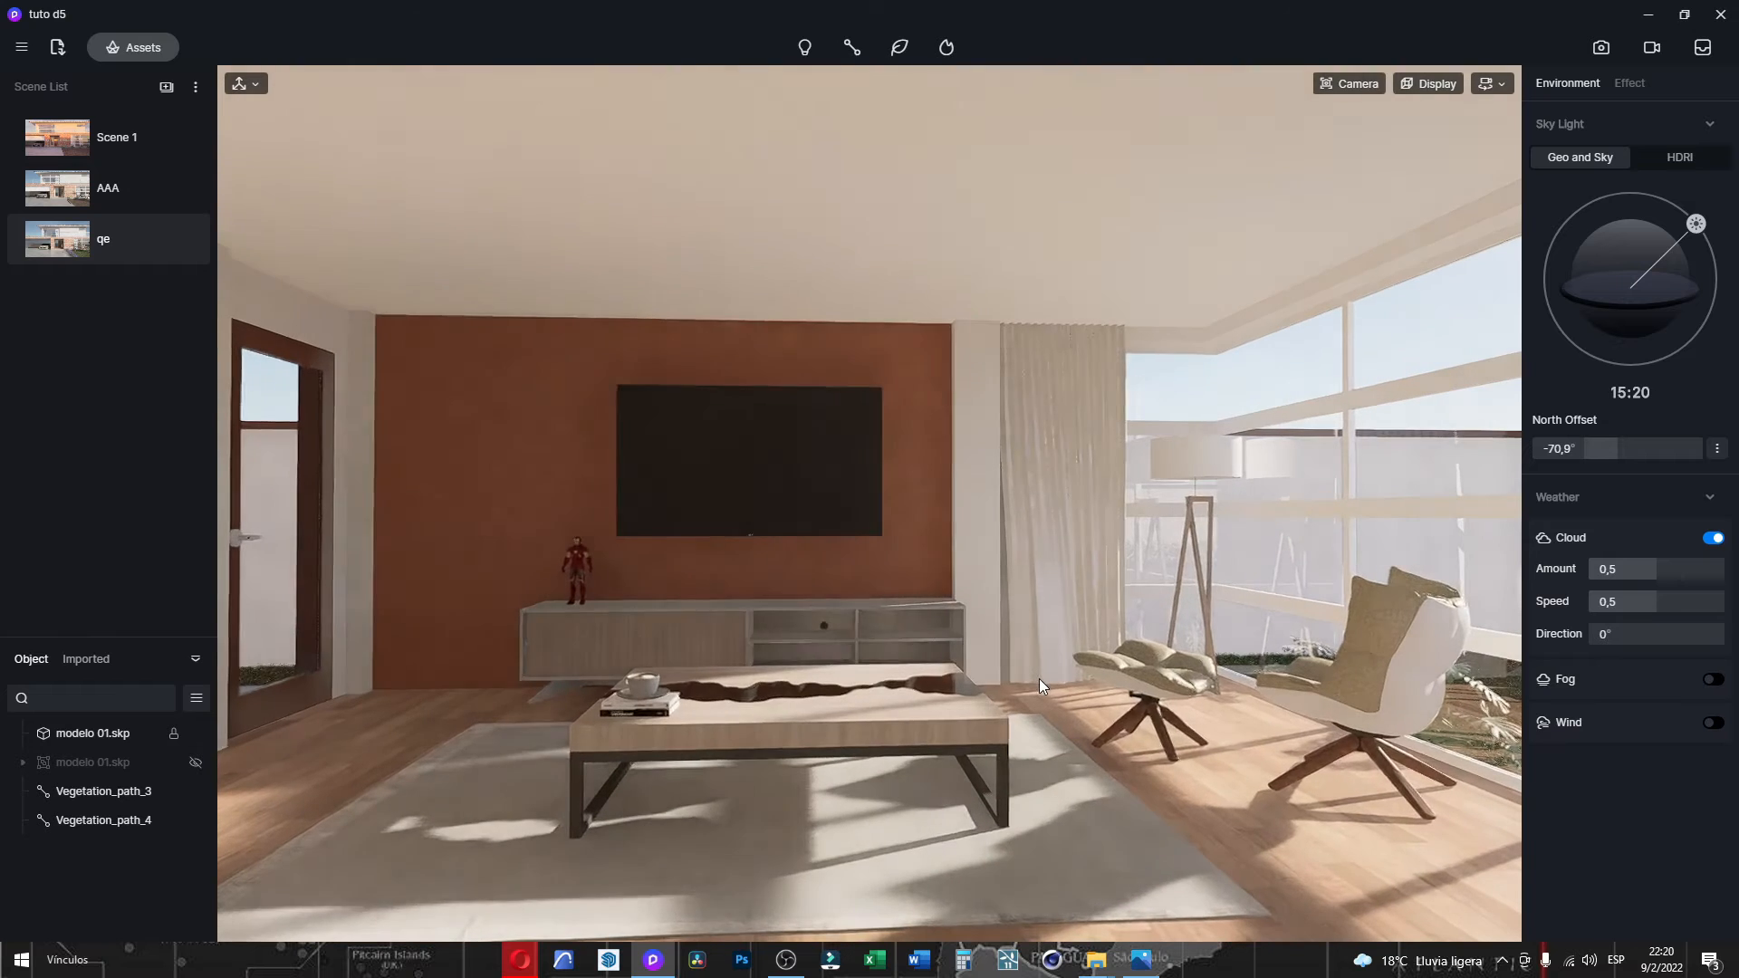
key(w)
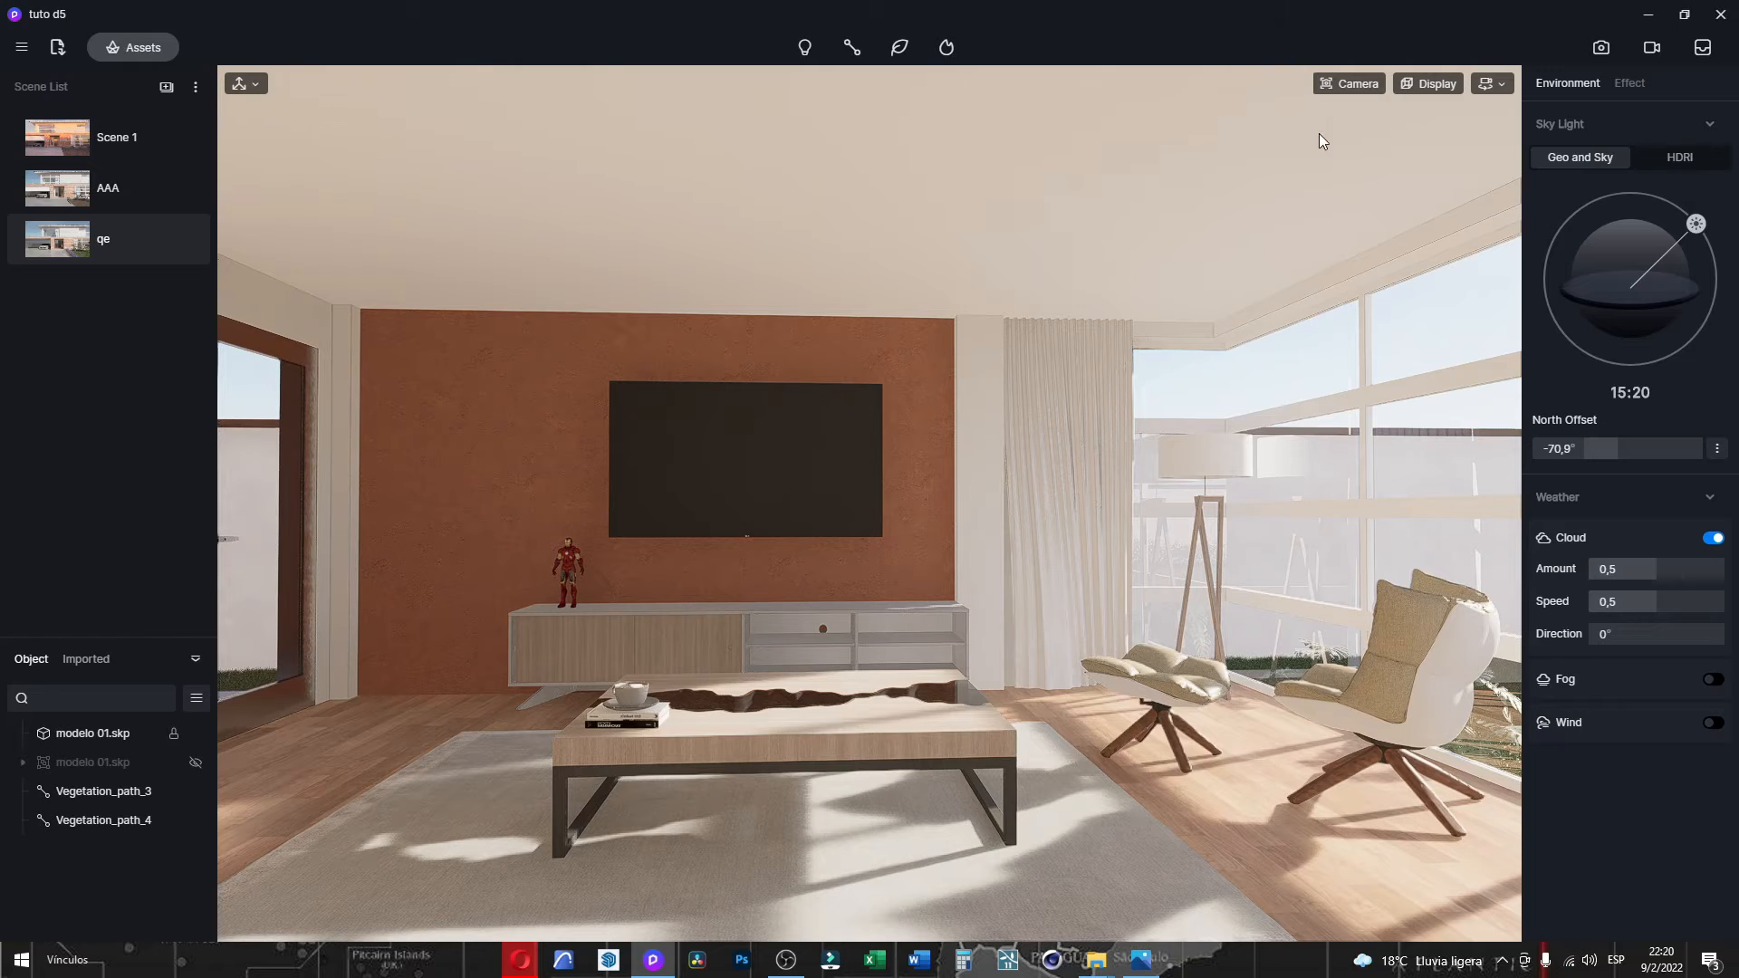
Try two-point perspective for the living-room camera and set its clipping distance to 250.
click(1348, 84)
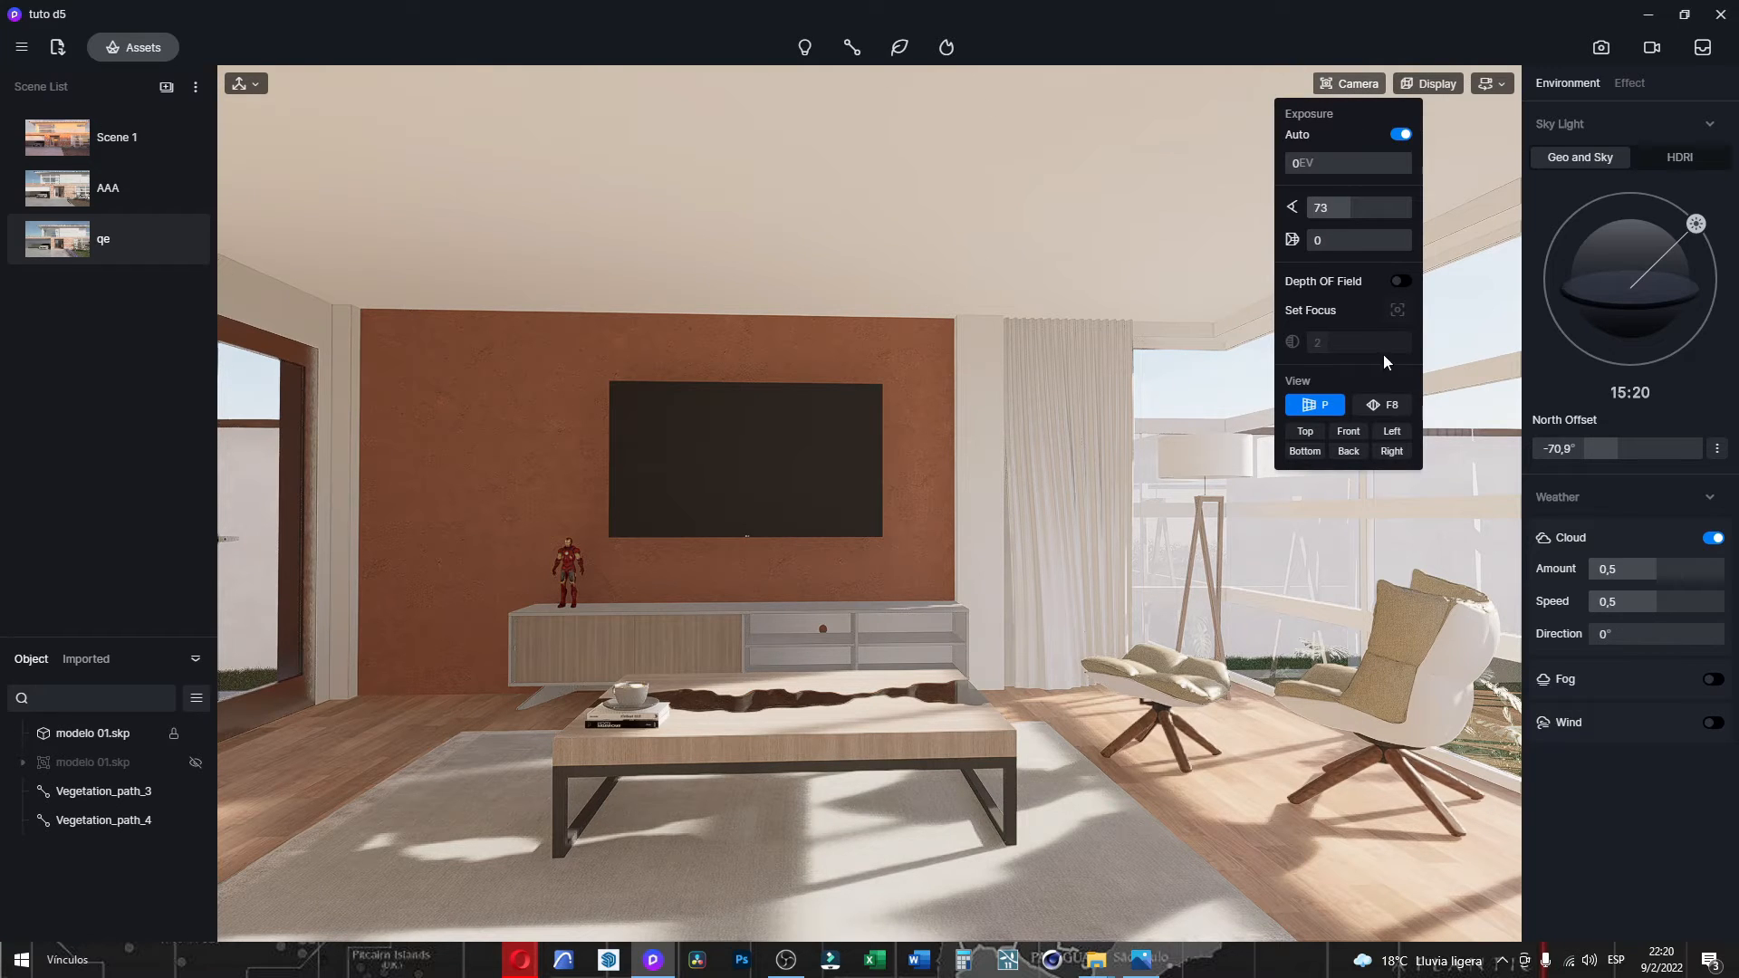
click(1382, 405)
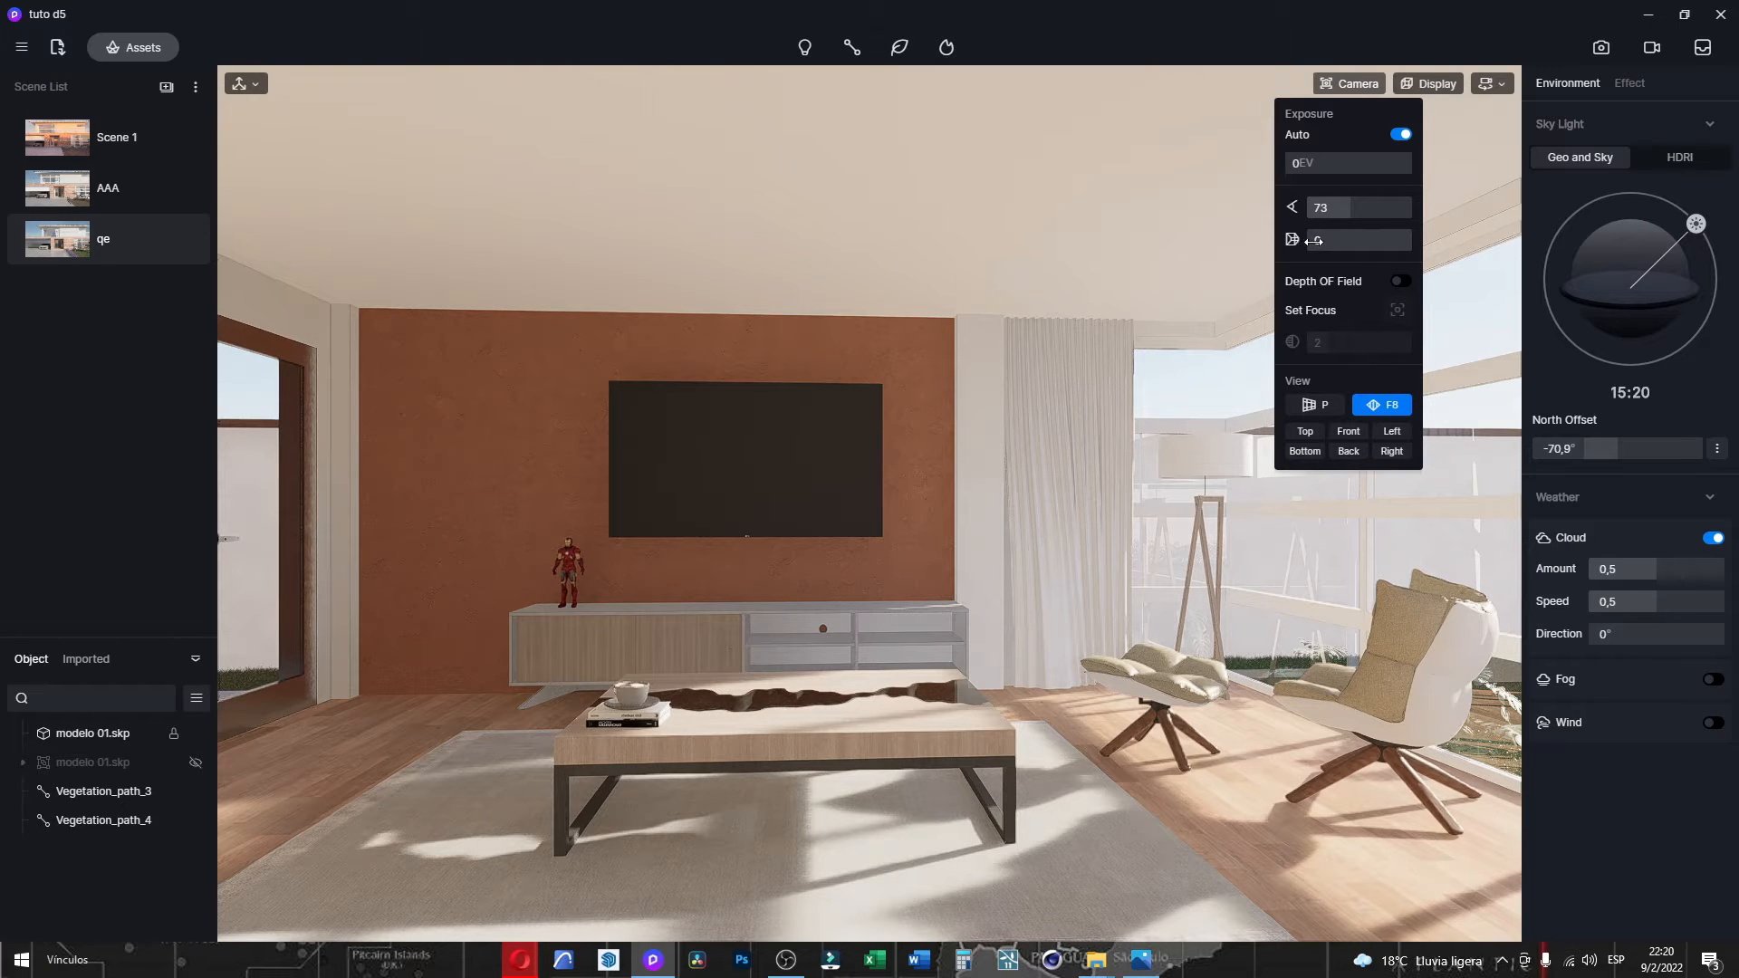
mouse_move(1313, 241)
mouse_down()
mouse_move(1351, 235)
mouse_move(1331, 239)
mouse_up()
Reframe the clipped living-room view squarely on the TV wall, including the rug, armchair and side window.
right_drag(1103, 497, 1081, 497)
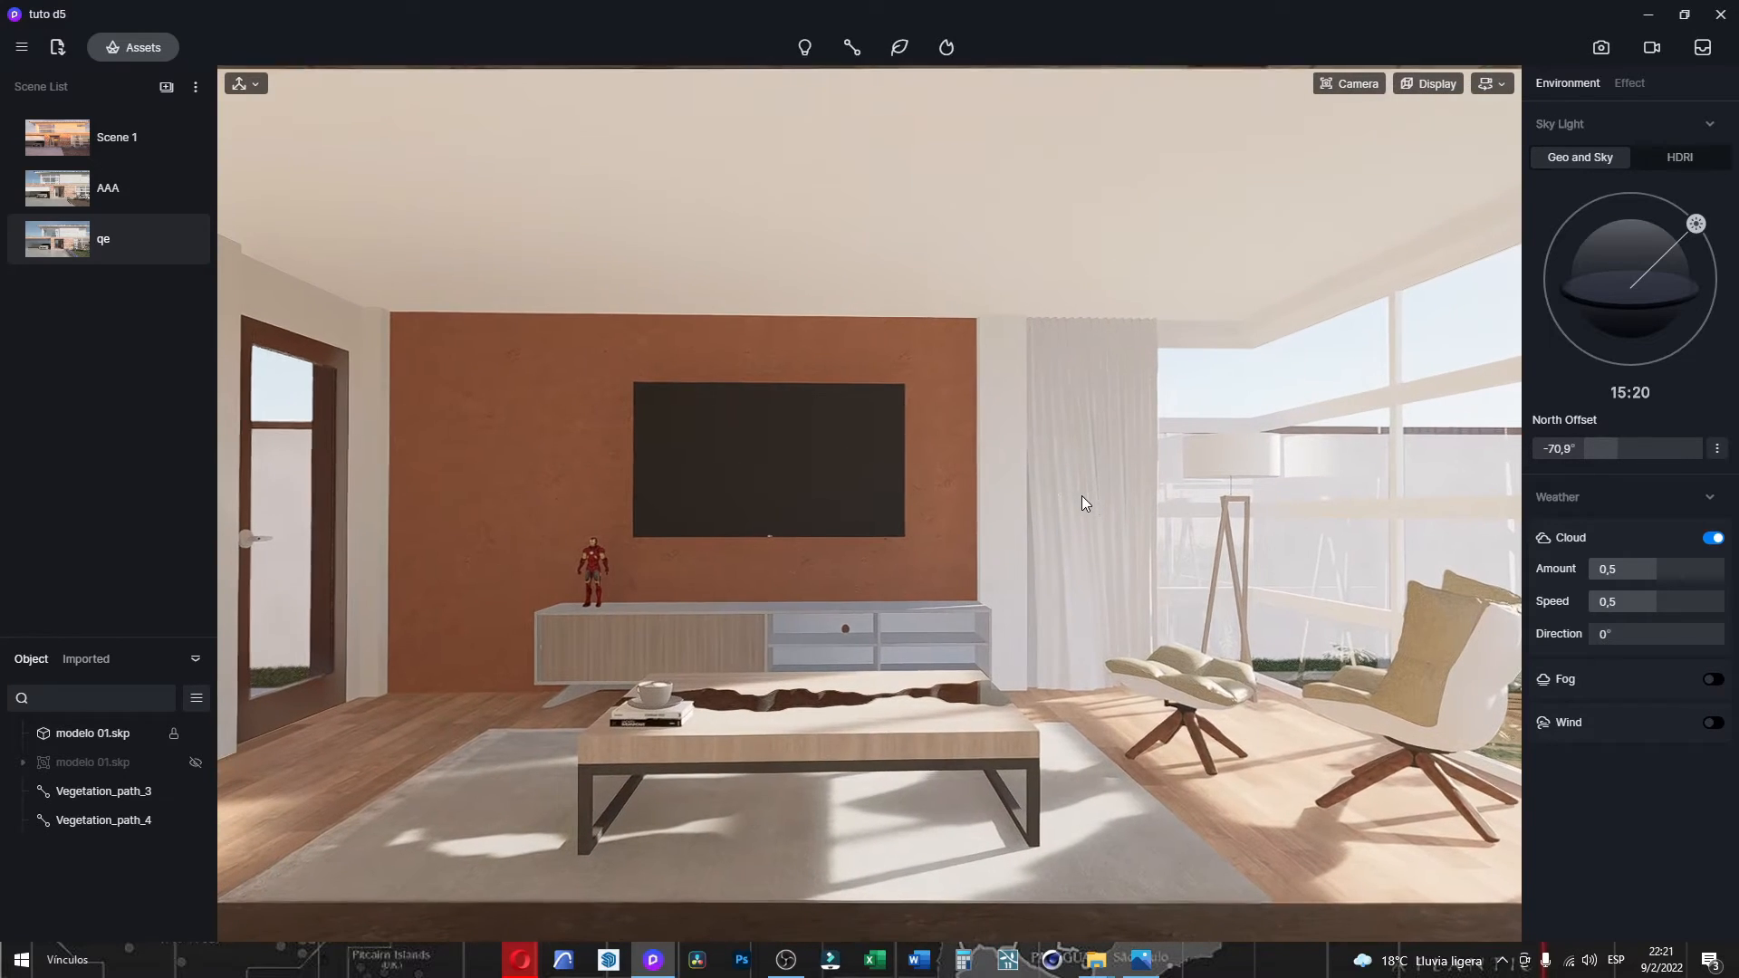
scroll(1079, 511, down, 5)
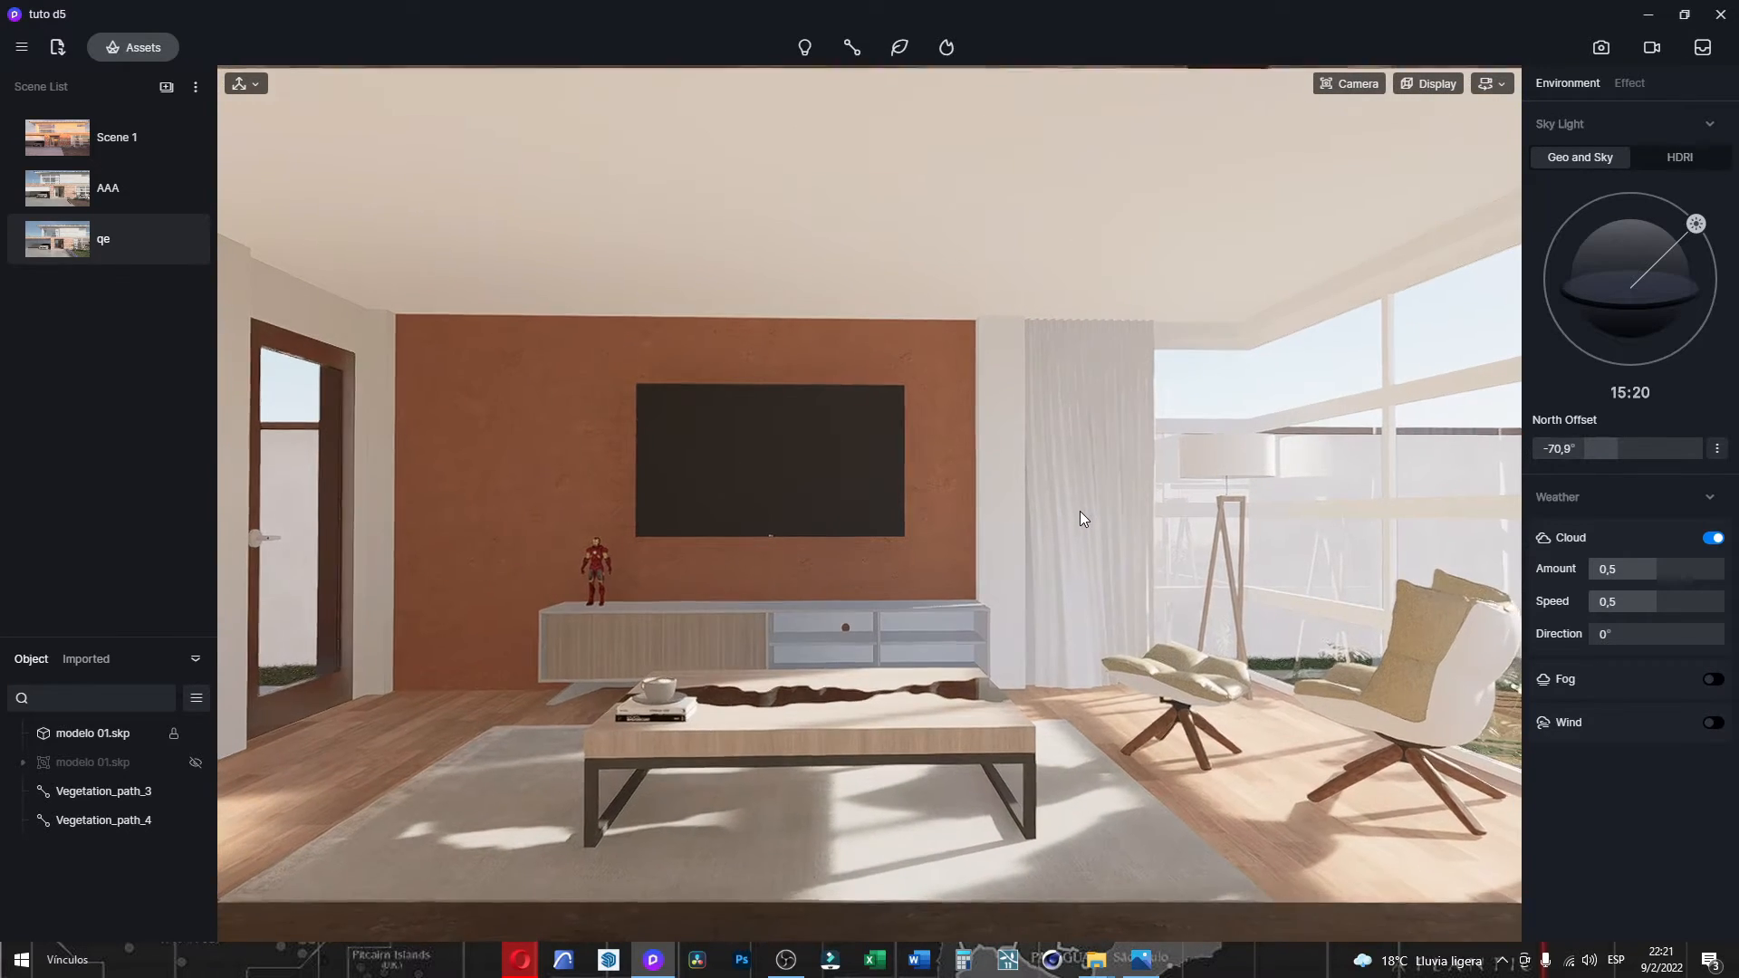
scroll(1079, 523, down, 3)
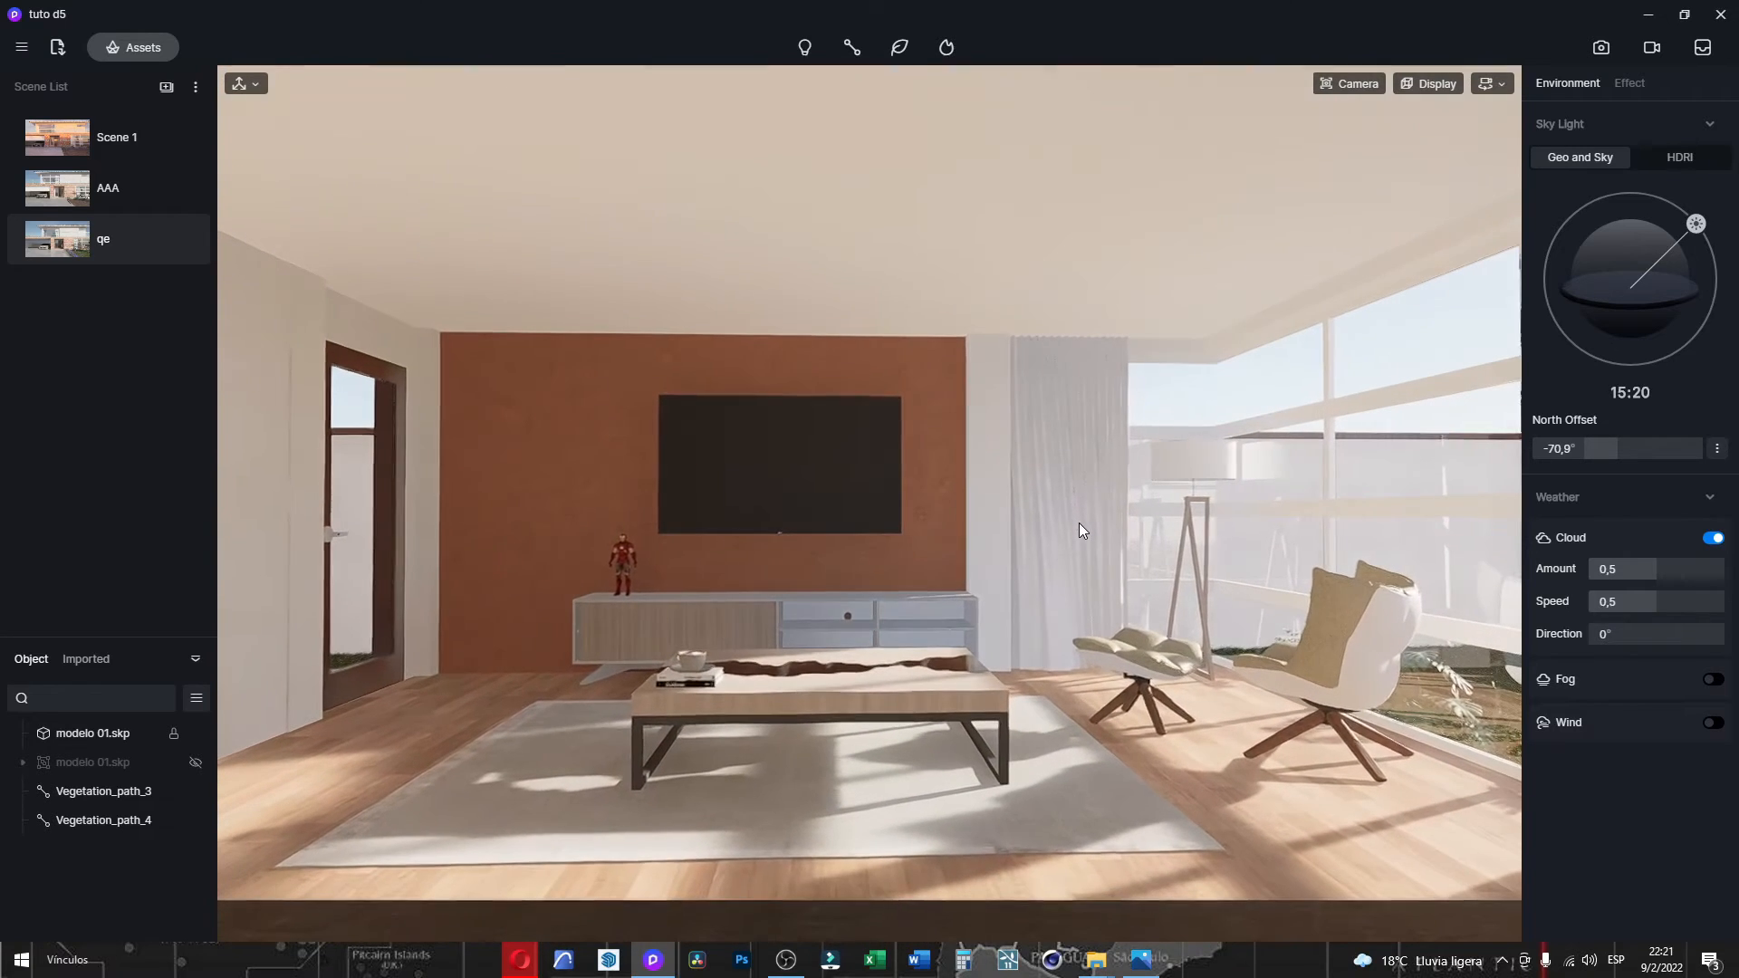
scroll(1045, 552, up, 1)
right_drag(1080, 550, 851, 565)
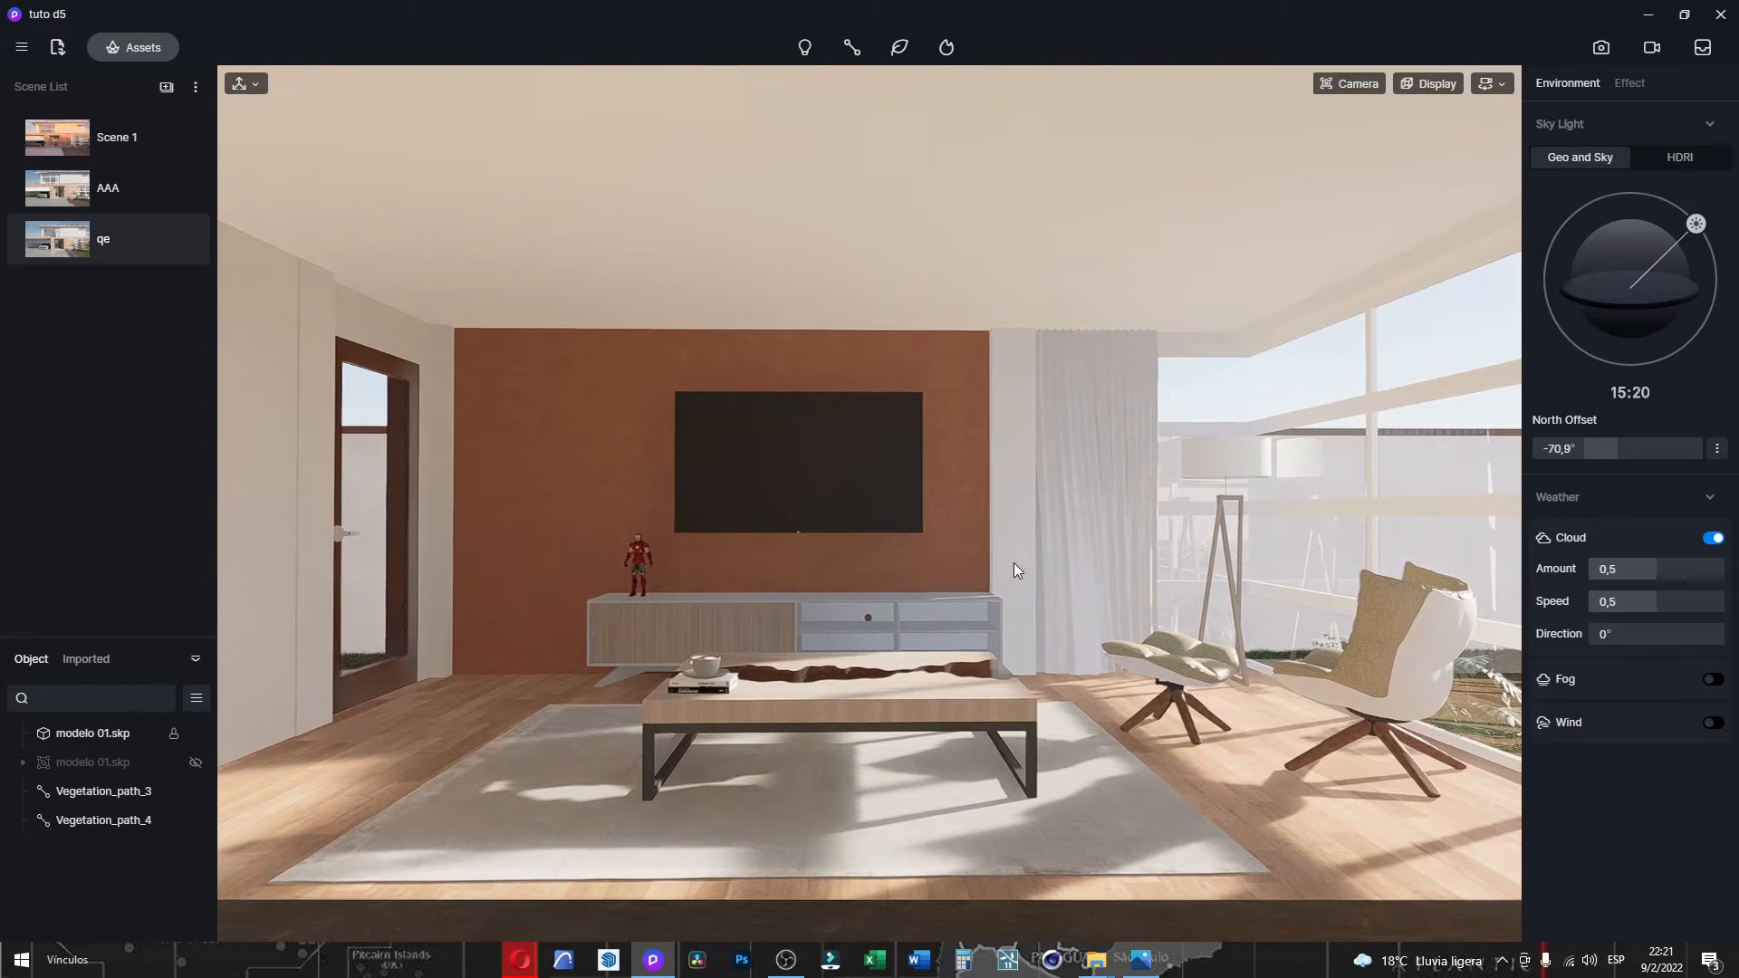
right_drag(1014, 562, 998, 567)
scroll(1003, 568, down, 2)
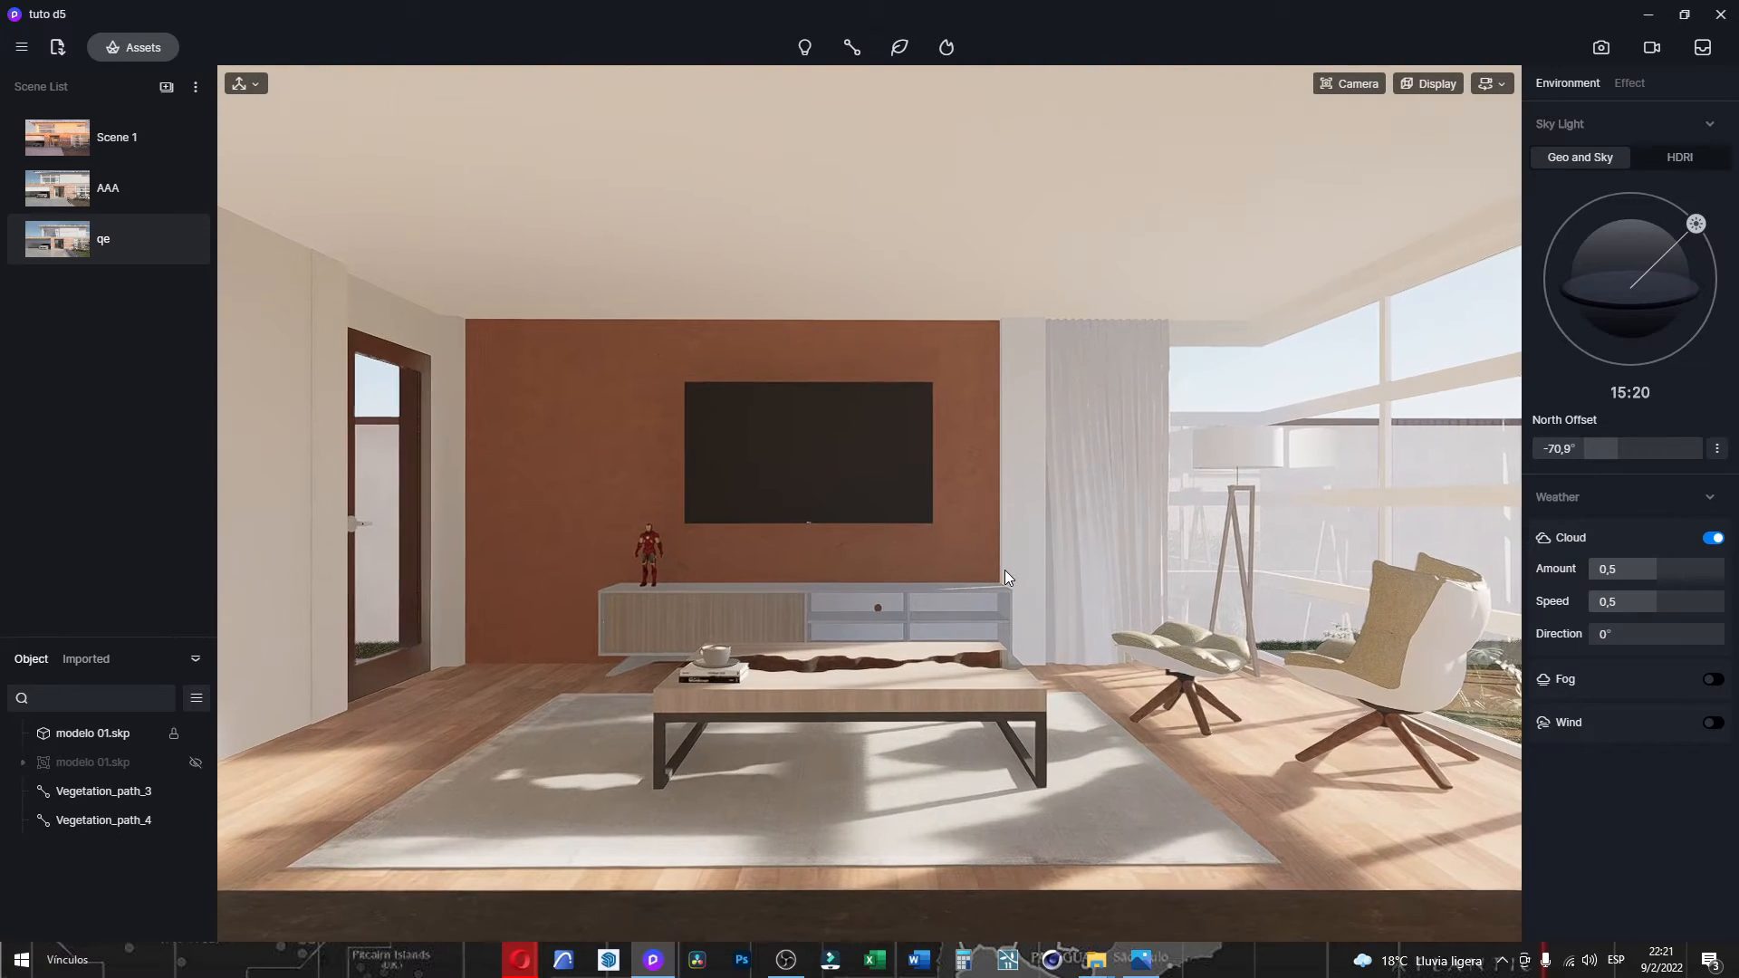
Pull the camera back behind the sofa and set its clipping distance to 431 to cut away the foreground.
key(s)
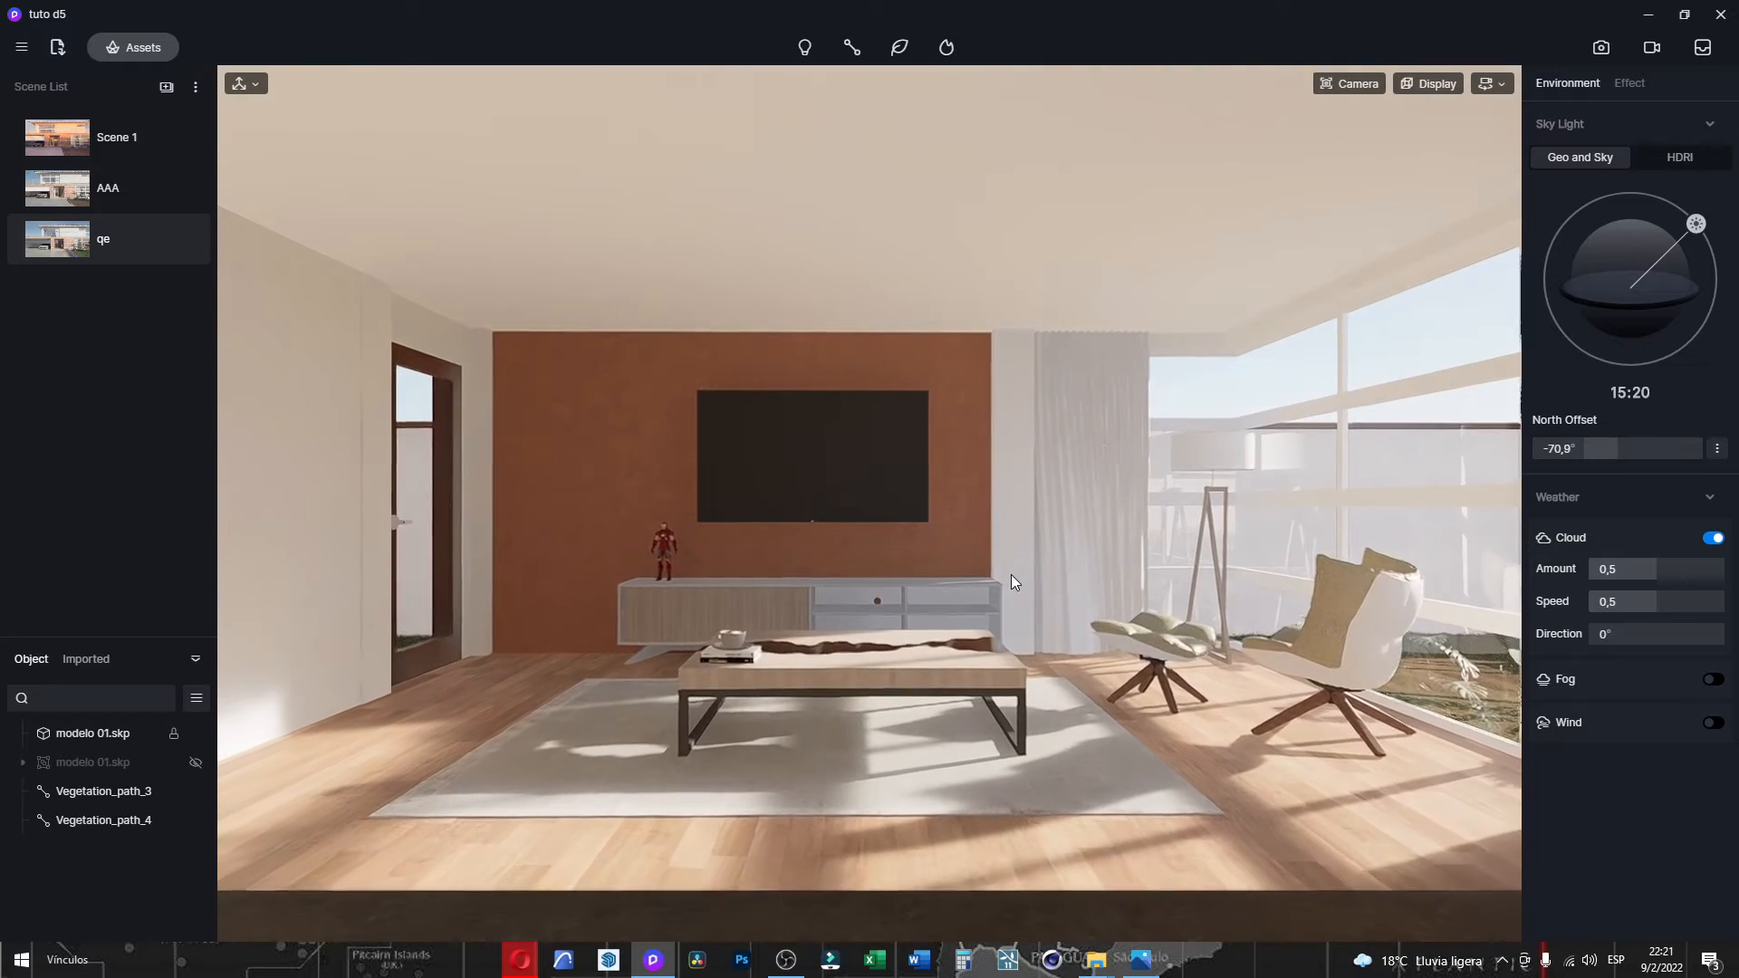
key(s)
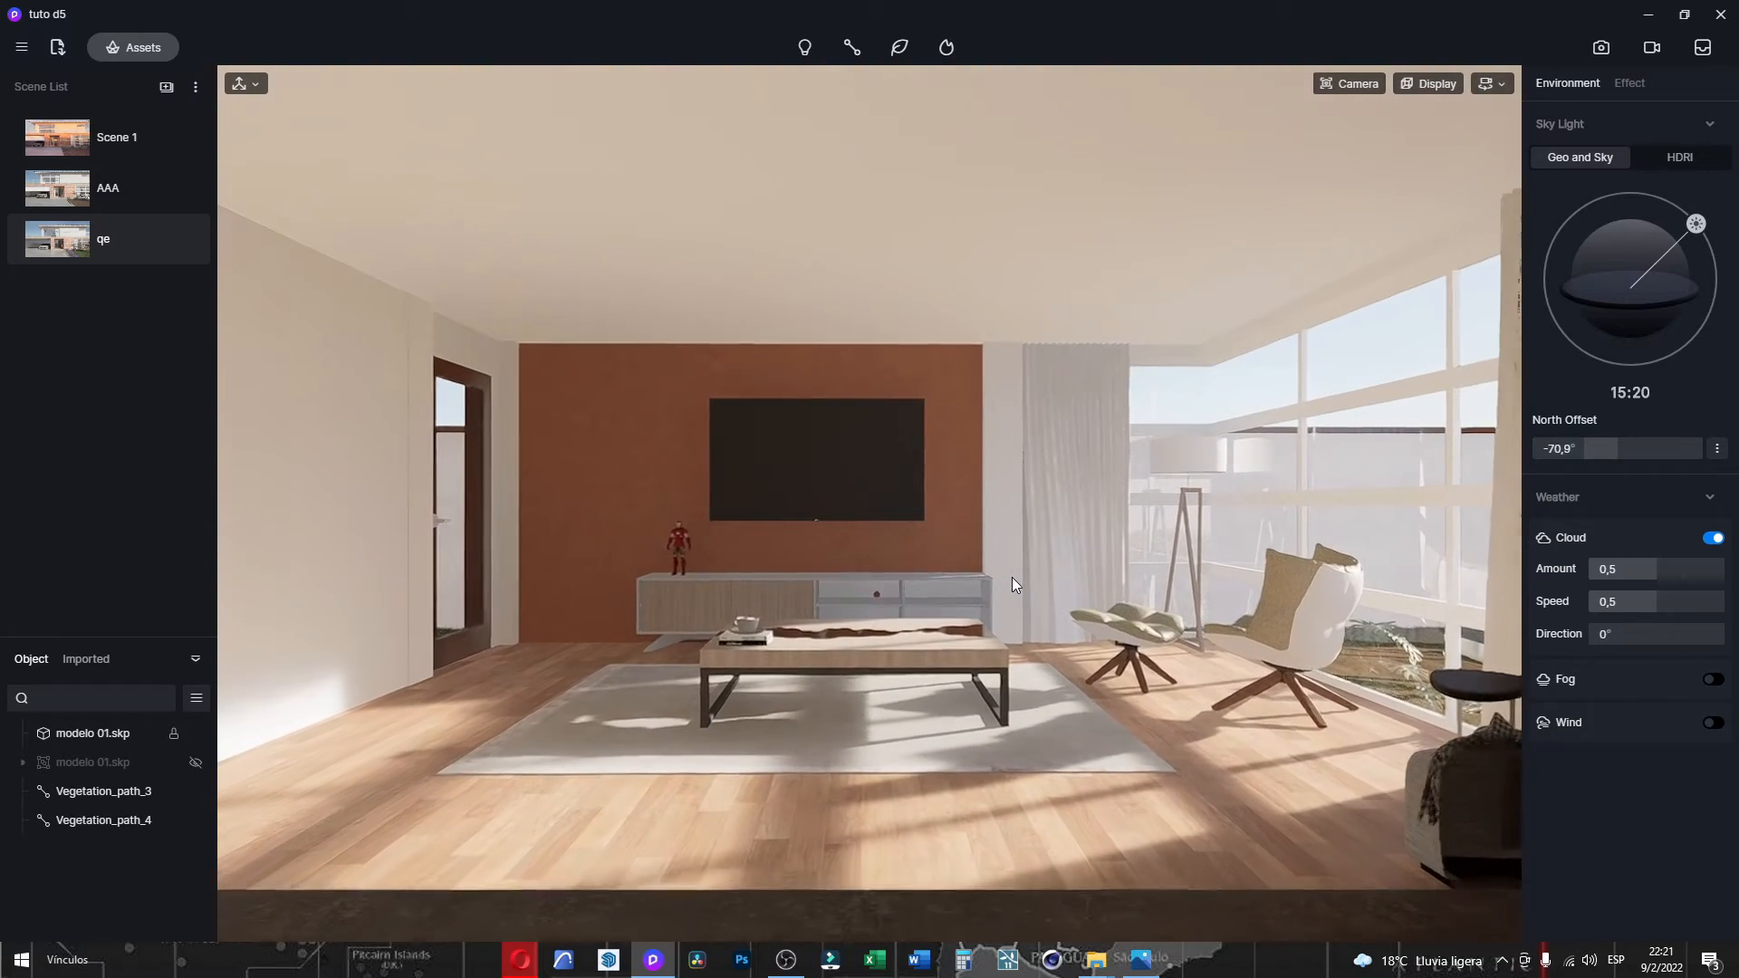
key(s)
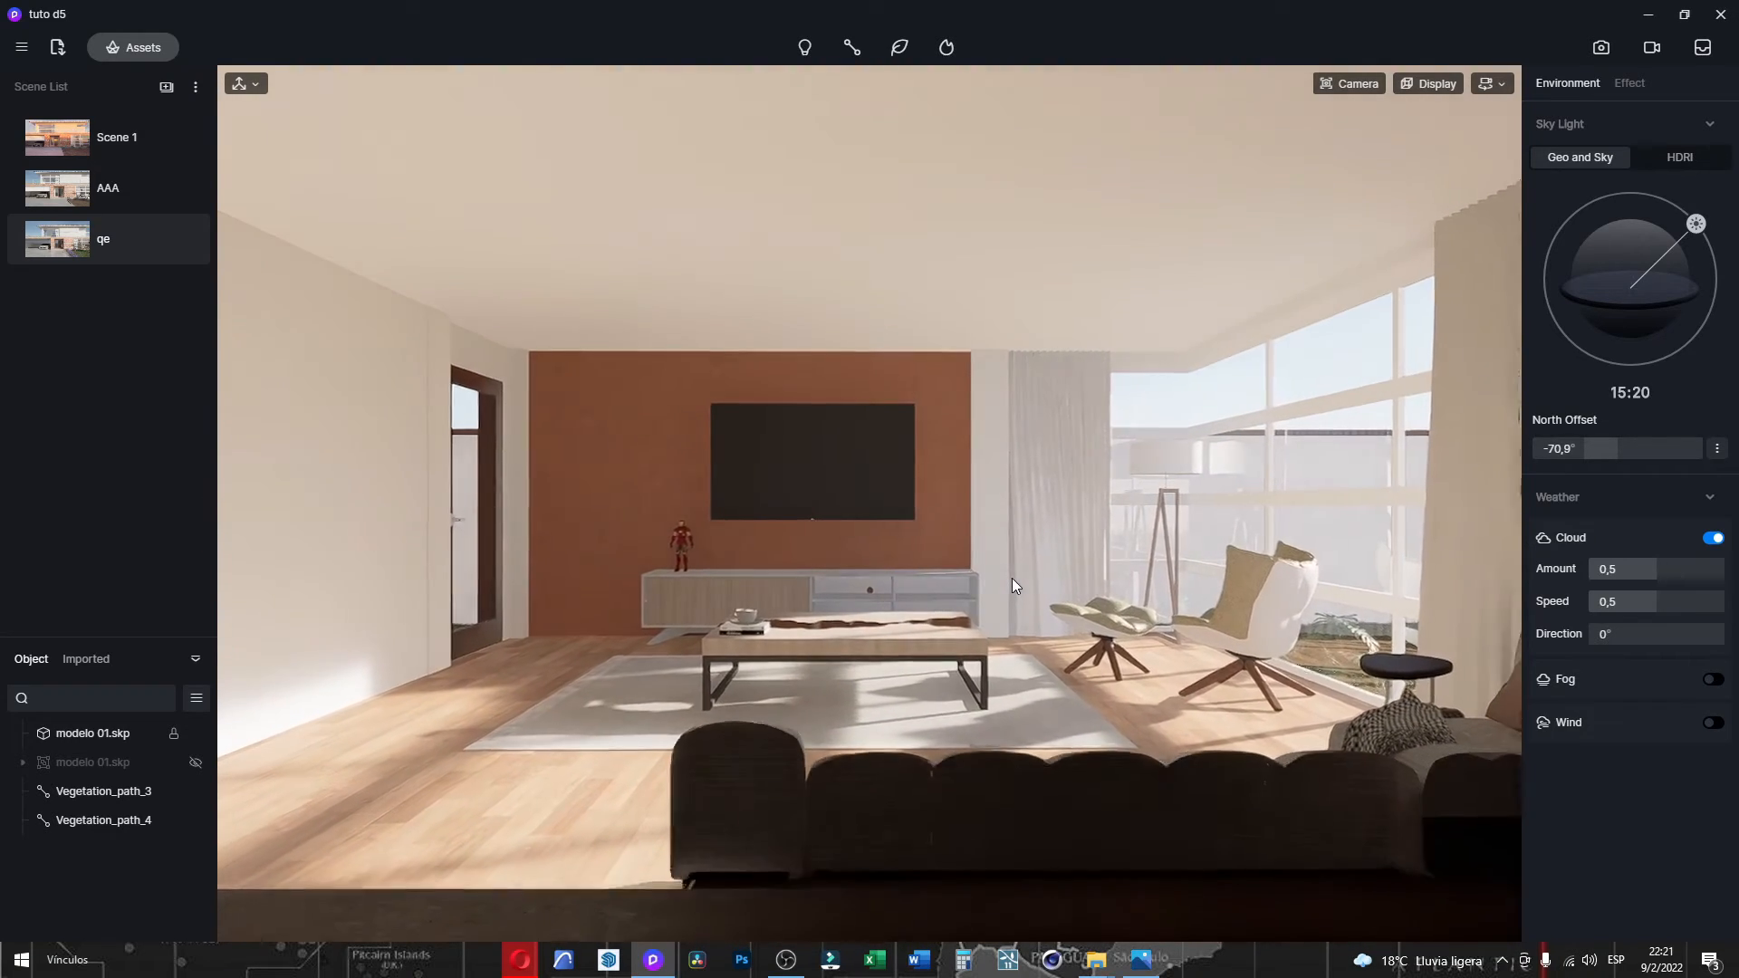
key(s)
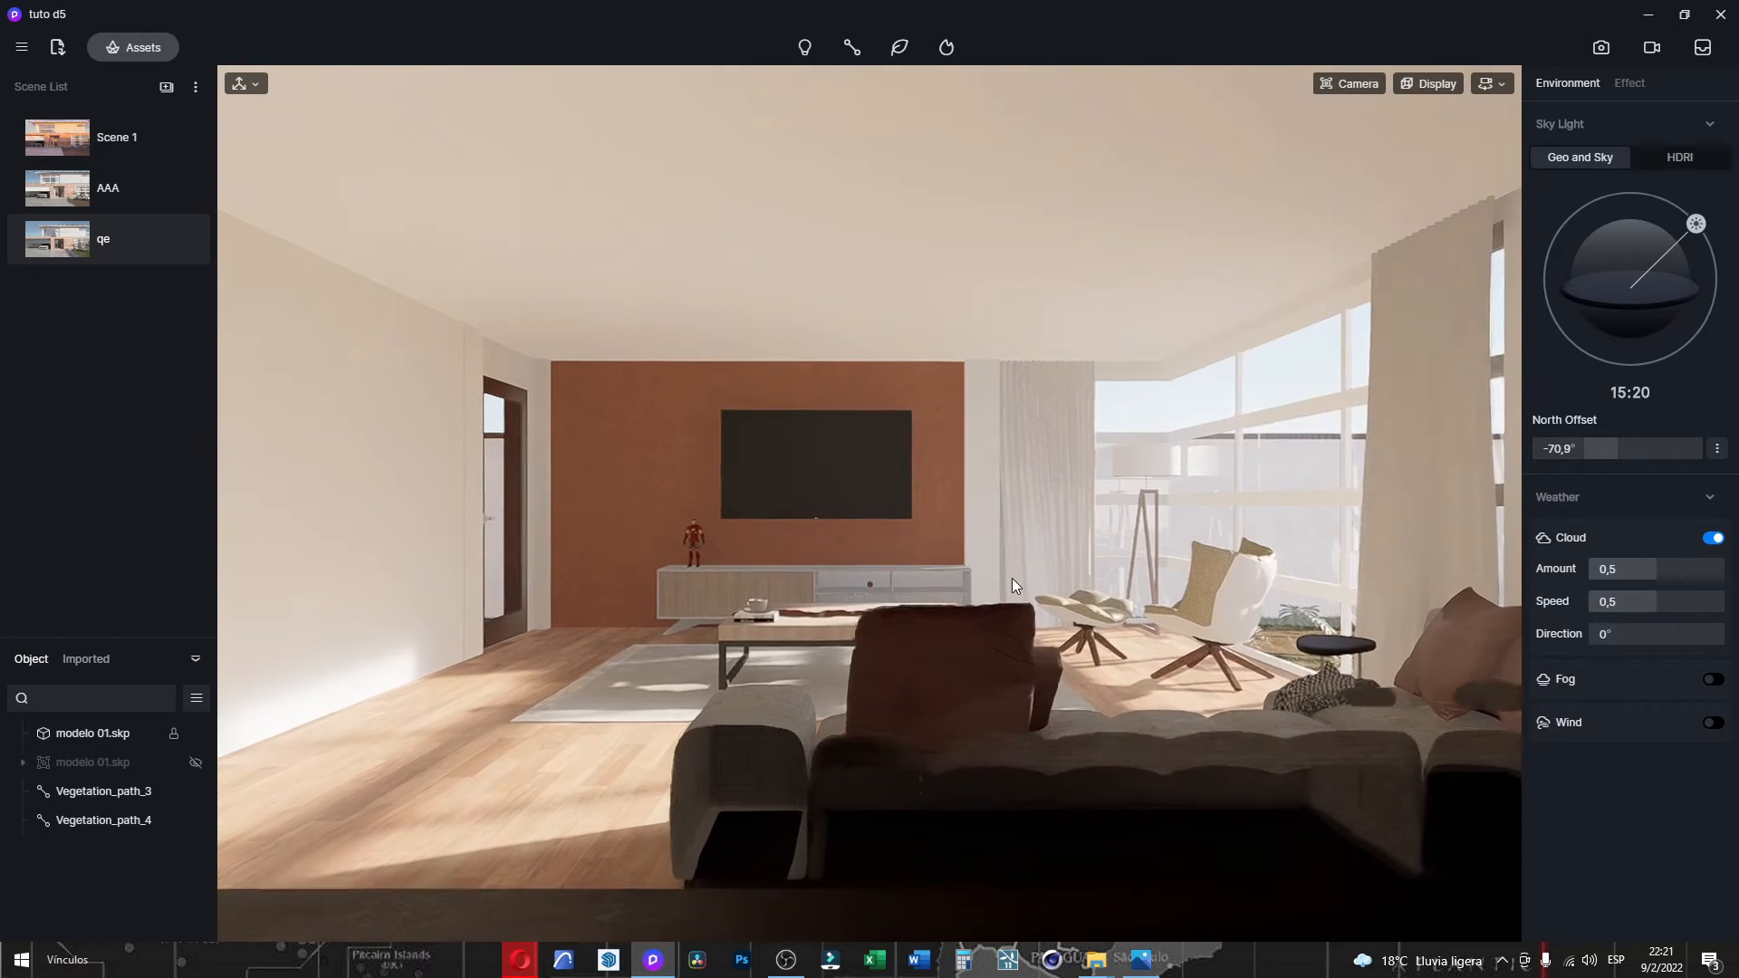
key(s)
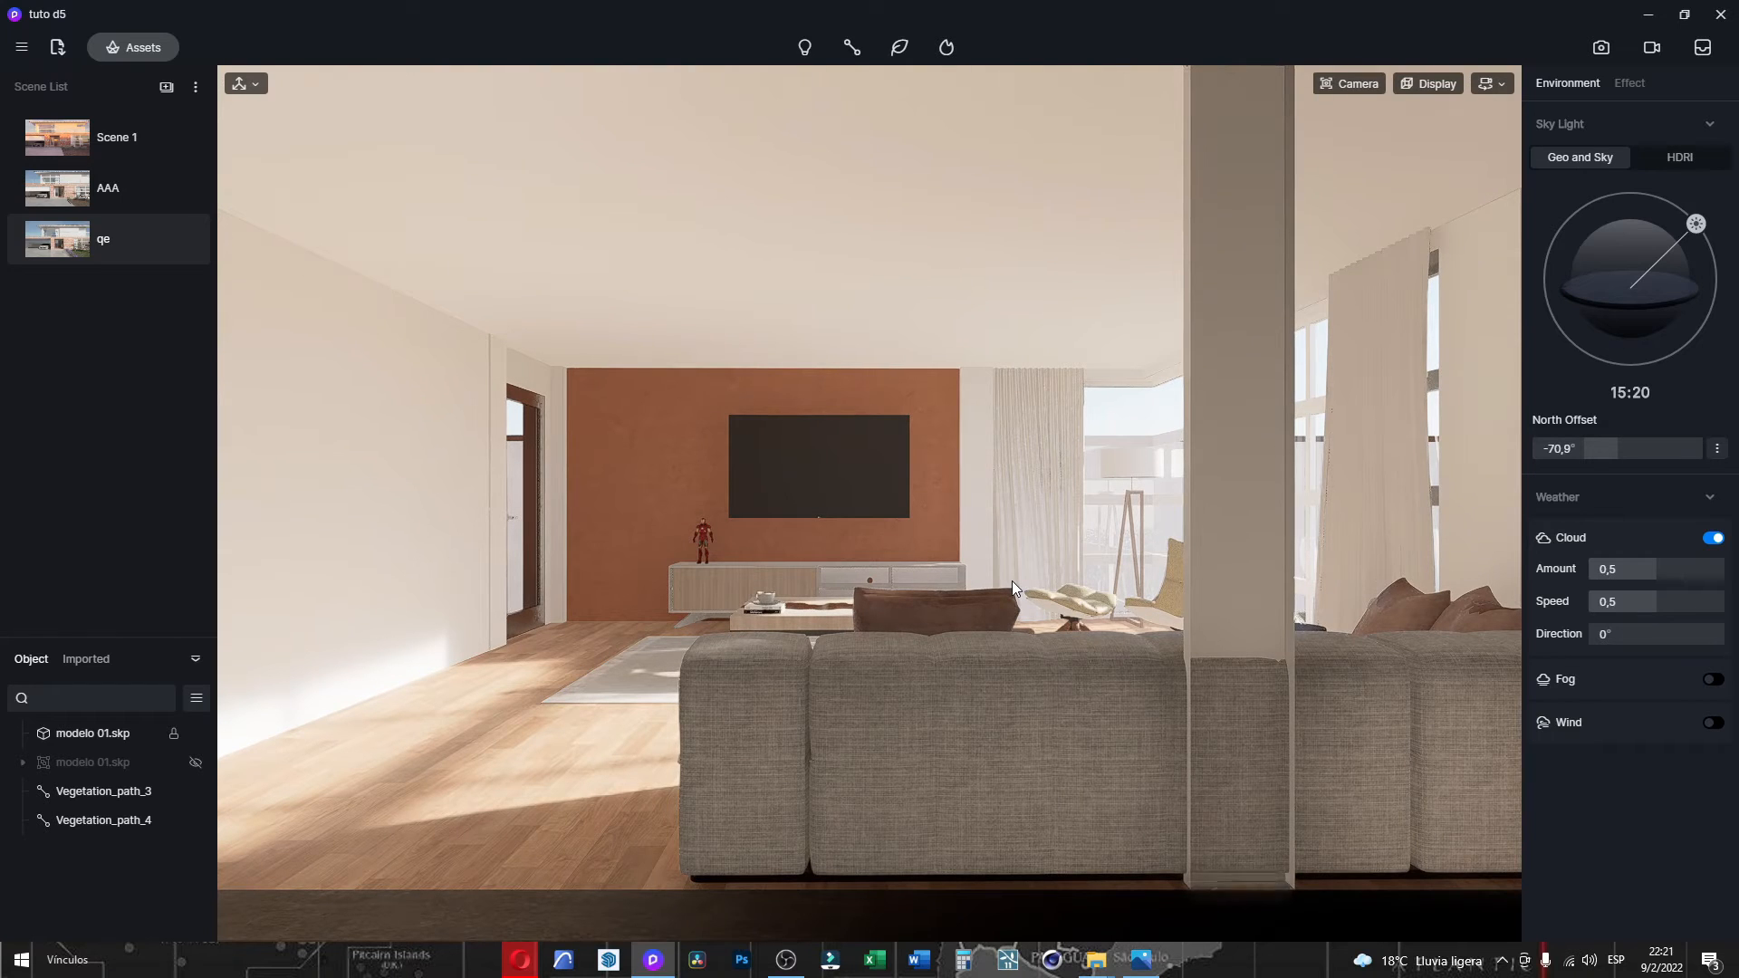
key(s)
key(s)
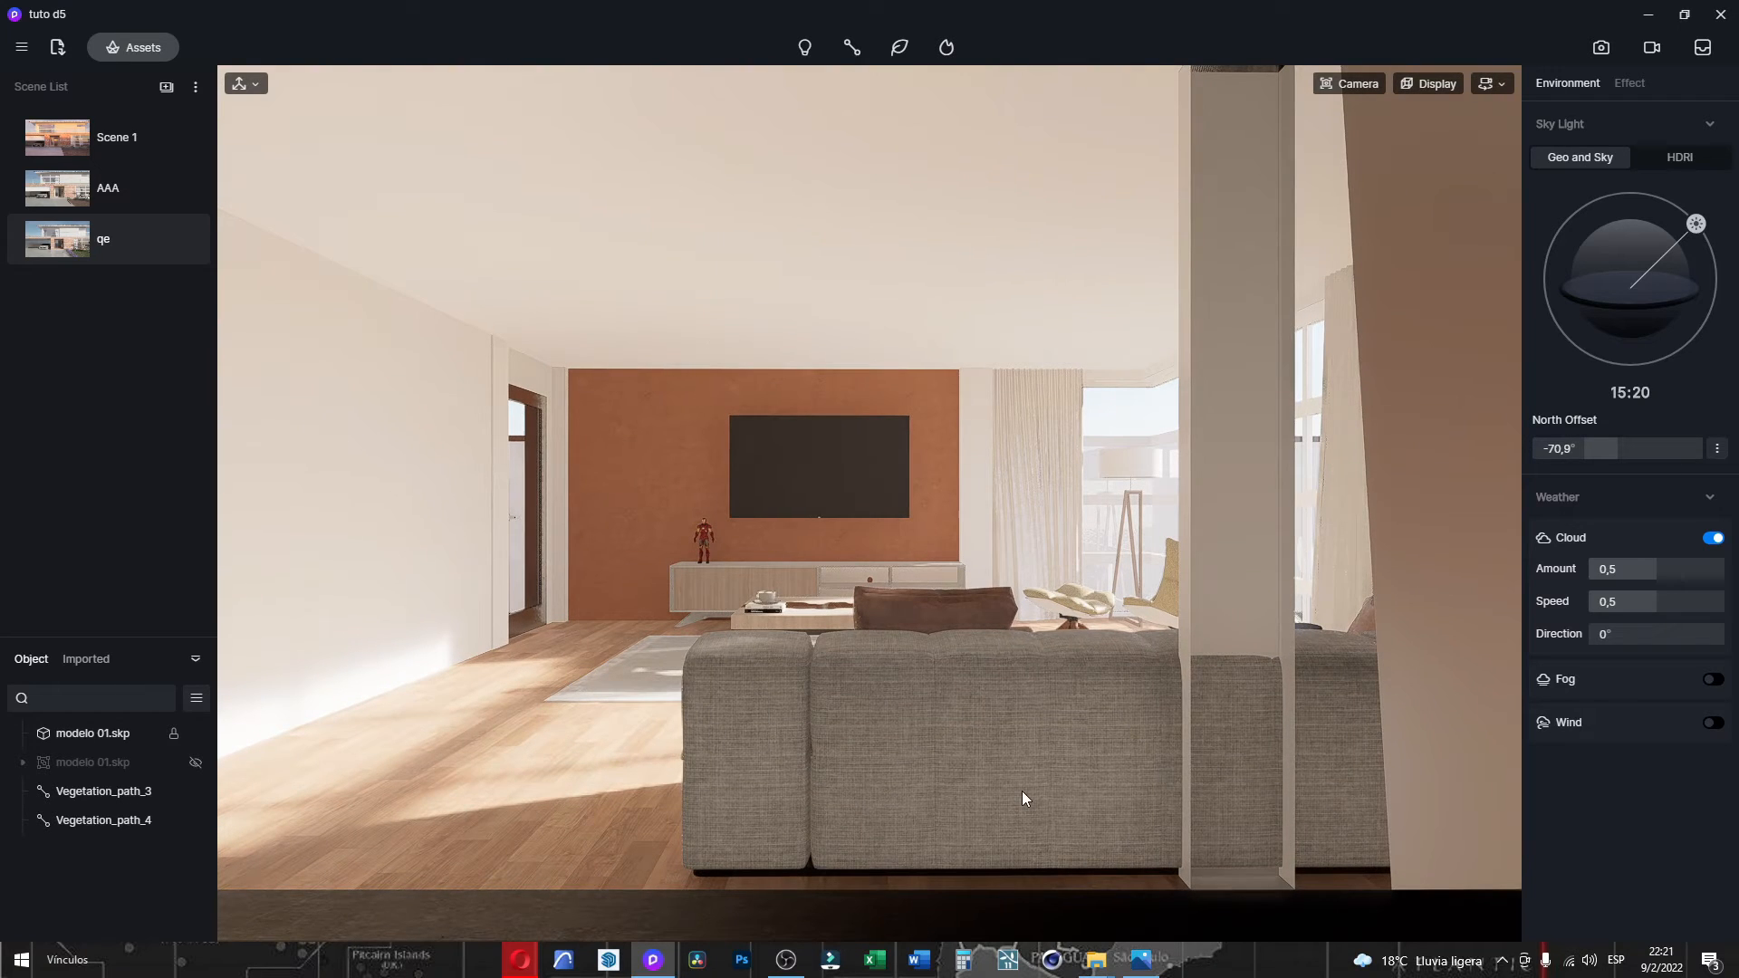
key(w)
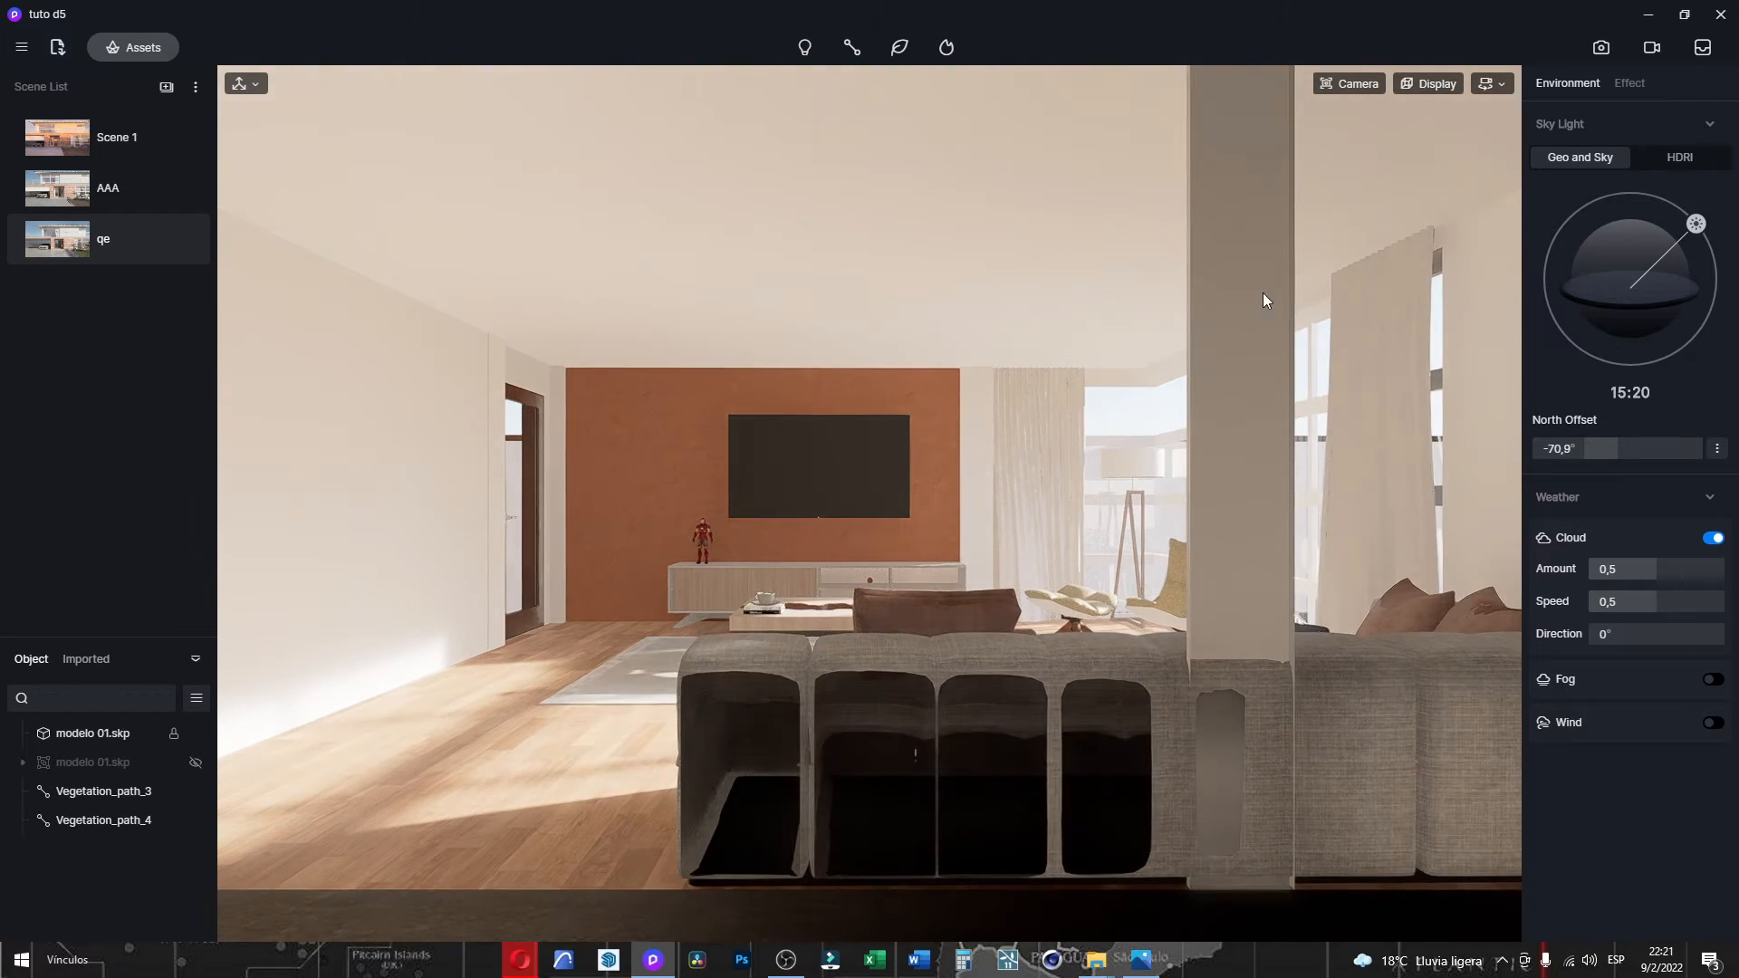
click(1367, 85)
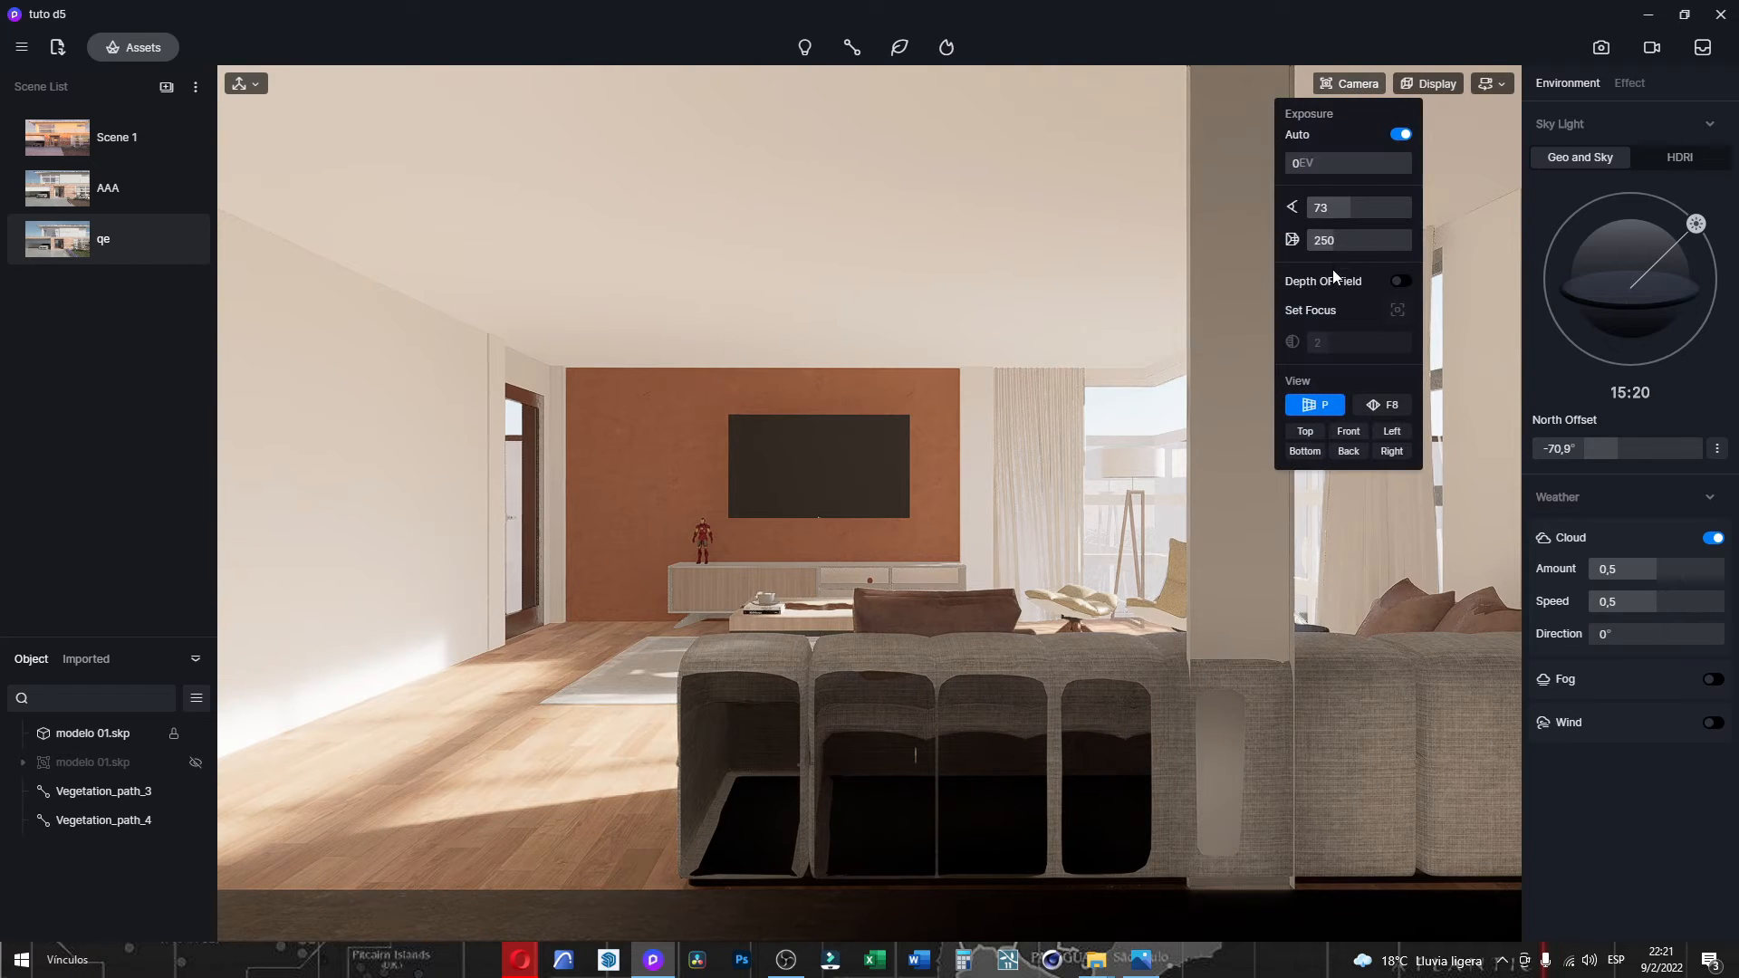
drag(1334, 245, 1352, 239)
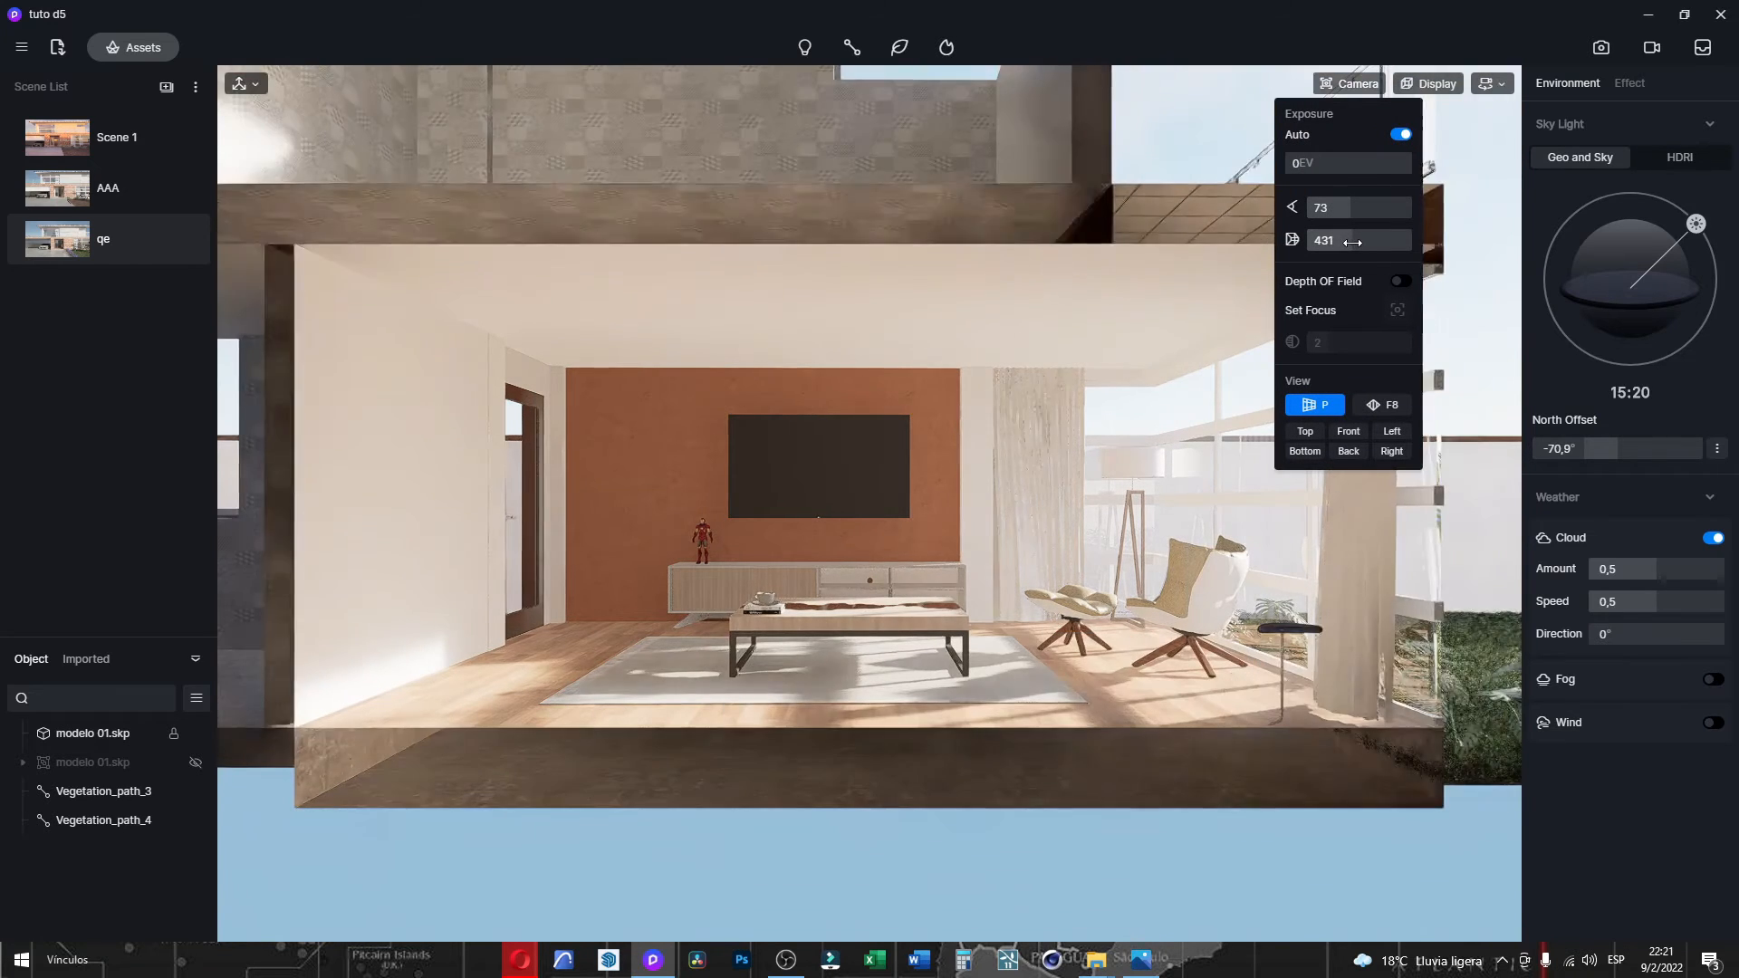
Set the living-room camera's clipping distance to 250 and its field of view to 65.
mouse_move(1340, 241)
mouse_down()
mouse_move(1310, 242)
mouse_move(1337, 242)
mouse_up()
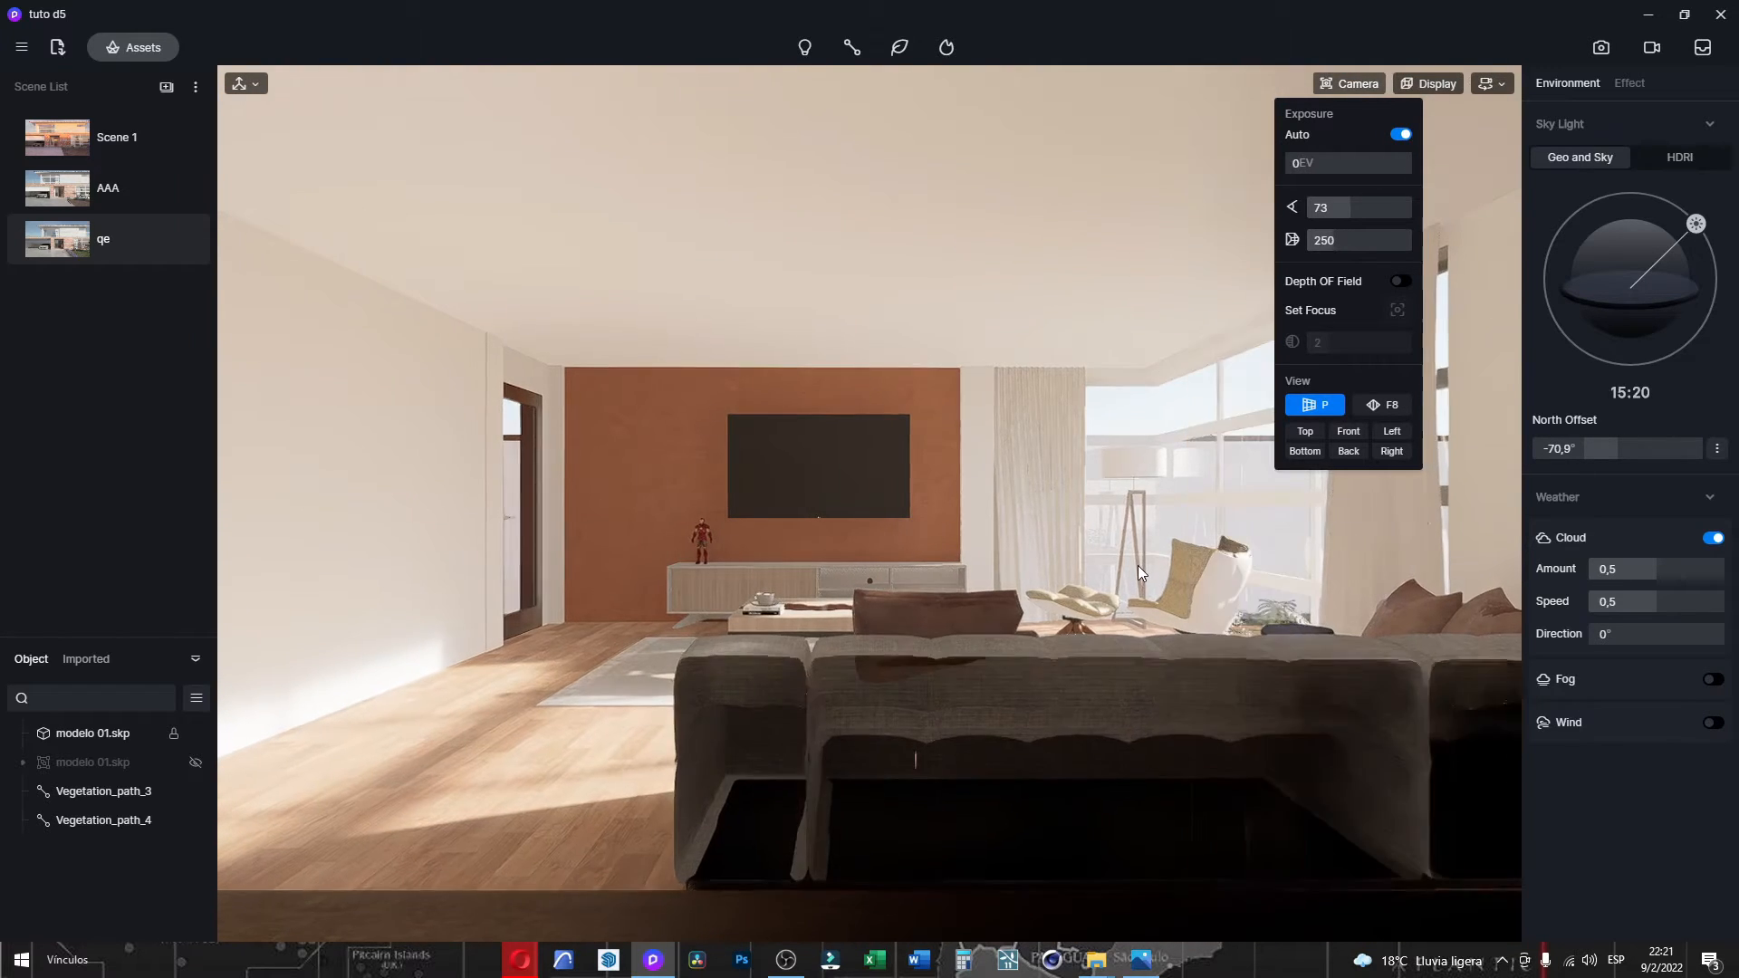
click(1394, 210)
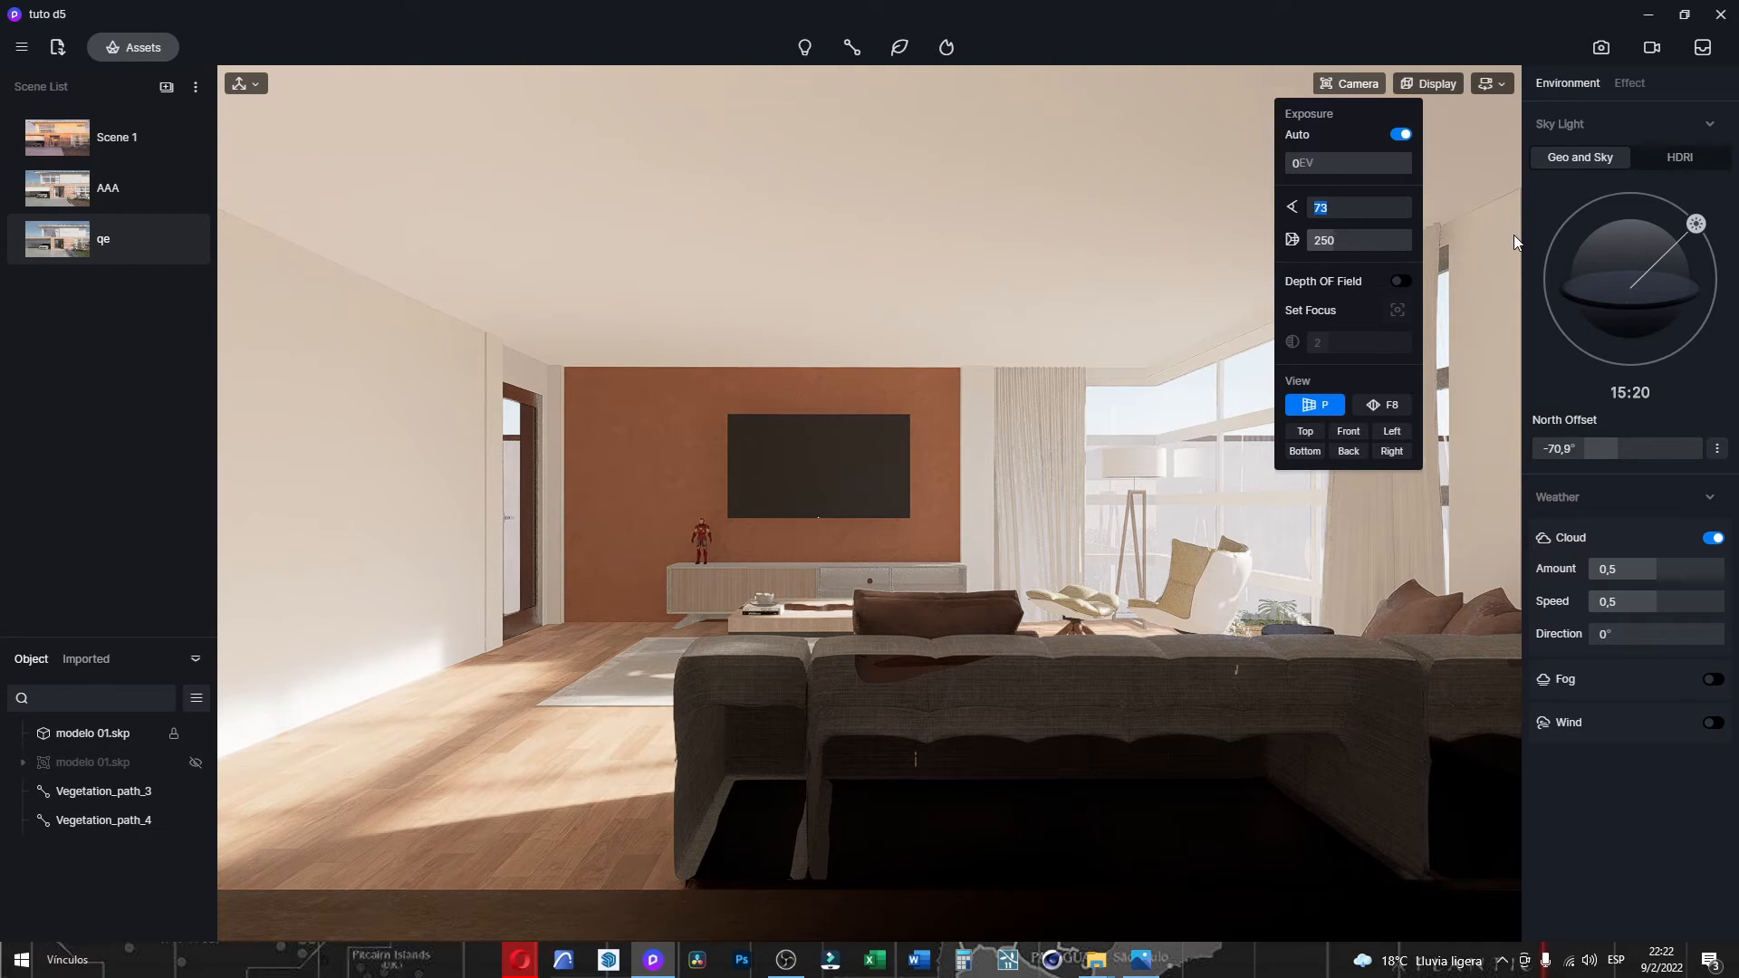
text(65)
key(Return)
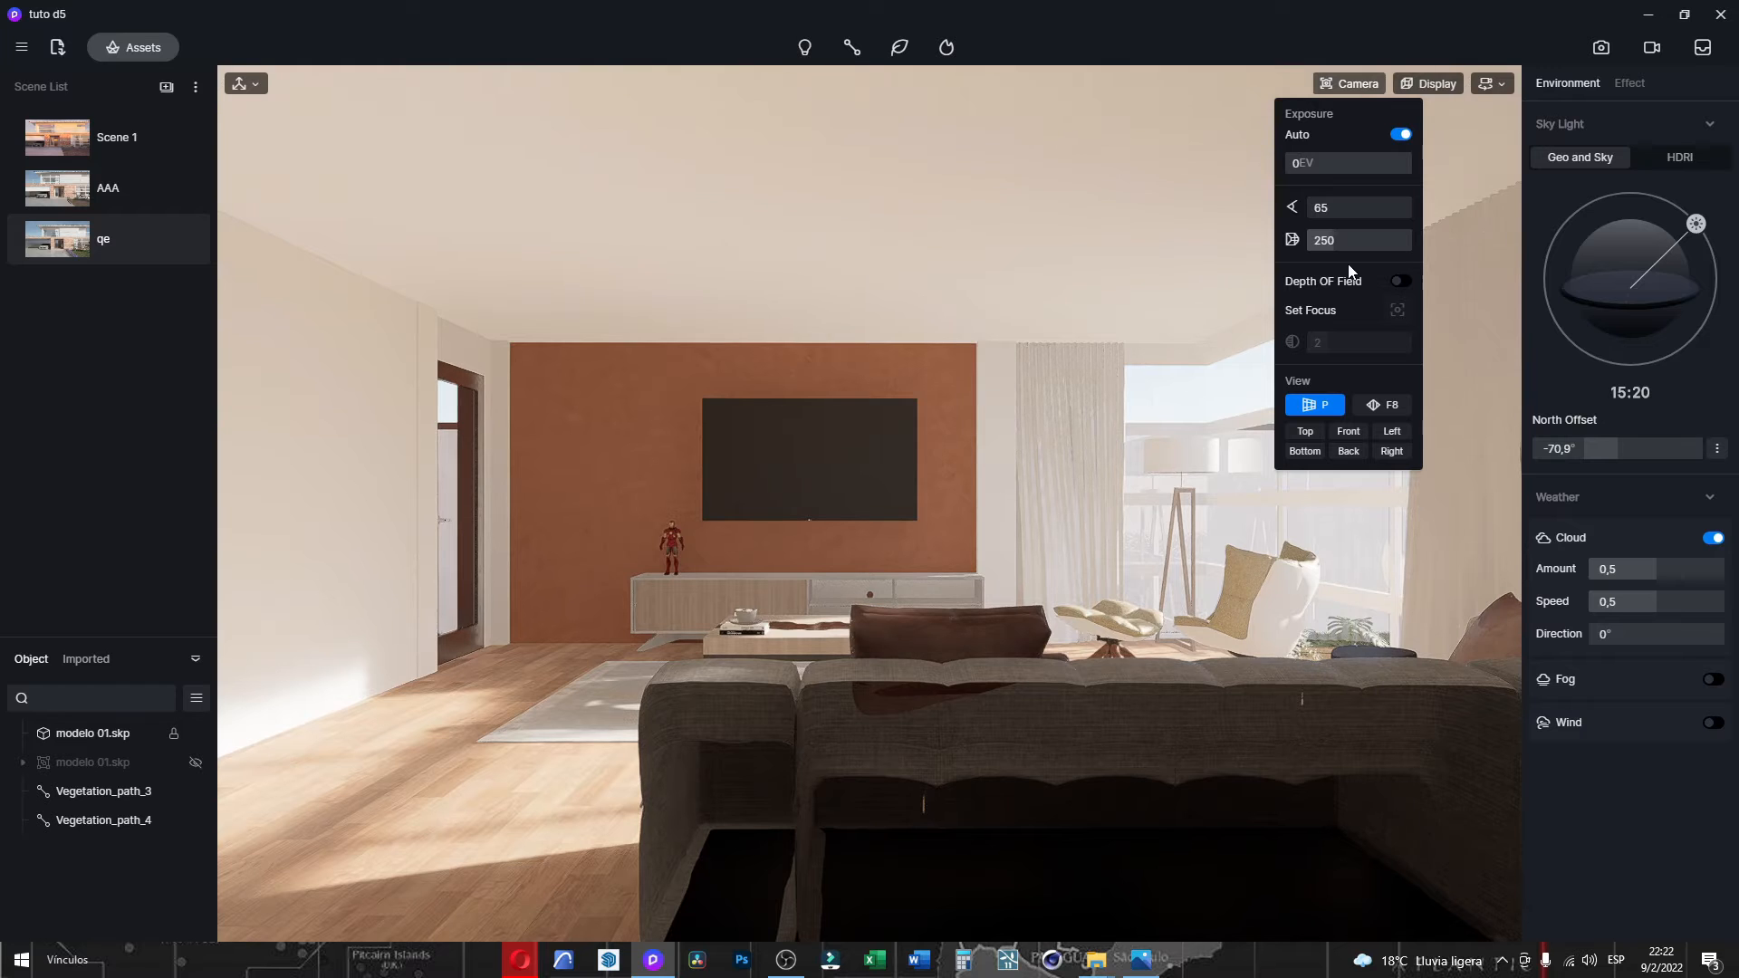
Move the camera past the end of the sofa, angled at the TV wall, and reduce its clipping distance to 77,6.
key(d)
right_drag(1010, 590, 1289, 585)
key(a)
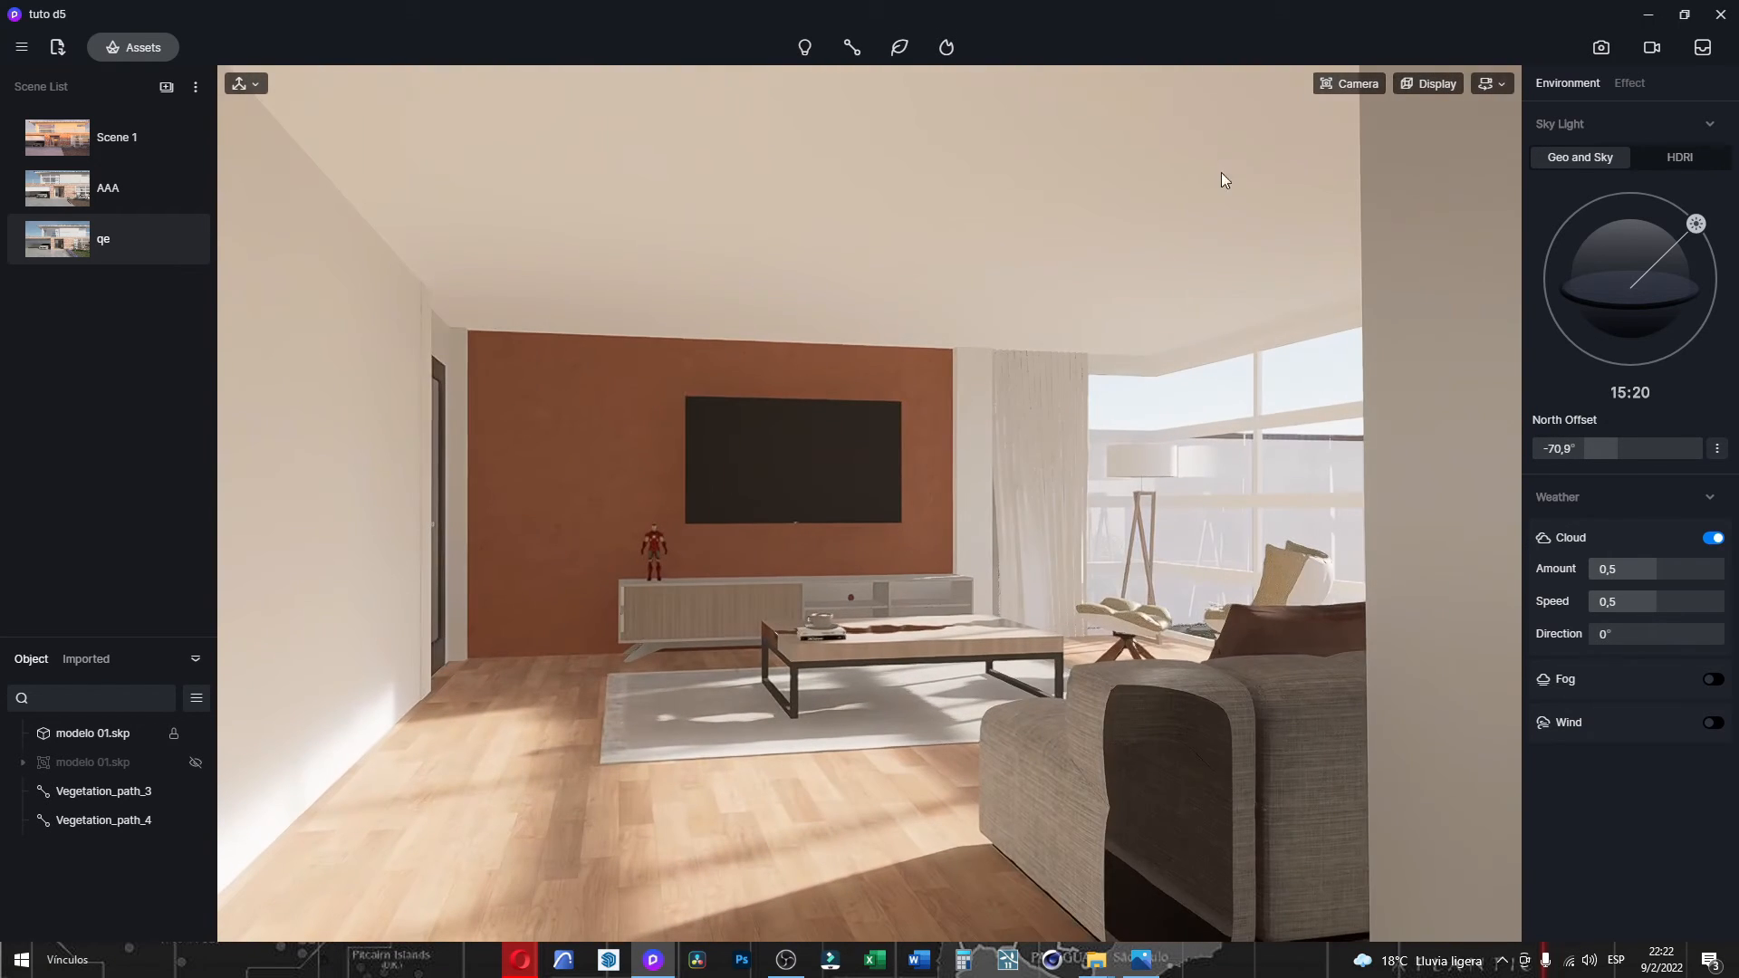
click(1425, 90)
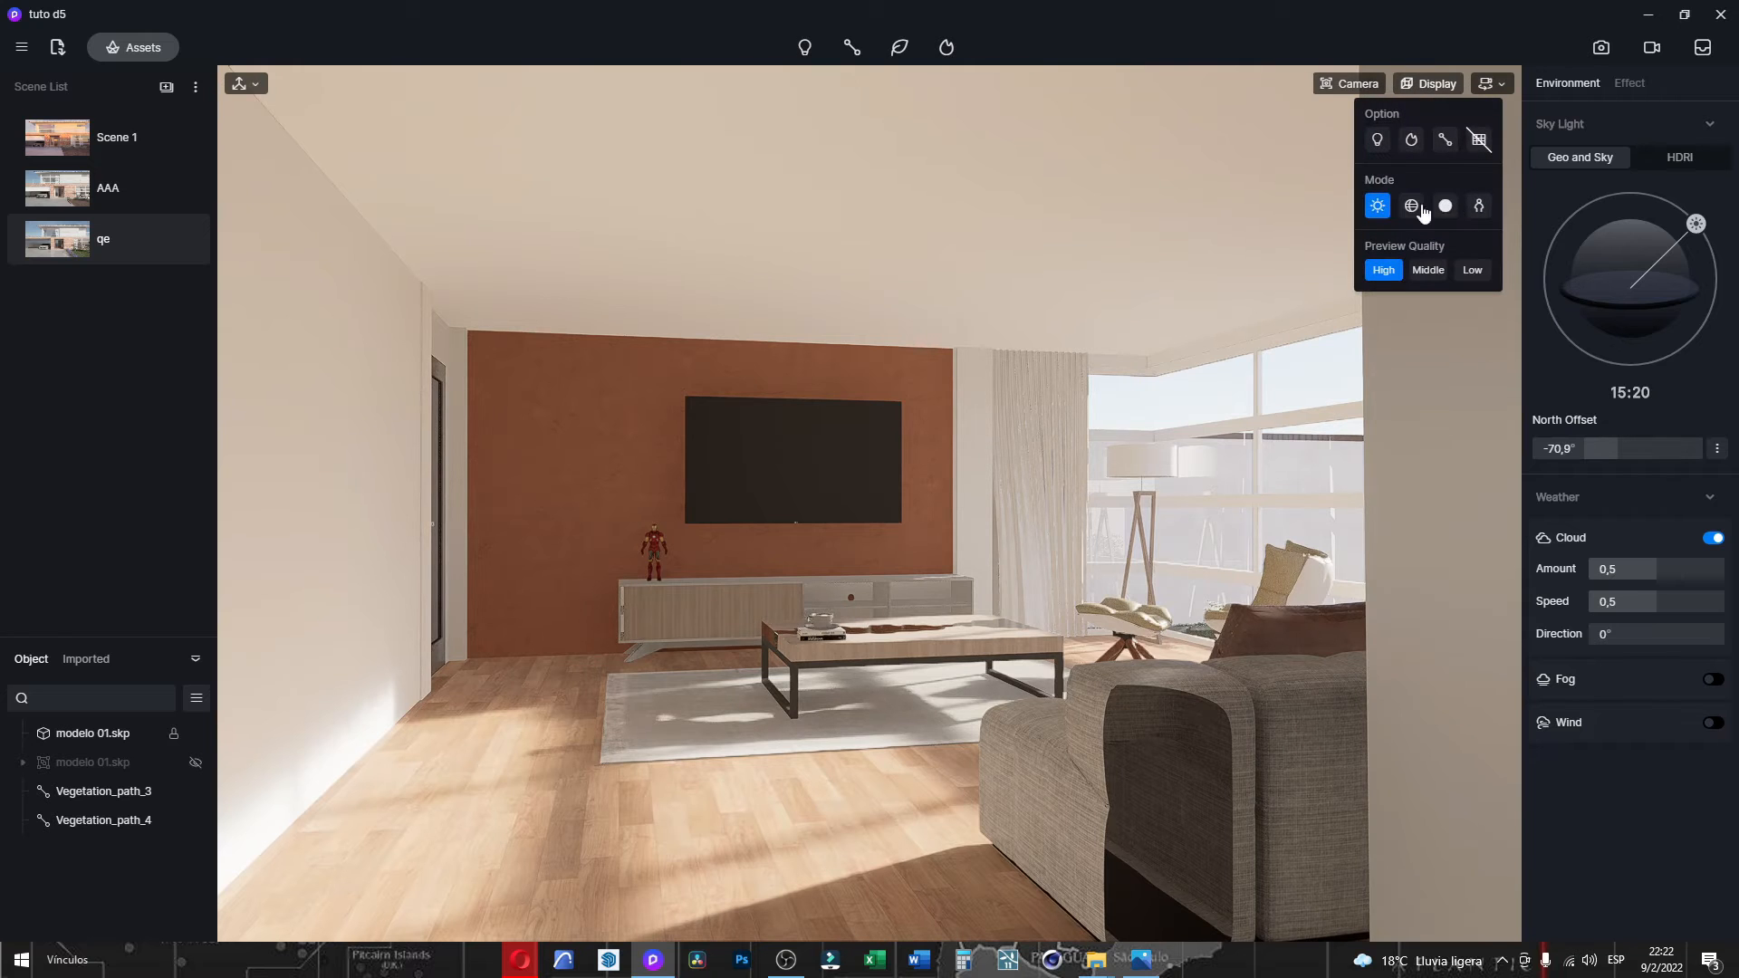
click(1352, 83)
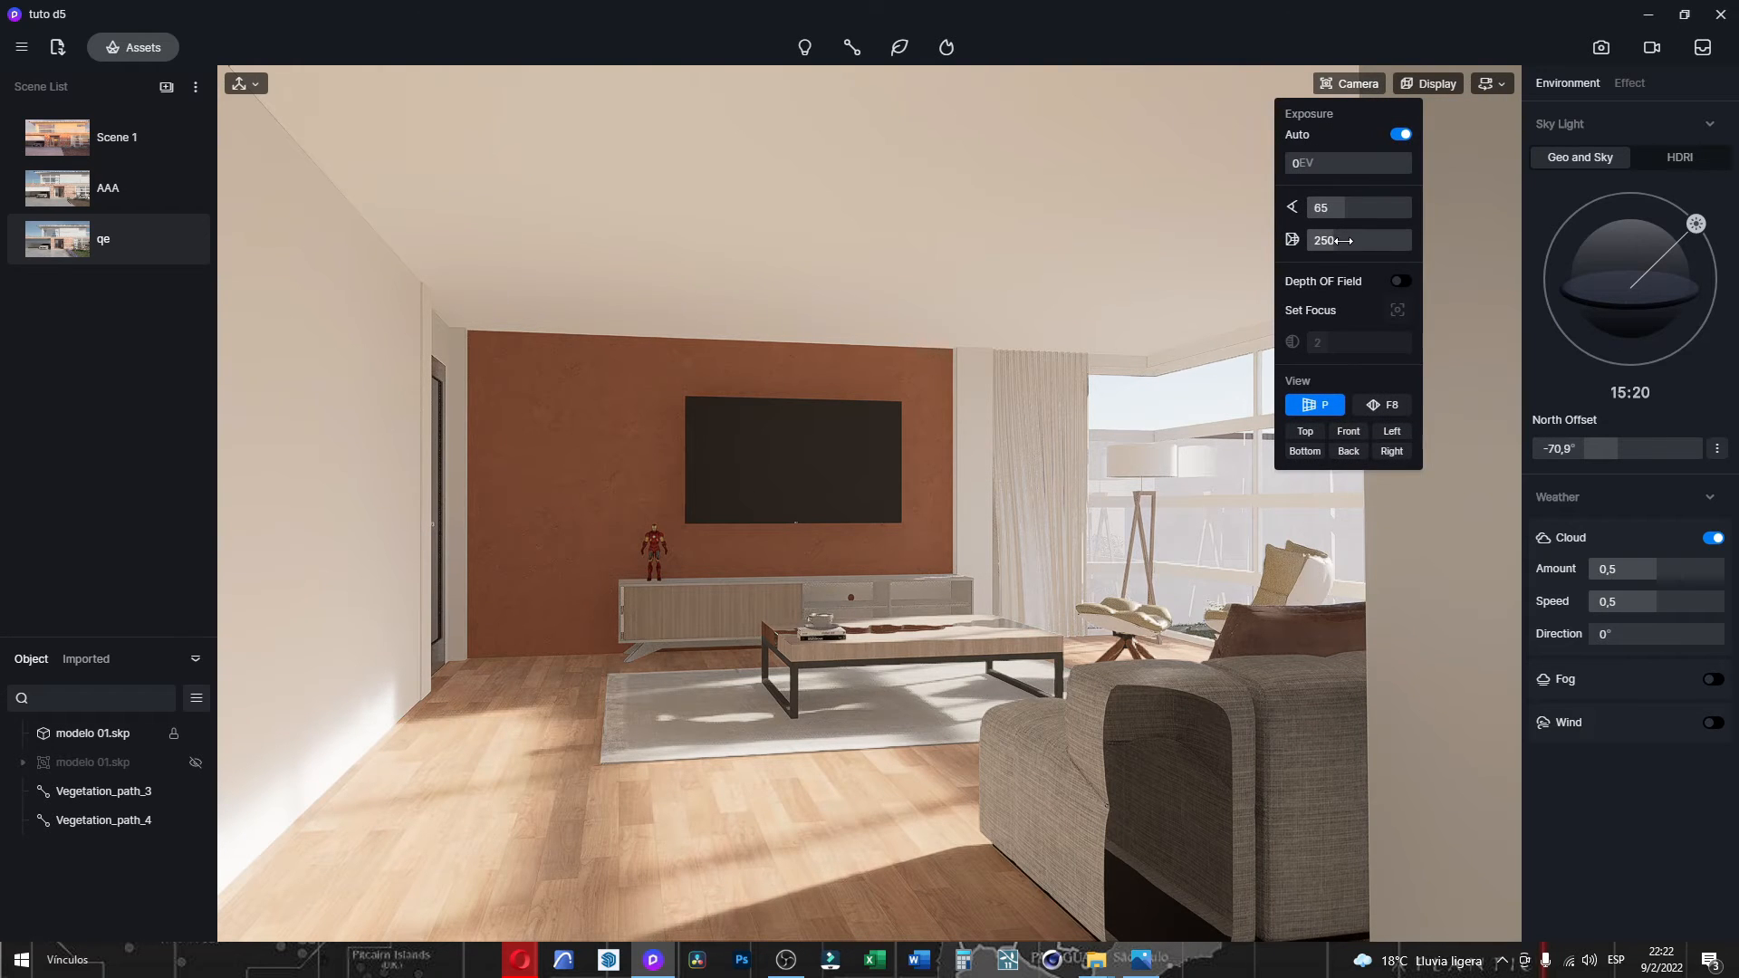
drag(1343, 241, 1315, 246)
Bring the camera forward and turn it toward the corner windows, framing the TV wall, coffee table, armchair and sofa edge.
key(a)
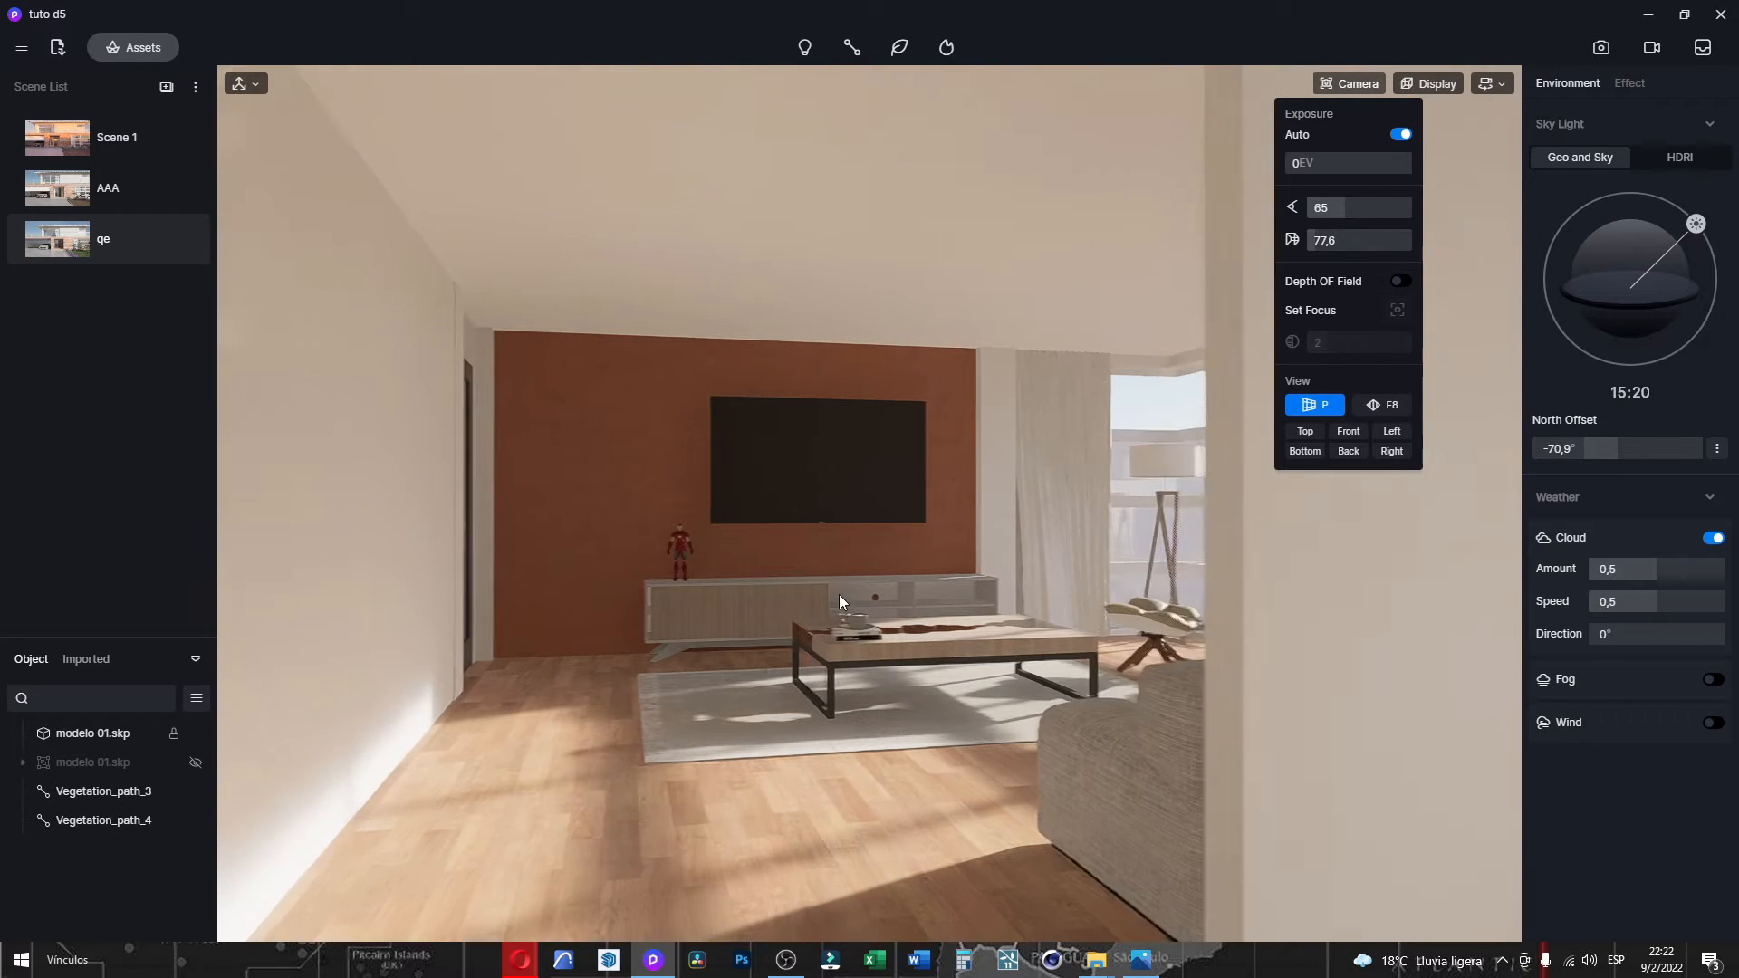
key(w)
key(w)
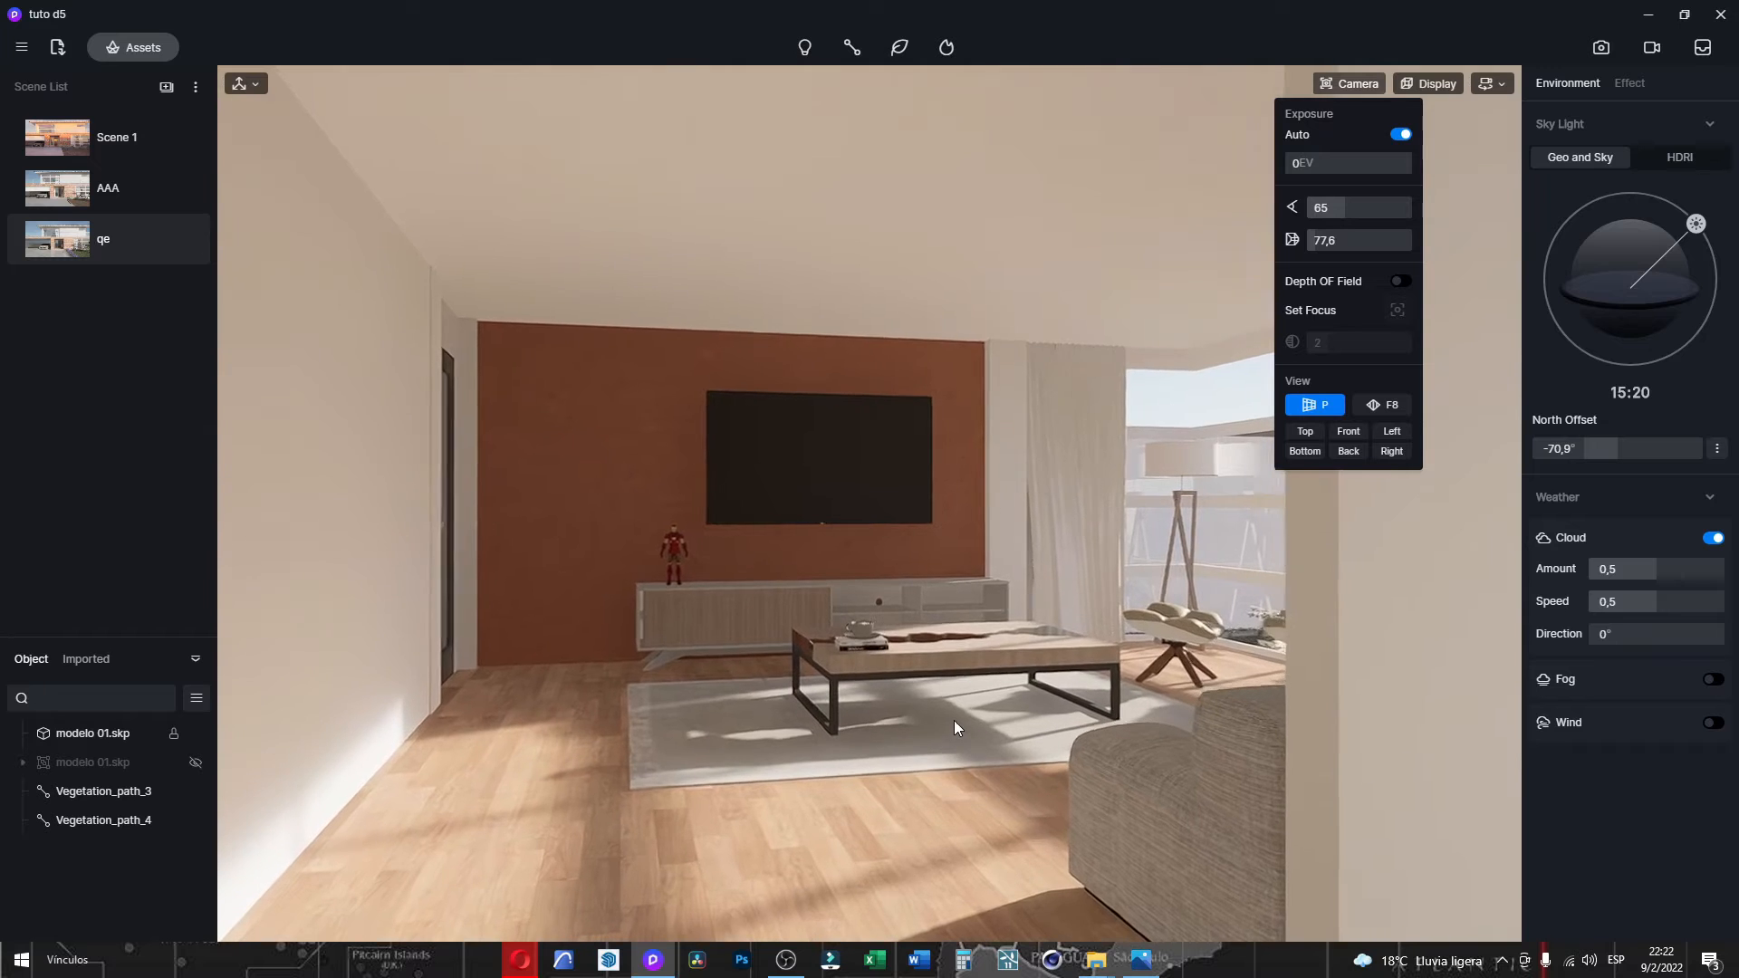
key(w)
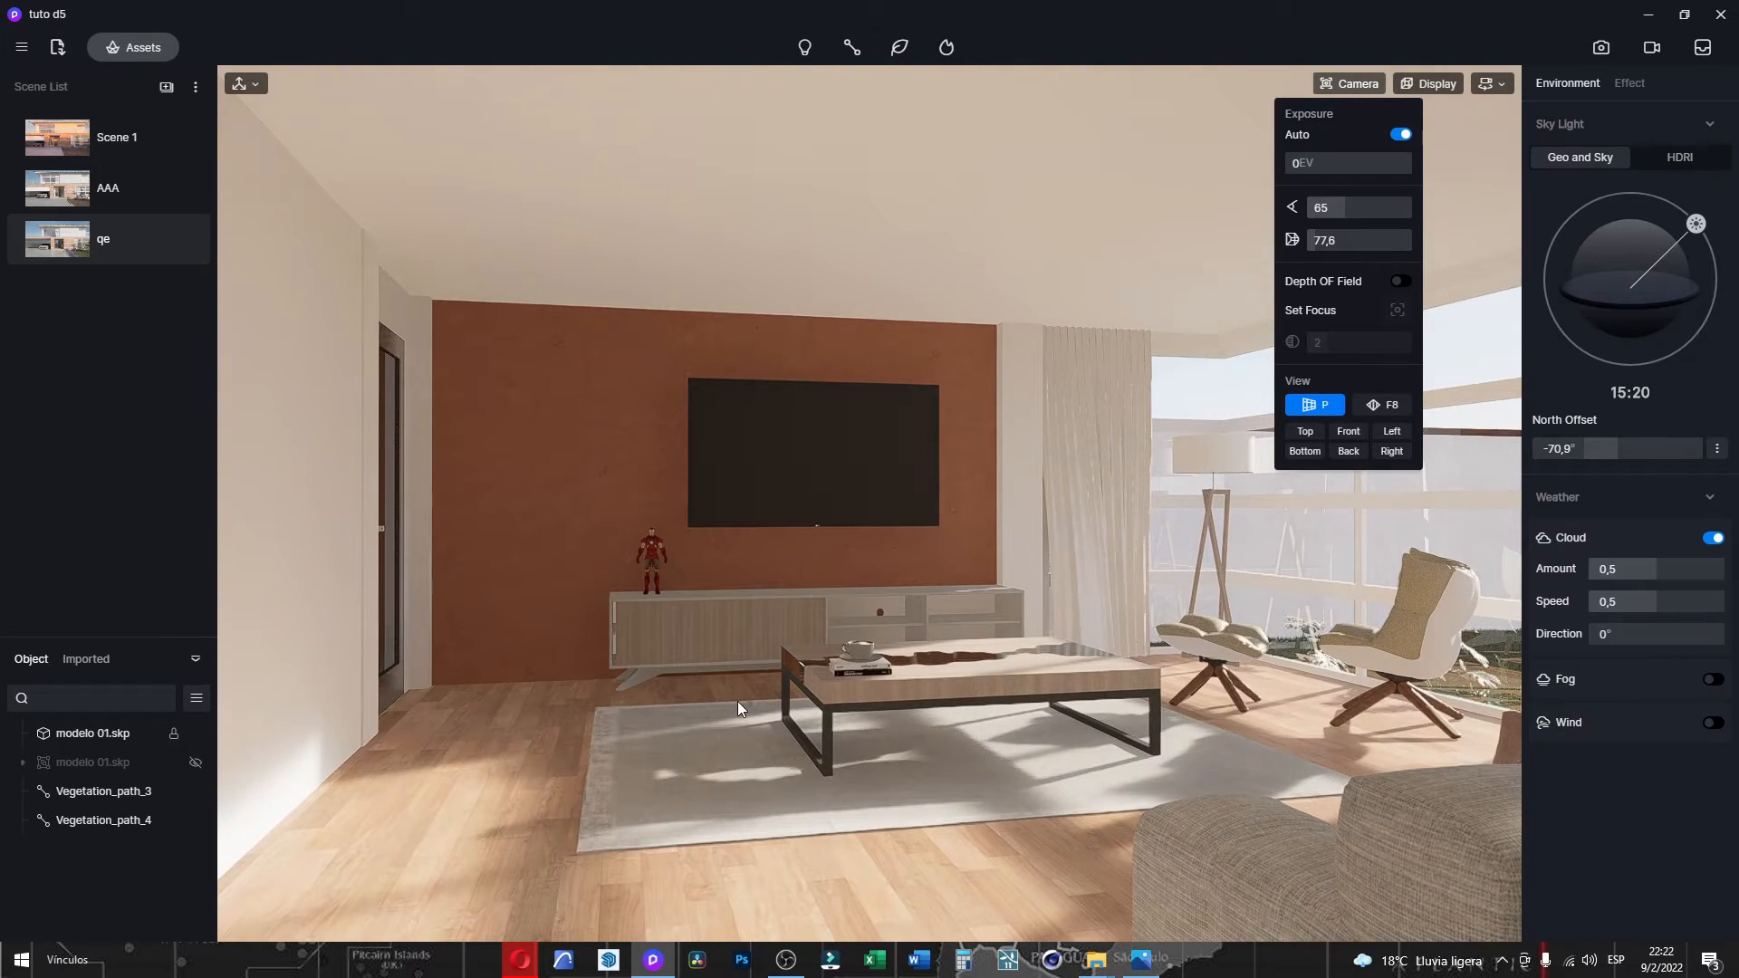
right_drag(738, 702, 863, 678)
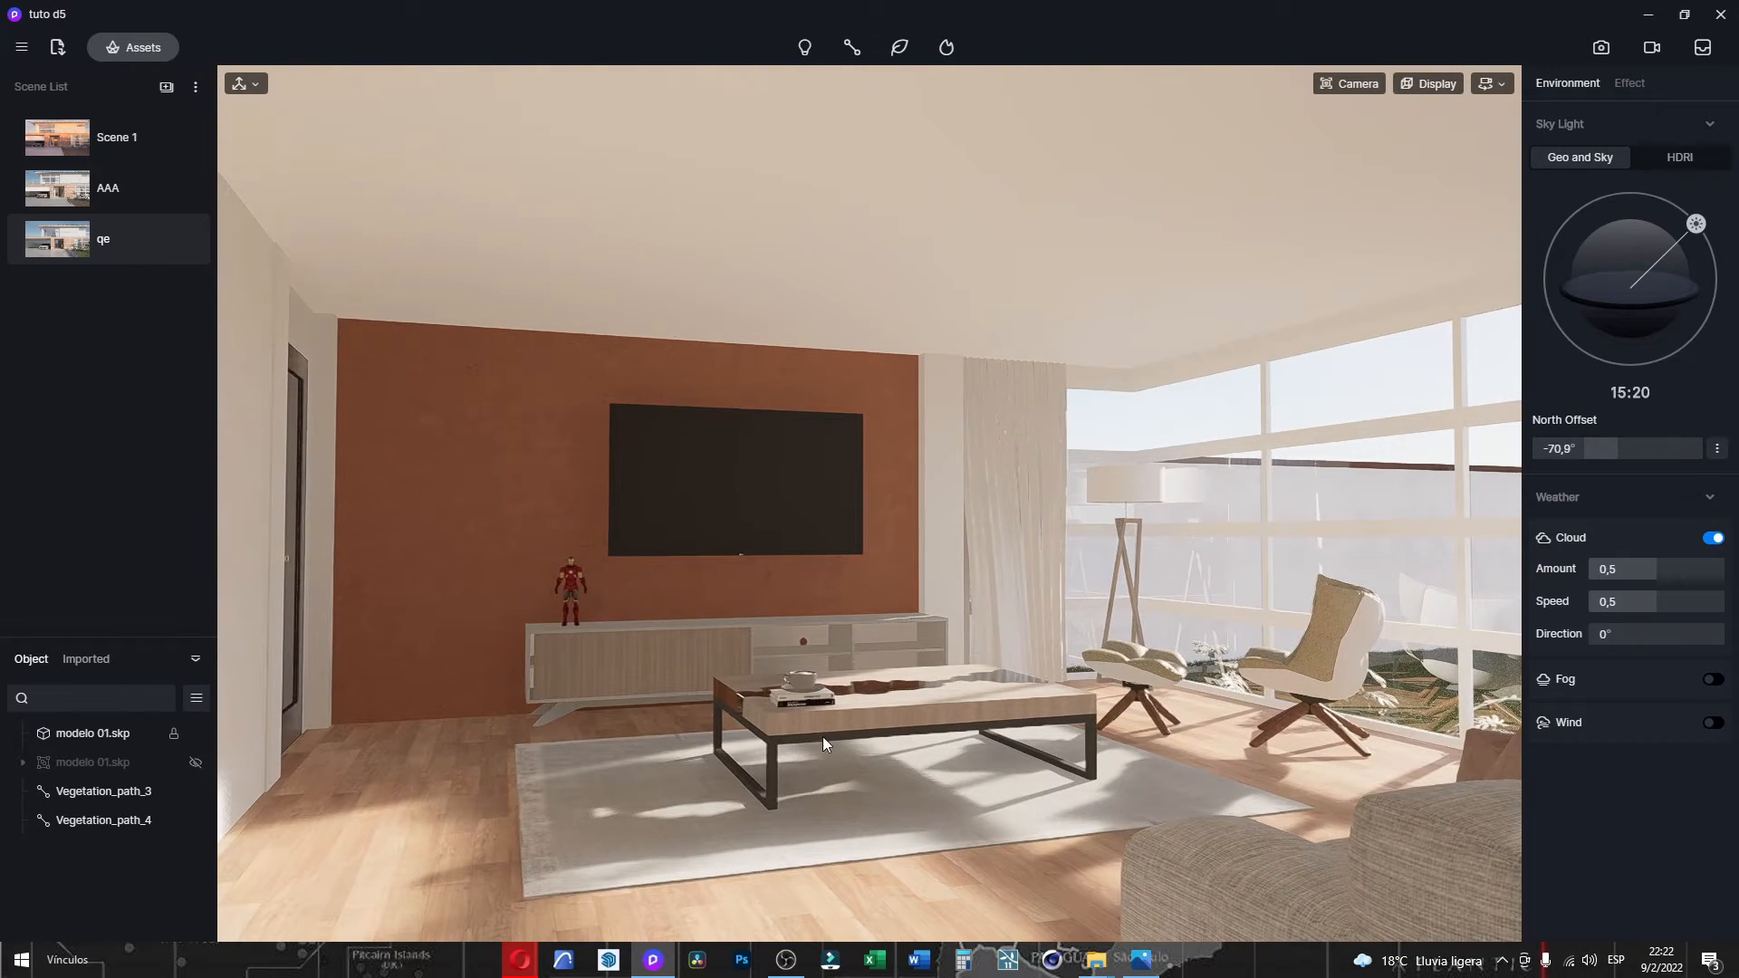
right_drag(822, 737, 888, 715)
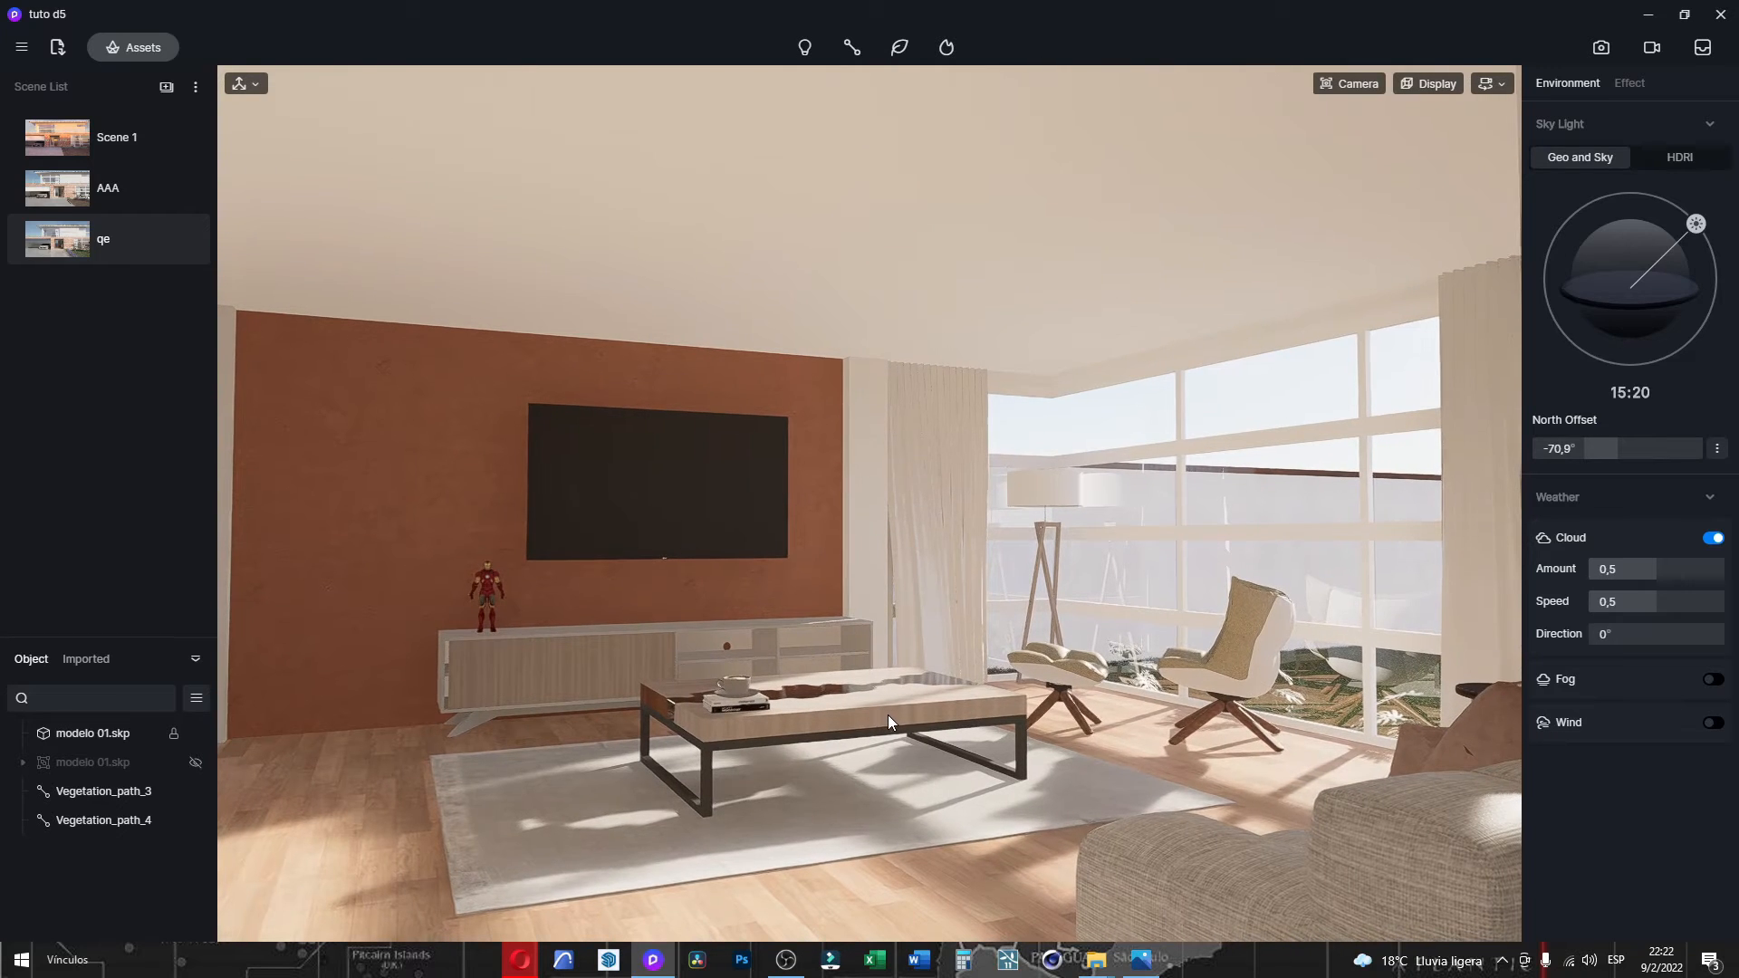
Show the rule-of-thirds grid and refine the framing by turning further toward the windows and lowering the camera.
click(1427, 92)
click(1477, 140)
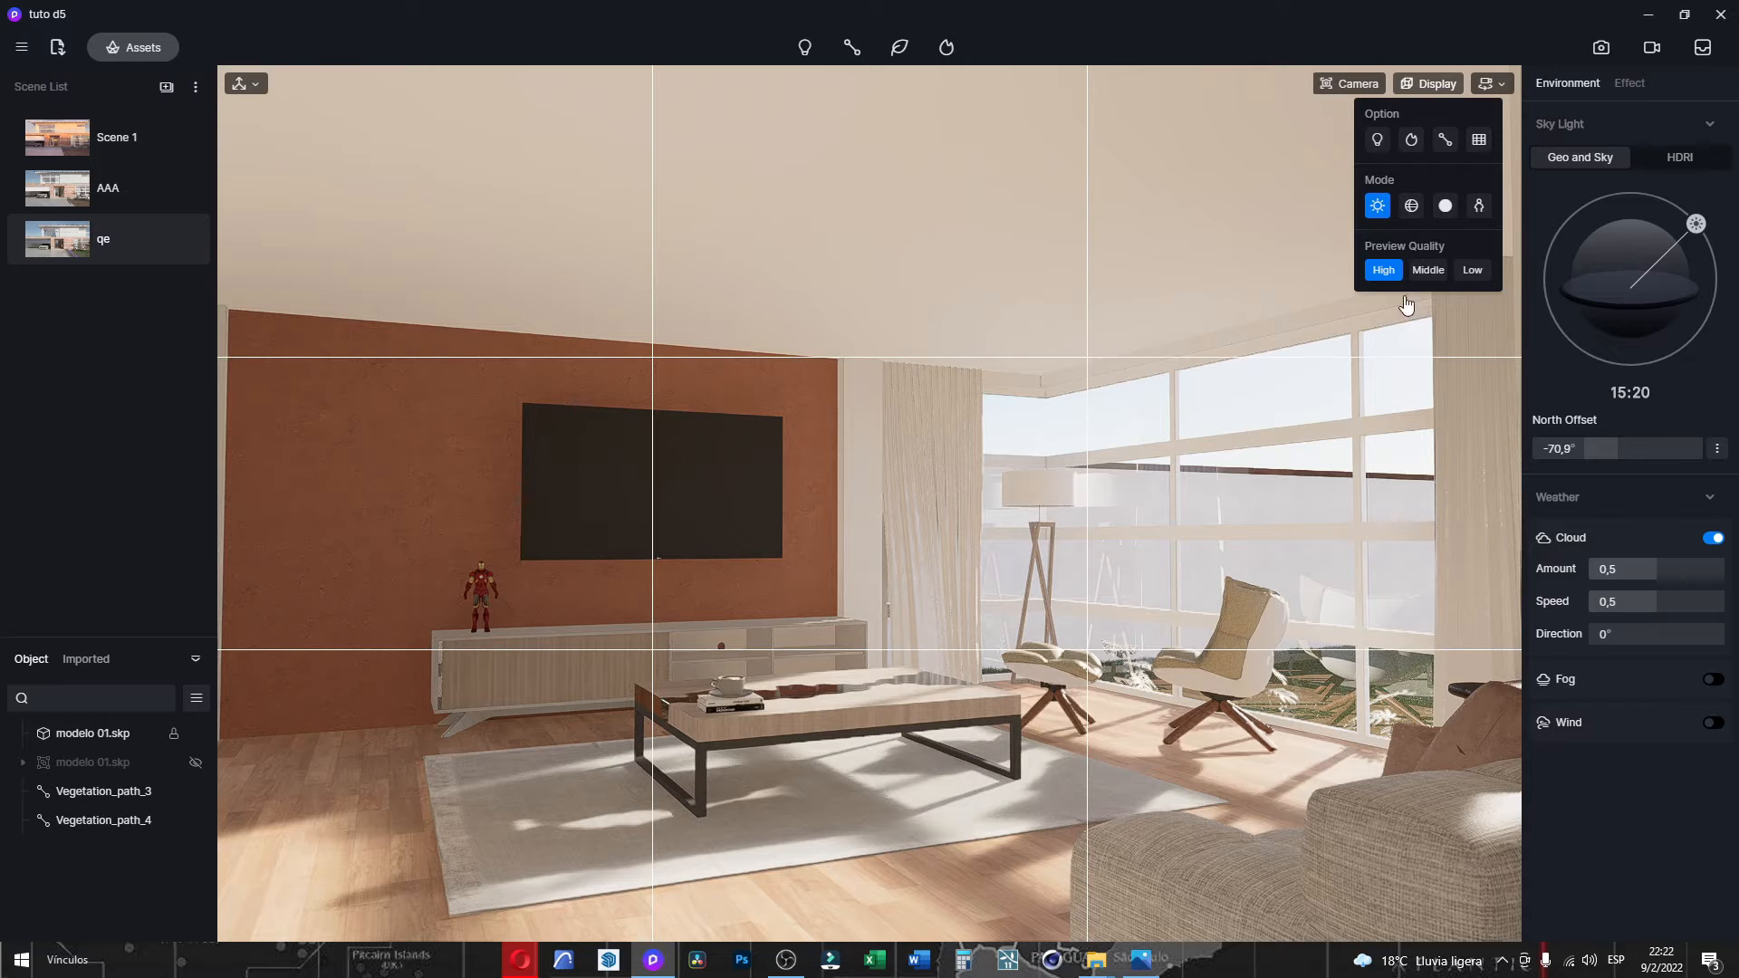
right_drag(1156, 474, 1246, 502)
key(a)
key(a)
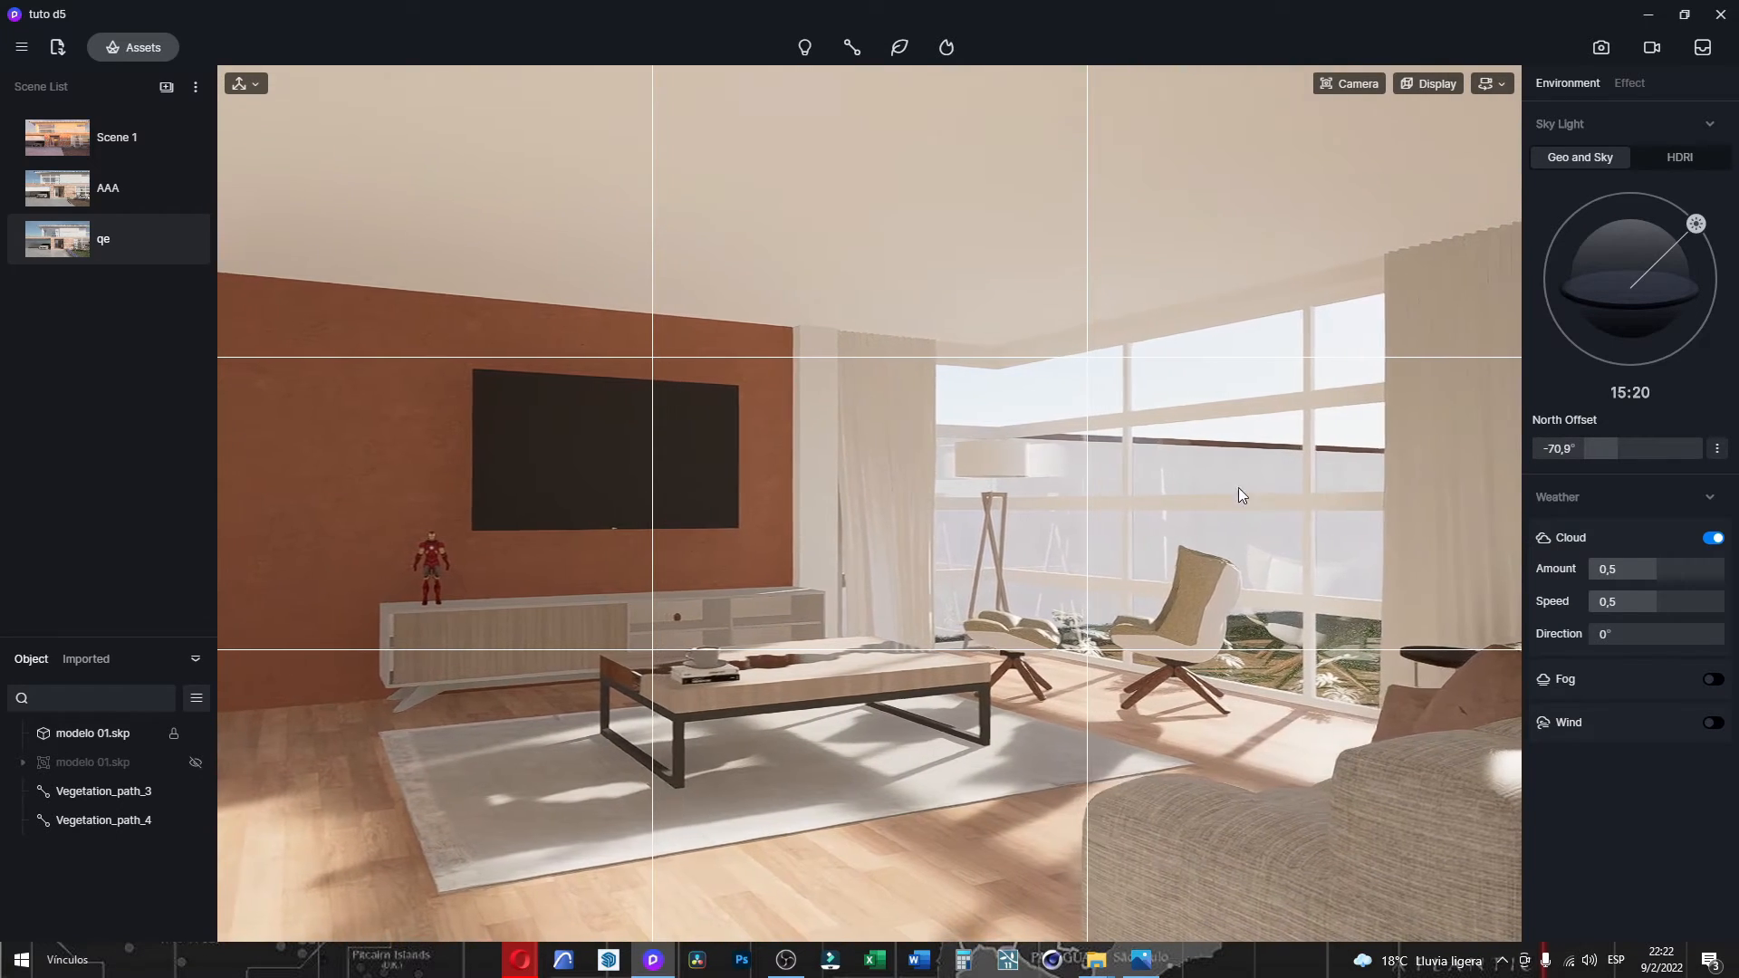
right_drag(1137, 419, 1181, 420)
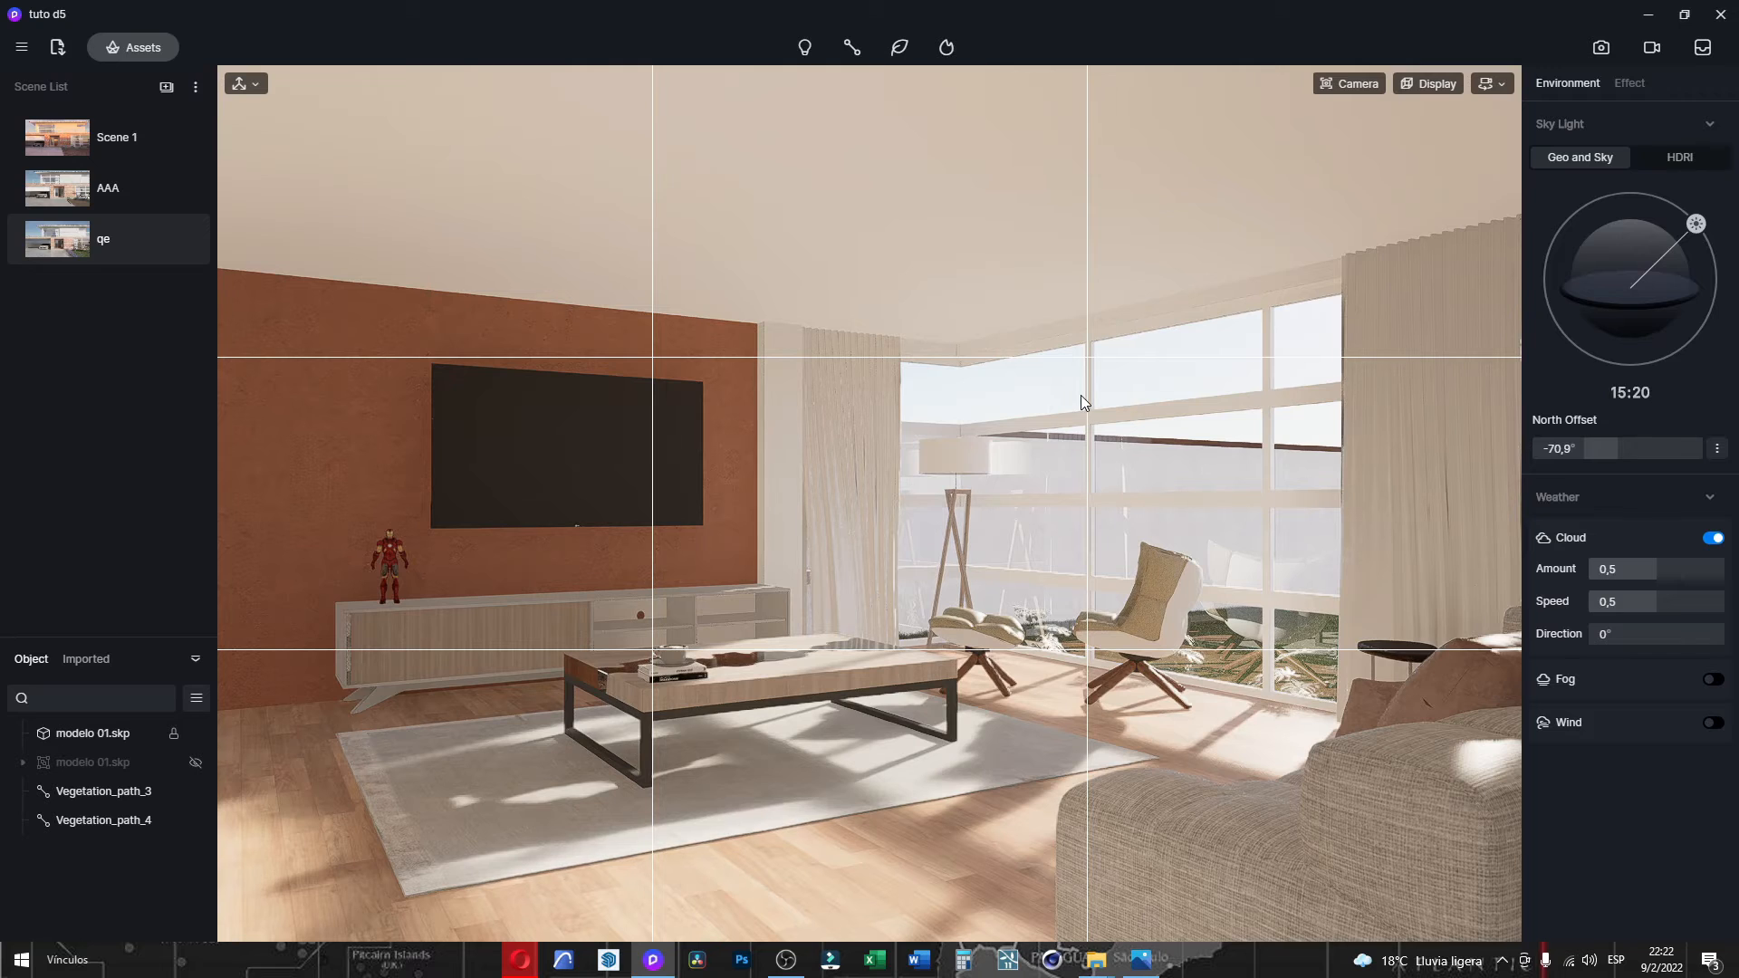
key(q)
key(q)
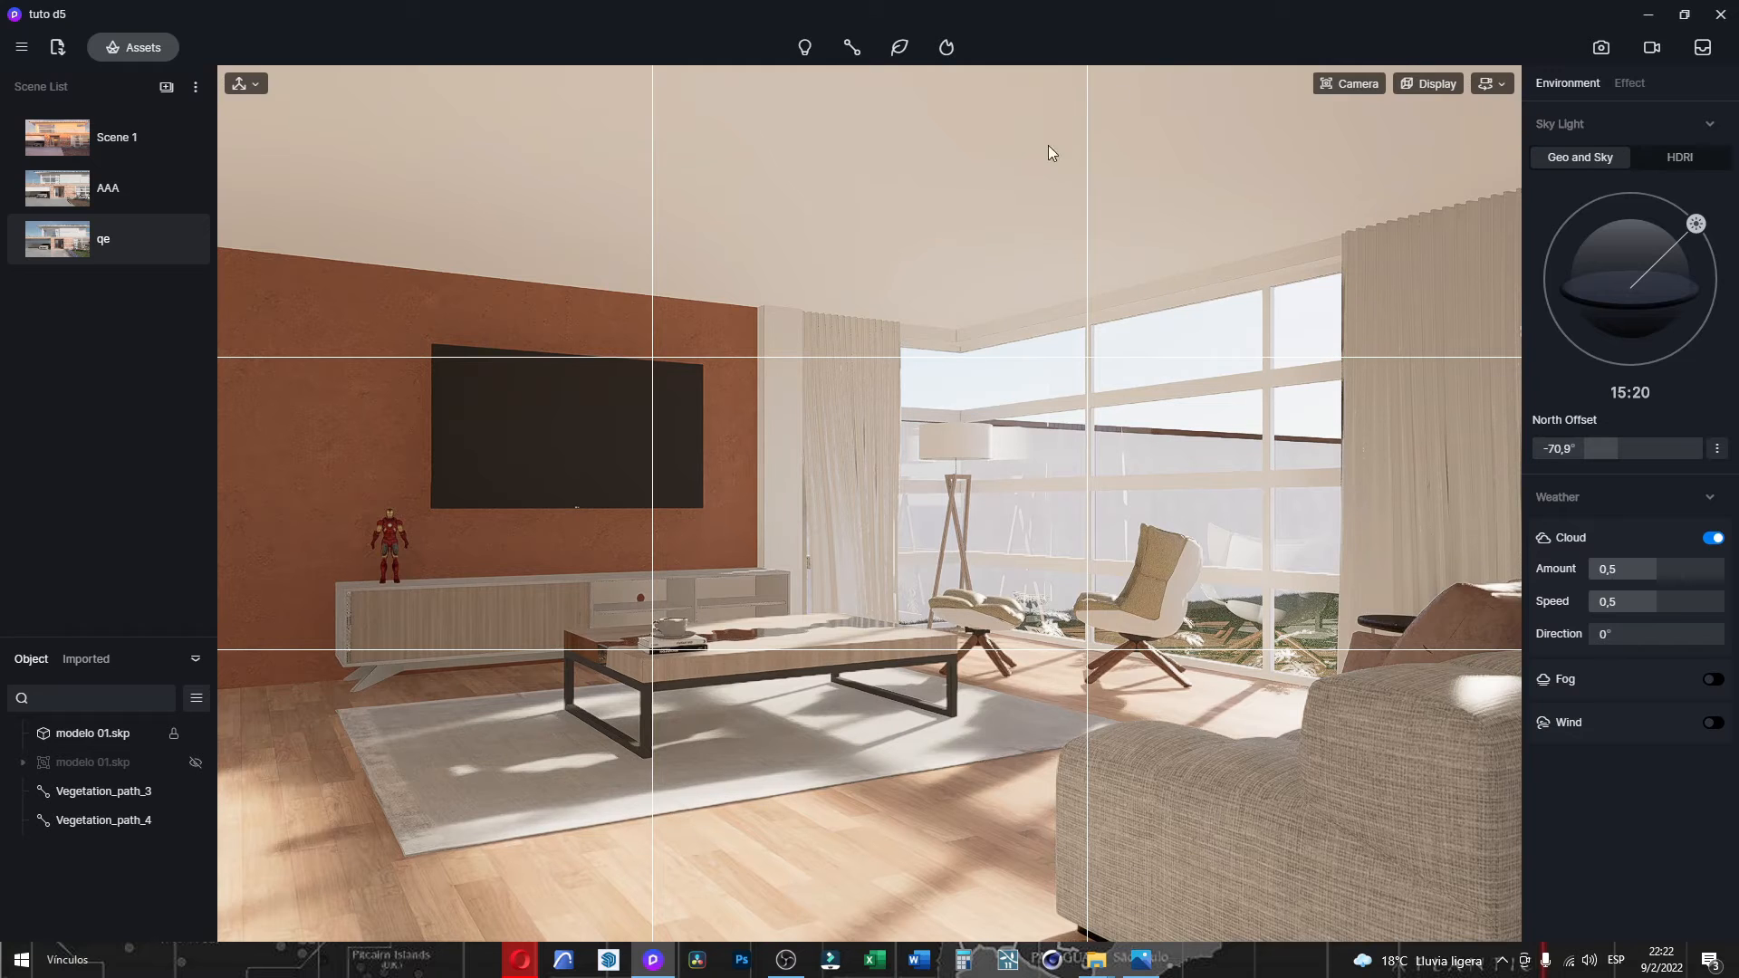
Switch the living-room camera to two-point perspective and save the view as a new scene.
click(1442, 87)
click(1420, 89)
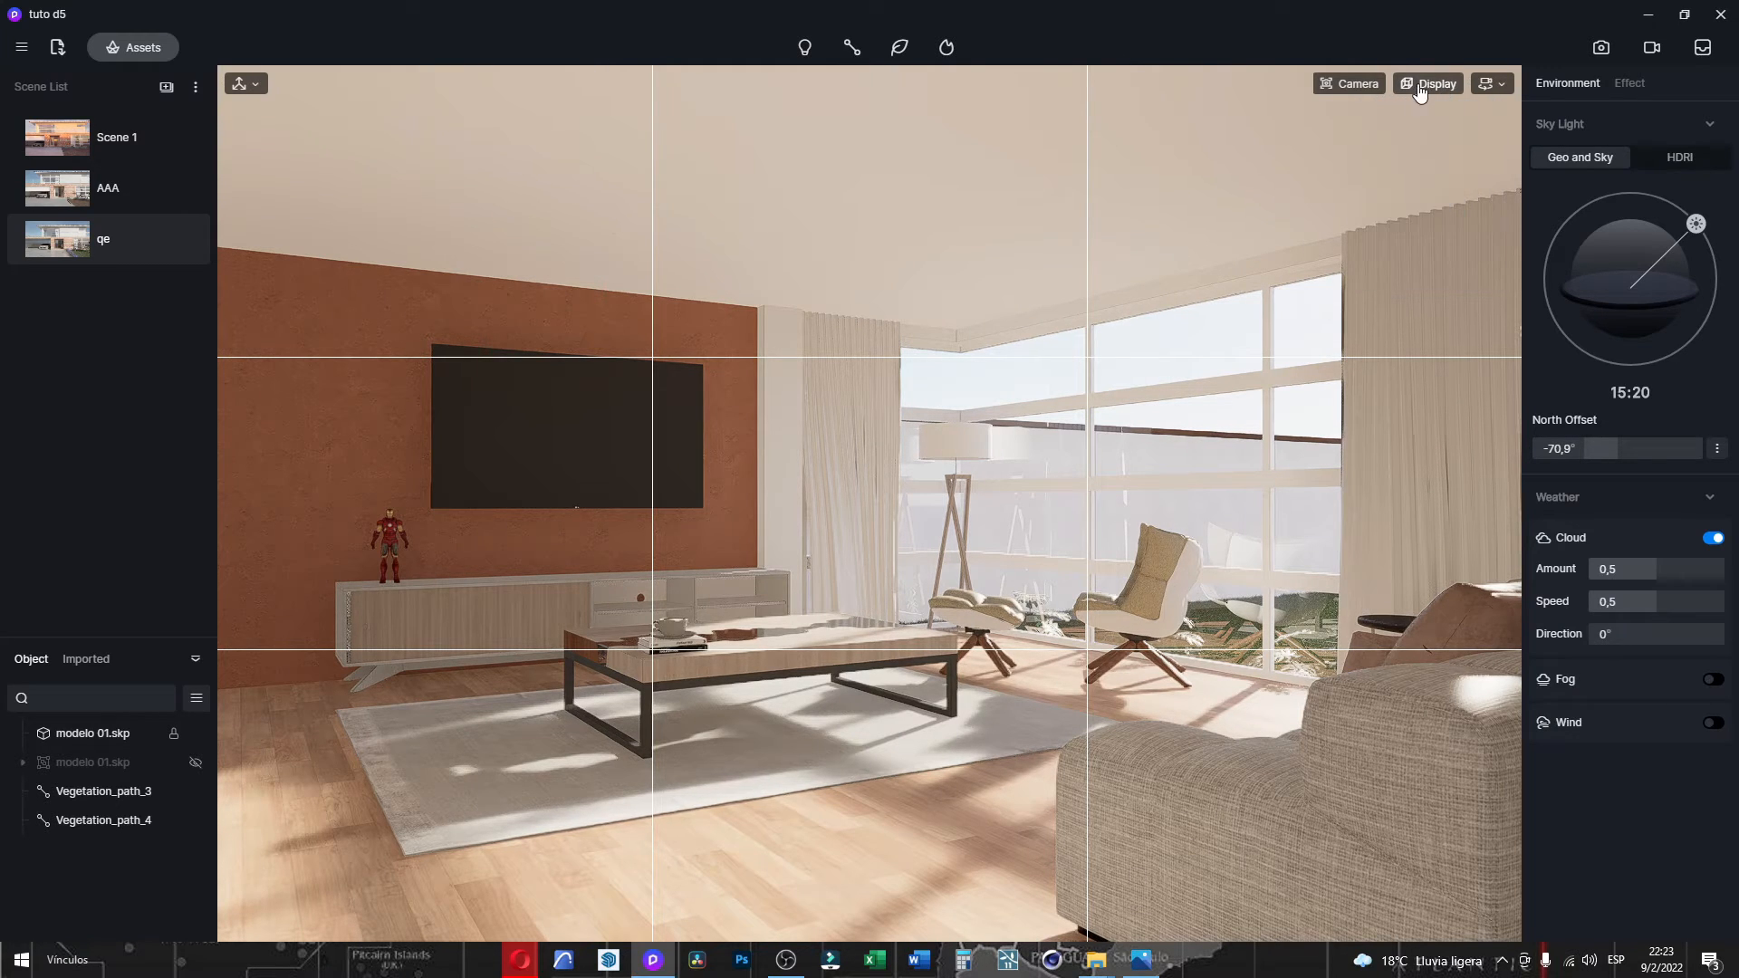
click(1368, 87)
click(1381, 409)
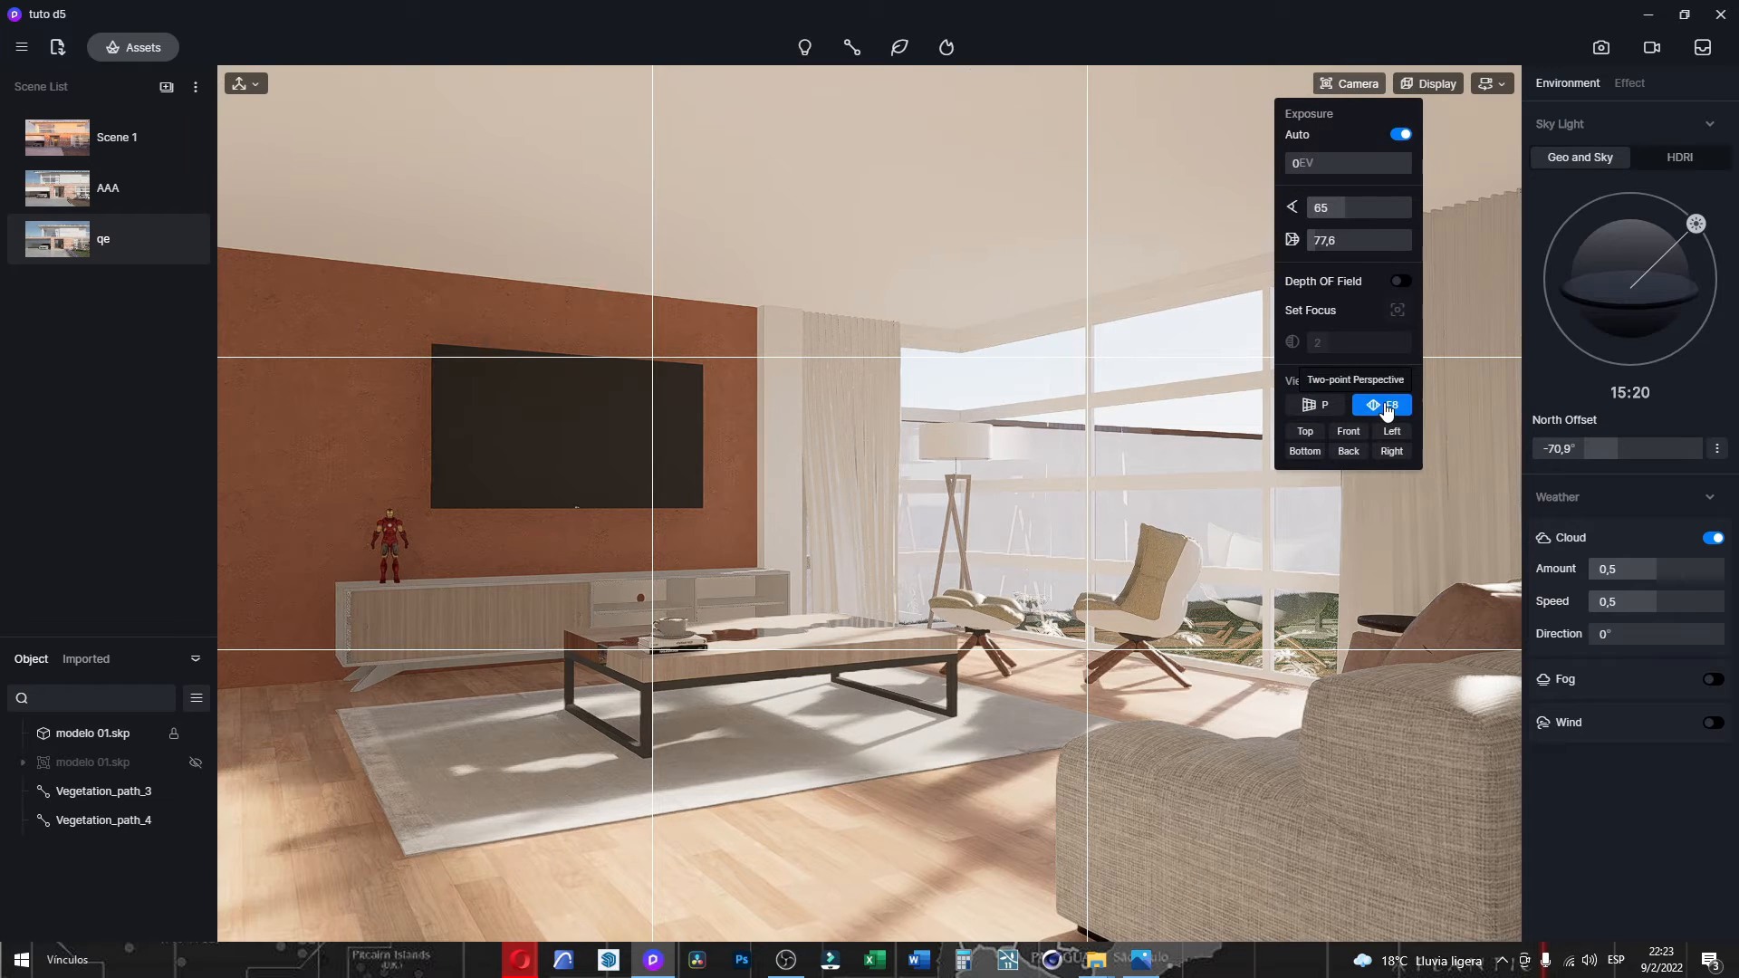
click(1267, 4)
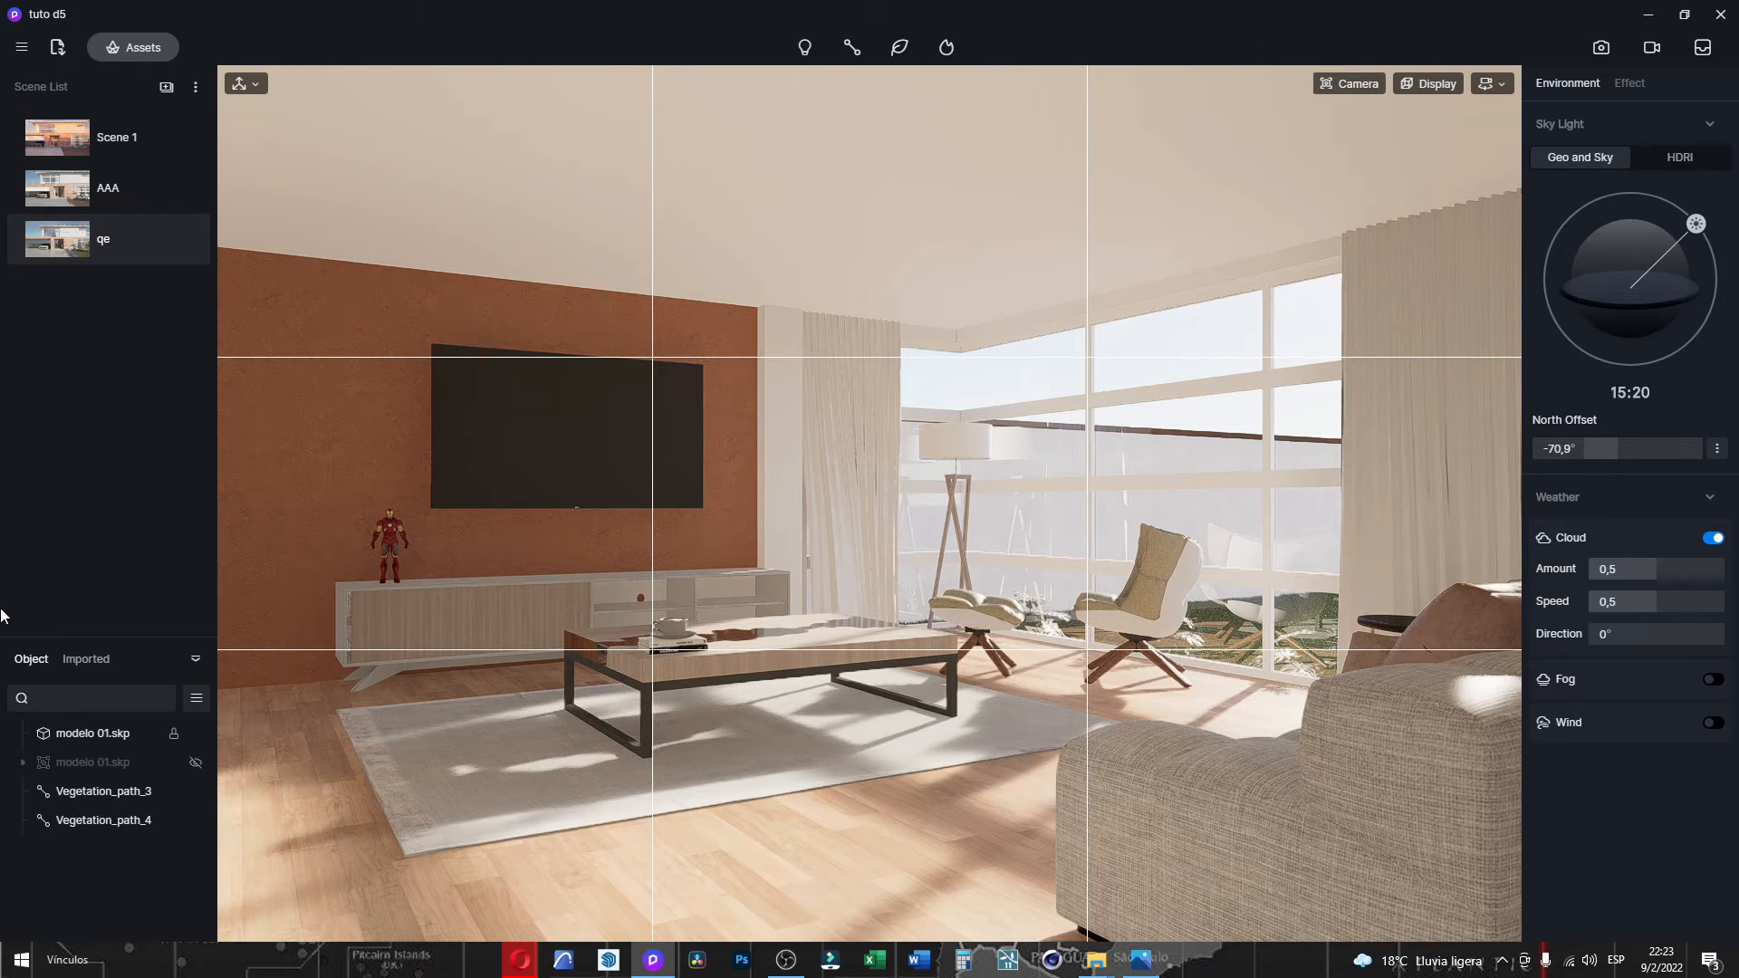
click(166, 88)
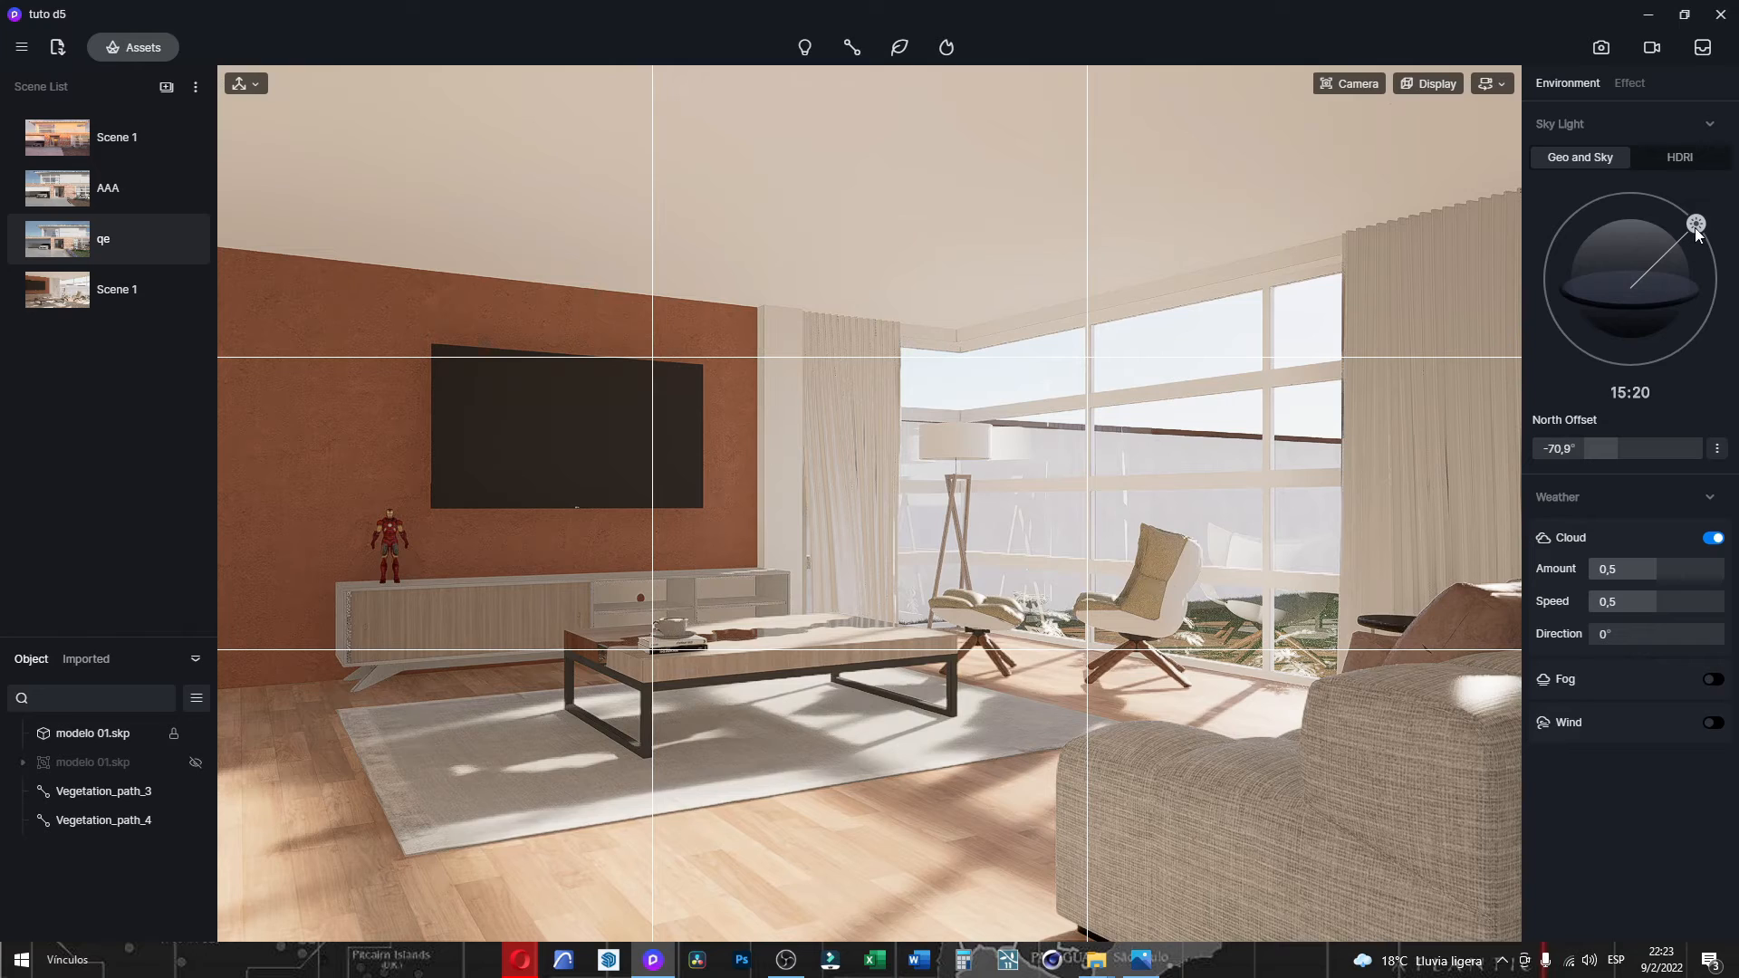
Set the sun to 09:56 with a north offset of -95,7° and update the saved living-room scene.
drag(1695, 221, 1554, 213)
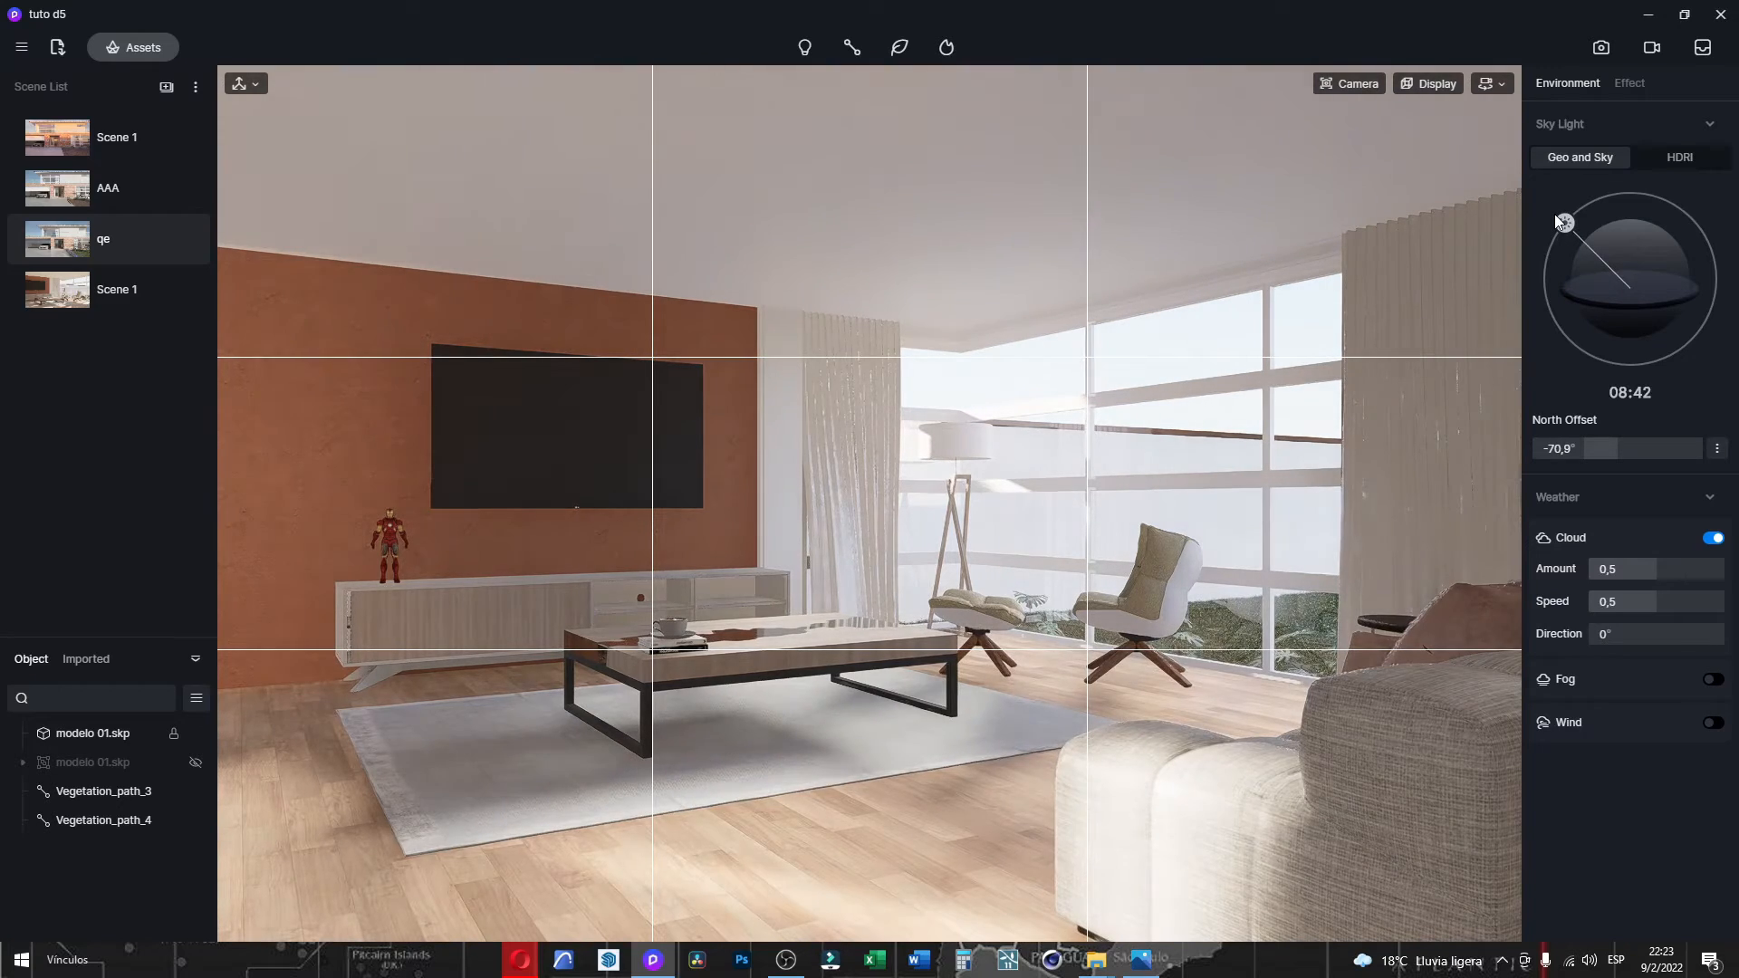
drag(1565, 224, 1580, 207)
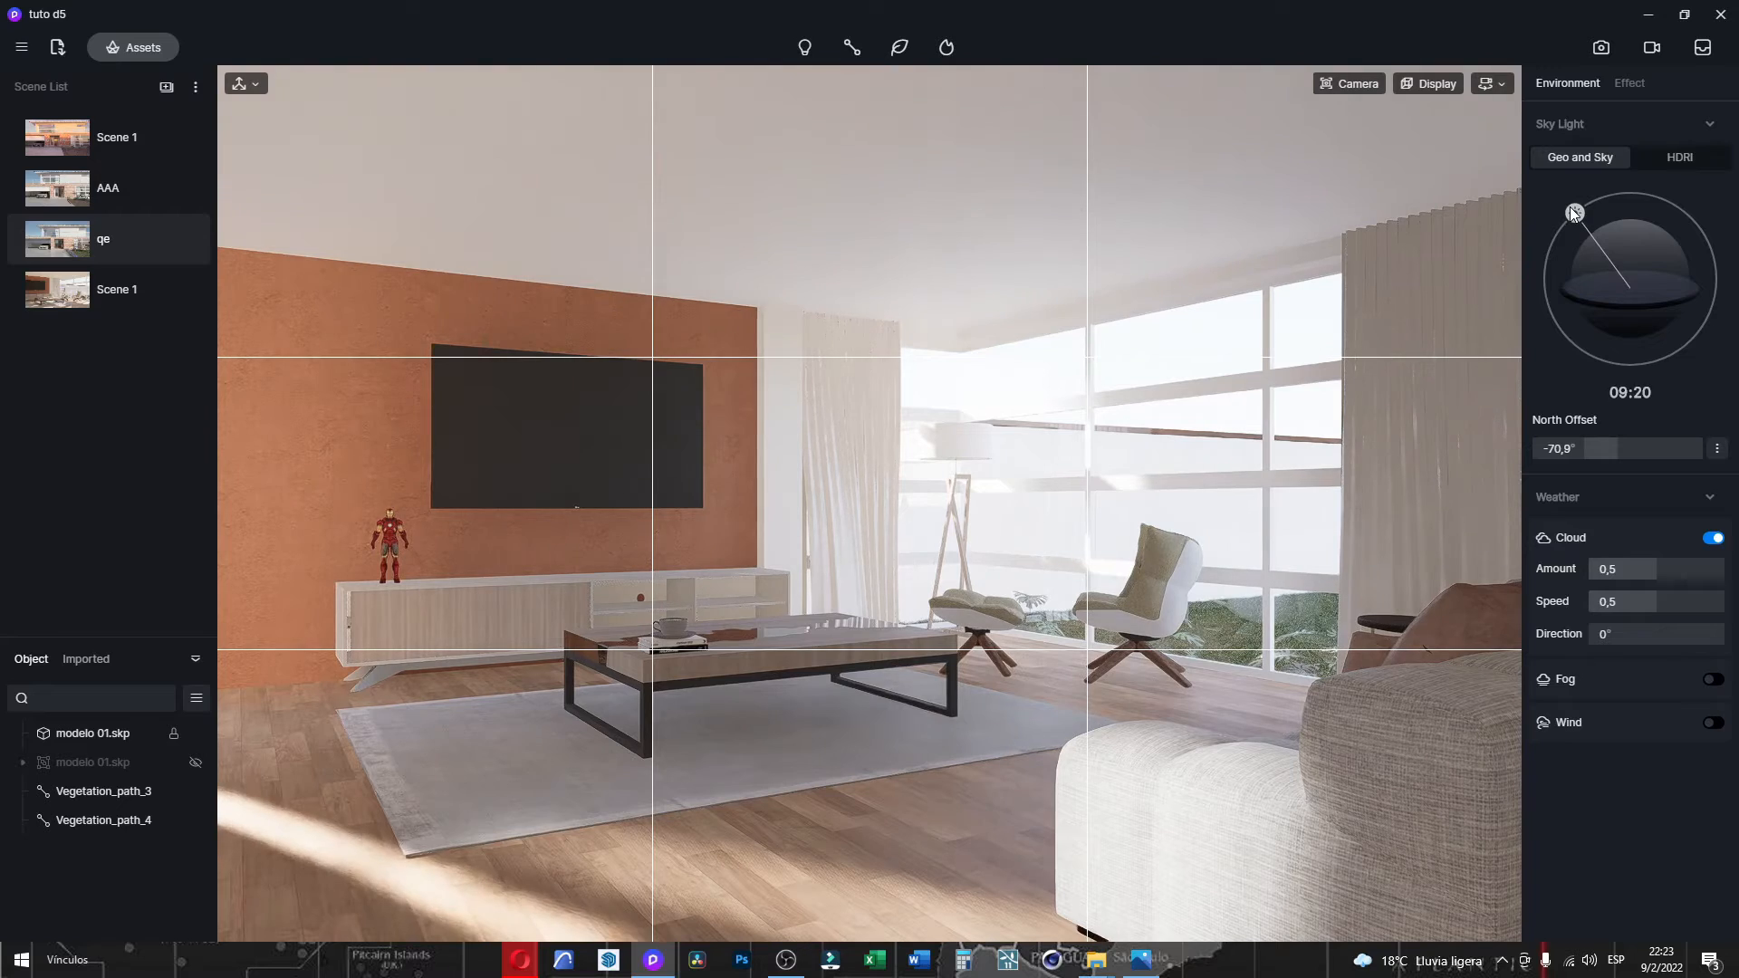
drag(1585, 443, 1582, 428)
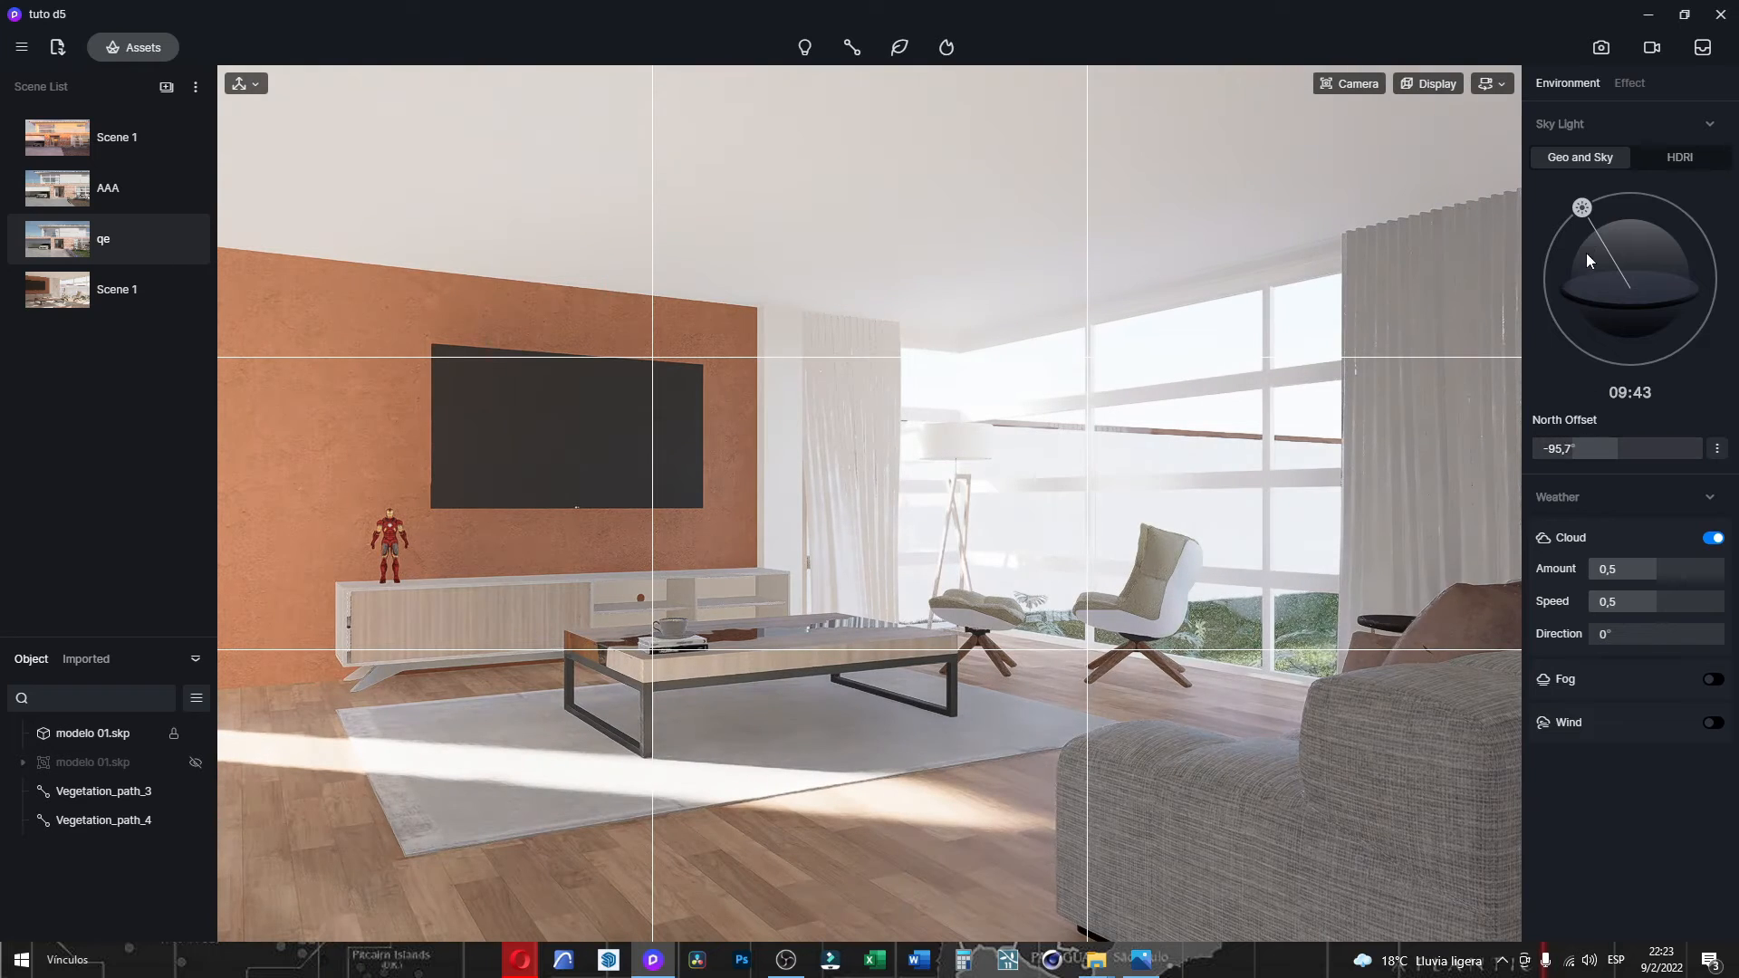
drag(1586, 211, 1576, 211)
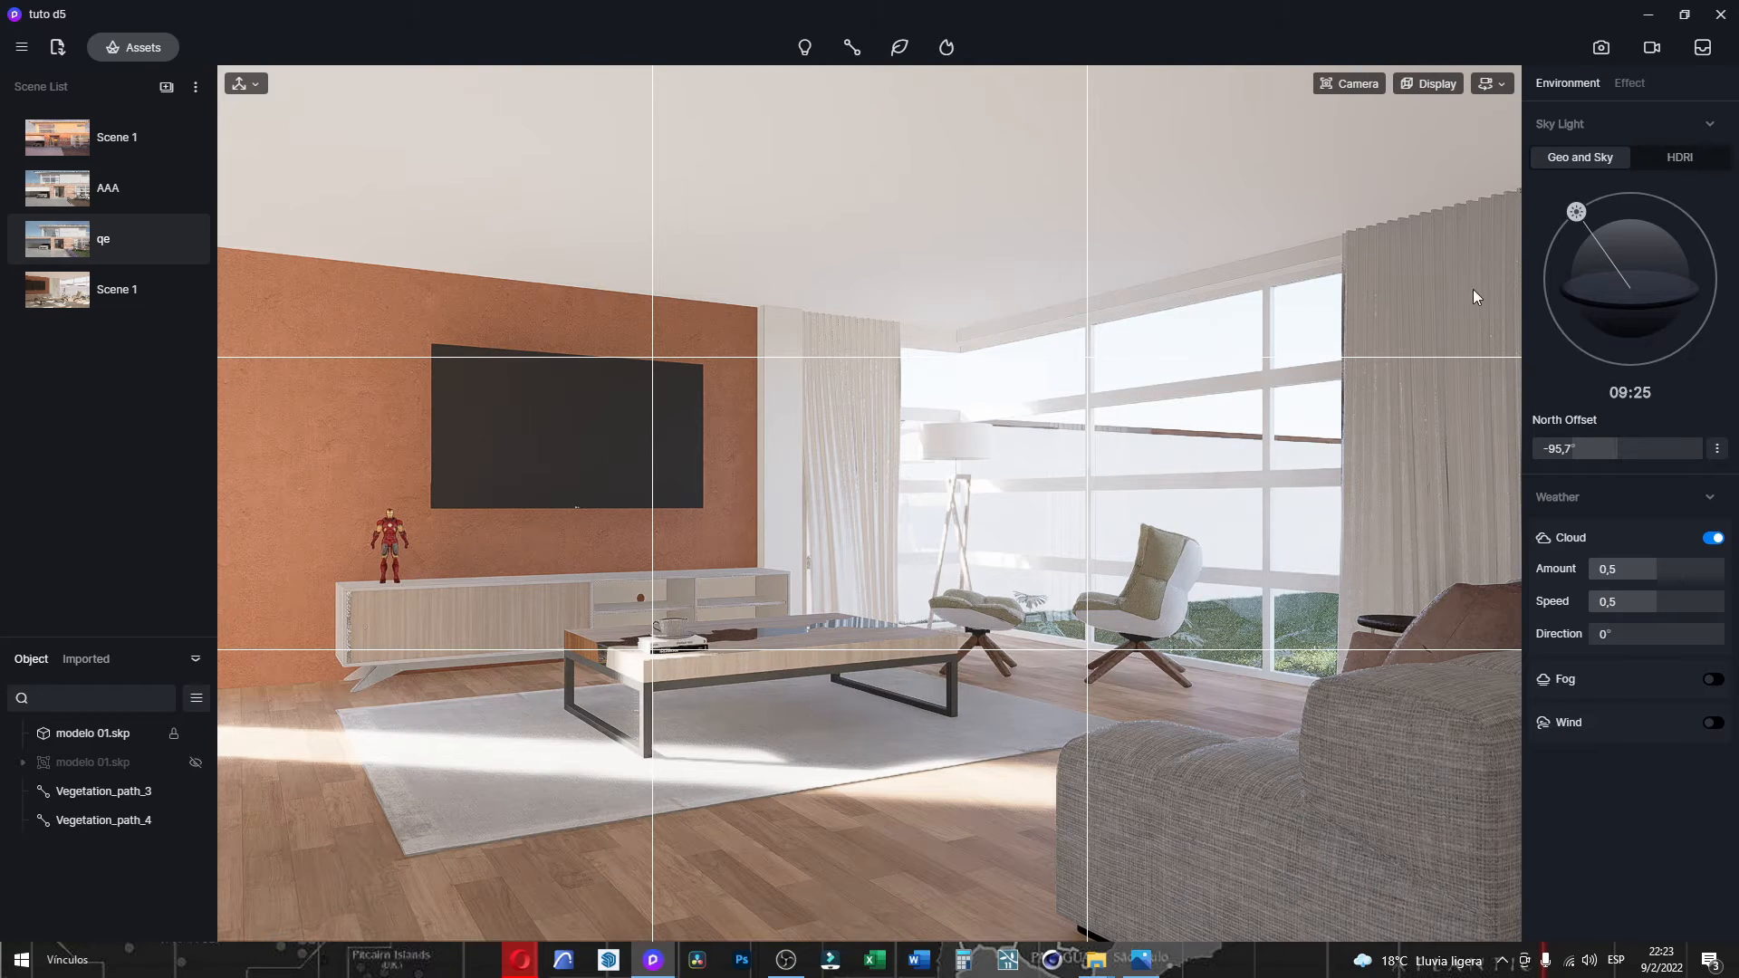
drag(1573, 210, 1581, 197)
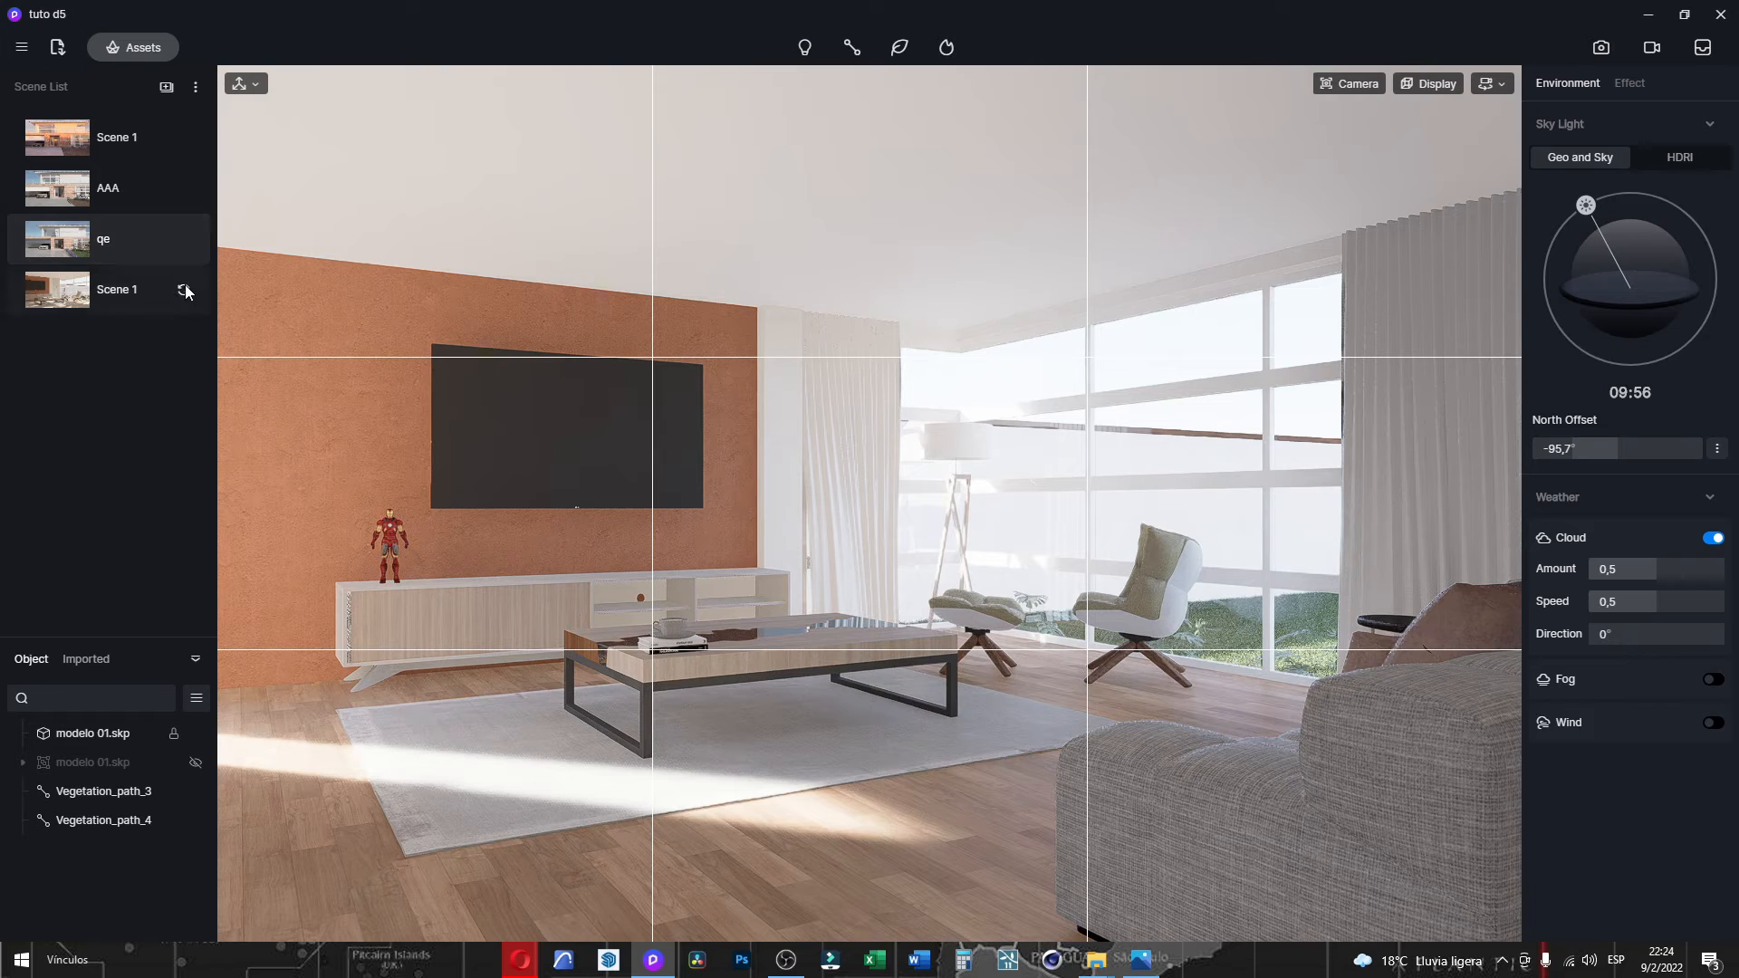
click(184, 290)
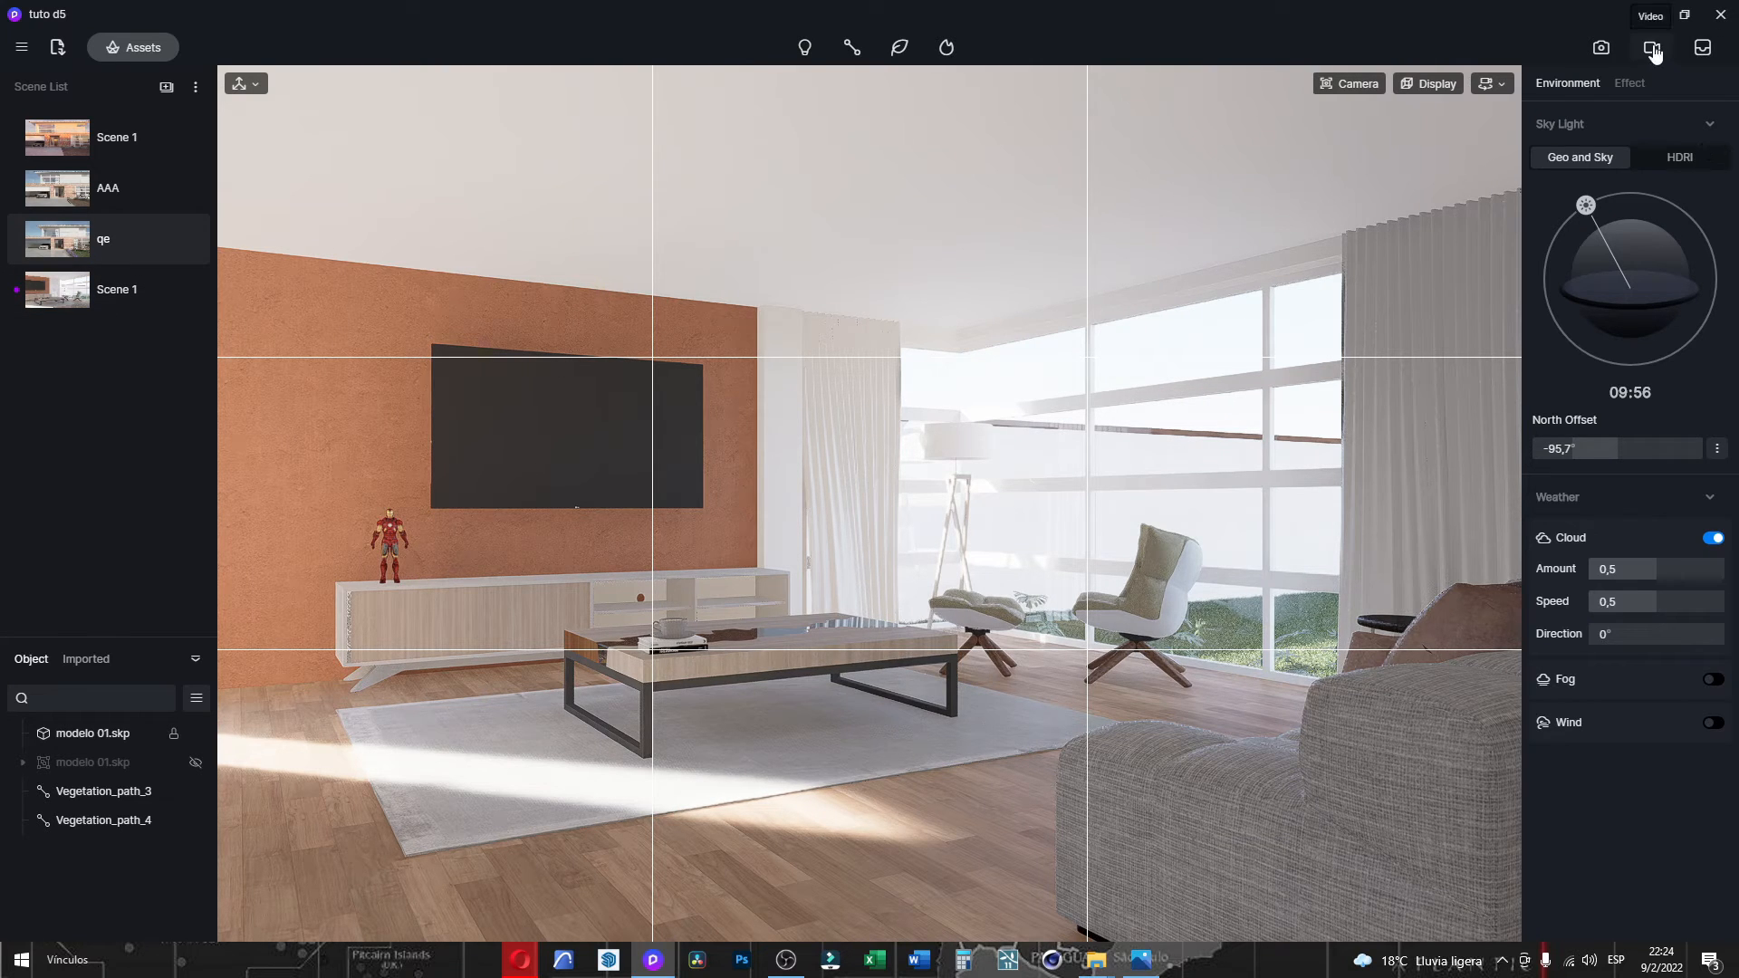
Set up an image render of the living room in 16:9 at 1920 × 1080.
click(1617, 53)
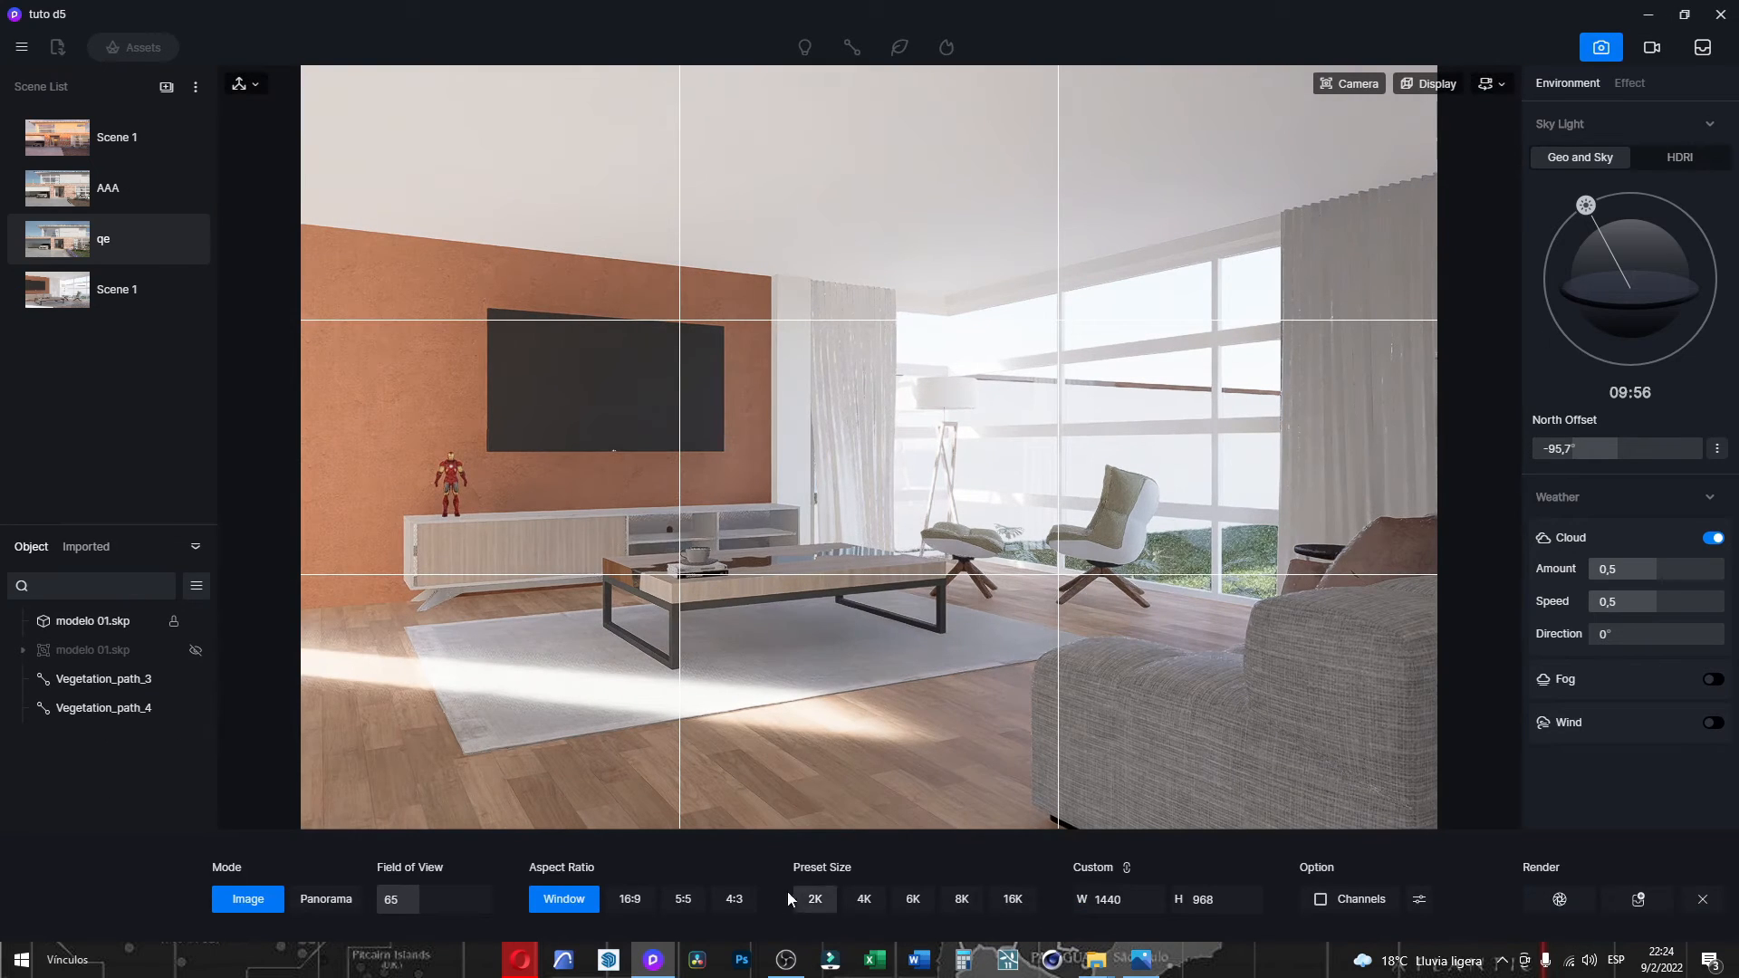
click(631, 899)
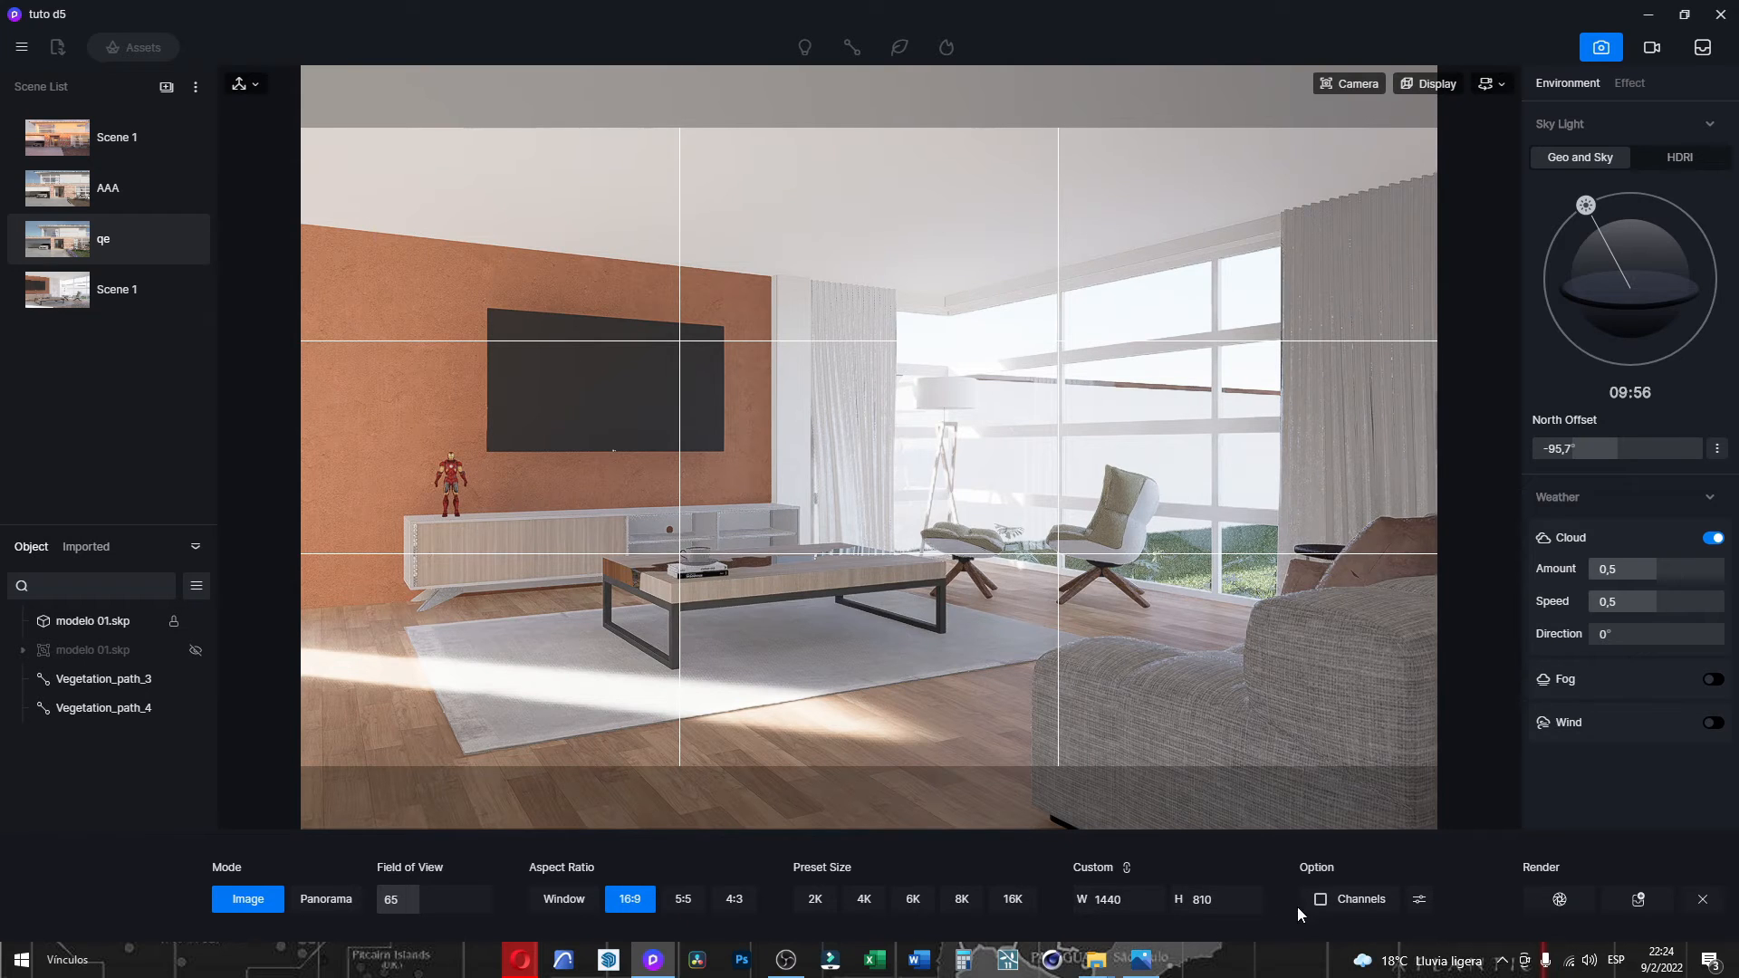
double_click(1109, 905)
text(192)
key(Return)
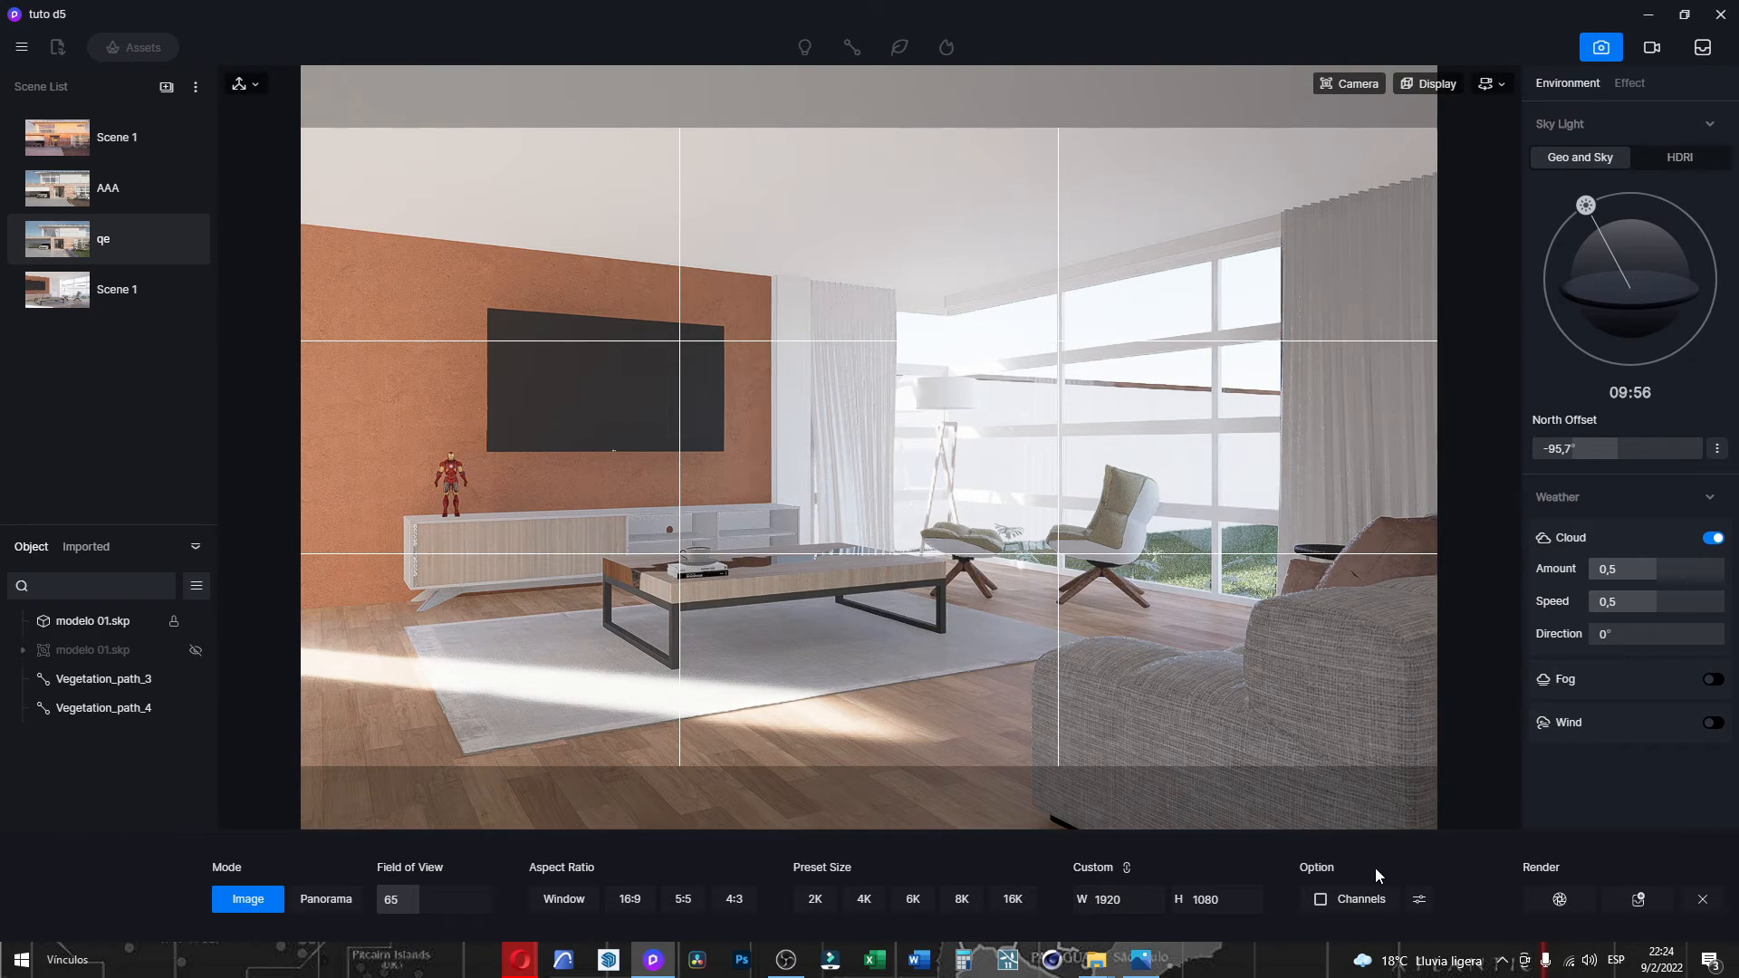
Render the living-room image to the offered save location and dismiss the completed render dialog.
click(1551, 900)
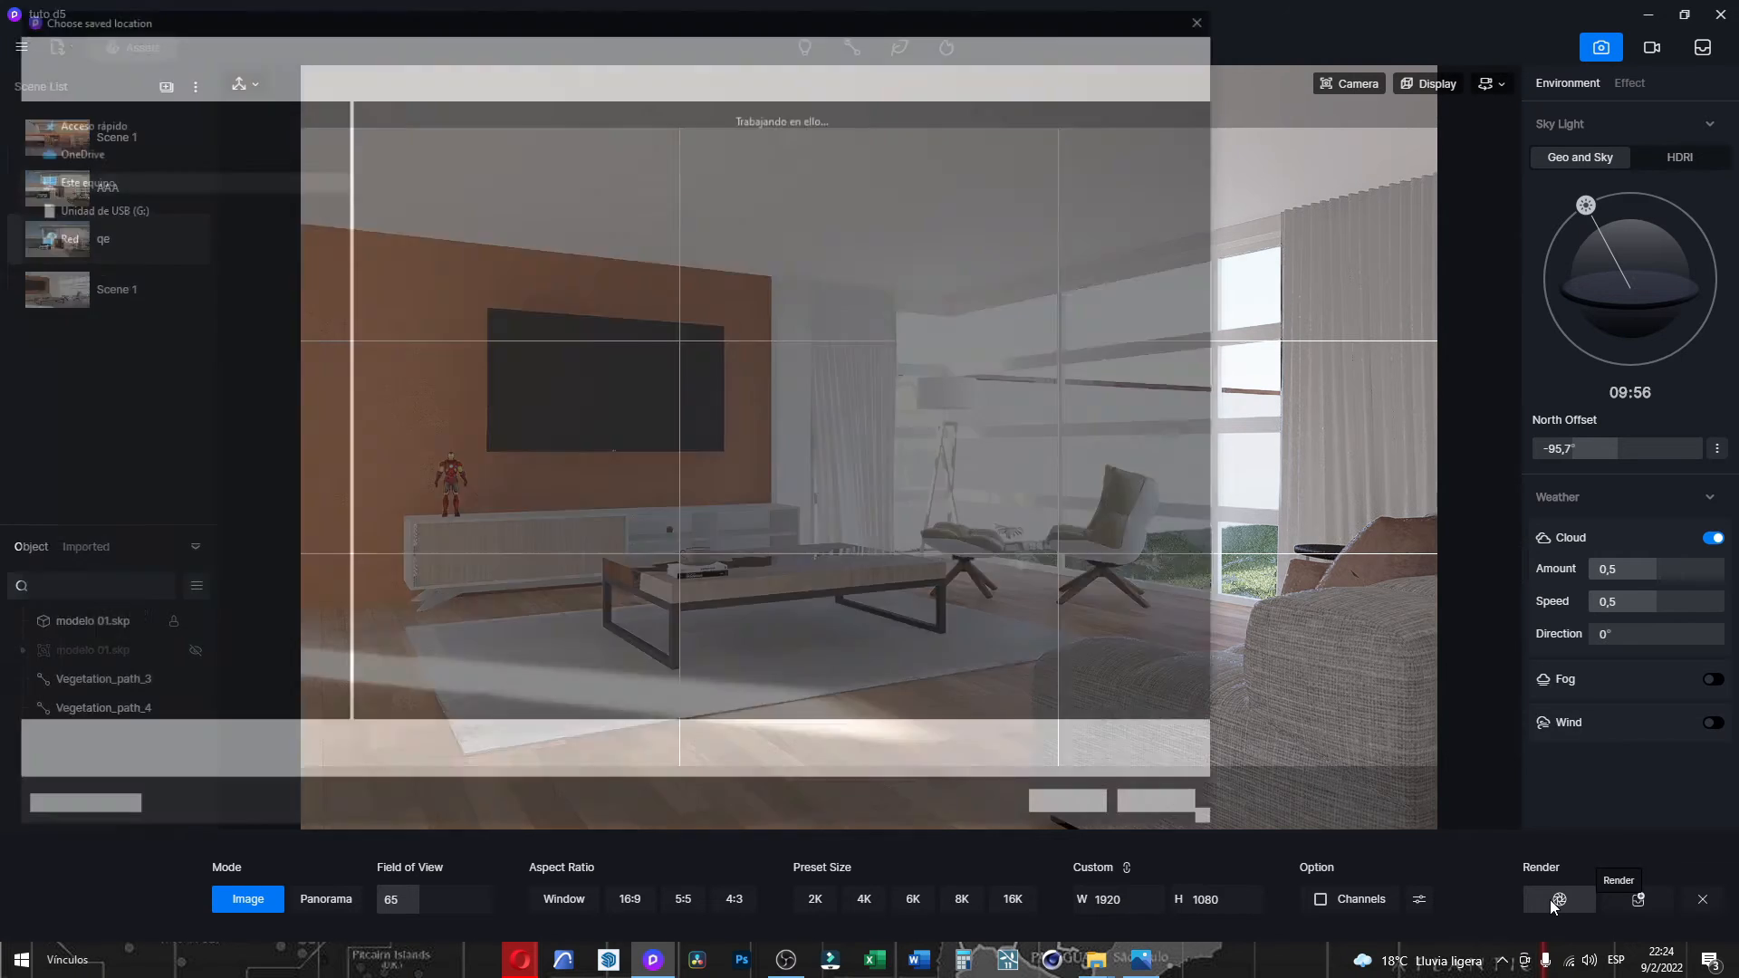
click(1078, 811)
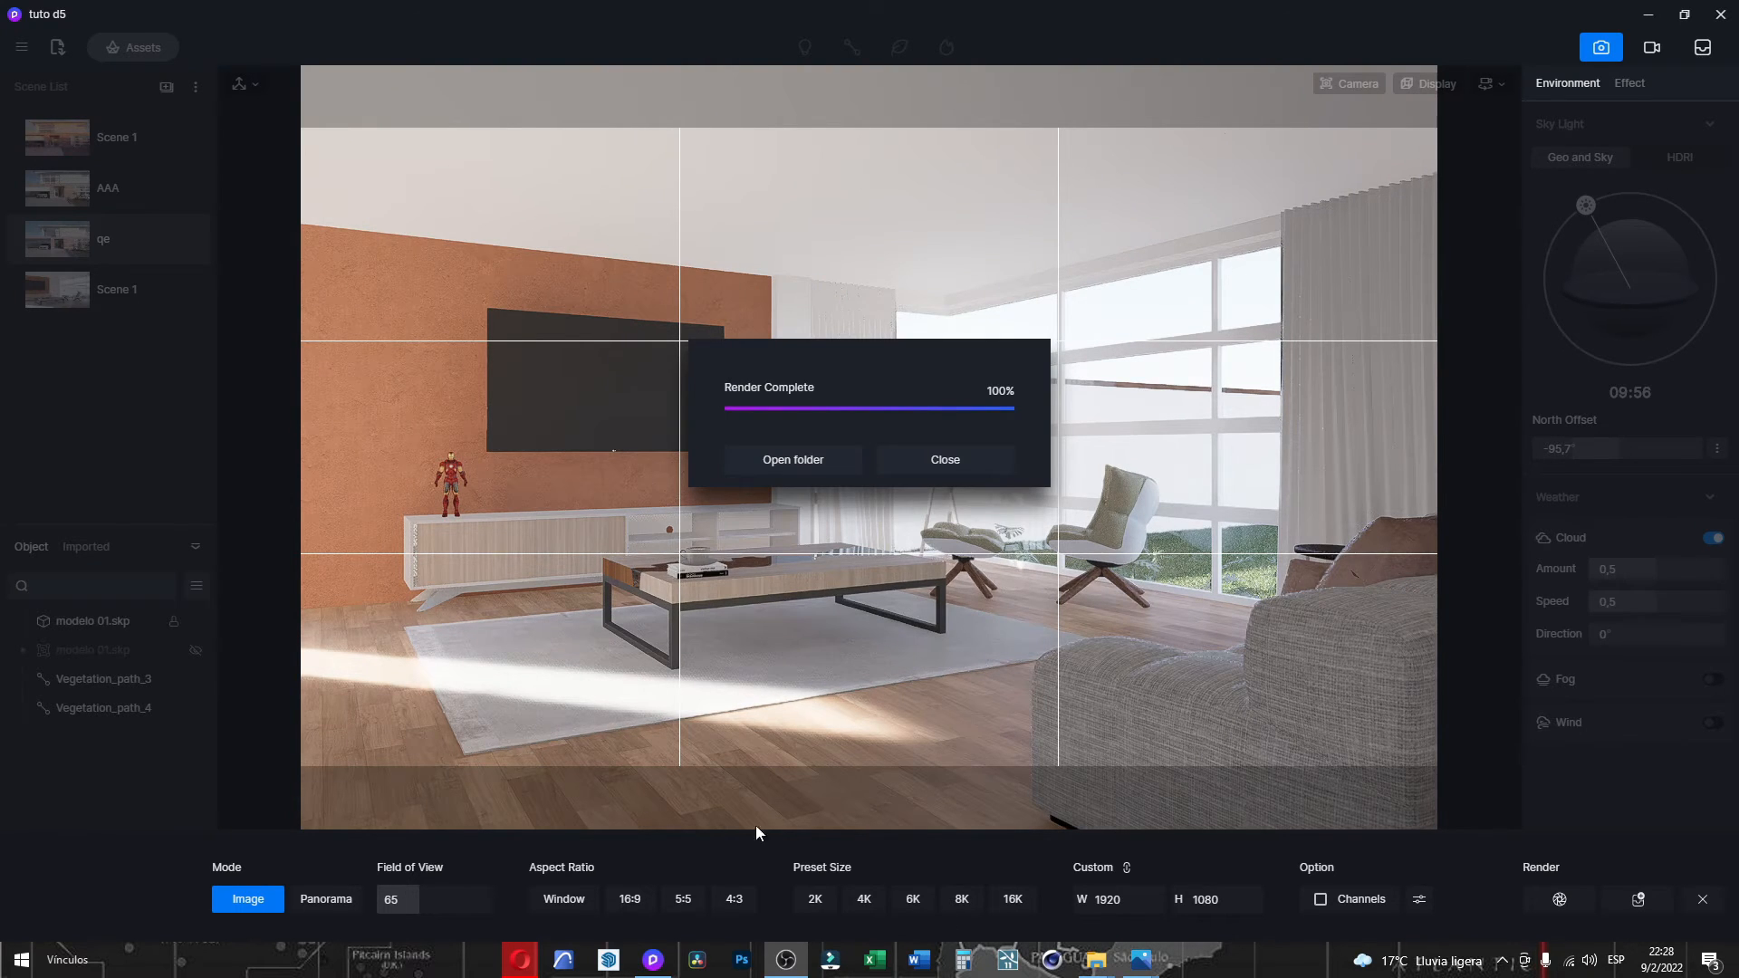
click(944, 460)
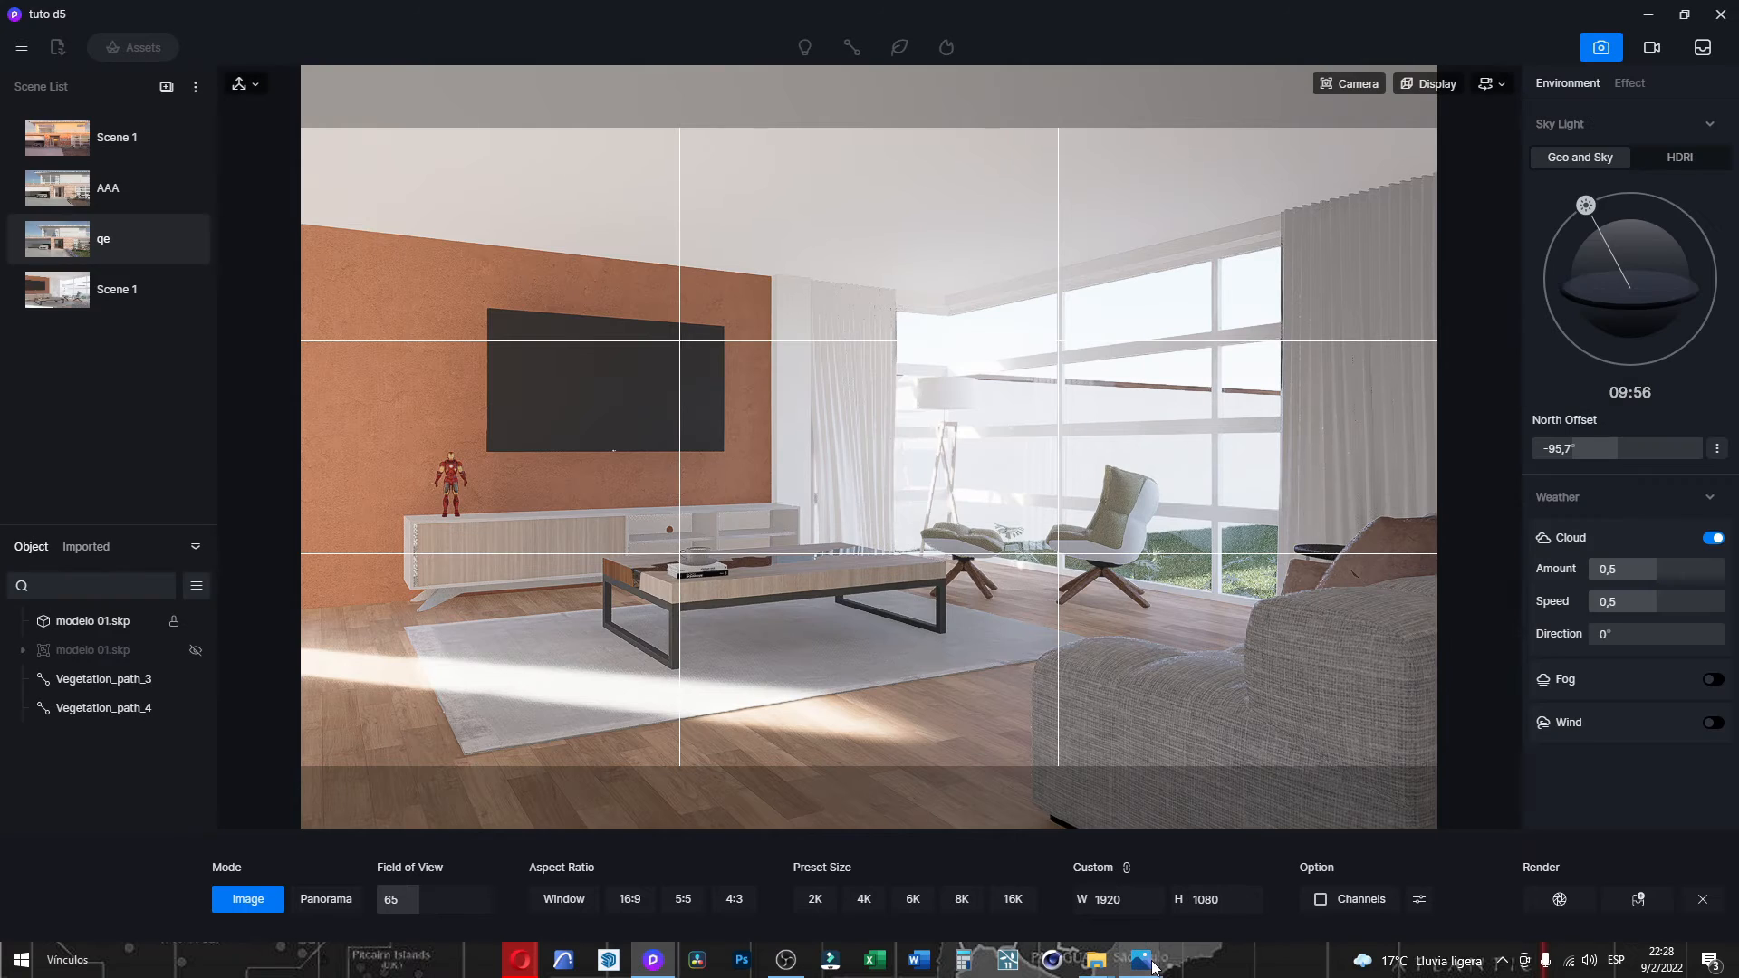
Switch to the Photos viewer and examine the finished living-room render at full screen.
mouse_move(1146, 962)
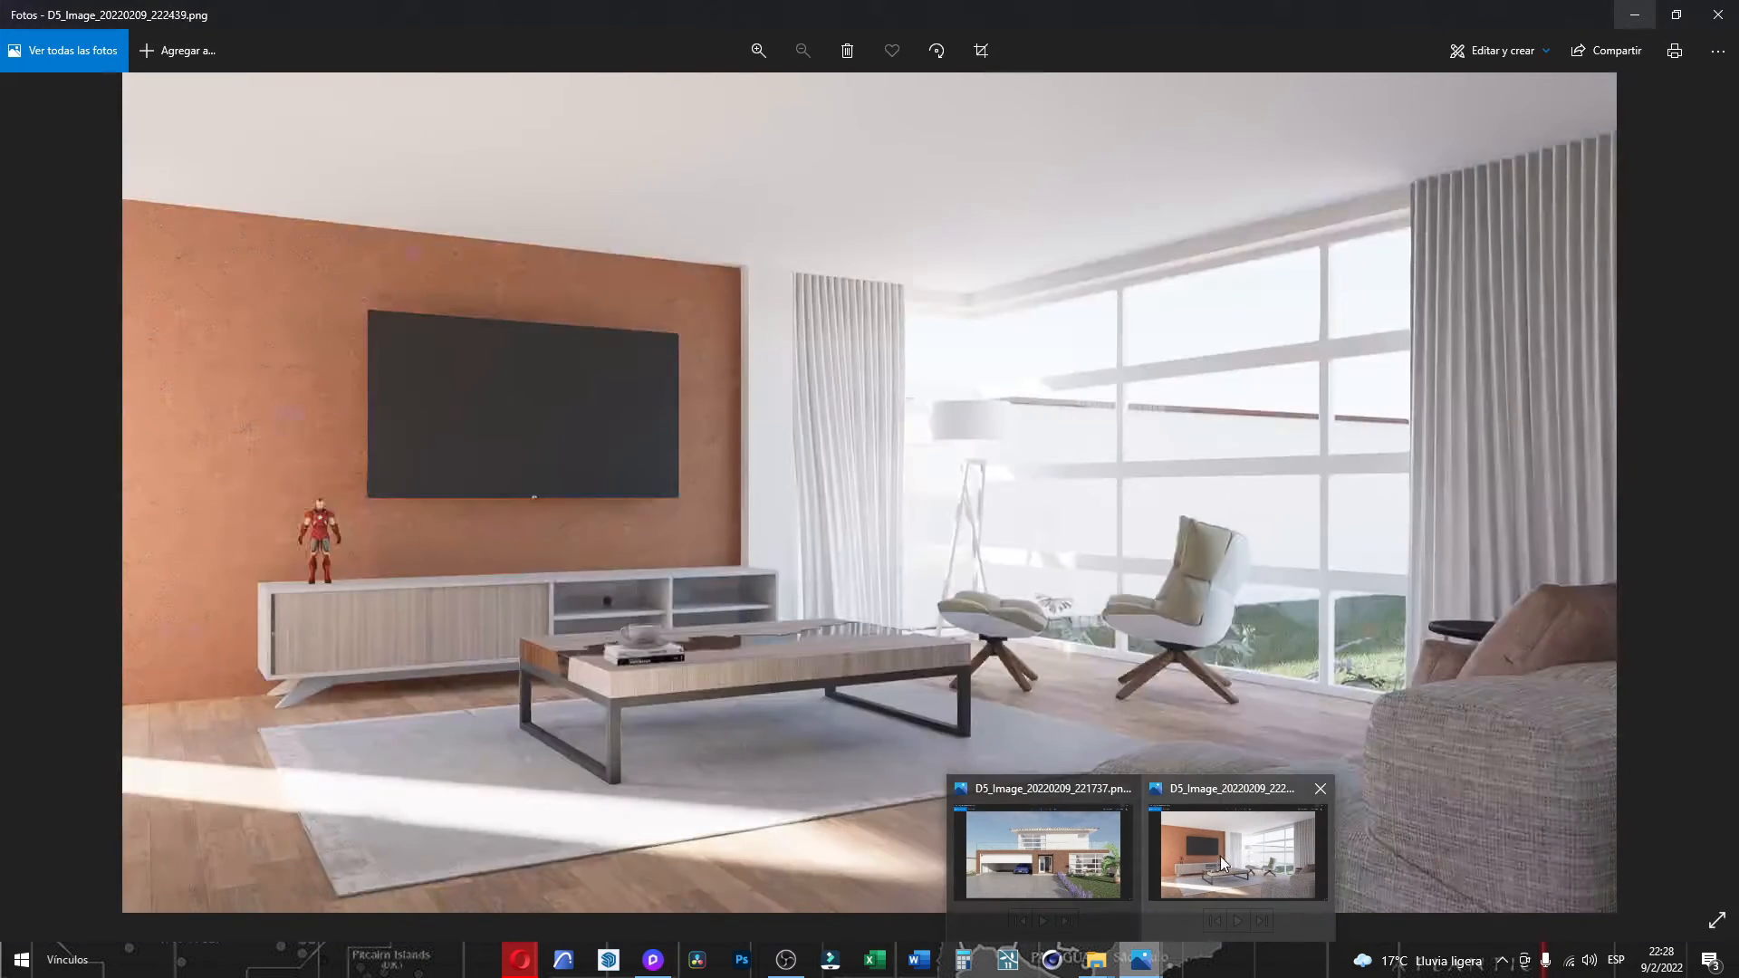
click(1220, 855)
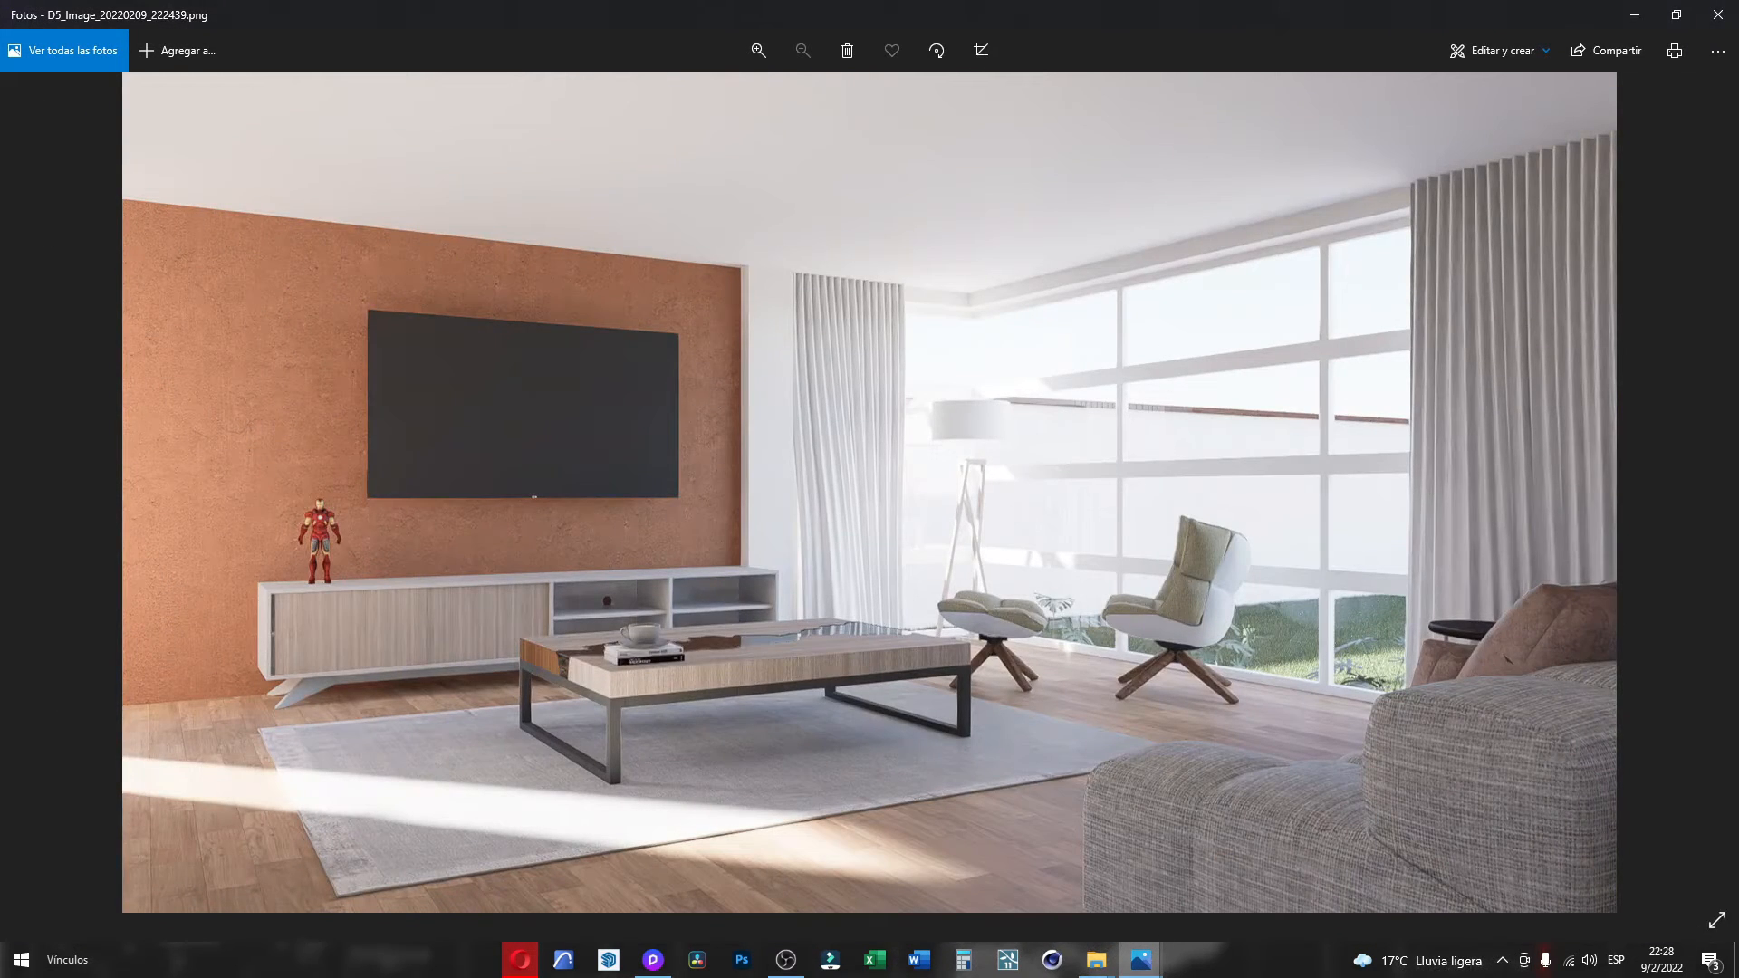
click(1717, 920)
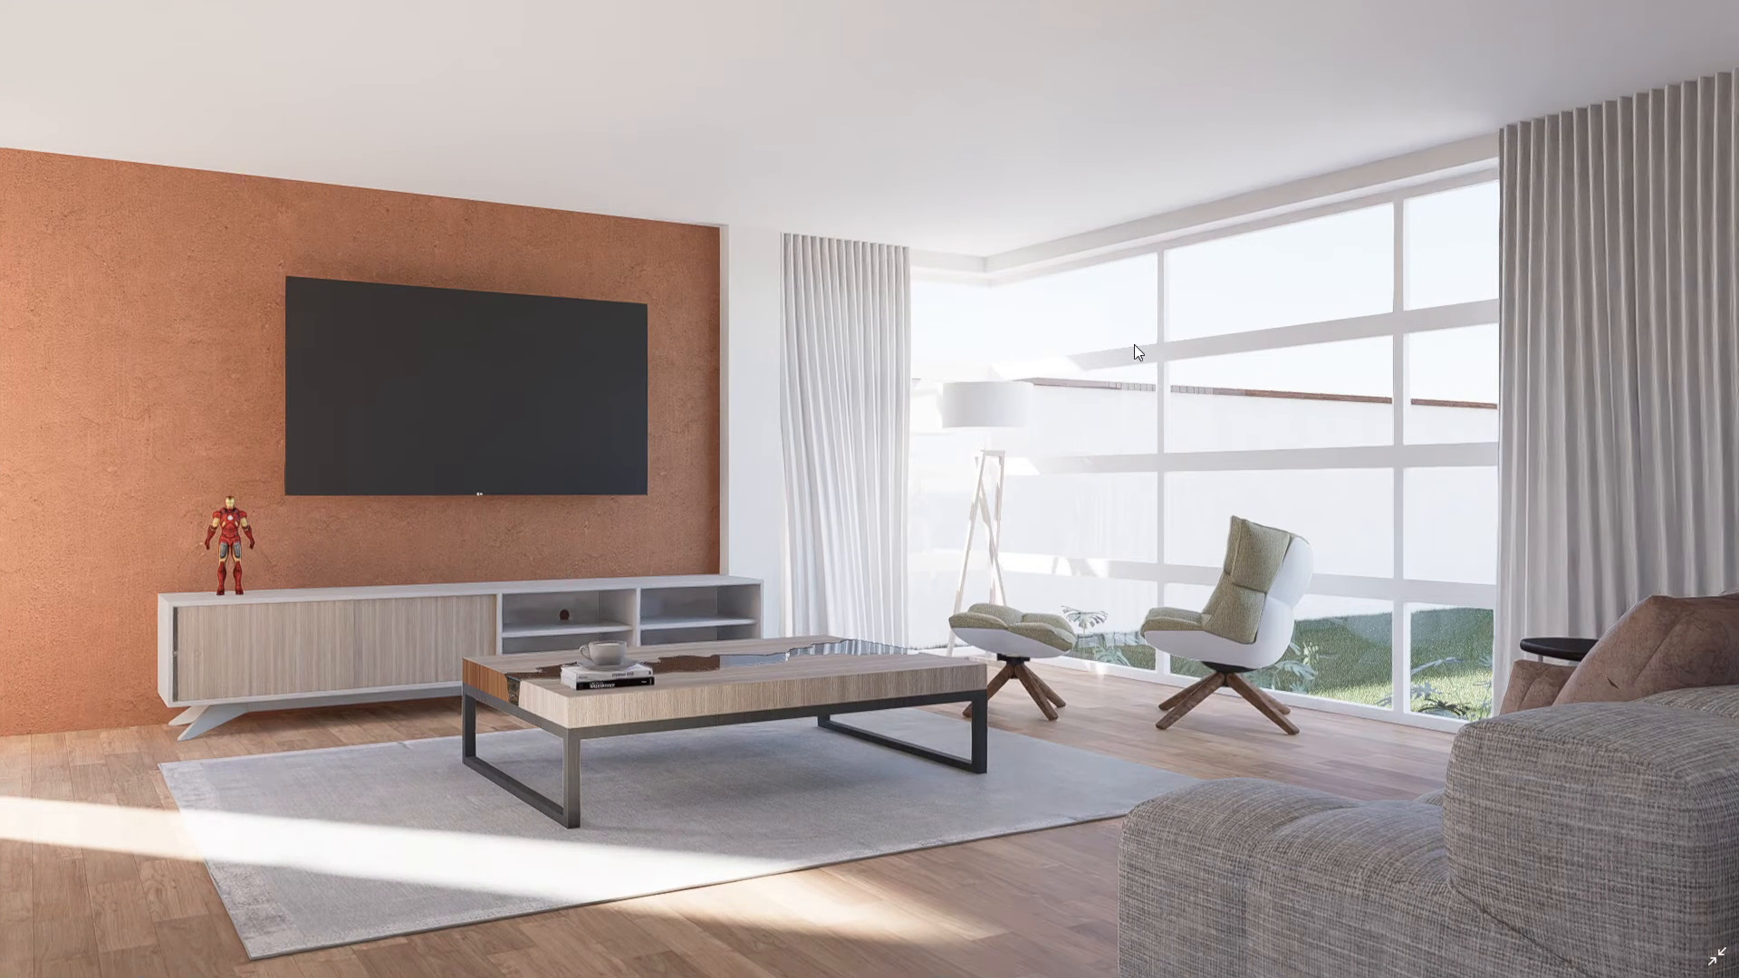
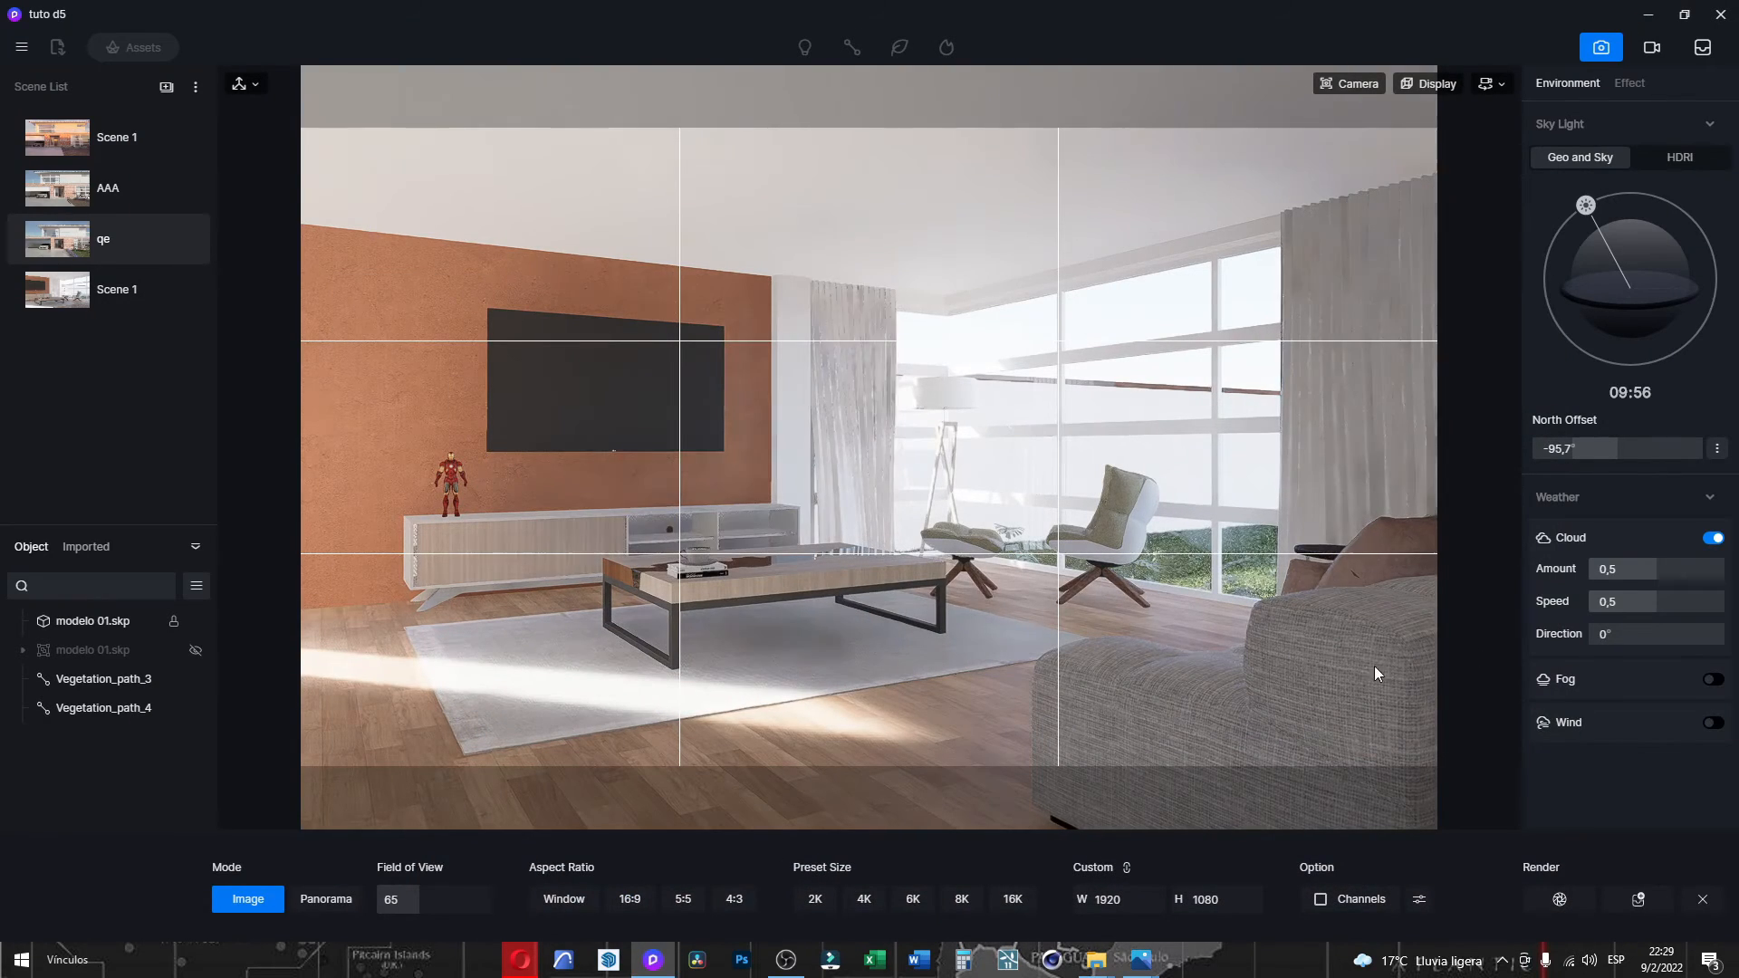
Leave image render mode and select the orange wall's paint material behind the television.
click(1703, 900)
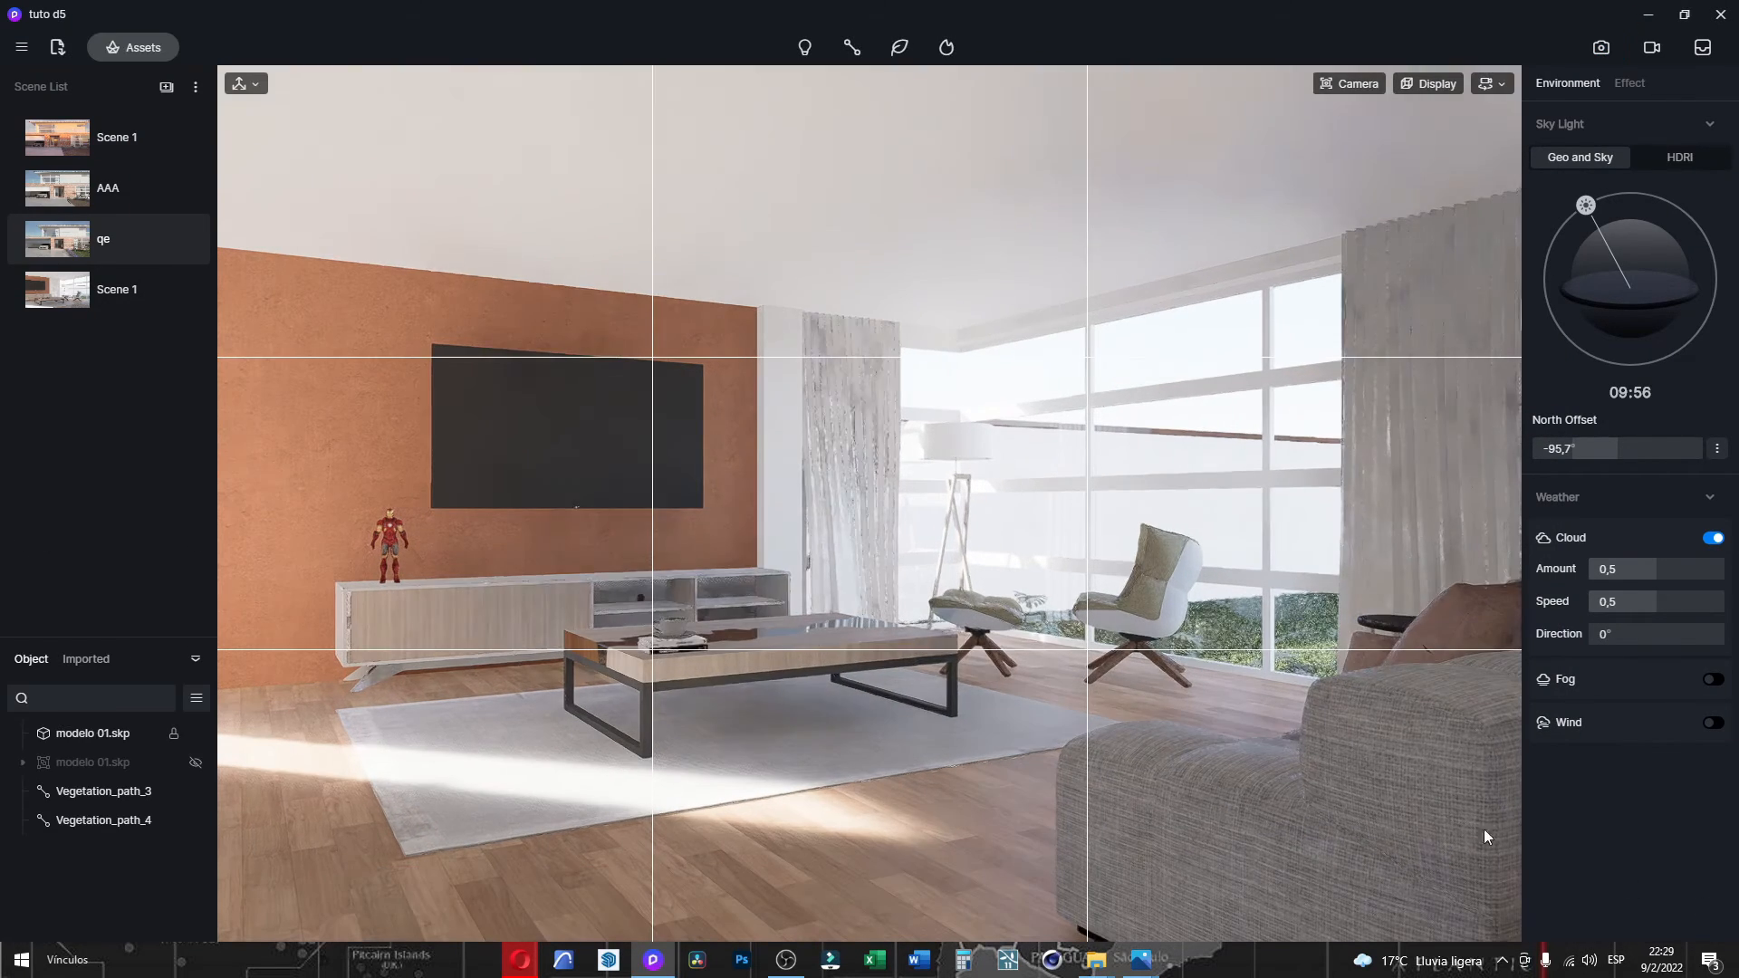
right_drag(1279, 486, 987, 496)
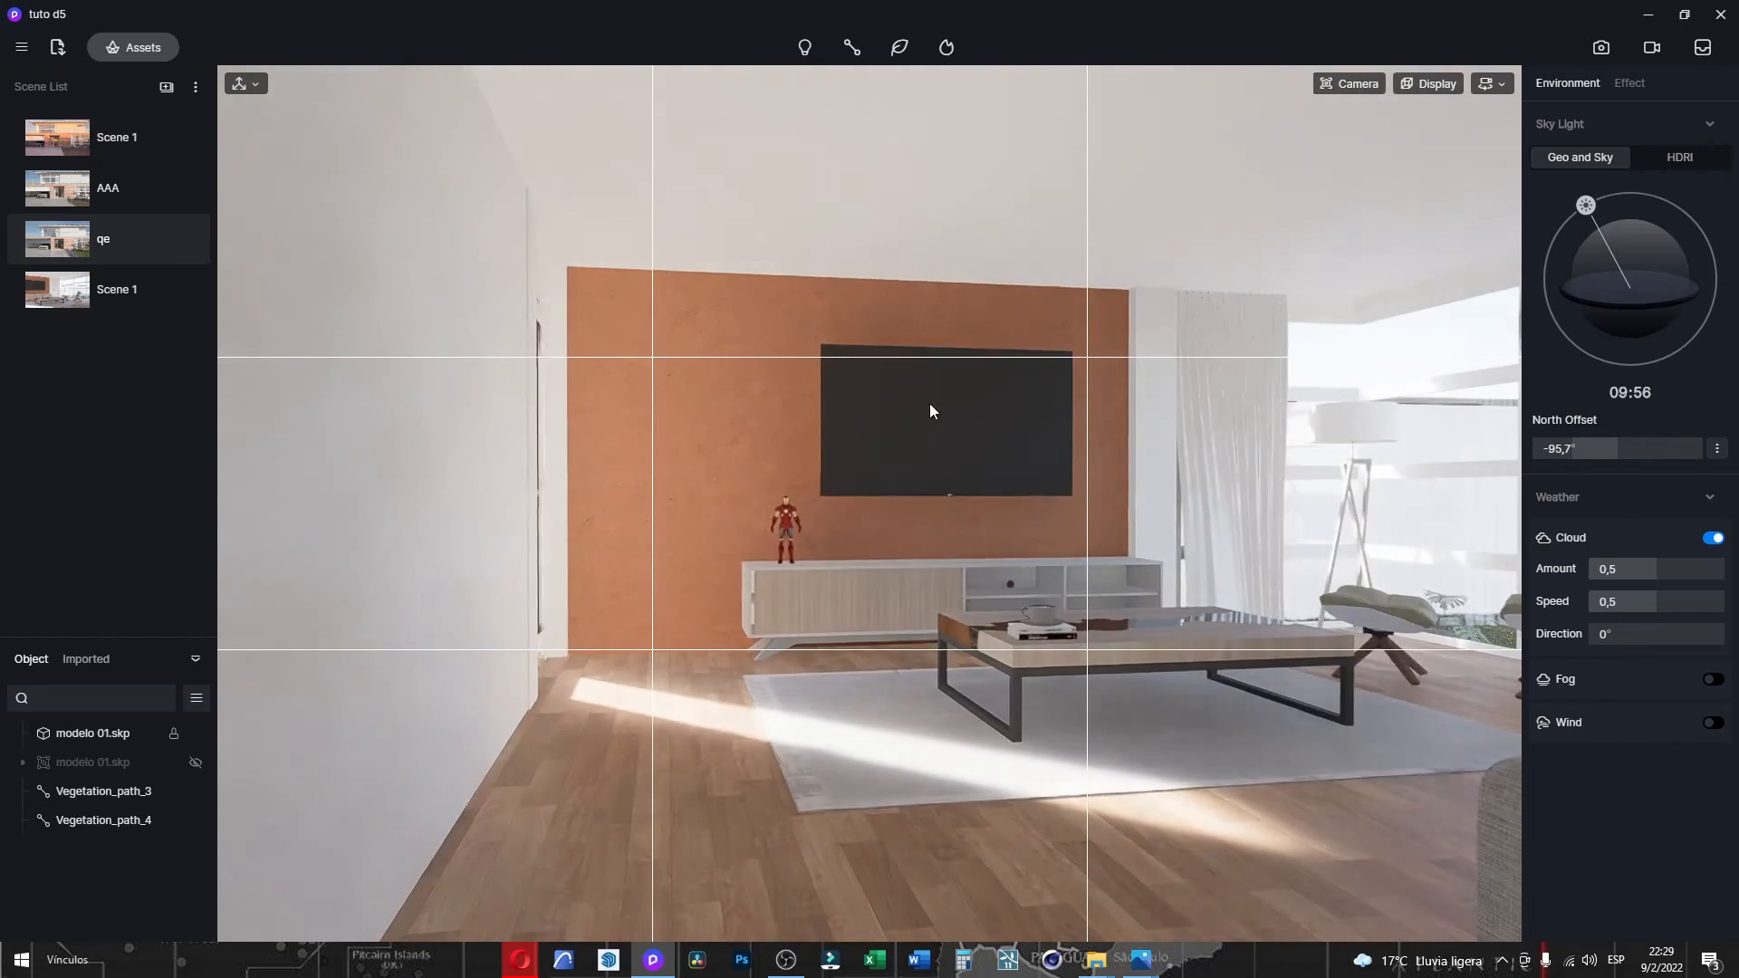
scroll(932, 398, up, 4)
scroll(931, 345, up, 4)
right_drag(800, 349, 949, 361)
key(e)
right_drag(947, 509, 905, 427)
scroll(842, 581, up, 2)
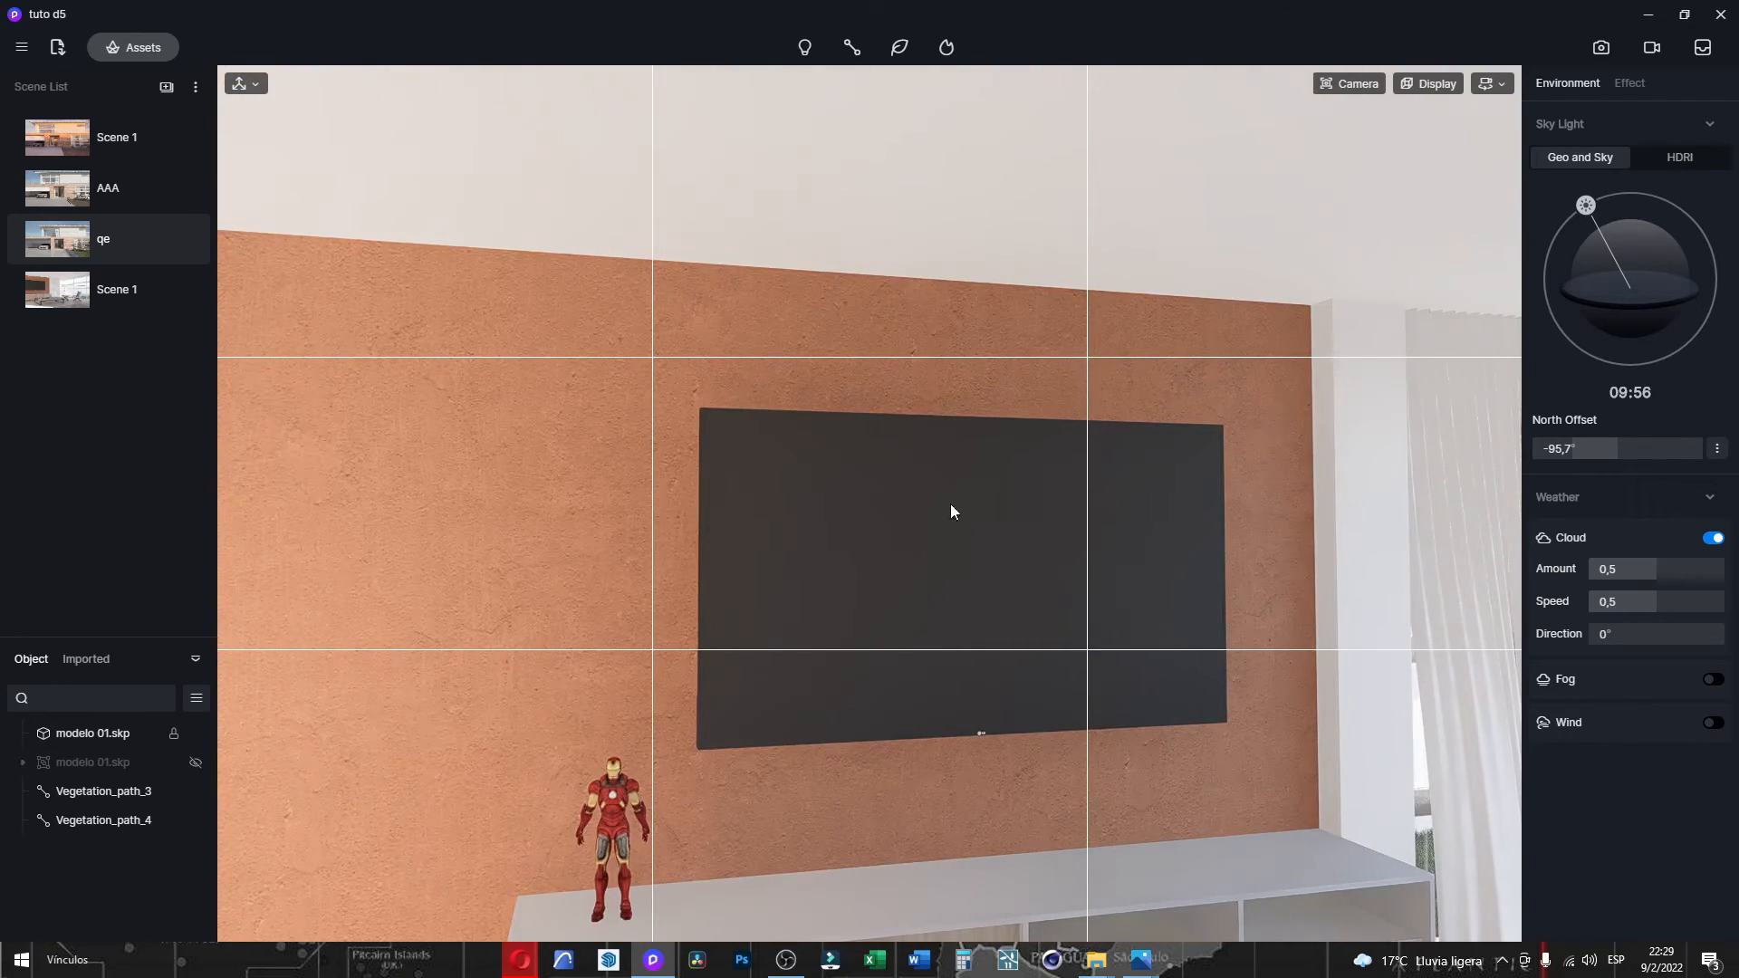
click(786, 307)
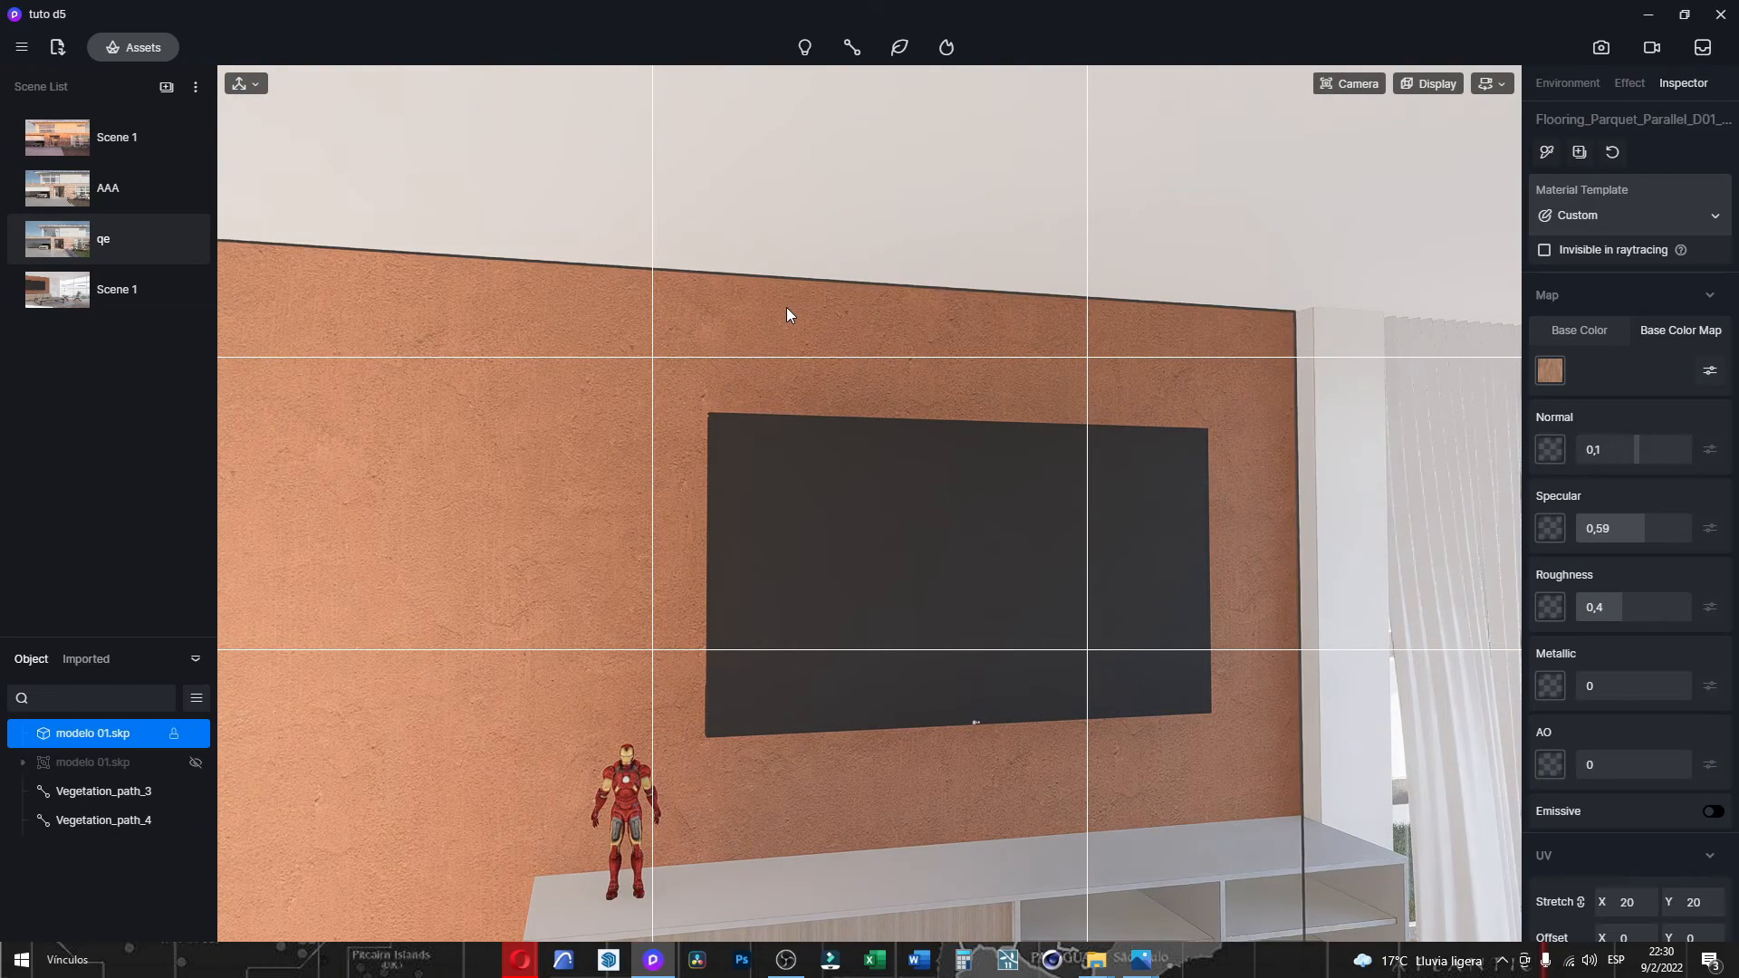
Hide the composition grid in the viewport and set the wall paint's base color source to Base Color Map.
click(1455, 94)
click(1479, 139)
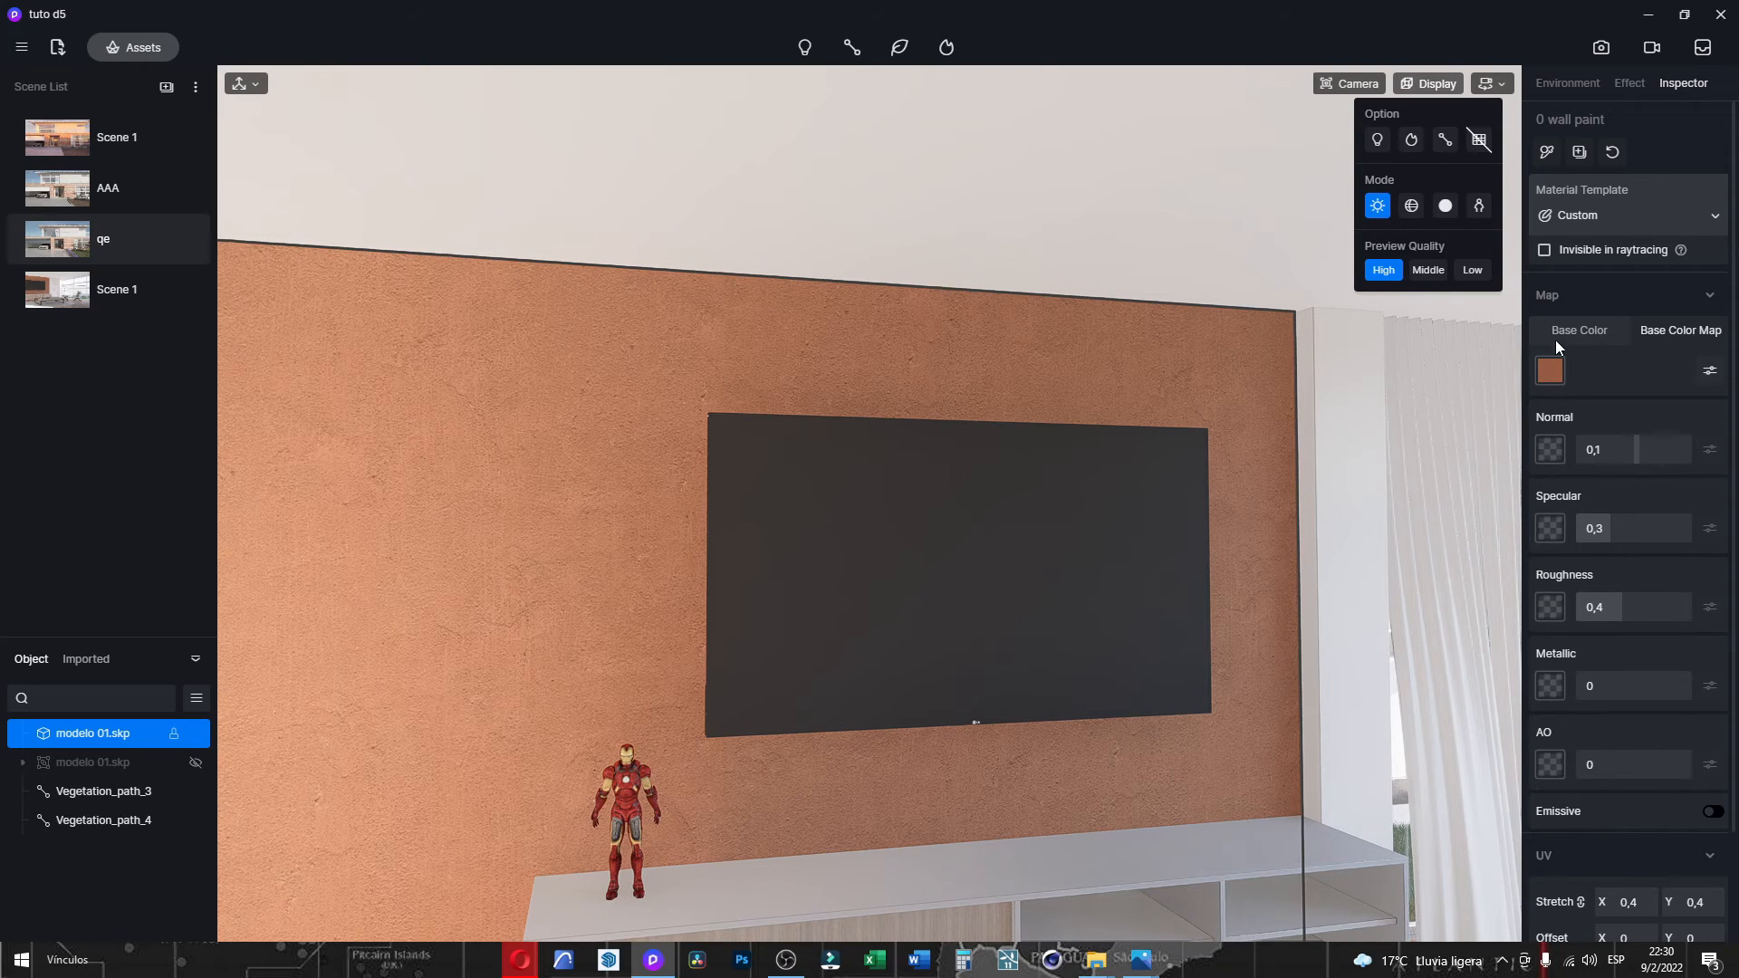
click(1671, 335)
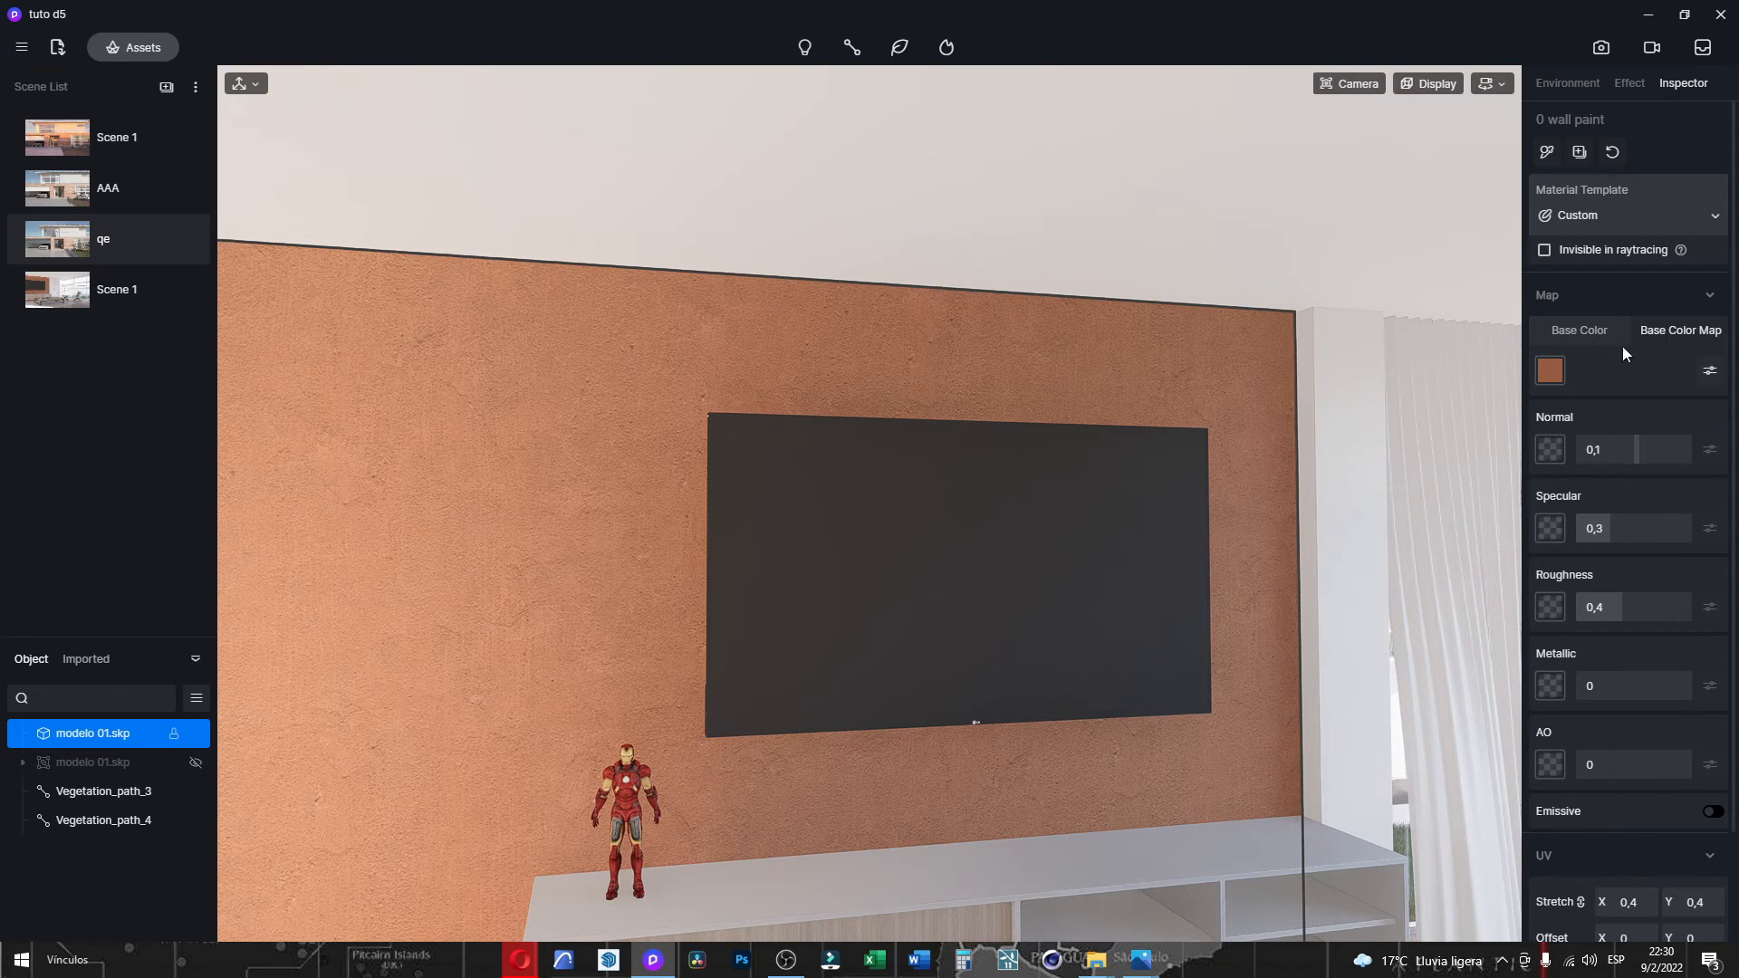
click(1605, 335)
click(1694, 330)
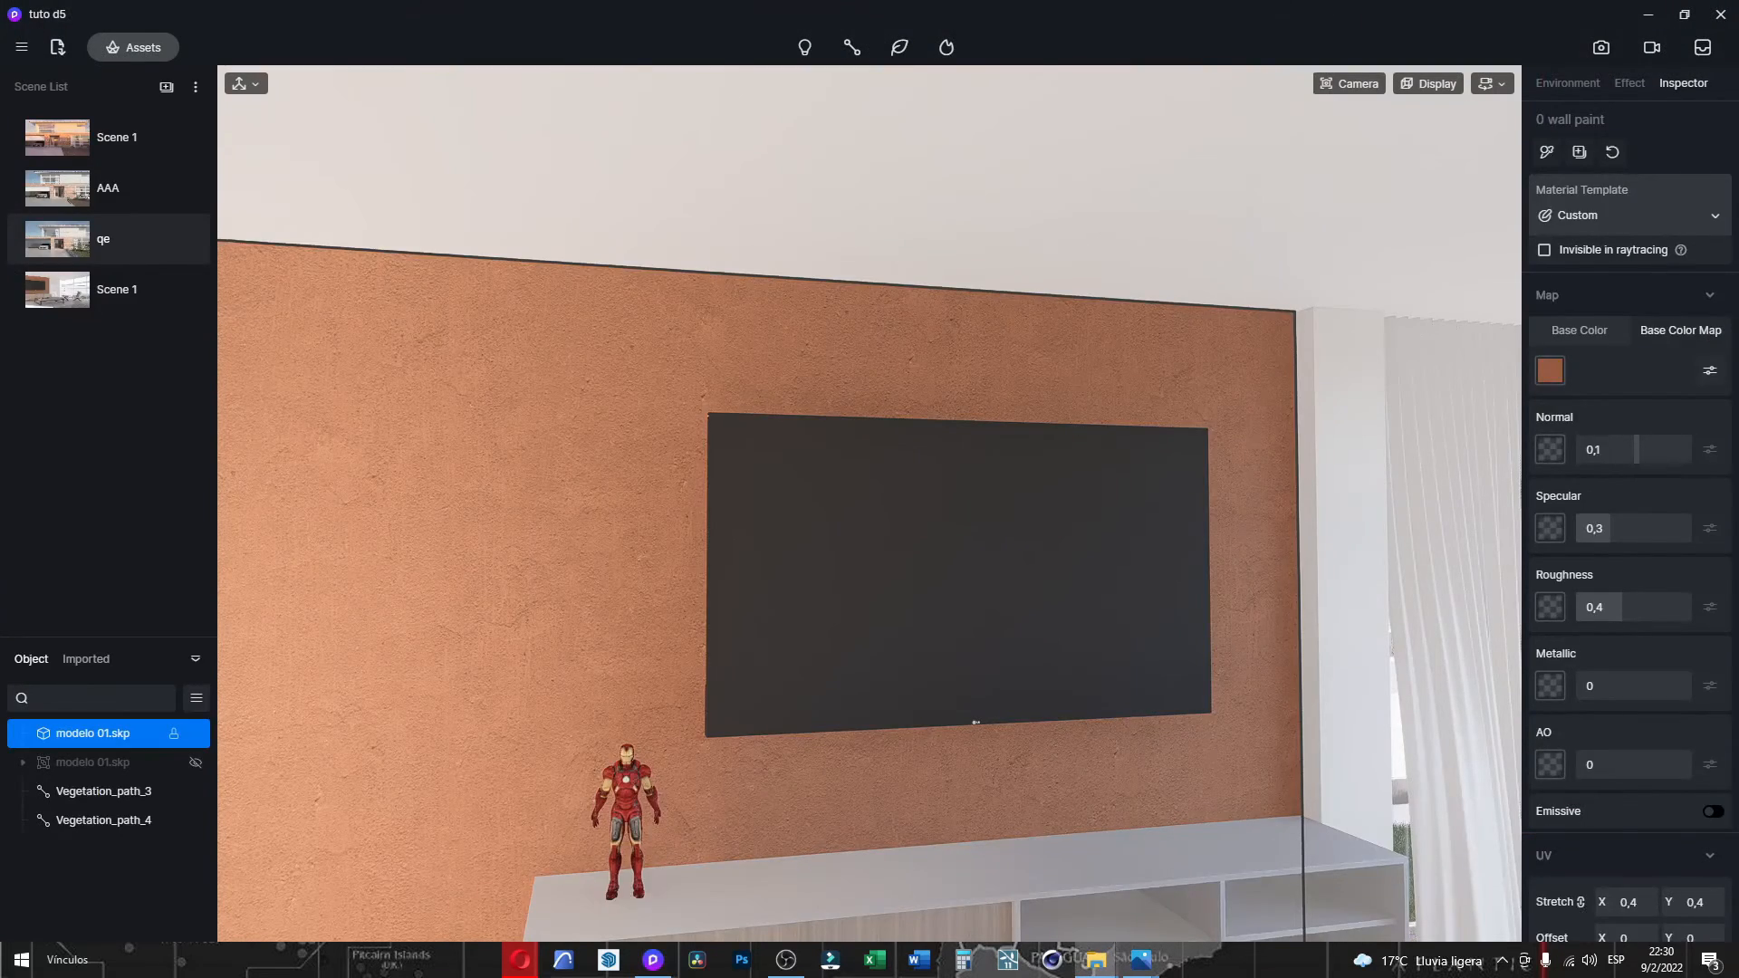
Try to bring 4K-plaster_14-diffuse from the plaster_14-4K folder window directly into the wall paint's base color map.
drag(0, 362, 949, 270)
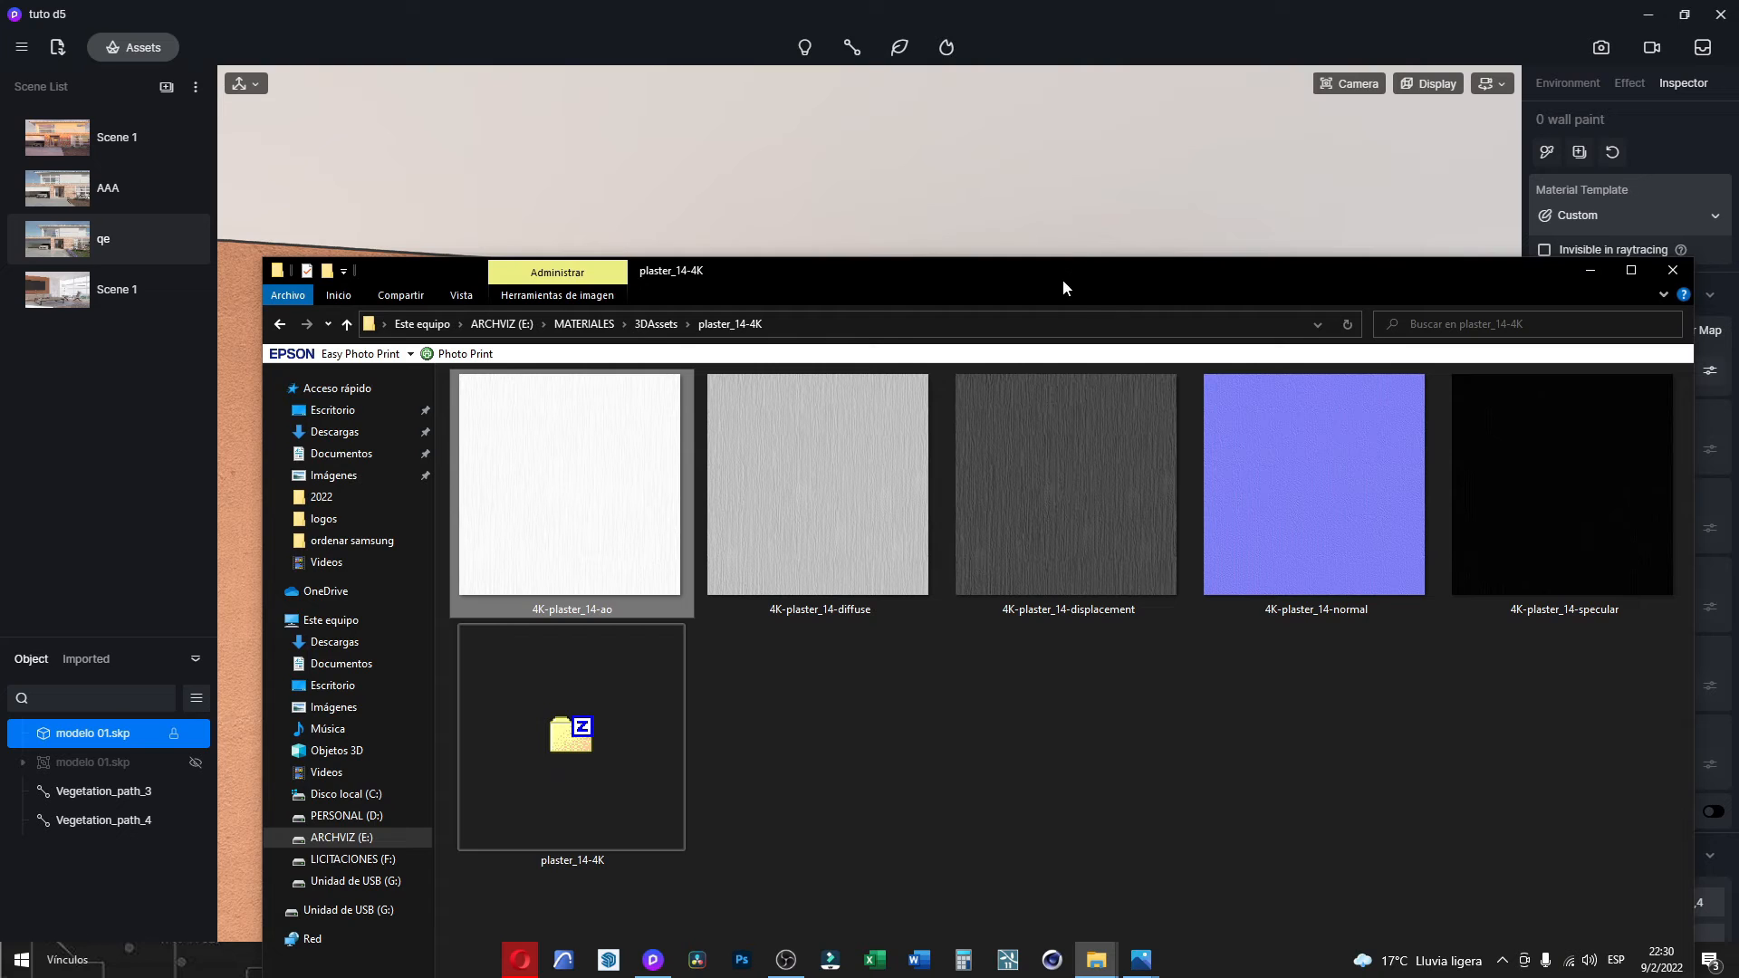
drag(1063, 279, 1000, 496)
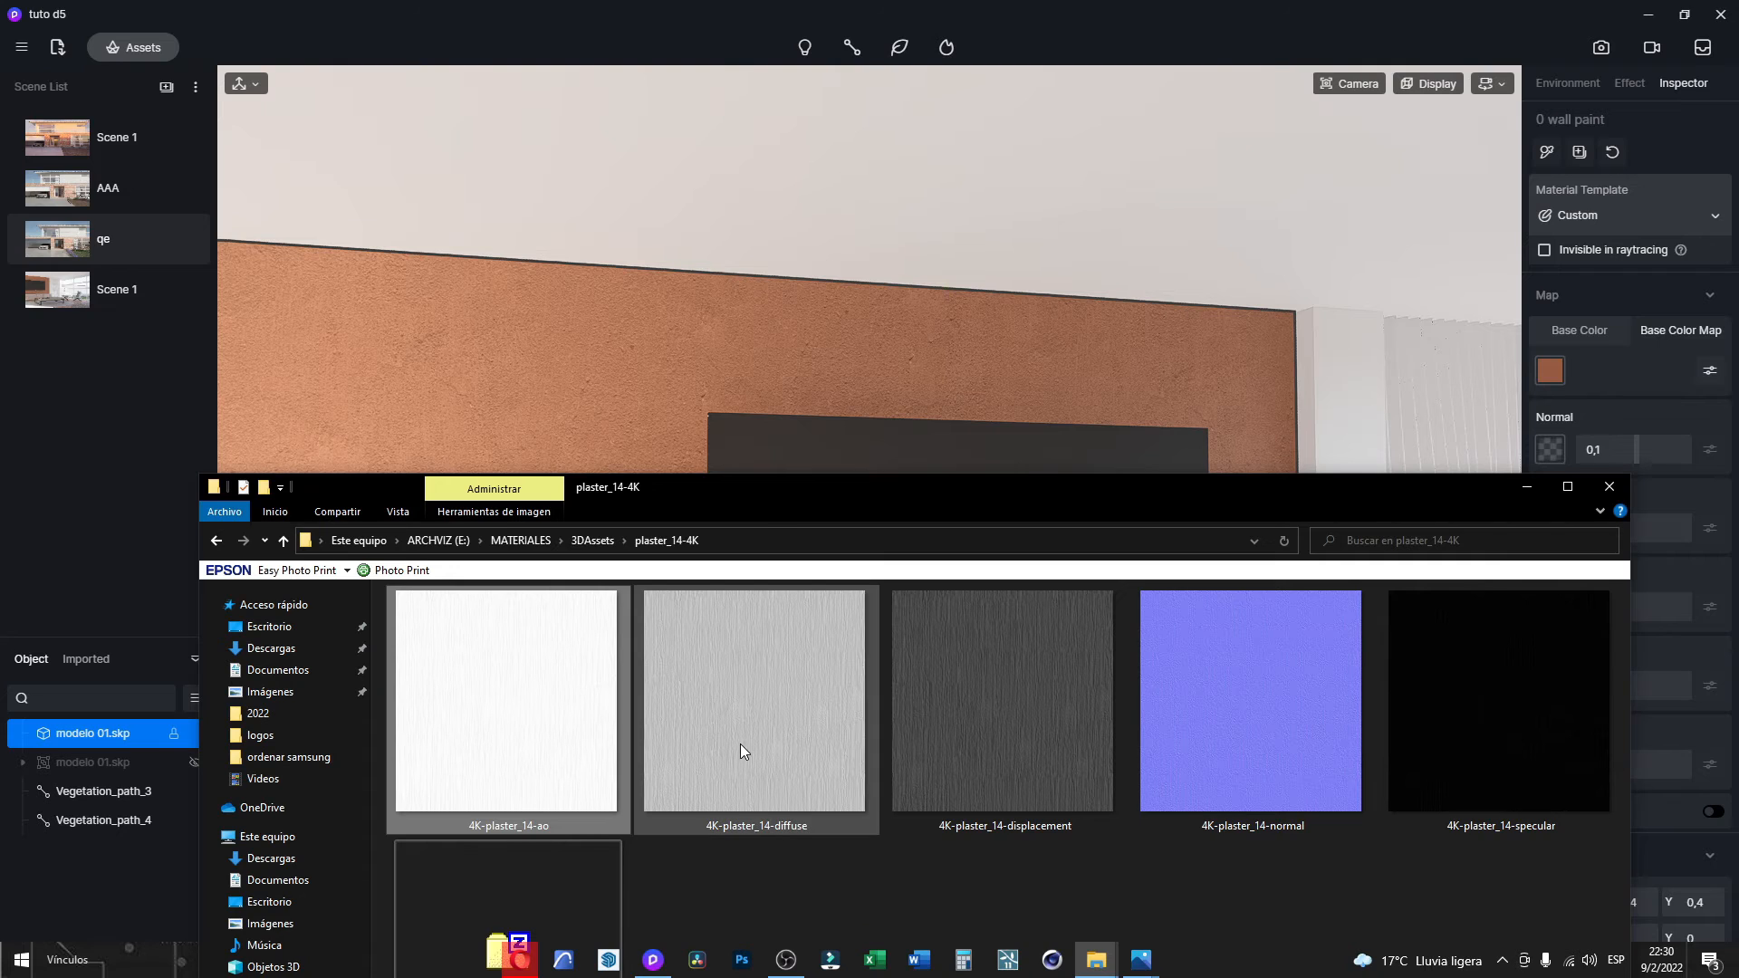
drag(741, 748, 1549, 384)
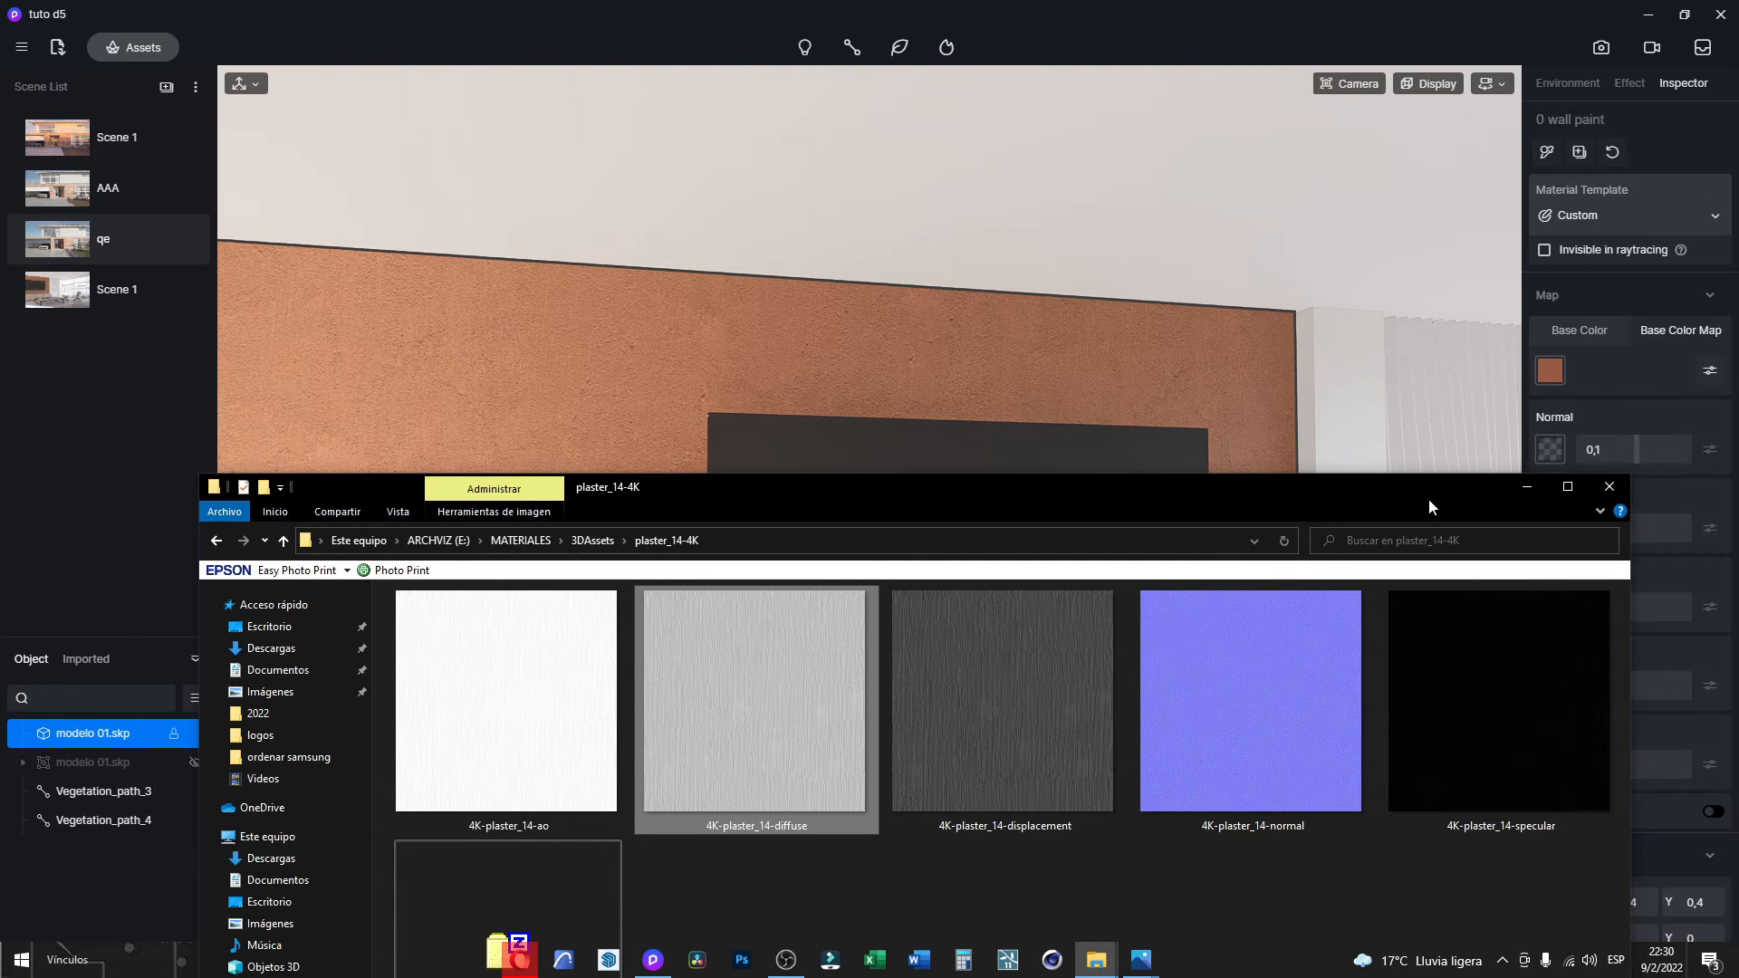
drag(1428, 498, 1242, 659)
Load 4K-plaster_14-diffuse from MATERIALES > 3DAssets > plaster_14-4K as the wall paint's base color map.
click(1544, 374)
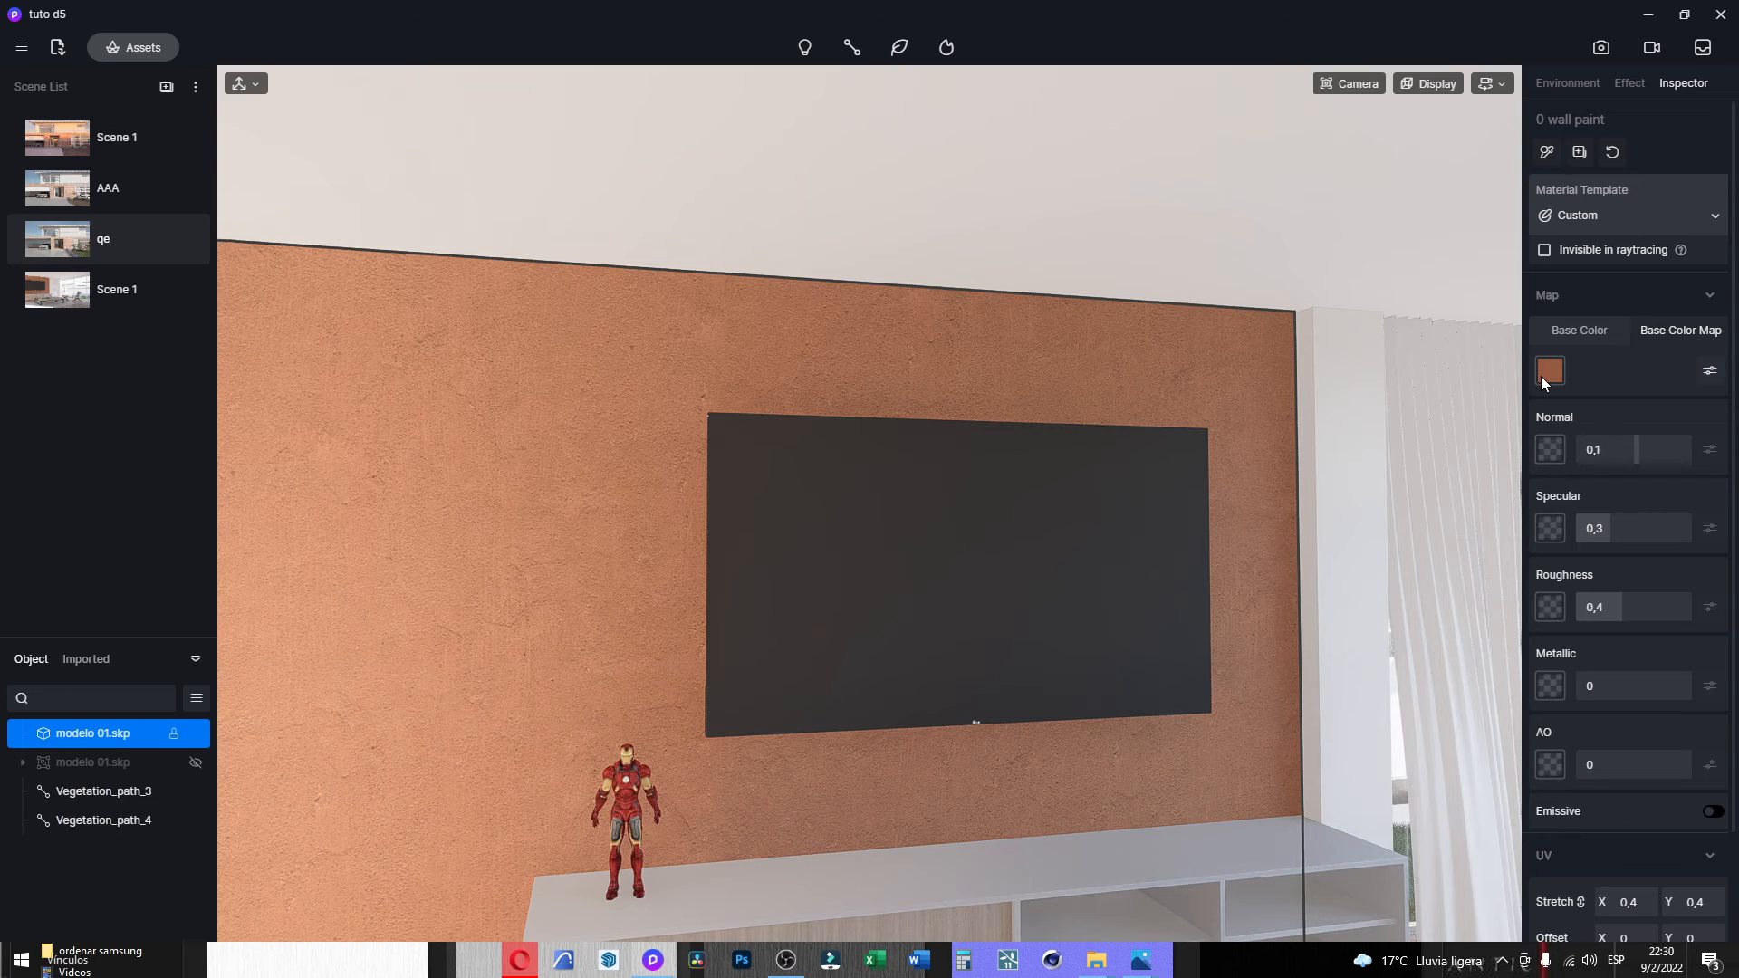
click(1540, 377)
drag(608, 34, 900, 71)
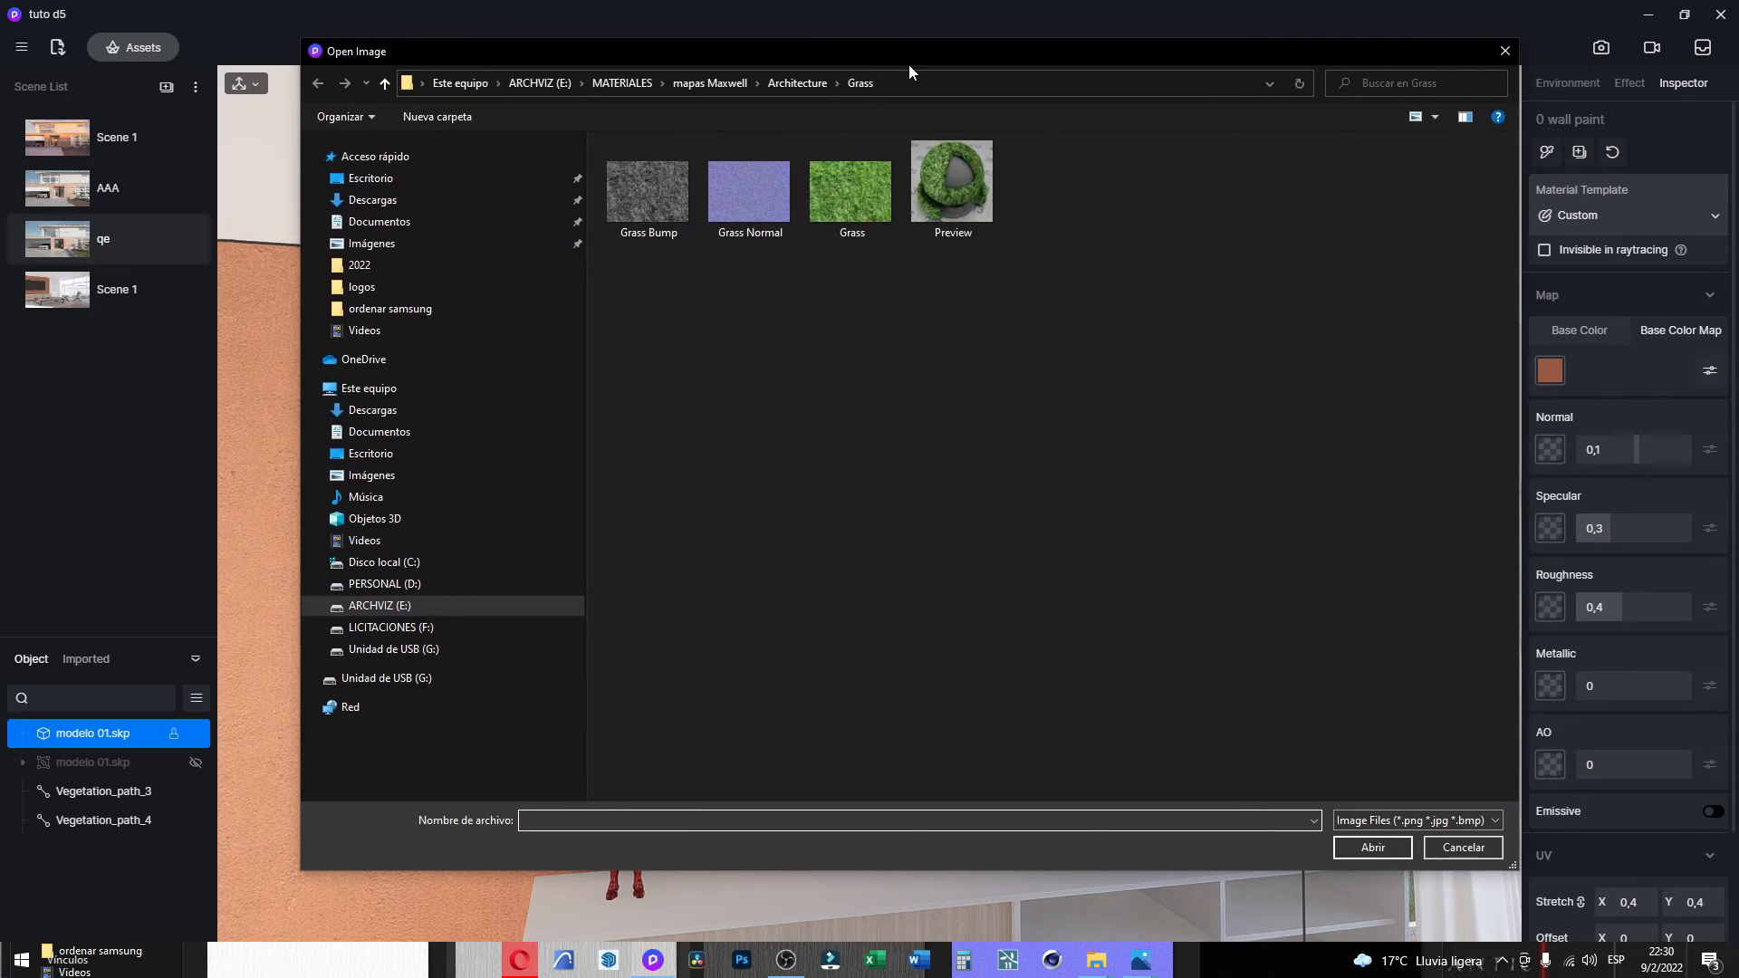
click(618, 84)
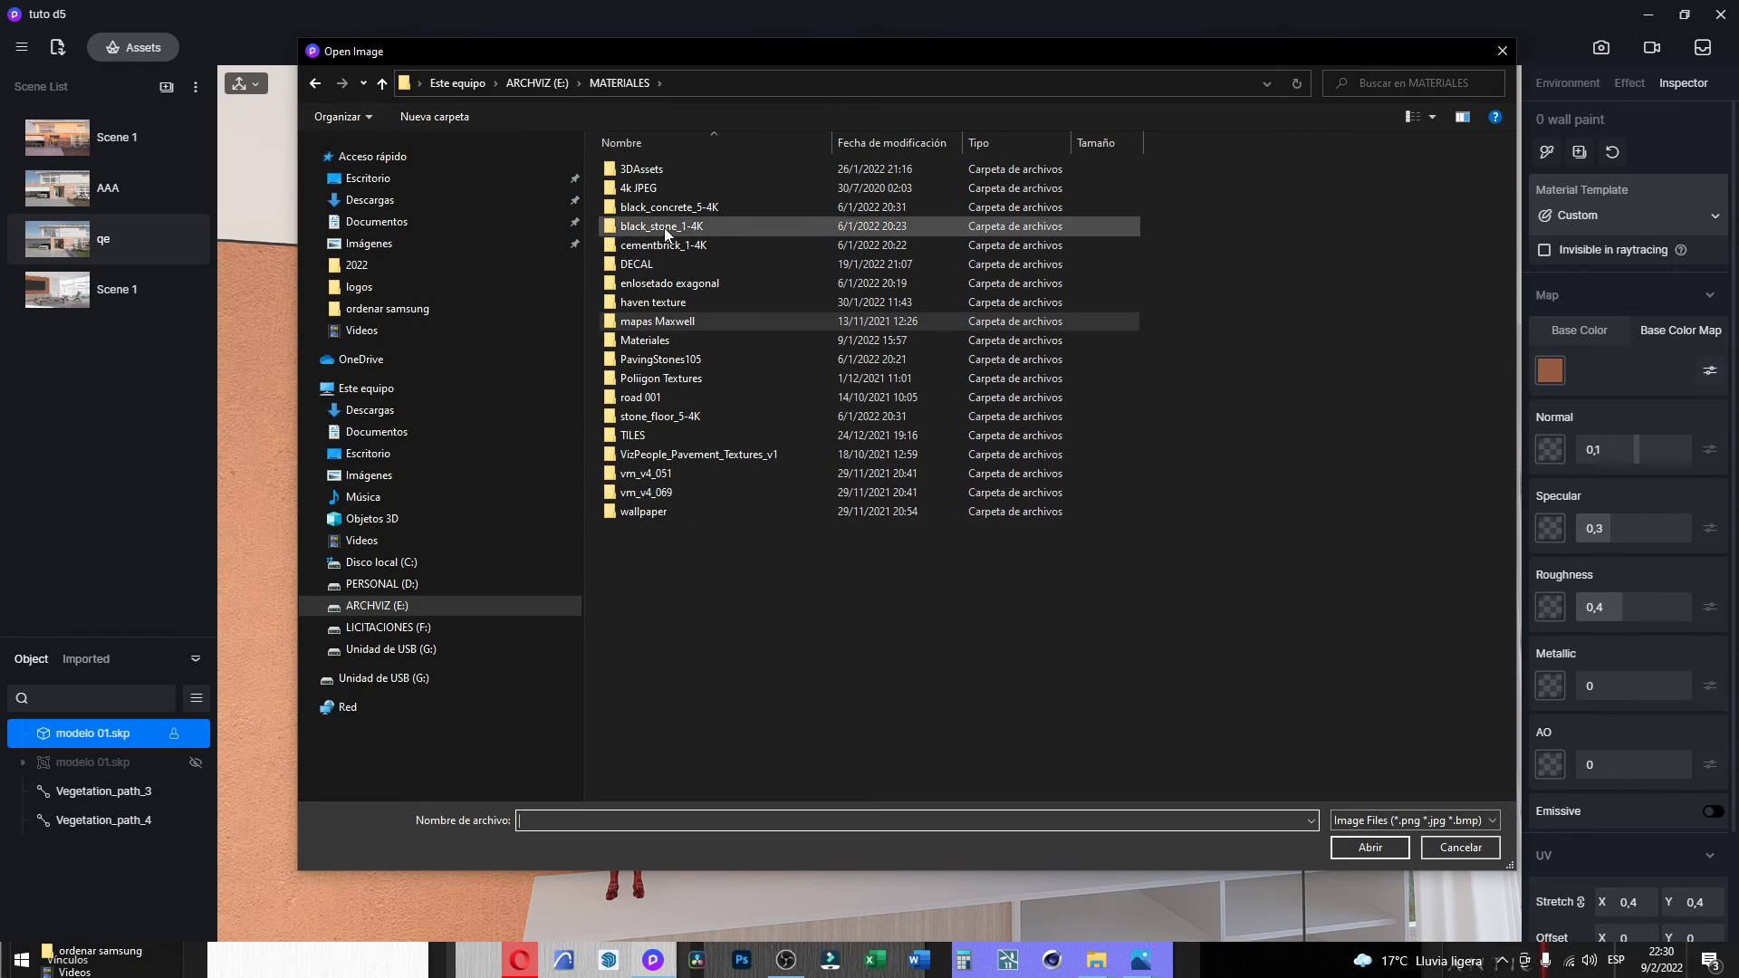
double_click(659, 171)
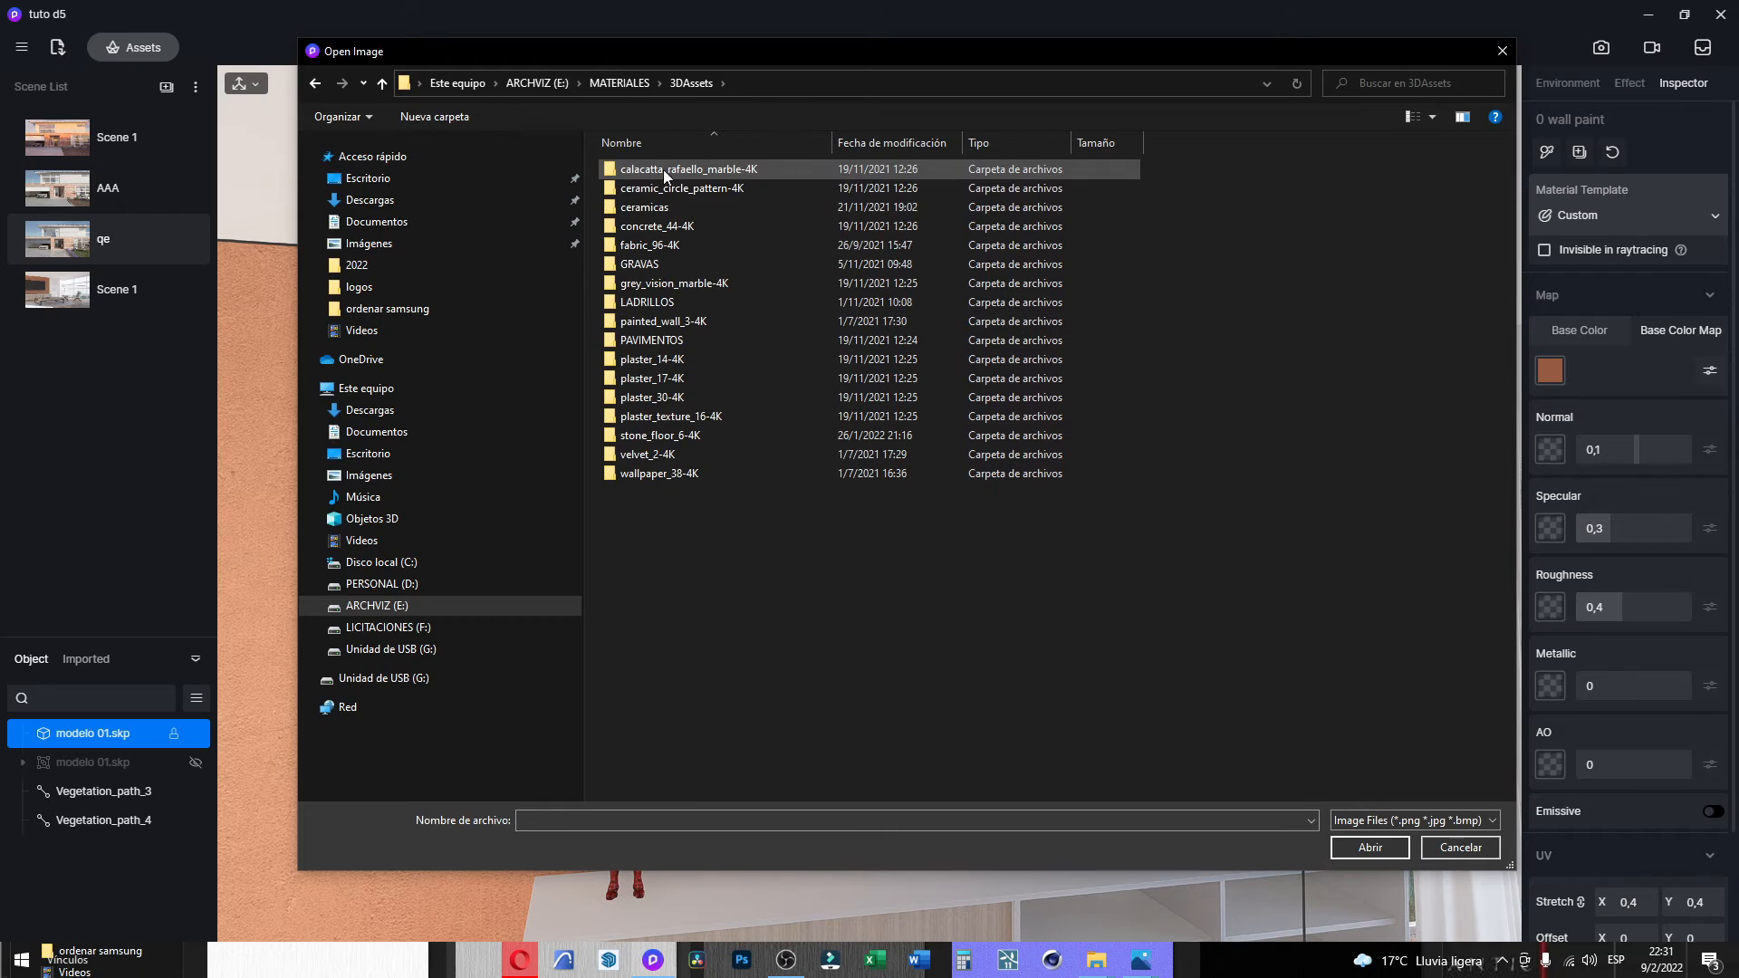
click(655, 362)
double_click(654, 363)
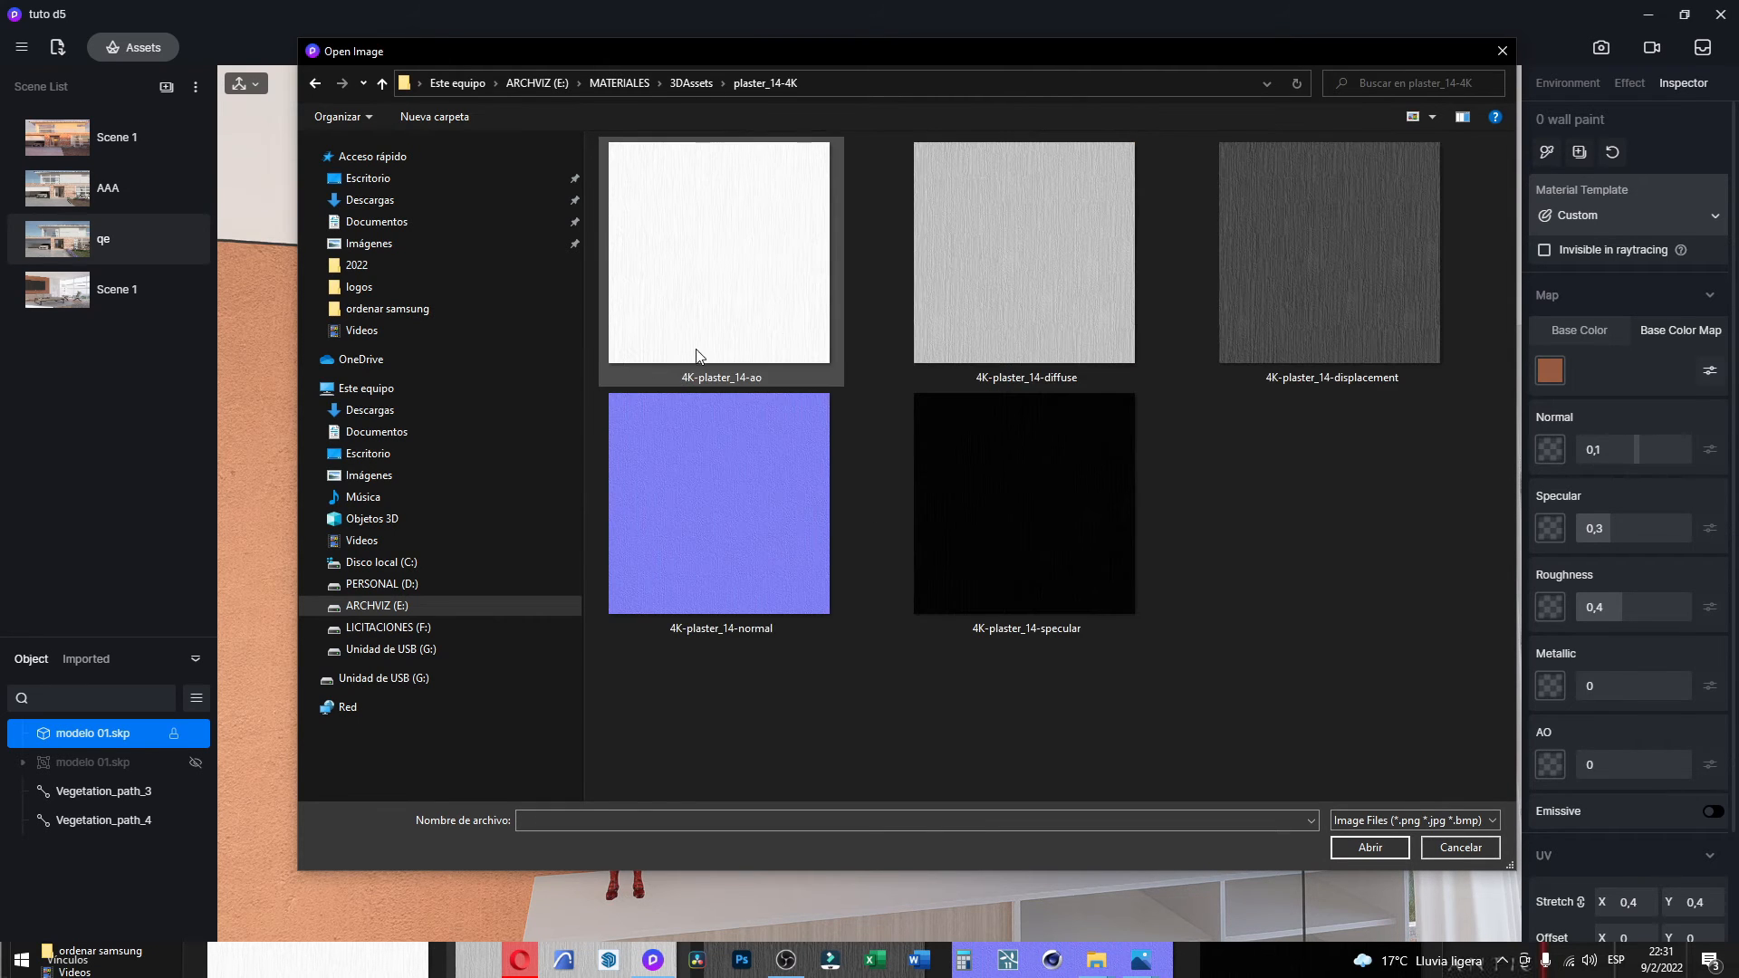
click(1016, 260)
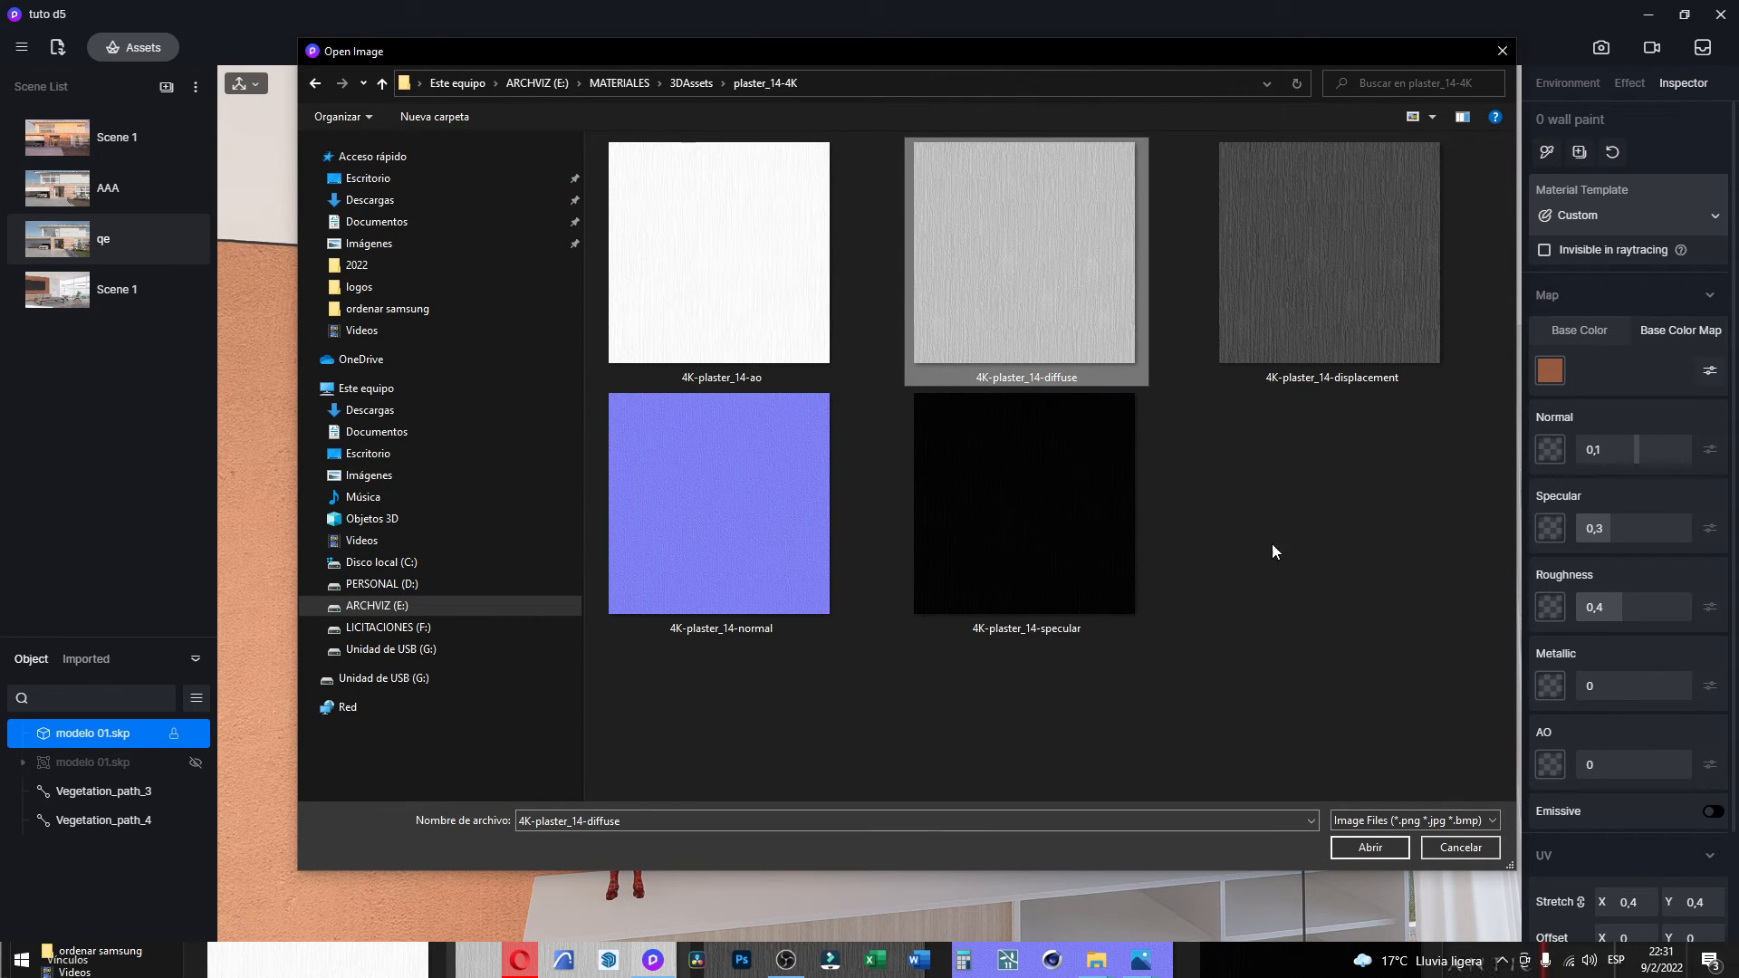
click(1357, 846)
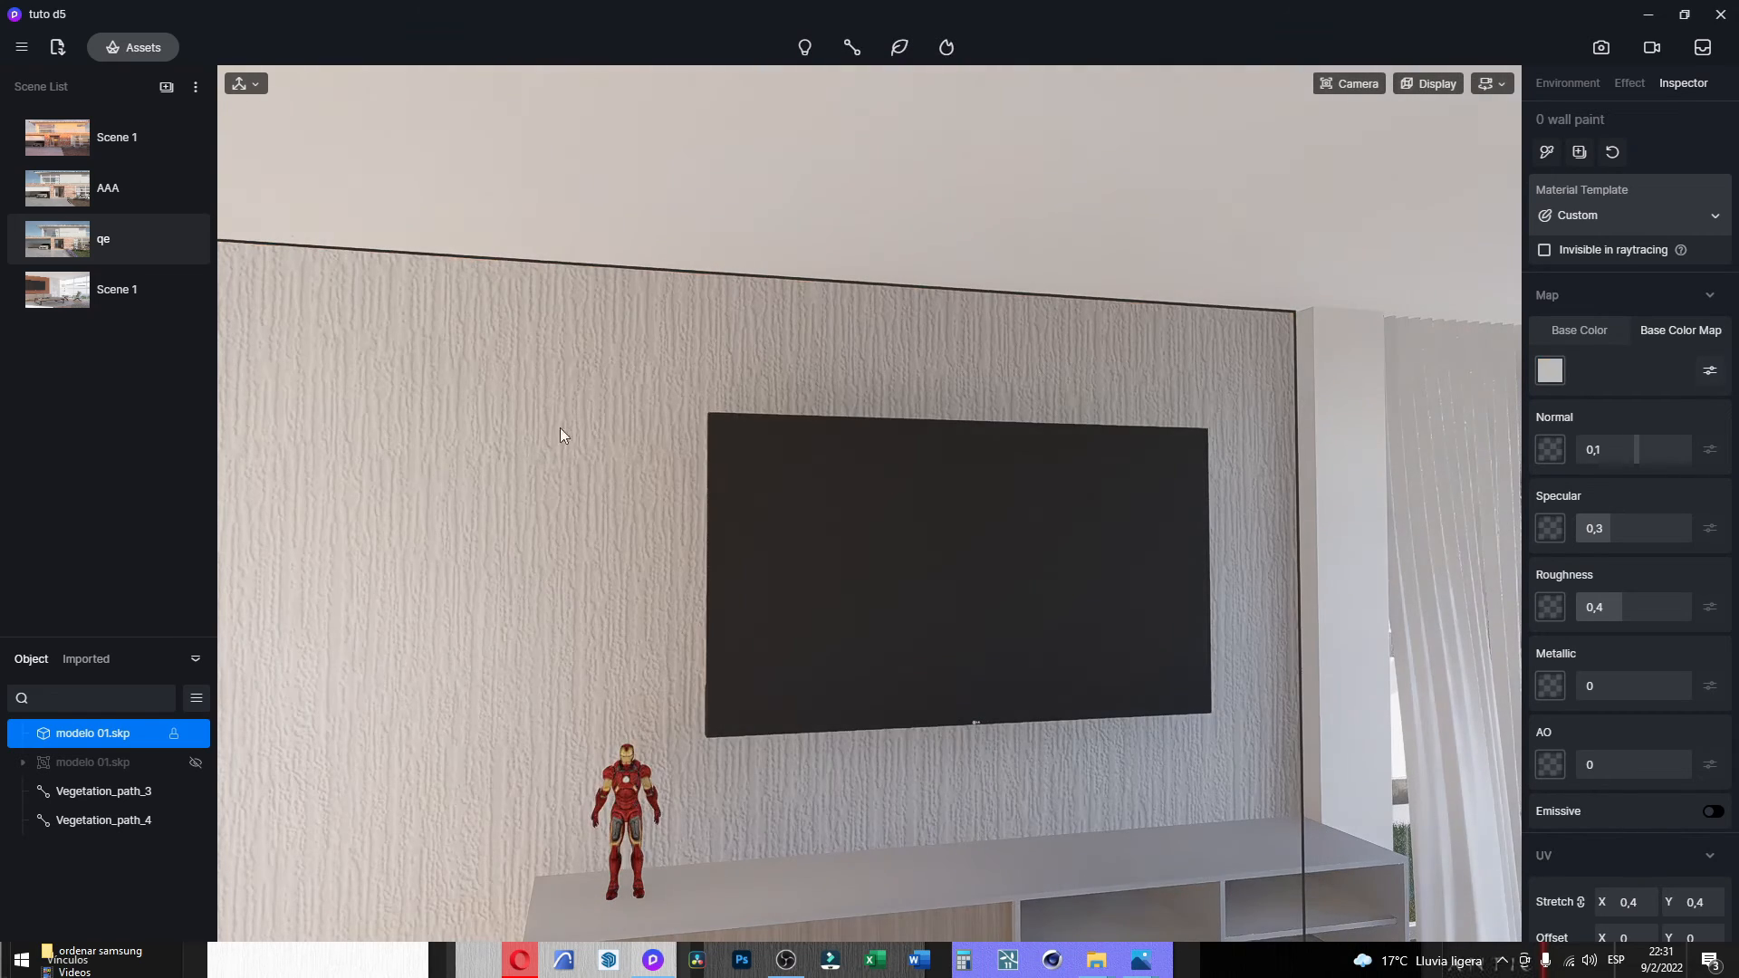
Load 4K-plaster_14-normal as the wall's normal map and 4K-plaster_14-specular as its specular map.
click(1544, 450)
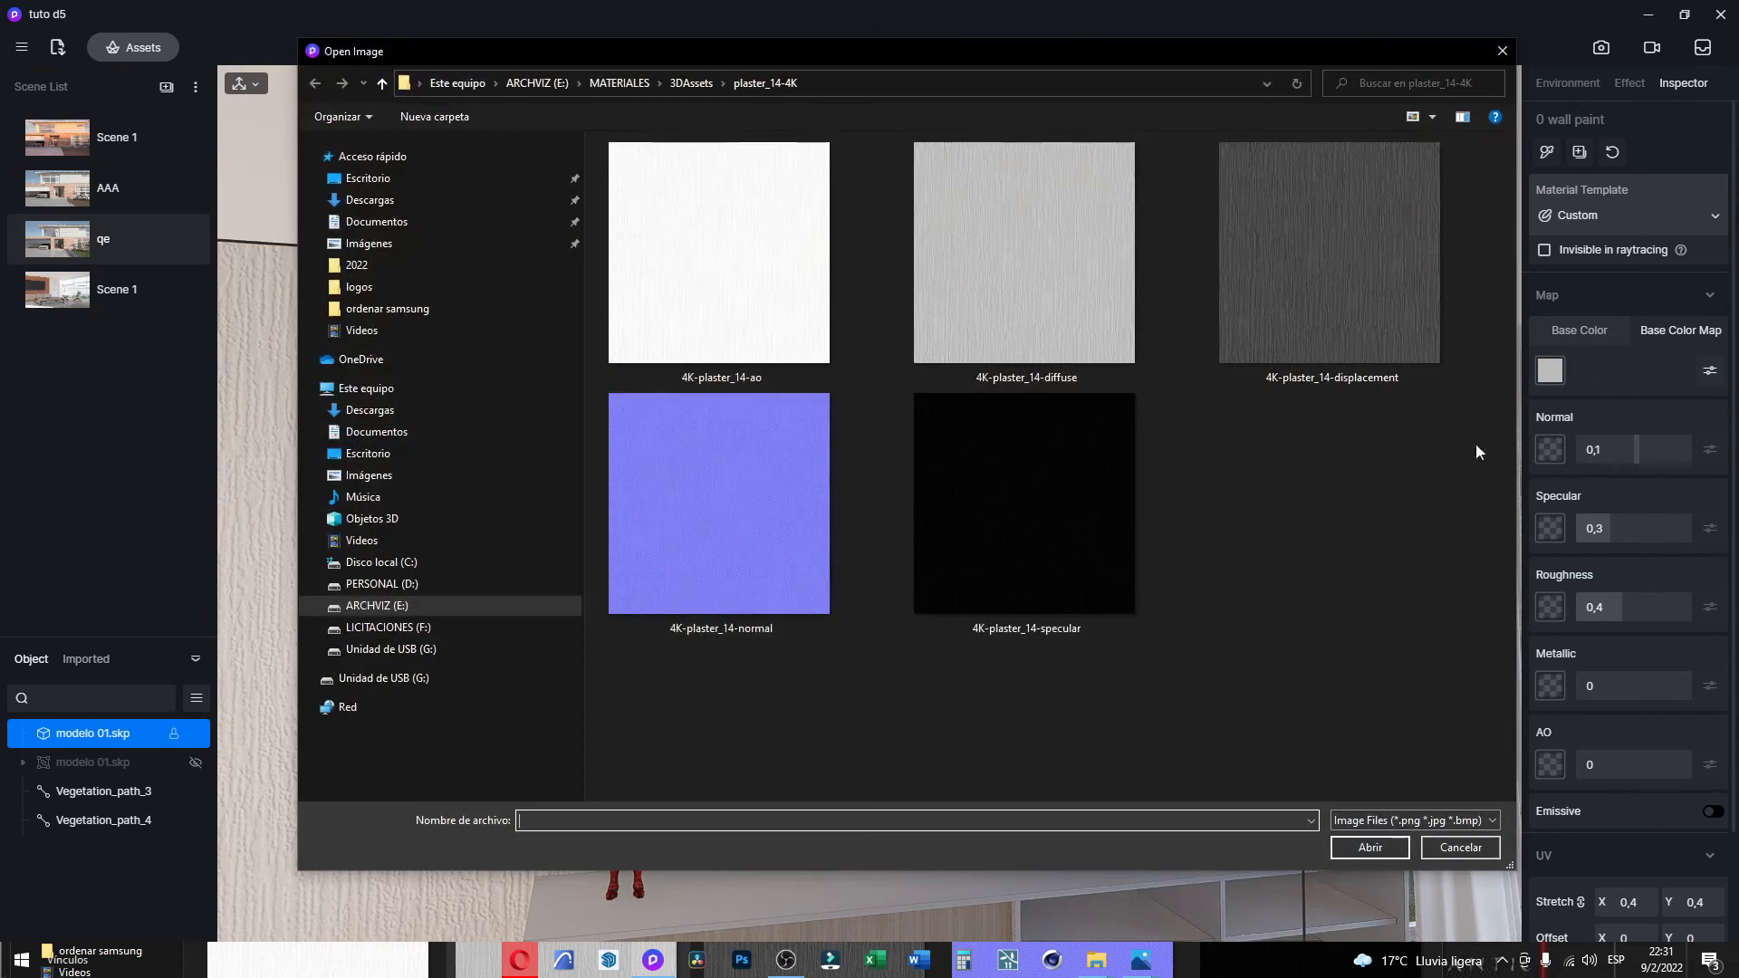
click(733, 491)
click(1361, 848)
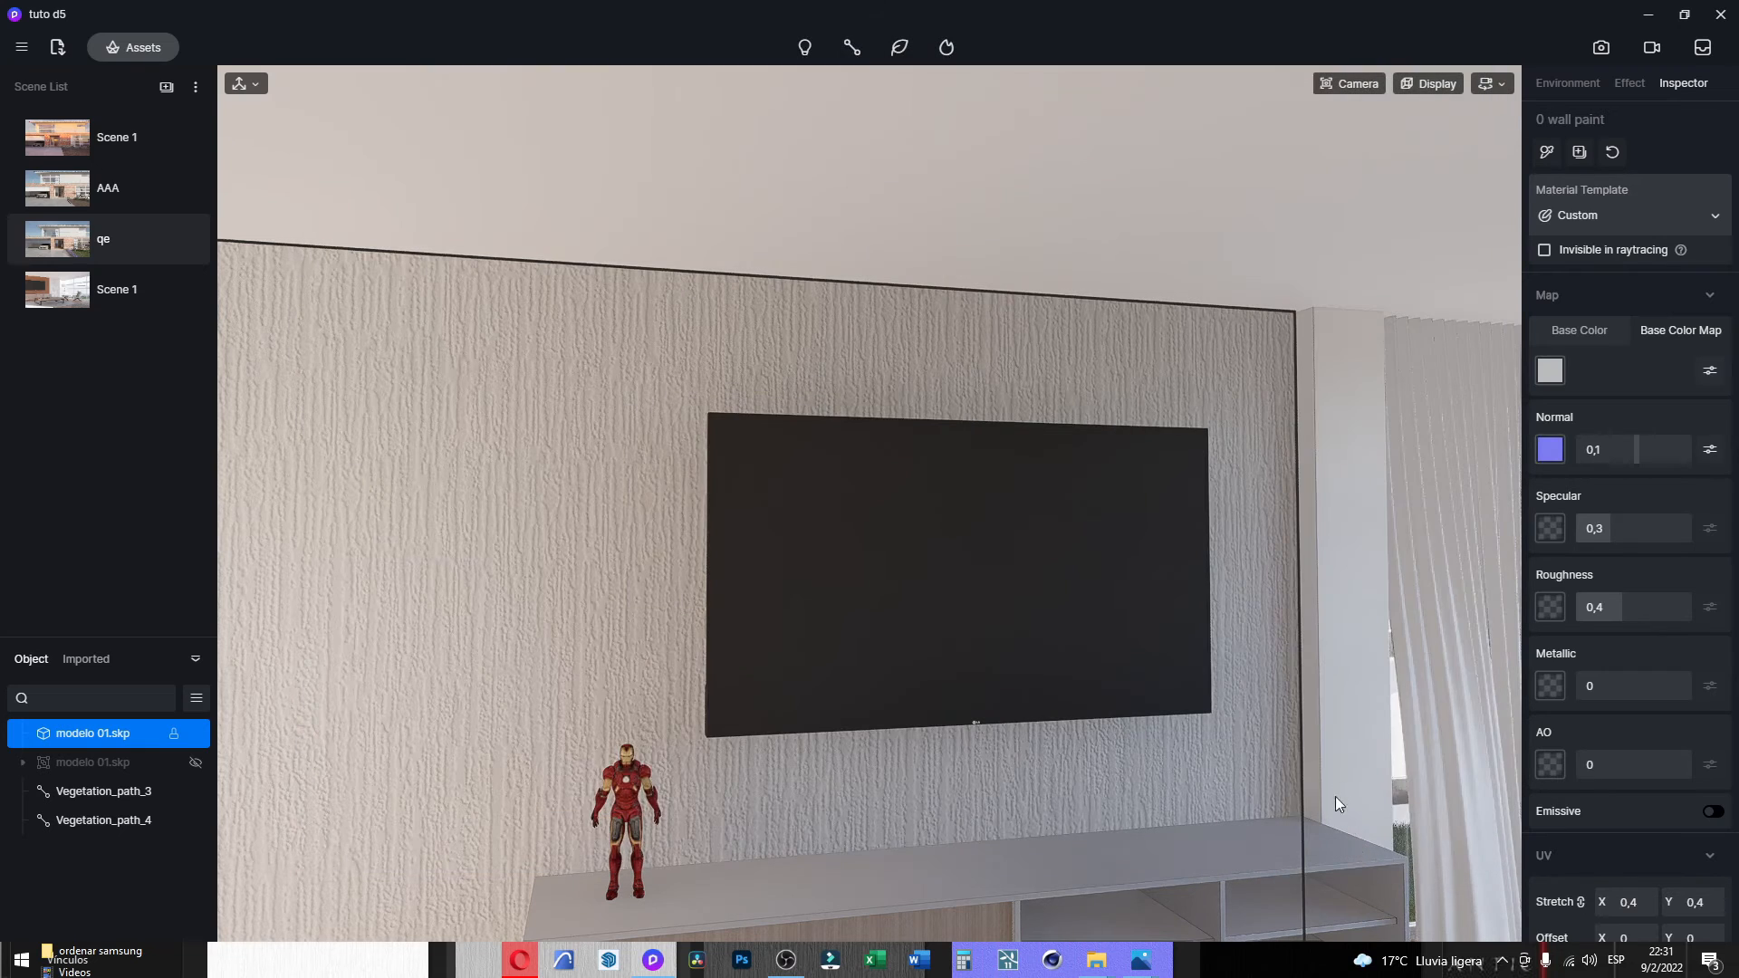
click(1554, 530)
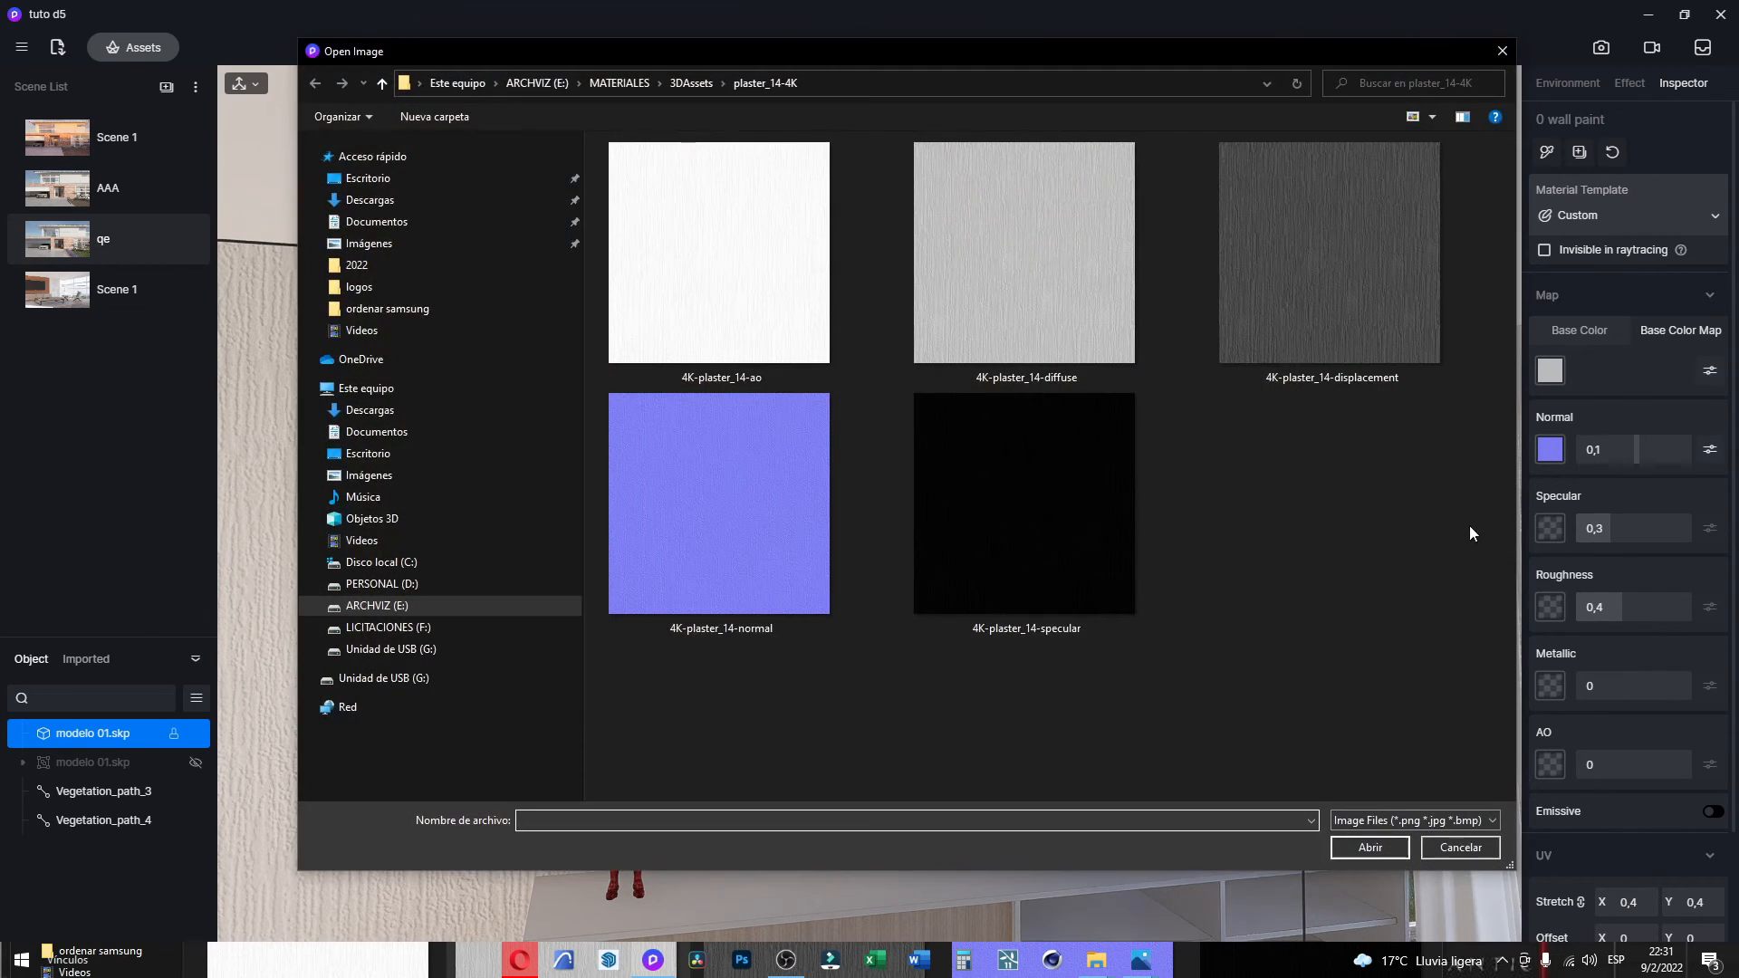
click(958, 541)
click(1349, 849)
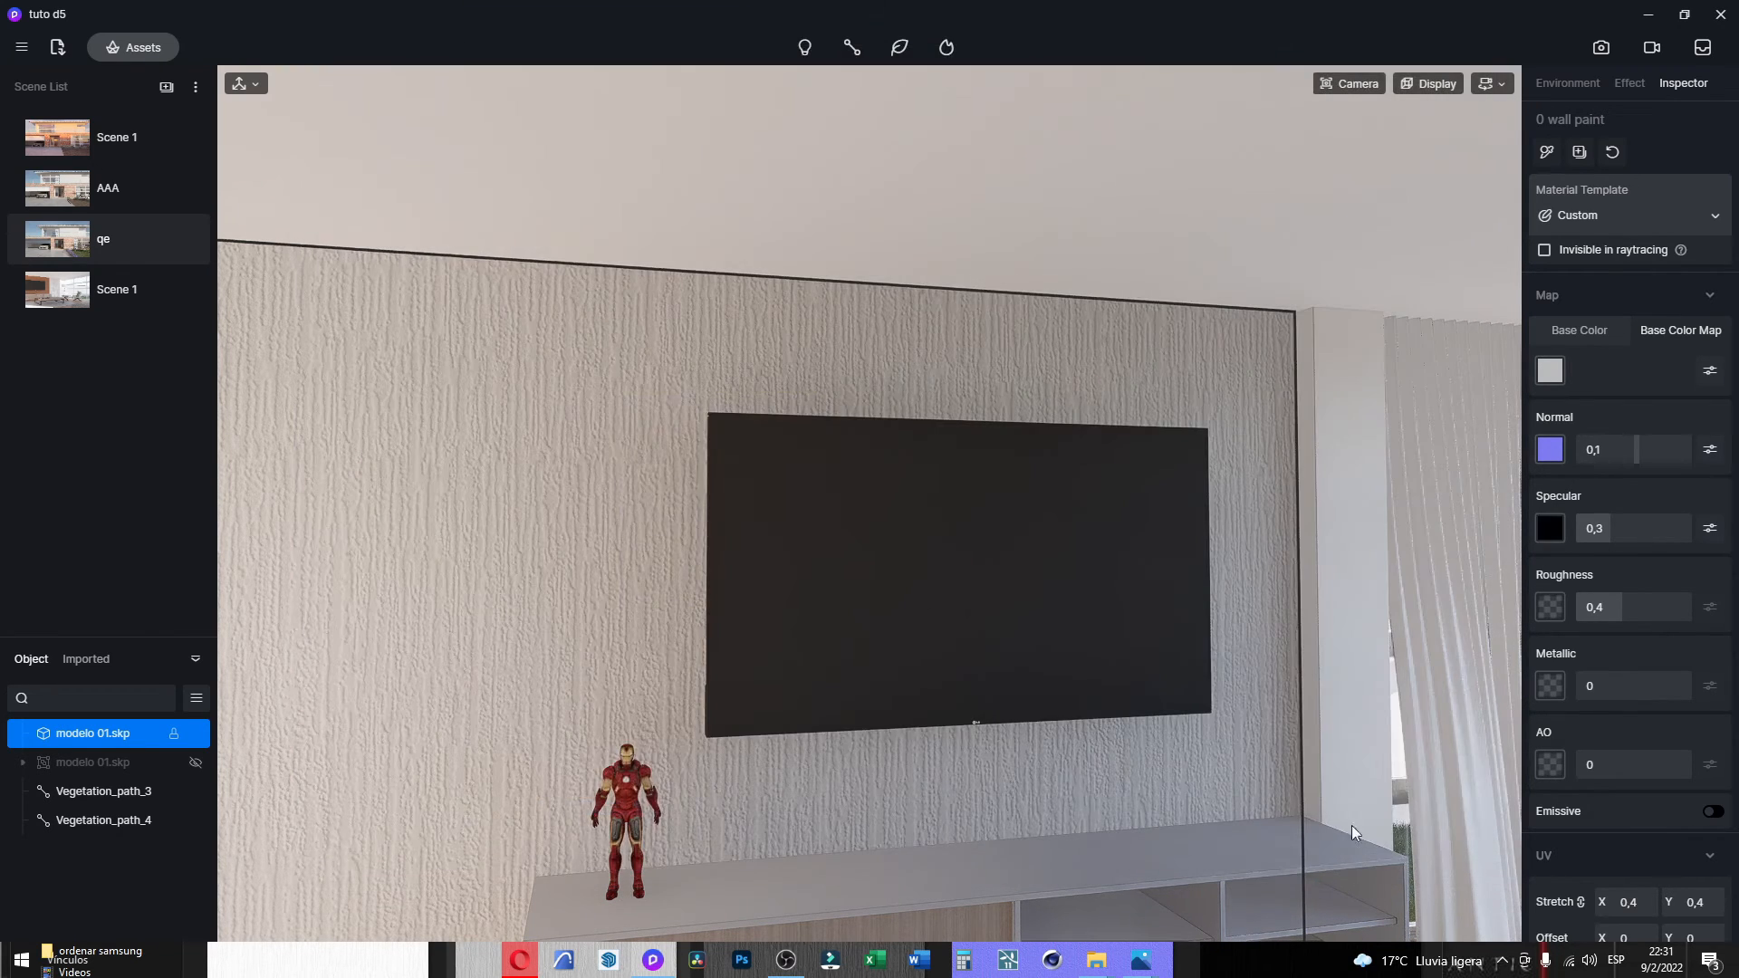
Load 4K-plaster_14-specular as the wall's roughness map and check that map's inversion options.
click(1545, 610)
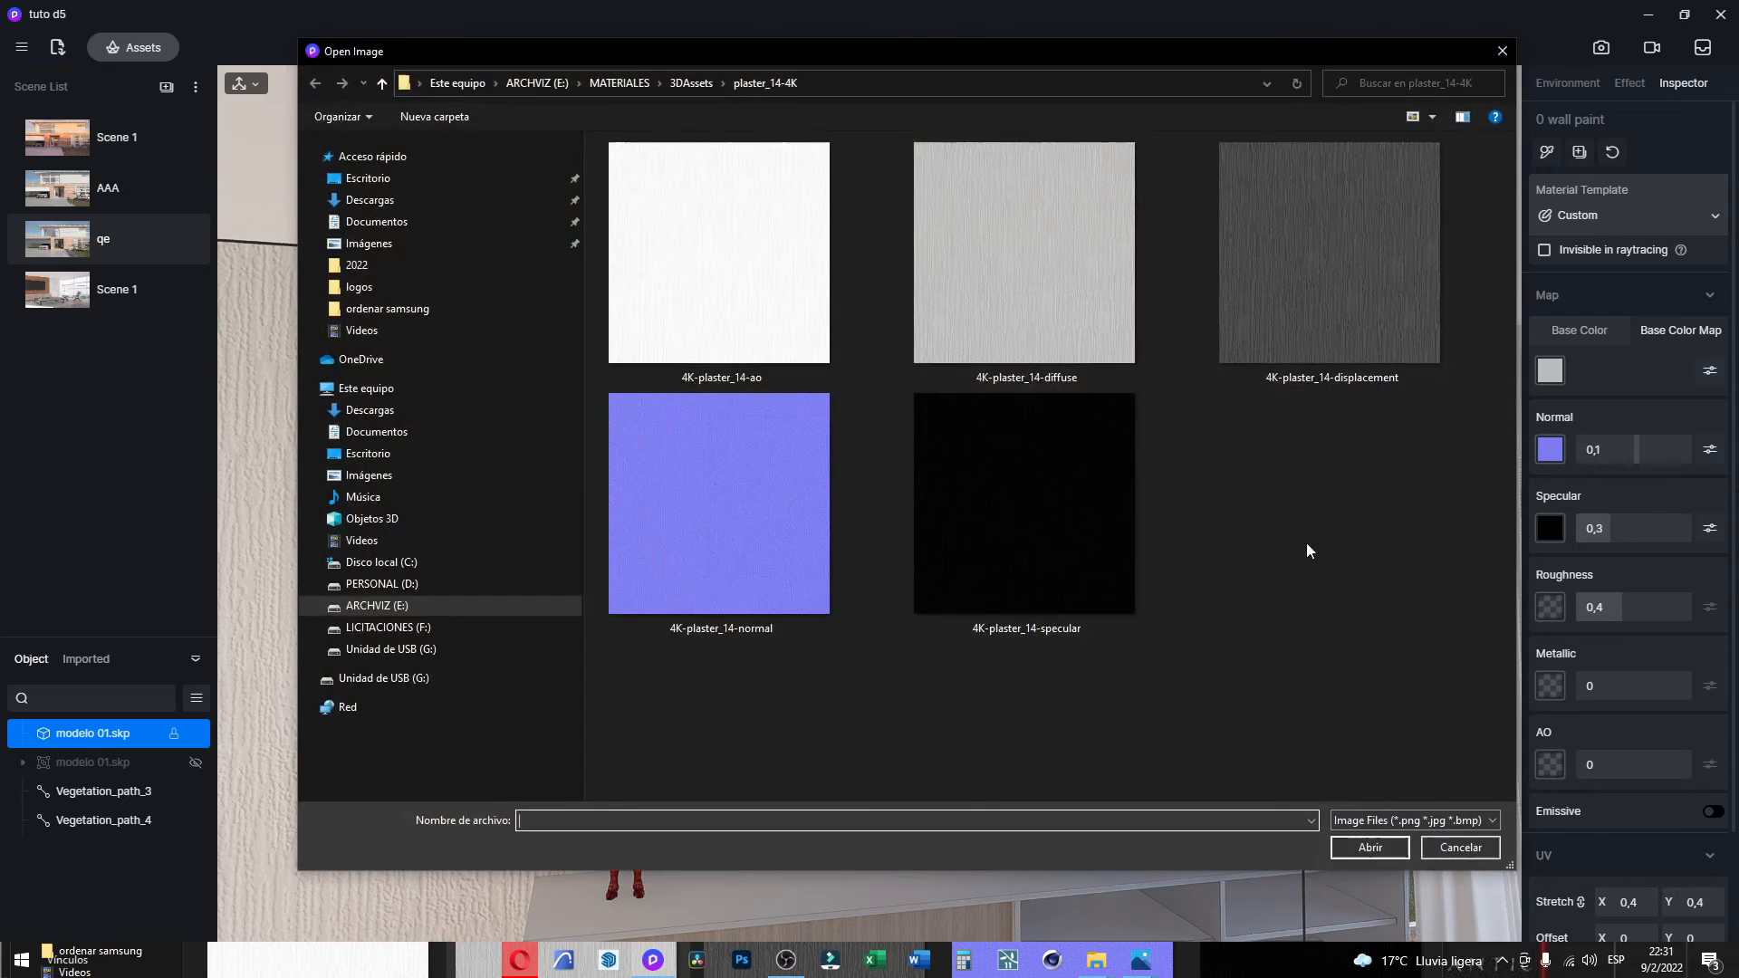
click(1079, 513)
click(1364, 846)
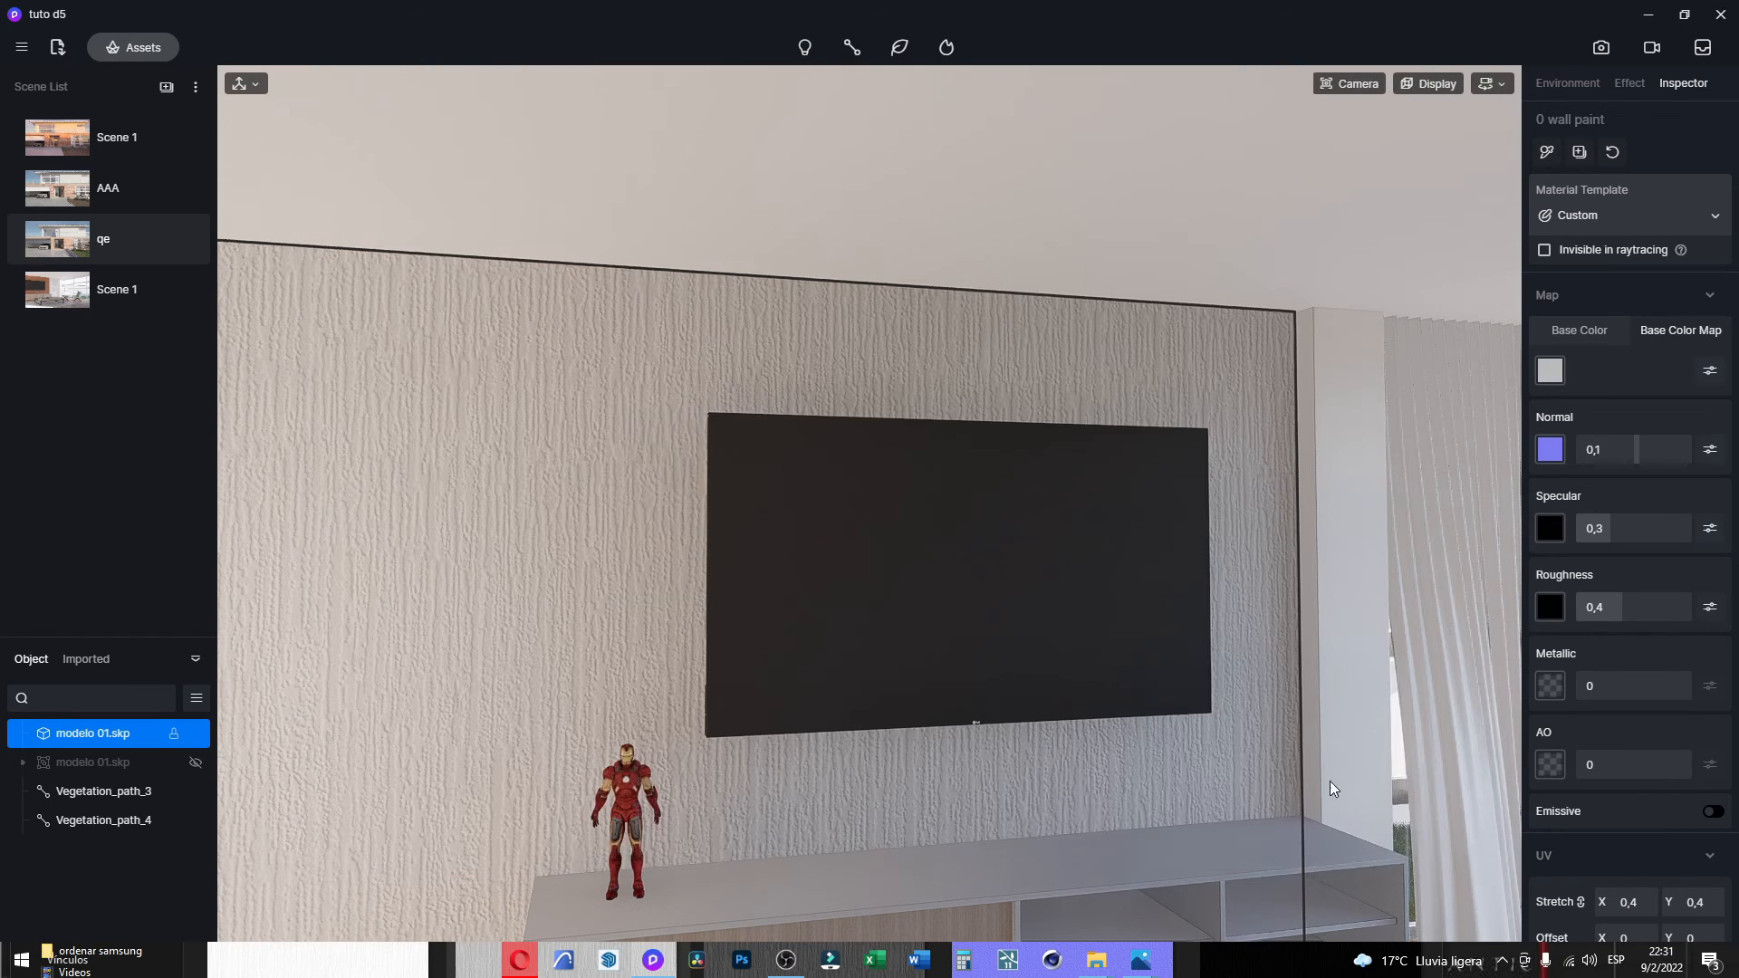
click(1702, 610)
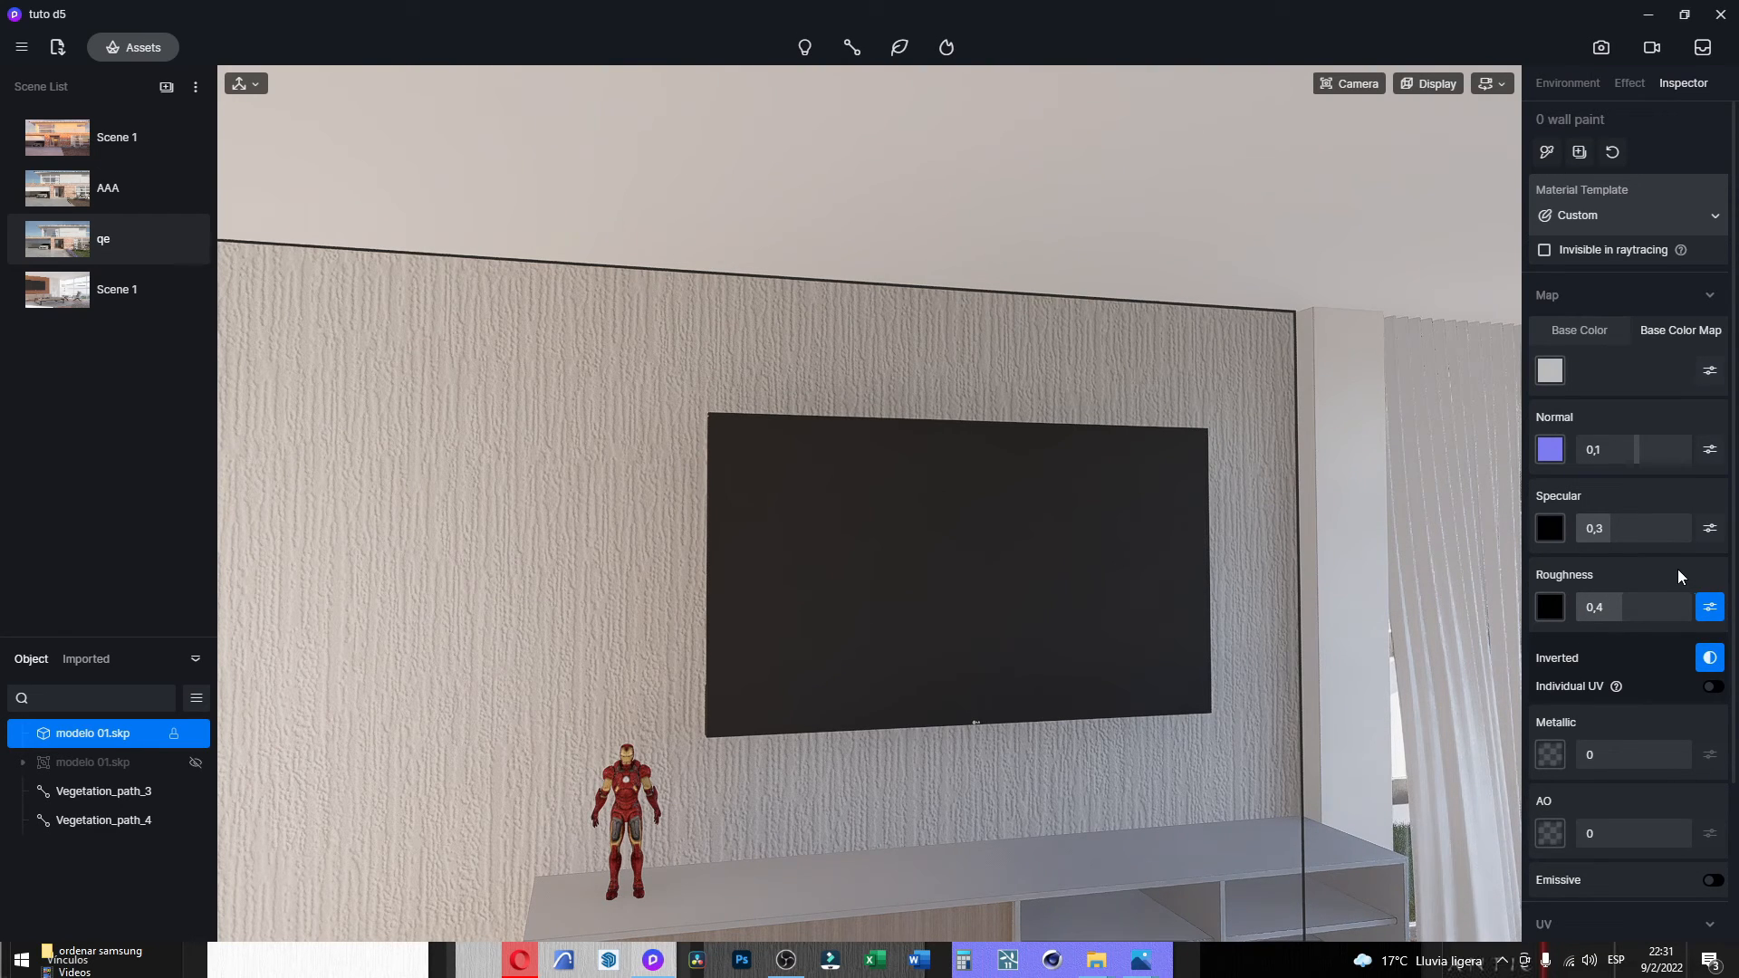
click(1711, 607)
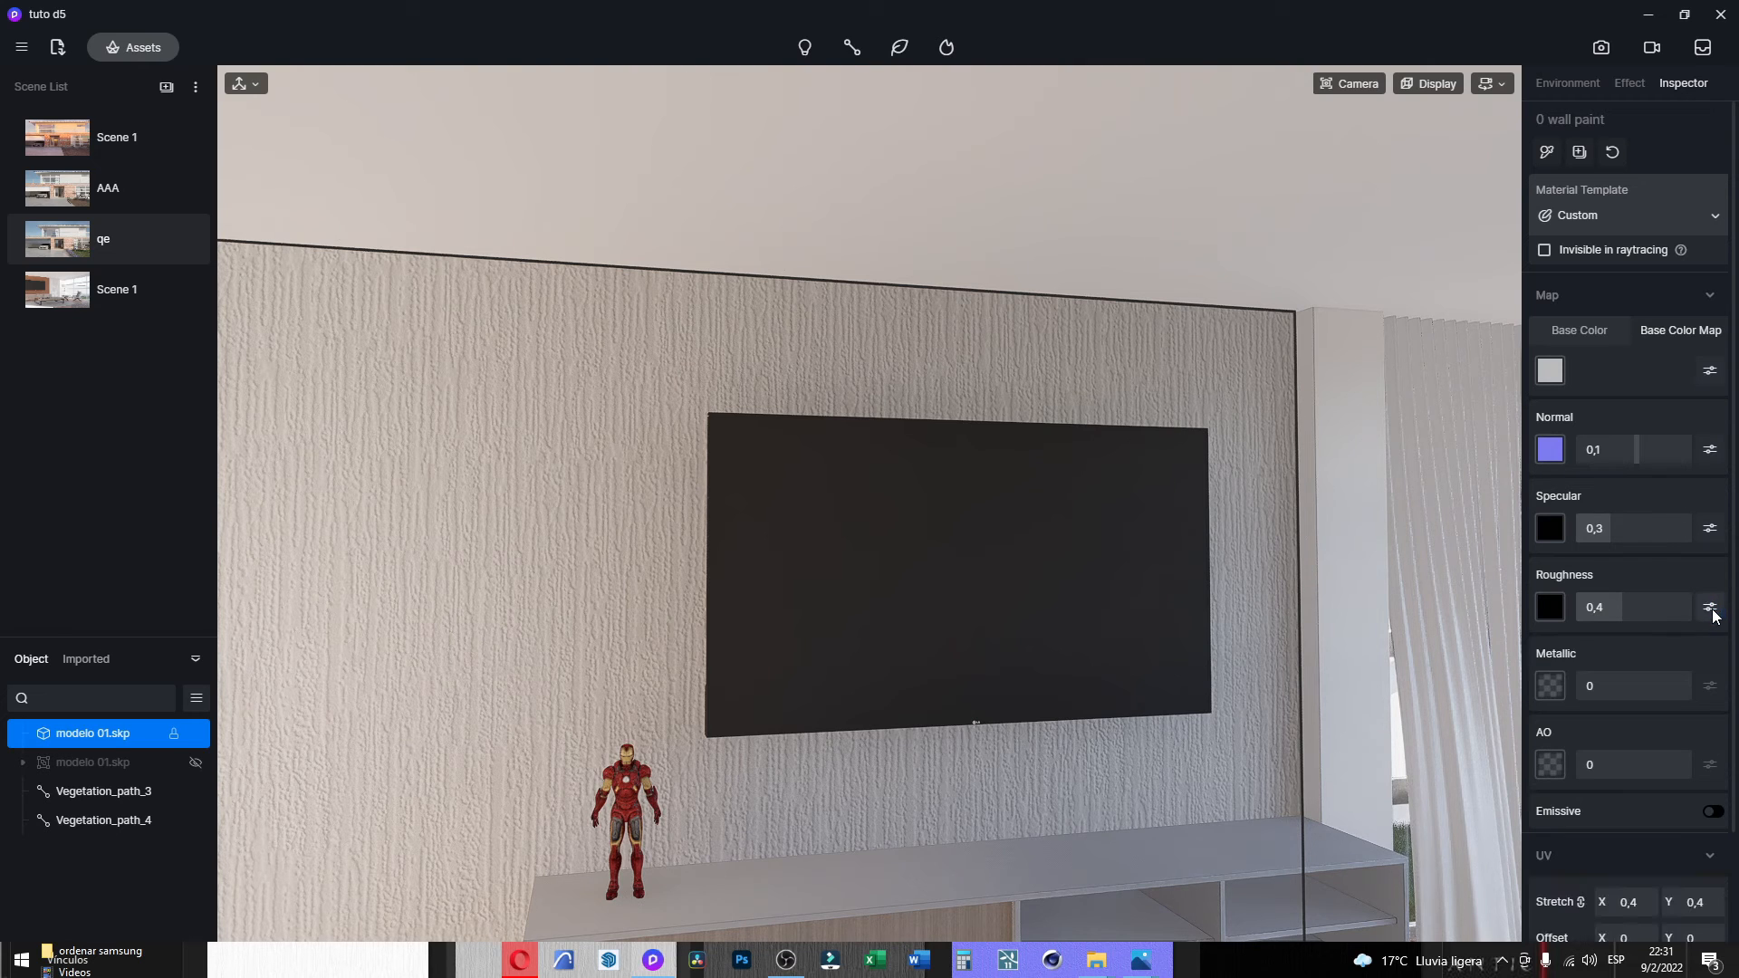
Load 4K-plaster_14-ao as the wall's AO map and set its AO strength to 0,5.
click(1556, 763)
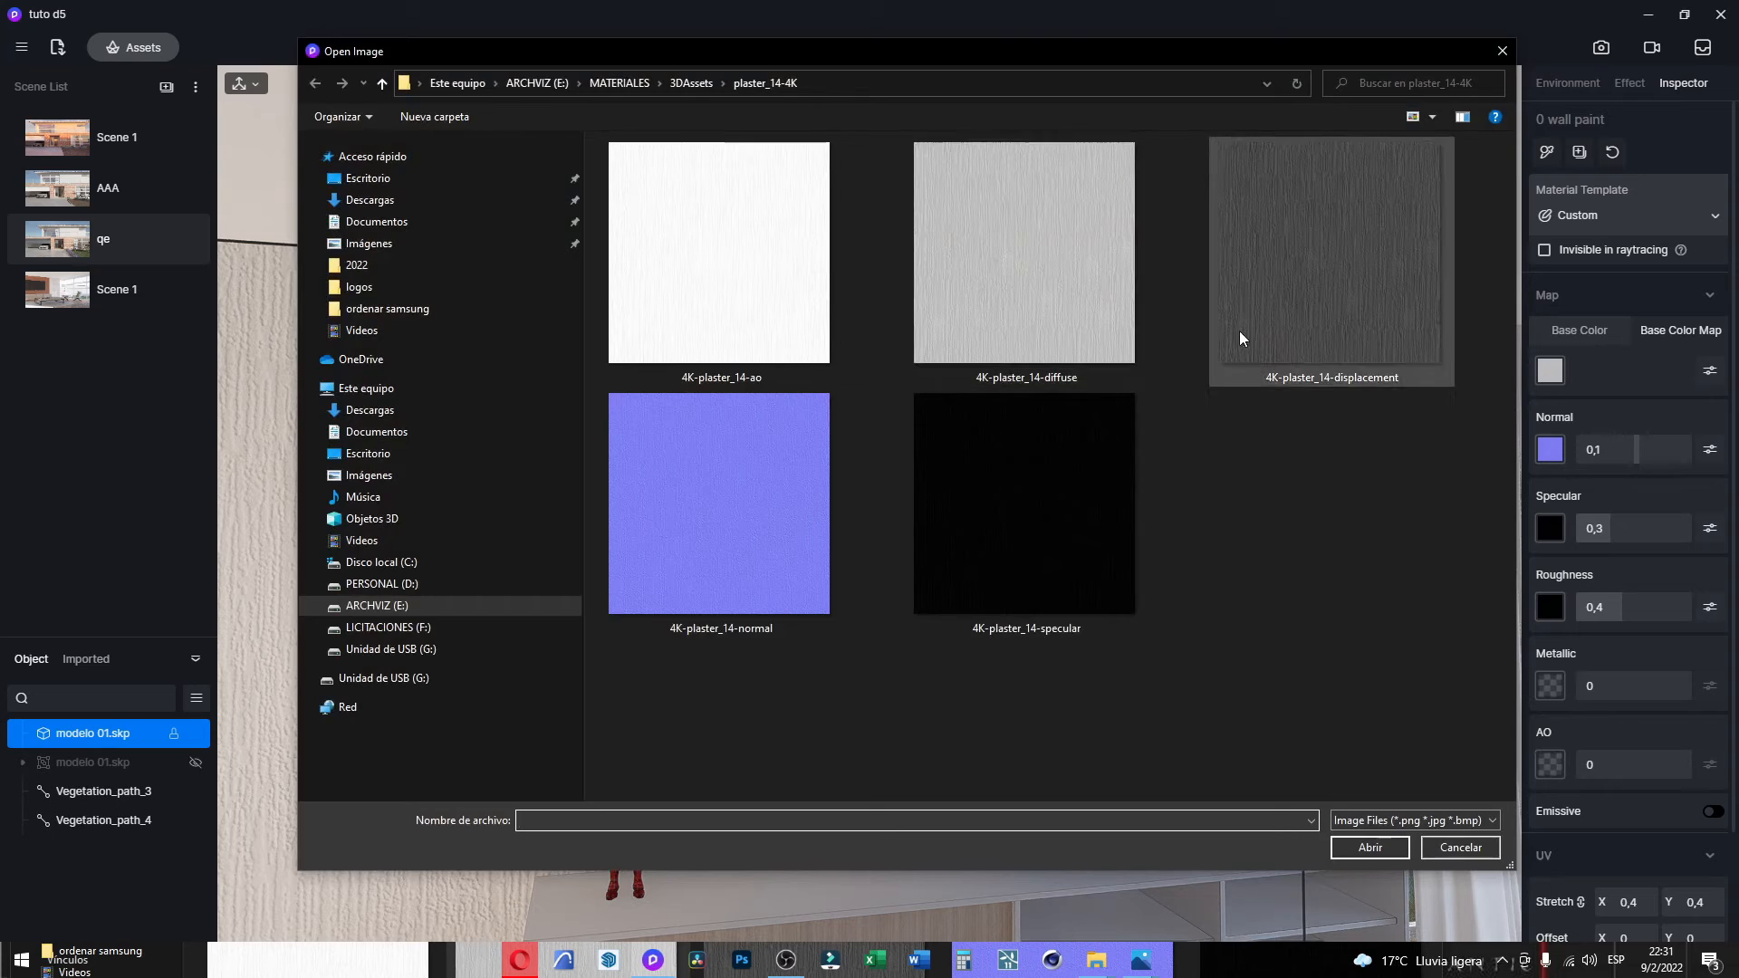
click(742, 380)
click(1369, 847)
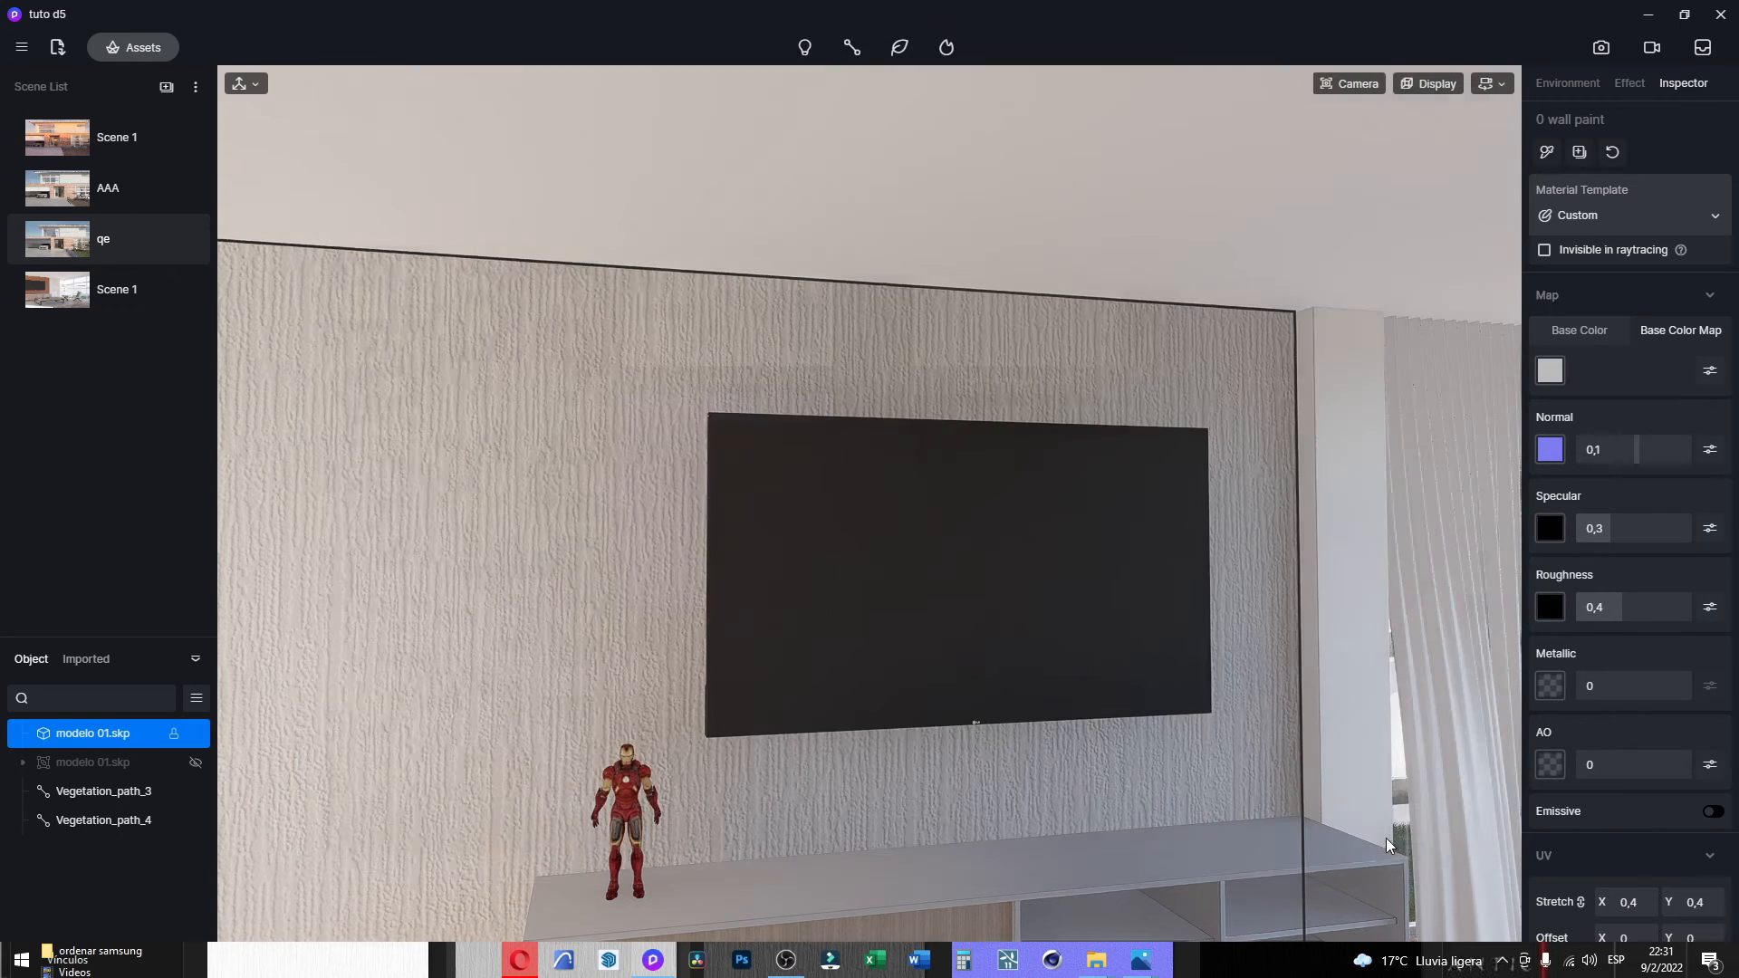
drag(1583, 765, 1635, 768)
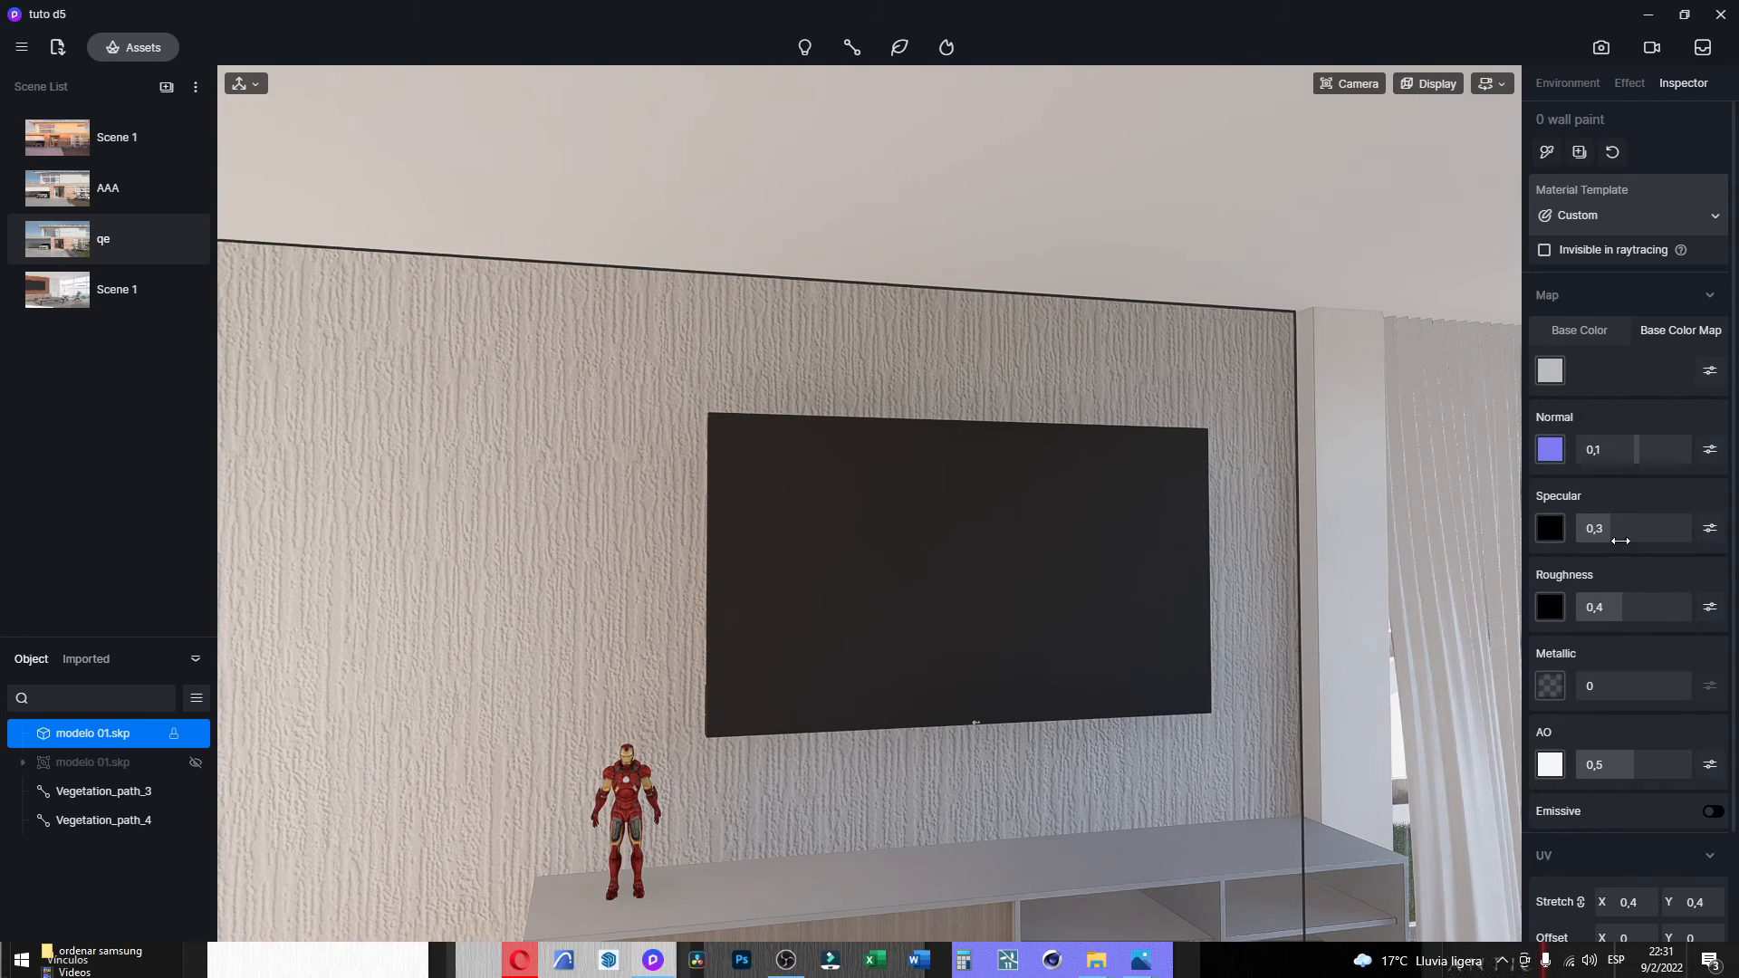
Set the wall paint's specular to 0,7 and roughness to 0,17, inspect the plaster, and deselect it.
drag(1620, 540, 1659, 530)
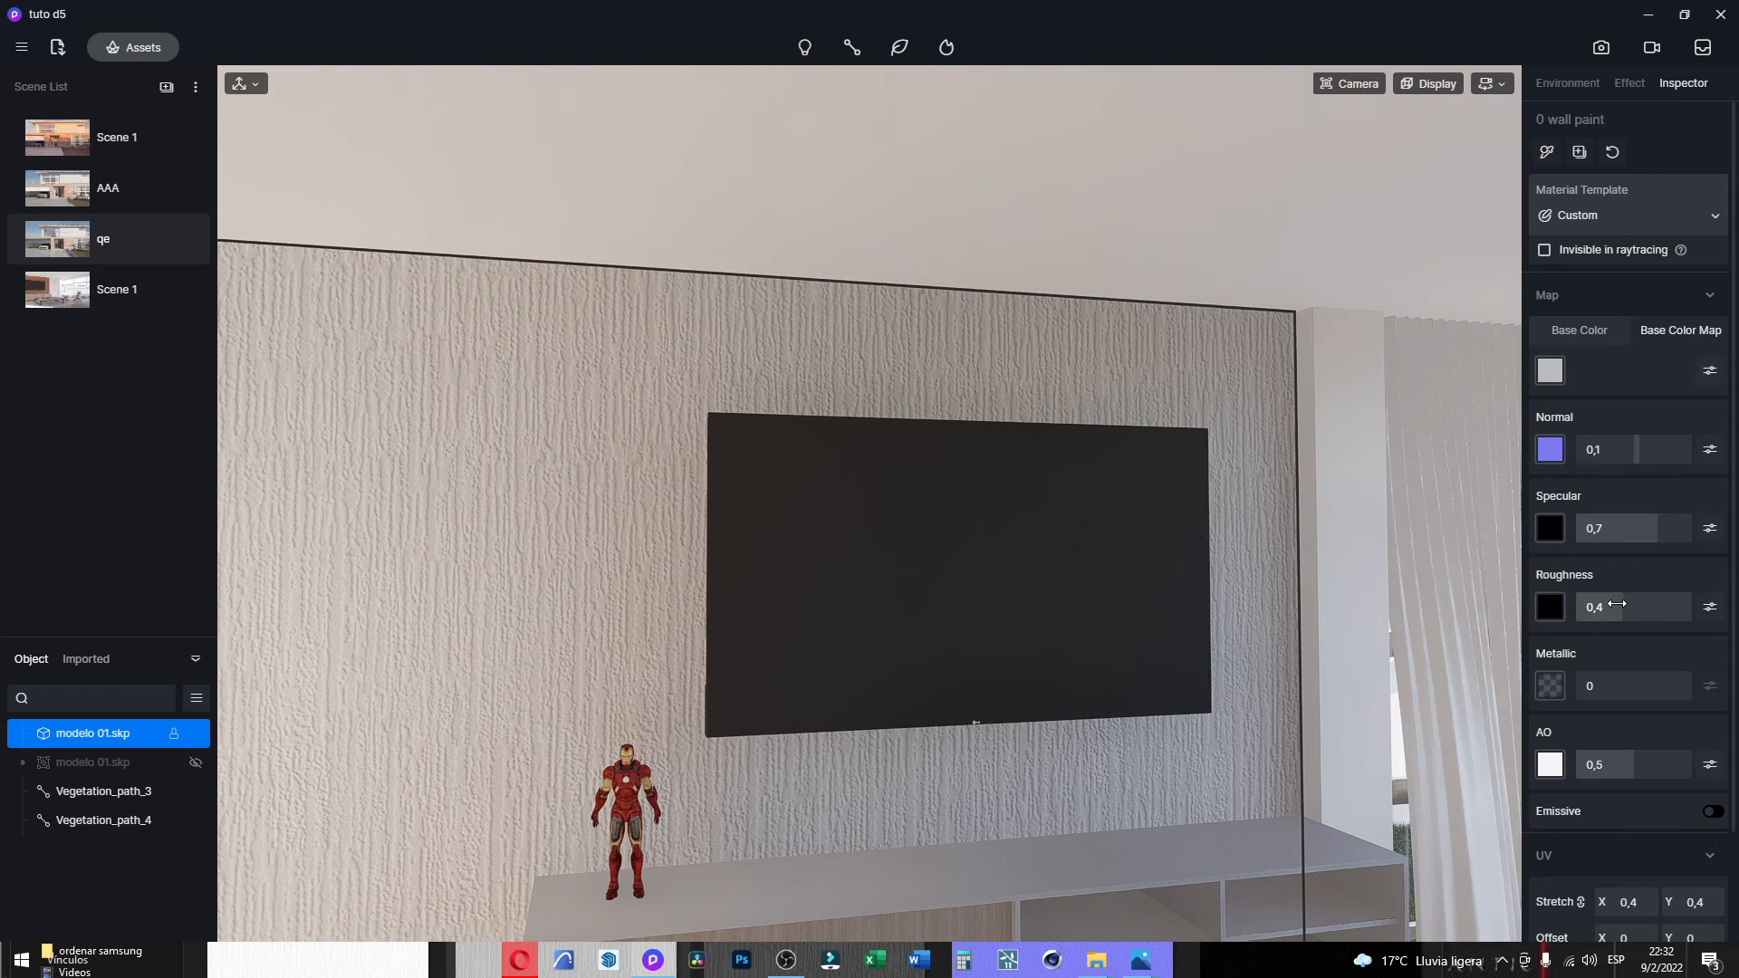
drag(1623, 607, 1595, 609)
scroll(1009, 469, down, 5)
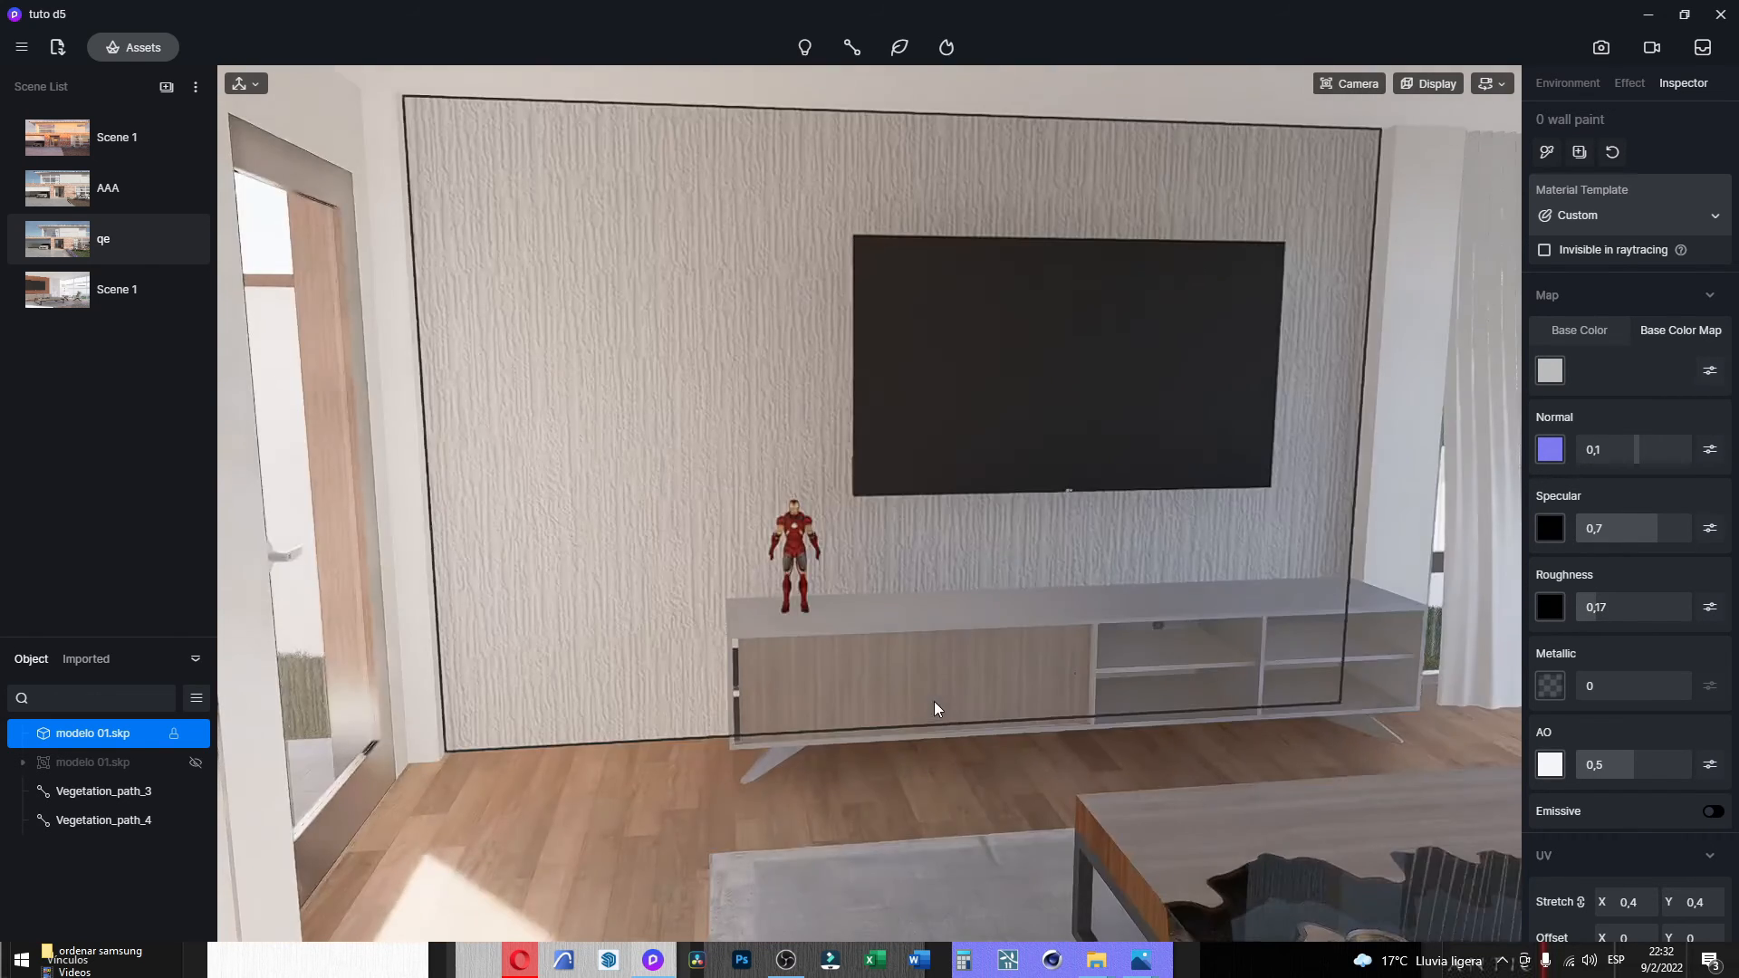
scroll(933, 701, up, 6)
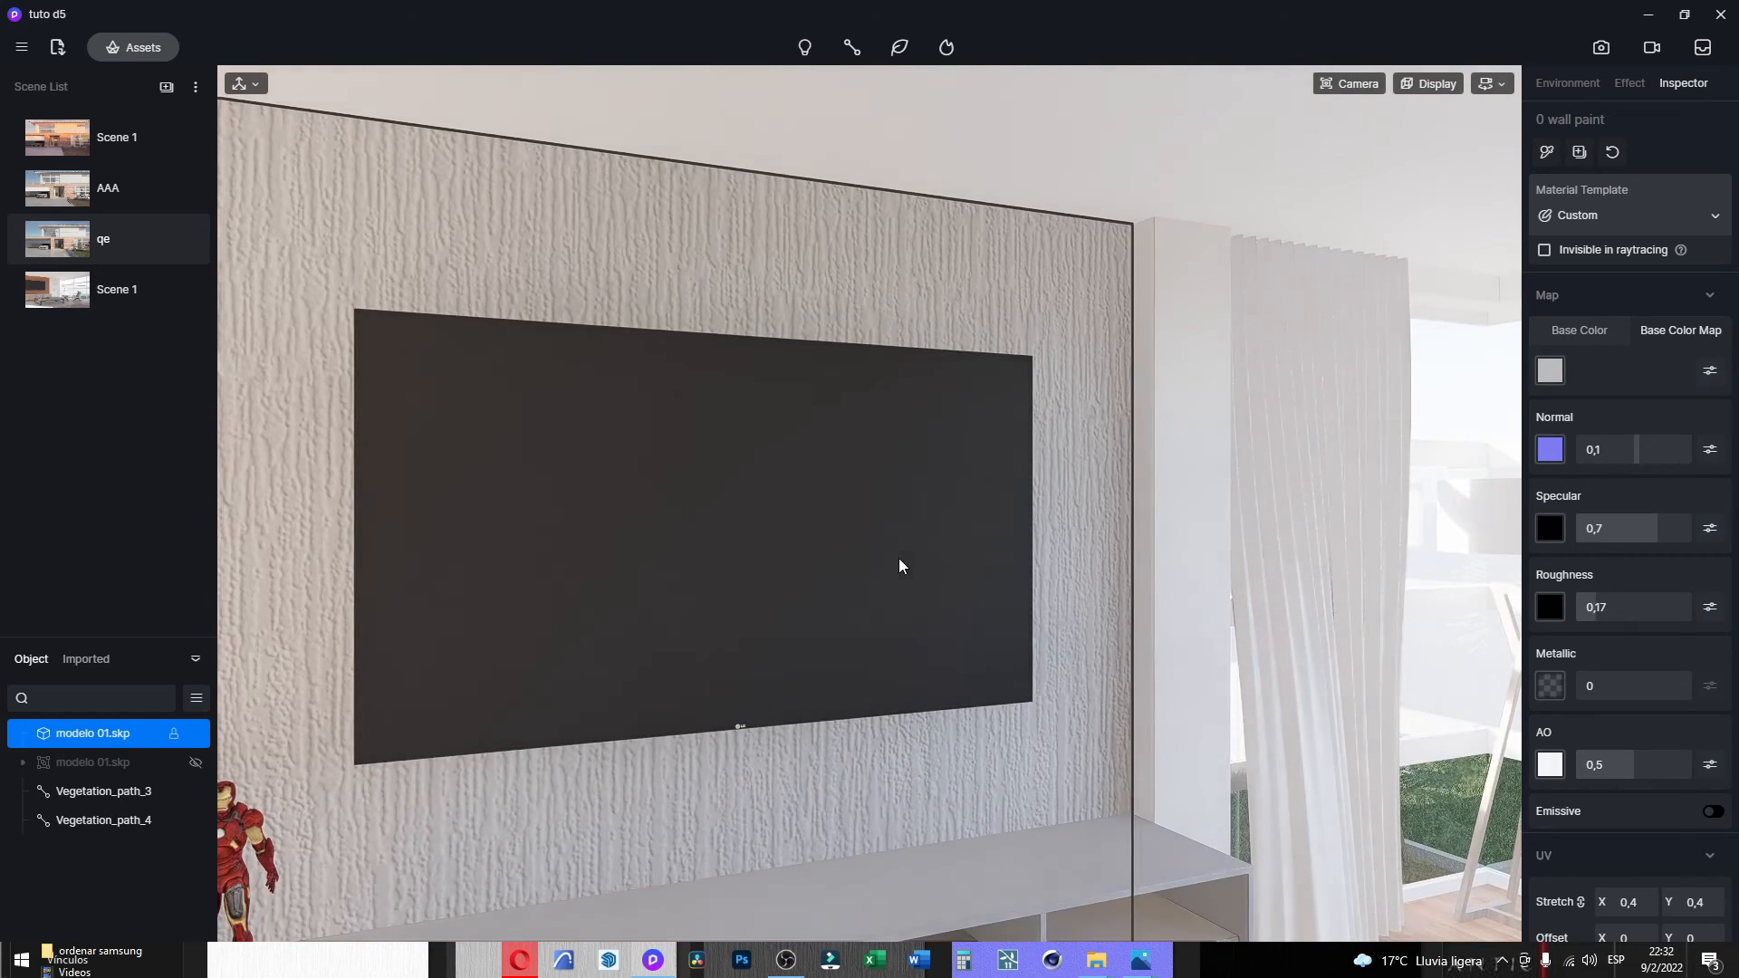
middle_drag(931, 580, 1122, 660)
key(Escape)
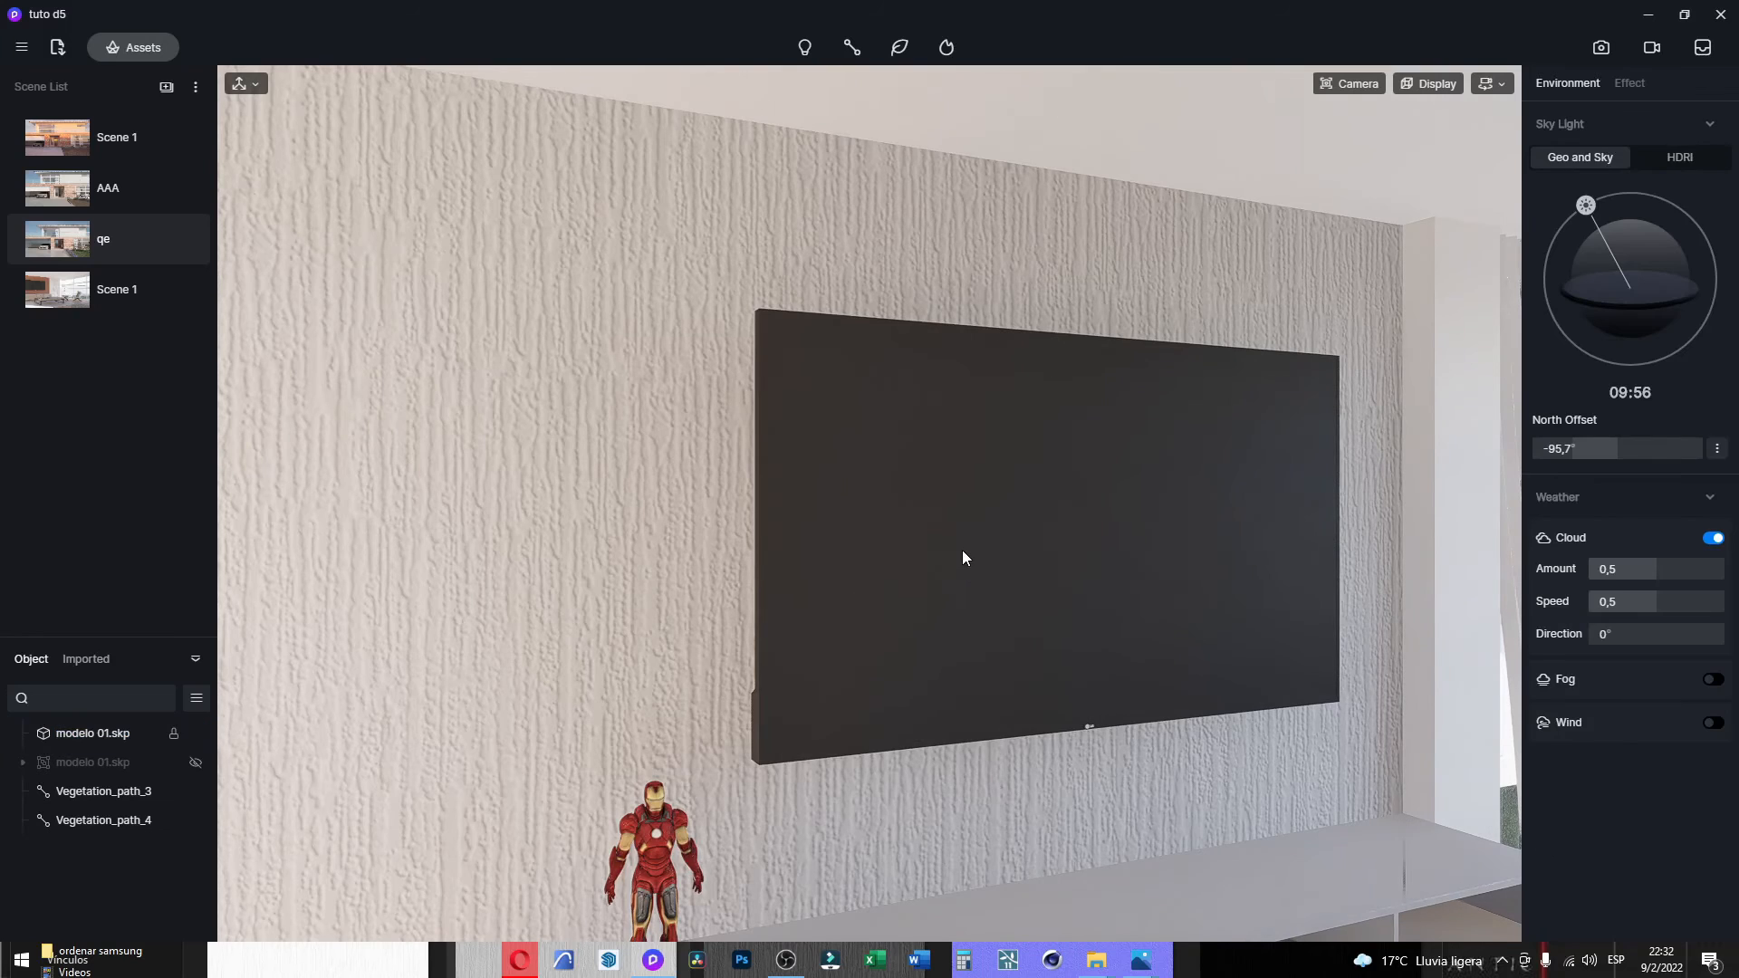
Select the television screen's material on the plaster wall and change its material template to Video.
click(981, 542)
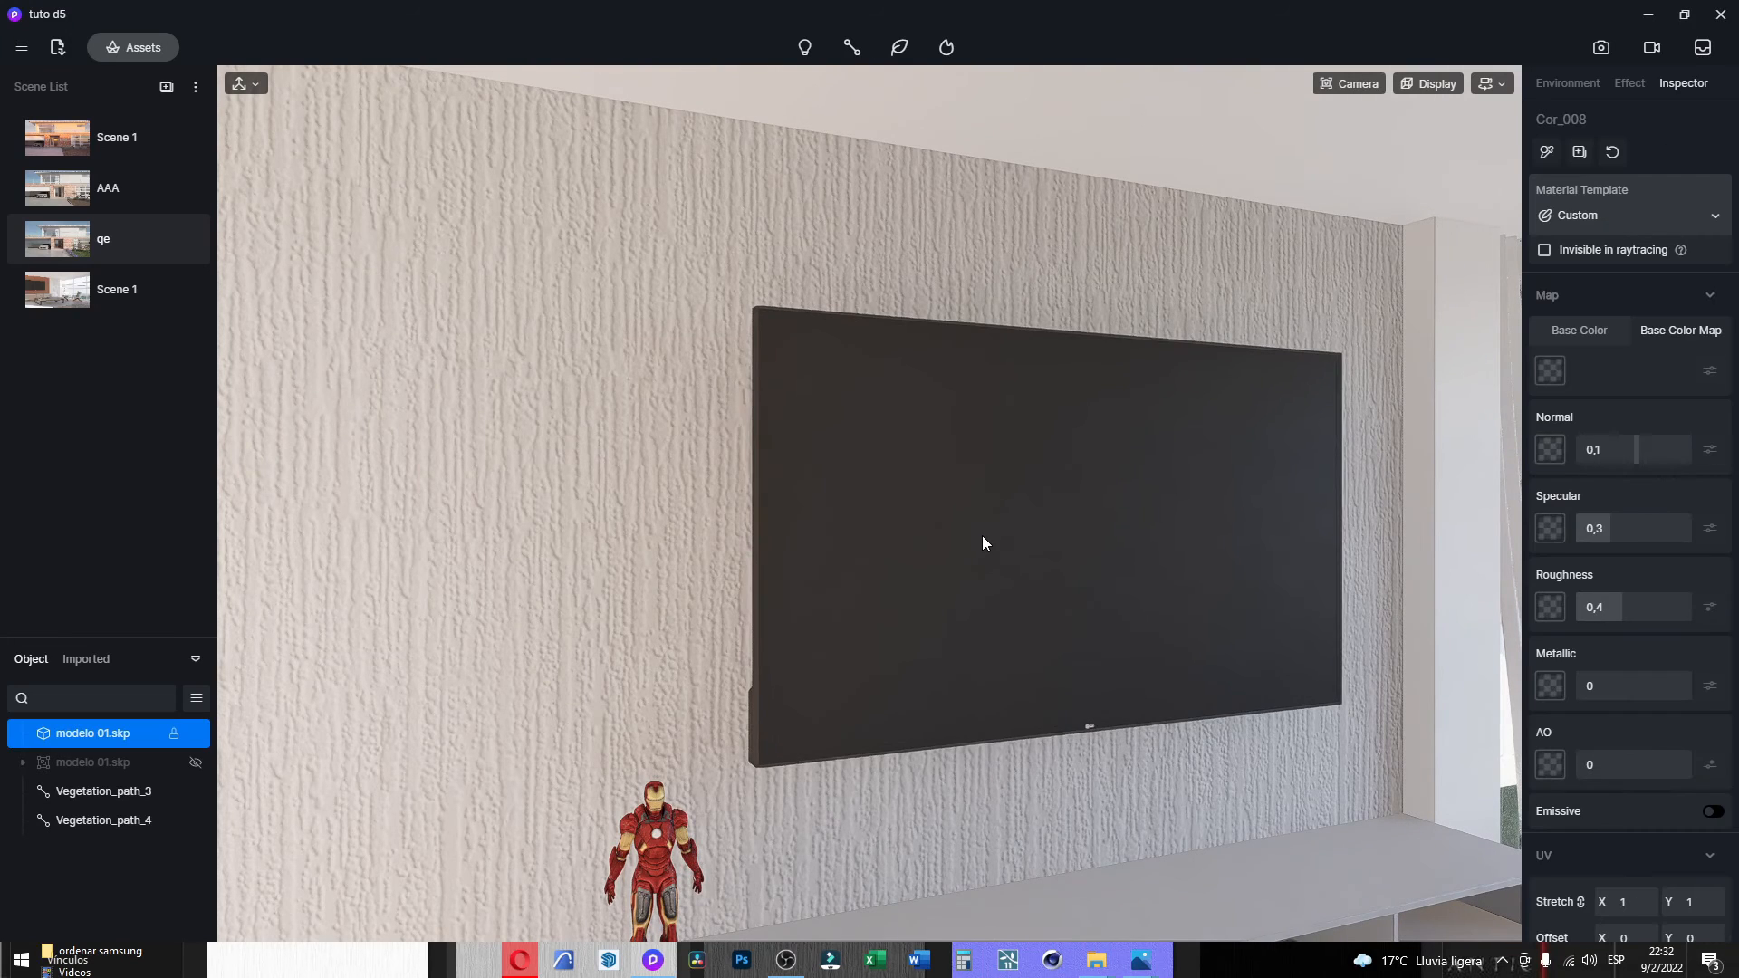
right_drag(904, 565, 1091, 590)
scroll(784, 544, up, 3)
right_drag(784, 544, 1056, 607)
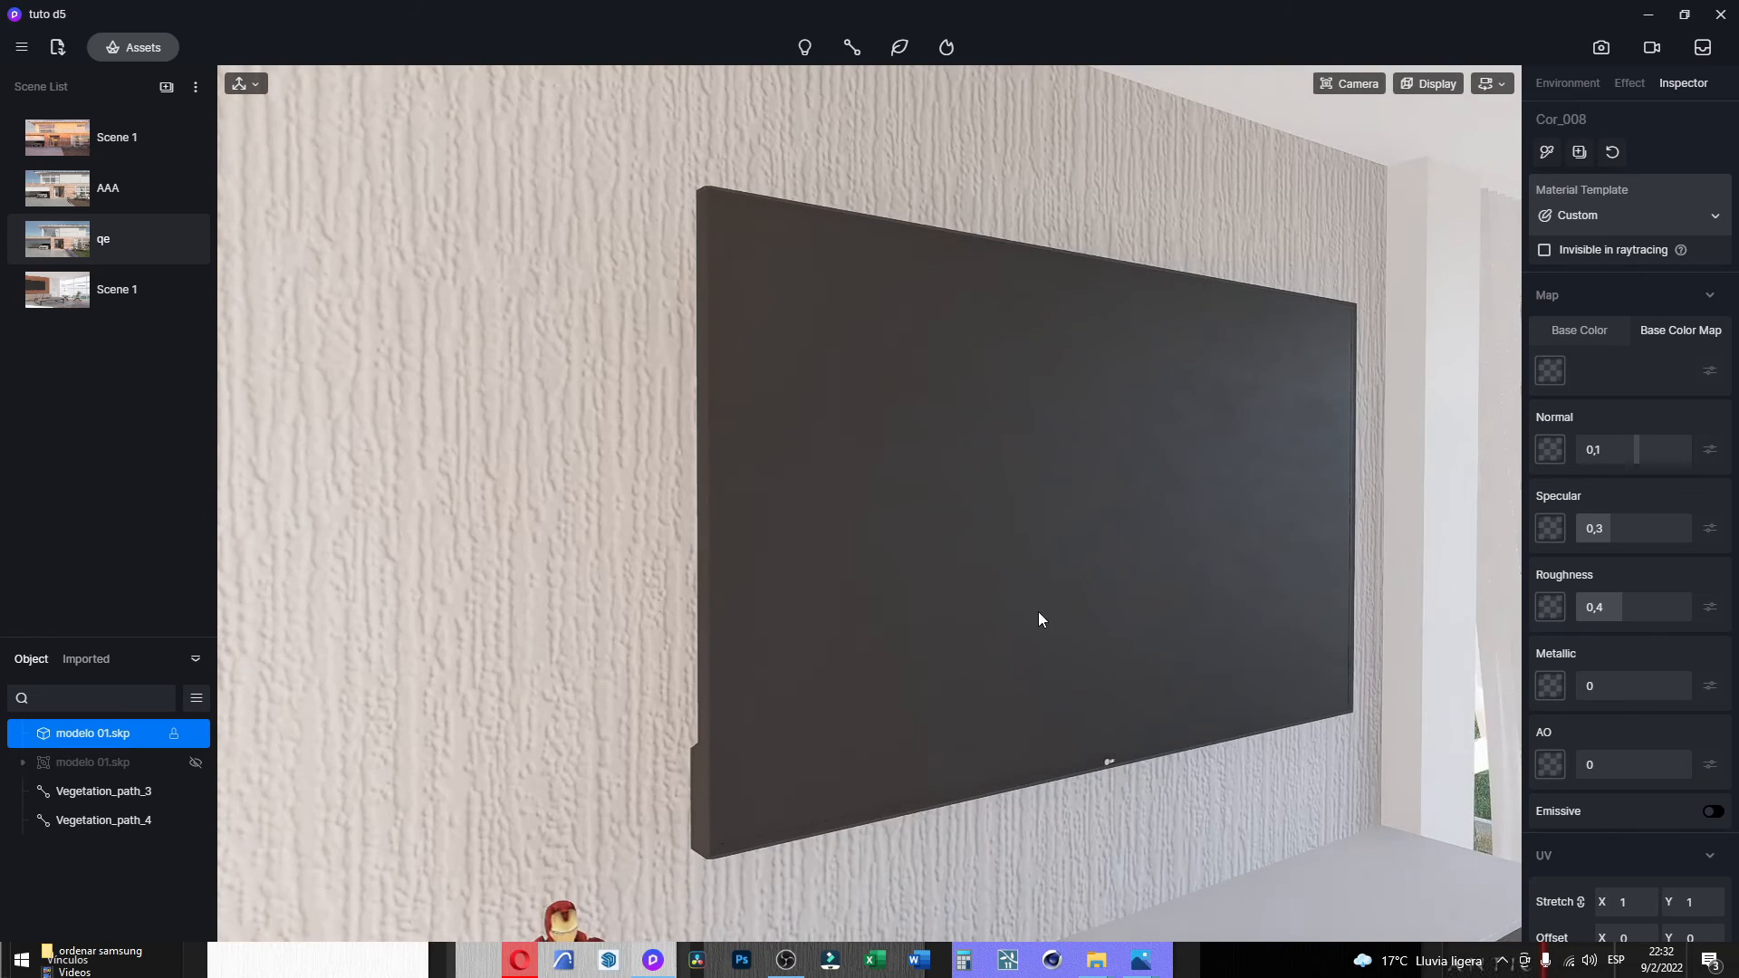
click(929, 467)
click(929, 467)
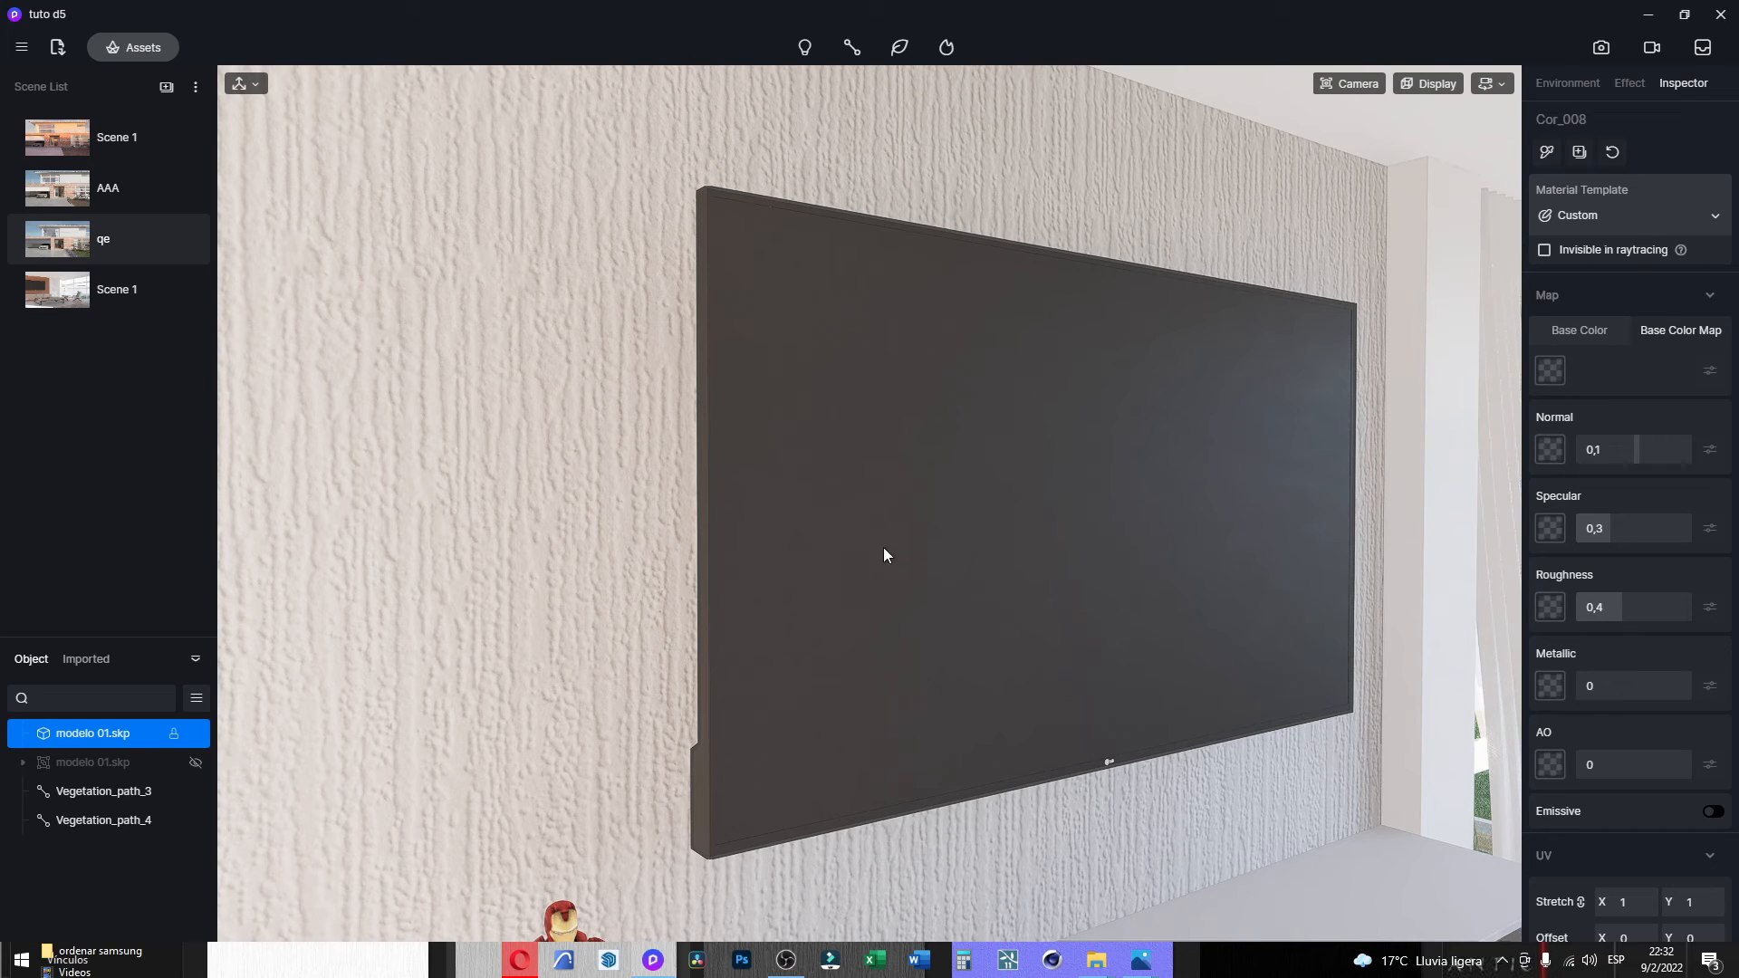
click(1624, 219)
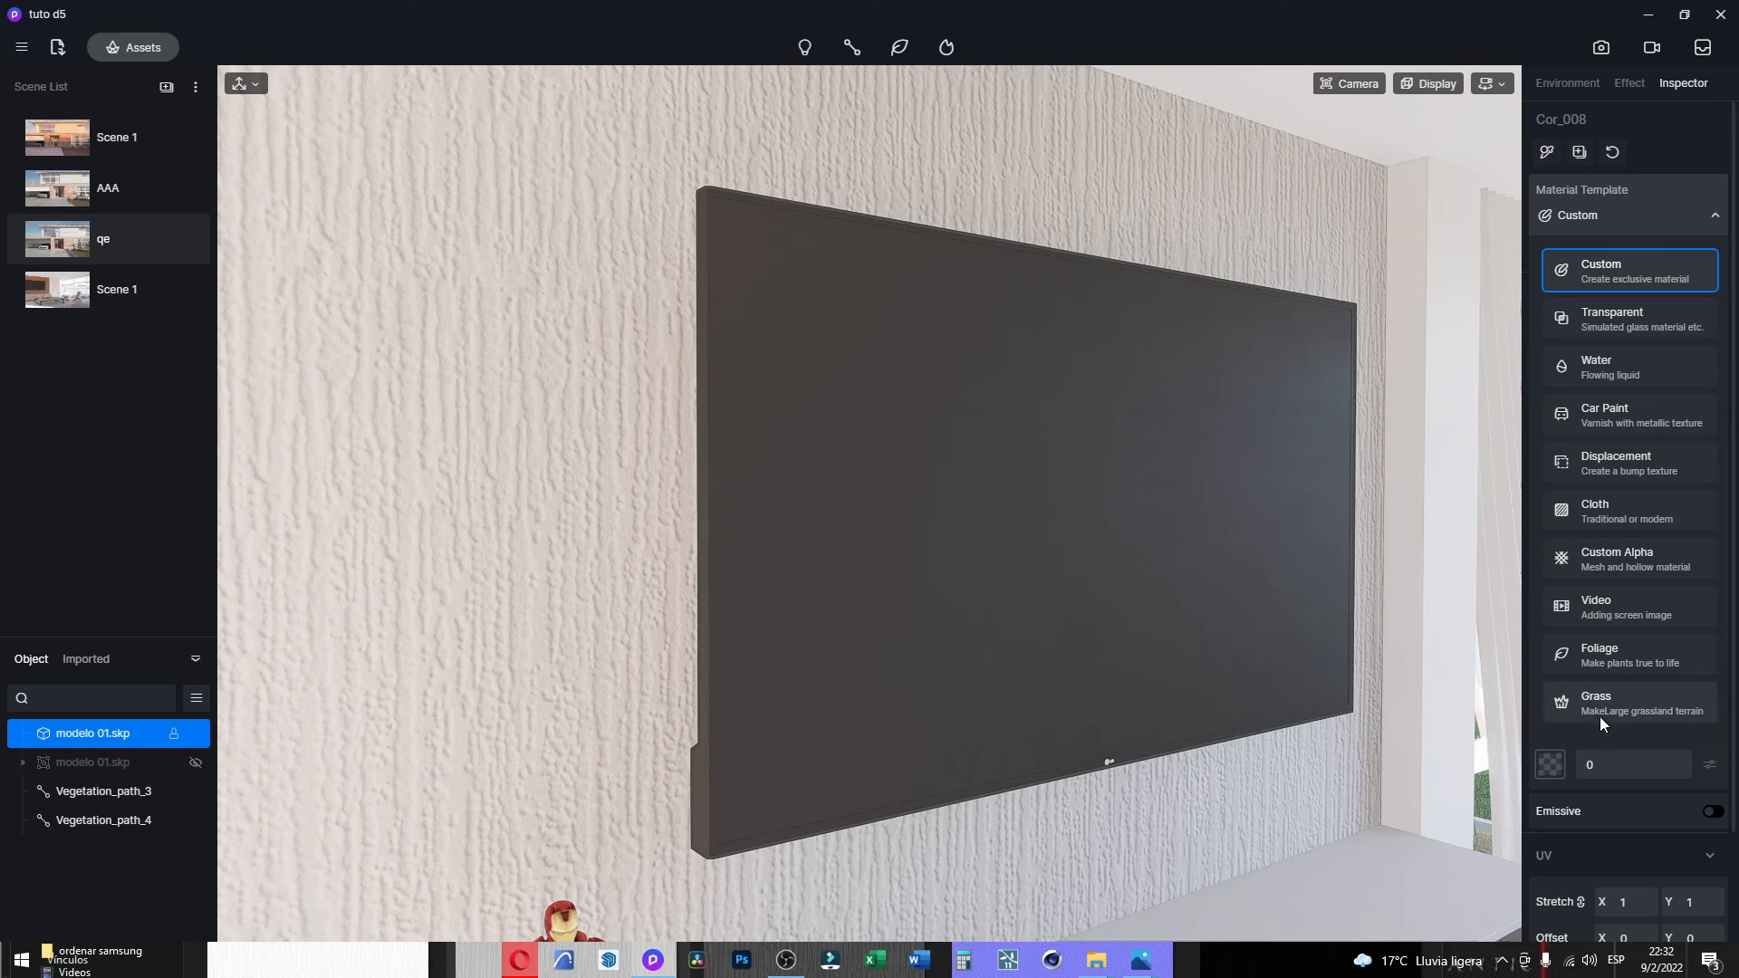
click(1606, 600)
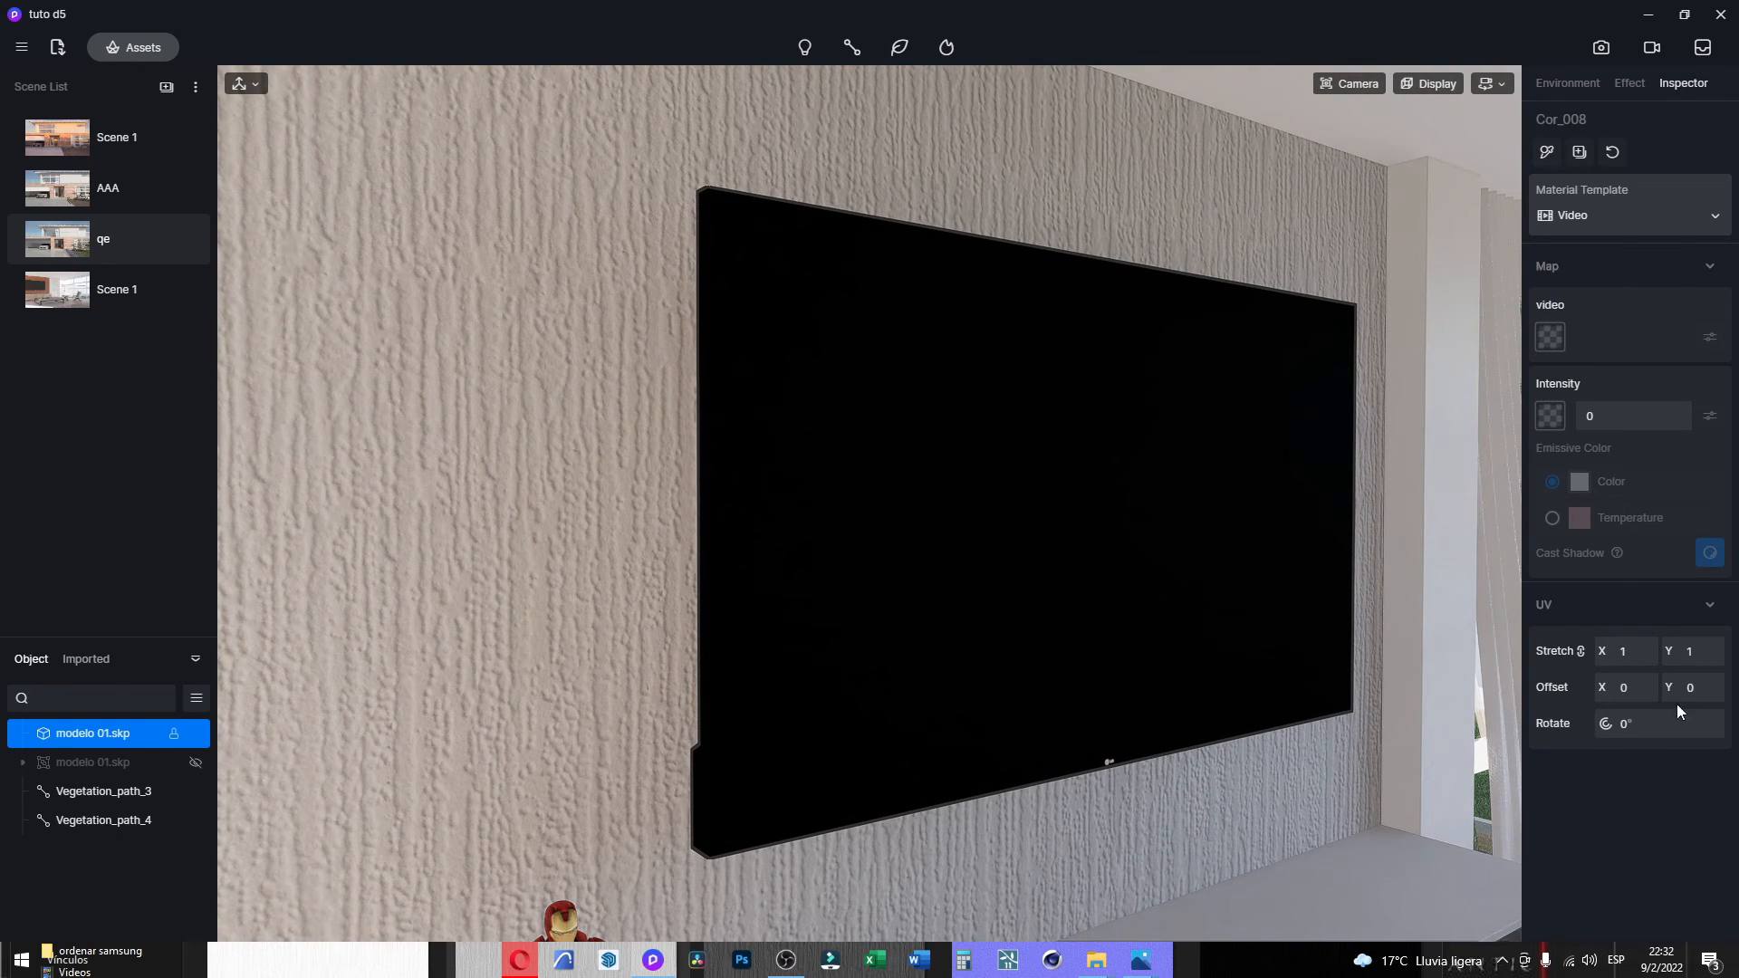
Load the ninja scroll 01 video as the television screen's video map and check that map's contrast and color adjustments.
click(1550, 337)
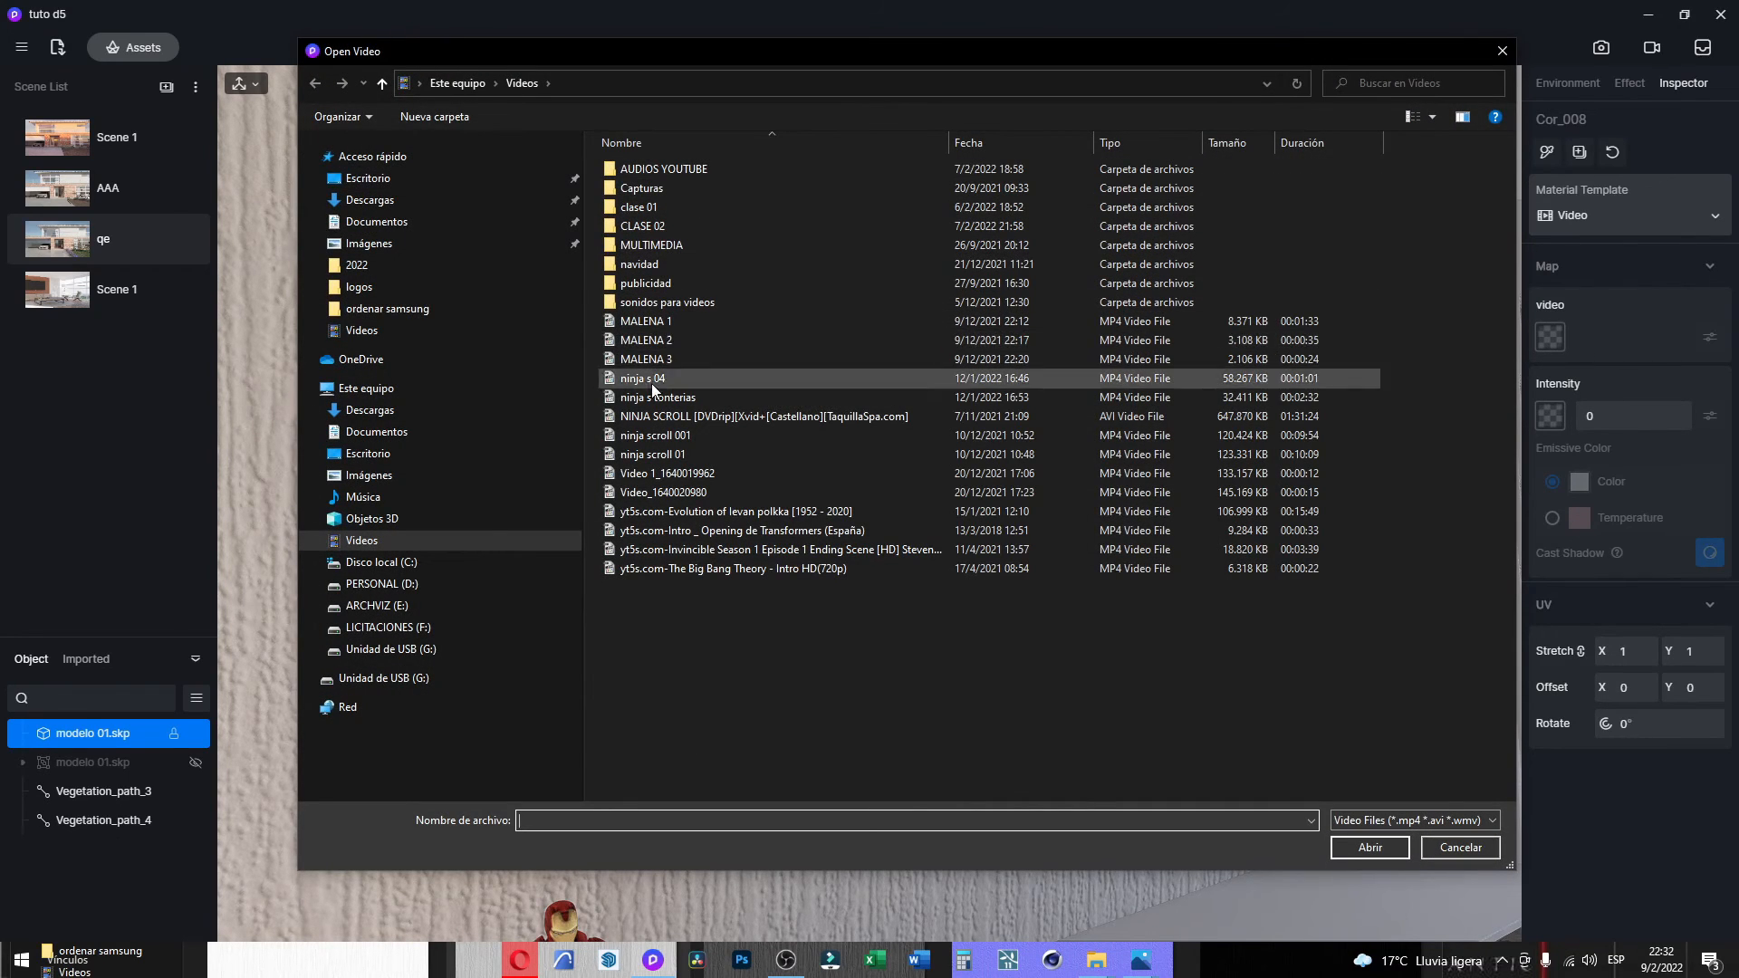
click(663, 455)
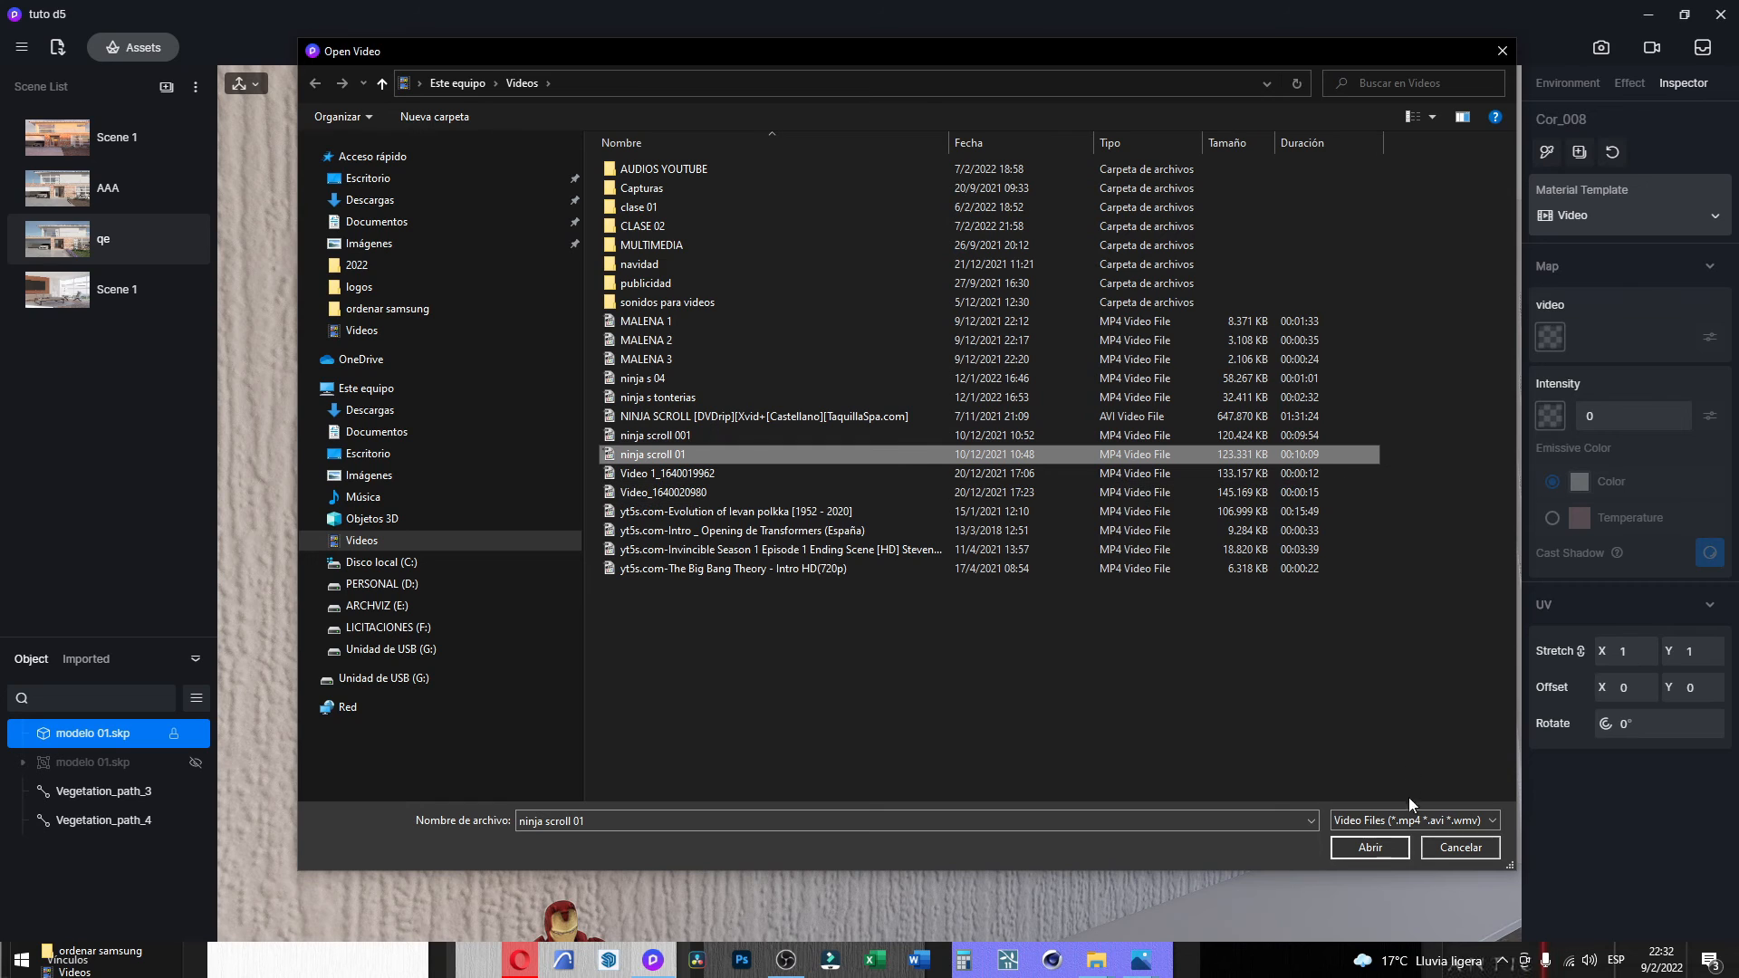
click(1368, 848)
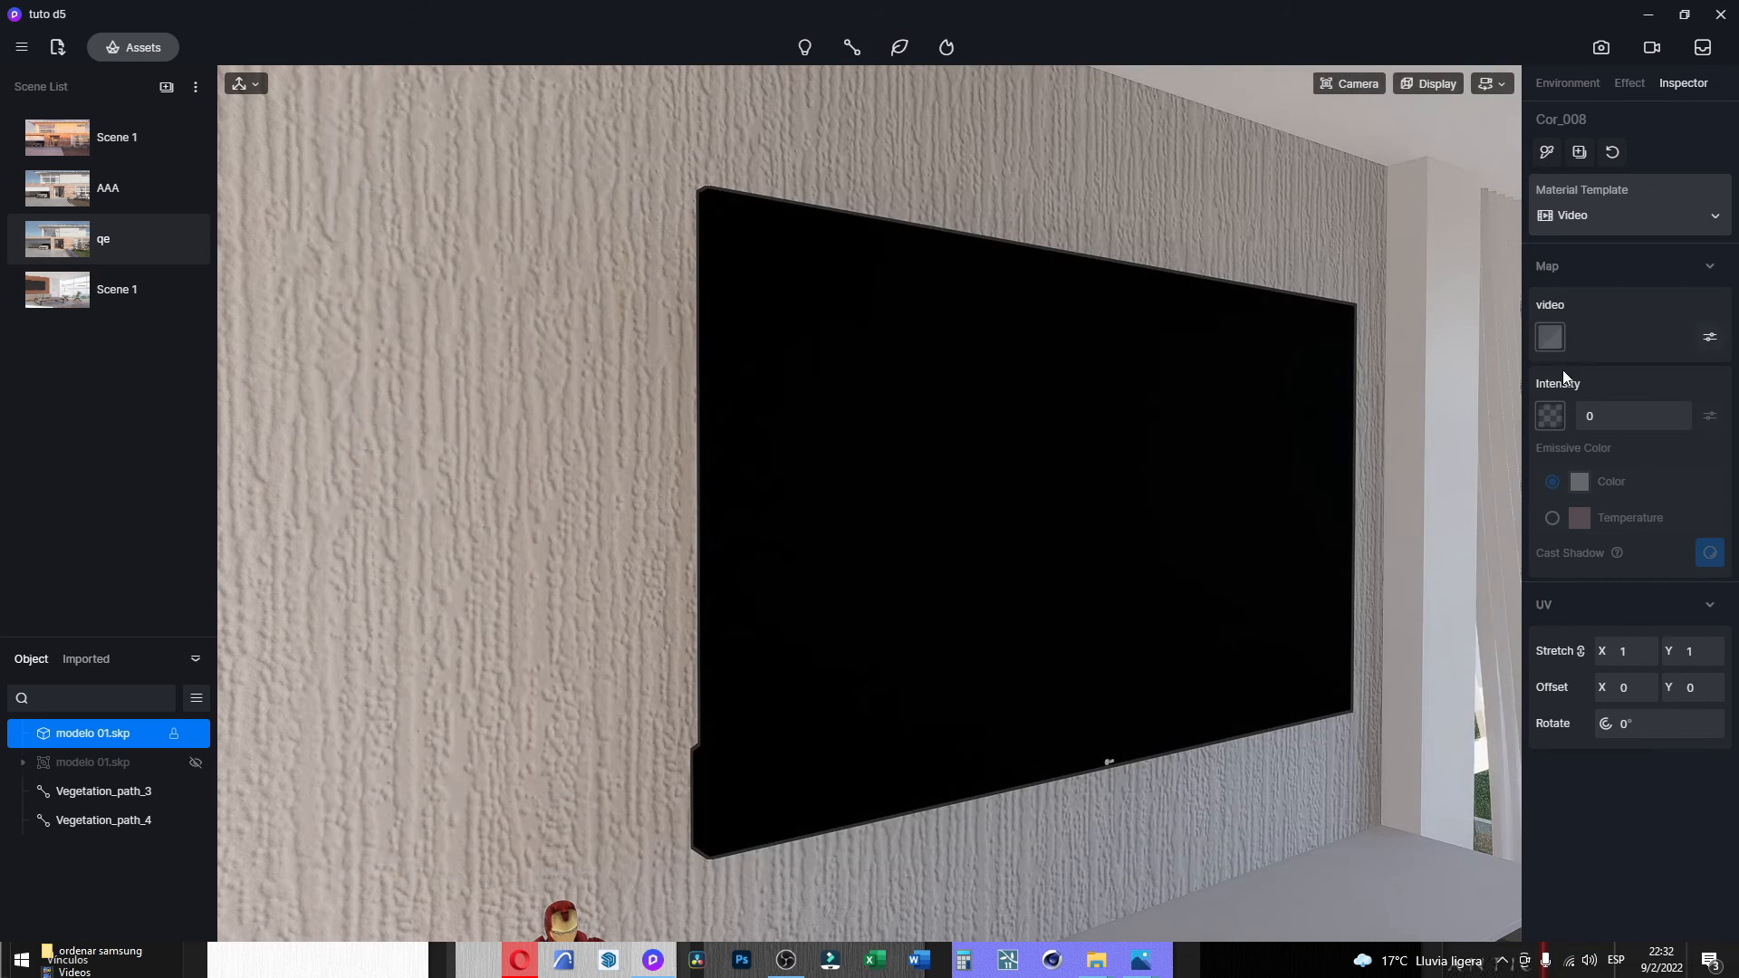
click(1709, 340)
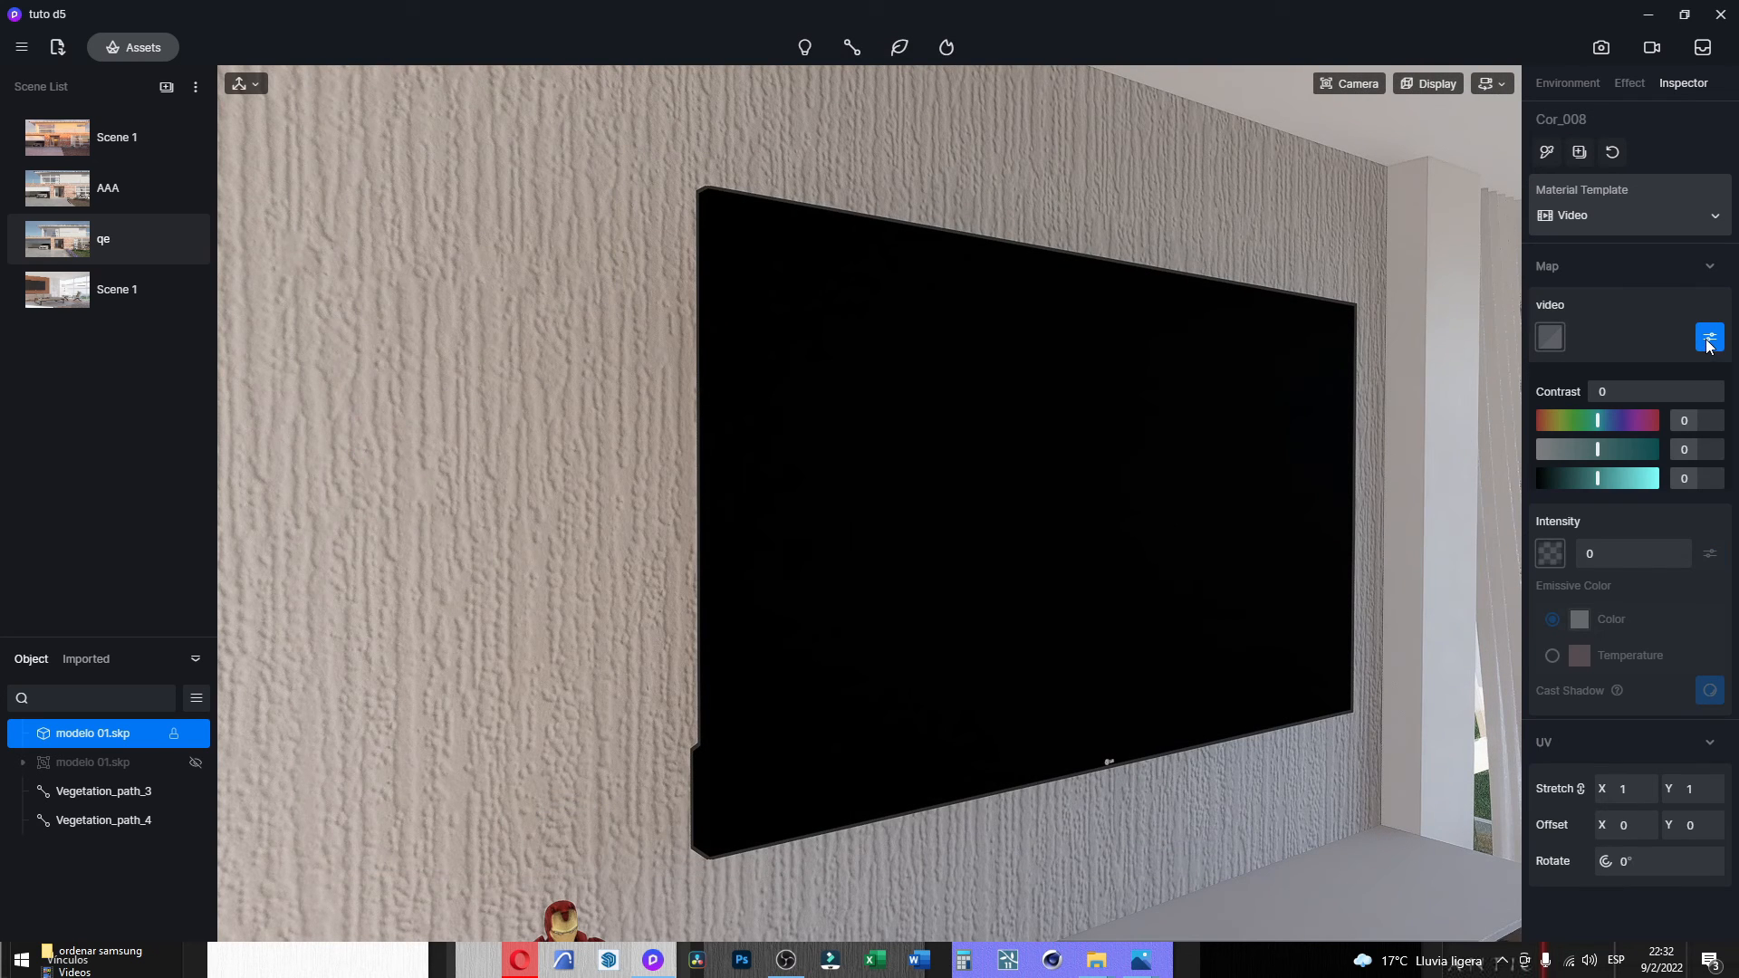
click(1550, 337)
click(1504, 51)
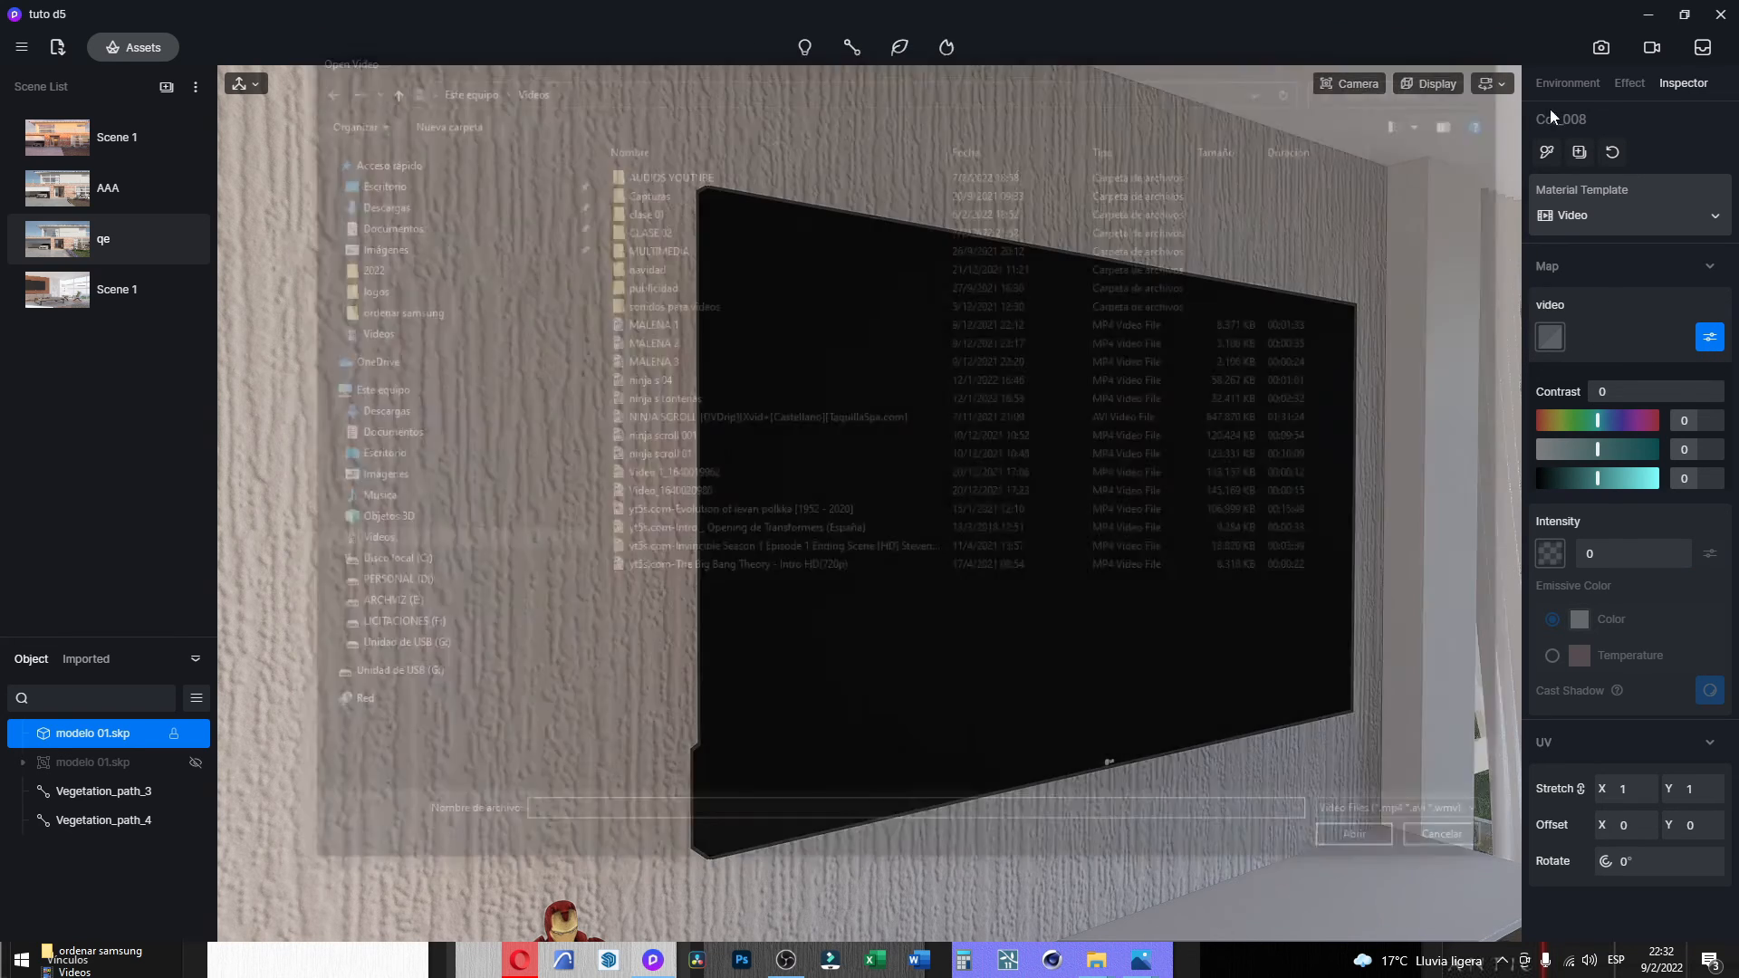
click(1709, 339)
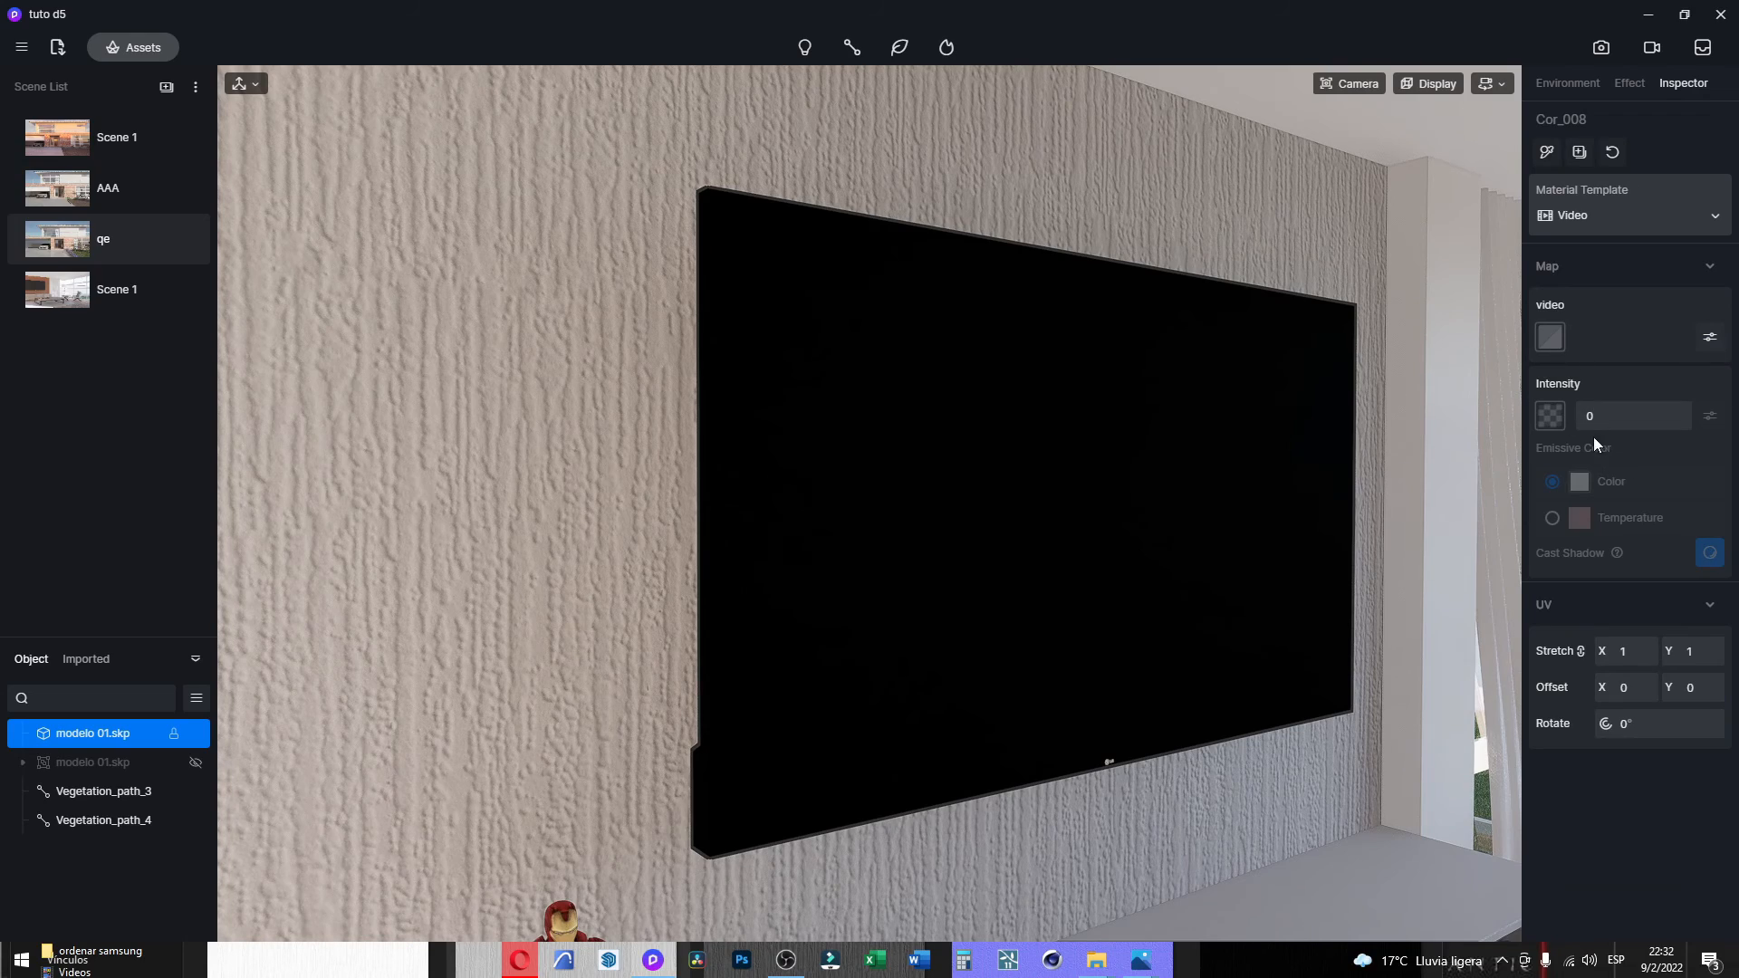
Set the television screen video's emissive intensity to 1.
drag(1586, 419, 1577, 420)
click(1611, 419)
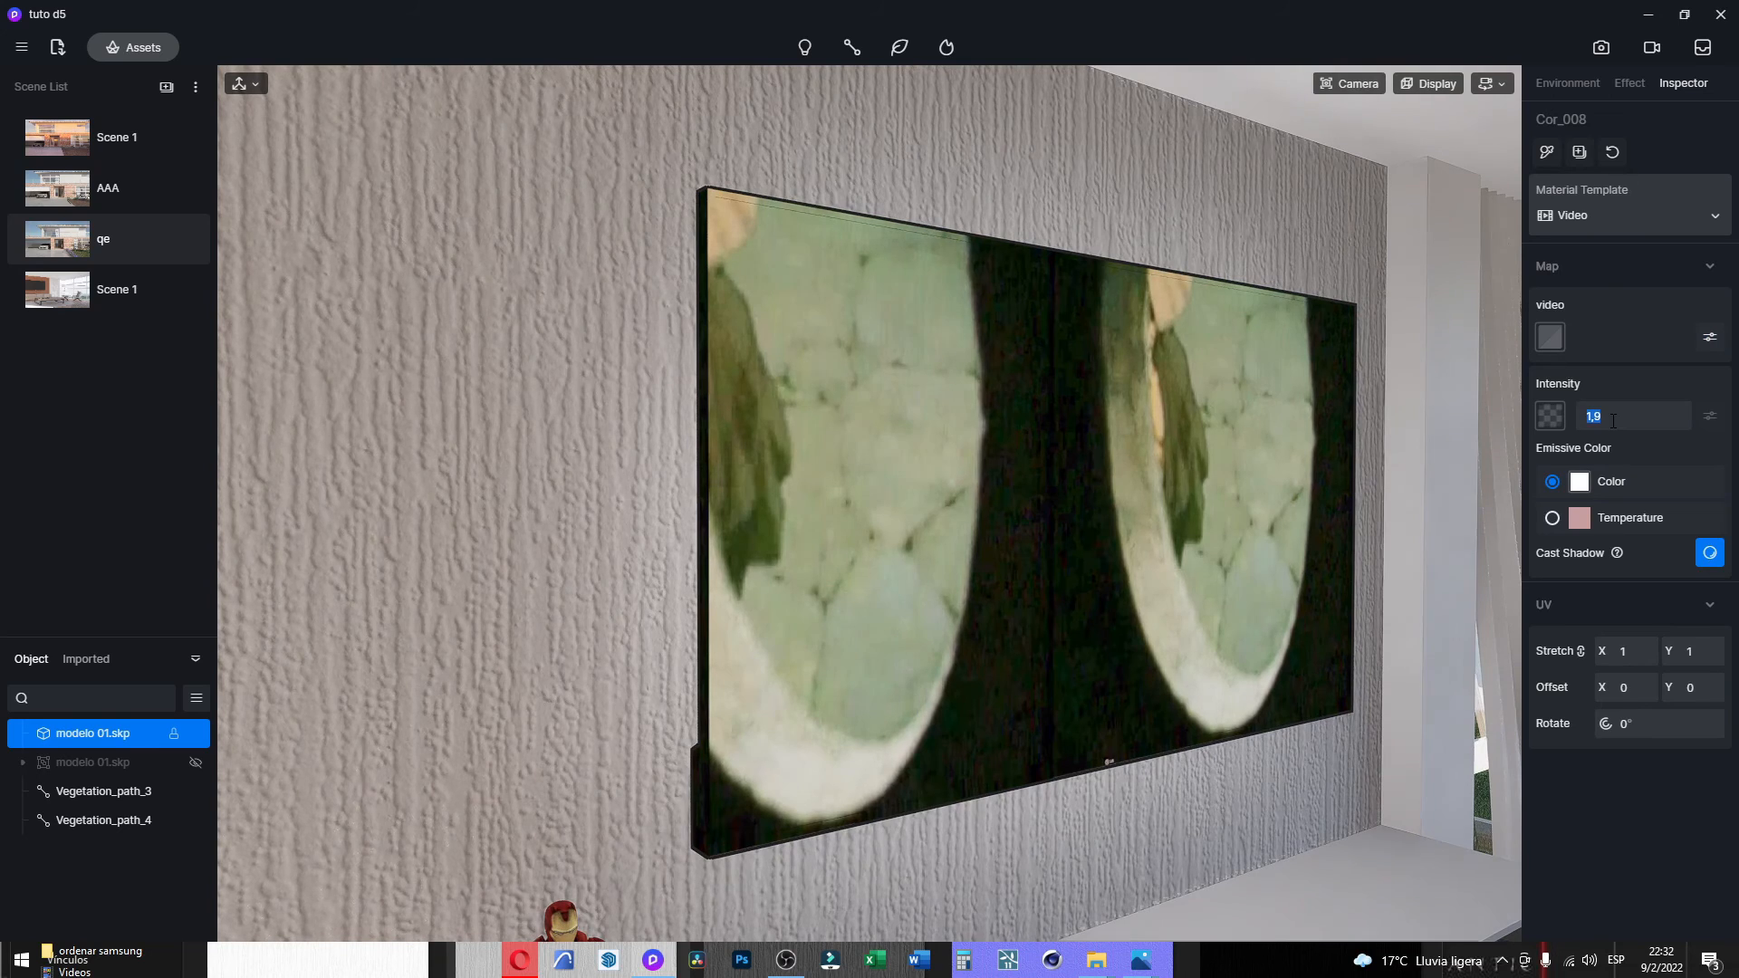
text(1)
key(Return)
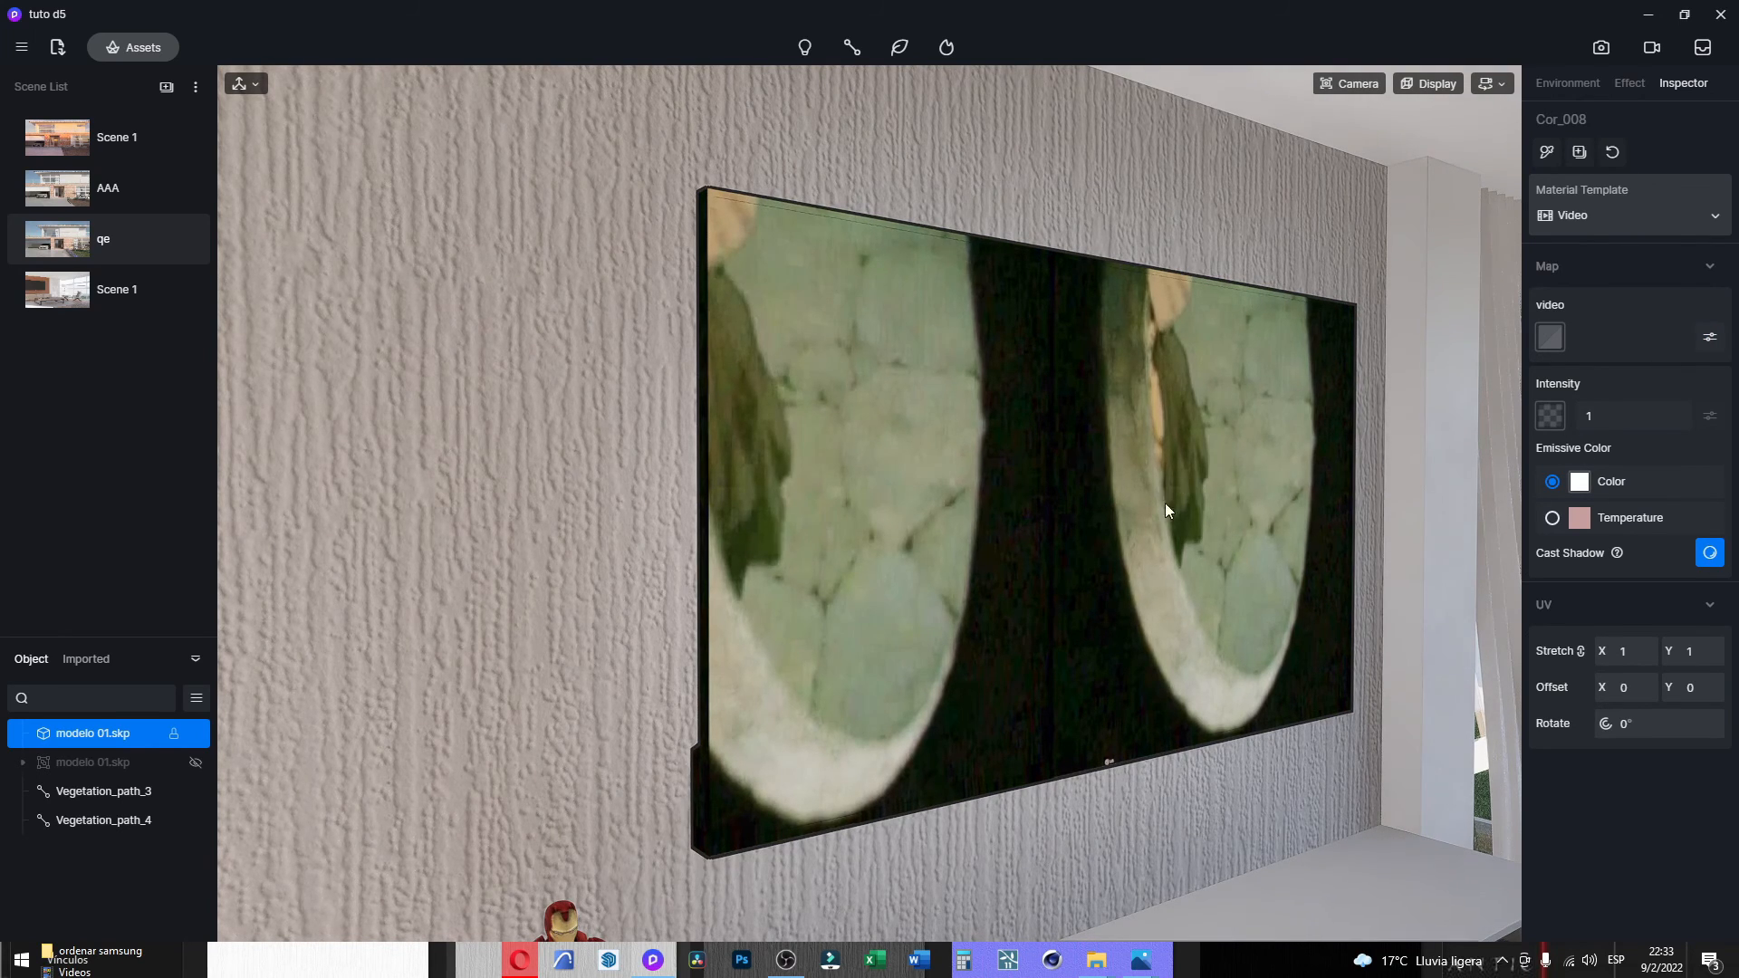
Inspect the video on the television from the front and edge-on, and save the project.
right_drag(1165, 503, 921, 549)
scroll(472, 438, down, 4)
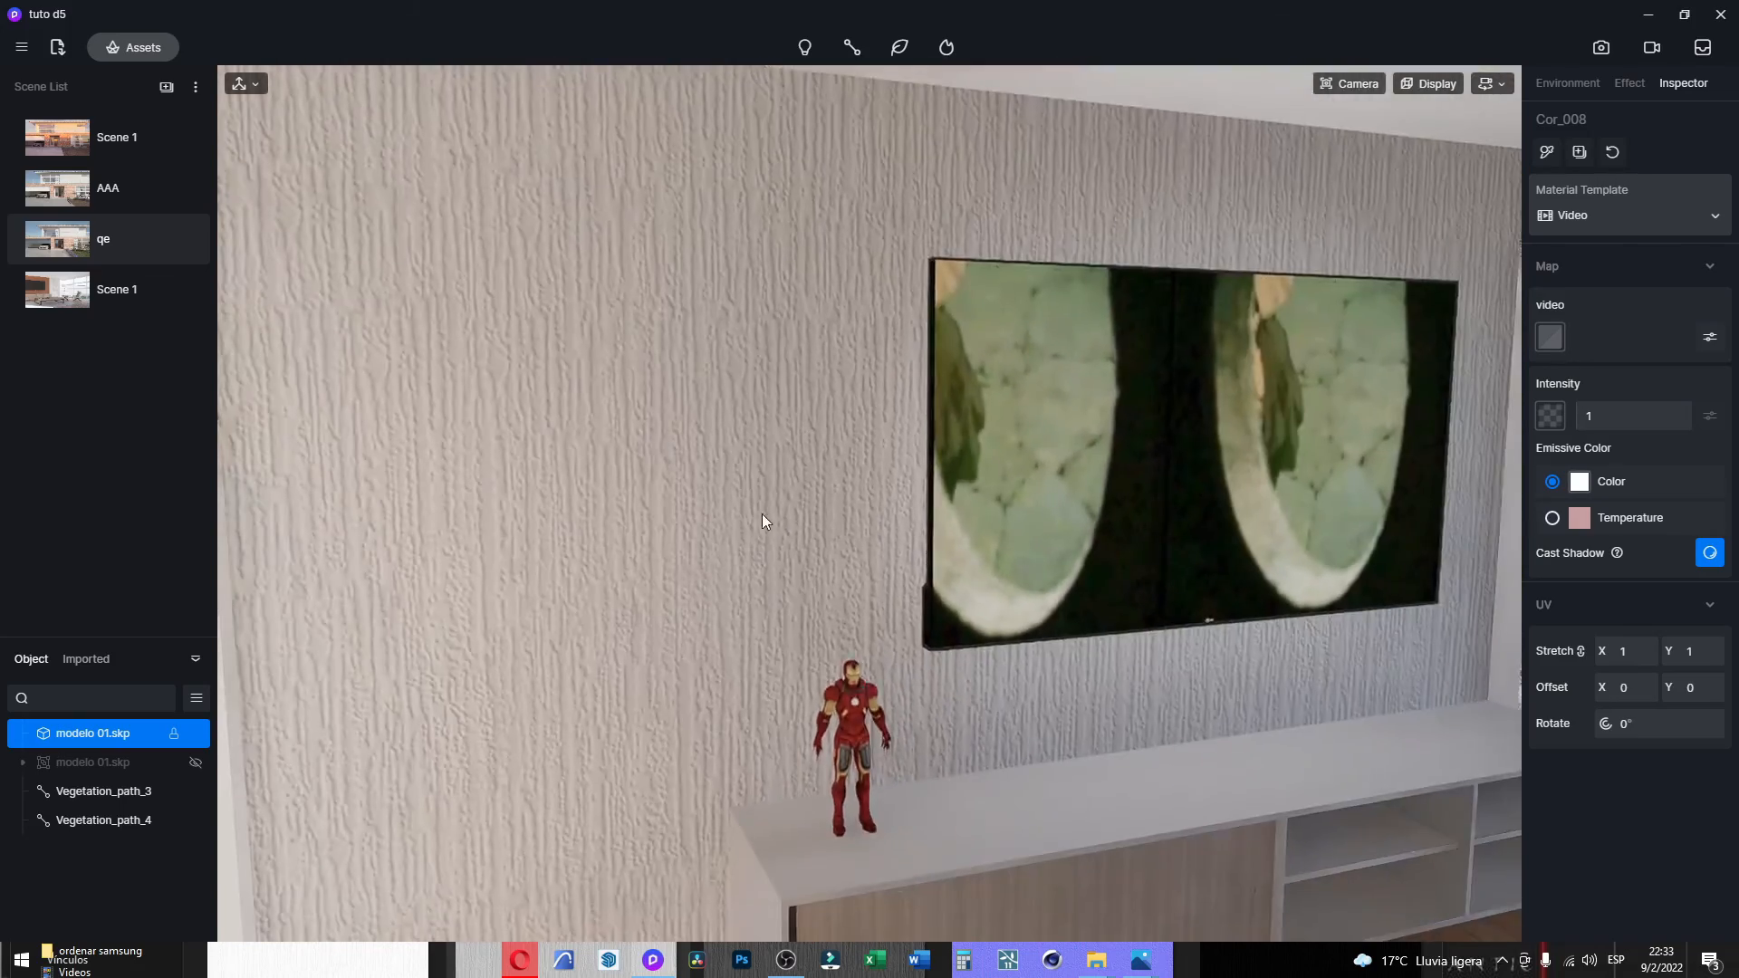
right_drag(763, 513, 1270, 438)
scroll(877, 484, down, 3)
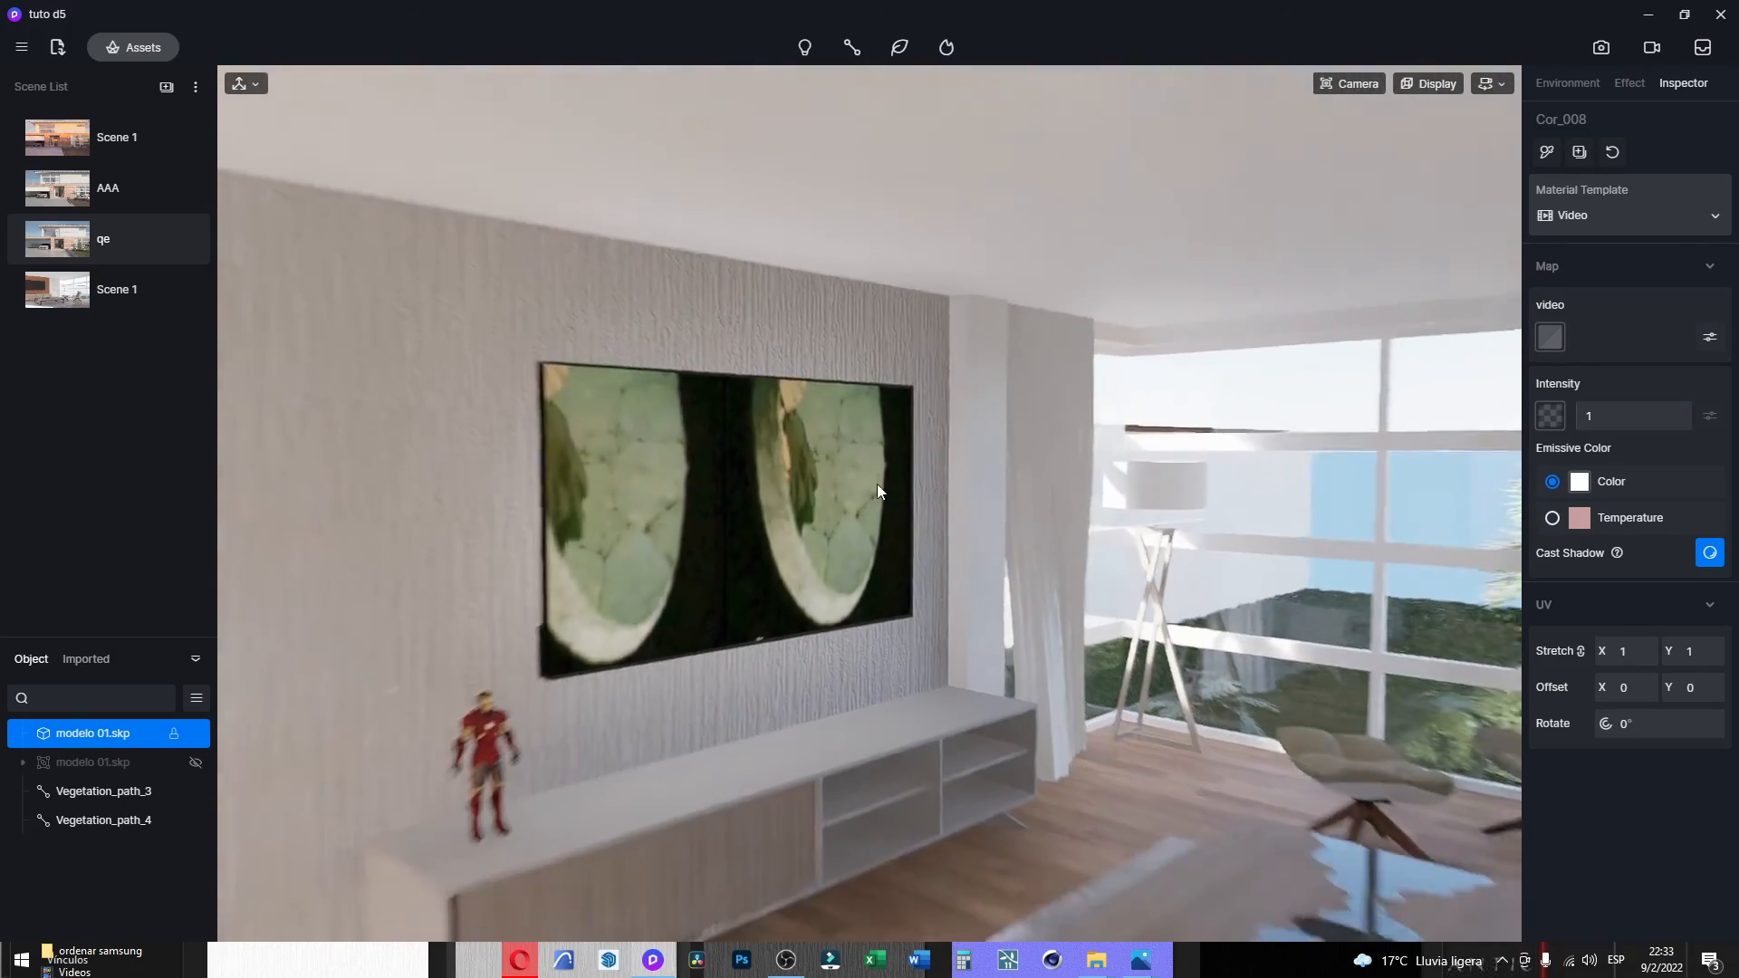
scroll(748, 514, up, 6)
right_drag(739, 652, 1062, 708)
key(a)
key(a)
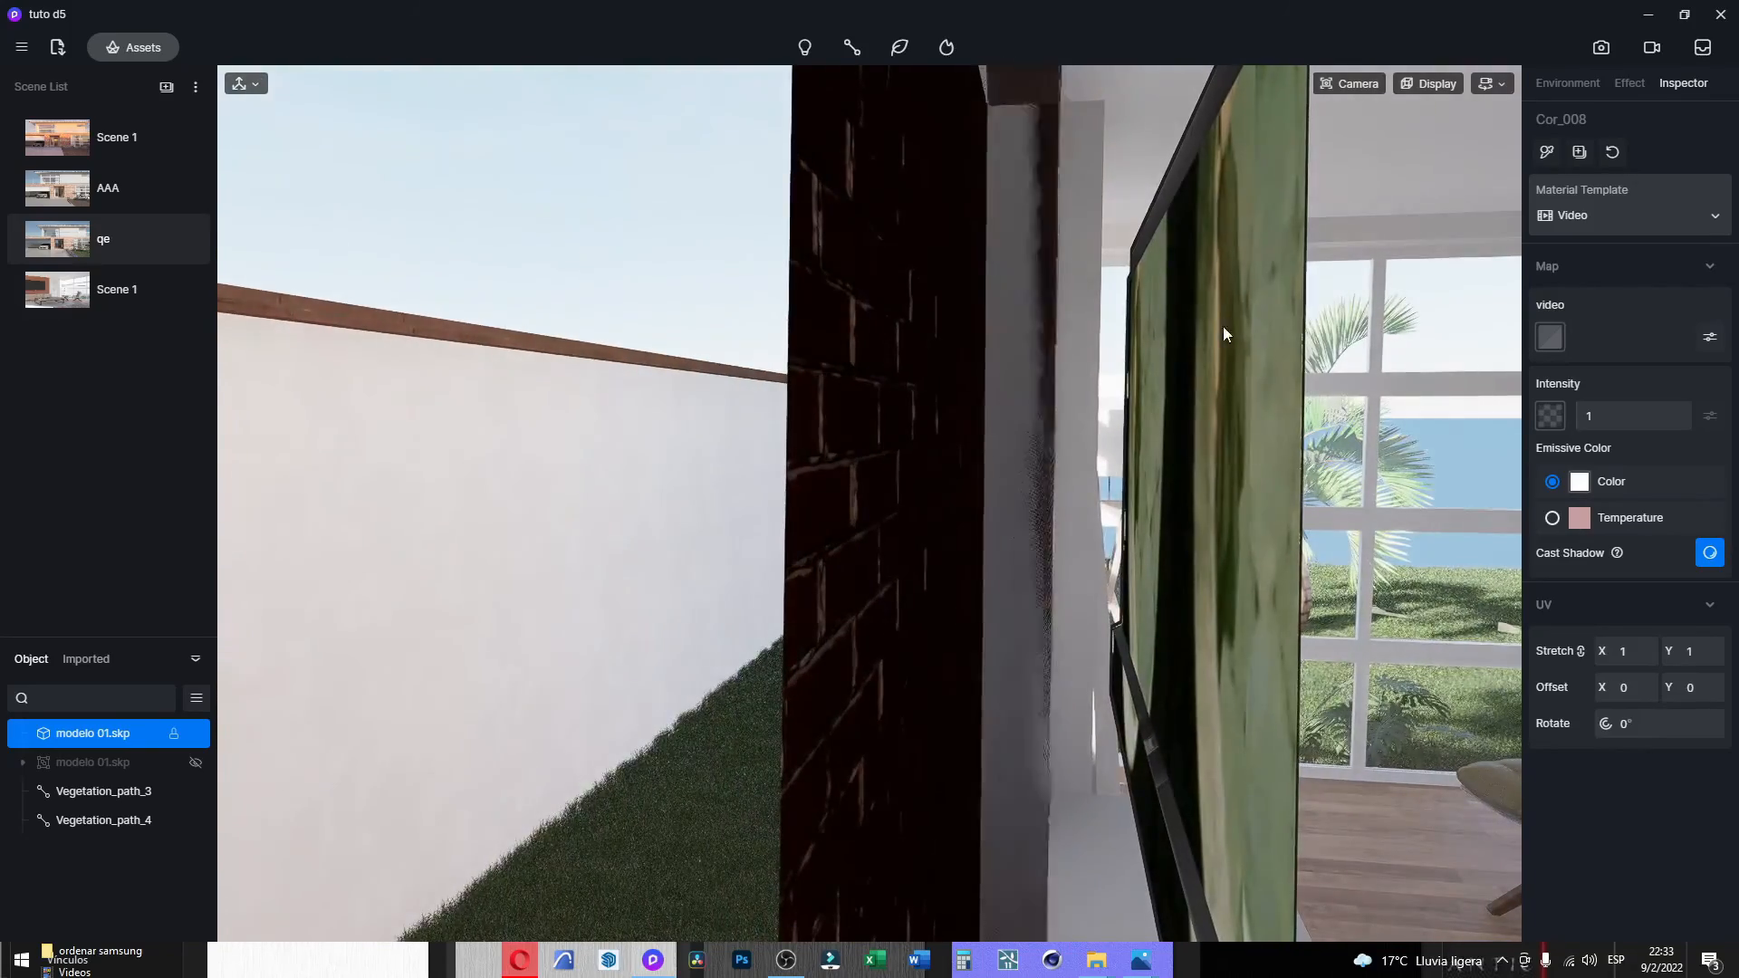
key(ctrl+s)
key(a)
key(q)
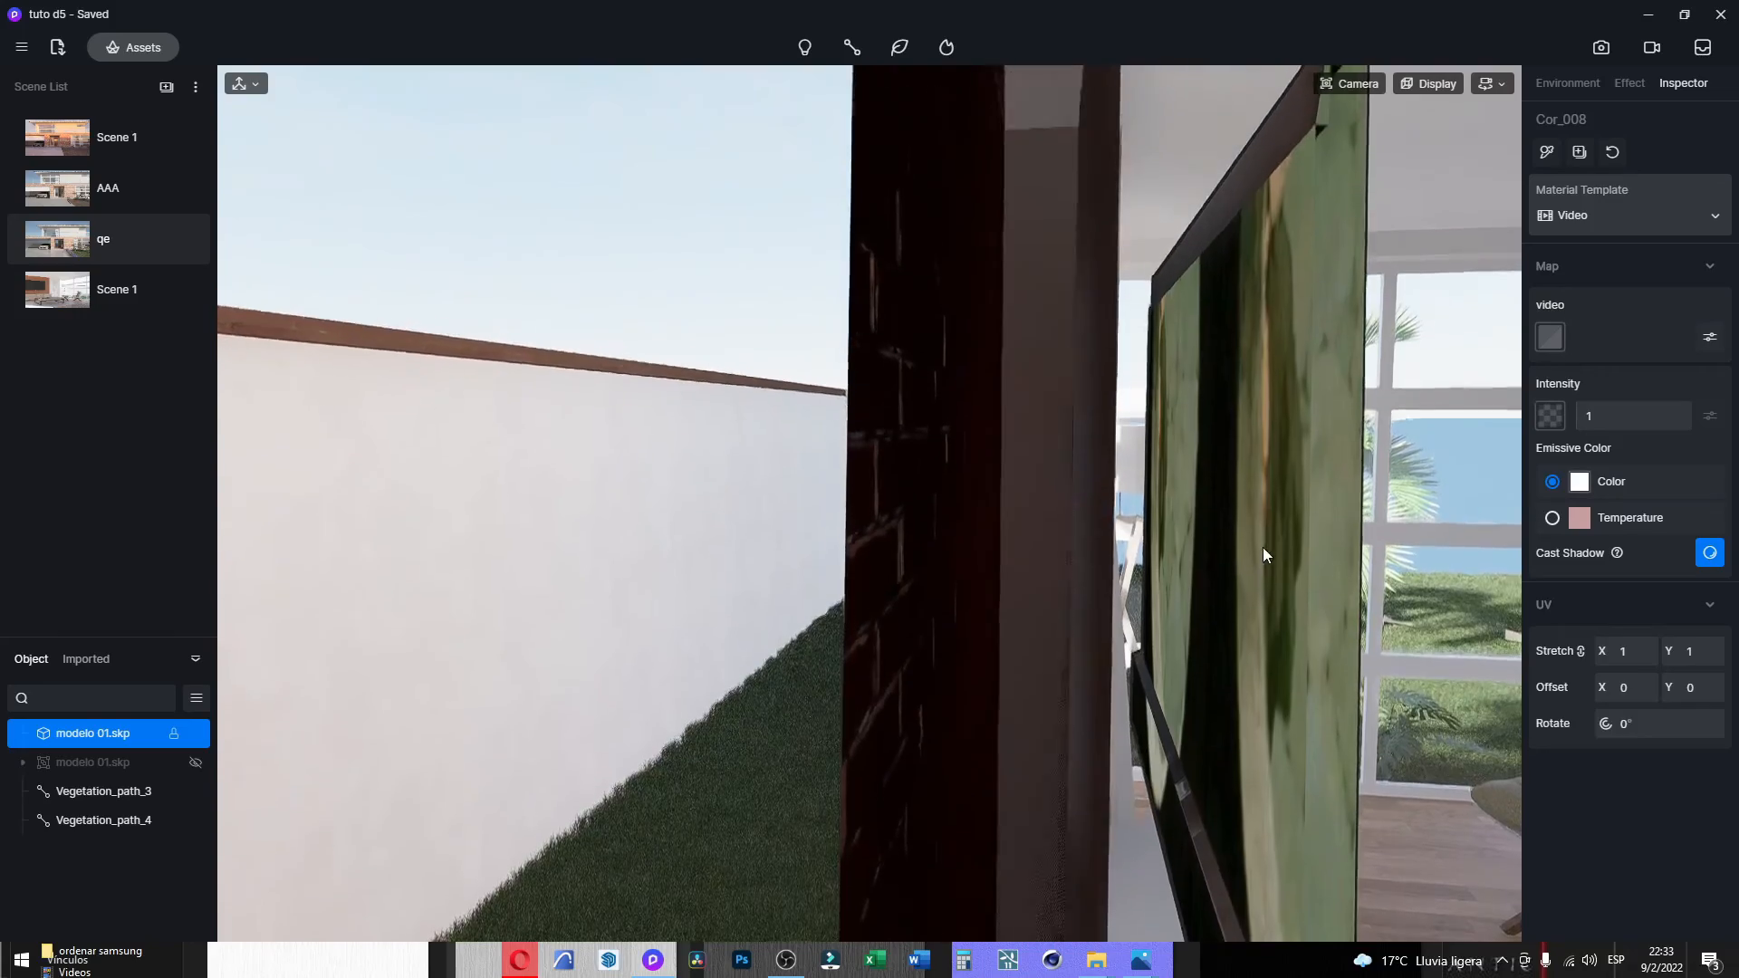
Examine the television's video and the surrounding plaster wall up close and from across the TV cabinet.
key(d)
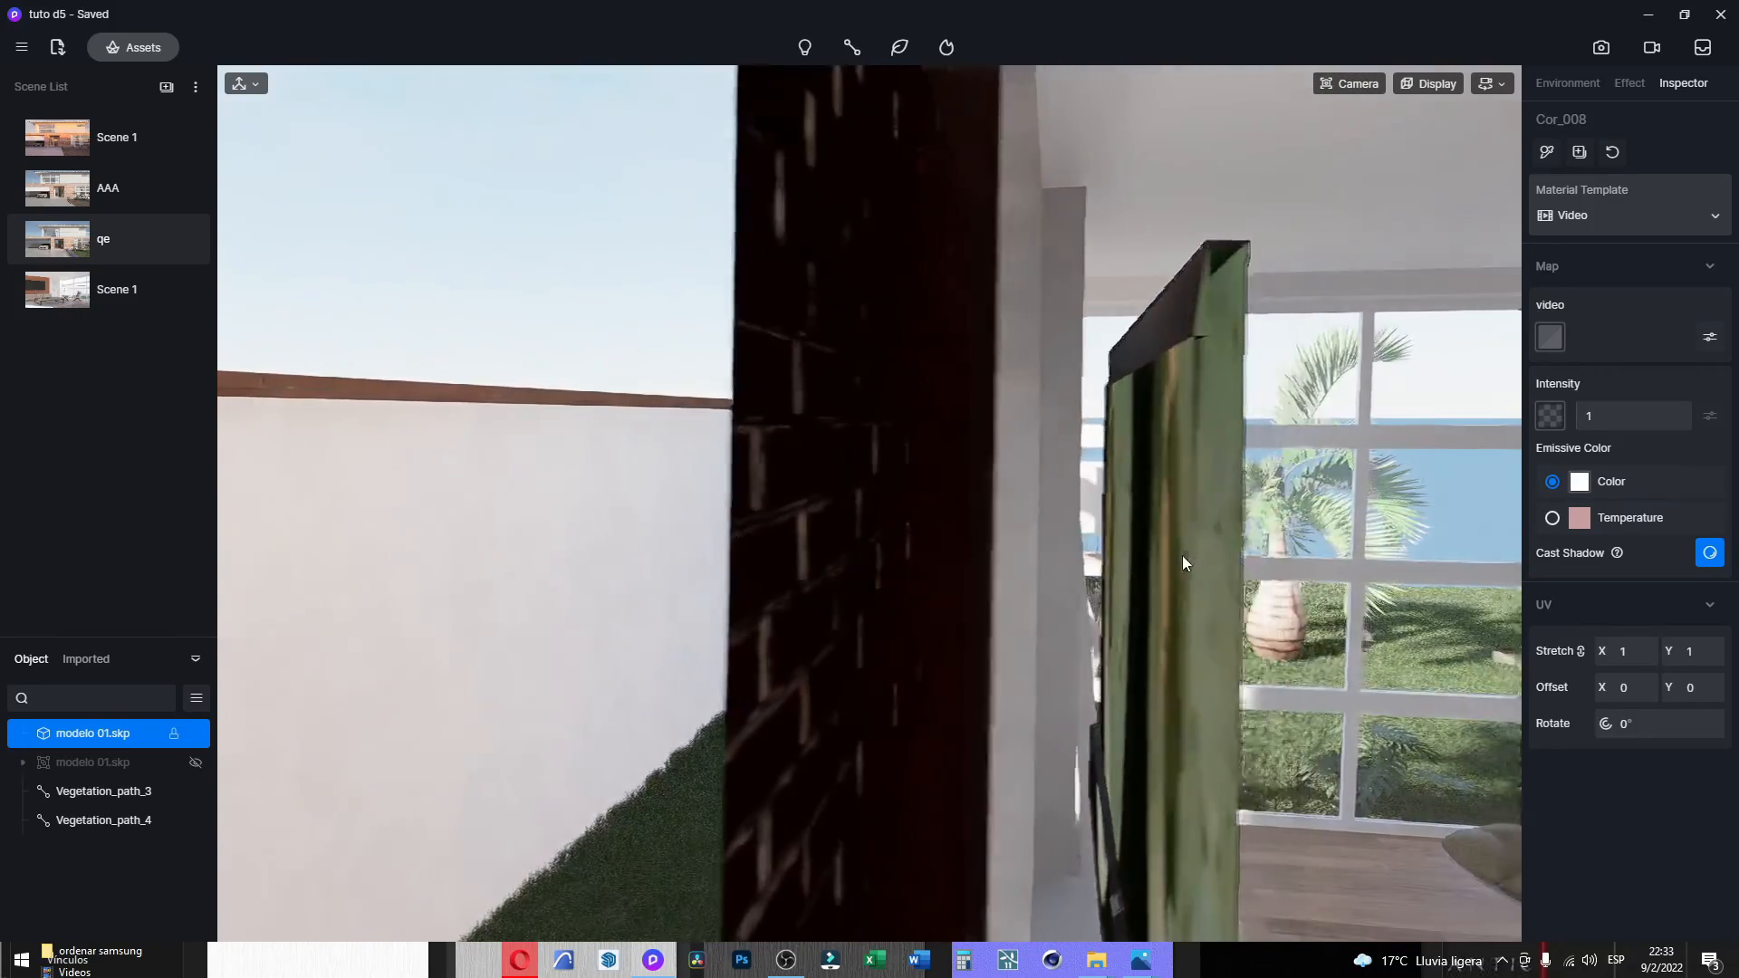
right_drag(1269, 523, 681, 731)
key(s)
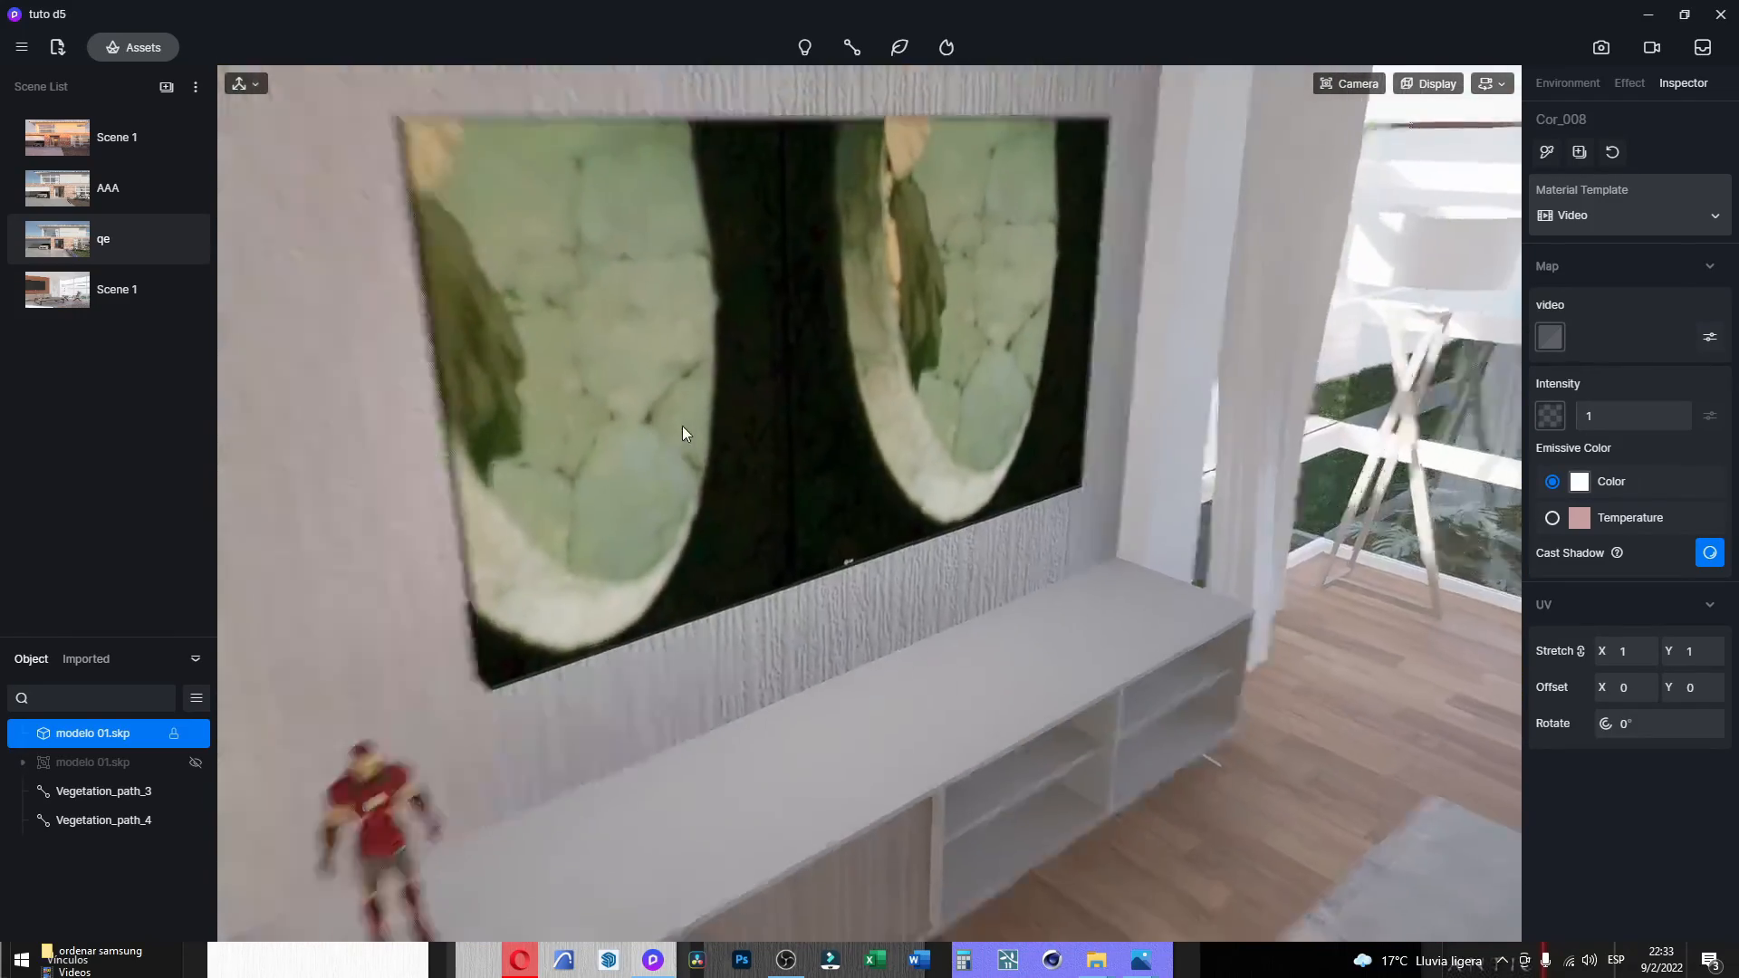
right_drag(682, 426, 671, 373)
key(w)
key(w)
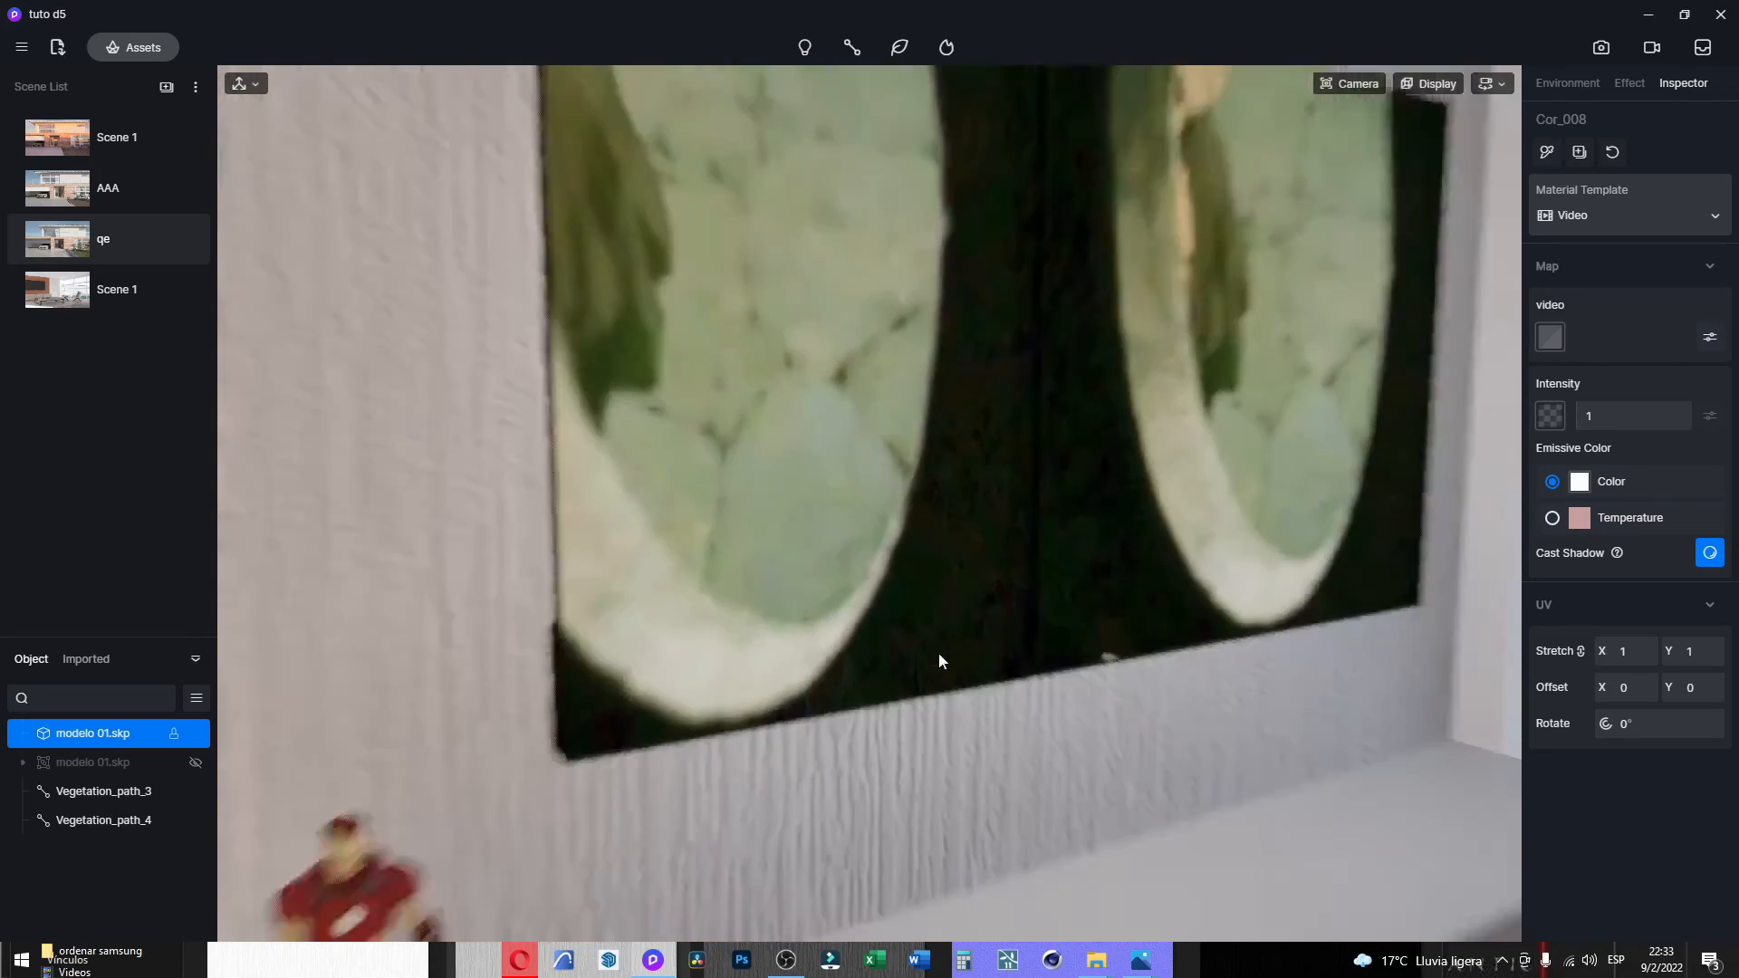
key(e)
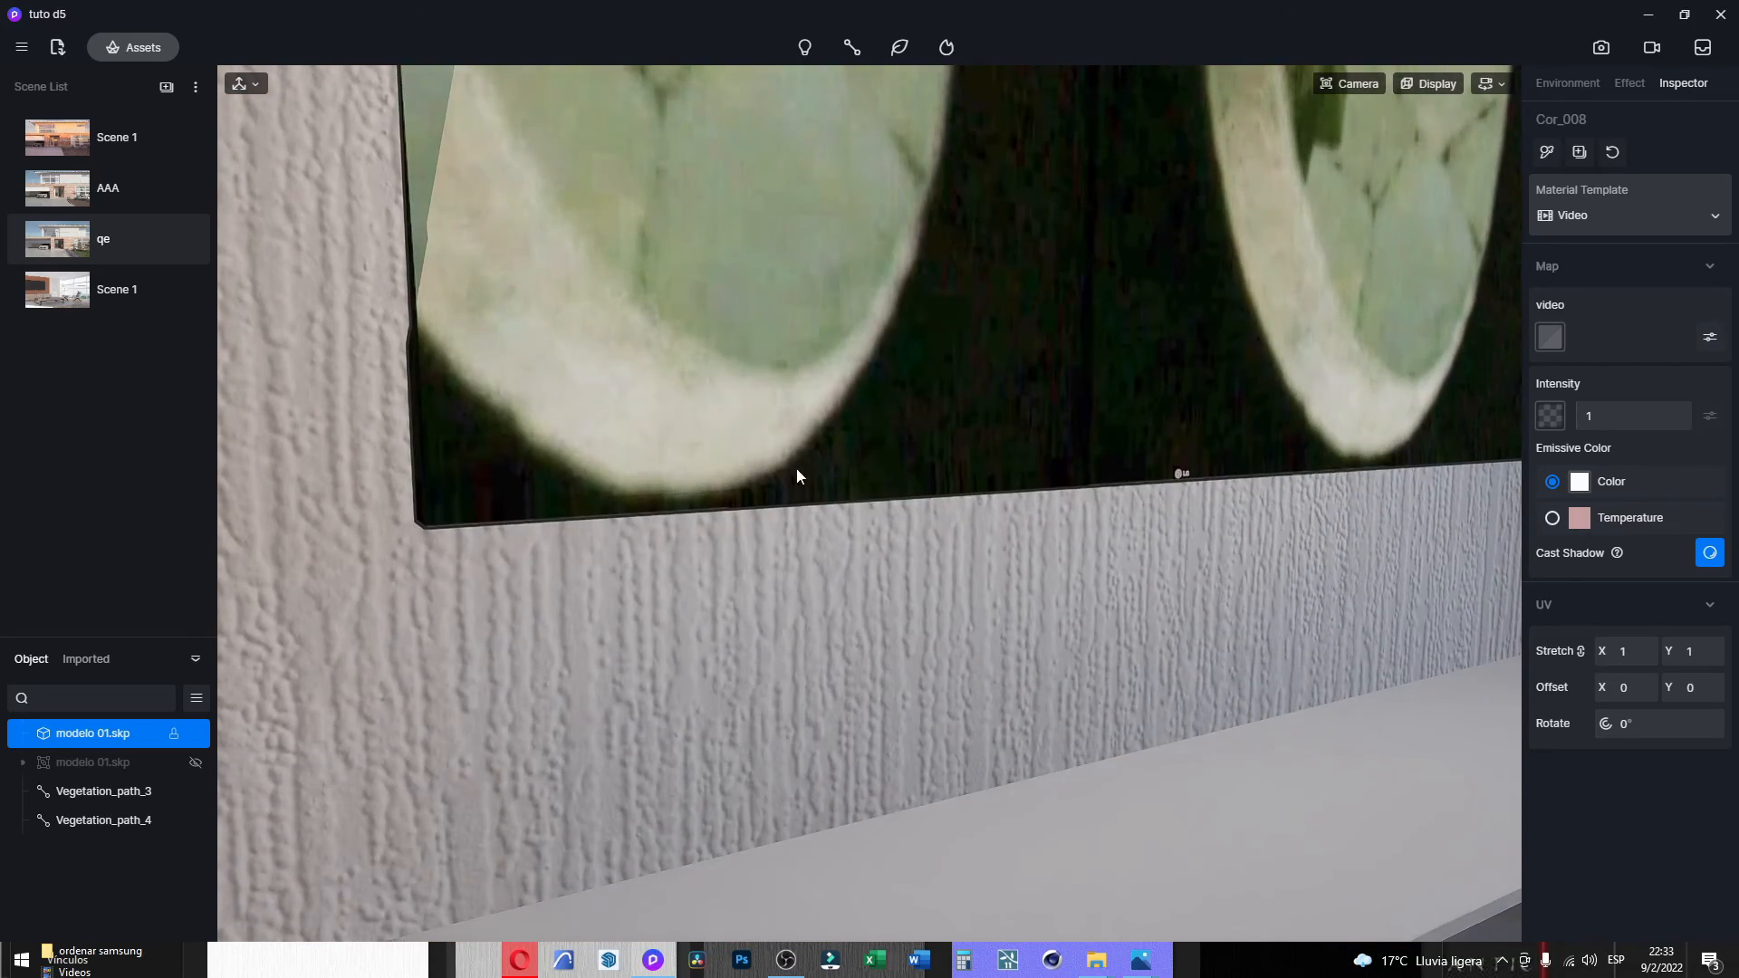
key(s)
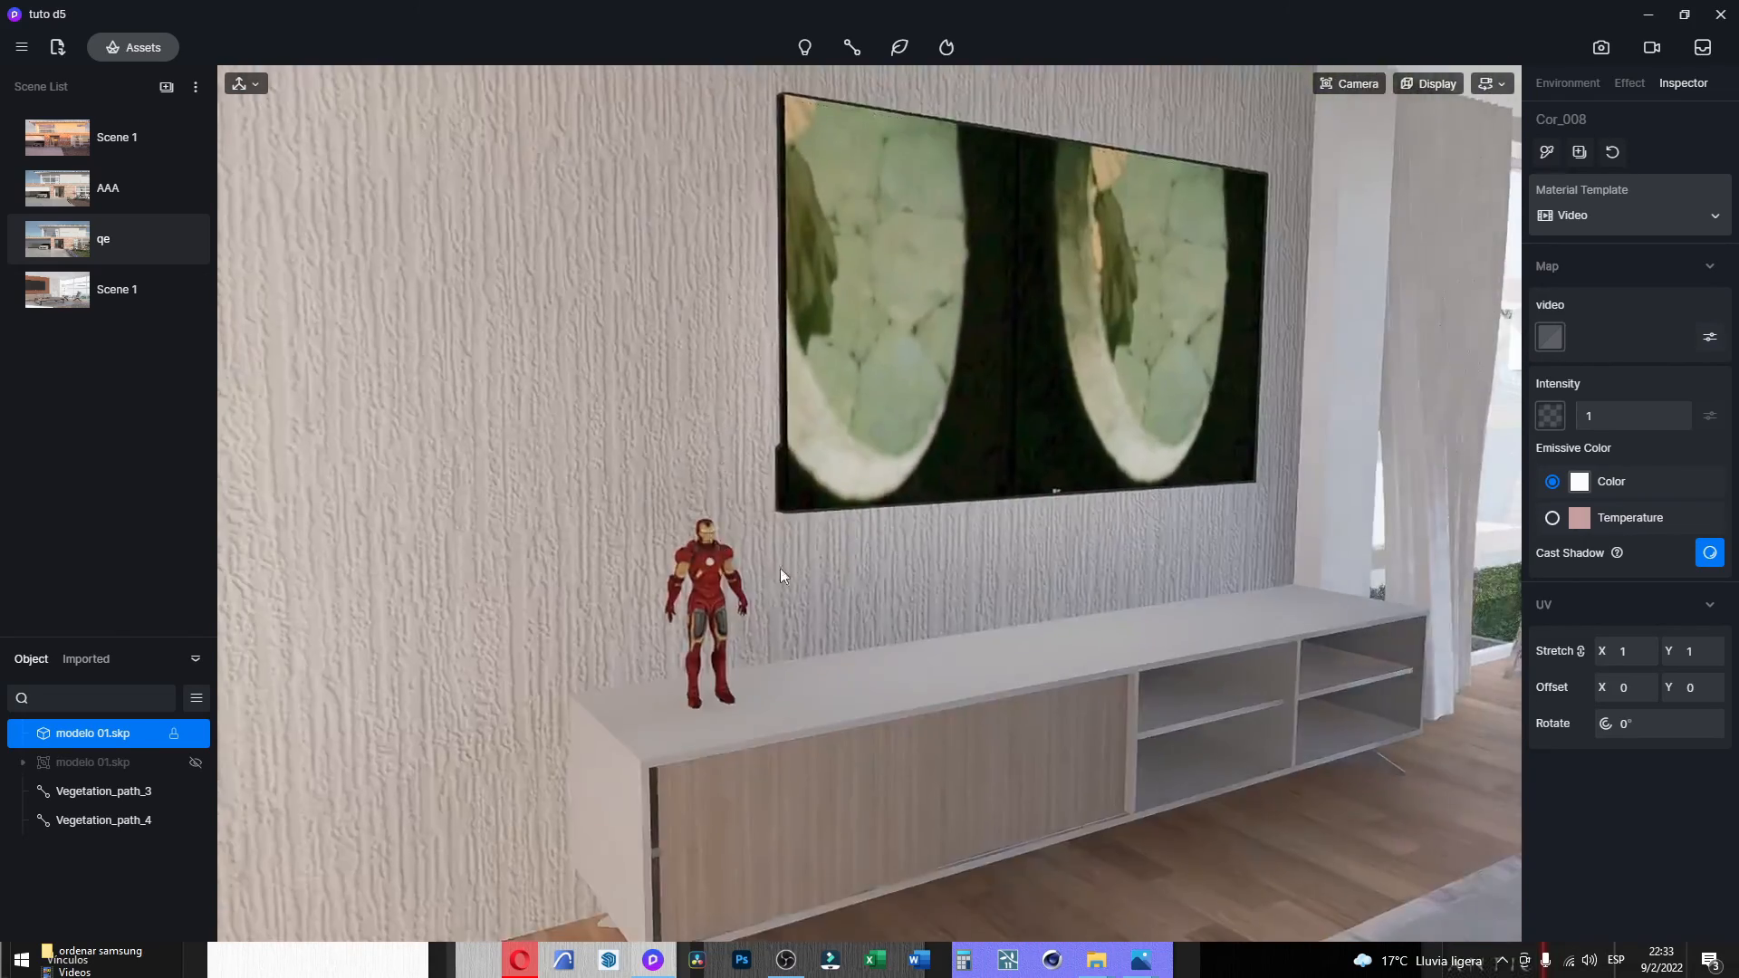
right_drag(780, 567, 917, 584)
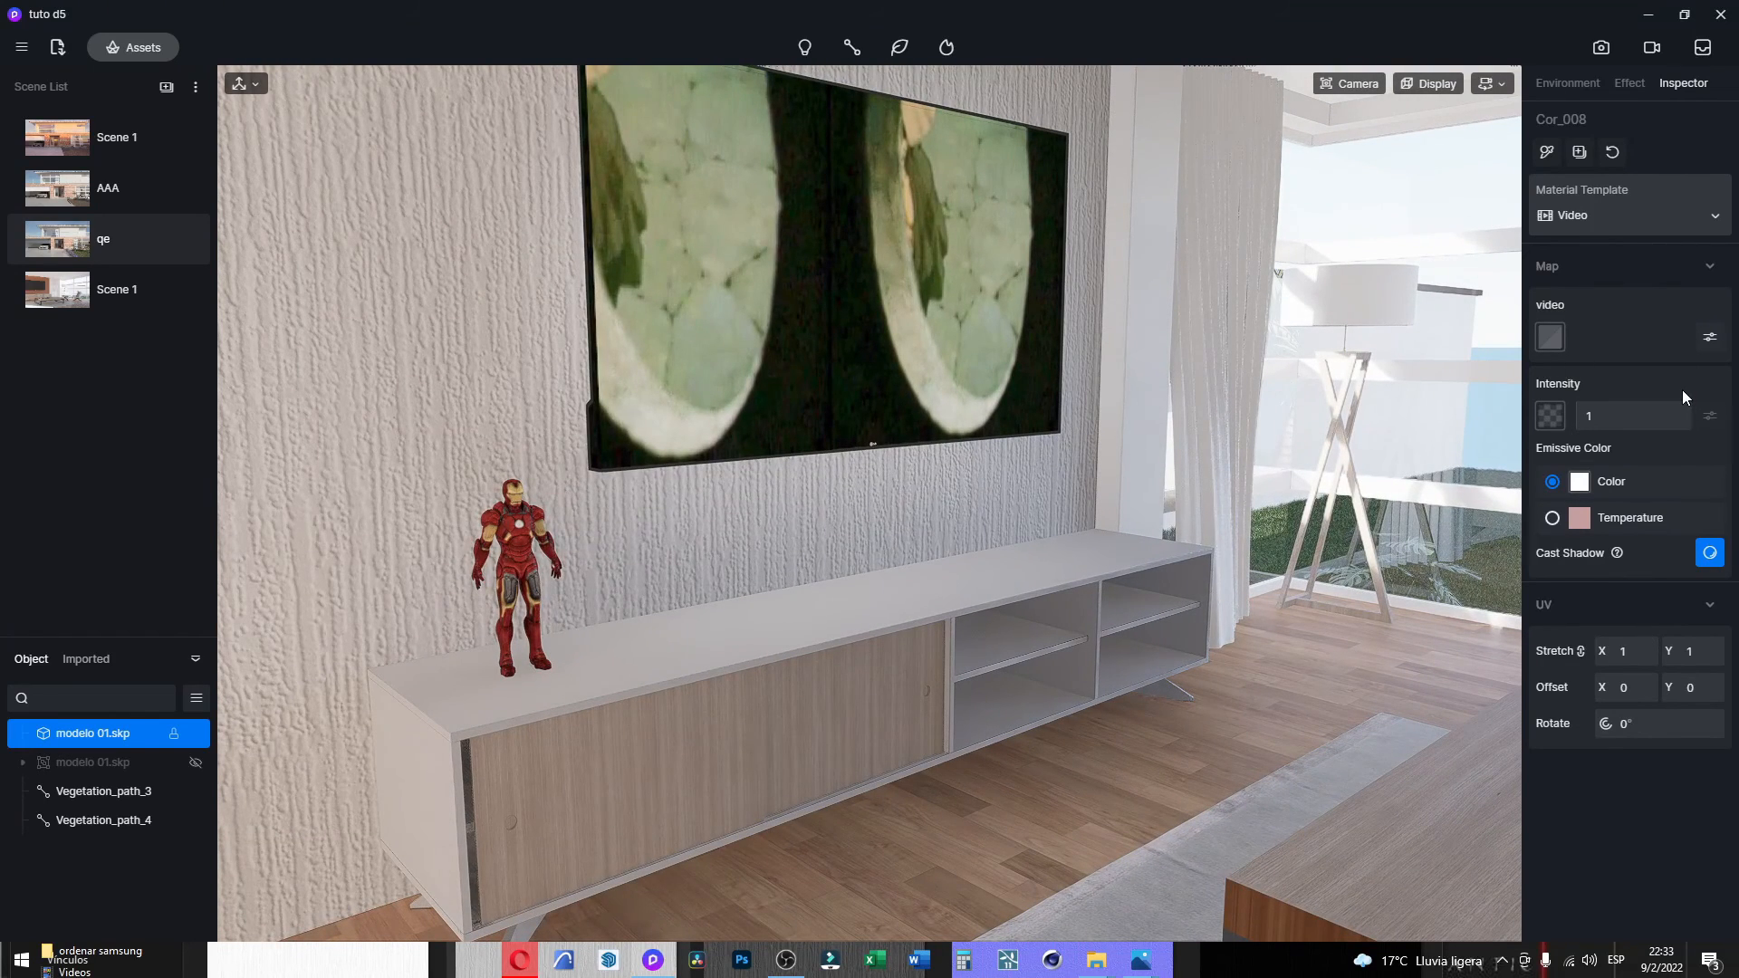
Return to the living-room Scene 1 view and change the curtains' material template to Cloth.
click(828, 633)
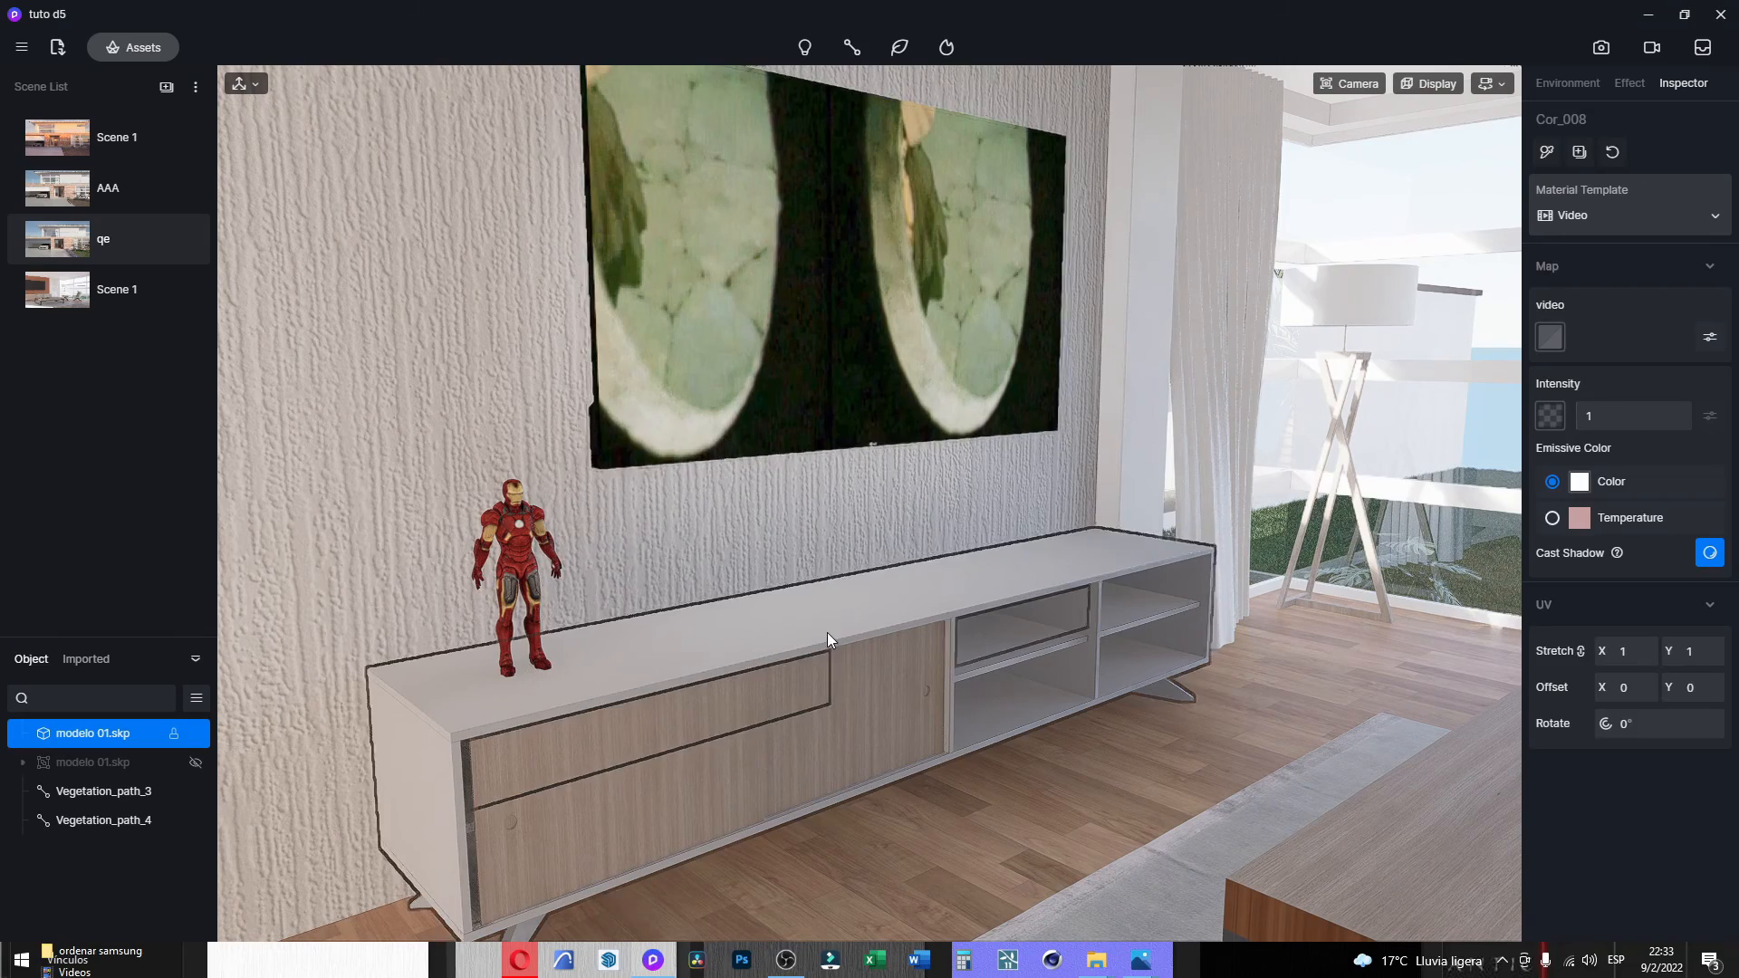
scroll(746, 538, down, 3)
right_drag(746, 538, 920, 597)
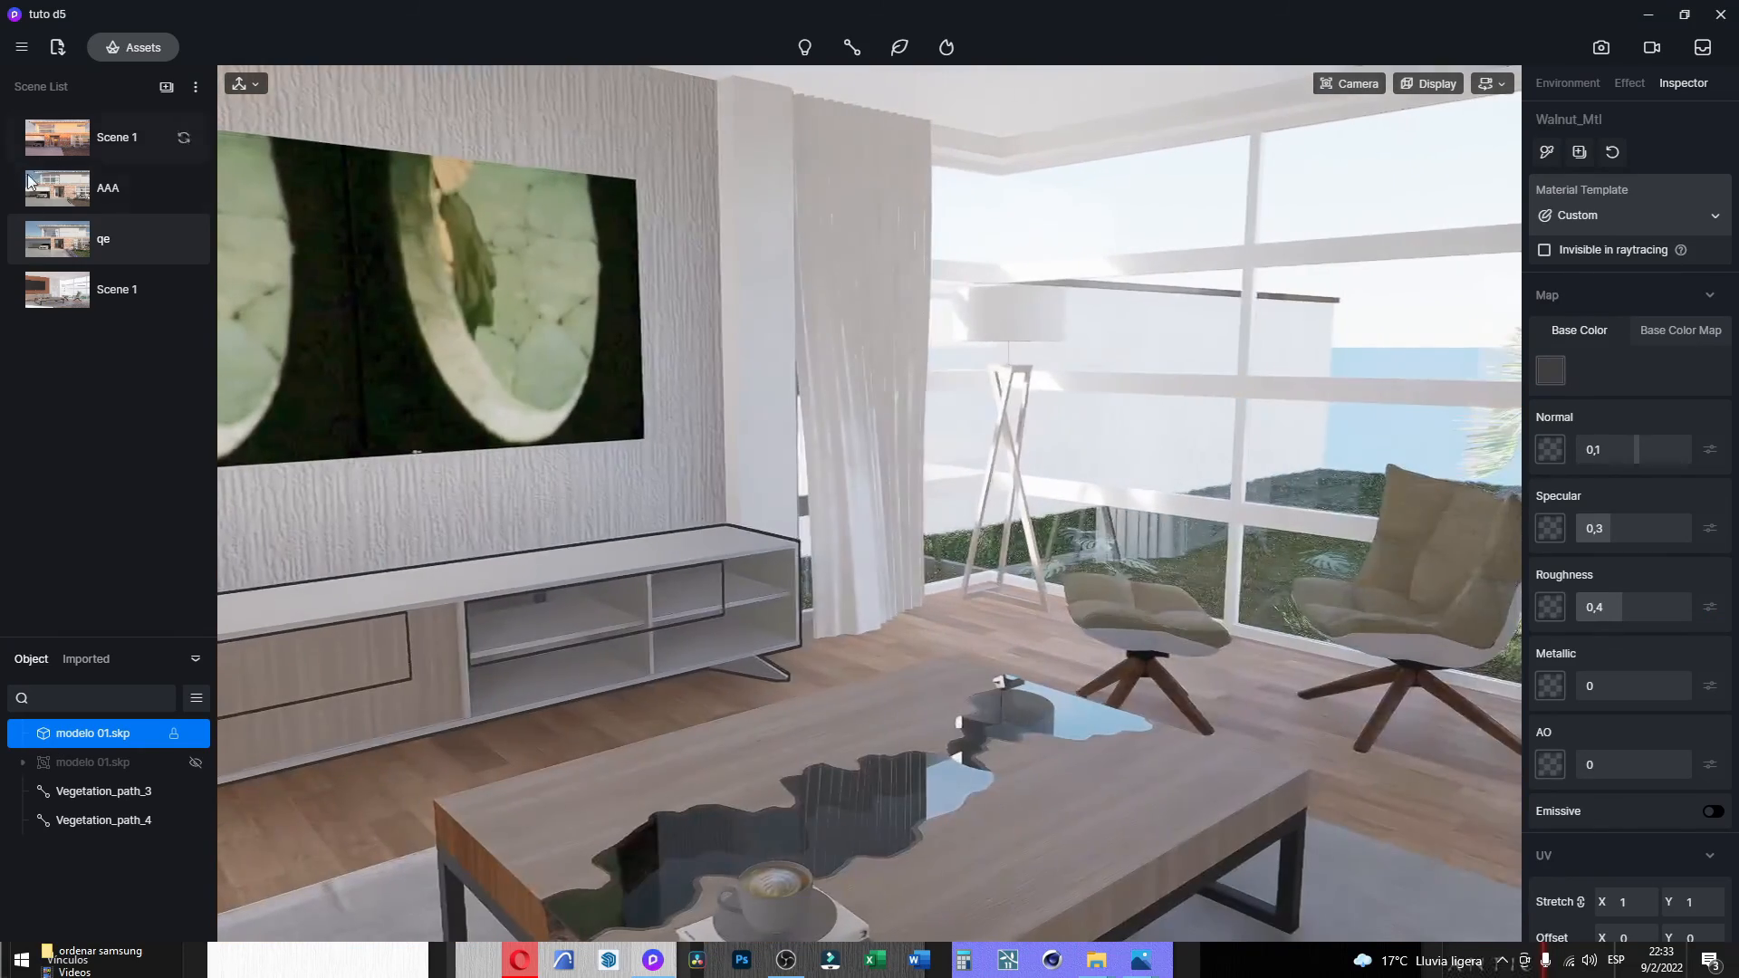
click(83, 288)
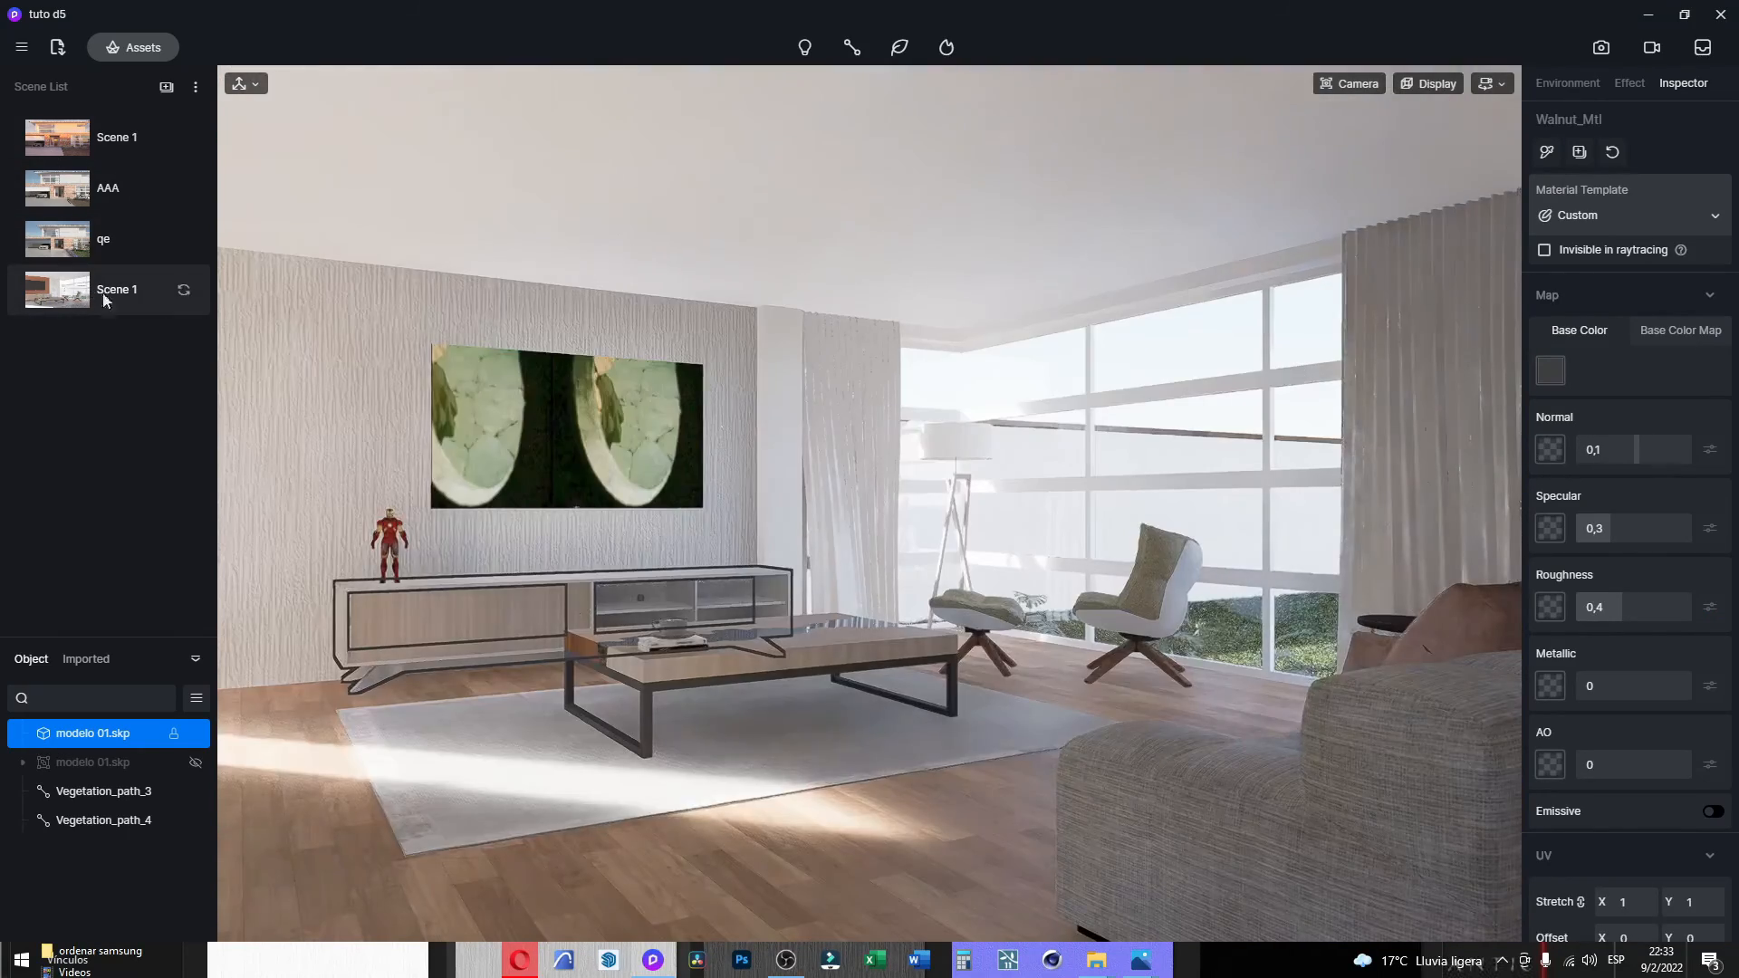
click(863, 474)
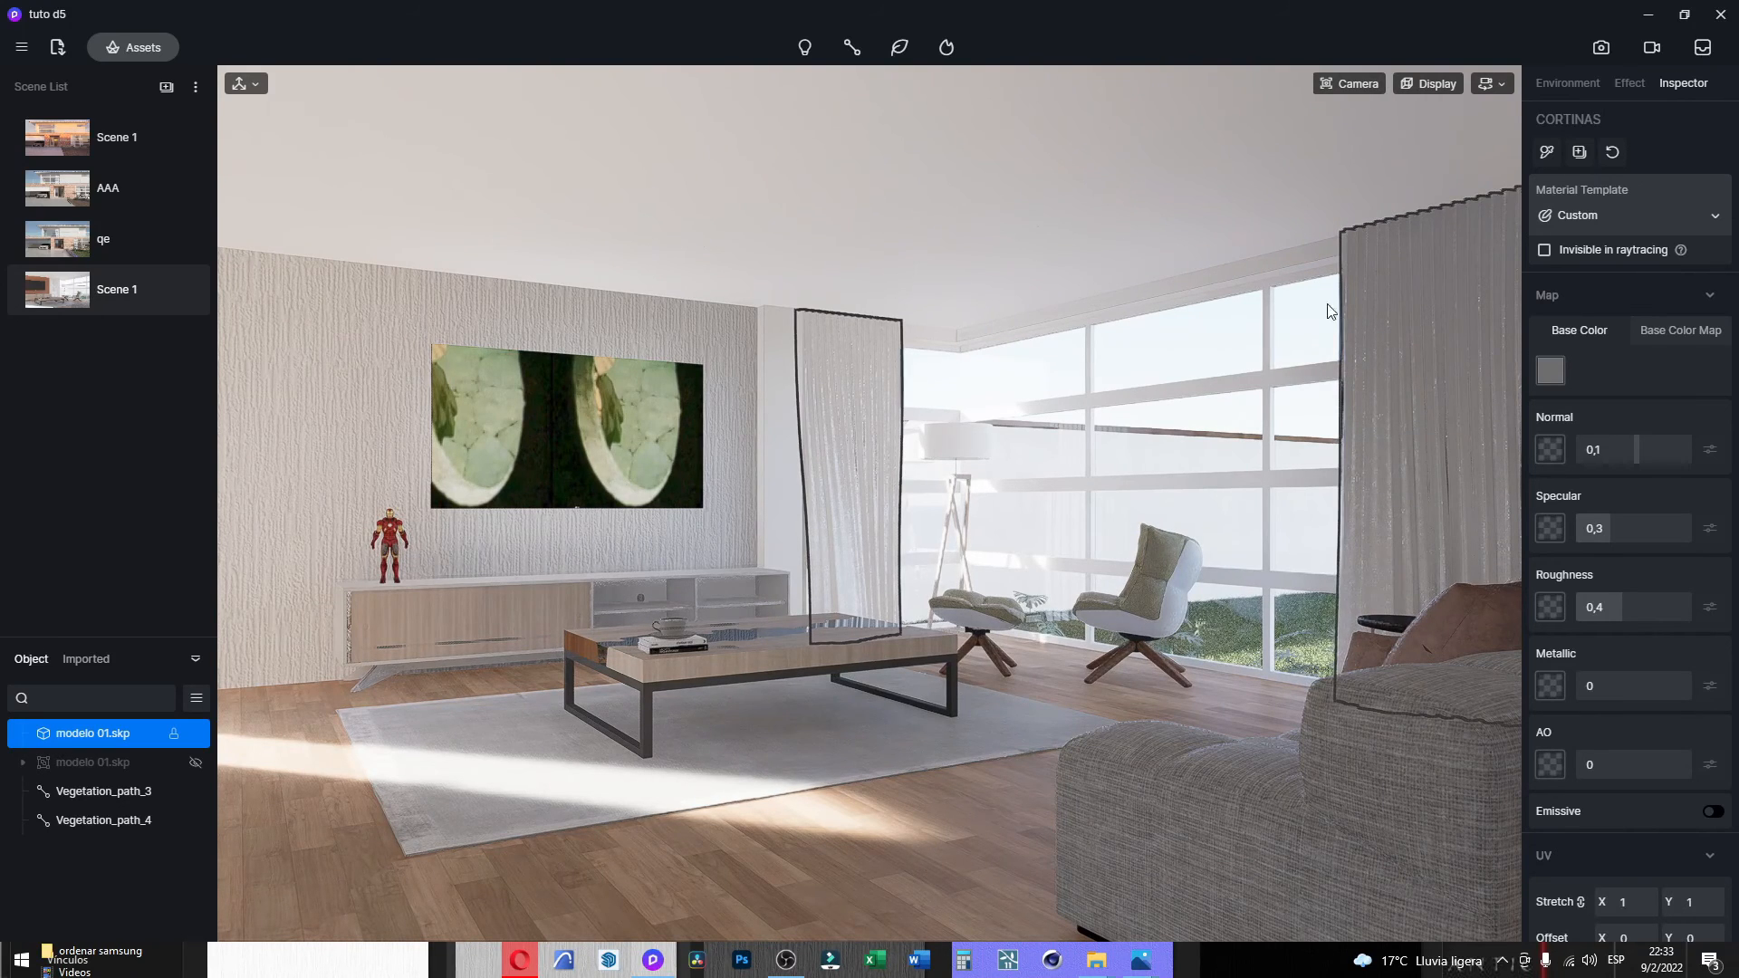
click(1598, 214)
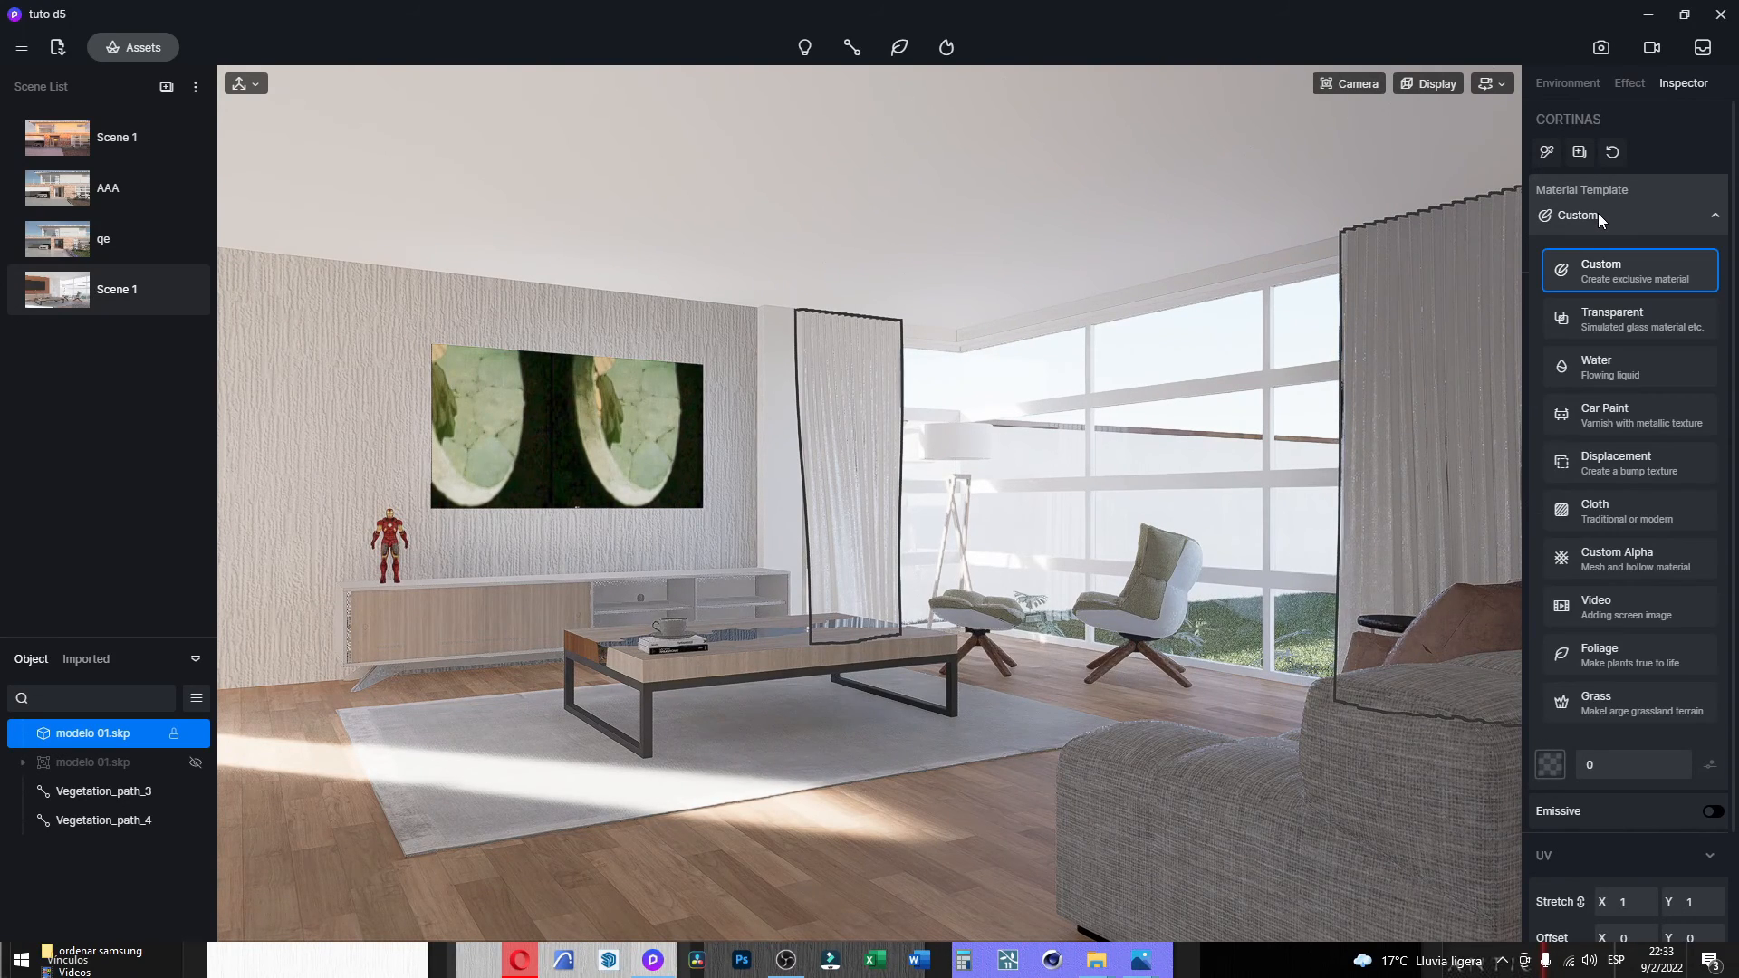
click(1603, 509)
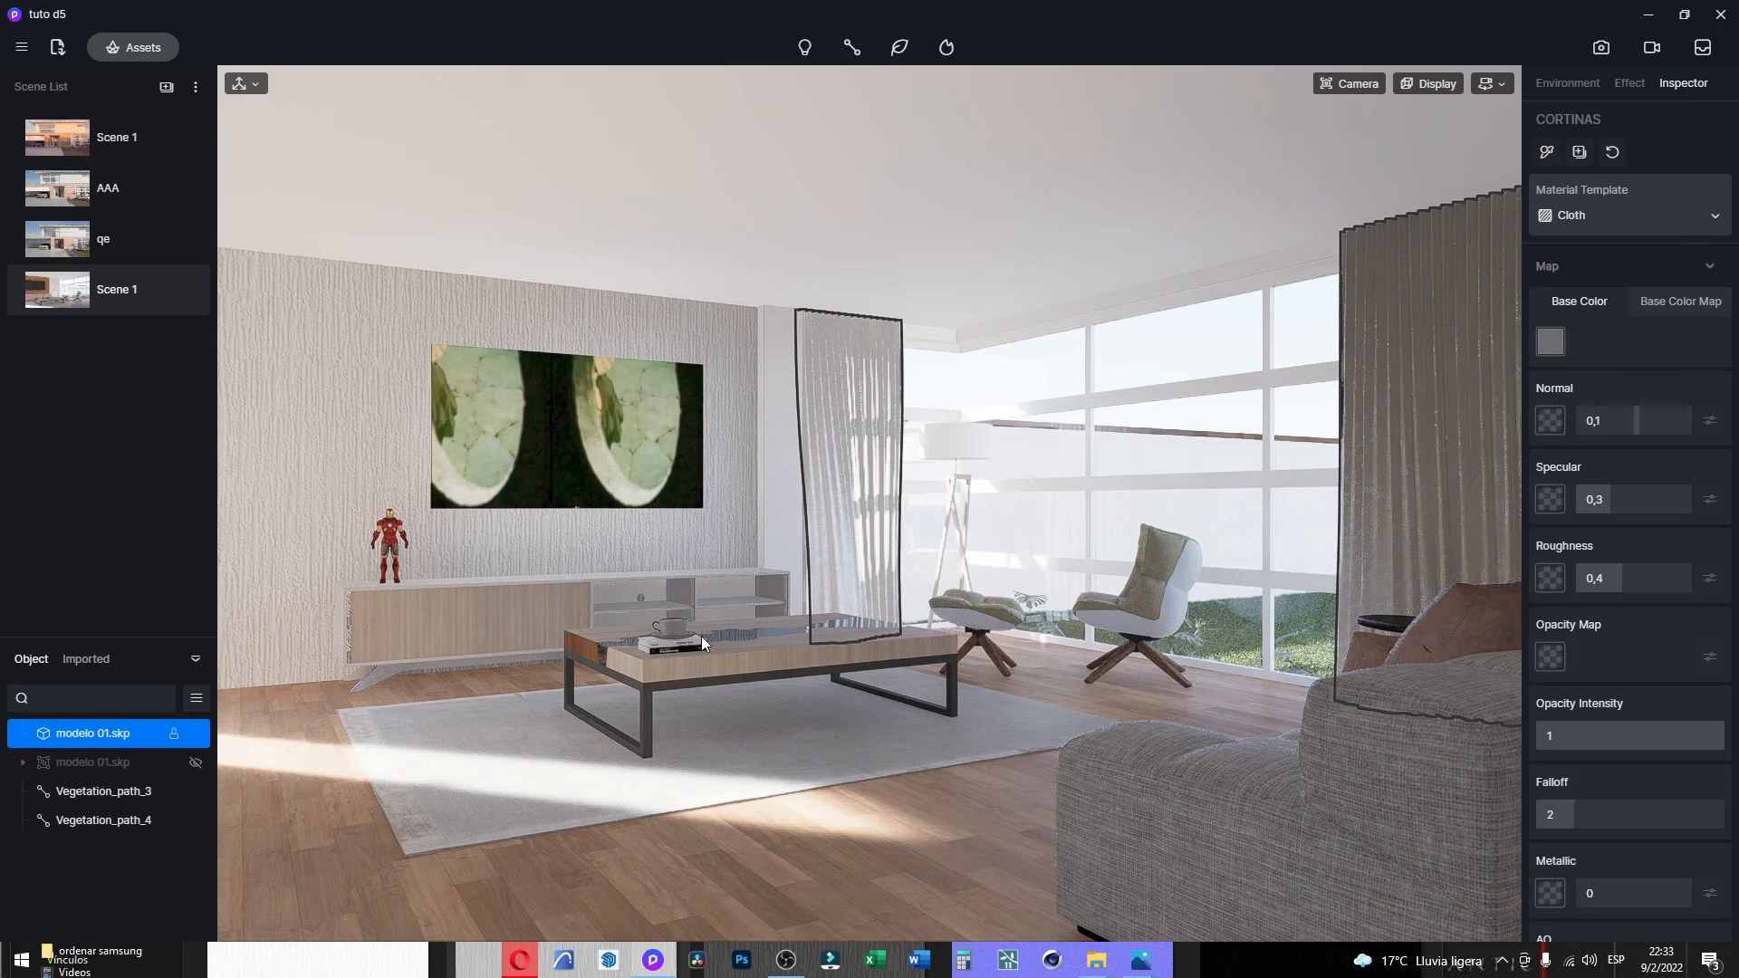
Set the specular to 0,75 and the roughness to 0,19 for the ceramic coffee cup on the wooden table.
middle_drag(740, 645, 931, 721)
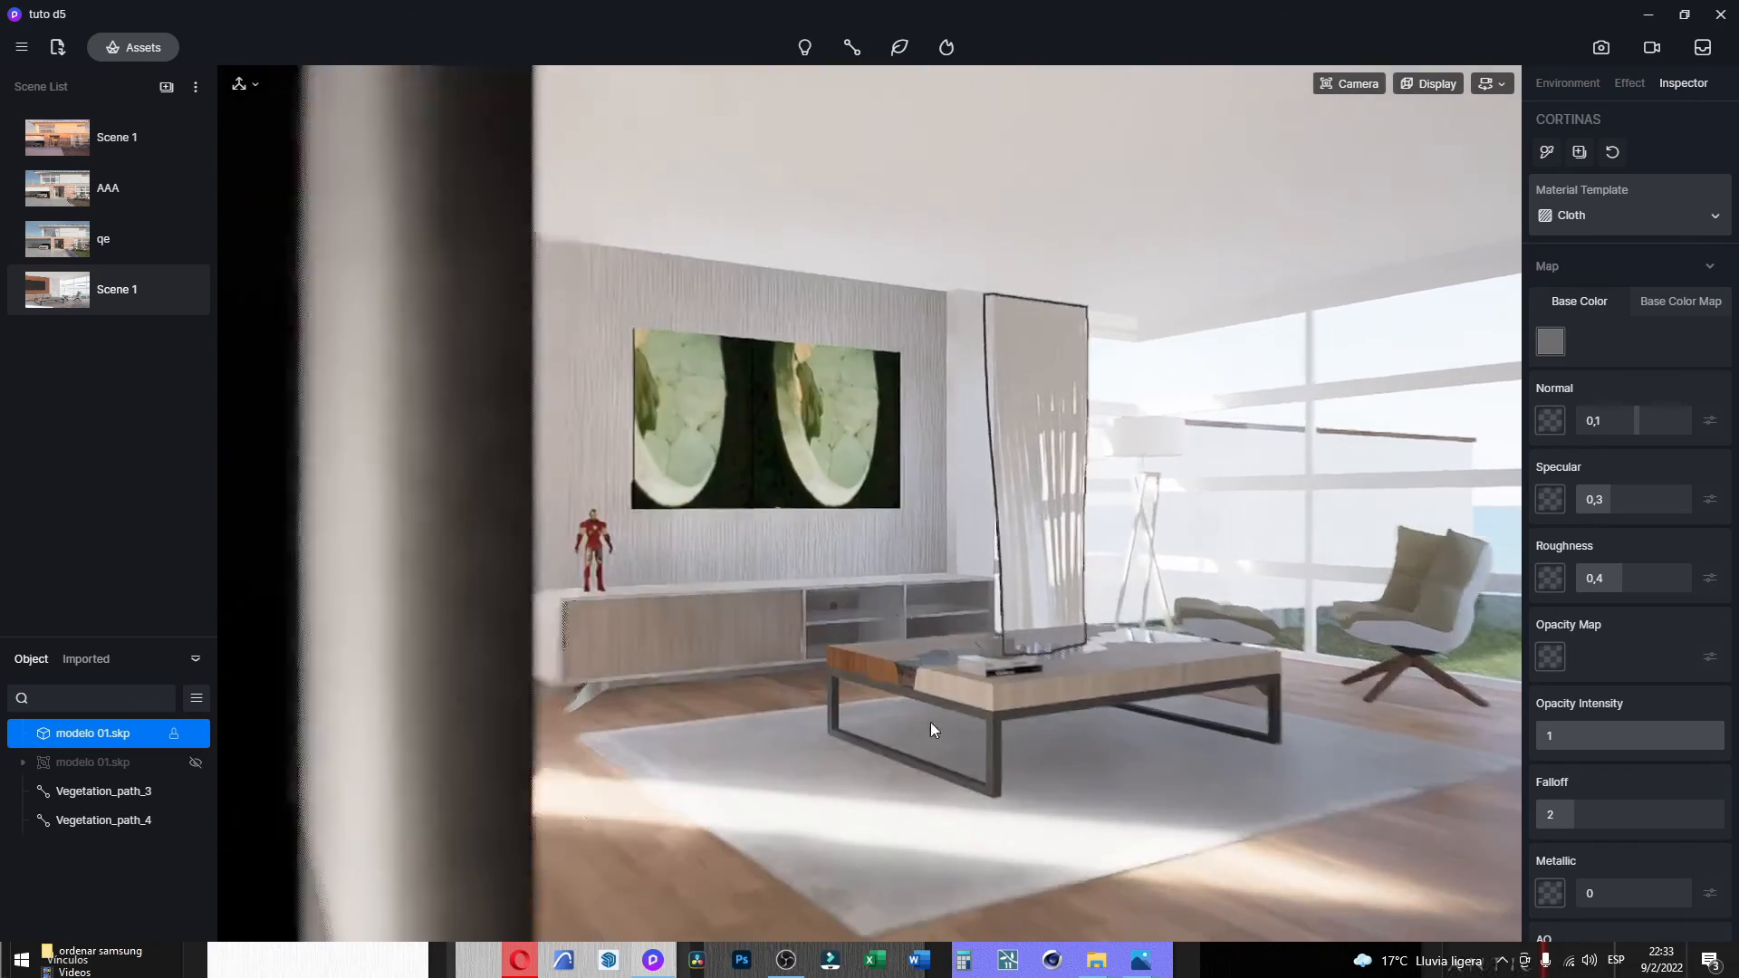
scroll(1046, 769, up, 5)
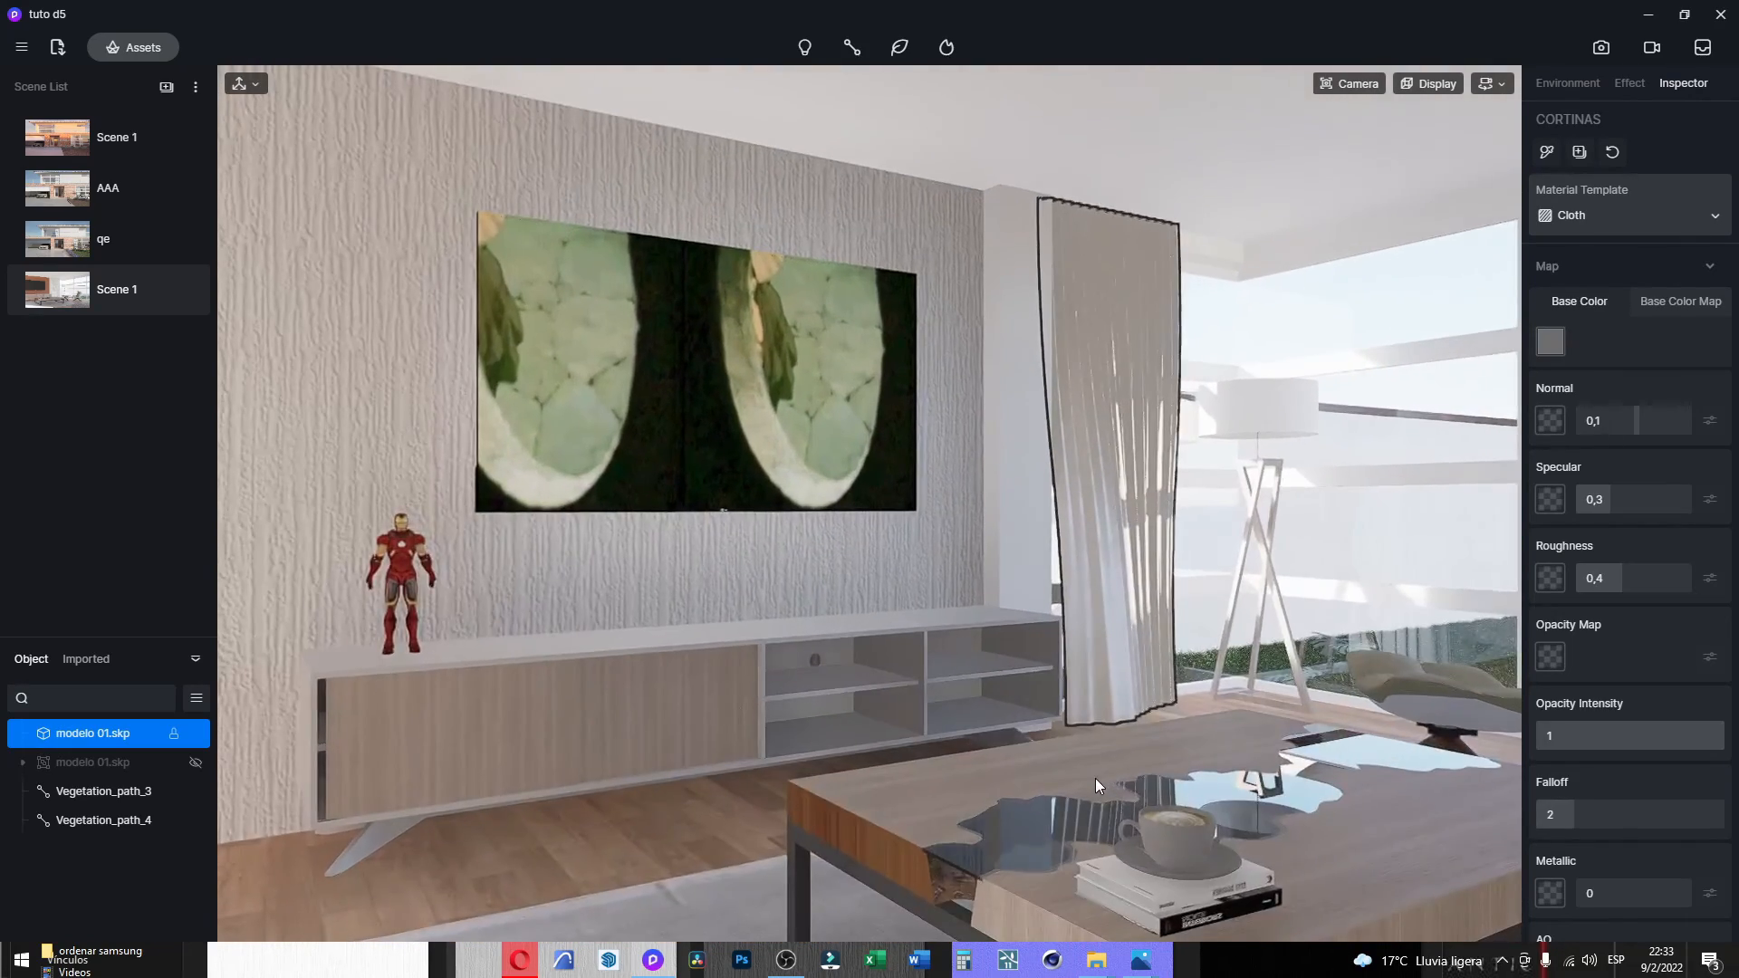
key(q)
click(1191, 697)
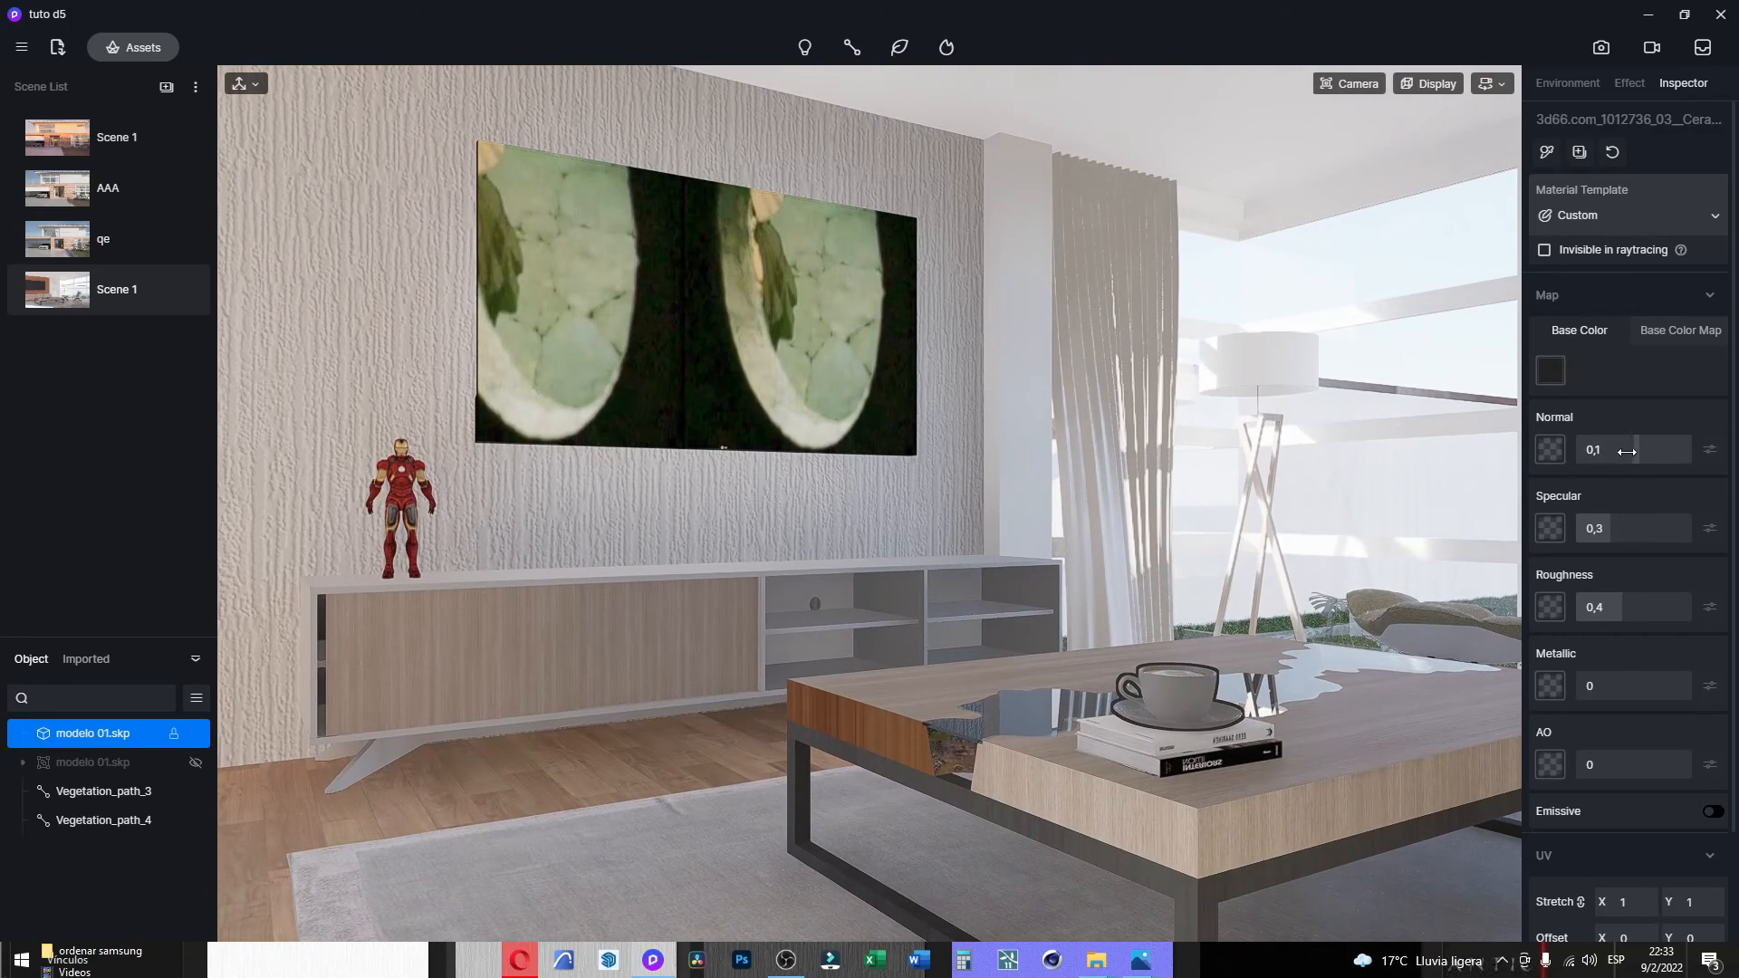
drag(1603, 536, 1669, 533)
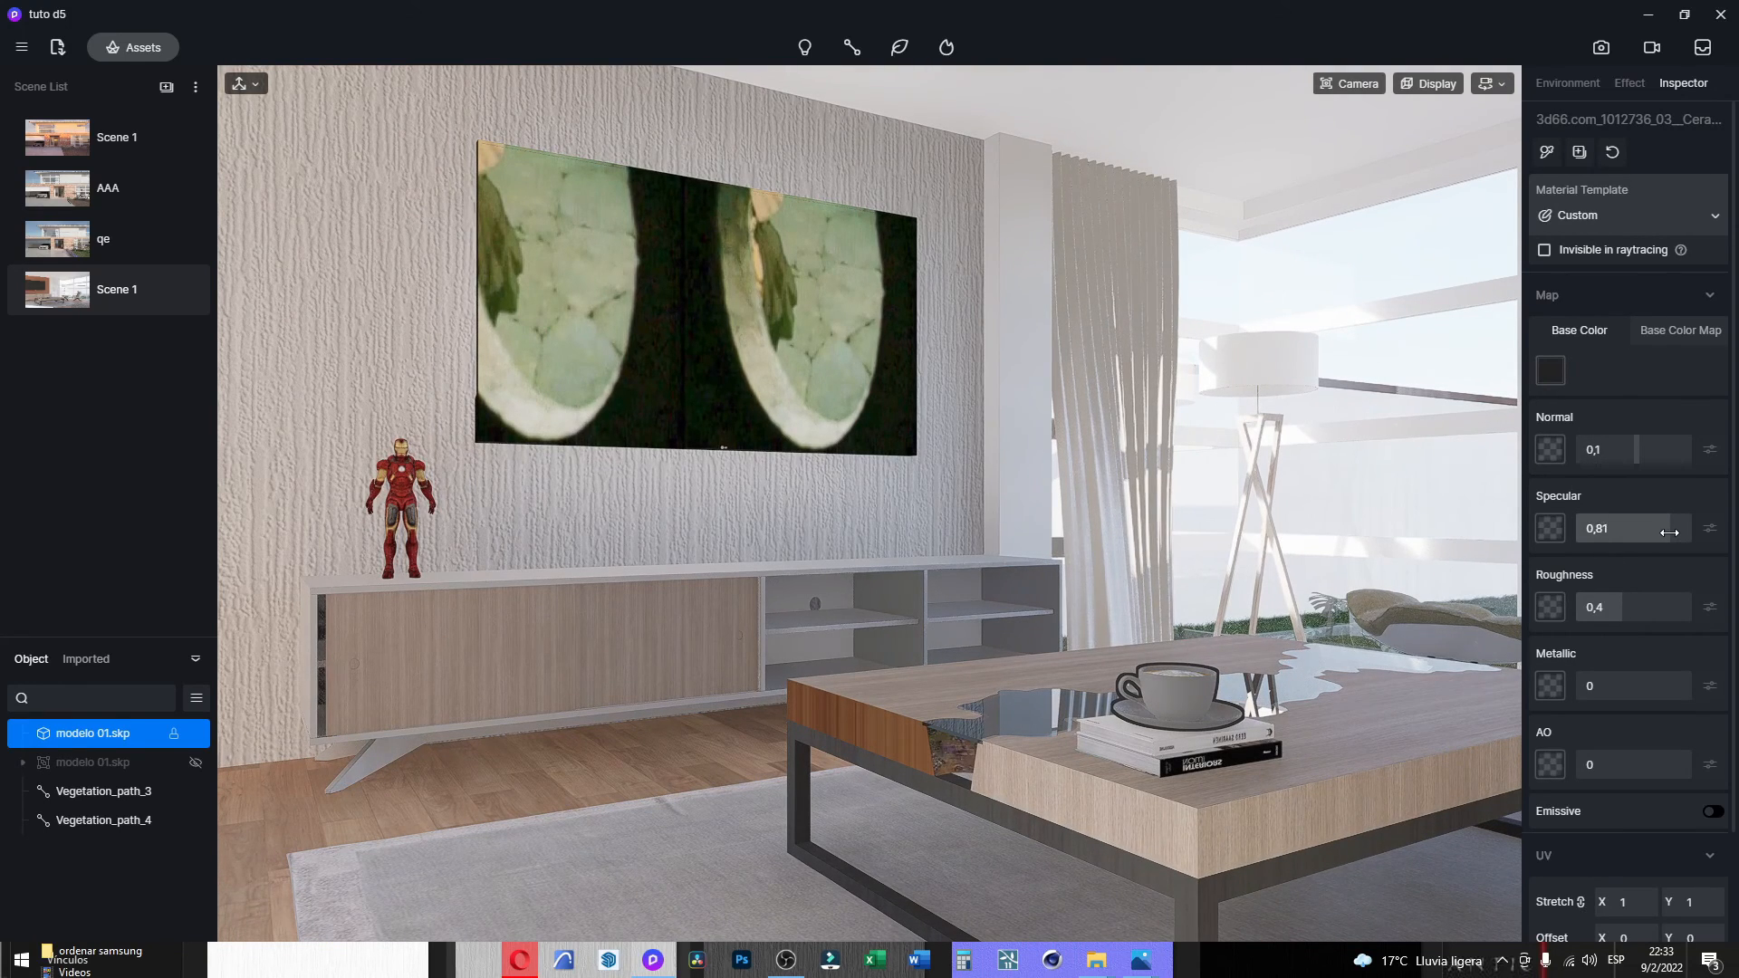
drag(1625, 606, 1601, 607)
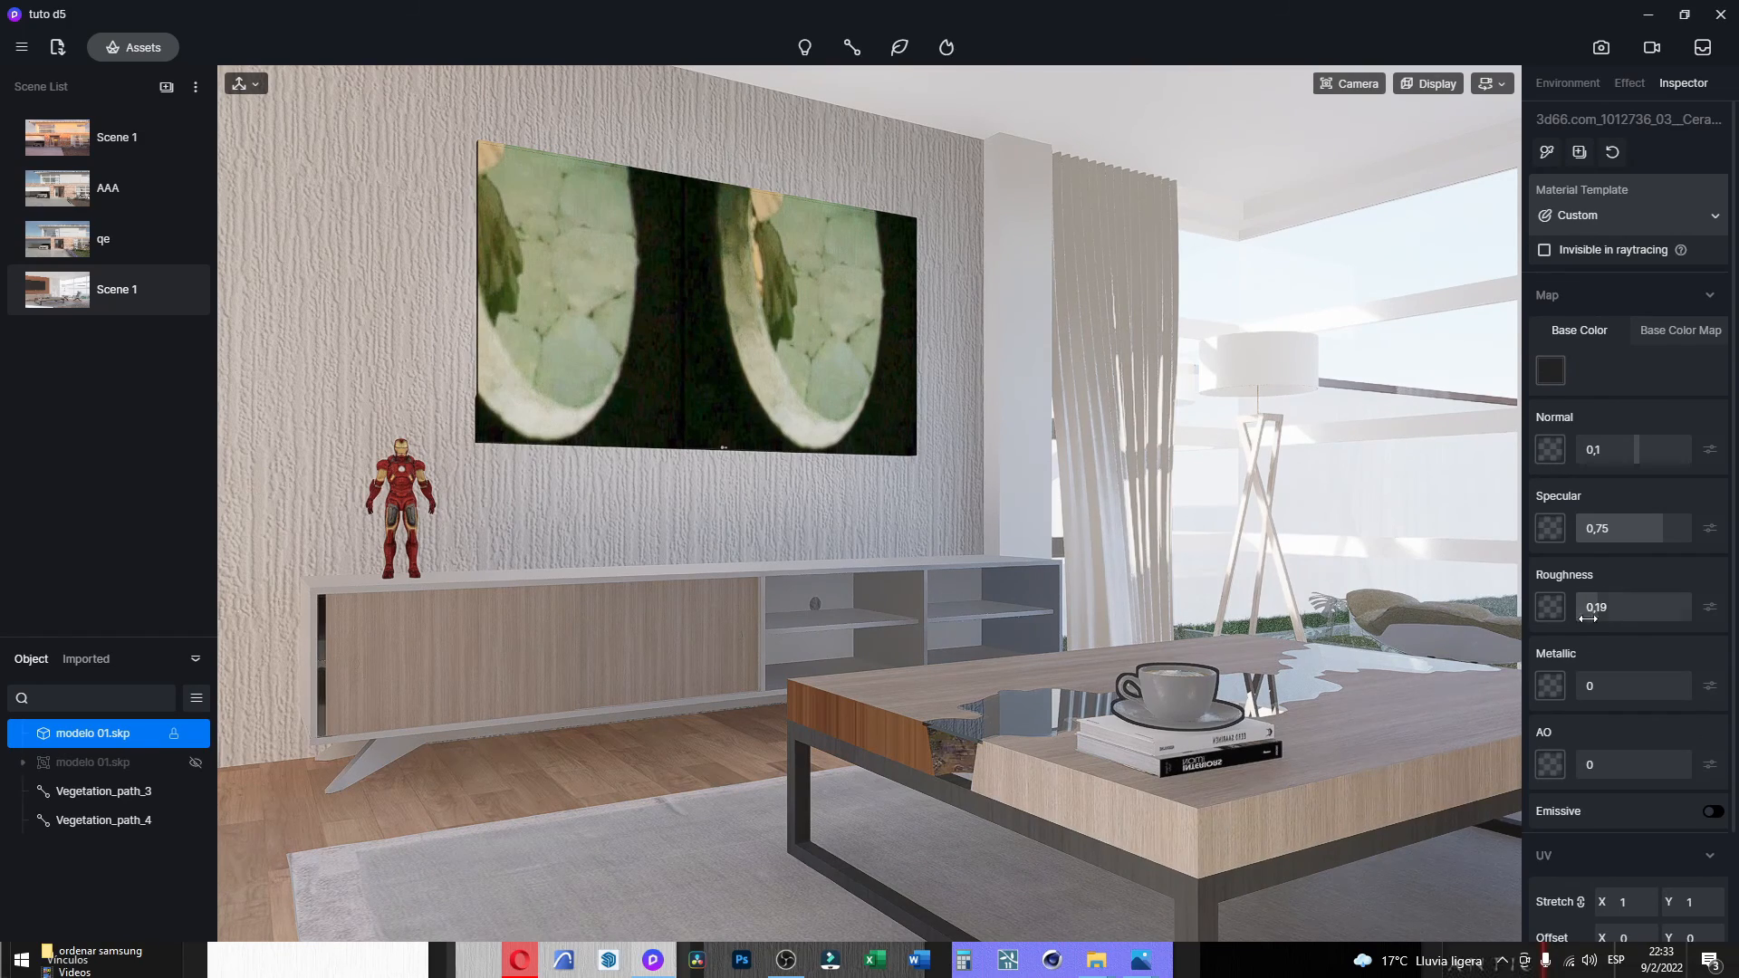
Set the specular to 0,72 and the roughness to 0,3 for the Iron Man figure on the TV cabinet.
key(a)
key(w)
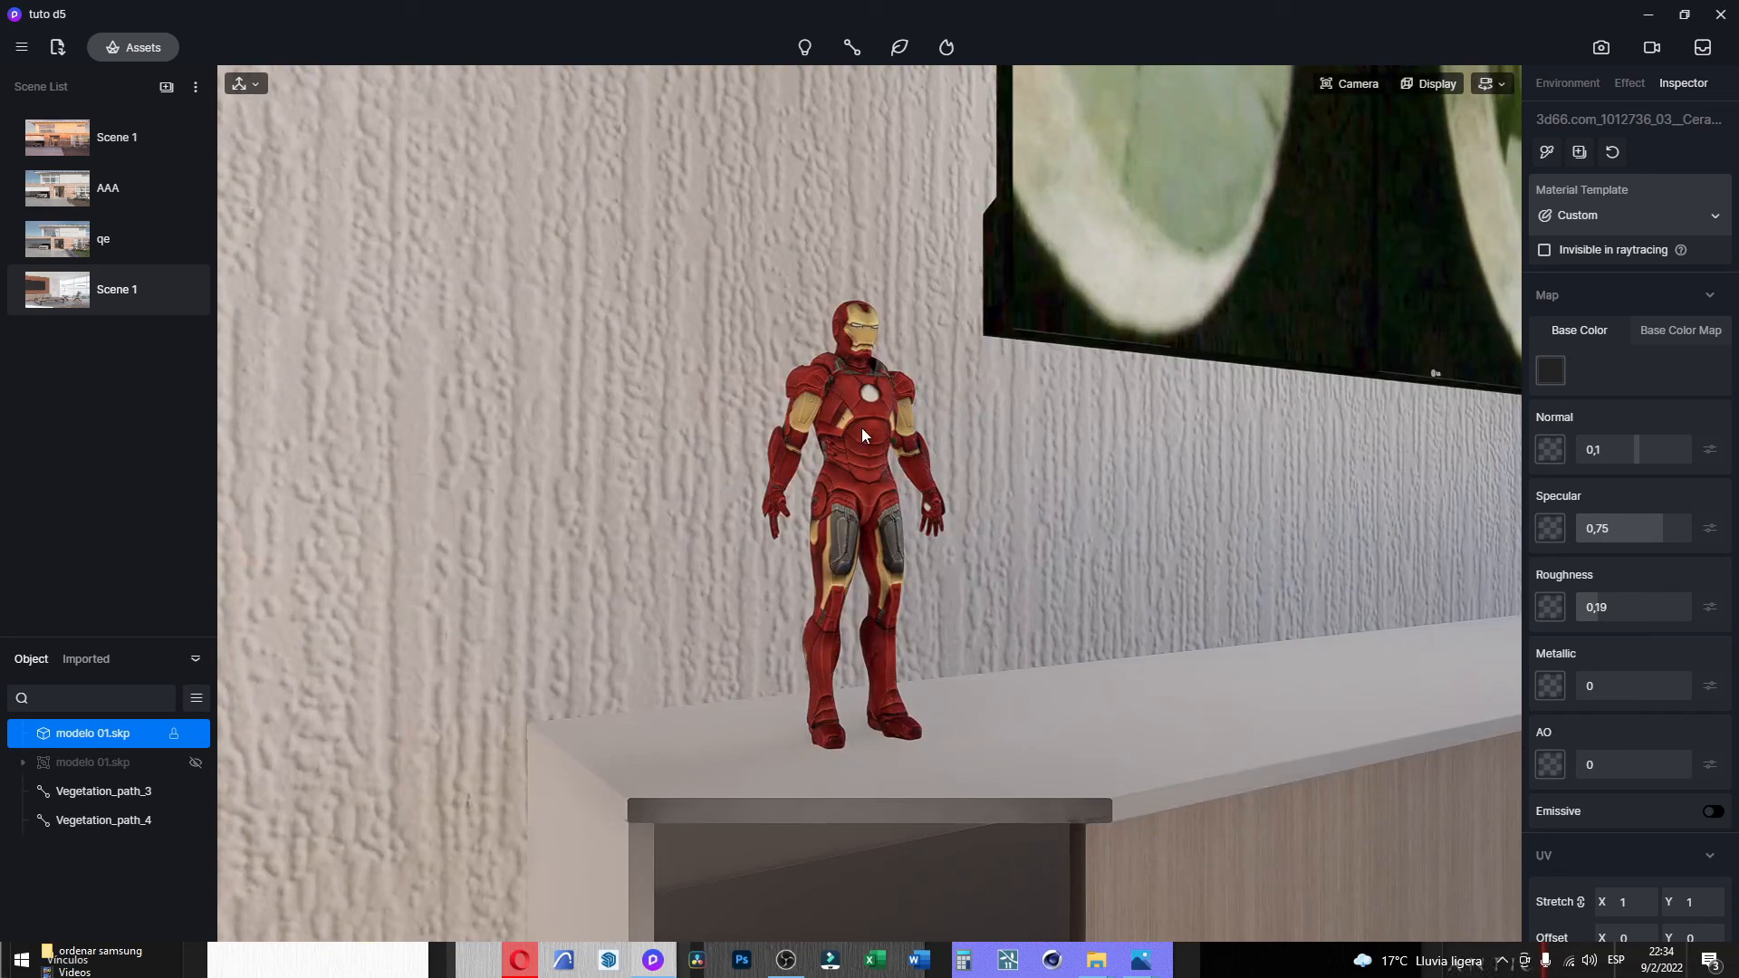
click(861, 428)
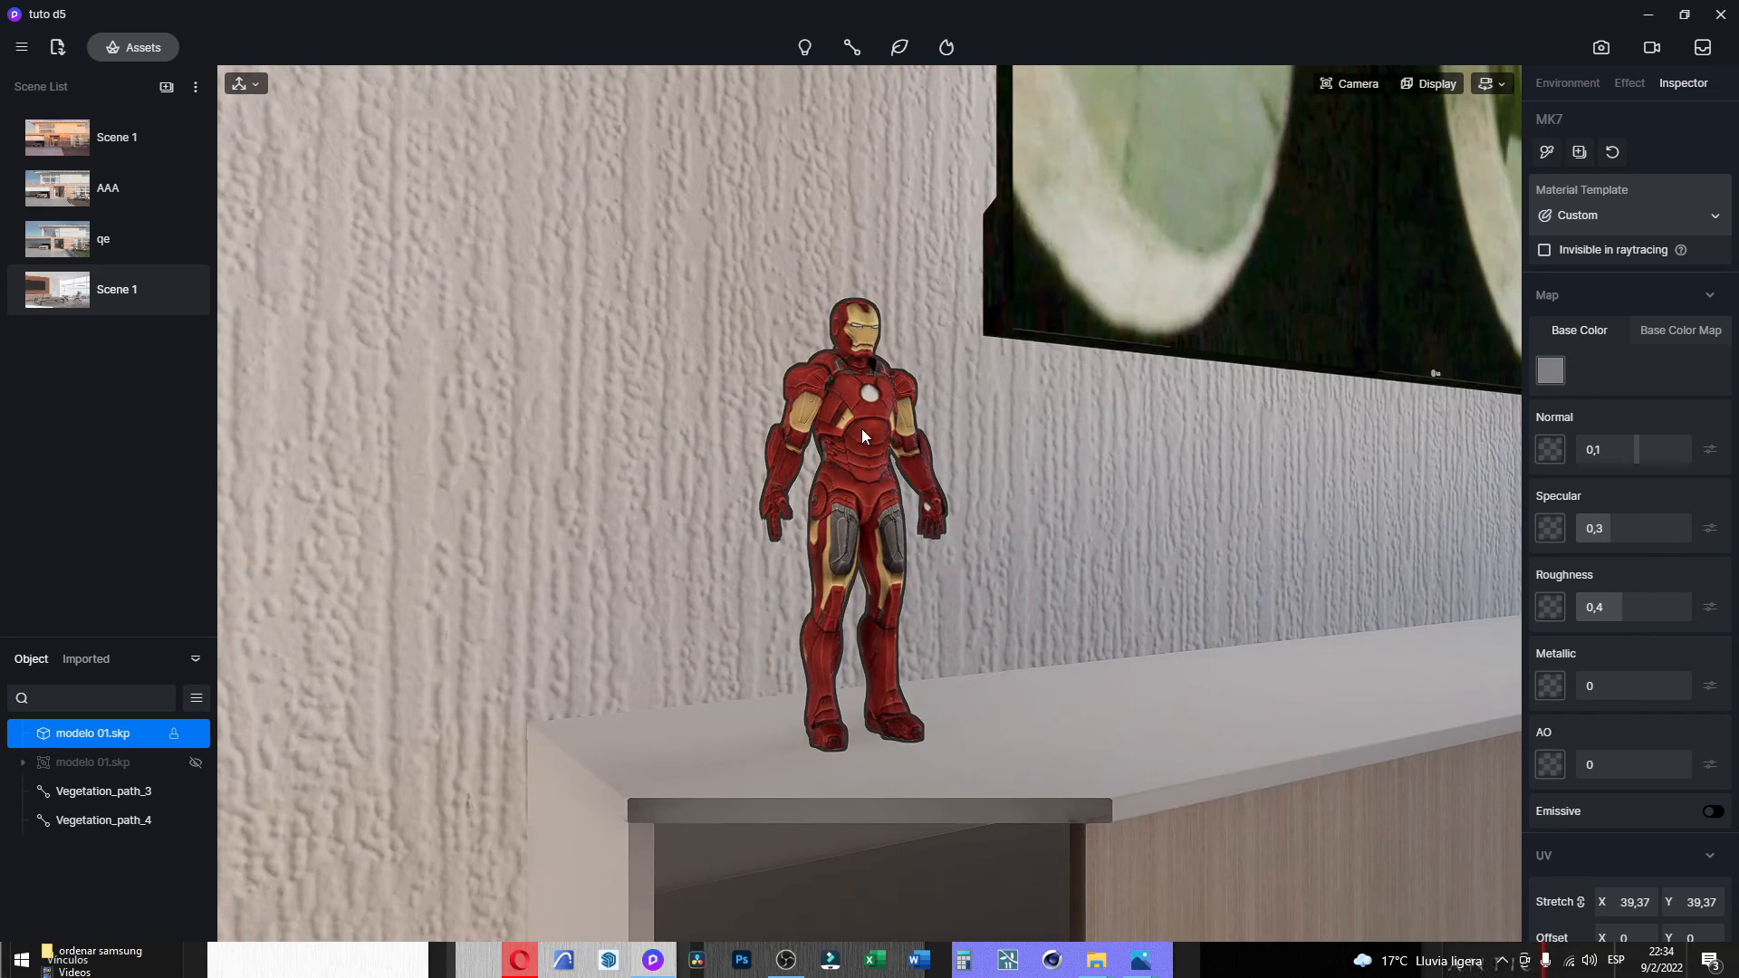
drag(1619, 530, 1647, 534)
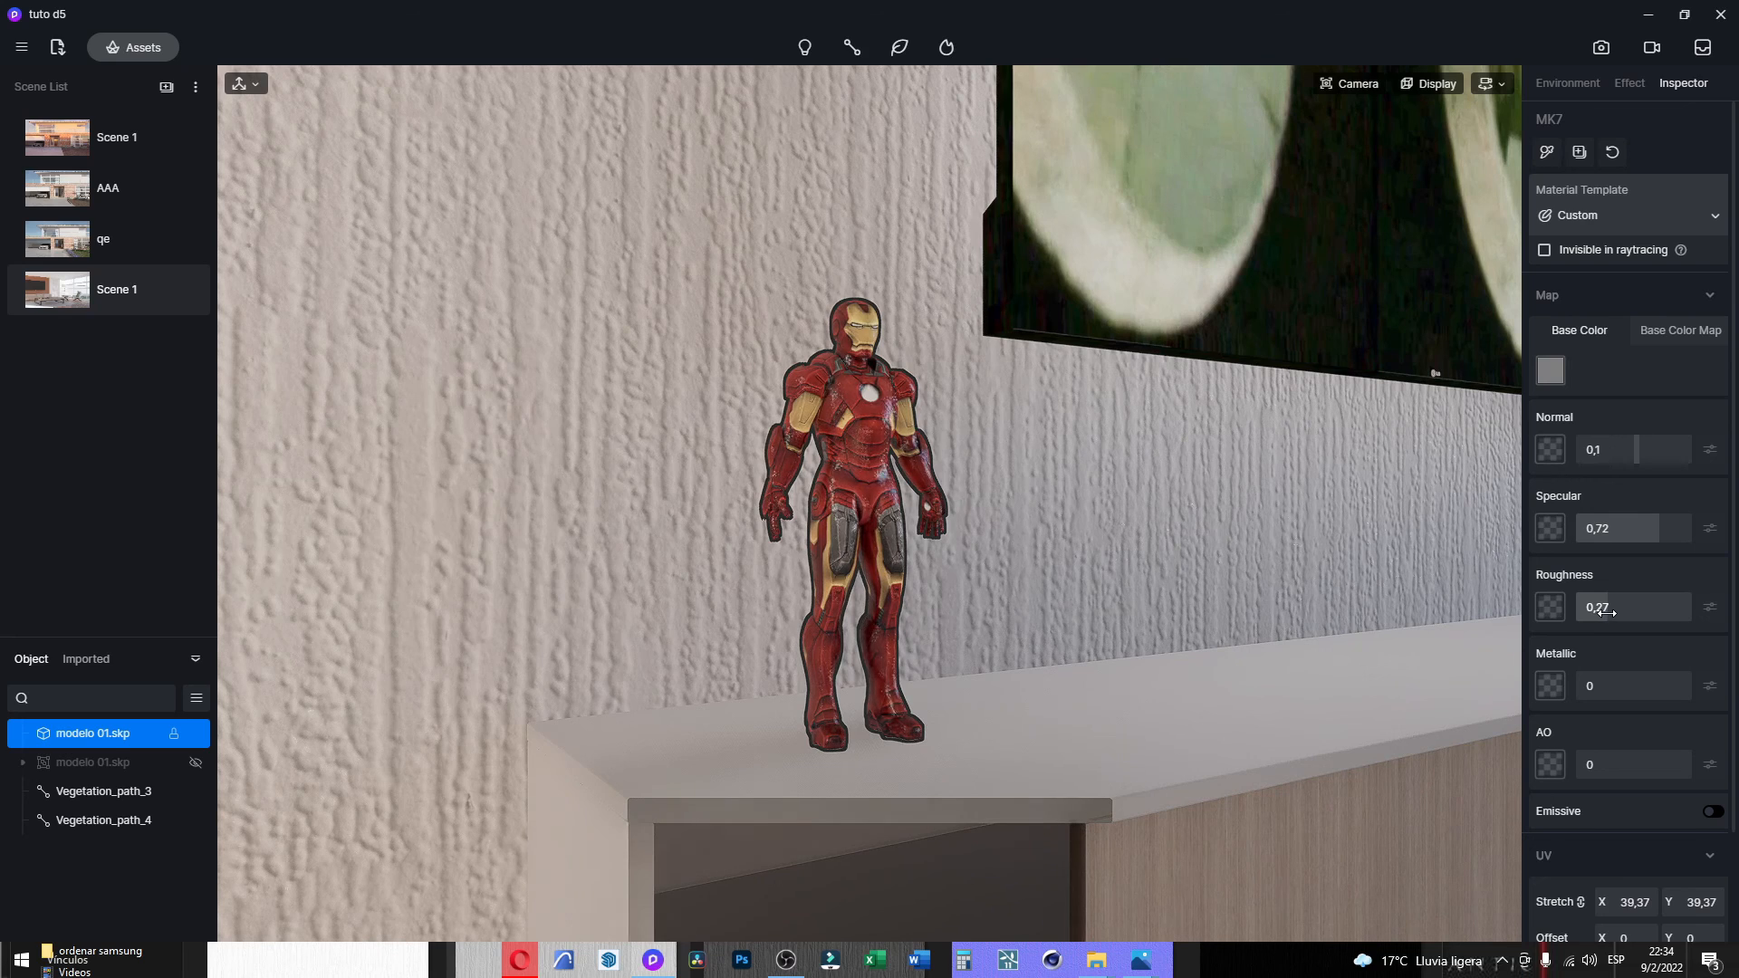
drag(1606, 611, 1611, 612)
Set the specular to 0,45 for the wood laminate on the coffee table.
key(s)
key(d)
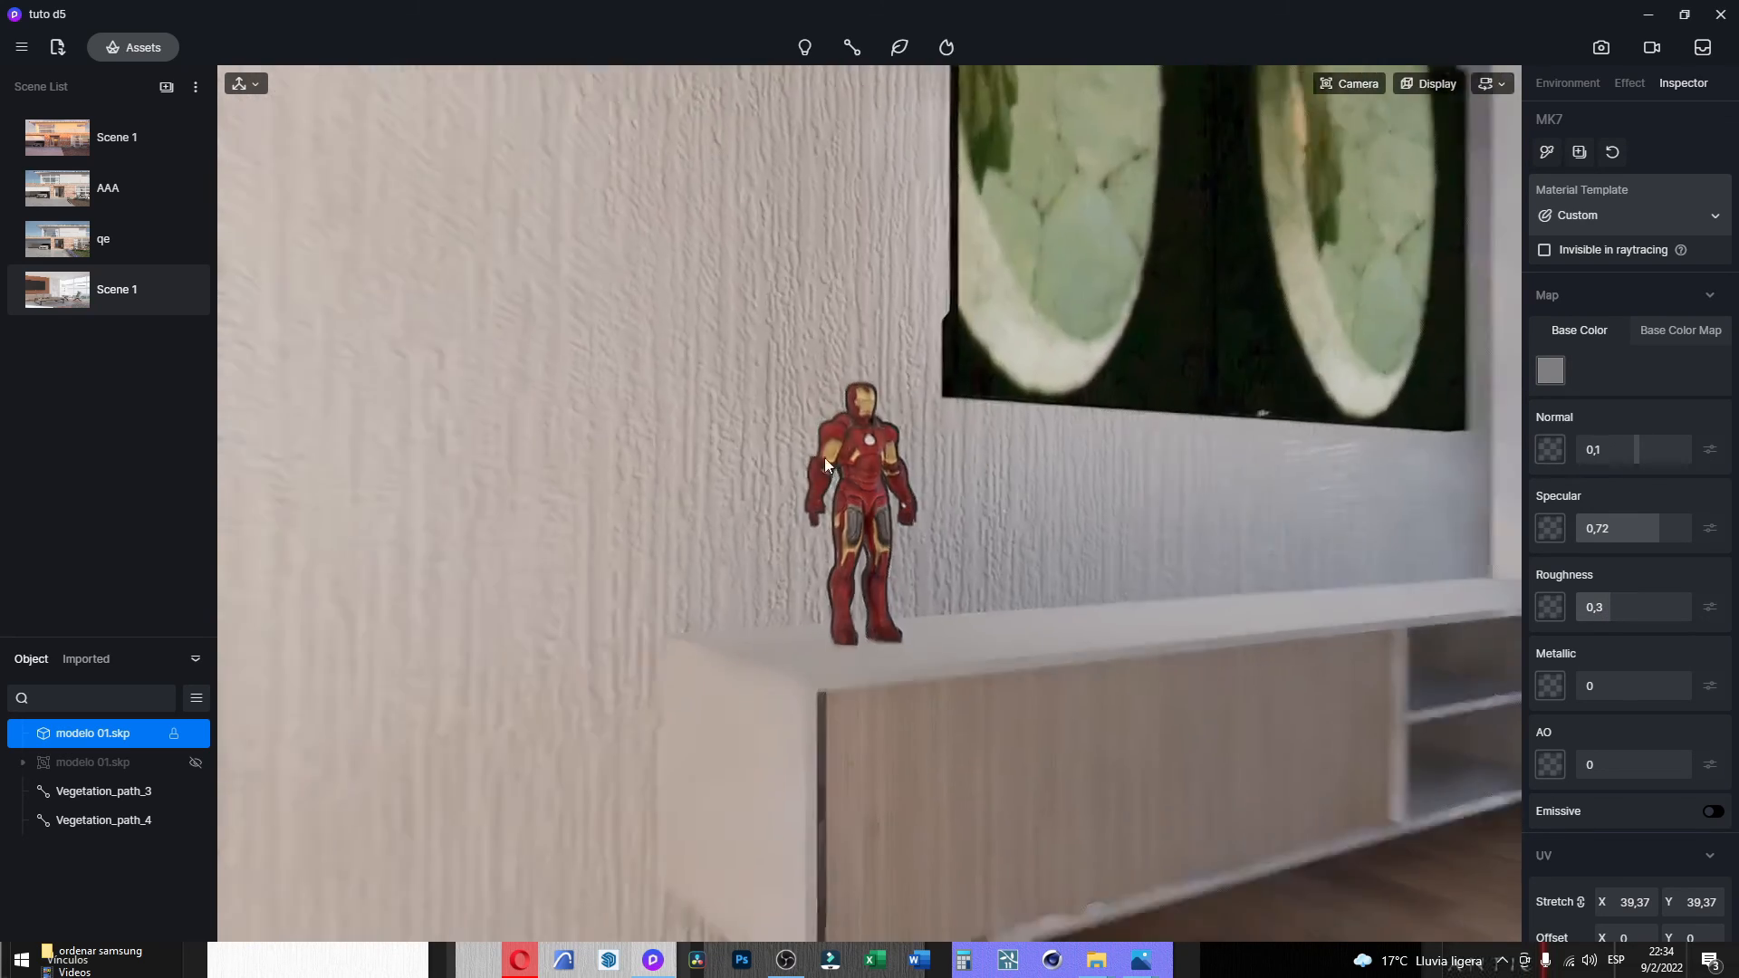
key(s)
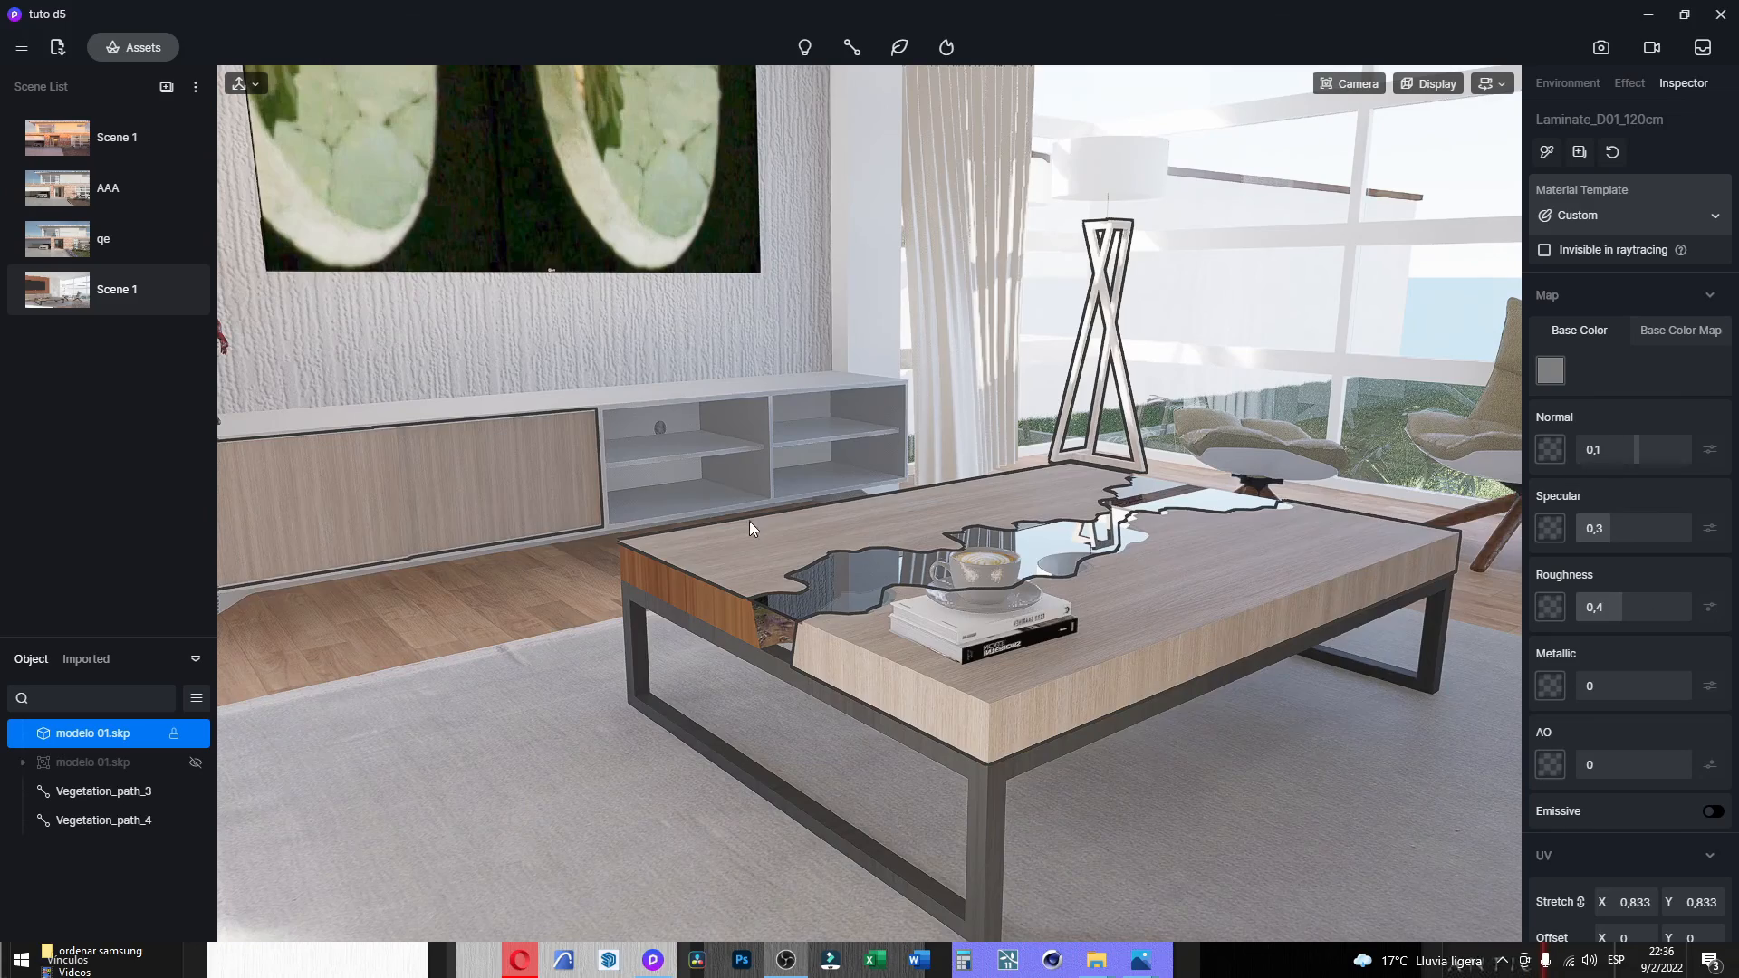
key(w)
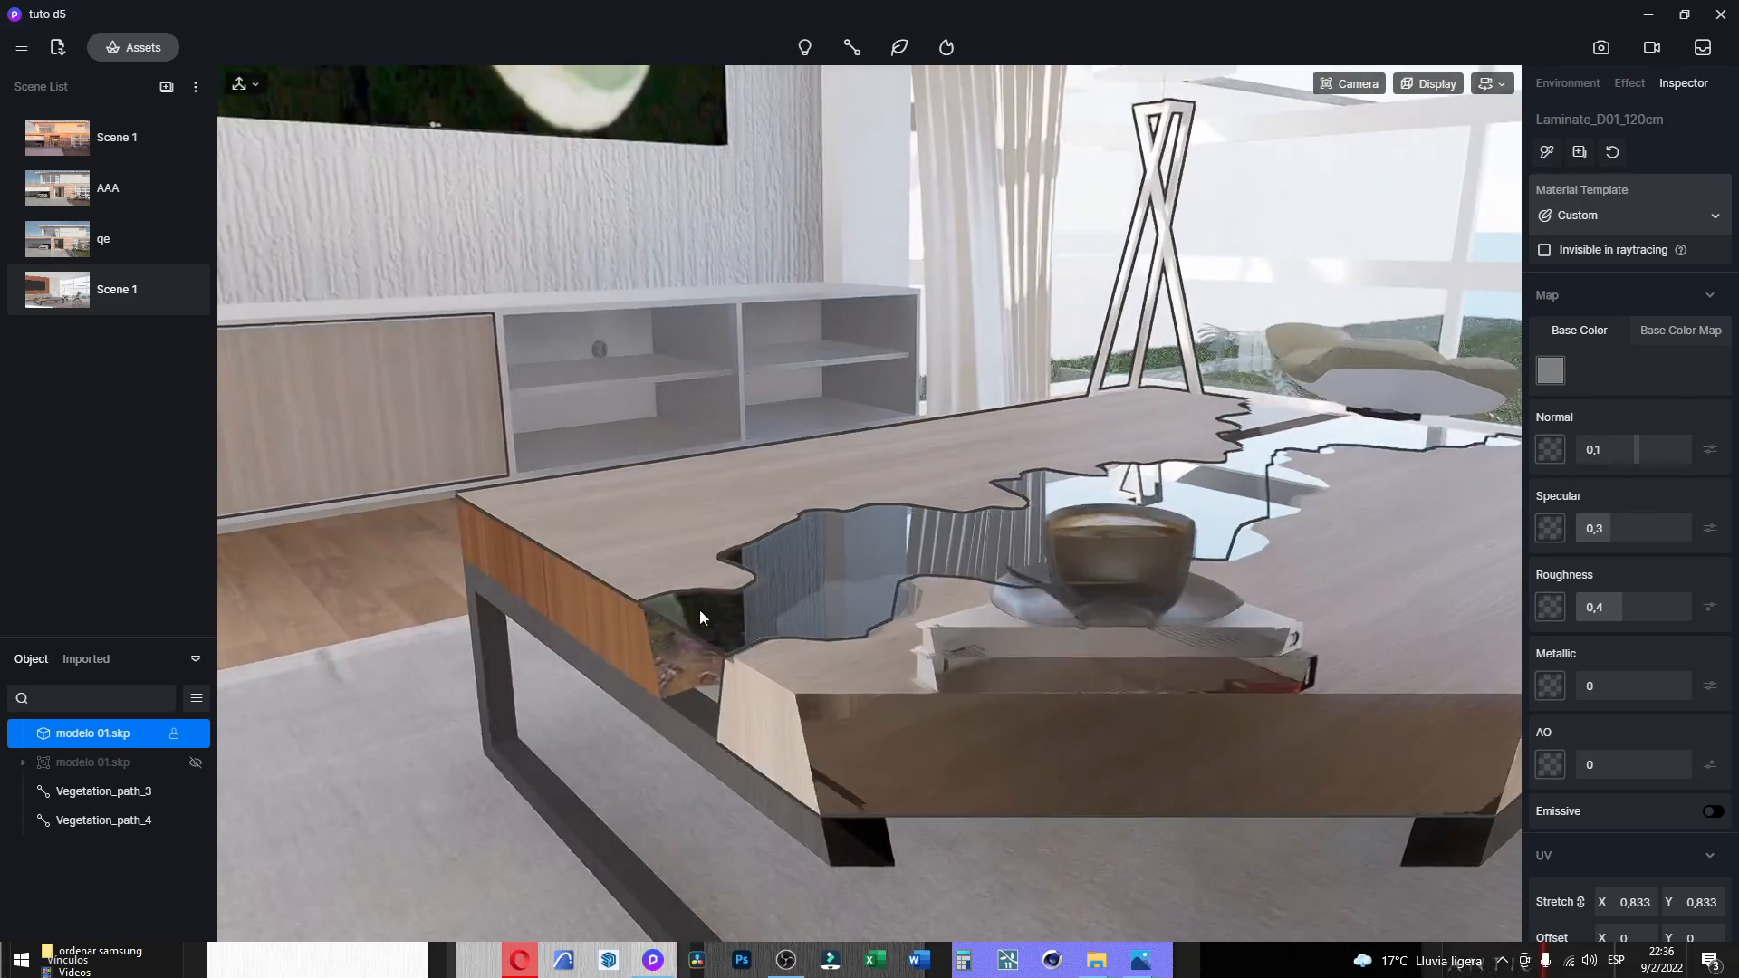
scroll(1095, 635, down, 3)
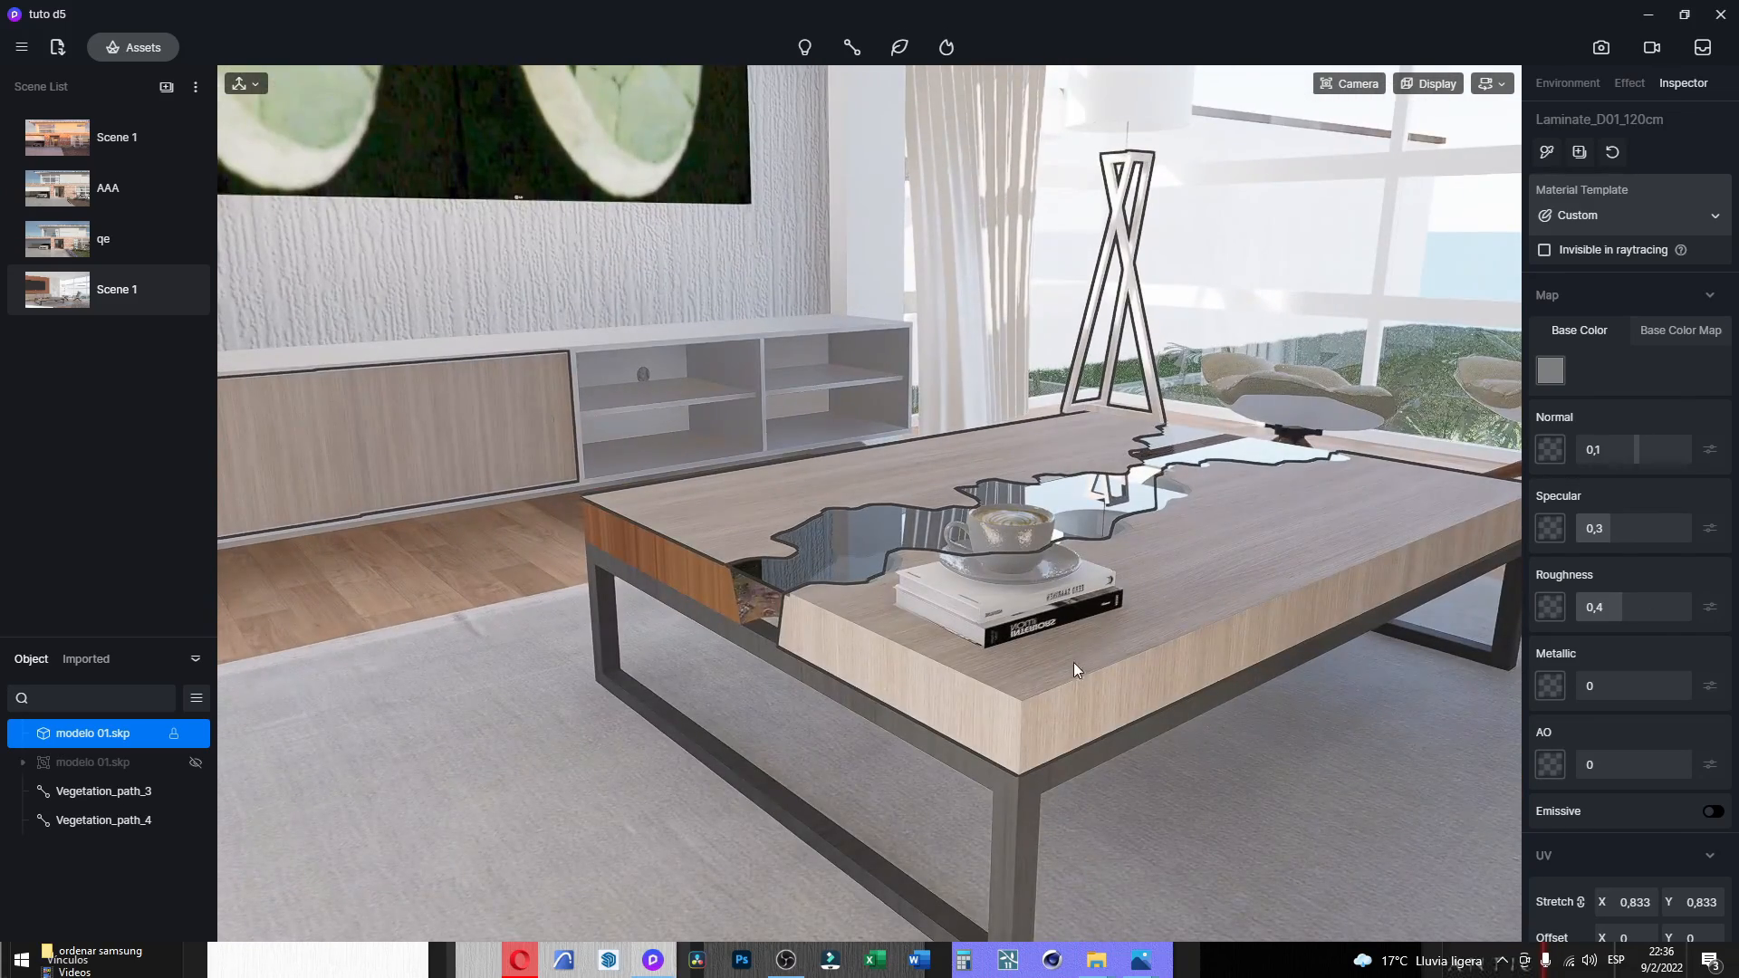
click(1073, 668)
click(1187, 598)
key(i)
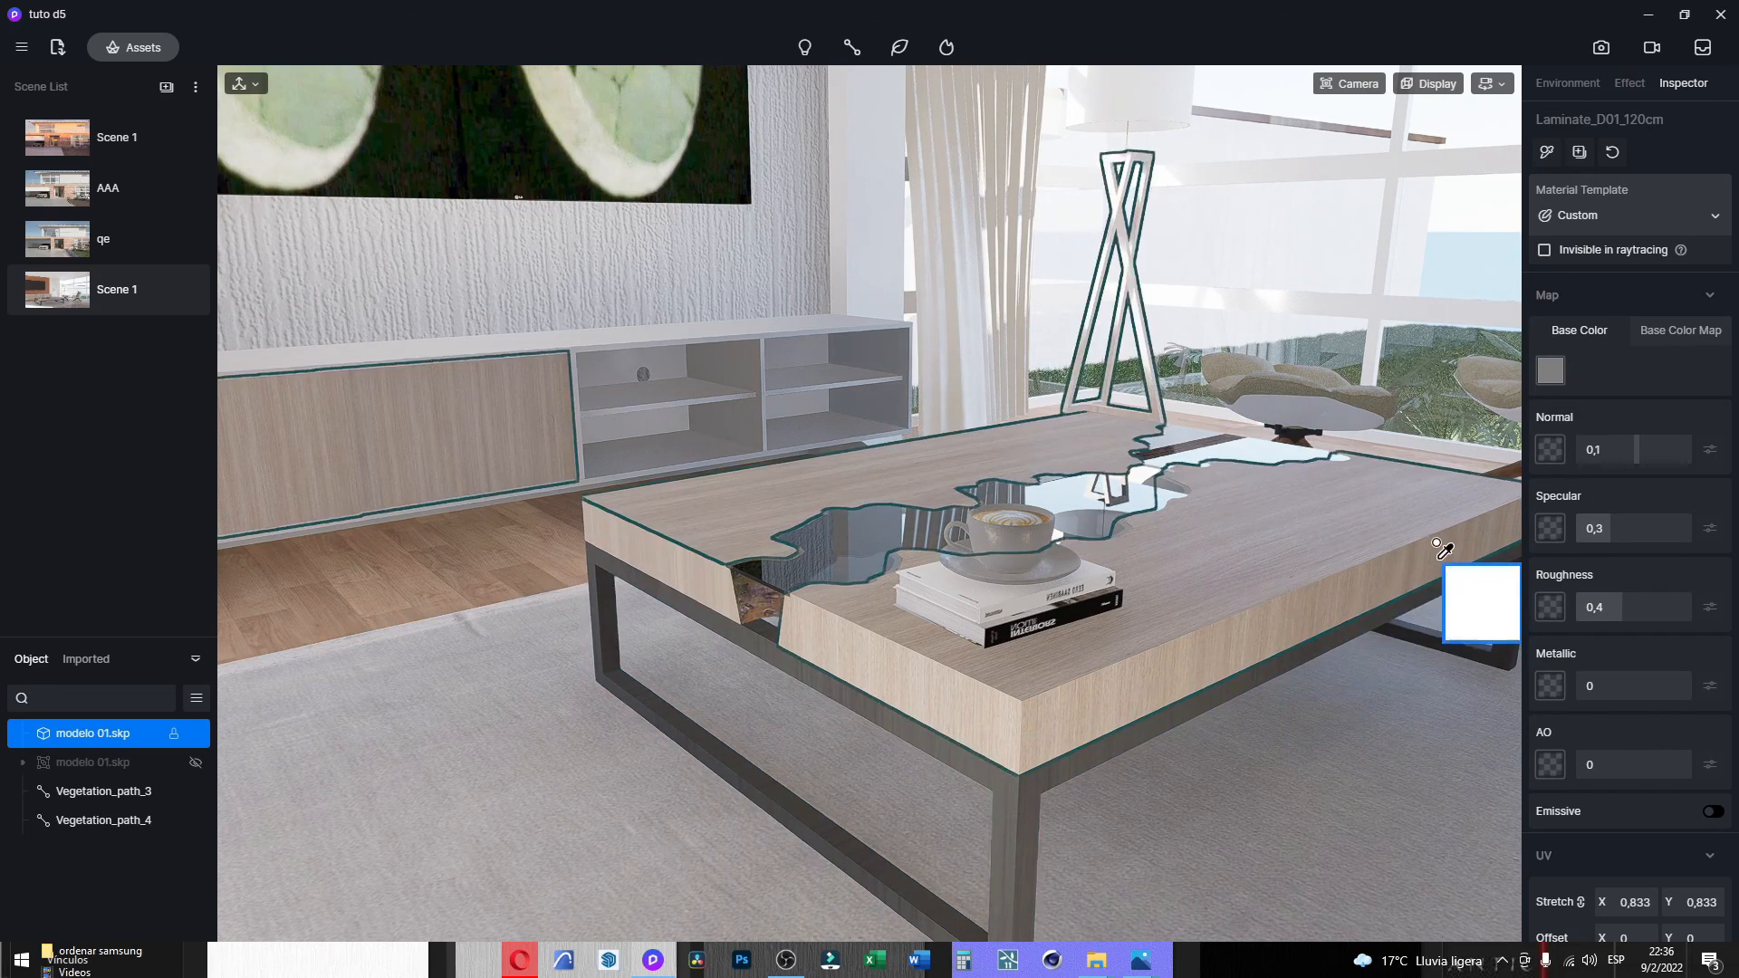
click(1212, 586)
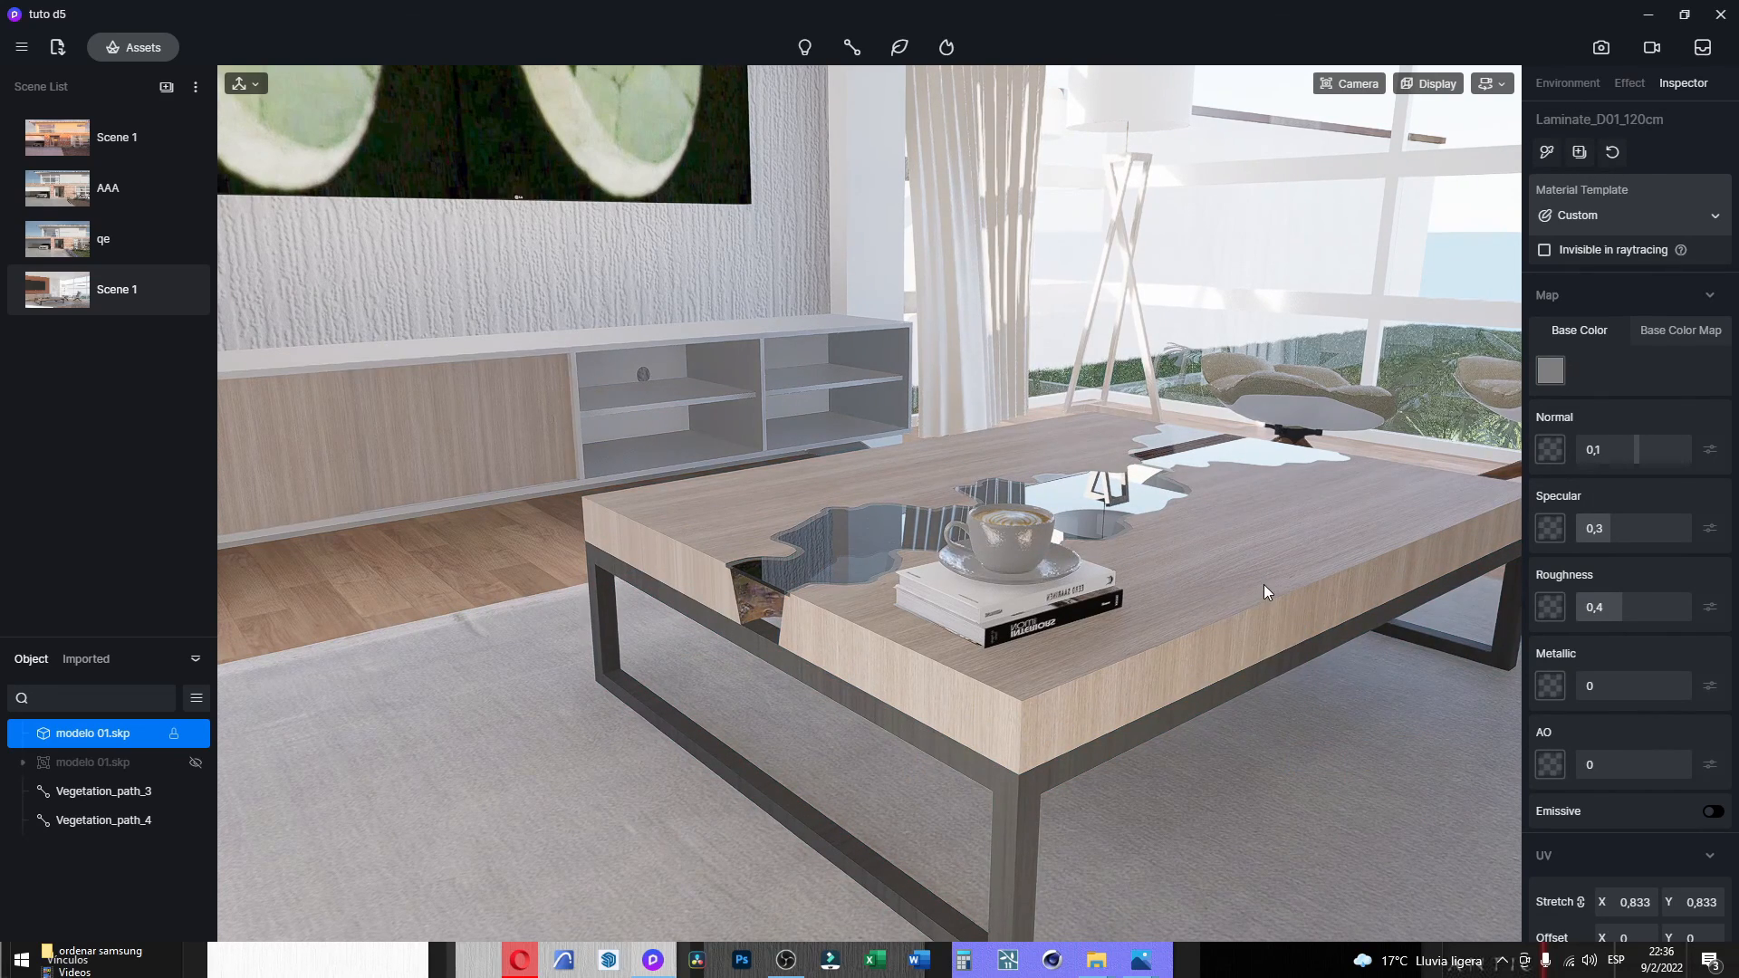
key(Escape)
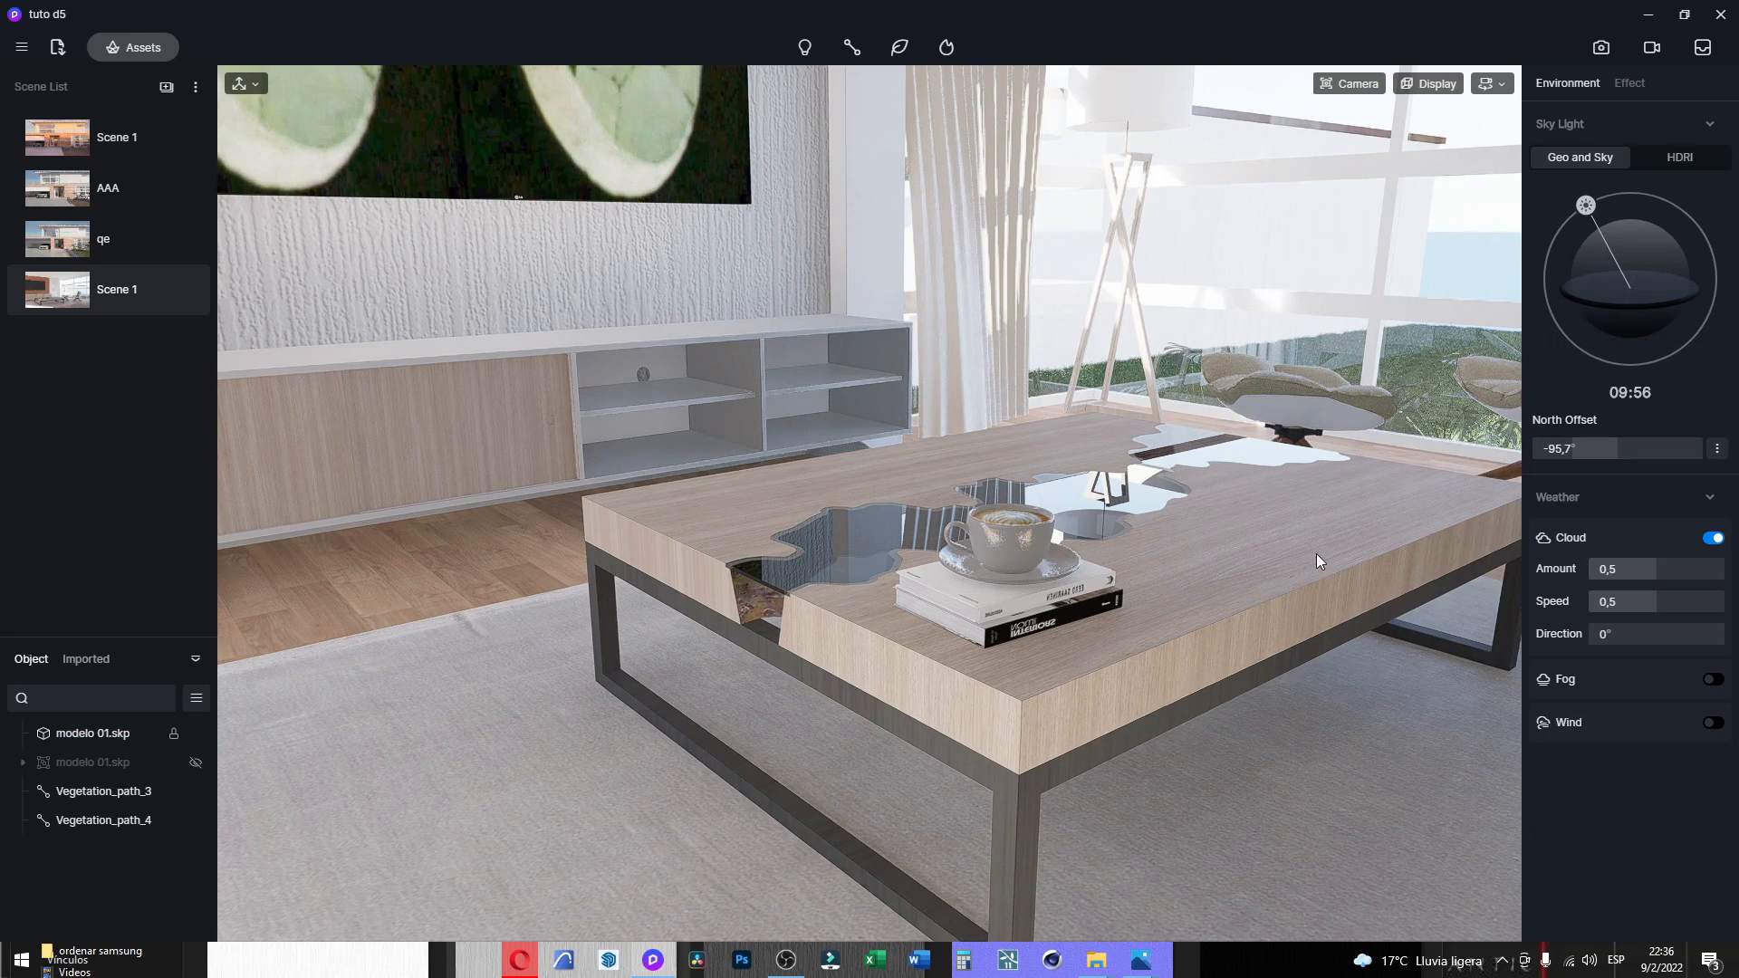
click(1362, 531)
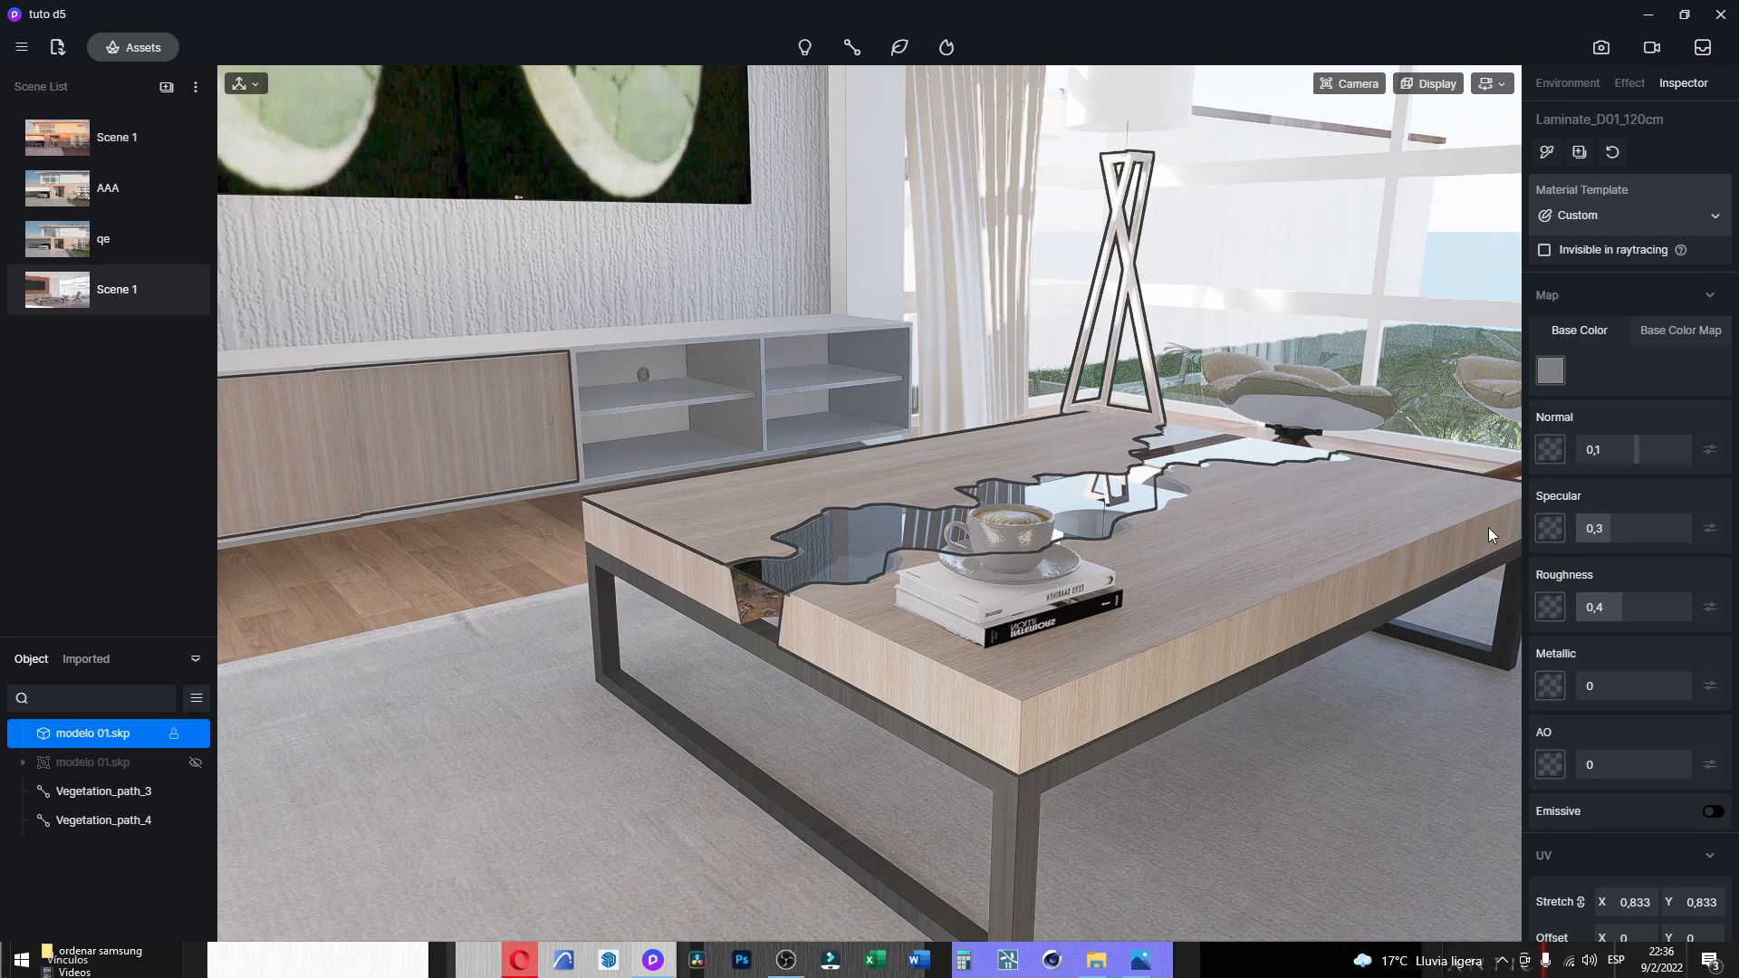
drag(1612, 528, 1627, 528)
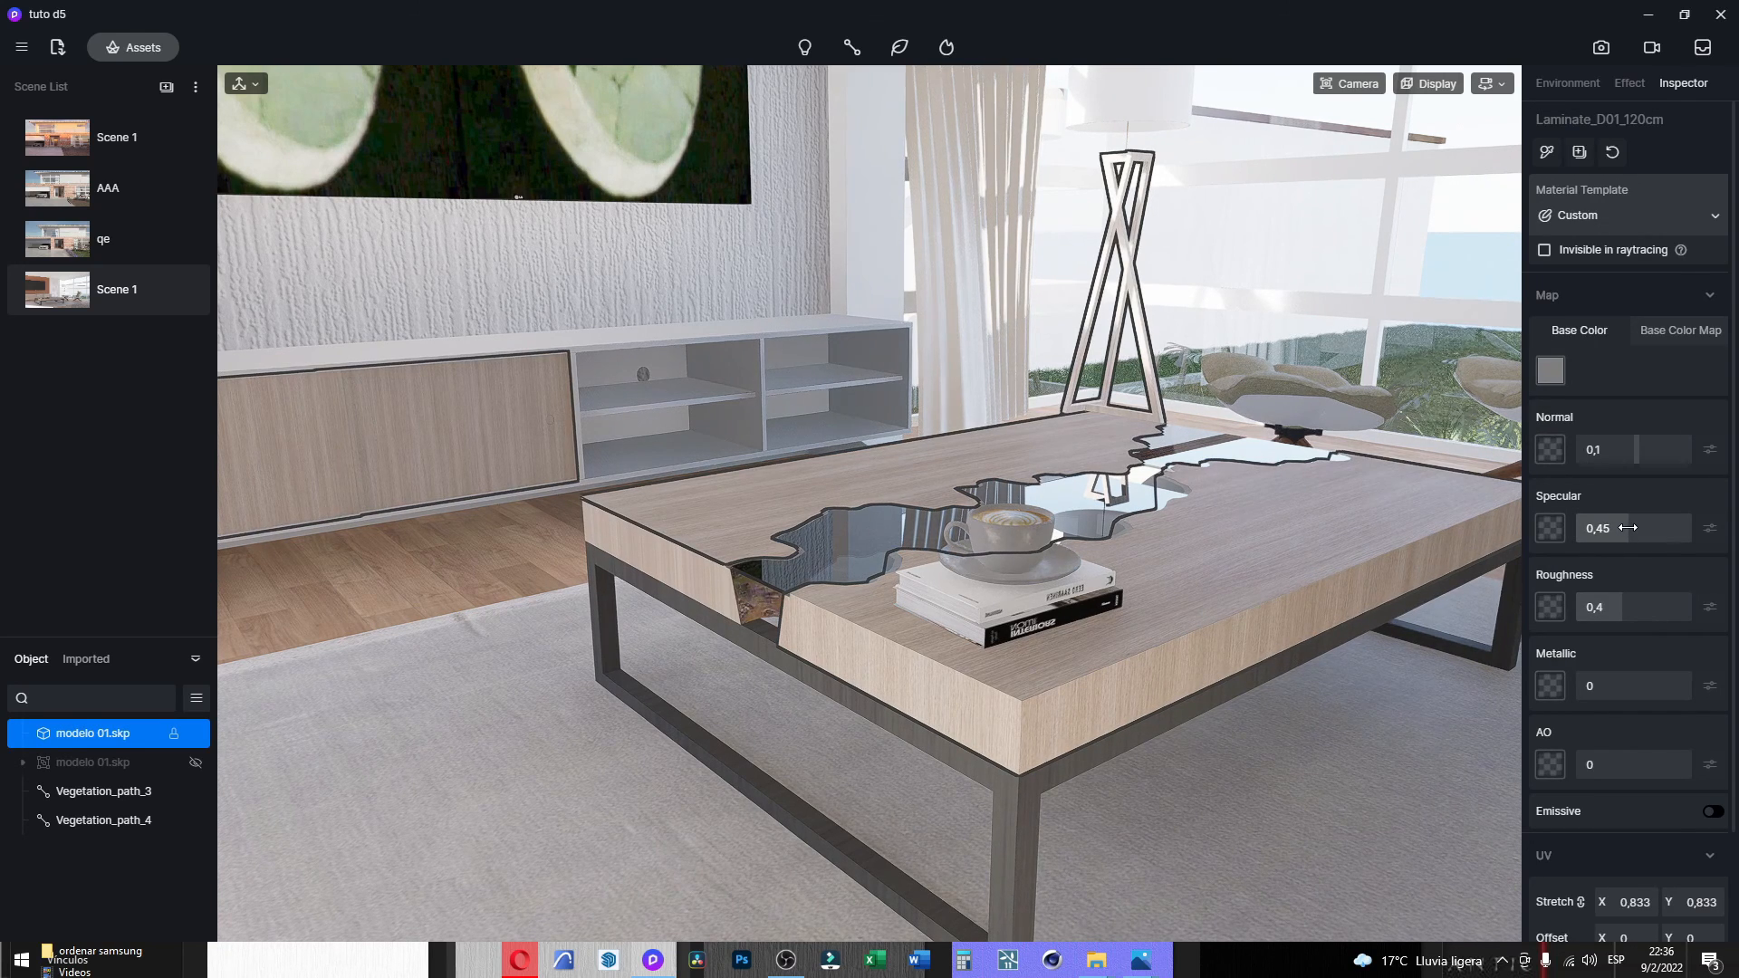
Return to the living-room Scene 1 view and set the image render's custom size to 1920 × 1080.
click(100, 295)
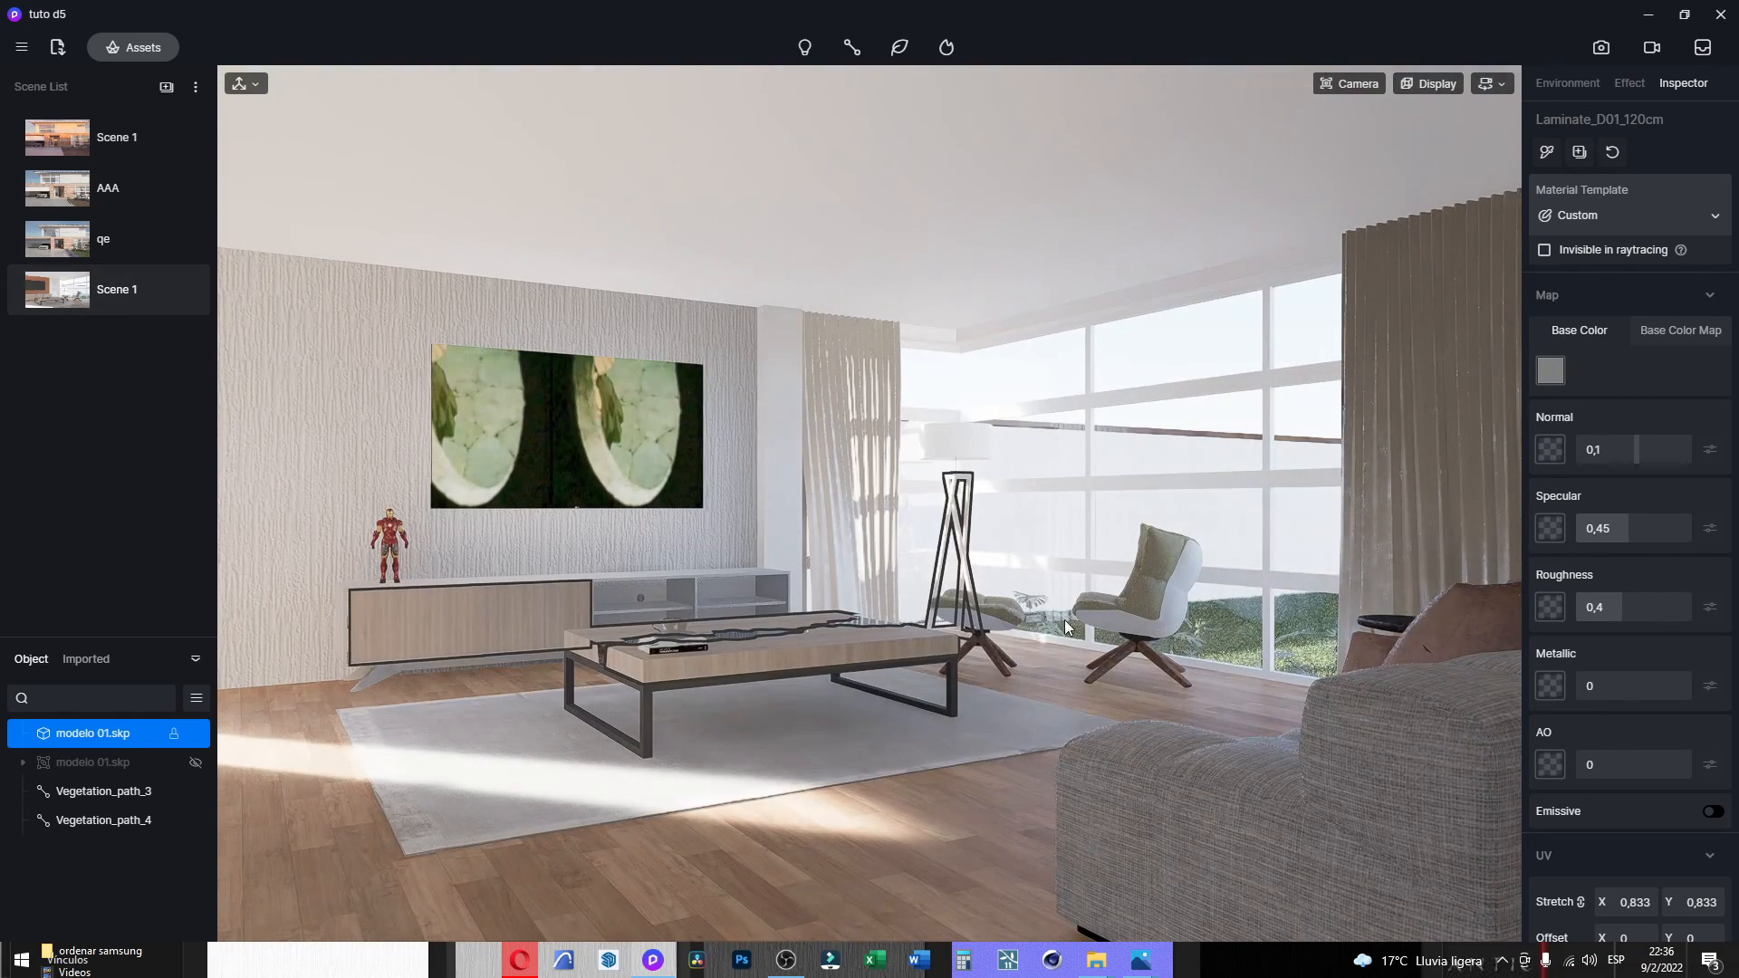
click(1601, 49)
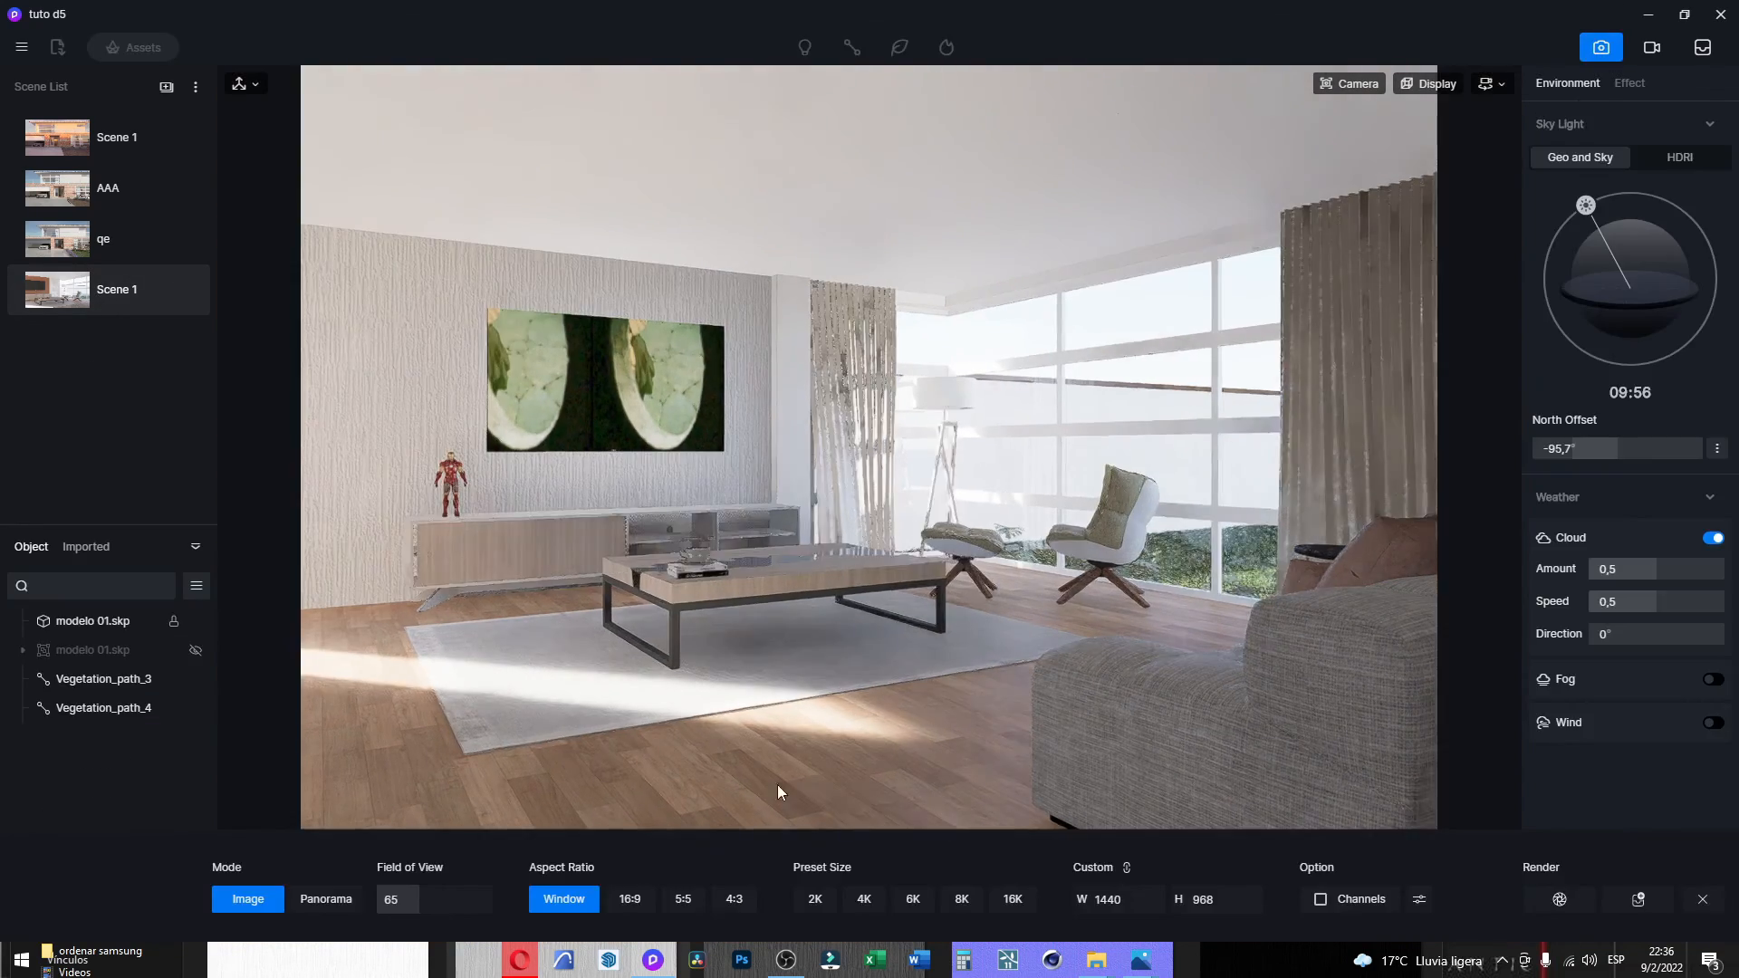
click(630, 899)
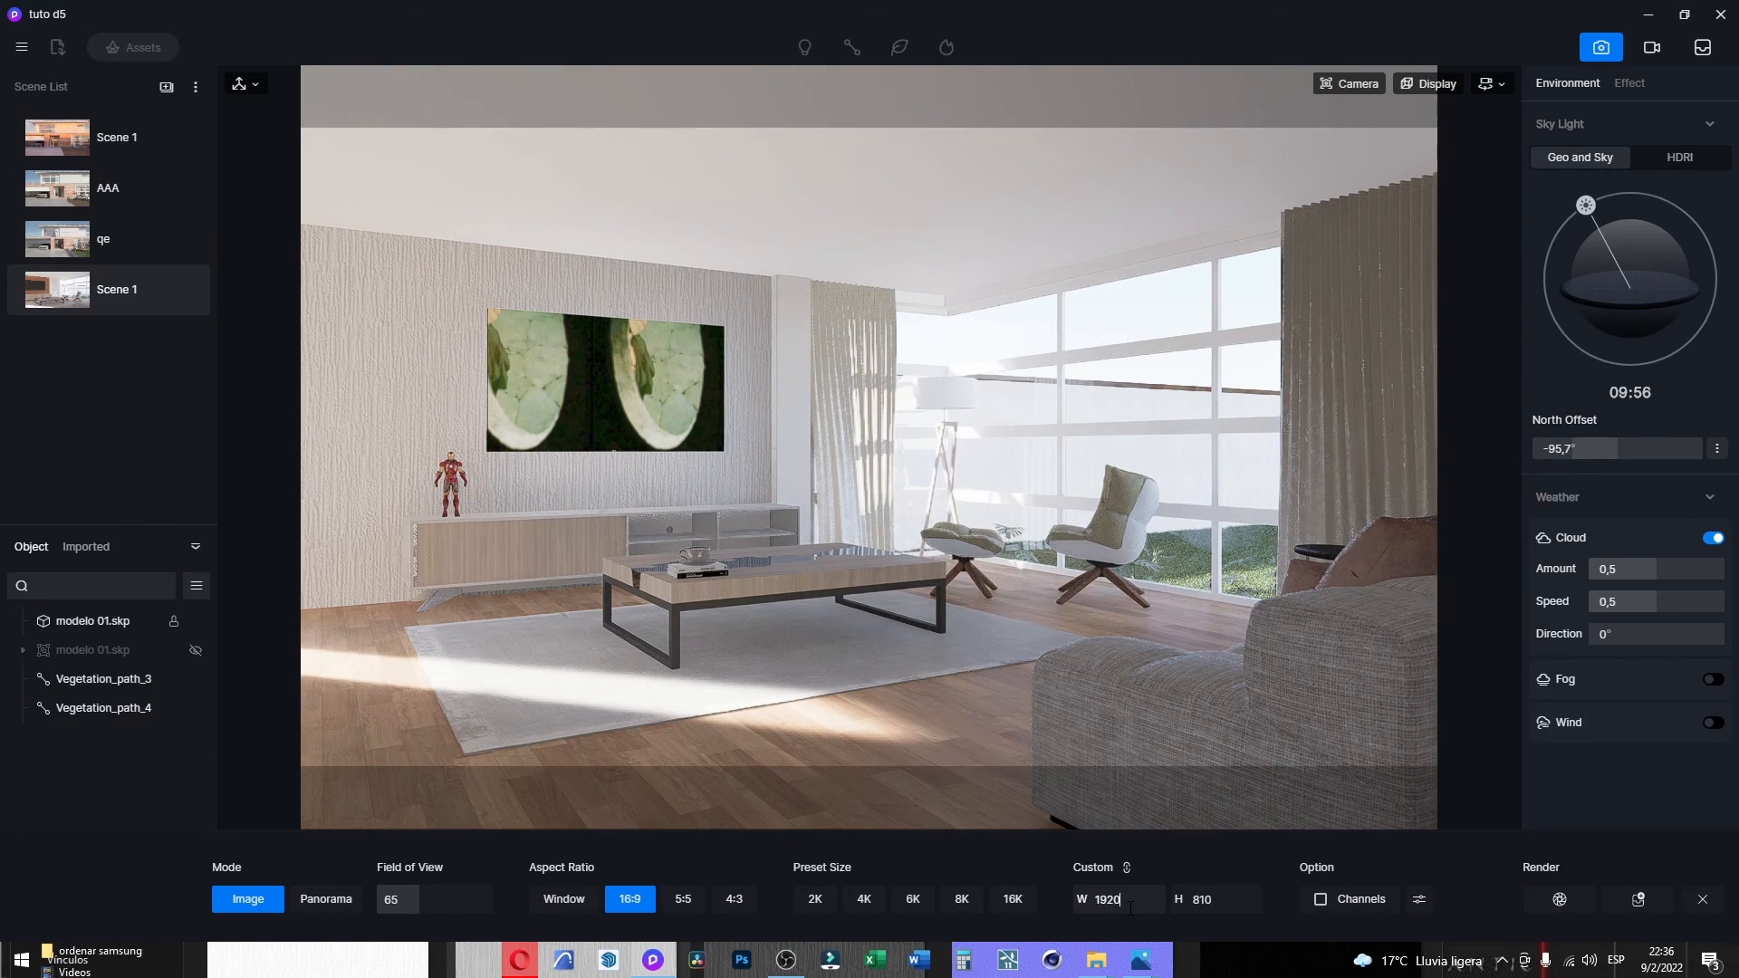
click(1284, 903)
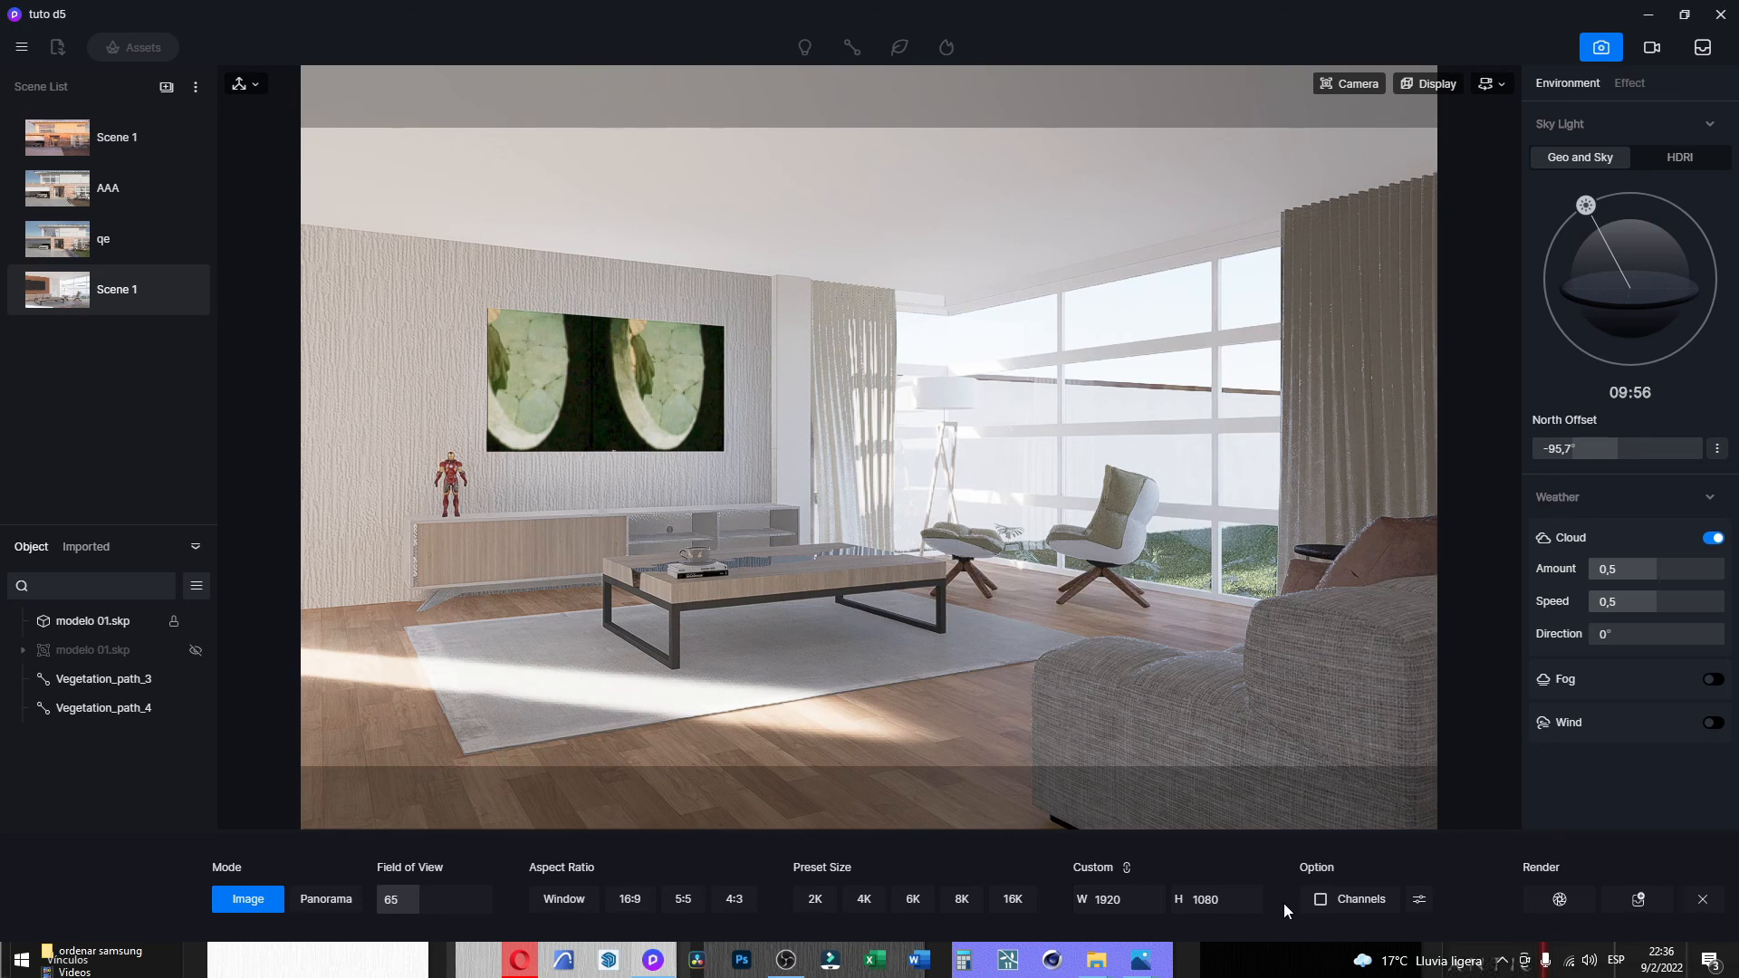
Render the living-room image and save it as a PNG in the Escritorio folder with the suggested file name.
click(1560, 901)
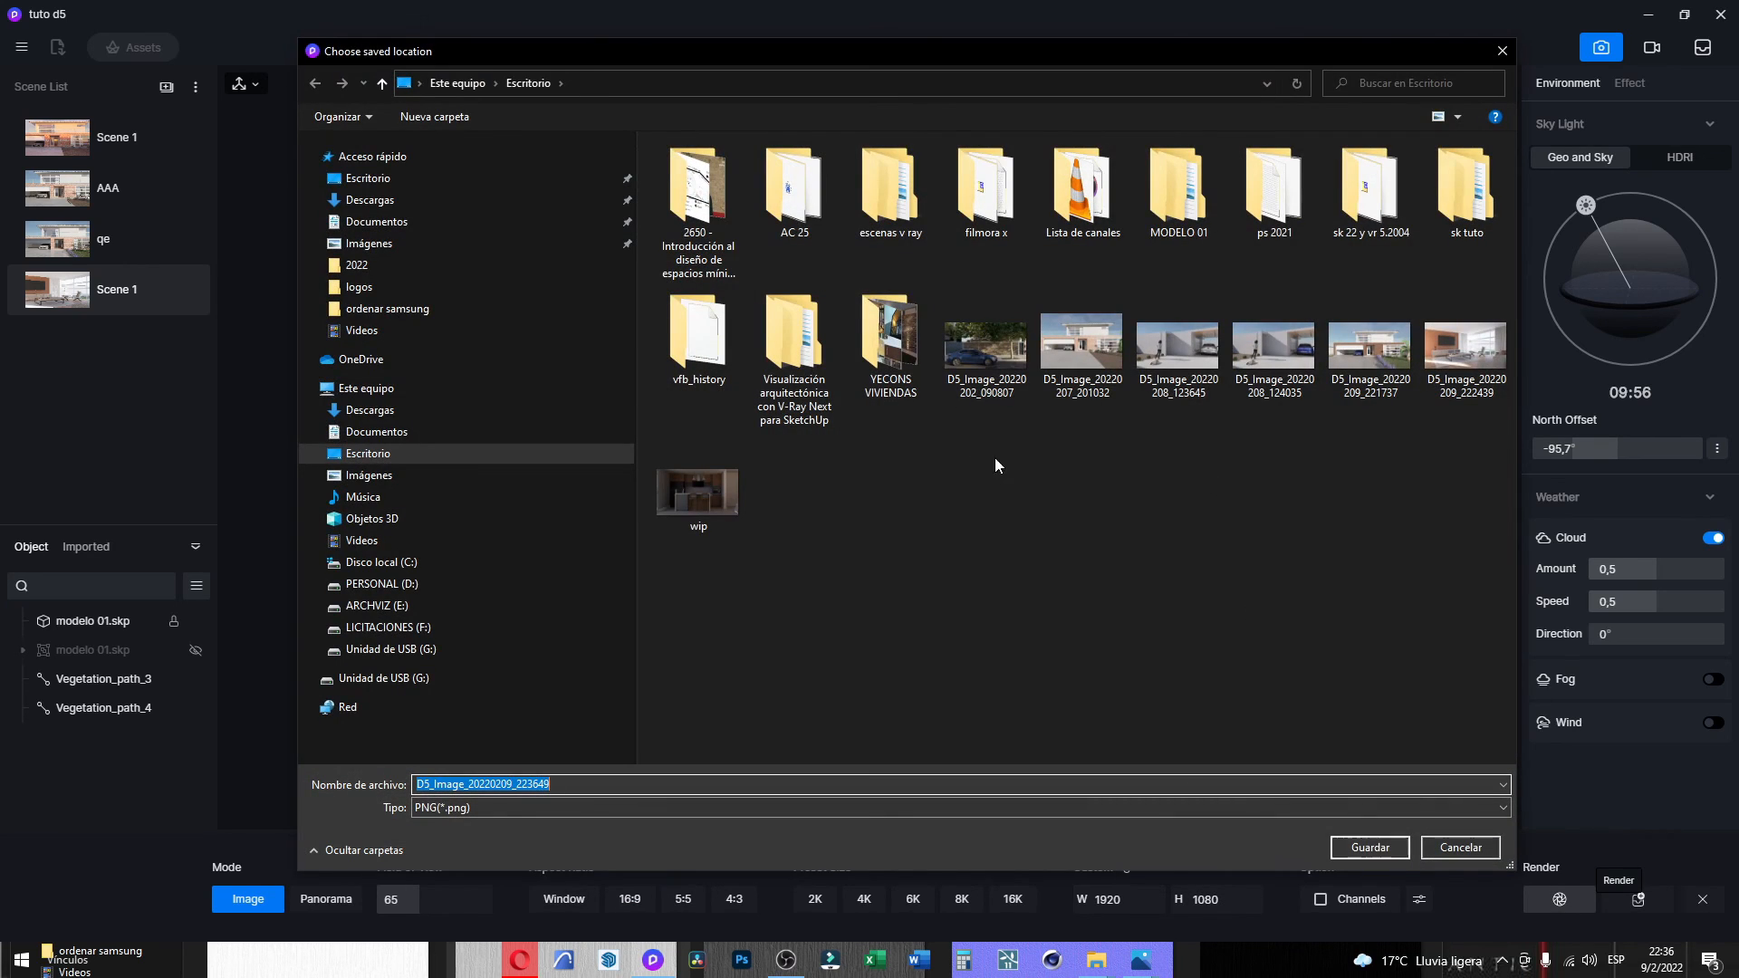
click(1367, 844)
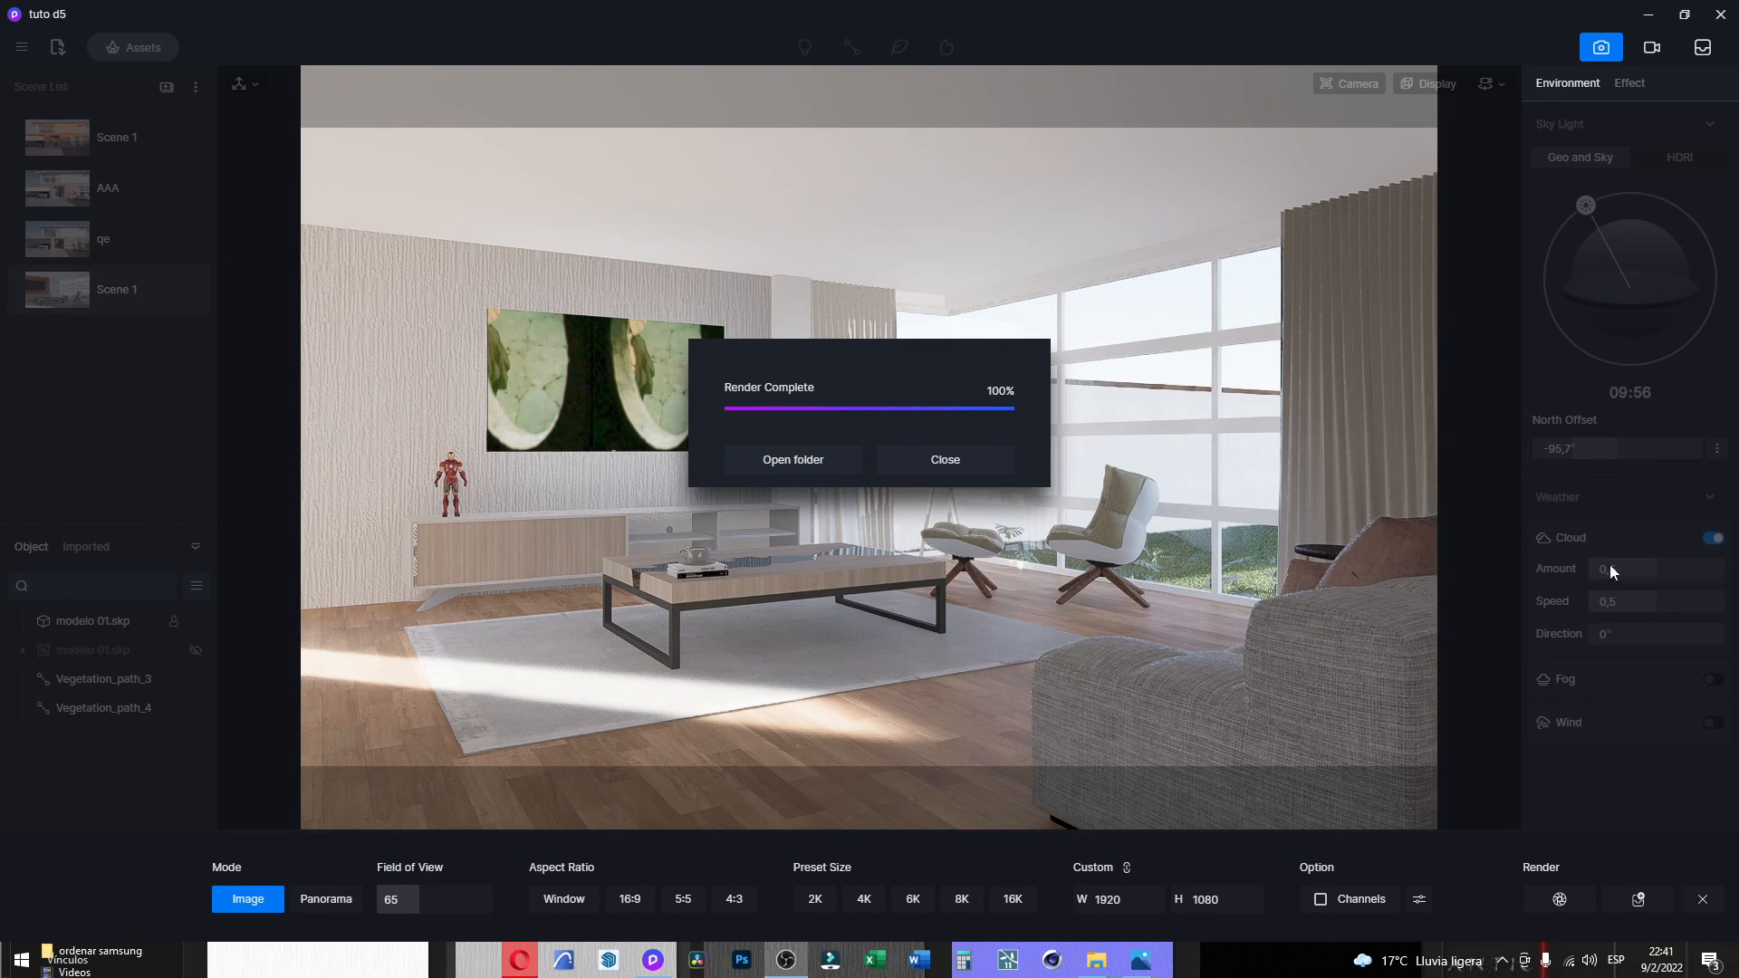
click(944, 463)
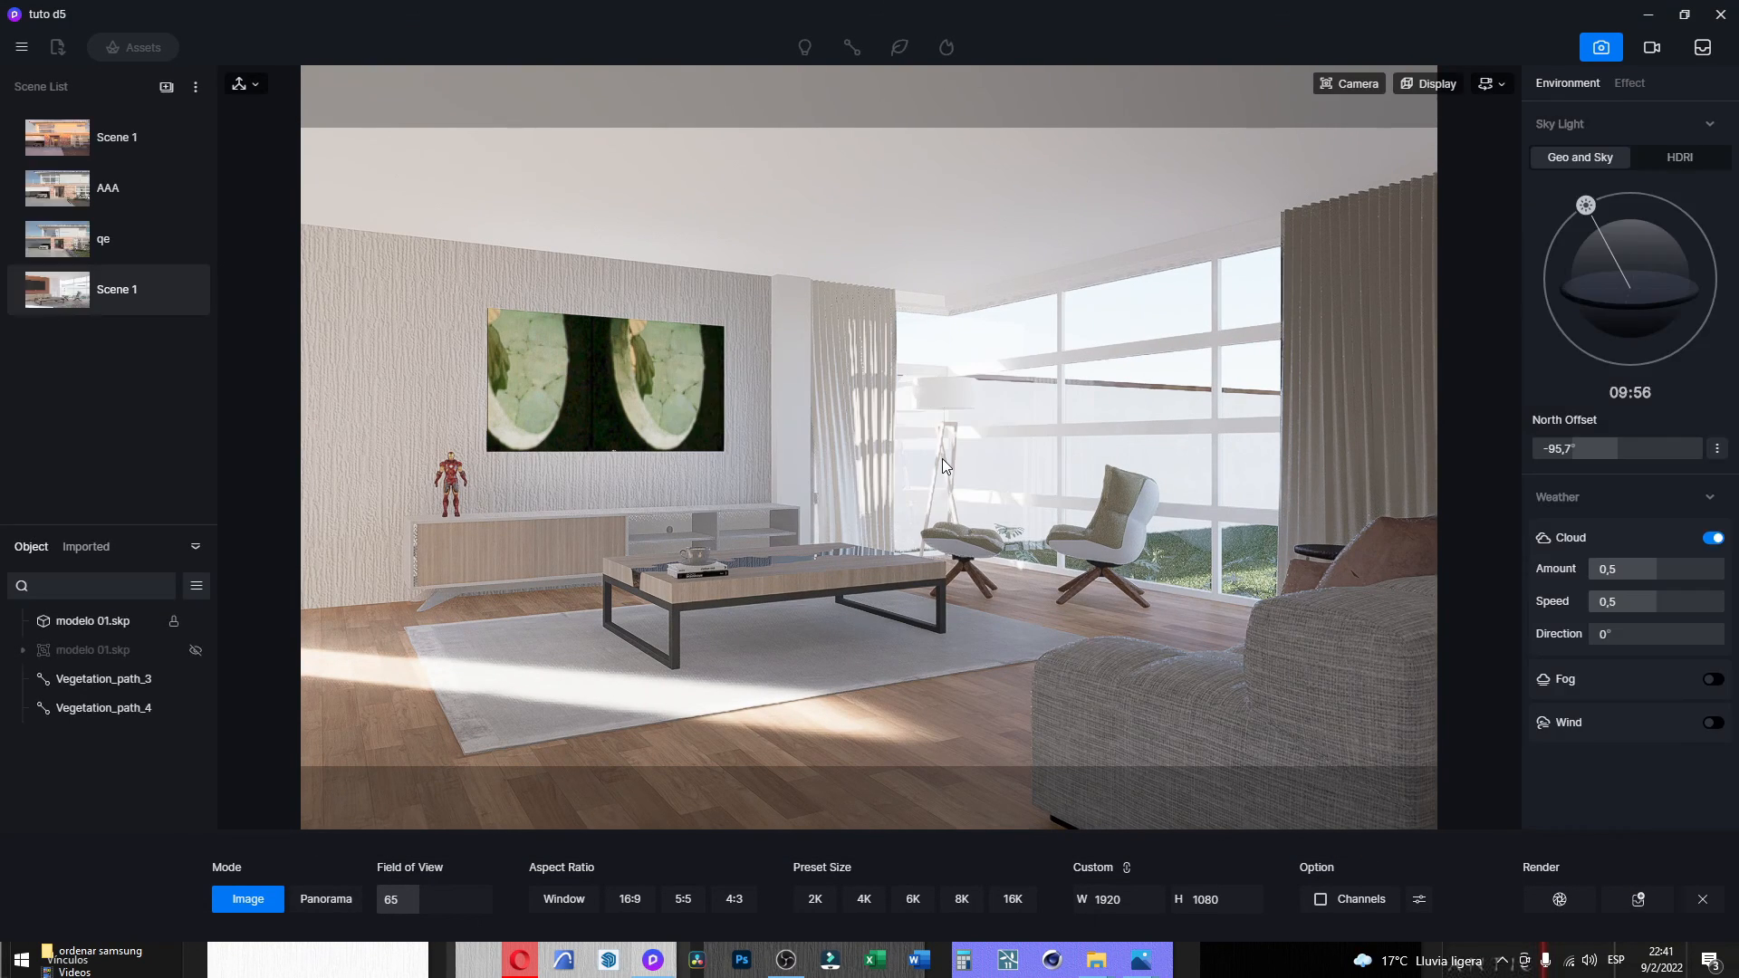
Switch to the Fotos app and examine the finished living-room render in full screen.
mouse_move(1096, 960)
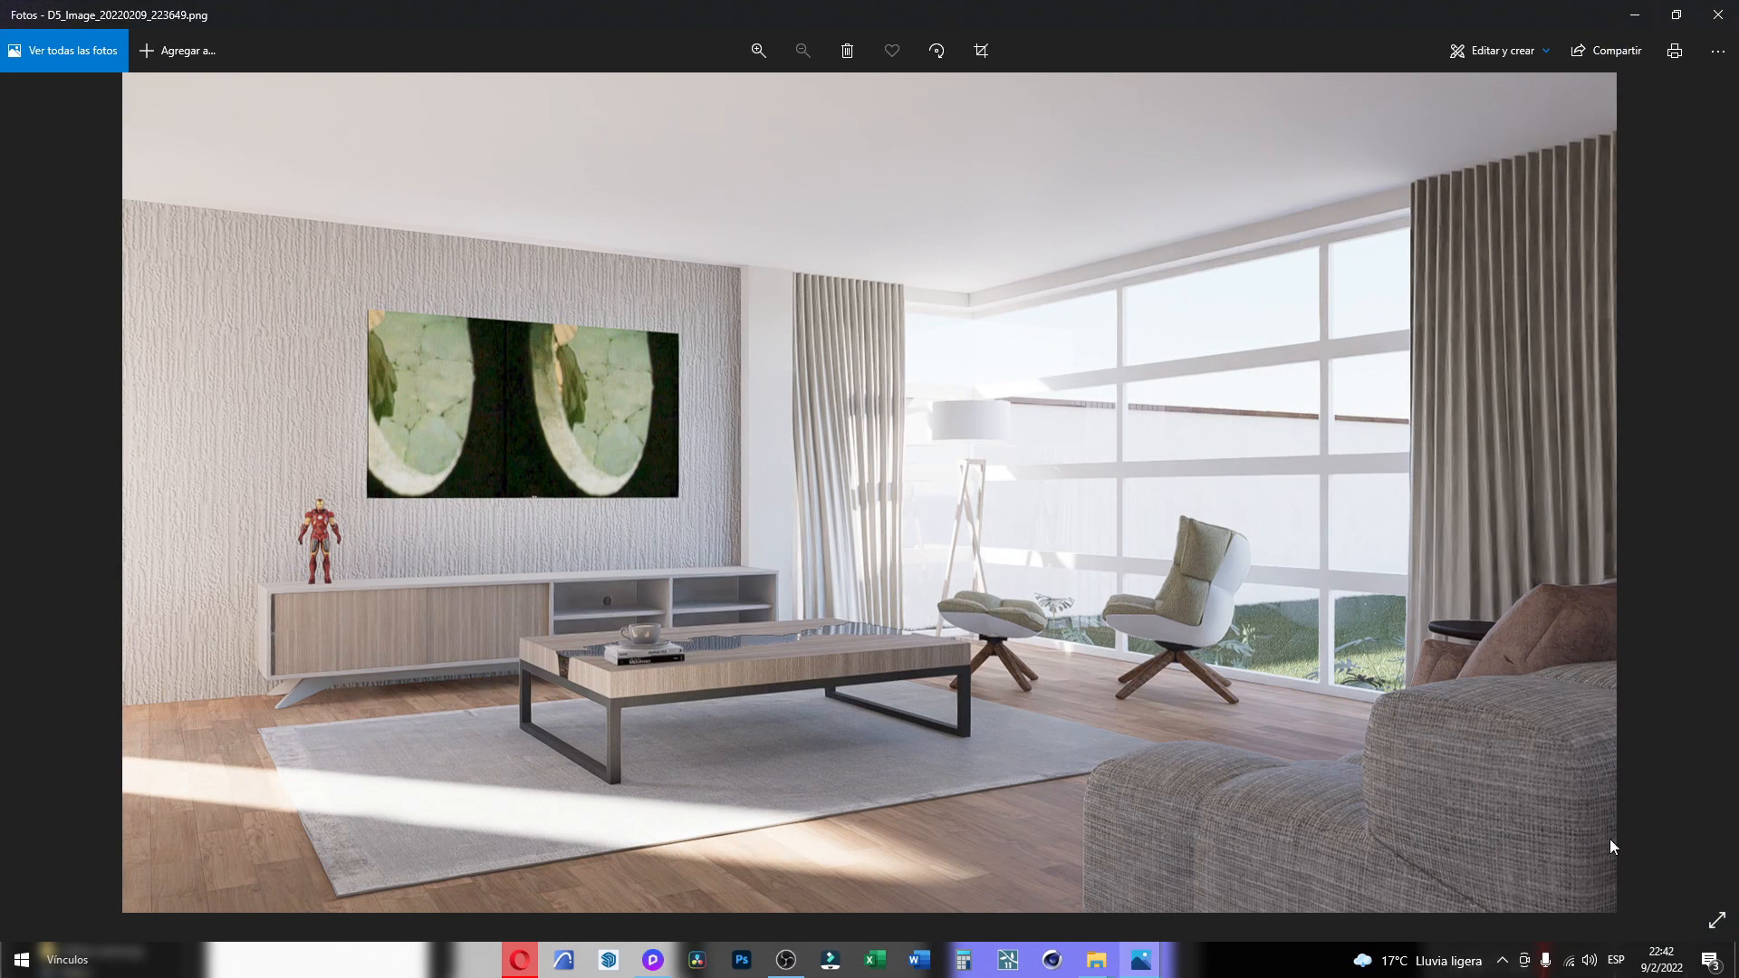
click(1716, 920)
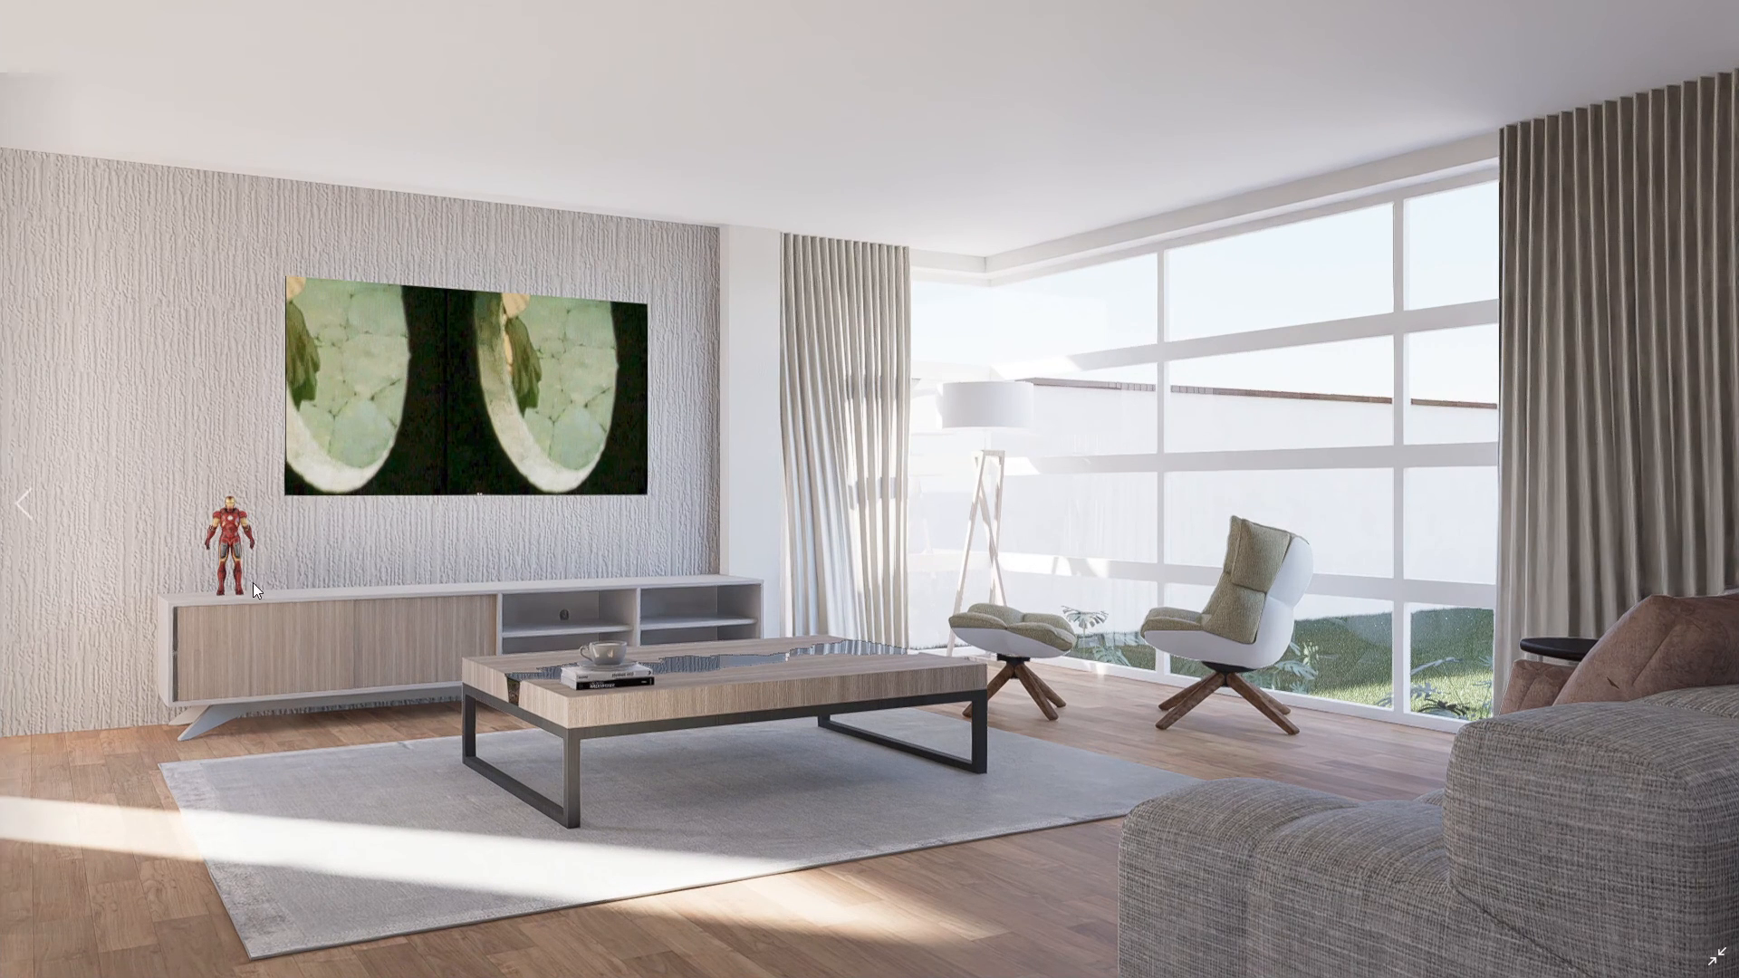